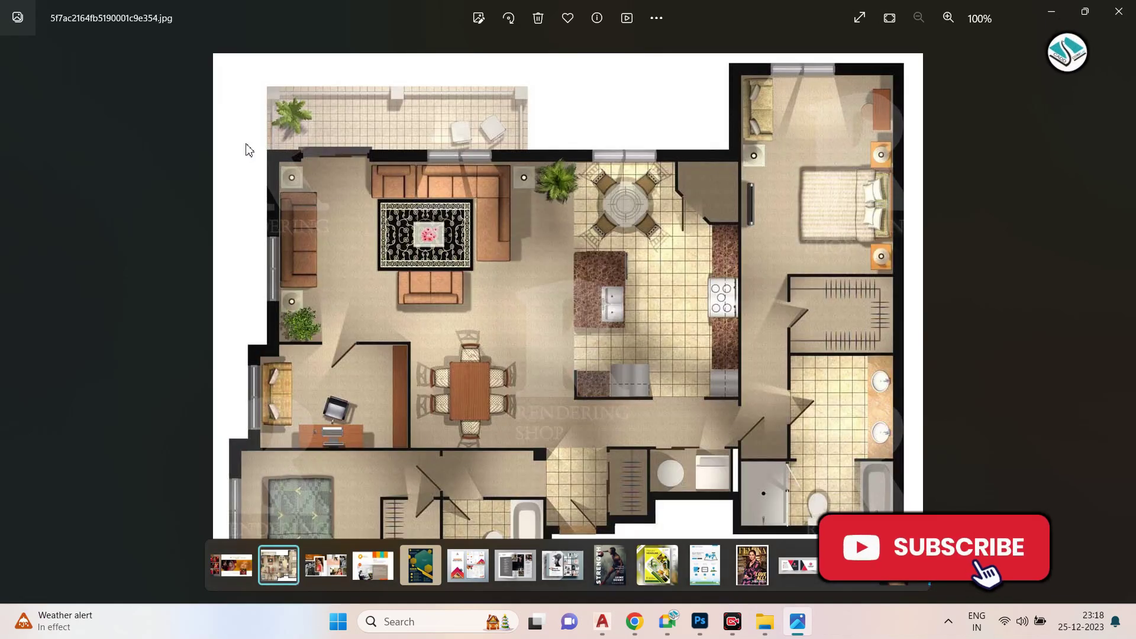
# Browse the sample design images in the photoshop+corel folder through to Floor Plan Rendering.jpg, and close the image viewer and folder
pyautogui.press('Right')
pyautogui.press('Right')
pyautogui.press('Right')
pyautogui.press('Left')
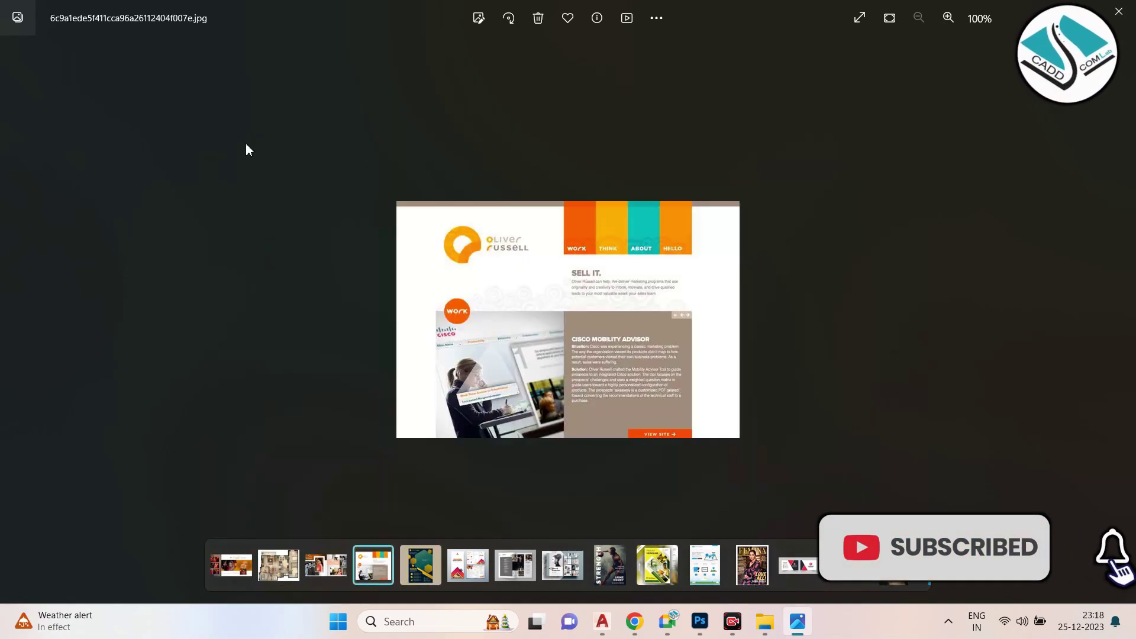
pyautogui.press('Right')
pyautogui.press('Right')
pyautogui.press('Right')
pyautogui.press('Right')
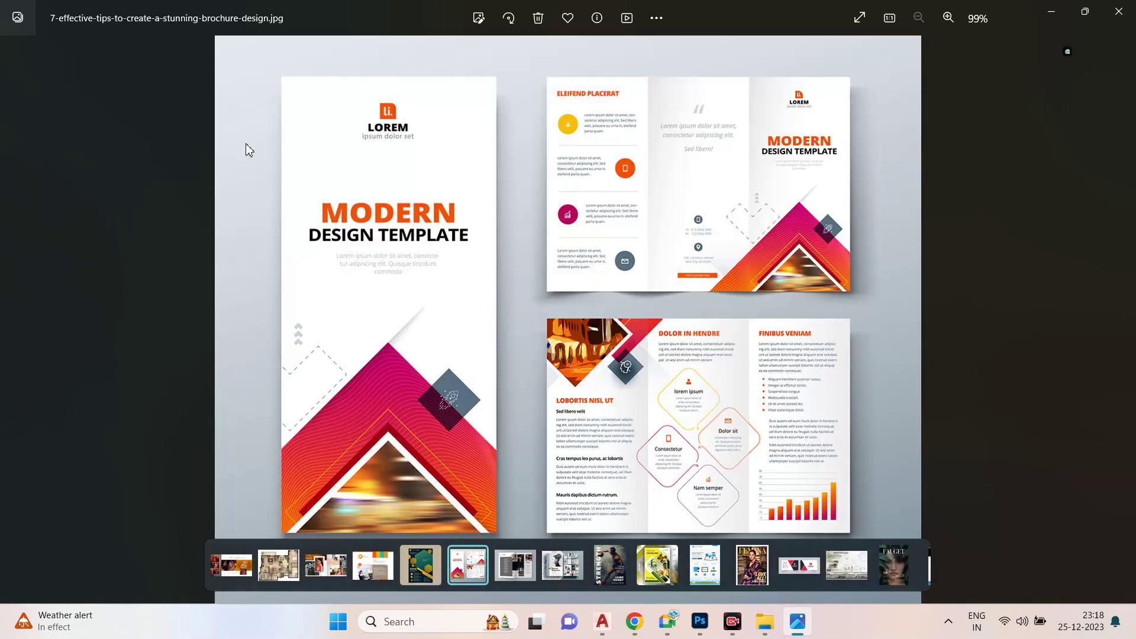
pyautogui.press('Right')
pyautogui.press('Right')
pyautogui.press('Right')
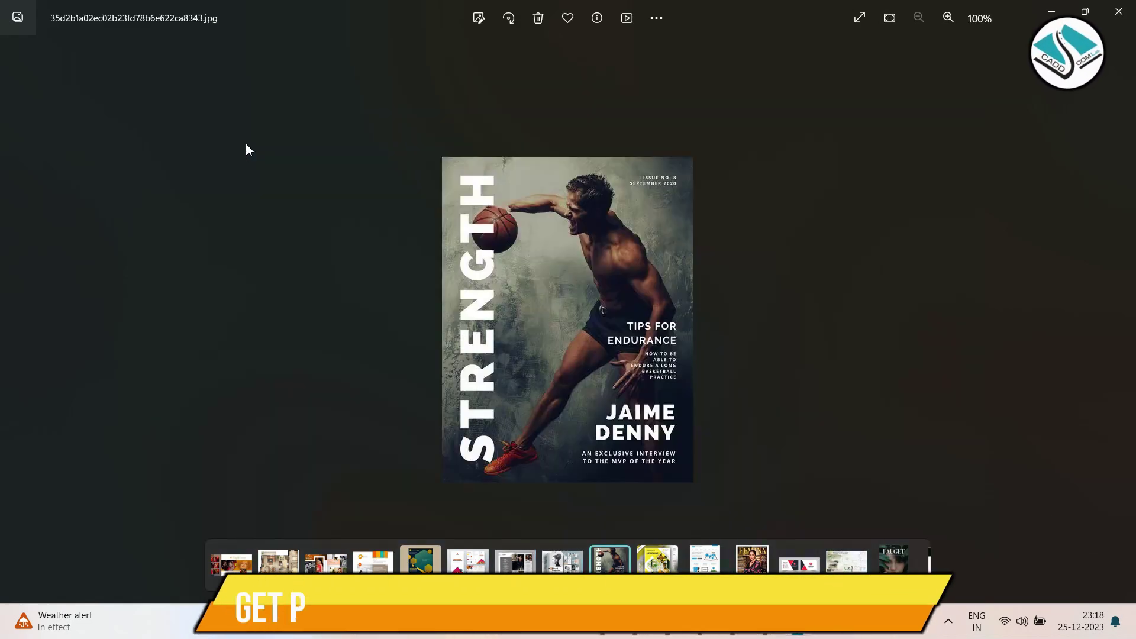
pyautogui.press('Right')
pyautogui.press('Right')
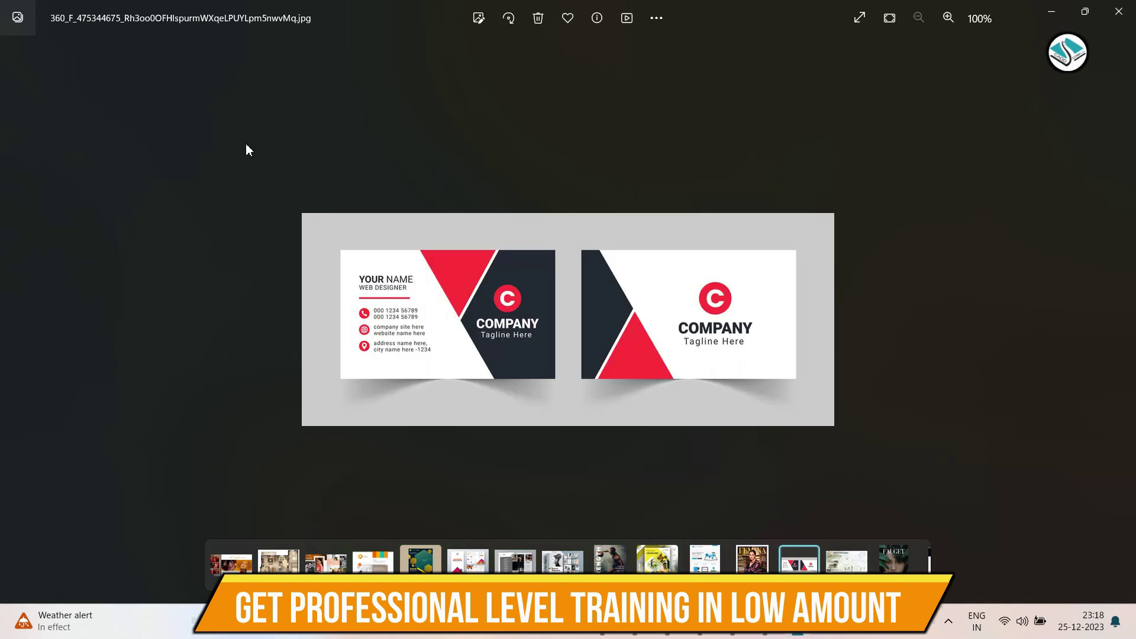
pyautogui.press('Right')
pyautogui.press('Right')
pyautogui.press('Left')
pyautogui.press('Right')
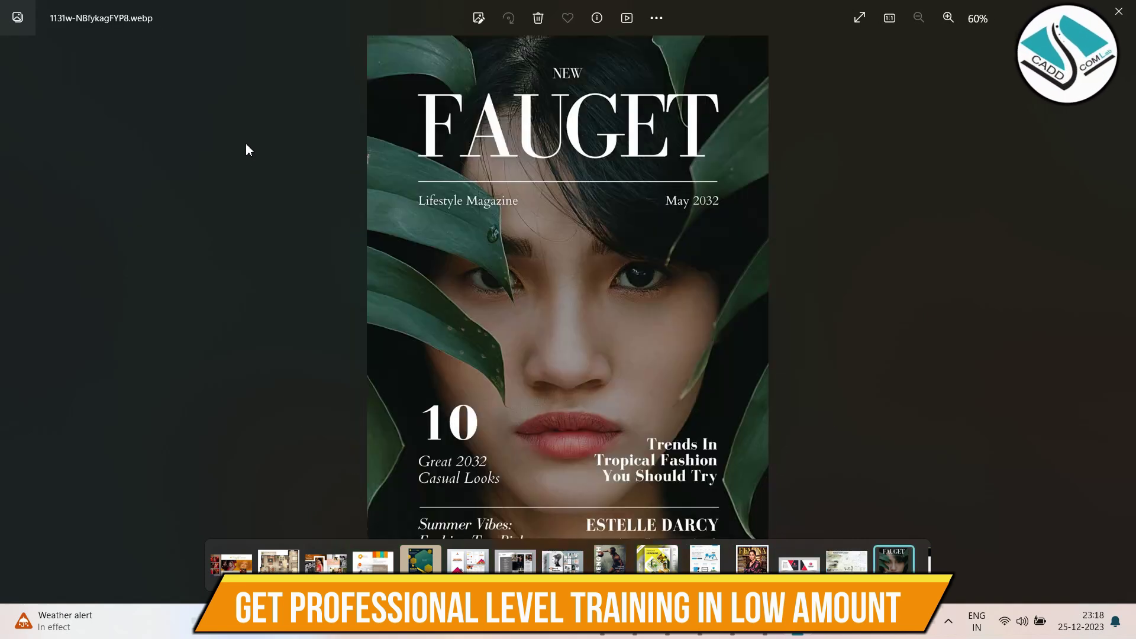
pyautogui.press('Right')
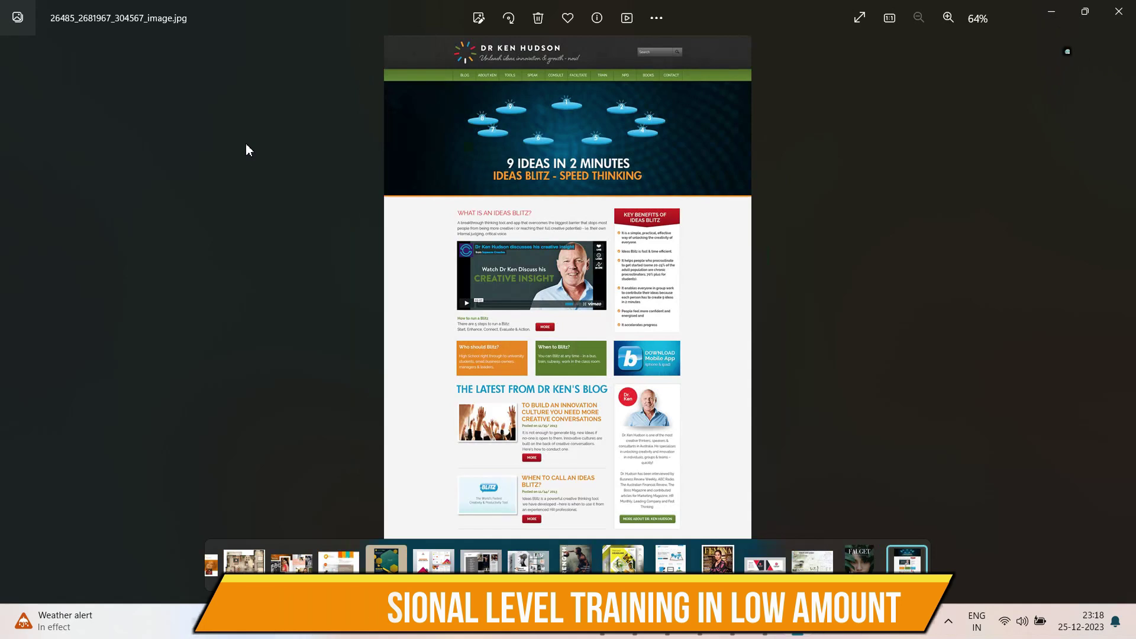
pyautogui.press('Right')
pyautogui.press('Right')
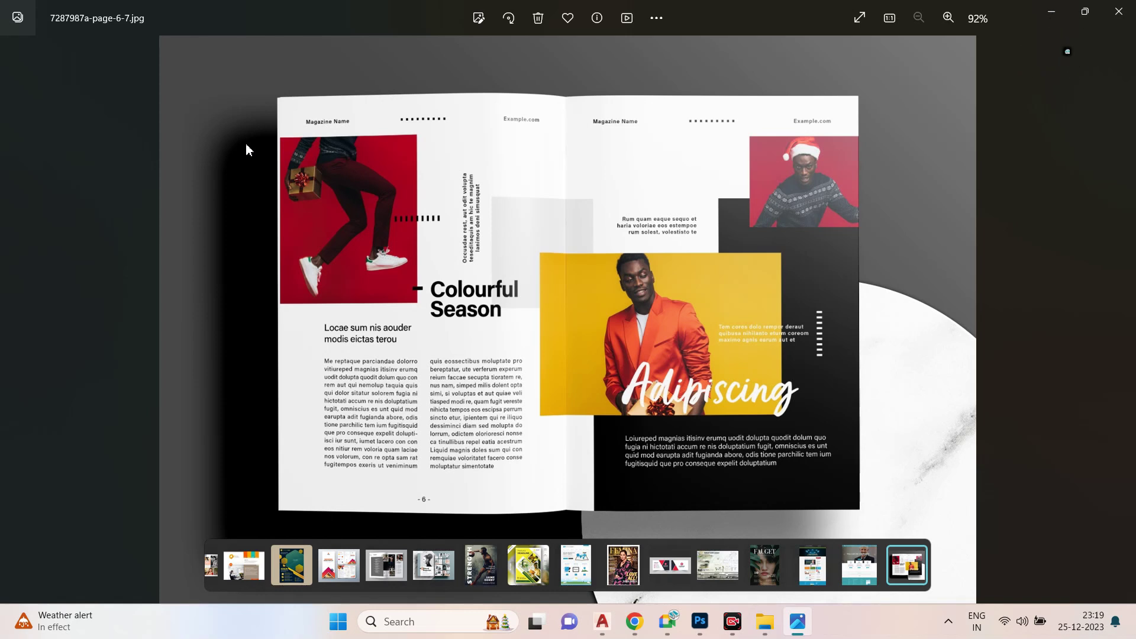
pyautogui.press('Right')
pyautogui.press('Right')
pyautogui.press('Right')
pyautogui.press('Right')
pyautogui.press('Right')
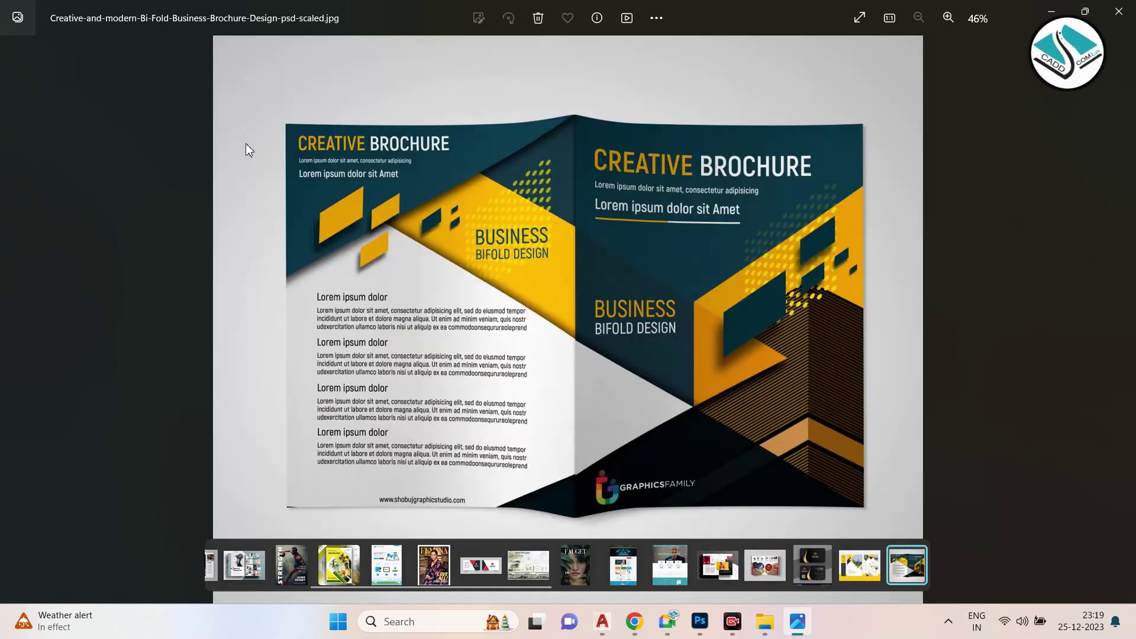
pyautogui.press('Right')
pyautogui.press('Right')
pyautogui.press('Right')
pyautogui.press('Right')
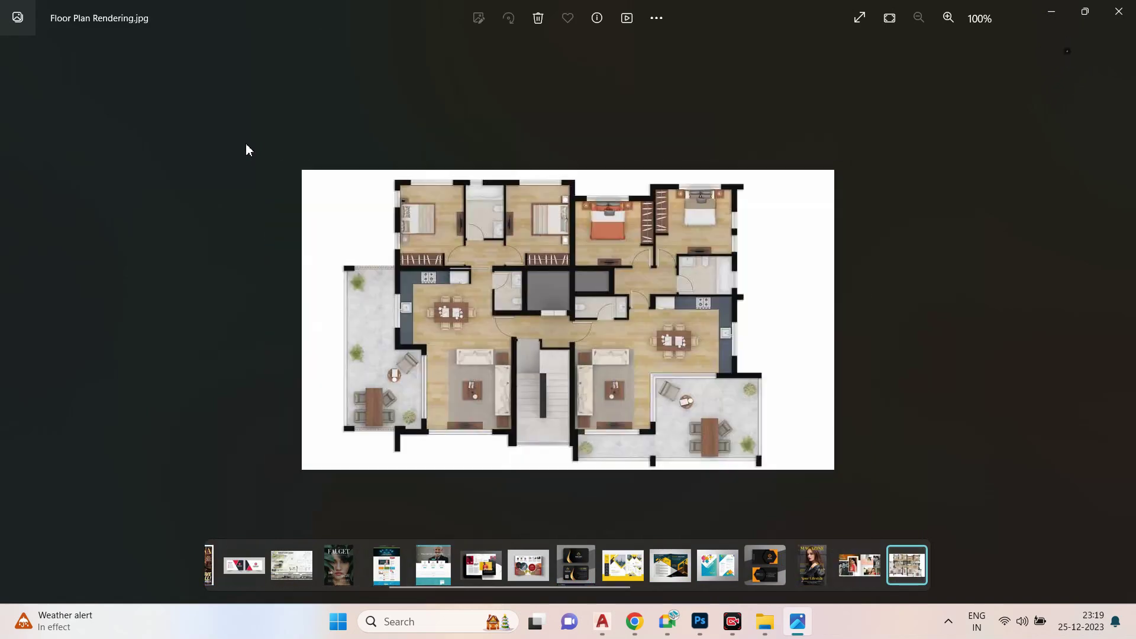
pyautogui.click(1119, 11)
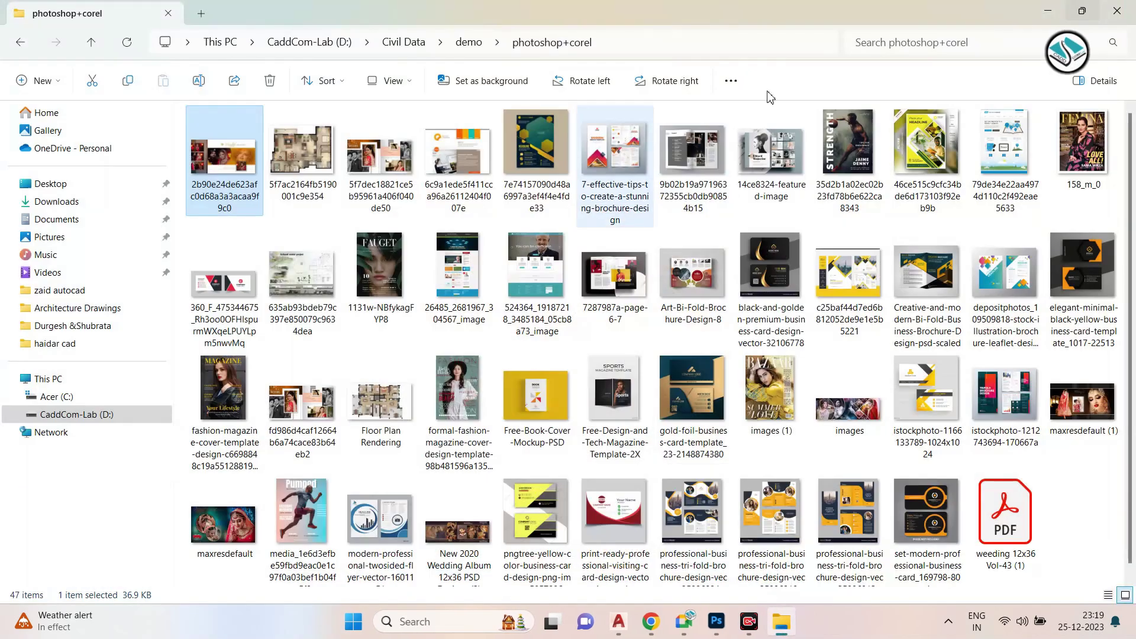
pyautogui.click(1120, 8)
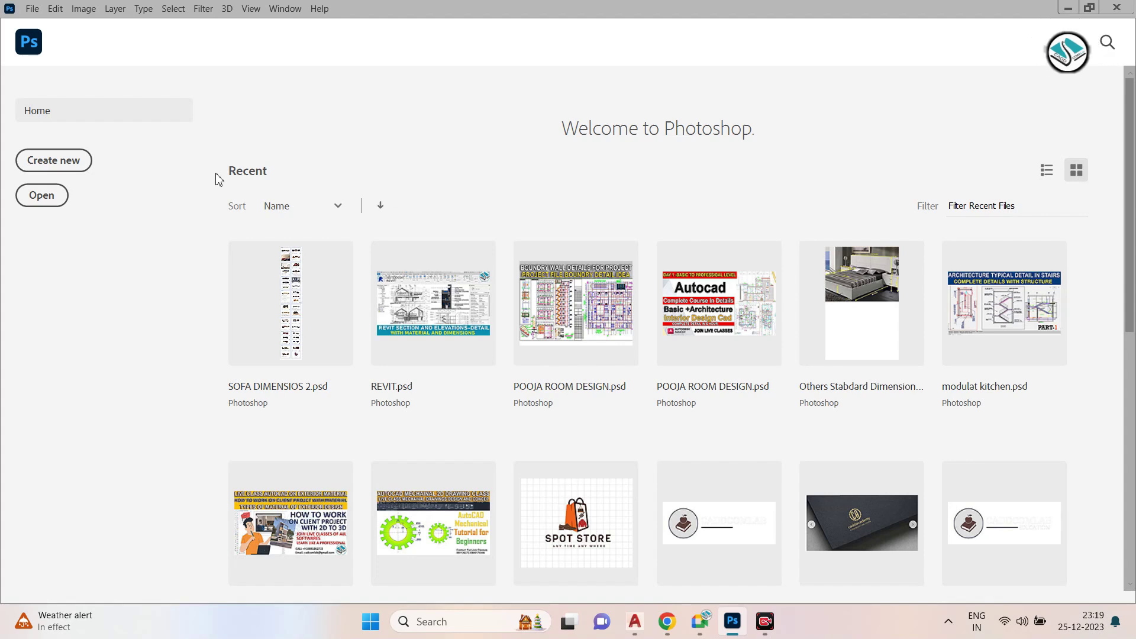
# Browse for a file to open in the Photoshop folder under Civil Data on CaddCom-Lab (D:), showing its contents as large icons
pyautogui.click(44, 197)
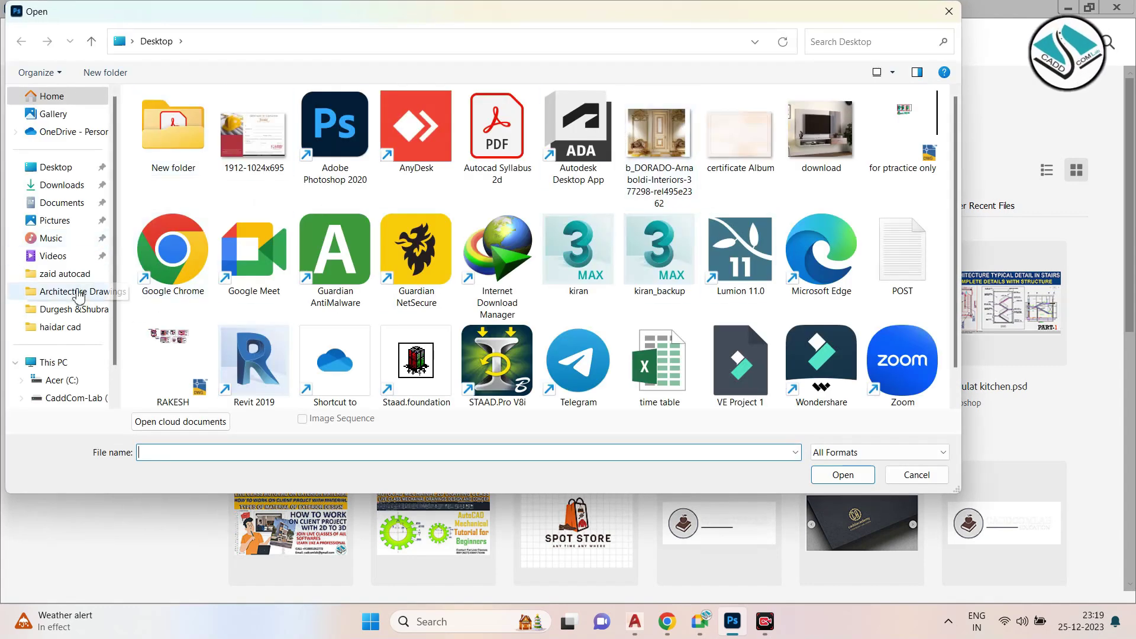
pyautogui.click(62, 184)
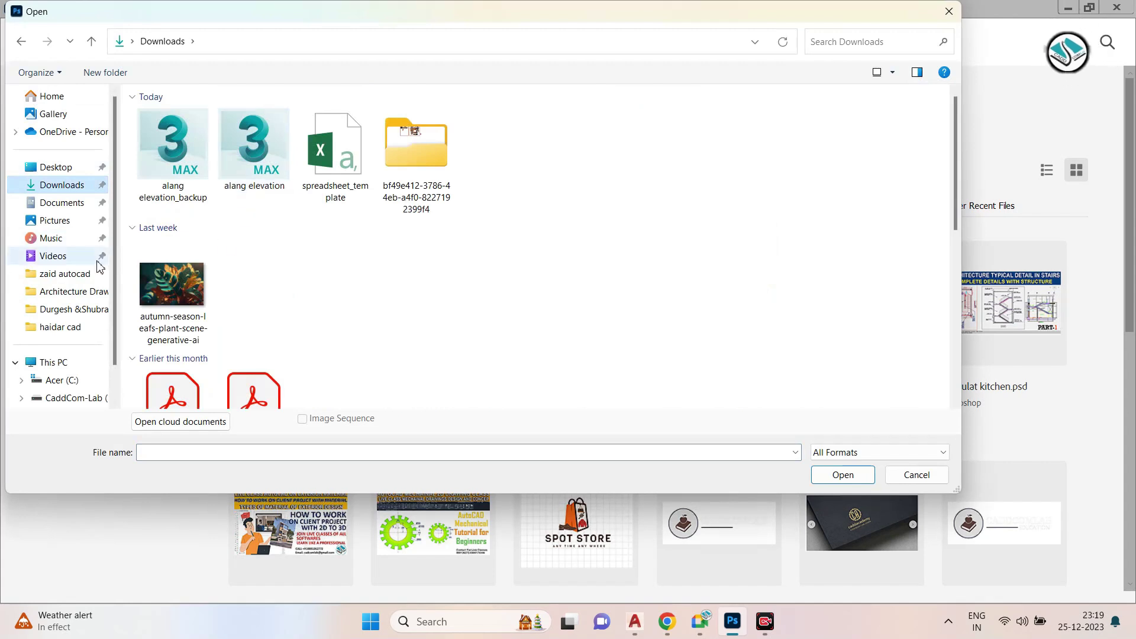
pyautogui.click(88, 363)
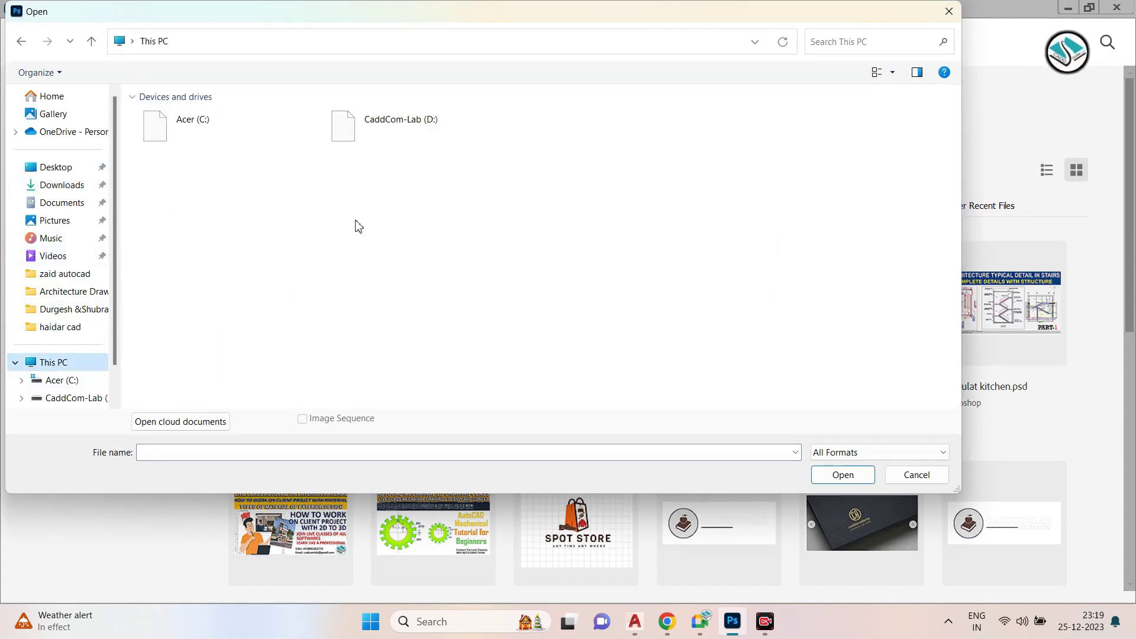
pyautogui.doubleClick(412, 145)
pyautogui.doubleClick(419, 127)
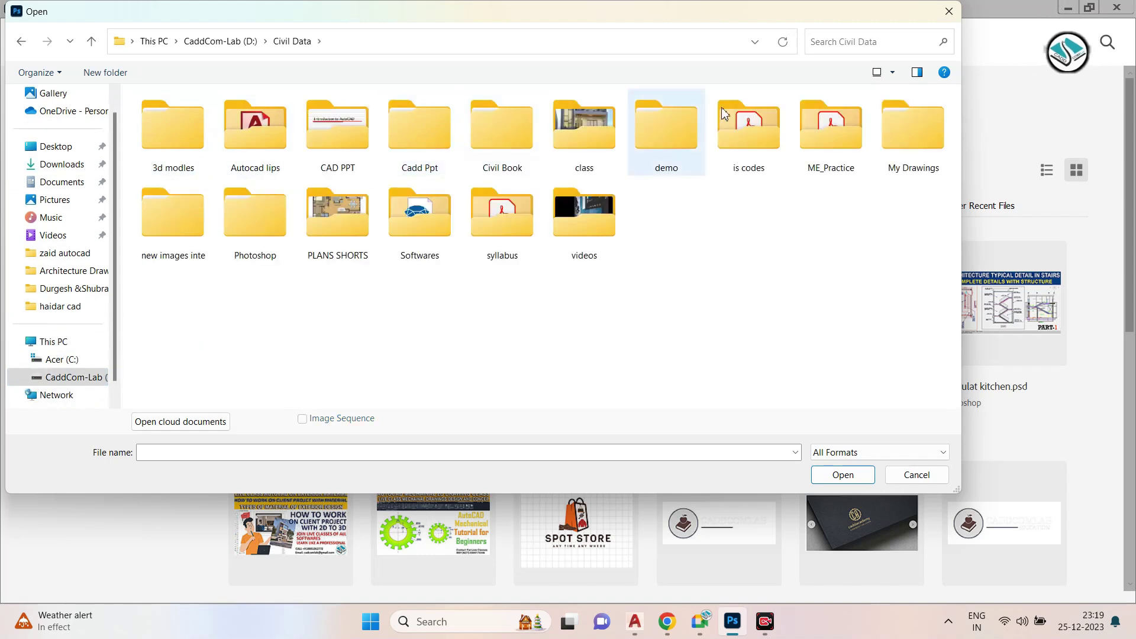
pyautogui.doubleClick(255, 216)
pyautogui.click(892, 72)
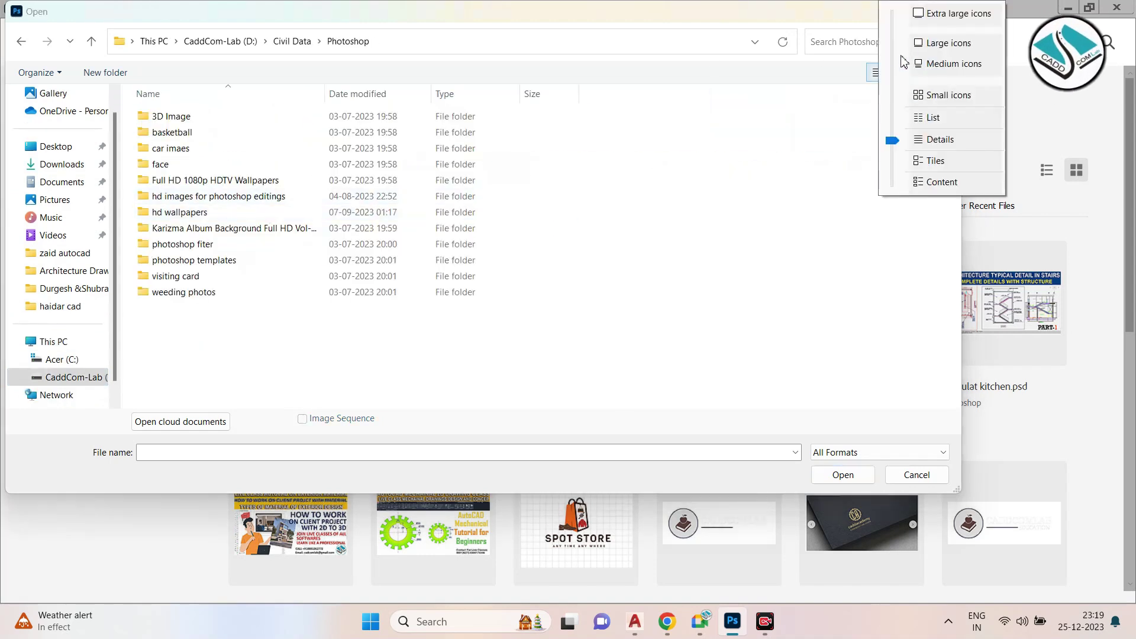
pyautogui.click(946, 38)
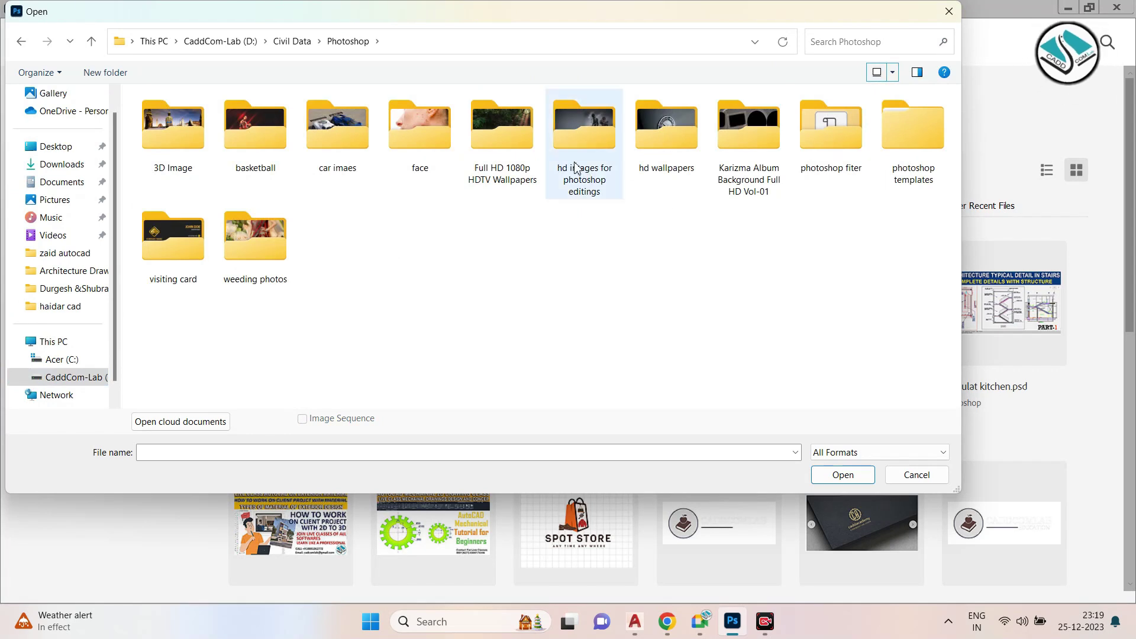
# Open the image Full HD 1080p Wallpapers (49) from the Full HD 1080p HDTV Wallpapers folder
pyautogui.doubleClick(532, 157)
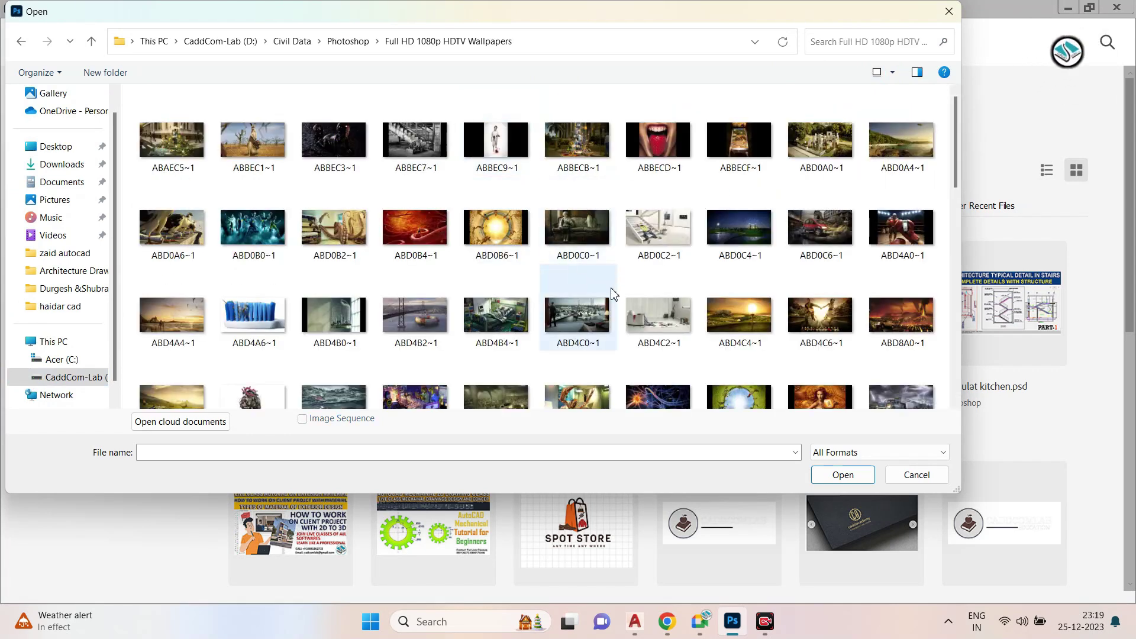
pyautogui.scroll(-5, 618, 290)
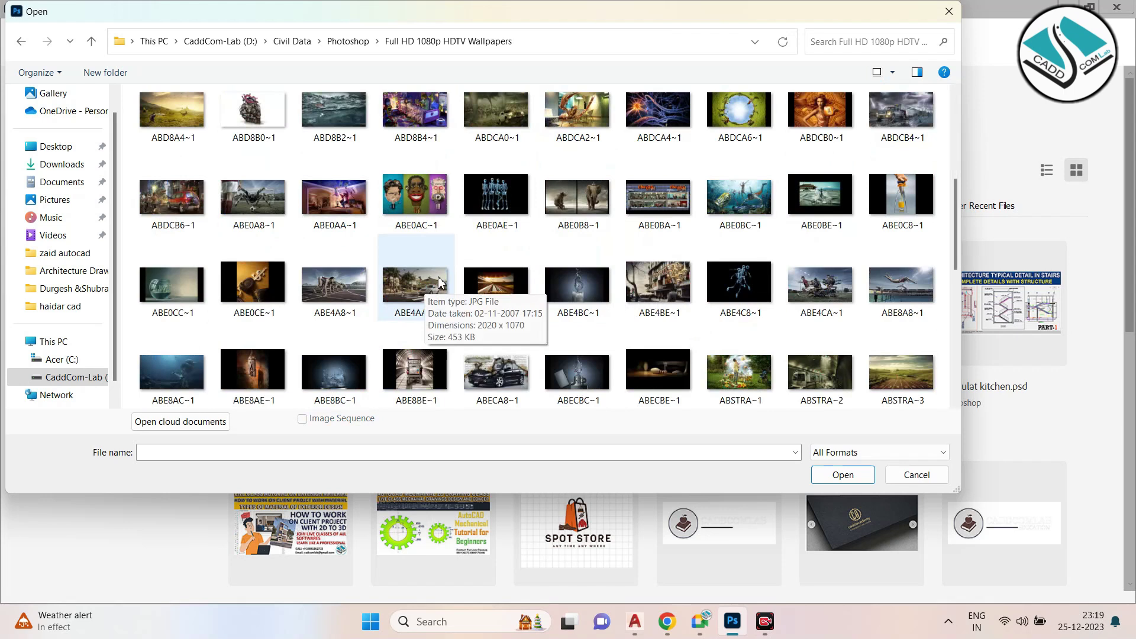
pyautogui.scroll(-3, 466, 268)
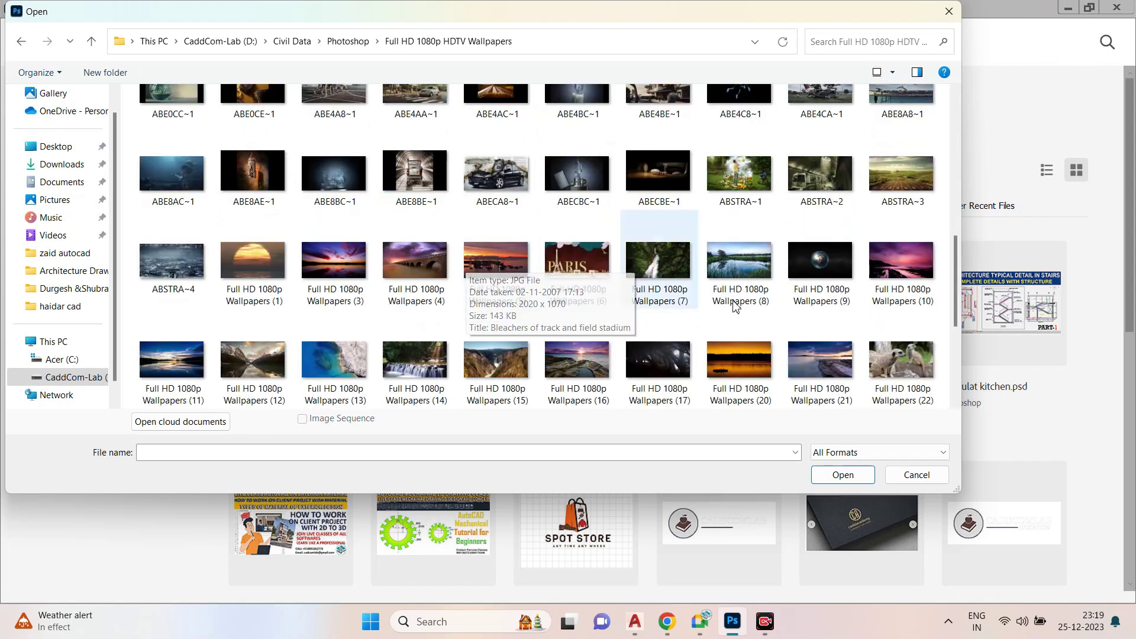
pyautogui.scroll(-3, 625, 346)
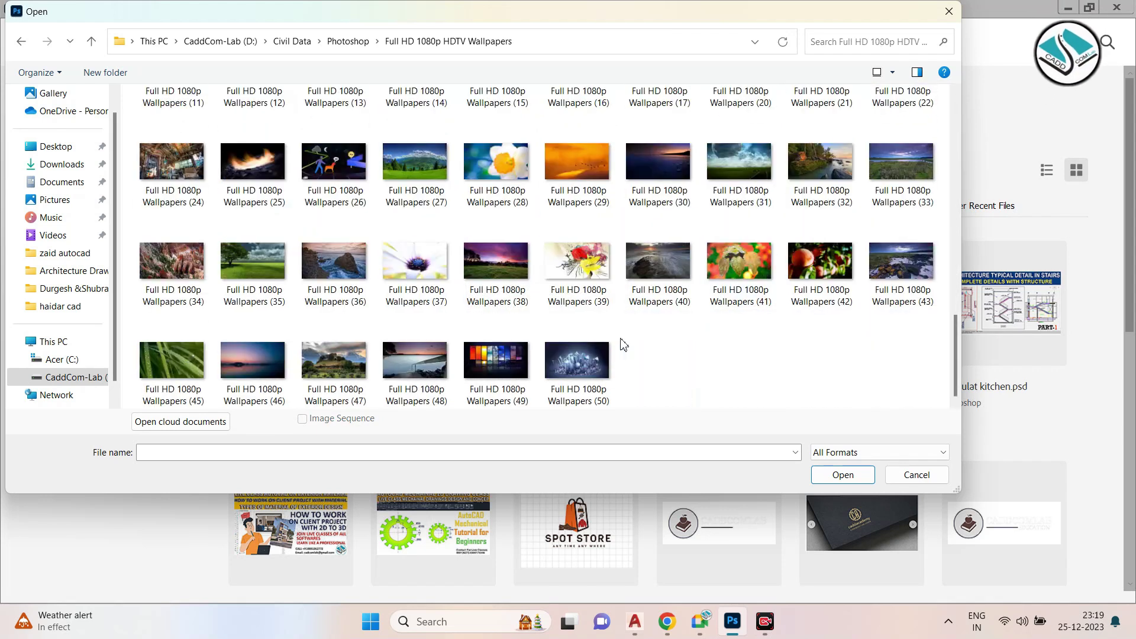
pyautogui.doubleClick(524, 344)
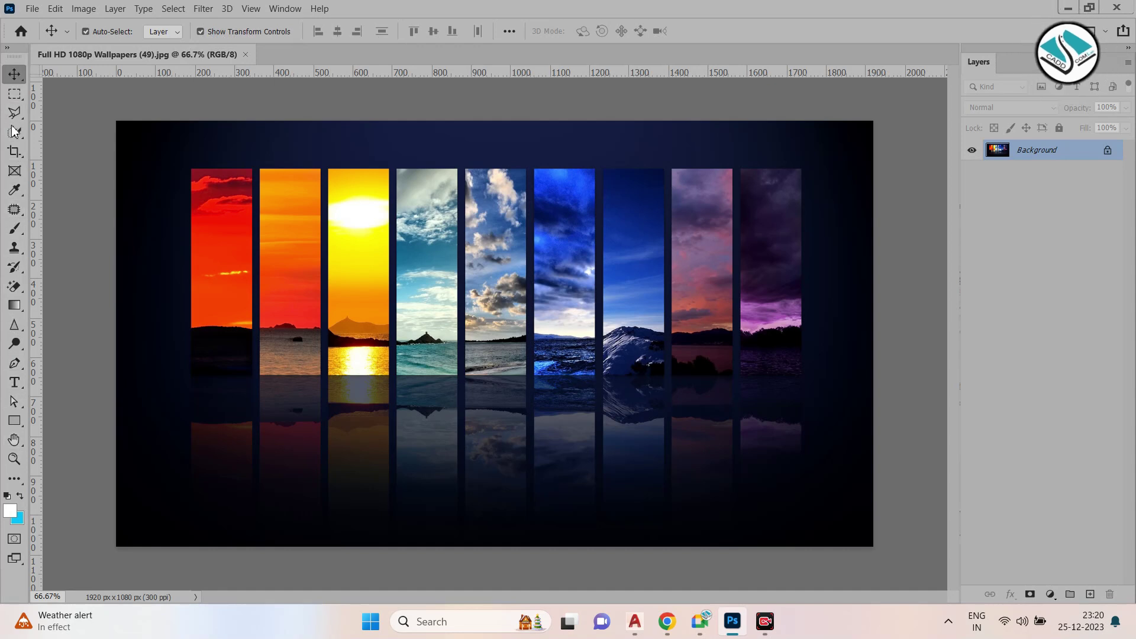
# Detach the Layers panel from its dock and close it
pyautogui.click(14, 343)
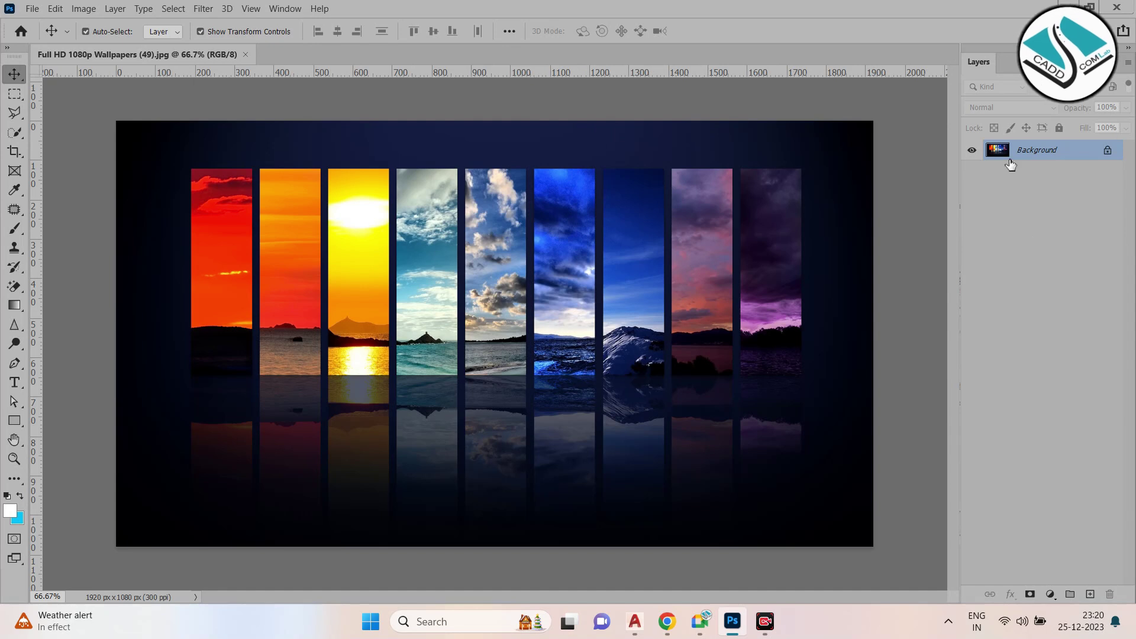
pyautogui.moveTo(978, 61); pyautogui.dragTo(910, 55)
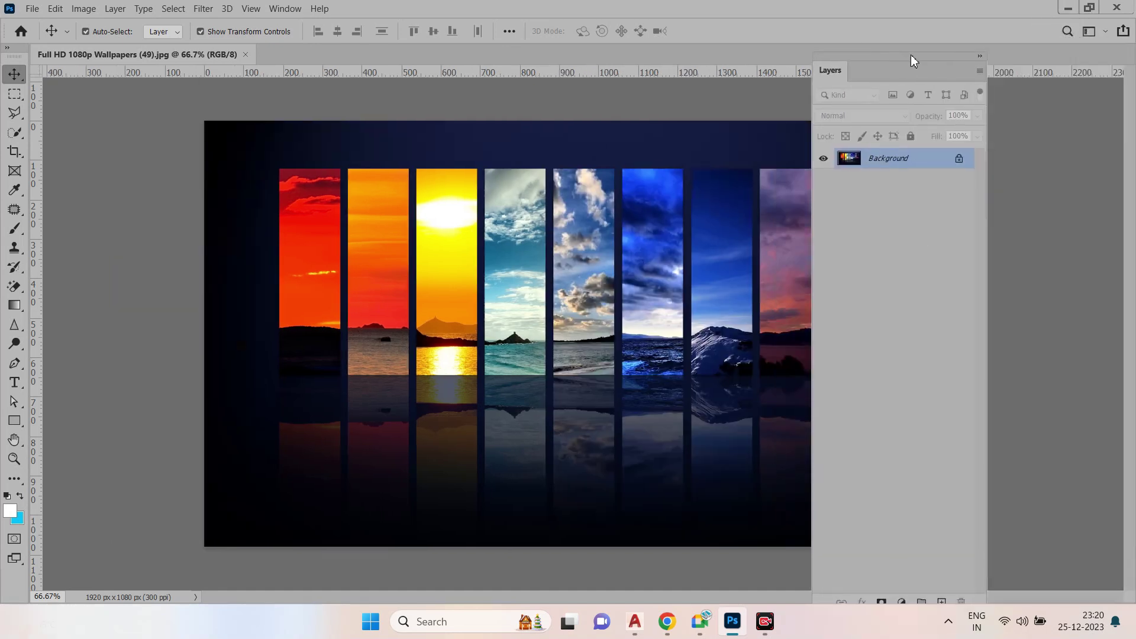
pyautogui.click(1073, 63)
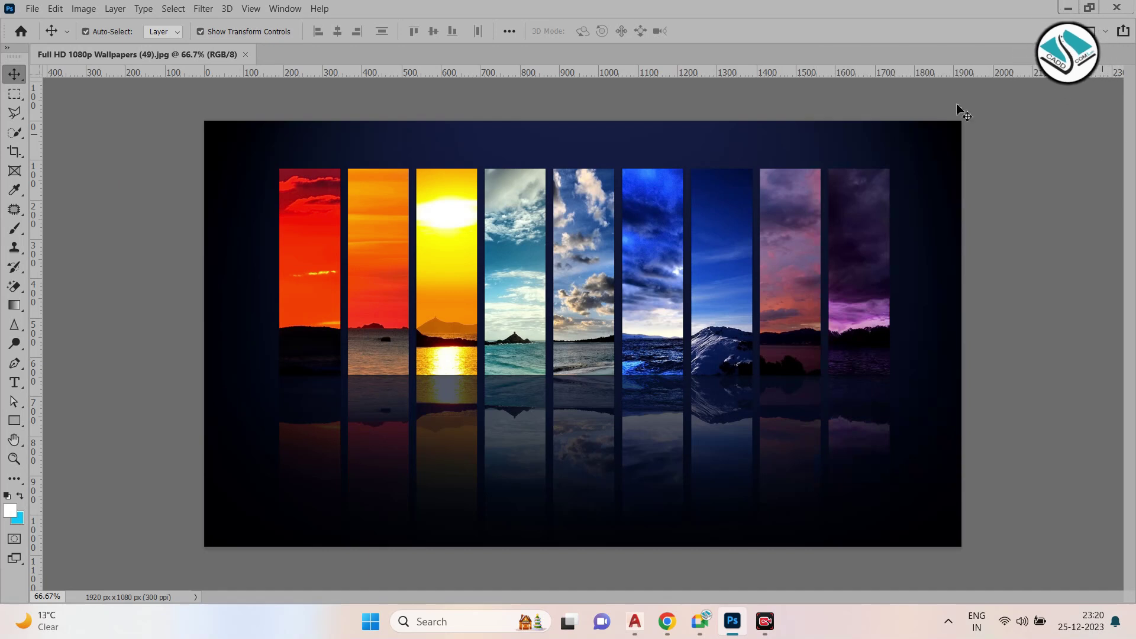
# Show the Layers panel again and dock it beside the canvas
pyautogui.click(295, 10)
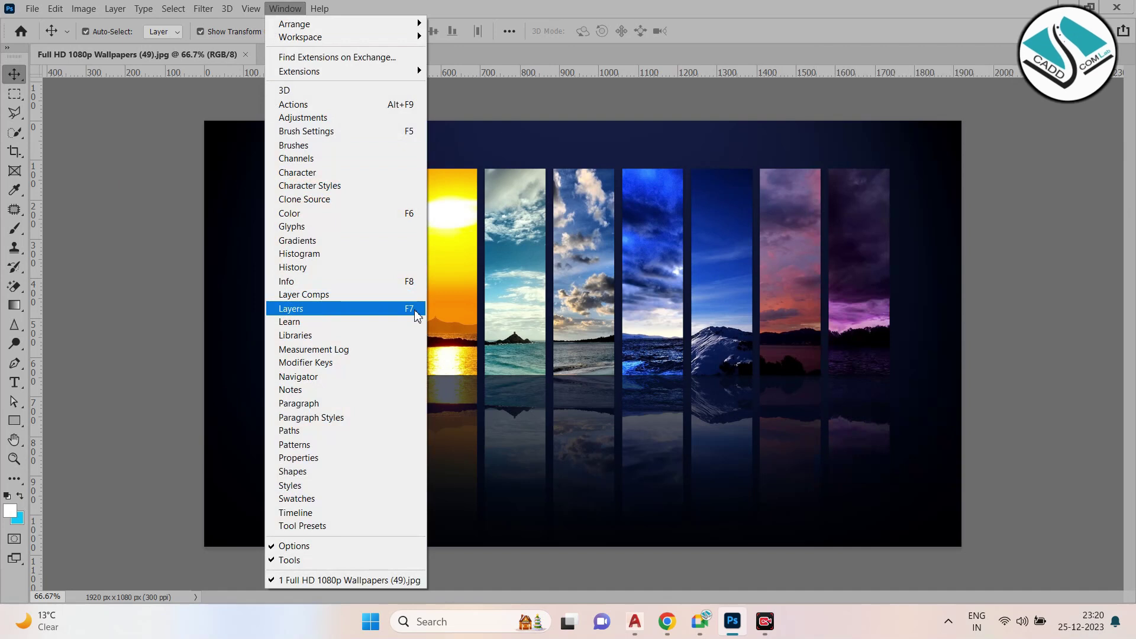
pyautogui.click(418, 316)
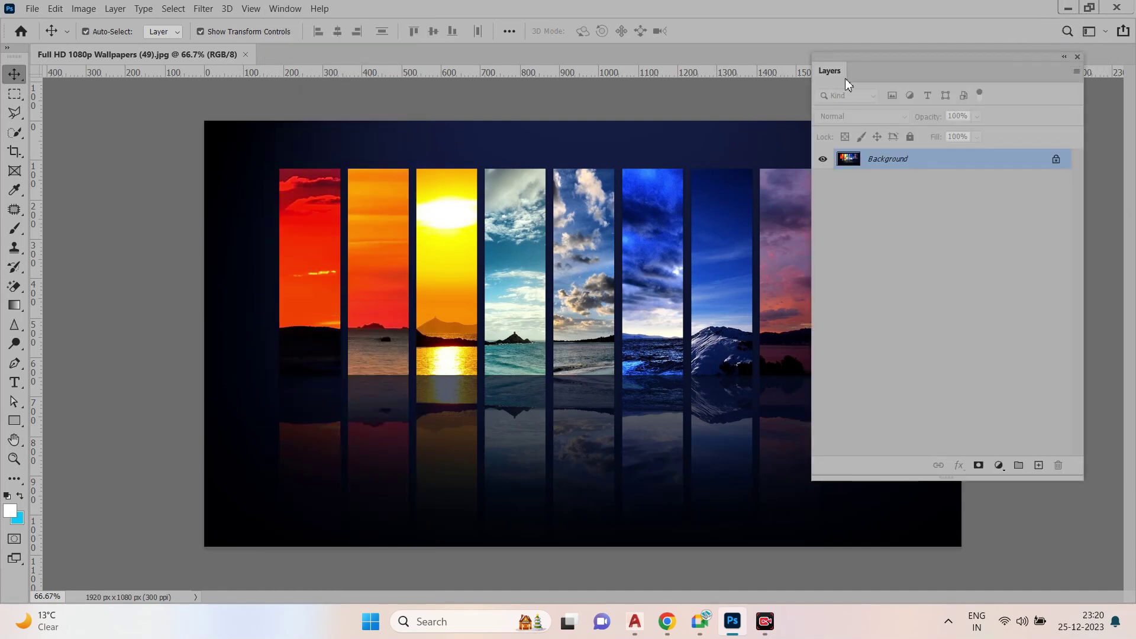
pyautogui.moveTo(836, 75); pyautogui.dragTo(1134, 133)
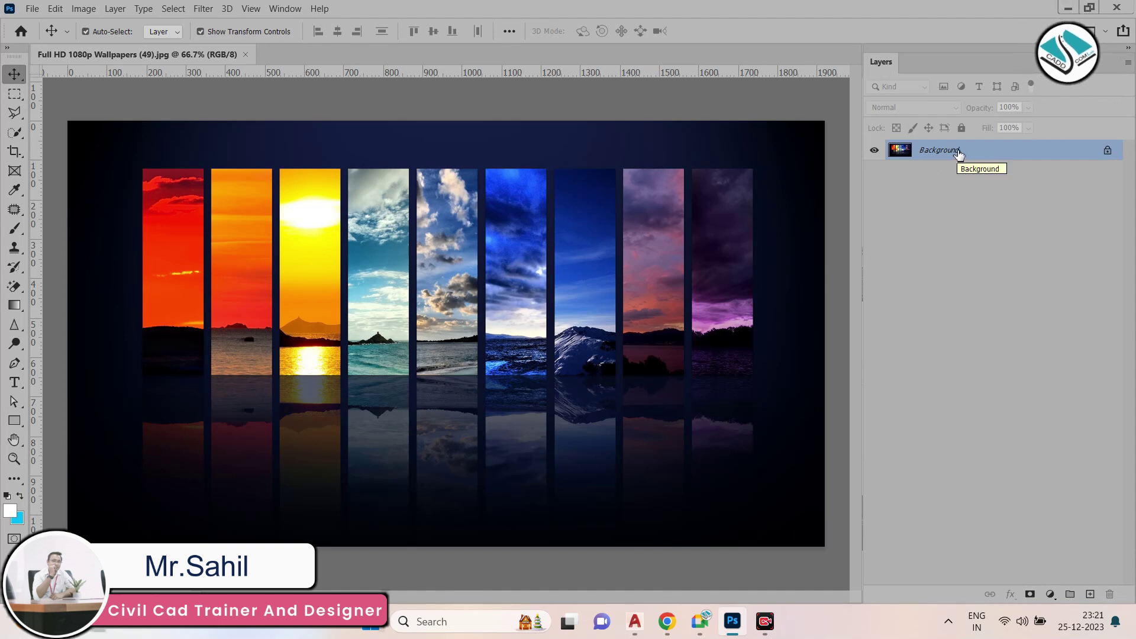
# Unlock the Background layer and toggle its visibility off and on several times, leaving it visible
pyautogui.click(1107, 151)
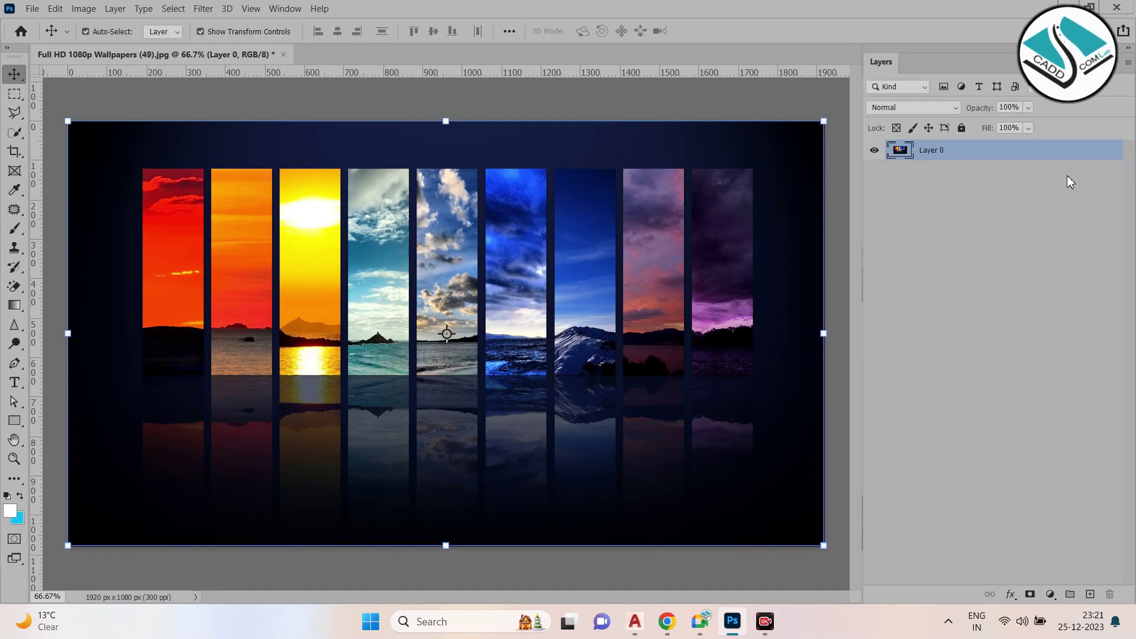
pyautogui.click(874, 153)
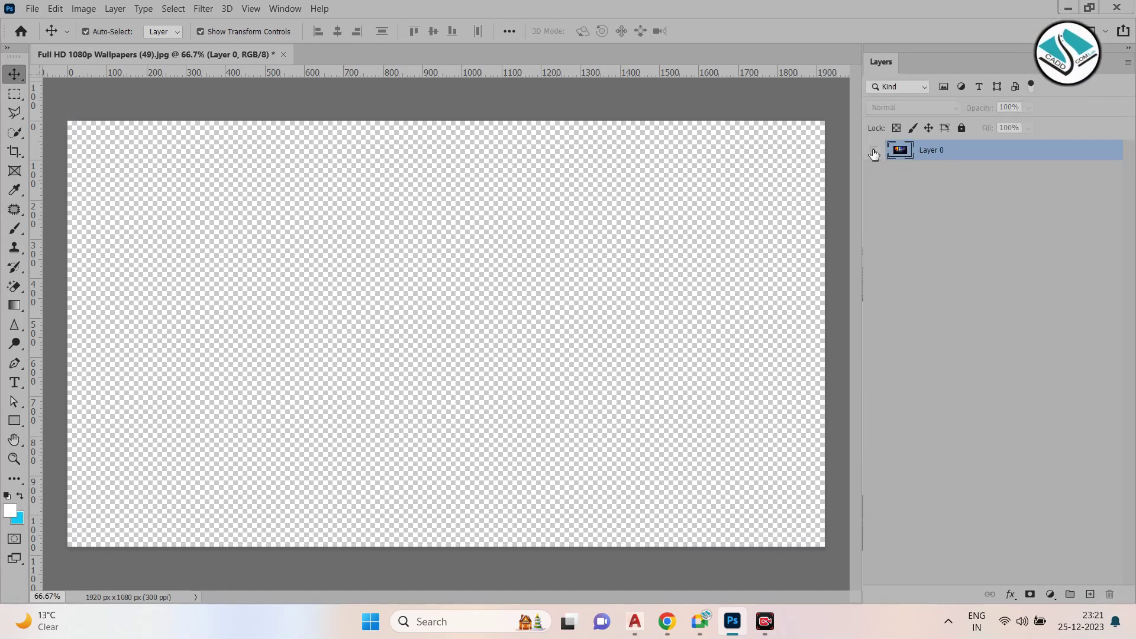
pyautogui.click(874, 153)
pyautogui.click(874, 153)
pyautogui.click(874, 152)
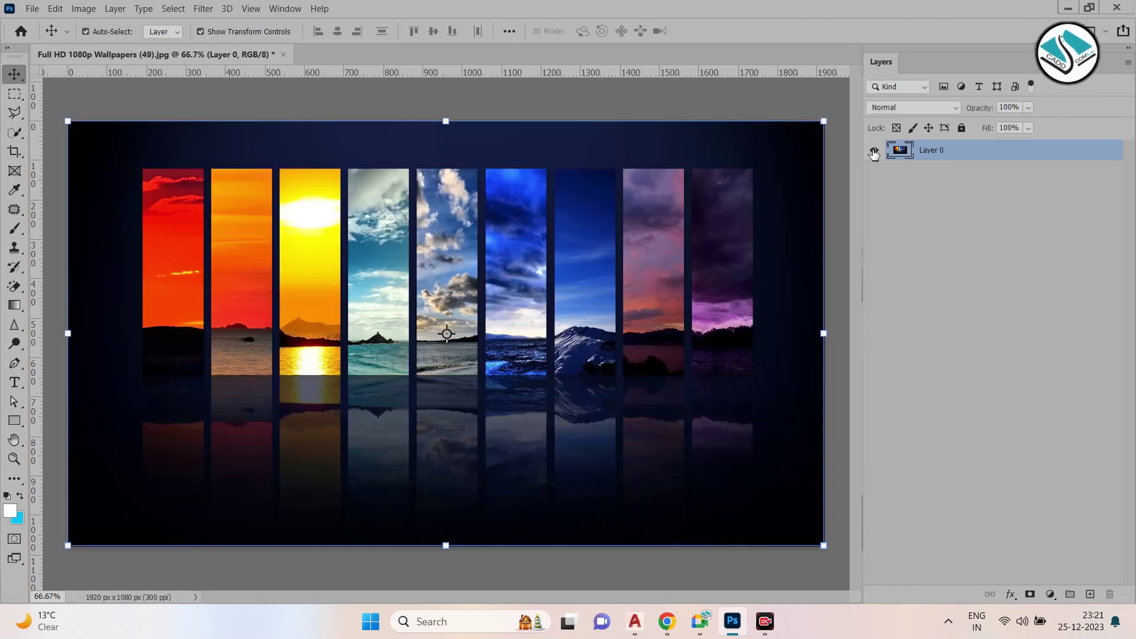
pyautogui.click(873, 152)
pyautogui.click(874, 152)
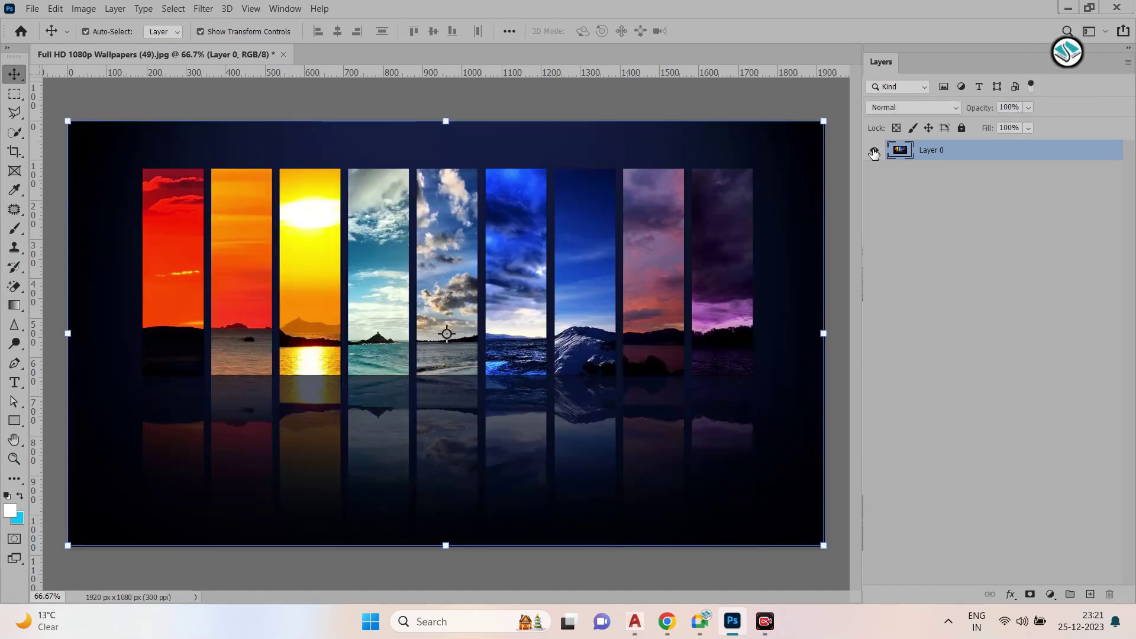
# Rename the unlocked layer as IMAGE 1
pyautogui.doubleClick(937, 151)
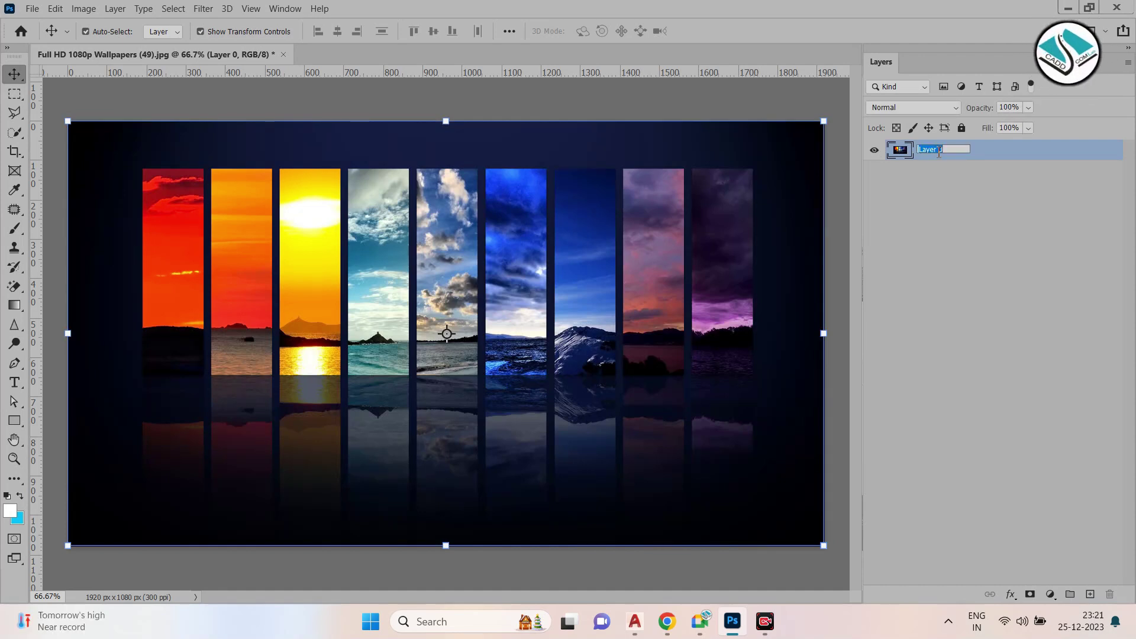
pyautogui.write('IMAGE 1')
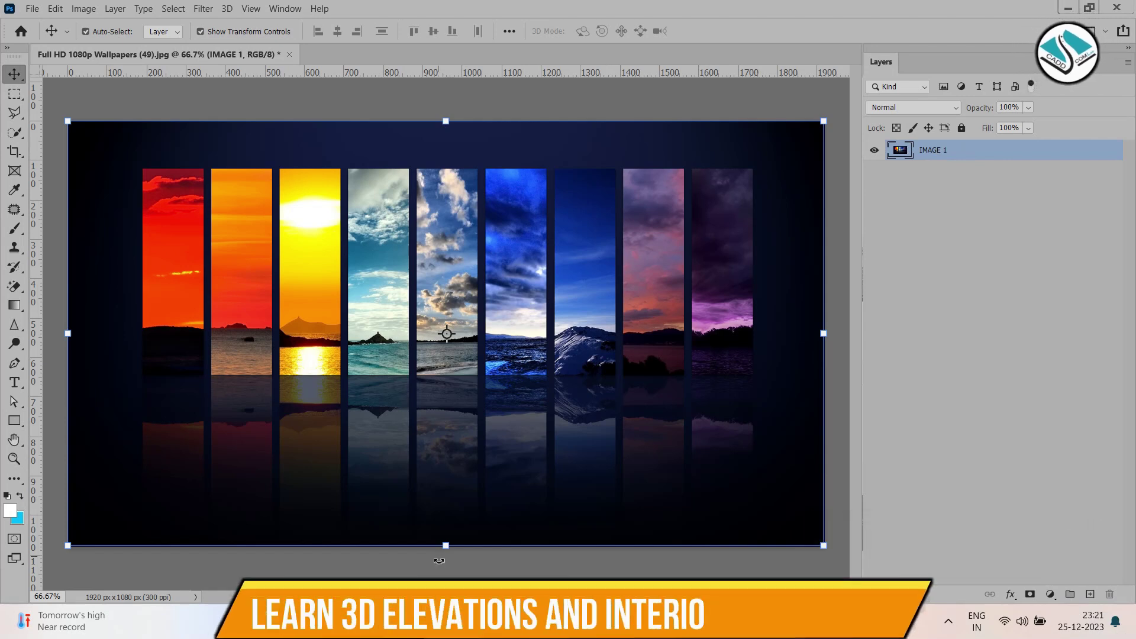
# Switch to Notepad and write "1-CTRL+ . CTRL - ZOOM IN/OUT" as the first line of a new note
pyautogui.click(441, 621)
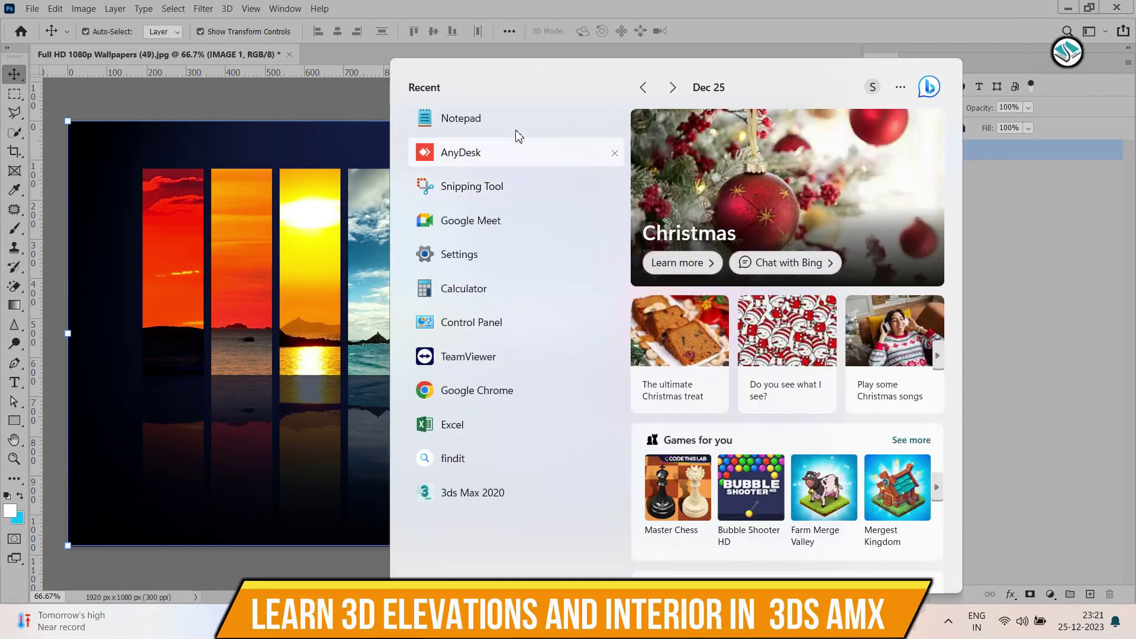
pyautogui.press('Escape')
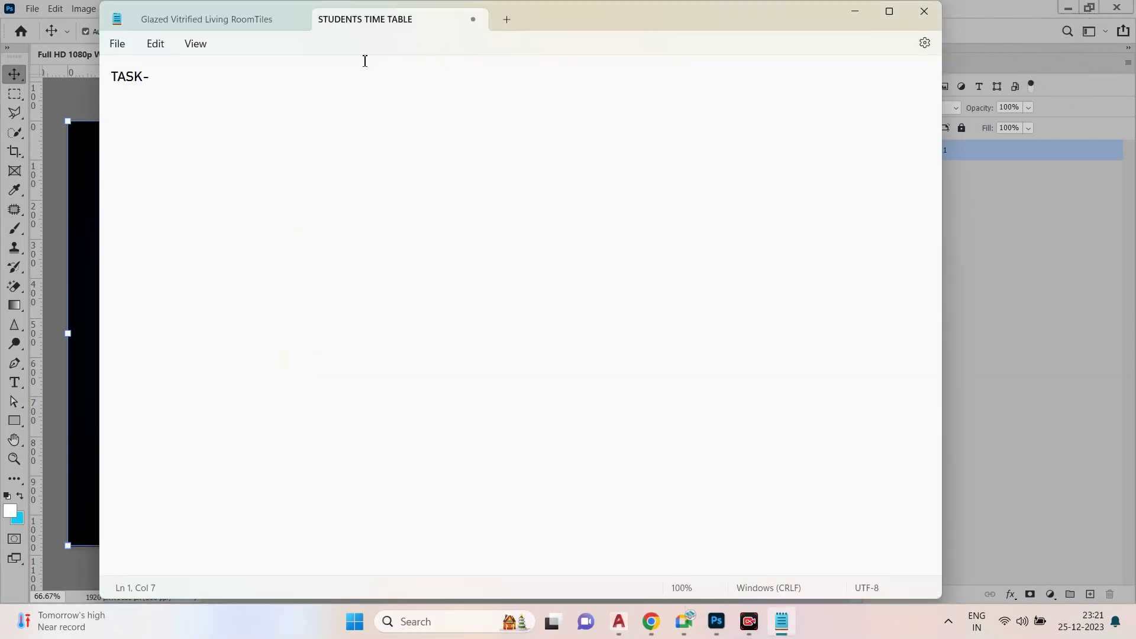
pyautogui.click(509, 21)
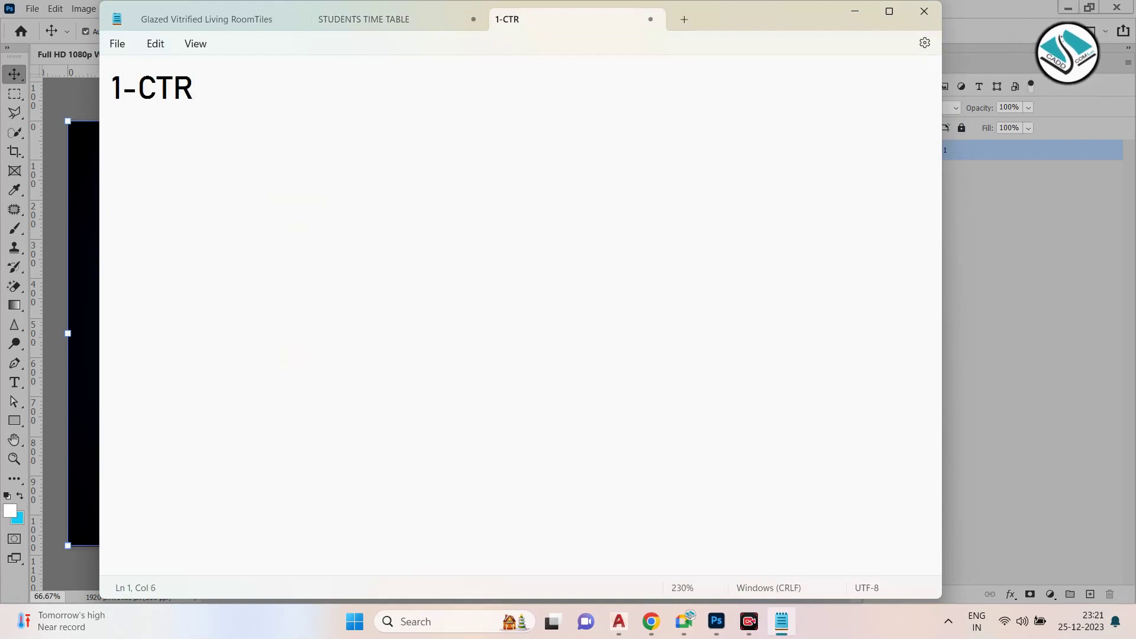
pyautogui.write('L')
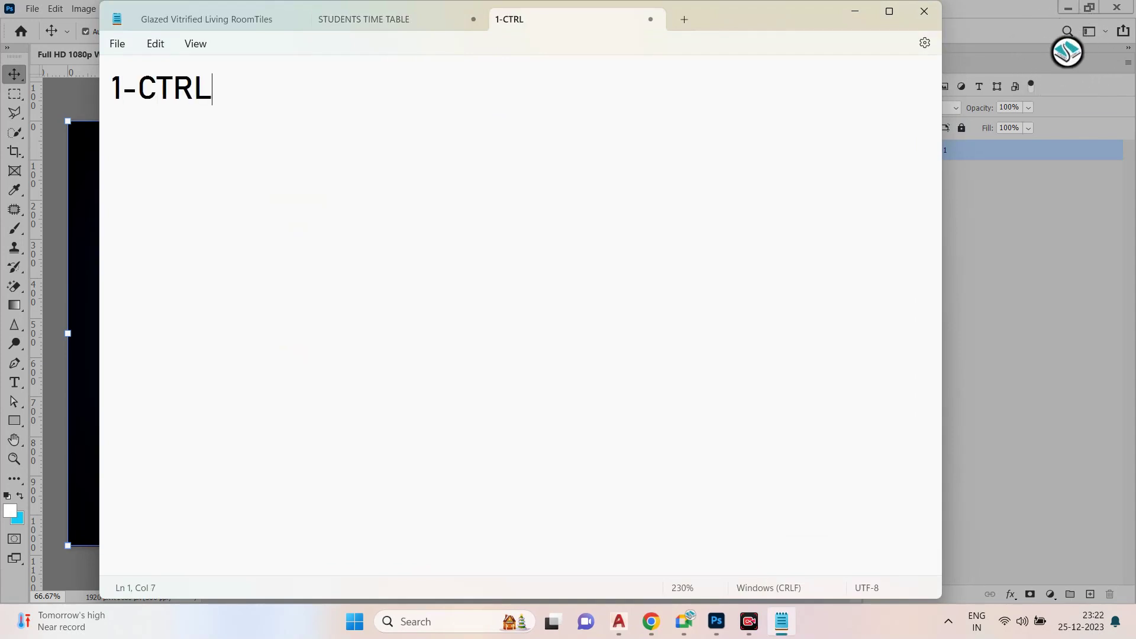
pyautogui.write('+')
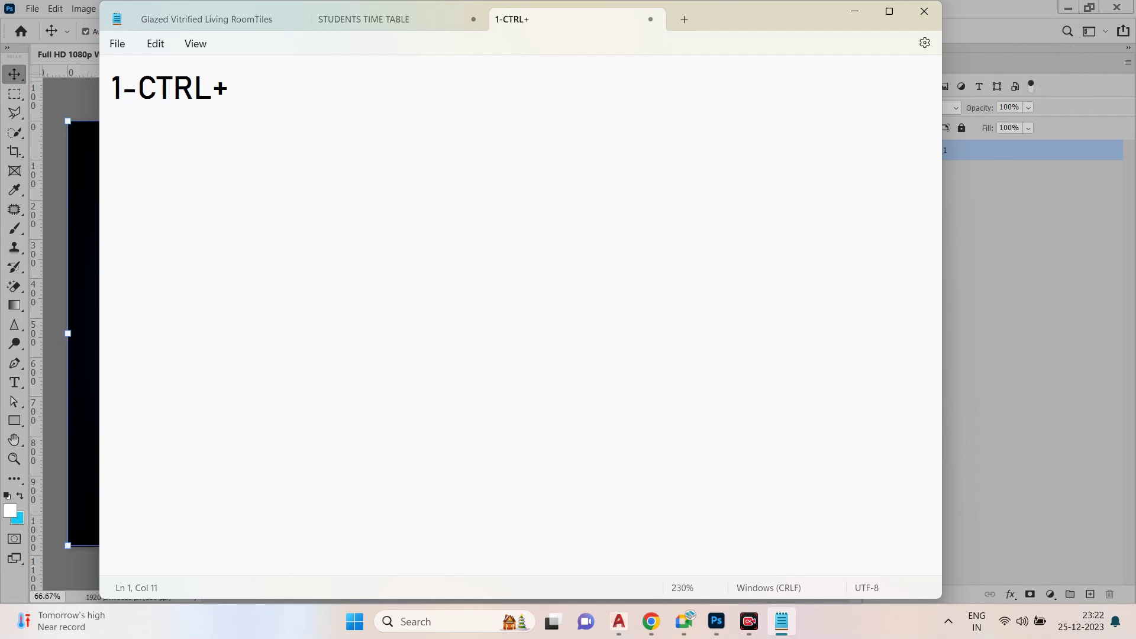
pyautogui.write('   . CTR')
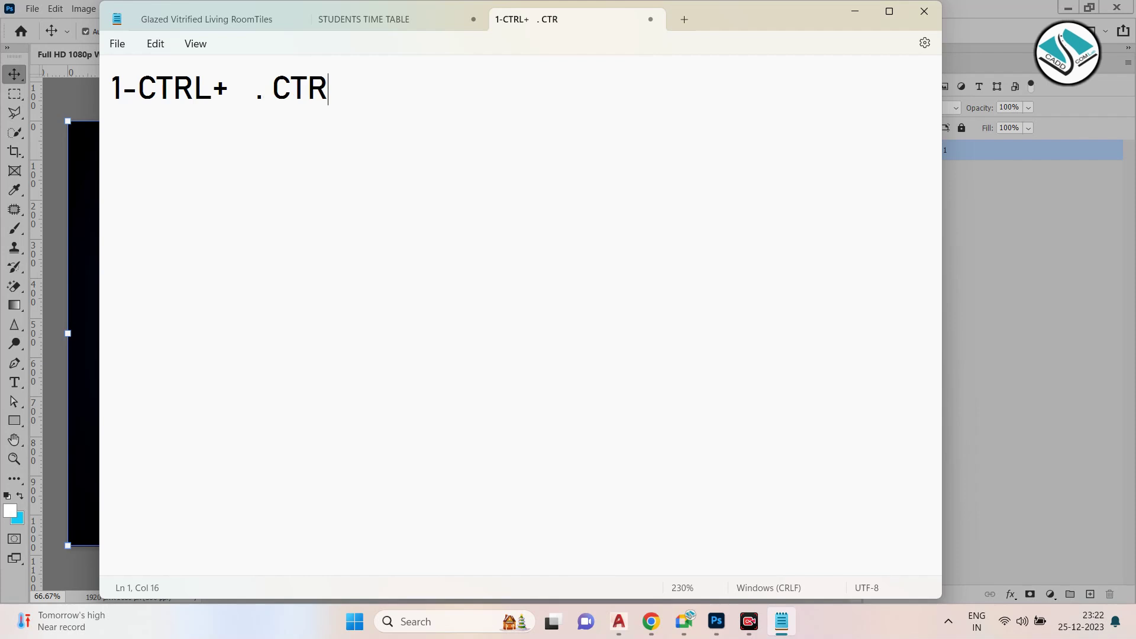
pyautogui.write('L _')
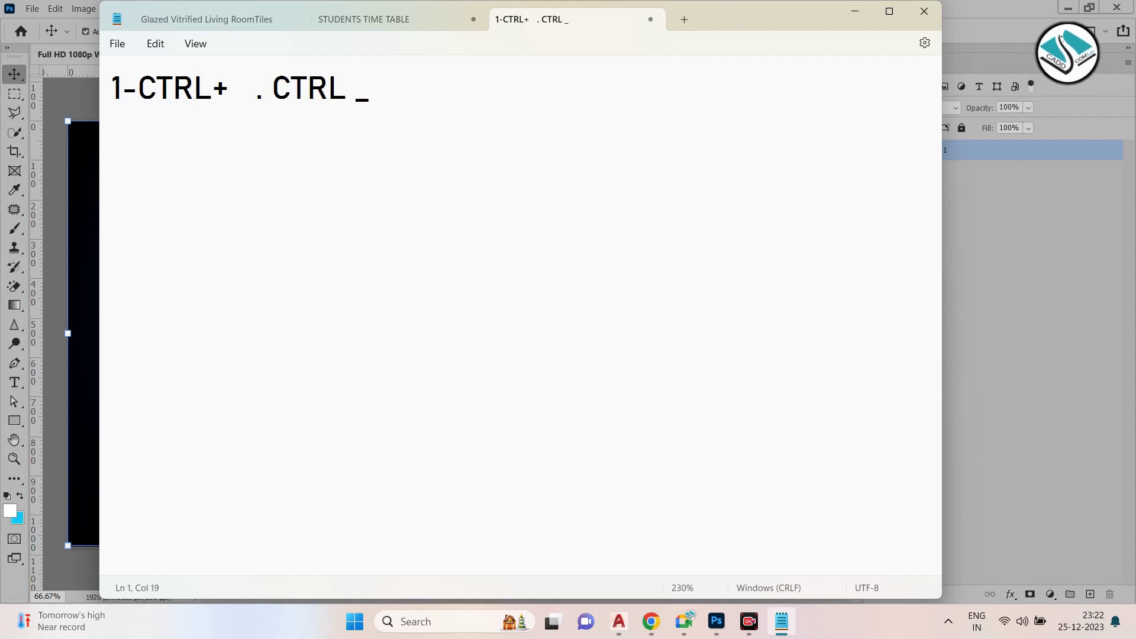
pyautogui.press('BackSpace')
pyautogui.write('-')
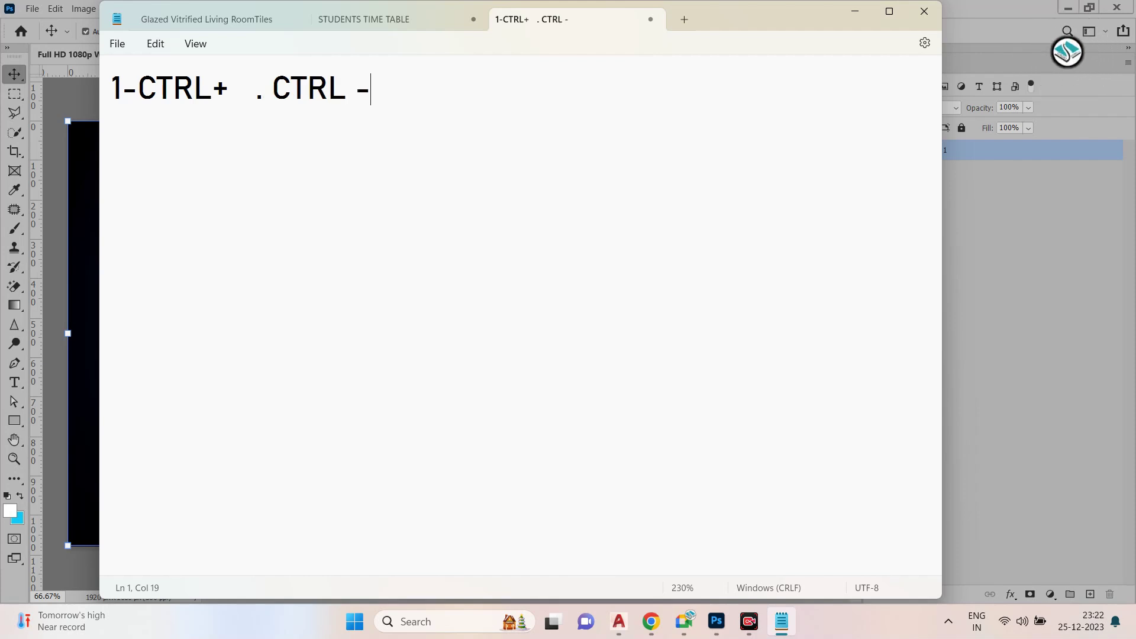
pyautogui.write('   ZOO')
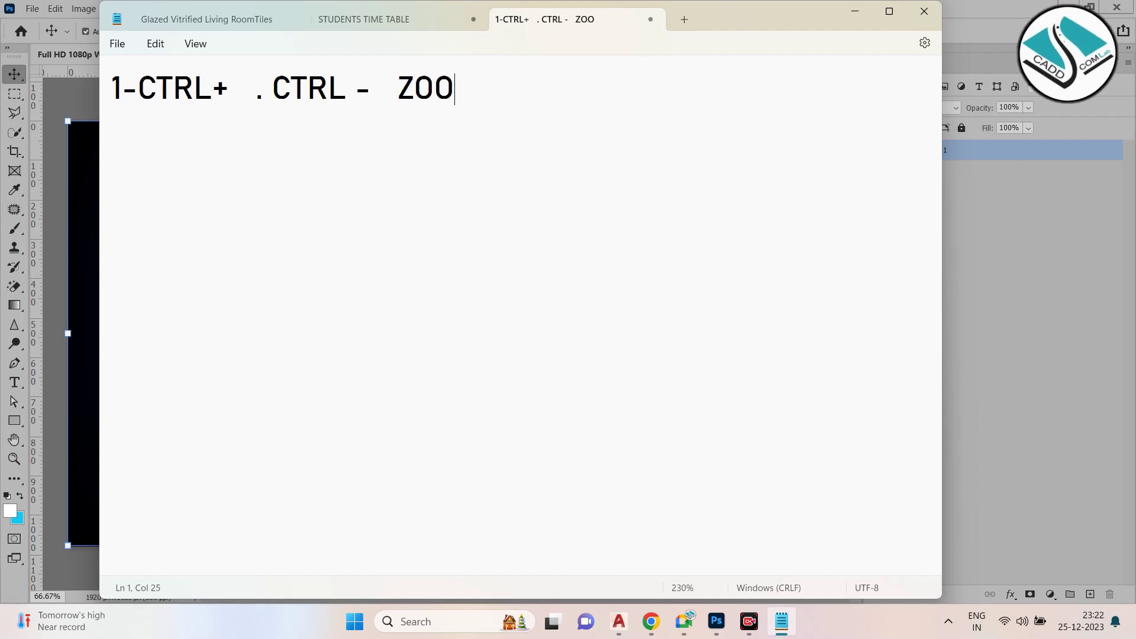
pyautogui.write('M IN')
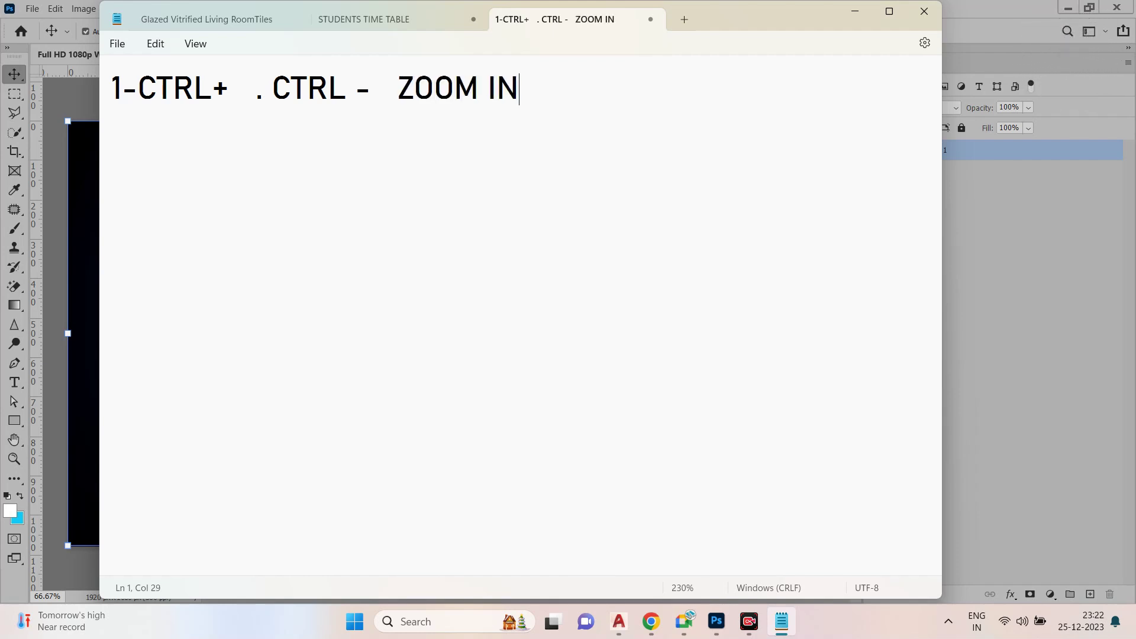
pyautogui.write('/OUT')
pyautogui.press('Return')
# Add the note lines "2-CTRL+T - TRANSFORM" and "3-SHIFT+CTRL+N- NEW LAYER" below the zoom line
pyautogui.write('2-CTRL+T ')
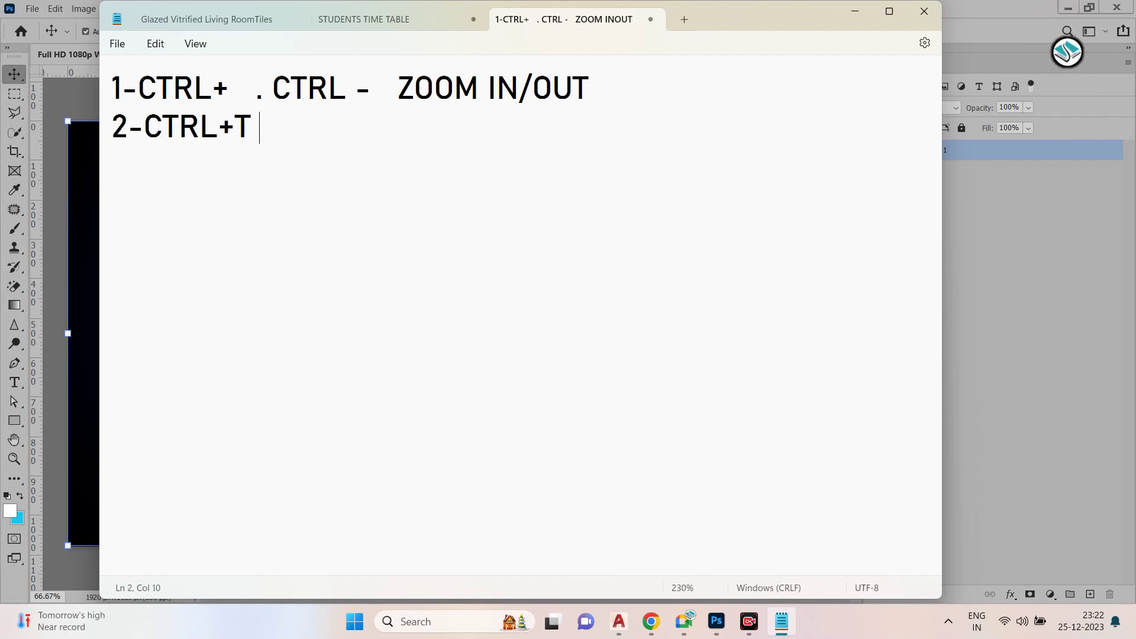
pyautogui.write('- TRANSFORM')
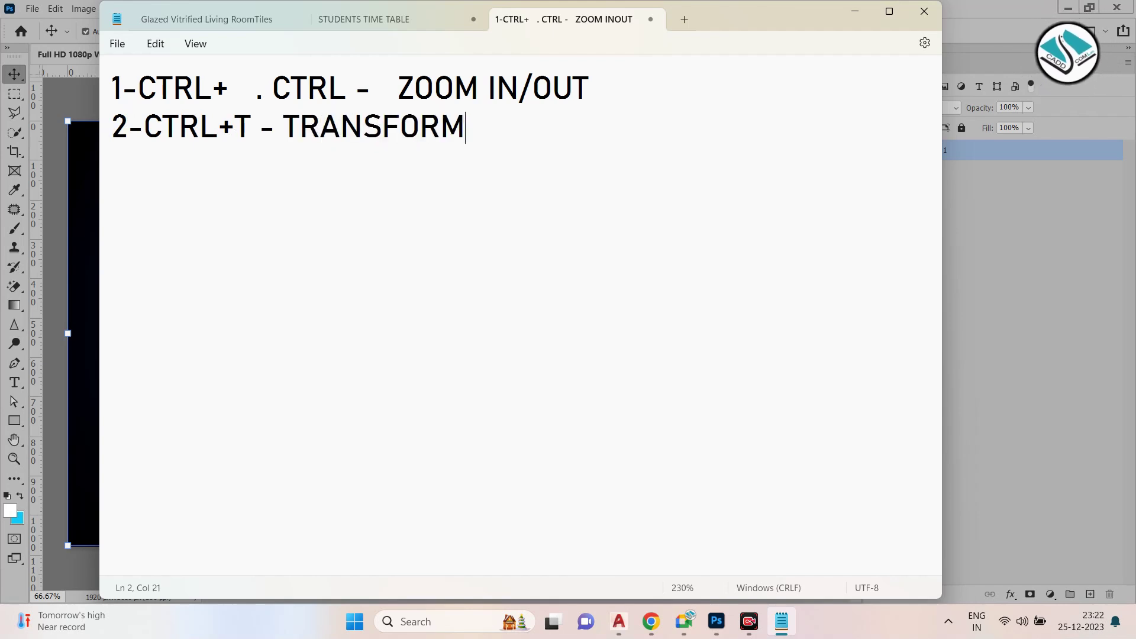
pyautogui.press('Return')
pyautogui.write('3-')
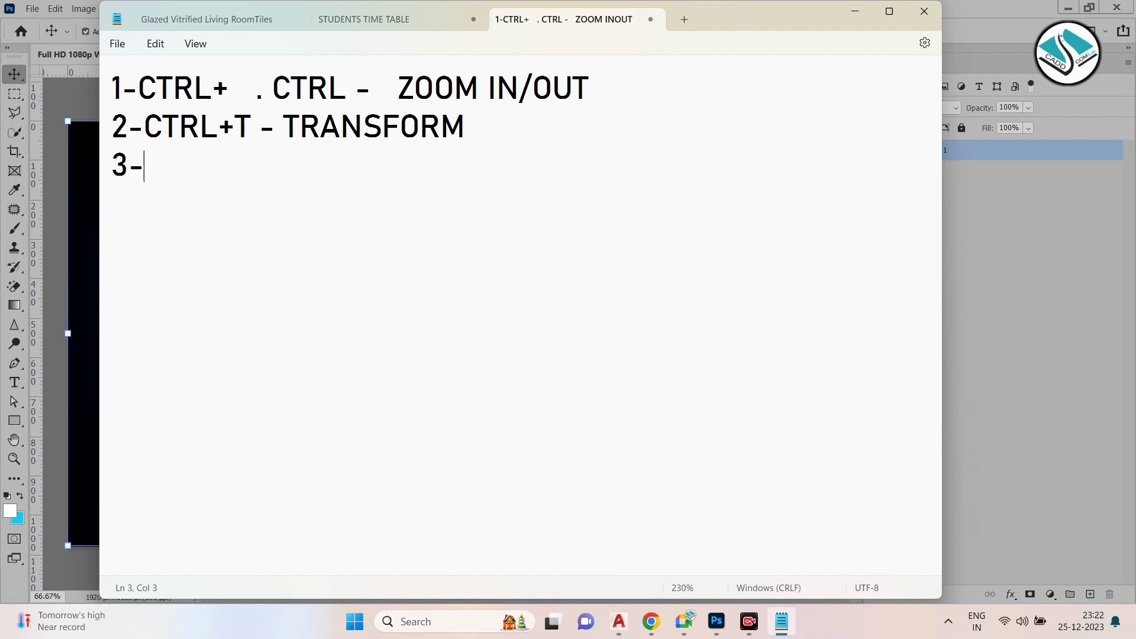
pyautogui.write('SHIFT+CTRL+')
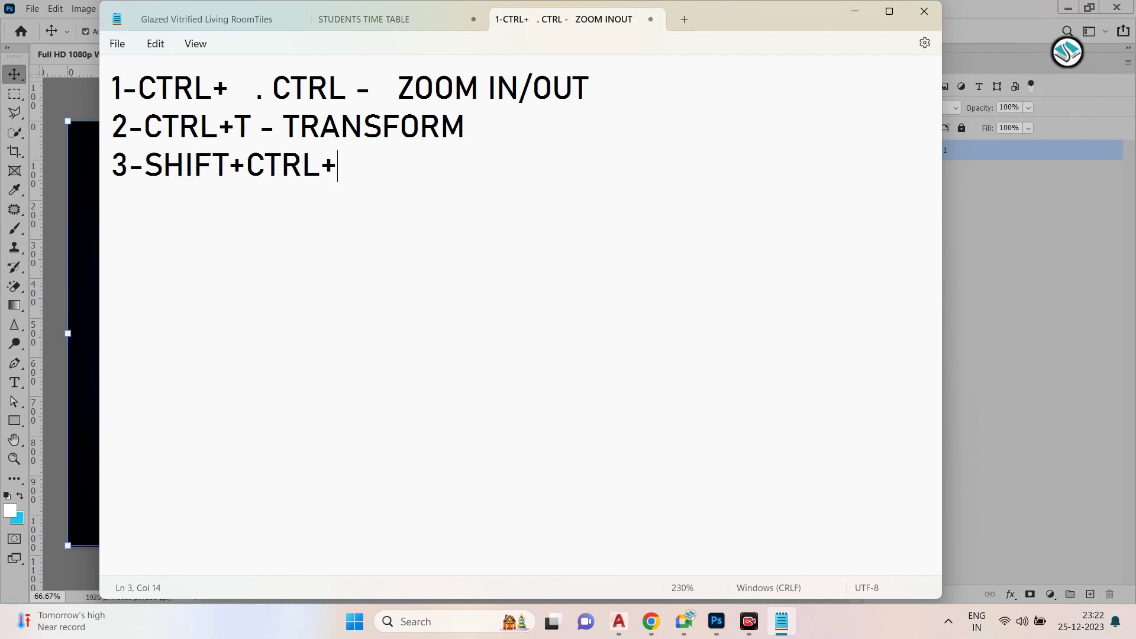
pyautogui.write('N-')
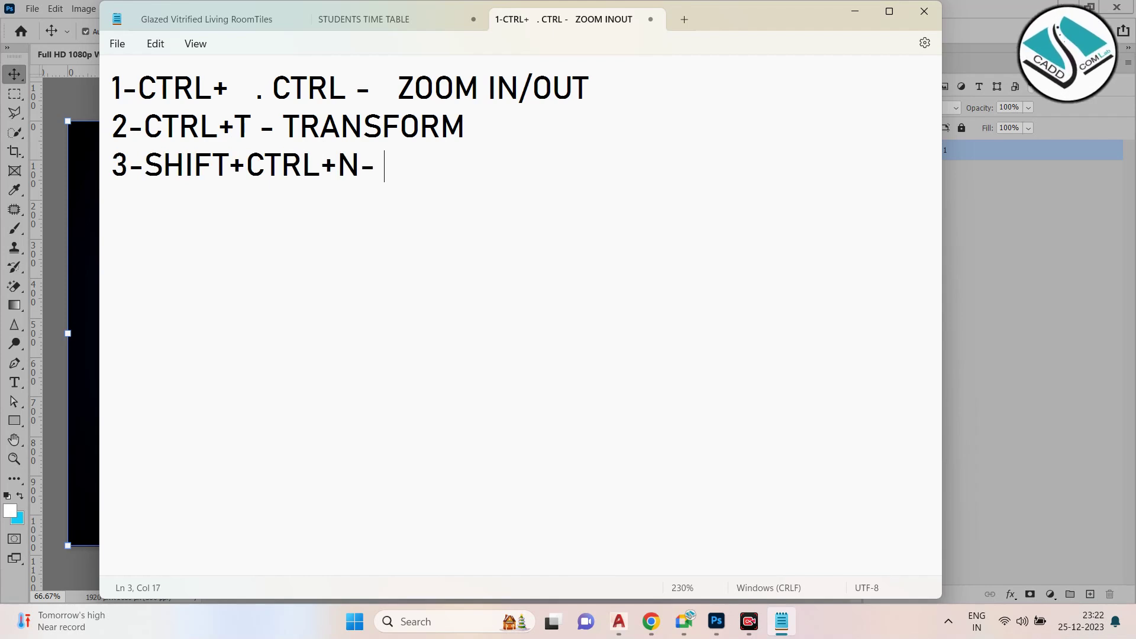
pyautogui.write(' NEW LAYER')
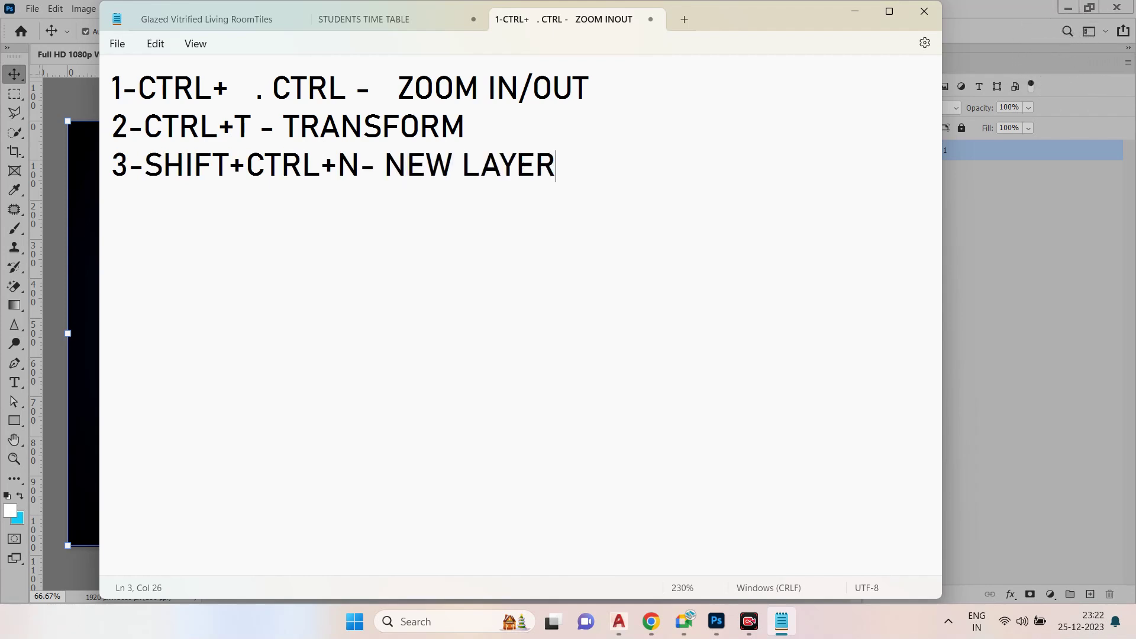
pyautogui.press('Return')
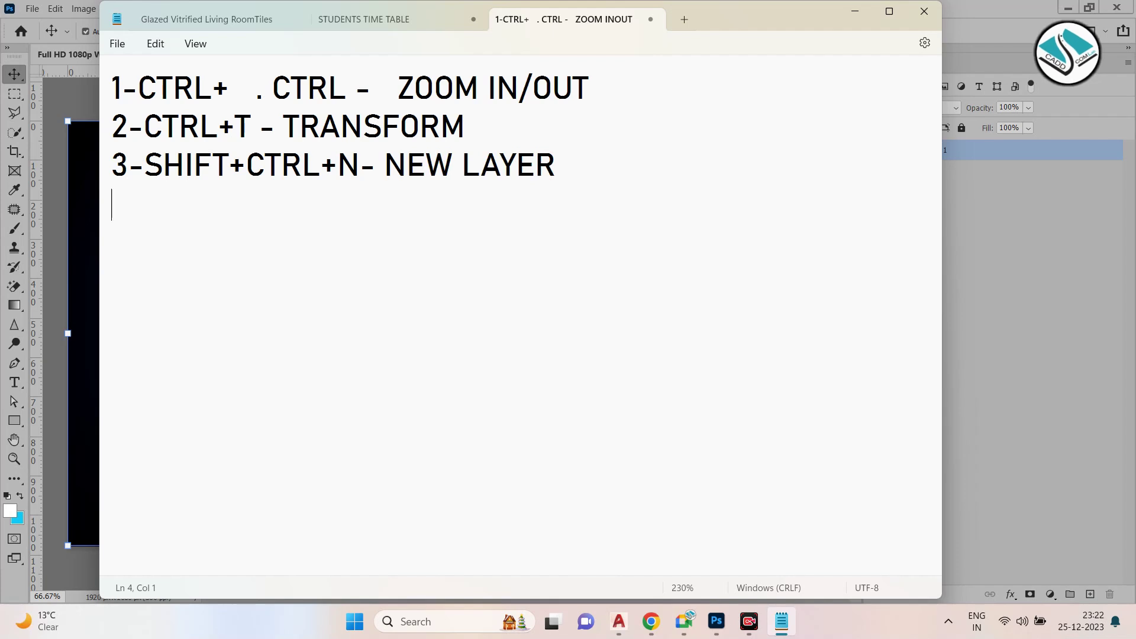
# Add "4-CTRL+G- GROUP -" as the fourth line of the shortcut note
pyautogui.write('4-')
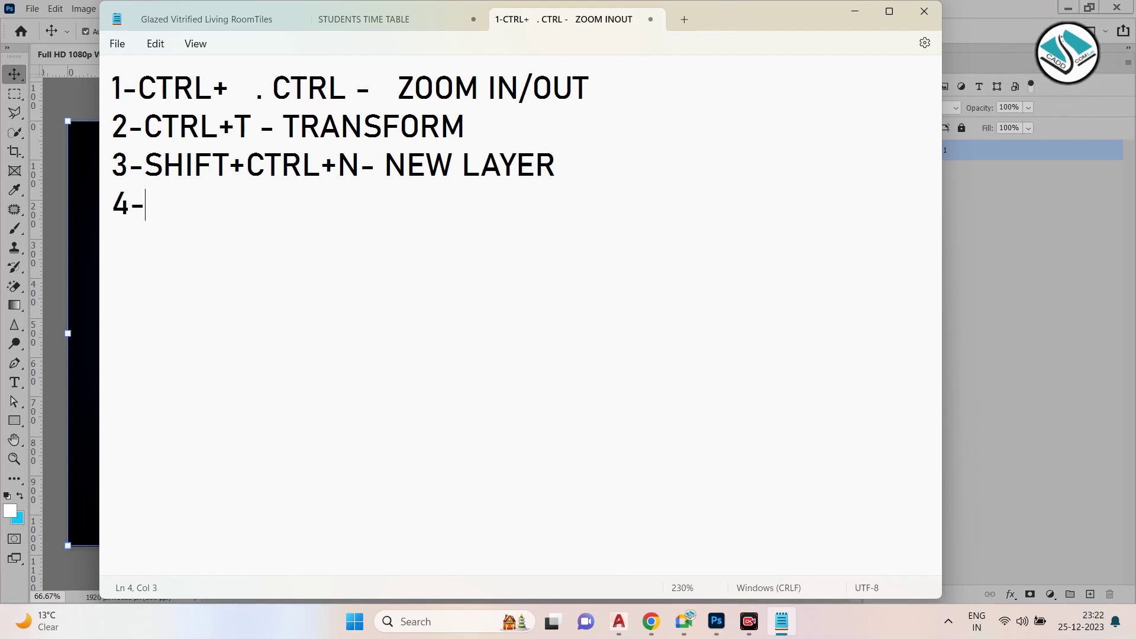
pyautogui.write('CTR')
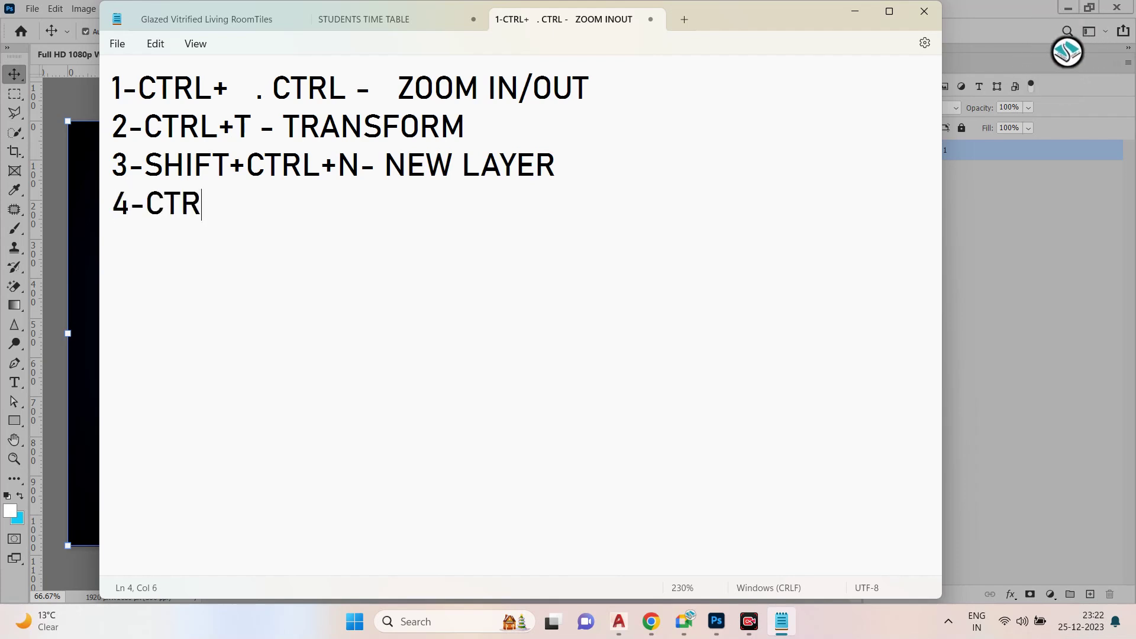
pyautogui.write('L+G- GROUP -')
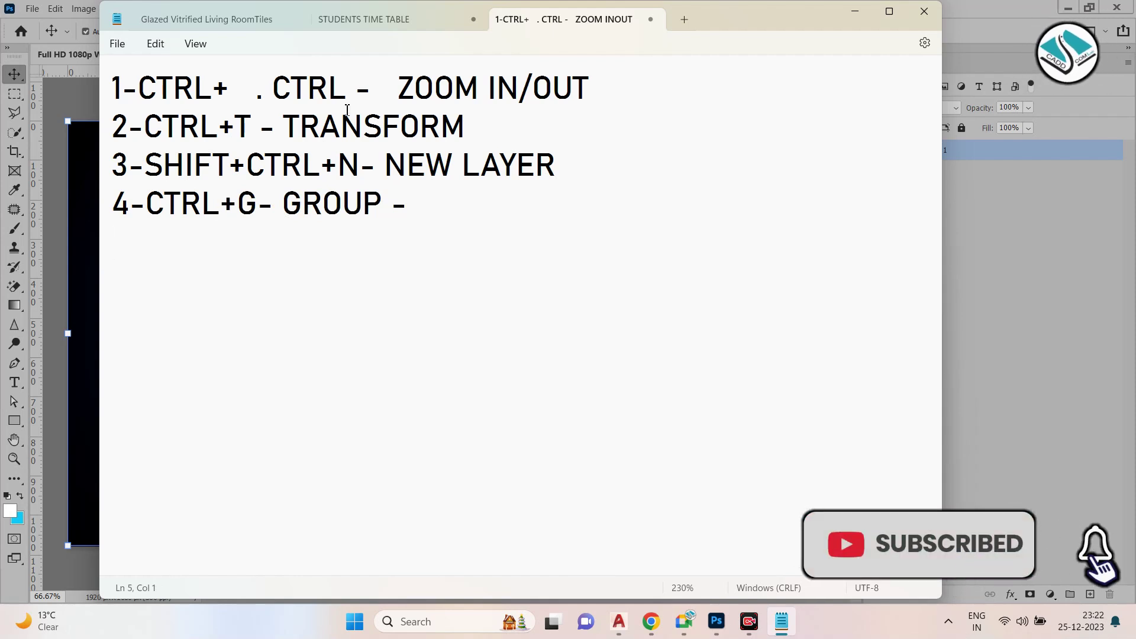
# Return to Photoshop and zoom the wallpaper image out and in several times, ending at 100%
pyautogui.click(853, 15)
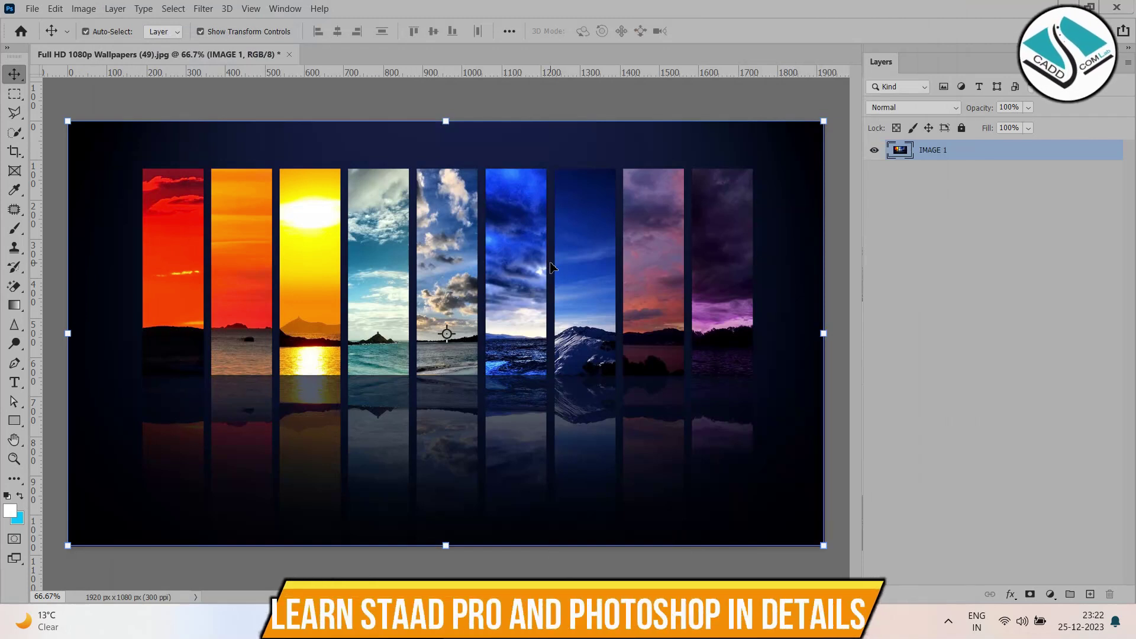
pyautogui.hotkey('ctrl', '-')
pyautogui.hotkey('ctrl', '-')
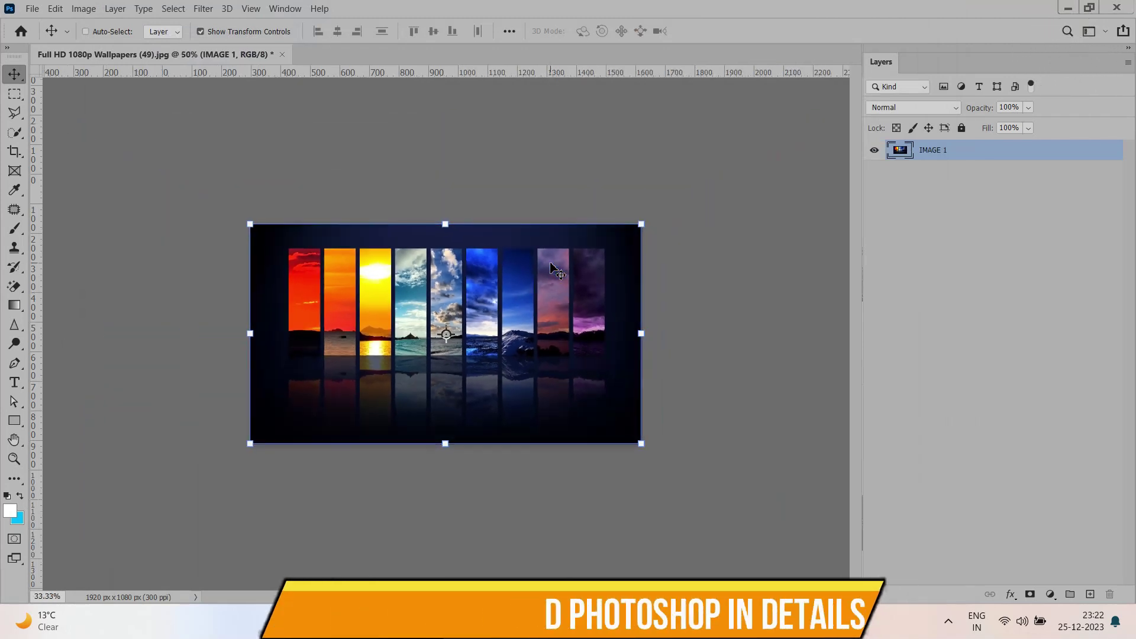
pyautogui.hotkey('ctrl', '+')
pyautogui.hotkey('ctrl', '+')
pyautogui.hotkey('ctrl', '+')
pyautogui.hotkey('ctrl', '-')
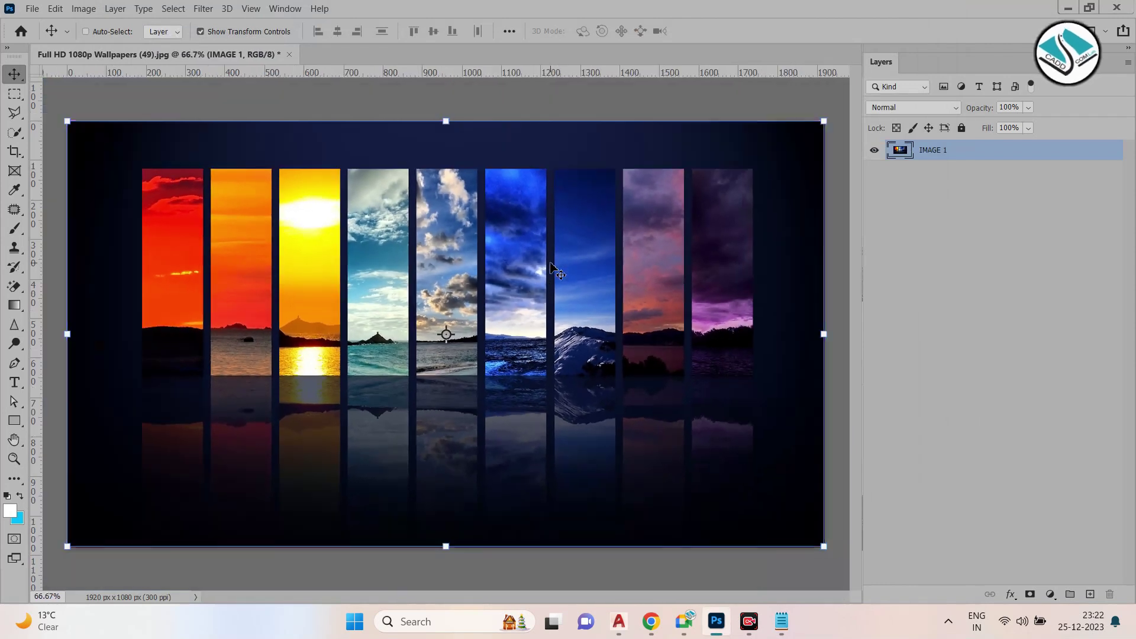
pyautogui.hotkey('ctrl', '-')
pyautogui.hotkey('ctrl', '+')
pyautogui.hotkey('ctrl', '+')
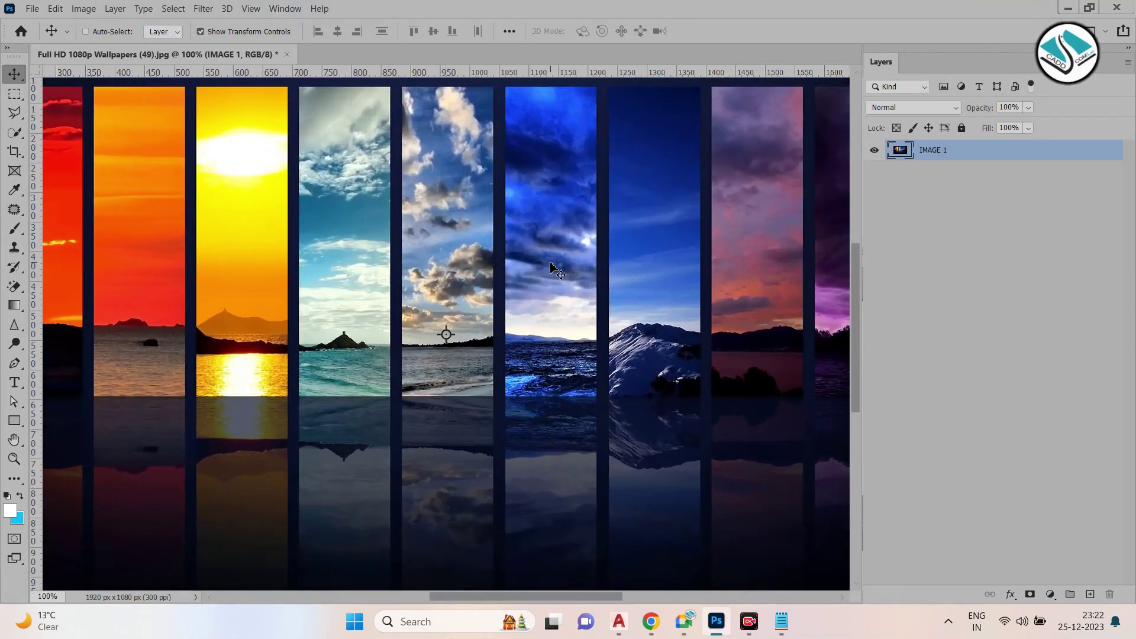
# Switch to Notepad and extend the zoom line with a dash and "CTRL+0" after "ZOOM IN/OUT"
pyautogui.click(782, 621)
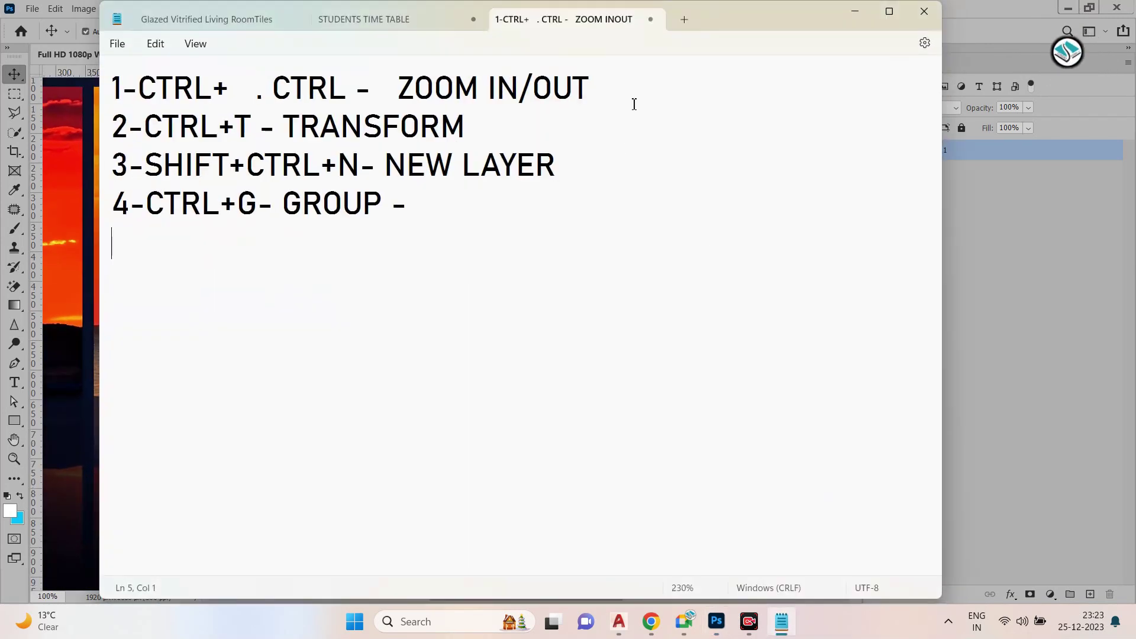
pyautogui.write('CTR')
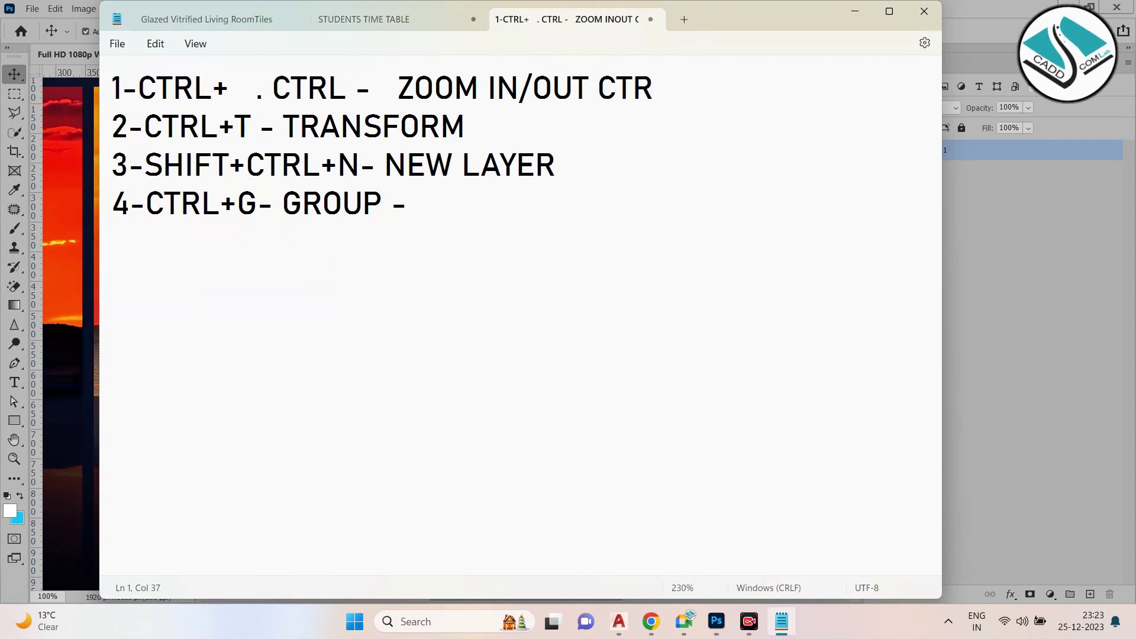
pyautogui.write('L')
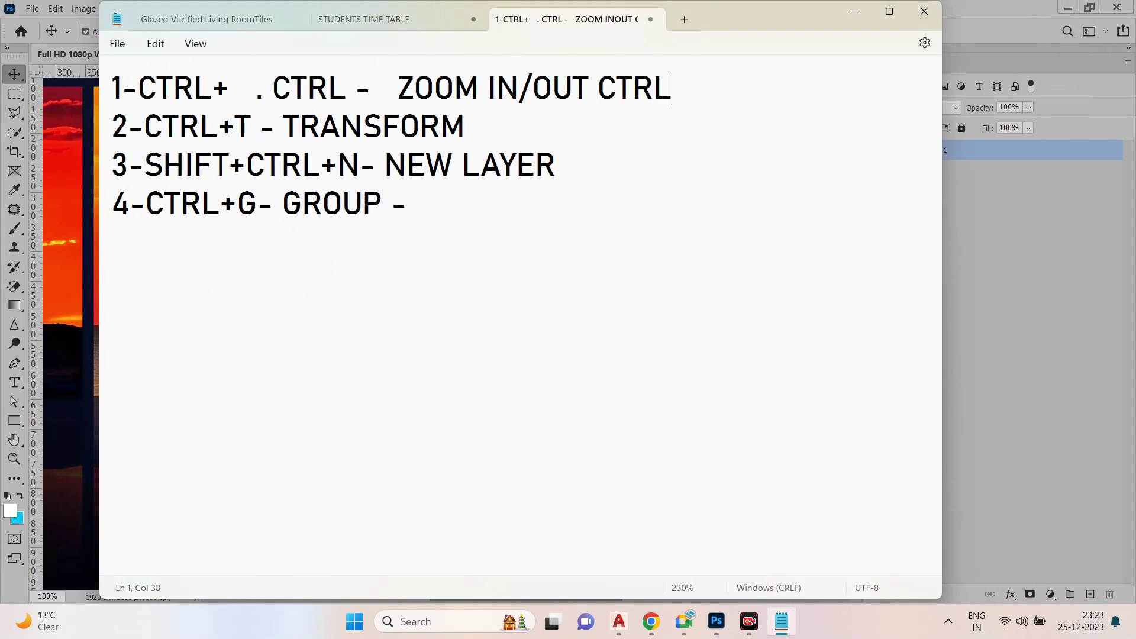
pyautogui.write('+0')
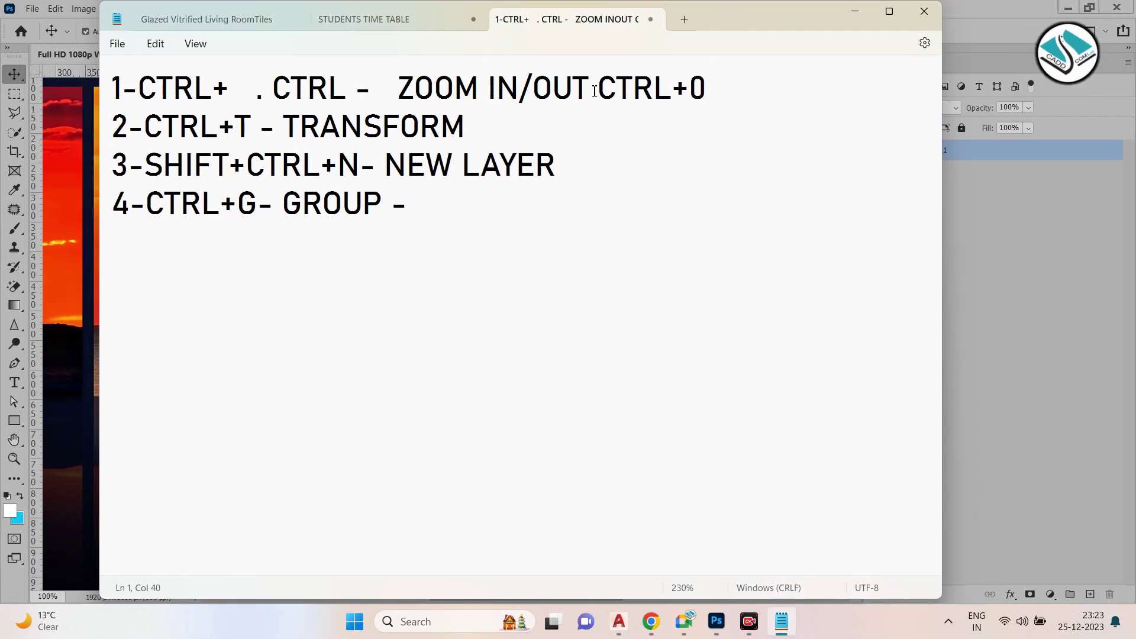
pyautogui.write('-')
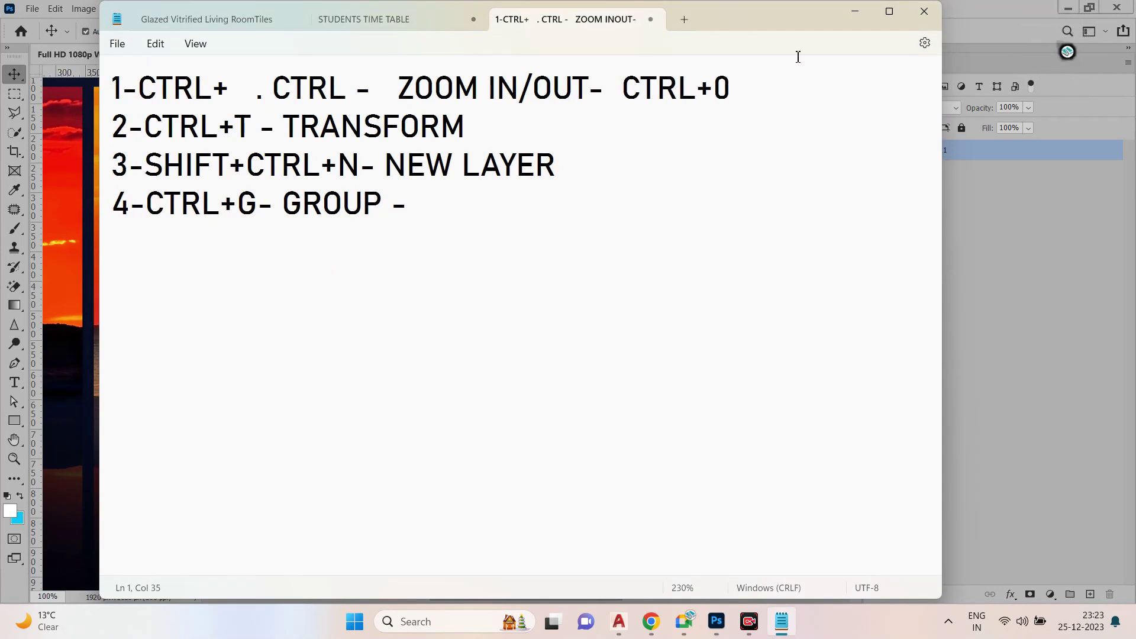
# Return to Photoshop, zoom the image out to 33.3% and fit it to the screen
pyautogui.click(855, 11)
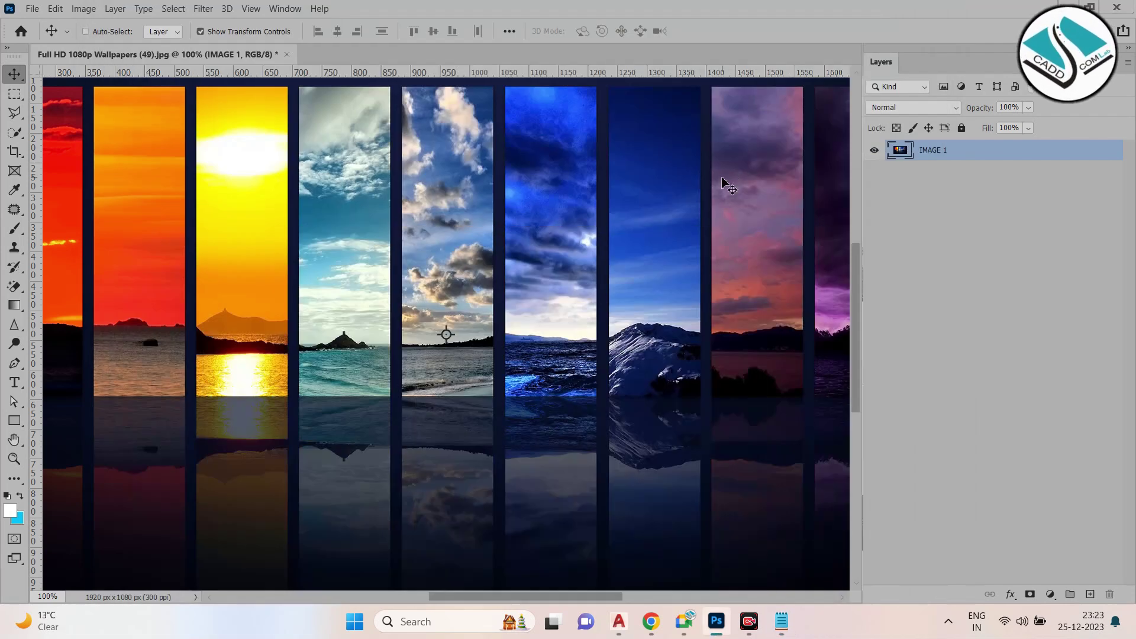
pyautogui.hotkey('ctrl', '-')
pyautogui.hotkey('ctrl', '-')
pyautogui.hotkey('ctrl', '-')
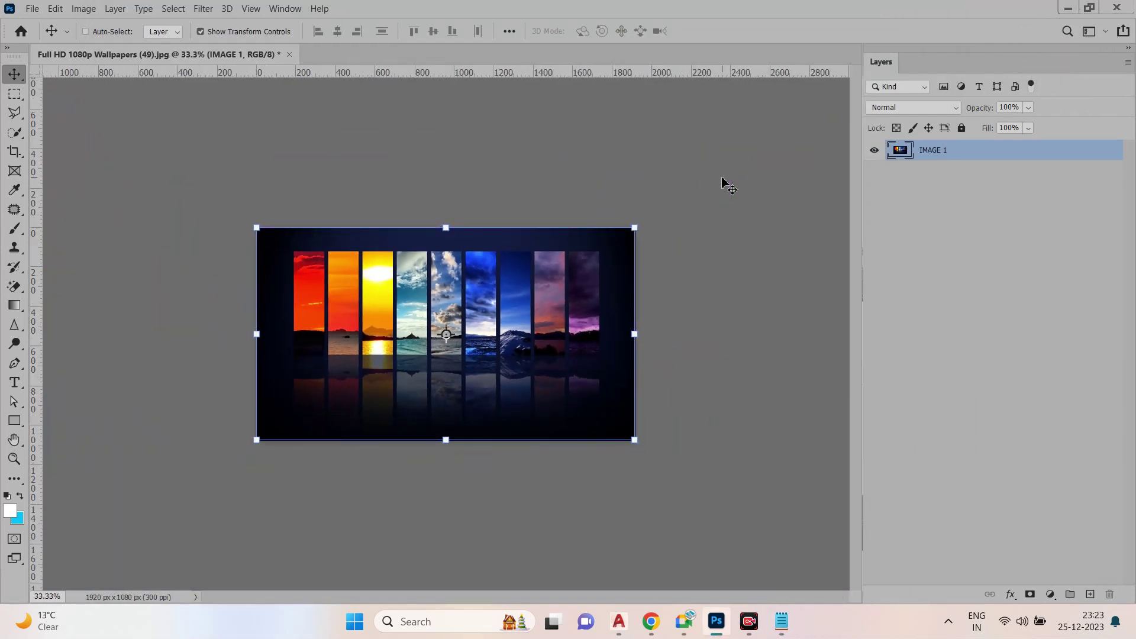
pyautogui.hotkey('ctrl', '0')
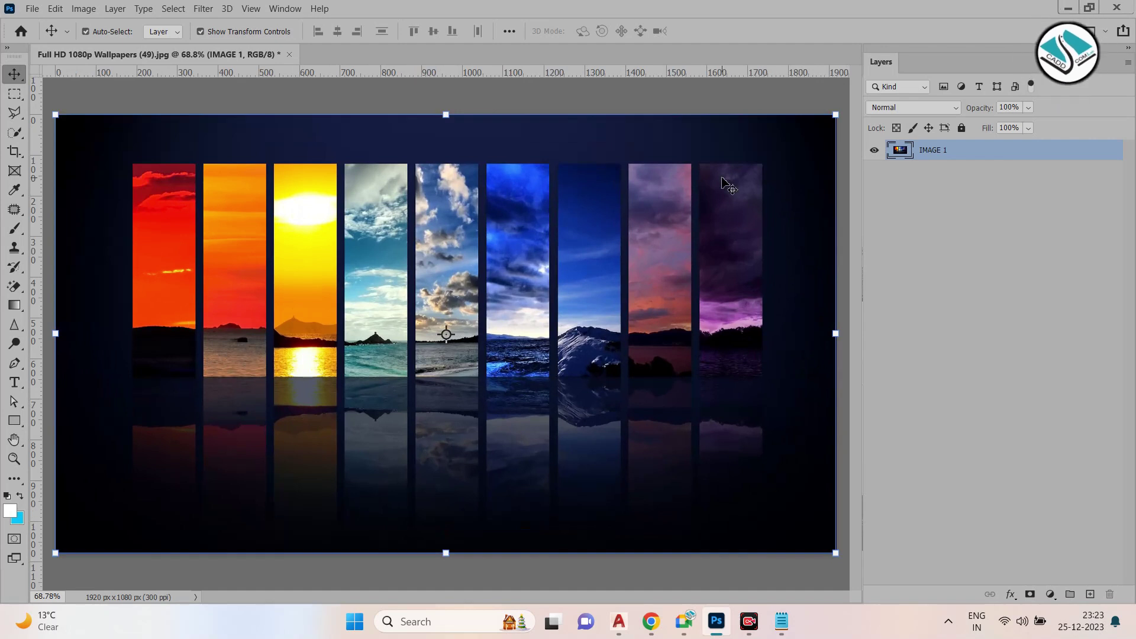
# Try resizing the IMAGE 1 layer slightly and rotating it about 19° counterclockwise with Free Transform, and cancel the transform
pyautogui.hotkey('ctrl', 't')
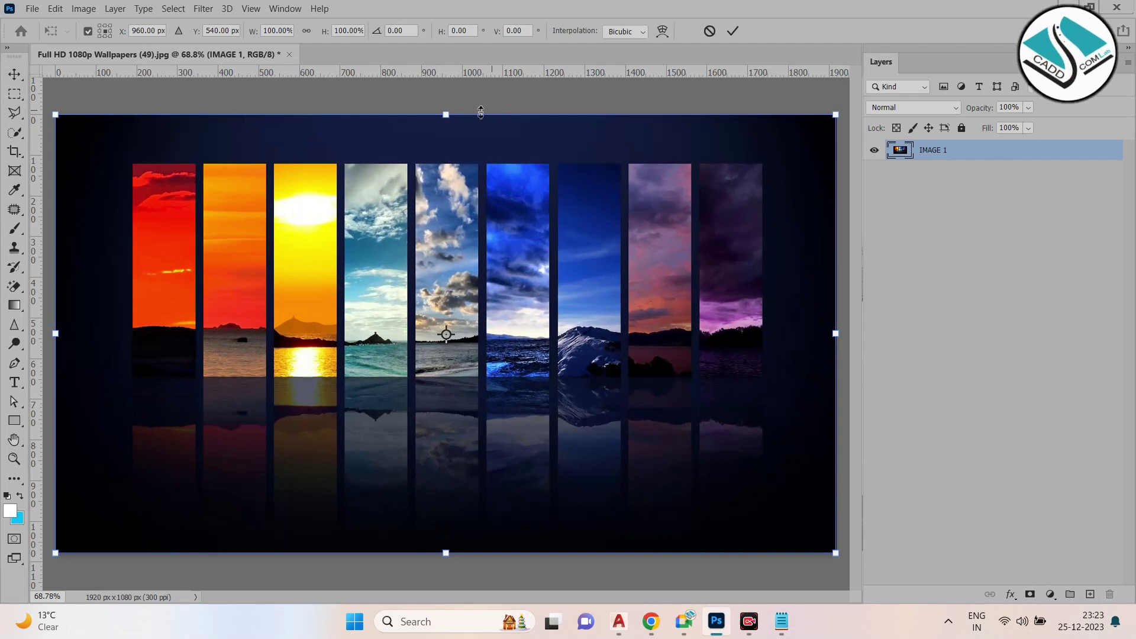
pyautogui.moveTo(835, 553)
pyautogui.mouseDown()
pyautogui.moveTo(823, 467)
pyautogui.moveTo(467, 515)
pyautogui.moveTo(563, 310)
pyautogui.moveTo(578, 507)
pyautogui.moveTo(604, 357)
pyautogui.moveTo(413, 346)
pyautogui.moveTo(517, 414)
pyautogui.moveTo(747, 495)
pyautogui.moveTo(791, 454)
pyautogui.moveTo(781, 259)
pyautogui.moveTo(552, 306)
pyautogui.moveTo(250, 325)
pyautogui.moveTo(289, 402)
pyautogui.moveTo(583, 478)
pyautogui.moveTo(756, 502)
pyautogui.moveTo(811, 525)
pyautogui.moveTo(836, 552)
pyautogui.mouseUp()
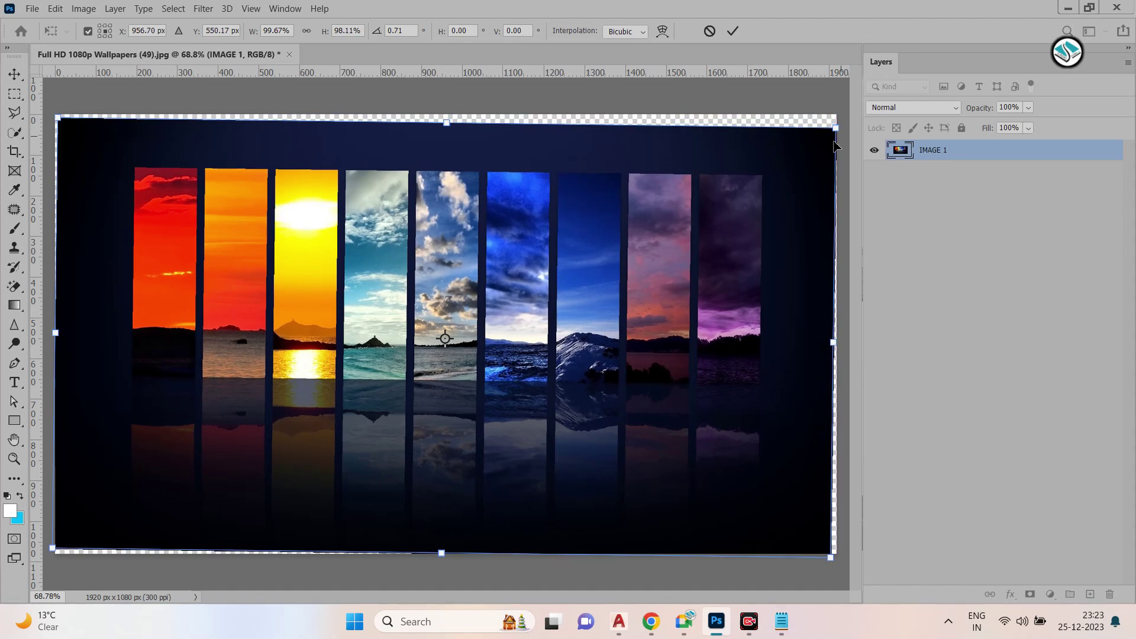
pyautogui.moveTo(844, 106); pyautogui.dragTo(657, 99)
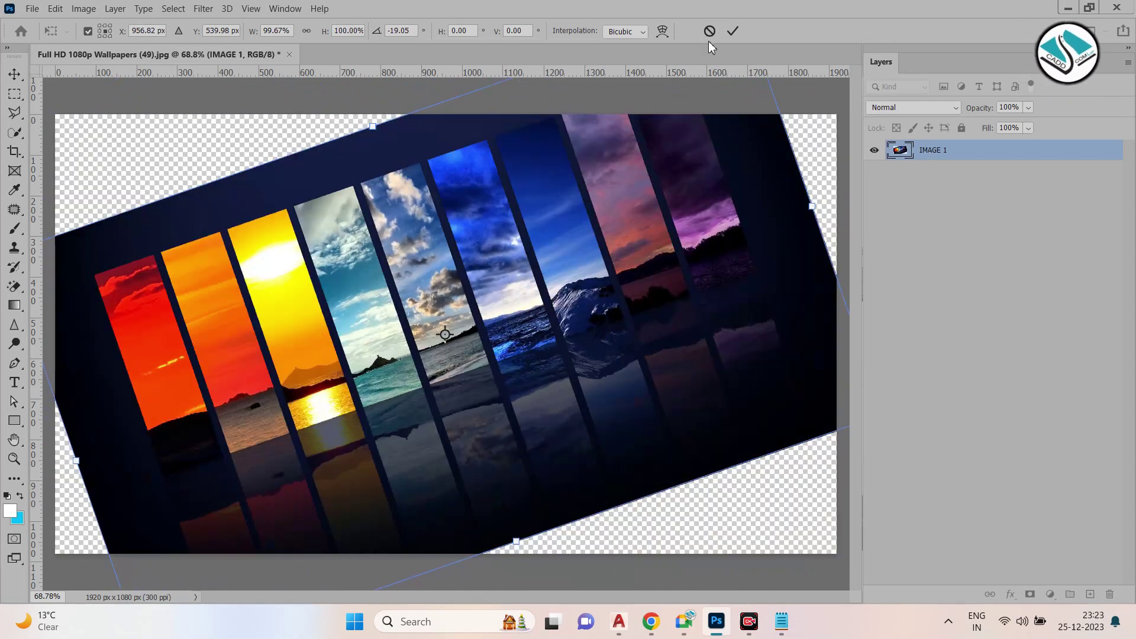
pyautogui.click(709, 31)
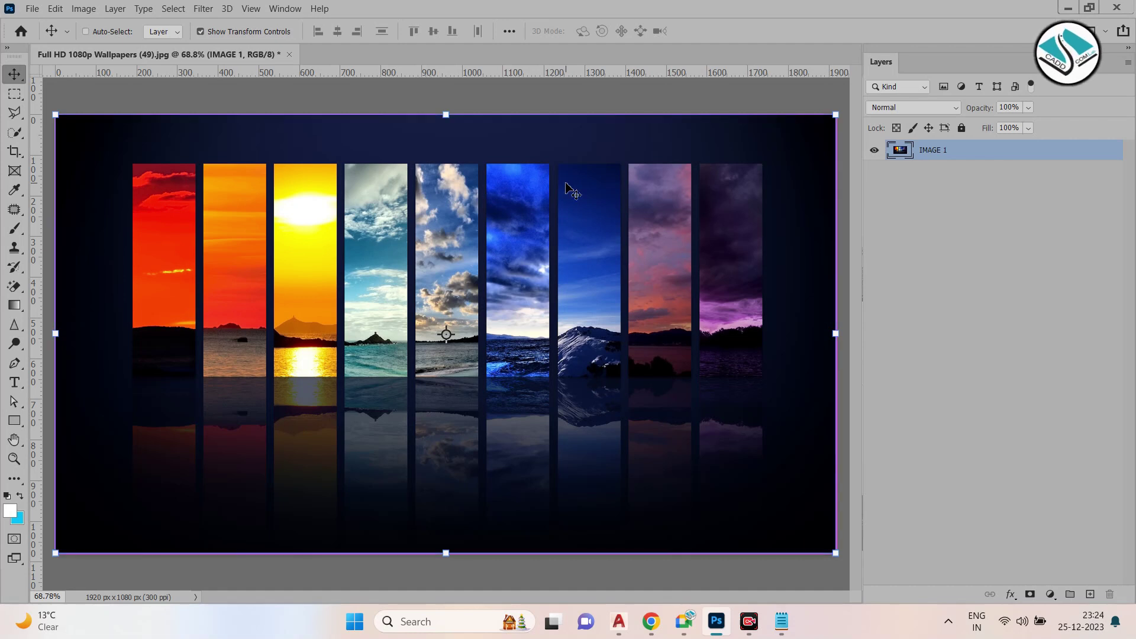
# Try the Skew transform on the IMAGE 1 layer by shifting its lower-right corner
pyautogui.hotkey('ctrl', 't')
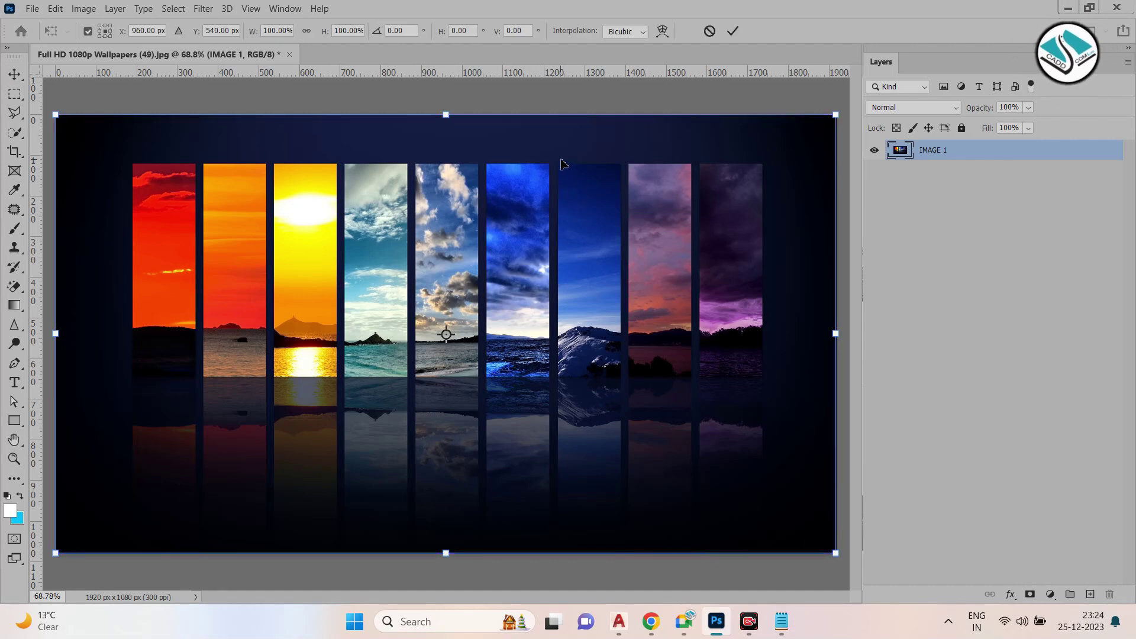
pyautogui.rightClick(562, 164)
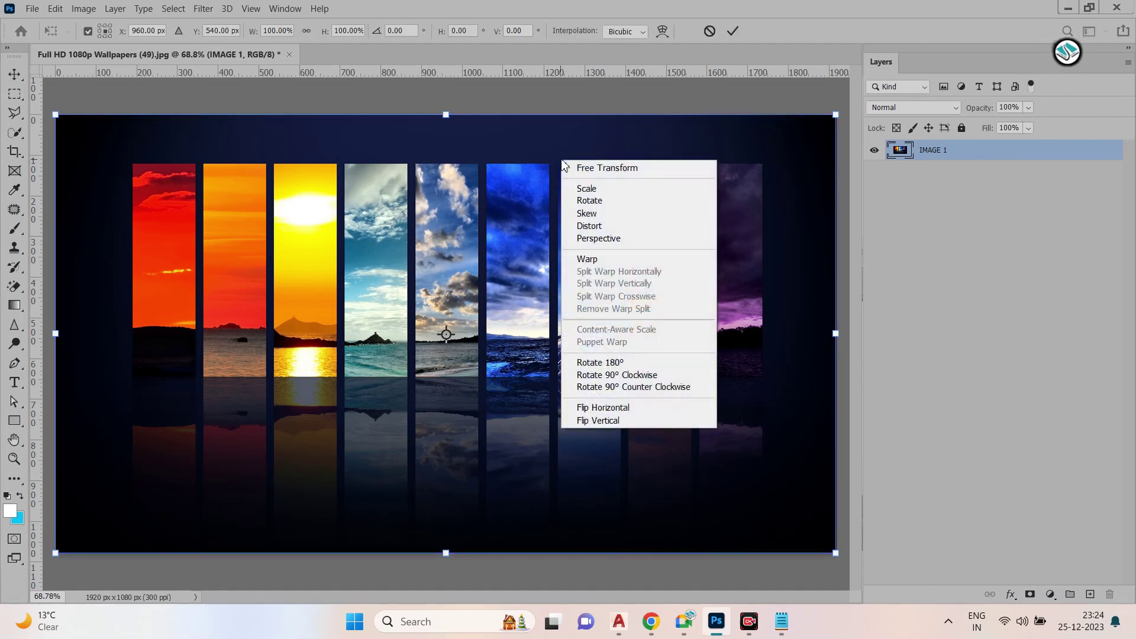
pyautogui.click(600, 214)
pyautogui.moveTo(837, 554)
pyautogui.mouseDown()
pyautogui.moveTo(535, 484)
pyautogui.moveTo(513, 465)
pyautogui.moveTo(902, 491)
pyautogui.moveTo(769, 530)
pyautogui.moveTo(674, 379)
pyautogui.moveTo(512, 368)
pyautogui.moveTo(732, 316)
pyautogui.moveTo(767, 244)
pyautogui.moveTo(723, 444)
pyautogui.moveTo(819, 526)
pyautogui.moveTo(815, 559)
pyautogui.moveTo(838, 553)
pyautogui.mouseUp()
# Try the Distort transform on IMAGE 1, pulling the lower-right corner toward the centre and the upper-left corner inward, and cancel it
pyautogui.rightClick(555, 218)
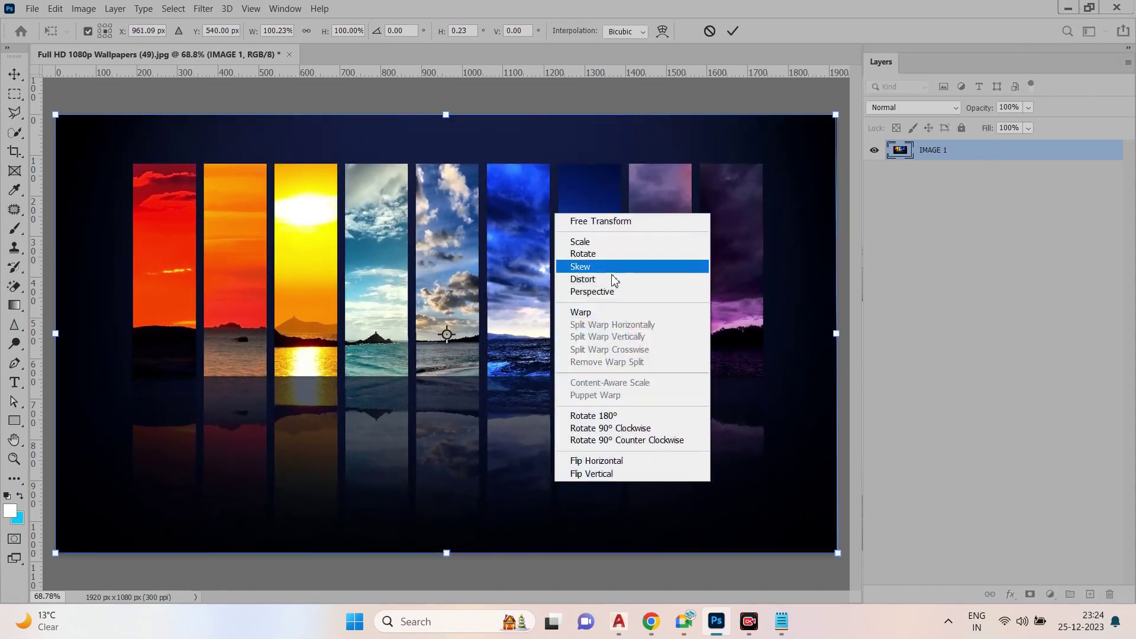
pyautogui.click(613, 276)
pyautogui.moveTo(840, 558); pyautogui.dragTo(592, 394)
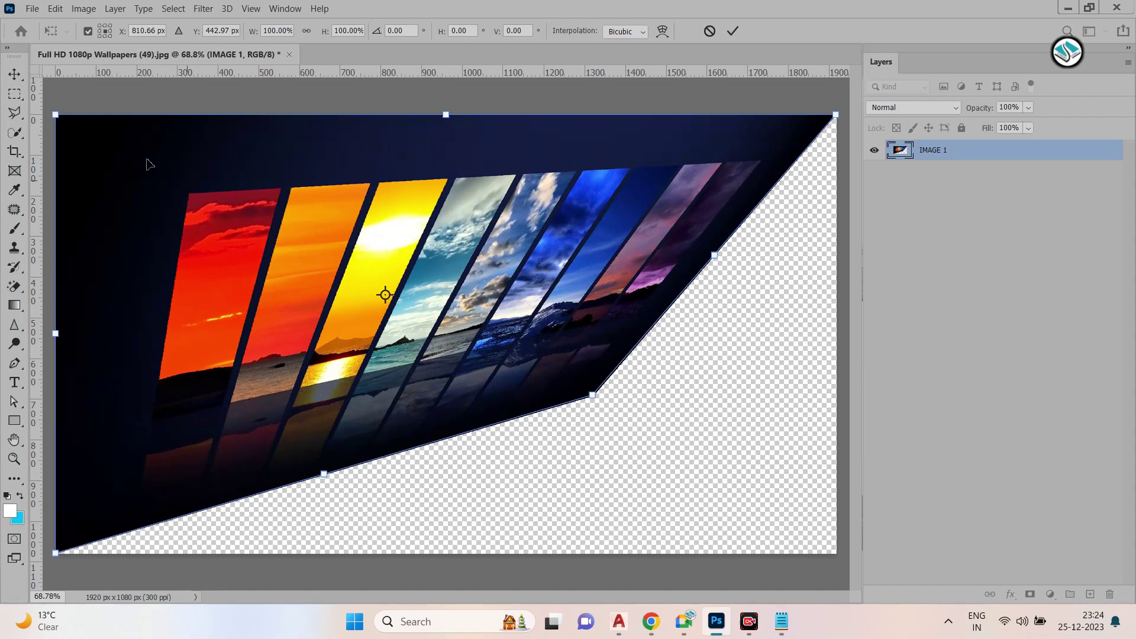
pyautogui.moveTo(76, 129); pyautogui.dragTo(120, 120)
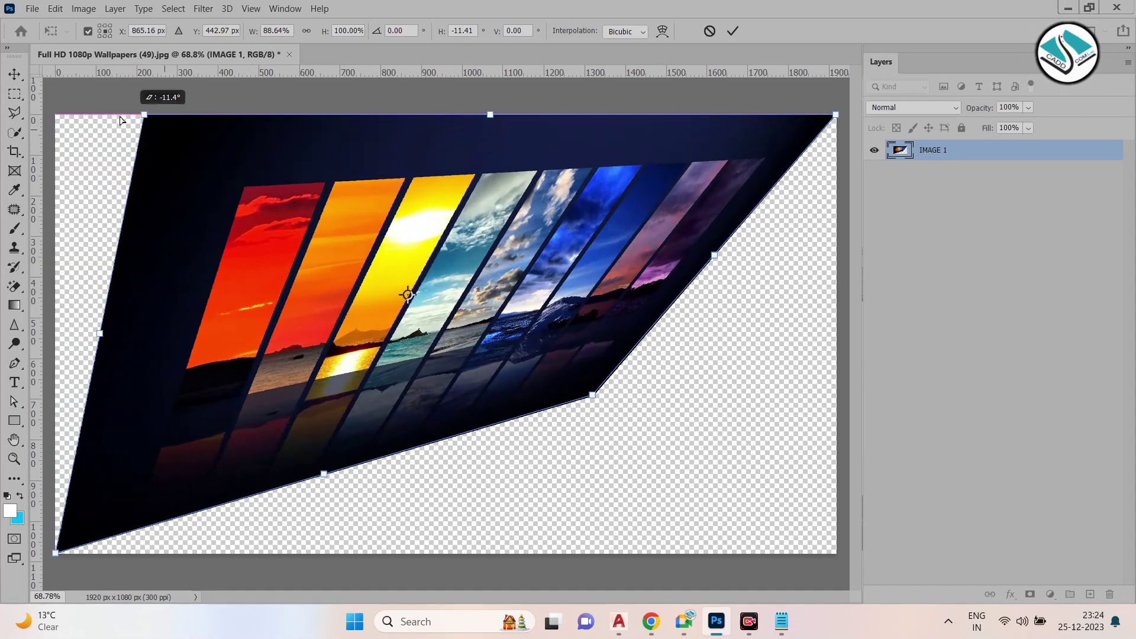
pyautogui.click(708, 31)
# Try the Perspective transform on the IMAGE 1 layer from its lower-right corner and cancel it
pyautogui.hotkey('ctrl', 't')
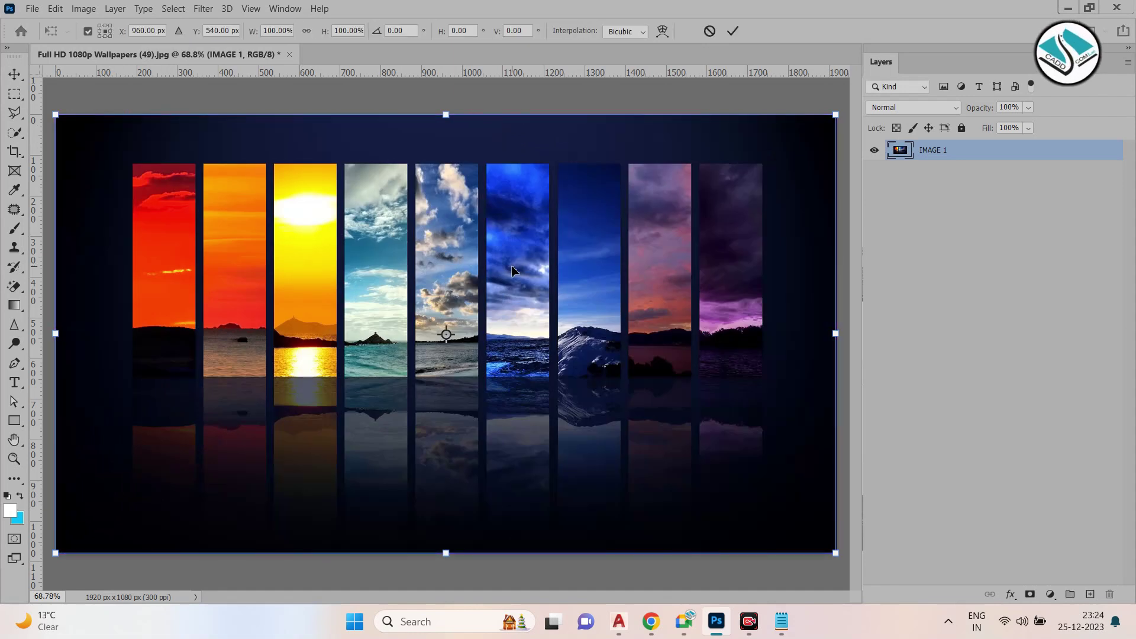
pyautogui.rightClick(513, 268)
pyautogui.click(570, 344)
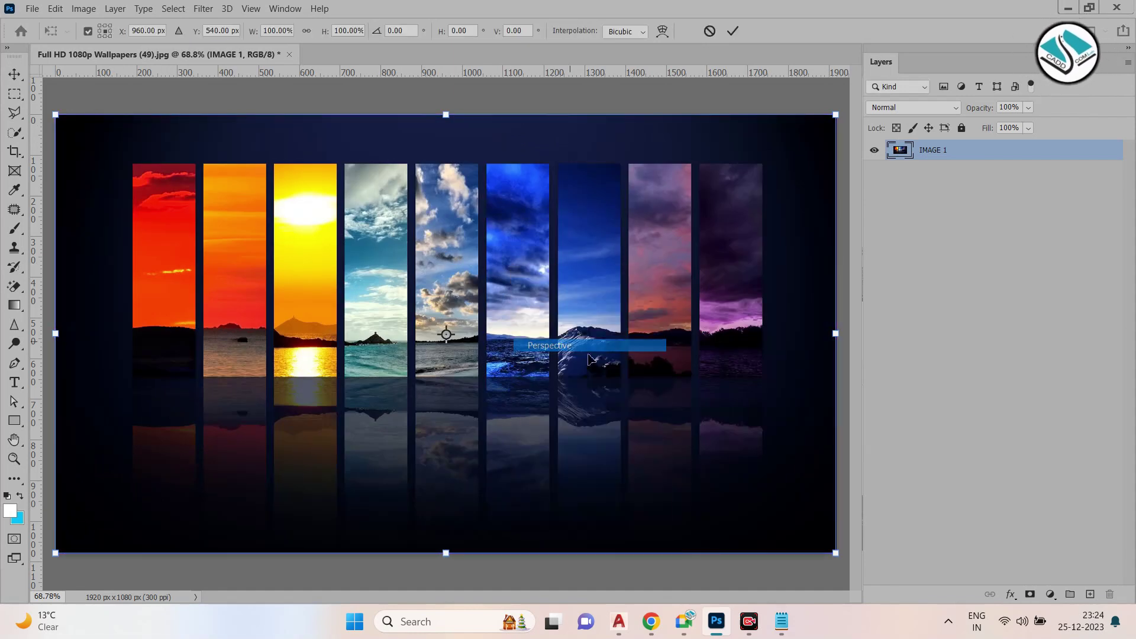
pyautogui.moveTo(839, 559)
pyautogui.mouseDown()
pyautogui.moveTo(806, 446)
pyautogui.moveTo(817, 382)
pyautogui.moveTo(785, 408)
pyautogui.moveTo(761, 471)
pyautogui.moveTo(753, 389)
pyautogui.moveTo(793, 535)
pyautogui.moveTo(839, 543)
pyautogui.moveTo(842, 567)
pyautogui.mouseUp()
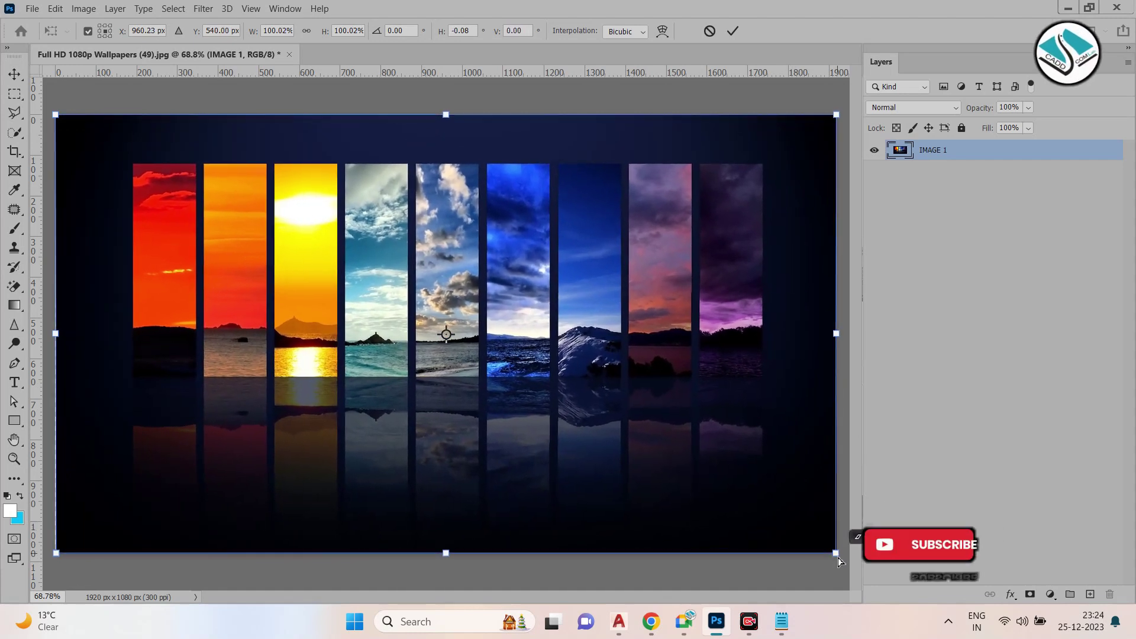
pyautogui.click(710, 31)
# Try the Warp transform on IMAGE 1, bending its right, top and left edges inward, and cancel it
pyautogui.rightClick(568, 188)
pyautogui.press('Escape')
pyautogui.hotkey('ctrl', 't')
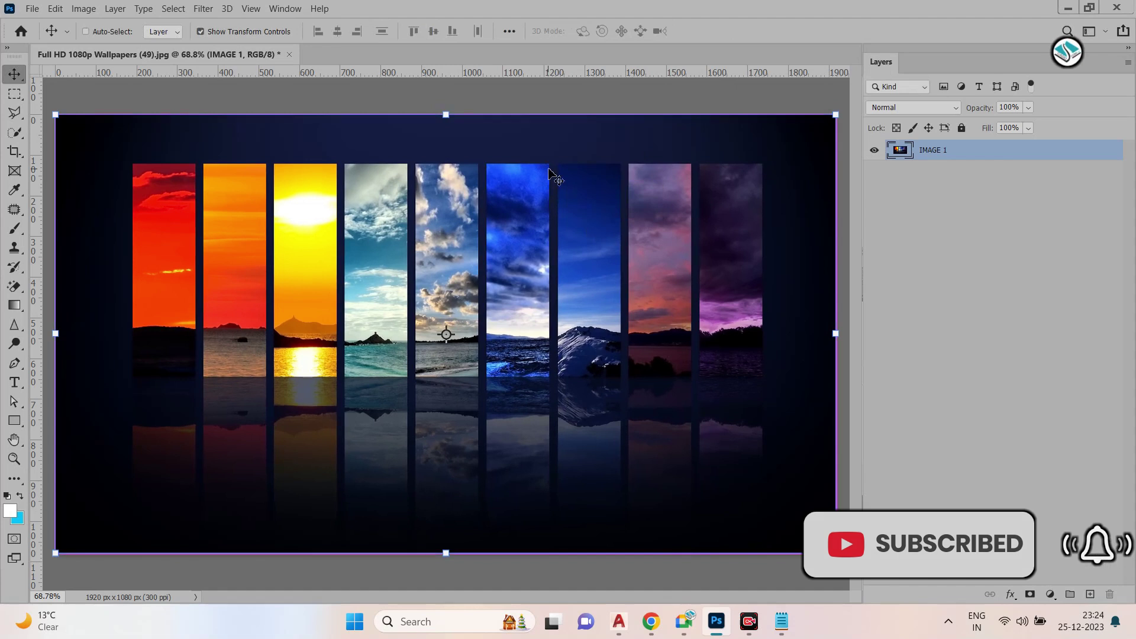
pyautogui.rightClick(550, 173)
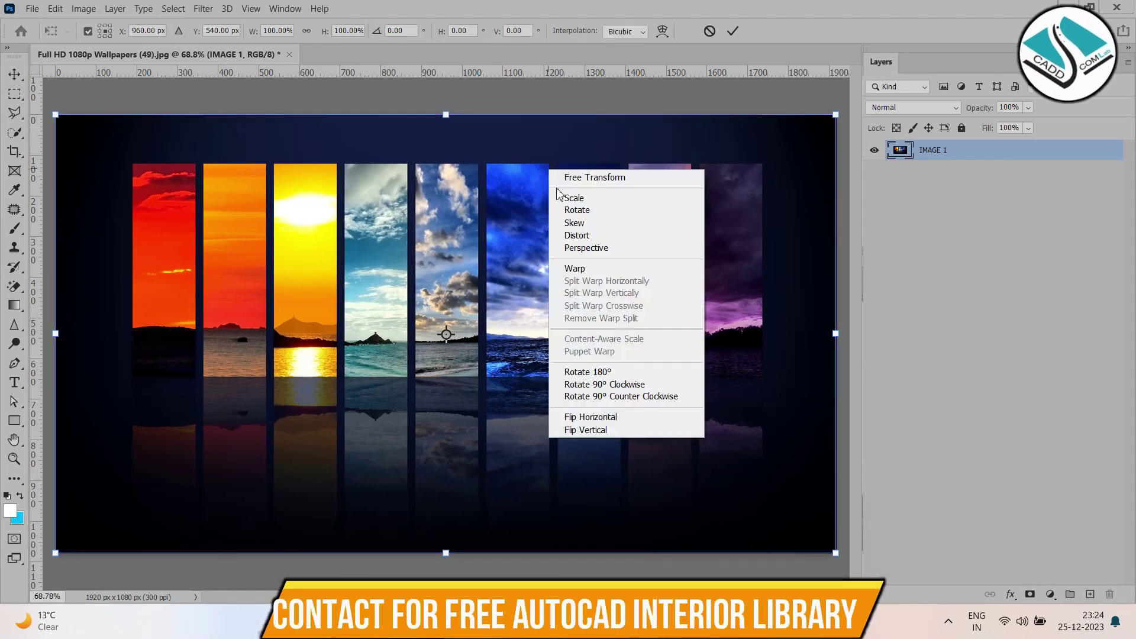
pyautogui.click(606, 273)
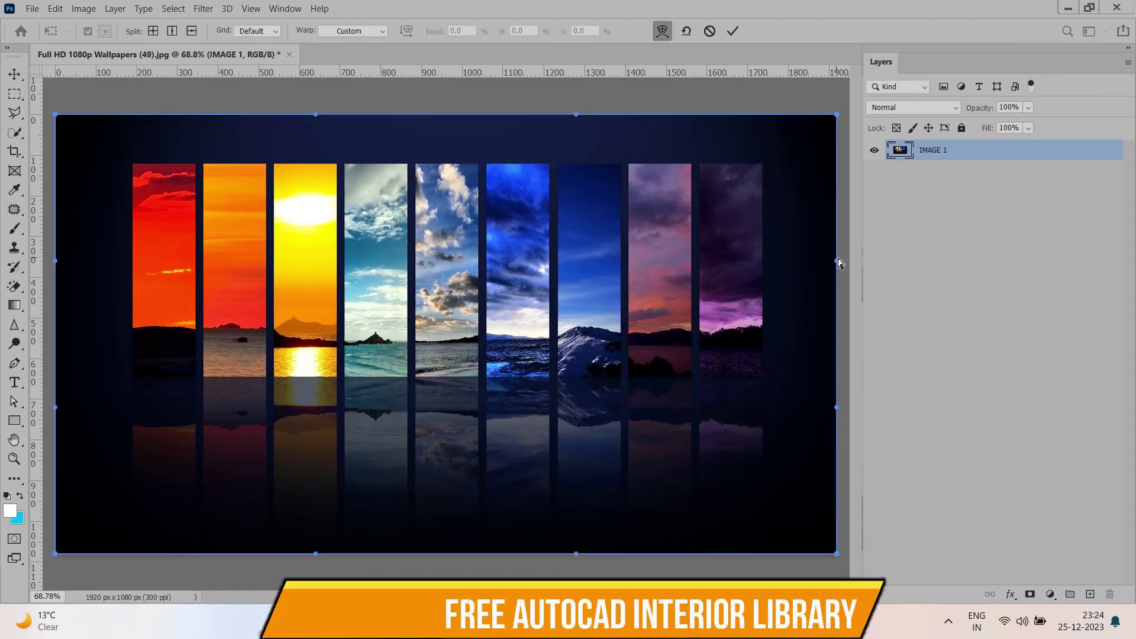
pyautogui.moveTo(836, 261); pyautogui.dragTo(594, 263)
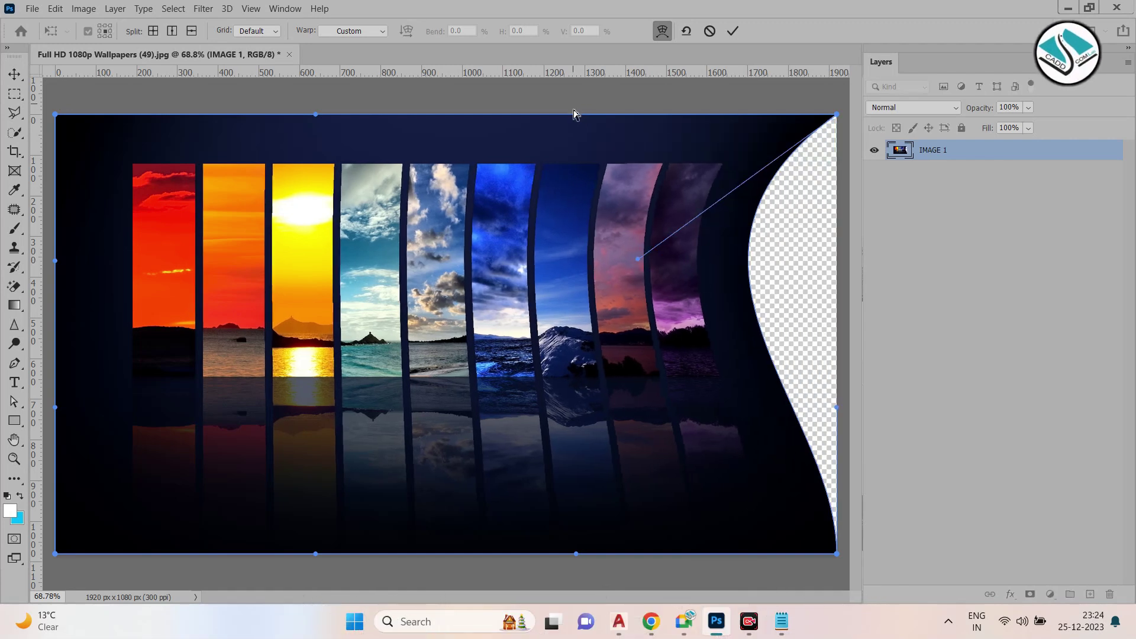
pyautogui.moveTo(579, 122); pyautogui.dragTo(315, 204)
pyautogui.moveTo(57, 261); pyautogui.dragTo(202, 262)
pyautogui.click(710, 32)
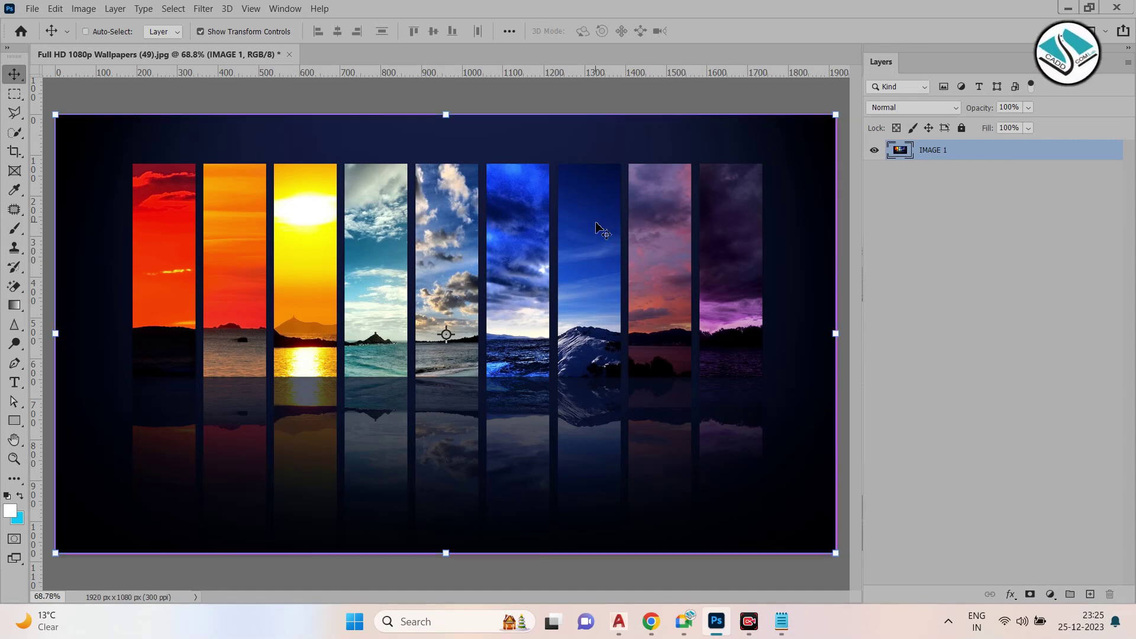
# Group the IMAGE 1 layer, expand and collapse the group several times, and ungroup it
pyautogui.hotkey('ctrl', 'g')
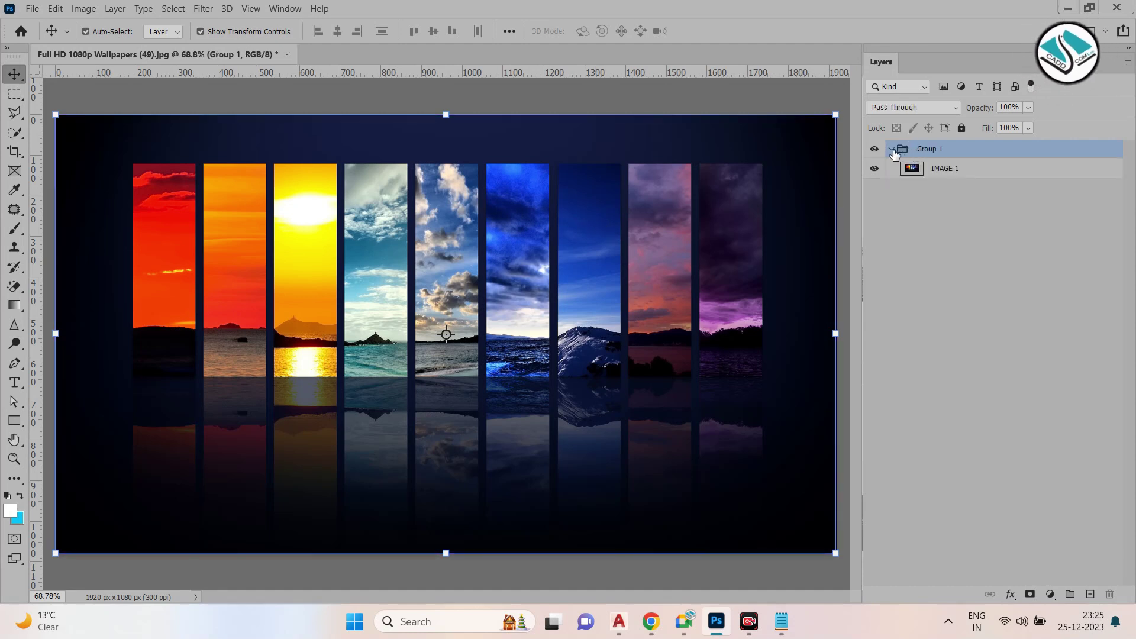
pyautogui.click(892, 149)
pyautogui.click(892, 149)
pyautogui.click(892, 149)
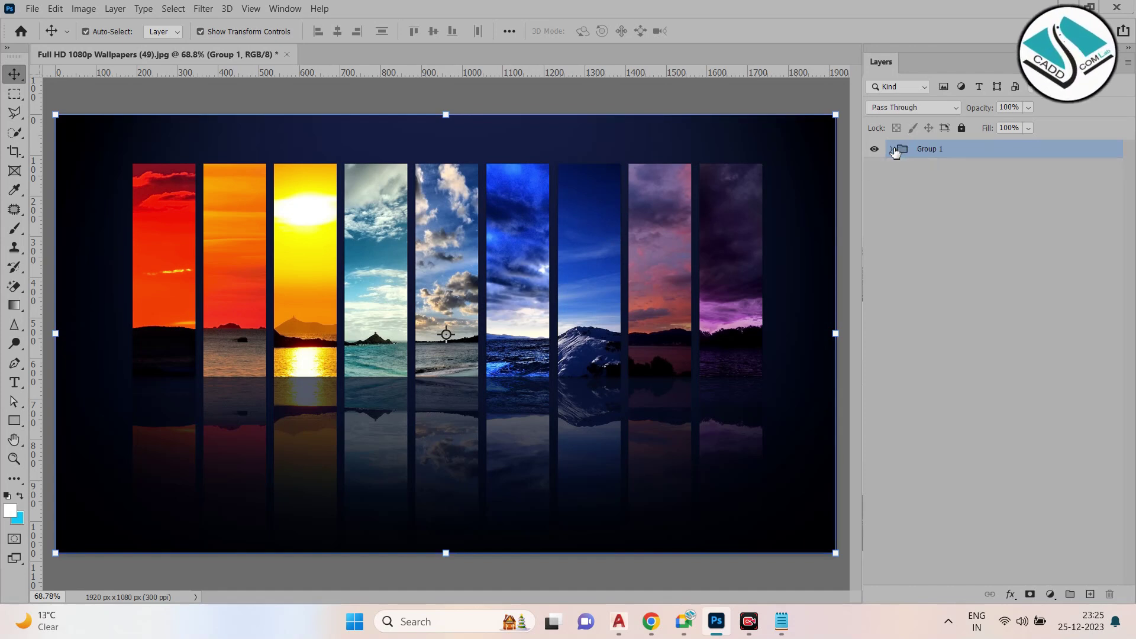
pyautogui.click(892, 150)
pyautogui.click(892, 149)
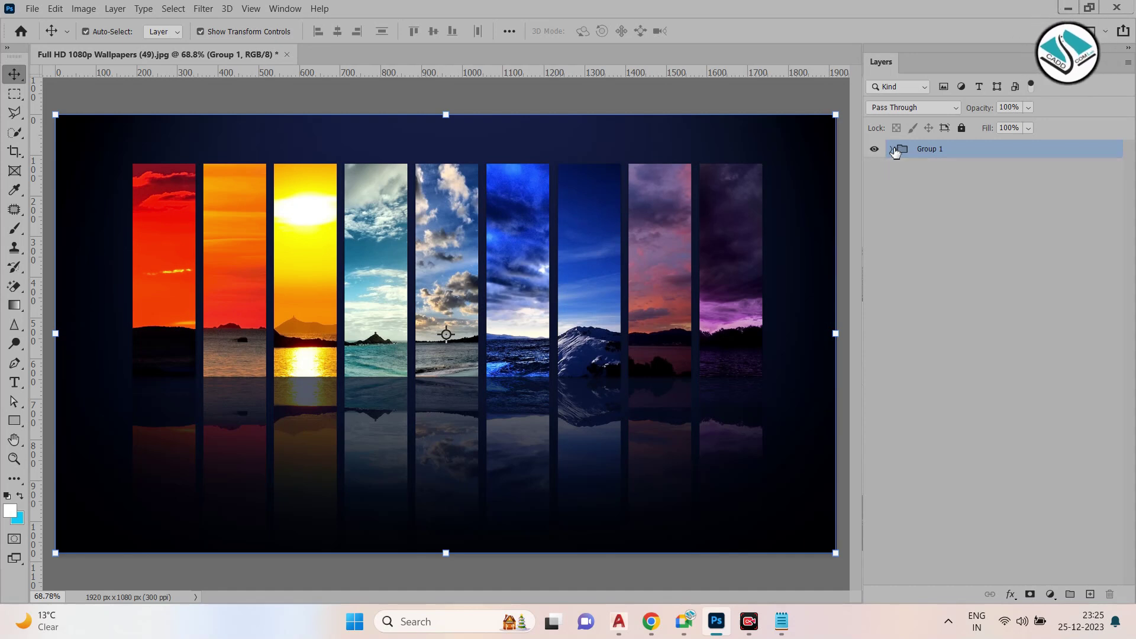
pyautogui.hotkey('ctrl', 'shift', 'g')
# Check the Notepad shortcut list, and in Photoshop create a new layer named MY DESIGN with the Red color label and delete it
pyautogui.click(781, 621)
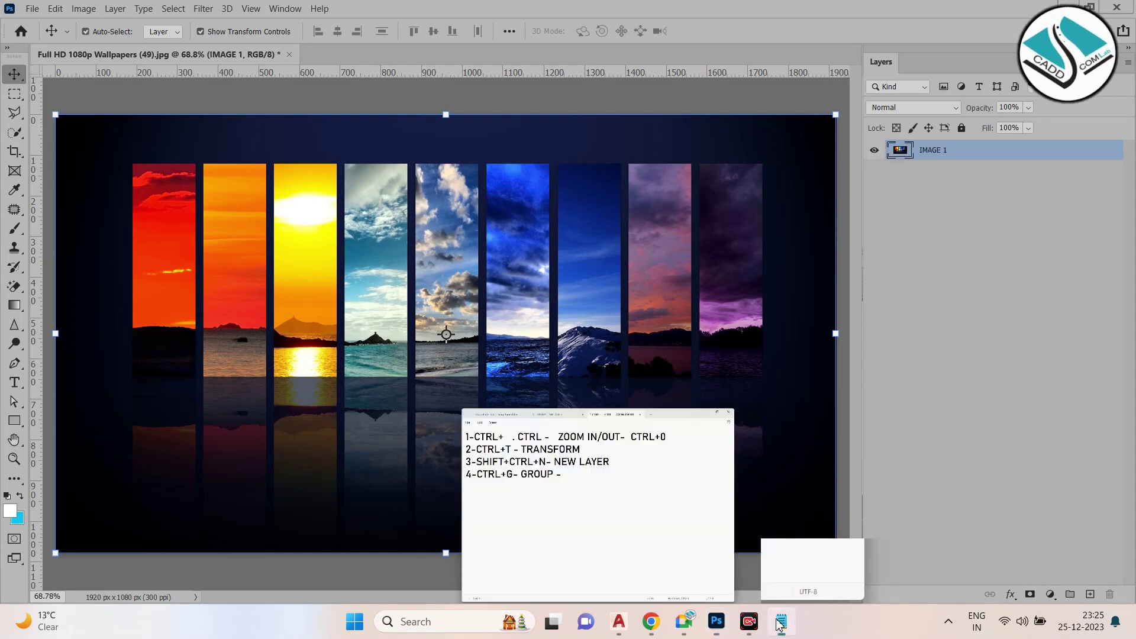
pyautogui.click(781, 621)
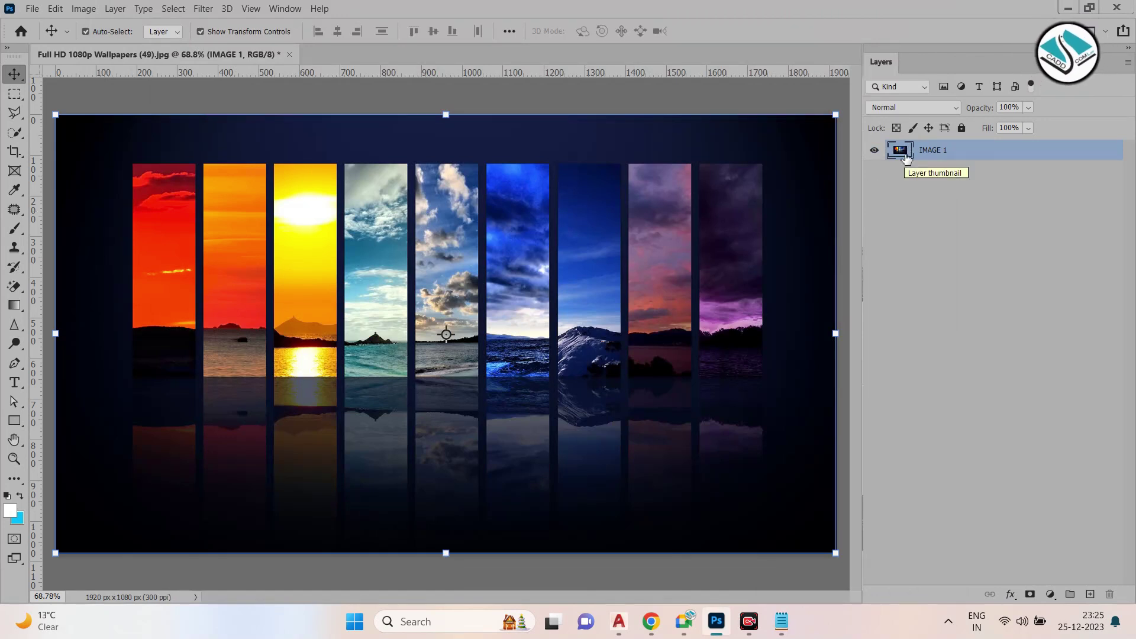
pyautogui.hotkey('ctrl', 'shift', 'n')
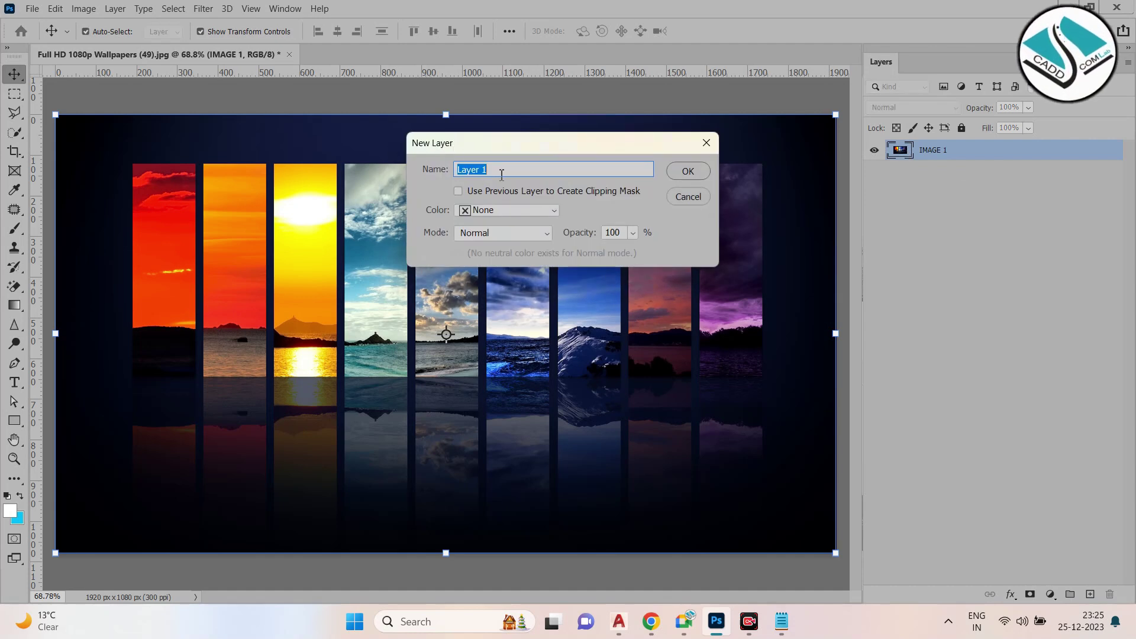
pyautogui.write('MY DESIGN')
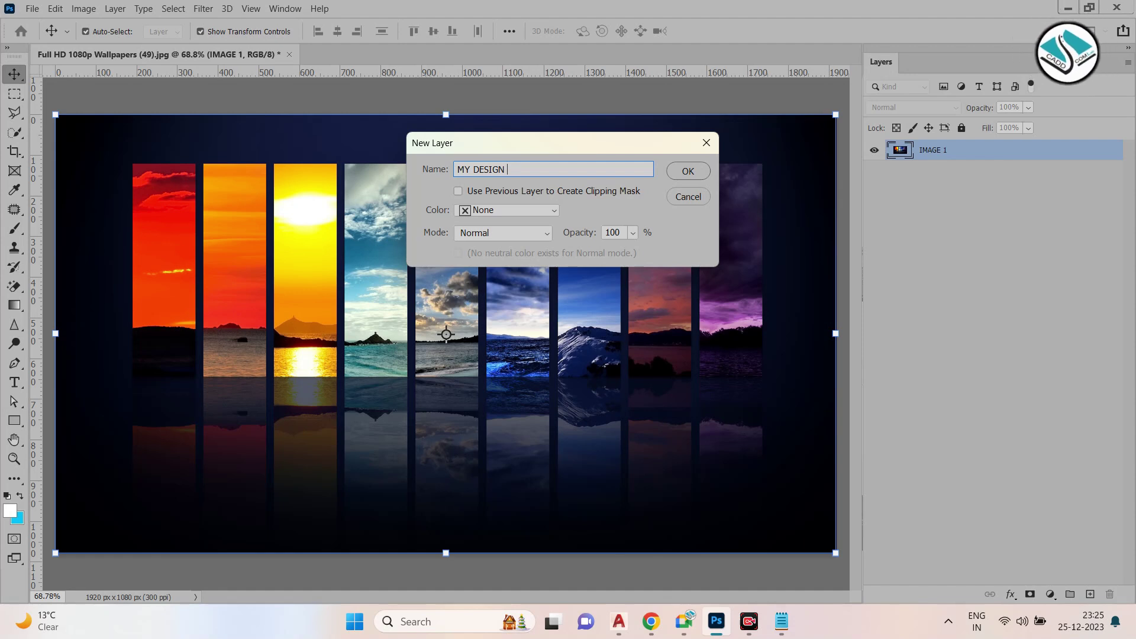
pyautogui.click(488, 212)
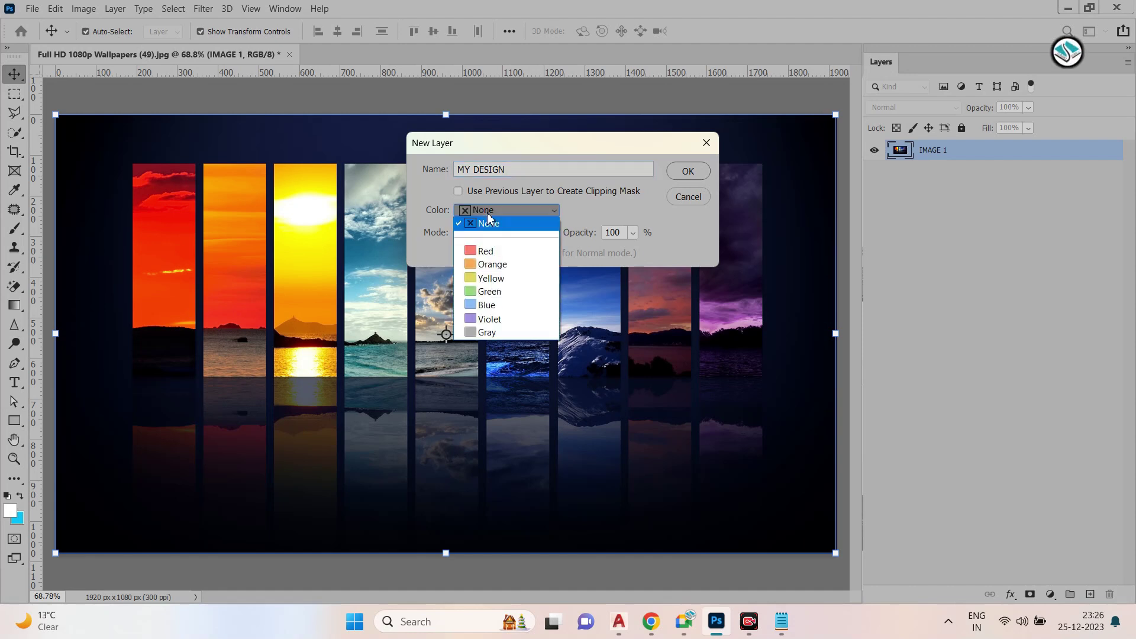
pyautogui.click(486, 251)
pyautogui.click(673, 173)
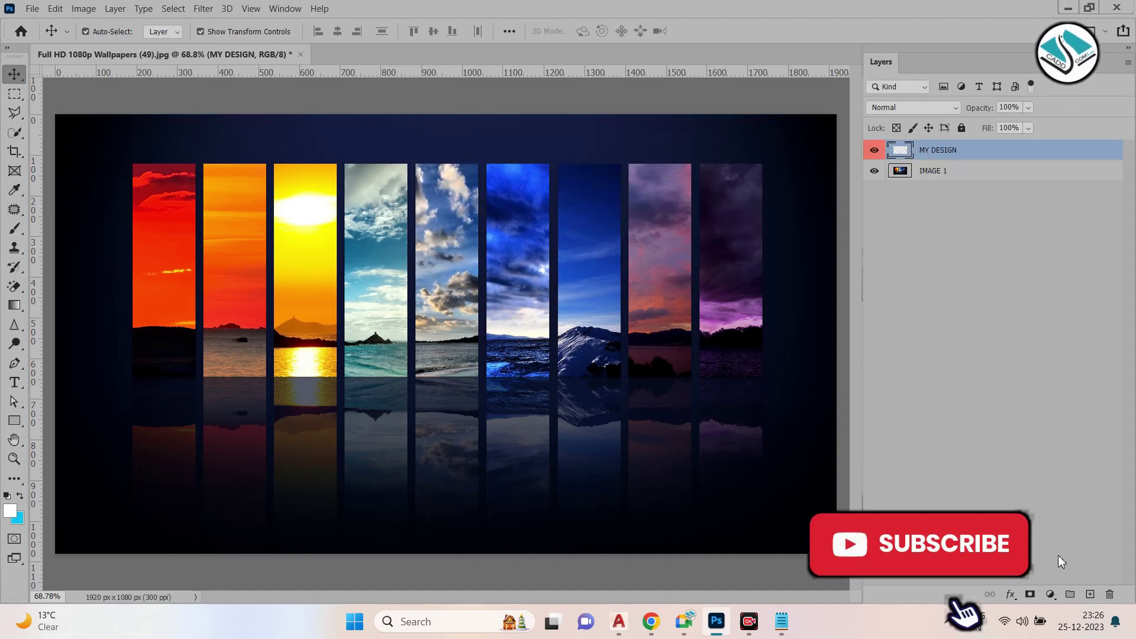
pyautogui.press('Delete')
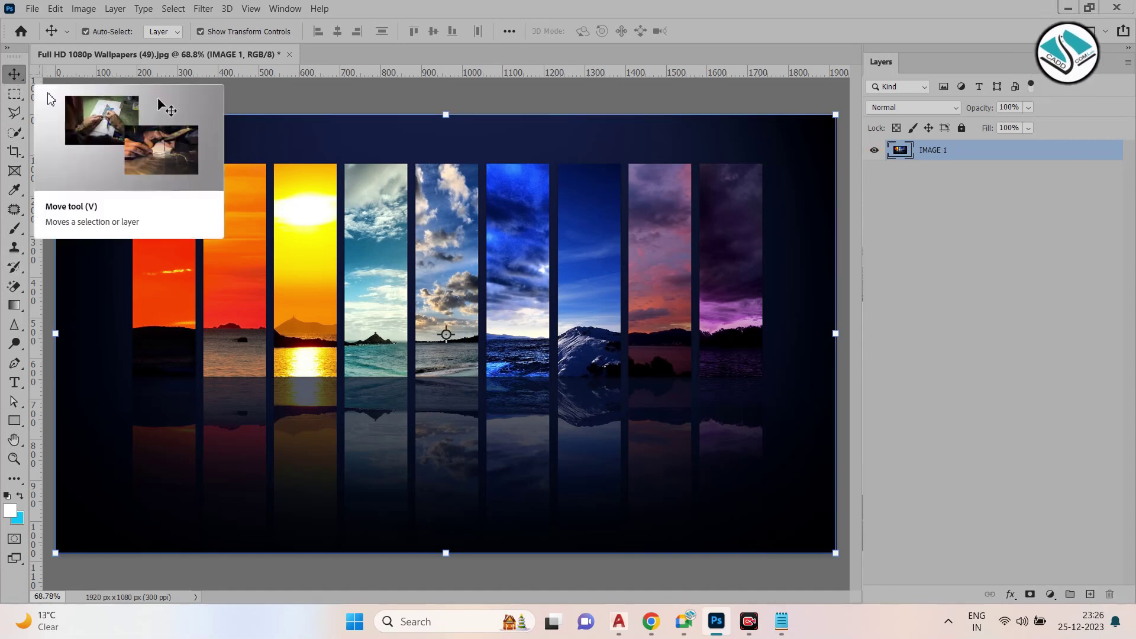
# Move the IMAGE 1 picture around the canvas with the Move tool and return it to its original position
pyautogui.moveTo(534, 288); pyautogui.dragTo(840, 384)
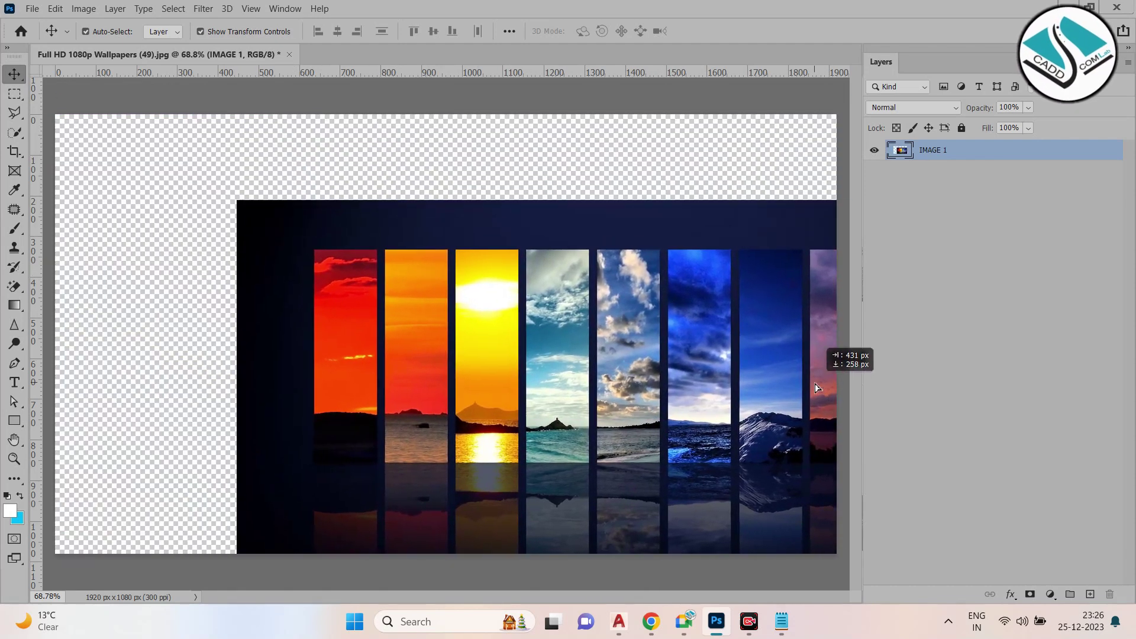
pyautogui.moveTo(330, 399); pyautogui.dragTo(175, 296)
pyautogui.moveTo(645, 385); pyautogui.dragTo(299, 216)
pyautogui.hotkey('ctrl', 'z')
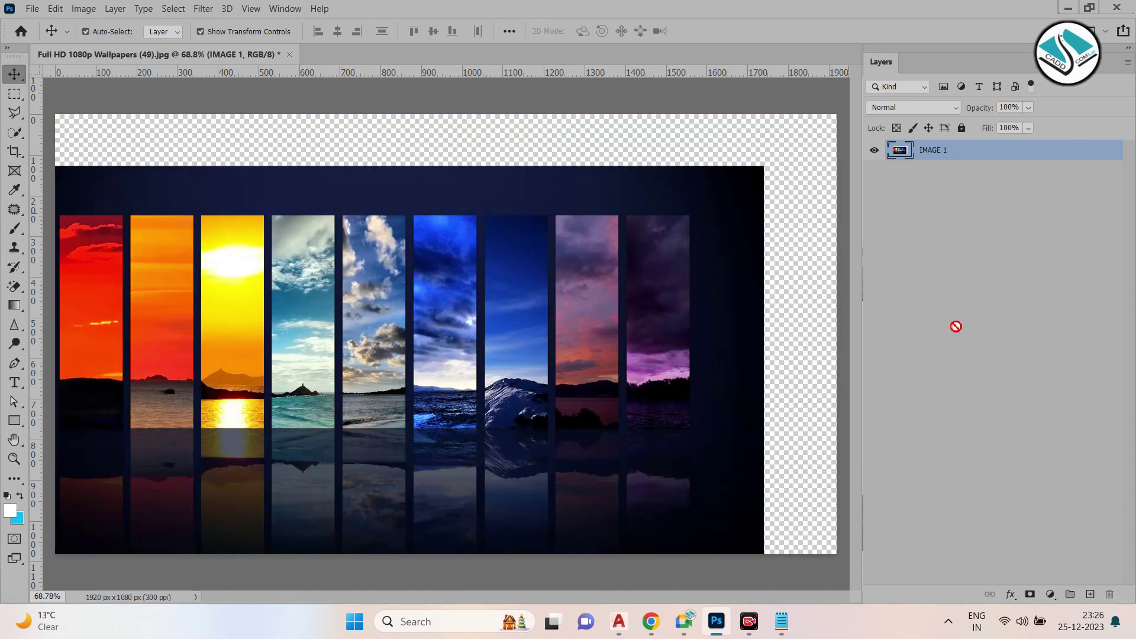
pyautogui.moveTo(112, 330); pyautogui.dragTo(287, 278)
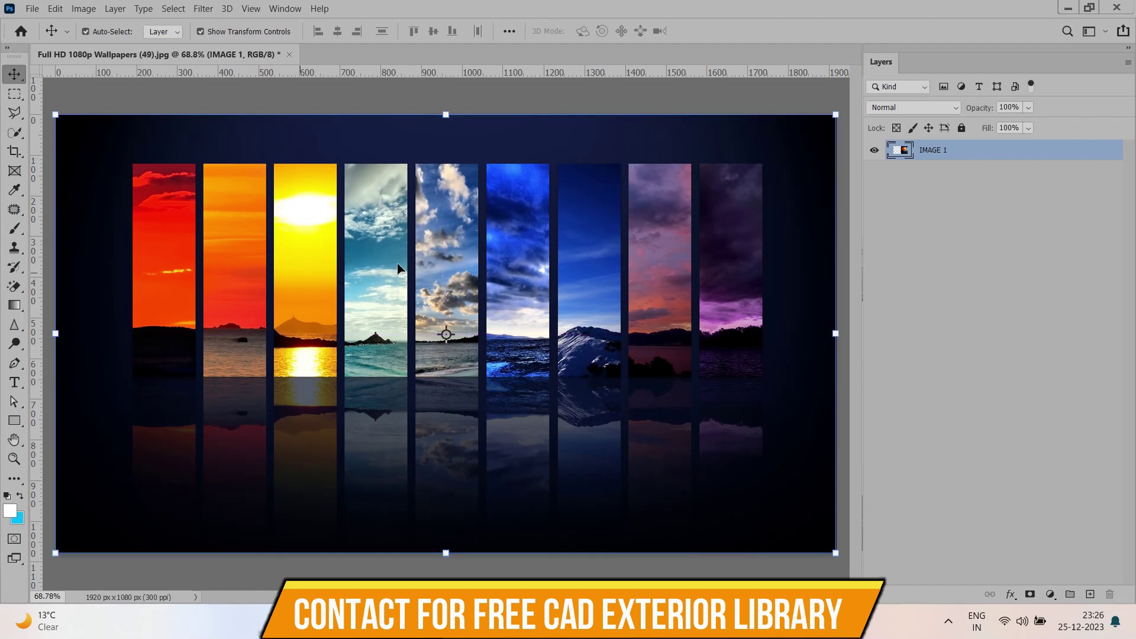
# Toggle the visibility of the IMAGE 1 layer off and on repeatedly, leaving the layer hidden
pyautogui.click(875, 151)
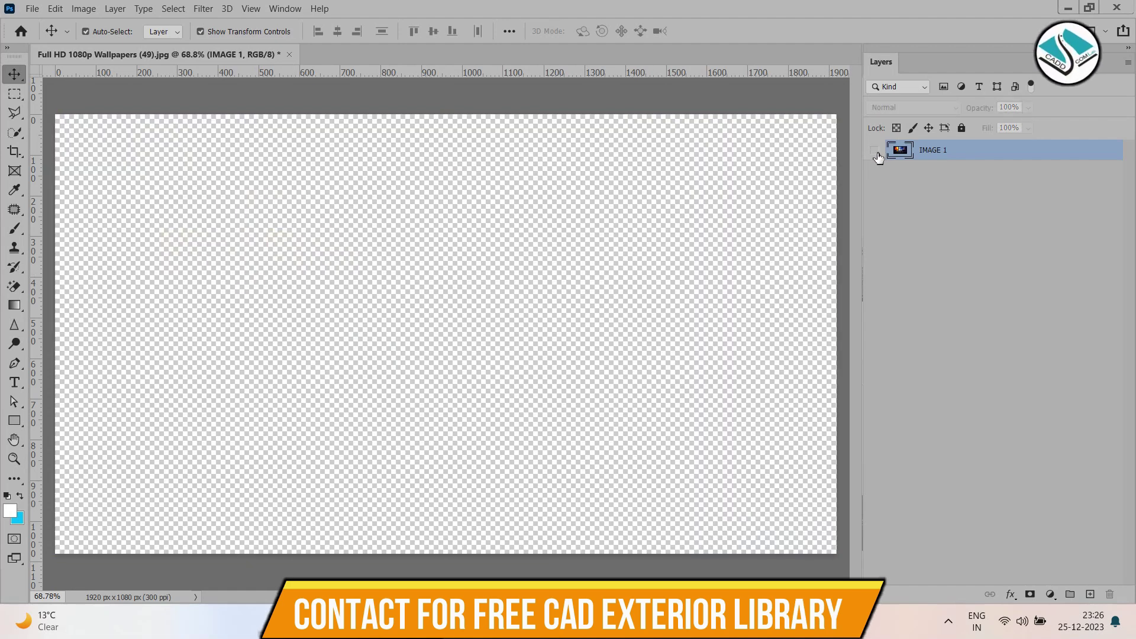
pyautogui.click(876, 152)
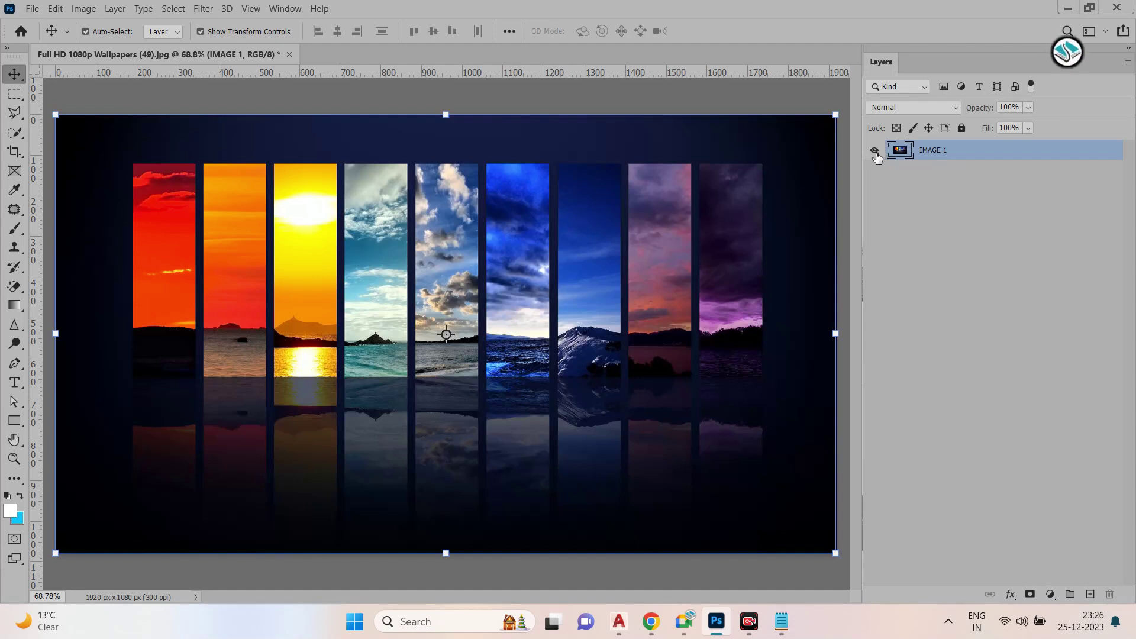
pyautogui.click(874, 152)
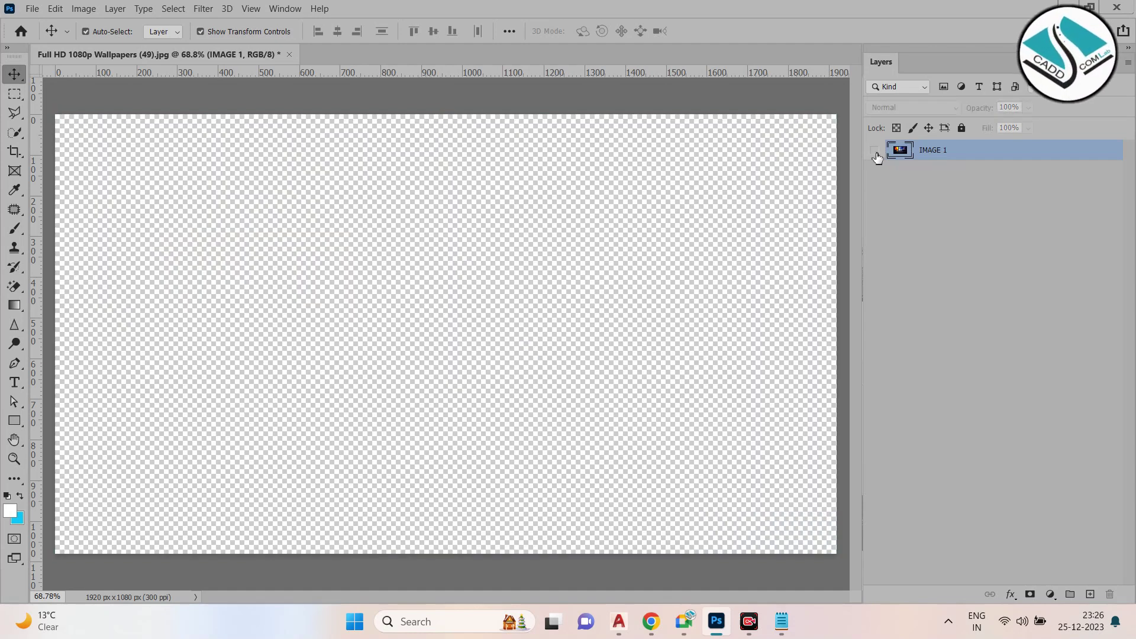
pyautogui.click(875, 153)
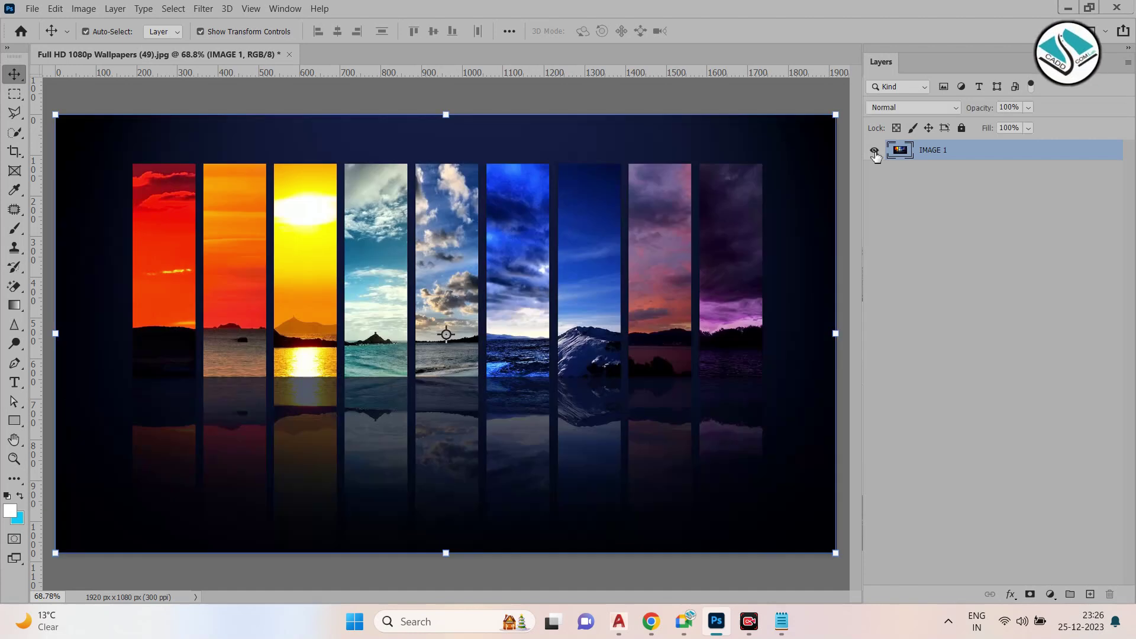
pyautogui.click(875, 153)
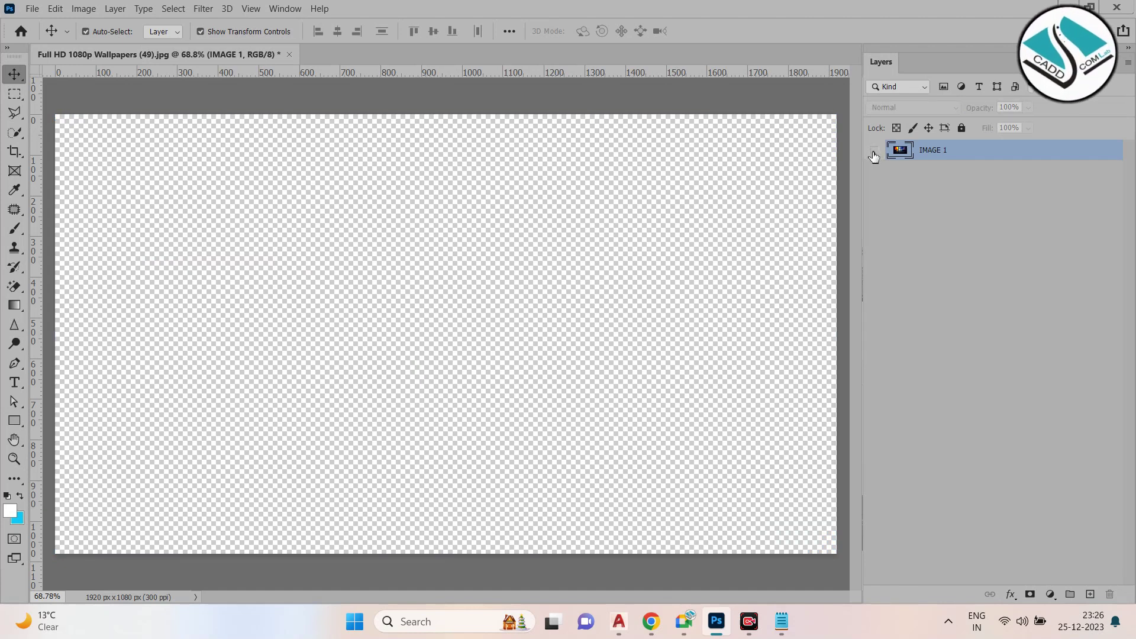
# Show the IMAGE 1 layer again and close the wallpaper document without saving its changes
pyautogui.click(875, 153)
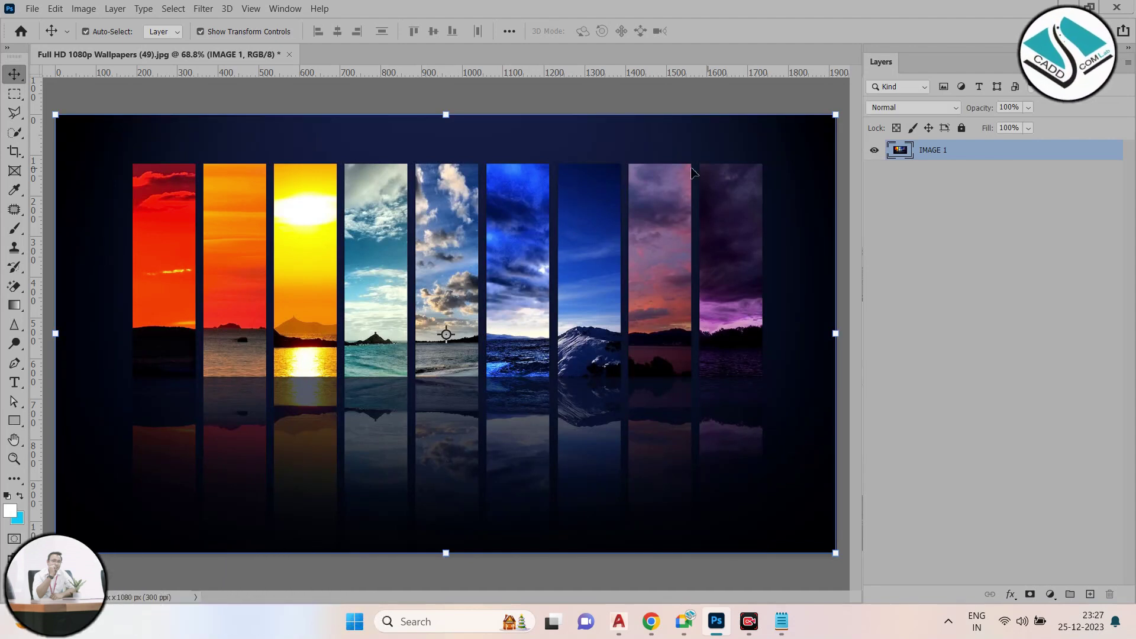
pyautogui.click(15, 93)
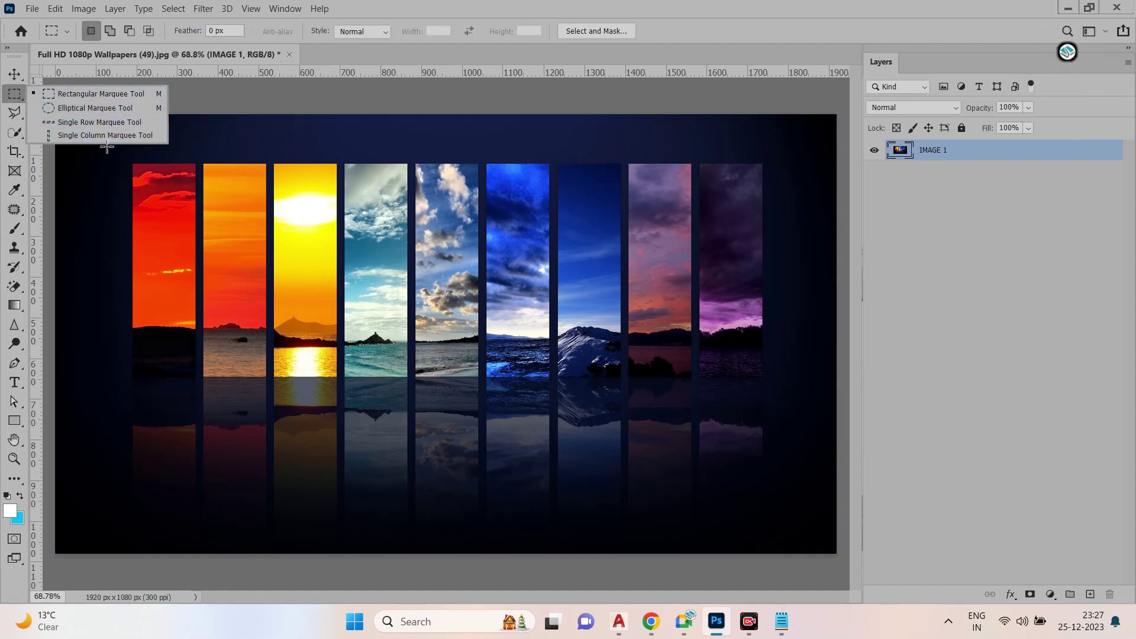
pyautogui.click(293, 58)
pyautogui.click(289, 55)
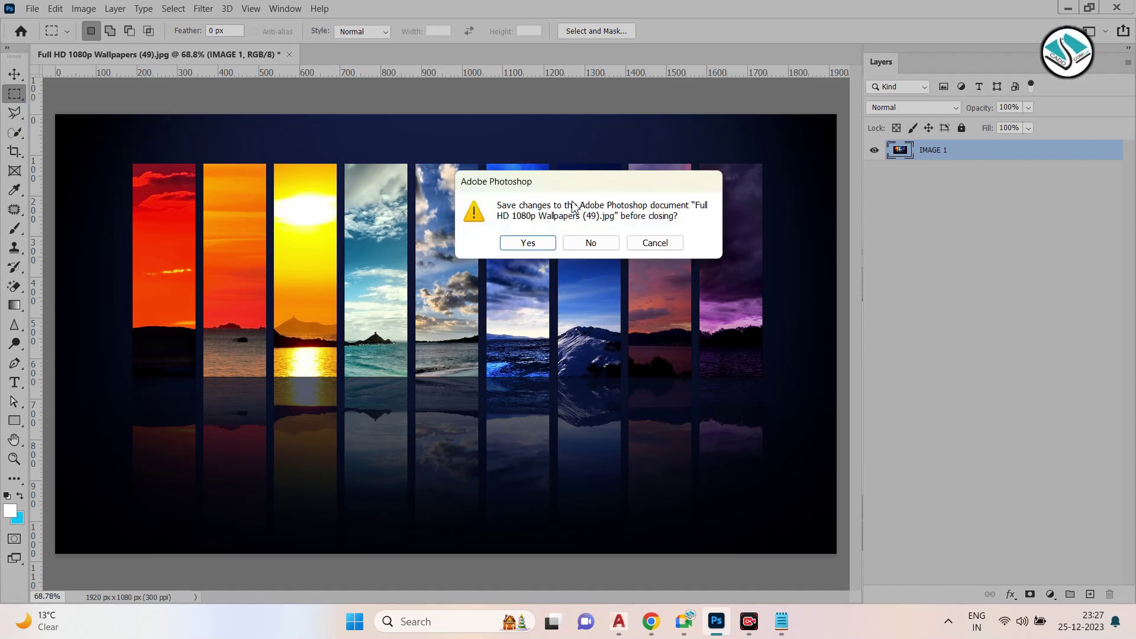
pyautogui.click(589, 244)
# Browse the Full HD 1080p HDTV Wallpapers and hd images for photoshop editings folders for an image to open
pyautogui.click(32, 8)
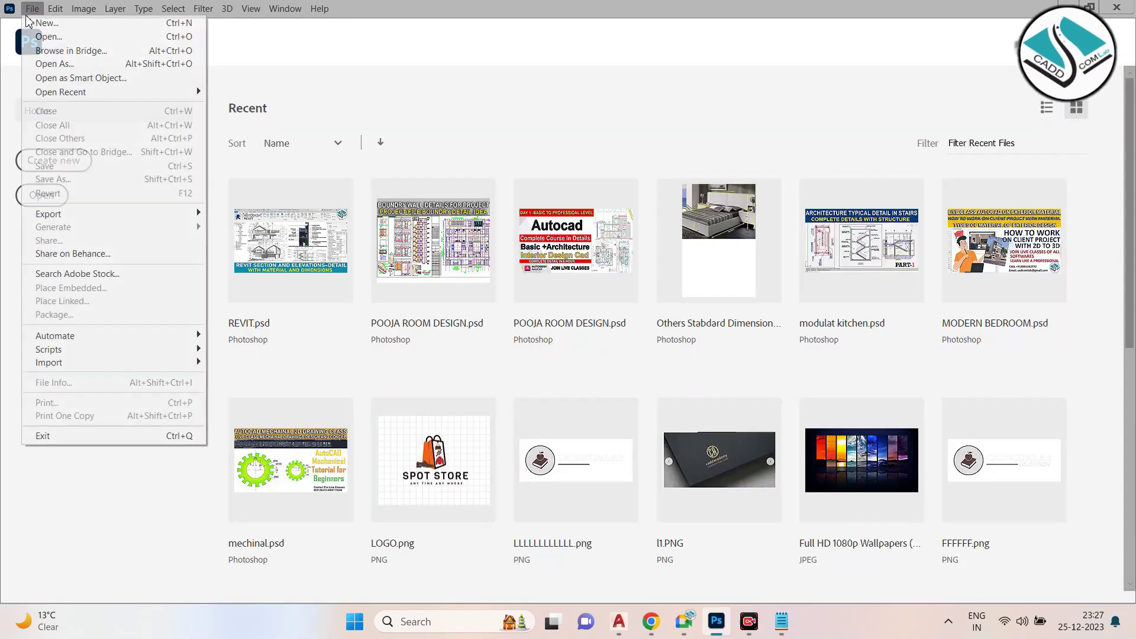
pyautogui.click(48, 36)
pyautogui.scroll(-5, 249, 178)
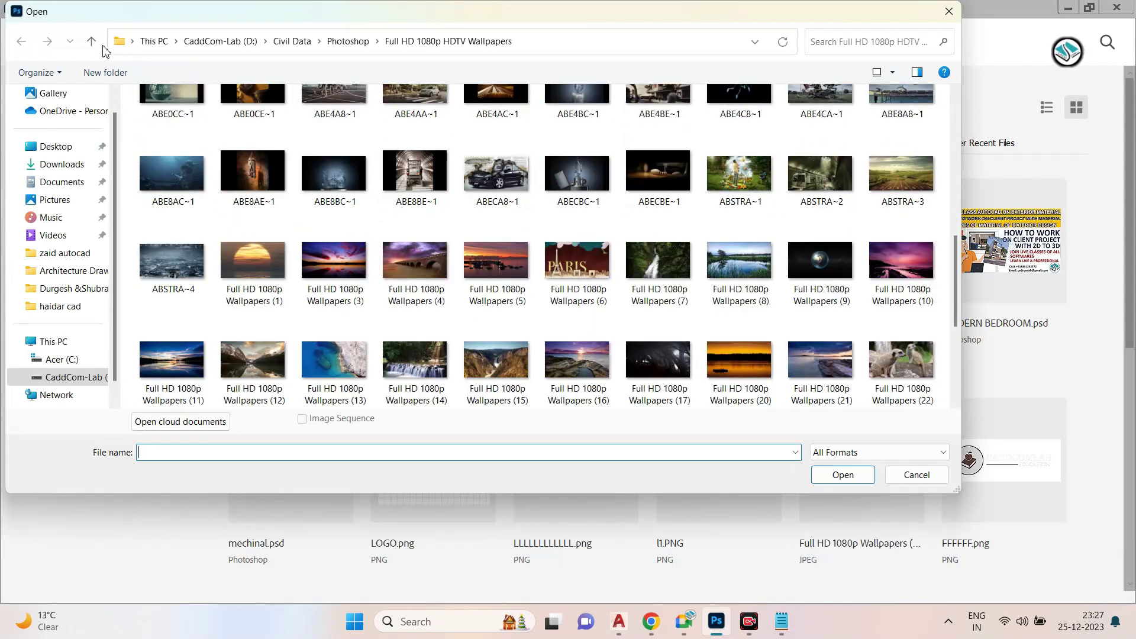
pyautogui.scroll(-5, 322, 233)
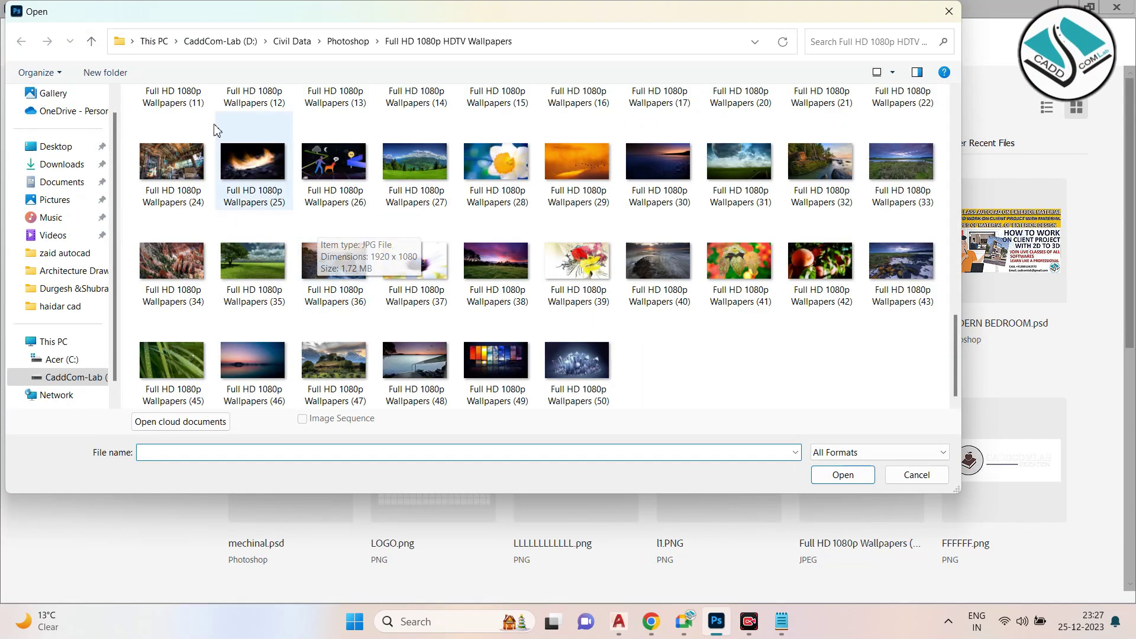
pyautogui.click(91, 41)
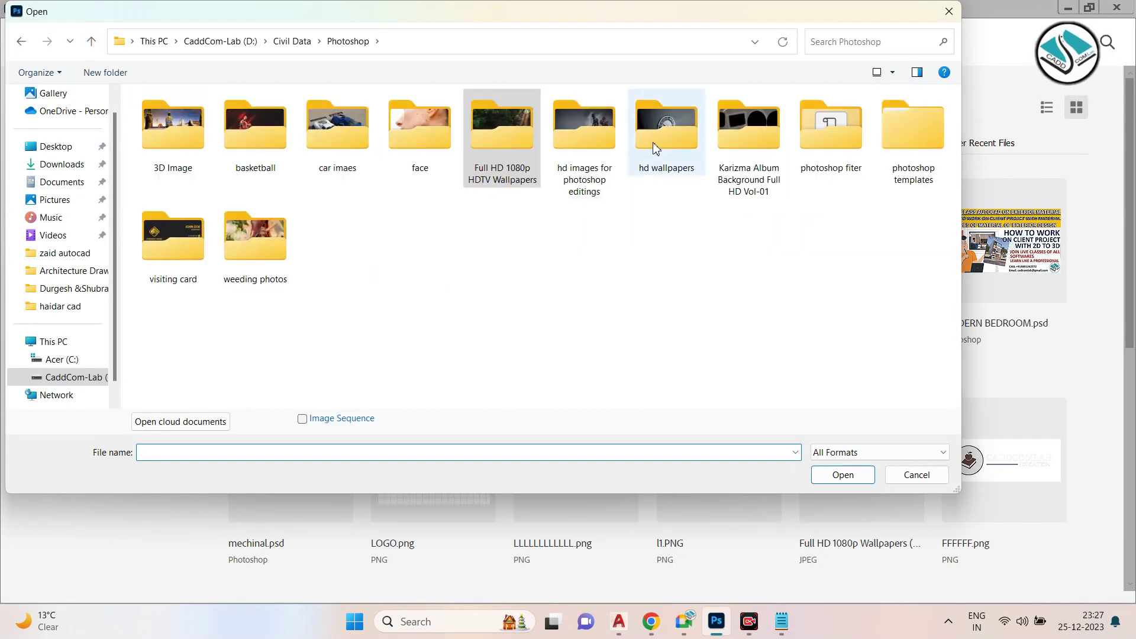
pyautogui.doubleClick(577, 122)
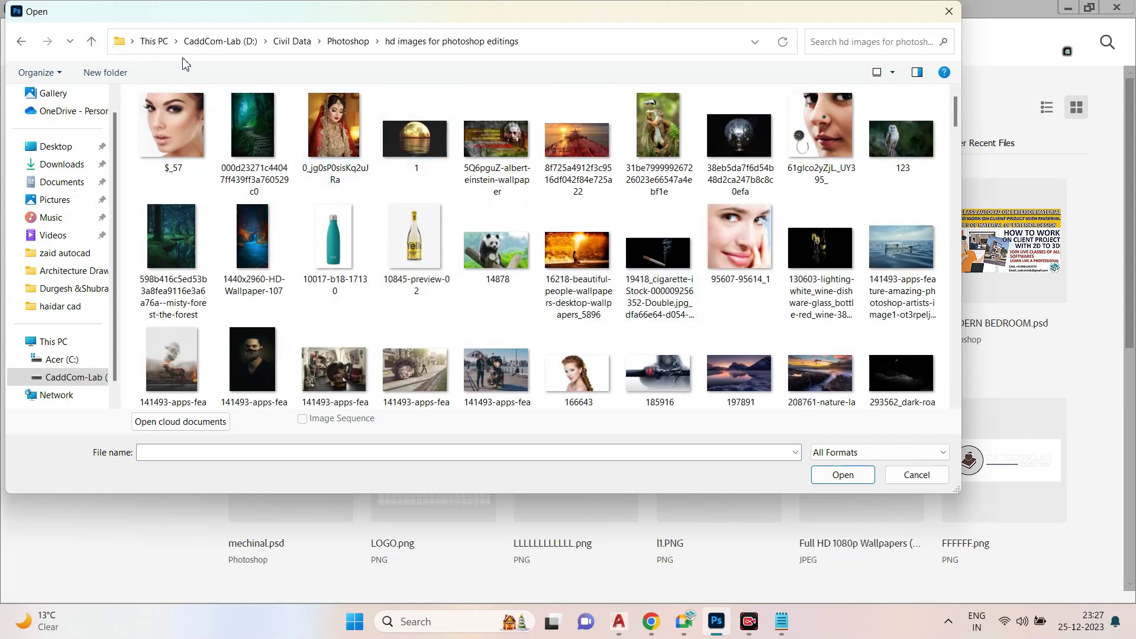
pyautogui.click(91, 40)
# Open the perfume bottle photo neonbrand-wSX-poSLSKE-unsplash from the hd wallpapers folder
pyautogui.doubleClick(677, 134)
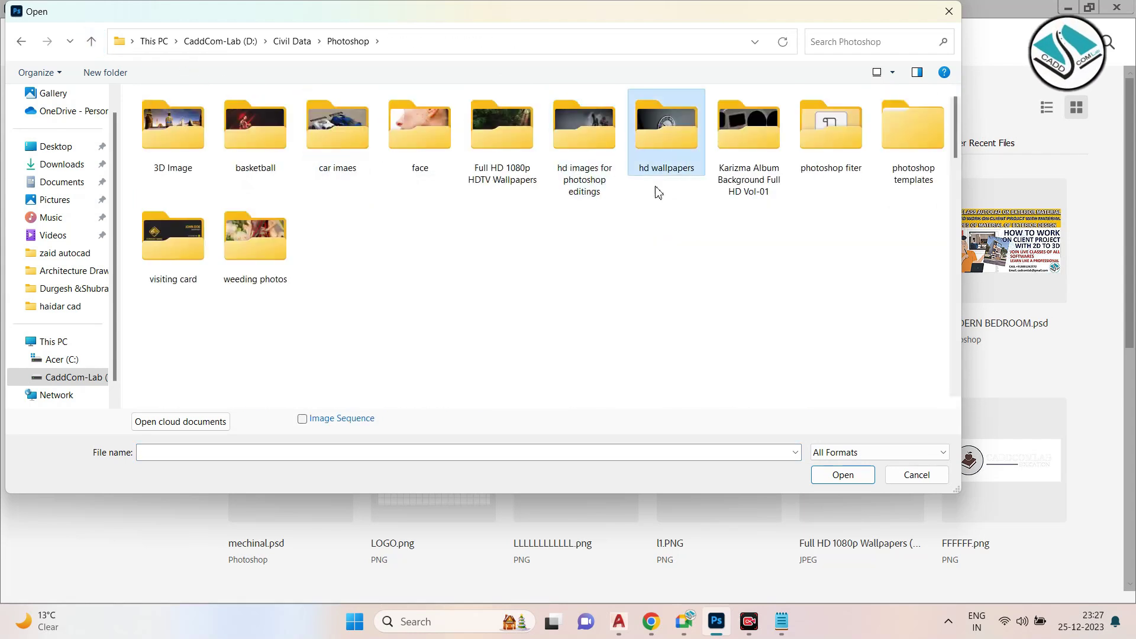
pyautogui.scroll(-3, 587, 243)
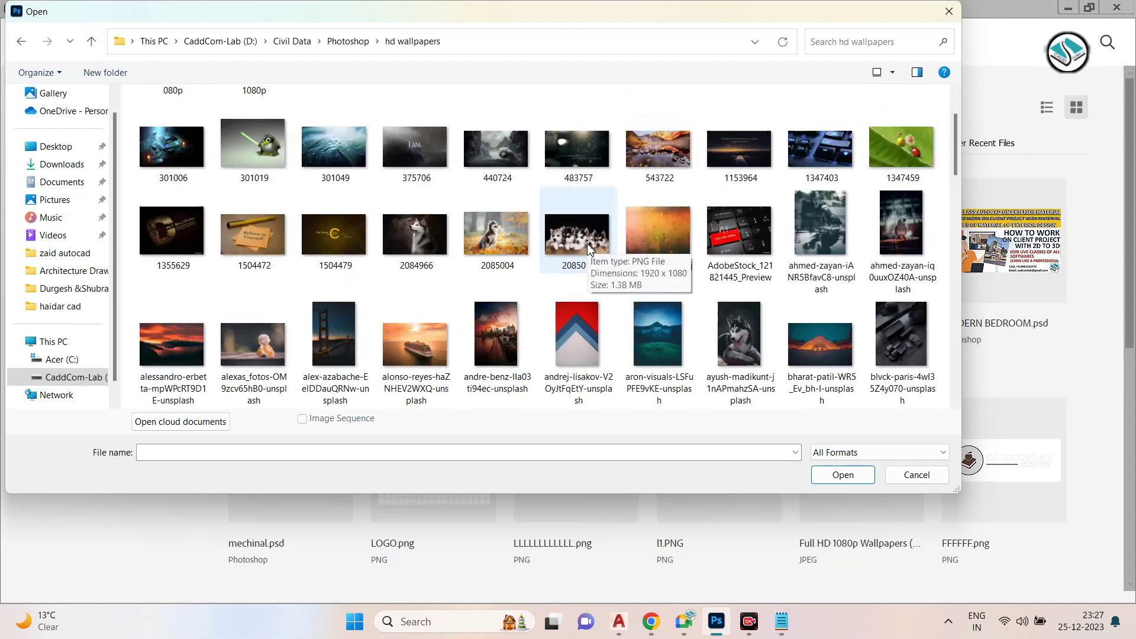
pyautogui.scroll(-1, 587, 243)
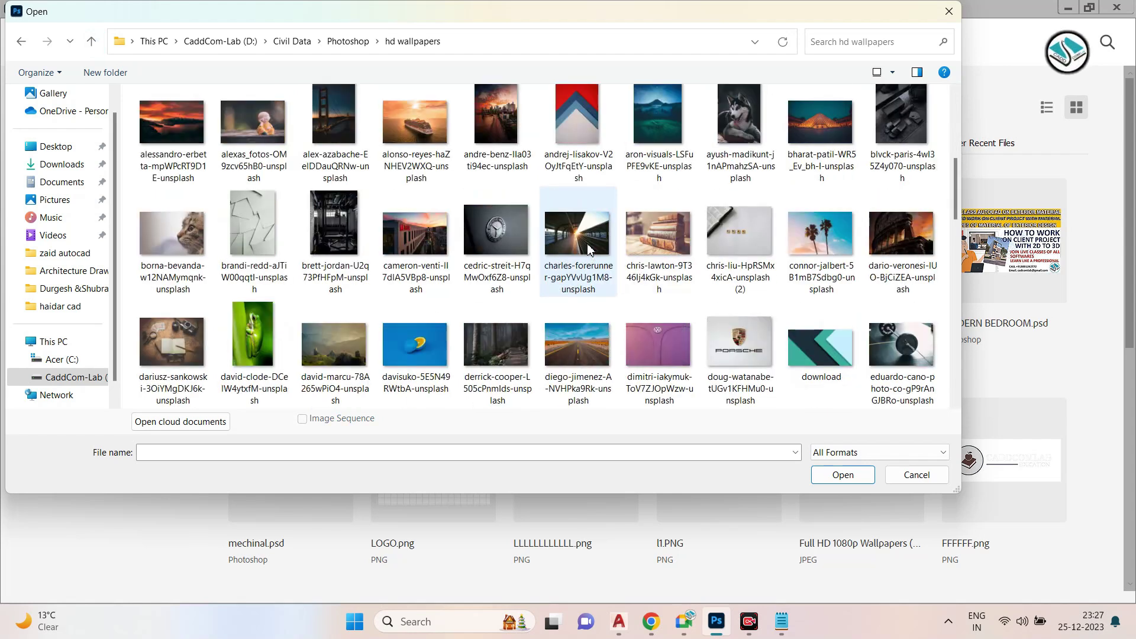
pyautogui.scroll(-1, 590, 250)
pyautogui.scroll(-2, 587, 249)
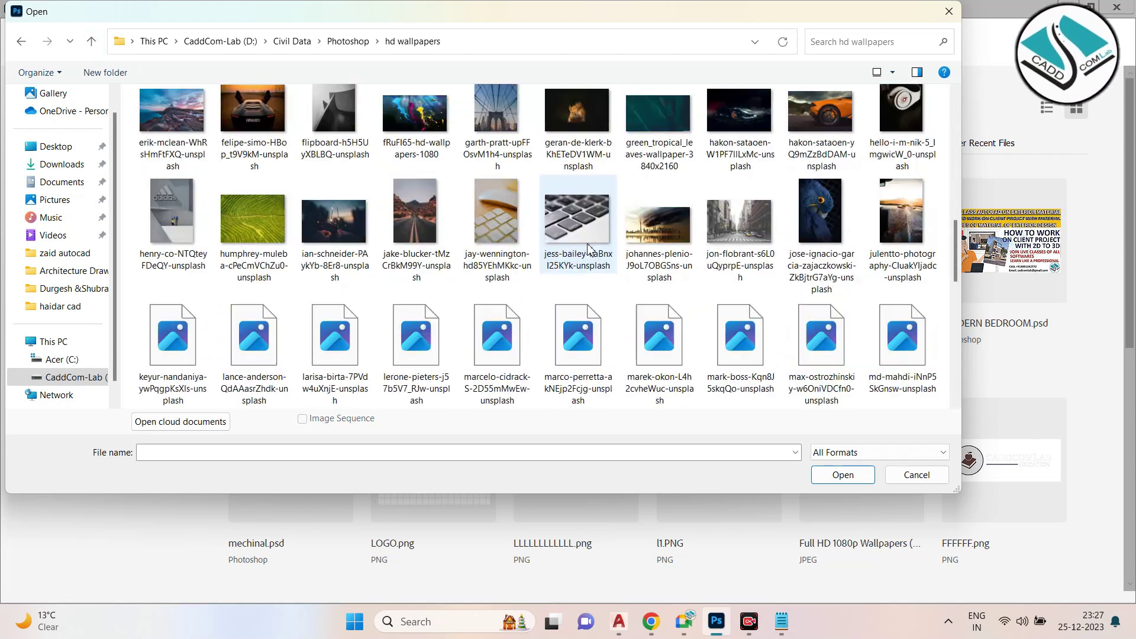
pyautogui.scroll(-1, 587, 248)
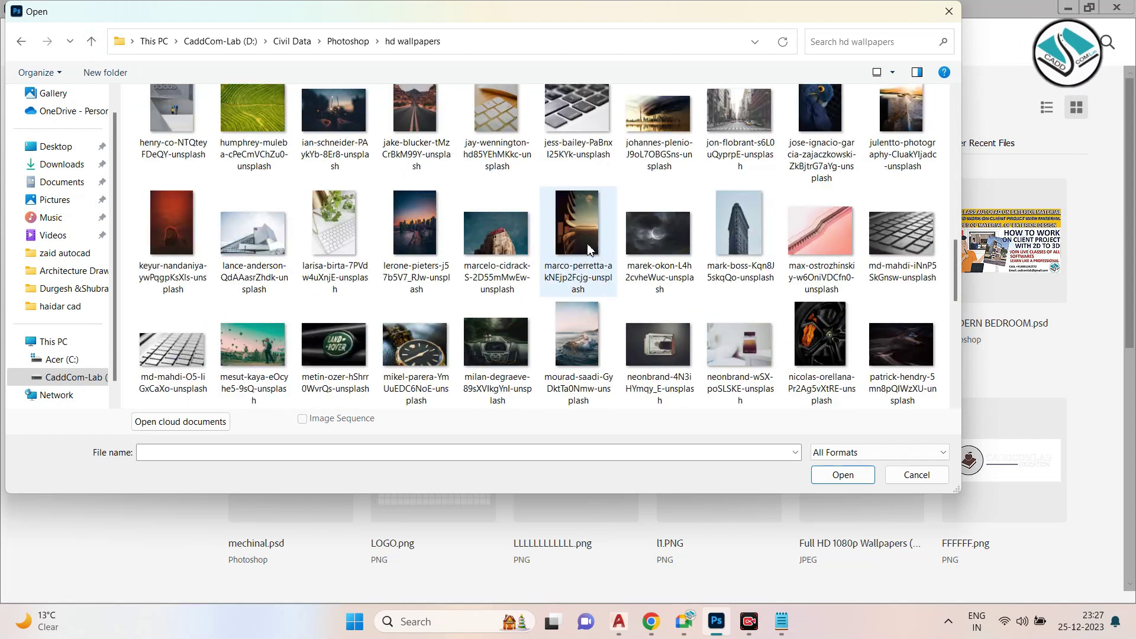
pyautogui.doubleClick(746, 342)
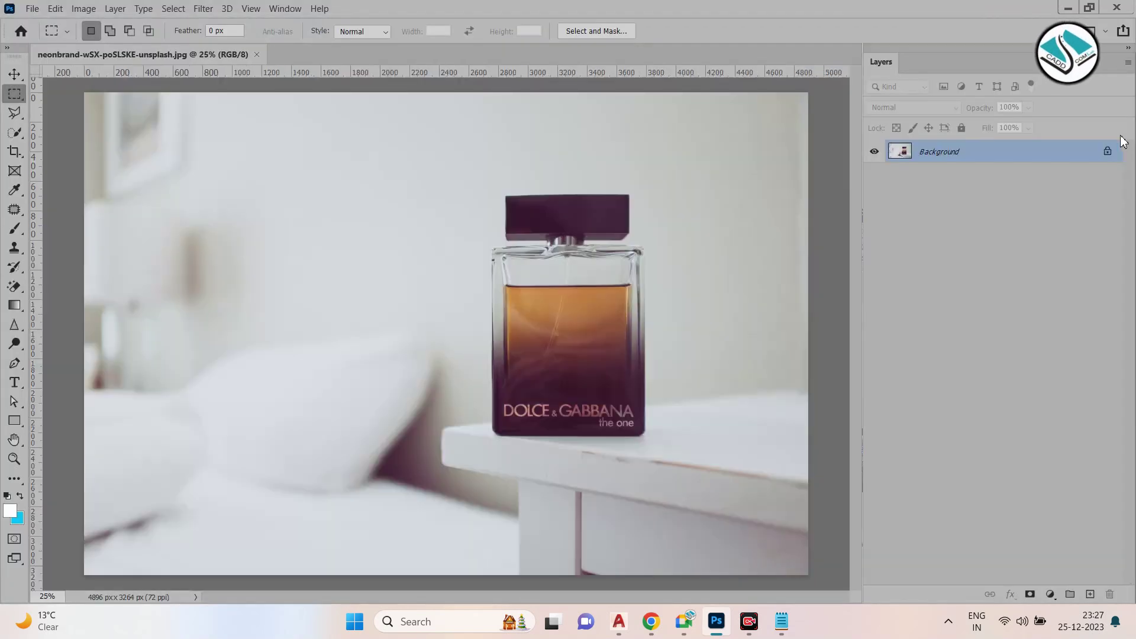
# Unlock the Background layer and select the perfume bottle's cap with the Rectangular Marquee tool
pyautogui.click(1107, 151)
pyautogui.scroll(1, 710, 335)
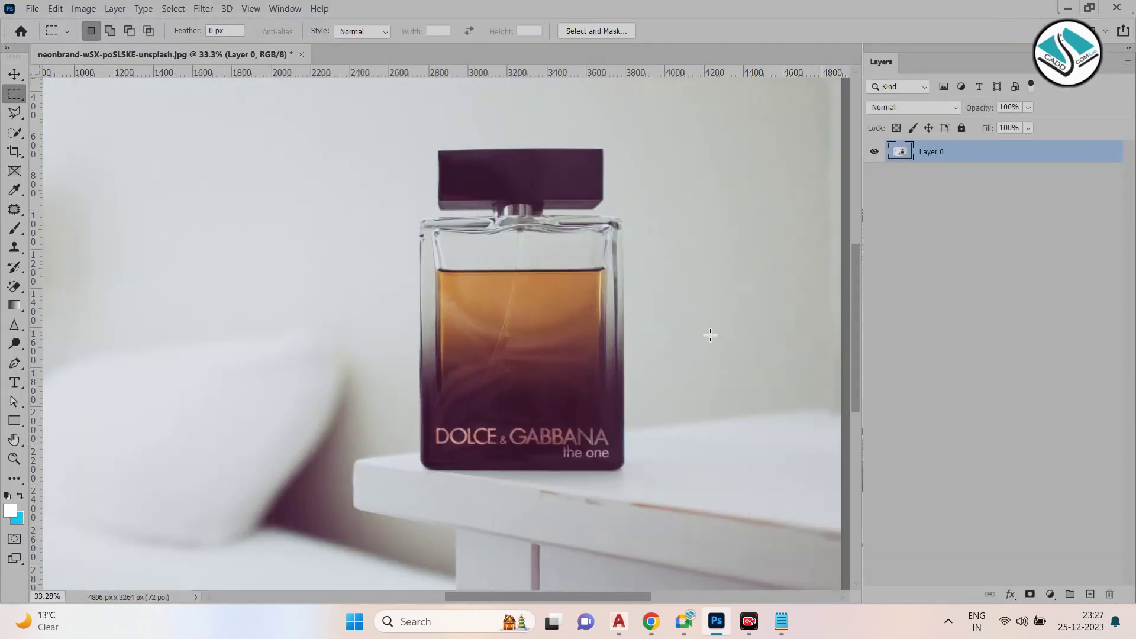
pyautogui.scroll(1, 710, 335)
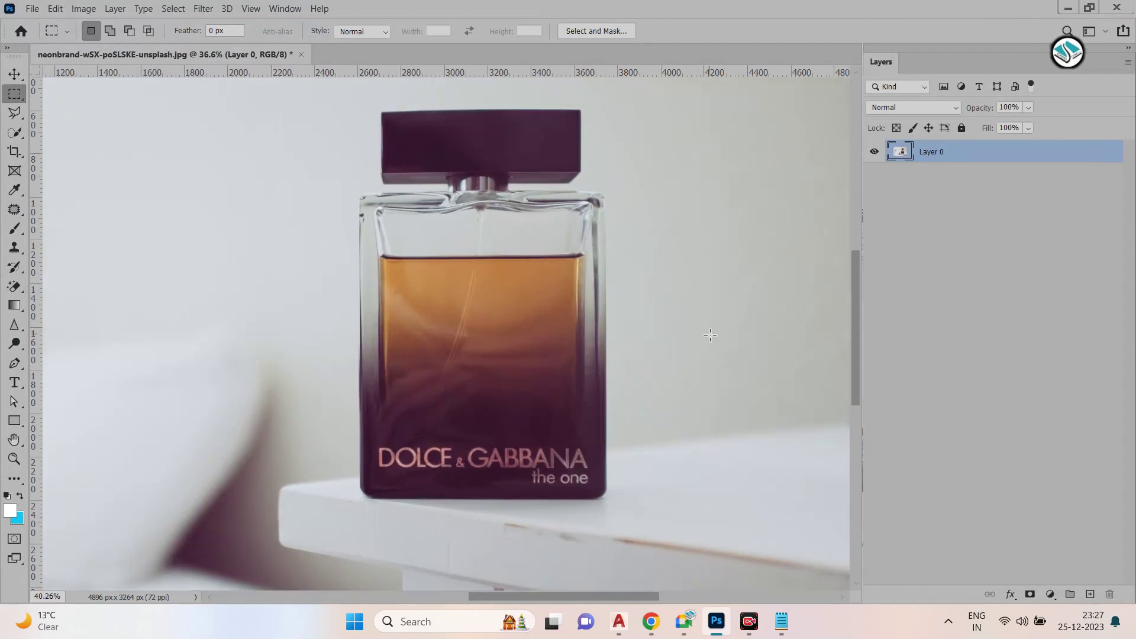
pyautogui.rightClick(4, 95)
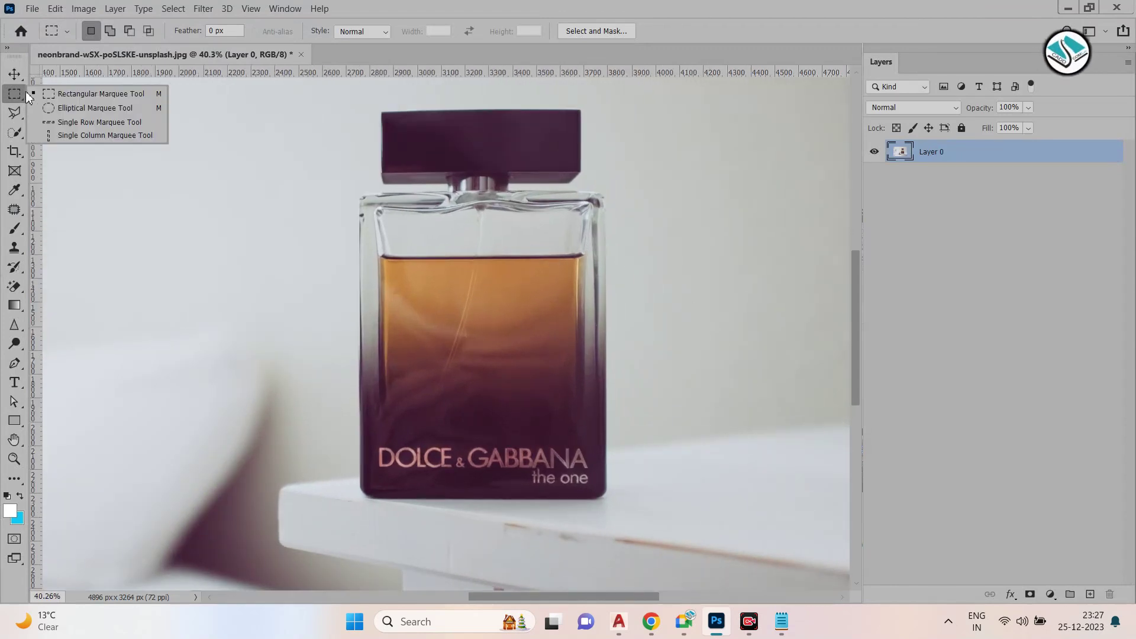
pyautogui.click(69, 94)
pyautogui.moveTo(383, 113); pyautogui.dragTo(581, 184)
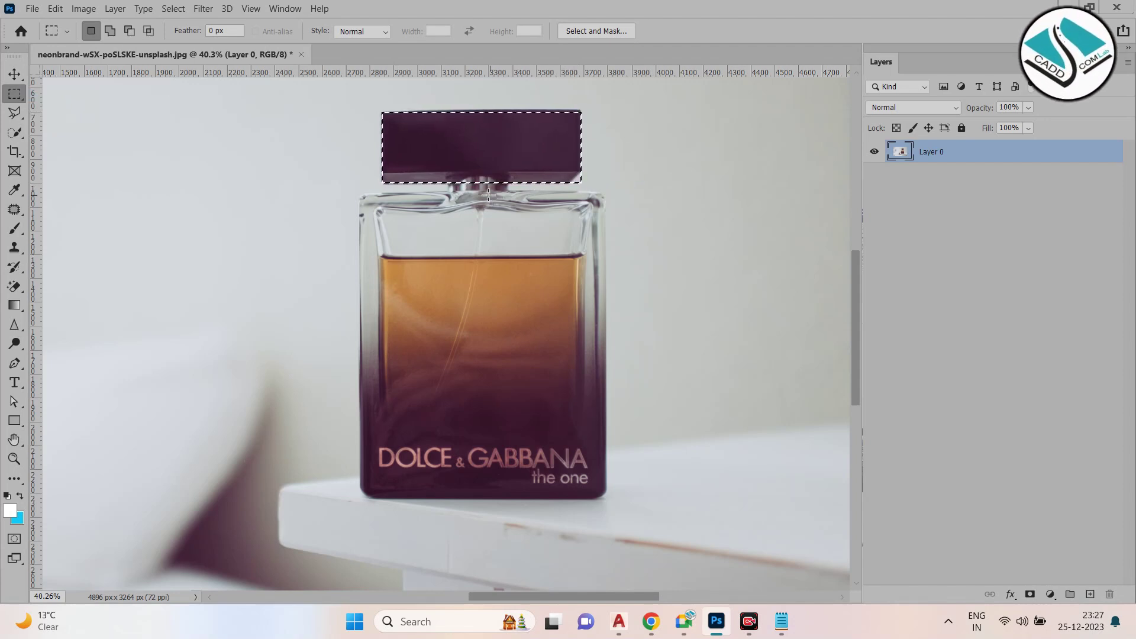
# Replace the cap selection with a rectangle around the bottle's body, and replace that with the cap again
pyautogui.moveTo(359, 196); pyautogui.dragTo(606, 497)
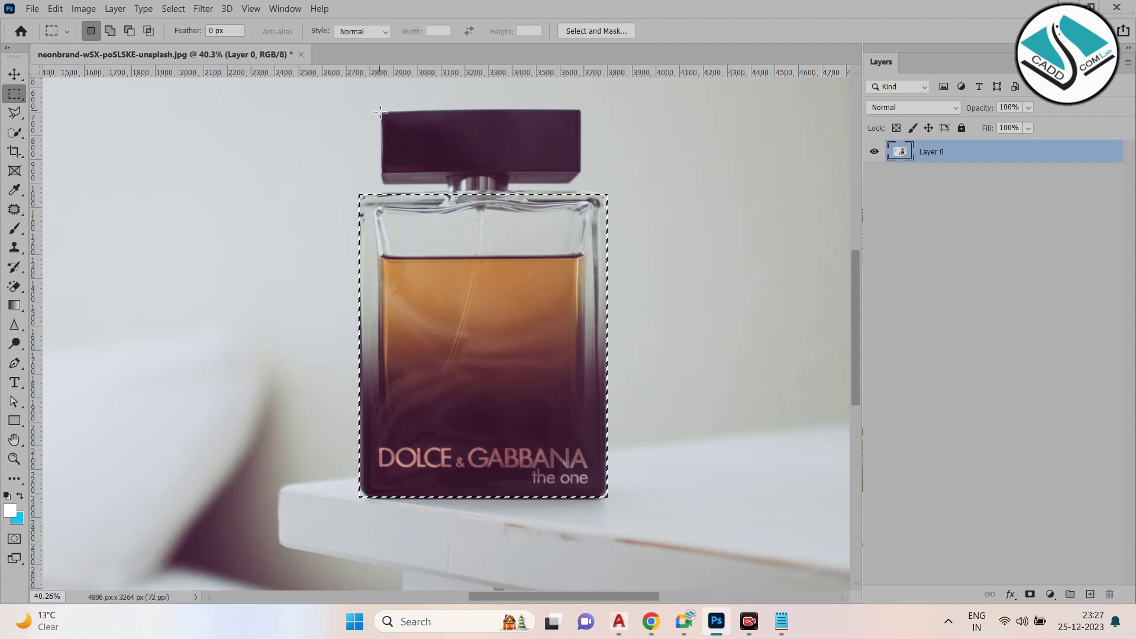
pyautogui.click(381, 112)
pyautogui.moveTo(571, 184); pyautogui.dragTo(581, 183)
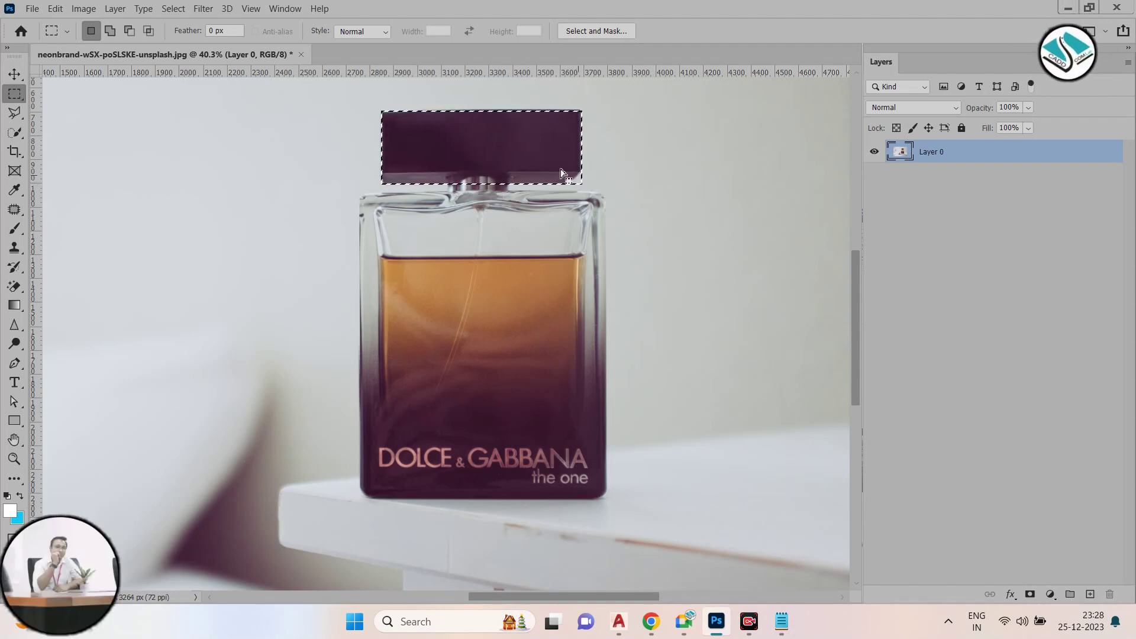
# Add the bottle's neck and body to the cap selection using the Add to selection mode
pyautogui.click(110, 31)
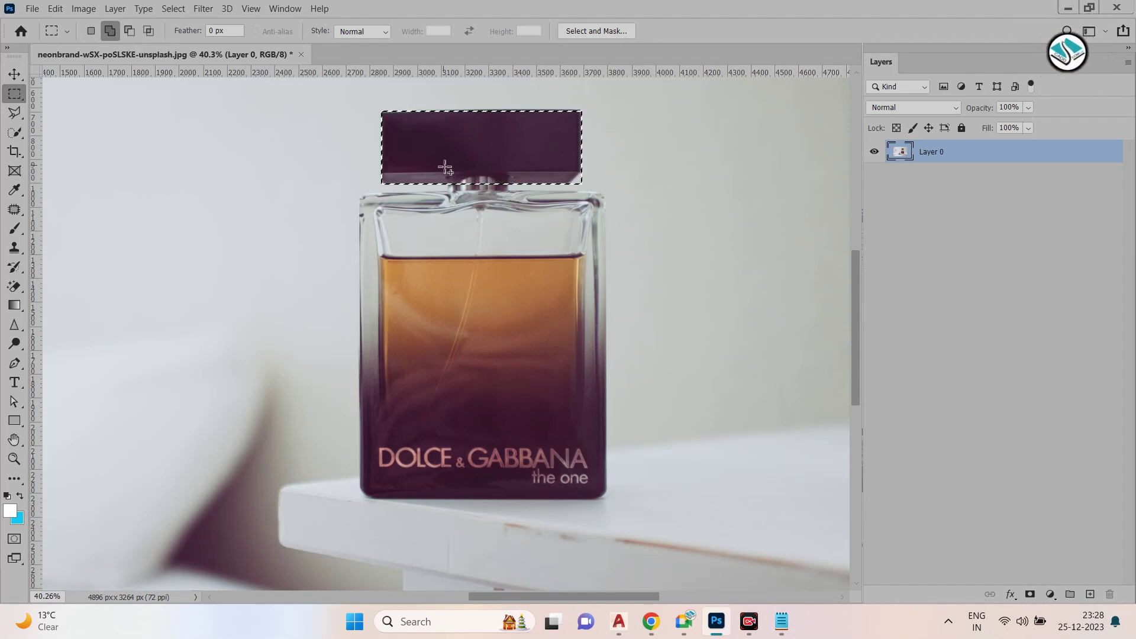
pyautogui.moveTo(499, 226); pyautogui.dragTo(509, 231)
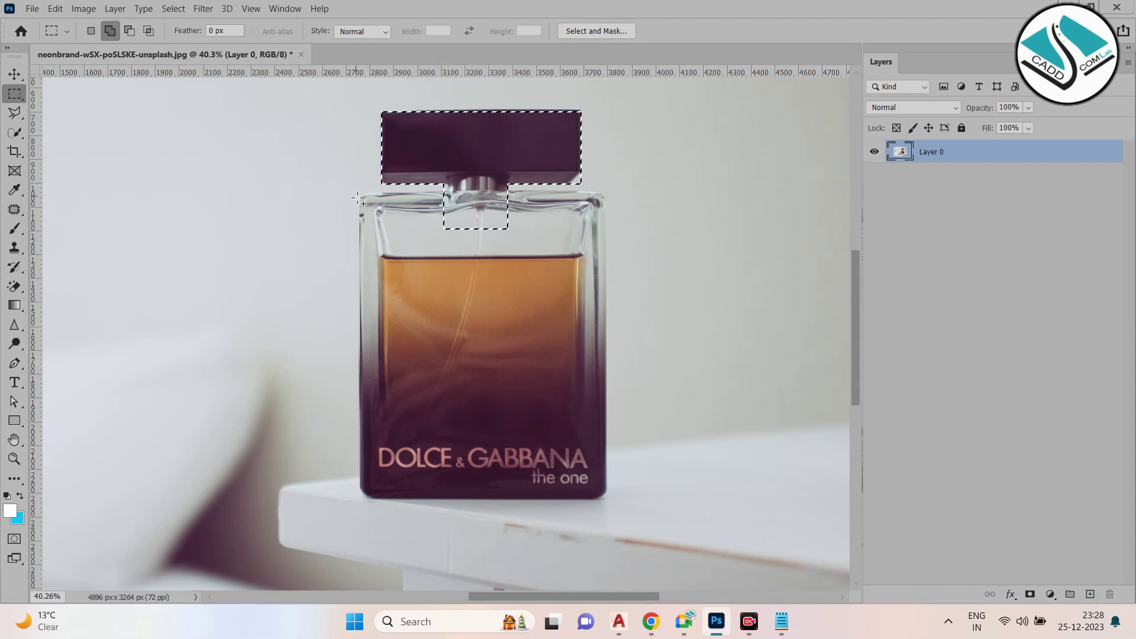
pyautogui.moveTo(358, 198); pyautogui.dragTo(606, 494)
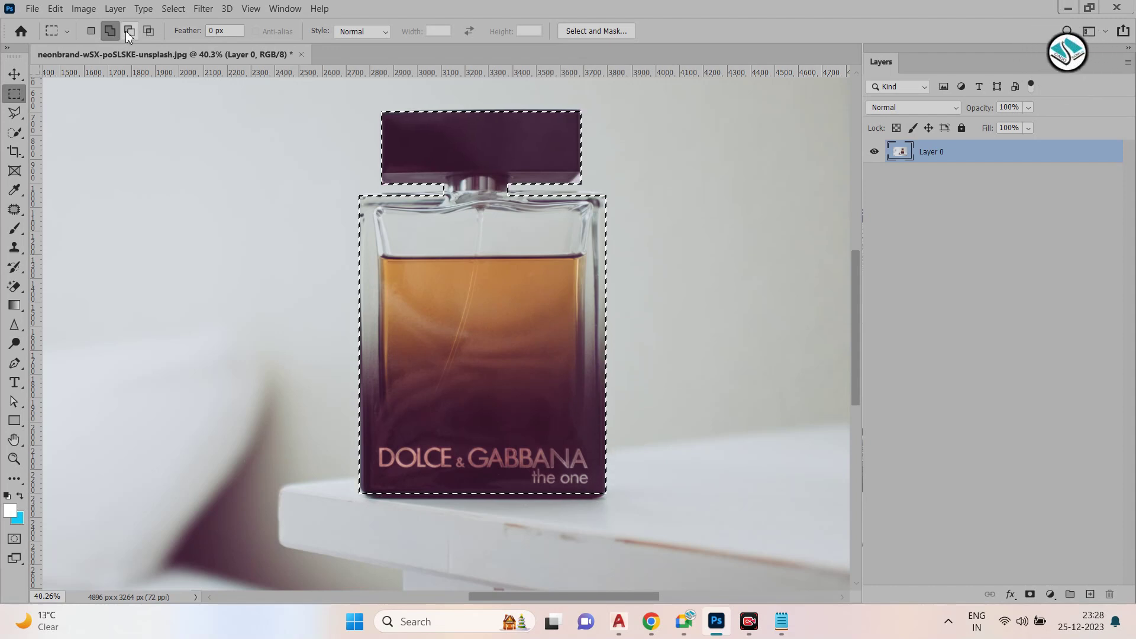
# Subtract the bottle's neck and body from the selection, and intersect the rest with a rectangle across the cap's middle
pyautogui.moveTo(320, 184); pyautogui.dragTo(732, 388)
pyautogui.moveTo(307, 324); pyautogui.dragTo(728, 503)
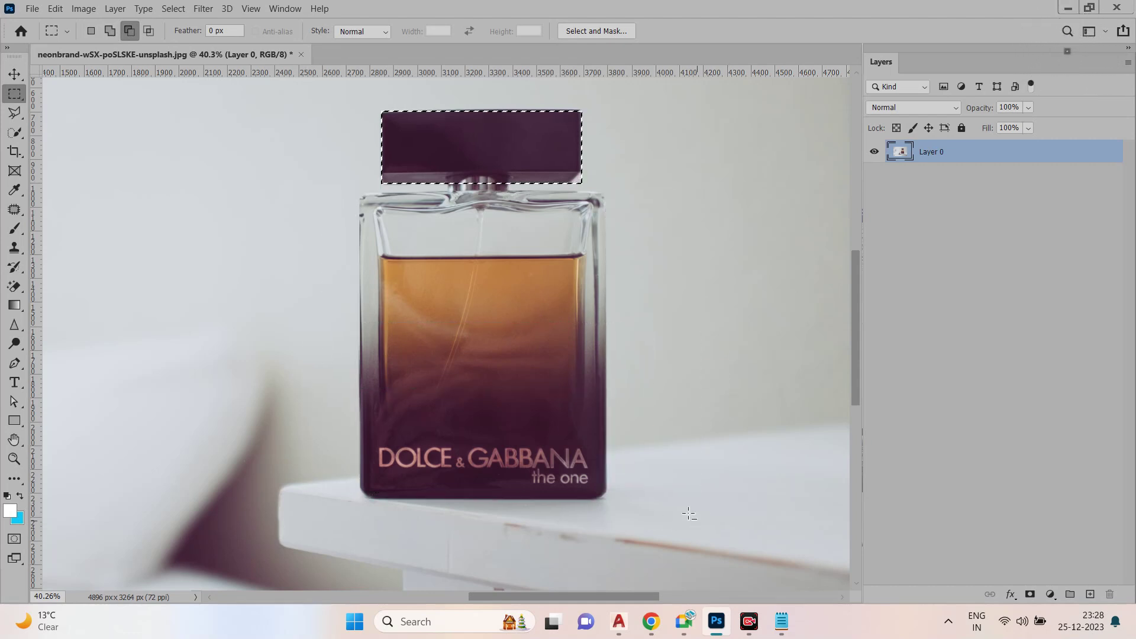
pyautogui.click(154, 34)
pyautogui.moveTo(443, 81); pyautogui.dragTo(562, 245)
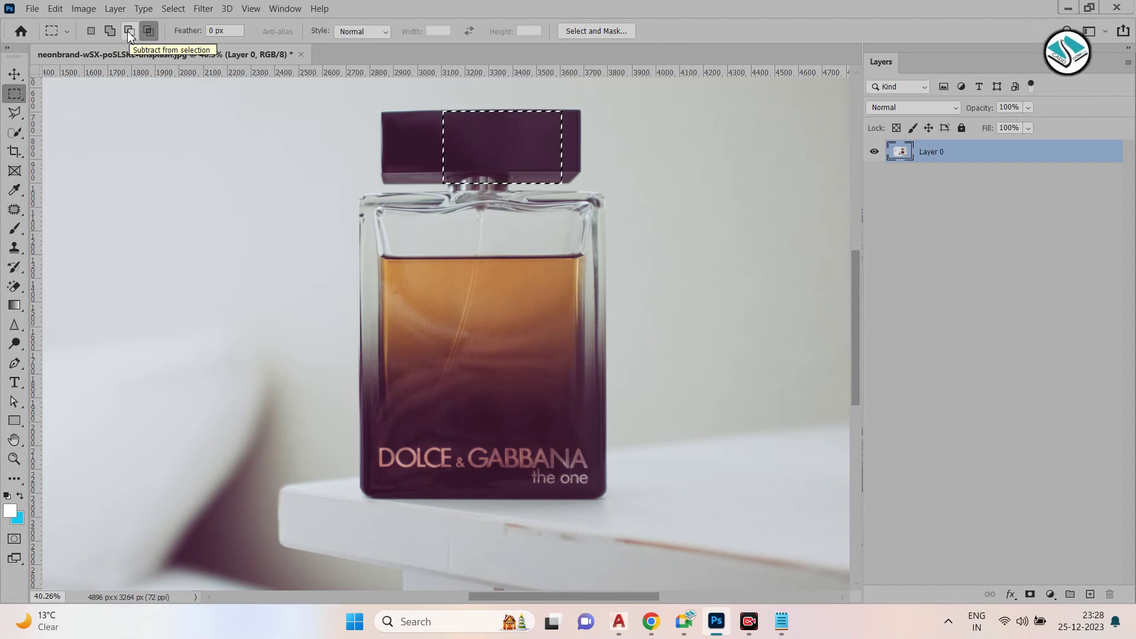
# Add the whole cap, the neck and the body to the selection so it covers the entire bottle
pyautogui.click(110, 30)
pyautogui.moveTo(382, 111); pyautogui.dragTo(580, 187)
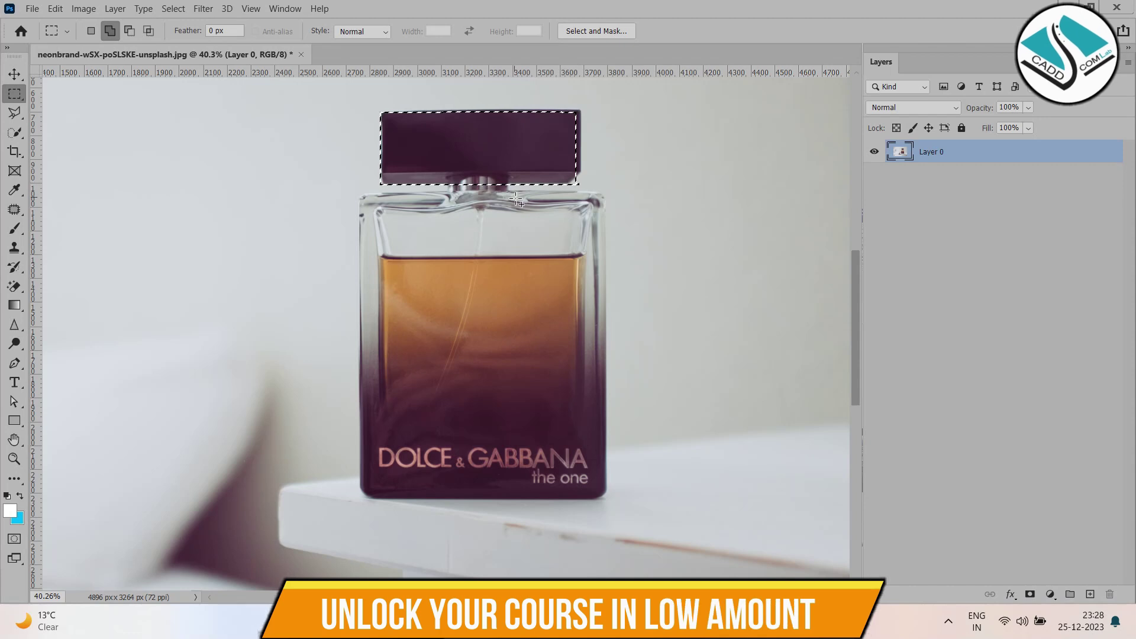
pyautogui.moveTo(444, 161); pyautogui.dragTo(507, 205)
pyautogui.moveTo(359, 193); pyautogui.dragTo(607, 495)
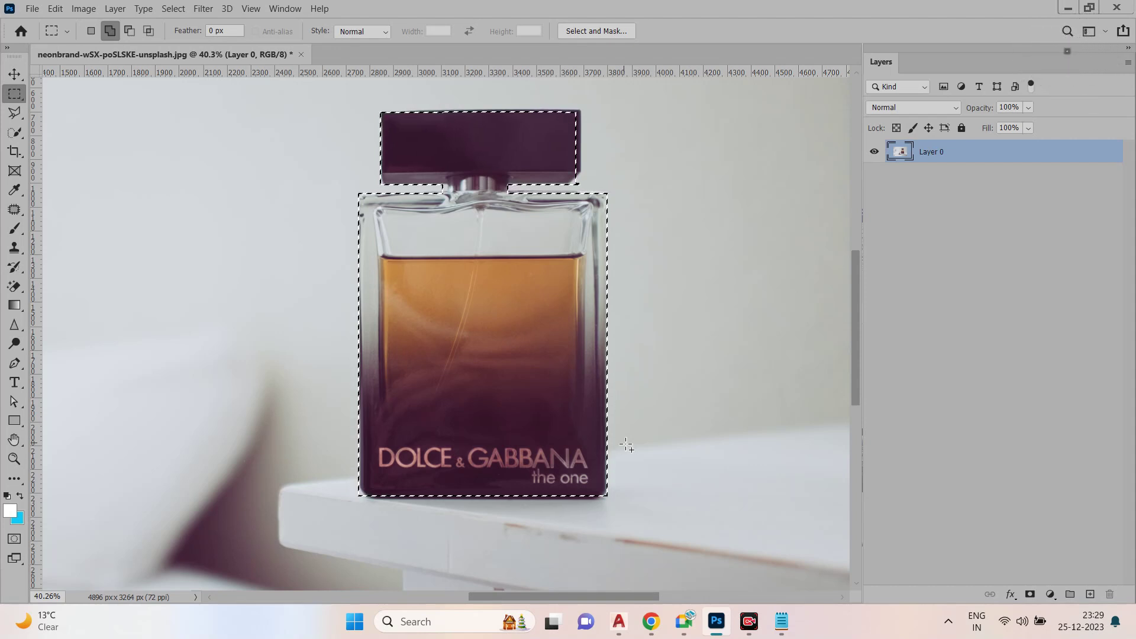
# Copy the selected bottle to a new layer and move the copy to the left of the original bottle
pyautogui.hotkey('ctrl', 'j')
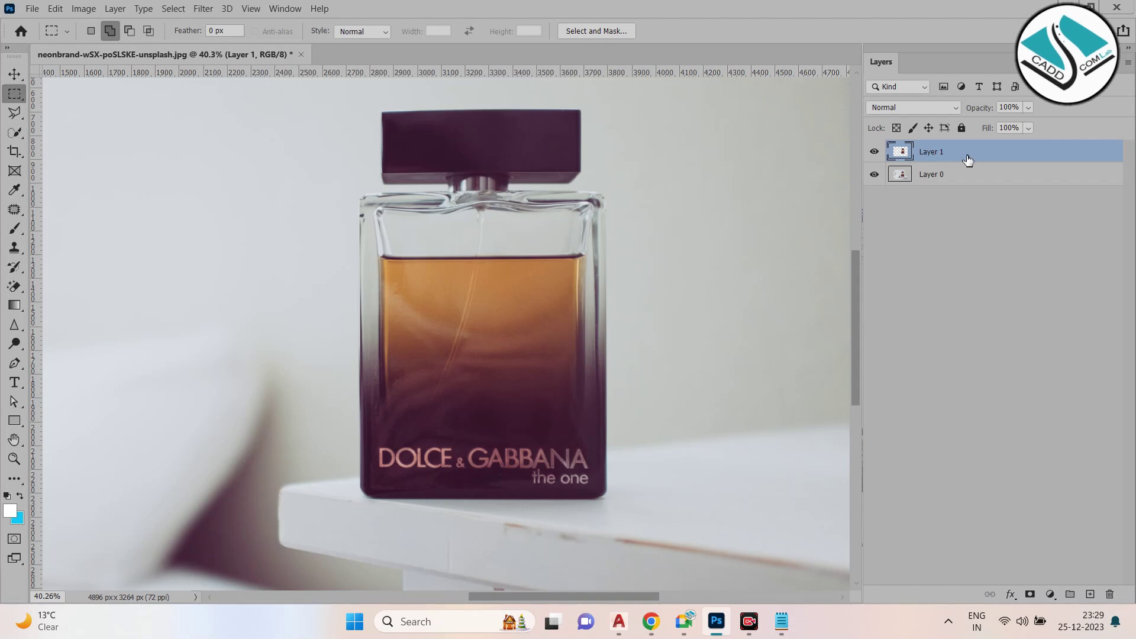
pyautogui.scroll(-4, 757, 207)
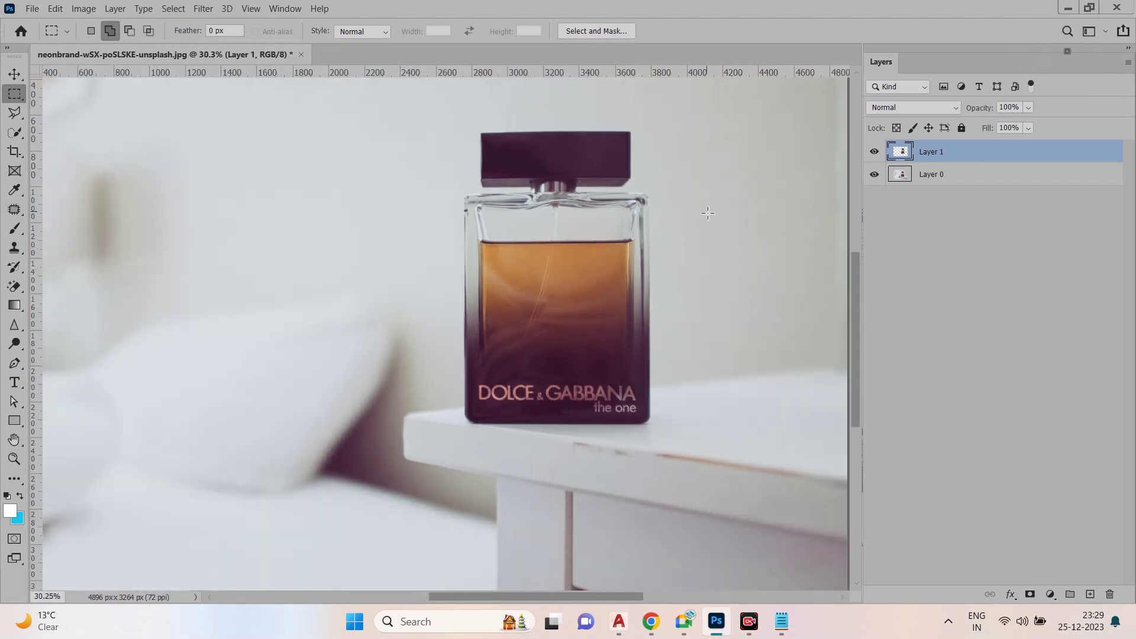
pyautogui.scroll(1, 609, 235)
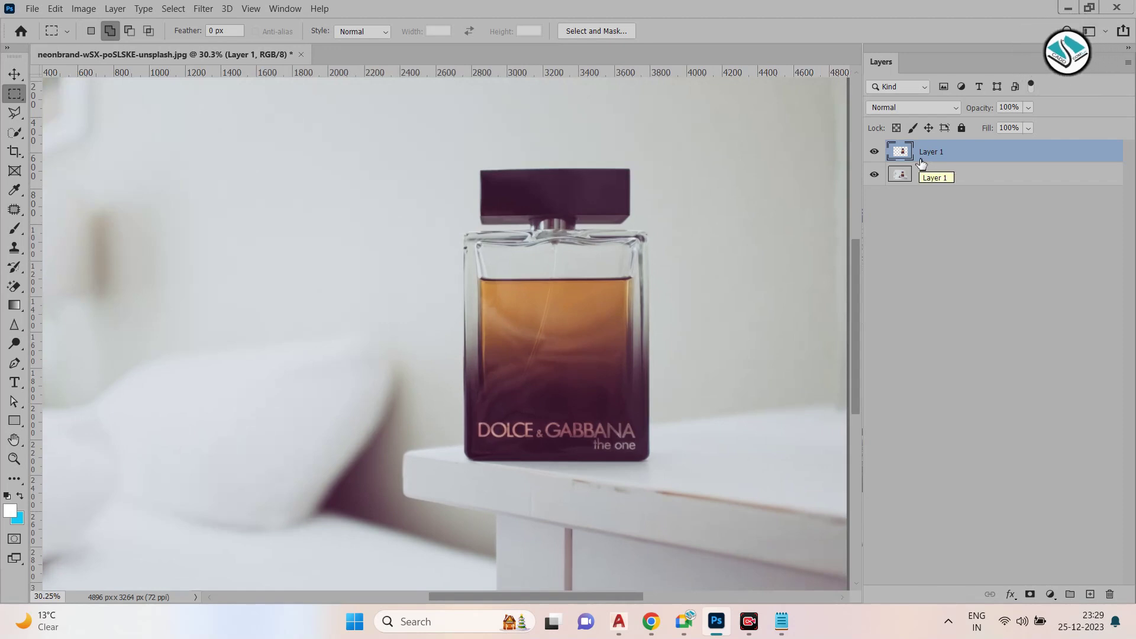
pyautogui.click(14, 74)
pyautogui.moveTo(606, 287); pyautogui.dragTo(365, 300)
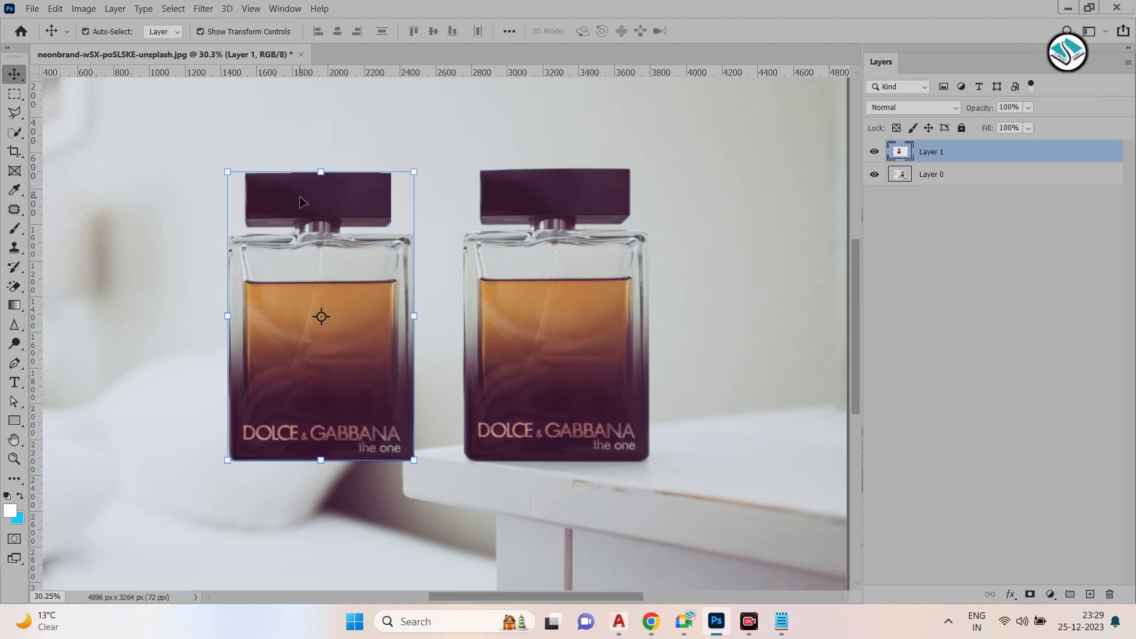
# Scale the bottle copy down to about 54.31% and move it to the right end of the table
pyautogui.moveTo(228, 172); pyautogui.dragTo(324, 284)
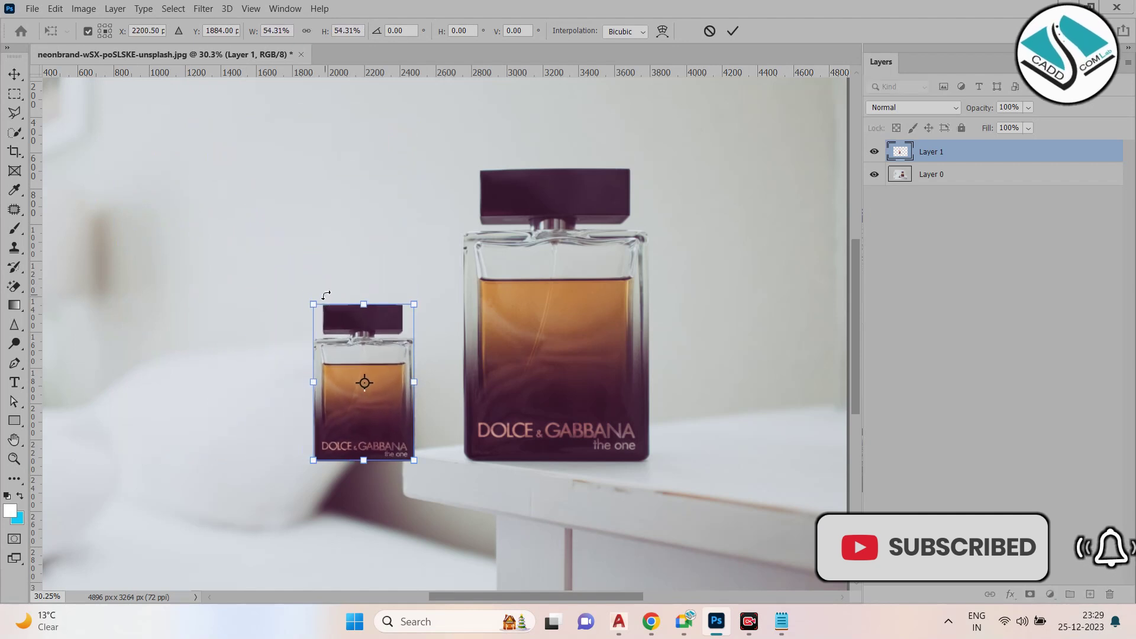
pyautogui.press('Return')
pyautogui.moveTo(358, 398); pyautogui.dragTo(790, 443)
pyautogui.click(767, 305)
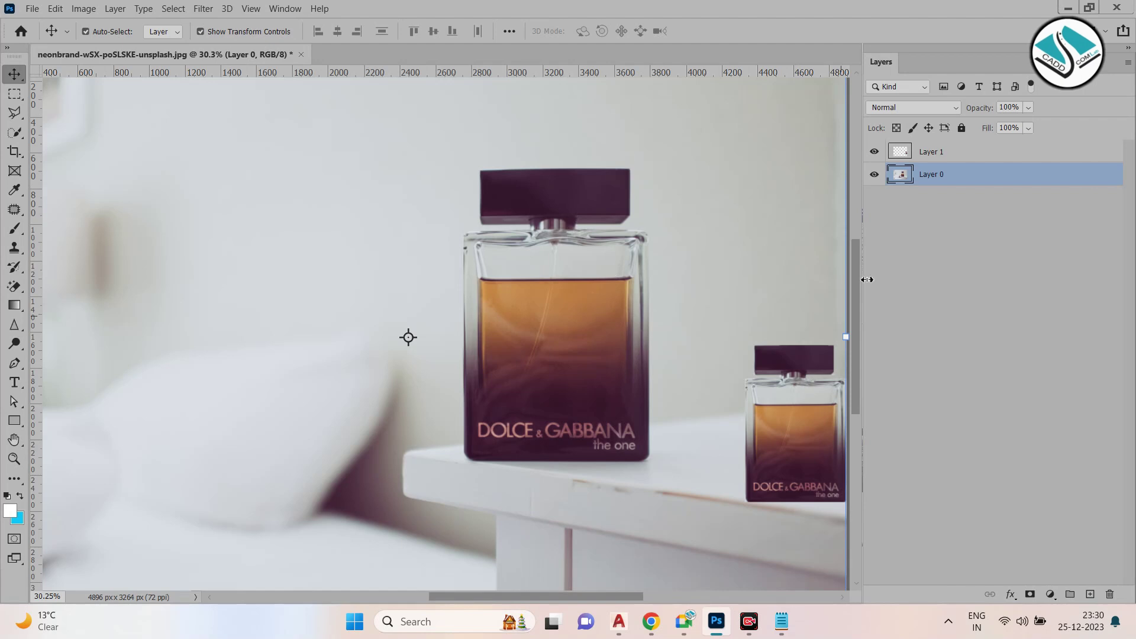
# Move the small bottle copy closer to the original and enlarge it to about 158.20% width and 167.47% height
pyautogui.click(803, 397)
pyautogui.moveTo(806, 407); pyautogui.dragTo(783, 386)
pyautogui.hotkey('ctrl', 't')
pyautogui.moveTo(718, 317); pyautogui.dragTo(660, 210)
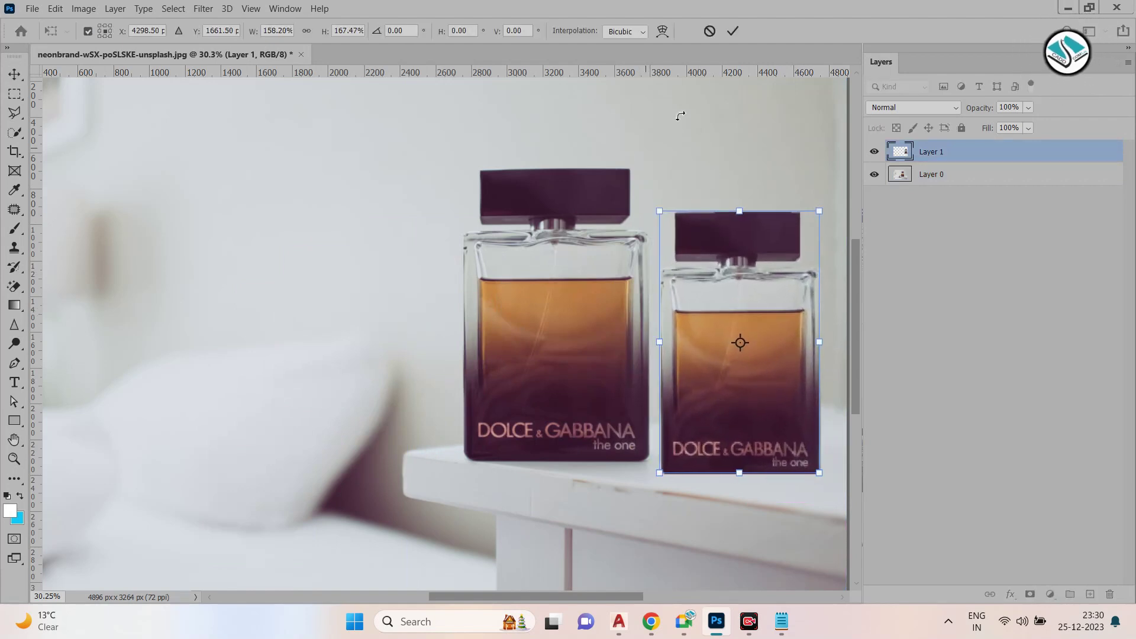
pyautogui.click(734, 31)
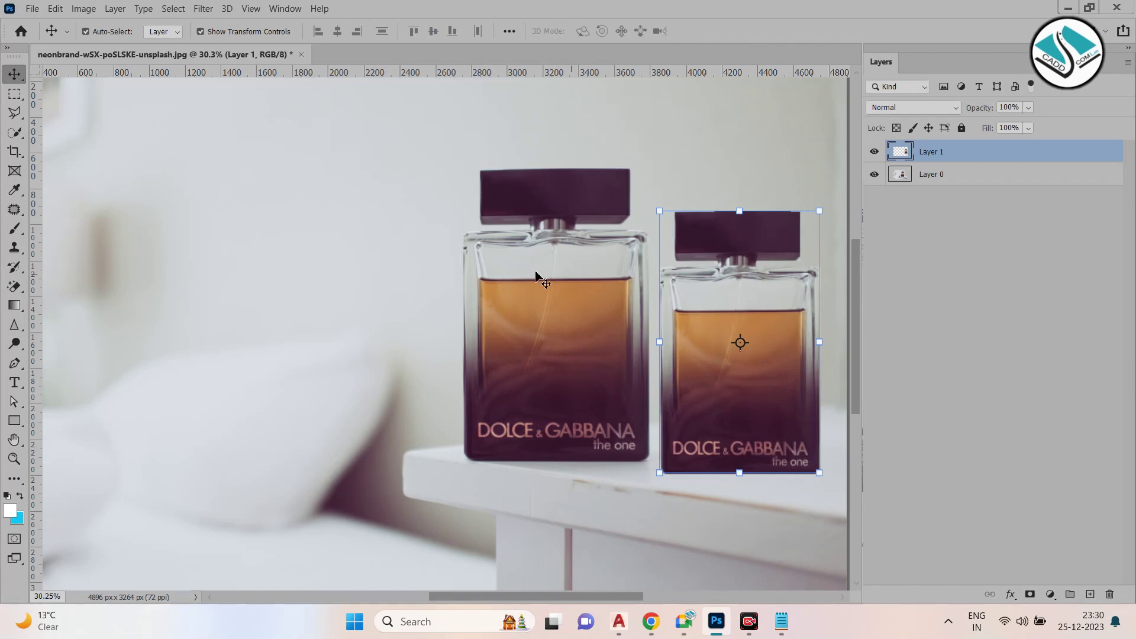
# Alternate the active layer between Layer 0 and Layer 1, ending with Layer 1 active
pyautogui.click(953, 176)
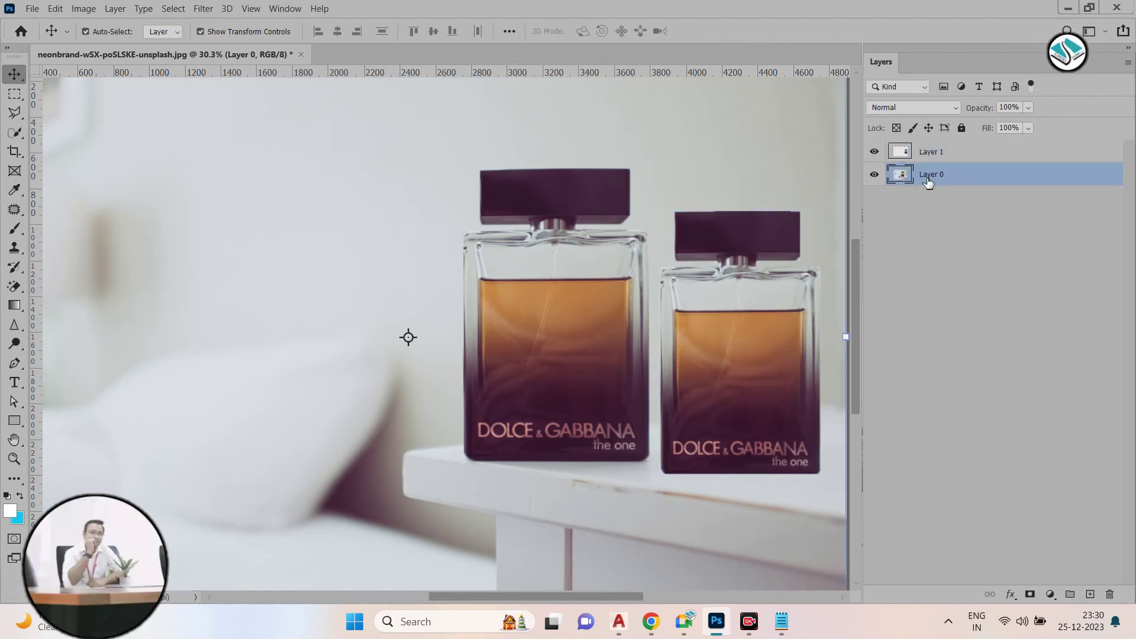
pyautogui.click(939, 156)
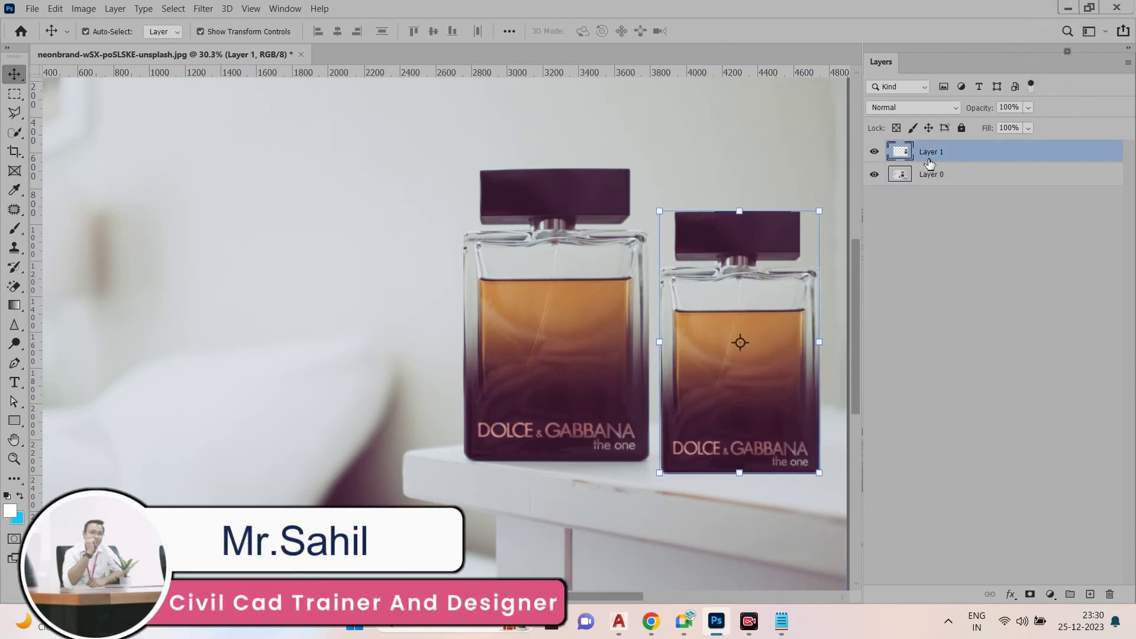
pyautogui.click(552, 242)
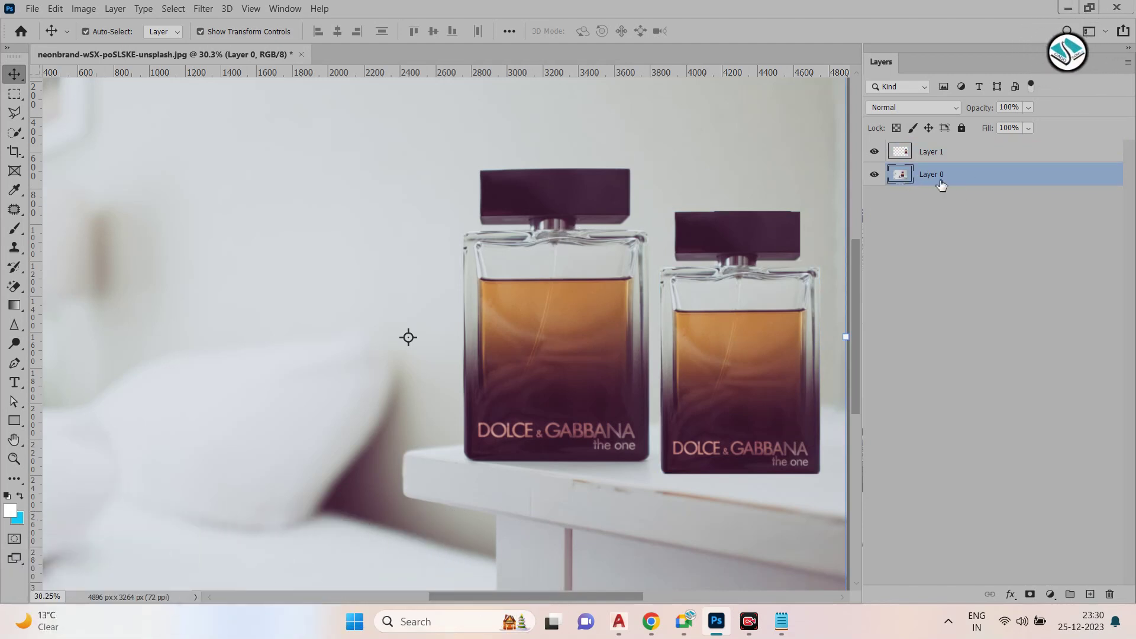
pyautogui.click(941, 156)
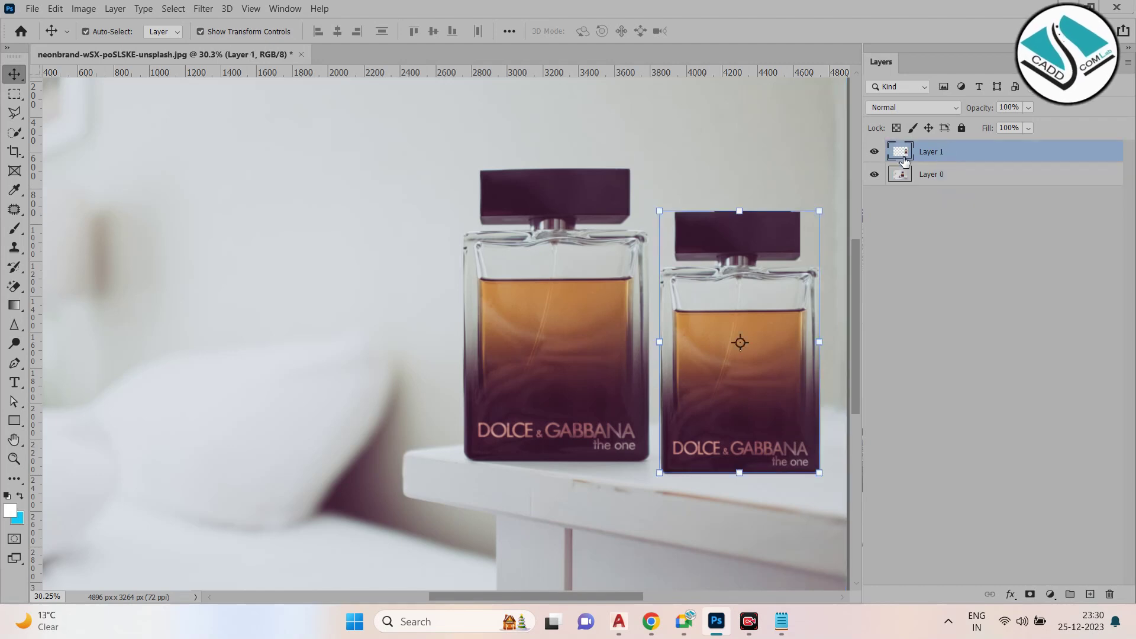
# Try to copy a rectangular marquee selection of the blank wall area while Layer 1 is active
pyautogui.click(15, 94)
pyautogui.moveTo(223, 184); pyautogui.dragTo(407, 370)
pyautogui.hotkey('ctrl', 'c')
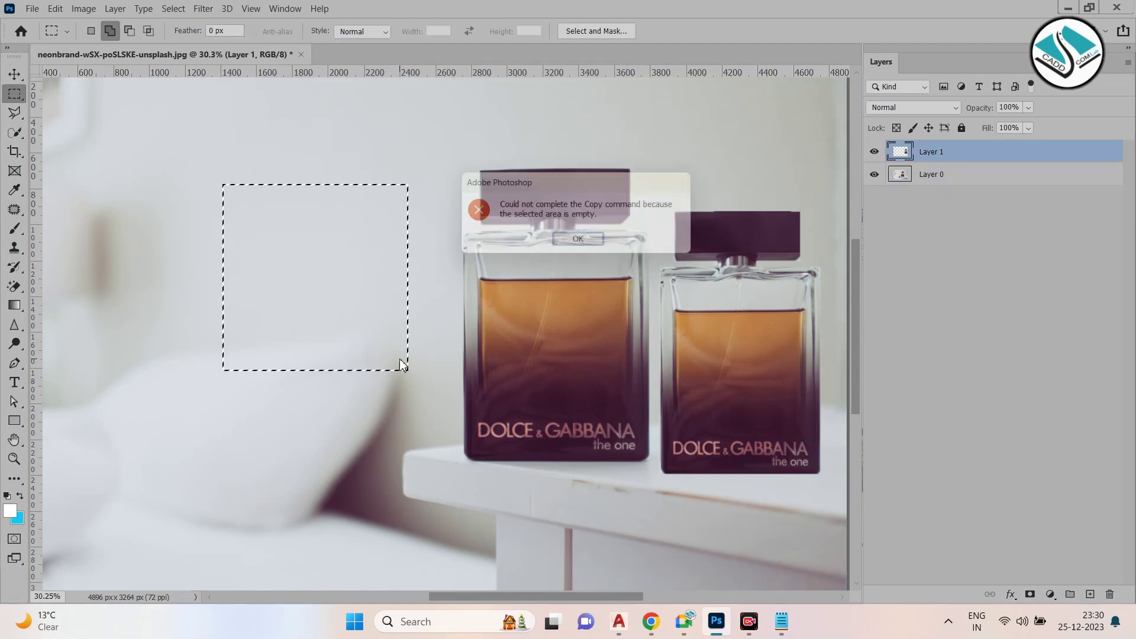
pyautogui.click(586, 245)
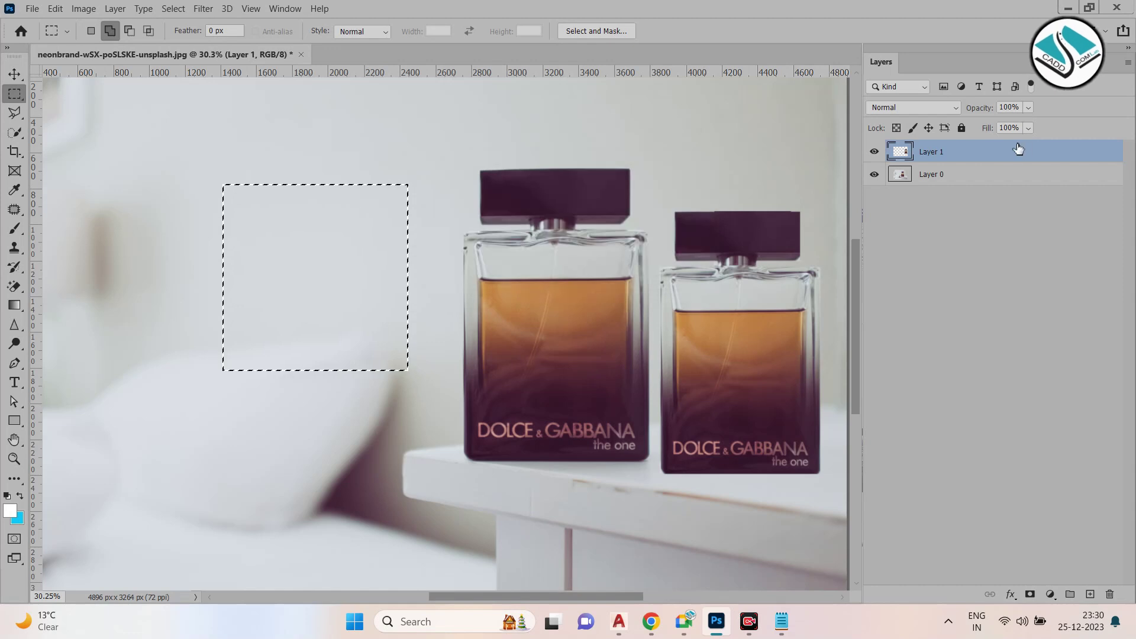
# Make Layer 0 active and add a taller overlapping rectangle to the wall selection
pyautogui.click(946, 179)
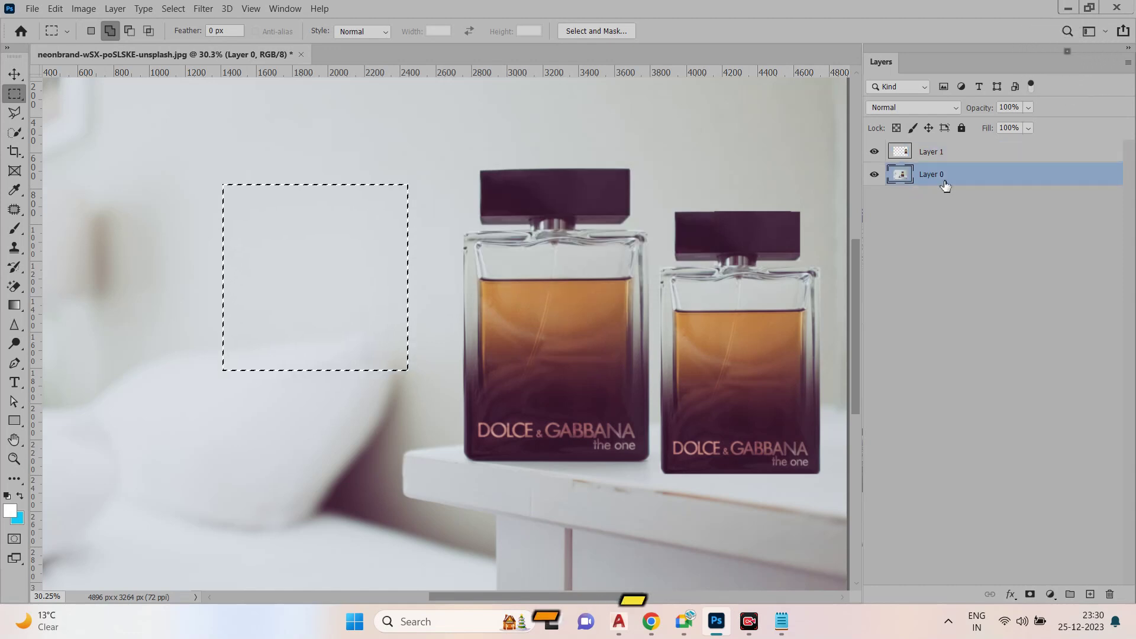
pyautogui.press('alt')
pyautogui.scroll(-2, 606, 285)
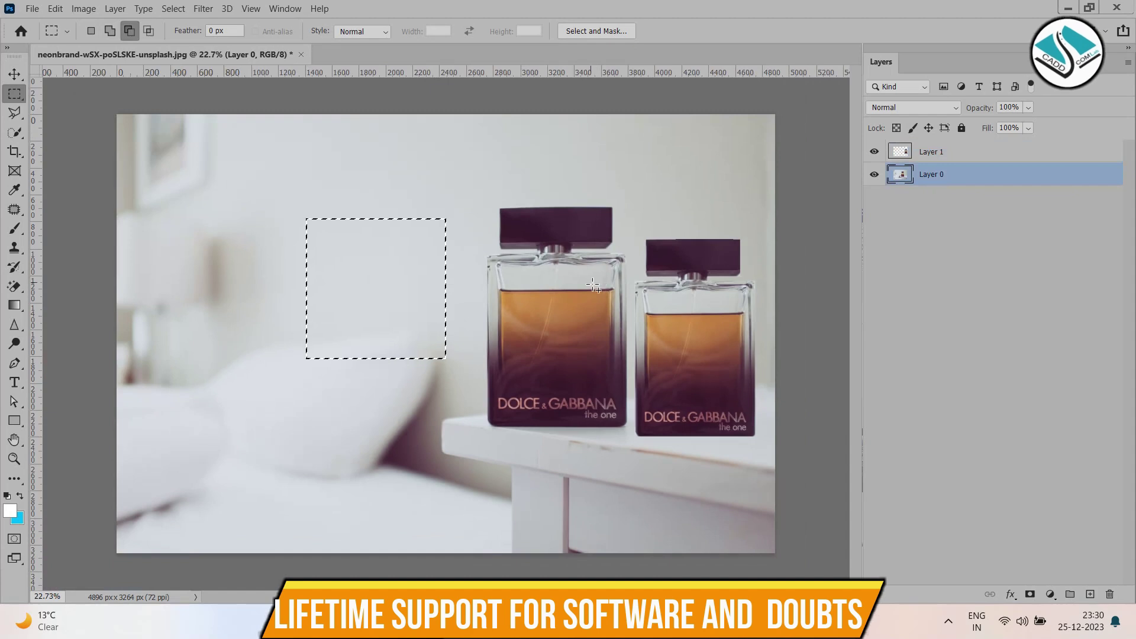
pyautogui.hotkey('ctrl', '+')
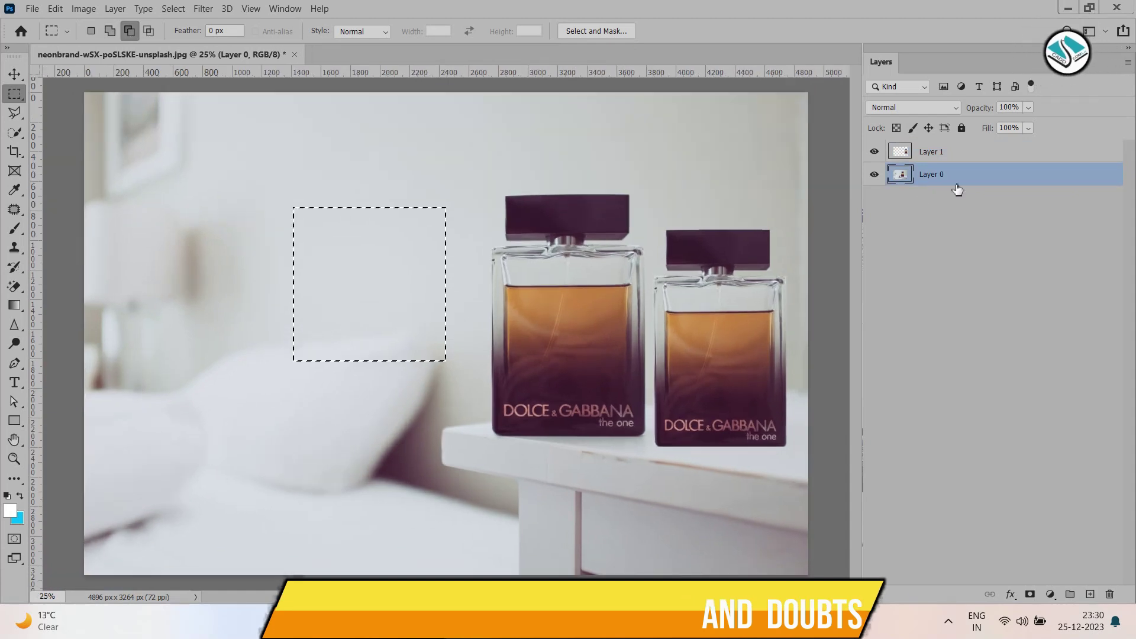
pyautogui.press('shift')
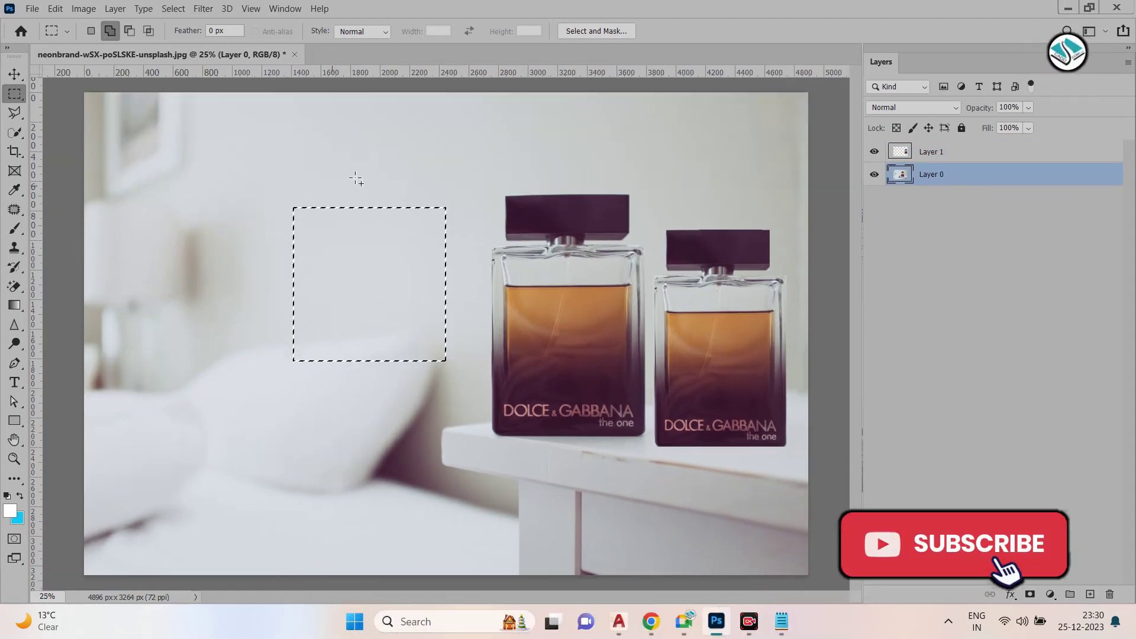
pyautogui.moveTo(426, 151); pyautogui.dragTo(242, 406)
# Switch the marquee to New Selection mode and replace the selection with a fresh rectangle over the wall and pillow
pyautogui.click(91, 31)
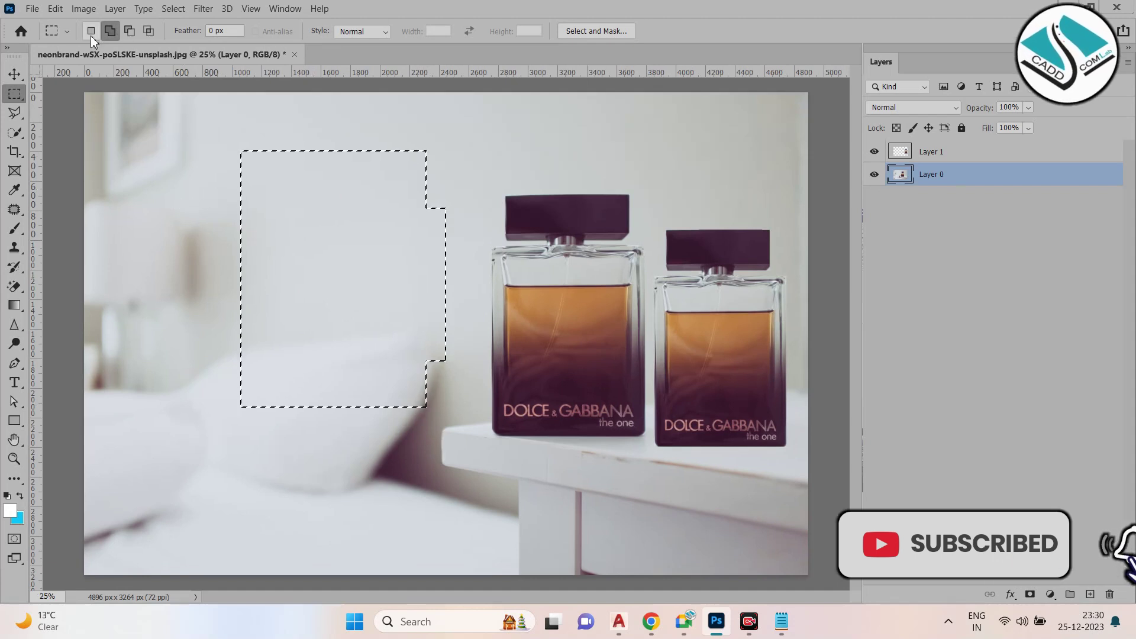
pyautogui.click(404, 297)
pyautogui.moveTo(479, 176)
pyautogui.mouseDown()
pyautogui.moveTo(335, 348)
pyautogui.moveTo(491, 177)
pyautogui.moveTo(256, 406)
pyautogui.moveTo(285, 457)
pyautogui.mouseUp()
pyautogui.moveTo(241, 156); pyautogui.dragTo(461, 373)
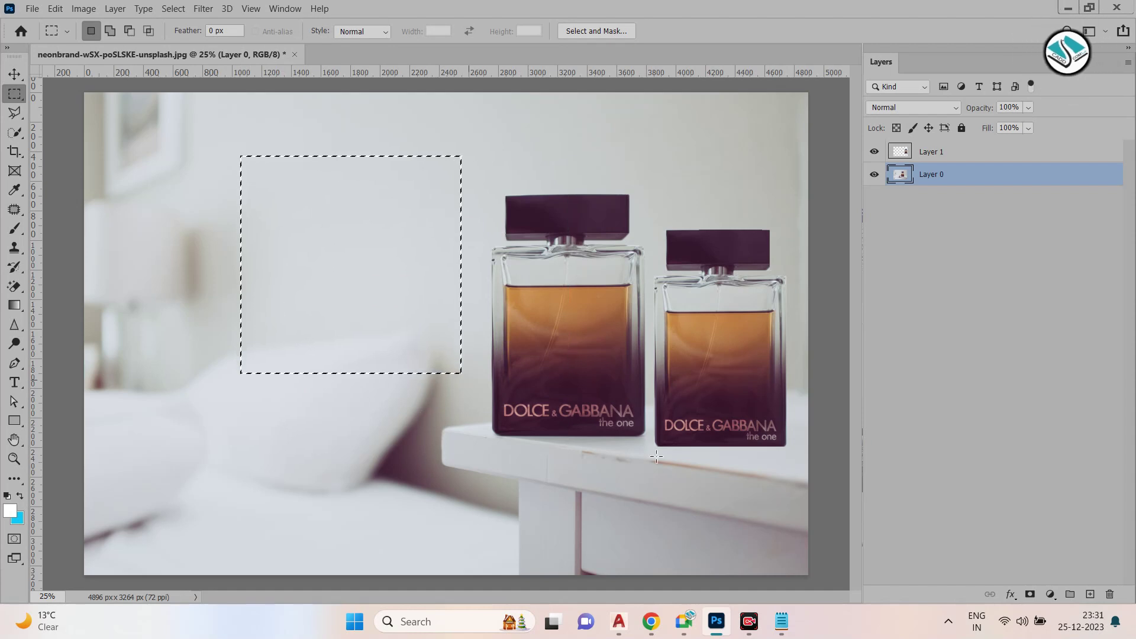
# Switch to the Notepad shortcut list, add the line "5-CTRL+D- DESELECT" and return to Photoshop
pyautogui.click(781, 621)
pyautogui.click(449, 207)
pyautogui.press('Return')
pyautogui.write('5-CT')
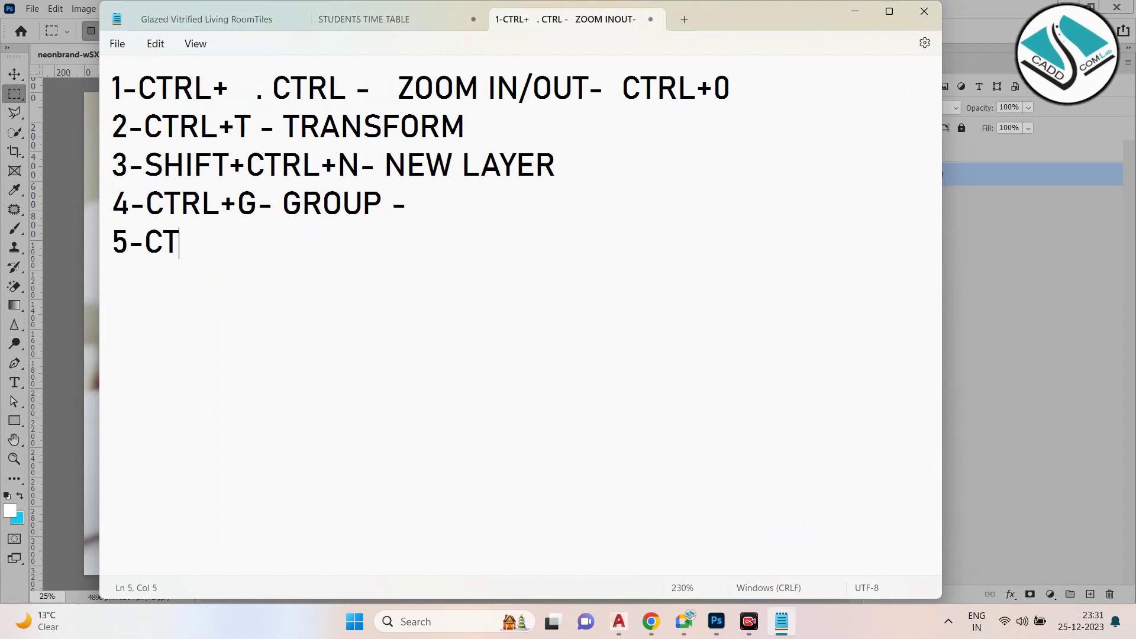
pyautogui.write('RL+D-')
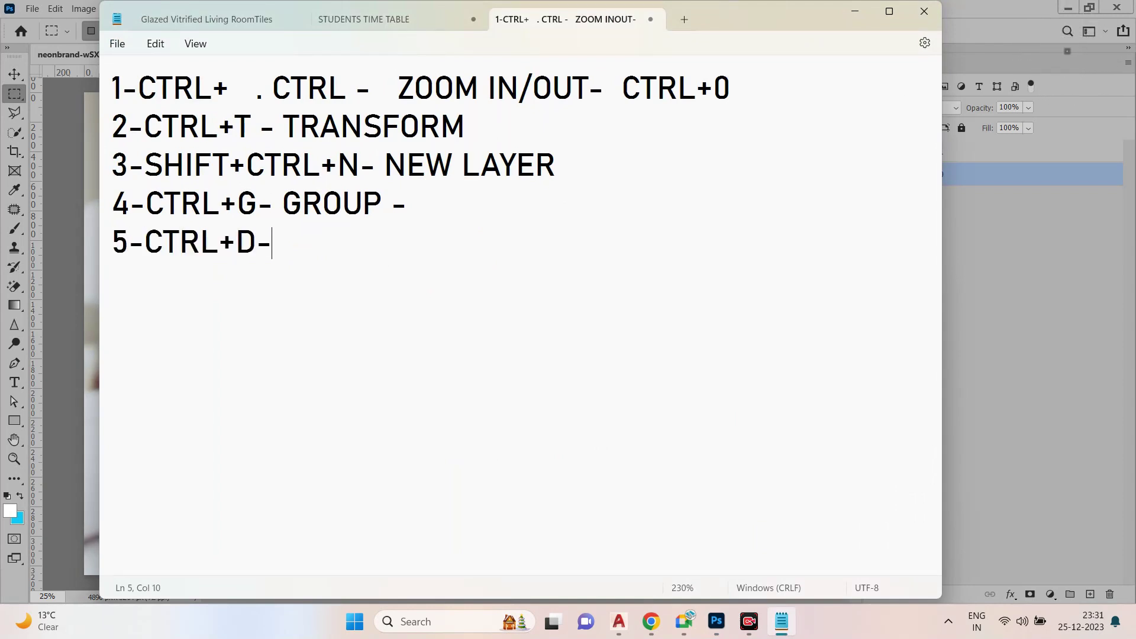
pyautogui.write(' DESELECT')
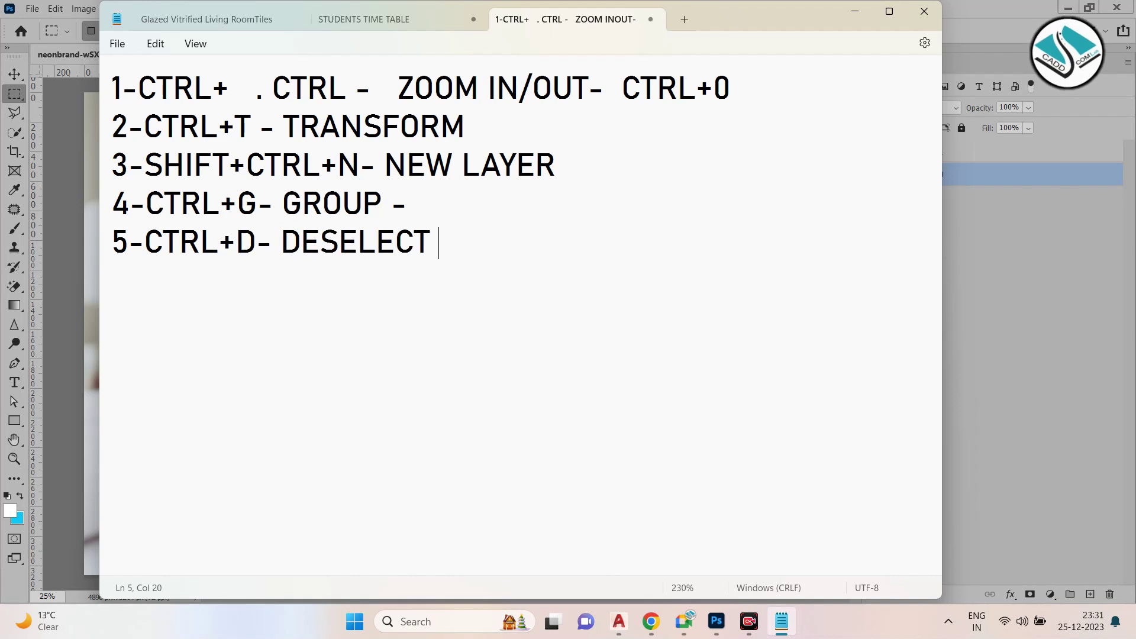
pyautogui.click(855, 11)
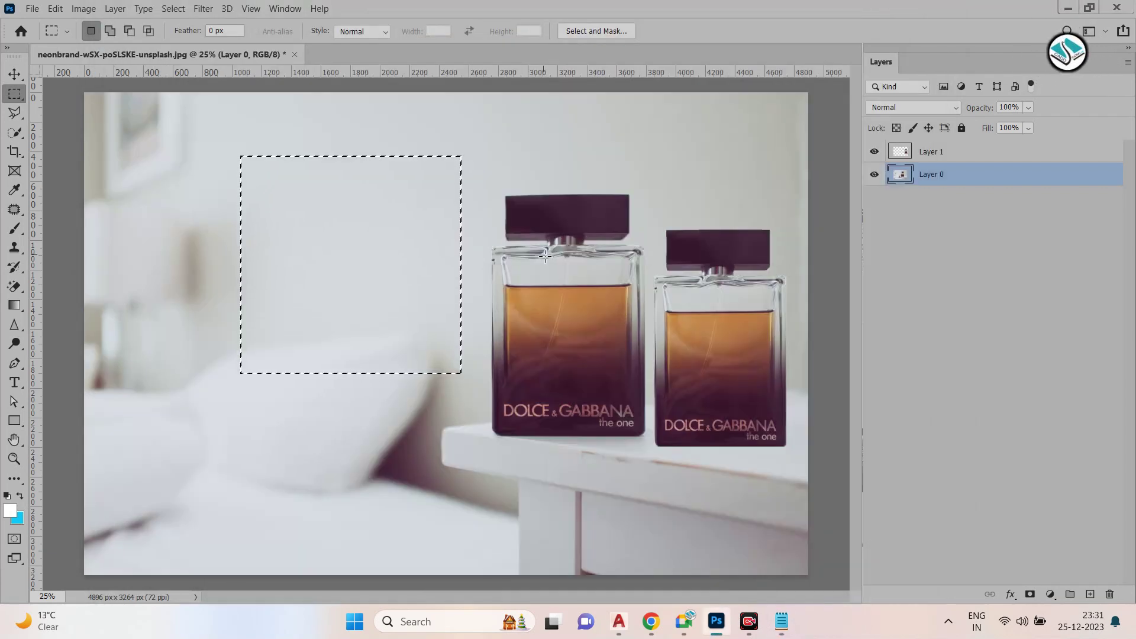
# Deselect the rectangular area and delete Layer 1 containing the smaller bottle copy
pyautogui.click(545, 255)
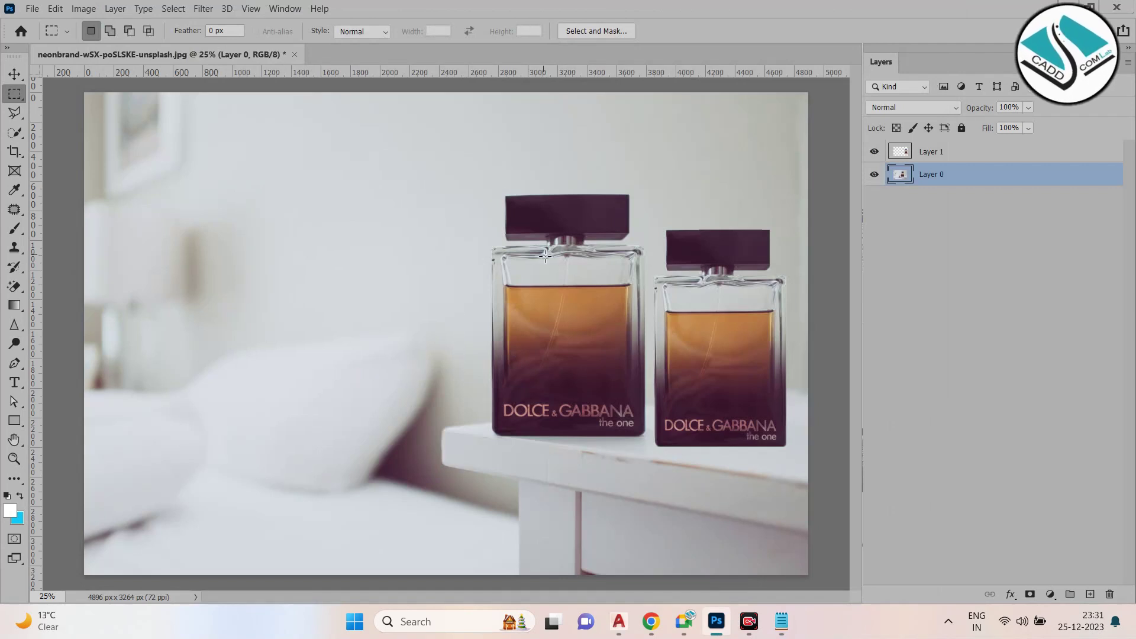
pyautogui.click(14, 74)
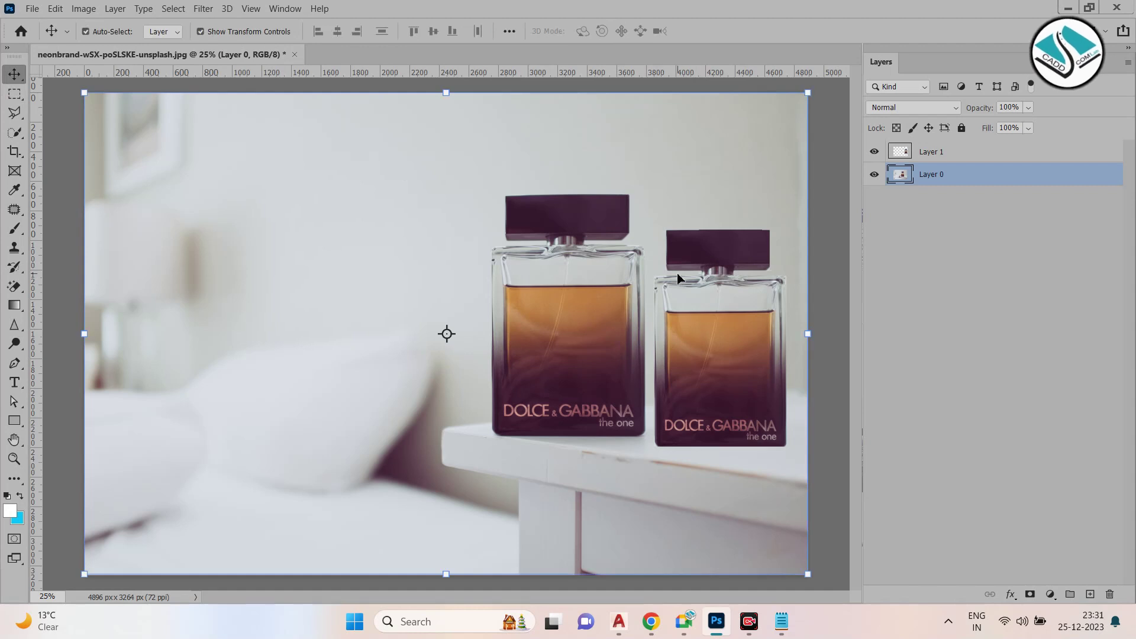
pyautogui.click(933, 154)
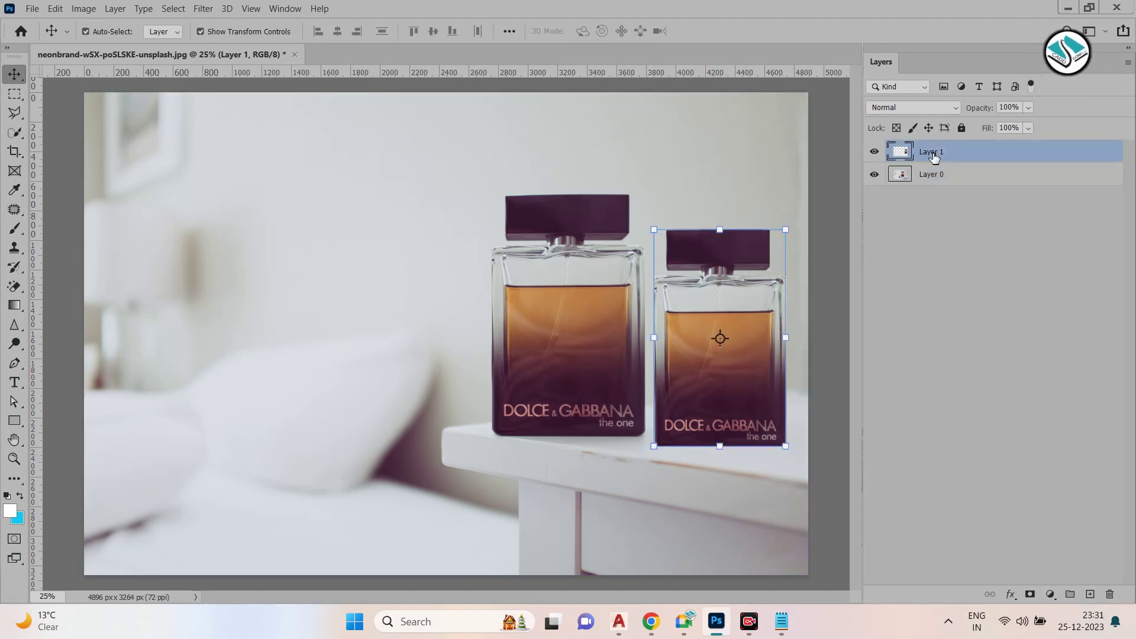
pyautogui.press('Delete')
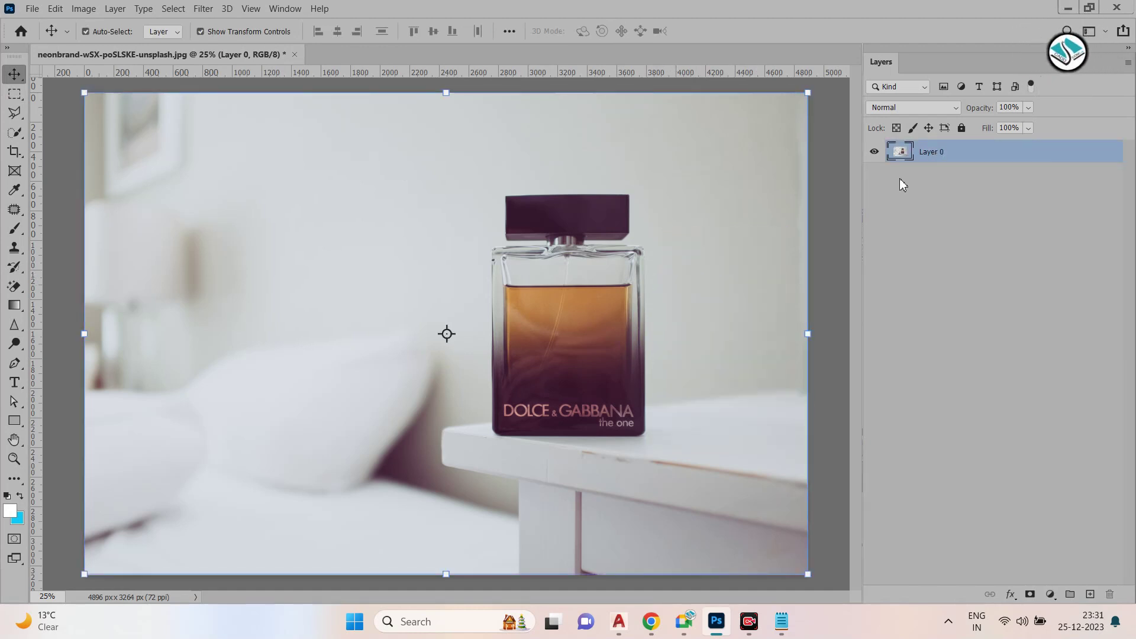
# Copy an elliptical marquee selection around the whole bottle to a new layer and move the copy to the left of the original
pyautogui.click(15, 93)
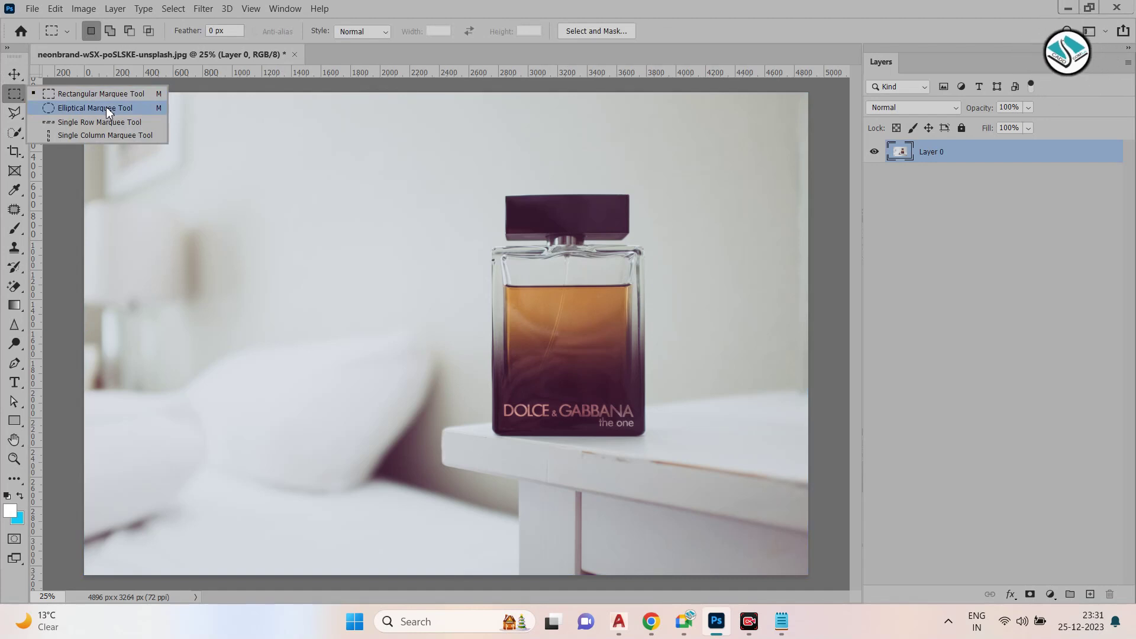
pyautogui.click(79, 107)
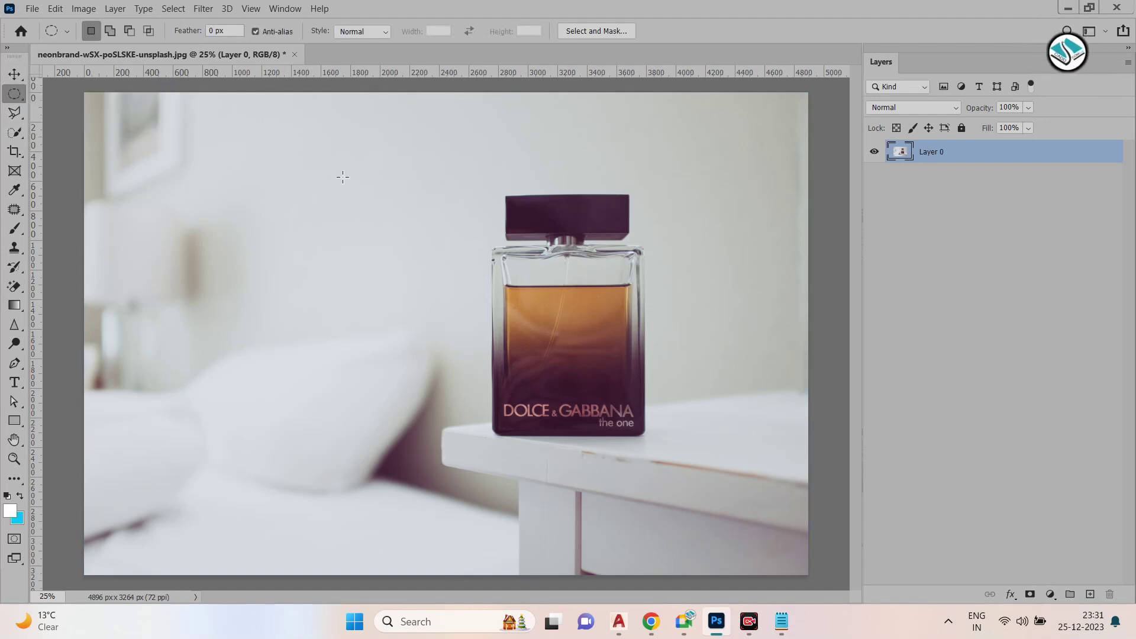
pyautogui.moveTo(689, 137); pyautogui.dragTo(446, 487)
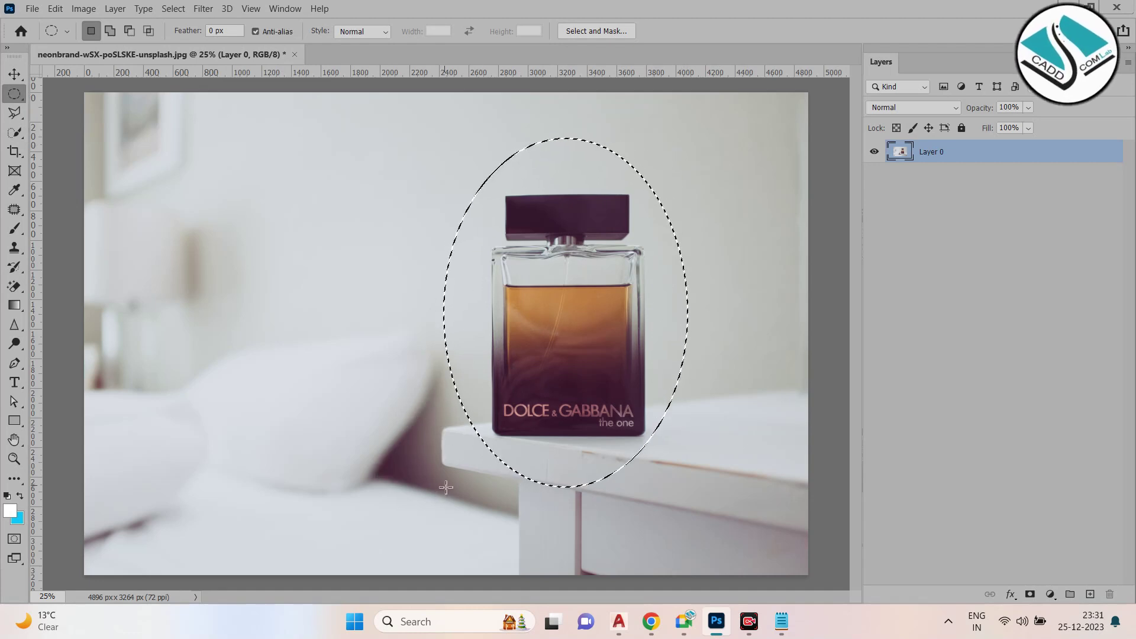
pyautogui.hotkey('ctrl', 'j')
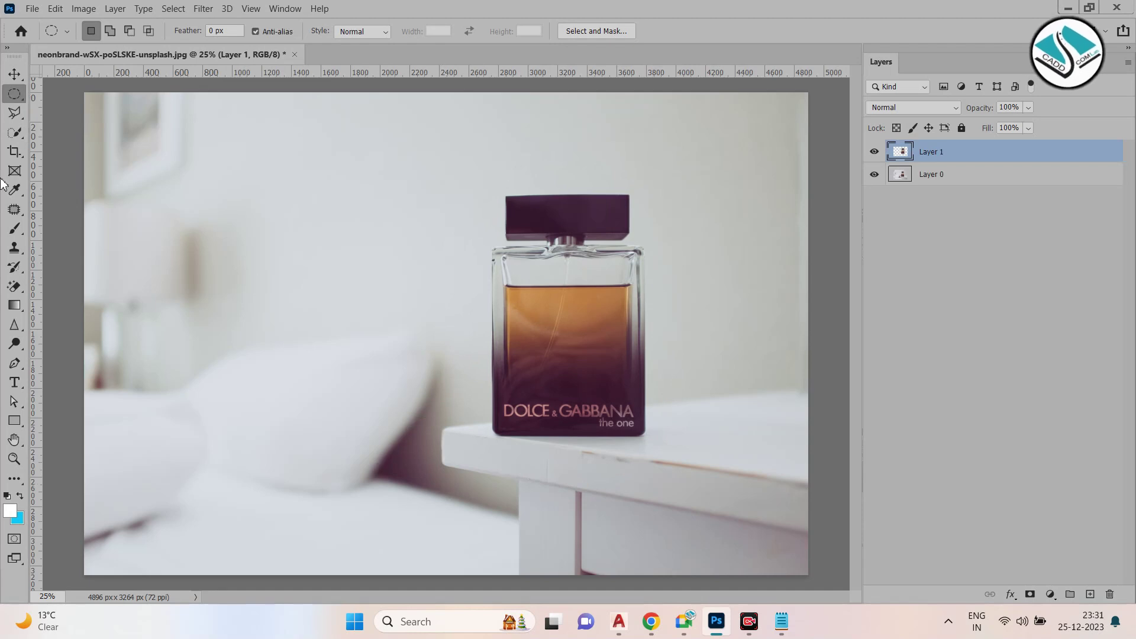
pyautogui.click(14, 74)
pyautogui.moveTo(559, 287); pyautogui.dragTo(326, 288)
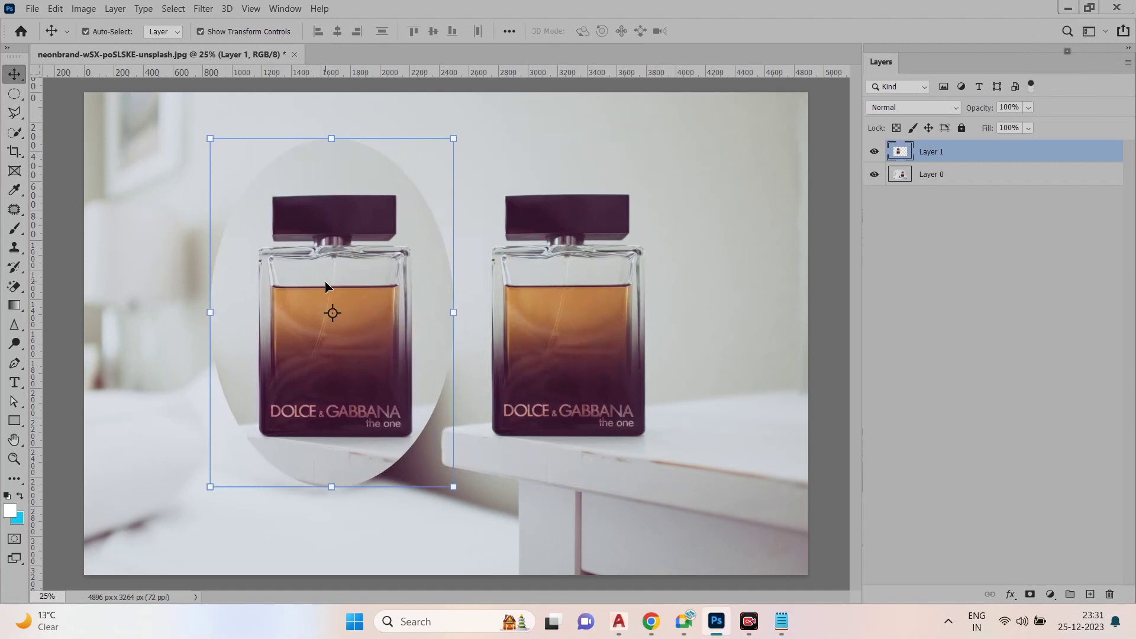
# Move the elliptical bottle copy over the original and enlarge it to about 151.33% width and 133.05% height
pyautogui.moveTo(325, 192); pyautogui.dragTo(576, 175)
pyautogui.moveTo(453, 480); pyautogui.dragTo(324, 565)
pyautogui.moveTo(622, 333); pyautogui.dragTo(669, 323)
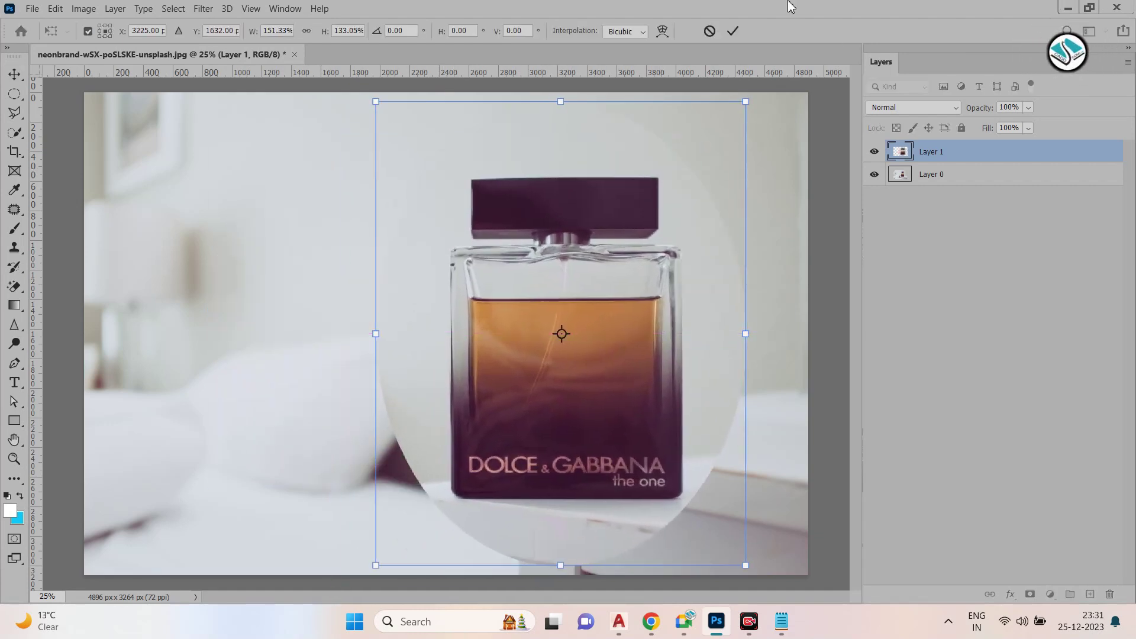
pyautogui.click(734, 34)
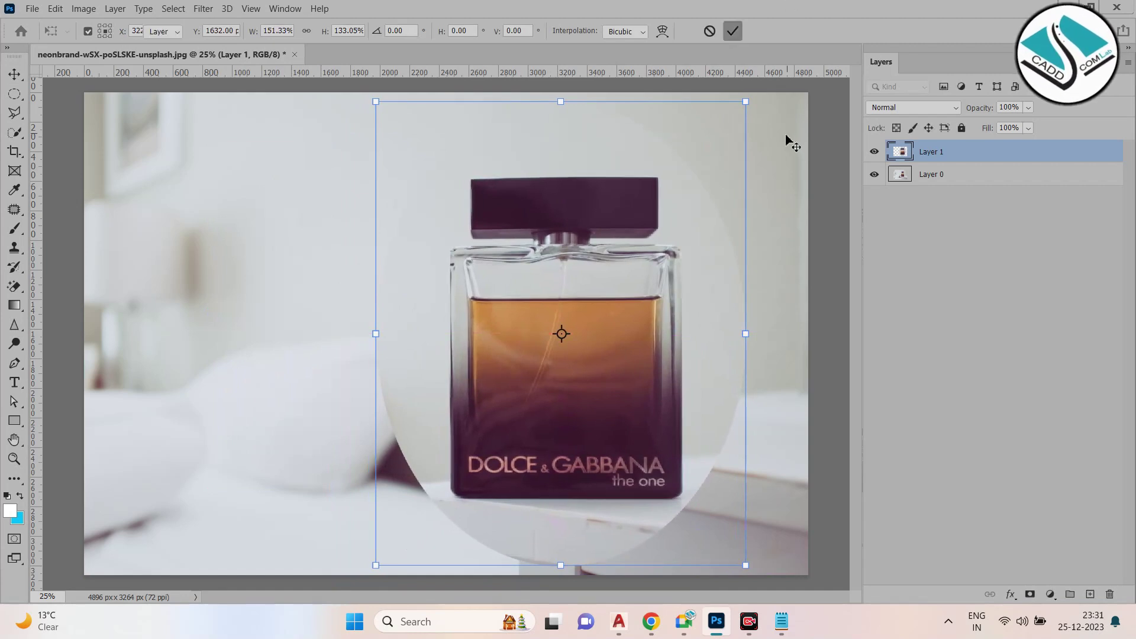
pyautogui.click(787, 136)
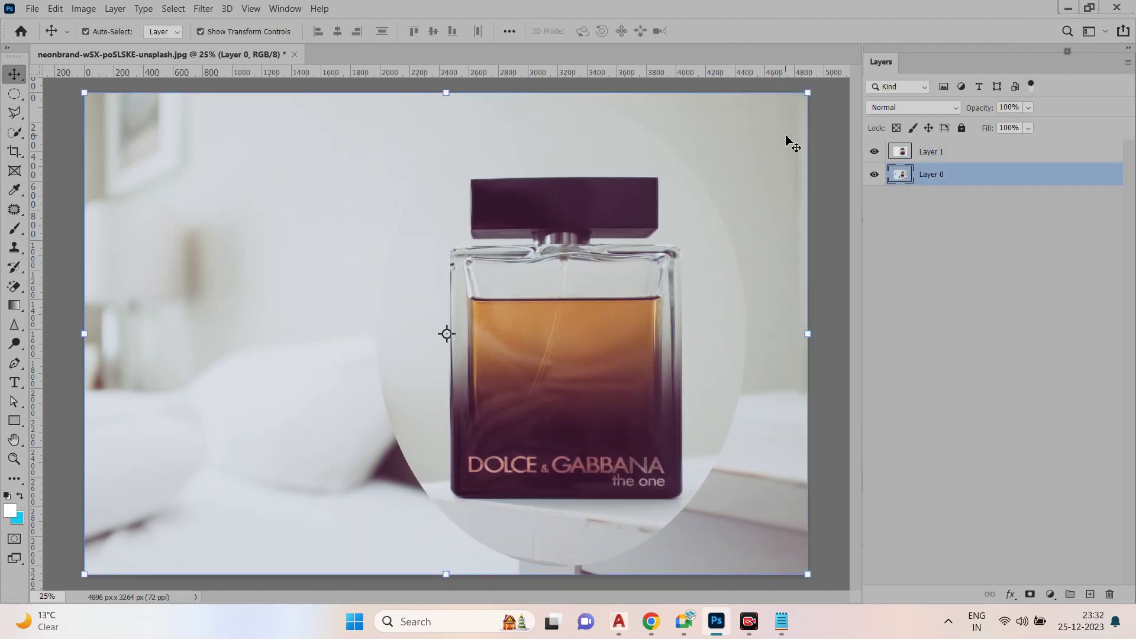
# Close the perfume bottle image and bring up the dialog for opening another file
pyautogui.click(295, 56)
pyautogui.click(589, 254)
pyautogui.click(34, 10)
pyautogui.click(44, 34)
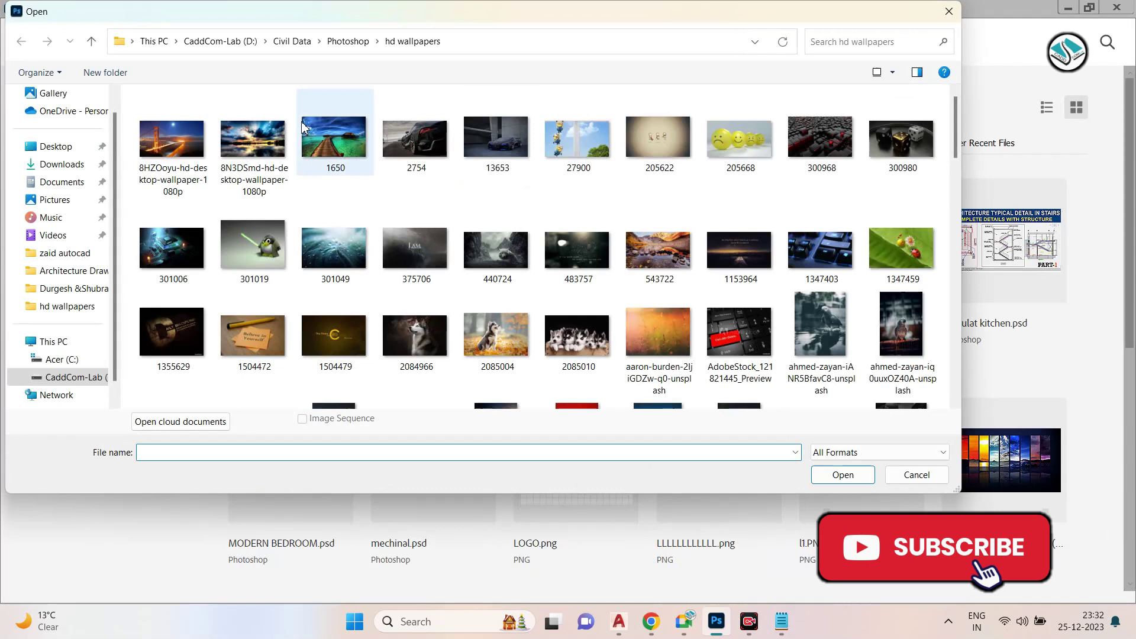
# Look through the 3D Image folder for a picture, then go back up to the Civil Data folder
pyautogui.click(93, 43)
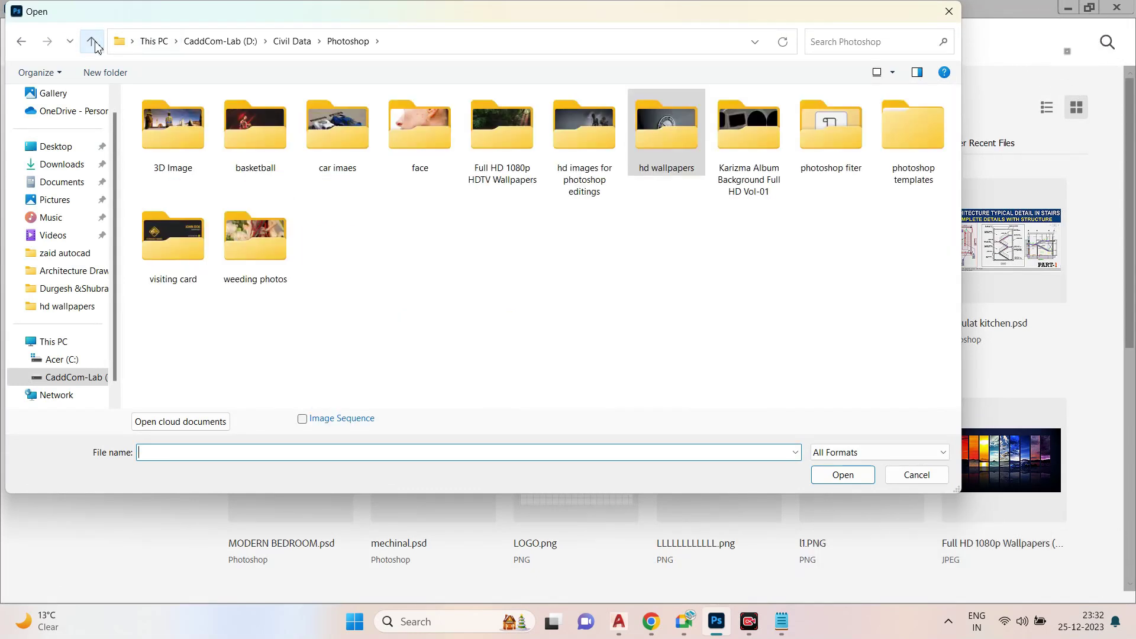
pyautogui.doubleClick(207, 128)
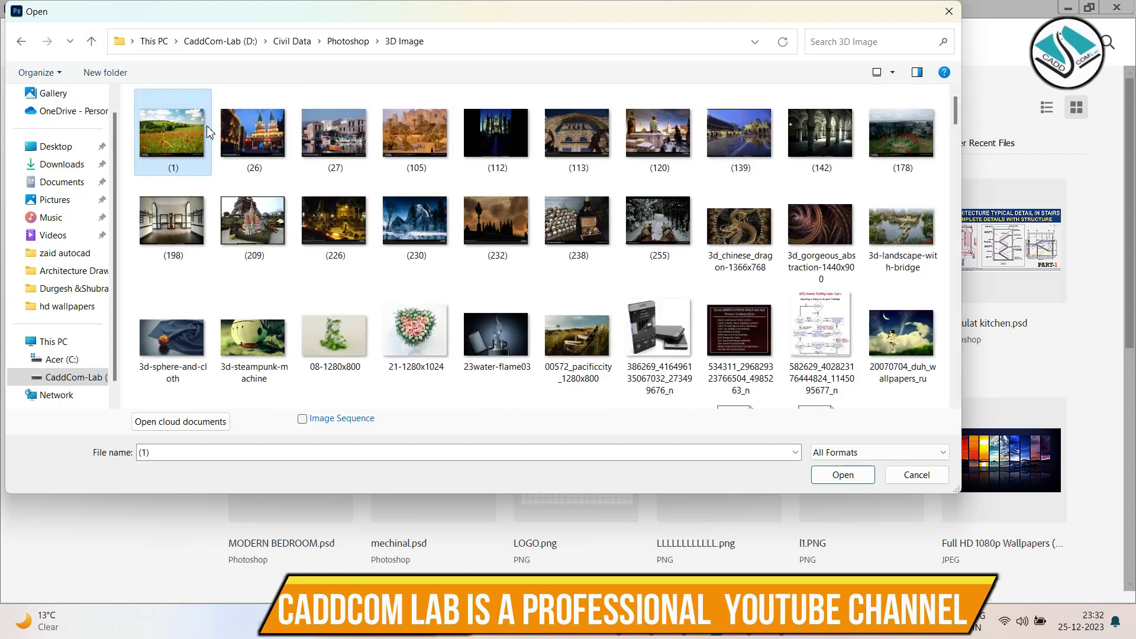
pyautogui.scroll(-10, 207, 132)
pyautogui.click(98, 44)
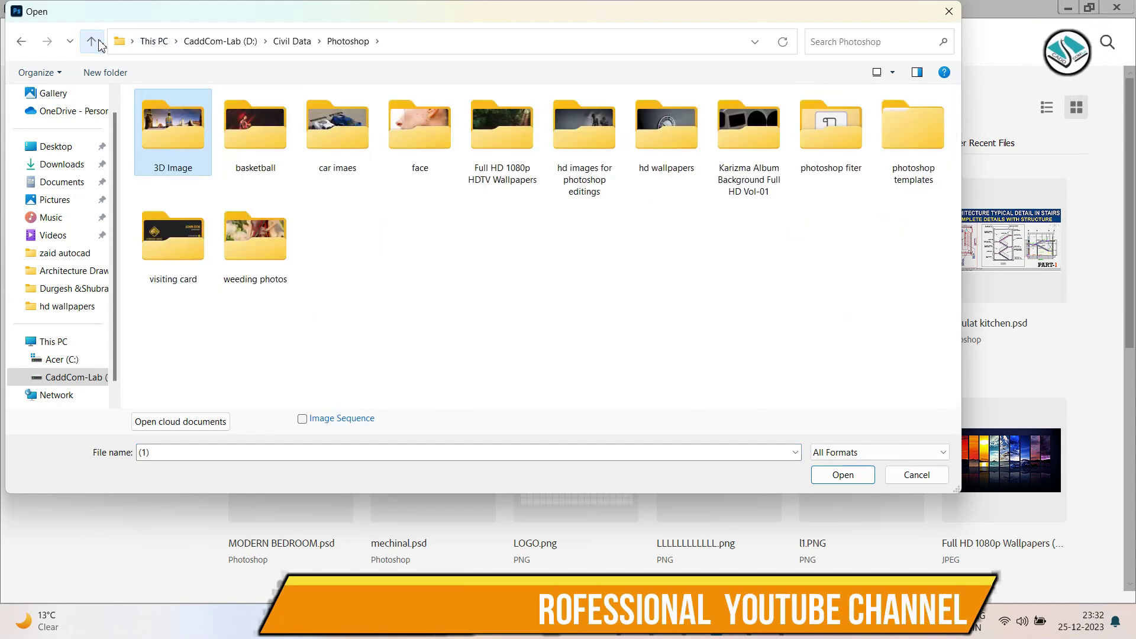
pyautogui.click(98, 44)
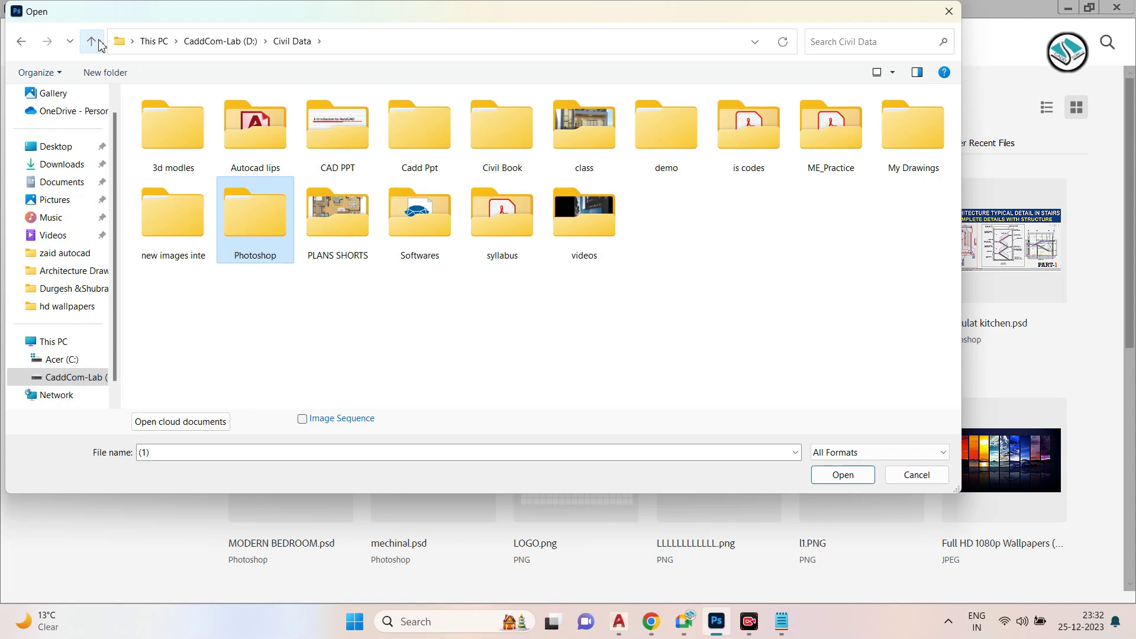
# Open the 2-Front-Elevation image from the demo > max > 3d max exterior folder and unlock its background layer
pyautogui.doubleClick(683, 145)
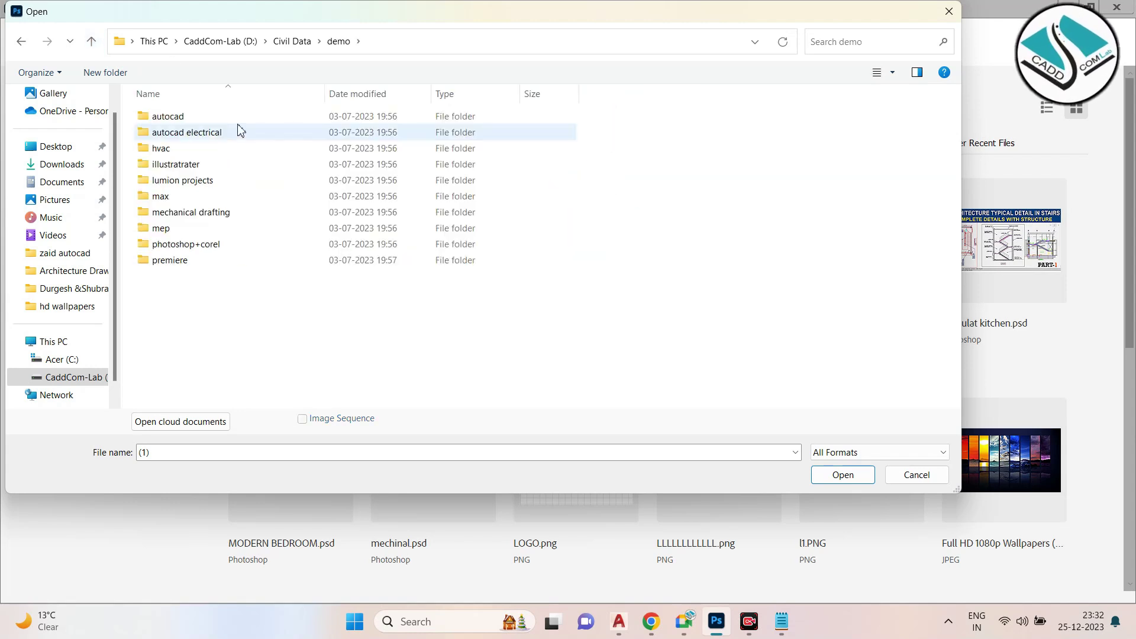
pyautogui.doubleClick(215, 197)
pyautogui.doubleClick(215, 125)
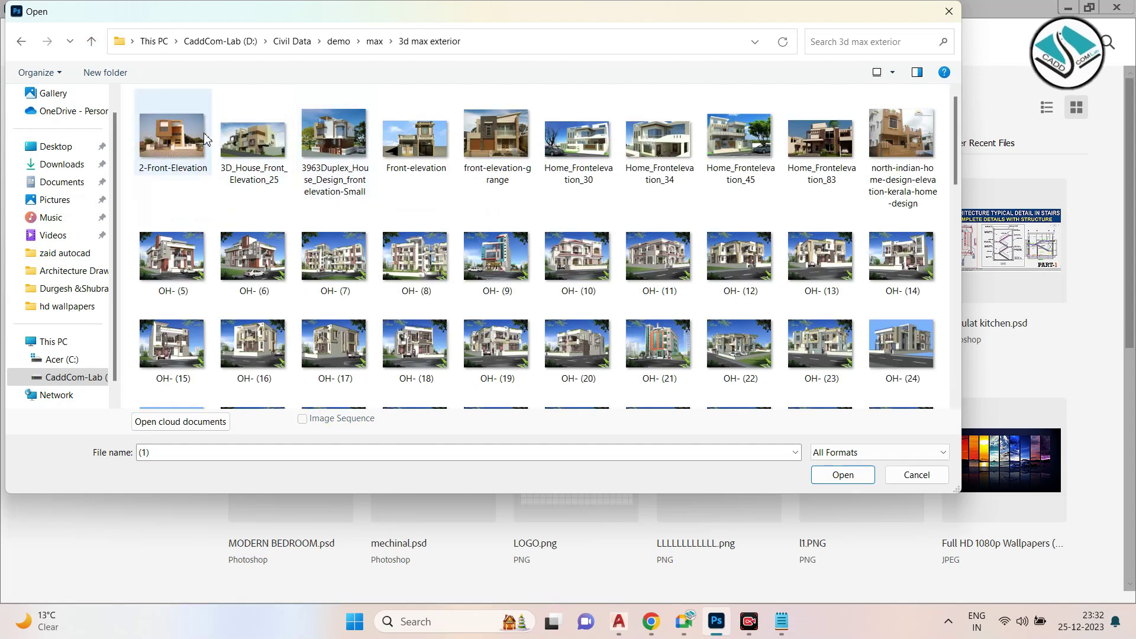
pyautogui.doubleClick(172, 136)
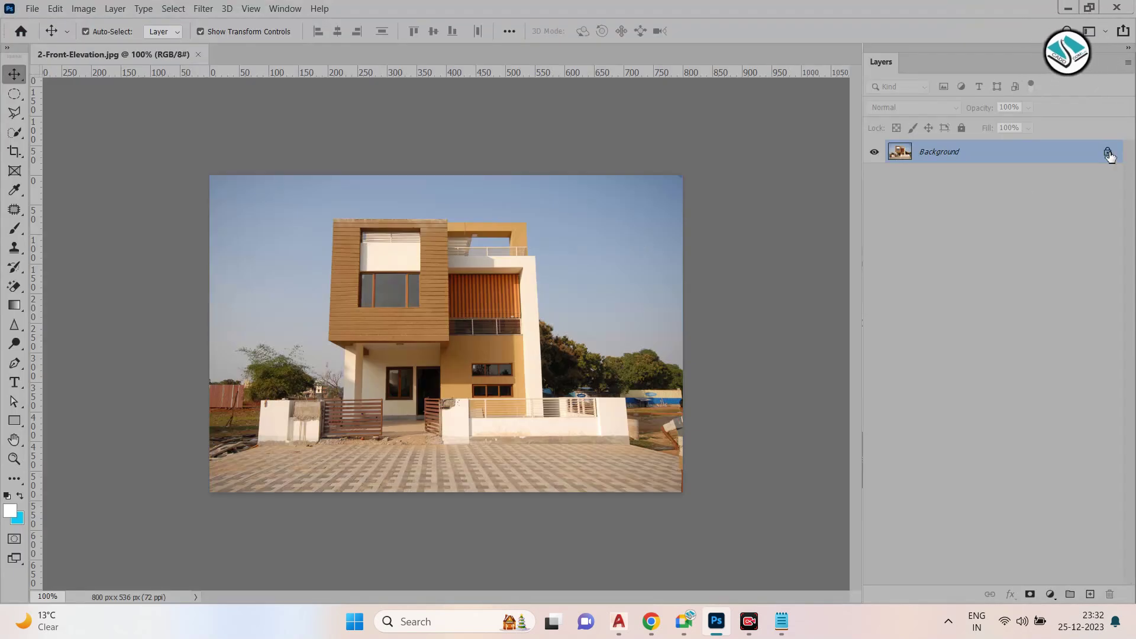
pyautogui.click(1109, 155)
# Copy a rectangular marquee selection around the upper of the two small three-pane windows to a new layer
pyautogui.scroll(4, 393, 276)
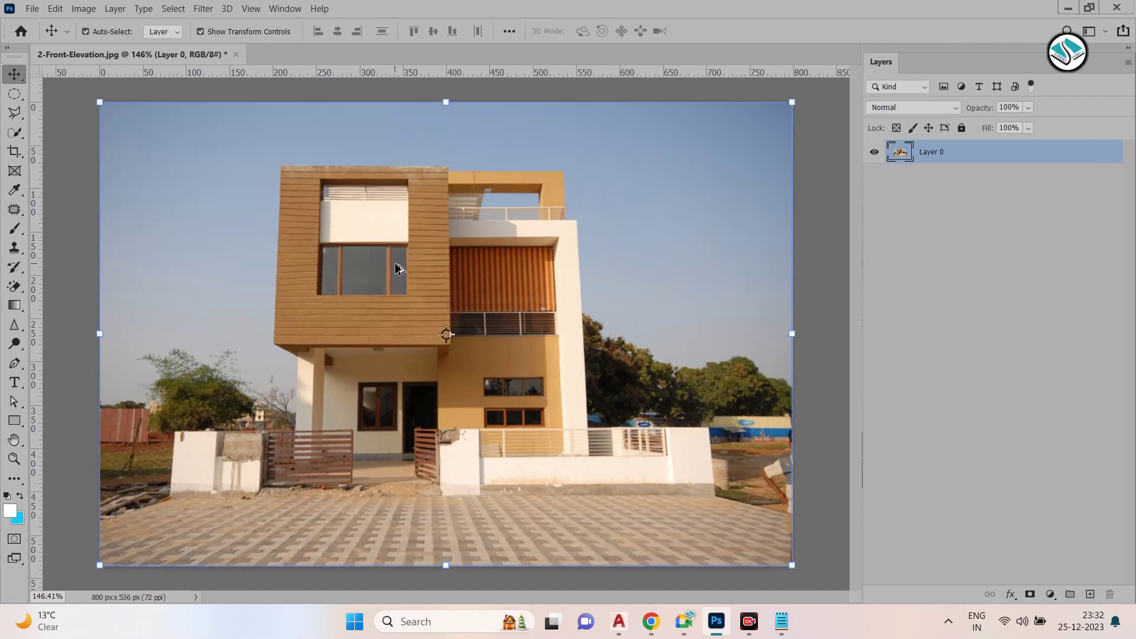
pyautogui.scroll(10, 508, 375)
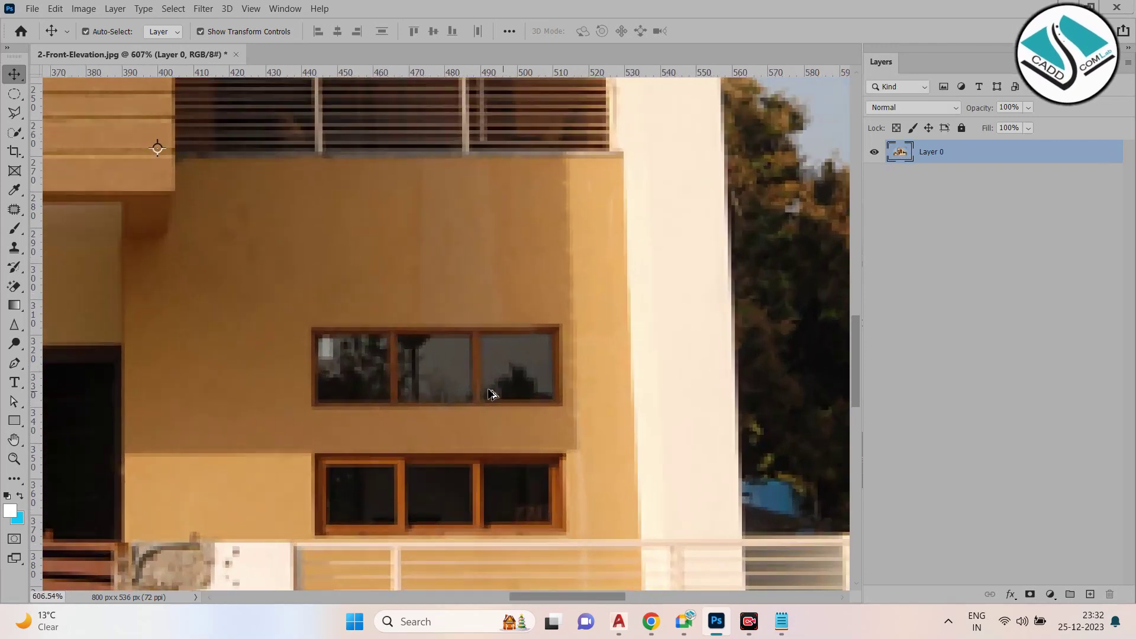
pyautogui.scroll(3, 363, 373)
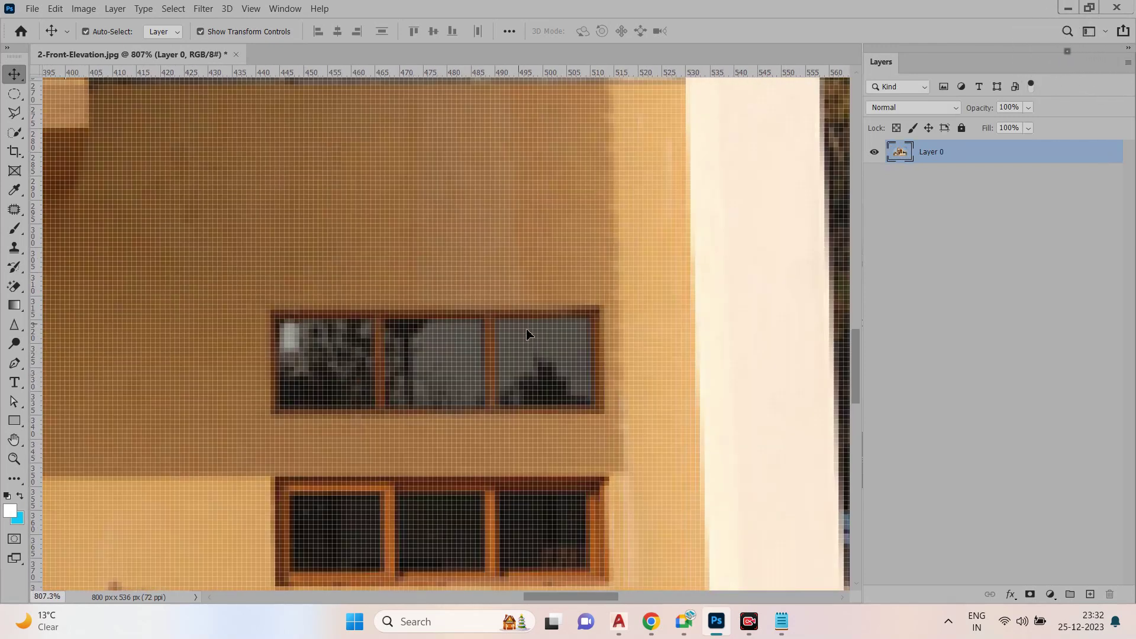
pyautogui.scroll(-1, 489, 371)
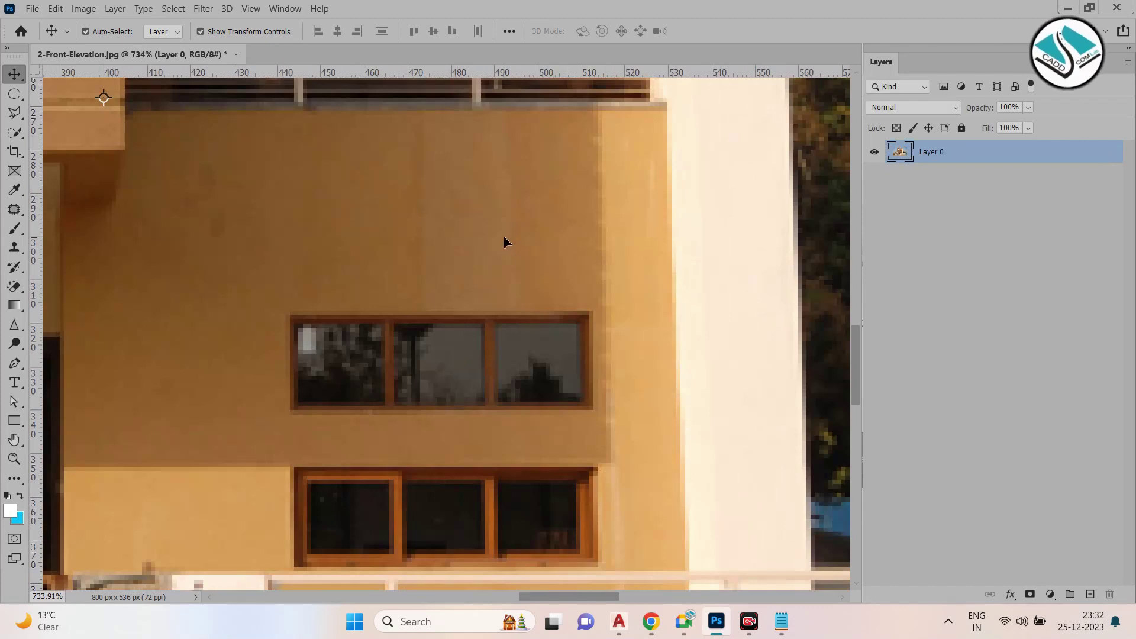
pyautogui.click(14, 94)
pyautogui.click(82, 90)
pyautogui.moveTo(290, 314); pyautogui.dragTo(595, 410)
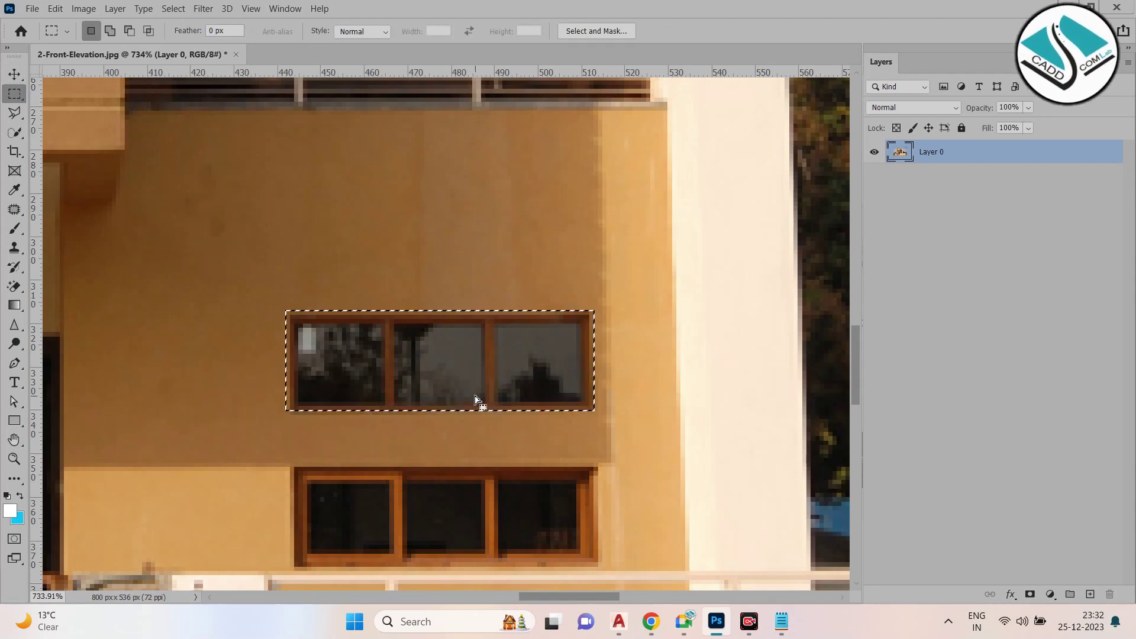
pyautogui.hotkey('ctrl', 'j')
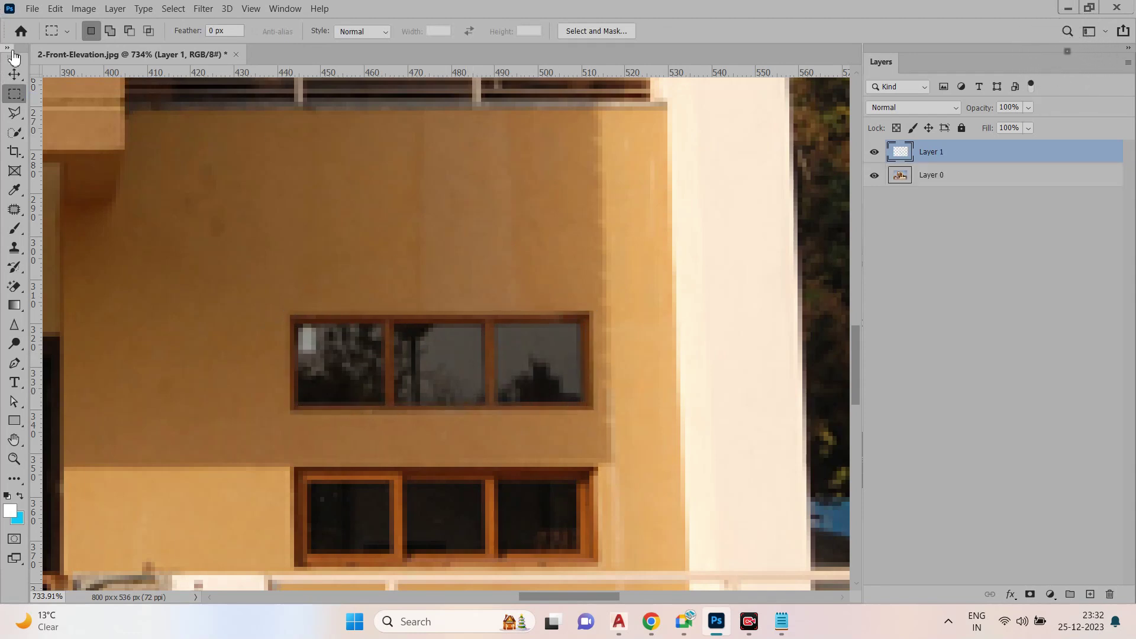
# Move the copied window straight up onto the plain wall above the original, then select the house photo layer
pyautogui.click(22, 76)
pyautogui.moveTo(500, 334); pyautogui.dragTo(500, 187)
pyautogui.click(713, 245)
pyautogui.scroll(-8, 654, 264)
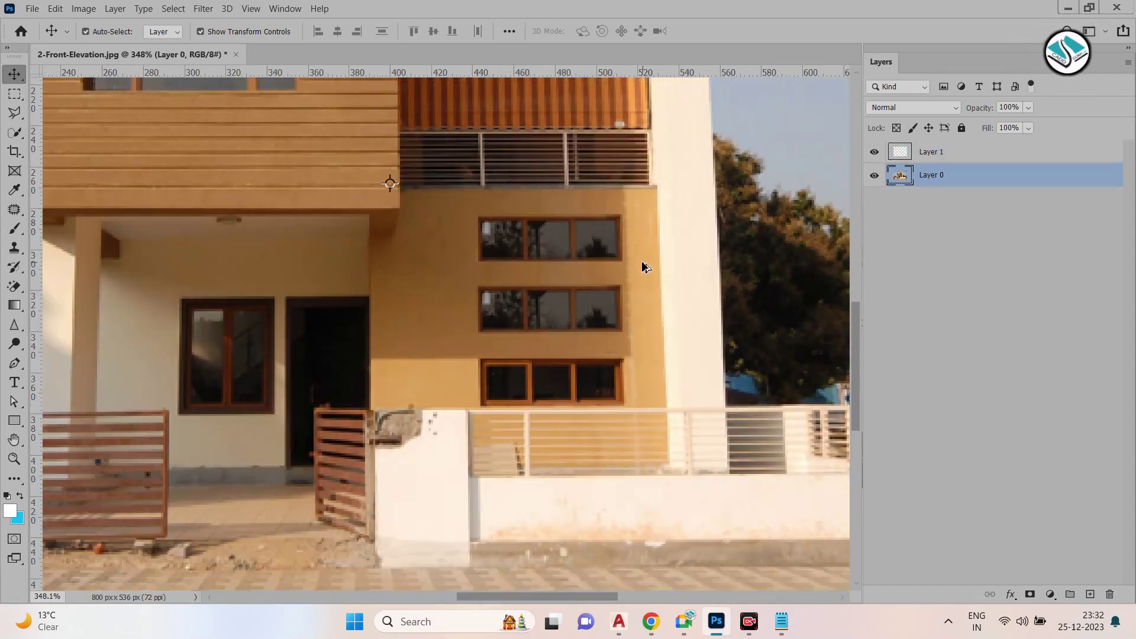
# Dismiss the antivirus pop-up and copy a rectangular marquee selection of the white panel above the large window to a new layer
pyautogui.scroll(2, 337, 113)
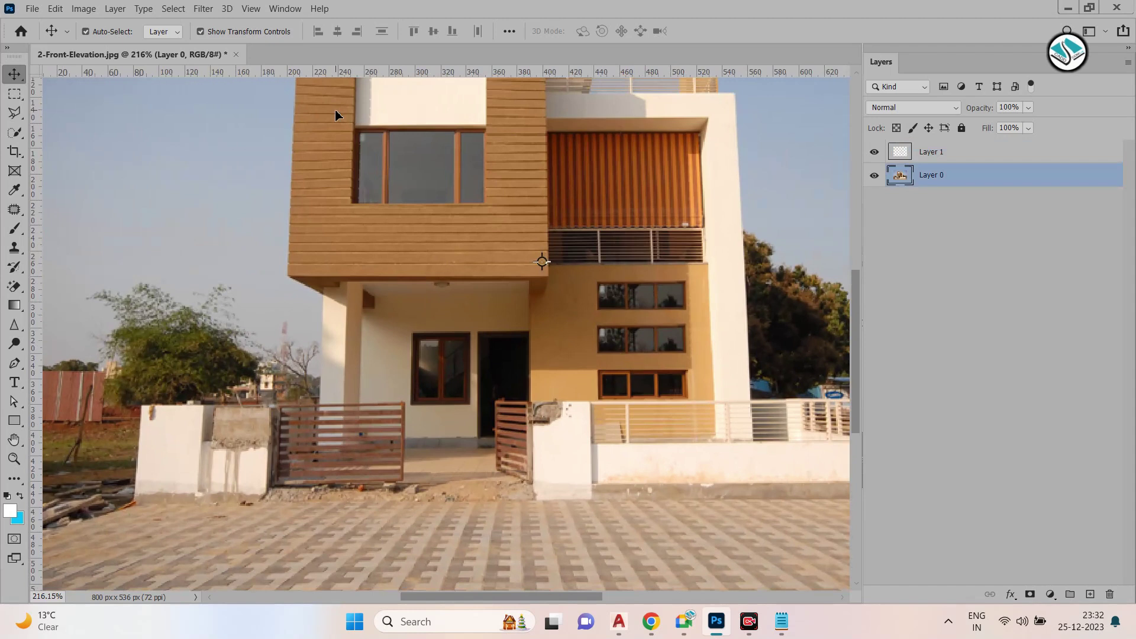
pyautogui.scroll(2, 335, 114)
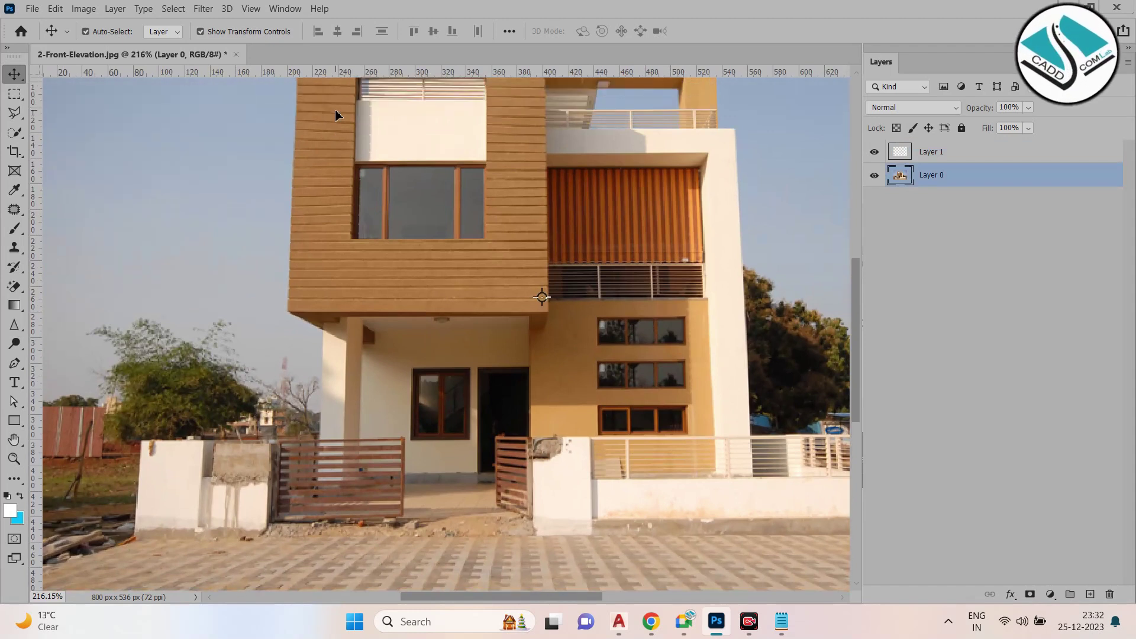
pyautogui.scroll(2, 334, 114)
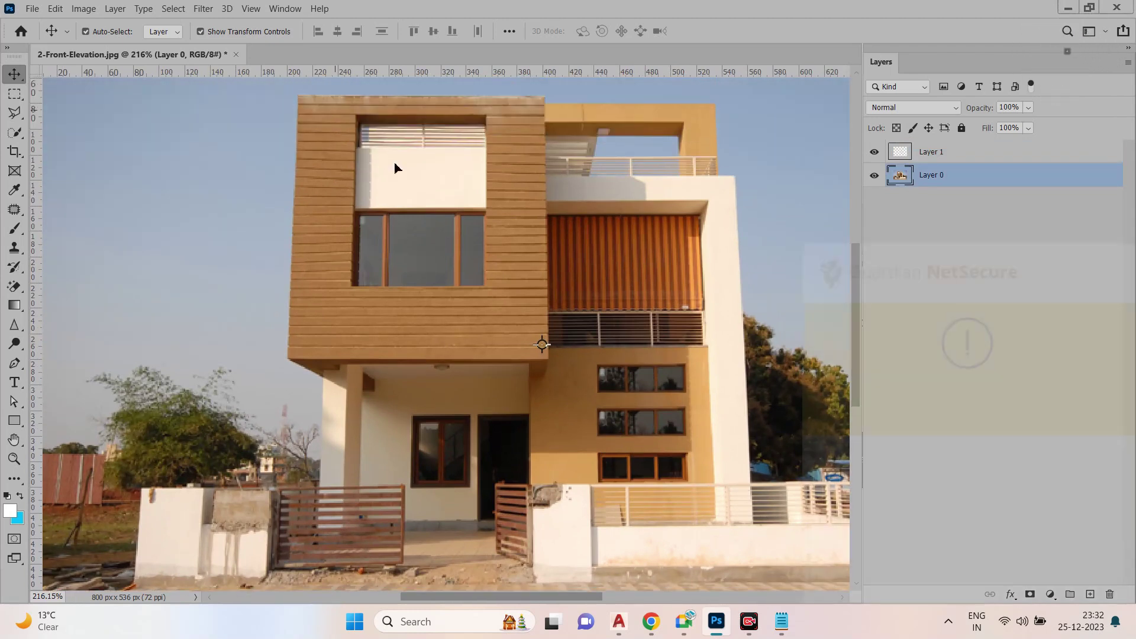
pyautogui.scroll(3, 455, 208)
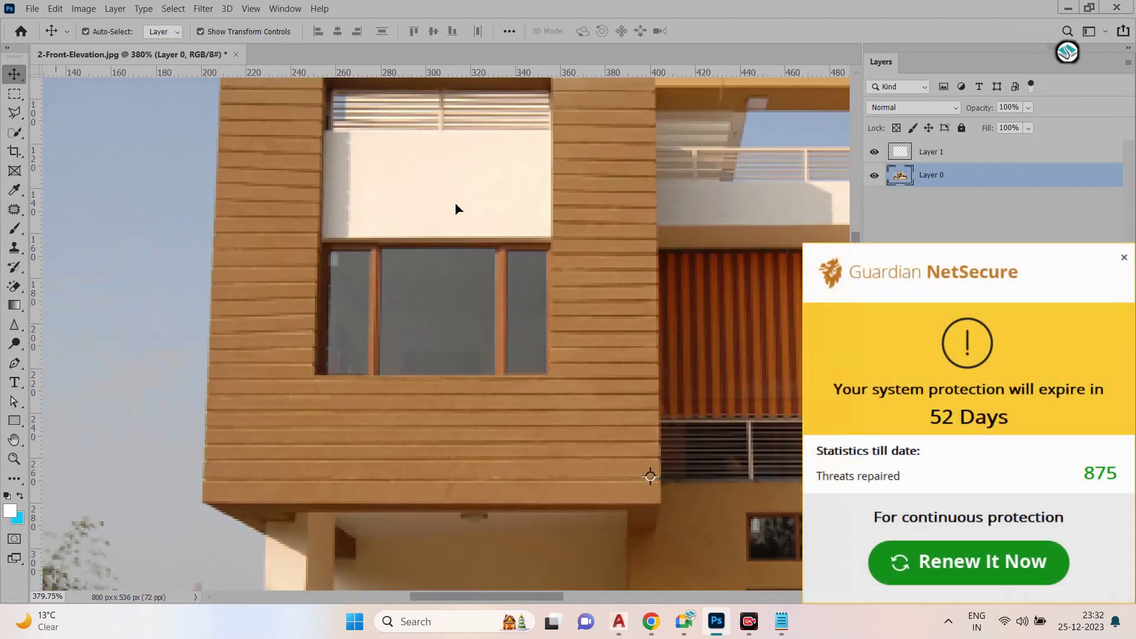
pyautogui.click(1125, 264)
pyautogui.scroll(1, 408, 213)
pyautogui.scroll(1, 438, 293)
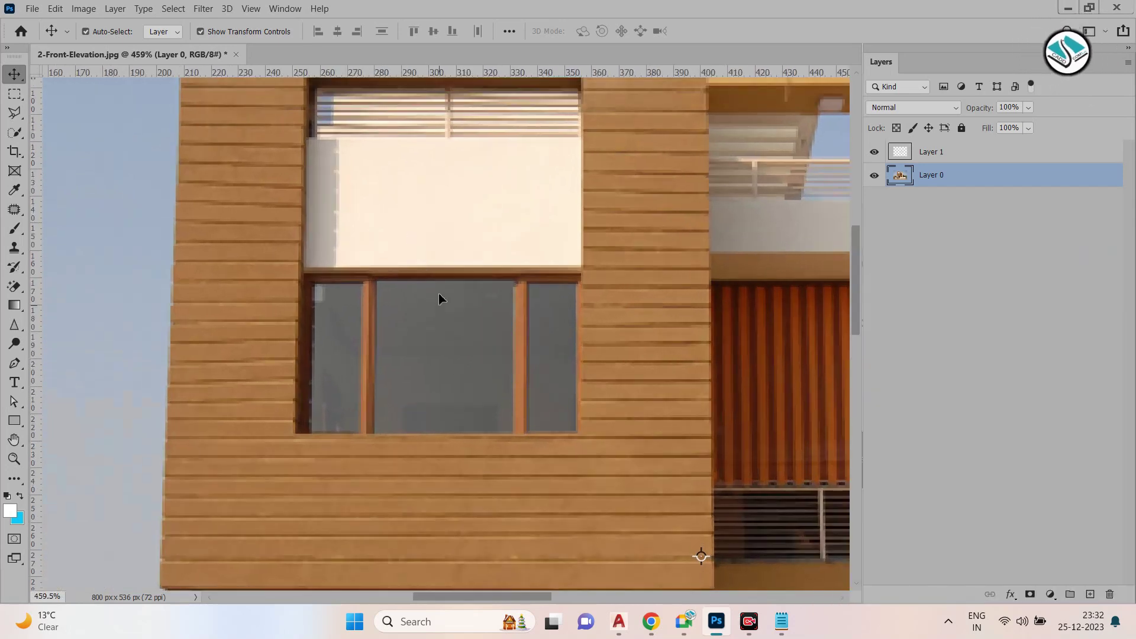
pyautogui.scroll(1, 460, 215)
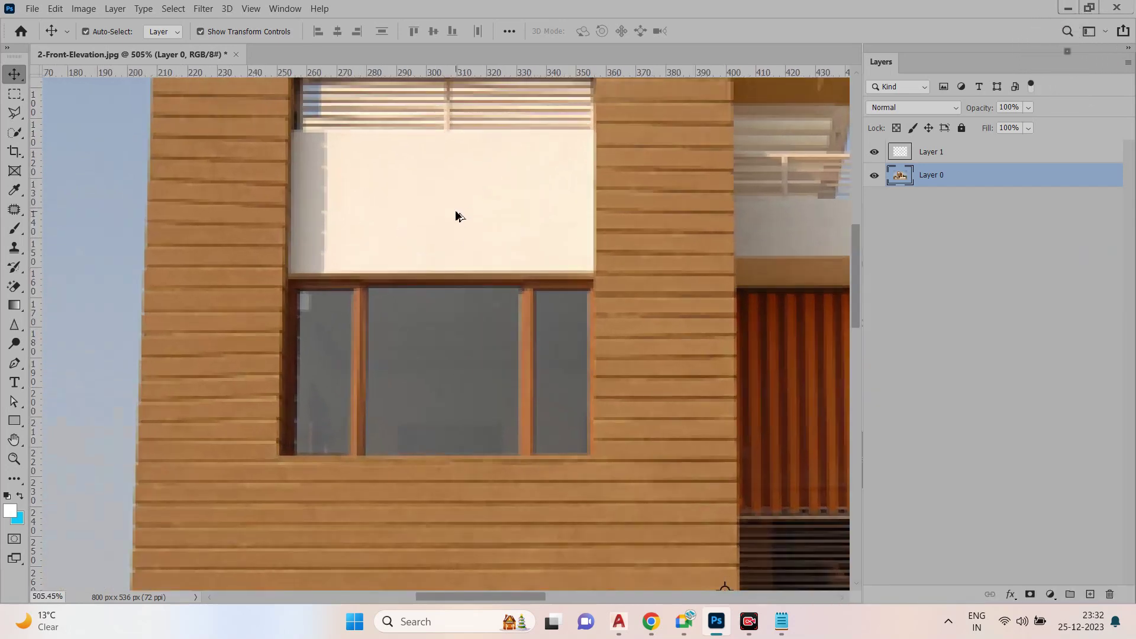
pyautogui.rightClick(15, 94)
pyautogui.click(65, 97)
pyautogui.moveTo(290, 131); pyautogui.dragTo(593, 269)
pyautogui.hotkey('ctrl', 'j')
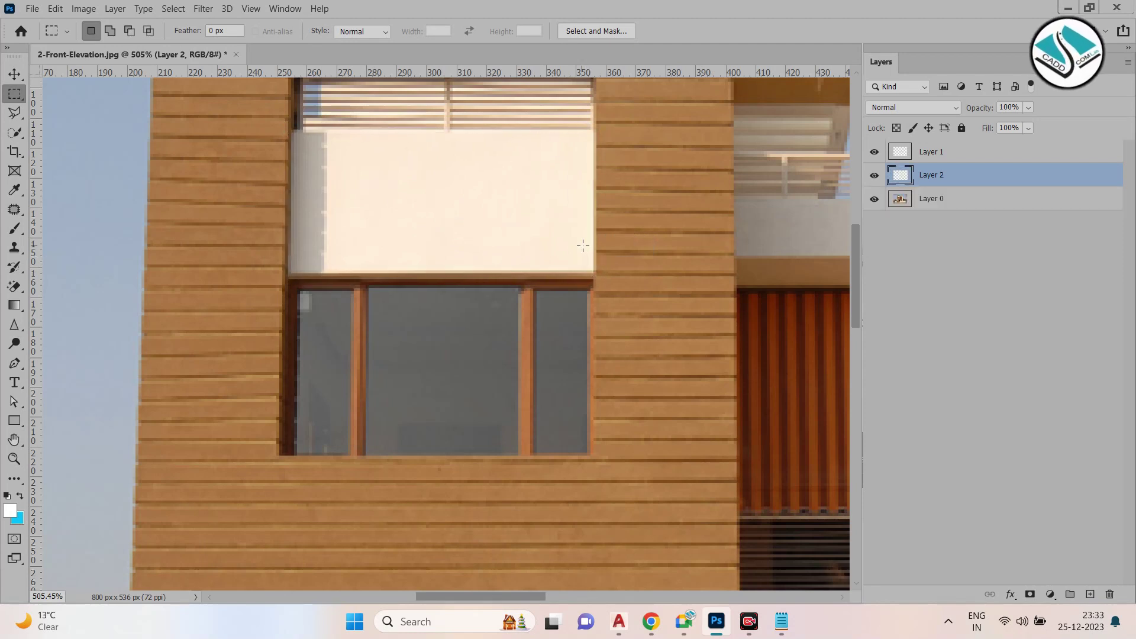
# Stretch the white panel copy downward with Free Transform to about 231.91% height so it covers the large window
pyautogui.click(11, 74)
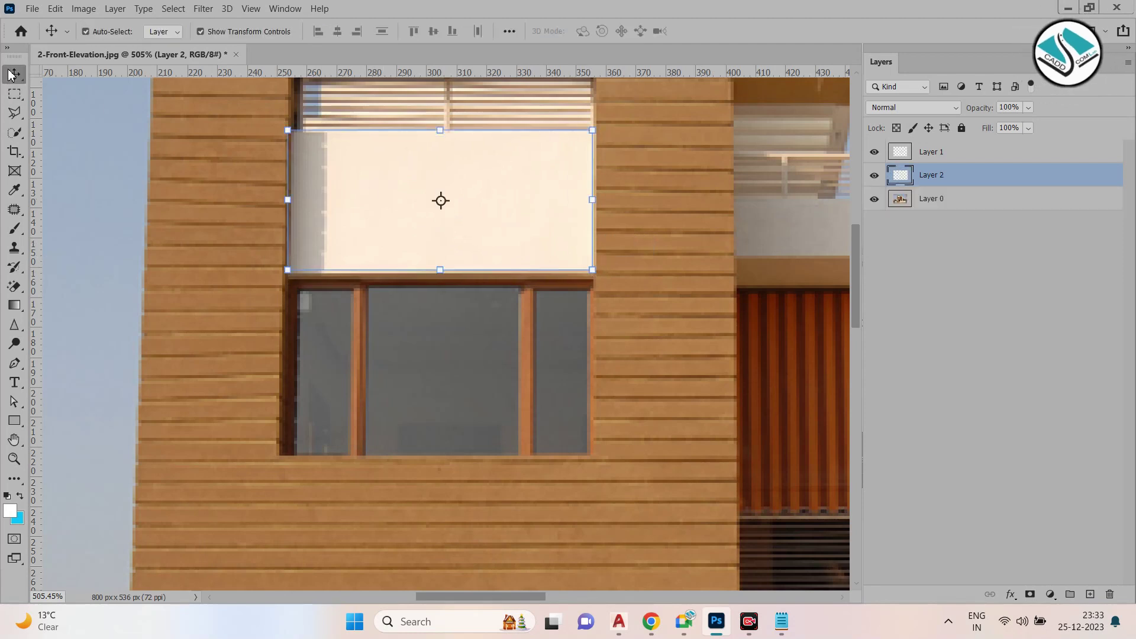
pyautogui.press('ctrl')
pyautogui.hotkey('ctrl', 't')
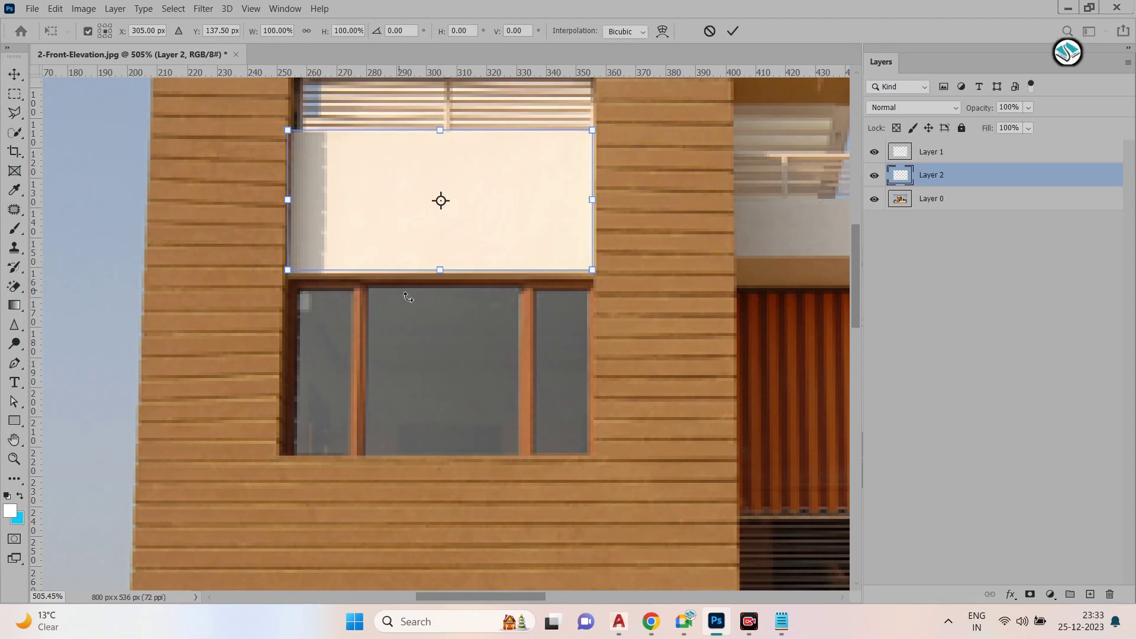
pyautogui.moveTo(436, 273); pyautogui.dragTo(448, 463)
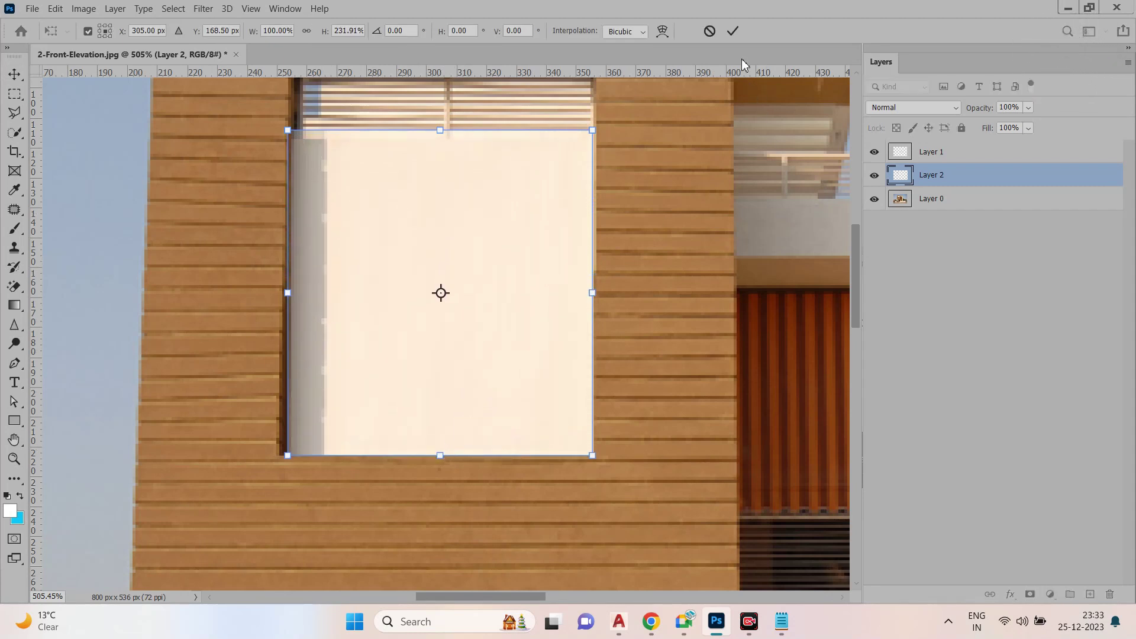
pyautogui.press('Return')
pyautogui.scroll(-3, 305, 245)
pyautogui.click(195, 249)
pyautogui.scroll(-4, 234, 250)
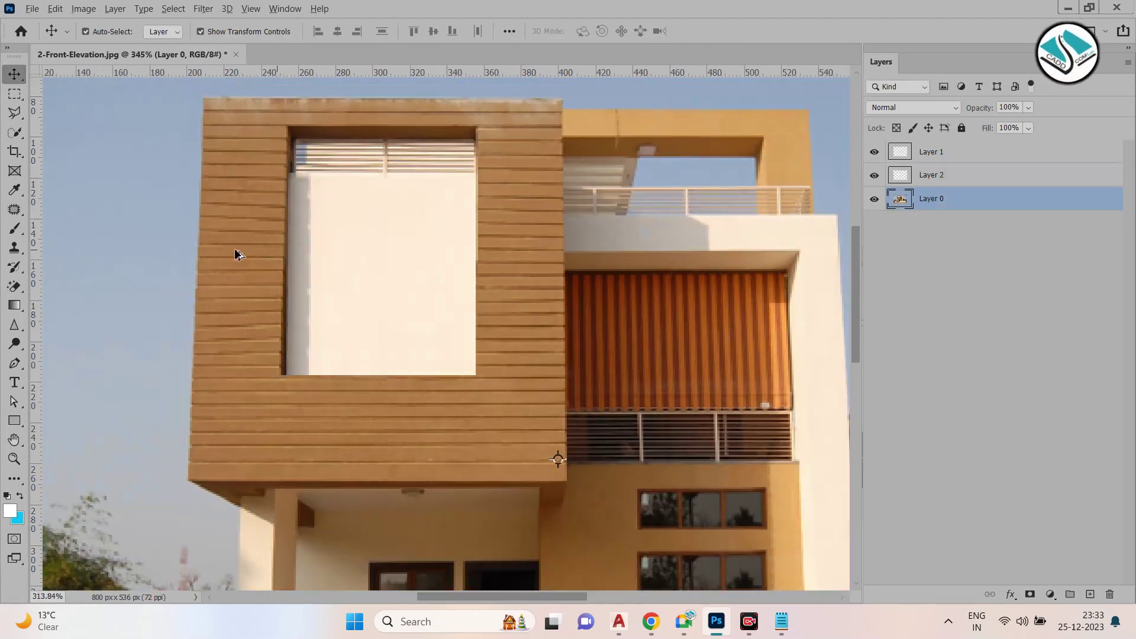
pyautogui.scroll(-2, 232, 250)
pyautogui.scroll(2, 213, 333)
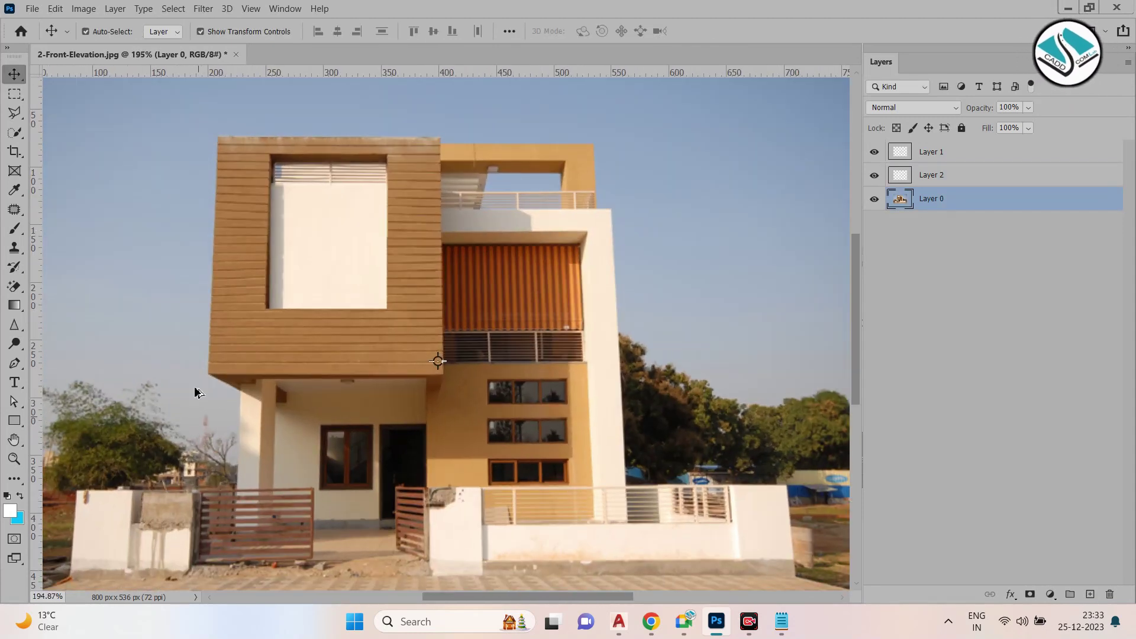
pyautogui.scroll(1, 213, 333)
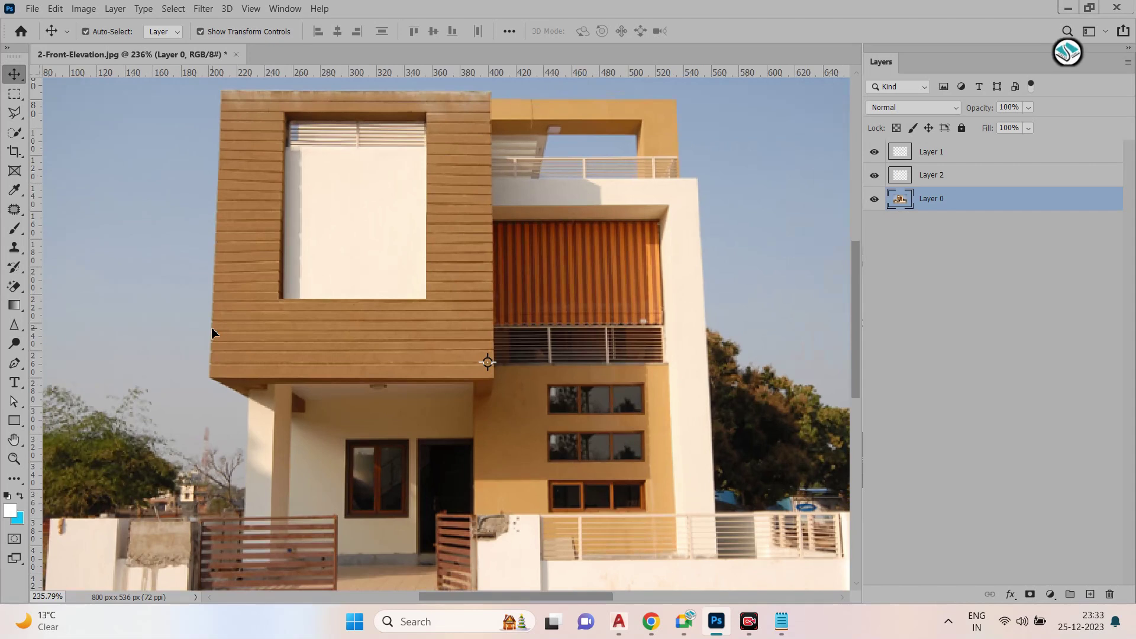
pyautogui.scroll(-1, 401, 267)
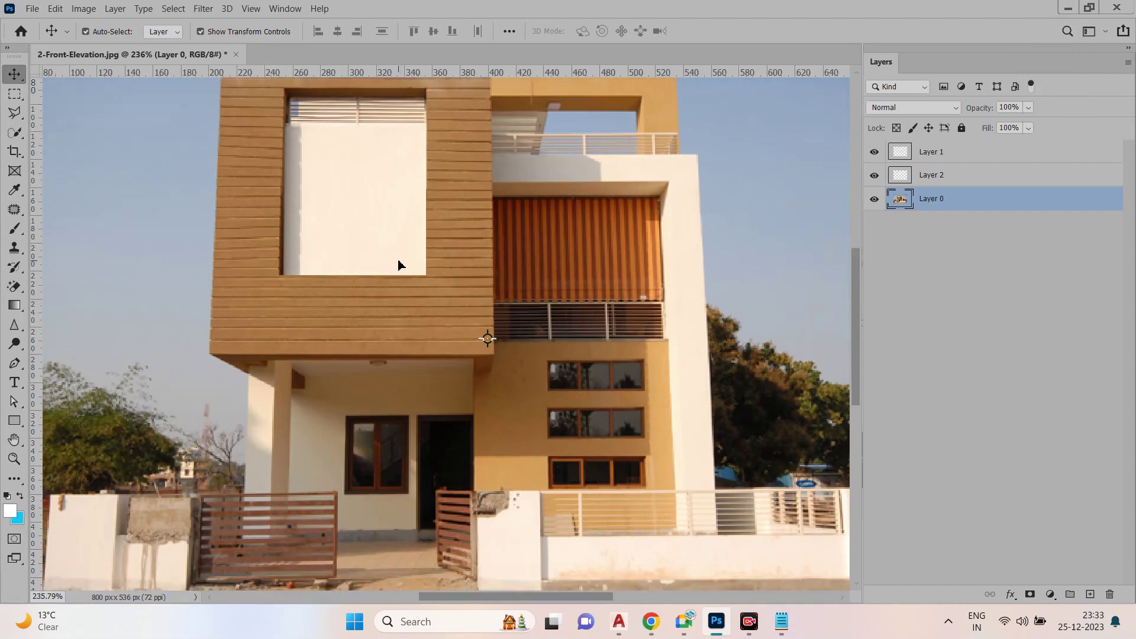
# Copy a rectangular marquee selection of the clean white area on the damaged gate pillar to a new layer
pyautogui.scroll(-4, 398, 264)
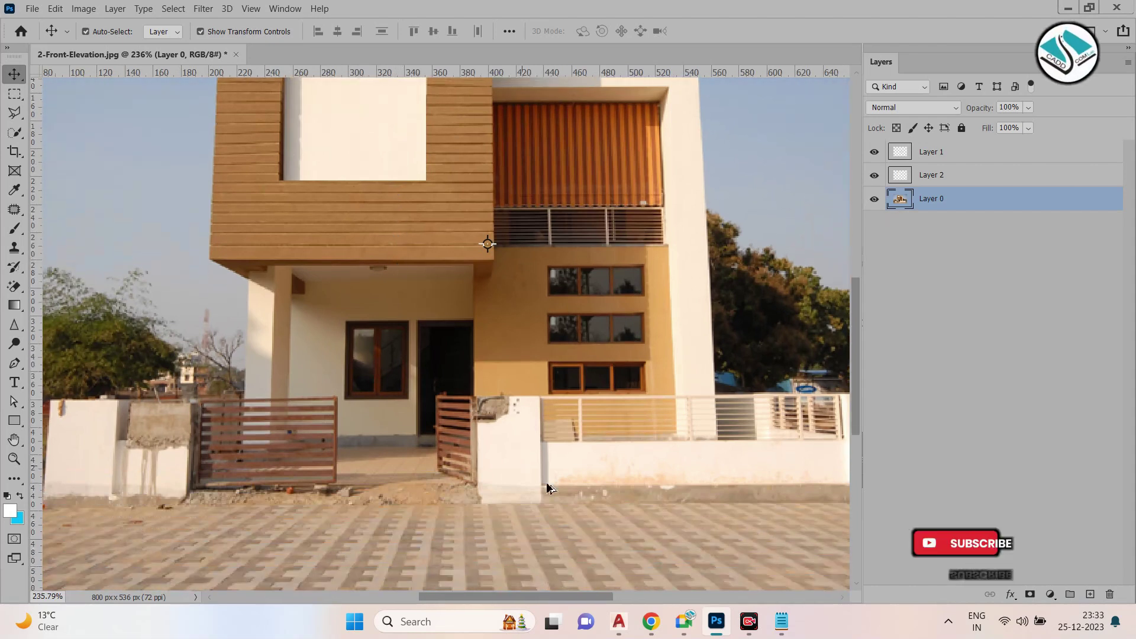
pyautogui.scroll(3, 548, 488)
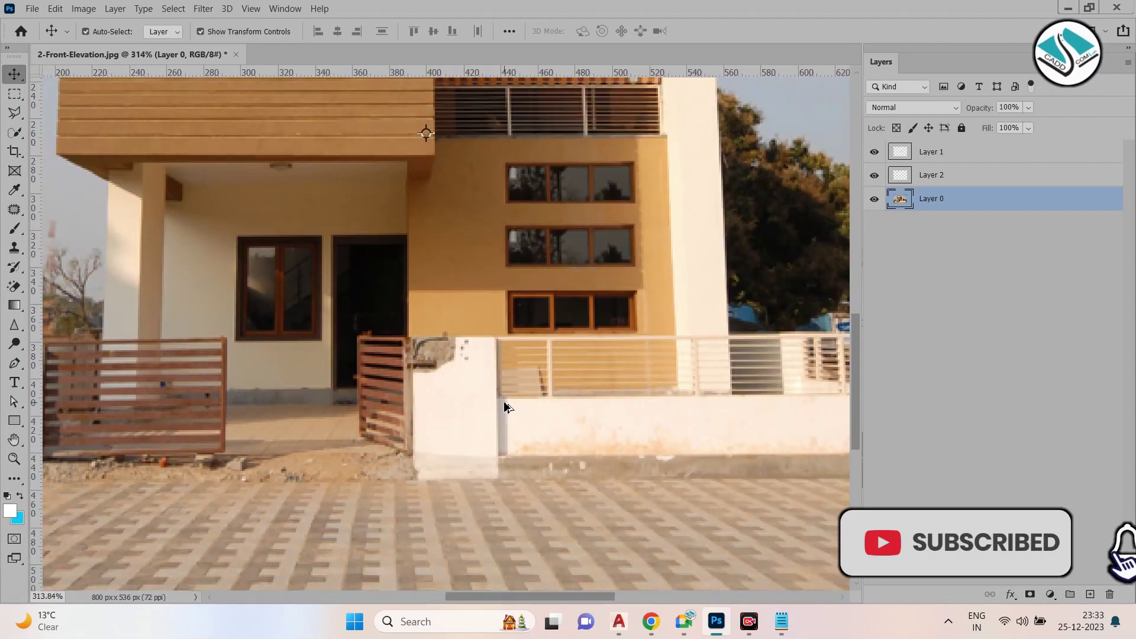
pyautogui.scroll(5, 485, 407)
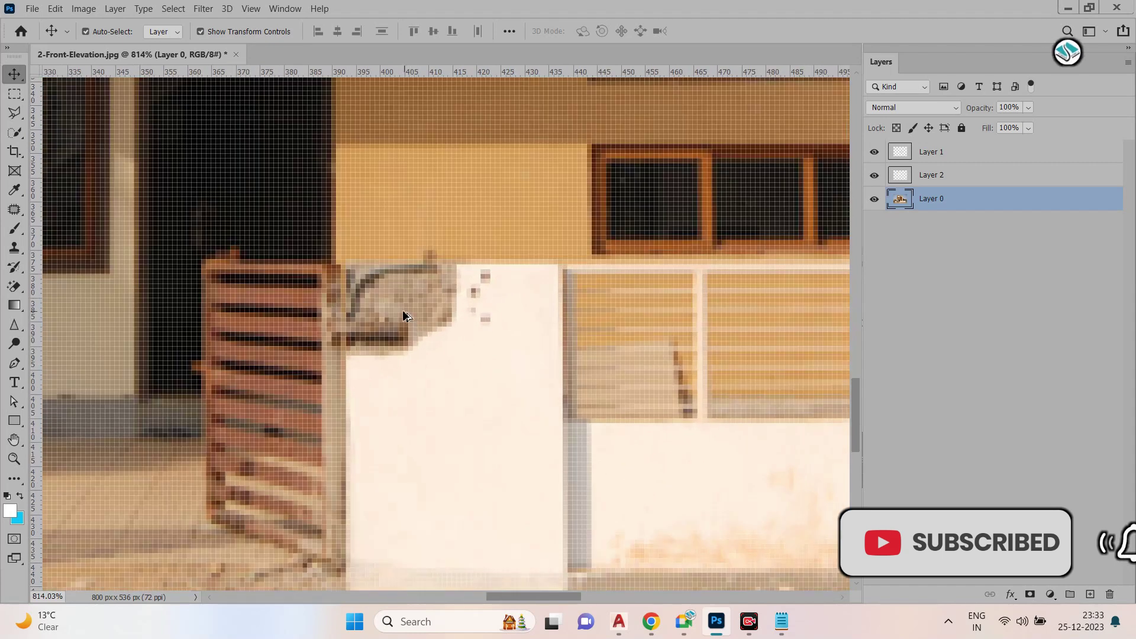
pyautogui.scroll(-2, 403, 310)
pyautogui.scroll(2, 432, 407)
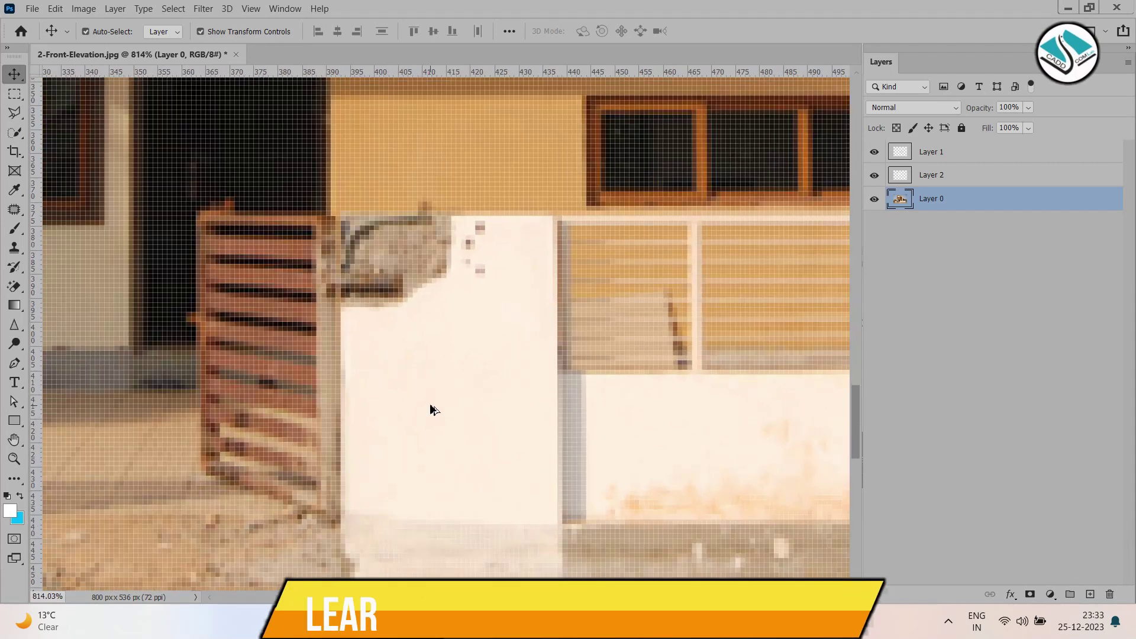
pyautogui.click(15, 95)
pyautogui.click(71, 89)
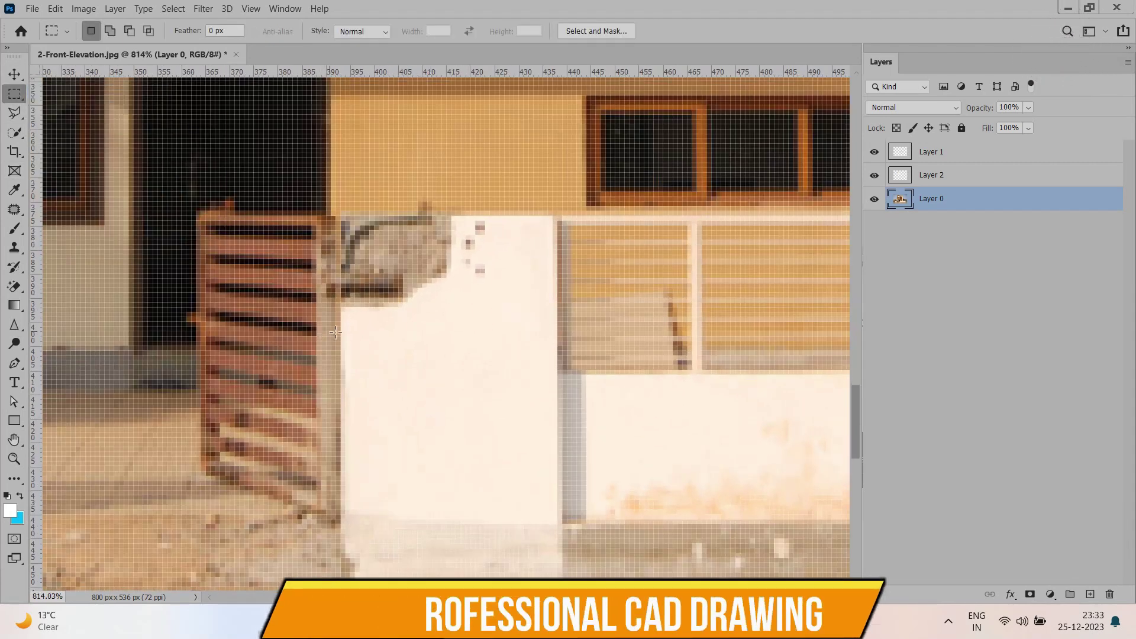
pyautogui.moveTo(341, 326); pyautogui.dragTo(557, 485)
pyautogui.hotkey('ctrl', 'j')
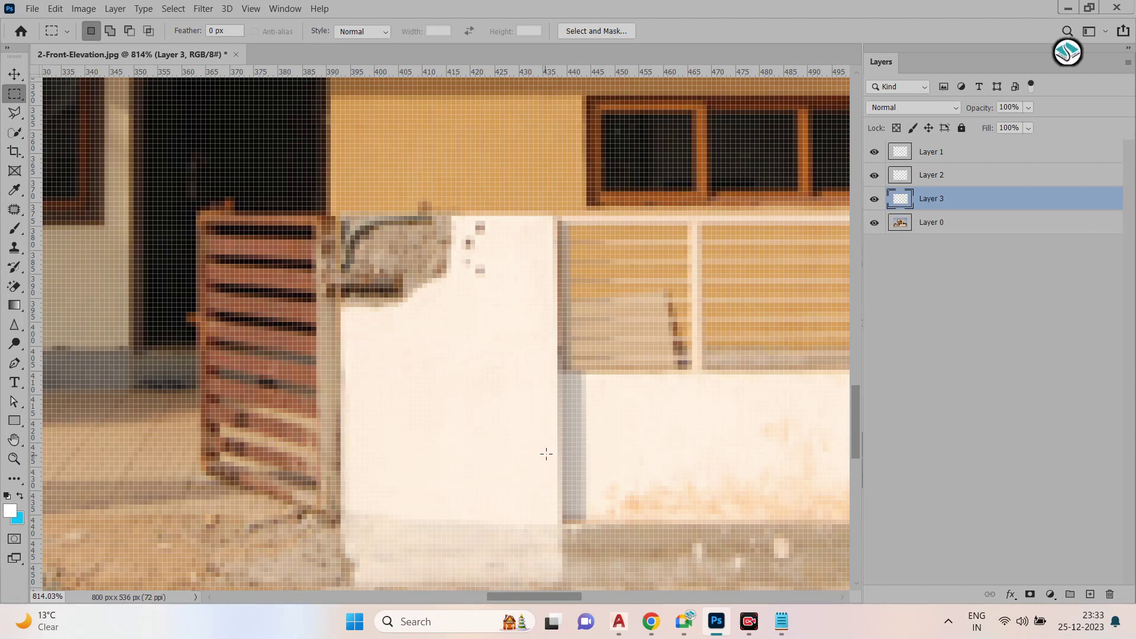
# Stretch the pillar copy upward with Free Transform to about 169.70% height, covering the broken corner of the pillar
pyautogui.click(14, 75)
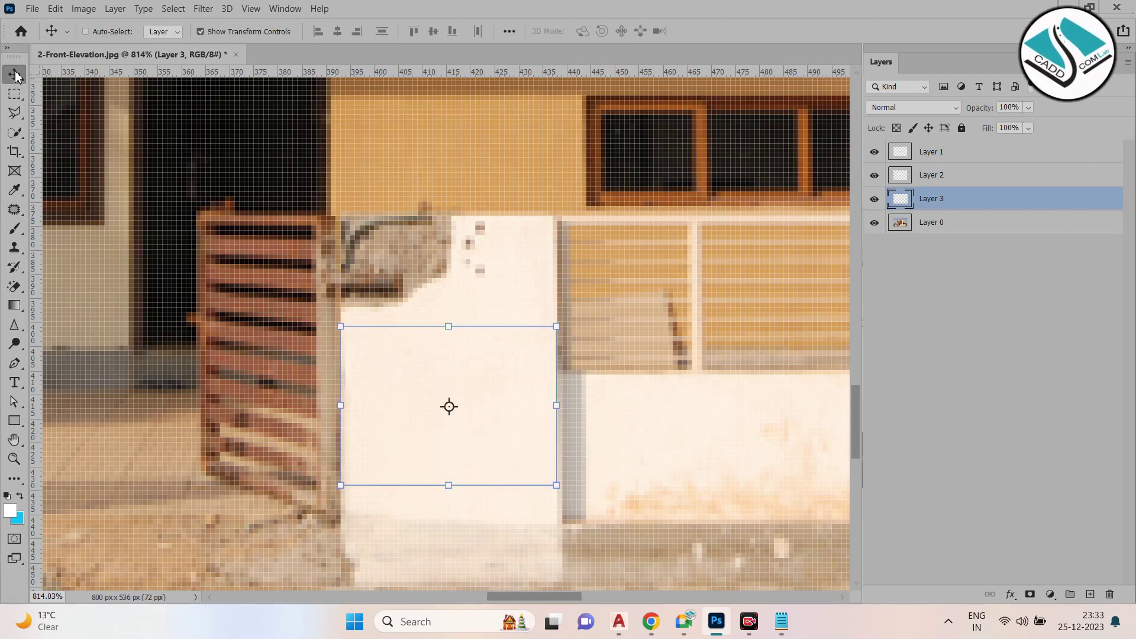
pyautogui.hotkey('ctrl', 't')
pyautogui.moveTo(449, 326); pyautogui.dragTo(433, 213)
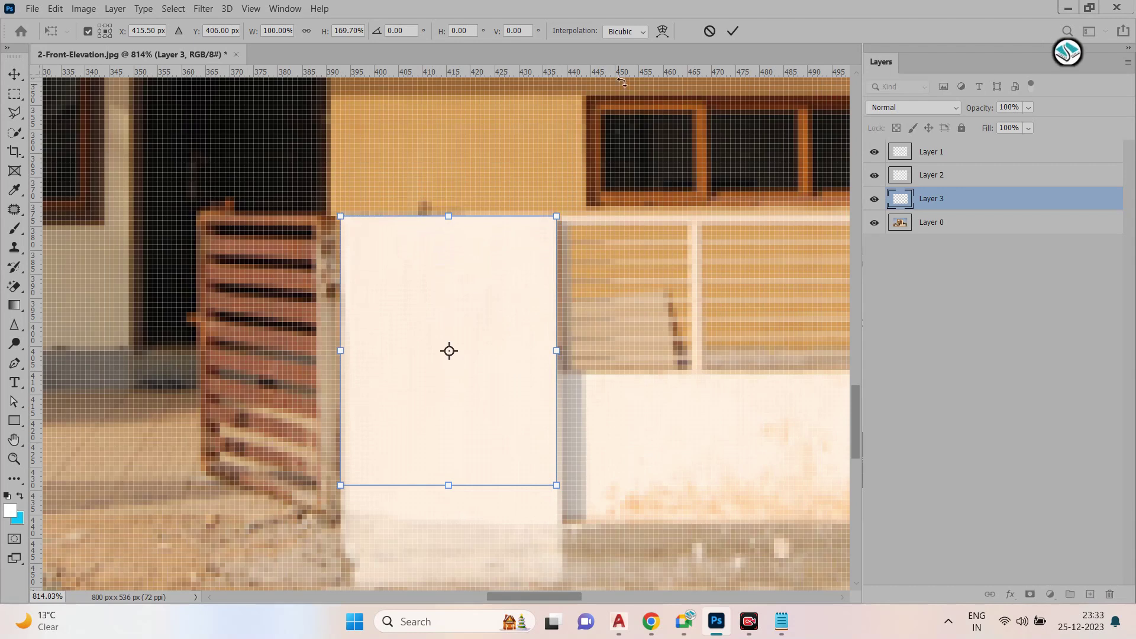
pyautogui.click(733, 31)
# Extend the pillar copy down to the pillar's base at about 135.71% height, then select the house photo layer
pyautogui.scroll(-2, 386, 388)
pyautogui.moveTo(449, 427); pyautogui.dragTo(452, 521)
pyautogui.click(733, 31)
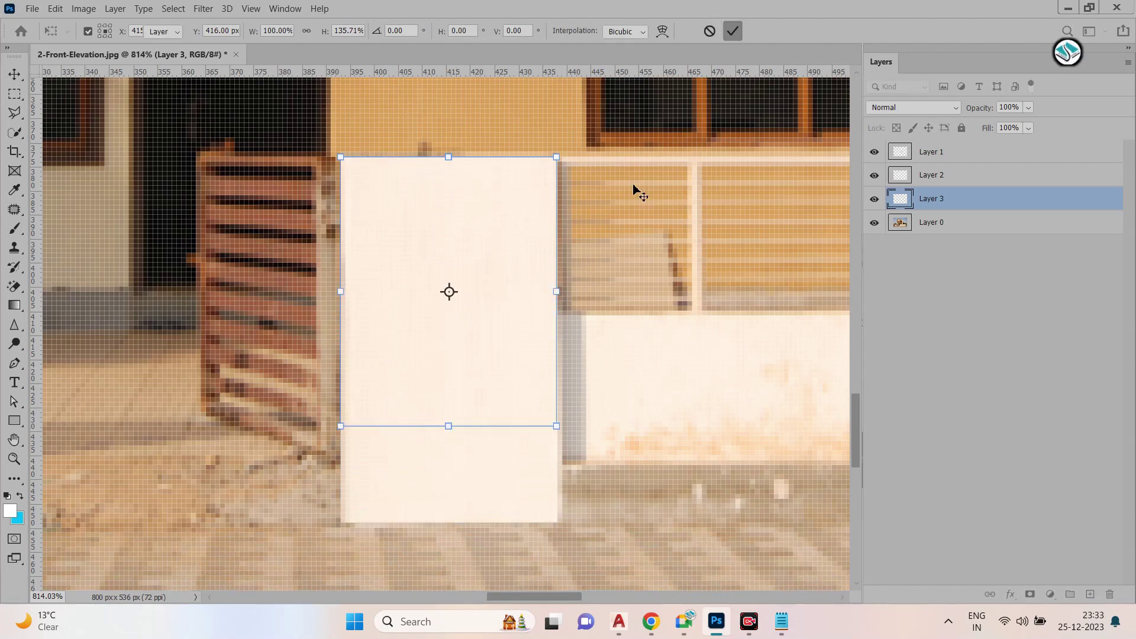
pyautogui.scroll(-8, 515, 329)
pyautogui.click(651, 237)
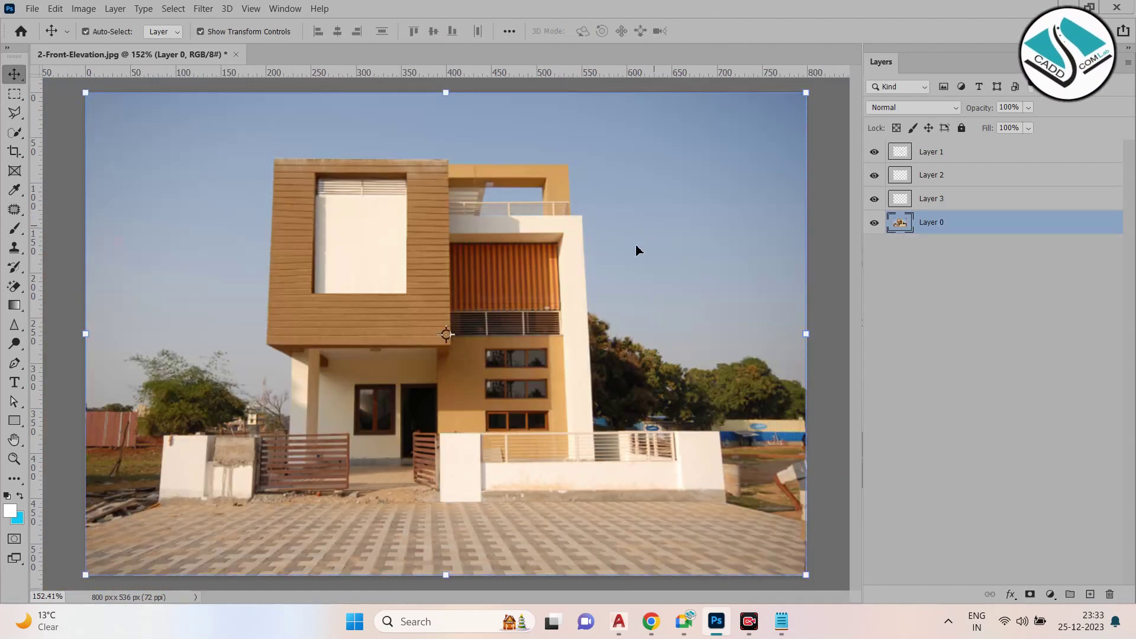
pyautogui.scroll(2, 384, 299)
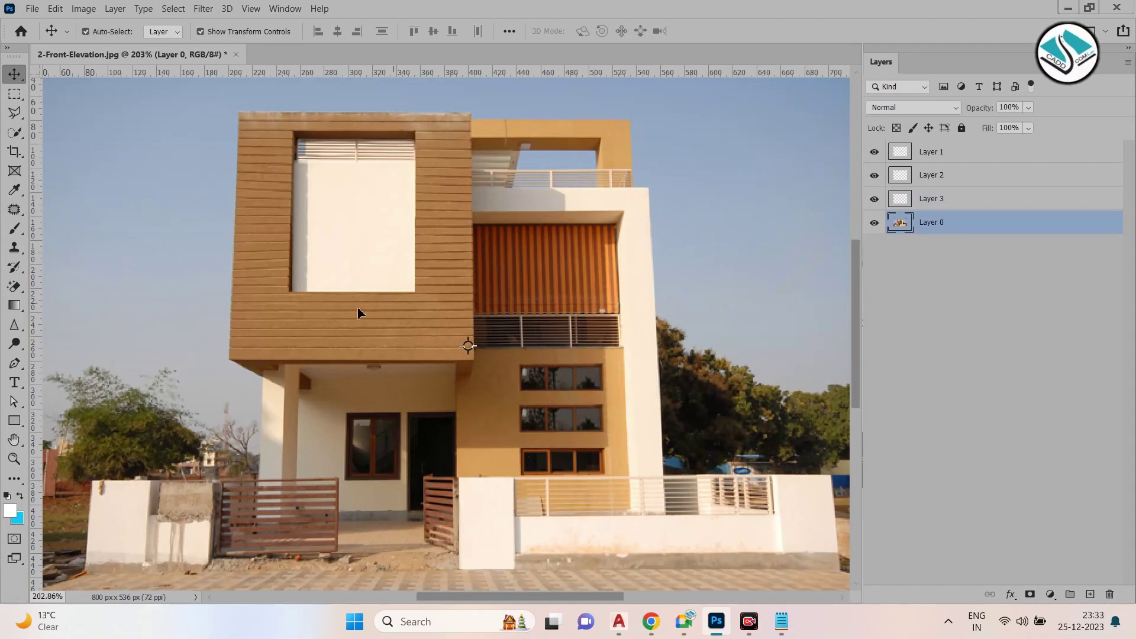
# Switch to Notepad, add the line "6-CTRL+J- COPY OF LAYER" to the shortcut list, and return to Photoshop
pyautogui.click(781, 620)
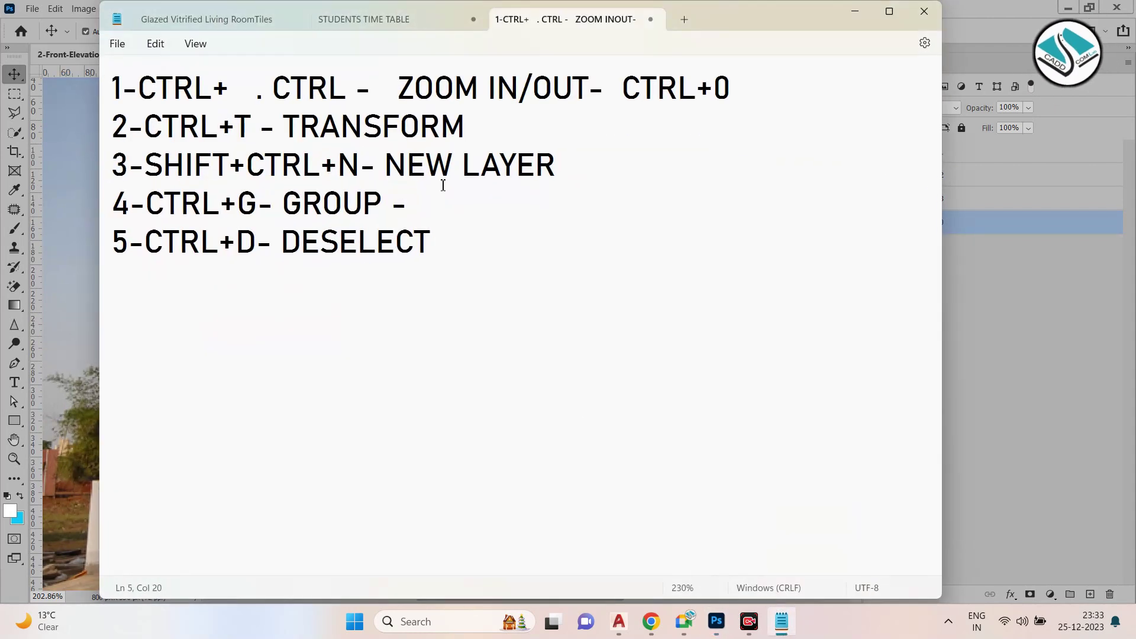
pyautogui.write('6-C')
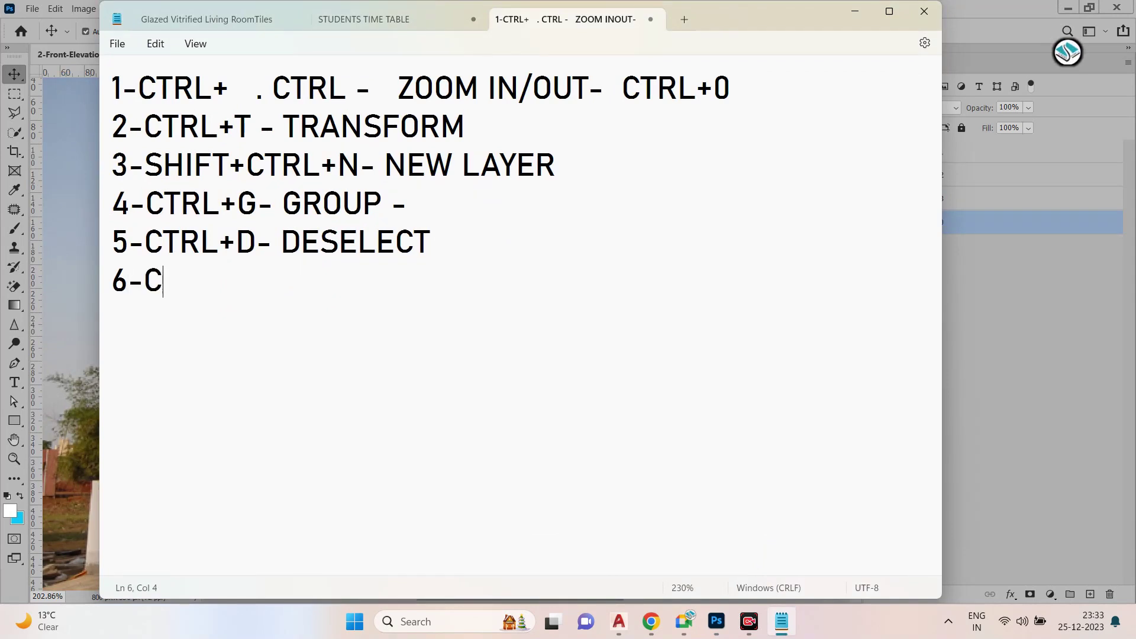
pyautogui.write('TRL+J')
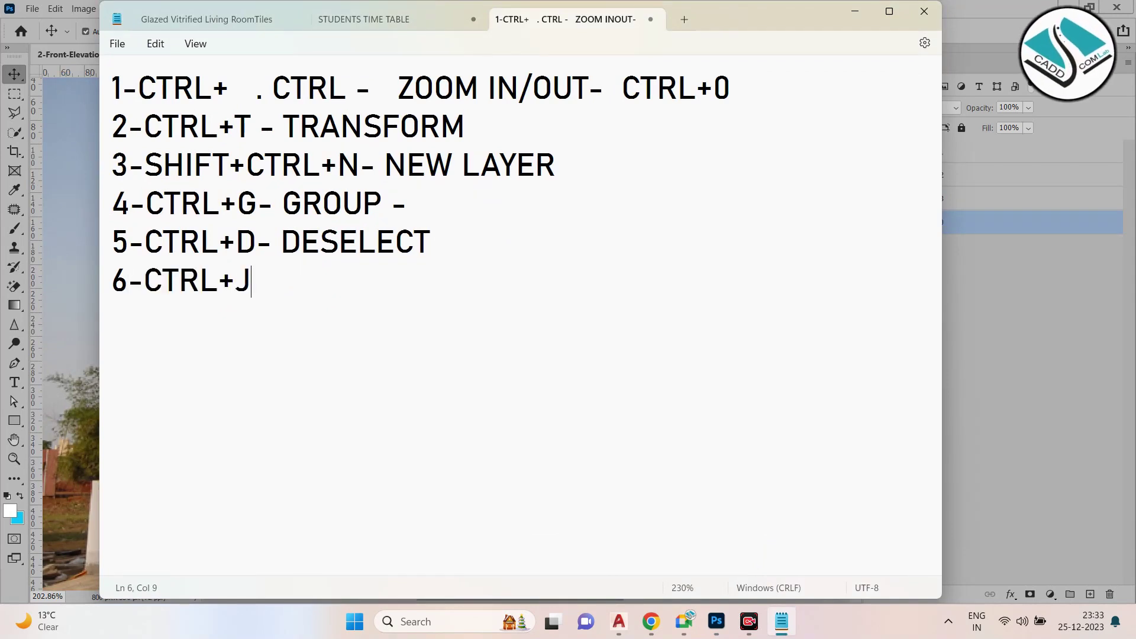
pyautogui.write('0')
pyautogui.press('BackSpace')
pyautogui.write('- ')
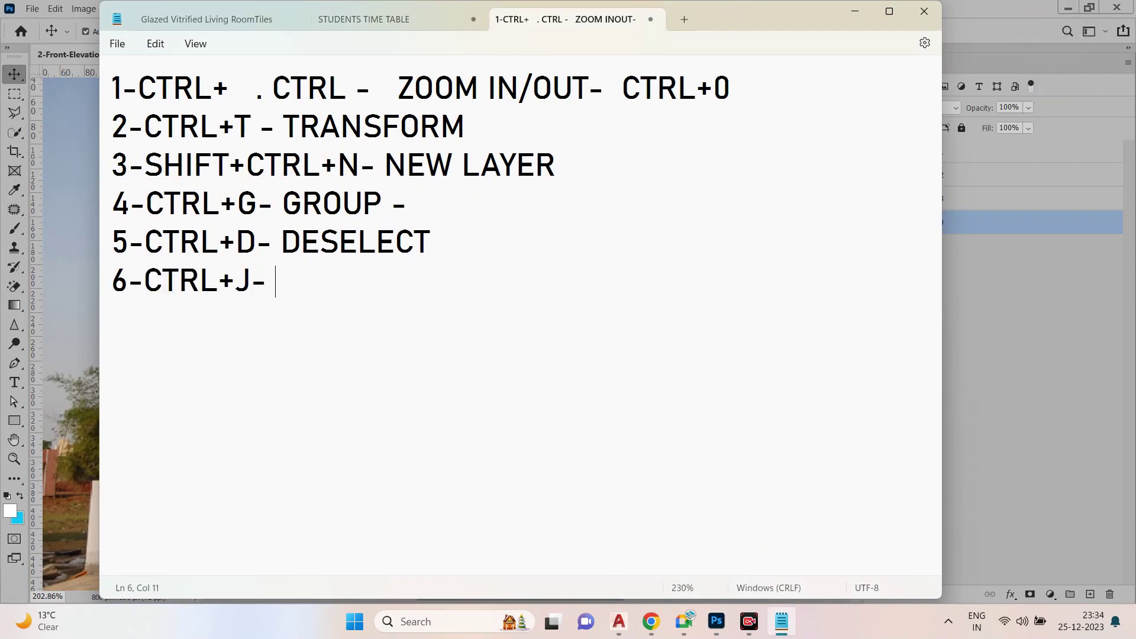
pyautogui.write('COPY OF LA')
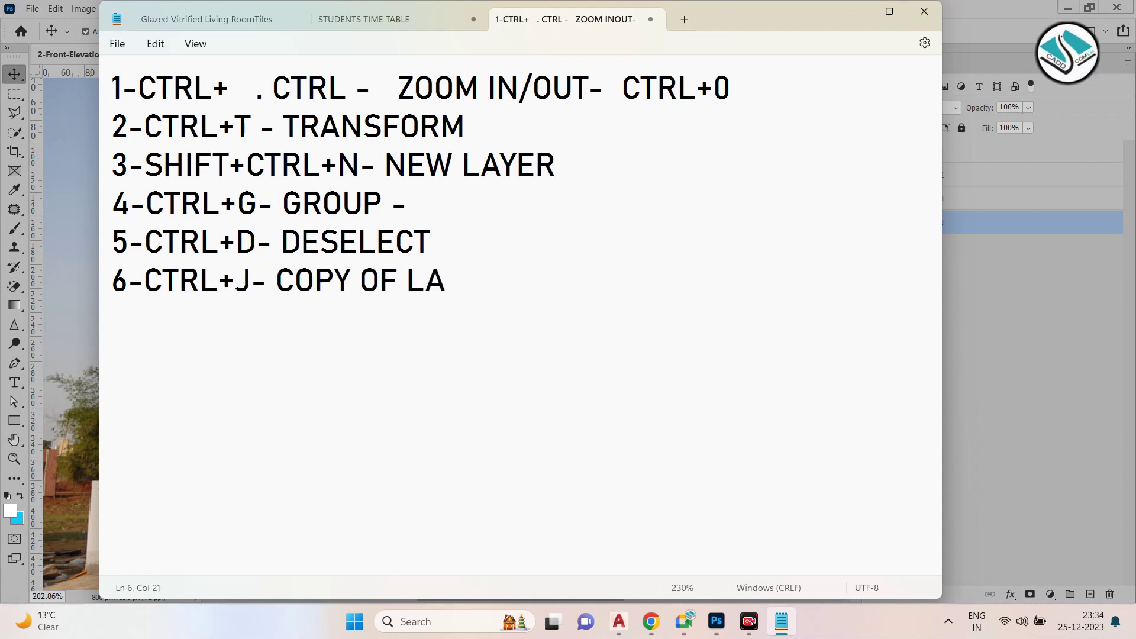
pyautogui.write('YER')
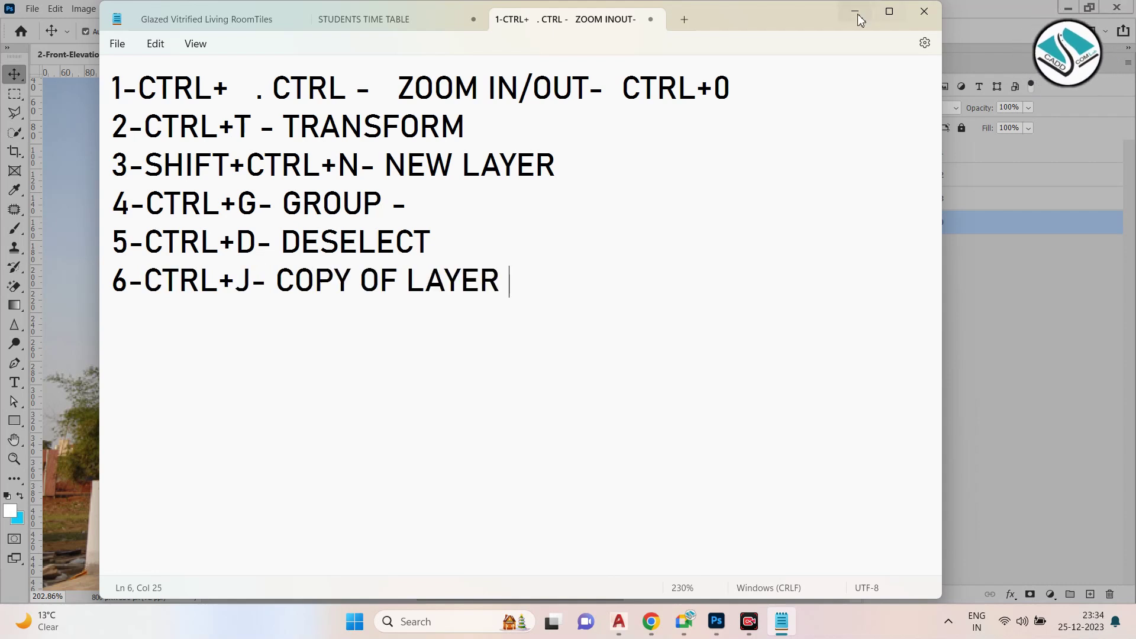
pyautogui.click(854, 11)
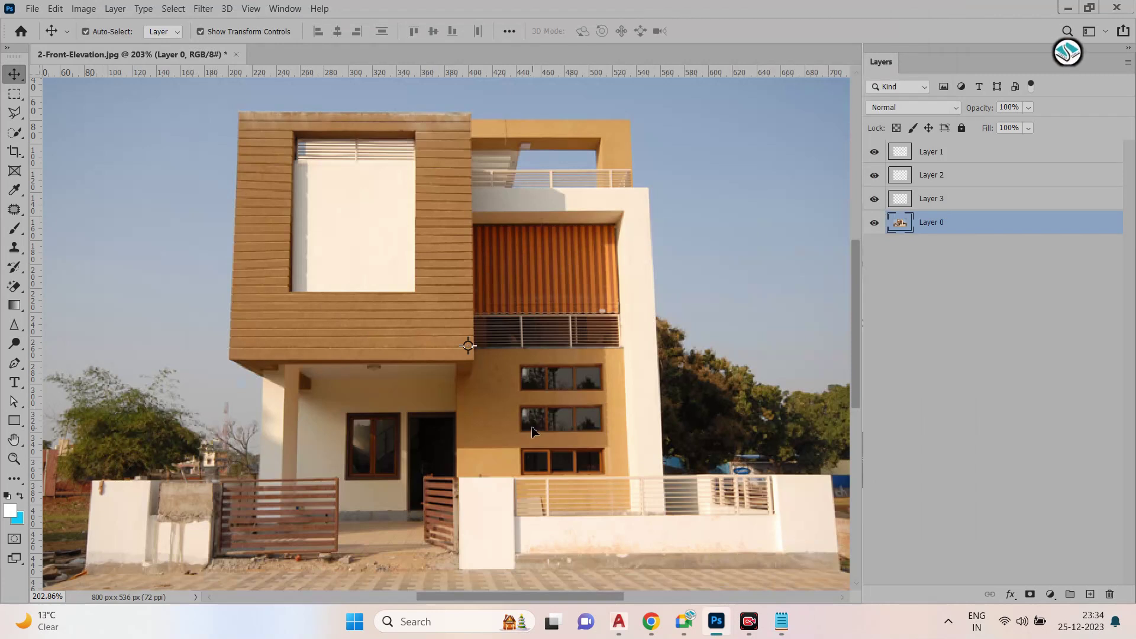
# Check which part of the photo Layer 3 covers by toggling its visibility, and rename it FRONT WALL
pyautogui.click(874, 199)
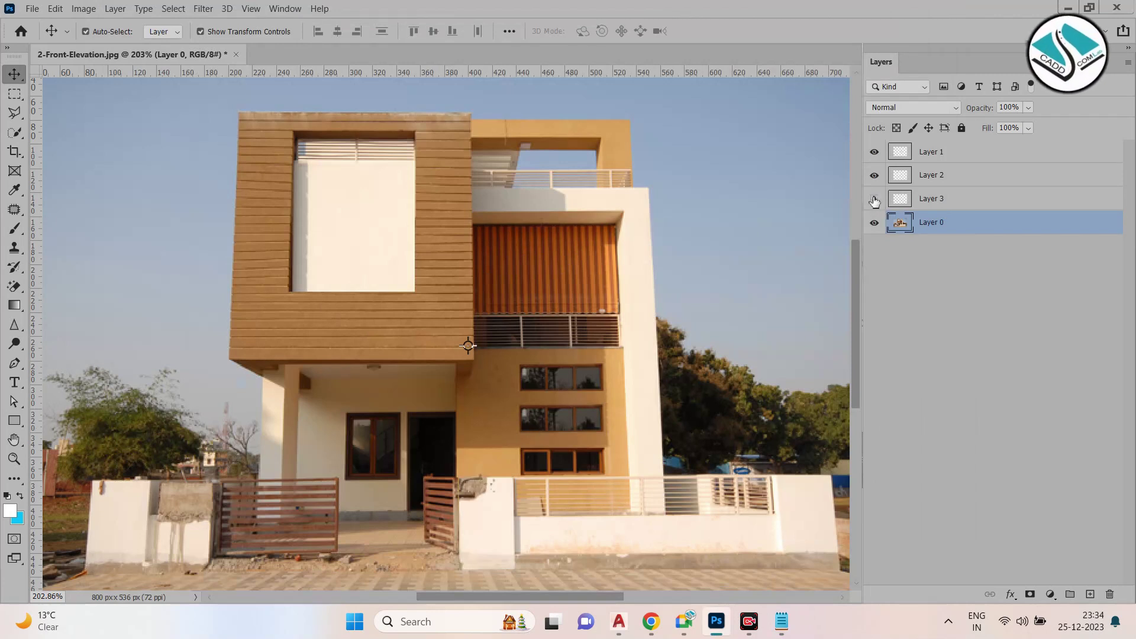
pyautogui.click(943, 198)
pyautogui.doubleClick(938, 200)
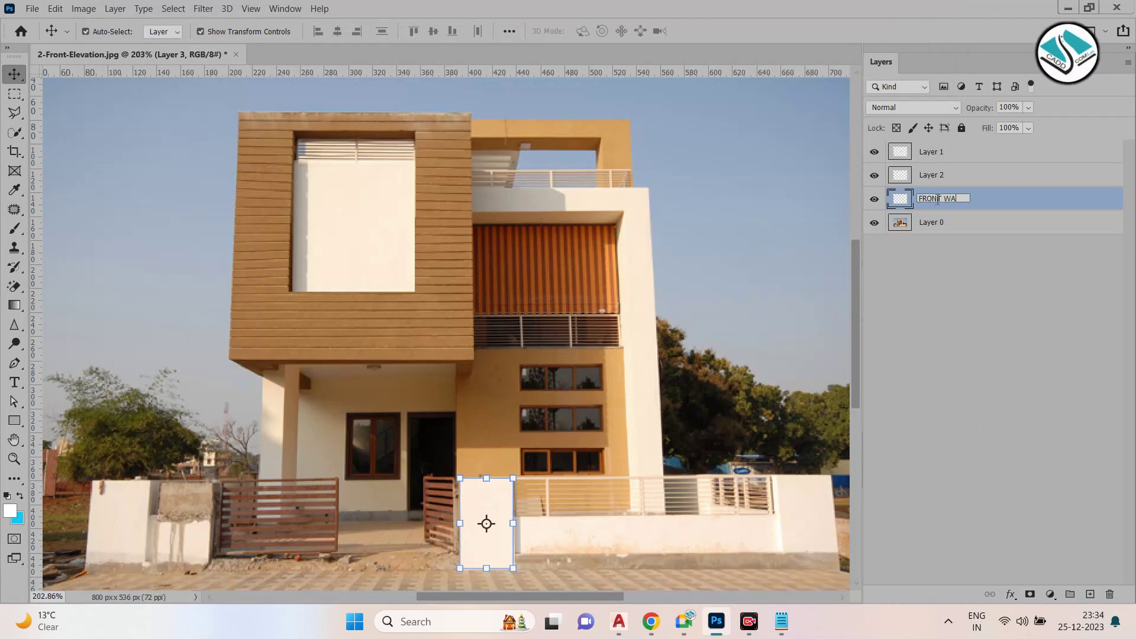
pyautogui.press('Return')
# Check what Layer 2 covers by toggling its visibility, and rename it TOP WALL
pyautogui.click(896, 177)
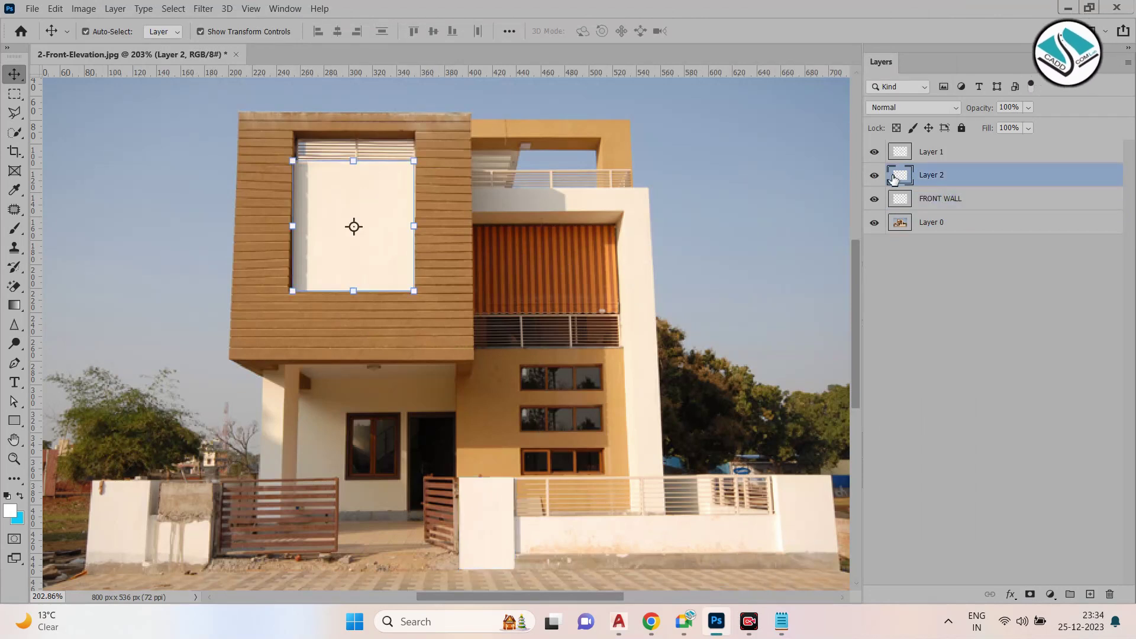
pyautogui.click(875, 176)
pyautogui.click(875, 176)
pyautogui.doubleClick(929, 174)
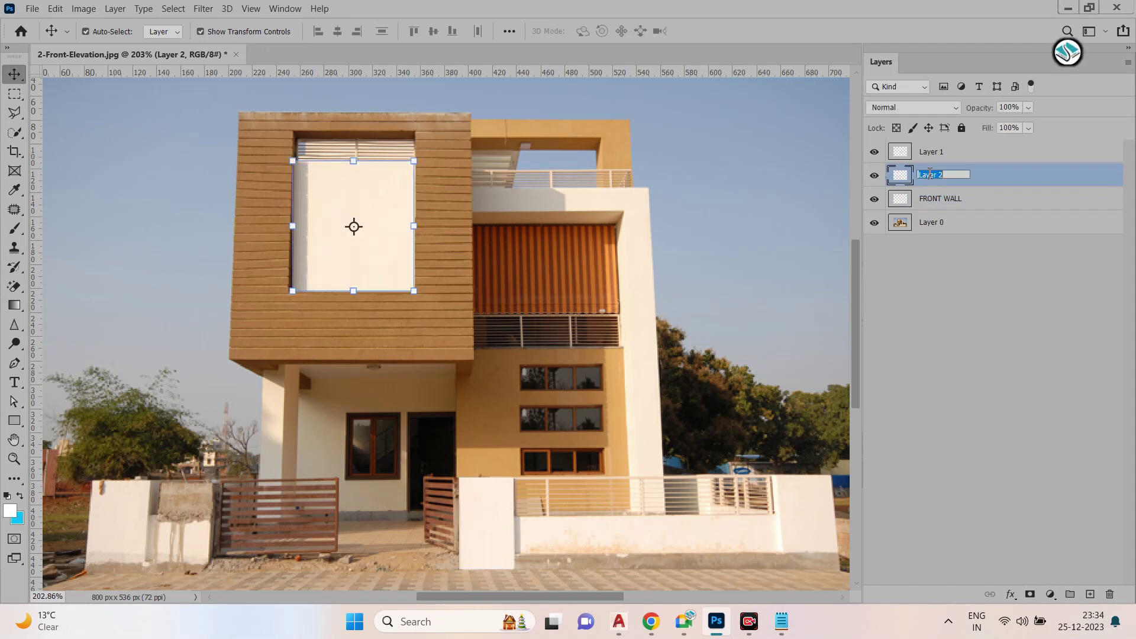
pyautogui.write('TOP W')
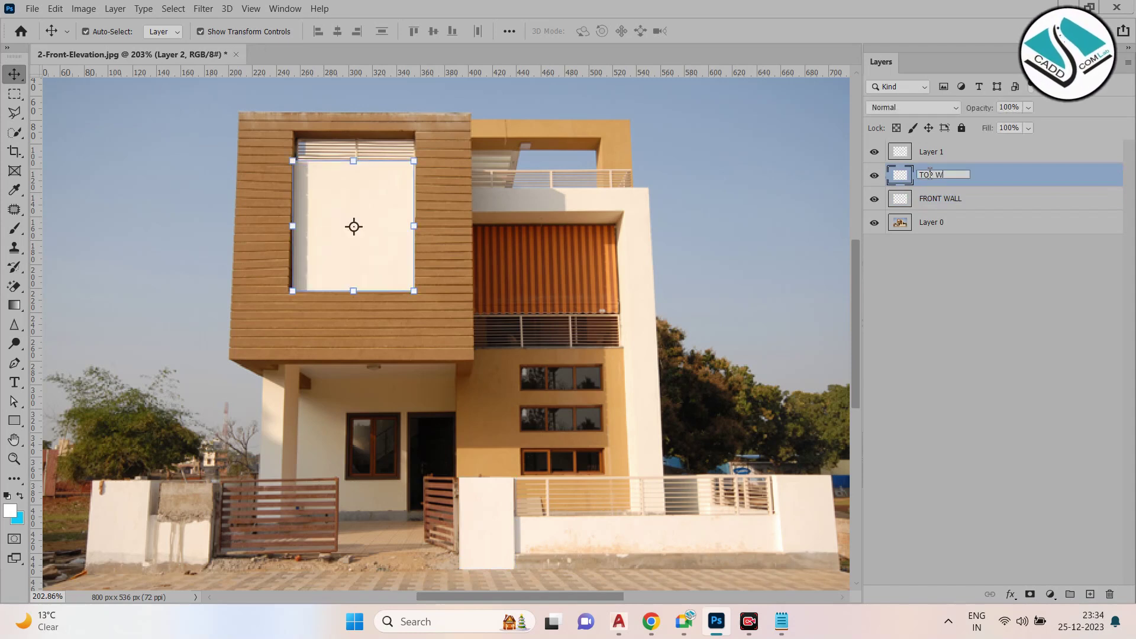
pyautogui.write('ALL')
pyautogui.press('Return')
# Rename Layer 1, which holds the copied small window, as WINDOW
pyautogui.click(930, 155)
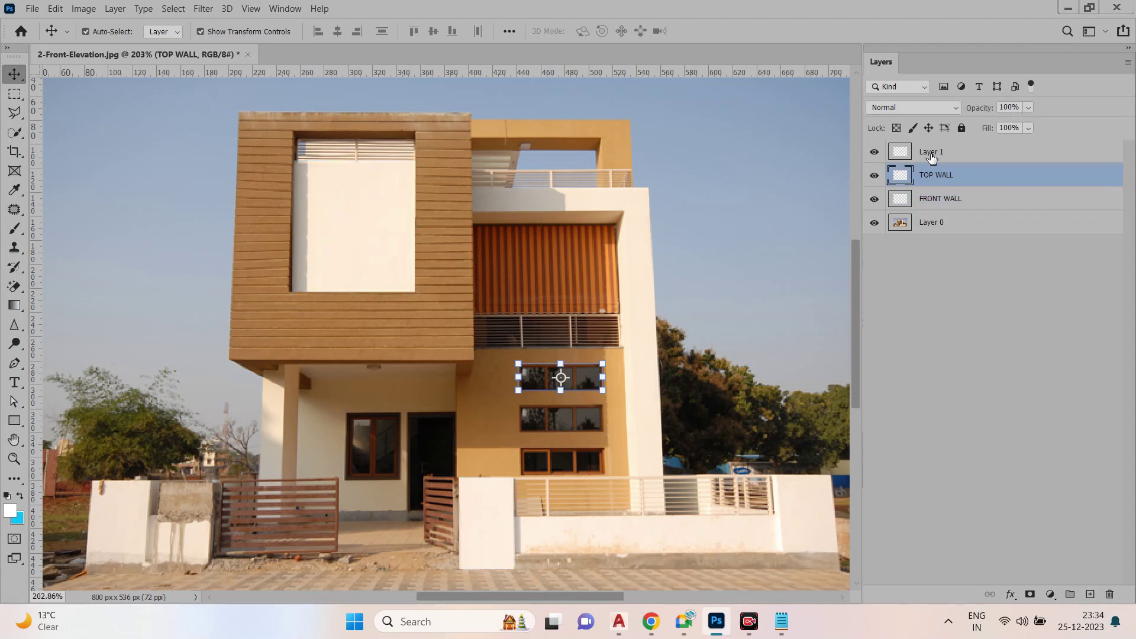
pyautogui.click(875, 154)
pyautogui.doubleClick(931, 152)
pyautogui.write('WINDOW')
pyautogui.press('Return')
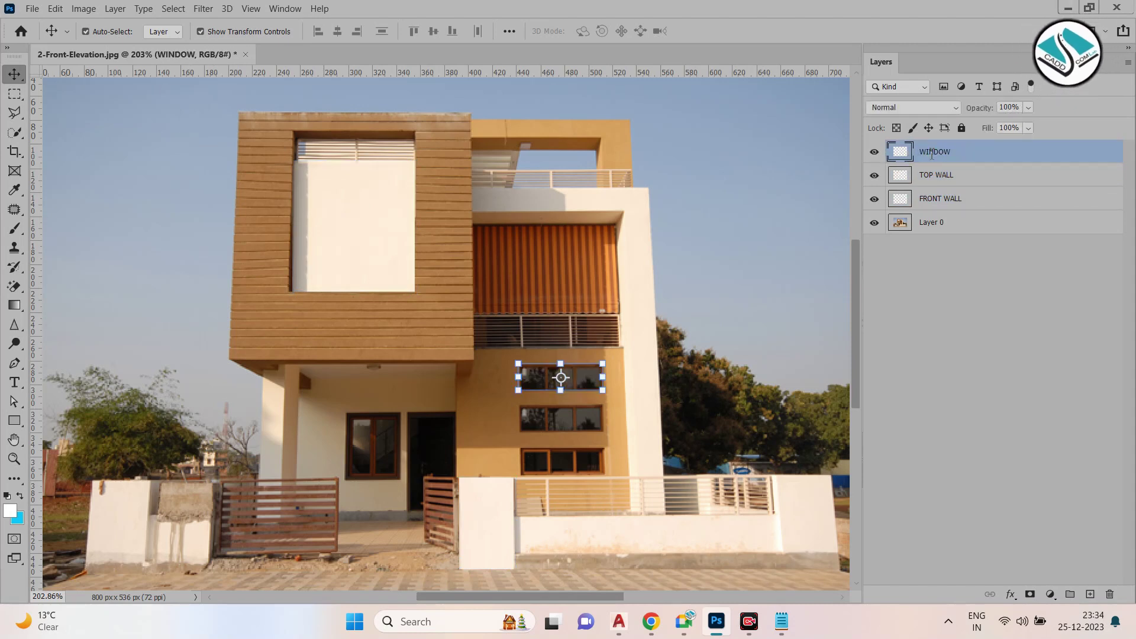
# Duplicate the FRONT WALL layer and move the copy onto the damaged wall beside the other side of the gate
pyautogui.click(943, 201)
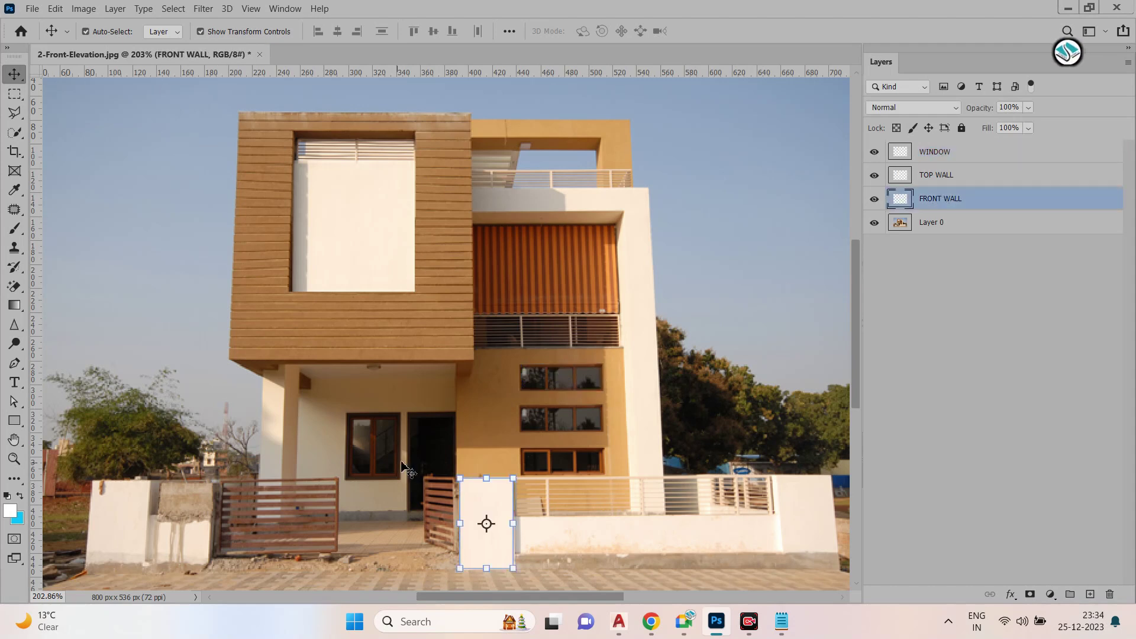
pyautogui.hotkey('ctrl', 'j')
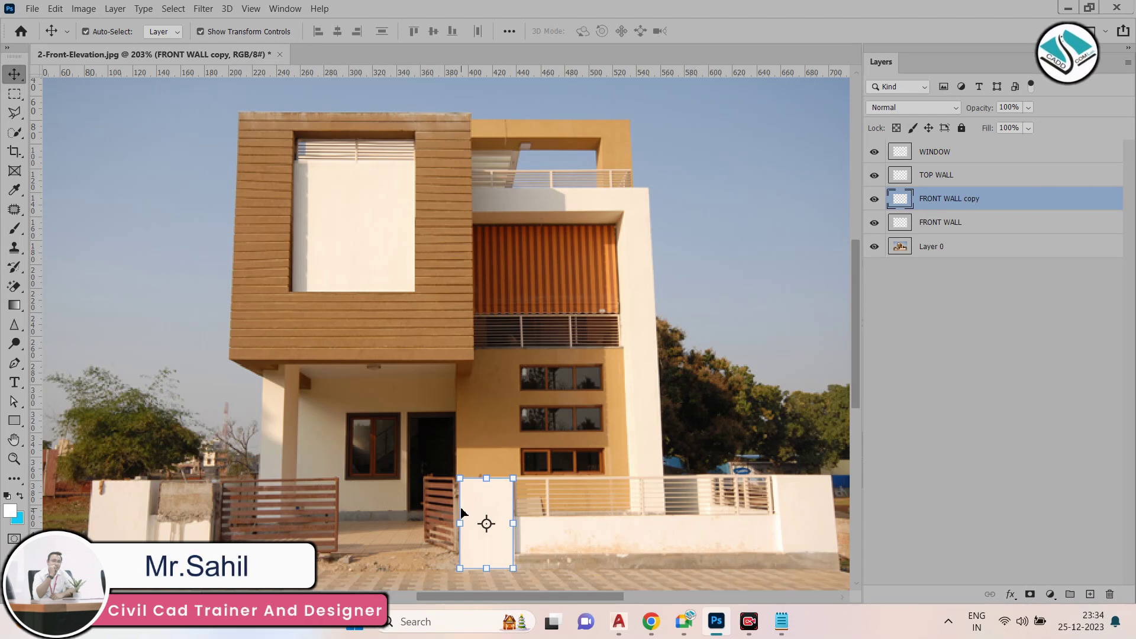
pyautogui.moveTo(485, 508); pyautogui.dragTo(176, 507)
pyautogui.scroll(5, 48, 528)
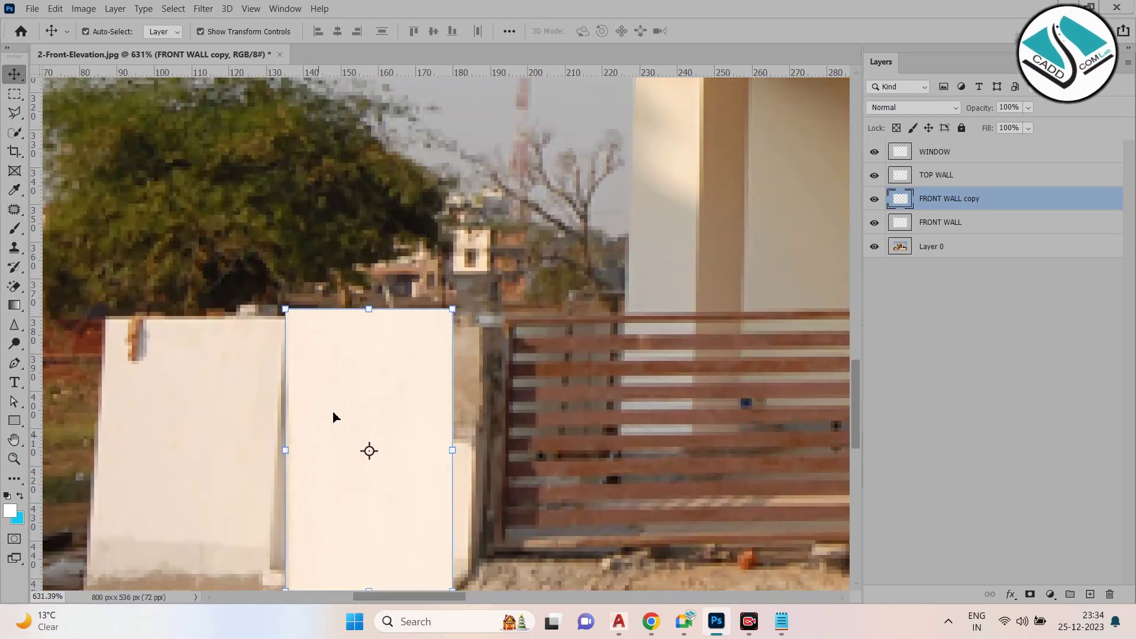
pyautogui.scroll(-1, 333, 417)
pyautogui.moveTo(401, 312); pyautogui.dragTo(431, 322)
# Scale the FRONT WALL copy to about 92.11% height and 233.33% width to cover the damaged wall, then select the house photo layer
pyautogui.moveTo(397, 551)
pyautogui.mouseDown()
pyautogui.moveTo(414, 453)
pyautogui.moveTo(398, 529)
pyautogui.mouseUp()
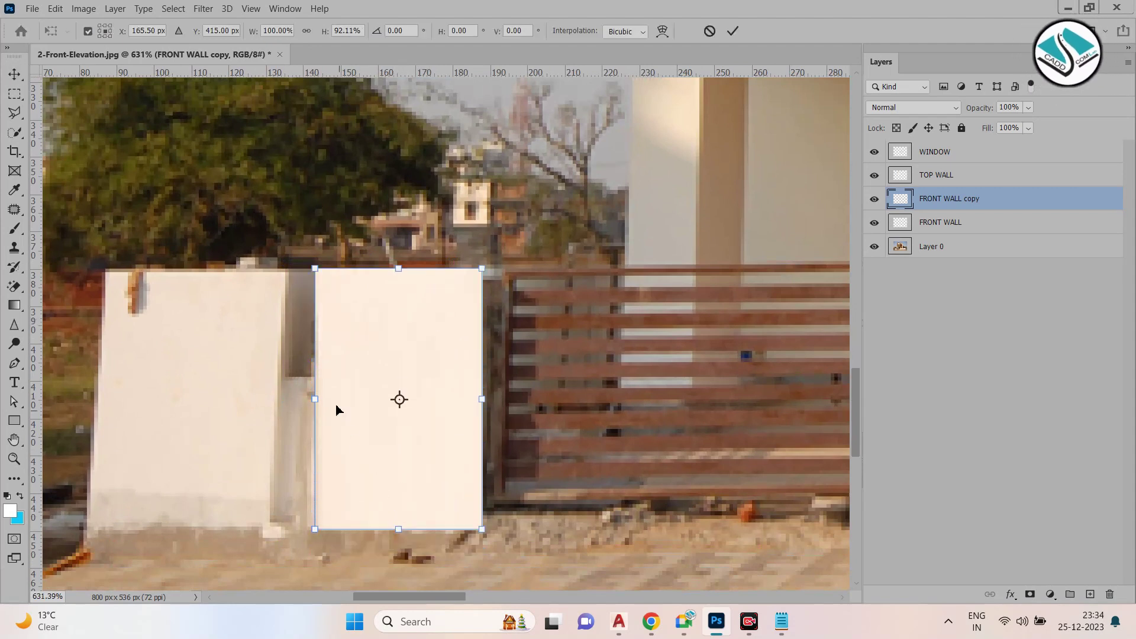
pyautogui.moveTo(316, 397); pyautogui.dragTo(95, 394)
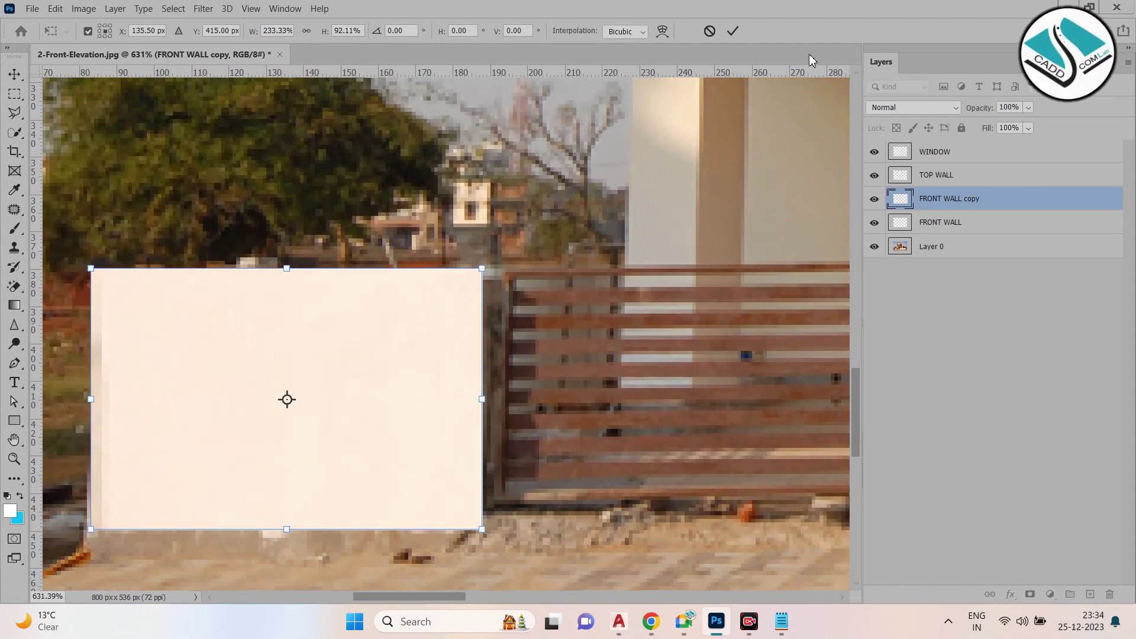
pyautogui.click(733, 31)
pyautogui.scroll(-5, 325, 388)
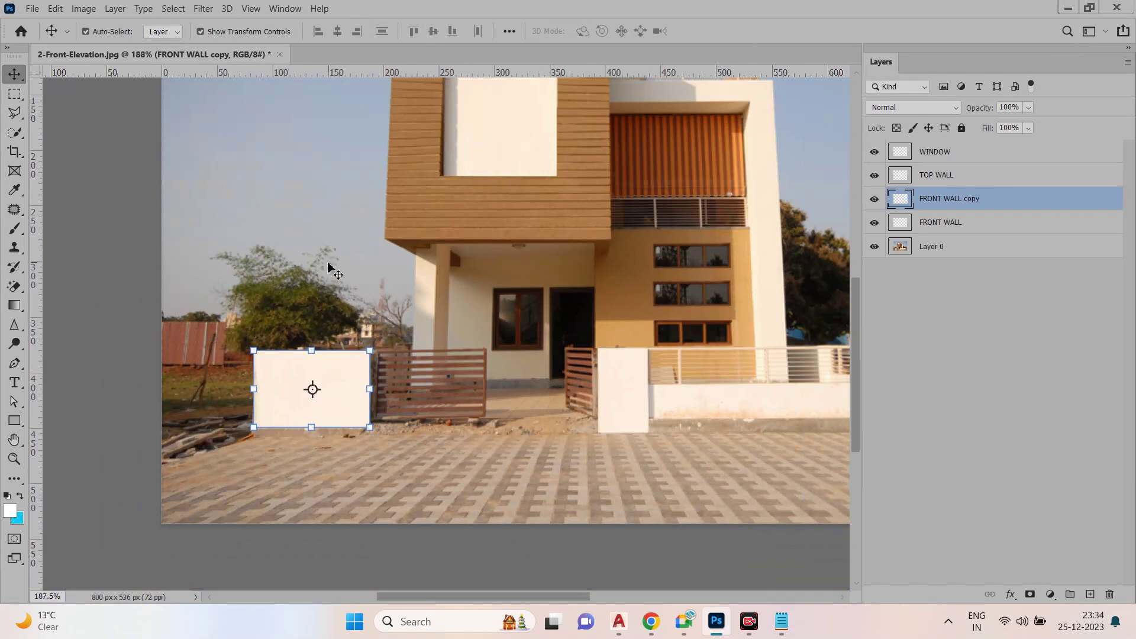
pyautogui.click(330, 267)
pyautogui.press('h')
pyautogui.moveTo(327, 361); pyautogui.dragTo(484, 277)
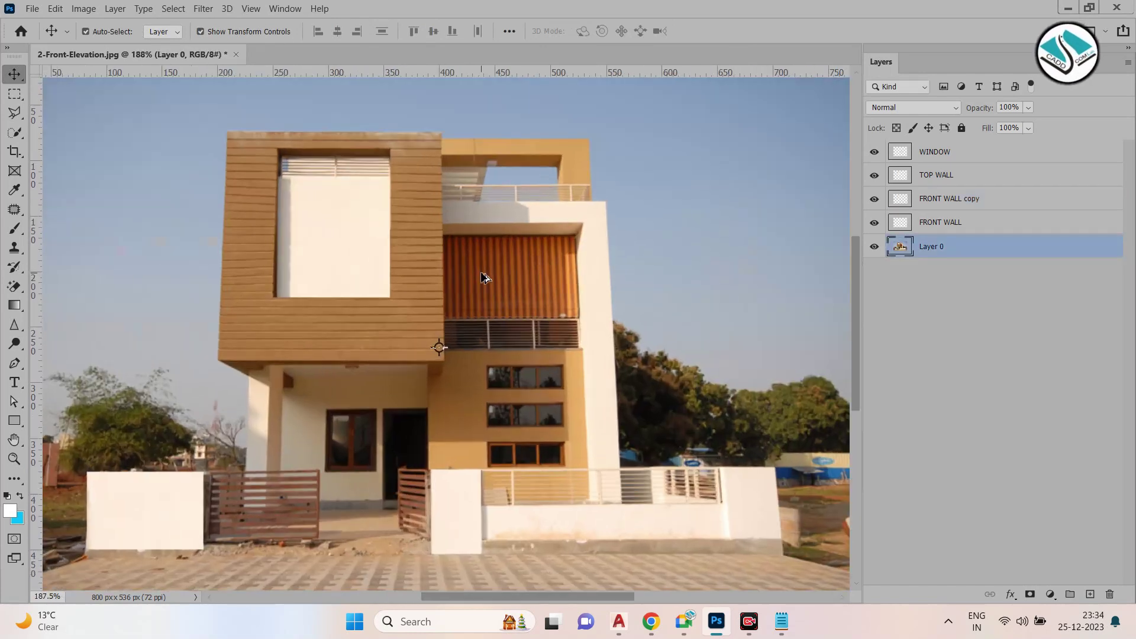
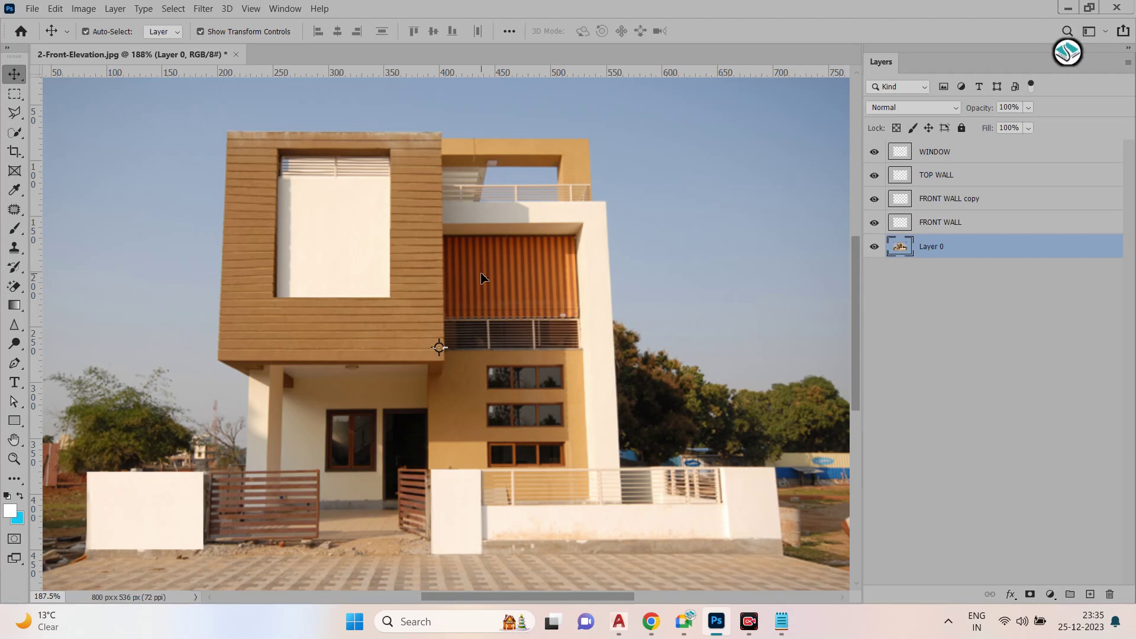
# Make a second duplicate of the FRONT WALL layer for repairing the long stained boundary wall
pyautogui.click(944, 226)
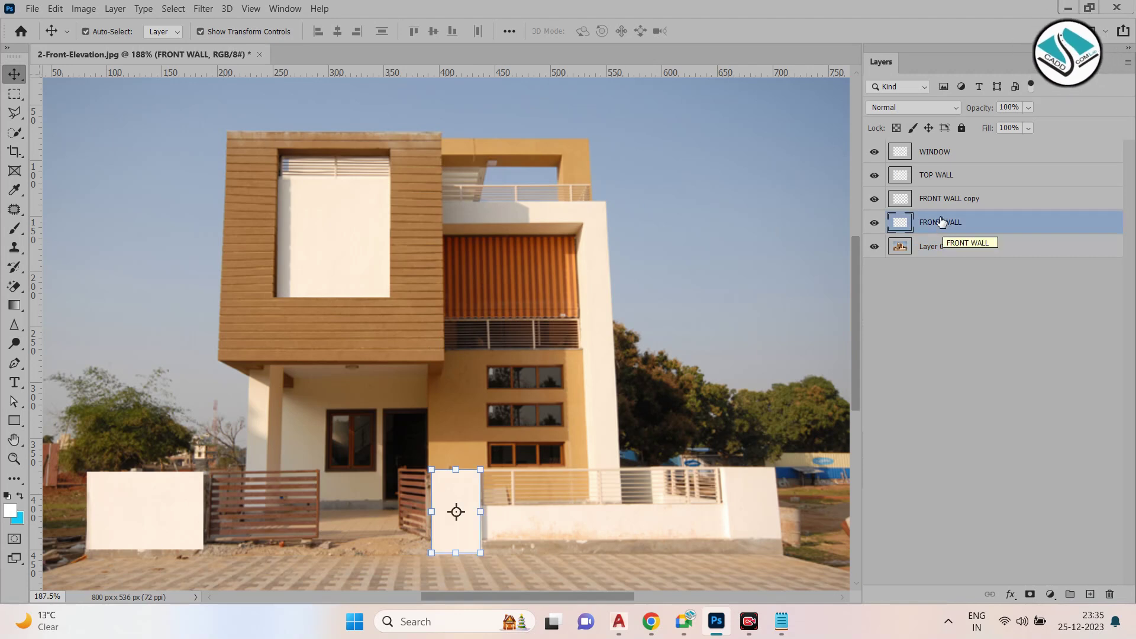
pyautogui.scroll(3, 661, 542)
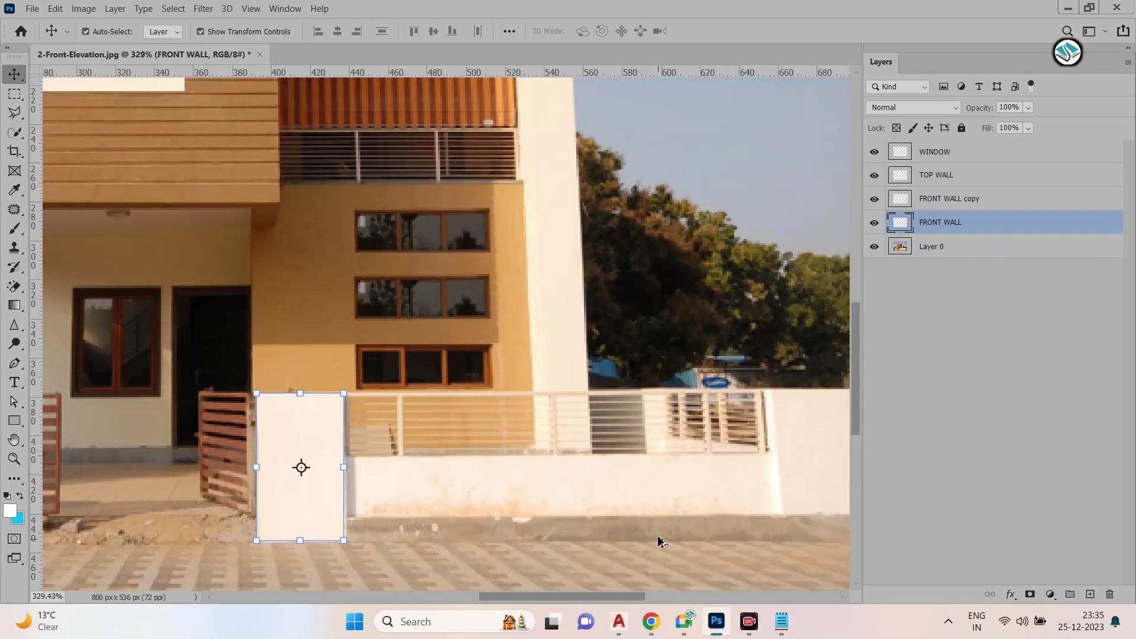
pyautogui.moveTo(612, 497); pyautogui.dragTo(510, 479)
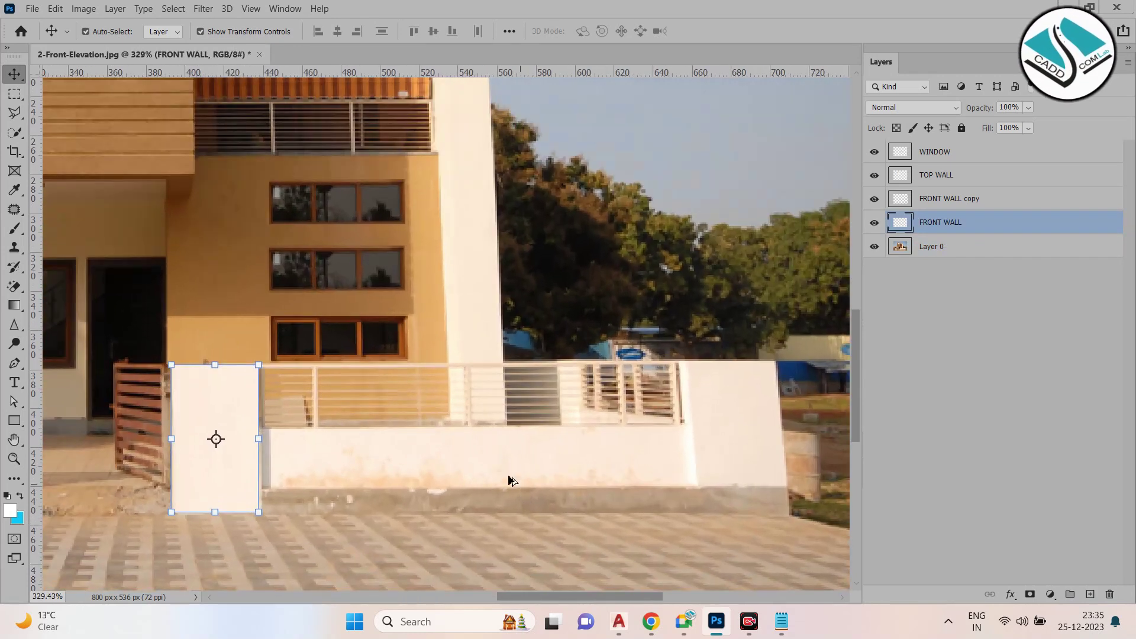
pyautogui.keyDown('alt'); pyautogui.click(195, 404); pyautogui.keyUp('alt')
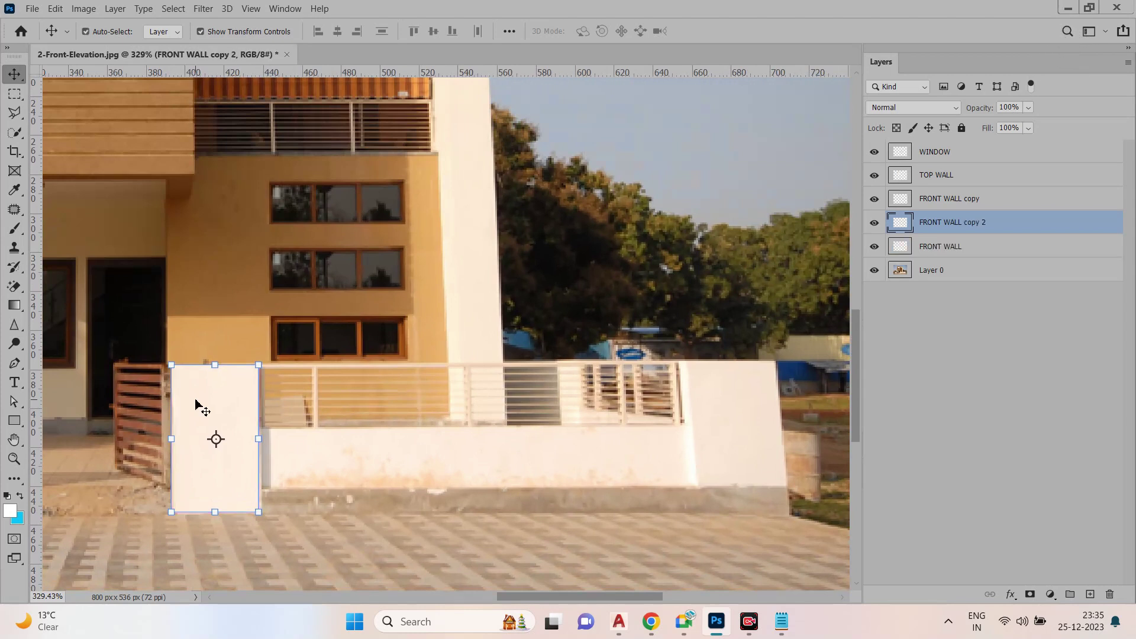
# Widen the second FRONT WALL copy across the boundary wall, reduce it to about 59.21% height below the railing, and select the house photo layer
pyautogui.moveTo(258, 442); pyautogui.dragTo(778, 436)
pyautogui.moveTo(474, 366); pyautogui.dragTo(478, 426)
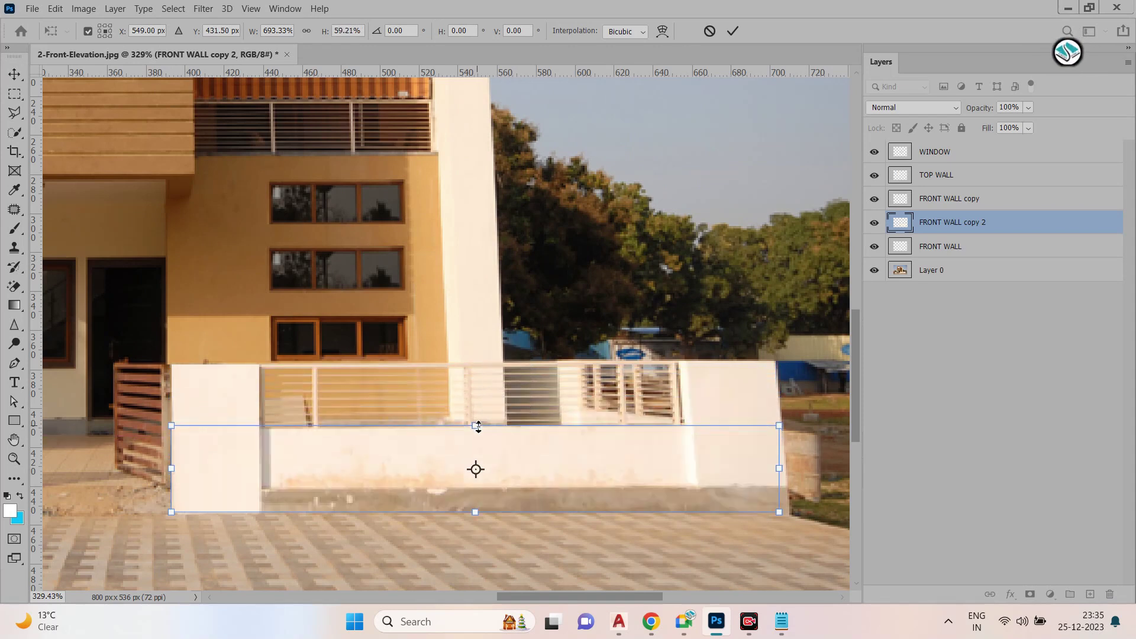
pyautogui.moveTo(779, 477); pyautogui.dragTo(786, 473)
pyautogui.click(732, 28)
pyautogui.scroll(-3, 388, 368)
pyautogui.click(626, 412)
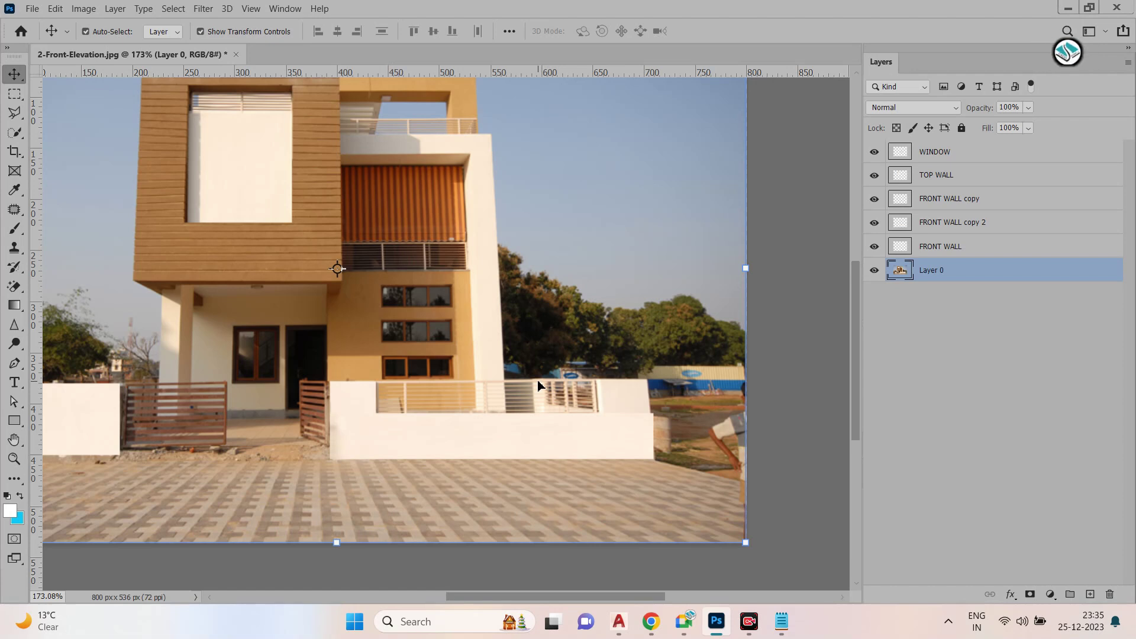
# Examine the repaired boundary walls, gate pillar and covered large window in the house photo
pyautogui.moveTo(408, 488); pyautogui.dragTo(335, 332)
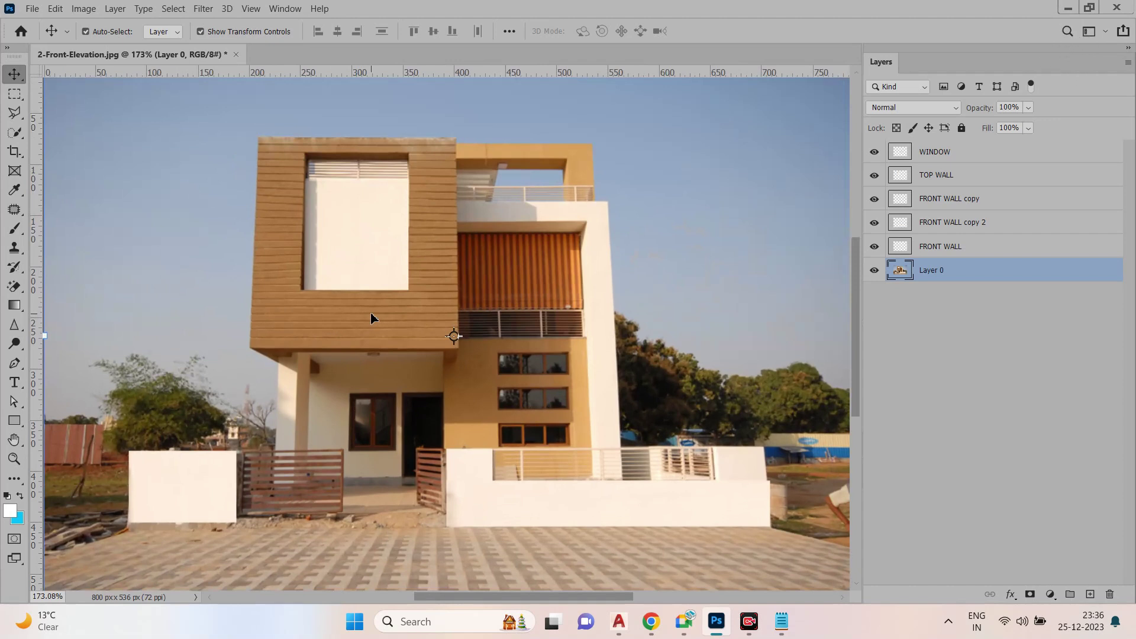
pyautogui.keyDown('alt'); pyautogui.scroll(2, 305, 364); pyautogui.keyUp('alt')
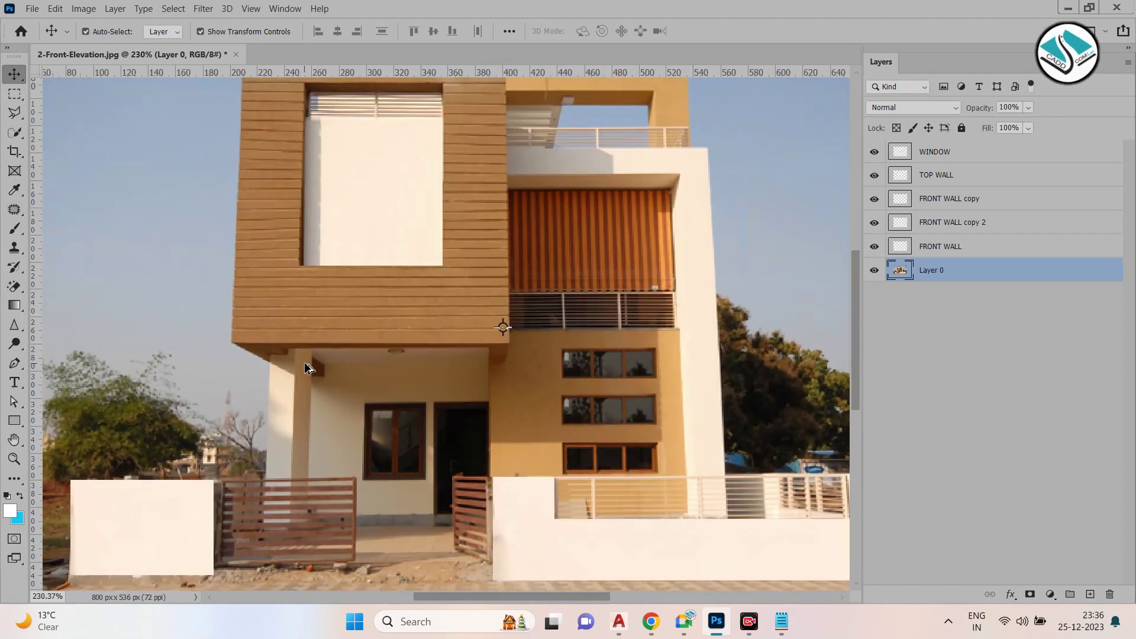
pyautogui.moveTo(305, 367); pyautogui.dragTo(298, 137)
pyautogui.keyDown('alt'); pyautogui.scroll(1, 298, 136); pyautogui.keyUp('alt')
pyautogui.keyDown('alt'); pyautogui.scroll(-5, 298, 136); pyautogui.keyUp('alt')
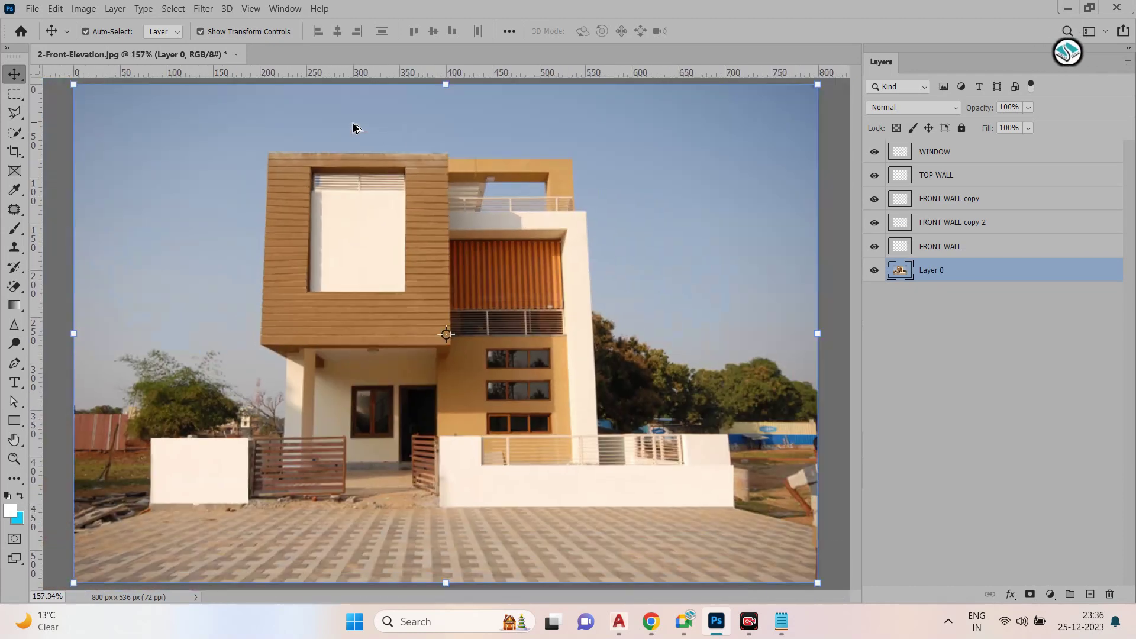
pyautogui.keyDown('alt'); pyautogui.scroll(1, 352, 124); pyautogui.keyUp('alt')
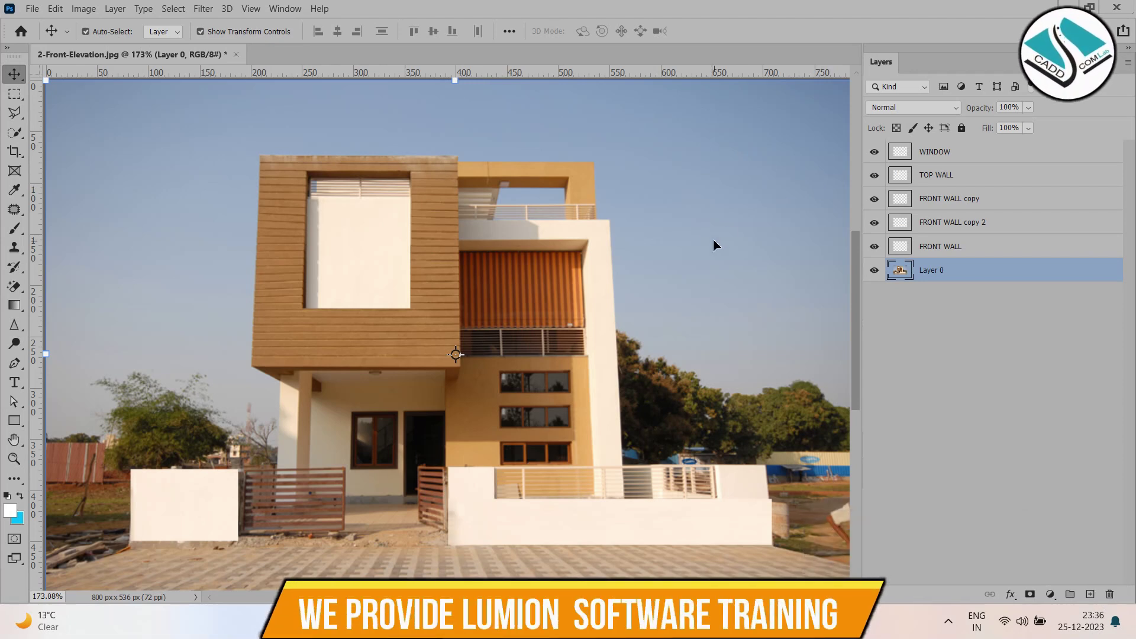
pyautogui.scroll(-2, 610, 282)
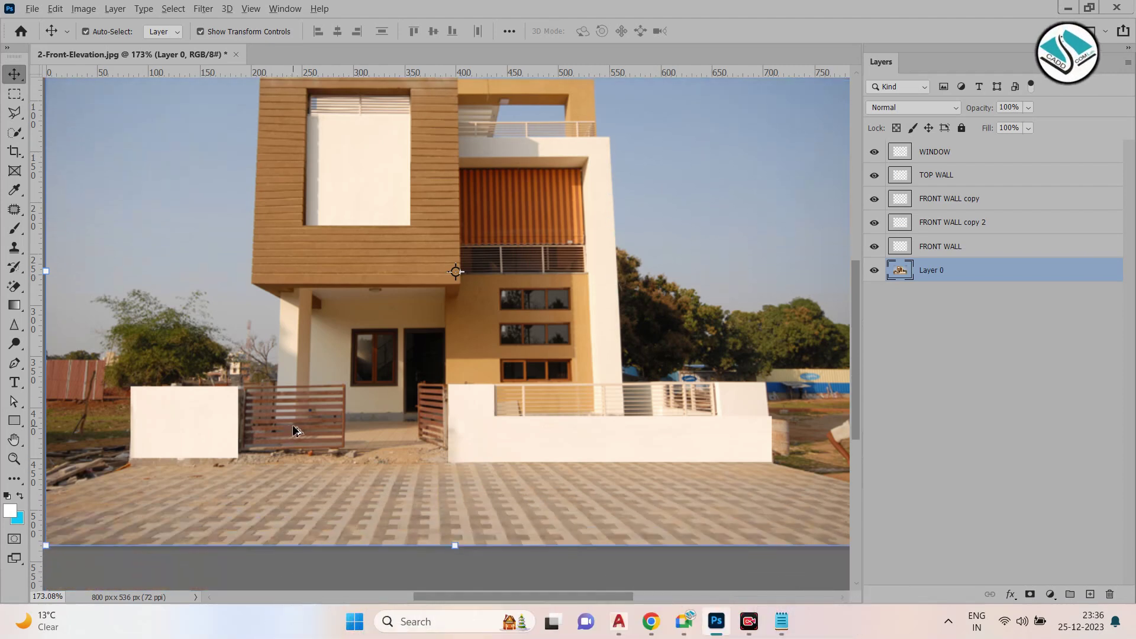
pyautogui.scroll(-3, 336, 453)
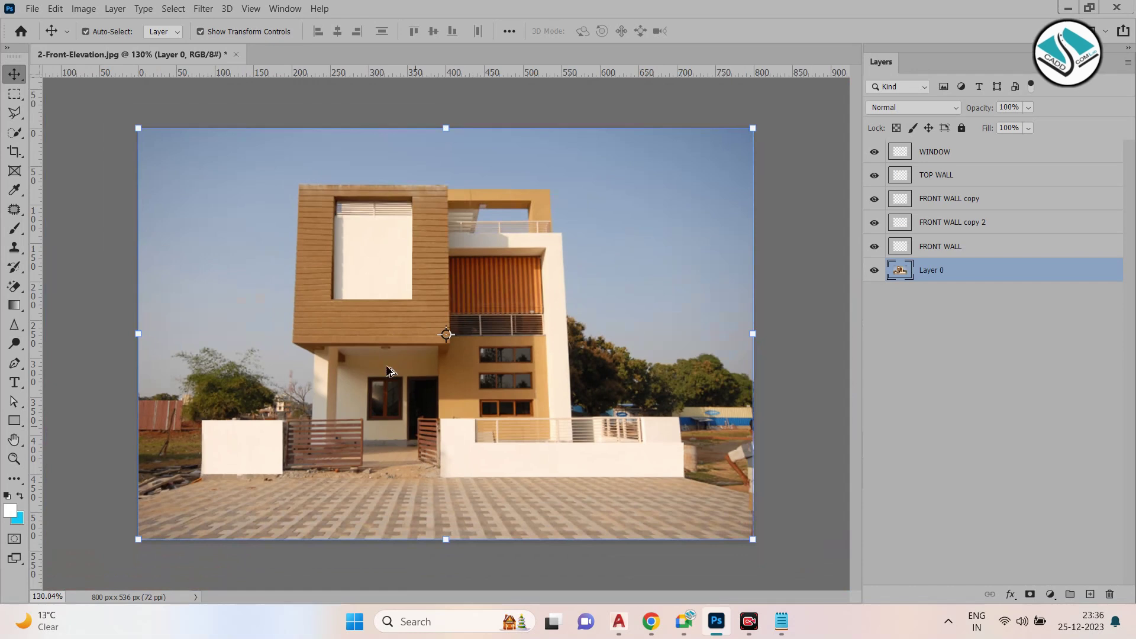
pyautogui.scroll(2, 358, 256)
pyautogui.scroll(-1, 367, 262)
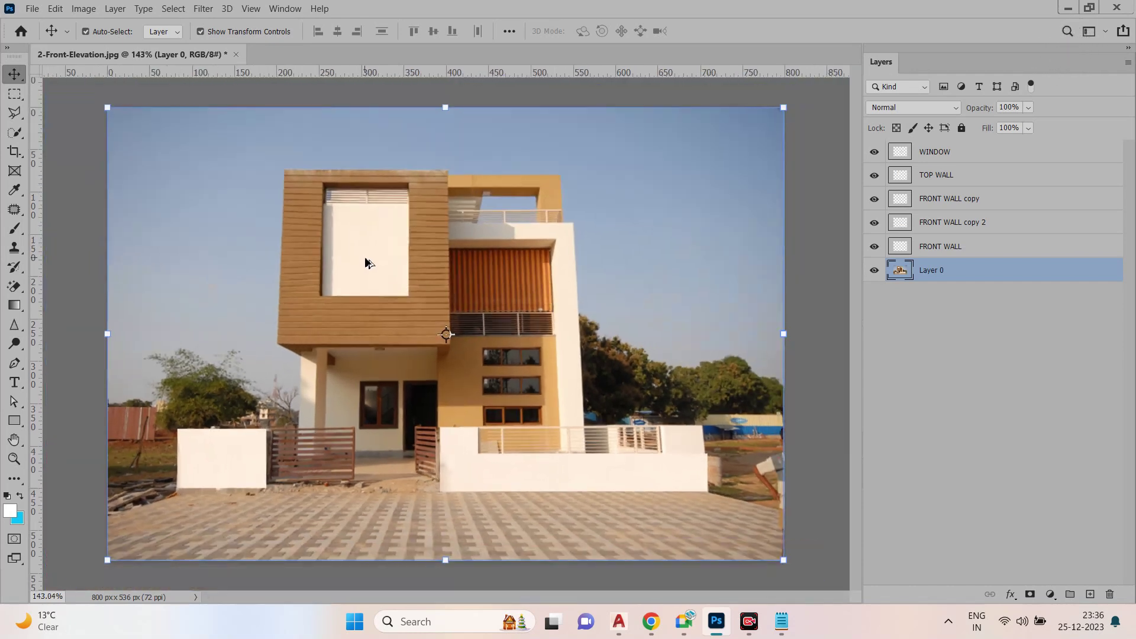
# Draw a freehand selection with the Lasso tool from the rooftop opening out into the sky and clear it
pyautogui.click(23, 96)
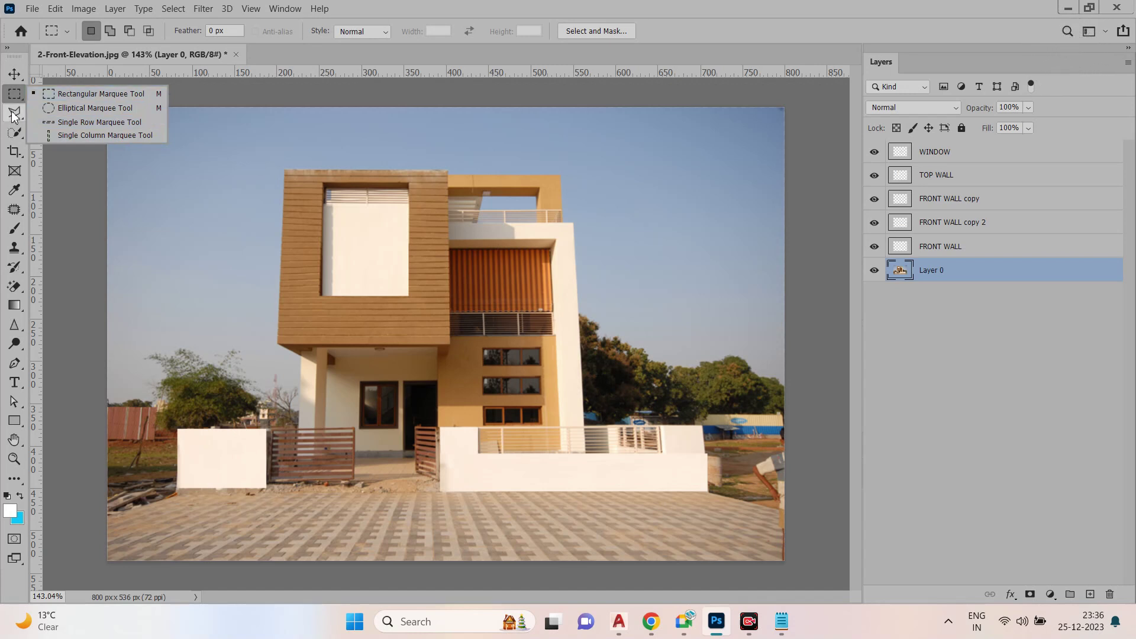
pyautogui.moveTo(17, 119); pyautogui.dragTo(86, 117)
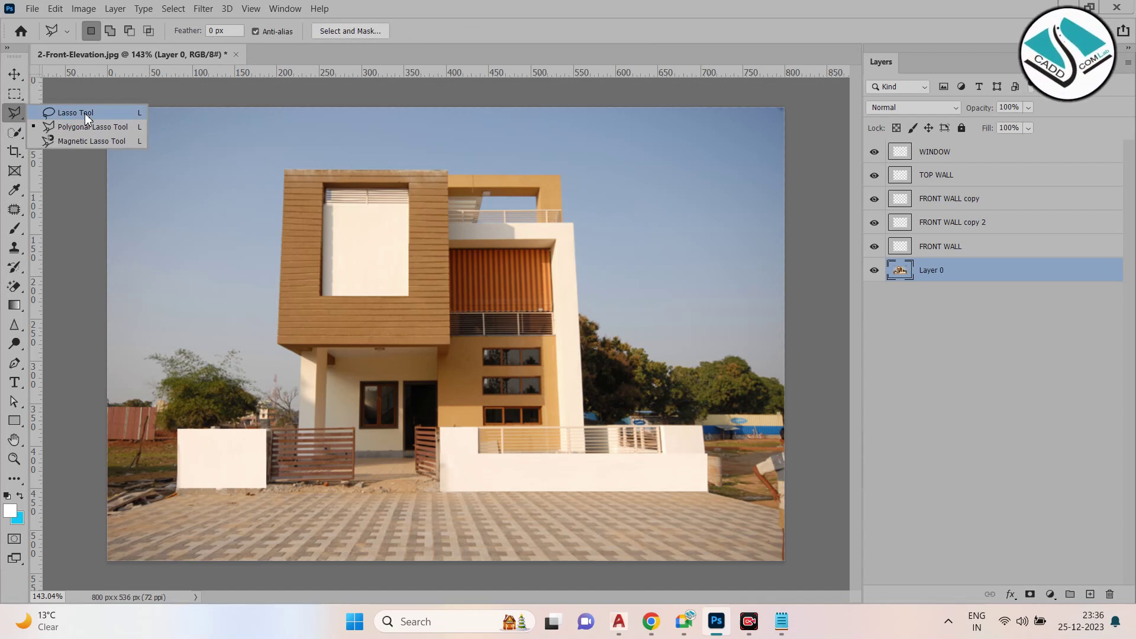
pyautogui.scroll(5, 536, 166)
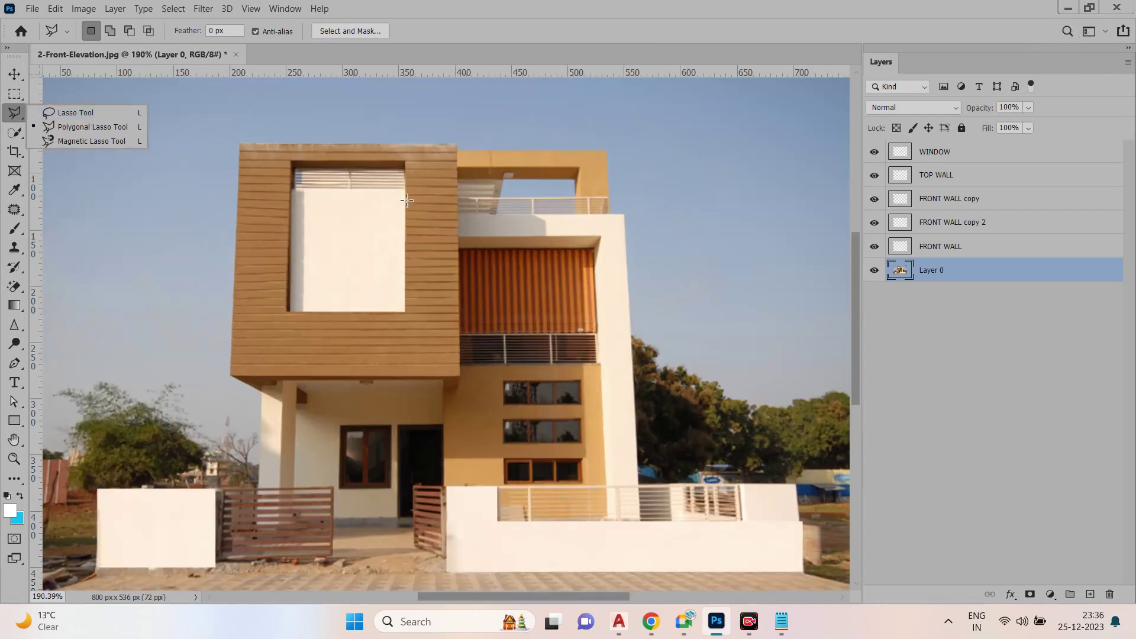
pyautogui.scroll(5, 536, 166)
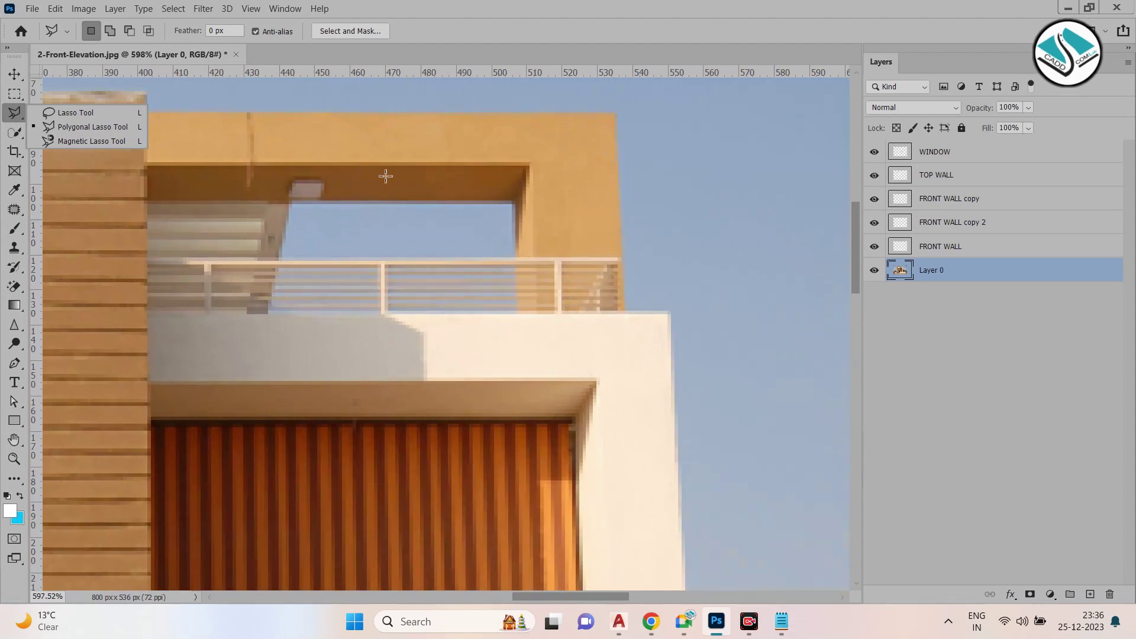
pyautogui.click(77, 113)
pyautogui.moveTo(283, 259)
pyautogui.mouseDown()
pyautogui.moveTo(327, 249)
pyautogui.moveTo(414, 257)
pyautogui.mouseUp()
pyautogui.click(302, 255)
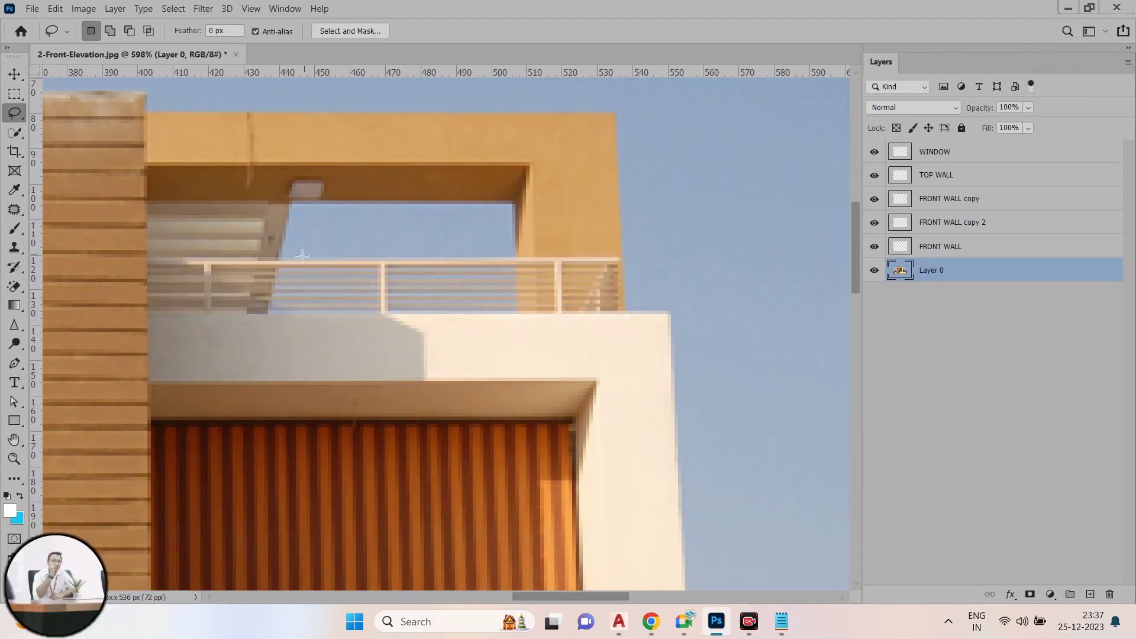
pyautogui.moveTo(313, 256); pyautogui.dragTo(781, 114)
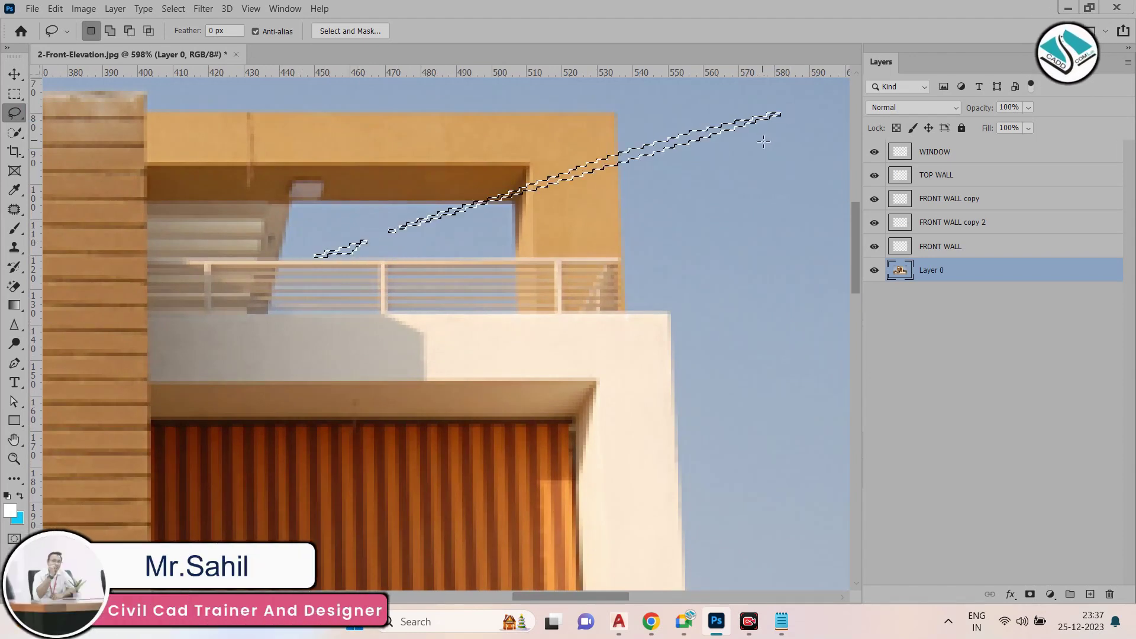
pyautogui.click(726, 131)
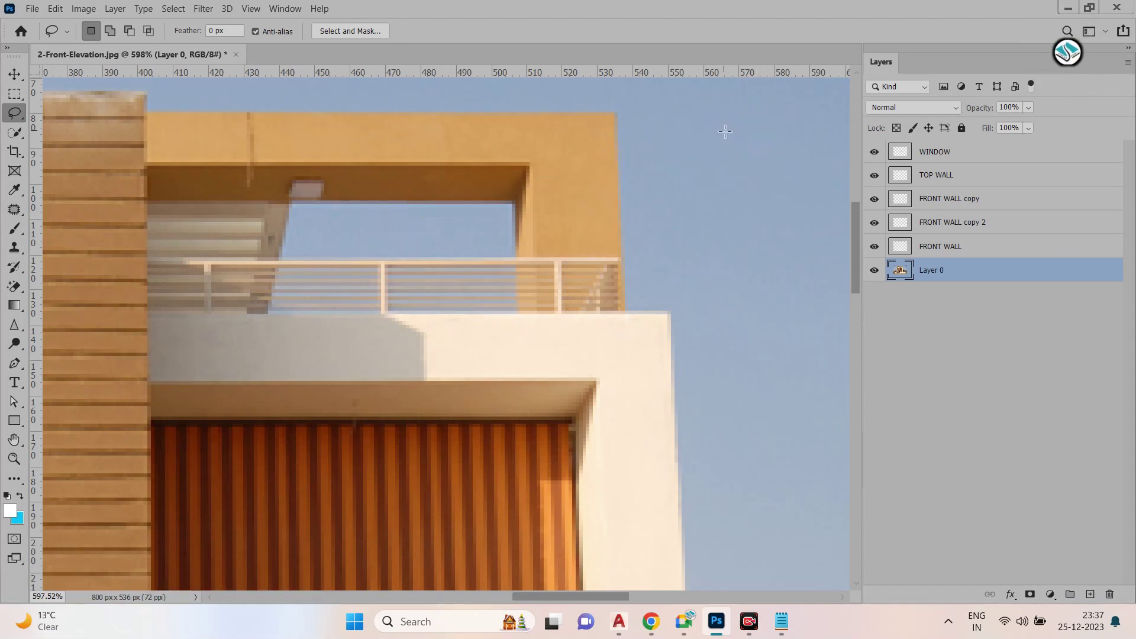
# Open the building image OH- (5) from the 3d max exterior folder
pyautogui.rightClick(21, 118)
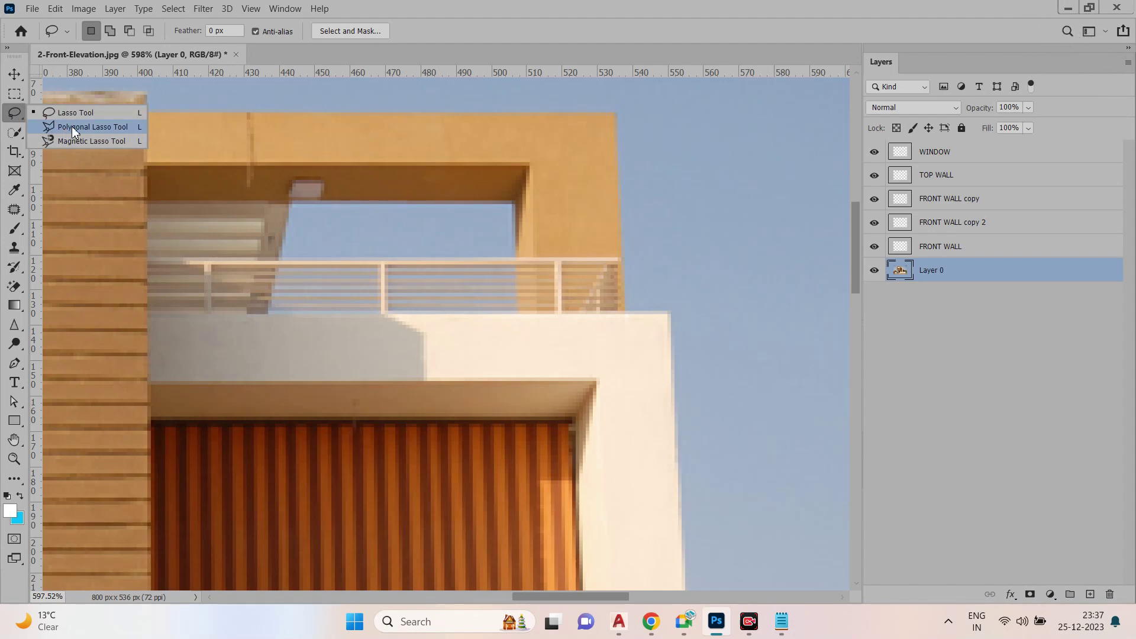
pyautogui.scroll(-5, 558, 228)
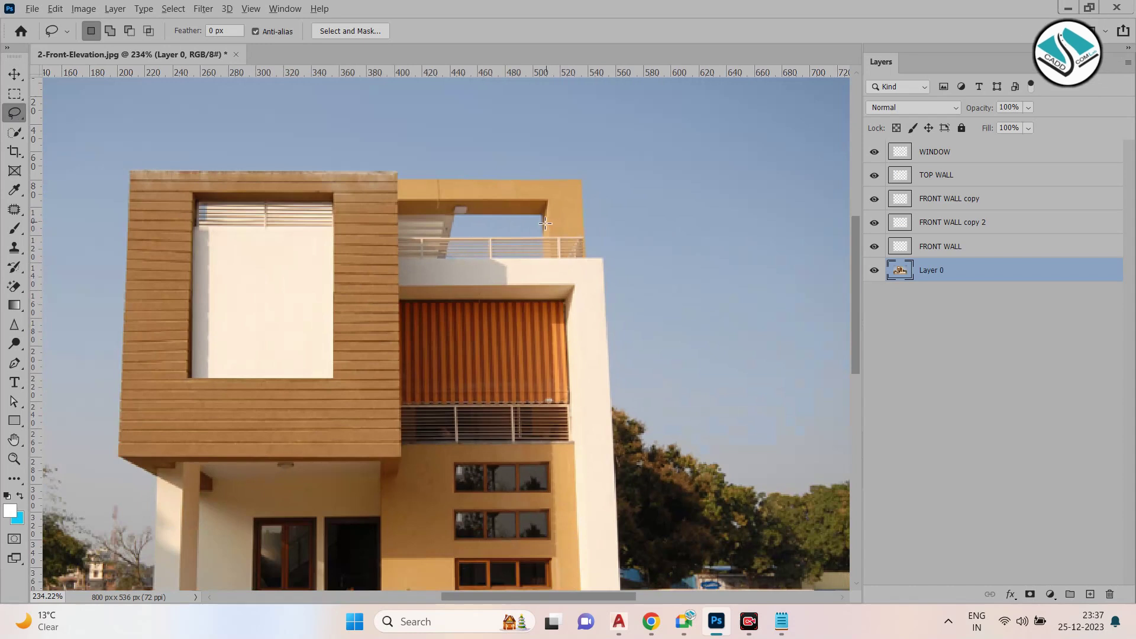
pyautogui.scroll(-3, 530, 223)
pyautogui.press('alt')
pyautogui.click(33, 9)
pyautogui.click(52, 33)
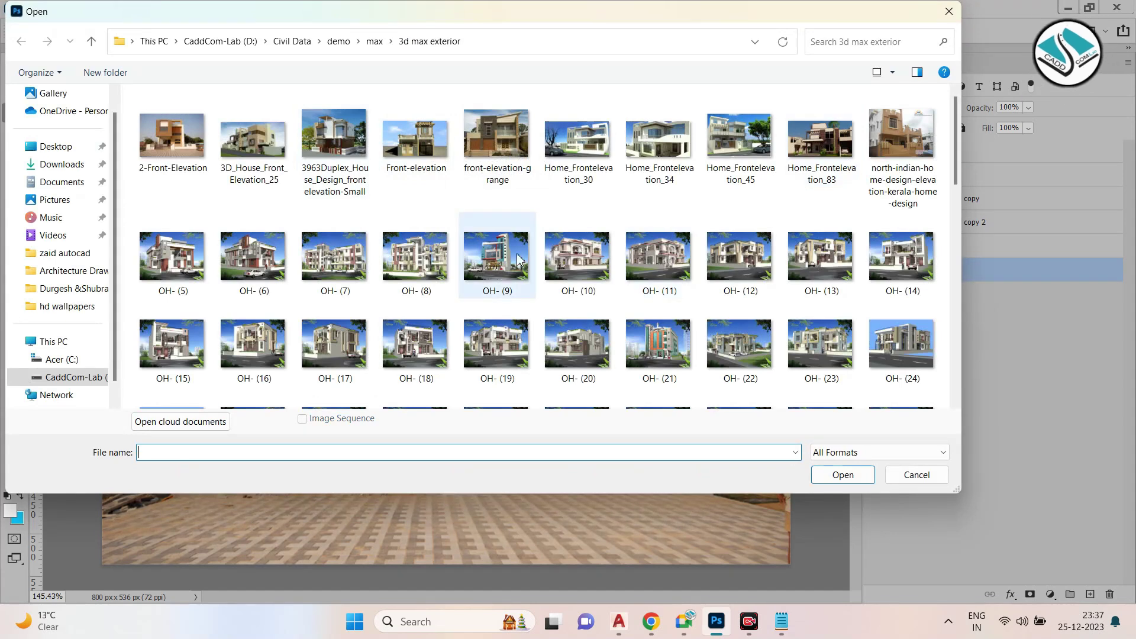
pyautogui.doubleClick(171, 255)
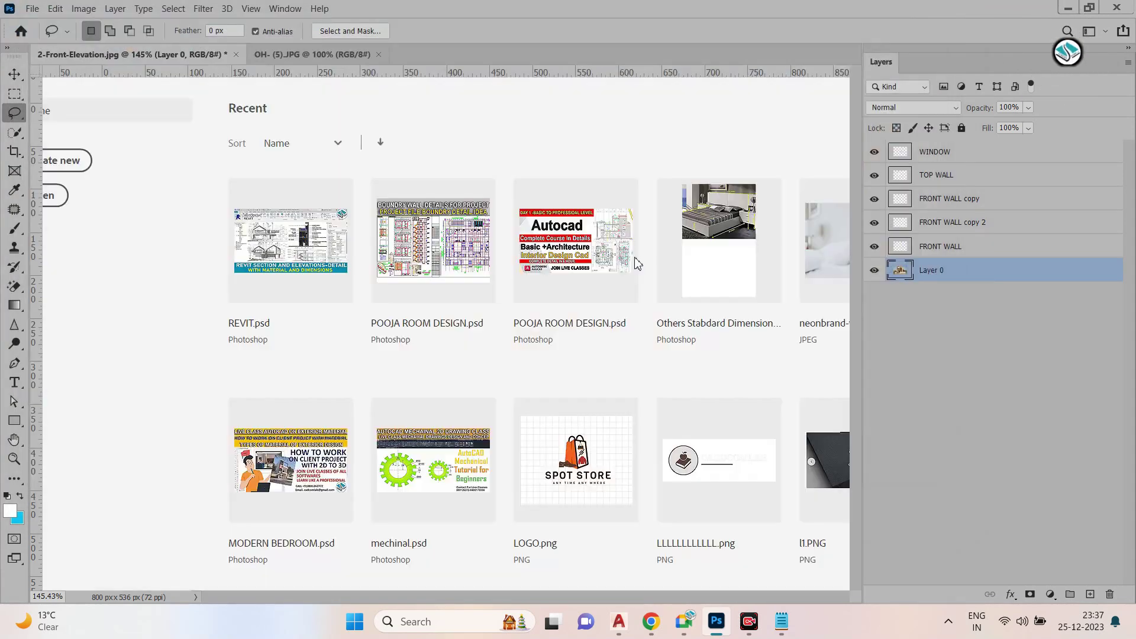
# Unlock the Background layer of the OH- (5) building image
pyautogui.scroll(3, 488, 313)
pyautogui.scroll(3, 505, 338)
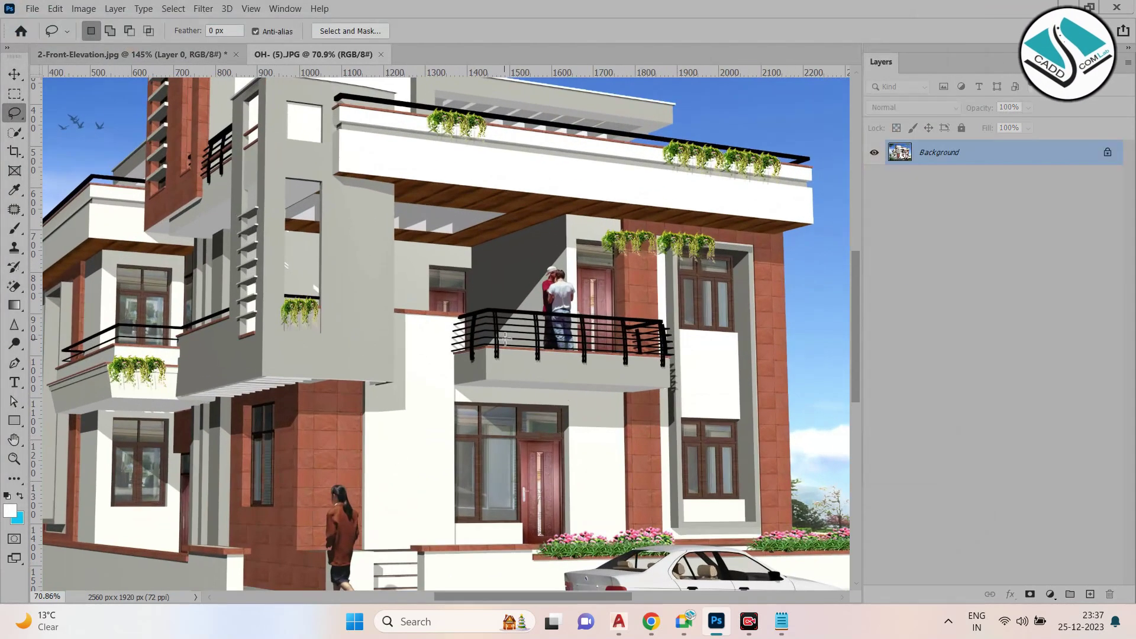
pyautogui.scroll(1, 503, 324)
pyautogui.scroll(1, 271, 125)
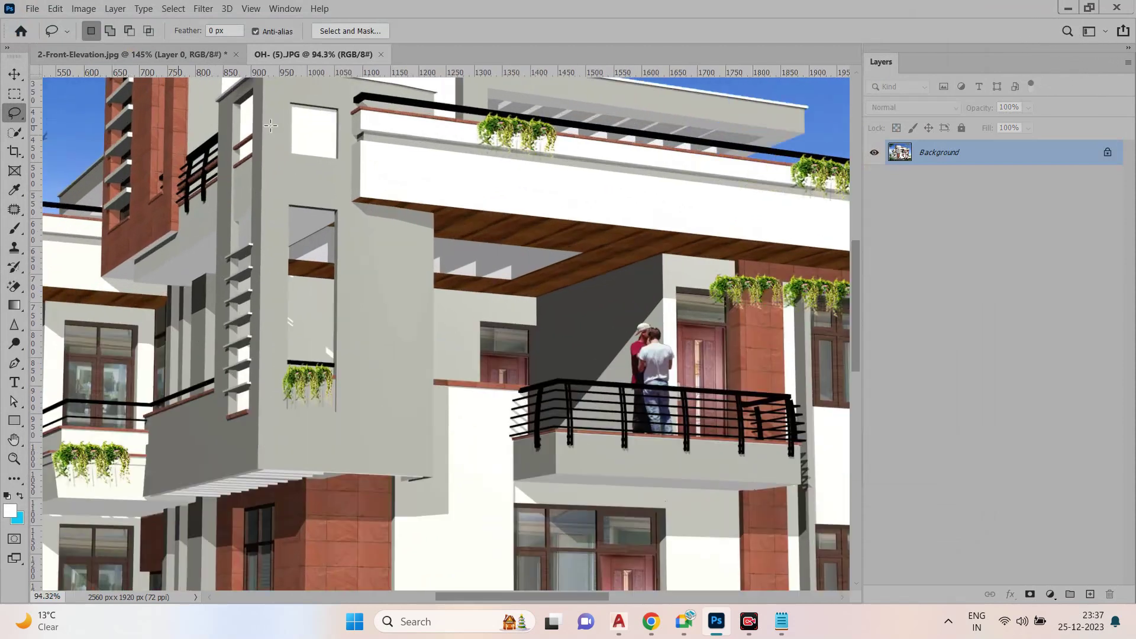
pyautogui.scroll(3, 271, 125)
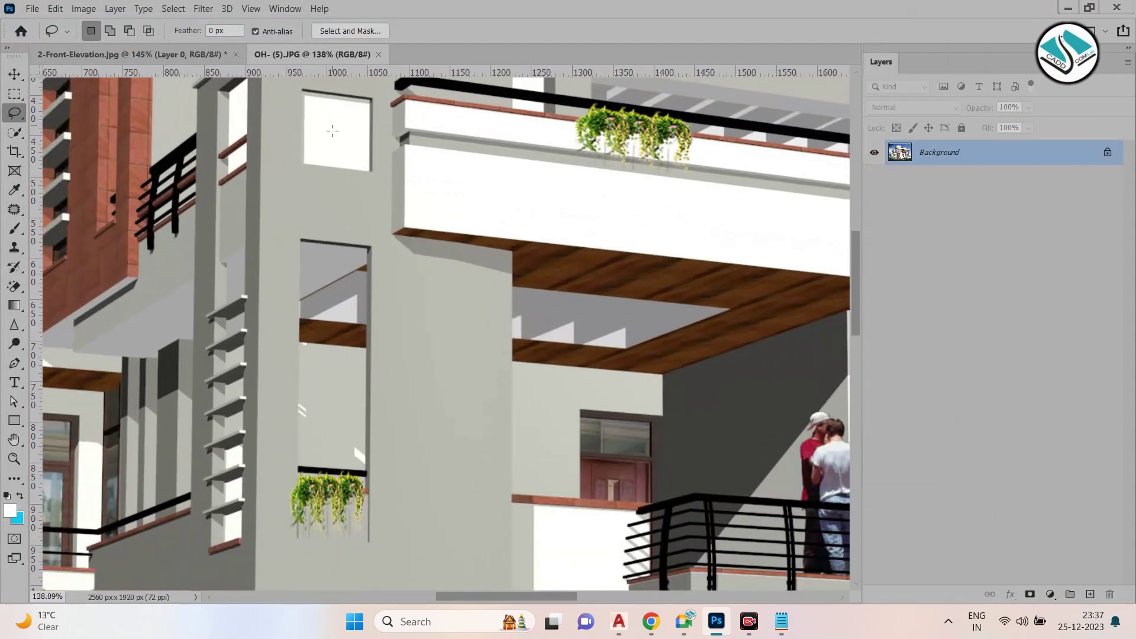
pyautogui.scroll(2, 397, 343)
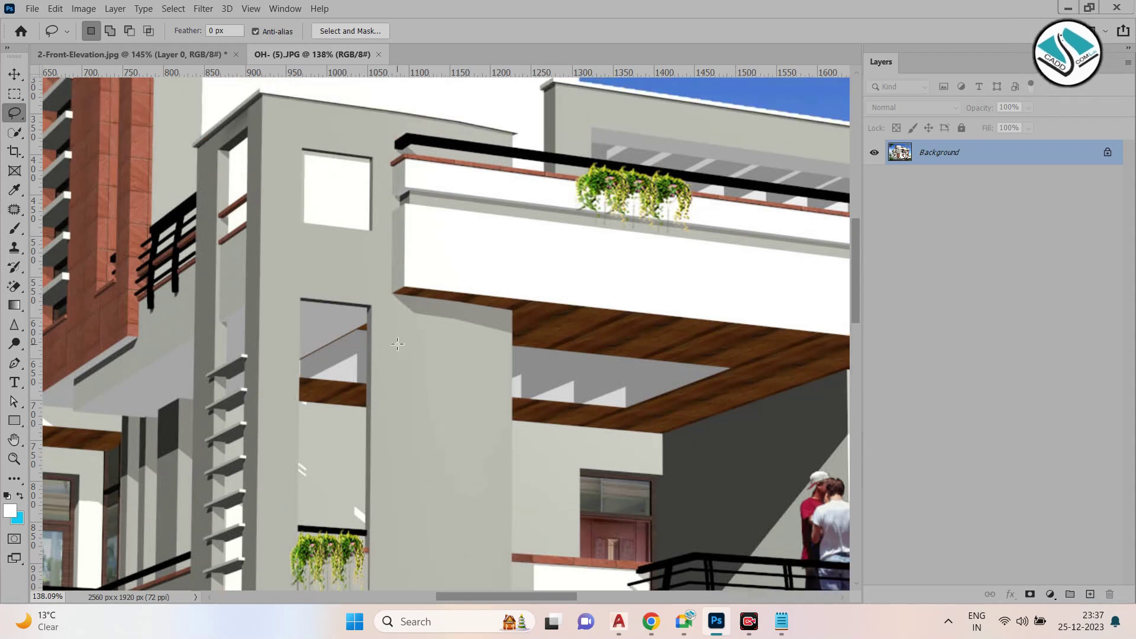
pyautogui.scroll(4, 337, 177)
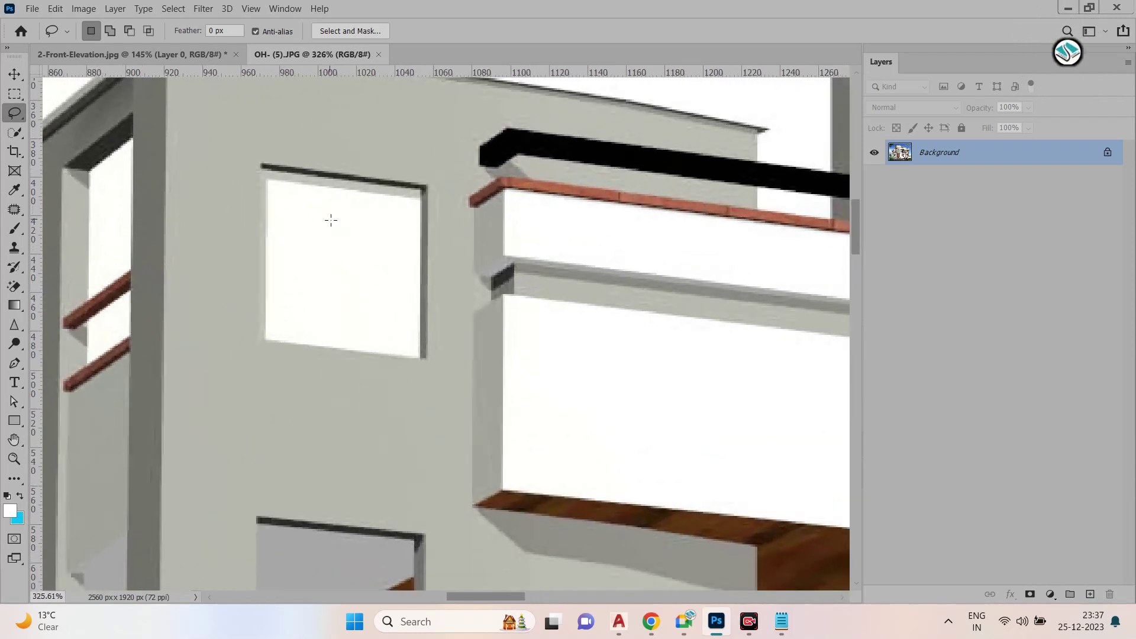
pyautogui.scroll(1, 331, 220)
pyautogui.click(1107, 153)
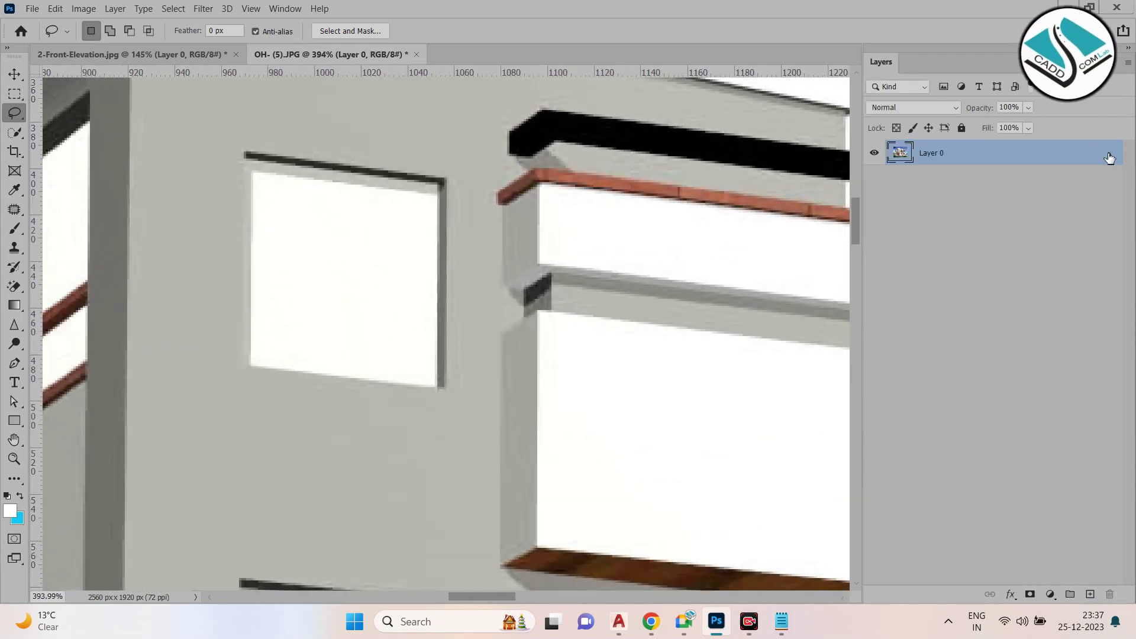
# Draw a rectangular marquee around the slanted square opening in the upper grey tower and clear it
pyautogui.click(15, 94)
pyautogui.click(41, 93)
pyautogui.moveTo(242, 150); pyautogui.dragTo(450, 392)
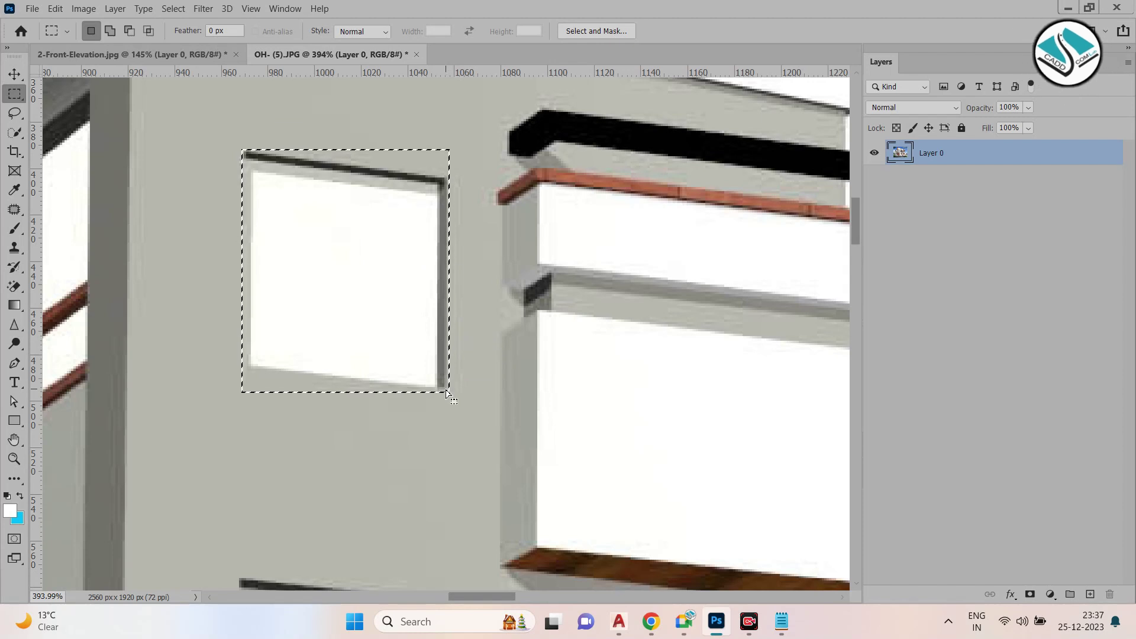
pyautogui.click(448, 394)
# Outline the slanted square opening in the grey tower with the Polygonal Lasso tool and copy it to a new layer
pyautogui.moveTo(14, 112); pyautogui.dragTo(88, 123)
pyautogui.click(88, 126)
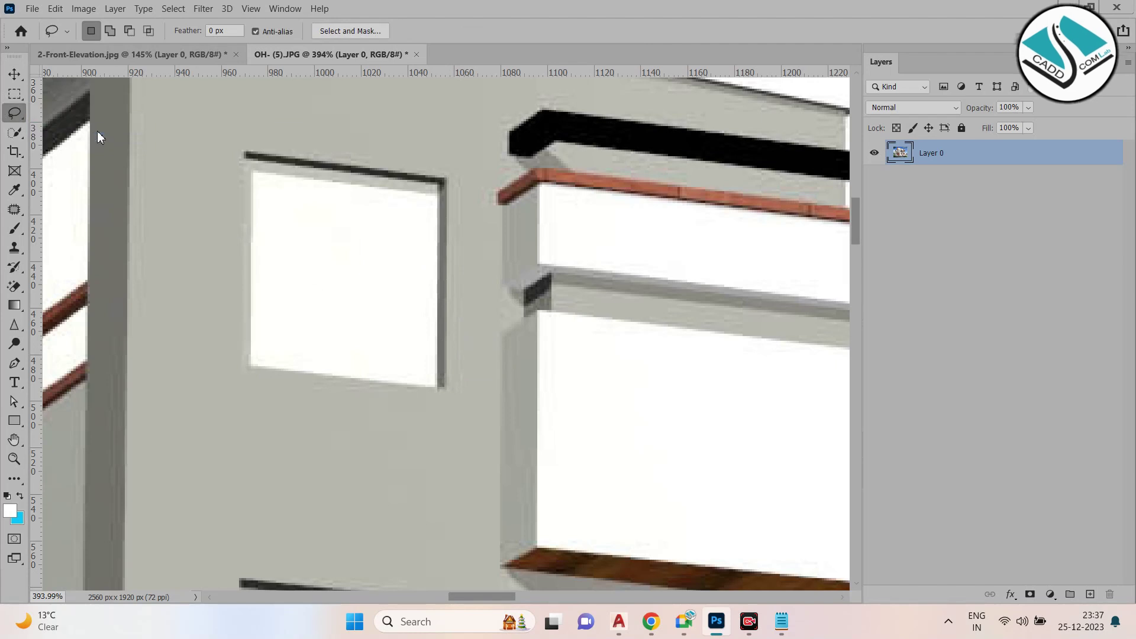
pyautogui.click(245, 152)
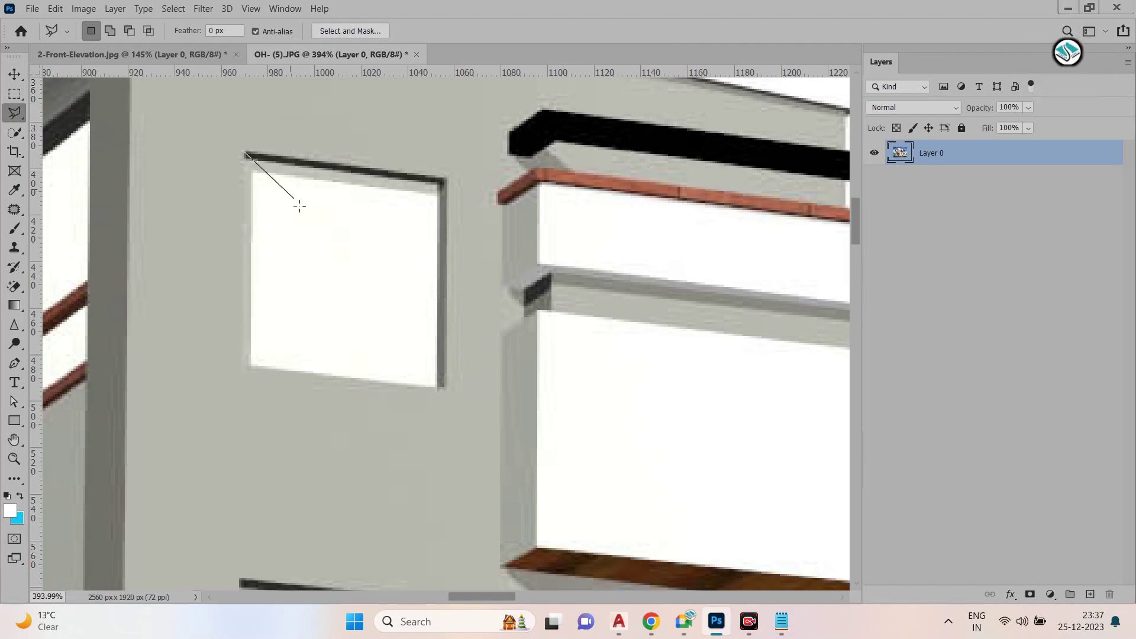
pyautogui.click(447, 179)
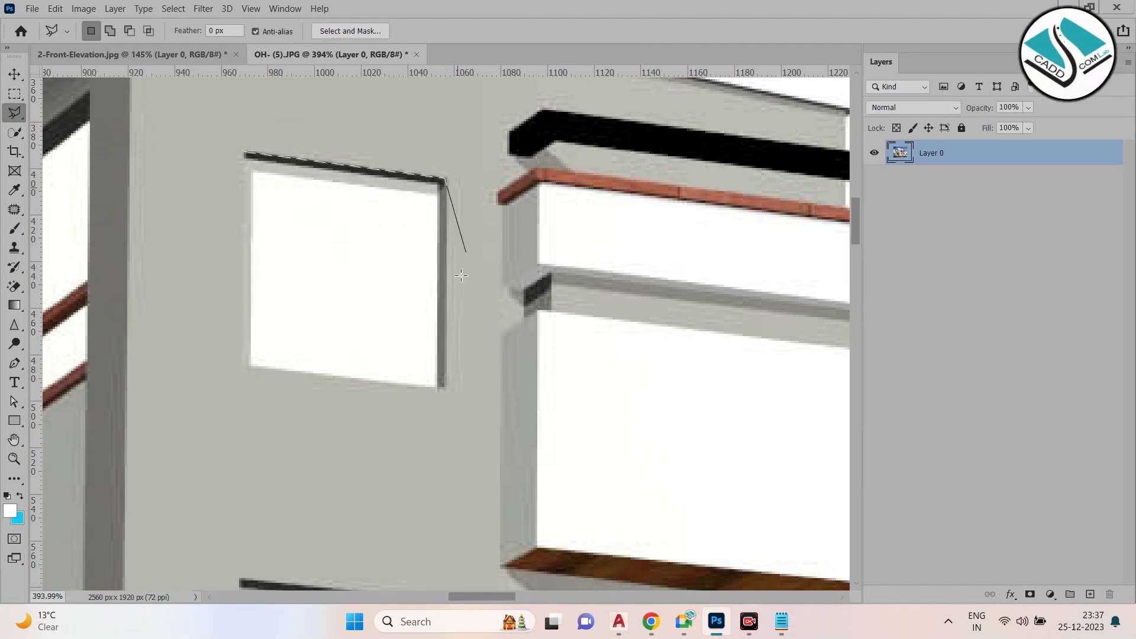
pyautogui.click(444, 389)
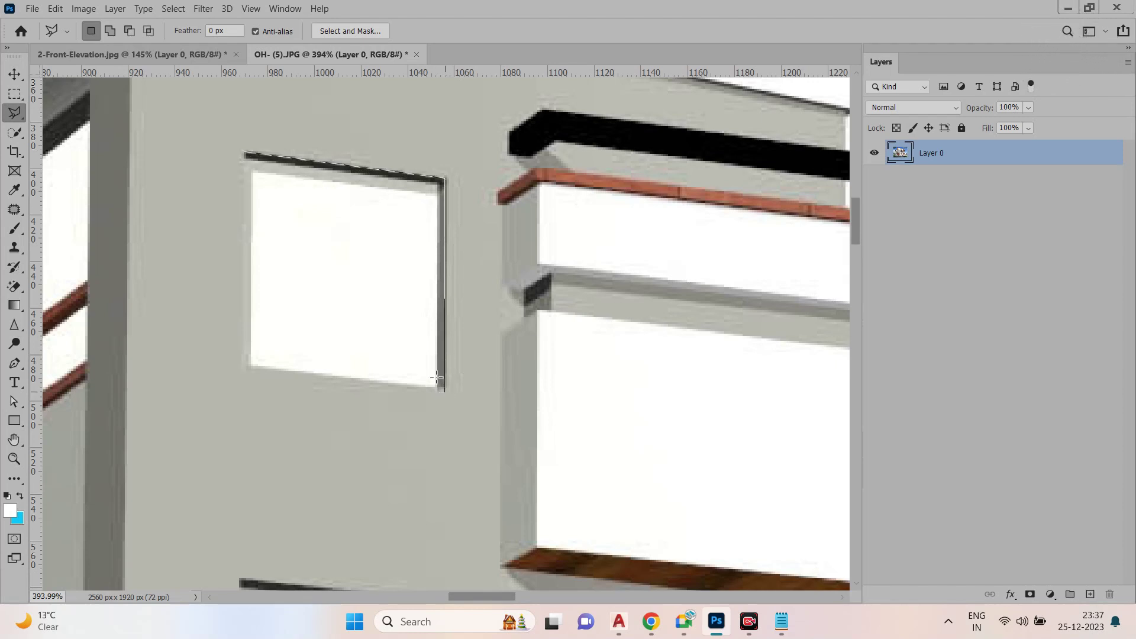
pyautogui.click(246, 368)
pyautogui.click(246, 153)
pyautogui.scroll(-6, 246, 154)
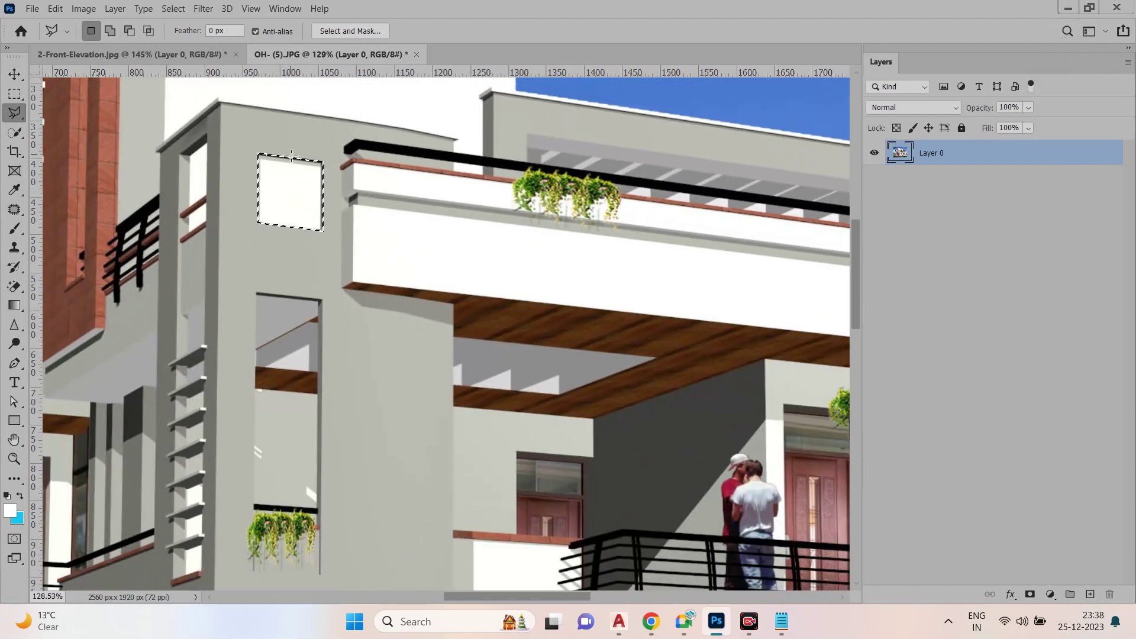
pyautogui.hotkey('ctrl', 'j')
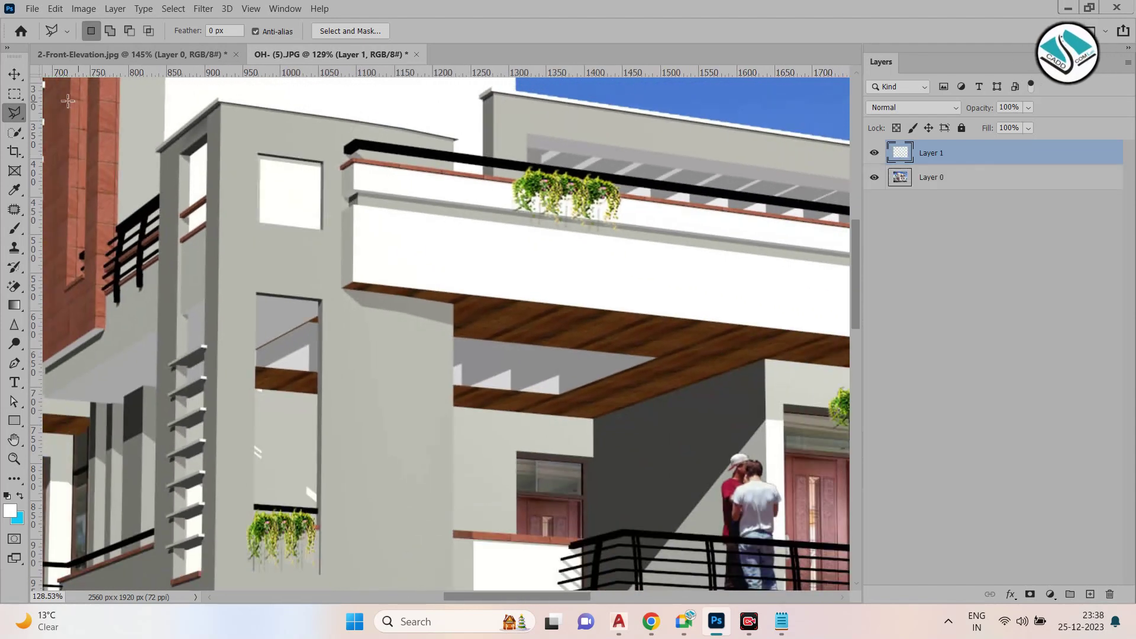
# Move the copied opening onto the blank grey wall just below the wooden soffit, nudging it up into place
pyautogui.click(14, 74)
pyautogui.moveTo(301, 176)
pyautogui.mouseDown()
pyautogui.moveTo(357, 232)
pyautogui.moveTo(406, 332)
pyautogui.mouseUp()
pyautogui.press('Up')
pyautogui.press('Up')
pyautogui.press('Up')
pyautogui.press('Up')
pyautogui.press('Up')
pyautogui.press('Up')
pyautogui.press('Up')
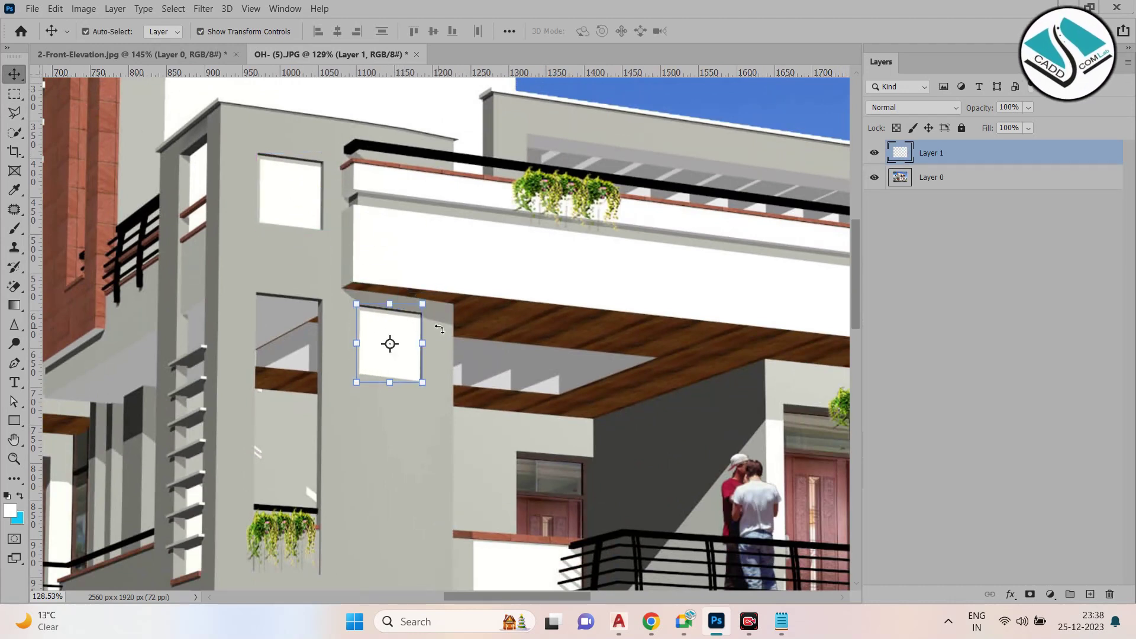
# Duplicate the copied opening twice and place the duplicates beneath it in a vertical column on the grey wall
pyautogui.press('ctrl')
pyautogui.hotkey('ctrl', 'j')
pyautogui.scroll(-3, 438, 324)
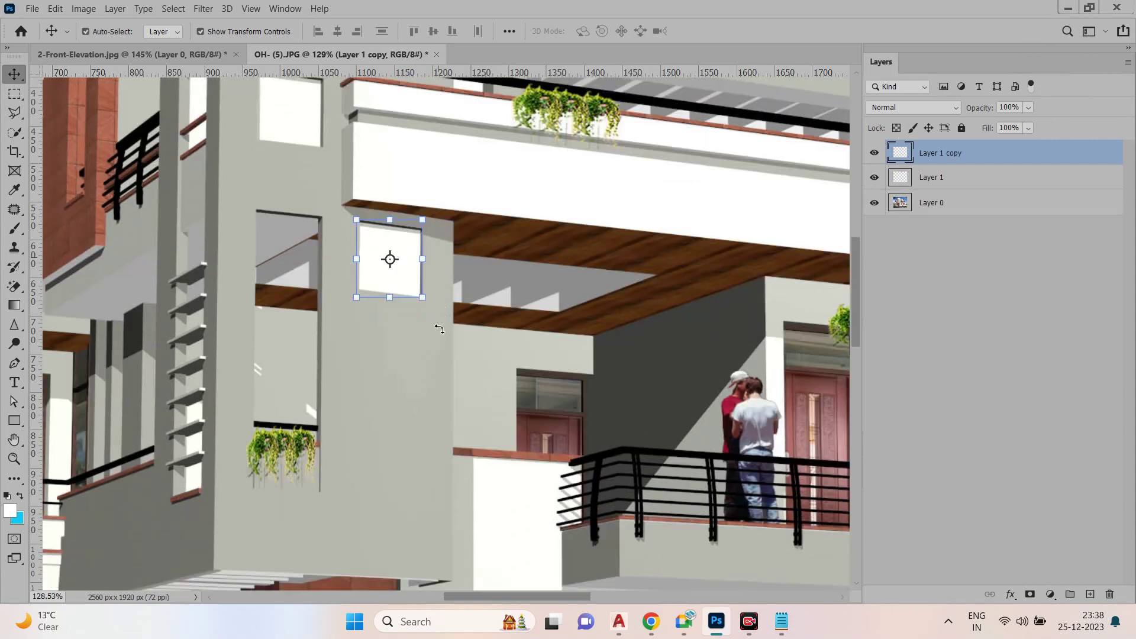
pyautogui.moveTo(404, 257); pyautogui.dragTo(406, 333)
pyautogui.hotkey('ctrl', 'j')
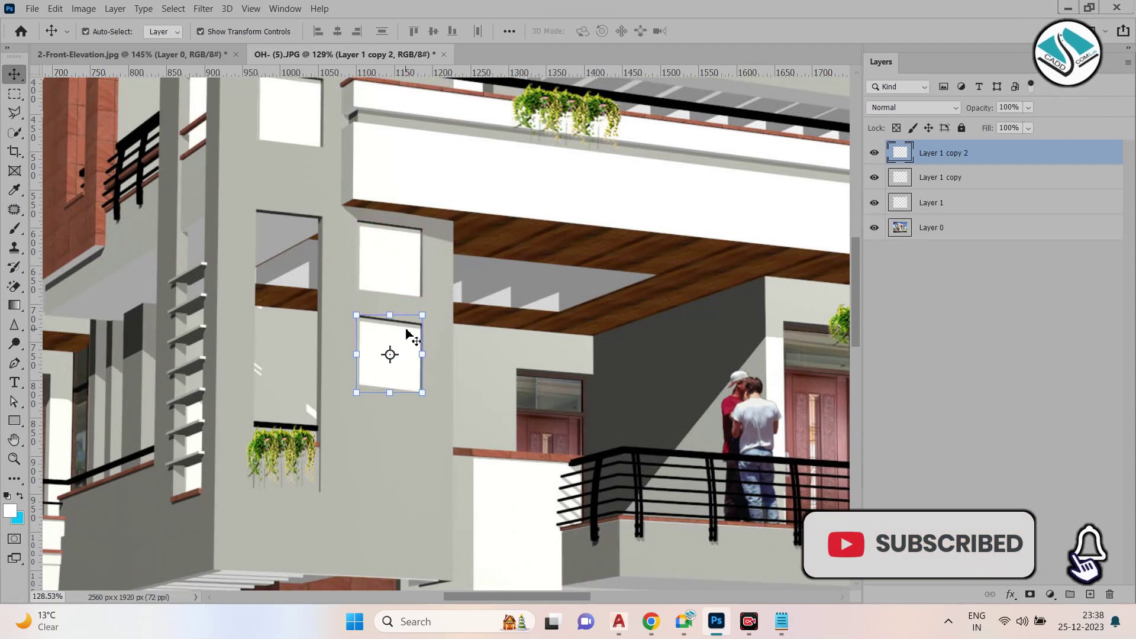
pyautogui.moveTo(402, 341); pyautogui.dragTo(403, 451)
# Nudge the middle opening slightly down to even out the column's spacing, and select the building image layer
pyautogui.click(407, 353)
pyautogui.press('Down')
pyautogui.press('Down')
pyautogui.press('Down')
pyautogui.press('Down')
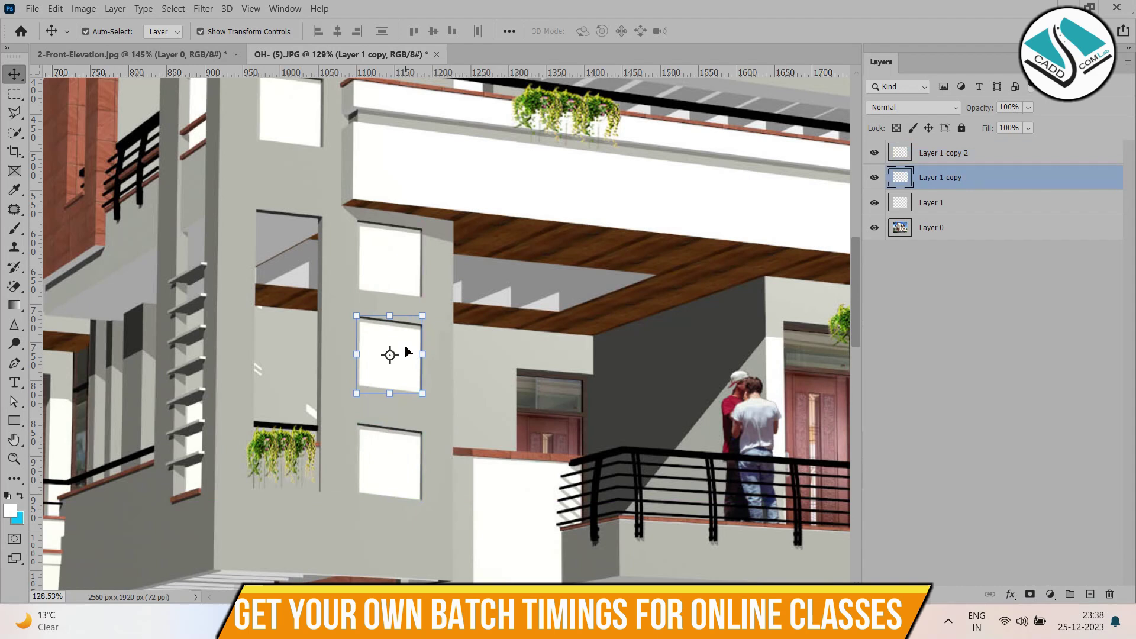
pyautogui.click(637, 193)
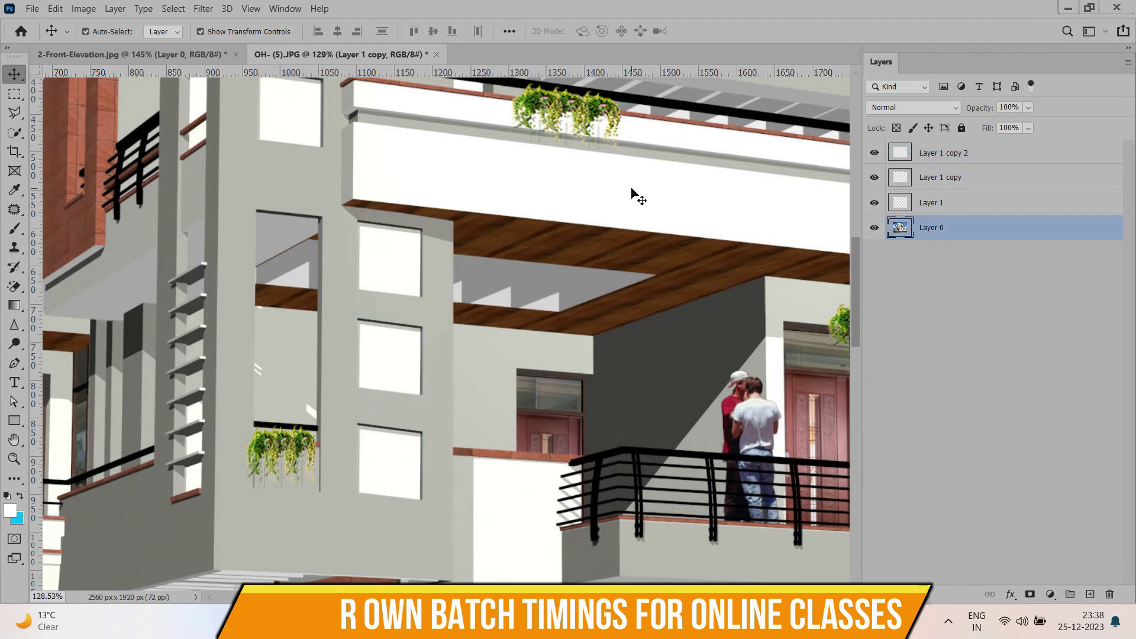
# Examine the column of three added openings on the grey wall and the tall opening beside it
pyautogui.scroll(-5, 398, 460)
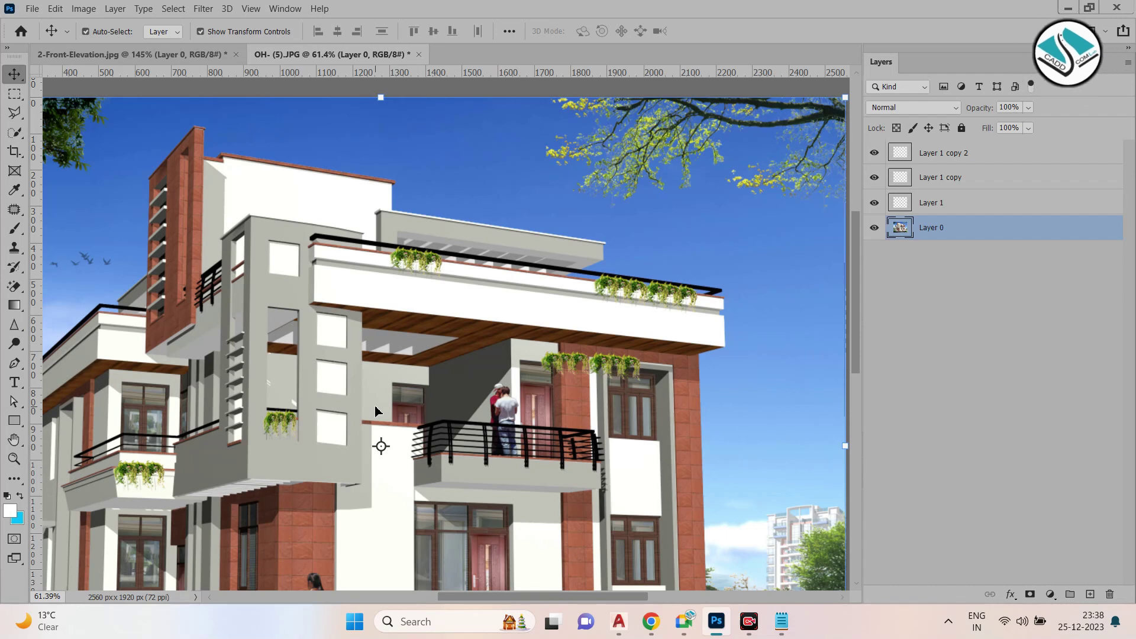
pyautogui.scroll(2, 484, 305)
pyautogui.scroll(-3, 502, 270)
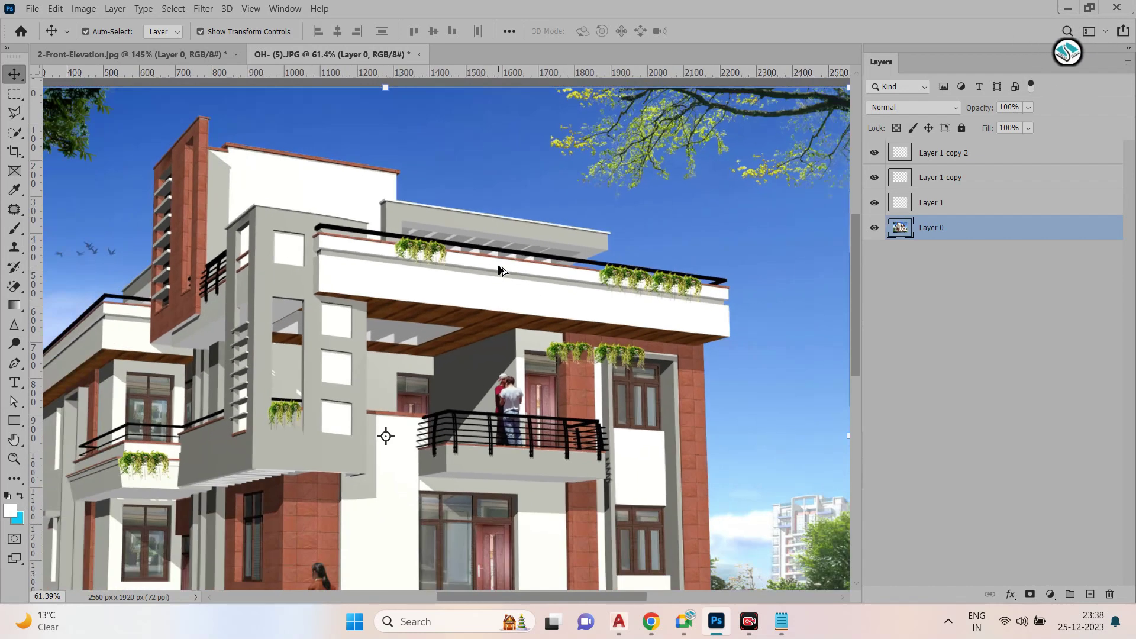
pyautogui.scroll(2, 355, 374)
pyautogui.scroll(-1, 362, 362)
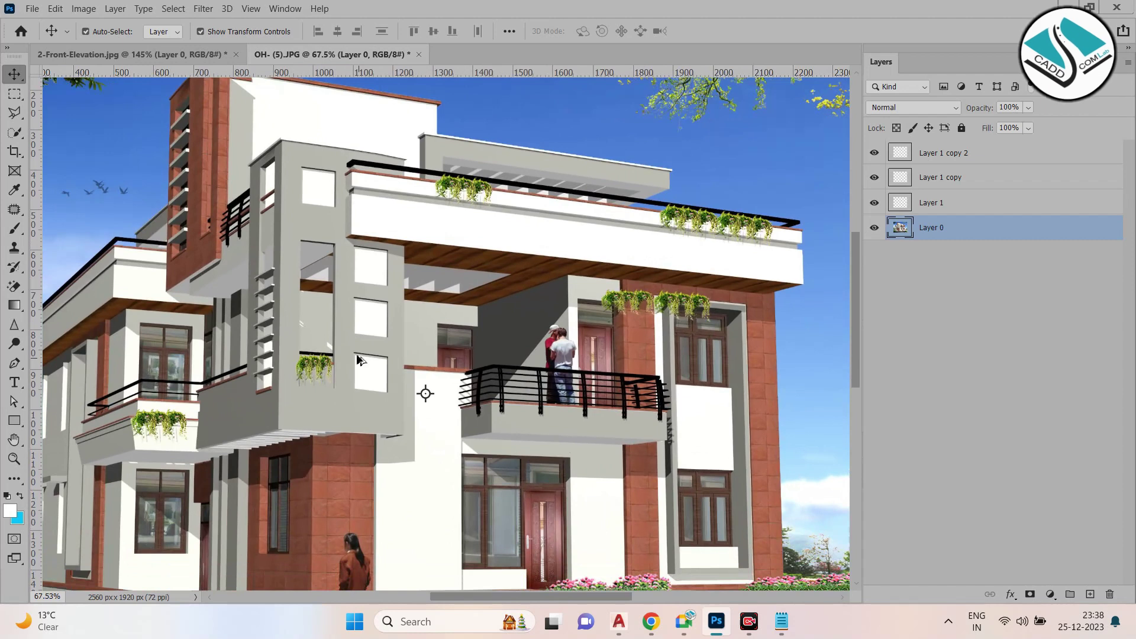
pyautogui.scroll(1, 345, 336)
pyautogui.scroll(-1, 345, 316)
pyautogui.scroll(3, 341, 304)
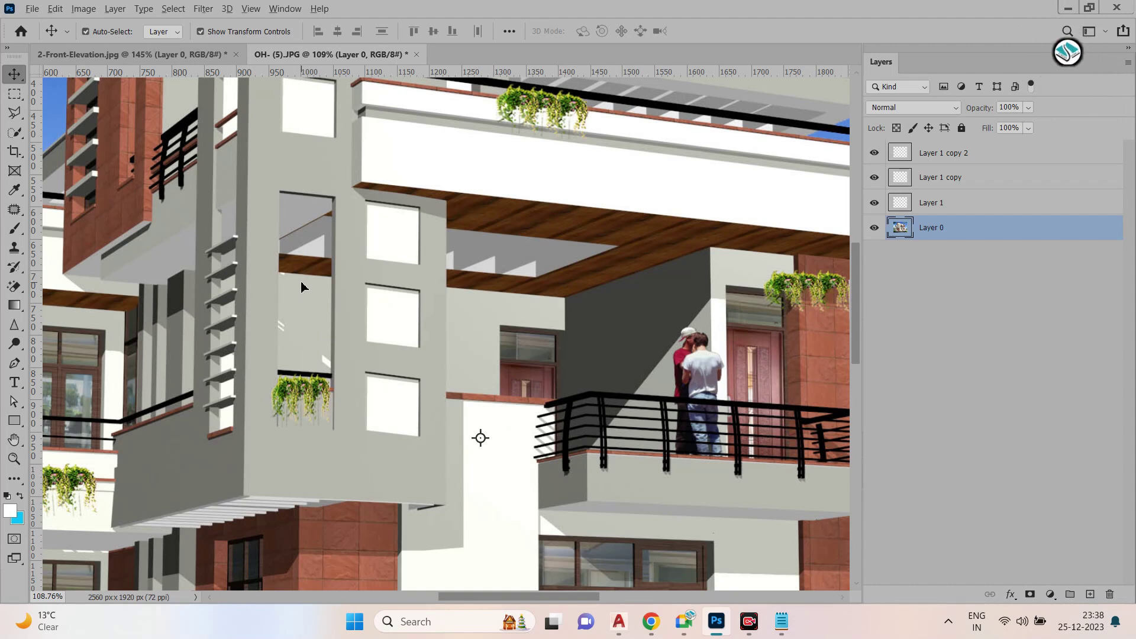
pyautogui.scroll(-2, 301, 287)
pyautogui.scroll(2, 301, 121)
# Copy a rectangular patch of plain grey wall between the upper and tall openings onto a new layer
pyautogui.scroll(3, 329, 231)
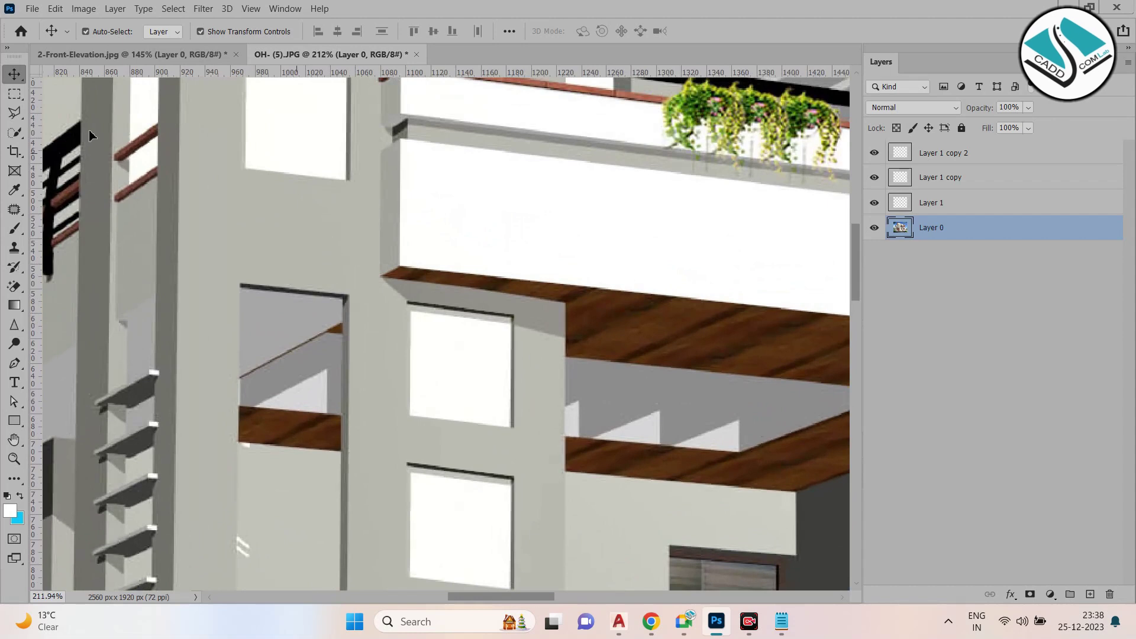
pyautogui.click(20, 100)
pyautogui.moveTo(217, 182); pyautogui.dragTo(374, 262)
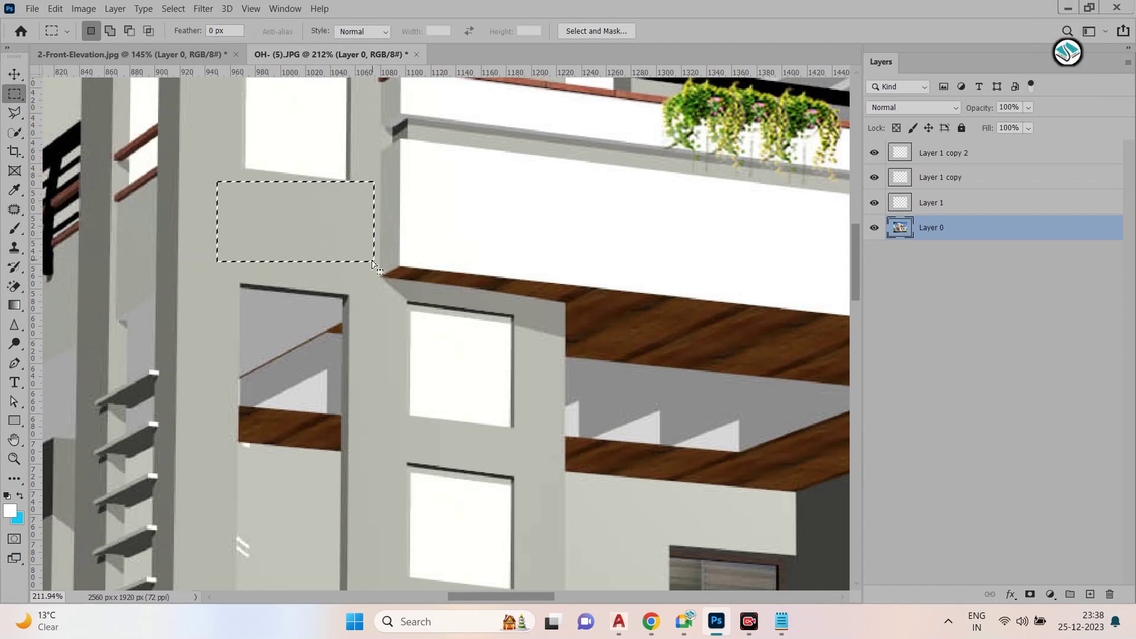
pyautogui.hotkey('ctrl', 'j')
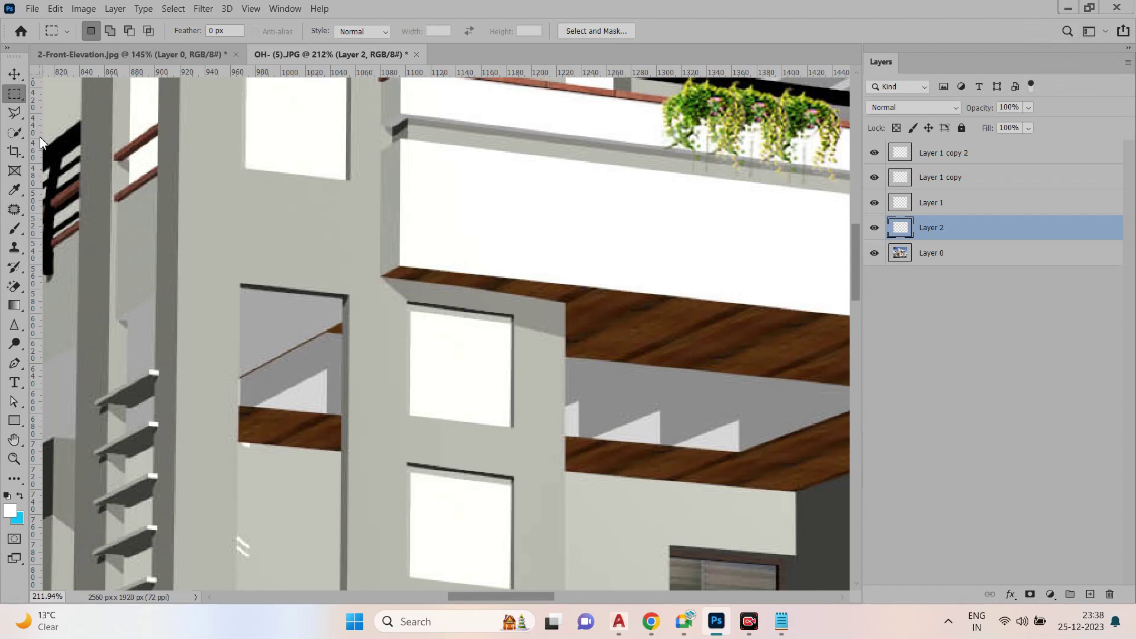
# Stretch the copied wall patch down and up with Free Transform so it covers the tall opening and the one above it
pyautogui.click(14, 74)
pyautogui.scroll(-3, 308, 184)
pyautogui.moveTo(308, 195); pyautogui.dragTo(306, 465)
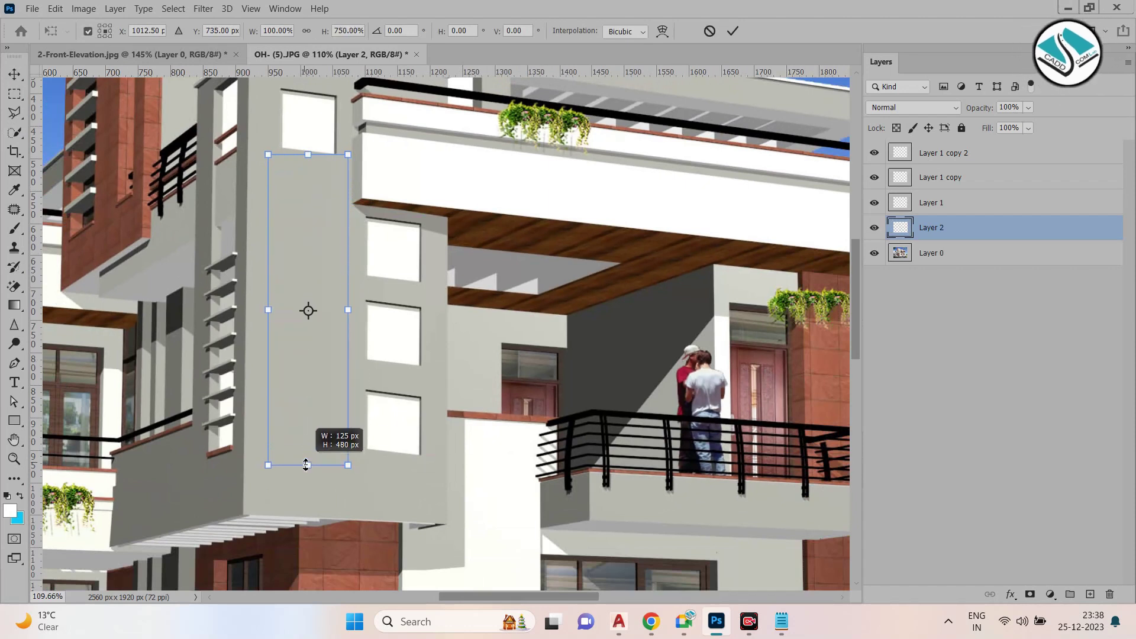
pyautogui.scroll(1, 300, 128)
pyautogui.moveTo(306, 189); pyautogui.dragTo(307, 116)
pyautogui.click(742, 32)
pyautogui.scroll(-2, 325, 211)
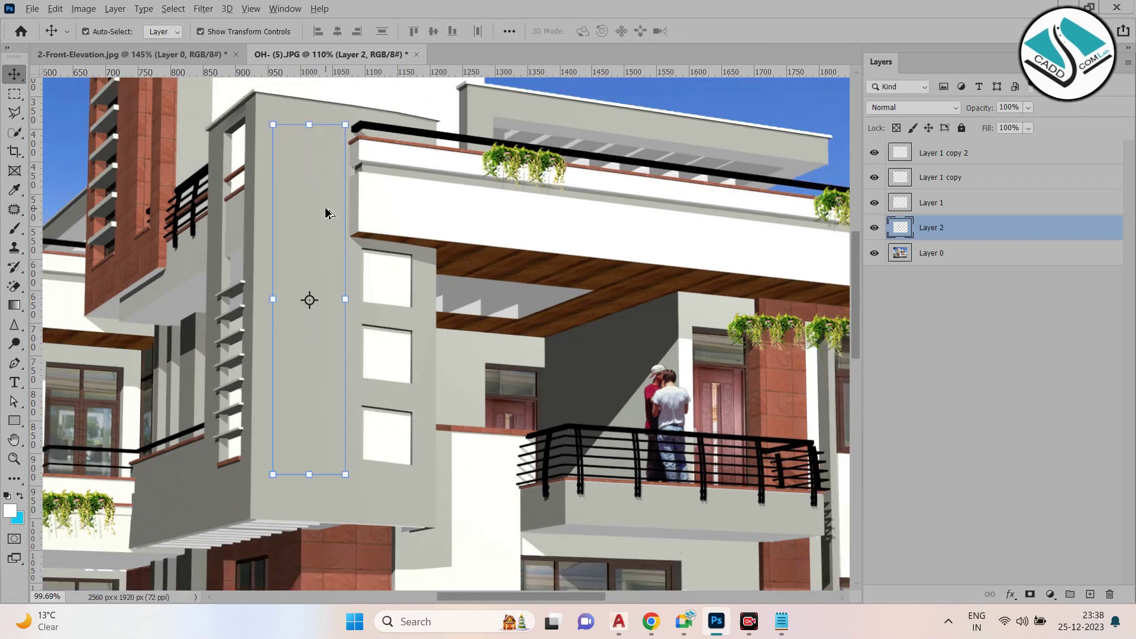
pyautogui.click(482, 218)
pyautogui.scroll(-1, 482, 217)
pyautogui.scroll(-2, 480, 217)
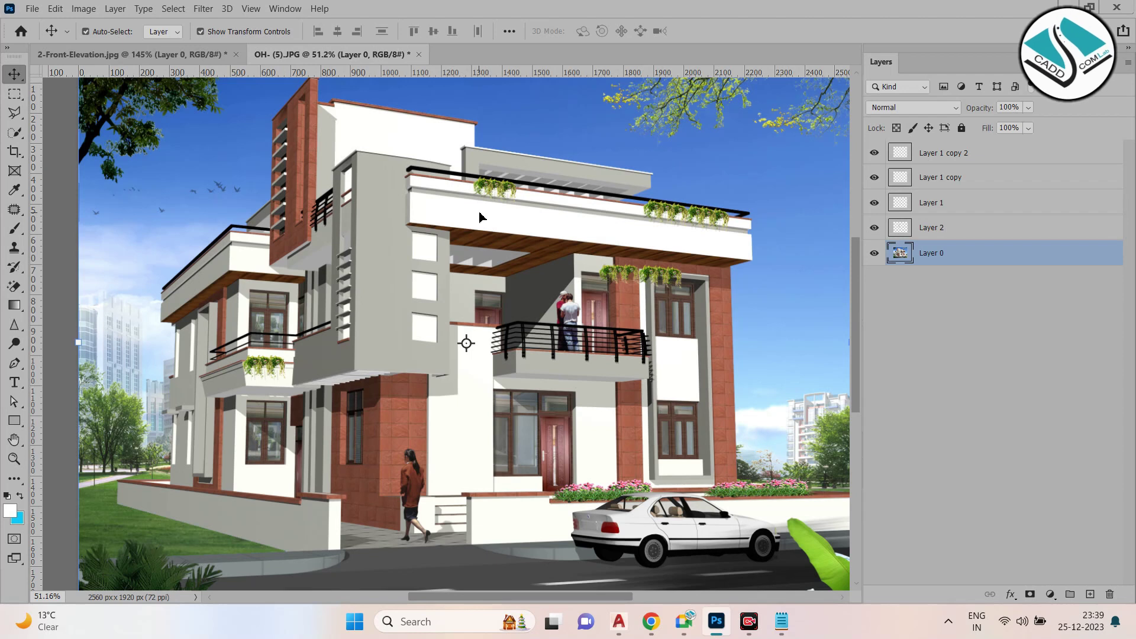
# Delete the three added opening layers and the wall patch layer, keeping only the base building image
pyautogui.keyDown('shift'); pyautogui.click(947, 155); pyautogui.keyUp('shift')
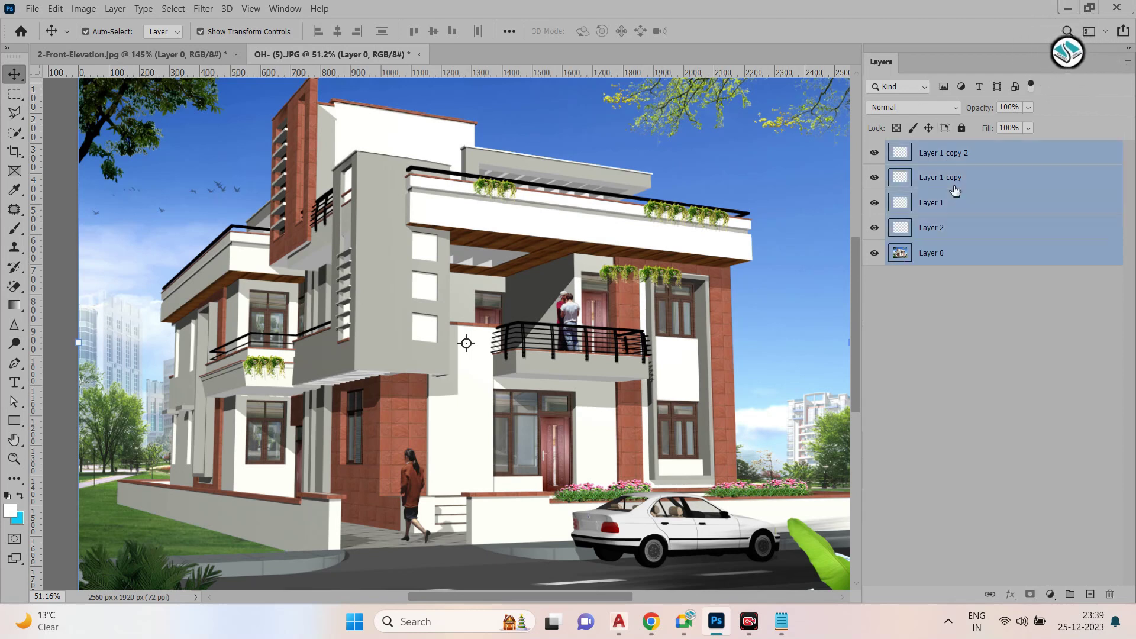
pyautogui.click(947, 220)
pyautogui.keyDown('shift'); pyautogui.click(940, 154); pyautogui.keyUp('shift')
pyautogui.press('Delete')
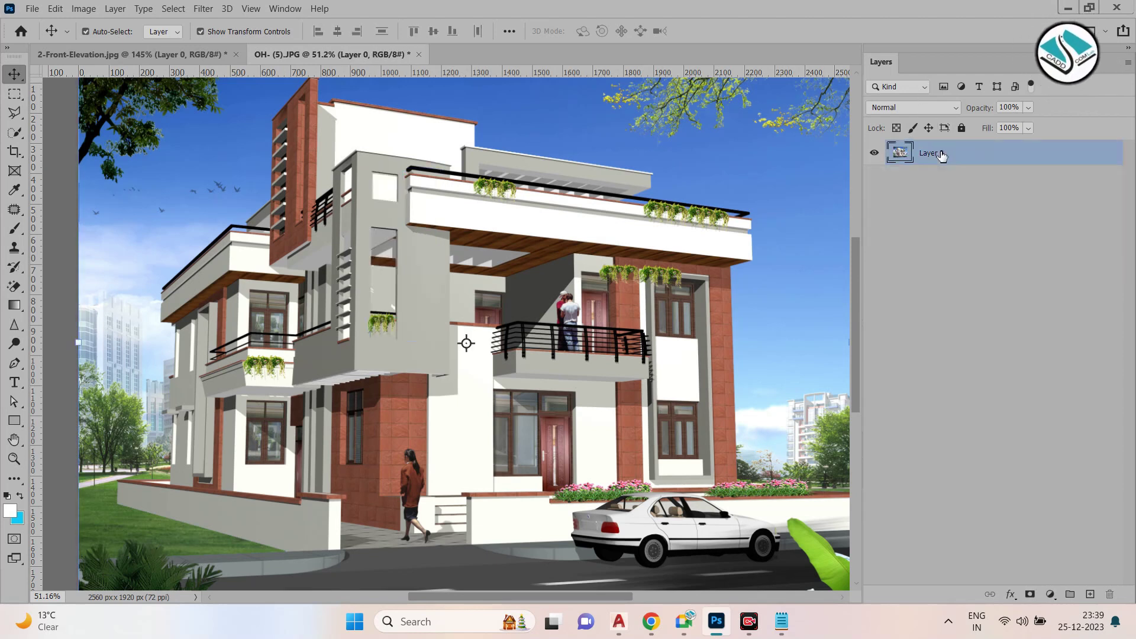
# Try to trace the roof slab's upper edge against the sky with the Magnetic Lasso tool
pyautogui.click(14, 112)
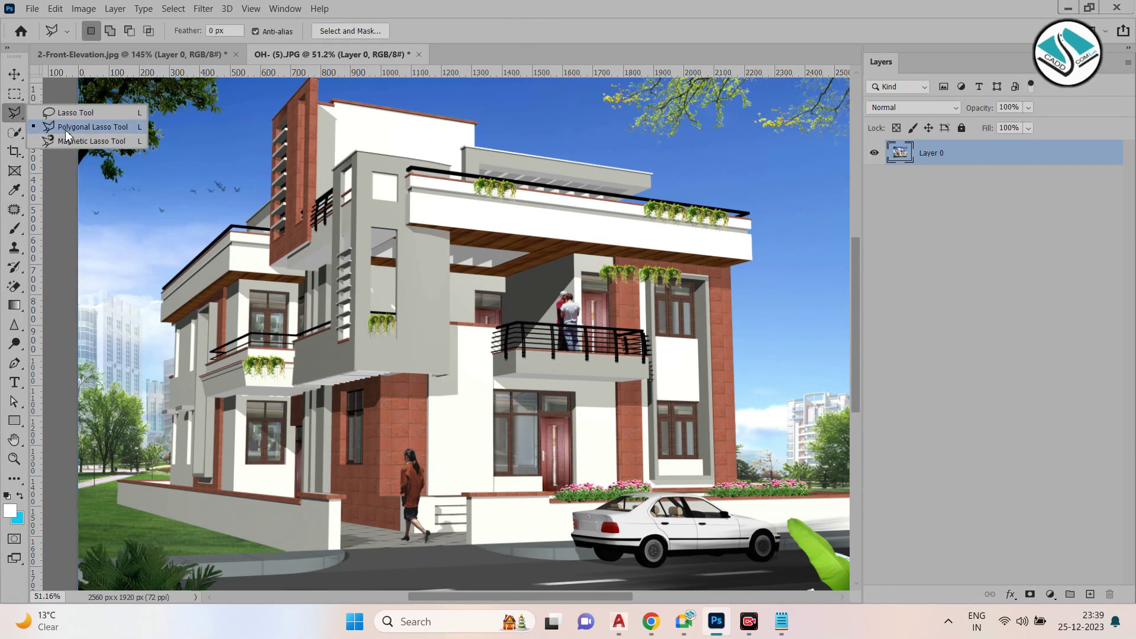
pyautogui.click(75, 145)
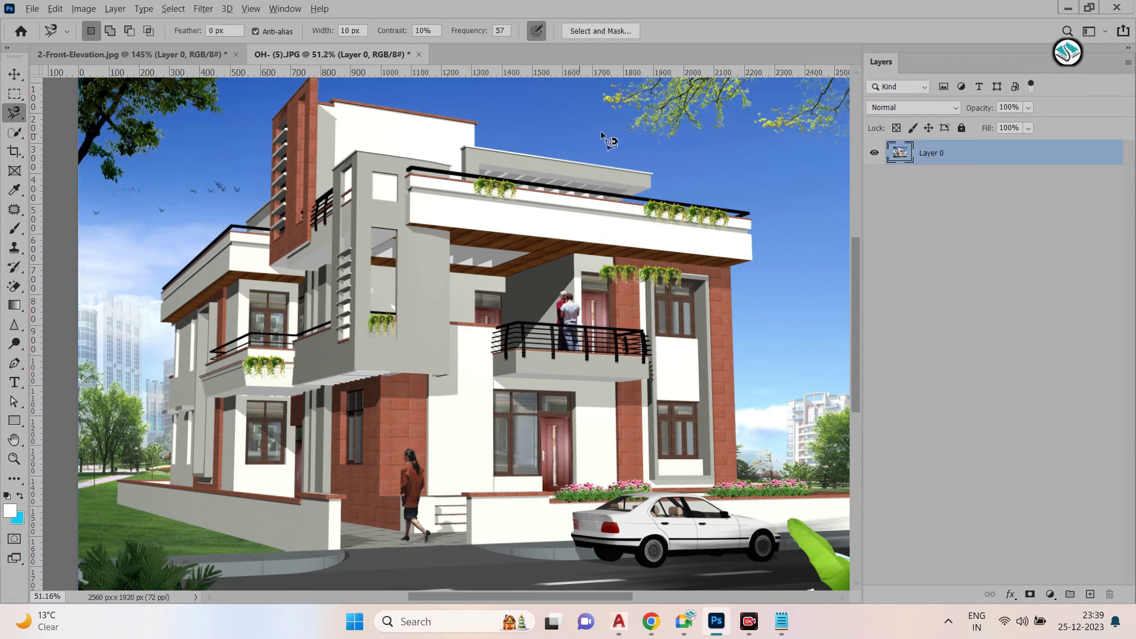
pyautogui.scroll(5, 606, 142)
pyautogui.scroll(2, 598, 145)
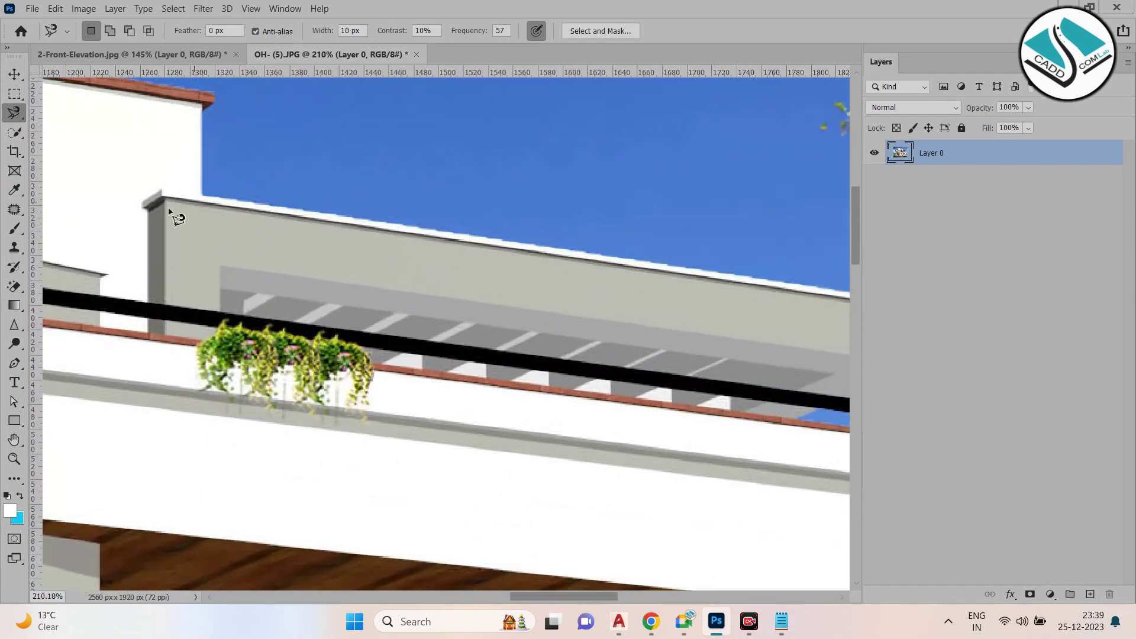
pyautogui.click(205, 194)
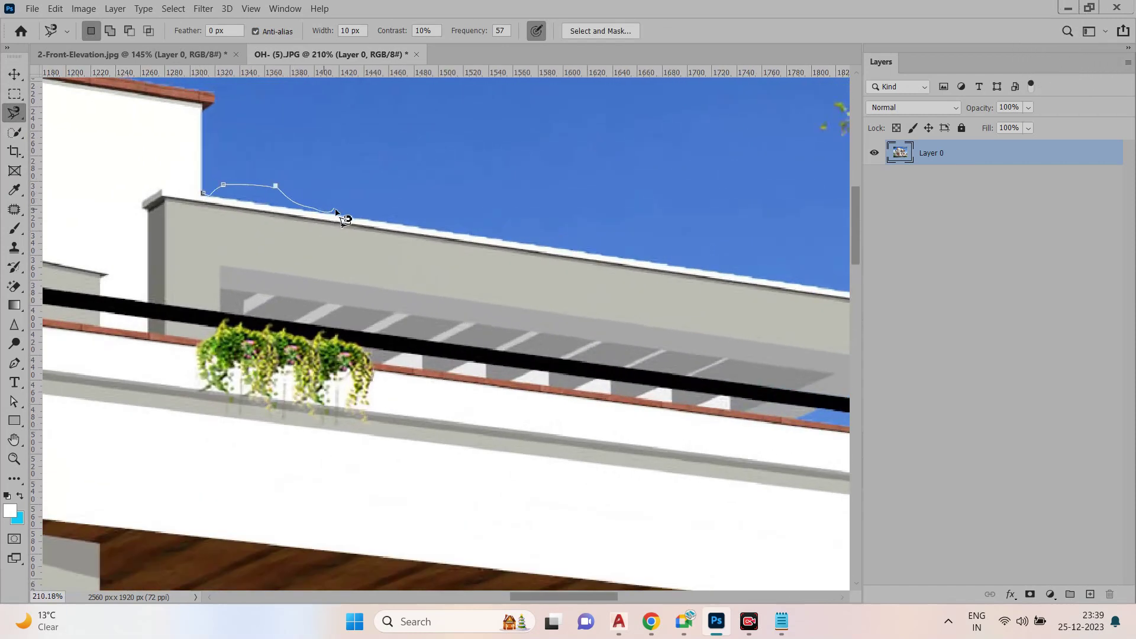
pyautogui.hscroll(5, 473, 225)
pyautogui.press('Escape')
pyautogui.scroll(-2, 512, 213)
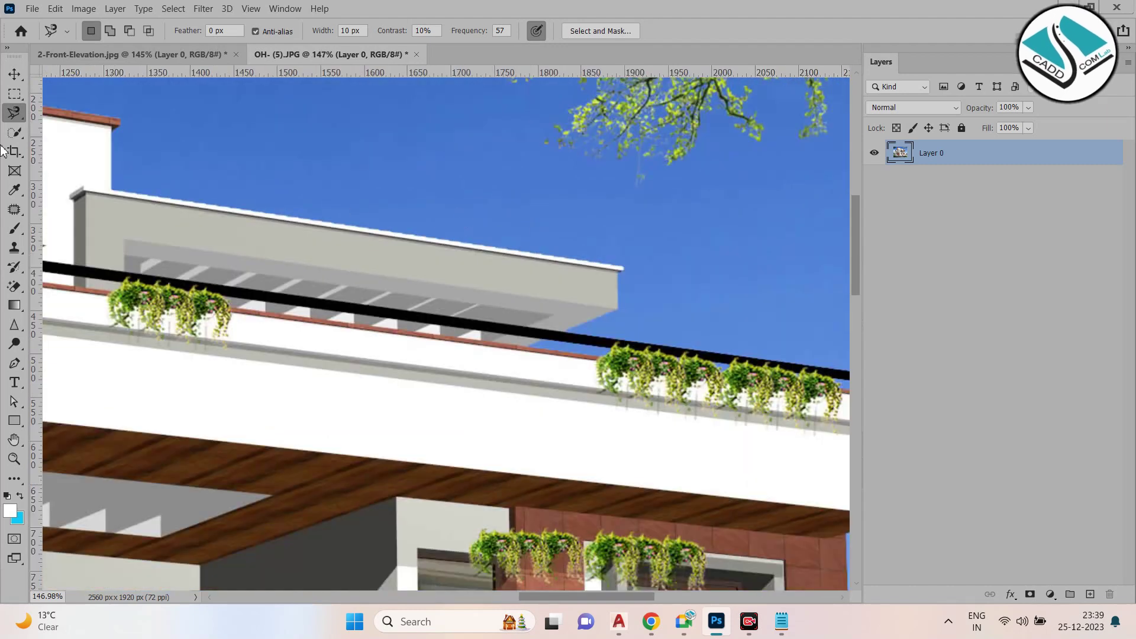
pyautogui.rightClick(14, 112)
pyautogui.click(15, 94)
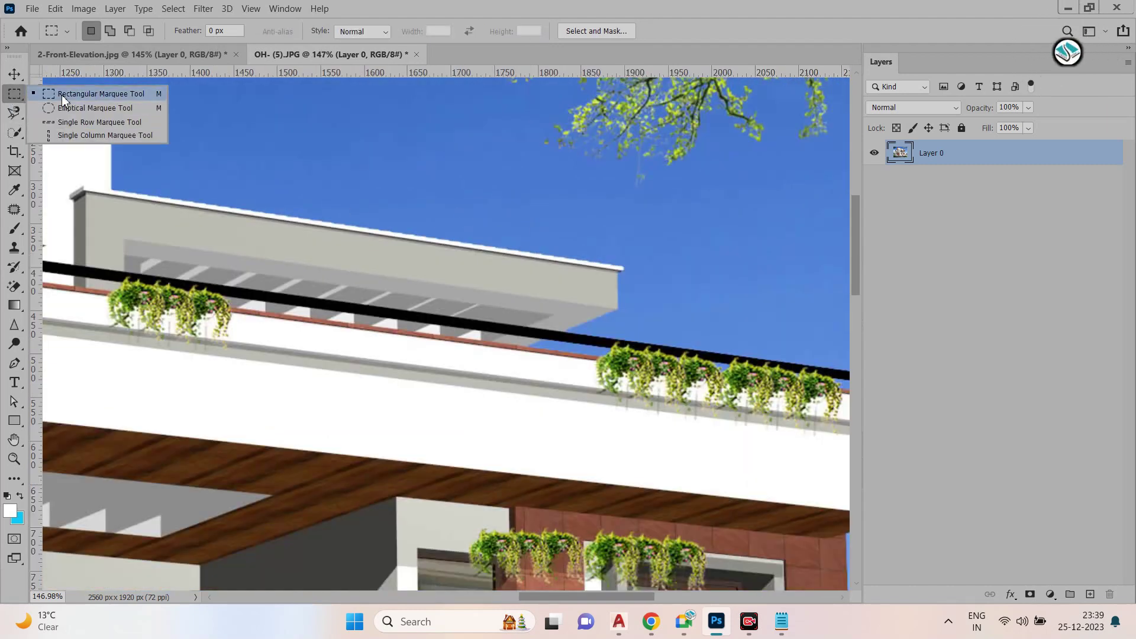
pyautogui.scroll(-6, 452, 175)
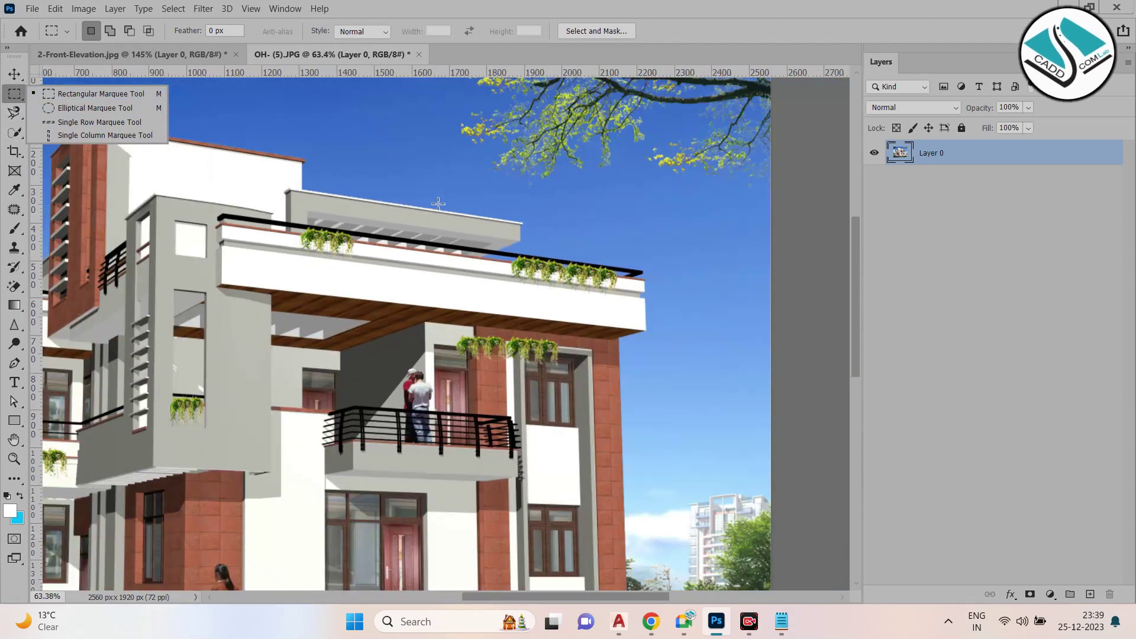
pyautogui.click(14, 112)
# Switch to the 2-Front-Elevation.jpg document, fit it in view and activate the Quick Selection tool
pyautogui.click(18, 135)
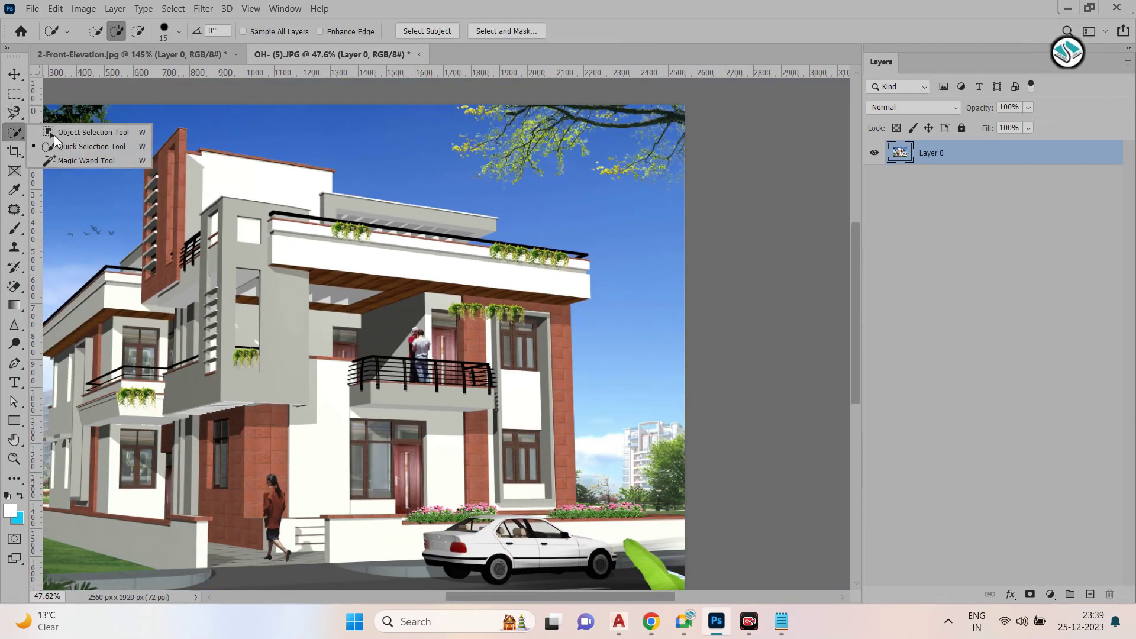
pyautogui.click(123, 150)
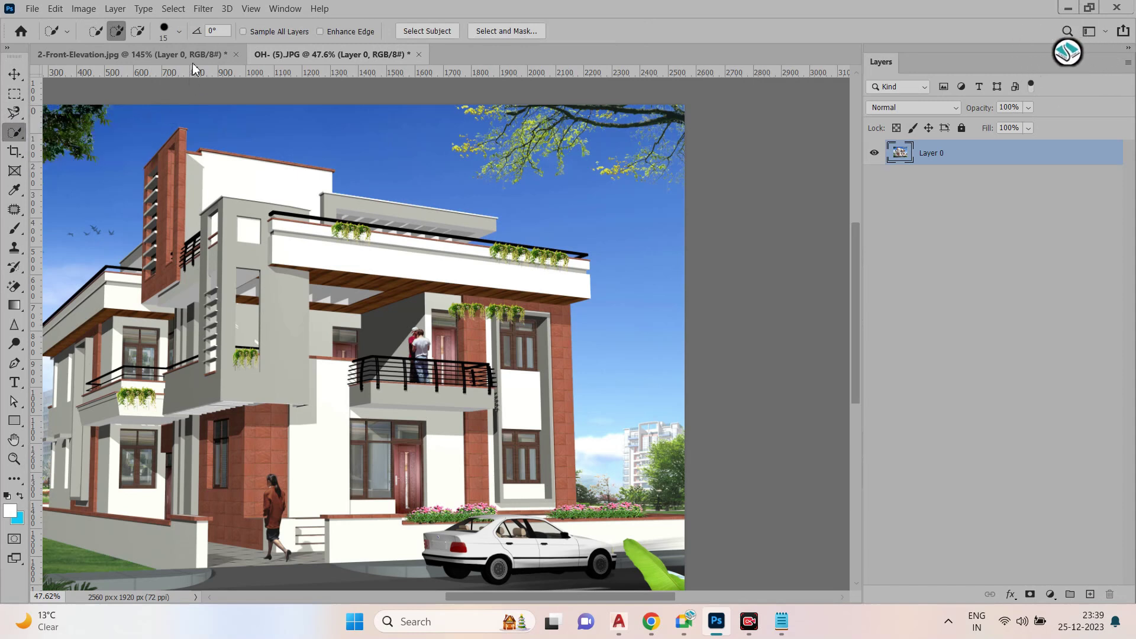
pyautogui.click(130, 53)
pyautogui.hotkey('ctrl', '0')
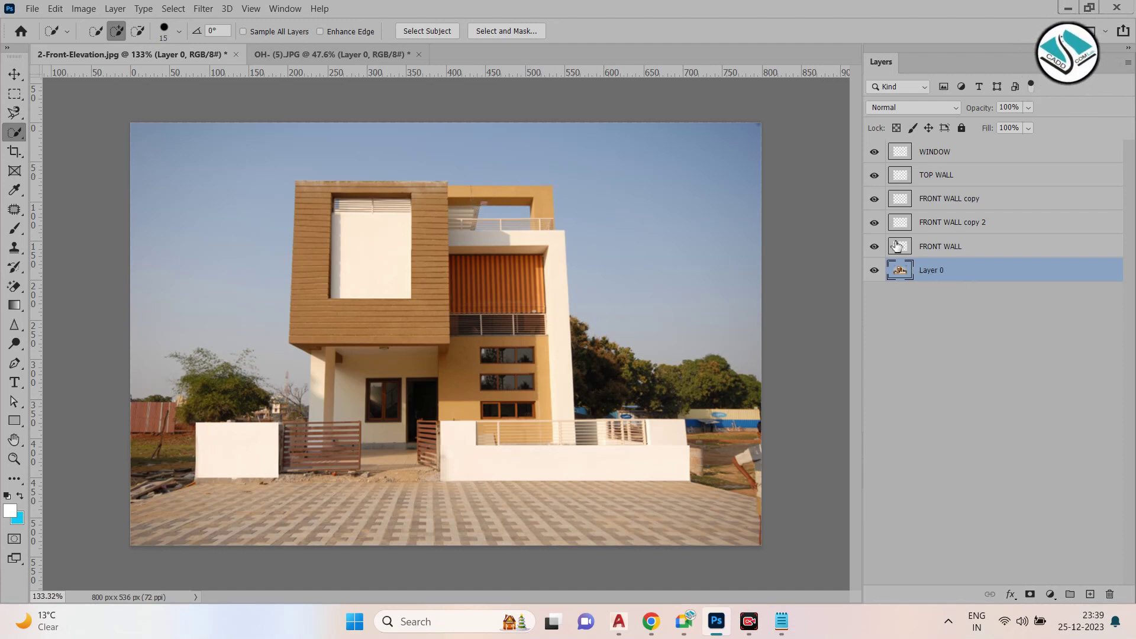
pyautogui.rightClick(14, 133)
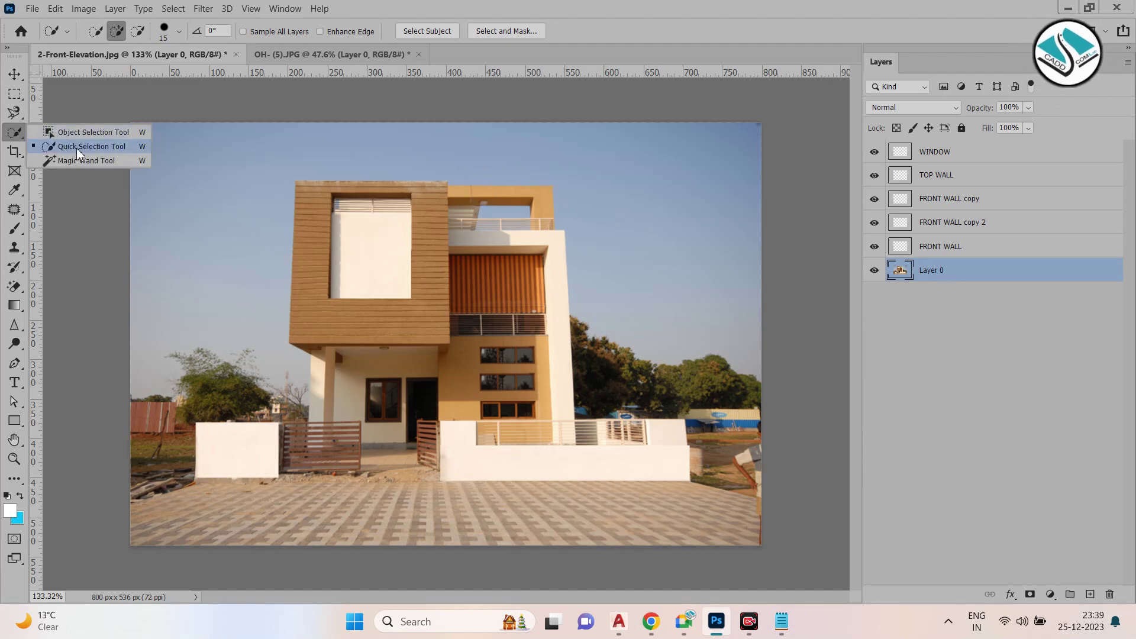
pyautogui.click(110, 148)
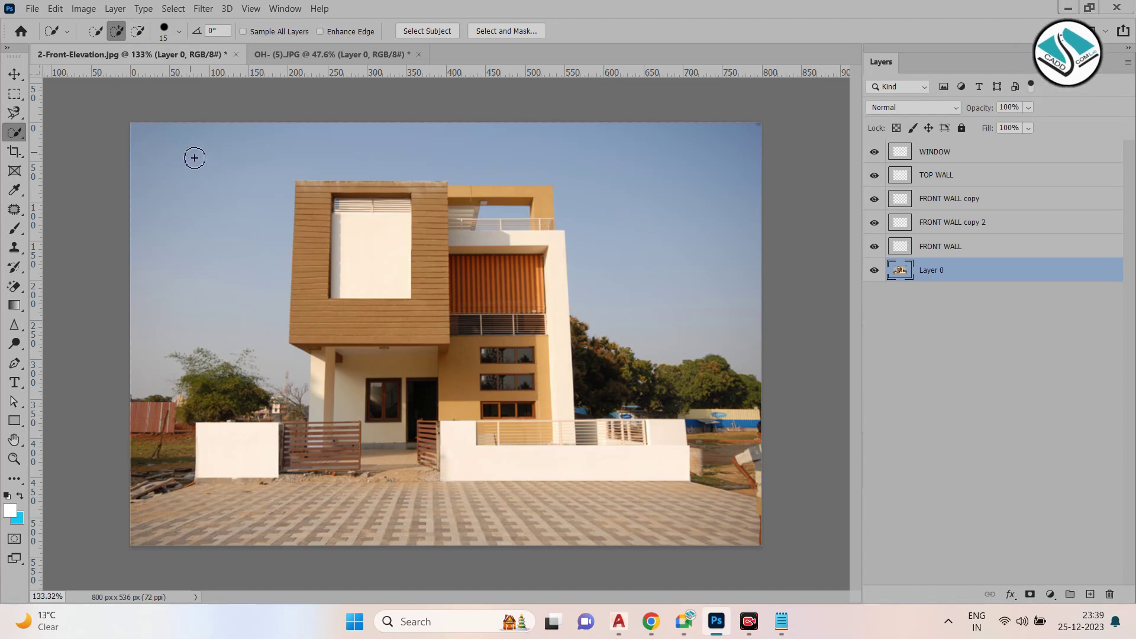
# Set the Quick Selection brush size to 27 px and select the sky around the house along with the small trees on its left
pyautogui.click(180, 32)
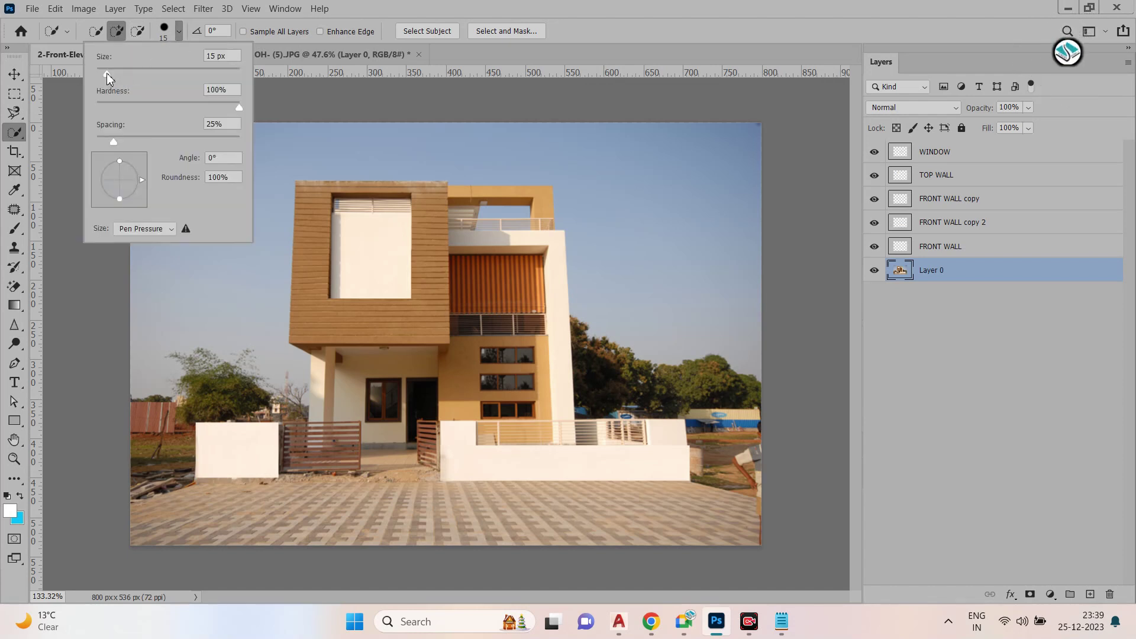
pyautogui.moveTo(107, 74); pyautogui.dragTo(123, 74)
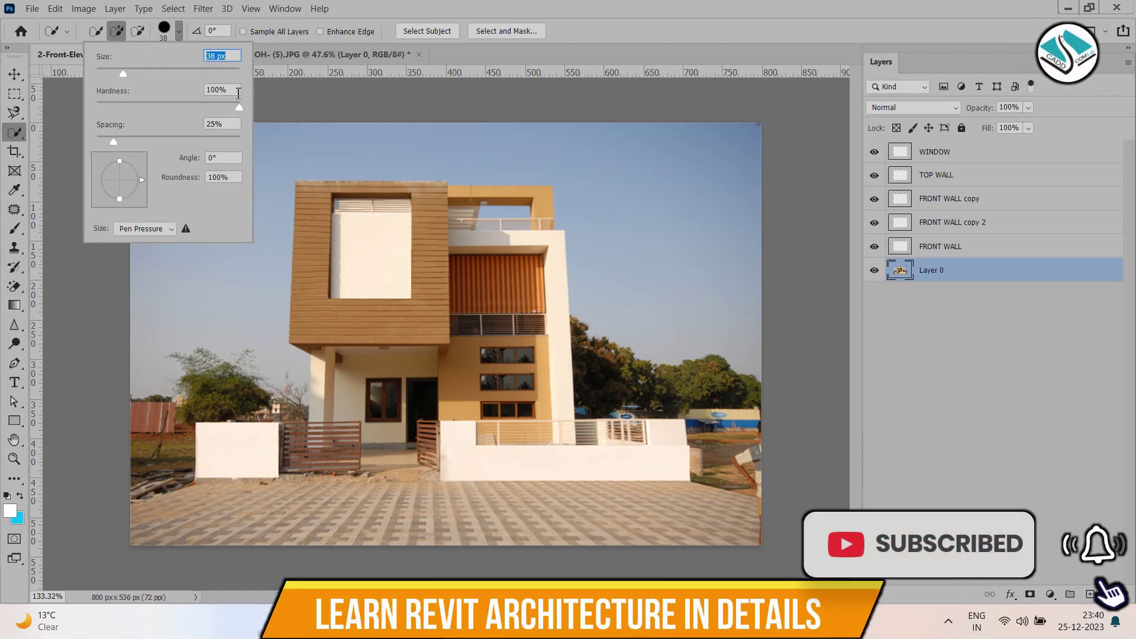
pyautogui.moveTo(122, 73); pyautogui.dragTo(115, 74)
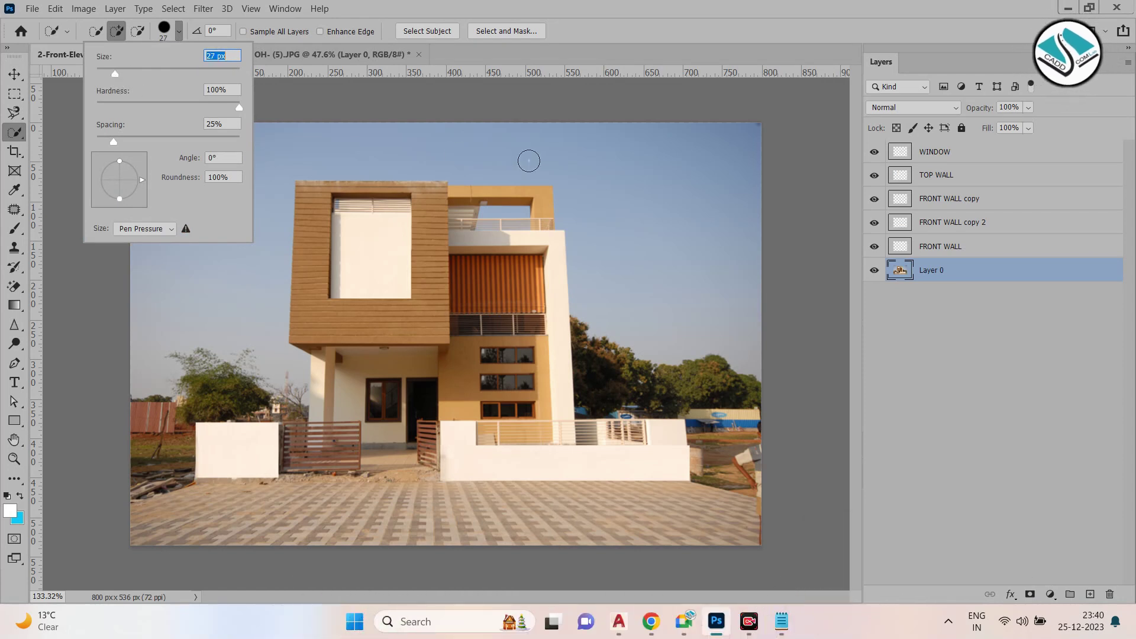
pyautogui.press('Return')
pyautogui.moveTo(680, 183)
pyautogui.mouseDown()
pyautogui.moveTo(621, 134)
pyautogui.moveTo(485, 119)
pyautogui.moveTo(335, 130)
pyautogui.moveTo(257, 157)
pyautogui.moveTo(214, 198)
pyautogui.moveTo(225, 350)
pyautogui.moveTo(213, 381)
pyautogui.moveTo(249, 384)
pyautogui.moveTo(292, 406)
pyautogui.mouseUp()
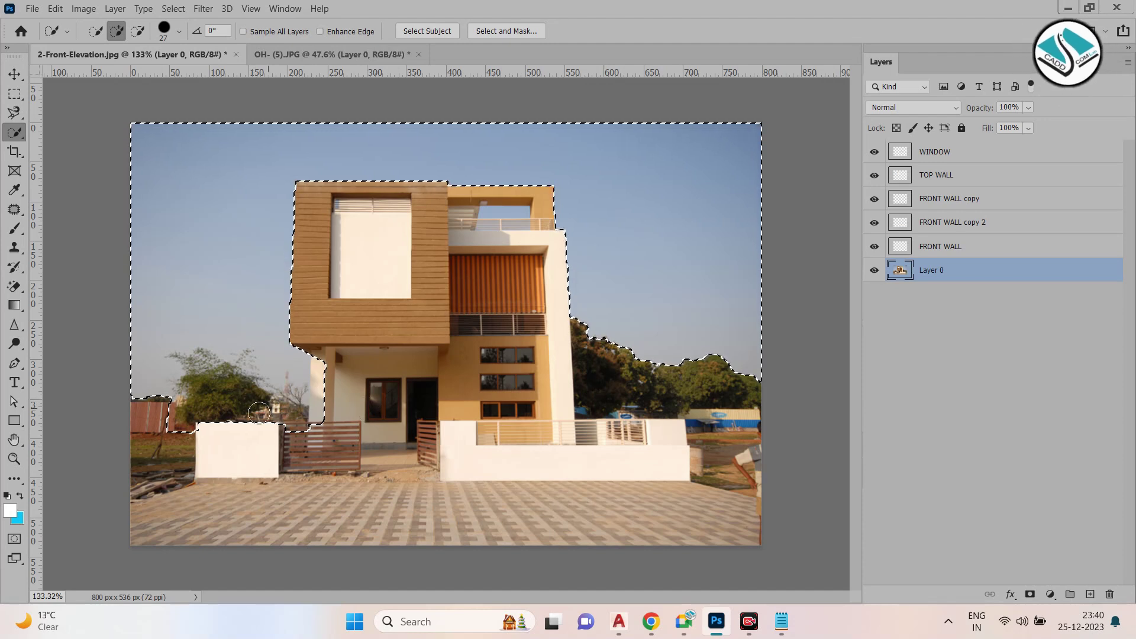
# Subtract the white side wall beside the porch from the sky selection and add back the background by the bare tree
pyautogui.scroll(4, 324, 362)
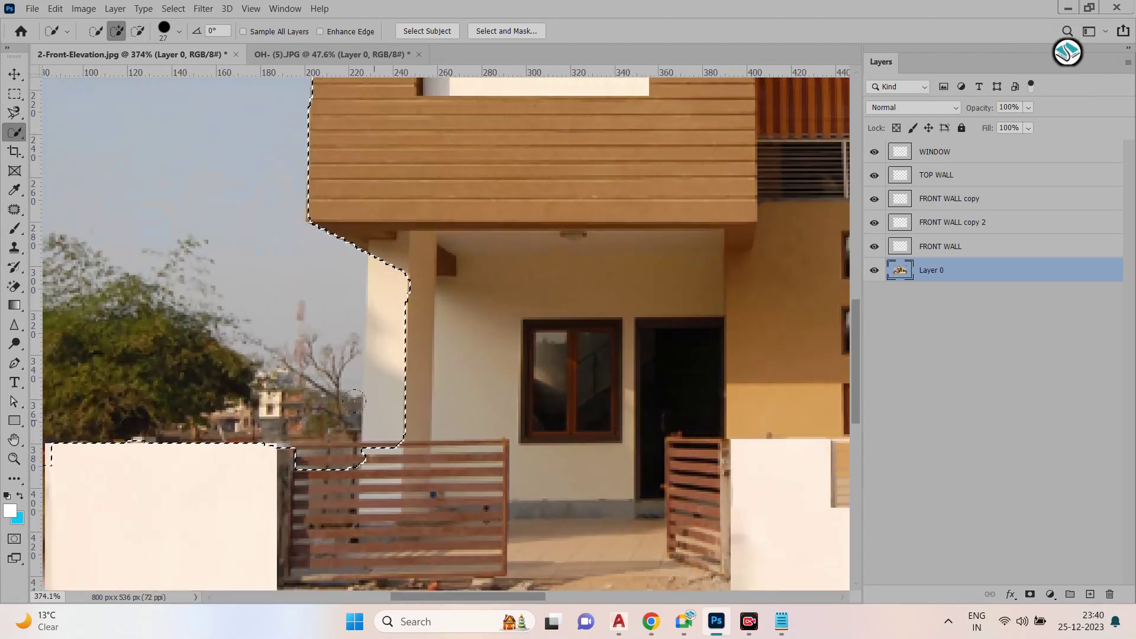
pyautogui.press('alt')
pyautogui.keyDown('alt'); pyautogui.click(398, 264); pyautogui.keyUp('alt')
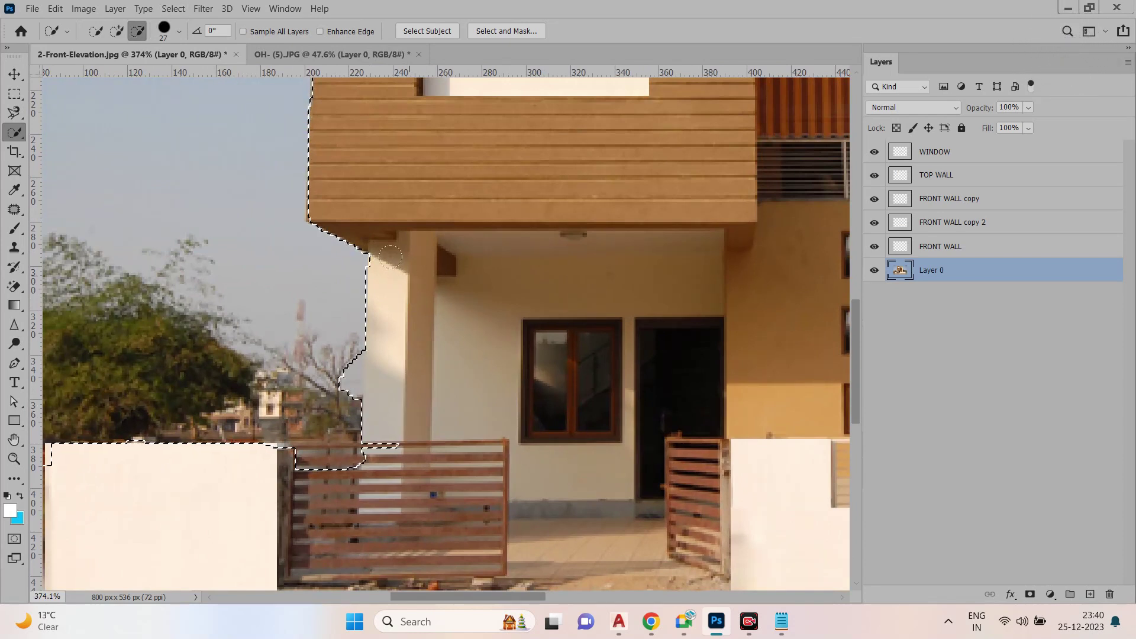
pyautogui.keyDown('alt'); pyautogui.click(393, 384); pyautogui.keyUp('alt')
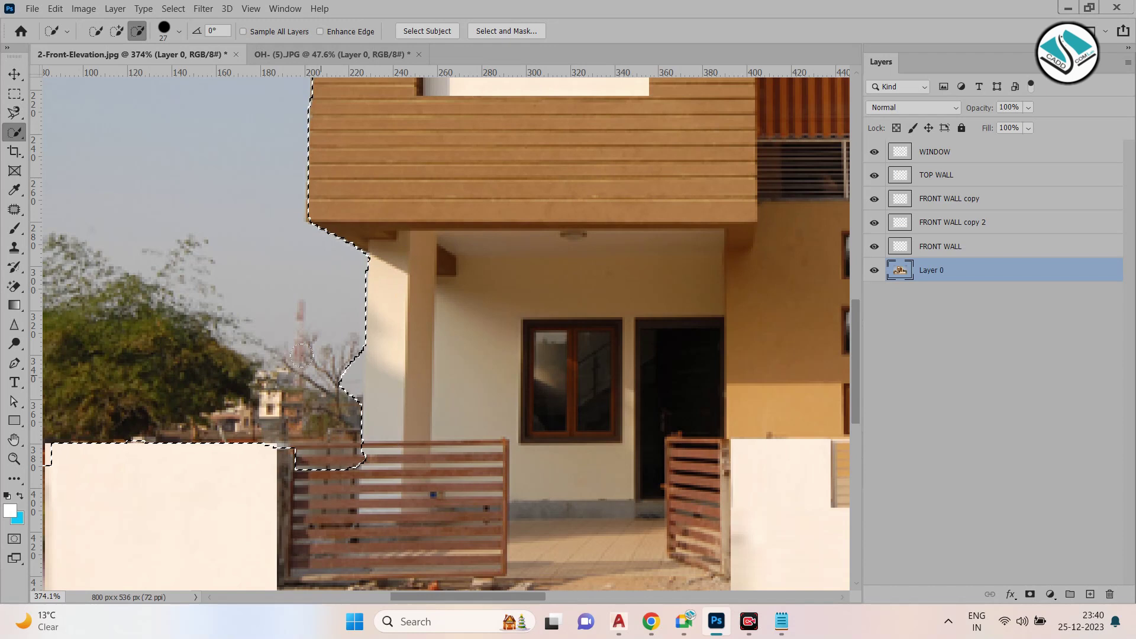
pyautogui.moveTo(349, 394)
pyautogui.mouseDown()
pyautogui.moveTo(299, 348)
pyautogui.moveTo(320, 393)
pyautogui.moveTo(300, 372)
pyautogui.mouseUp()
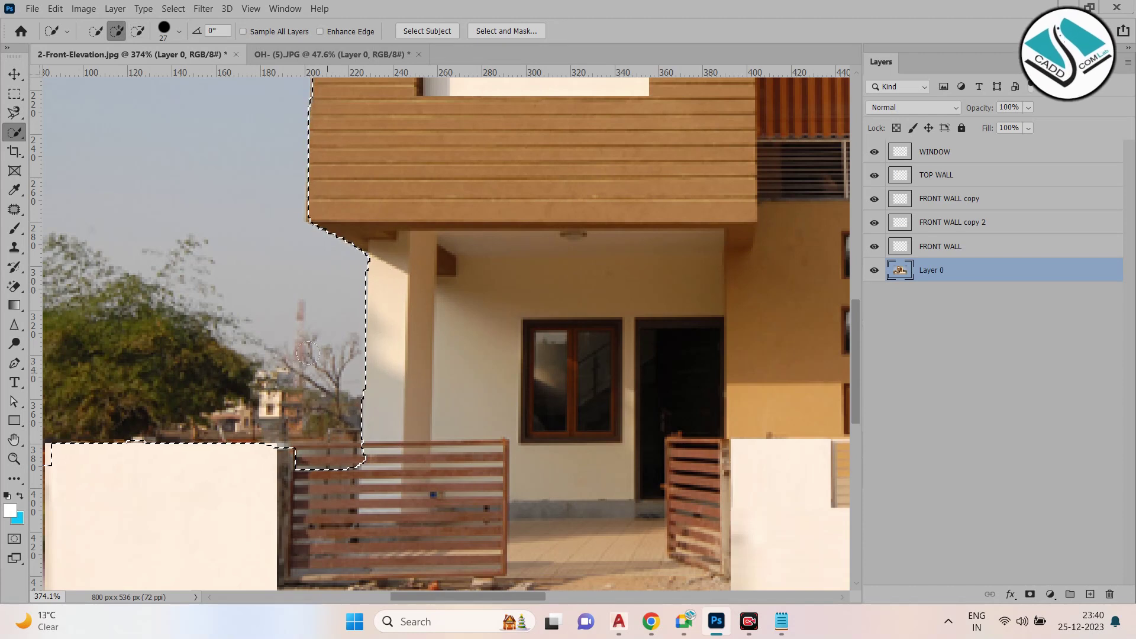
pyautogui.press('alt')
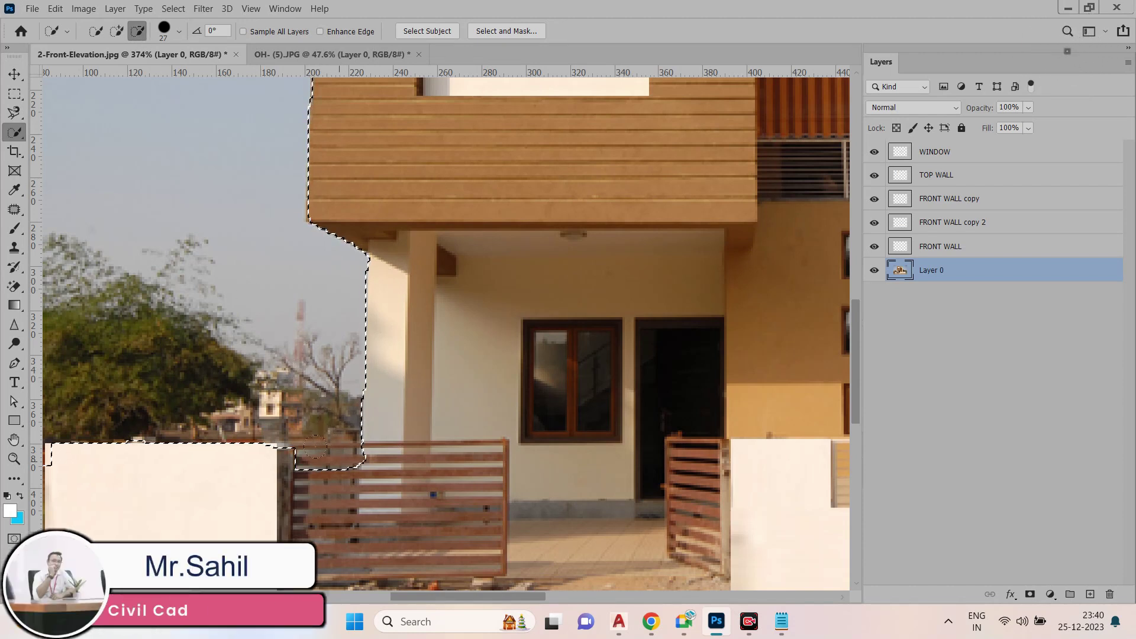
# Add the dense trees to the right of the house to the sky selection
pyautogui.scroll(-3, 343, 390)
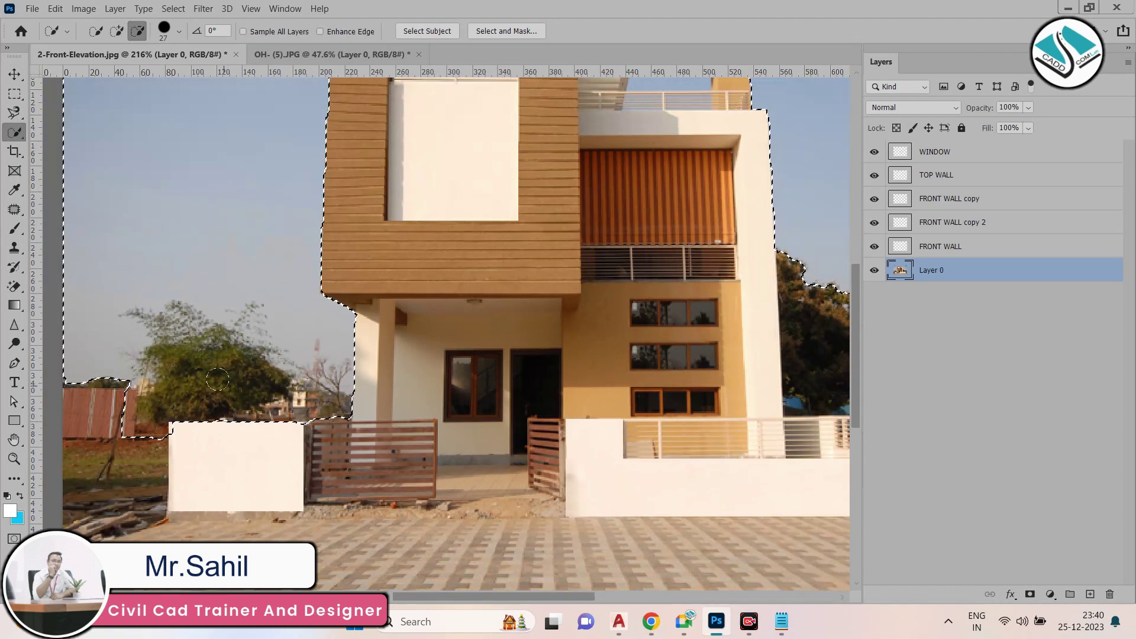
pyautogui.scroll(-2, 754, 403)
pyautogui.scroll(2, 754, 403)
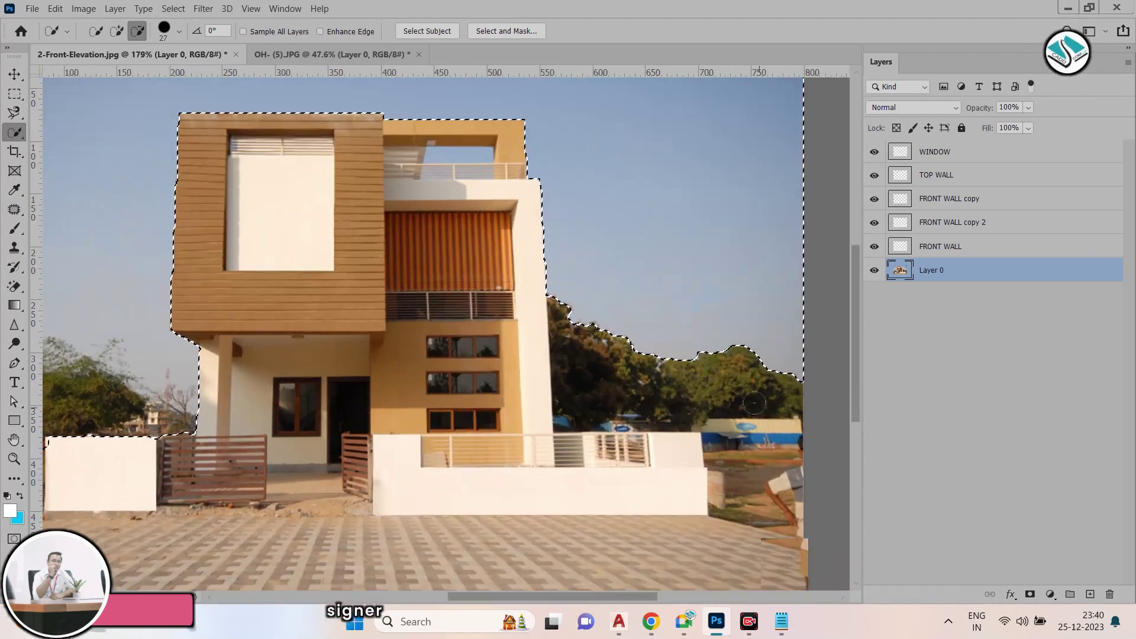
pyautogui.scroll(2, 754, 403)
pyautogui.click(118, 31)
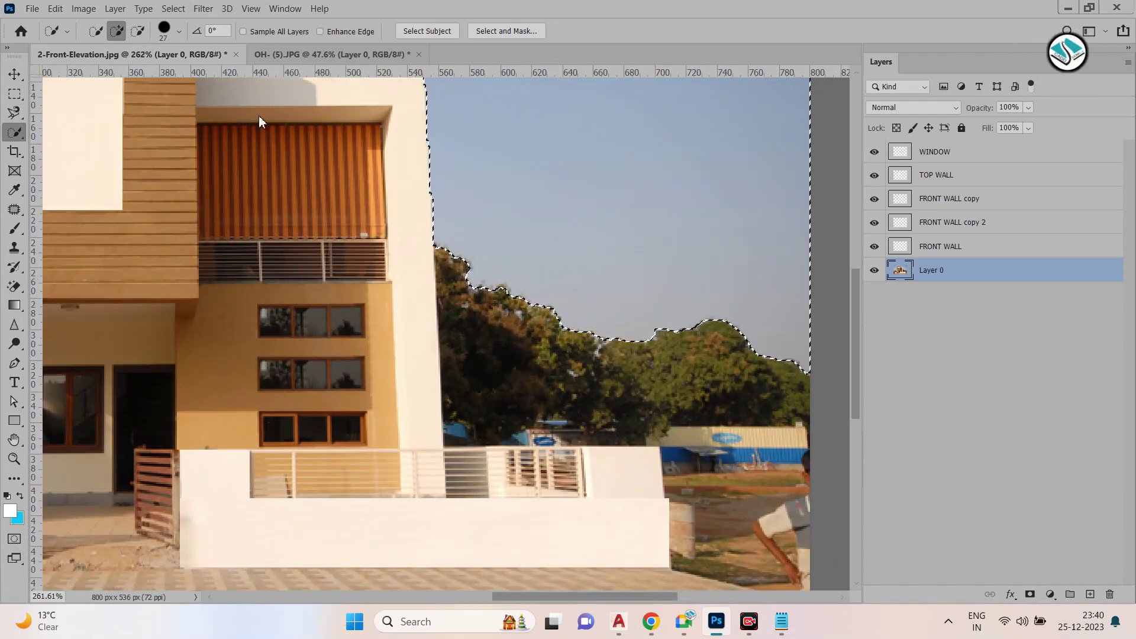
pyautogui.moveTo(711, 346)
pyautogui.mouseDown()
pyautogui.moveTo(663, 409)
pyautogui.moveTo(596, 426)
pyautogui.mouseUp()
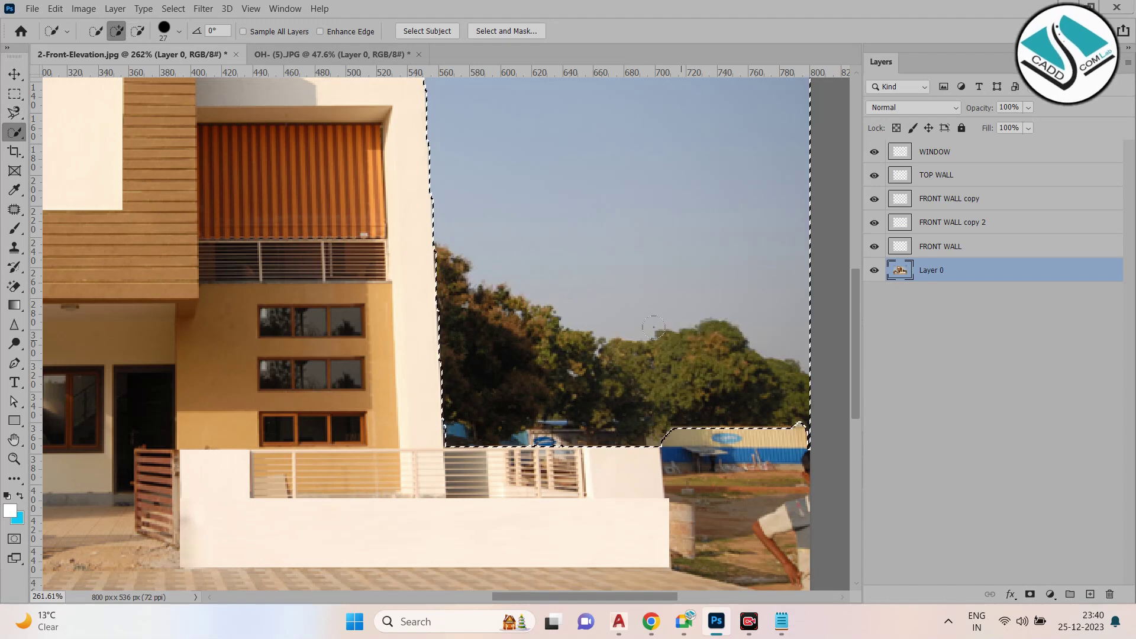
# Delete the selected sky and trees from Layer 0 to leave a transparent background around the house
pyautogui.scroll(-2, 597, 426)
pyautogui.scroll(-3, 597, 426)
pyautogui.scroll(1, 490, 275)
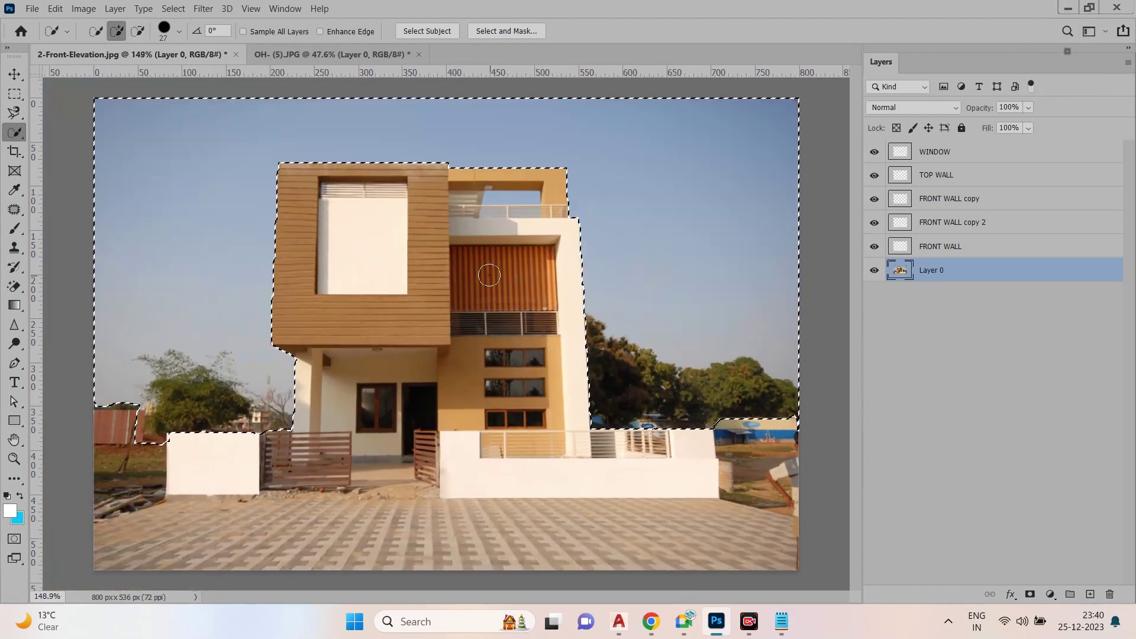
pyautogui.press('Delete')
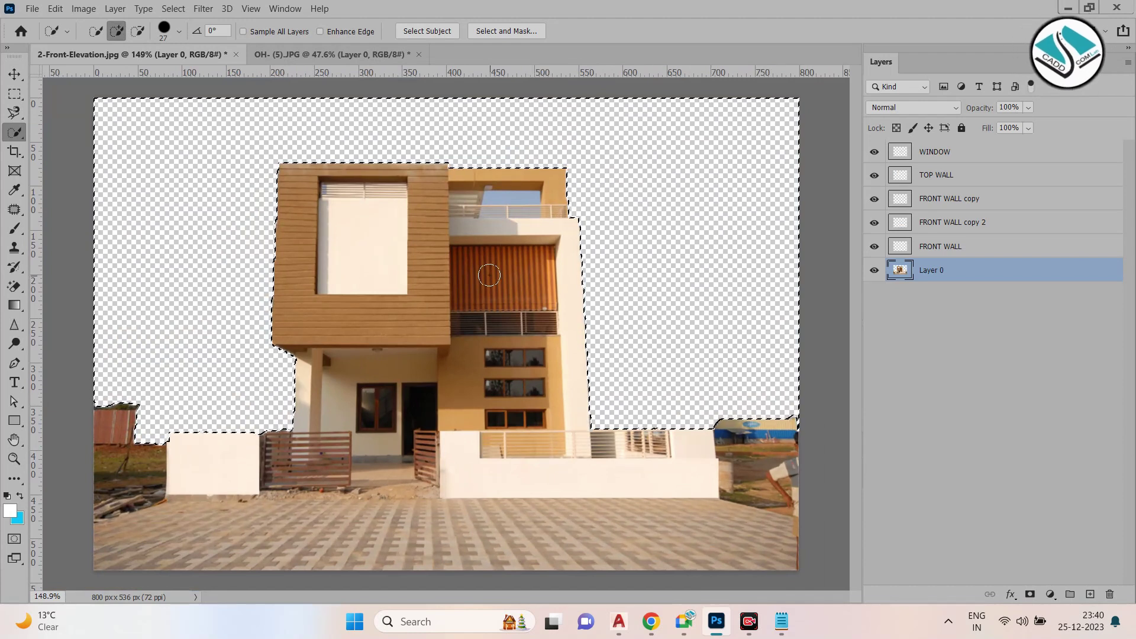
# Clear the selection and start placing an embedded image, browsing to the folder Civil Data > Photoshop > hd images for photoshop editings
pyautogui.hotkey('ctrl', 'd')
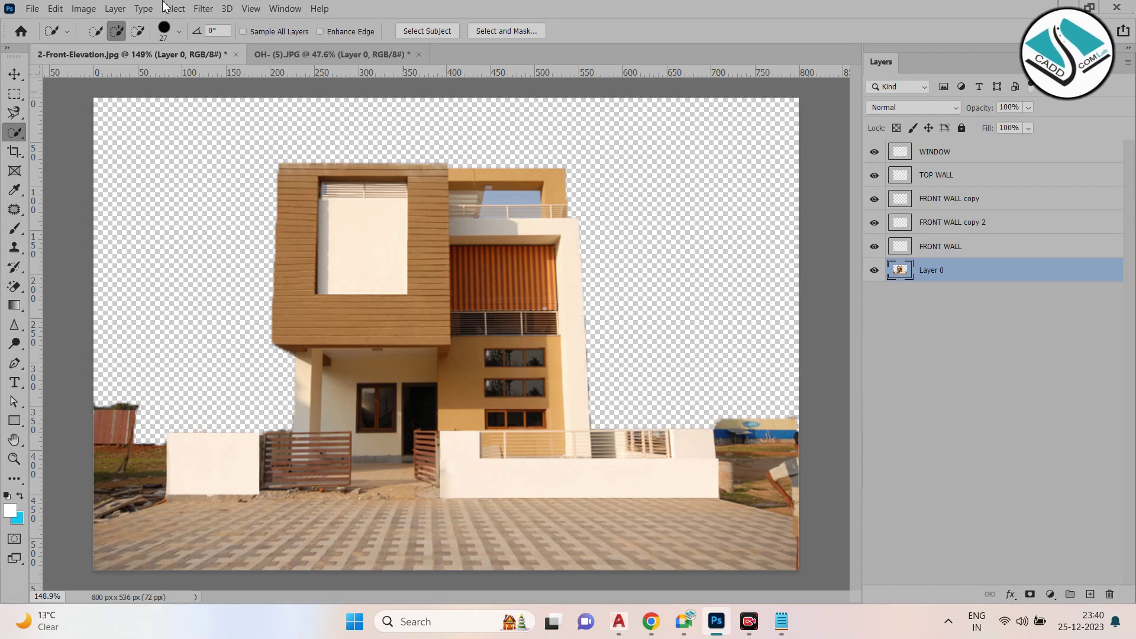
pyautogui.click(32, 9)
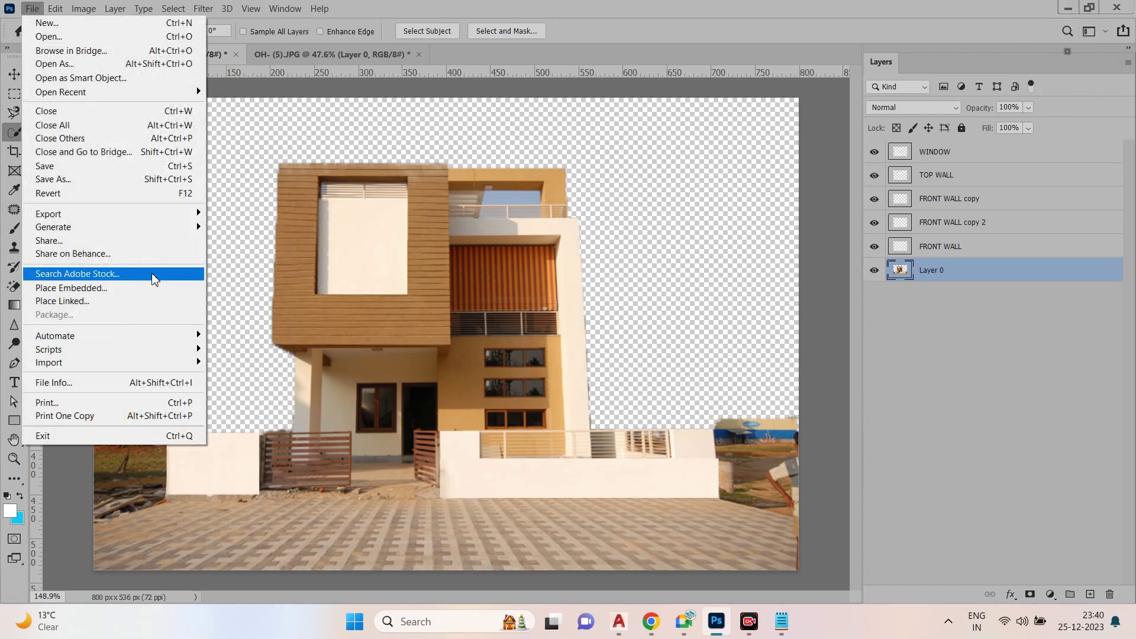
pyautogui.click(177, 290)
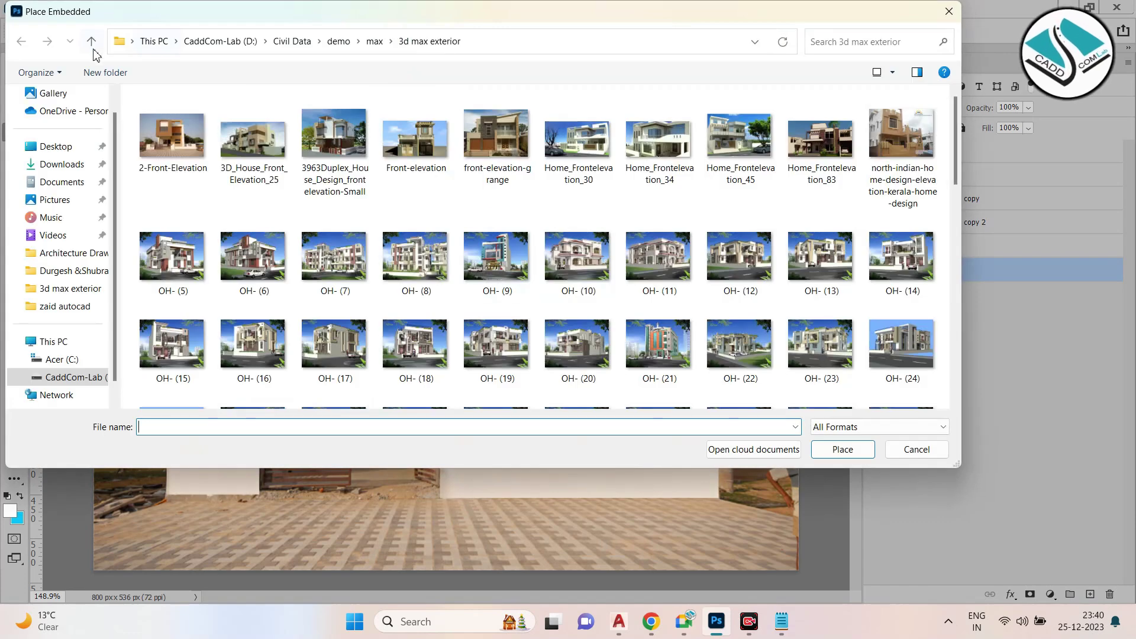
pyautogui.click(93, 49)
pyautogui.click(94, 49)
pyautogui.click(94, 50)
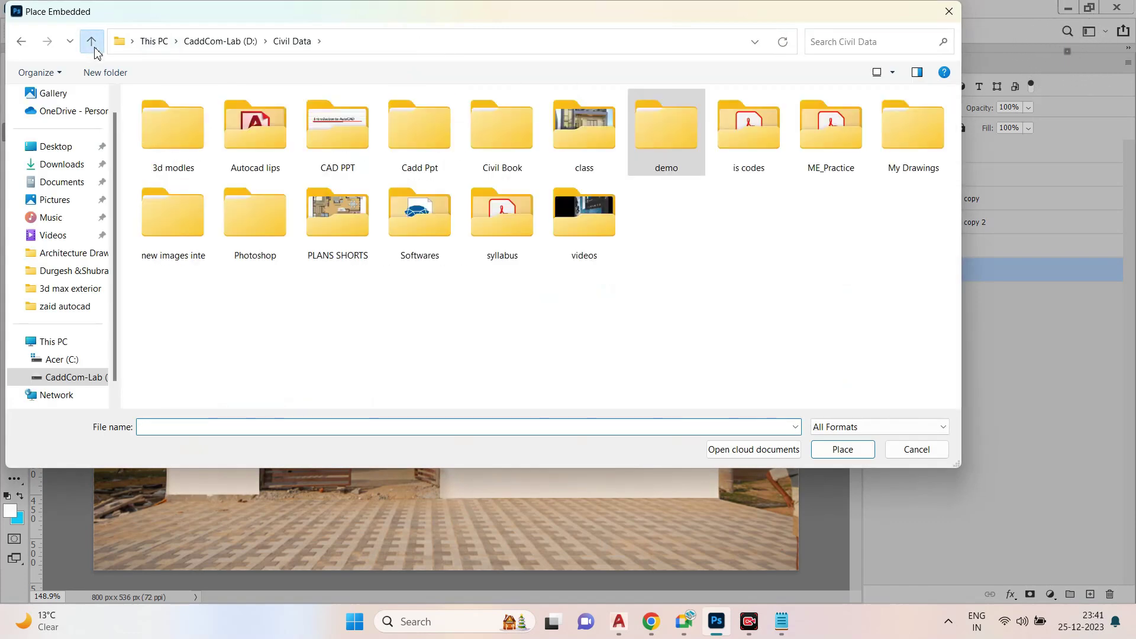
pyautogui.click(93, 50)
pyautogui.doubleClick(442, 142)
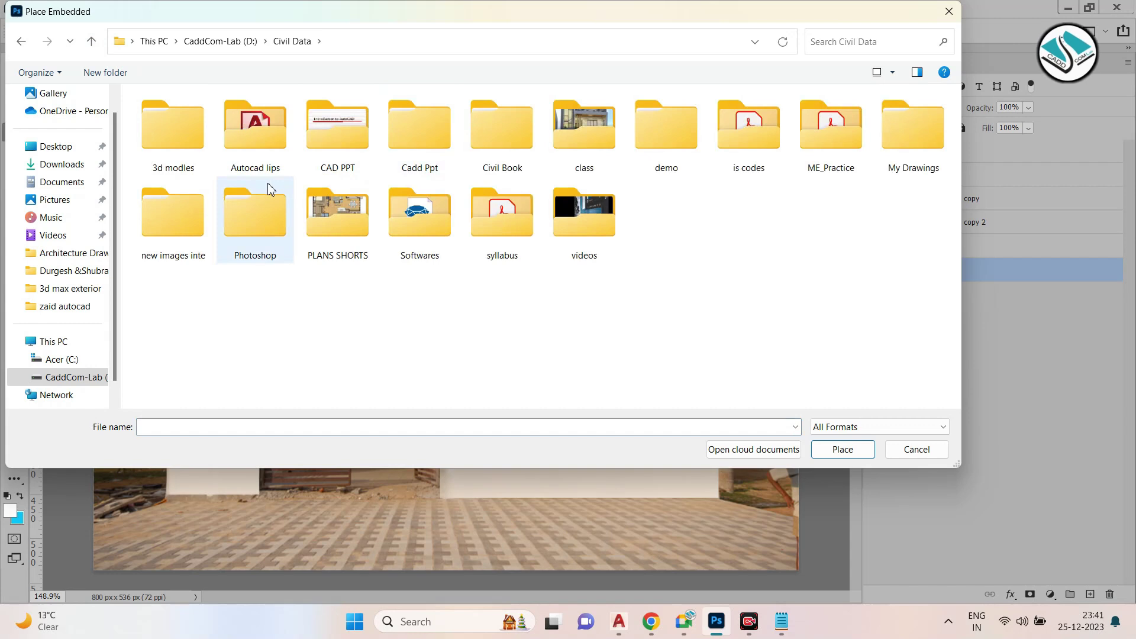
pyautogui.doubleClick(258, 198)
pyautogui.doubleClick(591, 139)
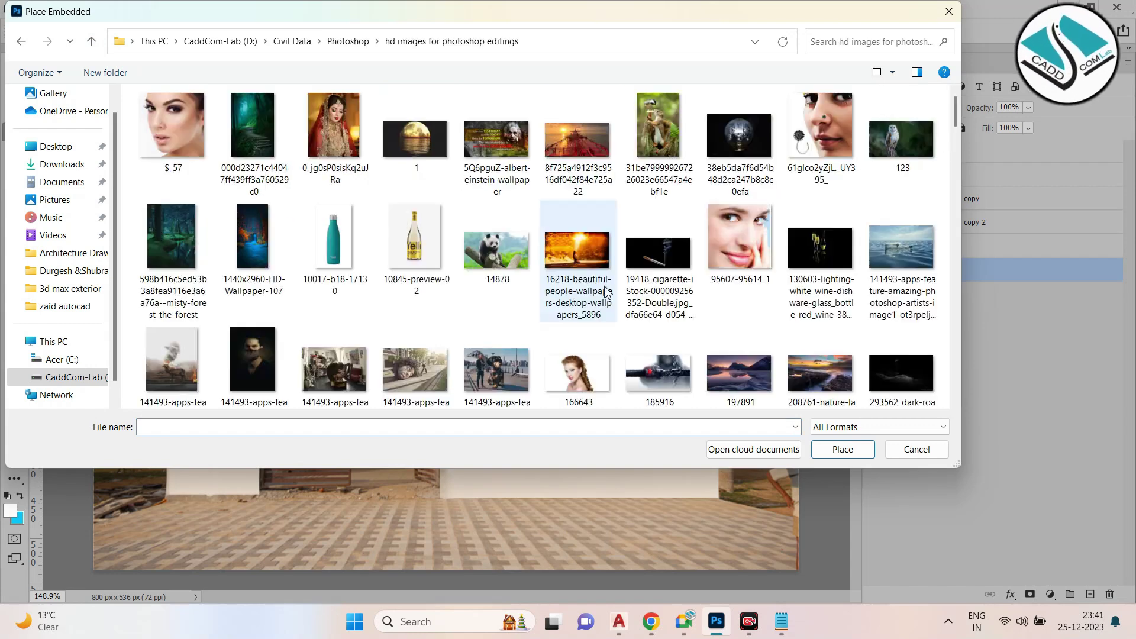
# Place the image adventure-cloudscape-cold-2387869 into the house document
pyautogui.scroll(-3, 599, 296)
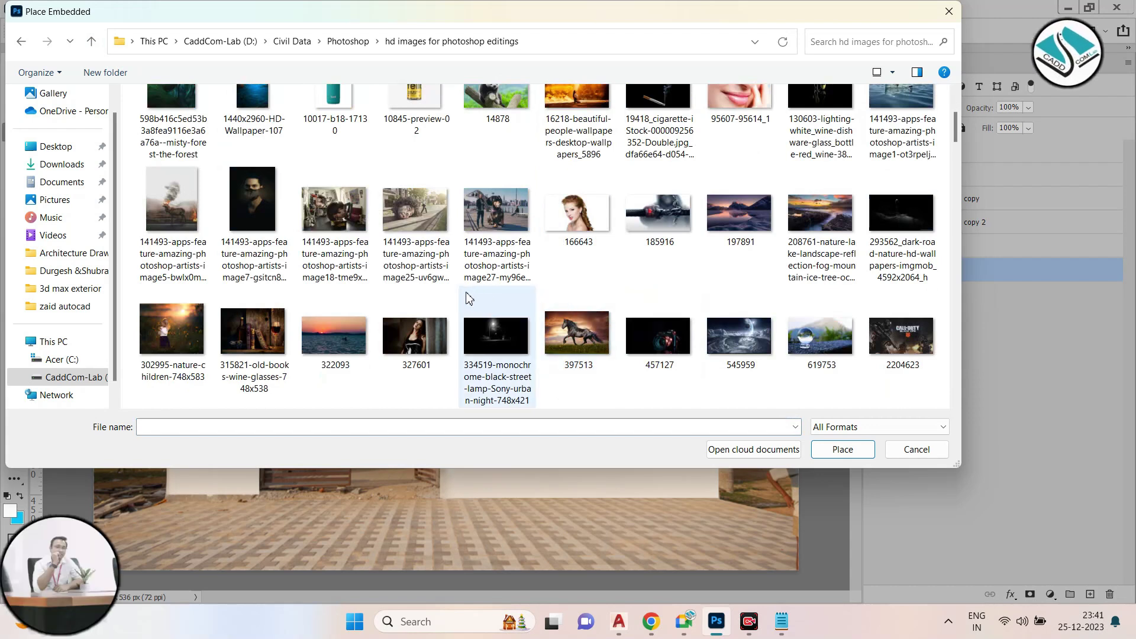
pyautogui.scroll(-5, 469, 298)
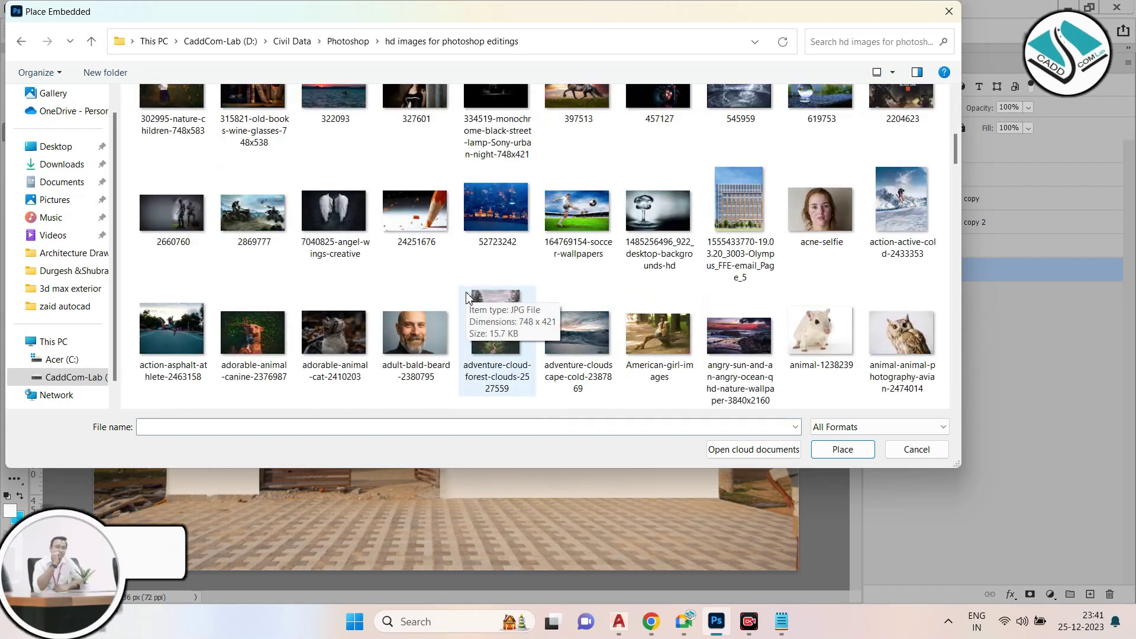
pyautogui.doubleClick(574, 322)
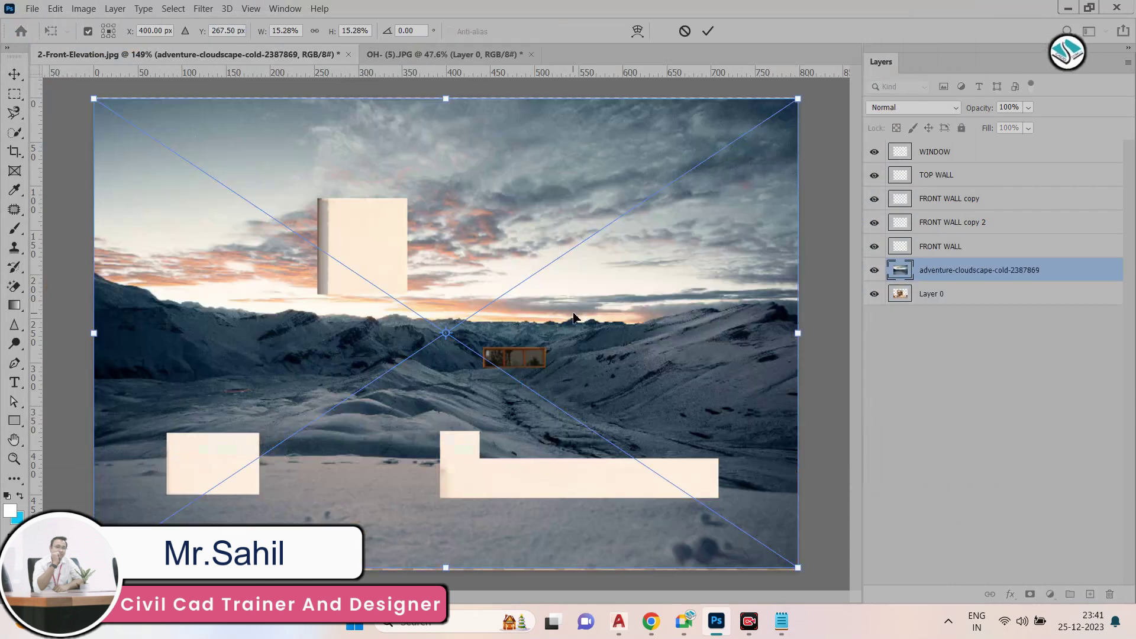
# Move and enlarge the placed cloudscape to about 19.94% wide and 22.11% high so it covers the canvas, and commit the transform
pyautogui.moveTo(556, 304); pyautogui.dragTo(542, 419)
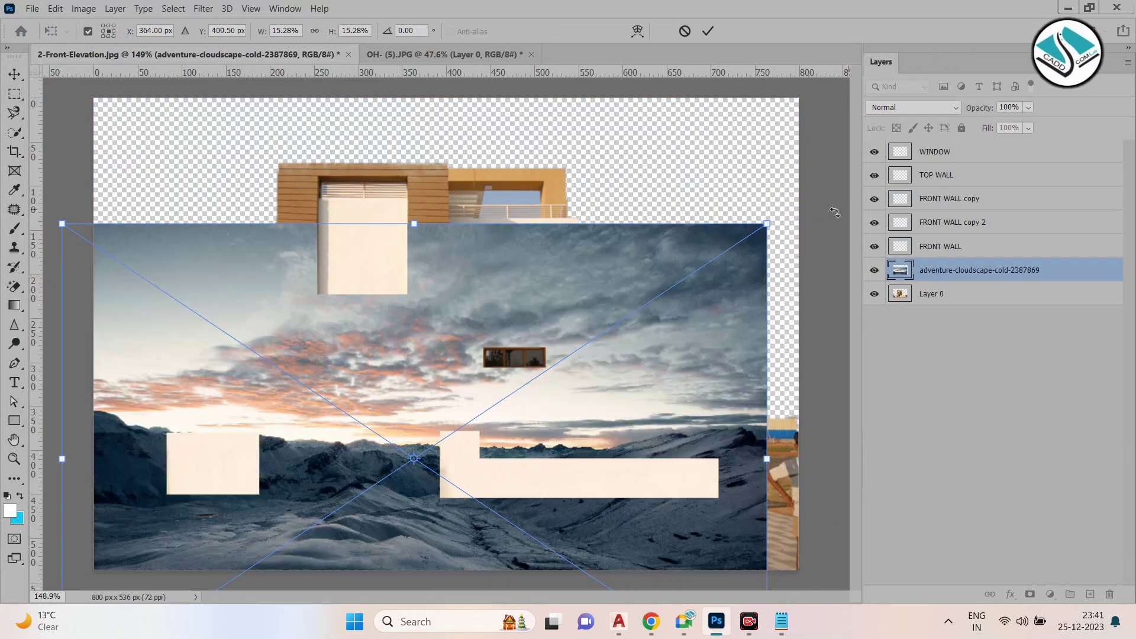
pyautogui.moveTo(769, 224); pyautogui.dragTo(619, 171)
pyautogui.moveTo(626, 211); pyautogui.dragTo(585, 273)
pyautogui.click(708, 31)
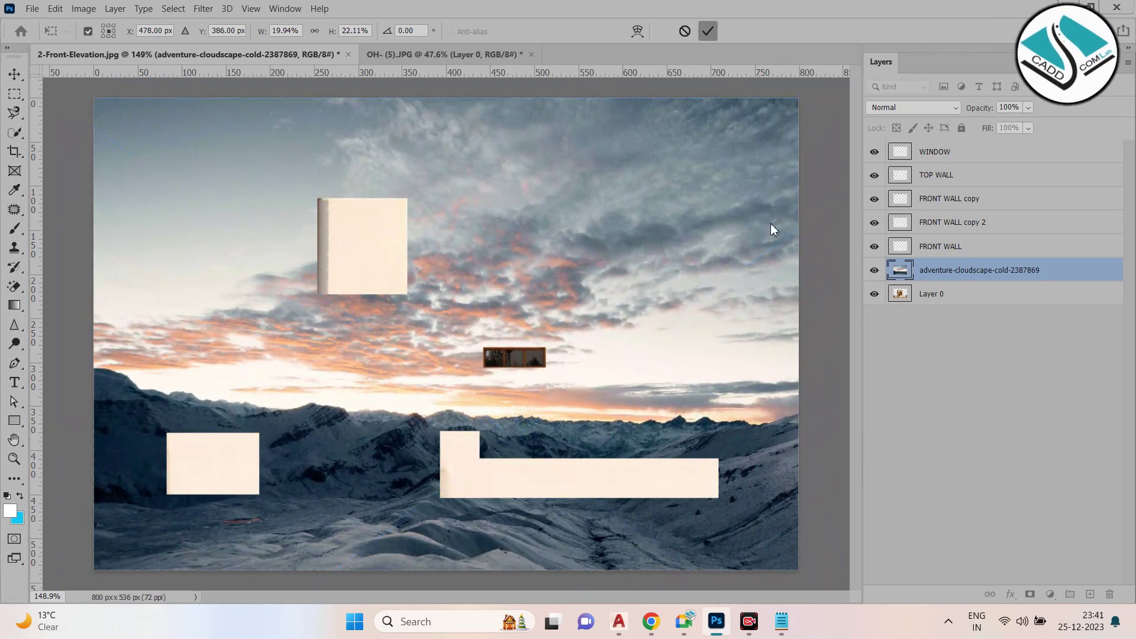
pyautogui.press('w')
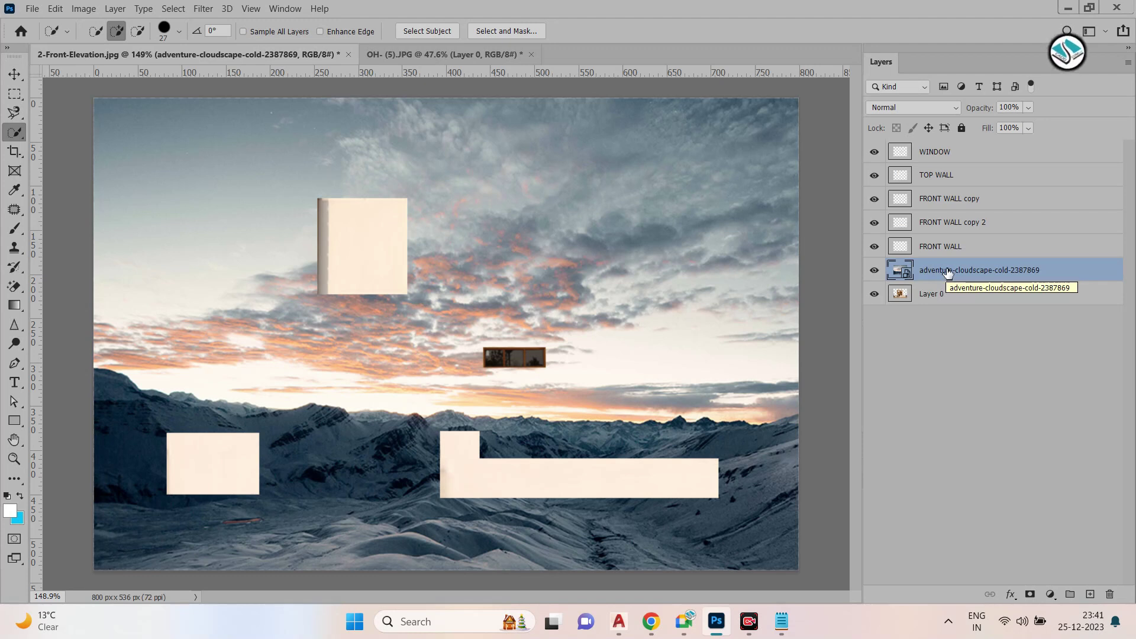
# Reorder the adventure-cloudscape-cold-2387869 layer below Layer 0 and shift the cloudscape up and to the left behind the house
pyautogui.moveTo(979, 275); pyautogui.dragTo(979, 337)
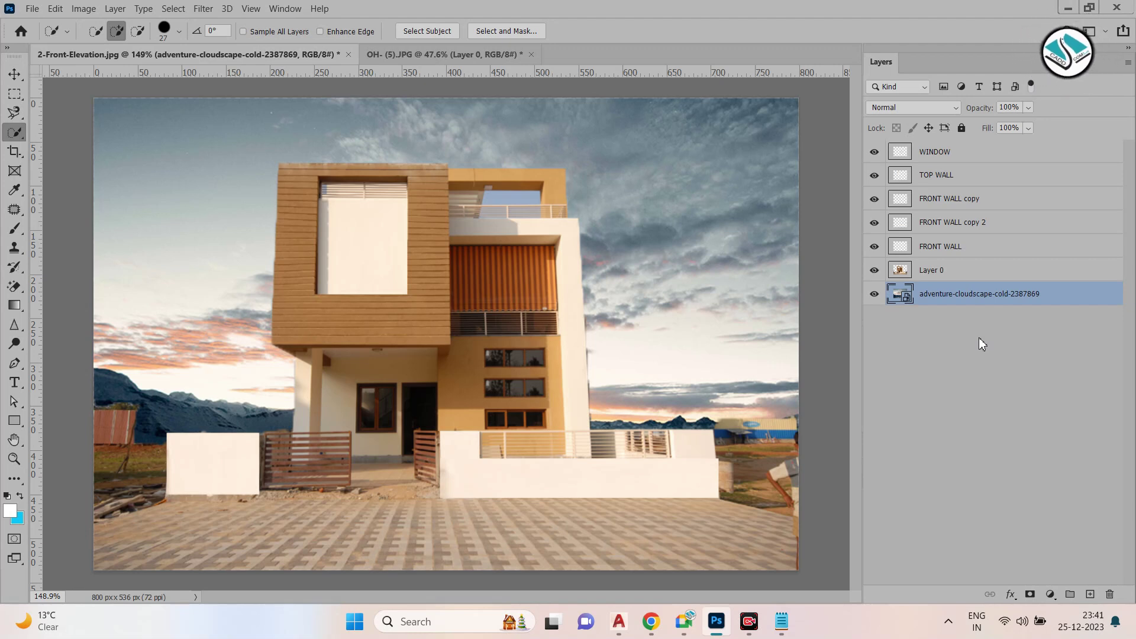
pyautogui.moveTo(945, 294)
pyautogui.mouseDown()
pyautogui.moveTo(944, 164)
pyautogui.moveTo(958, 299)
pyautogui.mouseUp()
pyautogui.click(15, 72)
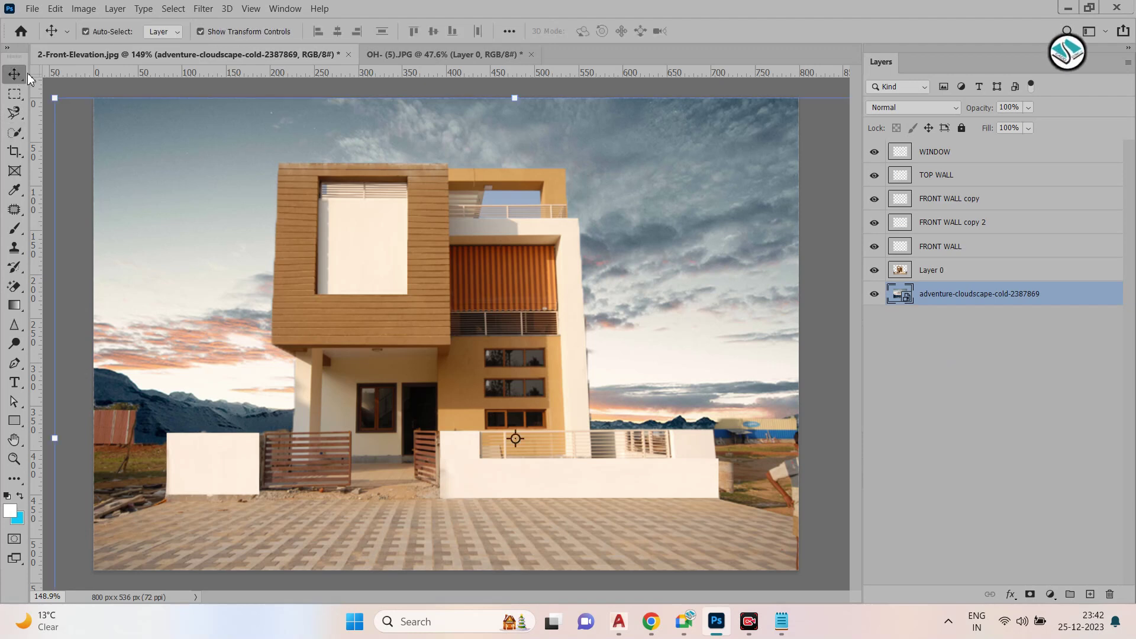
pyautogui.moveTo(684, 255); pyautogui.dragTo(638, 236)
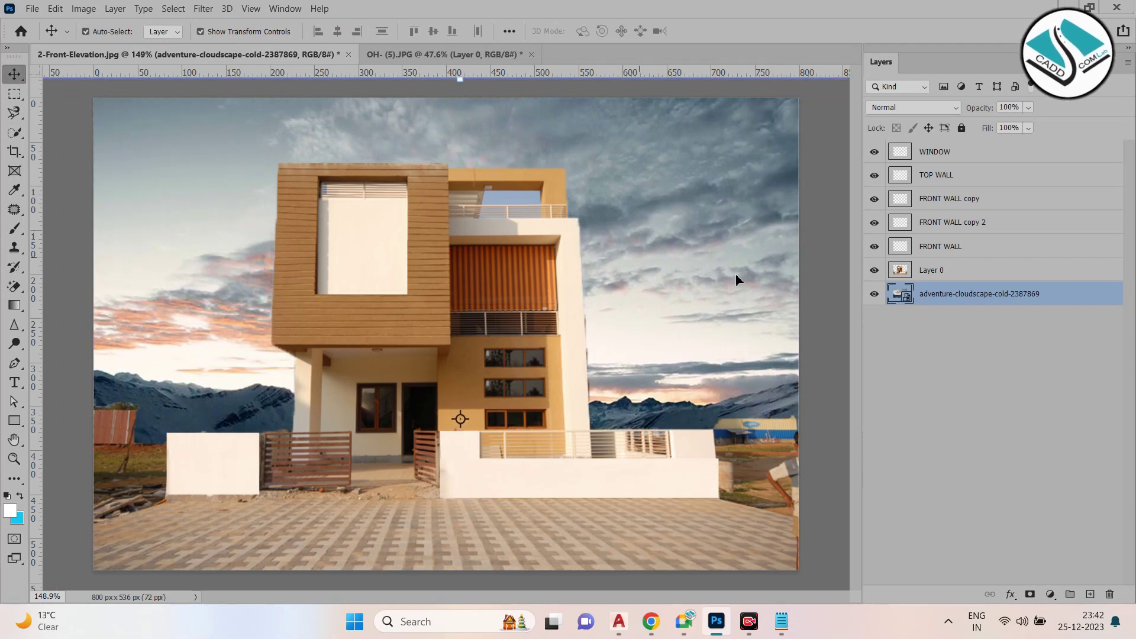
pyautogui.click(827, 288)
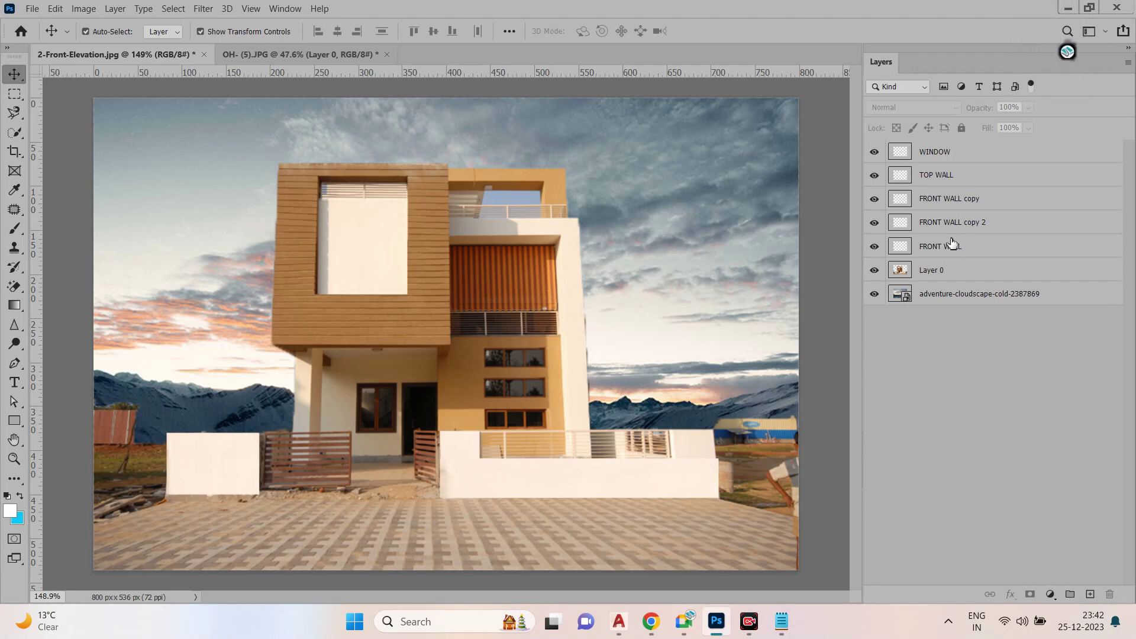
# Select the sky, TOP WALL, Layer 0 and FRONT WALL copies in turn to examine which layer holds each part of the image
pyautogui.click(679, 232)
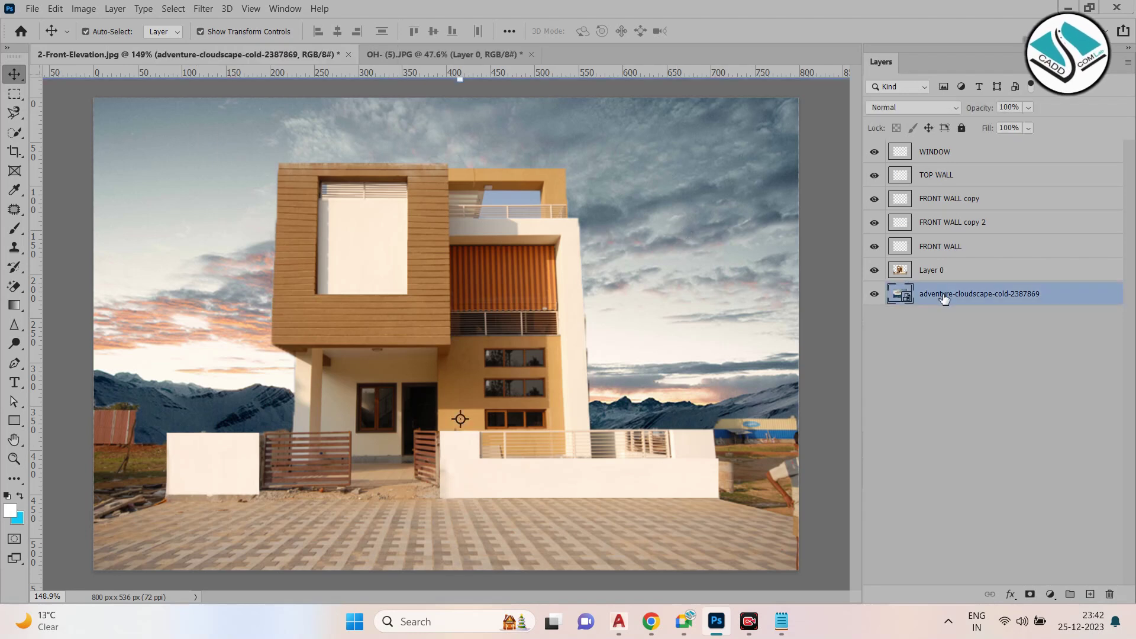
pyautogui.click(373, 234)
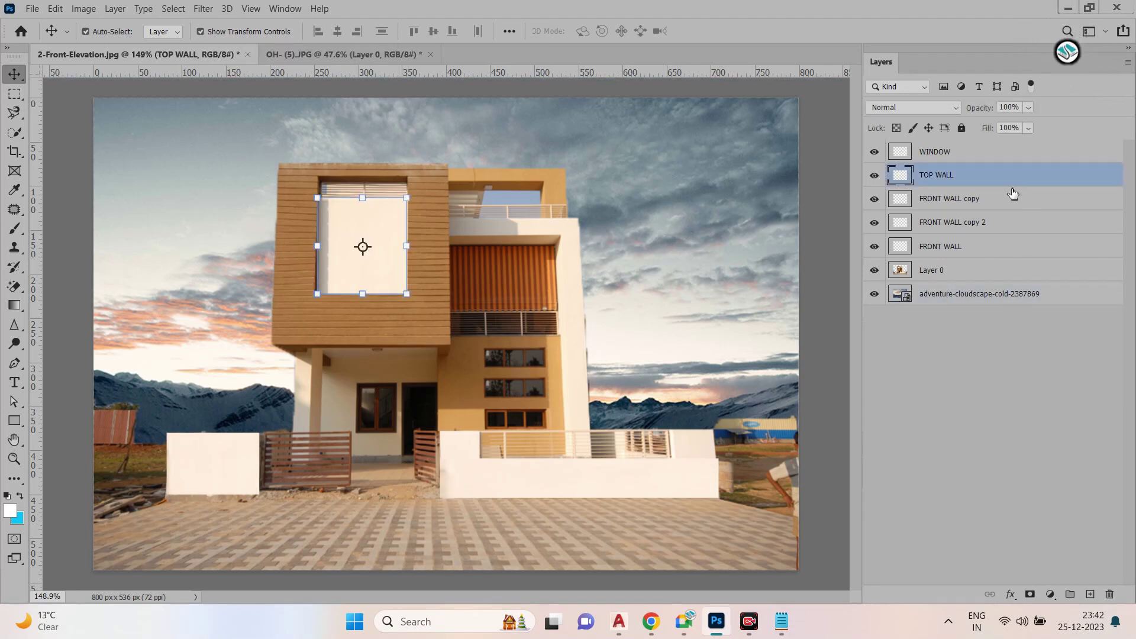
pyautogui.click(953, 277)
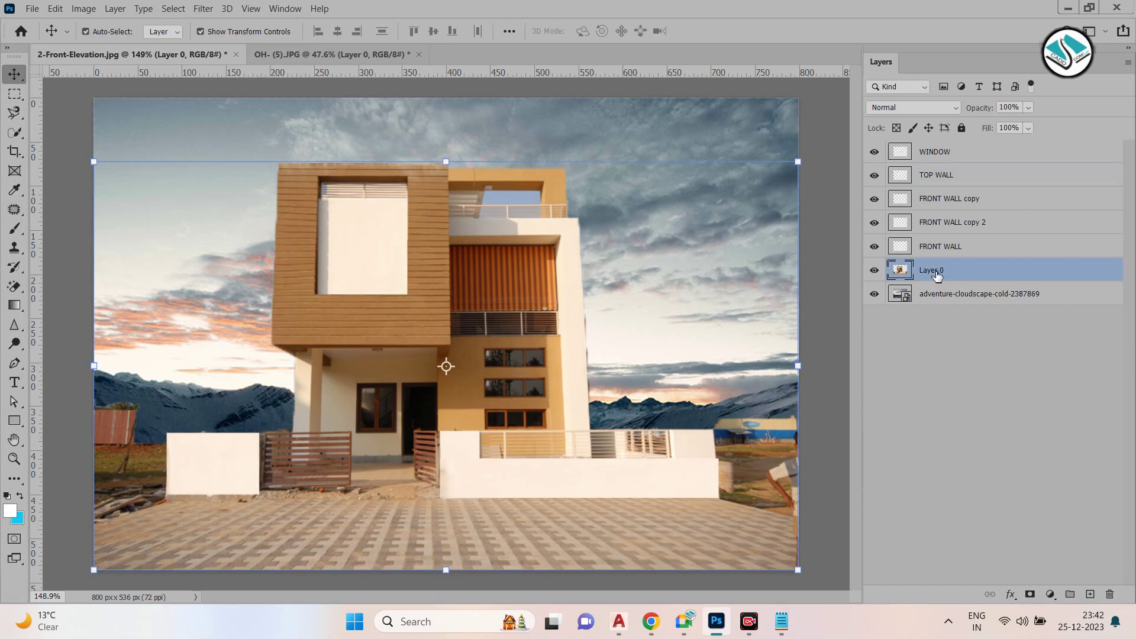
pyautogui.click(572, 487)
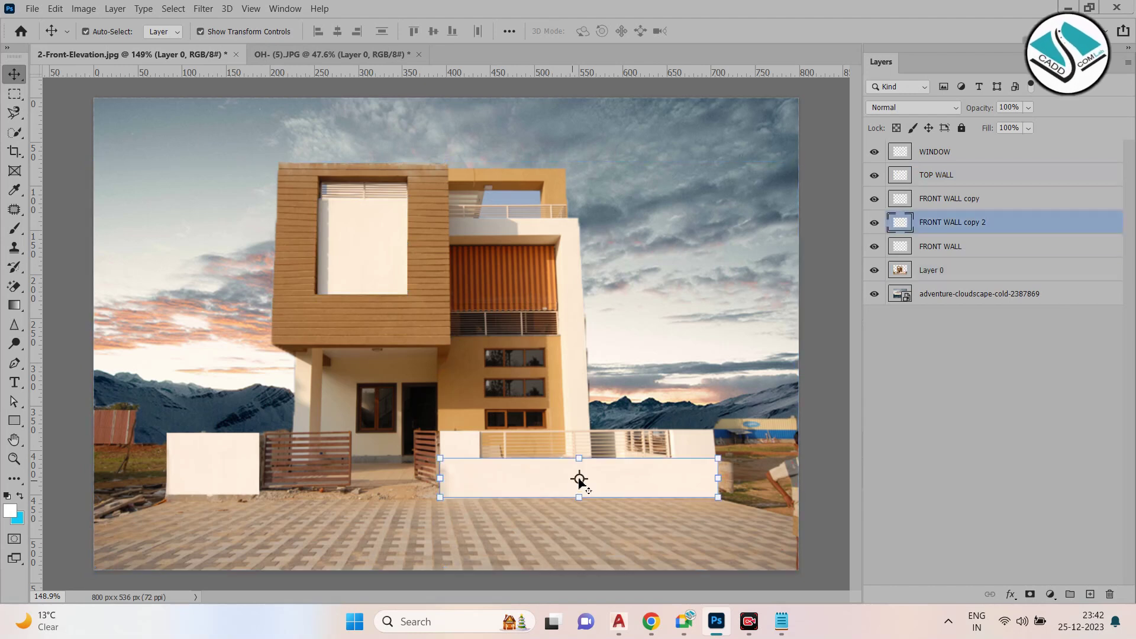
pyautogui.click(222, 481)
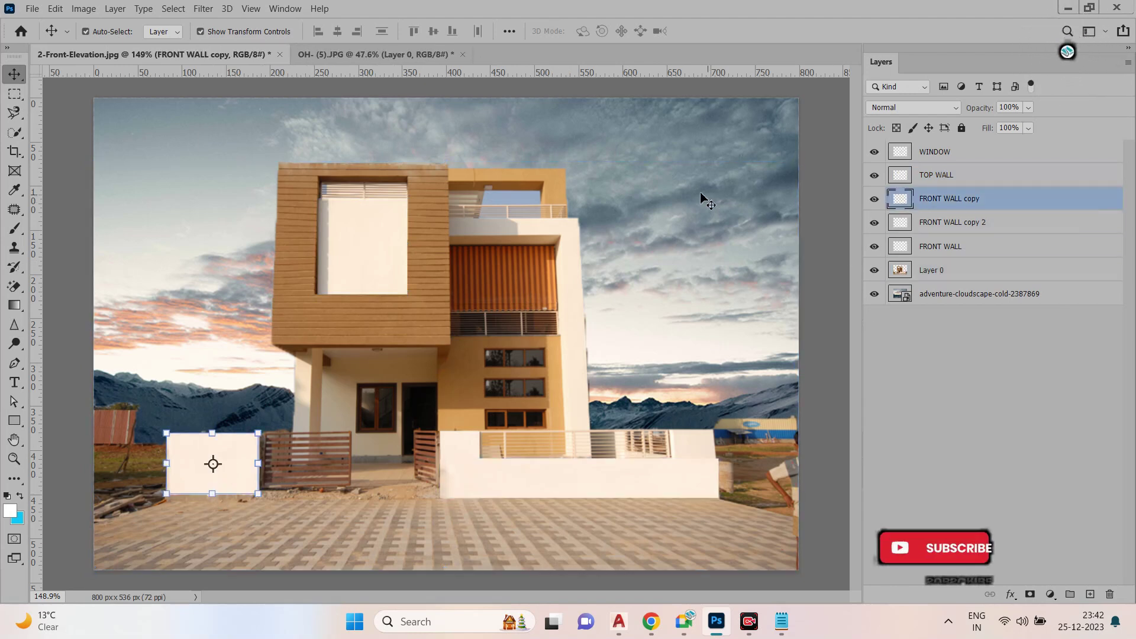
pyautogui.click(926, 298)
pyautogui.click(358, 235)
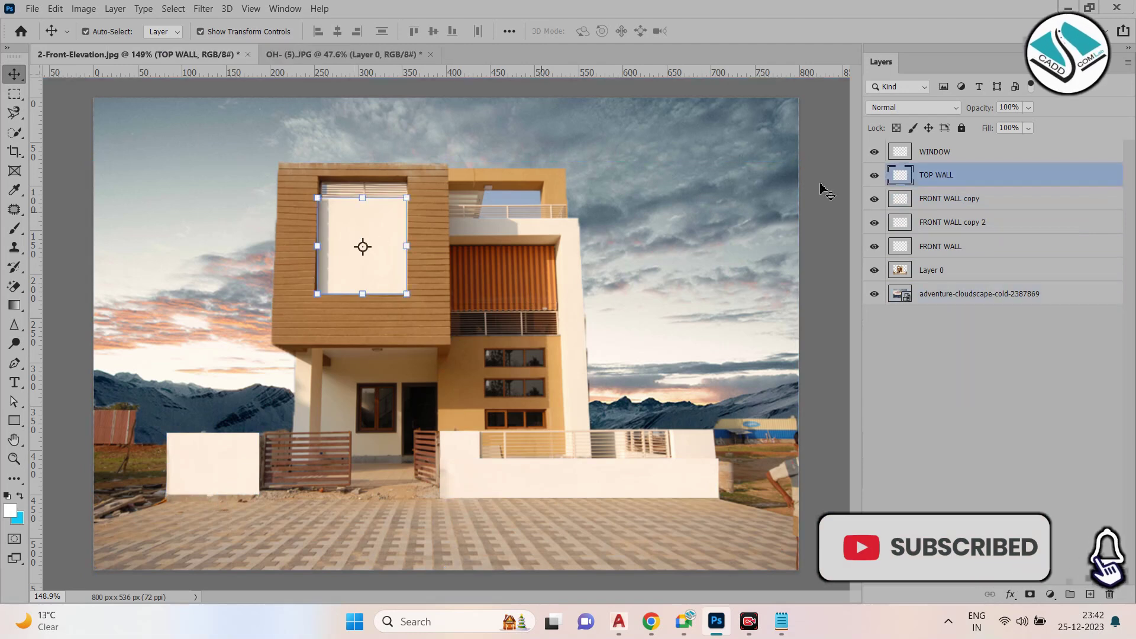
pyautogui.click(577, 326)
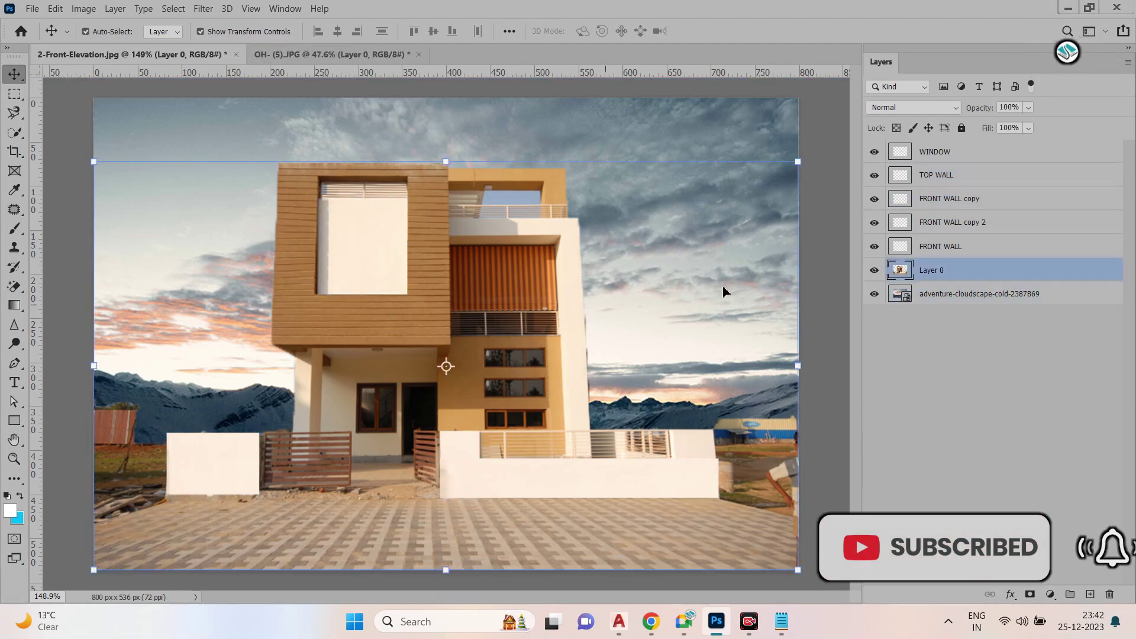
pyautogui.click(698, 468)
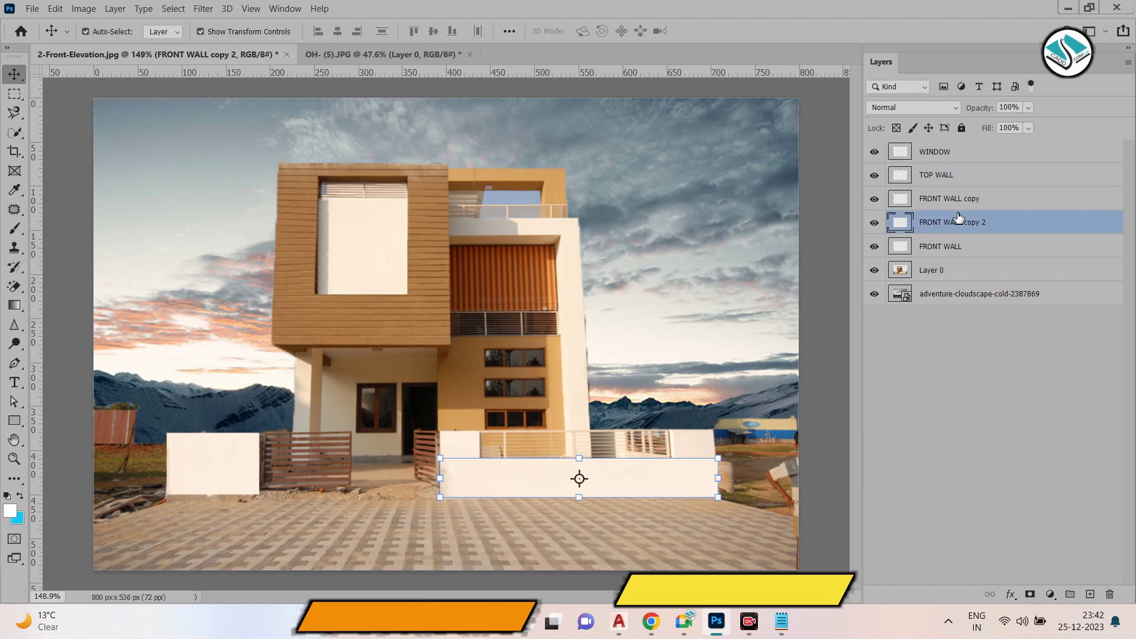
pyautogui.click(940, 197)
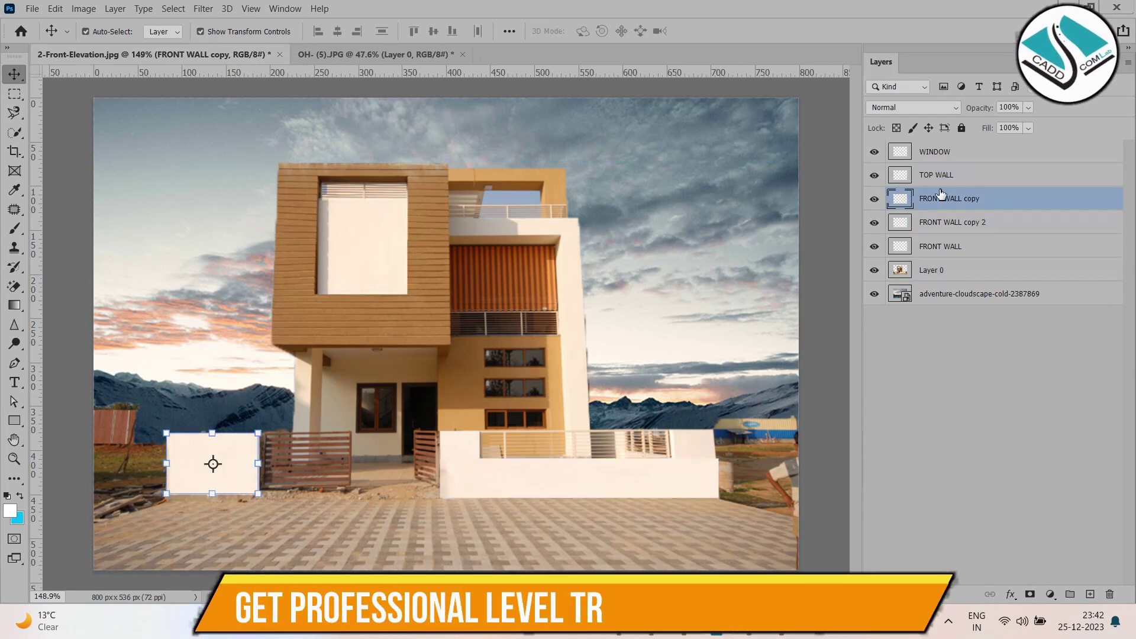
pyautogui.click(559, 230)
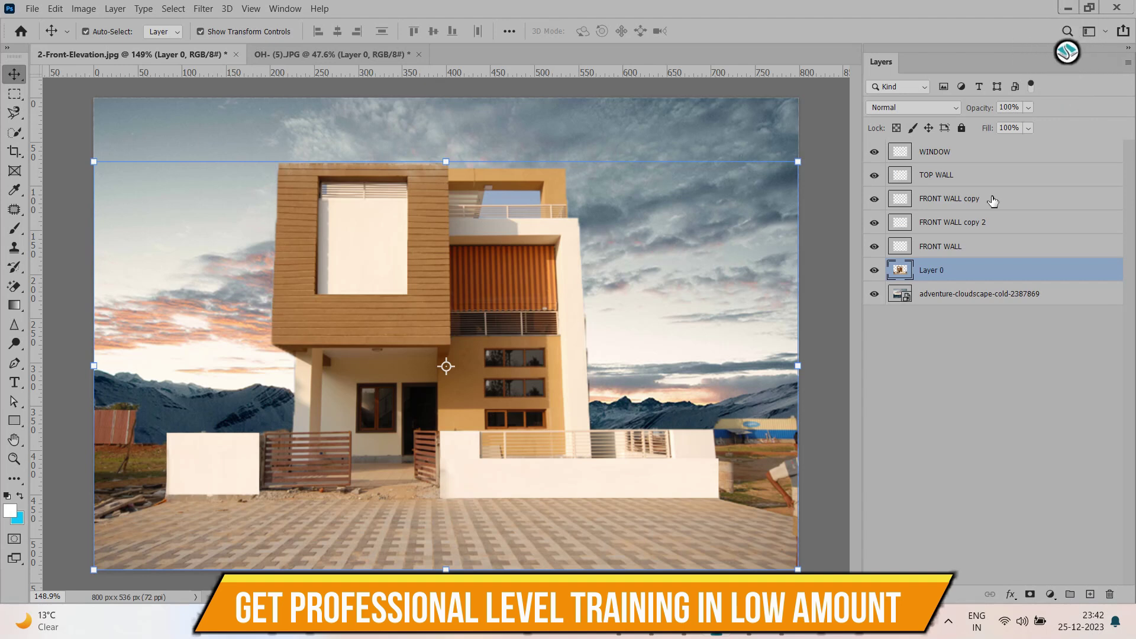
pyautogui.click(976, 294)
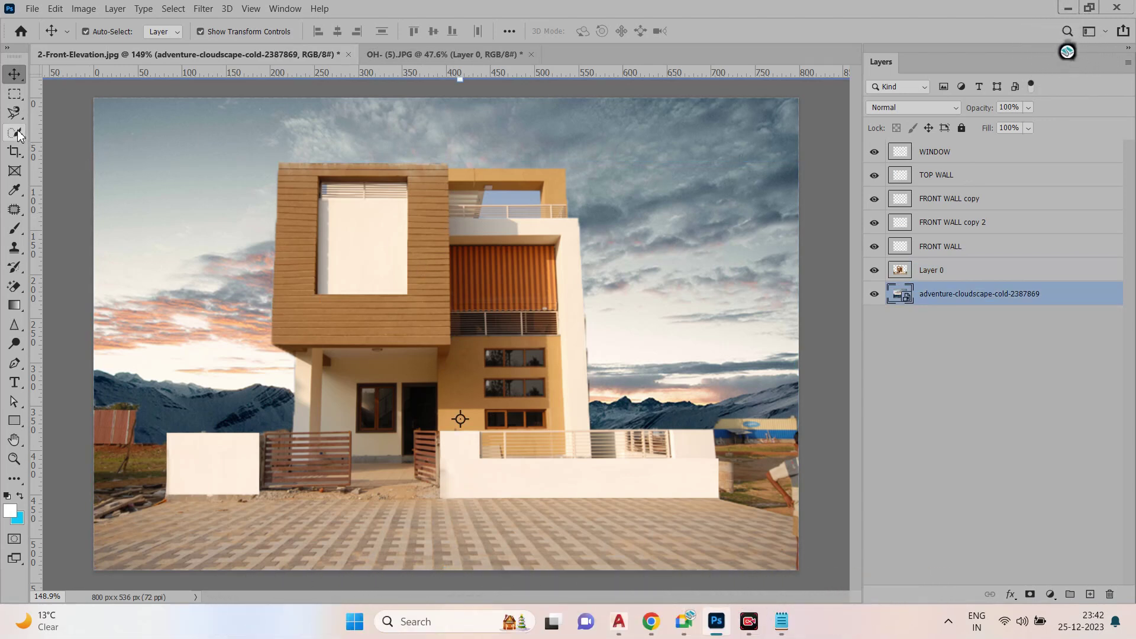
# Switch to the OH- (5).JPG document, keeping it open, and select the blue sky around the house with the Quick Selection tool
pyautogui.click(531, 54)
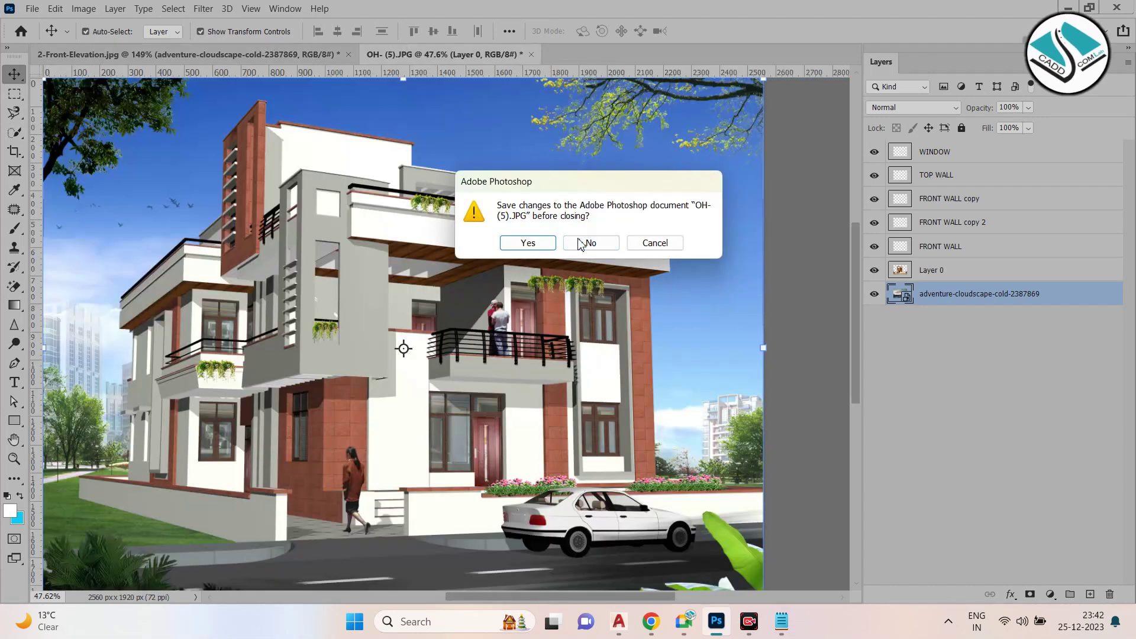
pyautogui.click(668, 246)
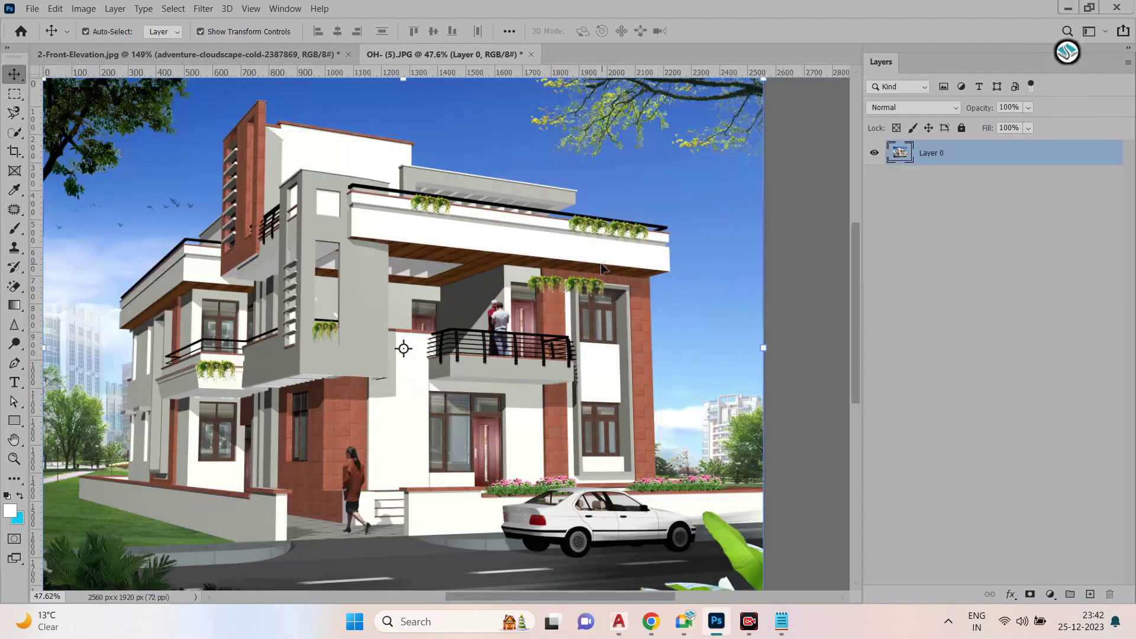
pyautogui.scroll(-1, 601, 268)
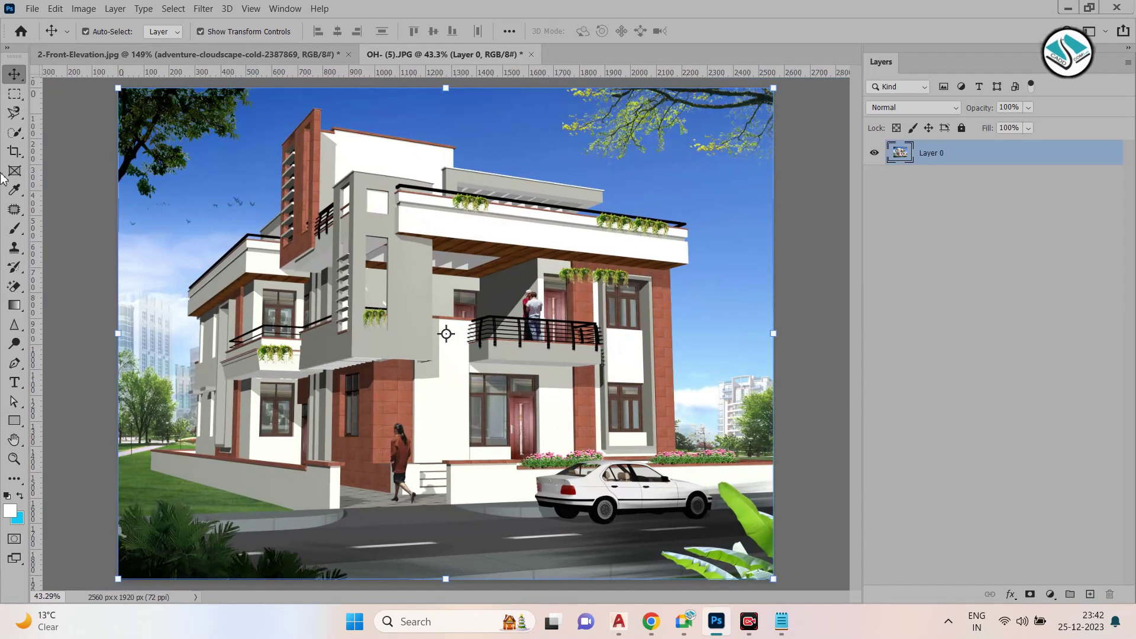
pyautogui.click(14, 133)
pyautogui.click(77, 147)
pyautogui.moveTo(144, 119)
pyautogui.mouseDown()
pyautogui.moveTo(143, 175)
pyautogui.moveTo(230, 139)
pyautogui.moveTo(250, 119)
pyautogui.moveTo(601, 114)
pyautogui.moveTo(781, 207)
pyautogui.mouseUp()
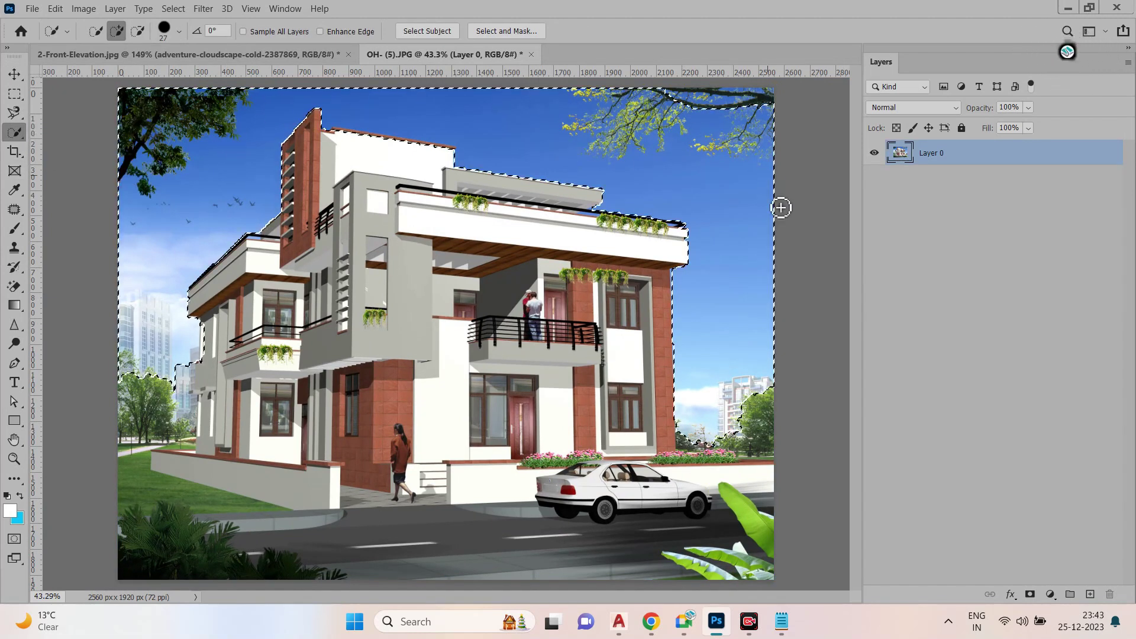
# Extend the sky selection over the background buildings and trees on both sides of the house, leaving out the lawn
pyautogui.moveTo(180, 340); pyautogui.dragTo(145, 414)
pyautogui.press('alt')
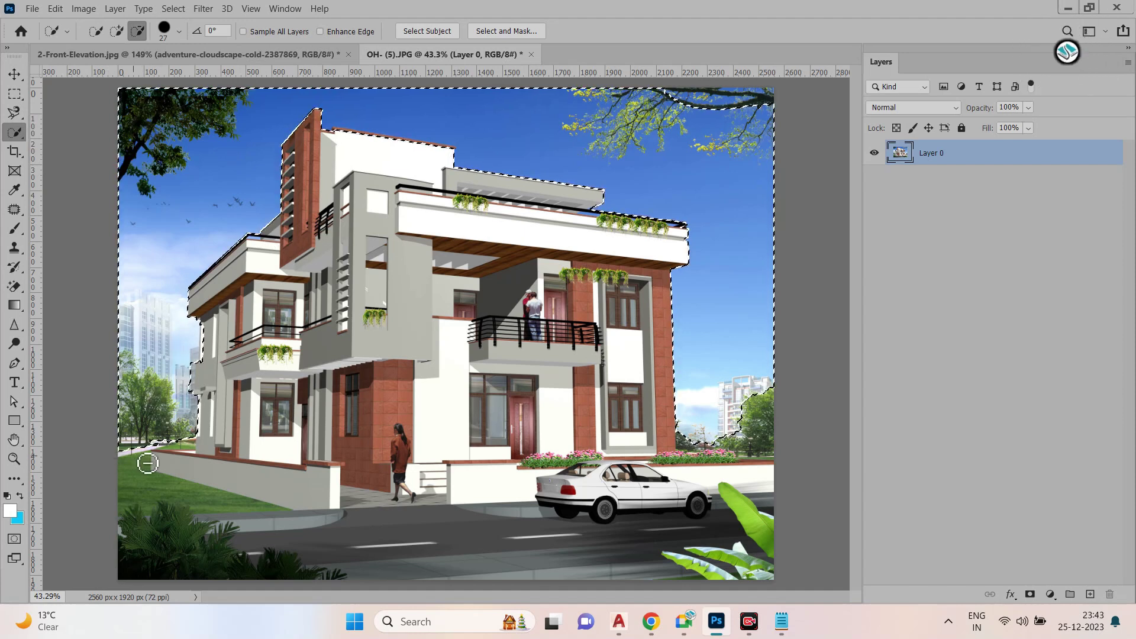
pyautogui.moveTo(731, 425)
pyautogui.mouseDown()
pyautogui.moveTo(770, 418)
pyautogui.moveTo(740, 441)
pyautogui.moveTo(783, 464)
pyautogui.moveTo(769, 447)
pyautogui.moveTo(738, 445)
pyautogui.mouseUp()
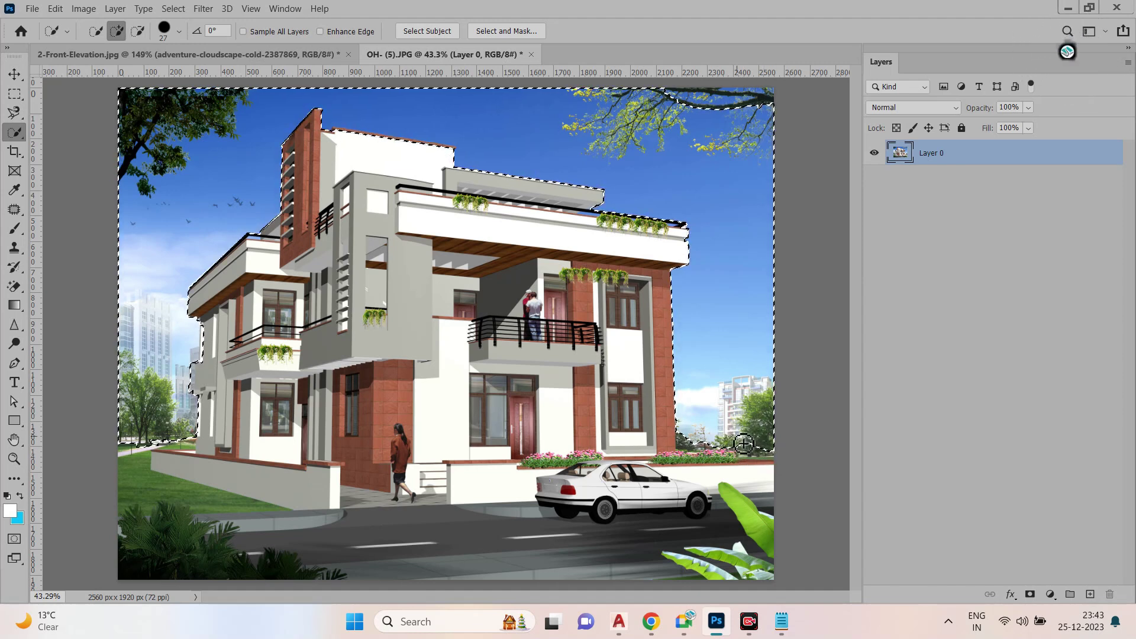
# Delete the selected background from Layer 0, then select and delete the leftover branch strip in the upper right corner and deselect
pyautogui.press('Delete')
pyautogui.hotkey('ctrl', 'd')
pyautogui.moveTo(669, 98); pyautogui.dragTo(774, 94)
pyautogui.press('Delete')
pyautogui.hotkey('ctrl', 'd')
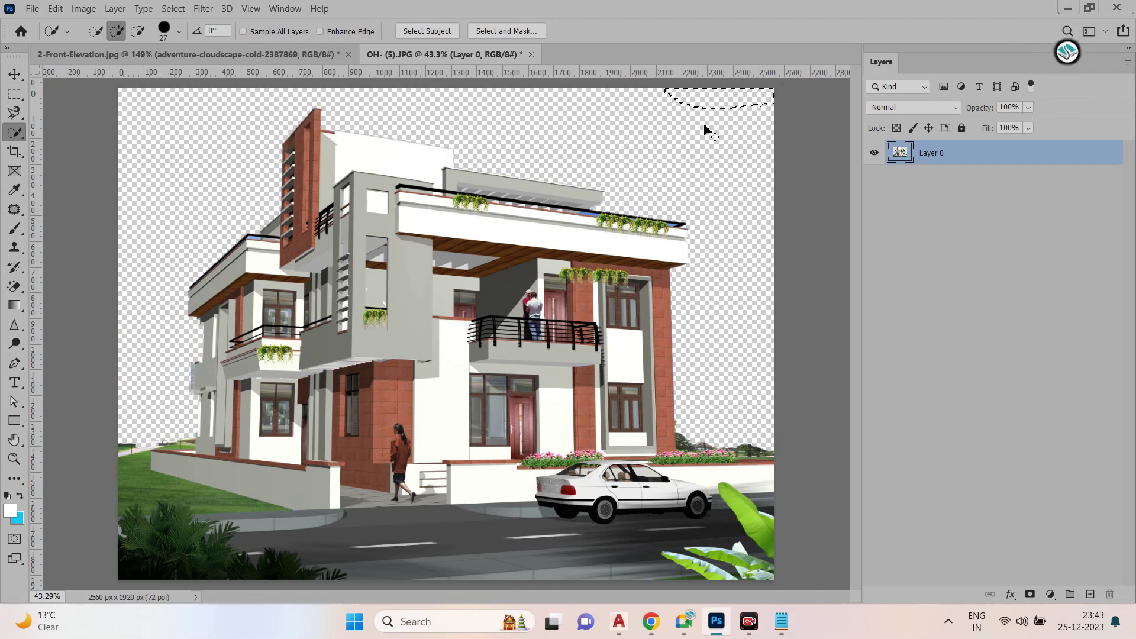
# Start placing an embedded image in OH- (5).JPG and browse the hd images for photoshop editings folder for a new background
pyautogui.click(35, 12)
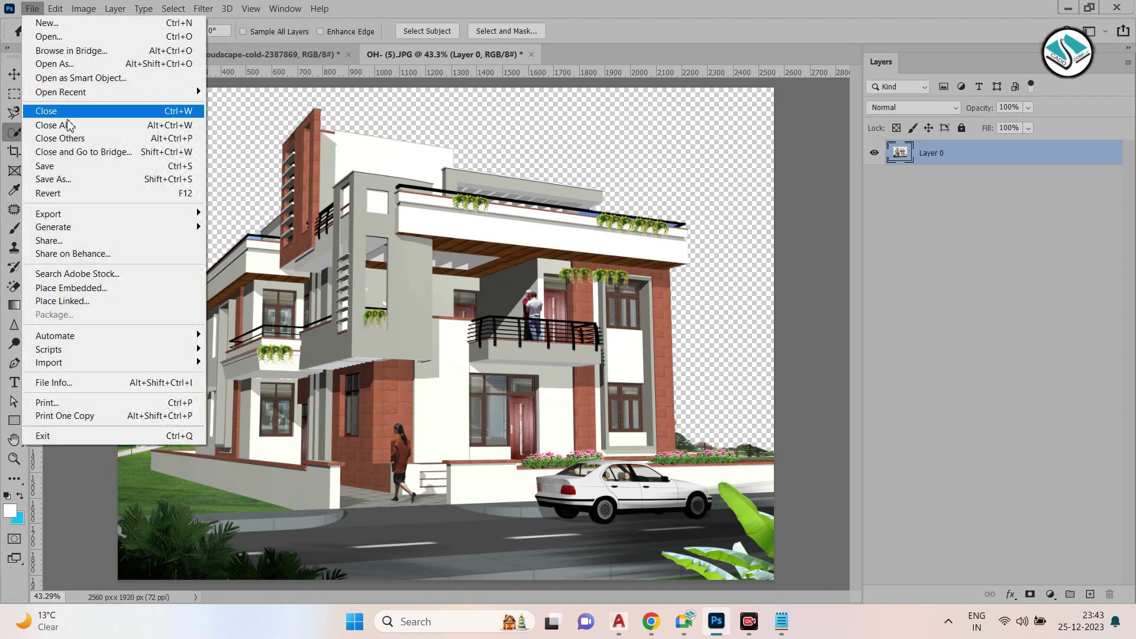
pyautogui.click(116, 290)
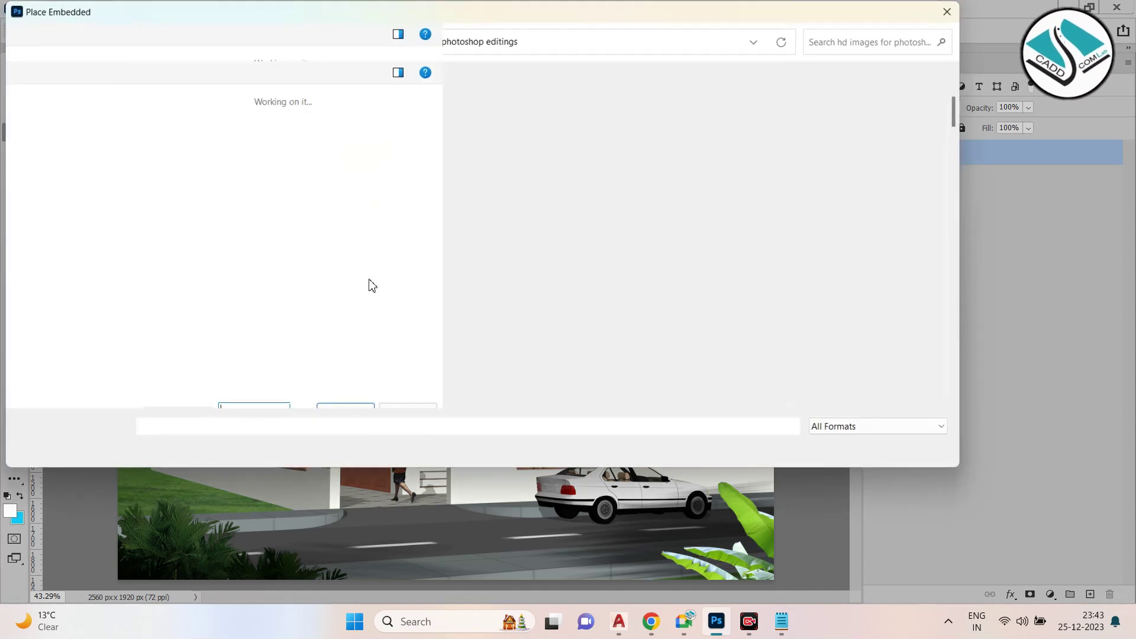
pyautogui.click(496, 249)
pyautogui.scroll(-3, 491, 268)
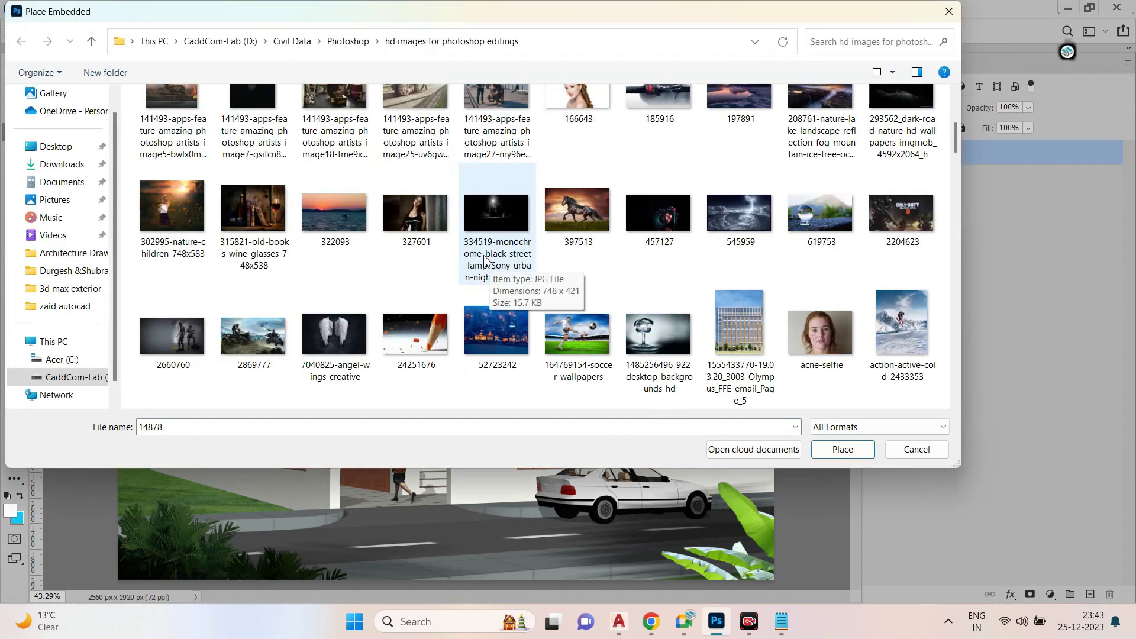
pyautogui.scroll(-5, 424, 263)
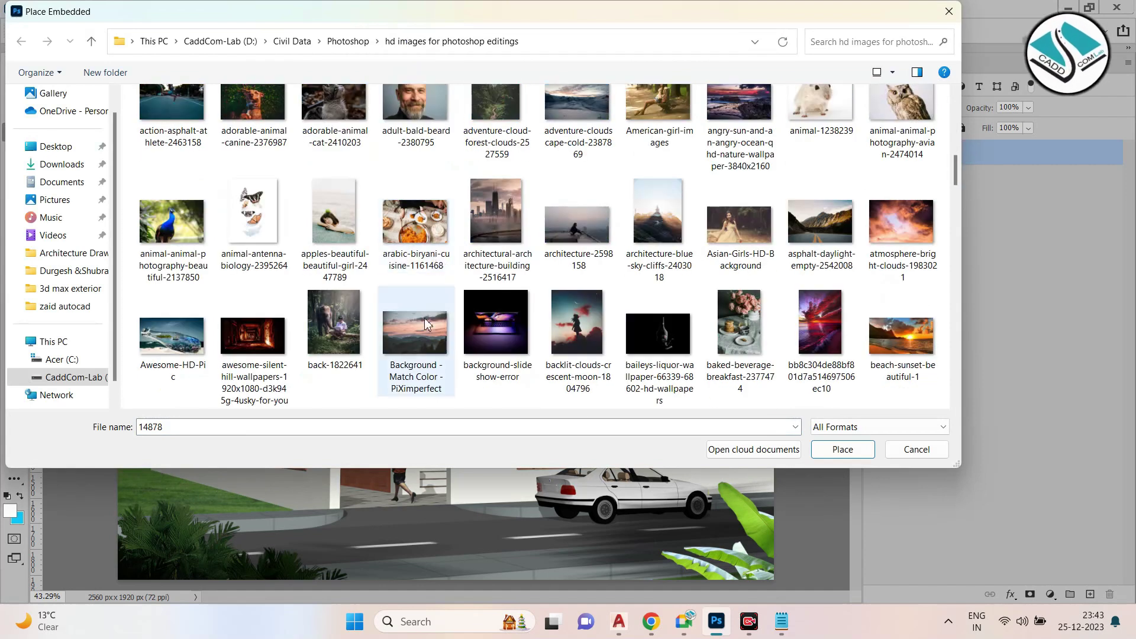
# Place the image "Background - Match Color - PiXimperfect" as an embedded layer, enlarged to cover the whole canvas
pyautogui.doubleClick(400, 348)
pyautogui.moveTo(774, 116); pyautogui.dragTo(964, 3)
pyautogui.moveTo(667, 277); pyautogui.dragTo(514, 308)
pyautogui.click(707, 30)
# Move the placed sky layer below Layer 0 and shift the sky slightly behind the house
pyautogui.press('w')
pyautogui.moveTo(976, 153); pyautogui.dragTo(935, 296)
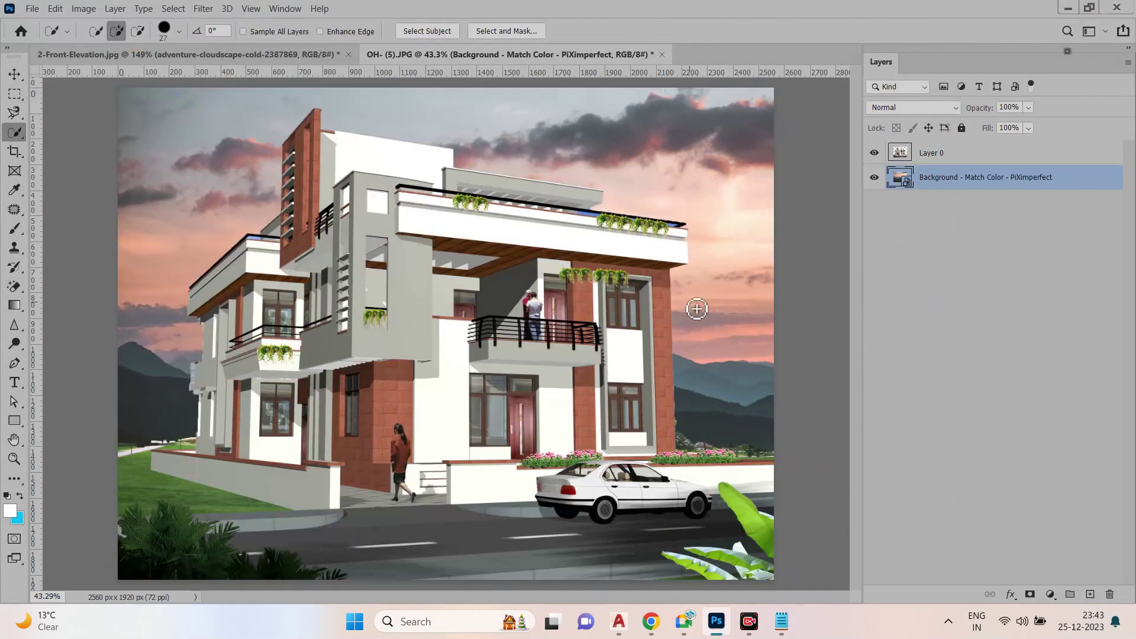
pyautogui.click(14, 74)
pyautogui.moveTo(254, 146); pyautogui.dragTo(216, 179)
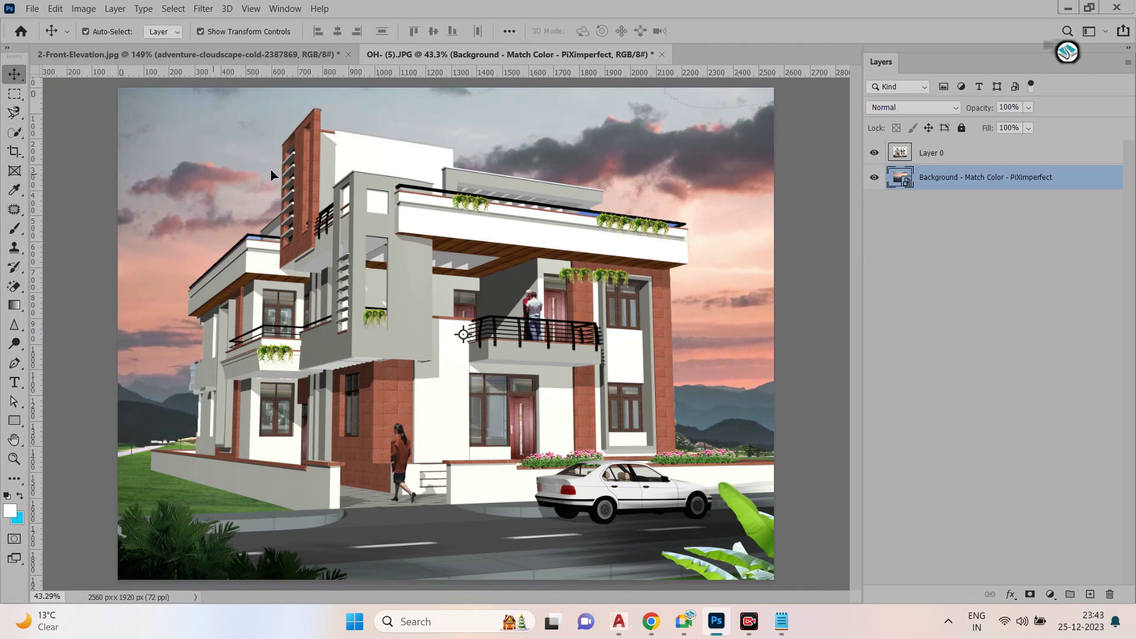
pyautogui.click(838, 209)
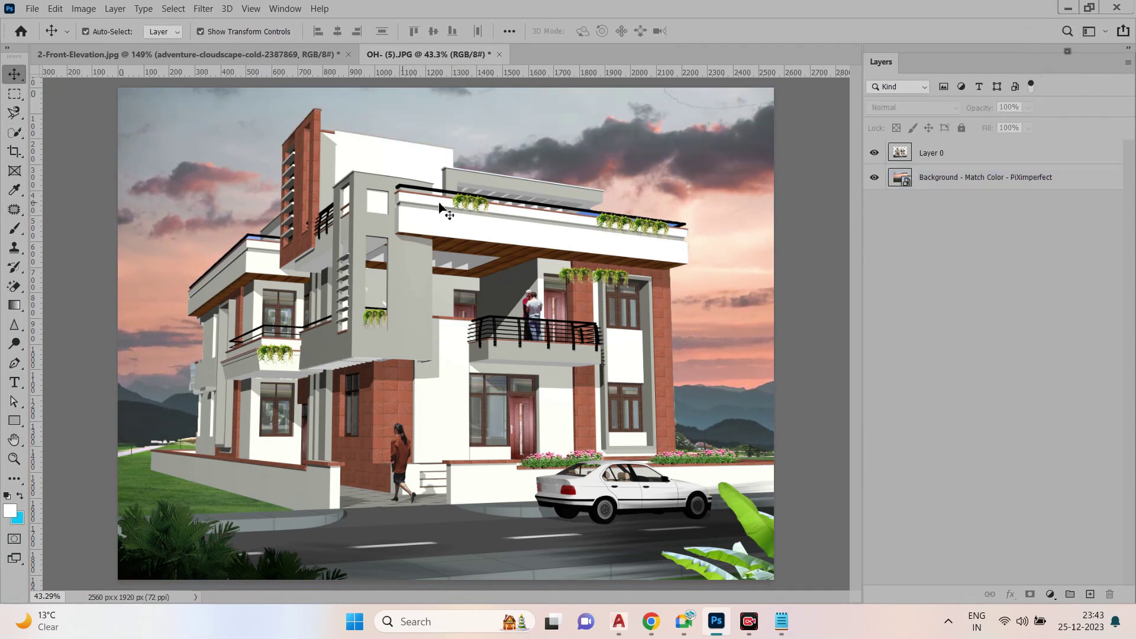
# Switch to the Magic Wand tool, try selecting the grey front wall on Layer 0, and clear the selection
pyautogui.click(15, 136)
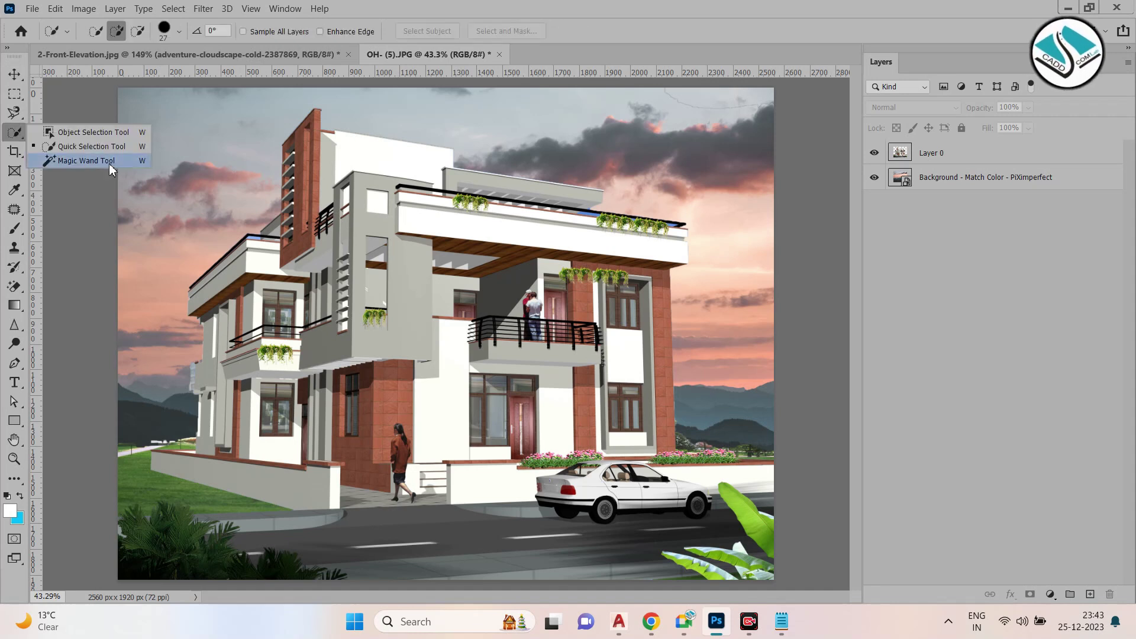
pyautogui.click(113, 169)
pyautogui.scroll(5, 419, 173)
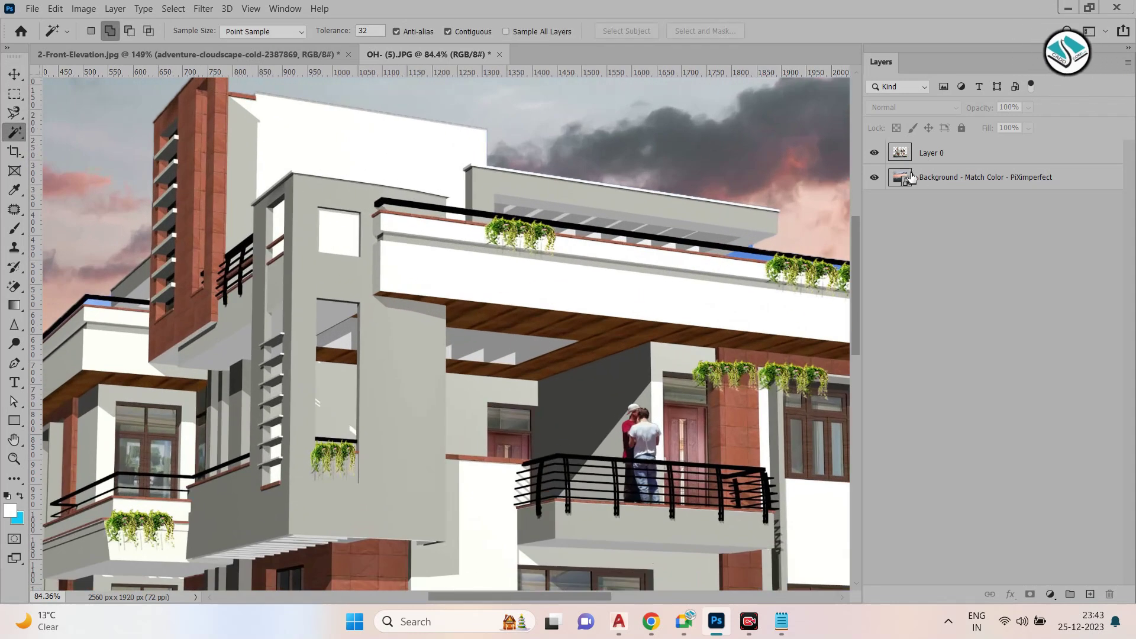
pyautogui.click(926, 155)
pyautogui.click(359, 196)
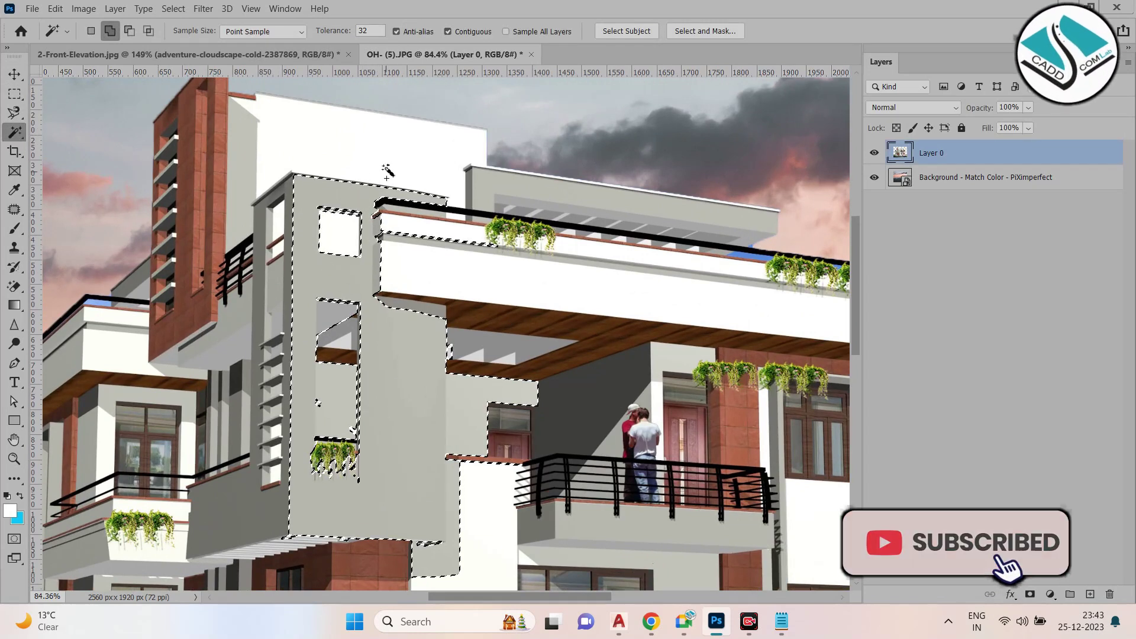
pyautogui.click(435, 165)
pyautogui.hotkey('ctrl', 'd')
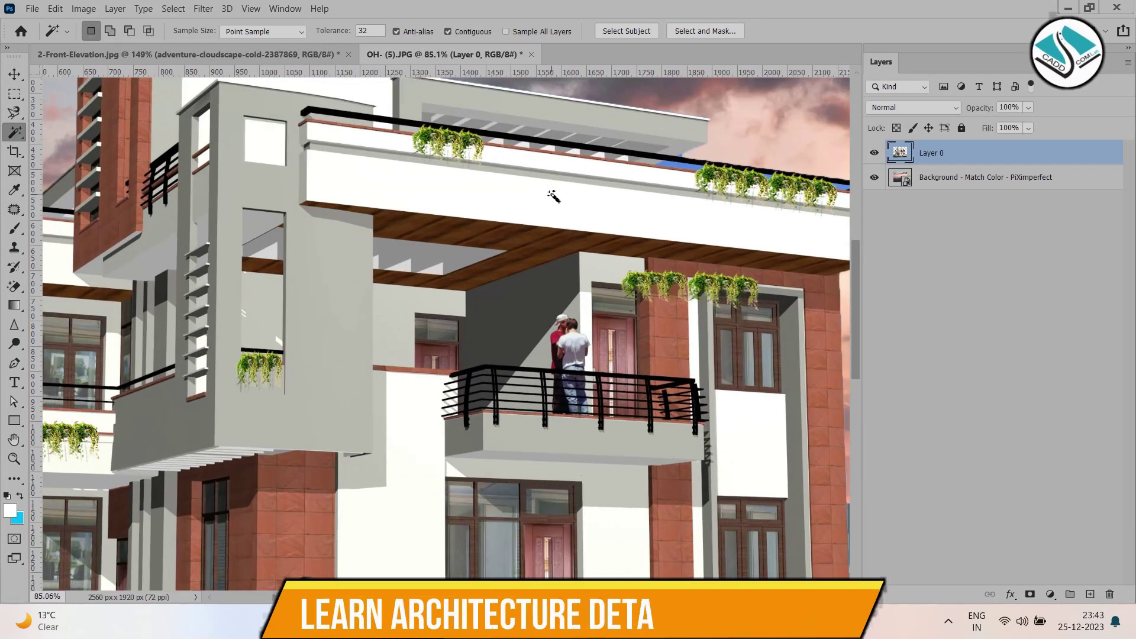
# Try Magic Wand selections on the house's long white roof band and the grey front wall
pyautogui.hscroll(5, 553, 196)
pyautogui.click(366, 213)
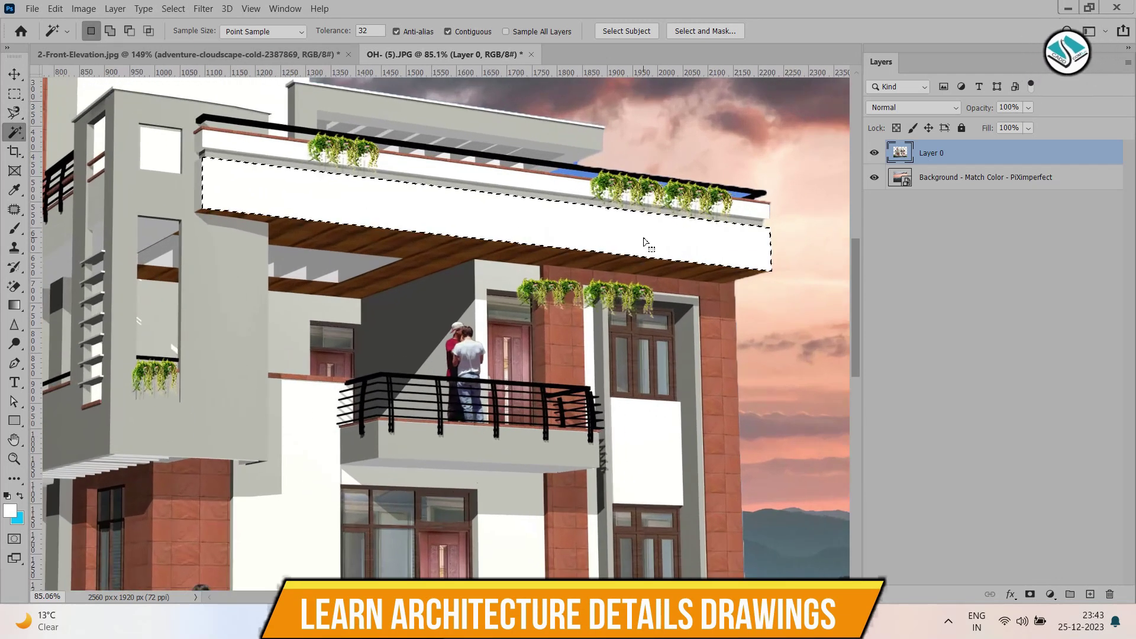
pyautogui.hscroll(-2, 644, 243)
pyautogui.scroll(2, 239, 142)
pyautogui.click(239, 142)
pyautogui.scroll(-3, 255, 313)
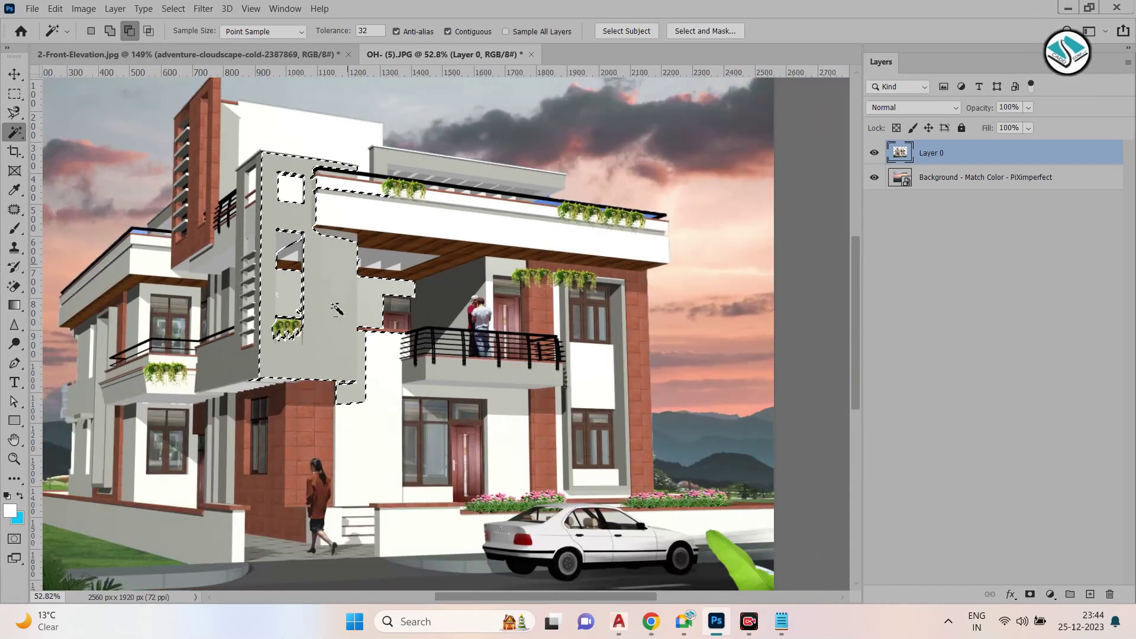
# Try Magic Wand selections on the ground-floor brick wall and the grey balcony slab
pyautogui.scroll(1, 316, 409)
pyautogui.click(315, 420)
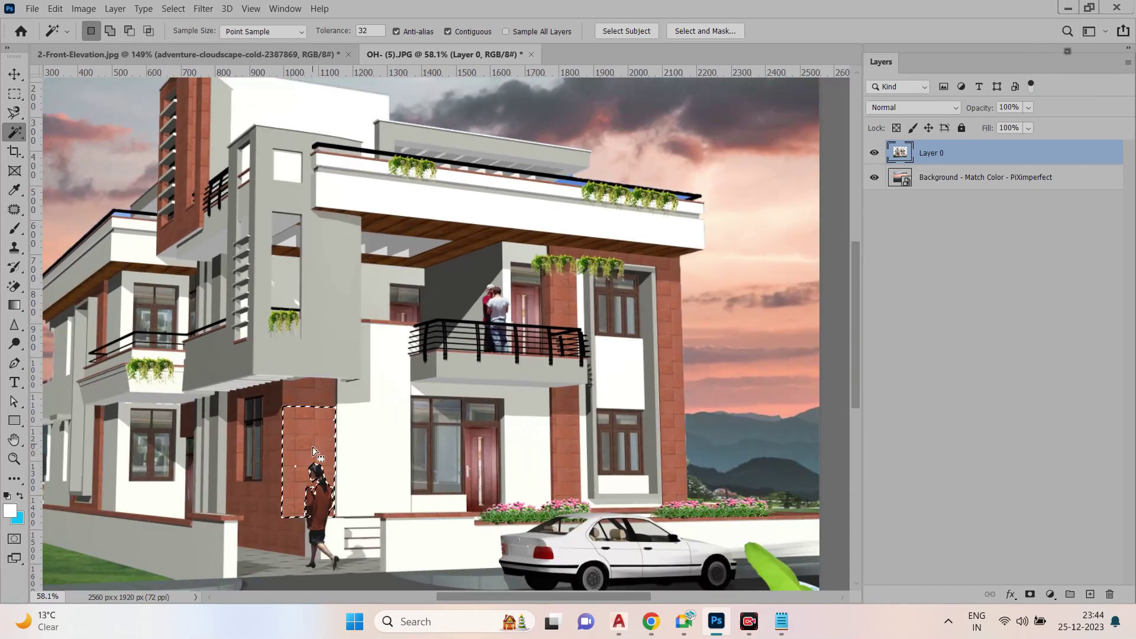
pyautogui.scroll(1, 315, 423)
pyautogui.click(424, 386)
pyautogui.click(617, 368)
pyautogui.scroll(-1, 568, 373)
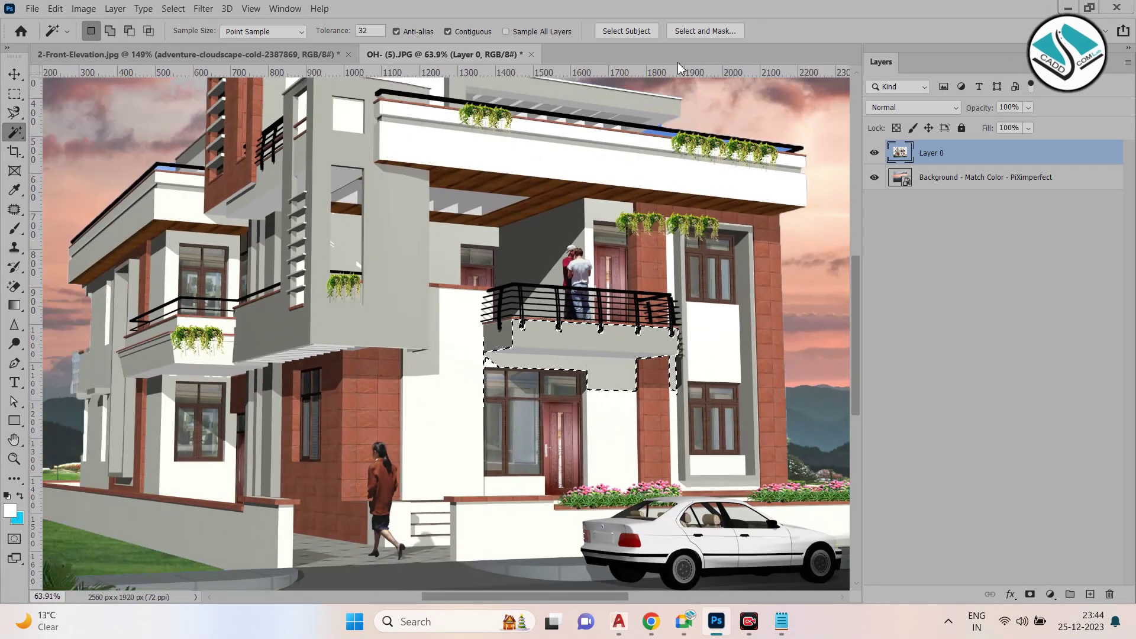
# Close OH- (5).JPG and 2-Front-Elevation.jpg without saving
pyautogui.click(531, 55)
pyautogui.click(591, 243)
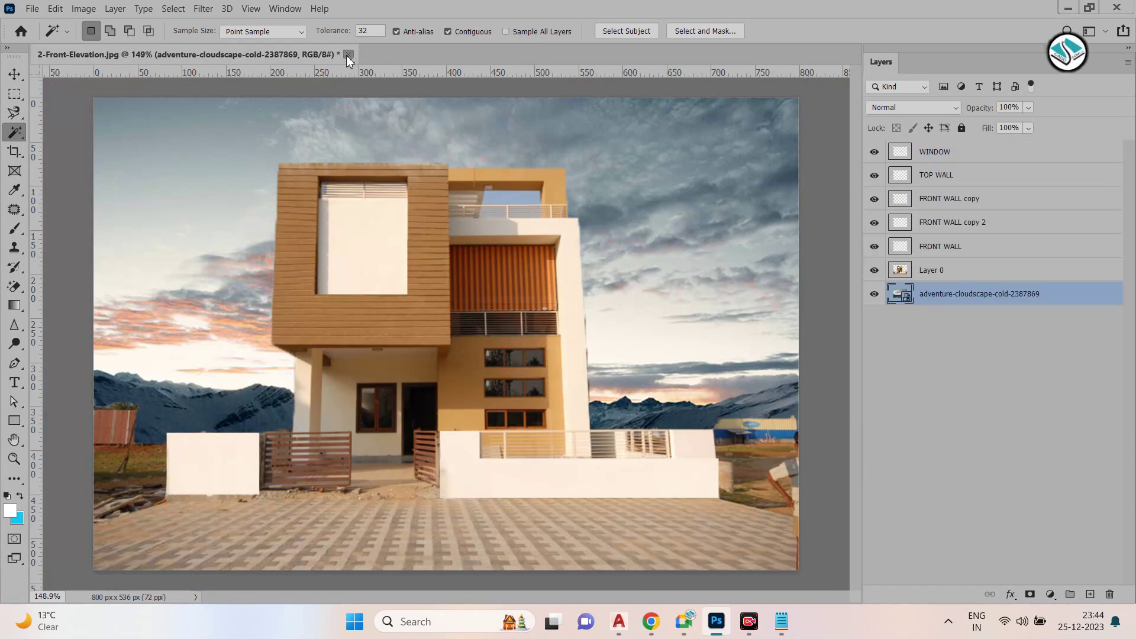
pyautogui.click(348, 54)
pyautogui.click(591, 245)
# Open the bottle image 10017-b18-17130 from the "hd images for photoshop editings" folder
pyautogui.click(32, 9)
pyautogui.click(52, 39)
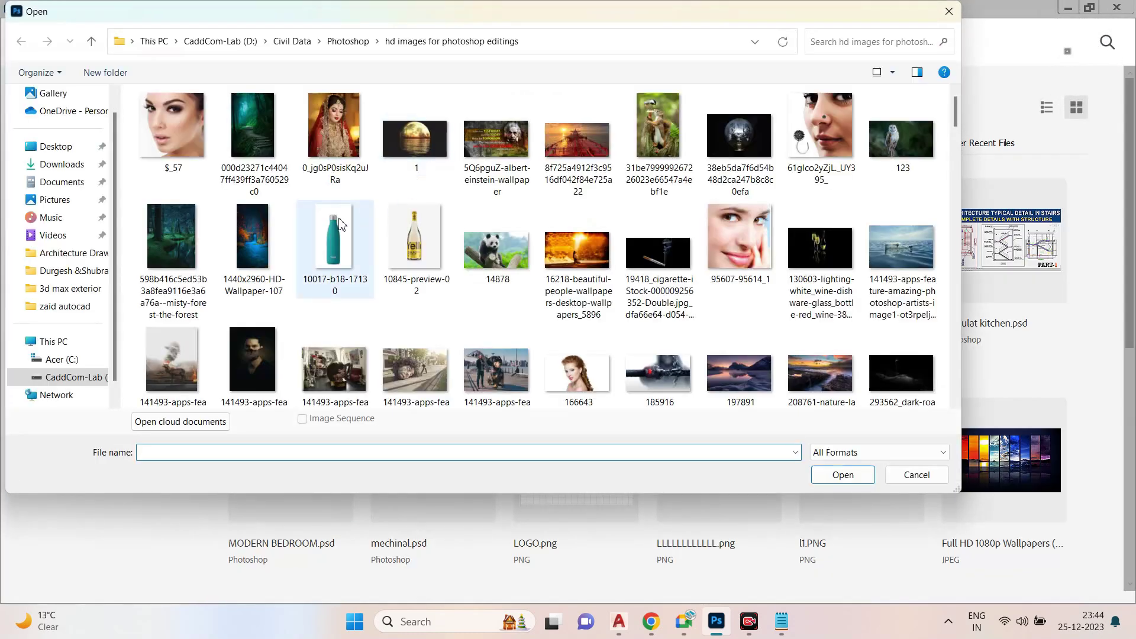
pyautogui.doubleClick(335, 236)
# Unlock the Background layer, delete the white area around the bottle with the Magic Wand, and deselect
pyautogui.scroll(1, 488, 355)
pyautogui.scroll(-1, 450, 299)
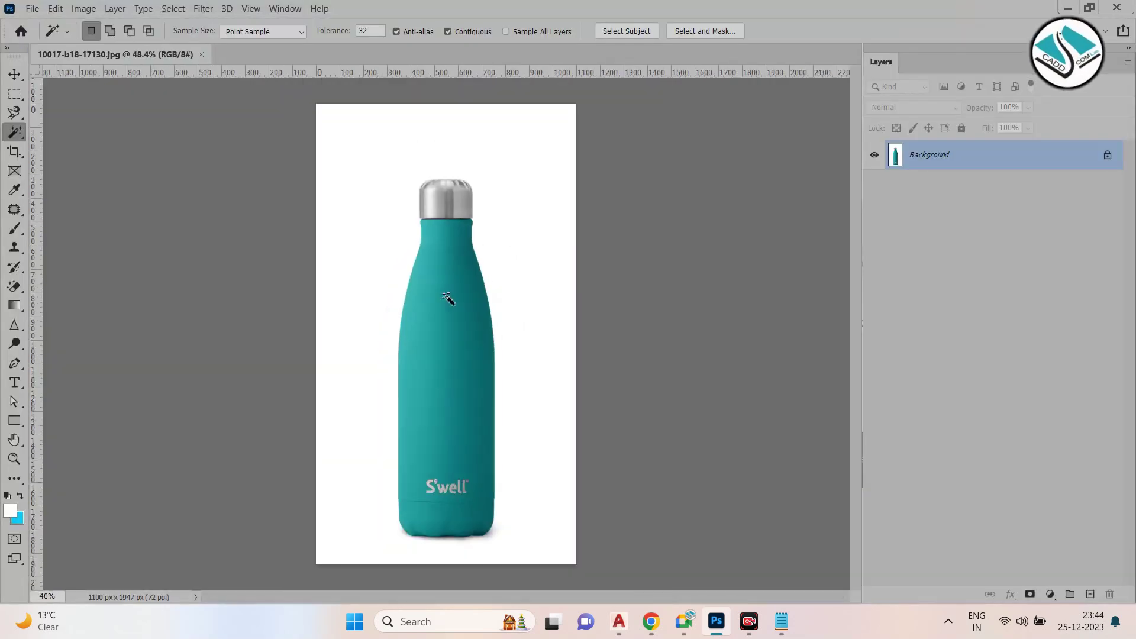
pyautogui.scroll(-1, 448, 298)
pyautogui.click(1108, 156)
pyautogui.click(511, 167)
pyautogui.press('Delete')
pyautogui.hotkey('ctrl', 'd')
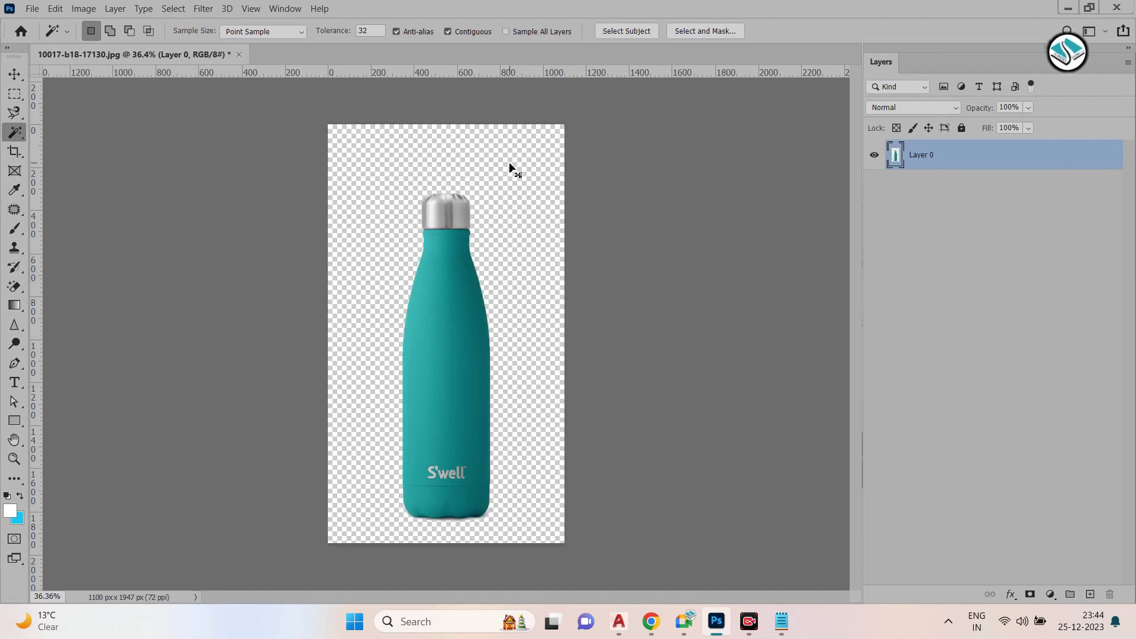
# Try selecting and deleting the light and dark halves of the bottle's teal body with the Magic Wand
pyautogui.click(467, 358)
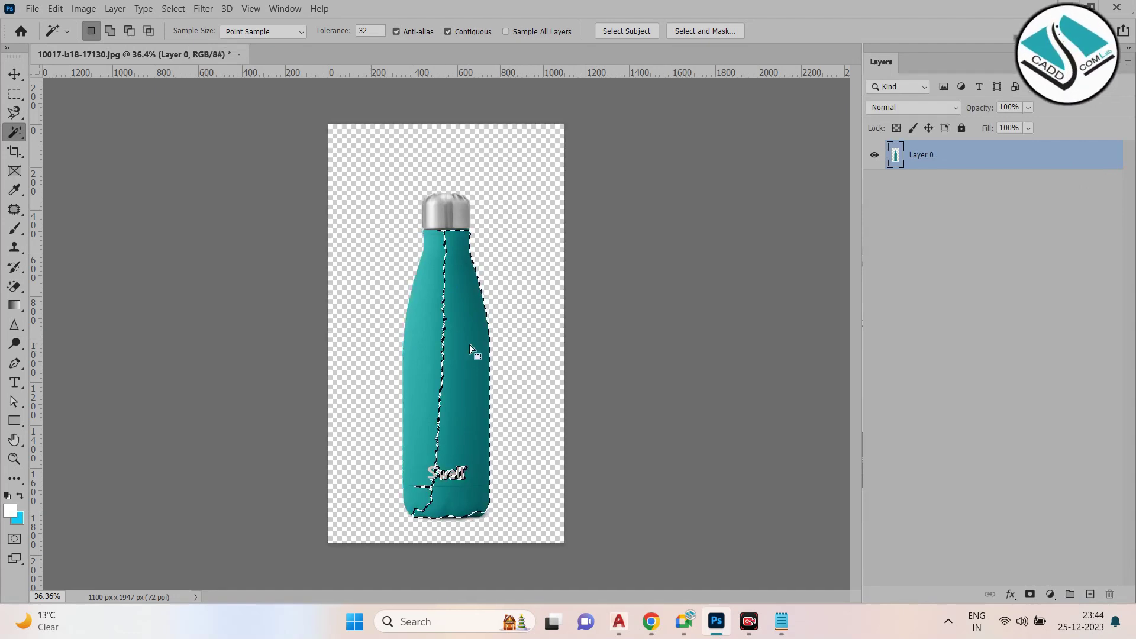
pyautogui.scroll(2, 452, 346)
pyautogui.click(420, 337)
pyautogui.press('Delete')
pyautogui.click(468, 328)
pyautogui.press('Delete')
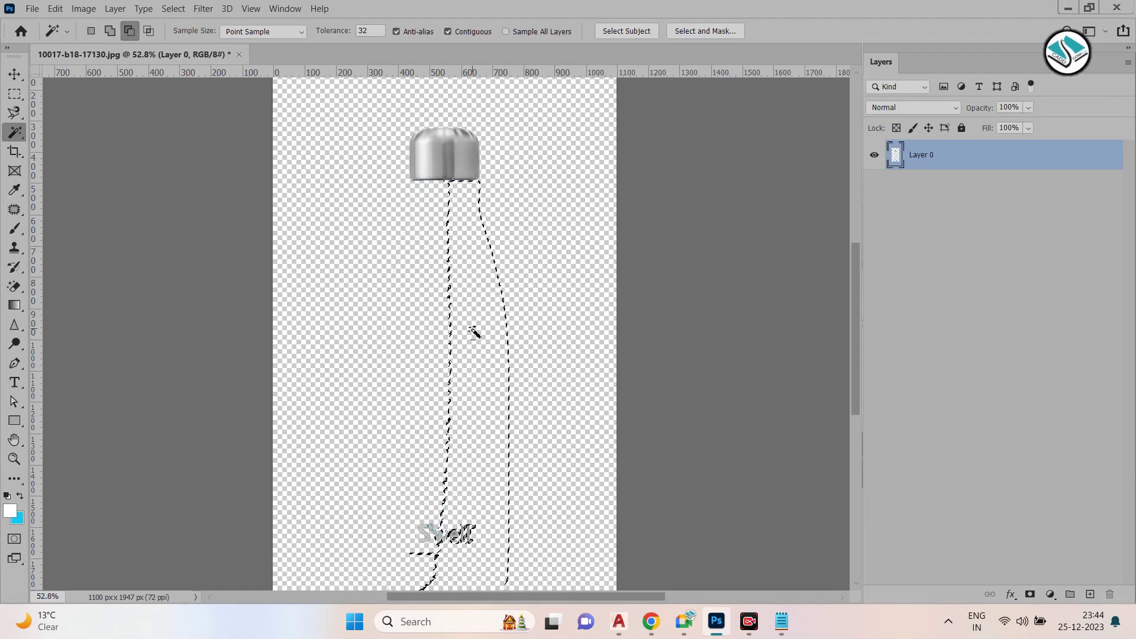
# Undo the deletions of the bottle's teal body and clear the selection
pyautogui.hotkey('ctrl', 'd')
pyautogui.hotkey('alt', 'z')
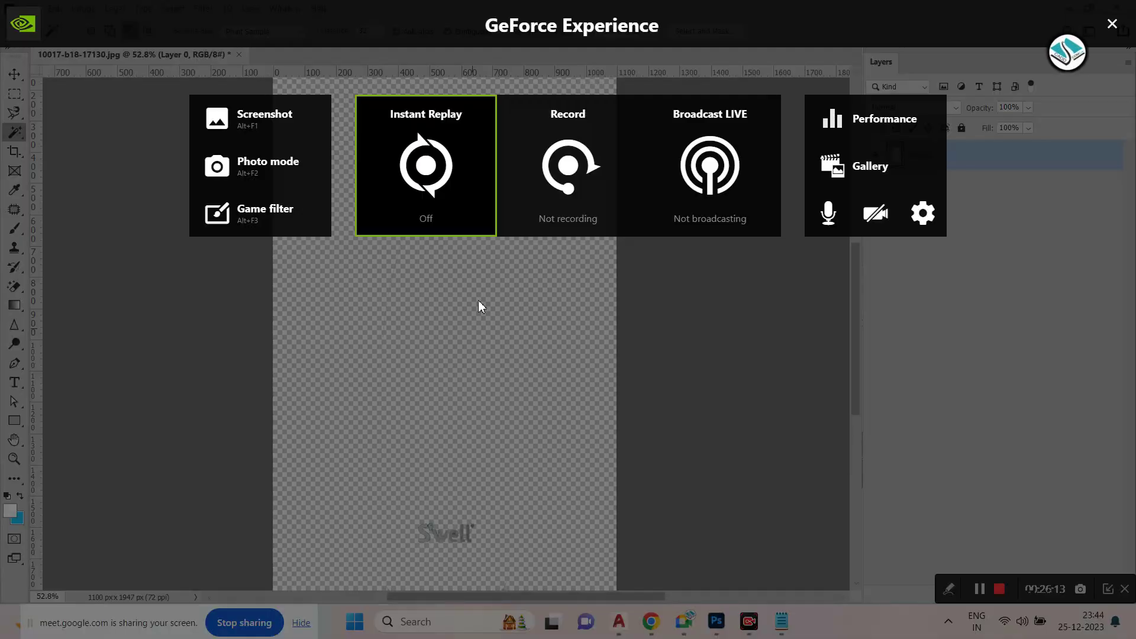
pyautogui.hotkey('alt', 'z')
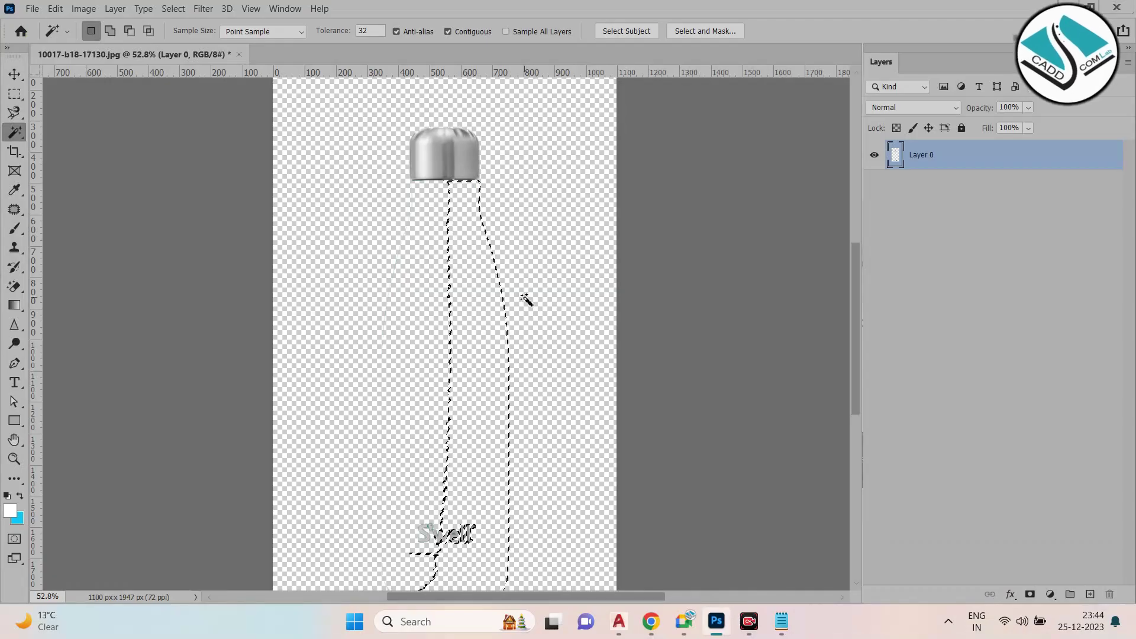
pyautogui.hotkey('ctrl', 'z')
pyautogui.hotkey('ctrl', 'z')
pyautogui.hotkey('ctrl', 'z')
pyautogui.hotkey('ctrl', 'z')
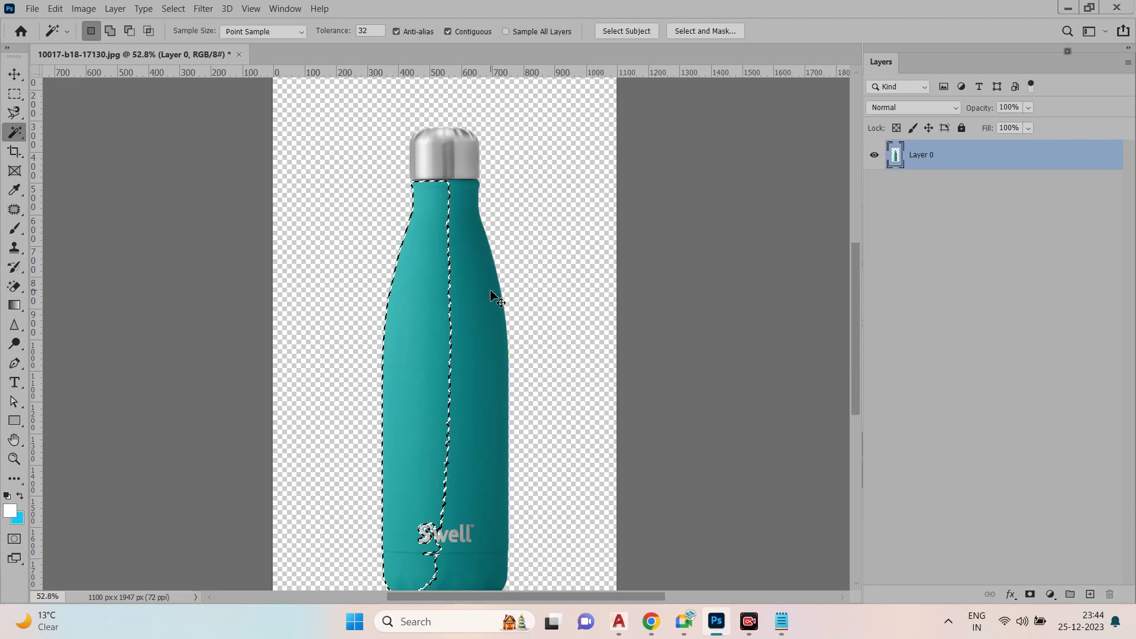
pyautogui.scroll(-2, 452, 264)
pyautogui.scroll(1, 446, 259)
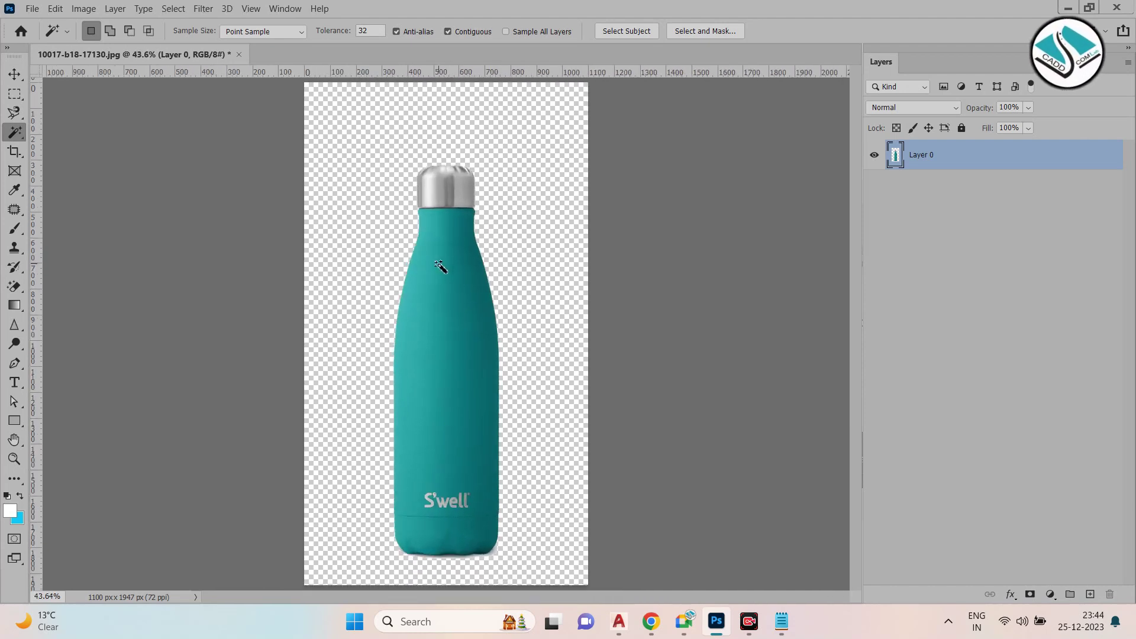
# Try Magic Wand selections on the lighter and darker teal shades of the bottle's body
pyautogui.scroll(10, 439, 264)
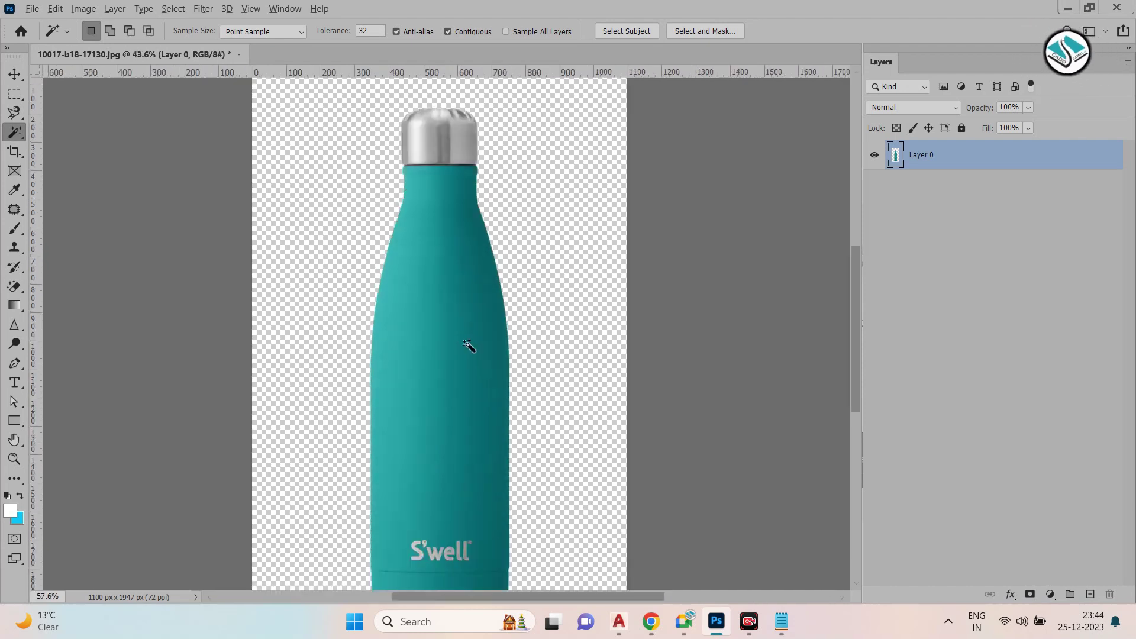
pyautogui.scroll(2, 459, 296)
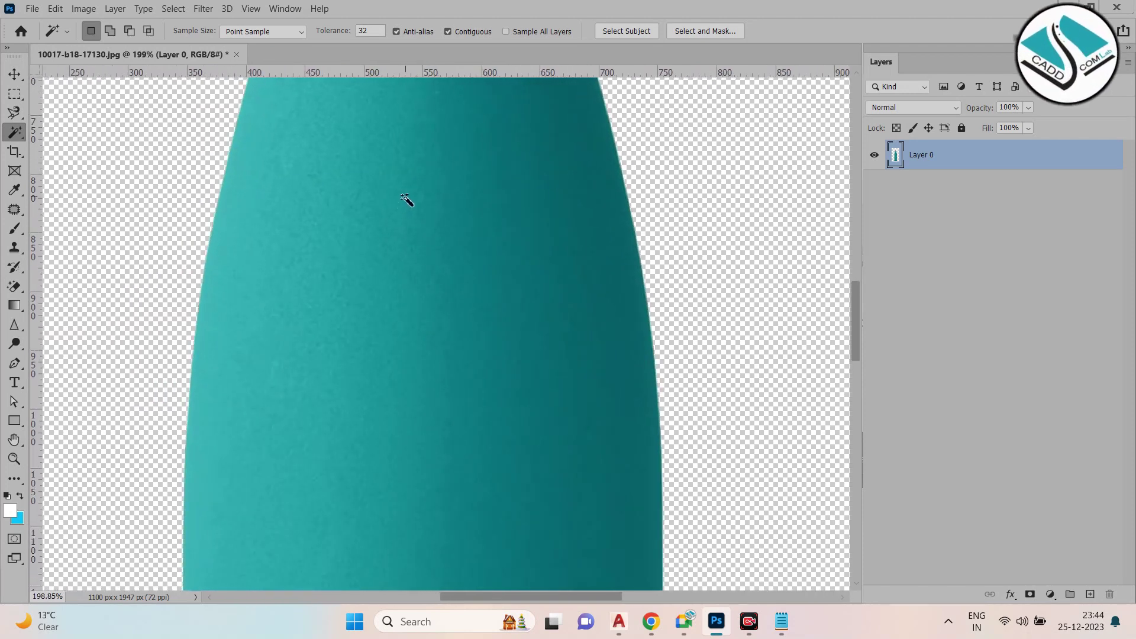
pyautogui.scroll(-2, 456, 167)
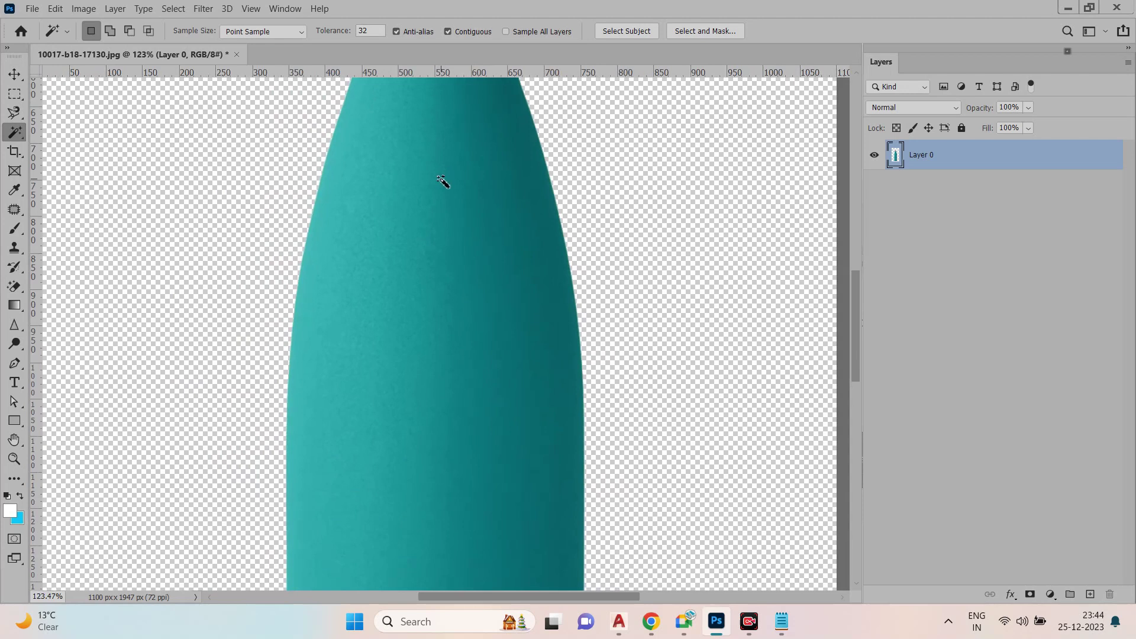
pyautogui.scroll(4, 463, 164)
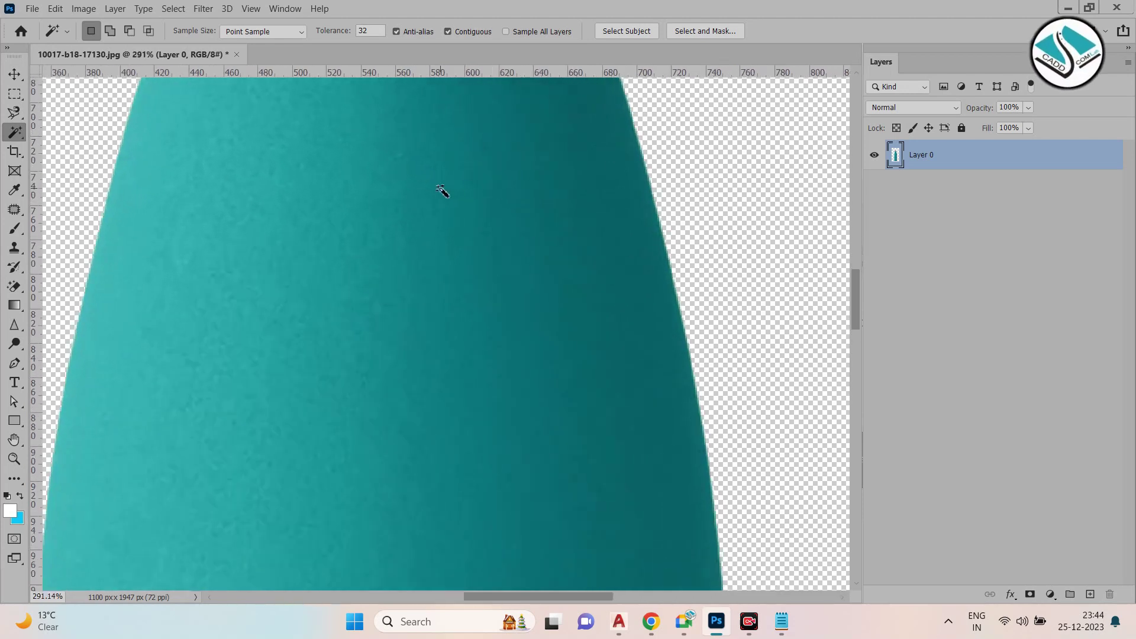
pyautogui.scroll(-2, 440, 190)
pyautogui.click(367, 231)
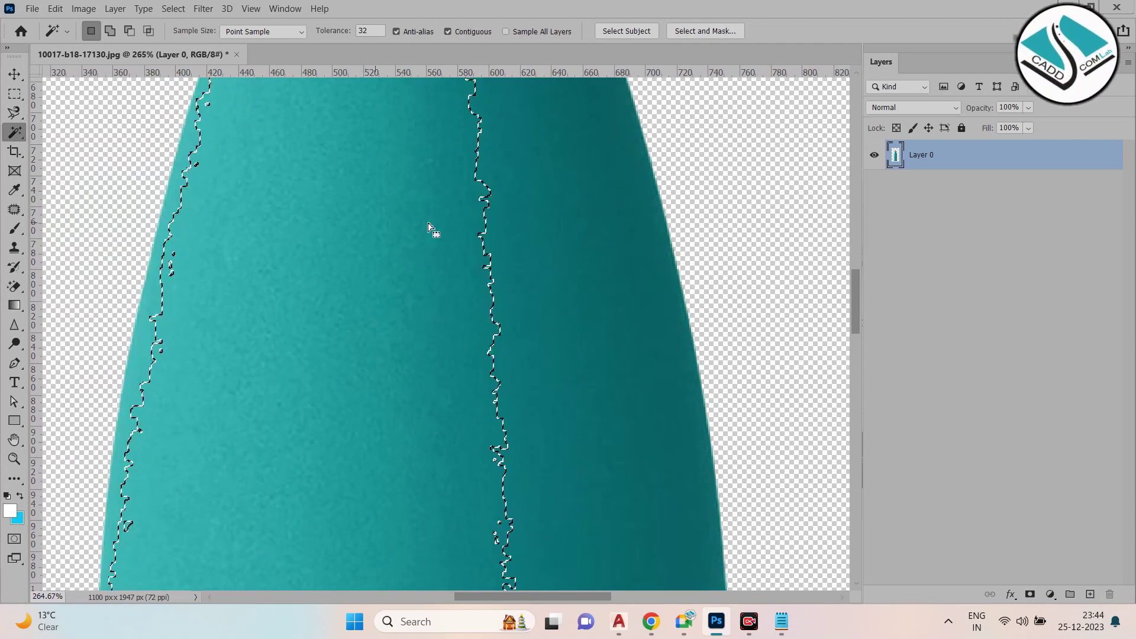
pyautogui.click(532, 233)
# Examine up close where the selection edge runs between the teal shades and below the bottle's cap
pyautogui.scroll(-5, 509, 238)
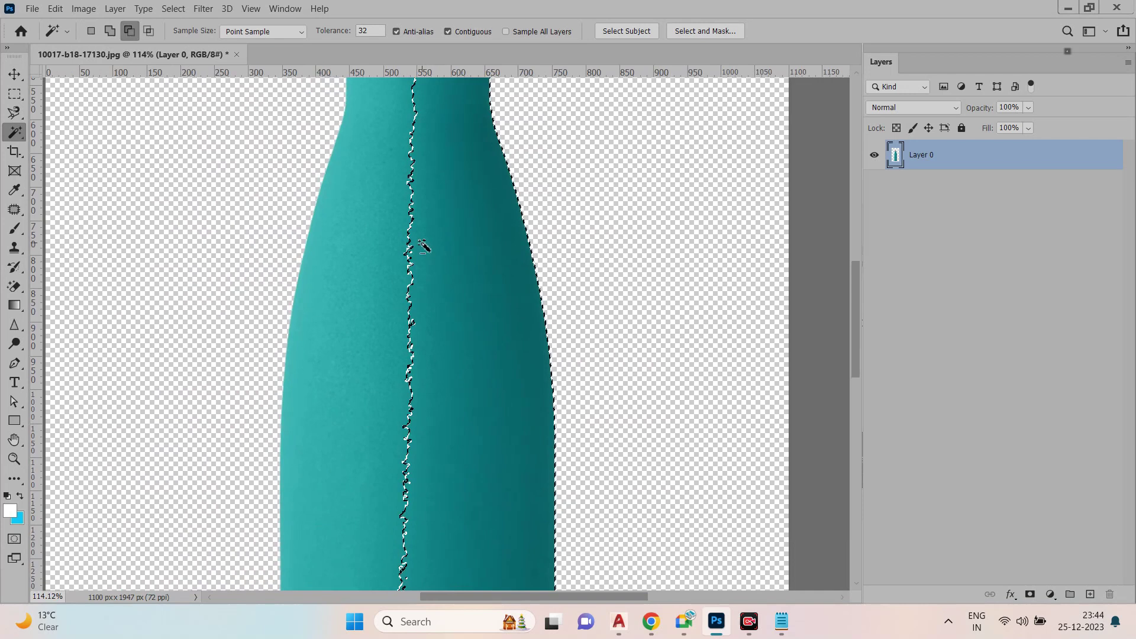
pyautogui.scroll(6, 422, 244)
pyautogui.scroll(-5, 463, 357)
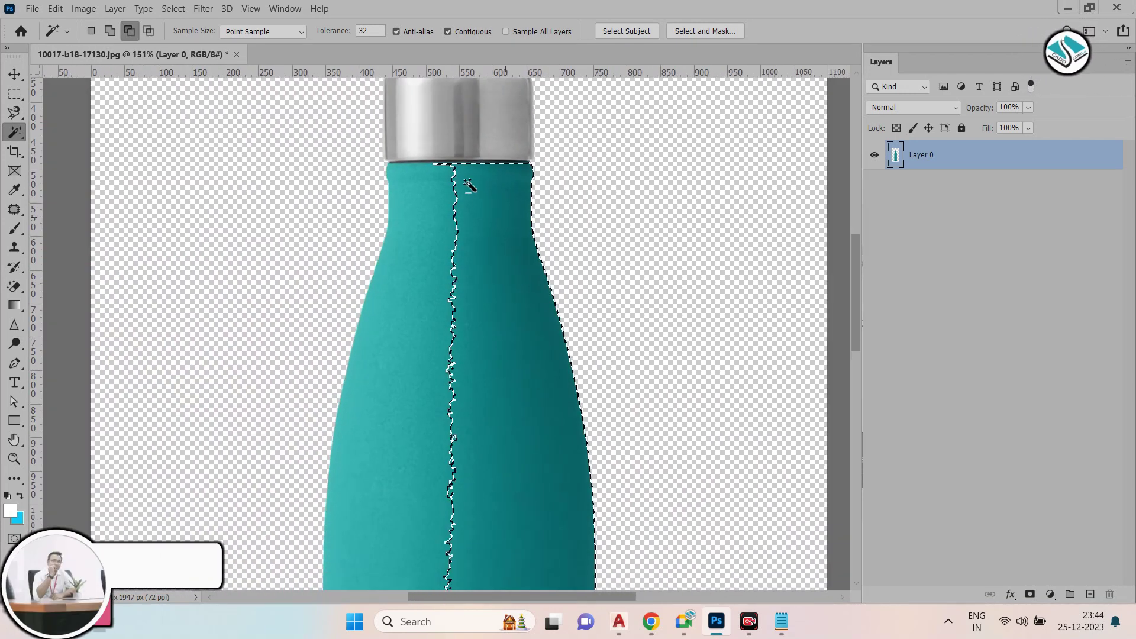
pyautogui.scroll(-2, 469, 186)
pyautogui.scroll(5, 482, 147)
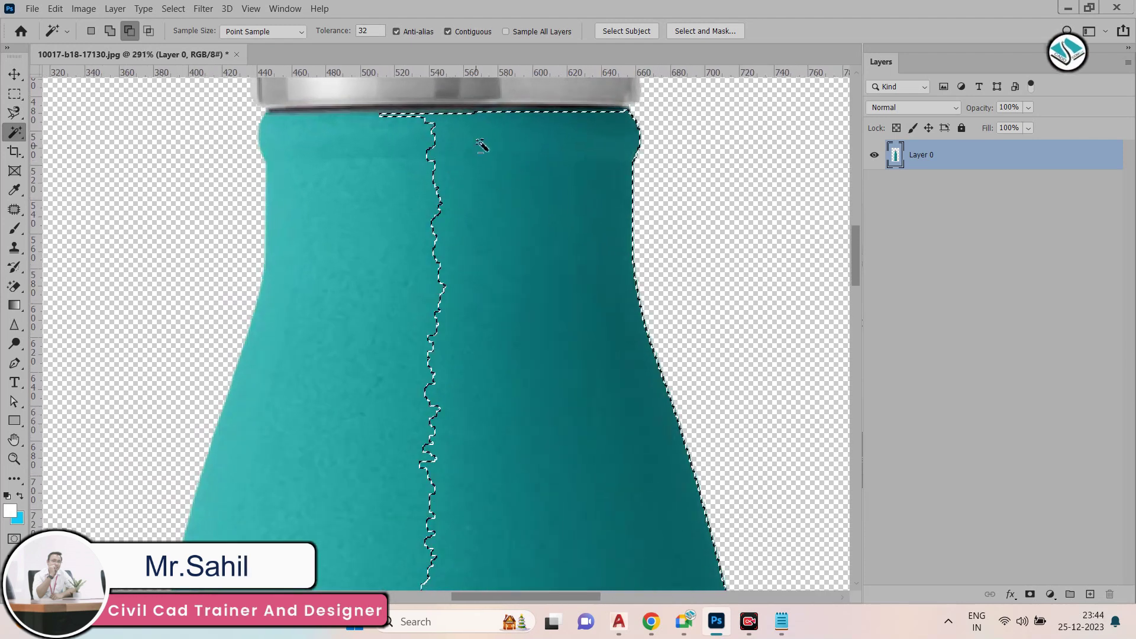
pyautogui.scroll(2, 482, 146)
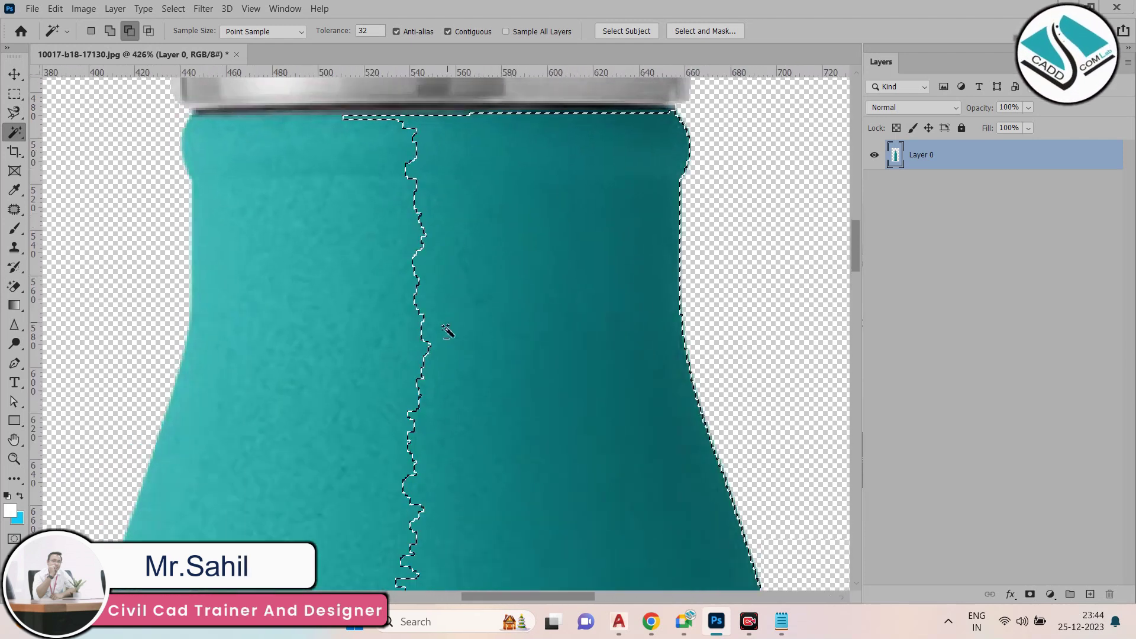
pyautogui.scroll(-5, 448, 332)
pyautogui.scroll(5, 420, 154)
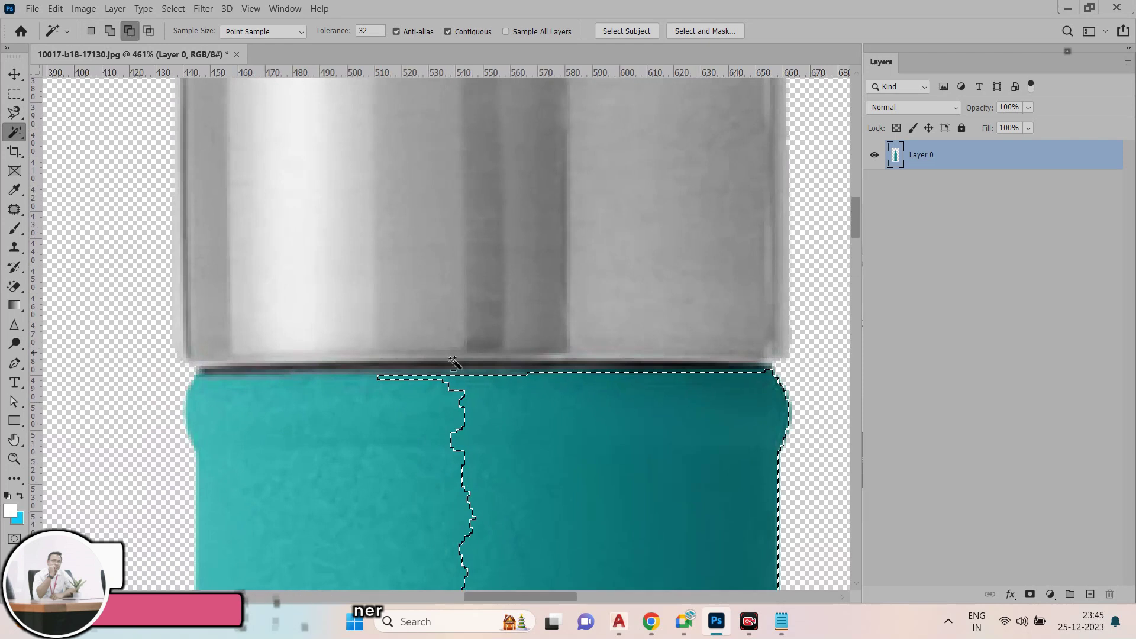
pyautogui.scroll(-5, 453, 362)
pyautogui.scroll(5, 411, 157)
# Try Magic Wand selections on the bright highlight, grey band and upper area of the bottle's metal cap
pyautogui.click(338, 210)
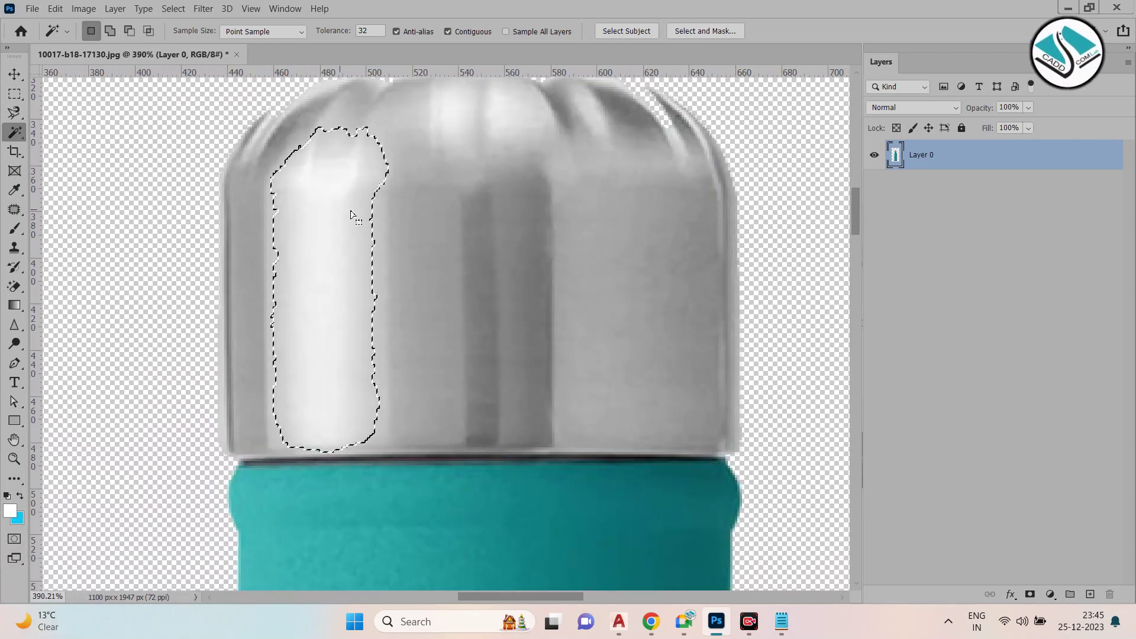
pyautogui.click(417, 223)
pyautogui.click(452, 113)
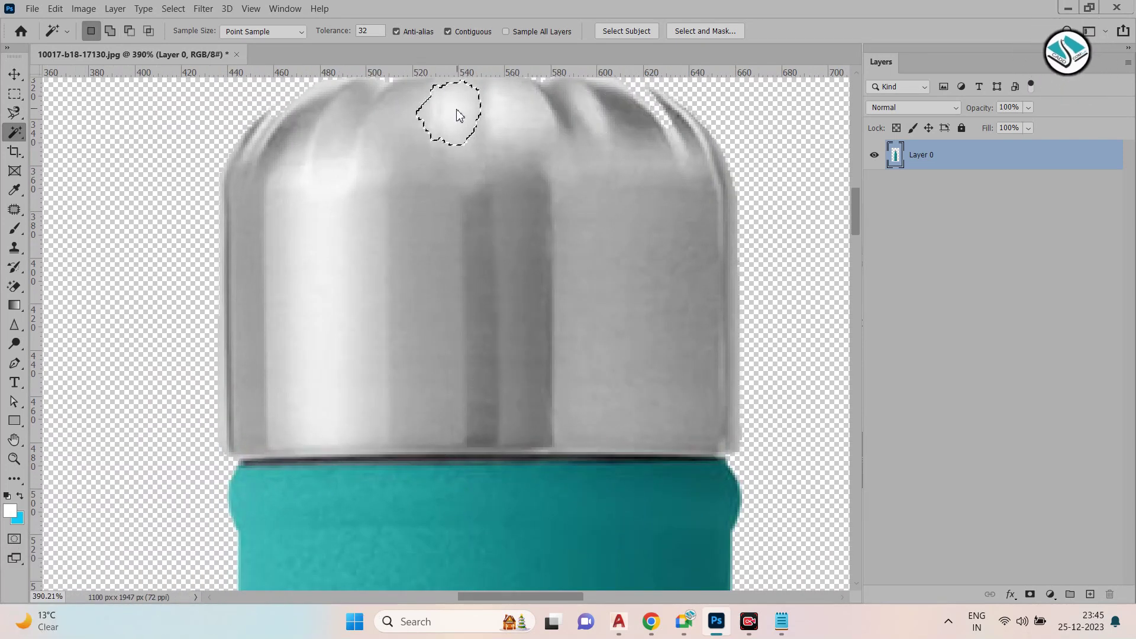
# Crop the bottle image closely around the bottle to about 671 × 1586 px
pyautogui.scroll(-8, 439, 157)
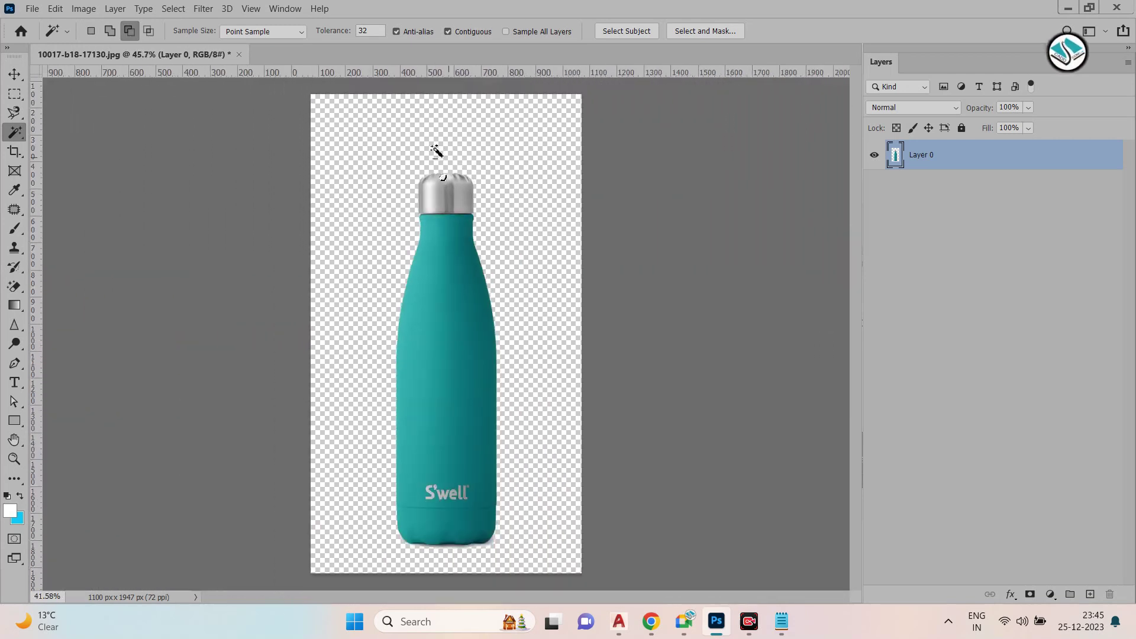
pyautogui.rightClick(21, 136)
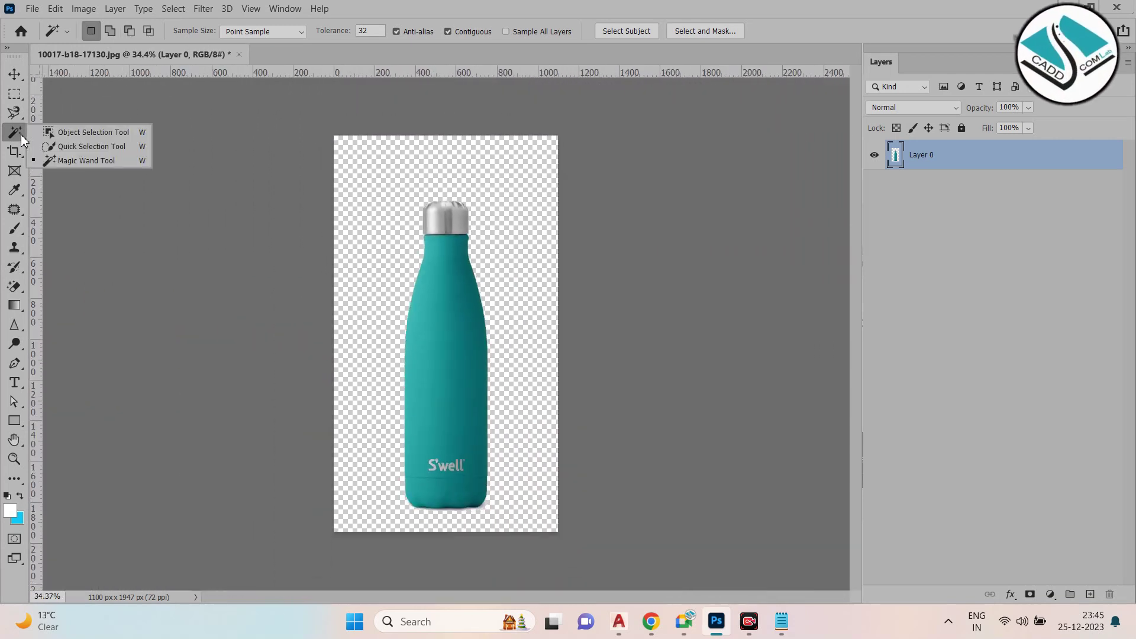
pyautogui.click(15, 152)
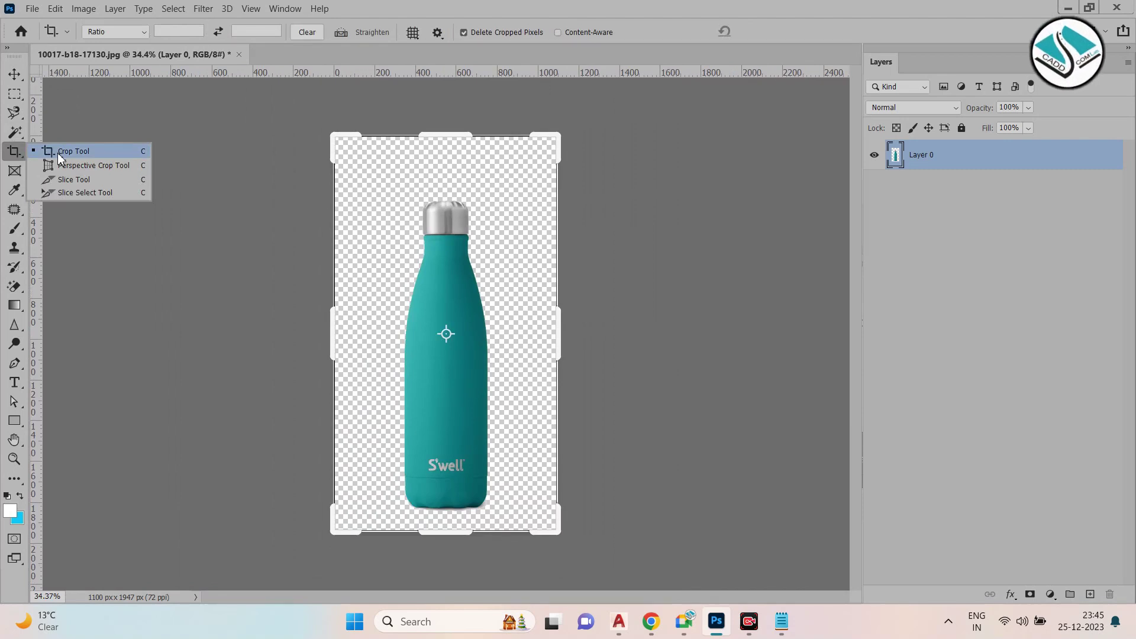
pyautogui.click(65, 151)
pyautogui.moveTo(334, 327); pyautogui.dragTo(350, 324)
pyautogui.moveTo(542, 331); pyautogui.dragTo(515, 325)
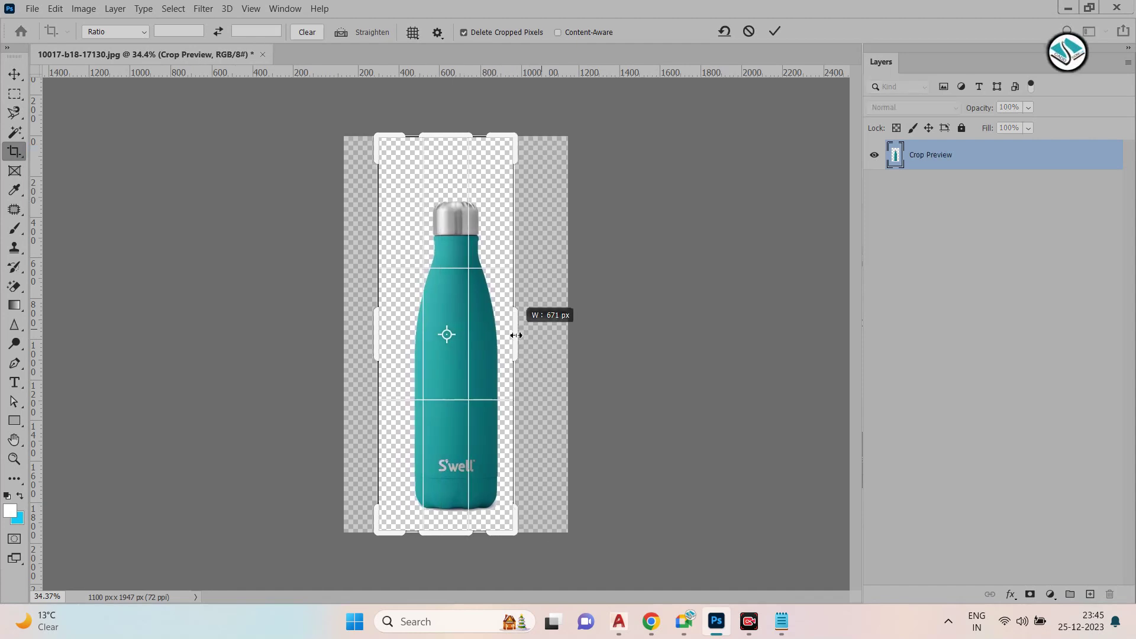
pyautogui.moveTo(442, 161); pyautogui.dragTo(442, 160)
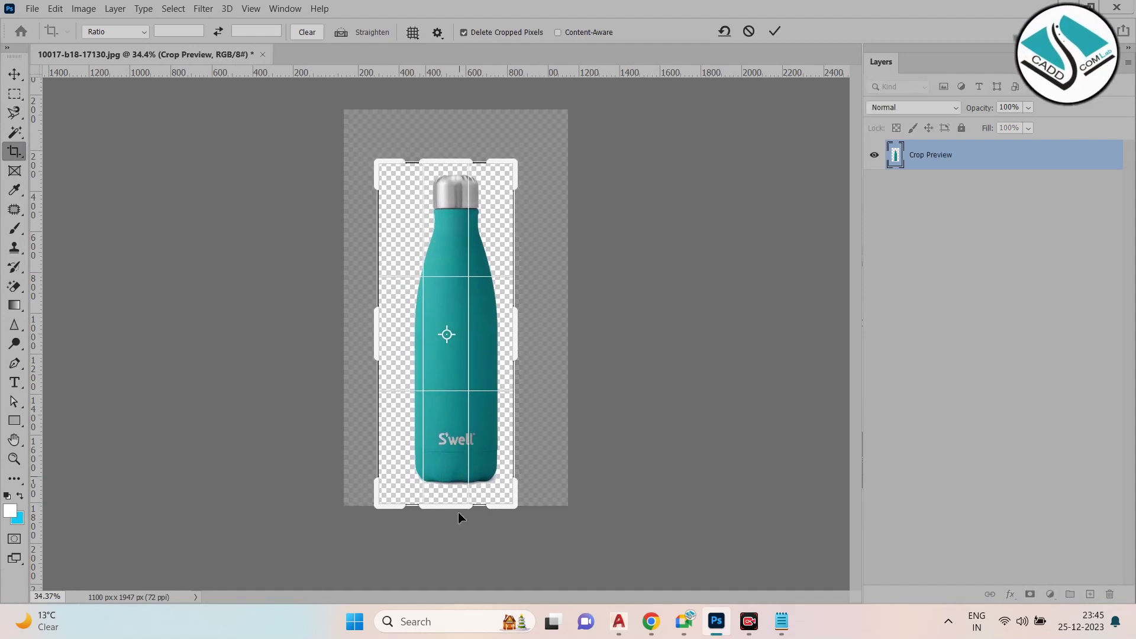
pyautogui.moveTo(447, 507); pyautogui.dragTo(446, 490)
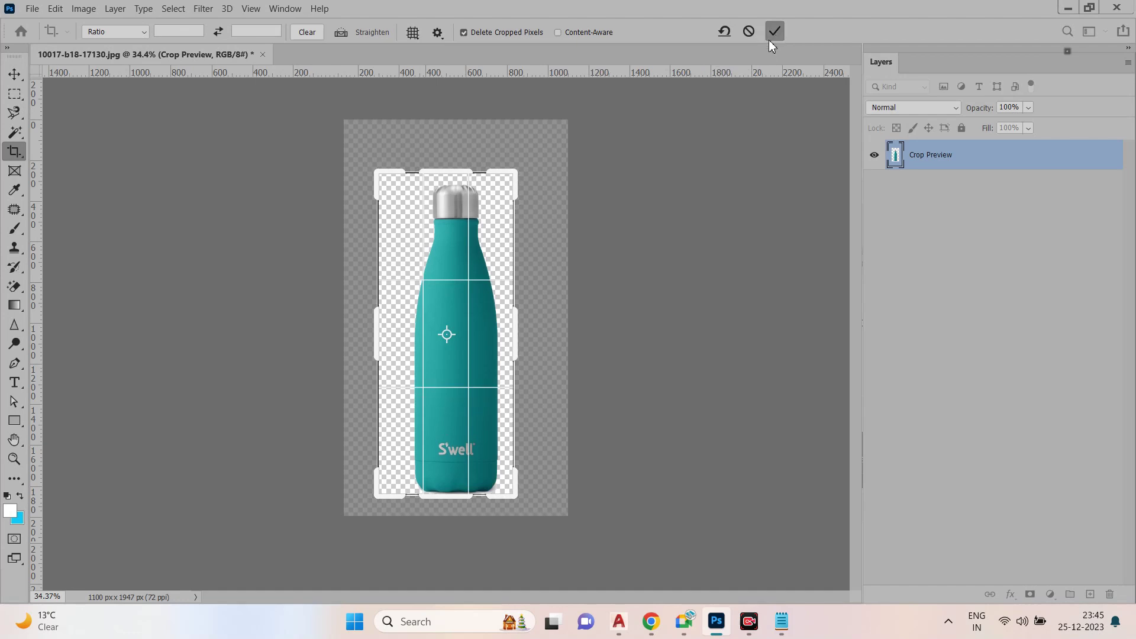
pyautogui.click(771, 36)
pyautogui.scroll(3, 481, 253)
# Open the sunset ship image 8f725a4912f3c9516df042f84e725a22.jpg from the hd images for photoshop editings folder
pyautogui.click(9, 8)
pyautogui.moveTo(33, 10)
pyautogui.click(49, 37)
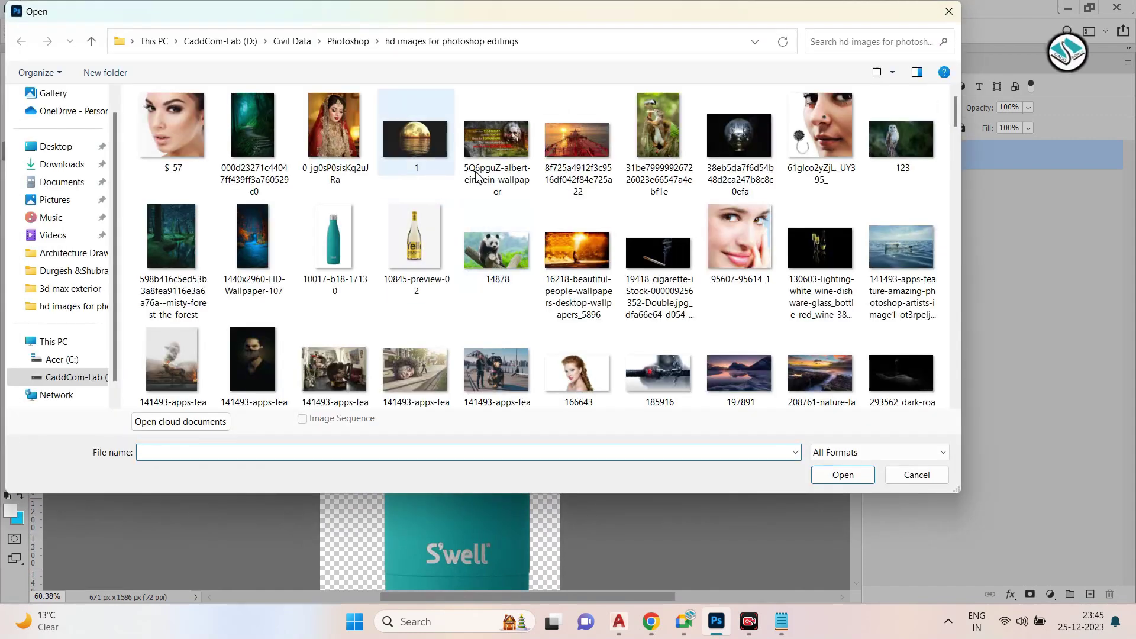
pyautogui.doubleClick(609, 186)
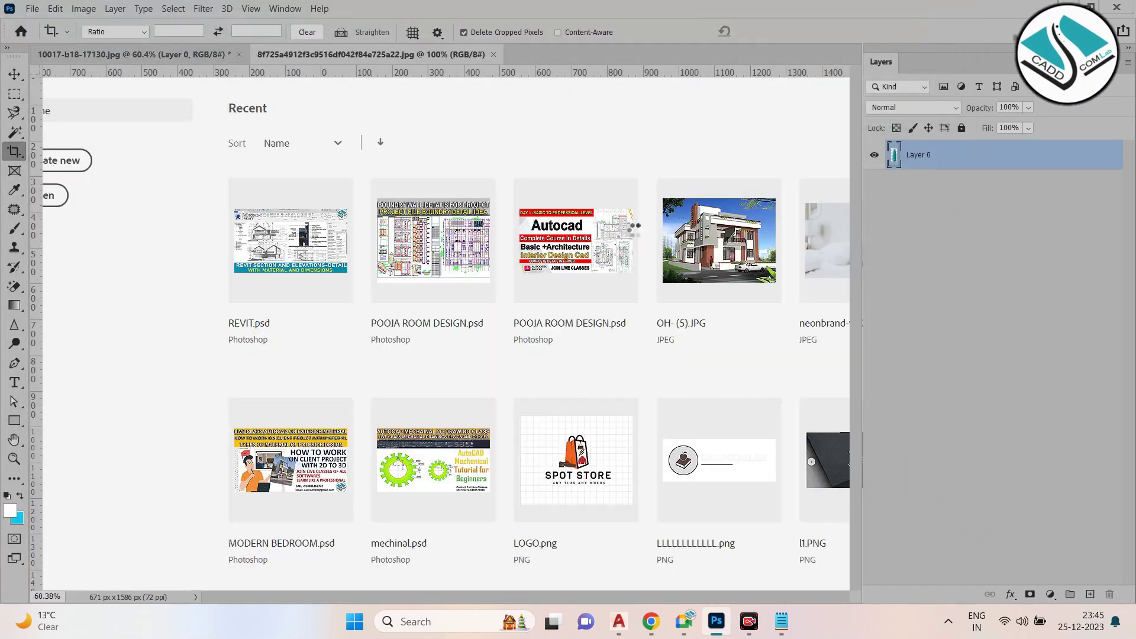
# Draw a Perspective Crop grid over the flat red box beside the thick orange pipe on the ship's deck
pyautogui.scroll(3, 531, 296)
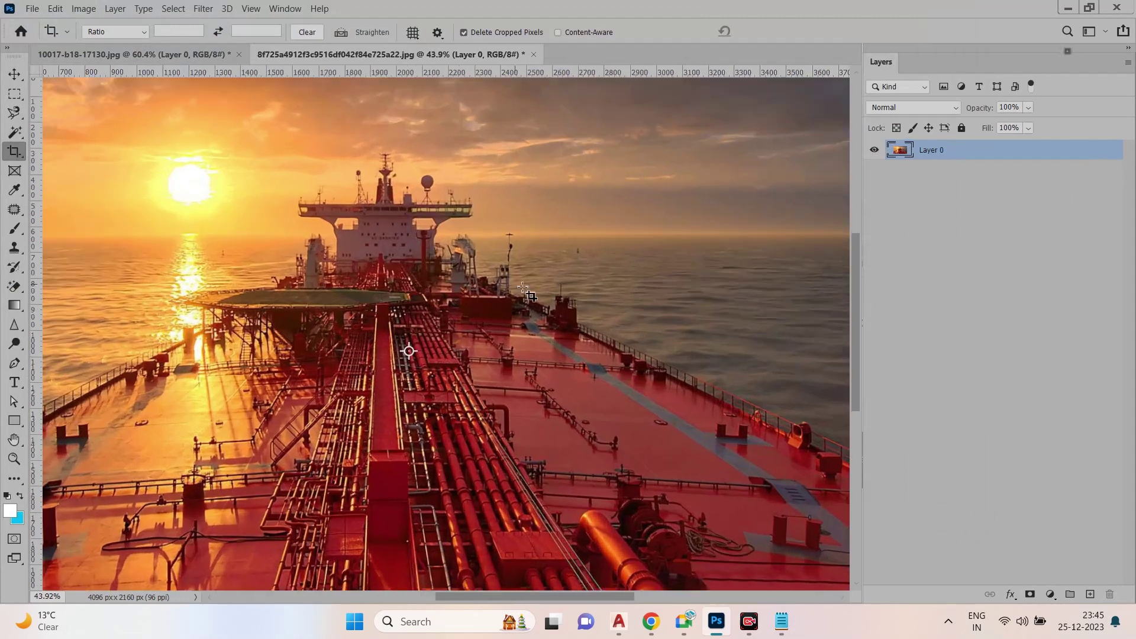
pyautogui.rightClick(14, 151)
pyautogui.click(71, 168)
pyautogui.scroll(-2, 473, 250)
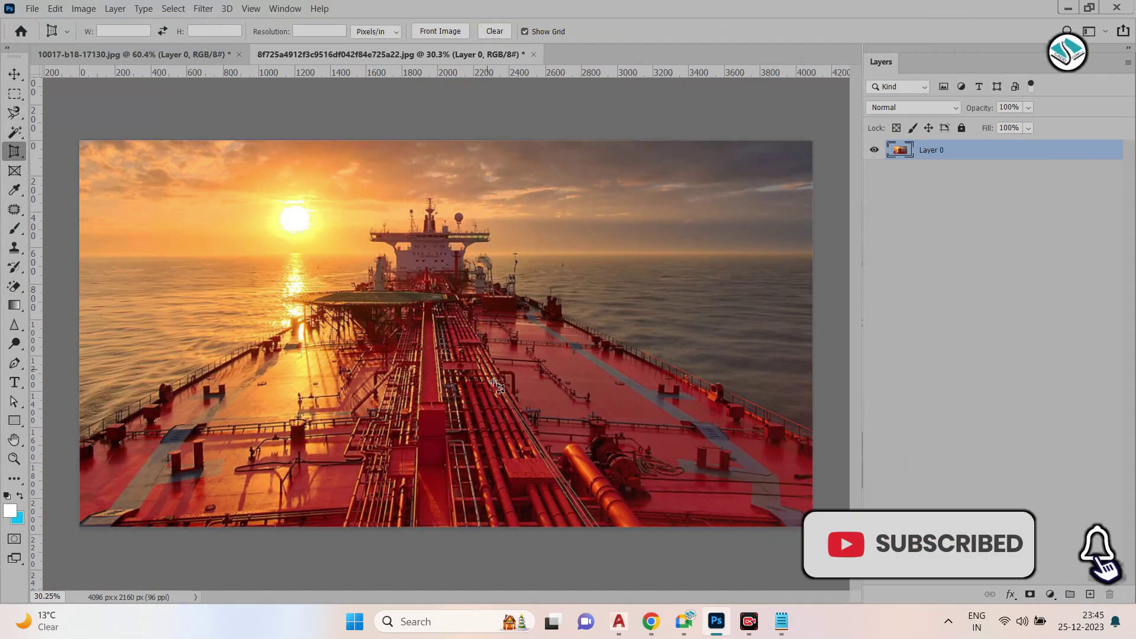
pyautogui.scroll(5, 497, 386)
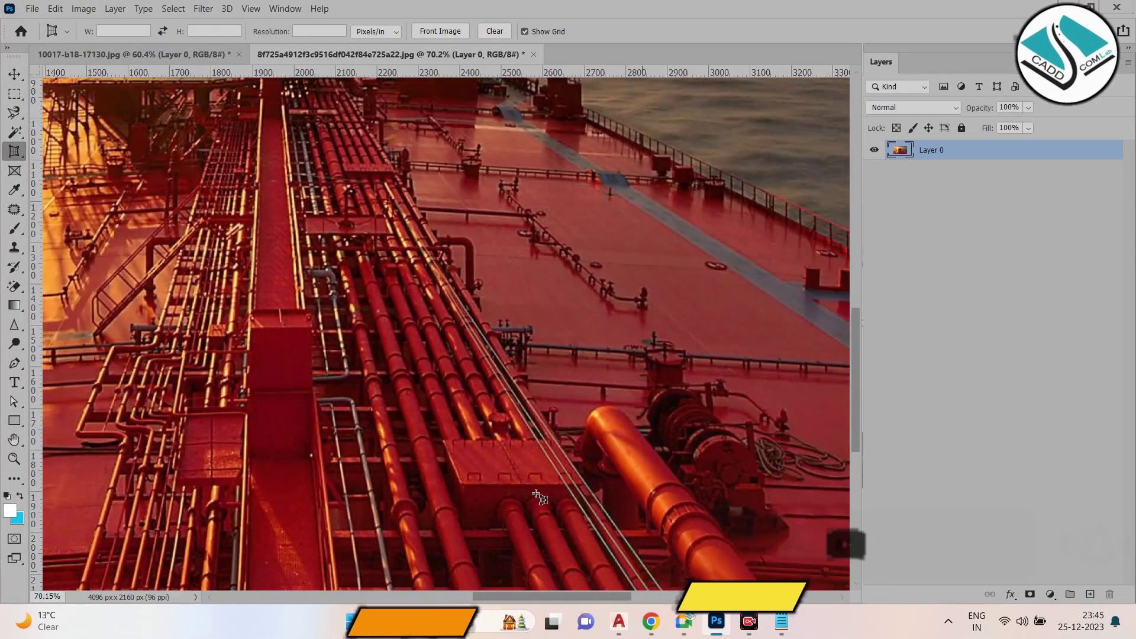
pyautogui.scroll(6, 538, 496)
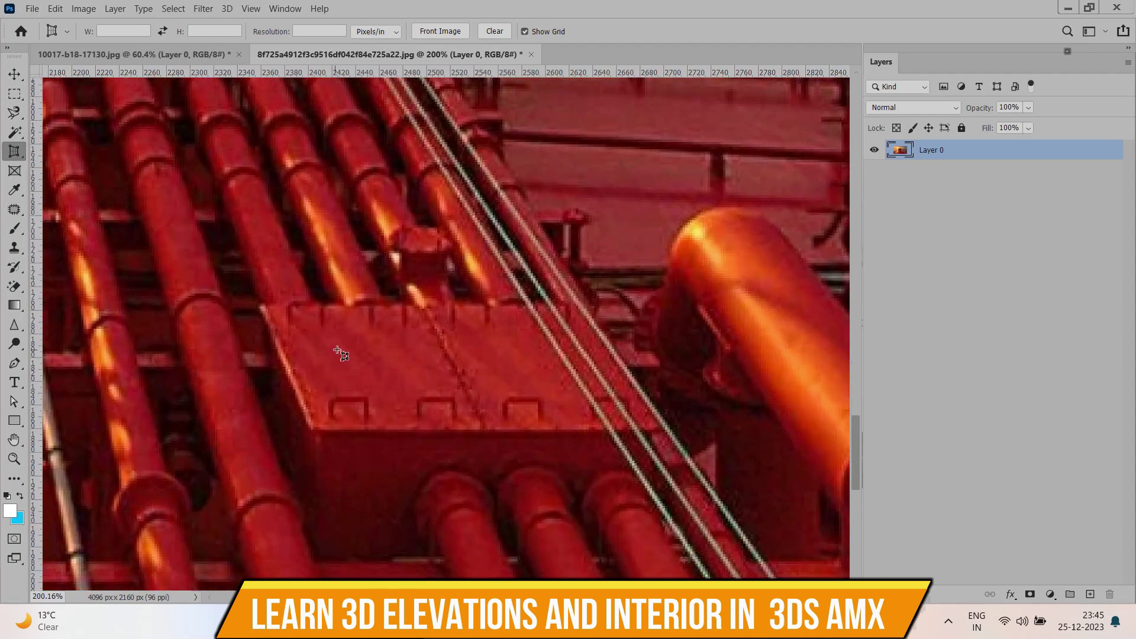
pyautogui.moveTo(352, 325); pyautogui.dragTo(547, 403)
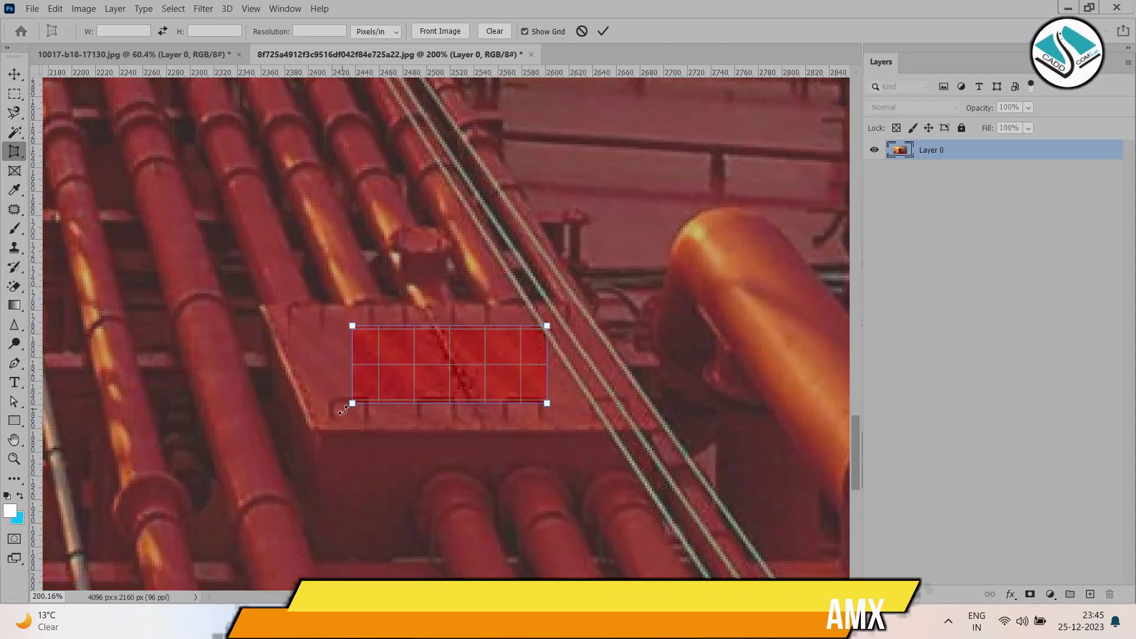
# Try perspective-cropping the image to the red box's top, fitting the grid's four corners to its edges, and undo the crop
pyautogui.moveTo(352, 403); pyautogui.dragTo(311, 429)
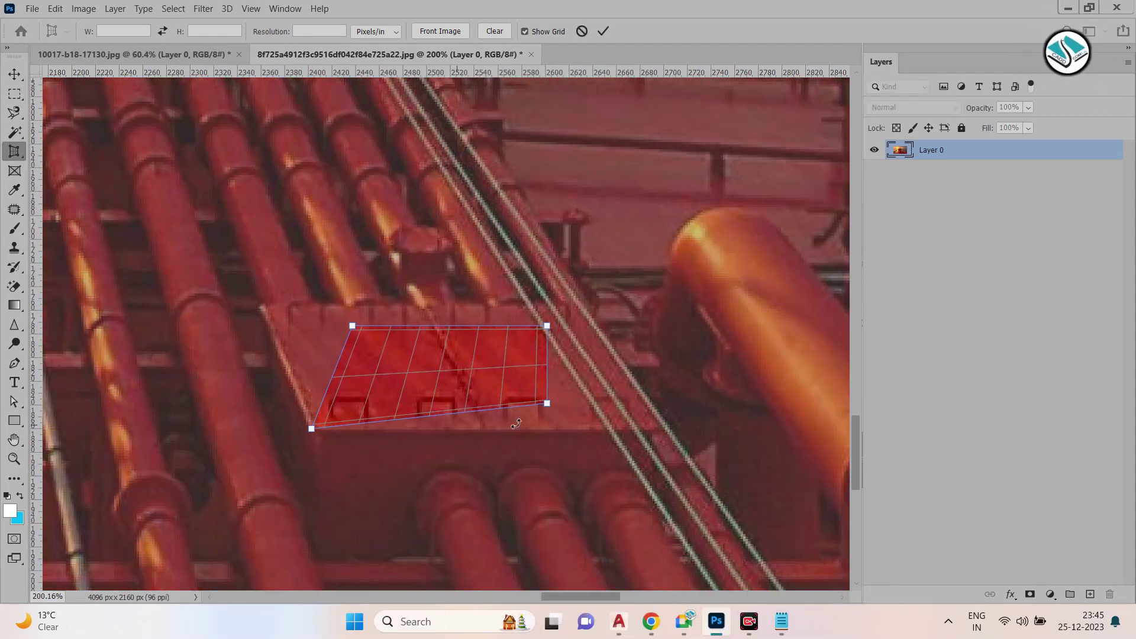
pyautogui.moveTo(545, 407); pyautogui.dragTo(660, 428)
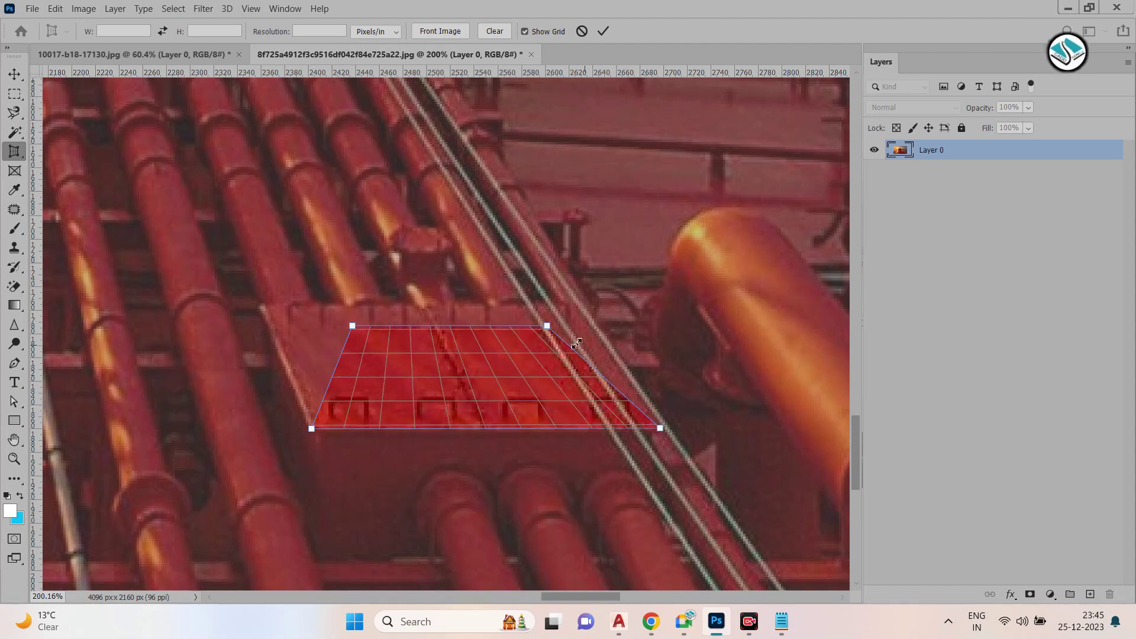
pyautogui.moveTo(544, 335); pyautogui.dragTo(577, 302)
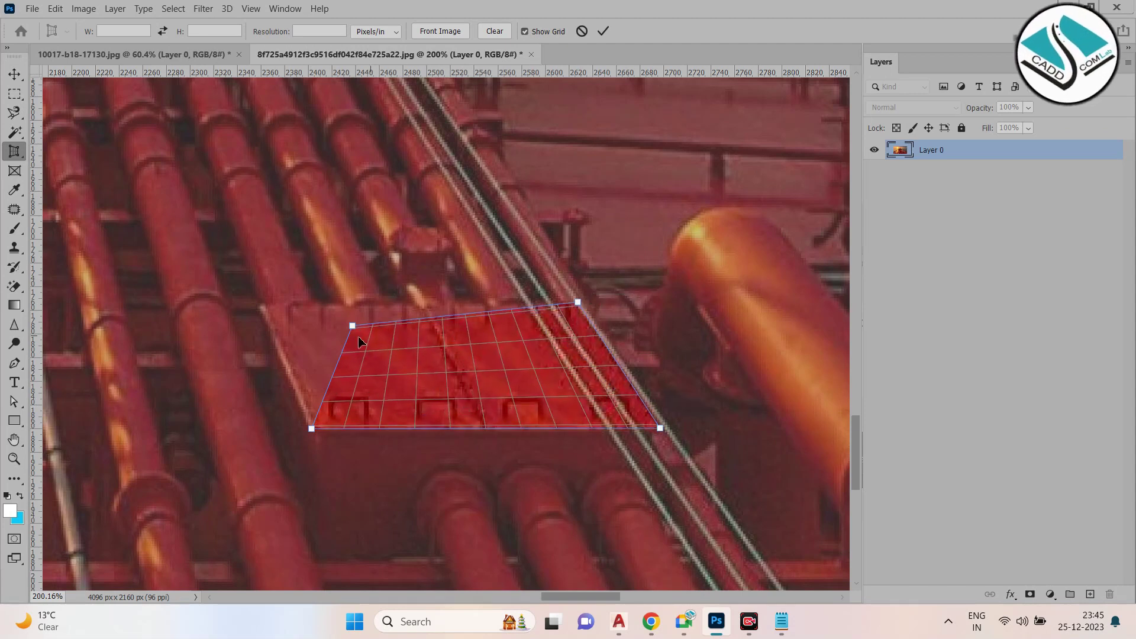
pyautogui.moveTo(351, 330); pyautogui.dragTo(263, 312)
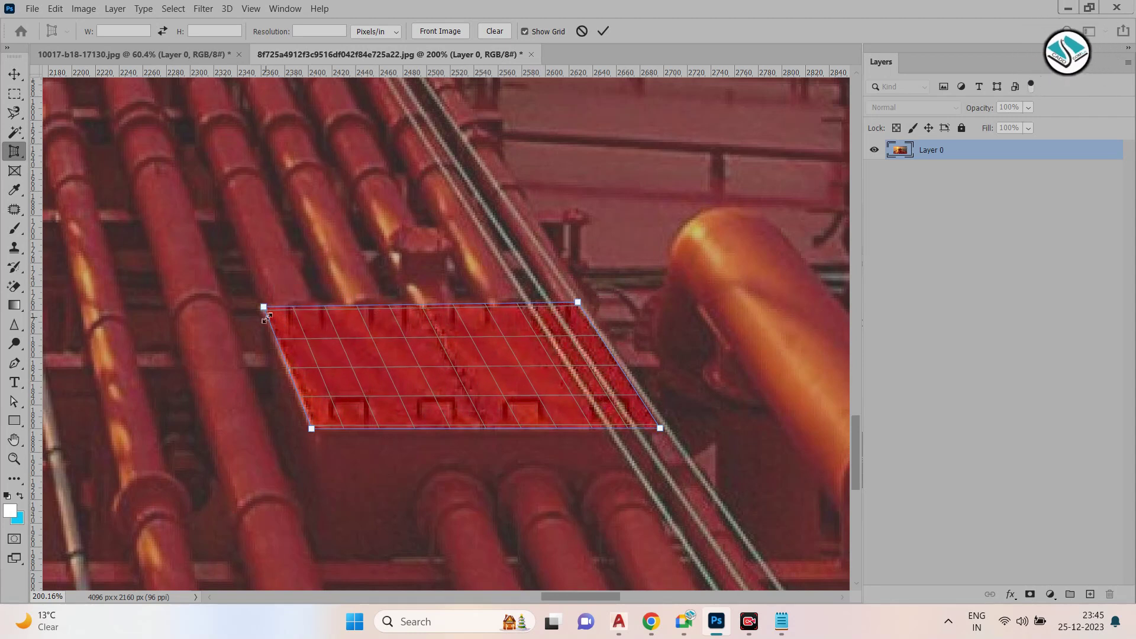
pyautogui.click(604, 32)
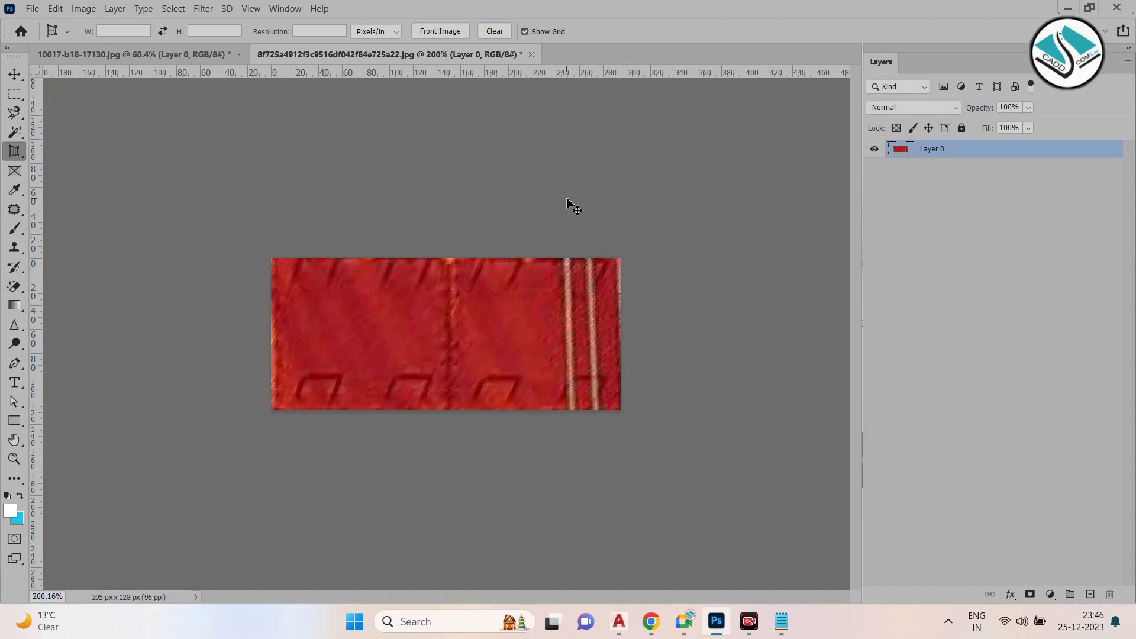
pyautogui.hotkey('ctrl', 'z')
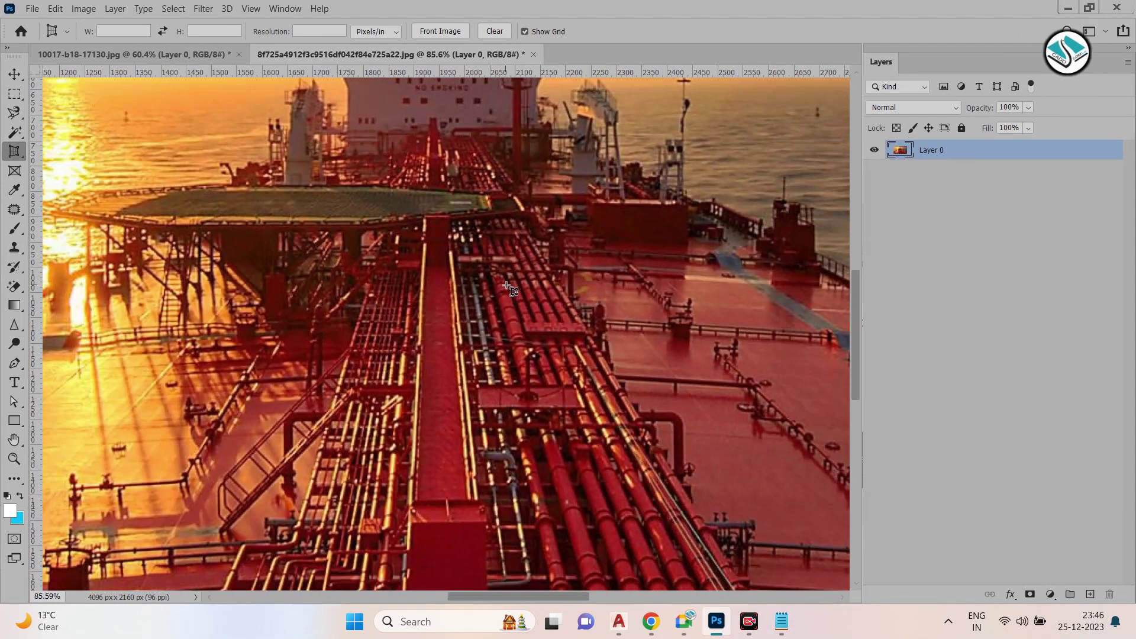
# Try perspective-cropping the image to the narrow red panel that crosses the deck pipes, and undo the crop
pyautogui.scroll(1, 710, 432)
pyautogui.scroll(5, 369, 367)
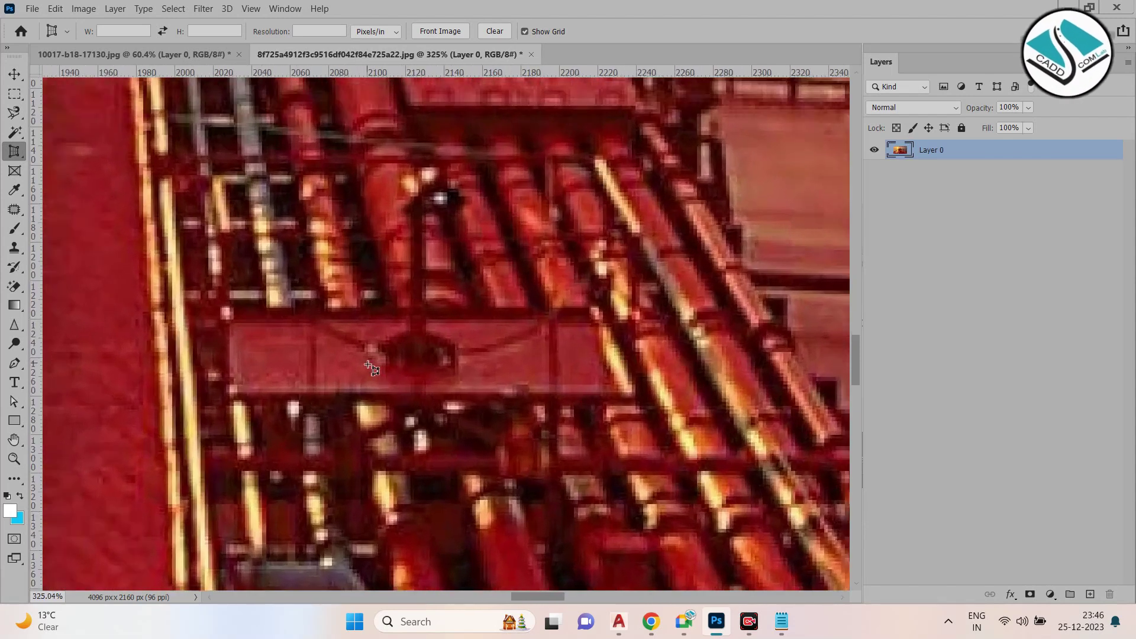
pyautogui.moveTo(289, 333); pyautogui.dragTo(460, 380)
pyautogui.moveTo(292, 386); pyautogui.dragTo(229, 391)
pyautogui.moveTo(466, 383); pyautogui.dragTo(630, 394)
pyautogui.moveTo(460, 334); pyautogui.dragTo(588, 315)
pyautogui.moveTo(631, 395); pyautogui.dragTo(611, 397)
pyautogui.moveTo(279, 330); pyautogui.dragTo(221, 314)
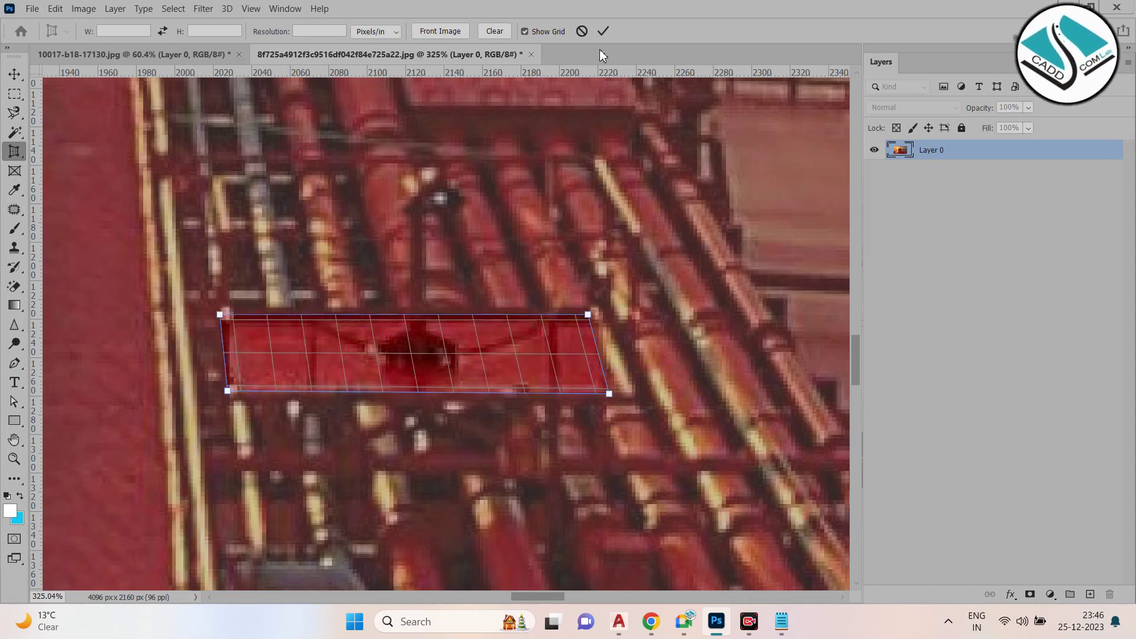
pyautogui.click(601, 33)
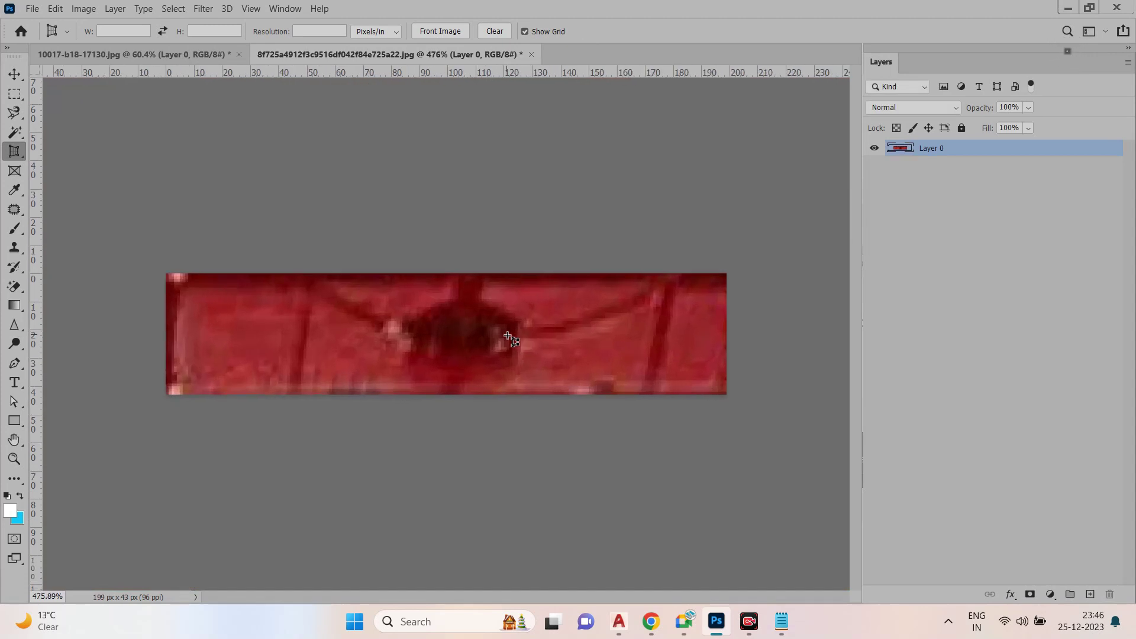
pyautogui.hotkey('ctrl', 'z')
# Draw six separate rectangular slices over the sky, sea, central pipes and deck areas of the ship image
pyautogui.scroll(-5, 491, 332)
pyautogui.scroll(-3, 477, 324)
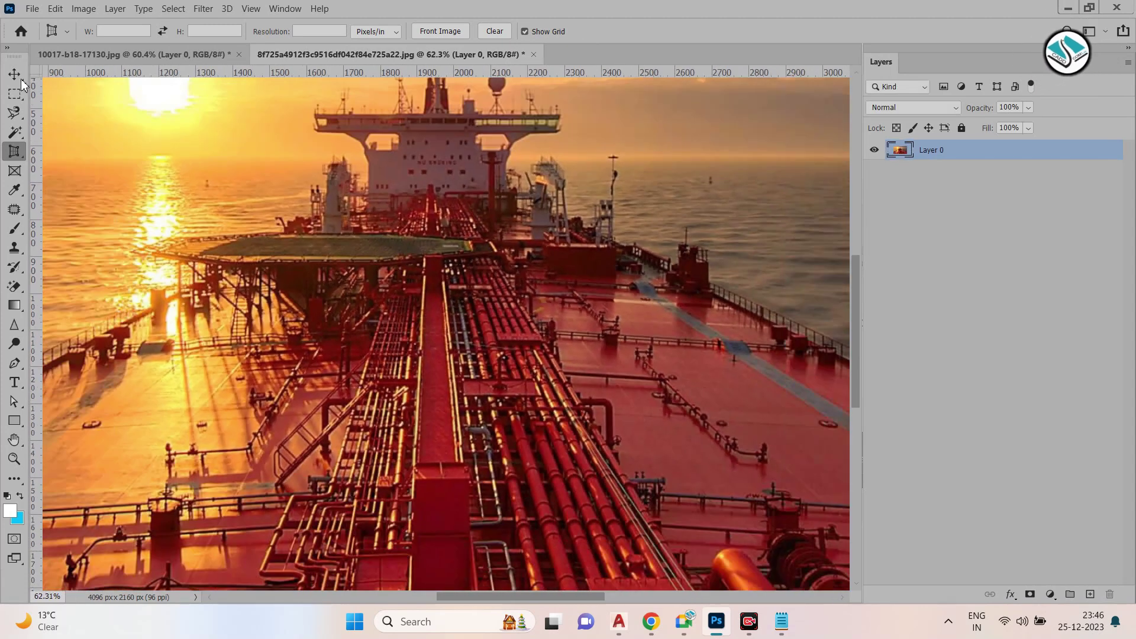
pyautogui.rightClick(14, 152)
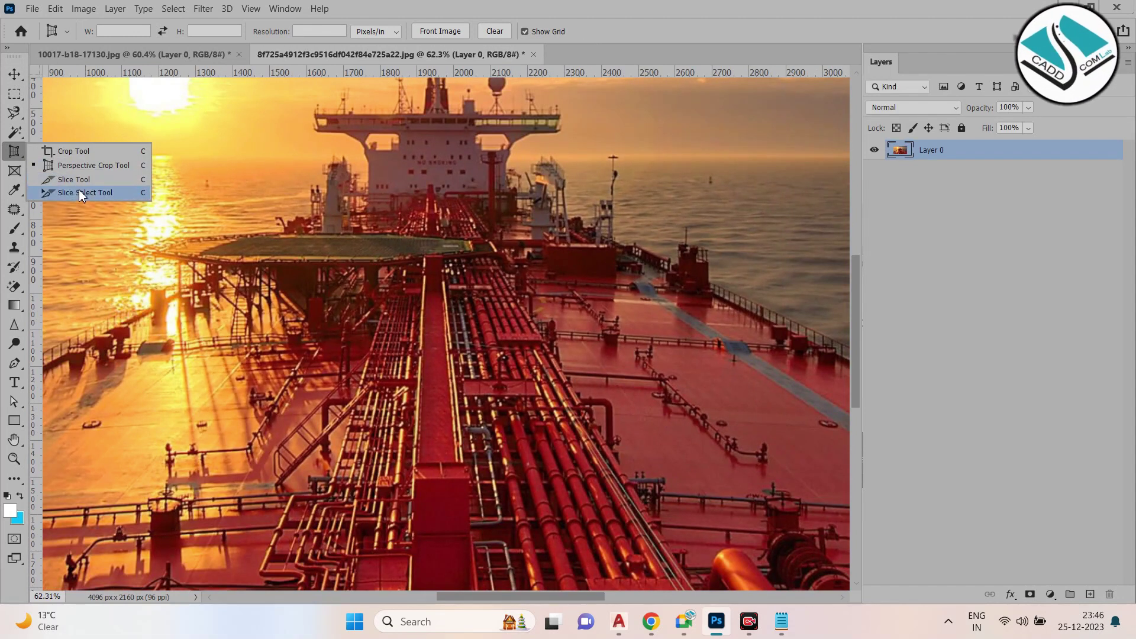
pyautogui.scroll(-3, 93, 171)
pyautogui.rightClick(15, 151)
pyautogui.click(59, 180)
pyautogui.moveTo(110, 129); pyautogui.dragTo(298, 241)
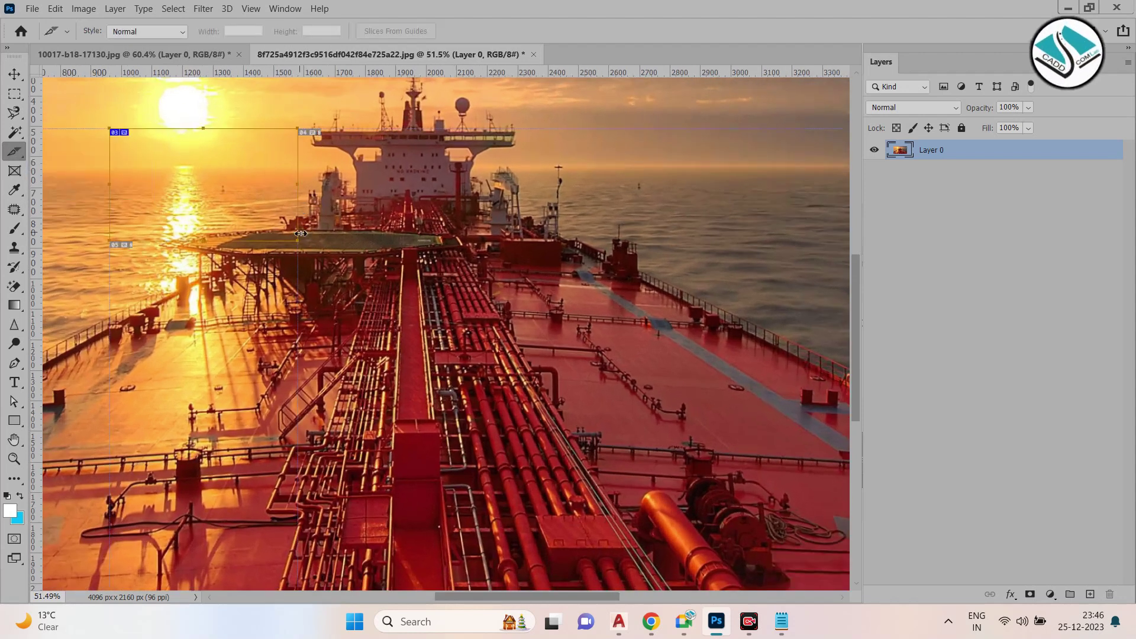
pyautogui.moveTo(697, 141); pyautogui.dragTo(525, 190)
pyautogui.moveTo(413, 293); pyautogui.dragTo(534, 431)
pyautogui.moveTo(817, 257); pyautogui.dragTo(733, 440)
pyautogui.moveTo(355, 461); pyautogui.dragTo(72, 573)
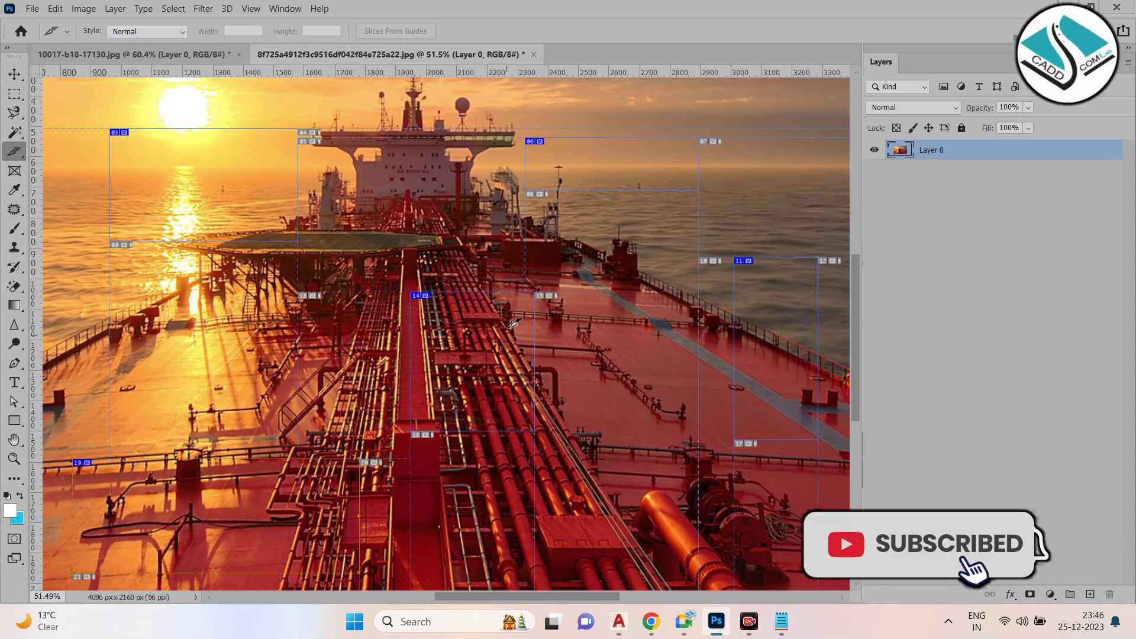
pyautogui.scroll(-2, 520, 329)
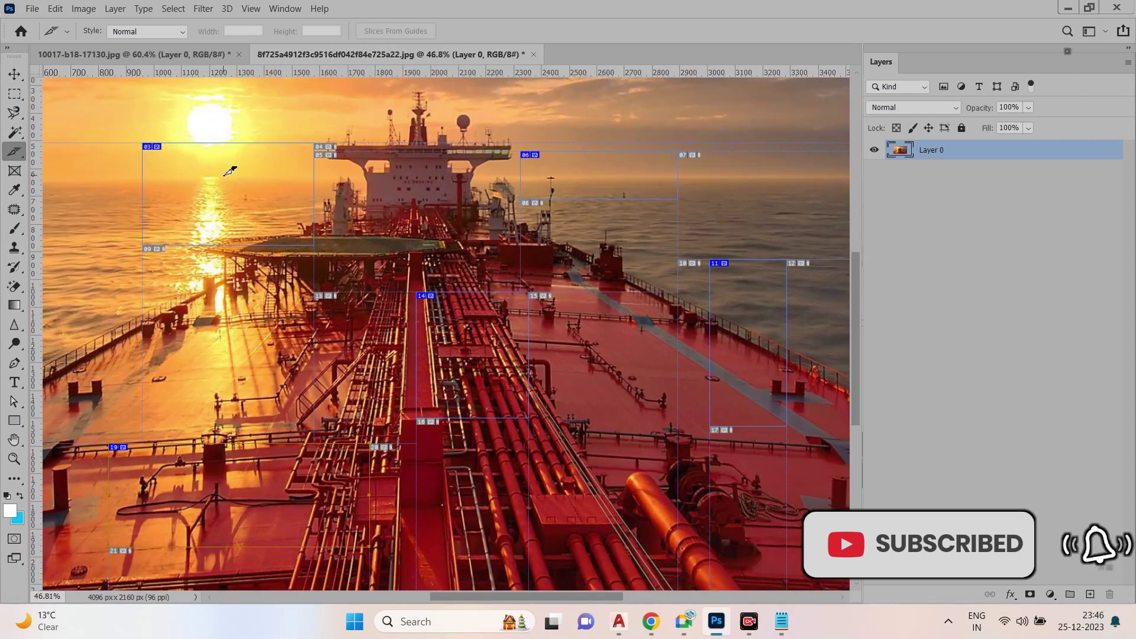
pyautogui.scroll(-1, 323, 198)
pyautogui.moveTo(81, 95)
pyautogui.mouseDown()
pyautogui.moveTo(166, 175)
pyautogui.moveTo(171, 261)
pyautogui.mouseUp()
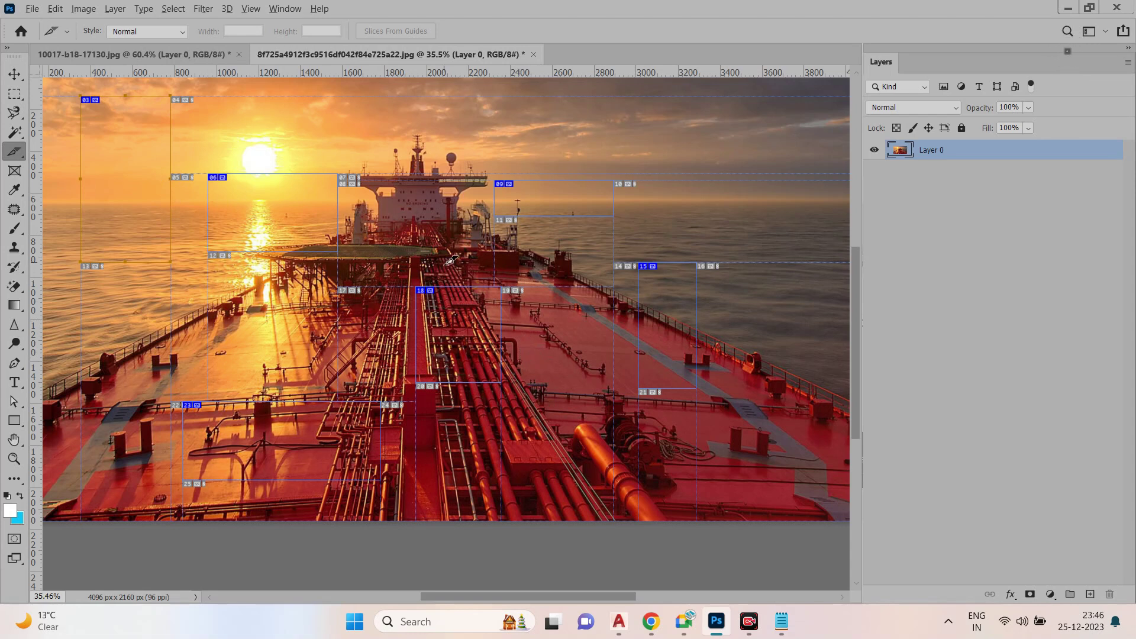
# Undo all the slices and restore the ship image's original locked background
pyautogui.hotkey('ctrl', 'z')
pyautogui.hotkey('ctrl', 'z')
pyautogui.hotkey('ctrl', 'z')
pyautogui.hotkey('ctrl', 'z')
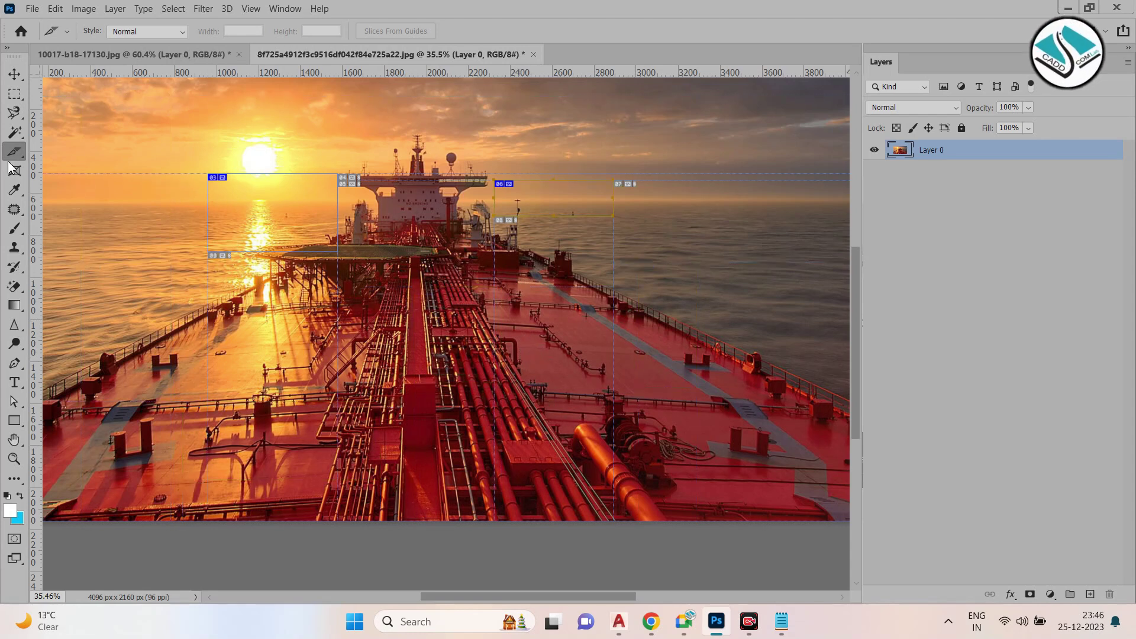
pyautogui.hotkey('ctrl', 'z')
pyautogui.hotkey('ctrl', 'z')
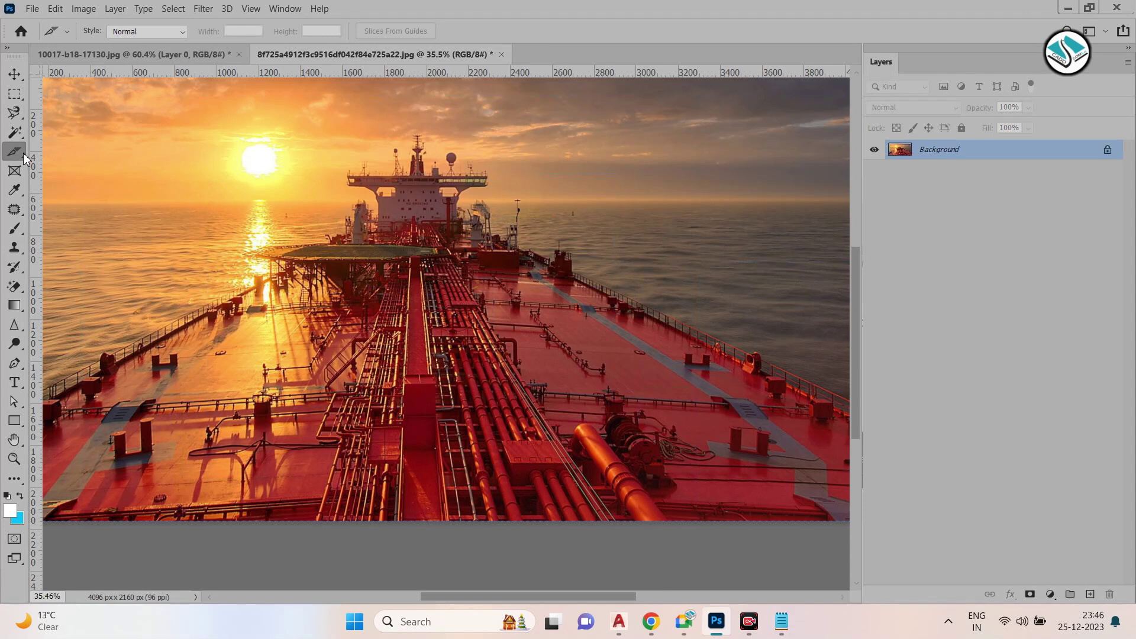
# Draw a rectangular placeholder frame with the Frame tool from beside the sun across the ship's superstructure and deck
pyautogui.click(23, 172)
pyautogui.click(15, 132)
pyautogui.click(14, 151)
pyautogui.click(18, 172)
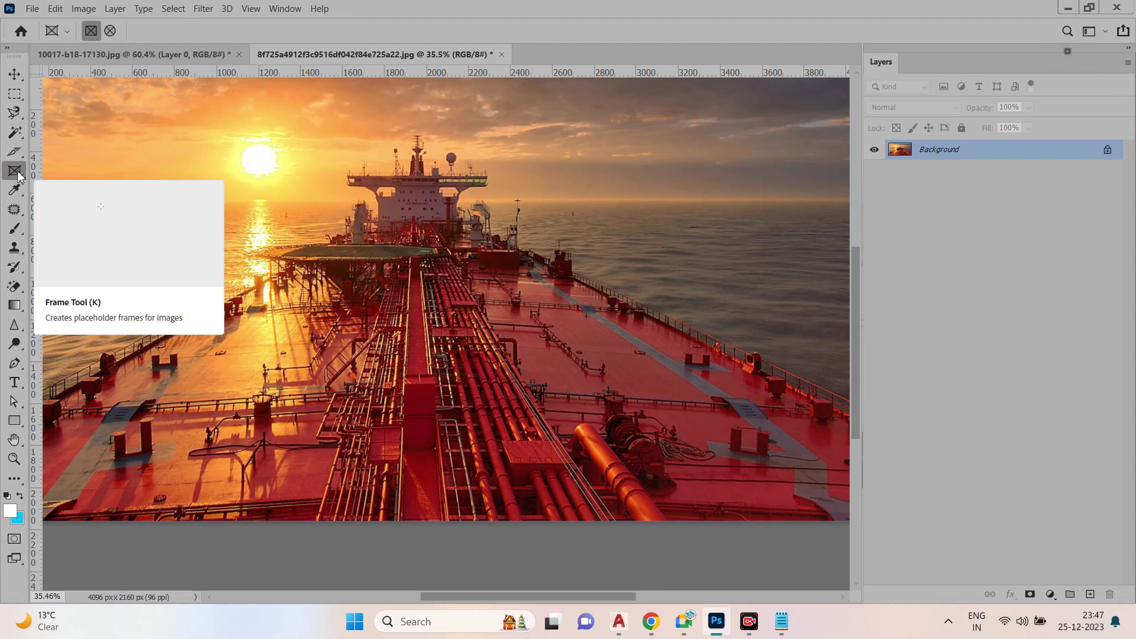
pyautogui.moveTo(187, 138); pyautogui.dragTo(612, 393)
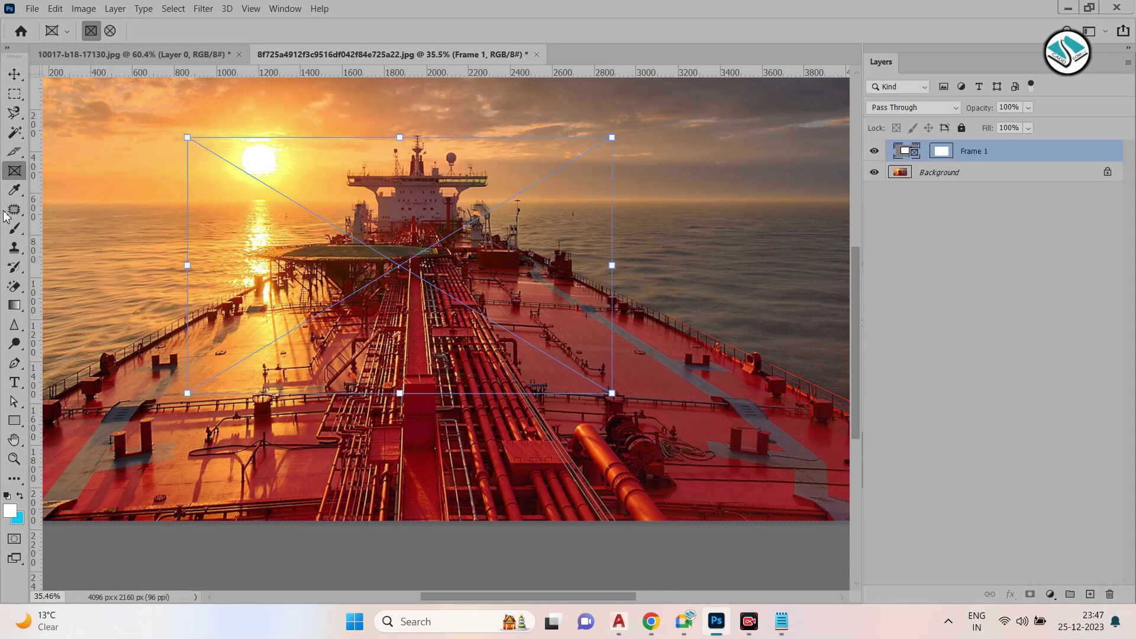
# Delete the placeholder frame from the ship image, and close both the ship and bottle images without saving
pyautogui.click(14, 190)
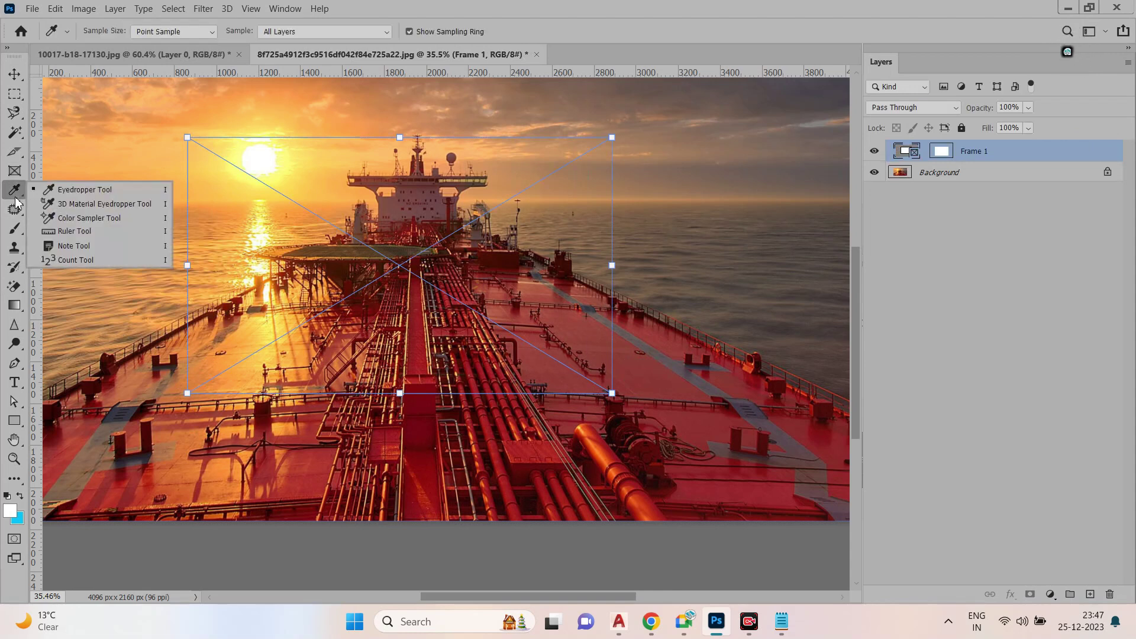
pyautogui.click(49, 190)
pyautogui.press('Delete')
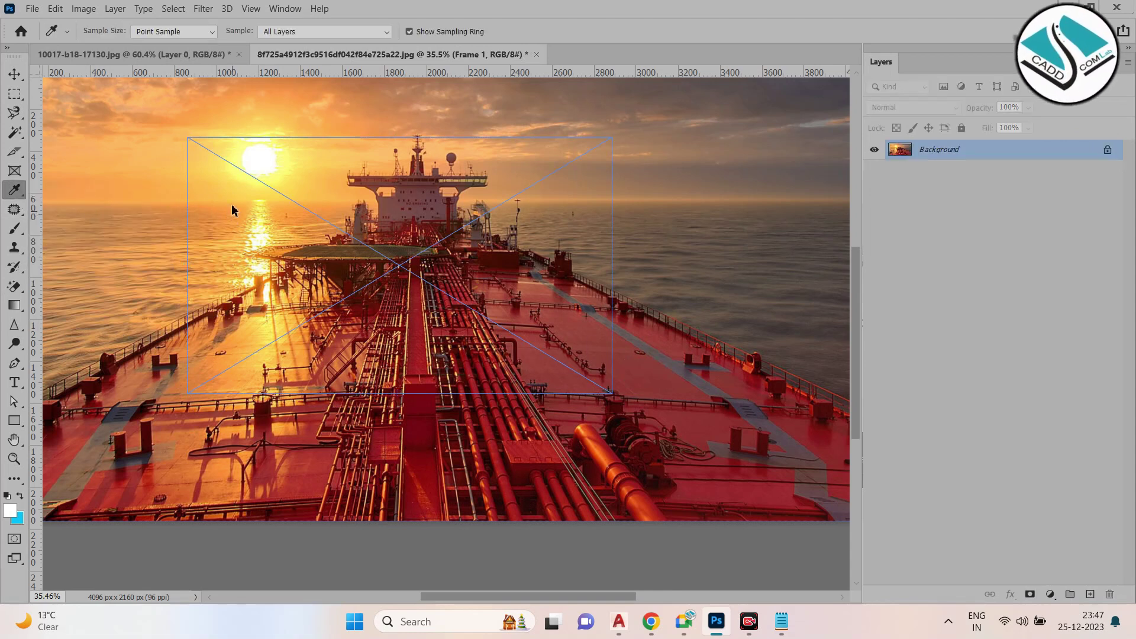
pyautogui.click(501, 55)
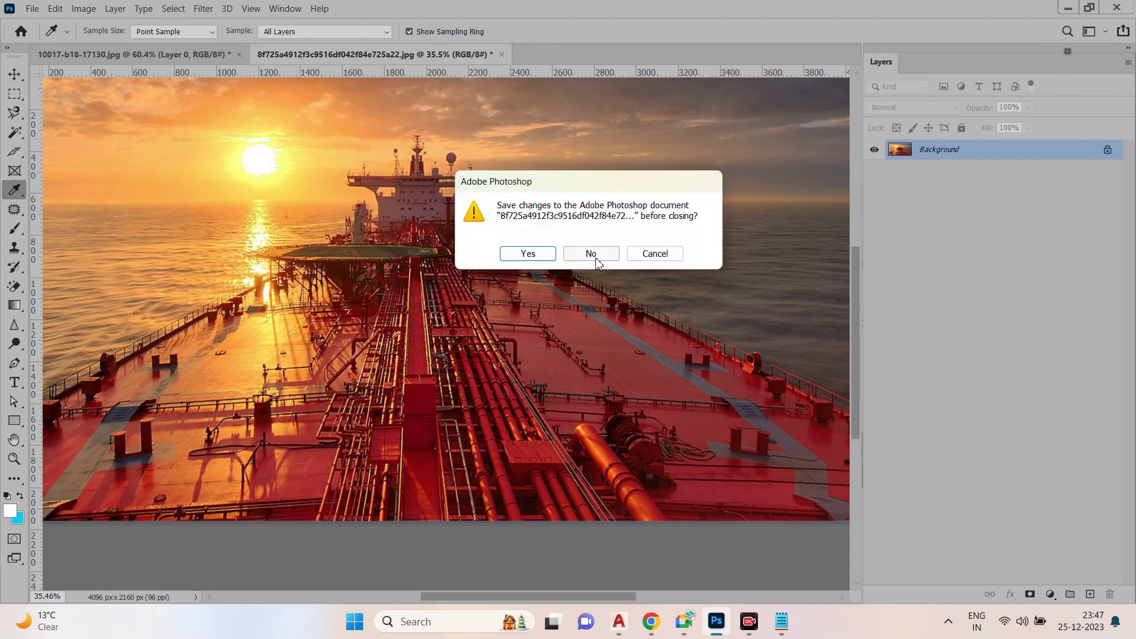
pyautogui.click(589, 254)
pyautogui.click(239, 54)
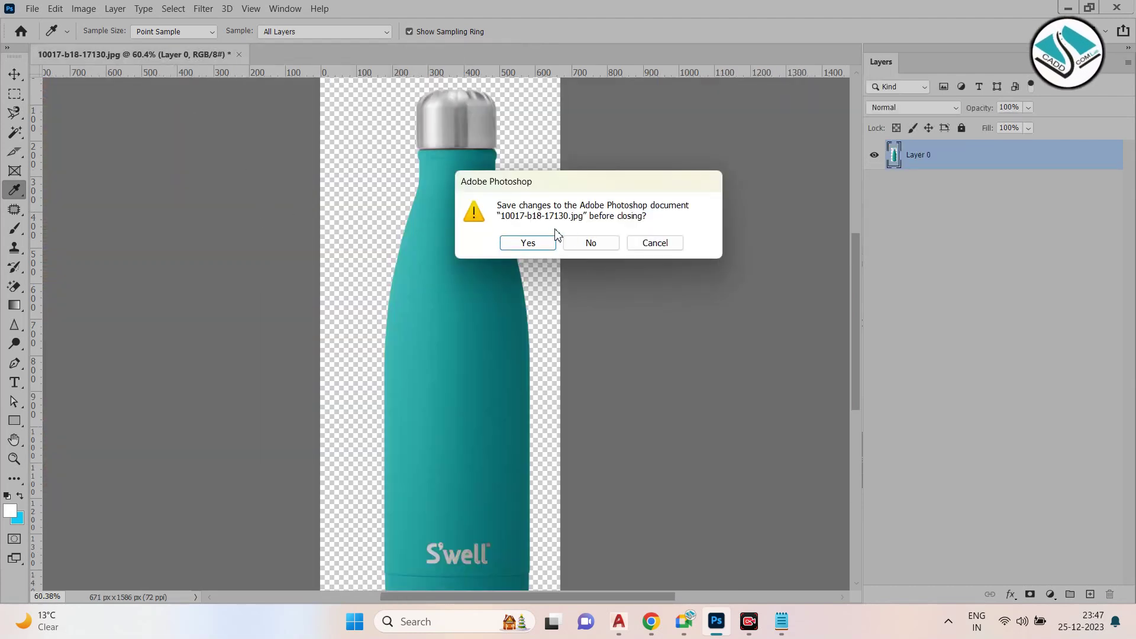
pyautogui.click(591, 242)
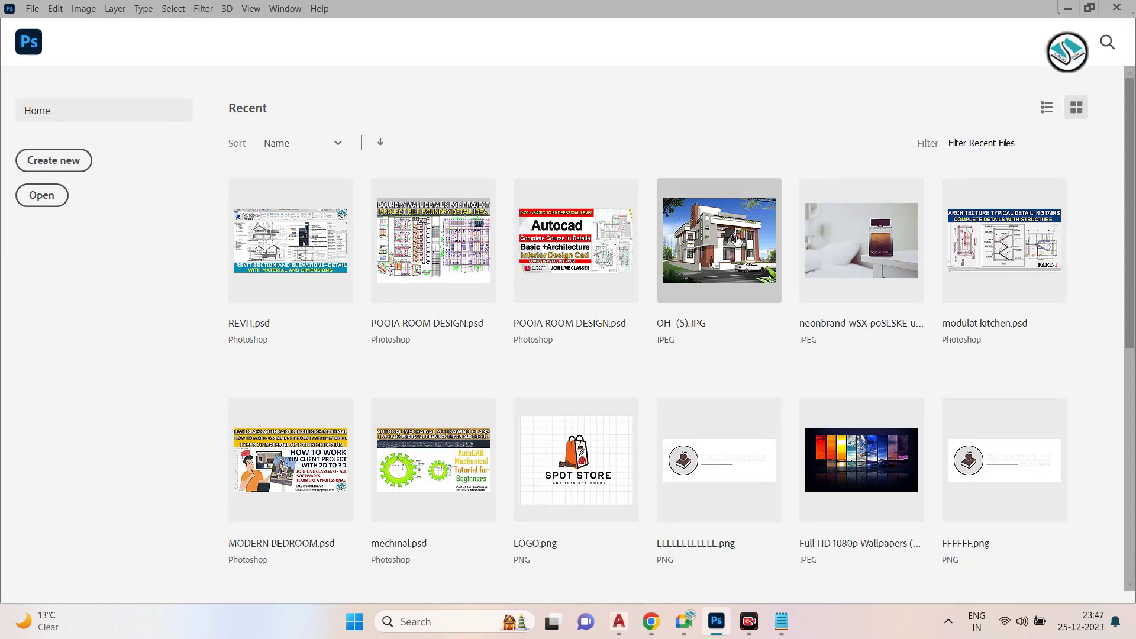
# Open the recent house image OH- (5).JPG and convert its locked Background into a regular layer
pyautogui.click(733, 240)
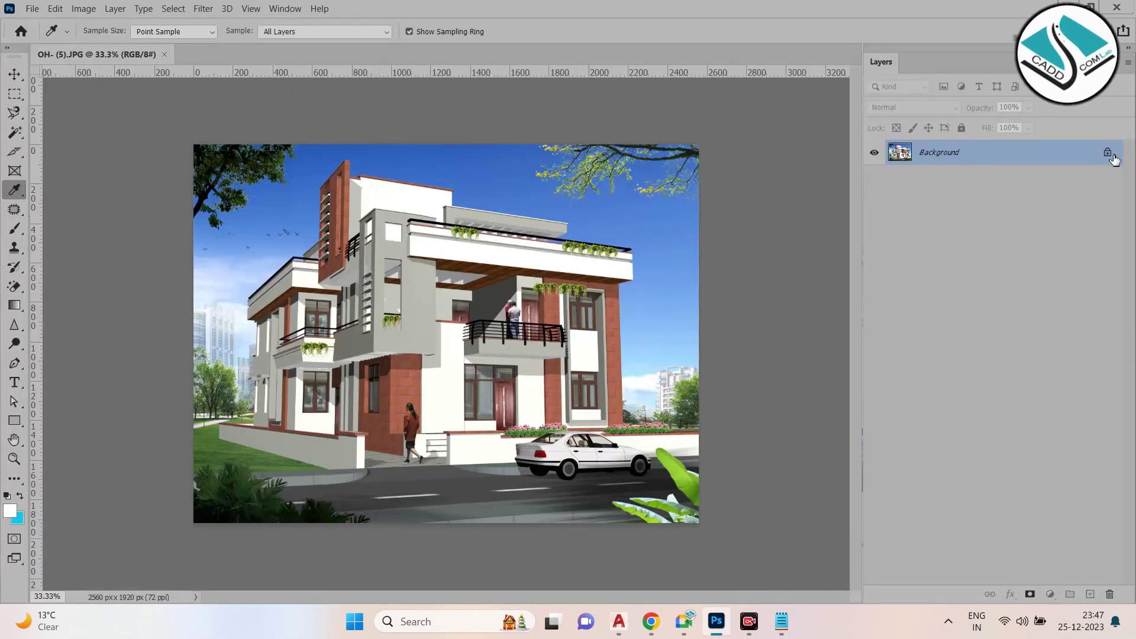
pyautogui.click(1110, 154)
pyautogui.scroll(5, 411, 260)
pyautogui.scroll(1, 405, 280)
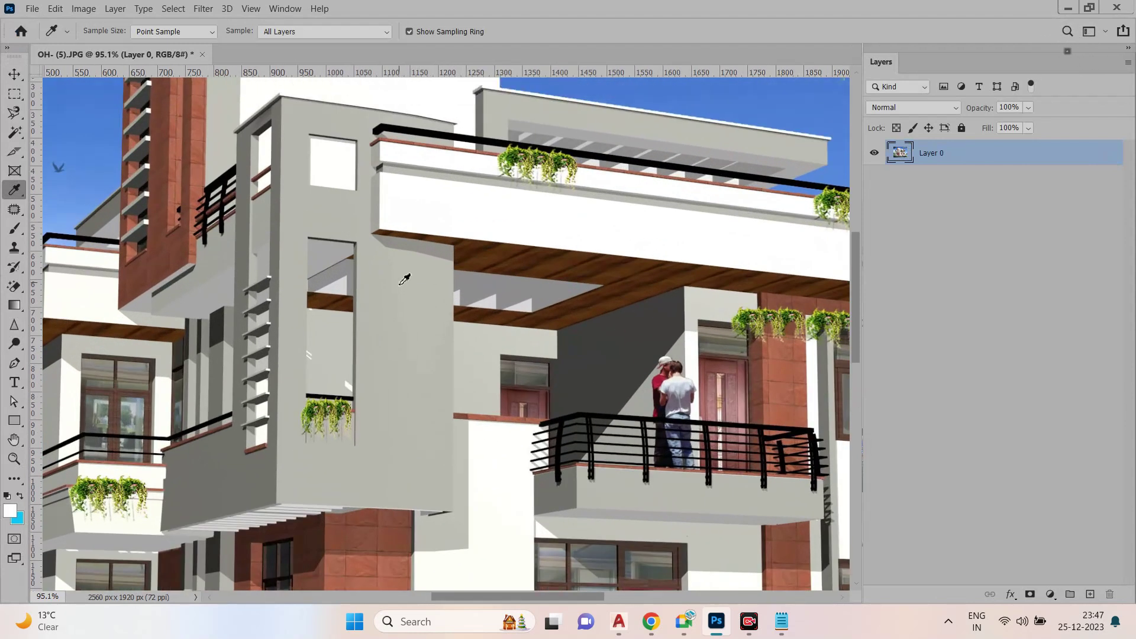
pyautogui.scroll(2, 398, 331)
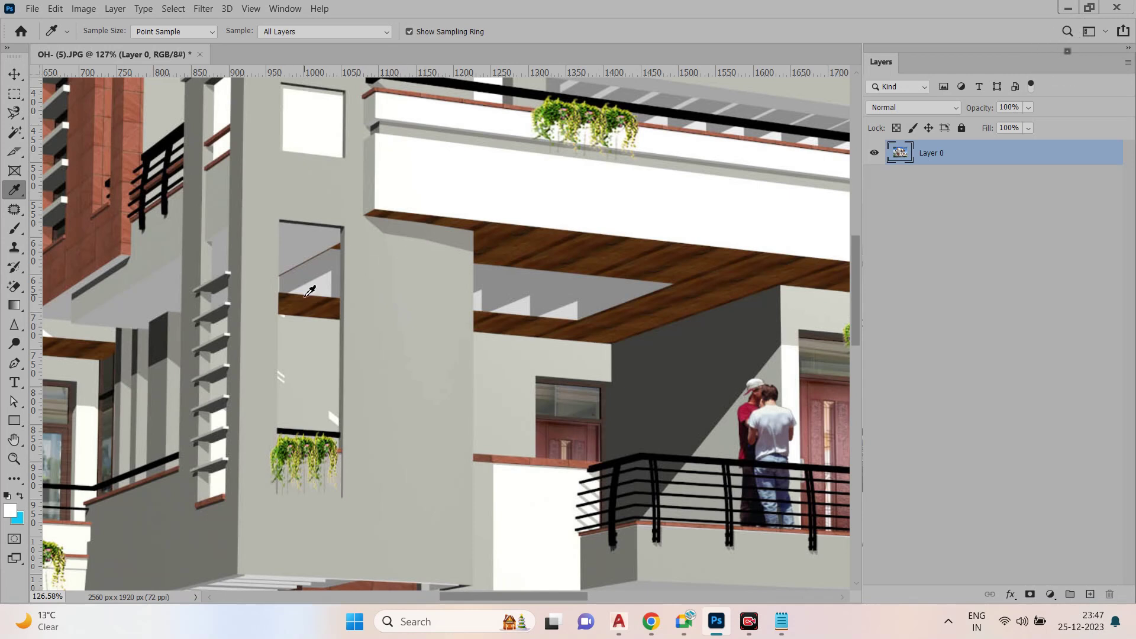
pyautogui.scroll(-5, 290, 292)
pyautogui.scroll(5, 387, 268)
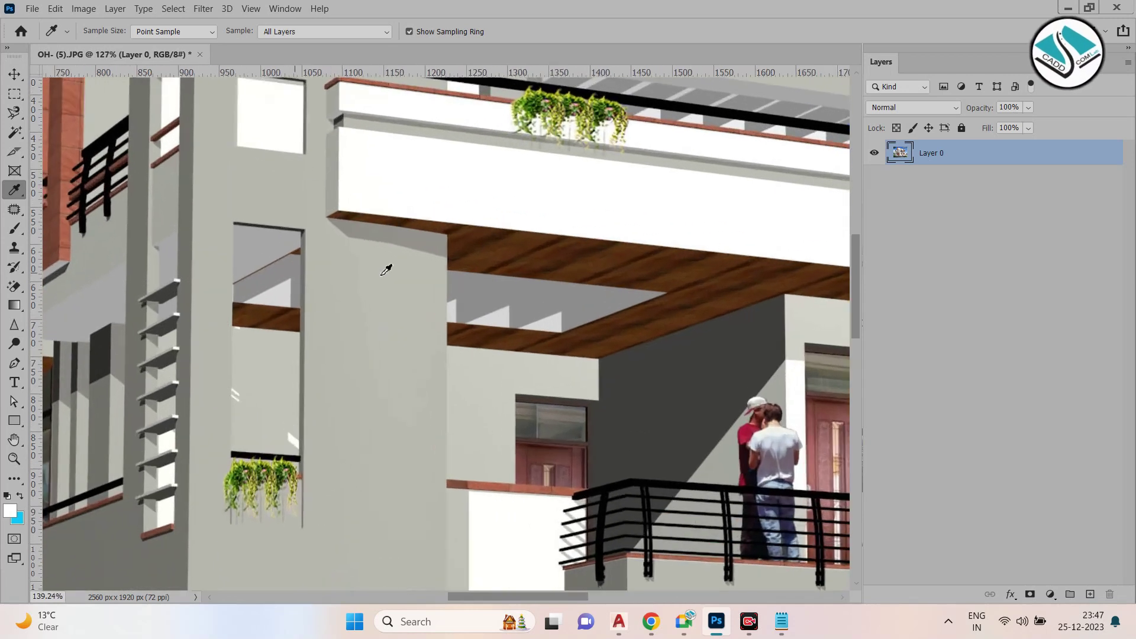
# Sample the grey tower wall with the Eyedropper tool and inspect the foreground colour's values in the Color Picker
pyautogui.rightClick(14, 190)
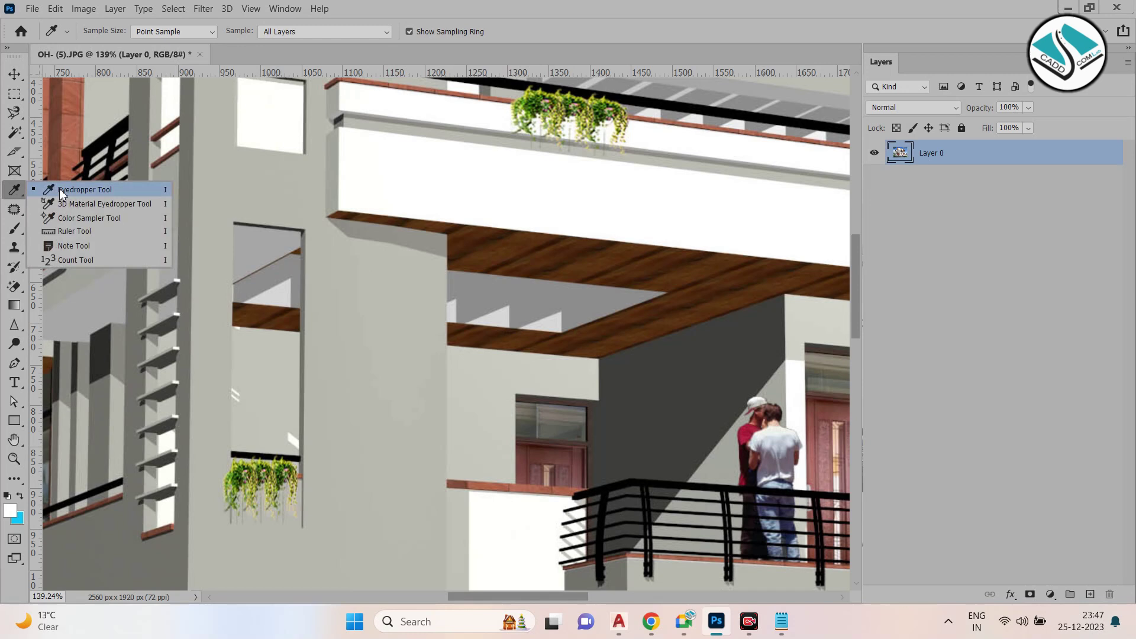
pyautogui.click(92, 191)
pyautogui.click(364, 283)
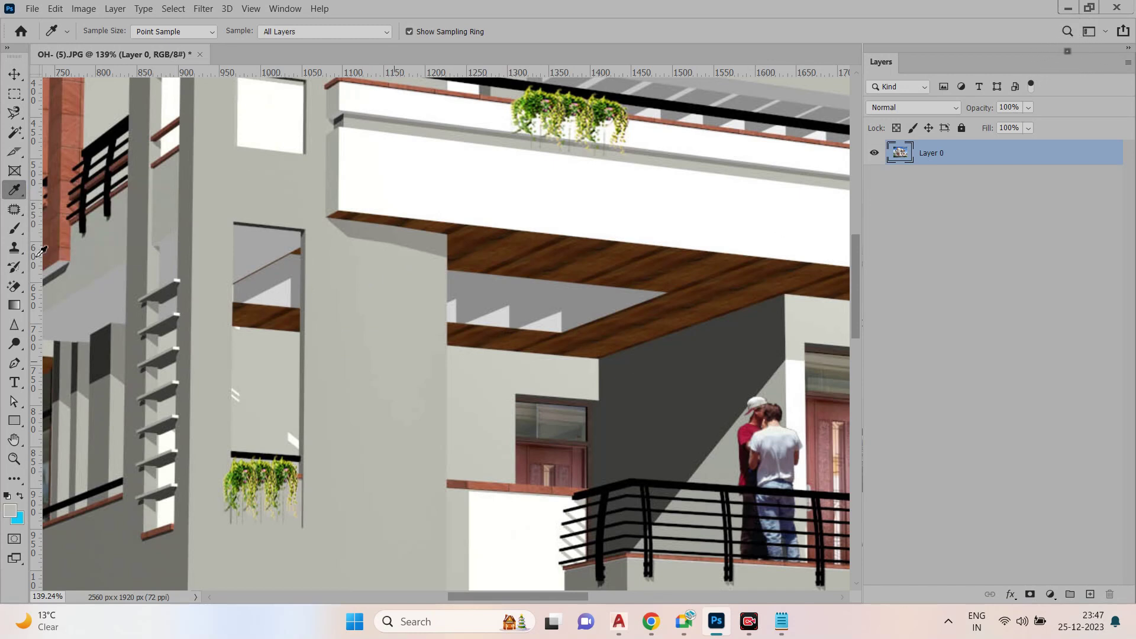
pyautogui.click(11, 513)
pyautogui.moveTo(820, 144); pyautogui.dragTo(640, 123)
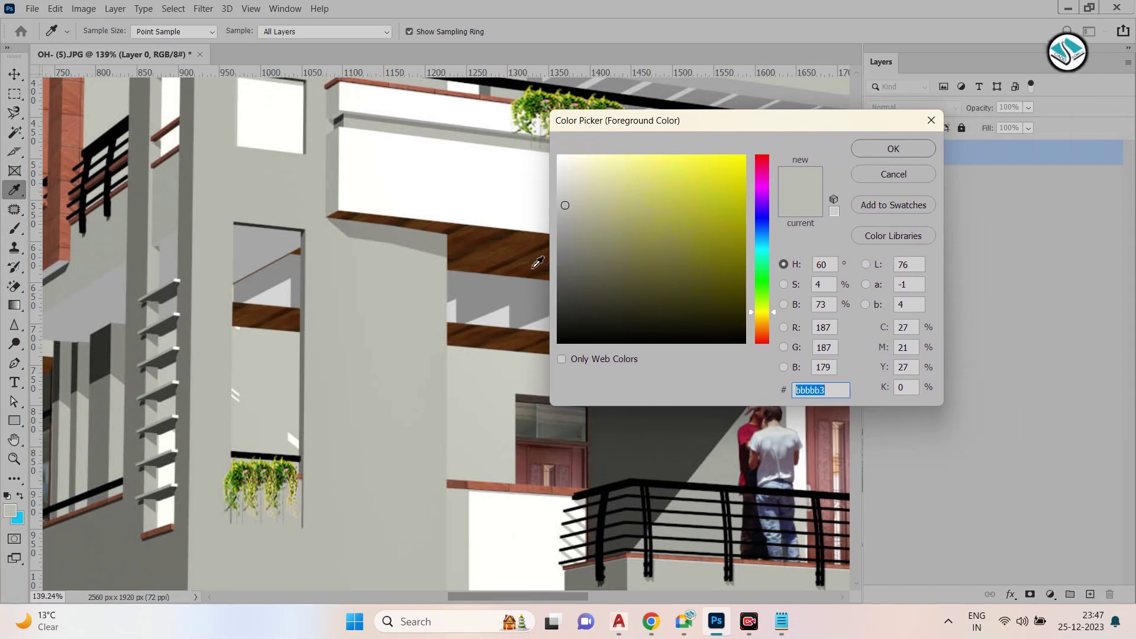
pyautogui.click(930, 120)
# Sample the dark shaded wall behind the balcony as the foreground colour and inspect its values in the Color Picker
pyautogui.scroll(-2, 550, 251)
pyautogui.scroll(4, 628, 346)
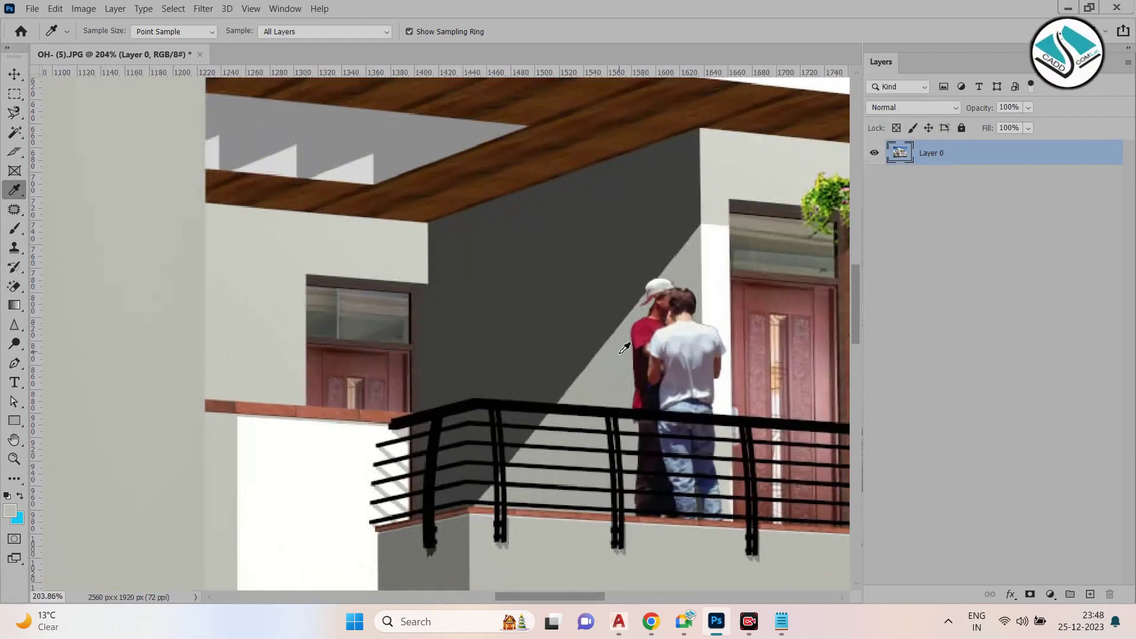
pyautogui.click(540, 268)
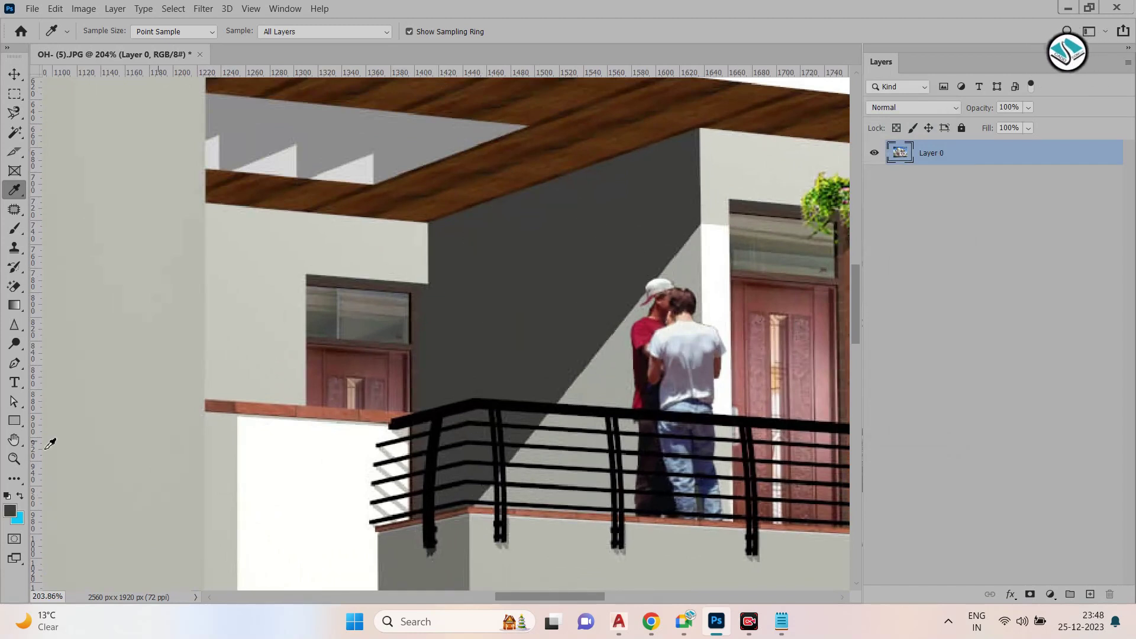
pyautogui.click(13, 512)
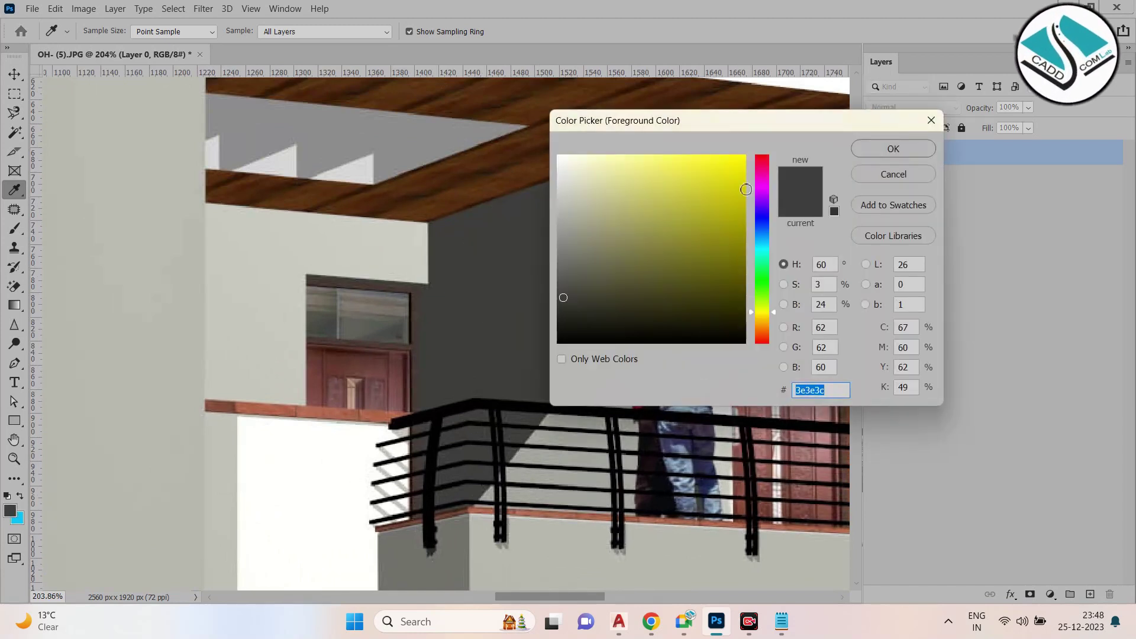
pyautogui.click(927, 121)
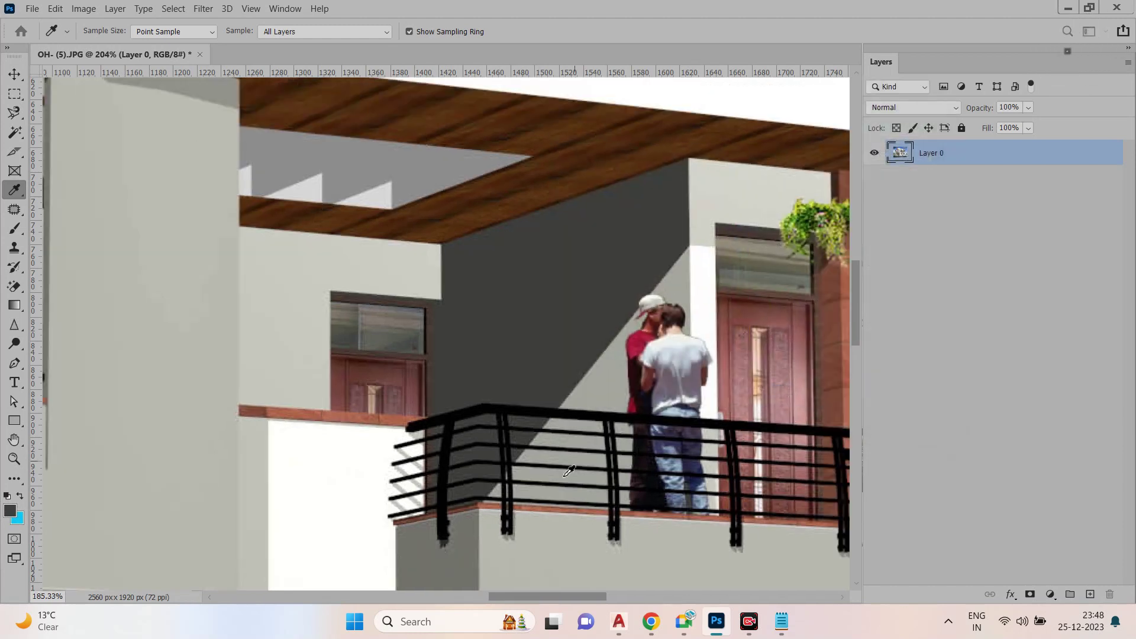
# Sample the white band below the roof railing as the foreground colour and inspect its Color Picker values
pyautogui.scroll(-3, 523, 204)
pyautogui.click(501, 242)
pyautogui.click(11, 512)
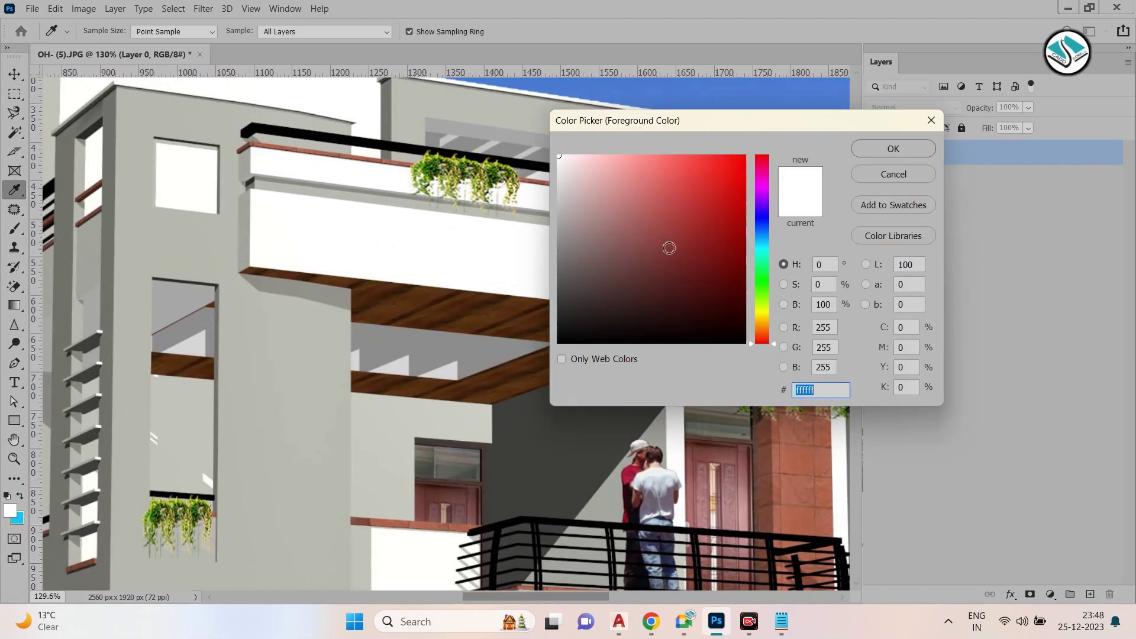
pyautogui.press('Return')
pyautogui.scroll(-3, 337, 242)
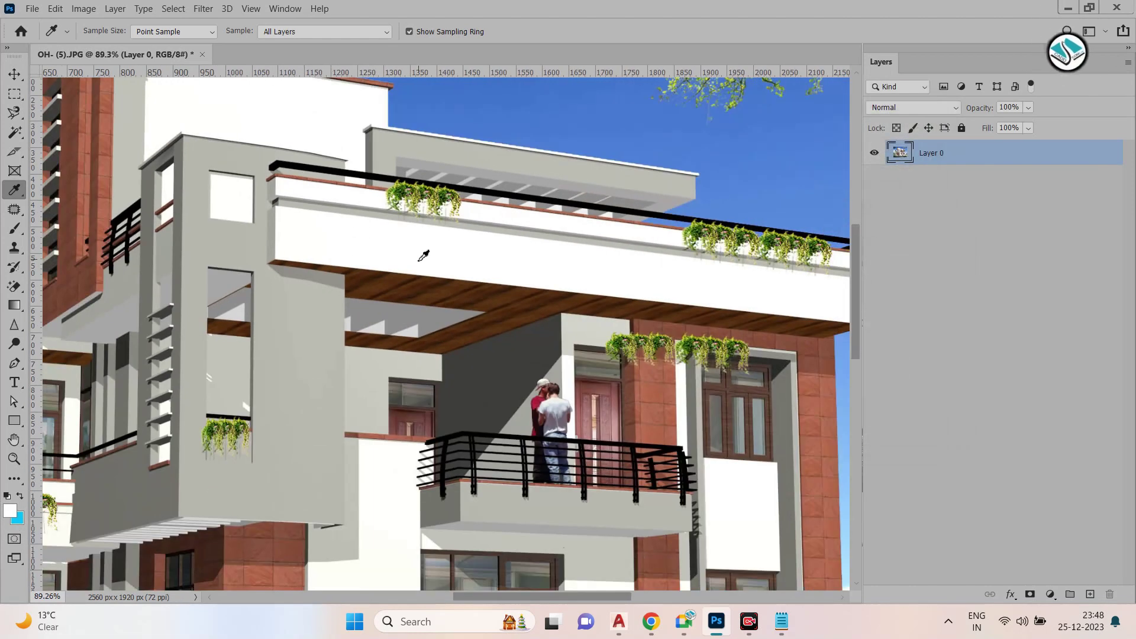
# Sample the grey wall between the tower's two openings with the Eyedropper tool and view its Color Picker values
pyautogui.scroll(-3, 390, 241)
pyautogui.scroll(3, 202, 266)
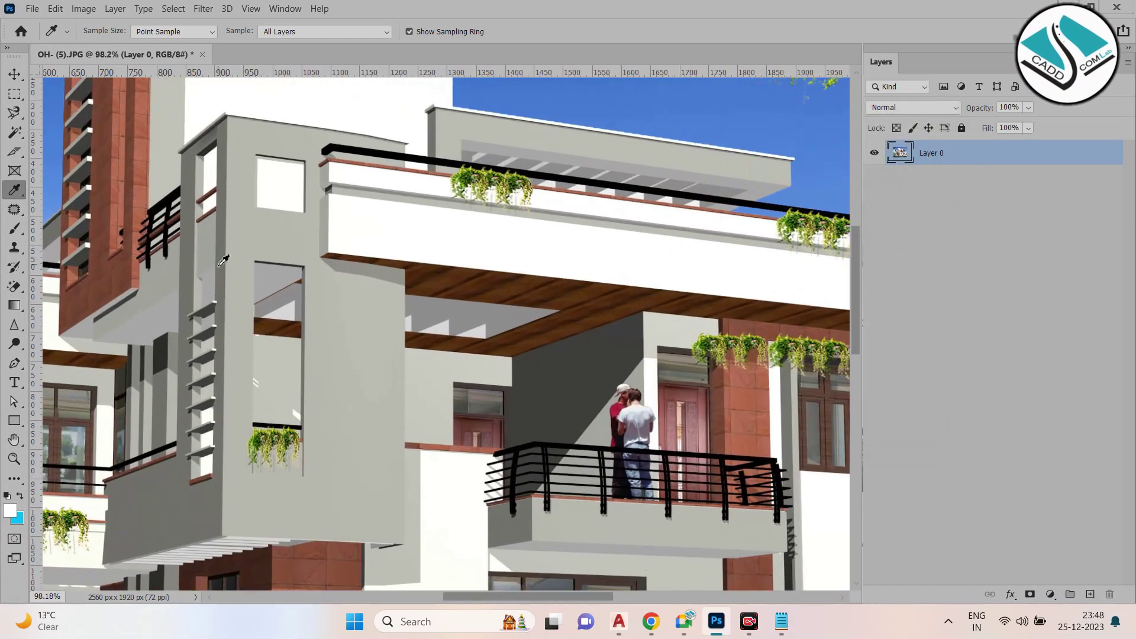
pyautogui.scroll(3, 223, 261)
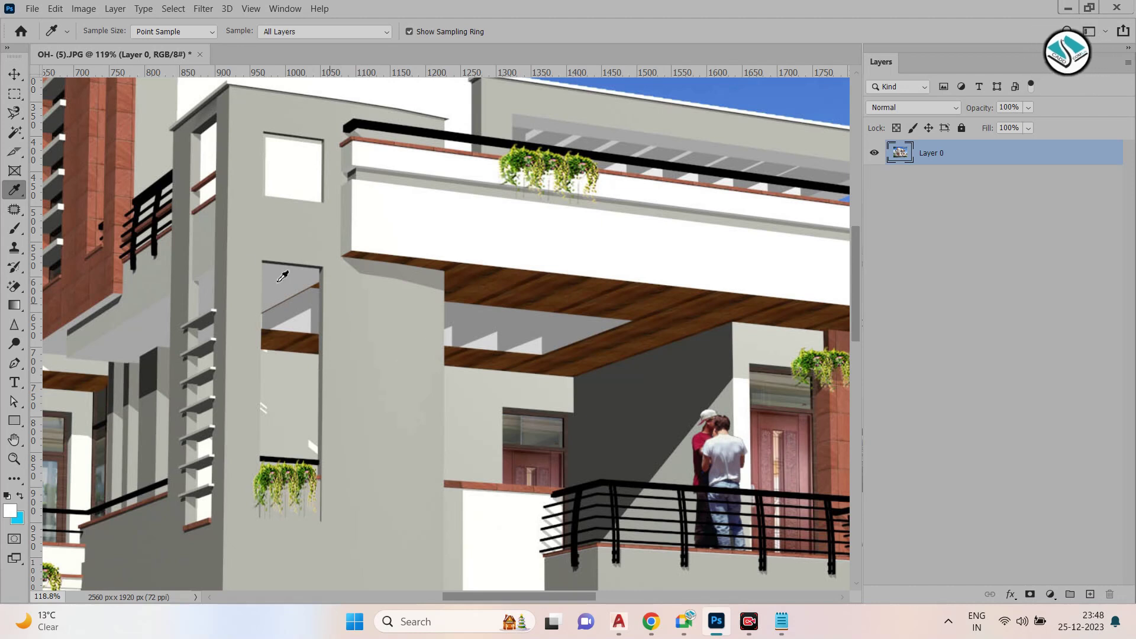
pyautogui.rightClick(16, 197)
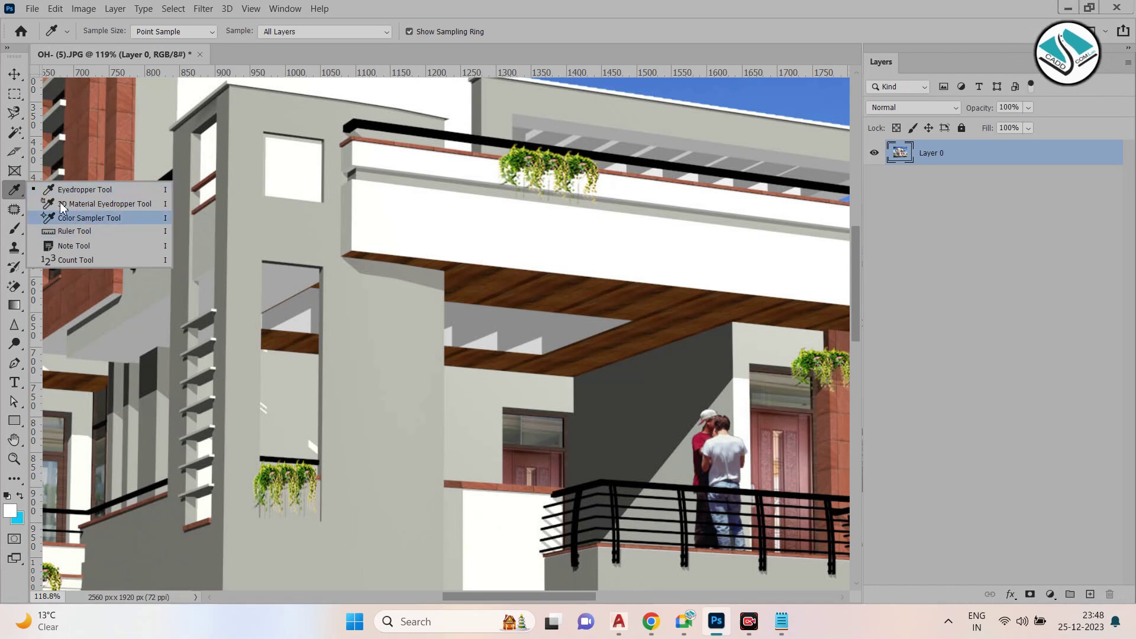
pyautogui.click(104, 190)
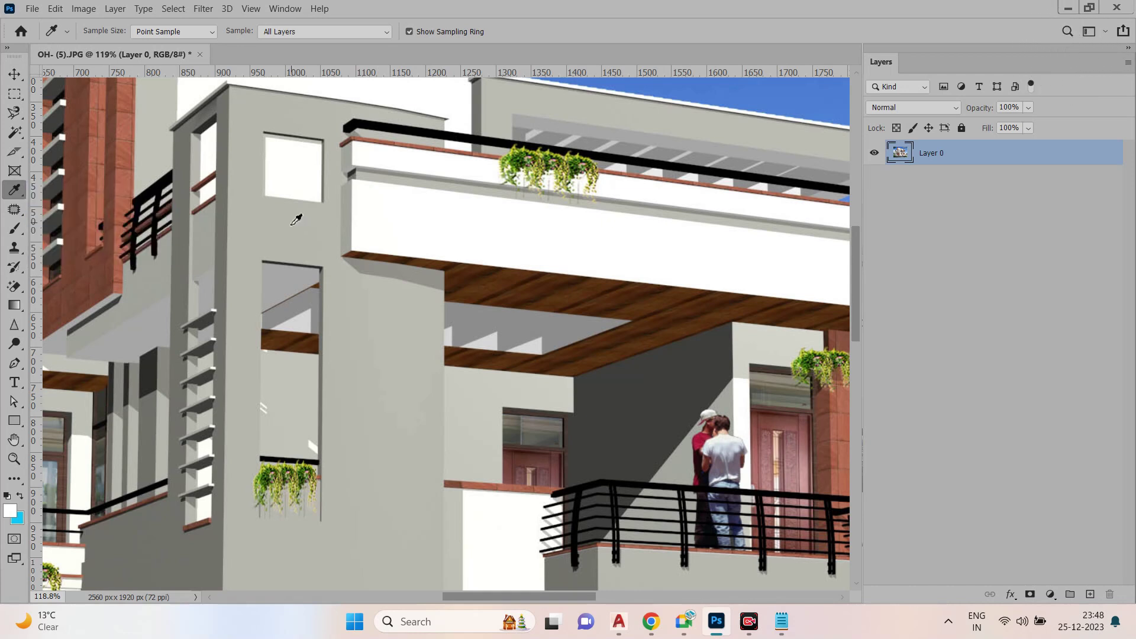
pyautogui.click(11, 511)
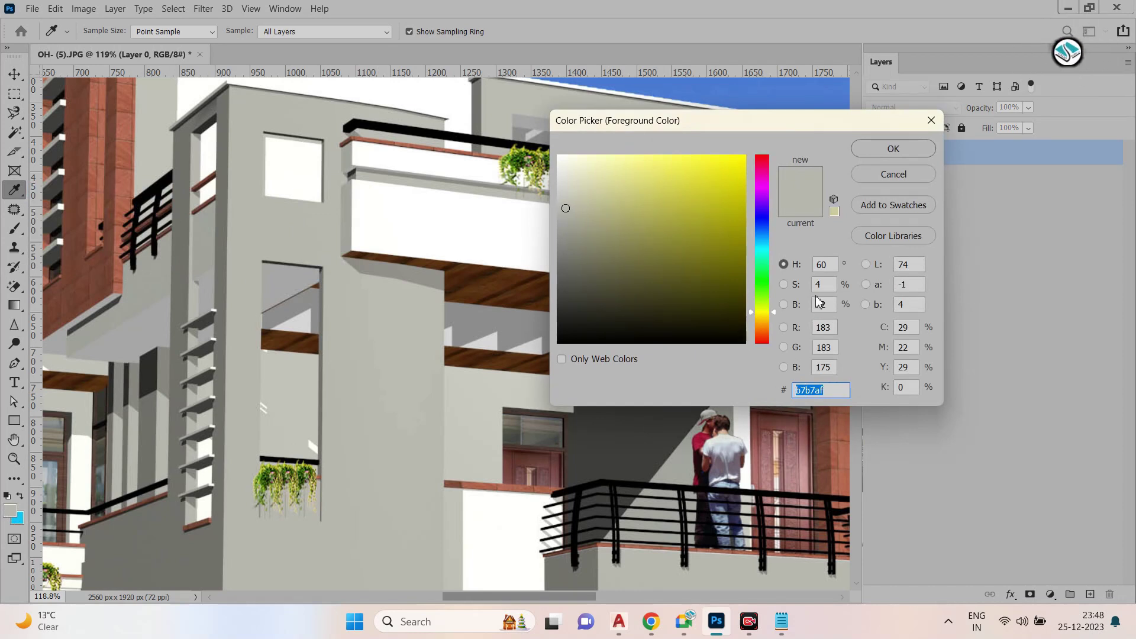
pyautogui.click(931, 120)
# Place a Color Sampler point on the grey wall between the tower's openings and move the Info readout over the image
pyautogui.rightClick(15, 189)
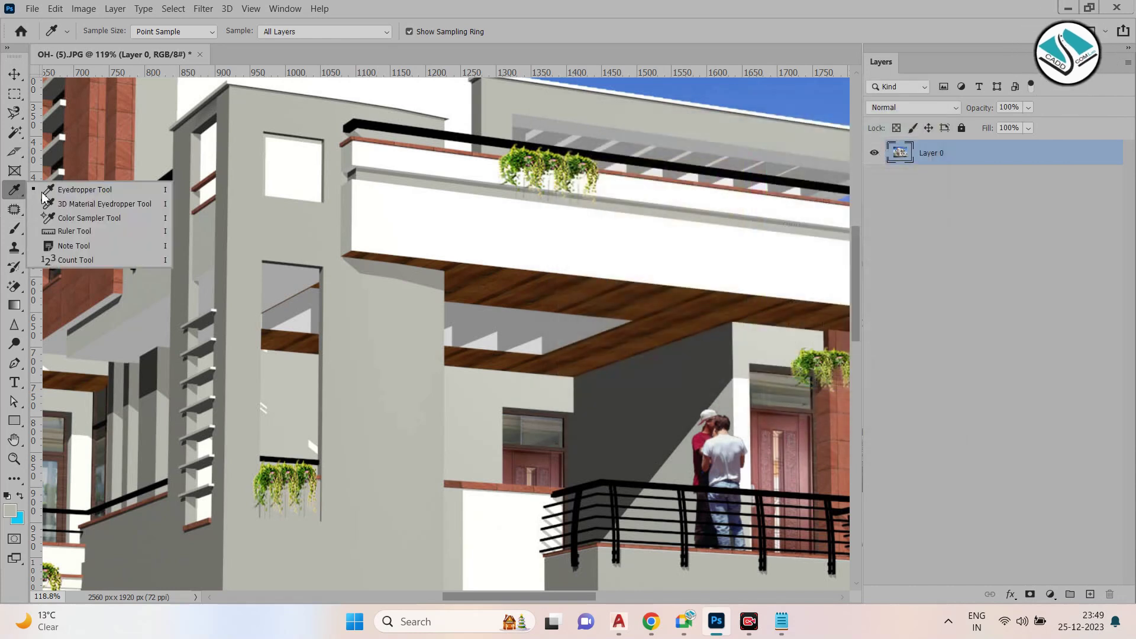
pyautogui.click(77, 218)
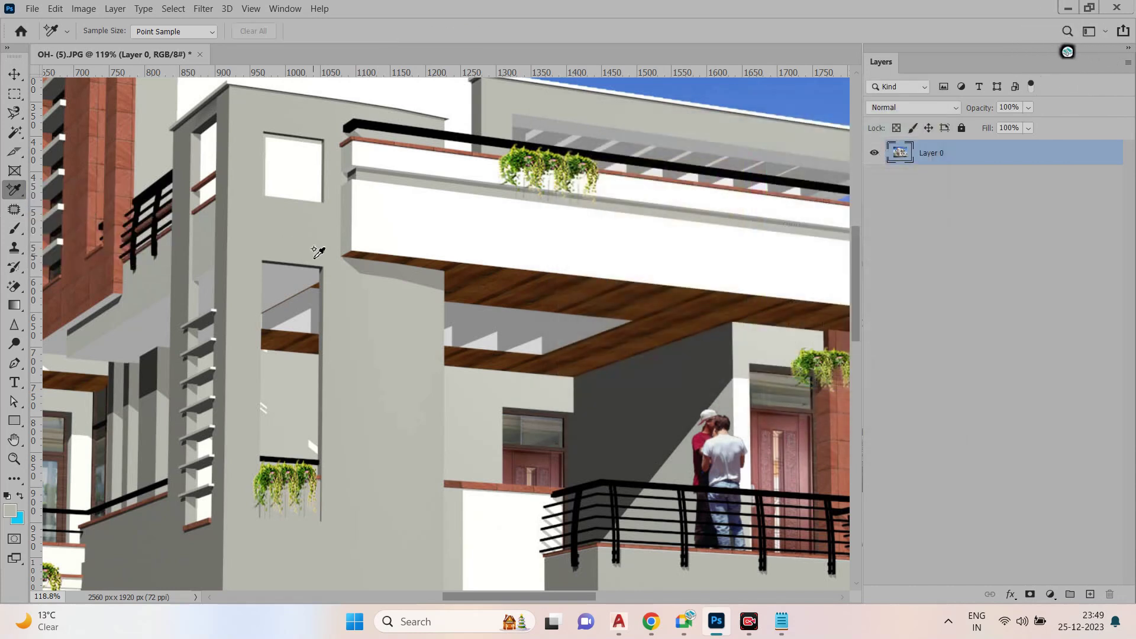
pyautogui.click(289, 224)
pyautogui.moveTo(1046, 161); pyautogui.dragTo(739, 121)
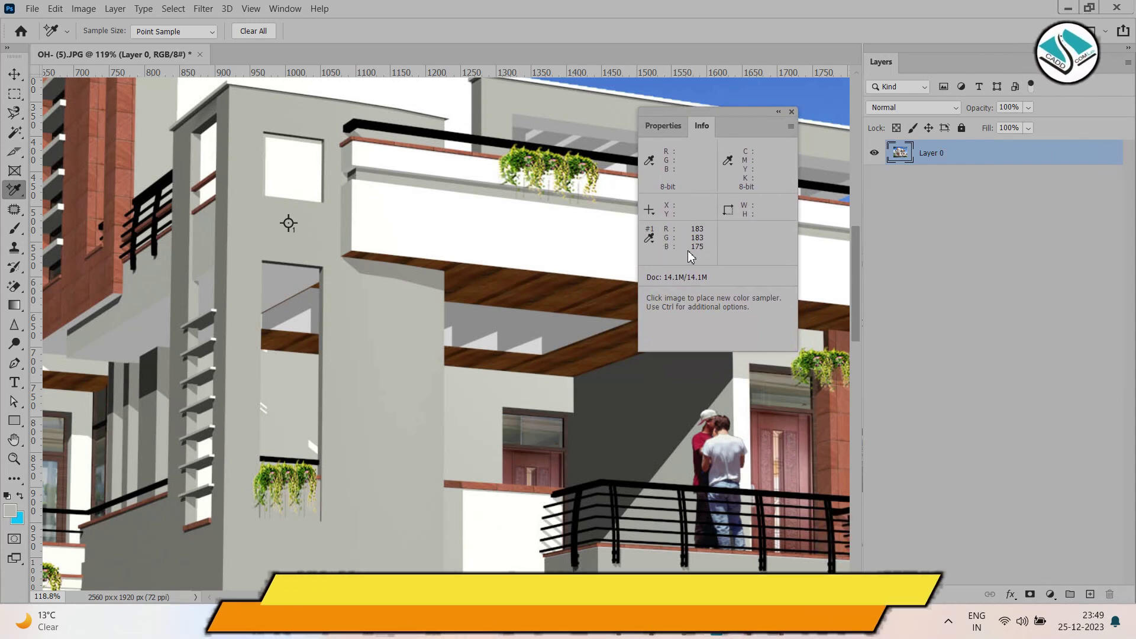
# Compare the foreground colour's RGB values in the Color Picker with the sampler point's Info readings, and close the Info readout
pyautogui.click(9, 510)
pyautogui.moveTo(724, 125); pyautogui.dragTo(318, 140)
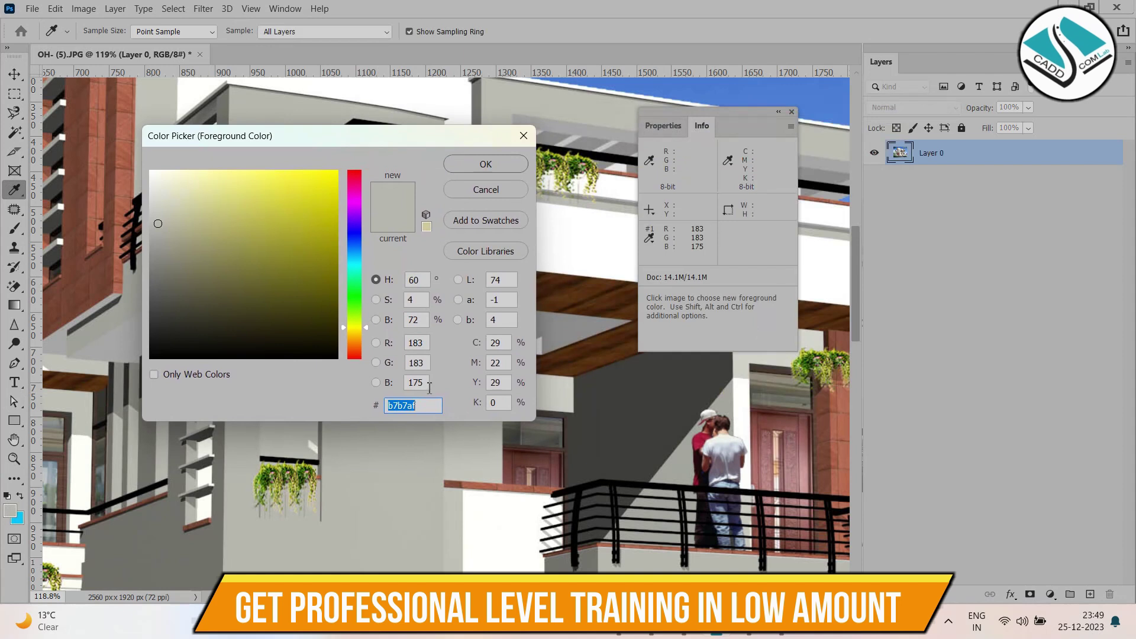
pyautogui.click(486, 165)
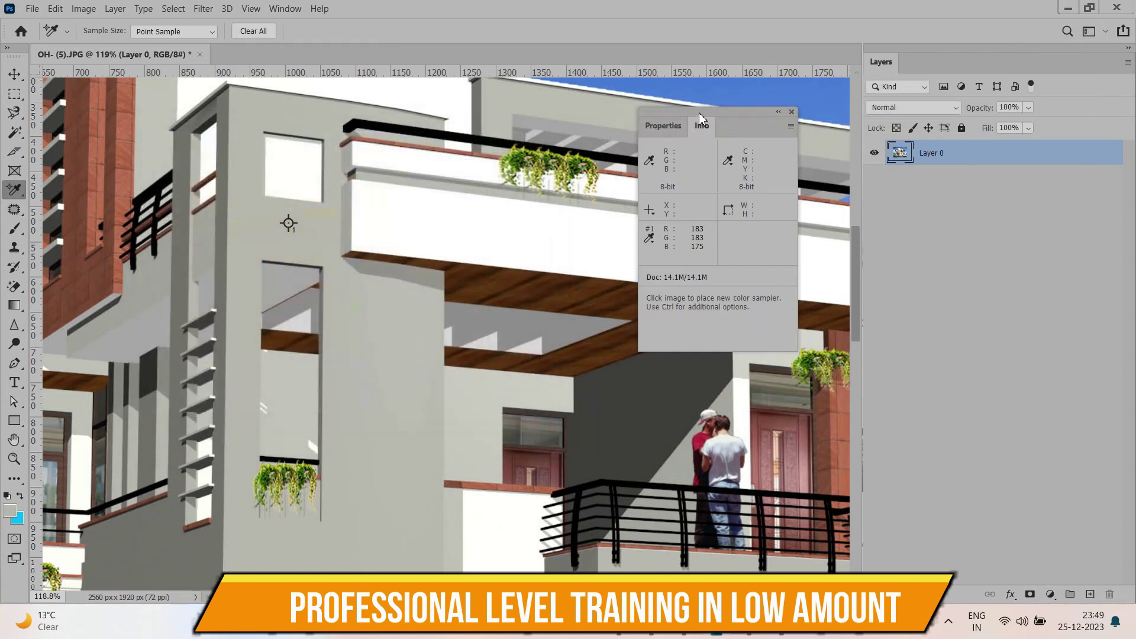
pyautogui.rightClick(700, 119)
pyautogui.click(737, 127)
# Measure the house image's width along its top edge and its height along its left edge with the Ruler tool
pyautogui.rightClick(14, 189)
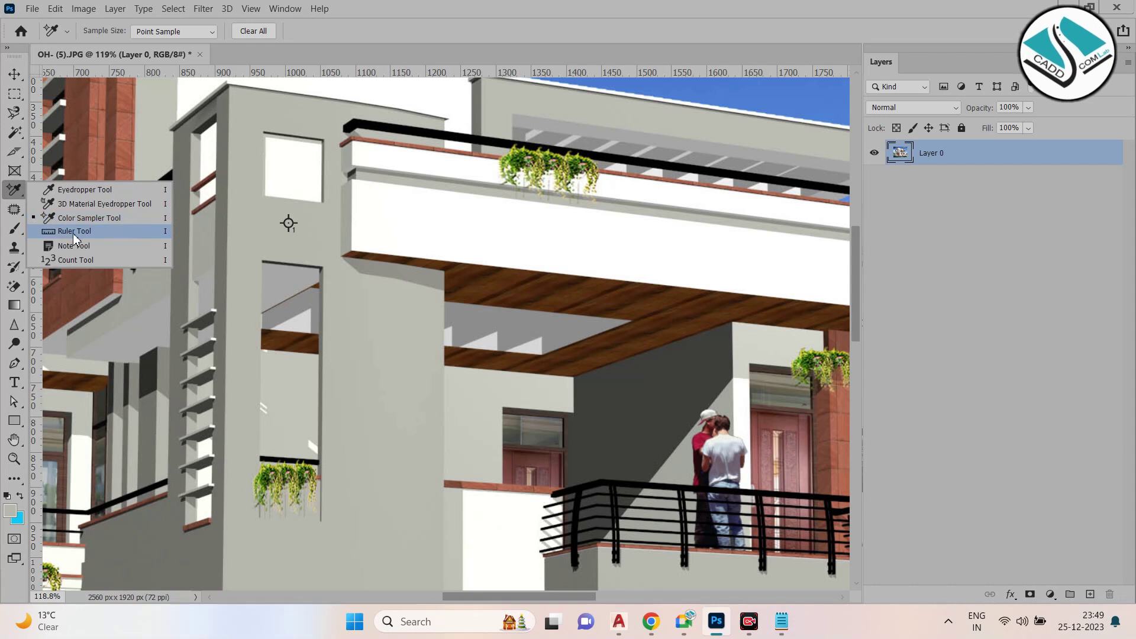
pyautogui.scroll(-5, 287, 235)
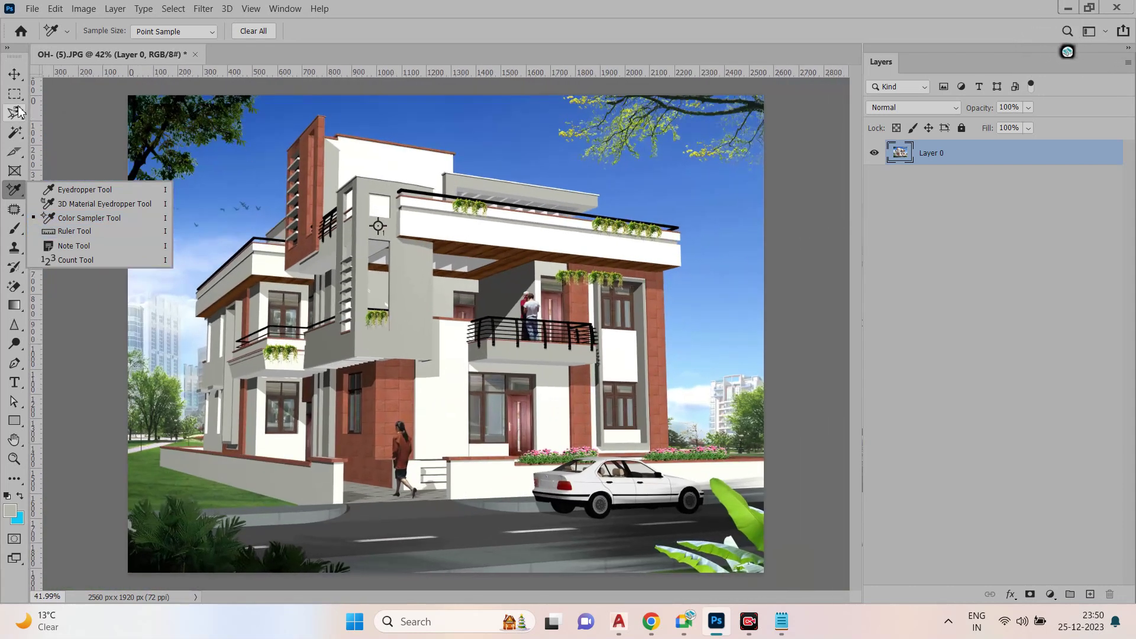
pyautogui.click(15, 74)
pyautogui.hotkey('ctrl', '0')
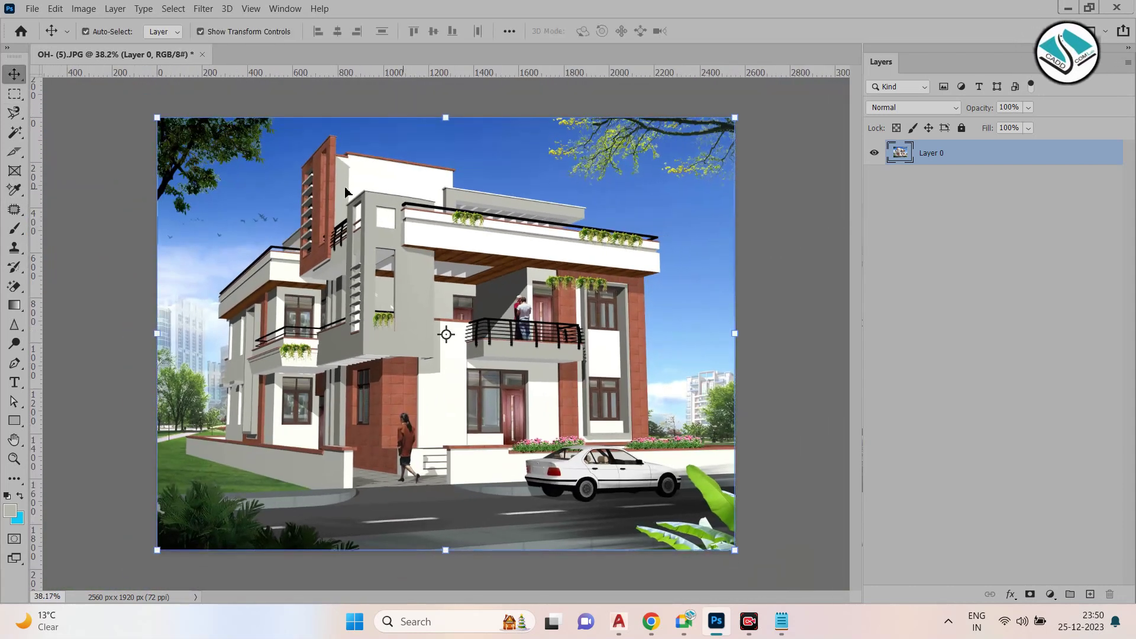
pyautogui.click(15, 190)
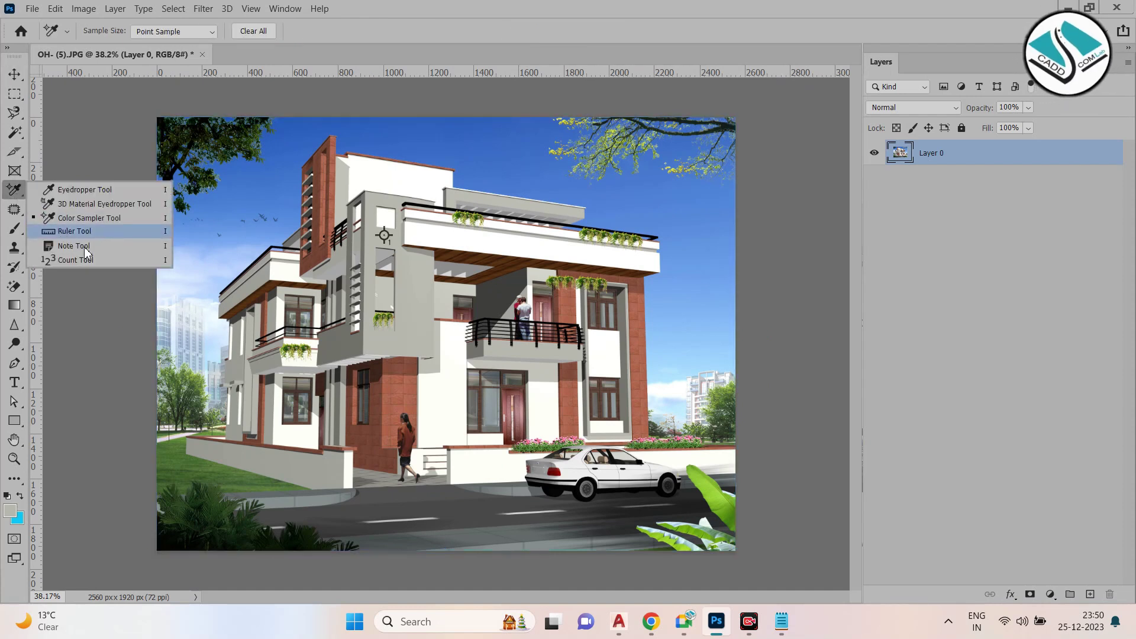
pyautogui.click(110, 236)
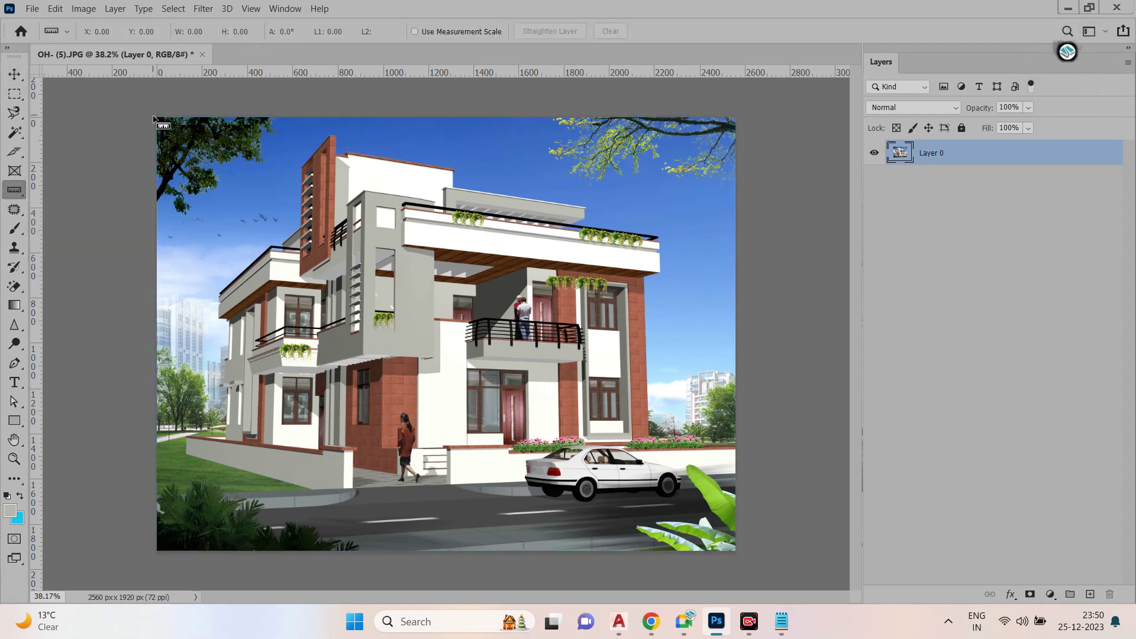
pyautogui.moveTo(157, 119); pyautogui.dragTo(736, 118)
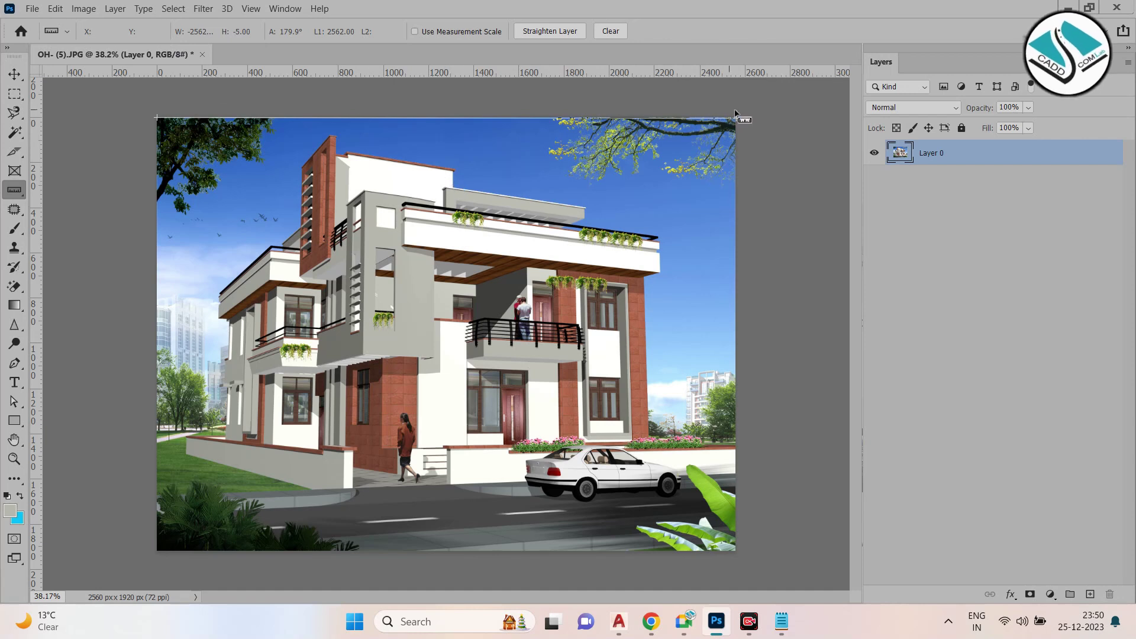
pyautogui.moveTo(735, 117); pyautogui.dragTo(159, 550)
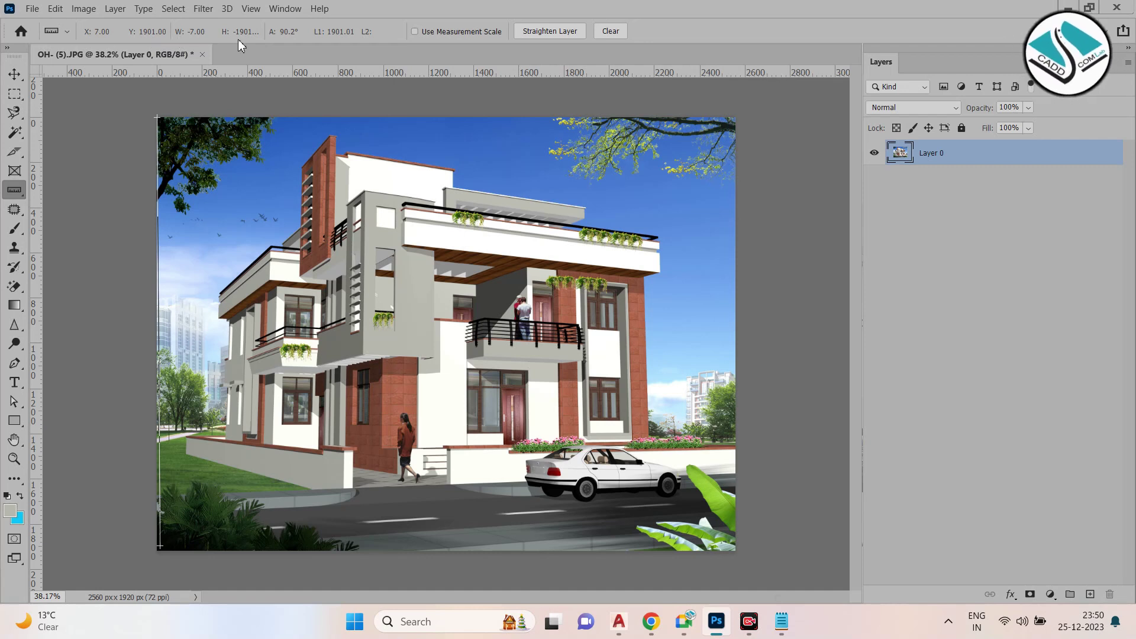
# Measure the house image's width along its top edge again with the Ruler tool and adjust the line's end at the upper-right corner
pyautogui.moveTo(159, 547); pyautogui.dragTo(735, 118)
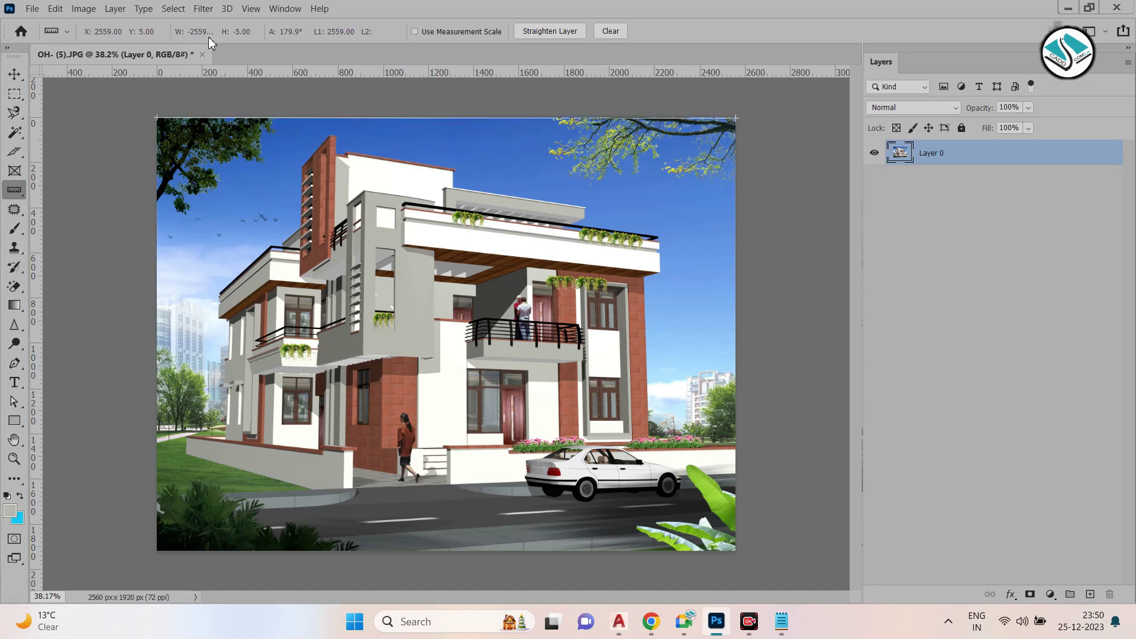
pyautogui.rightClick(21, 191)
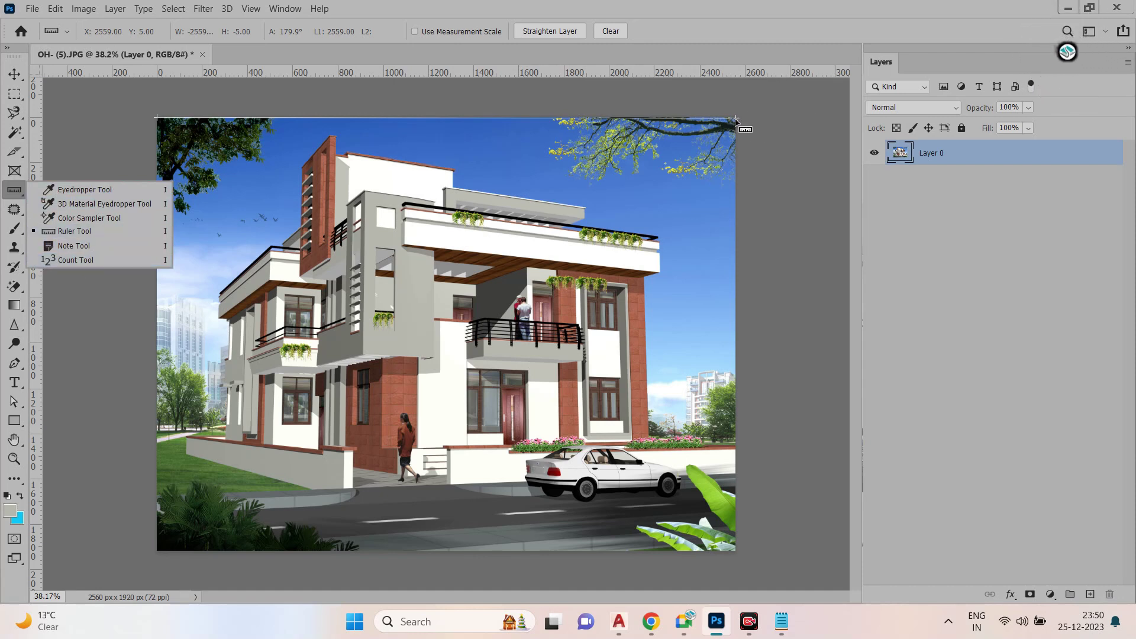
pyautogui.click(736, 121)
pyautogui.moveTo(736, 121); pyautogui.dragTo(734, 119)
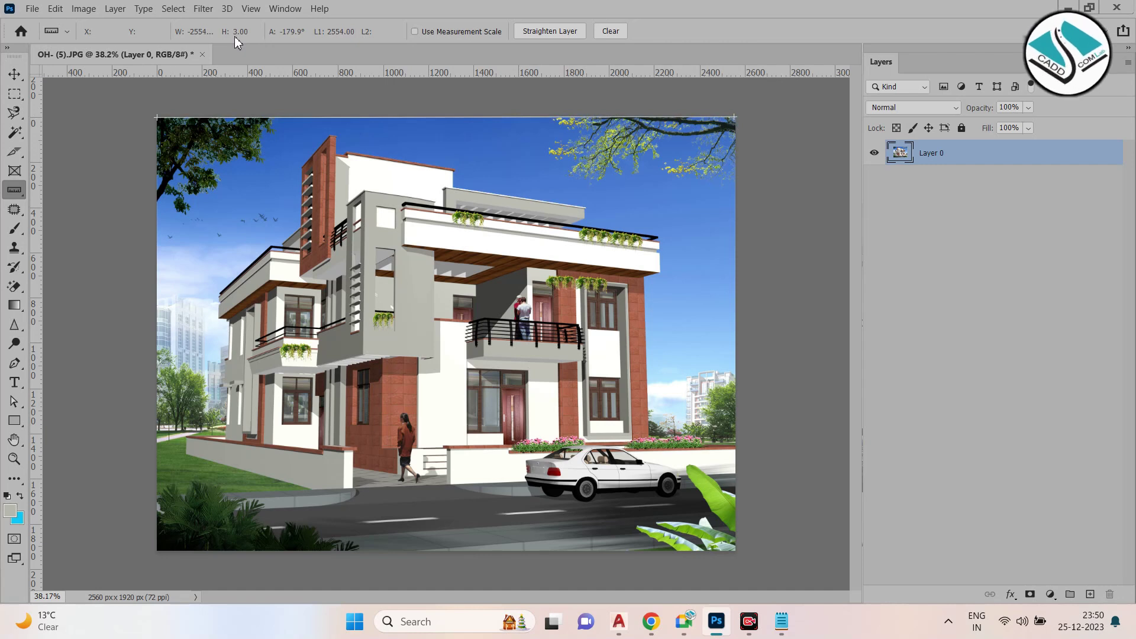
# Align the ruler line's end exactly with the image's upper-right corner at close zoom
pyautogui.scroll(10, 740, 118)
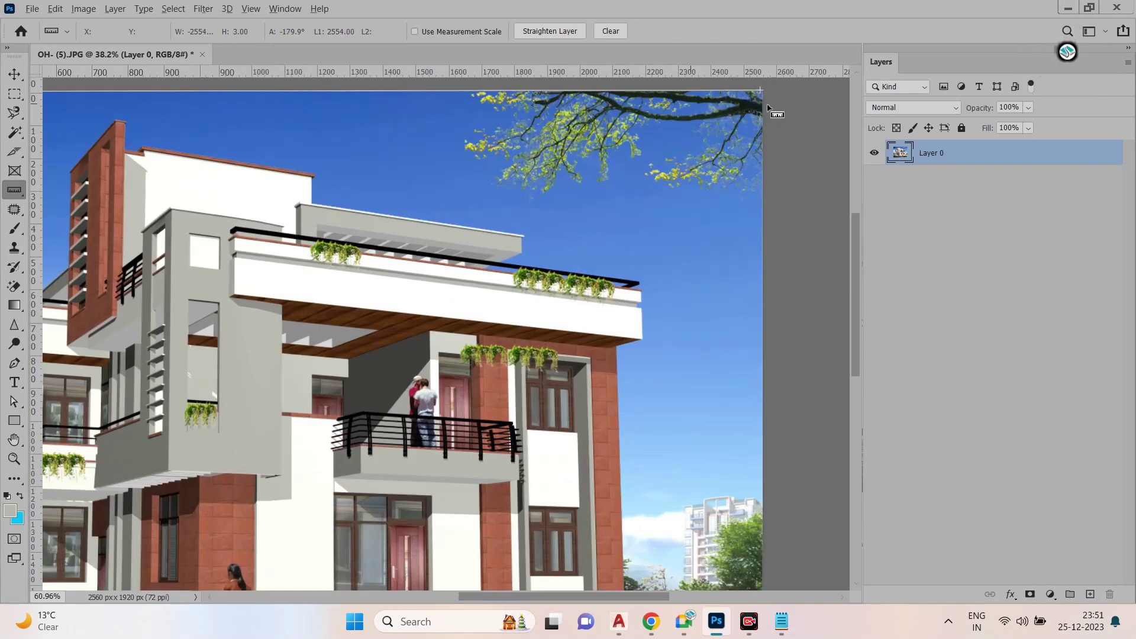
pyautogui.scroll(3, 768, 93)
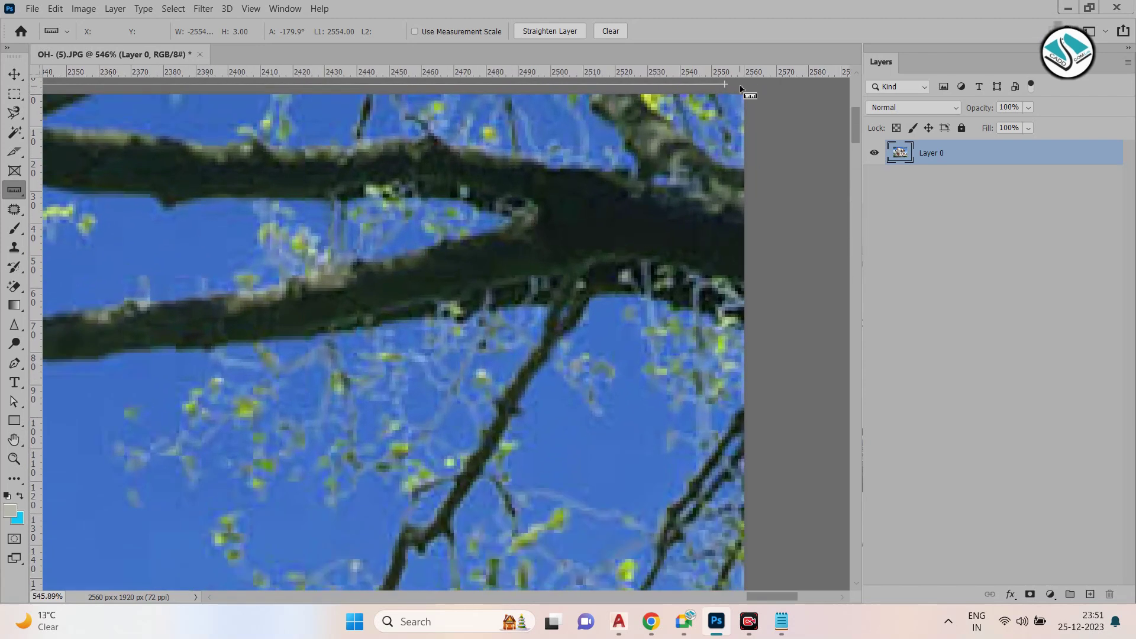
pyautogui.moveTo(739, 93); pyautogui.dragTo(743, 94)
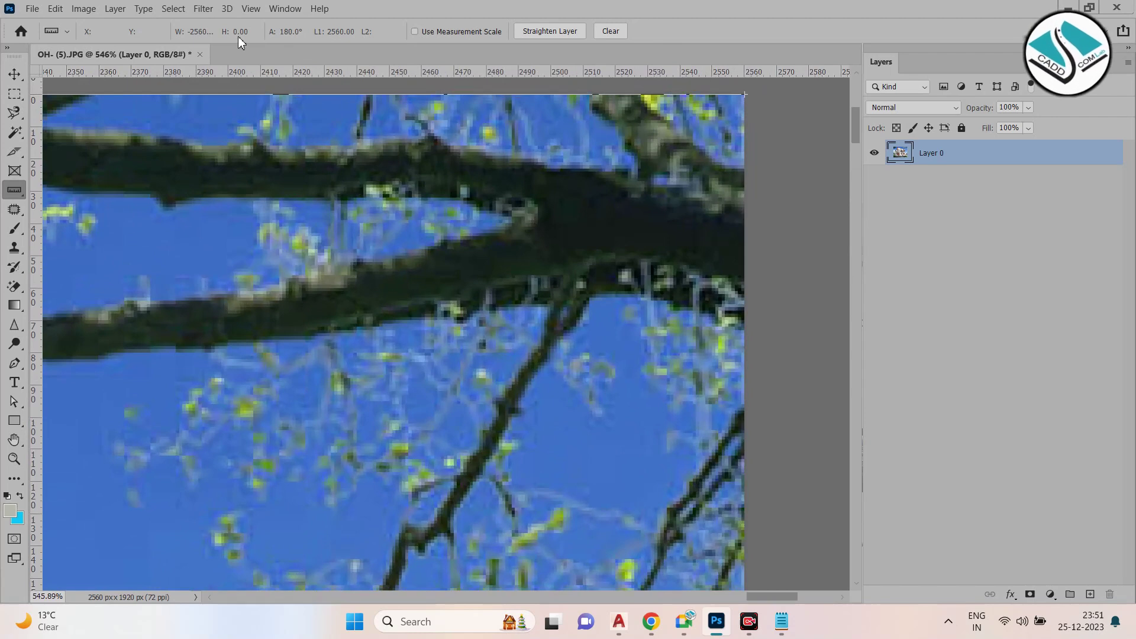
pyautogui.scroll(-10, 559, 156)
pyautogui.scroll(-4, 556, 155)
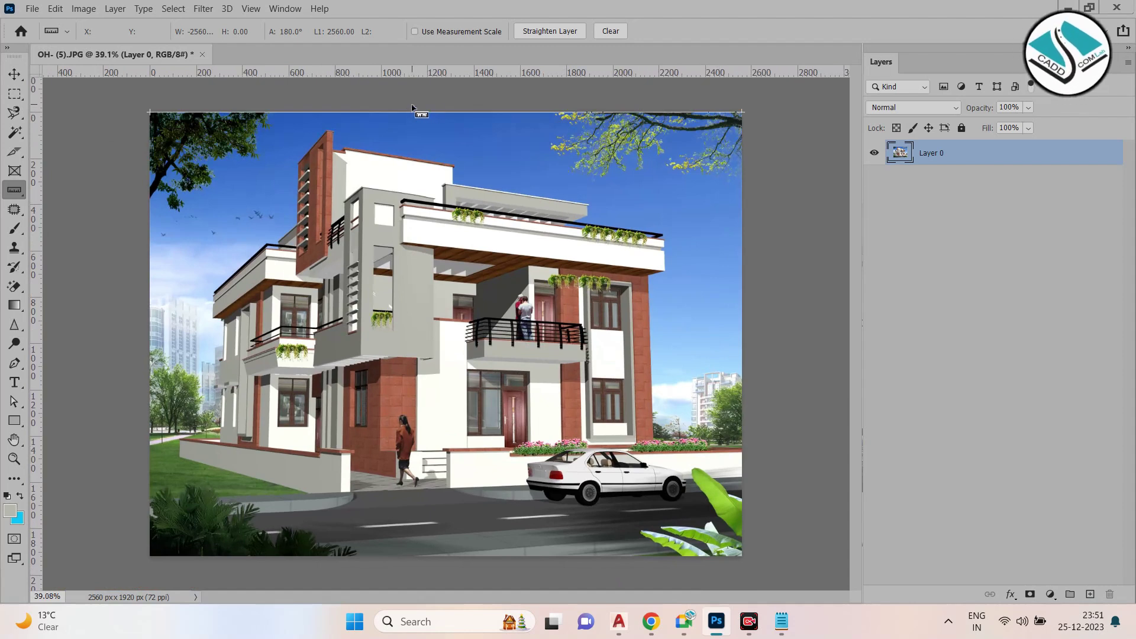
# Review the width units offered for a new document, and cancel without creating one
pyautogui.click(31, 8)
pyautogui.click(47, 23)
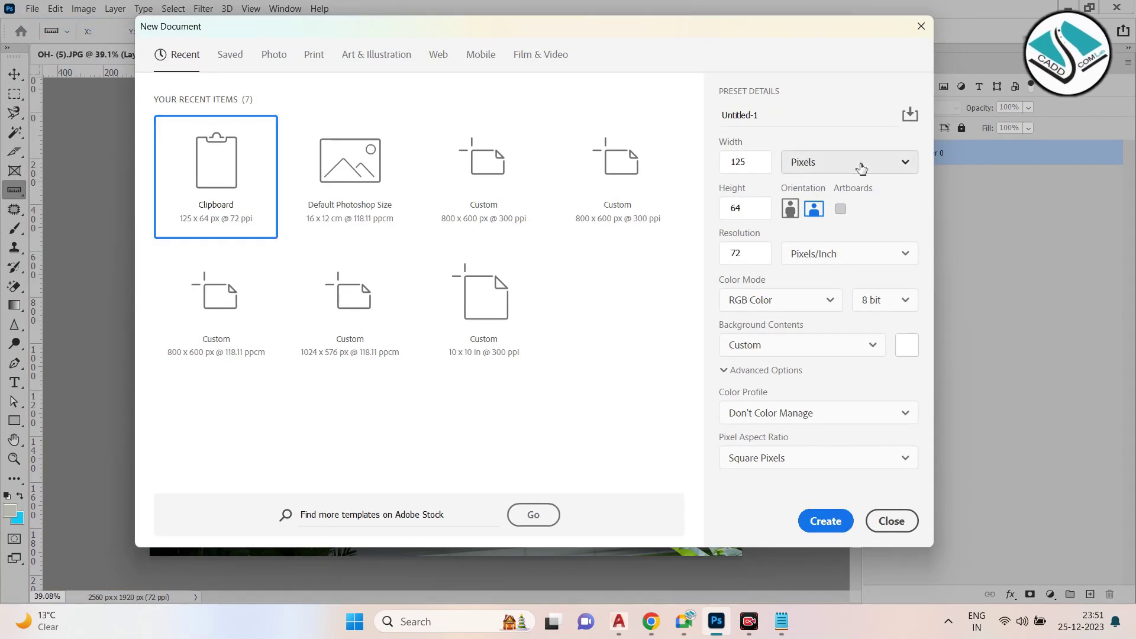
pyautogui.click(861, 168)
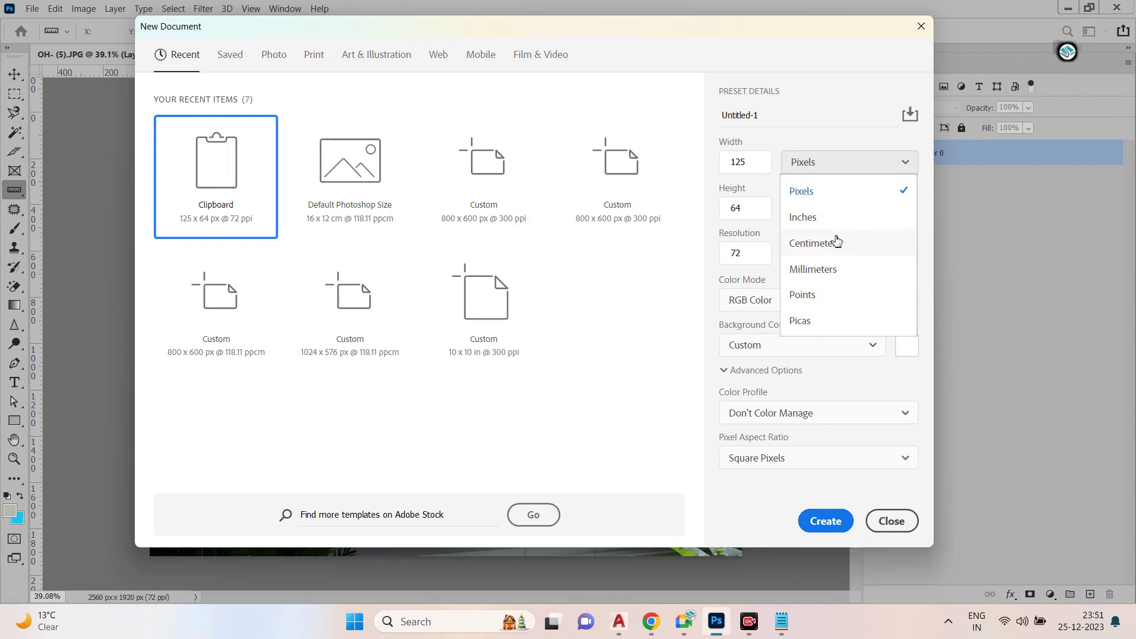
pyautogui.click(834, 105)
pyautogui.click(855, 165)
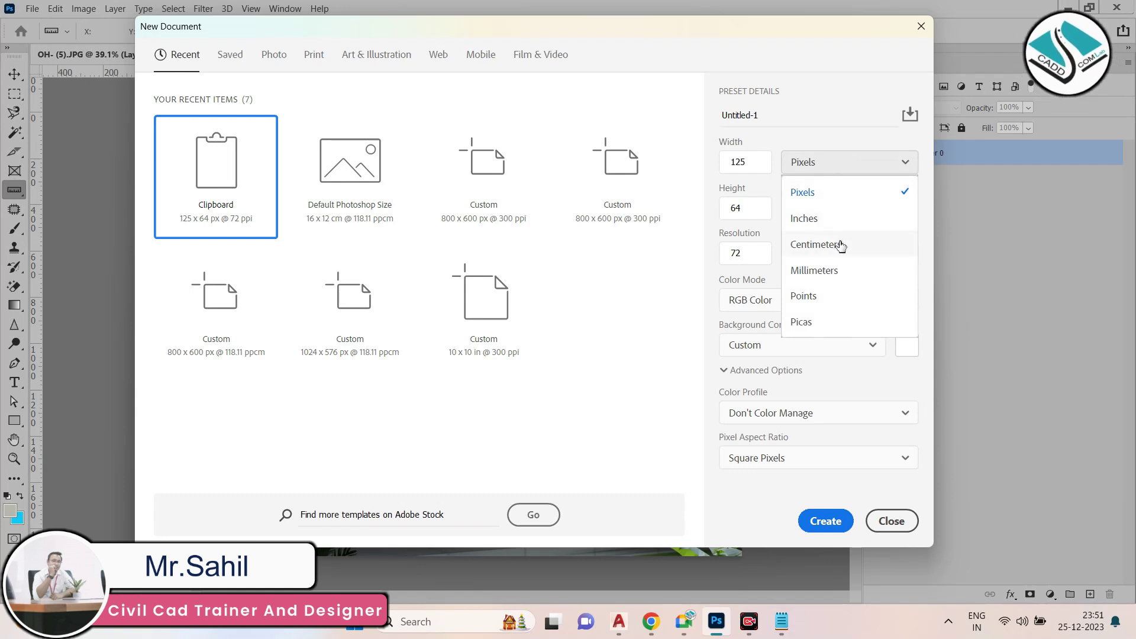
pyautogui.press('Escape')
pyautogui.press('Escape')
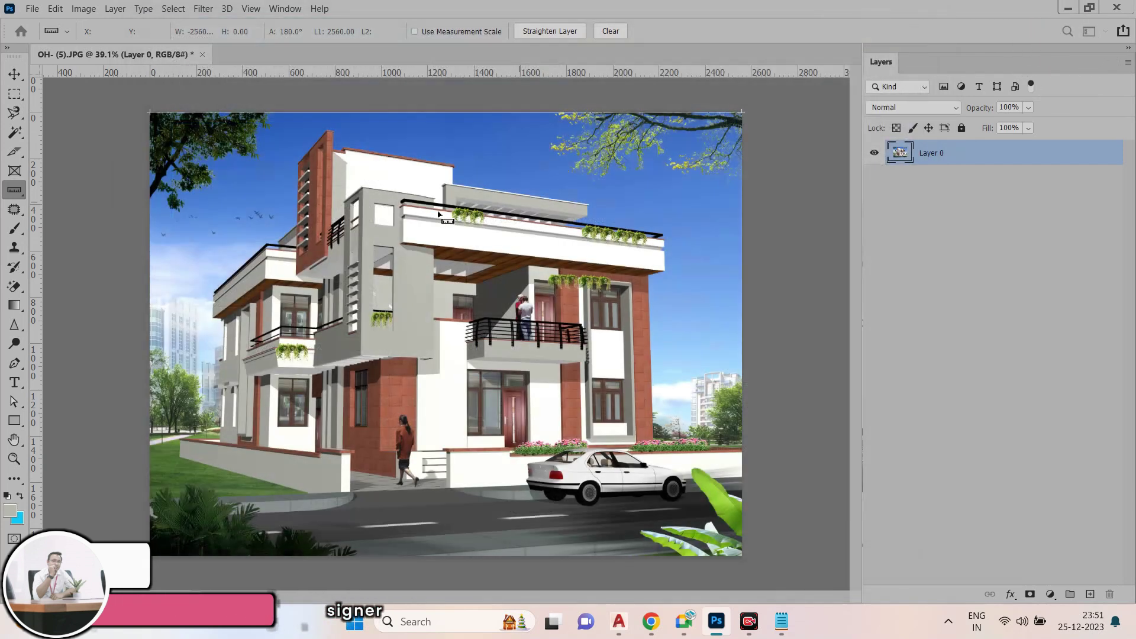
# Mark the five hanging plant clusters on the house facade with the Count tool
pyautogui.rightClick(14, 190)
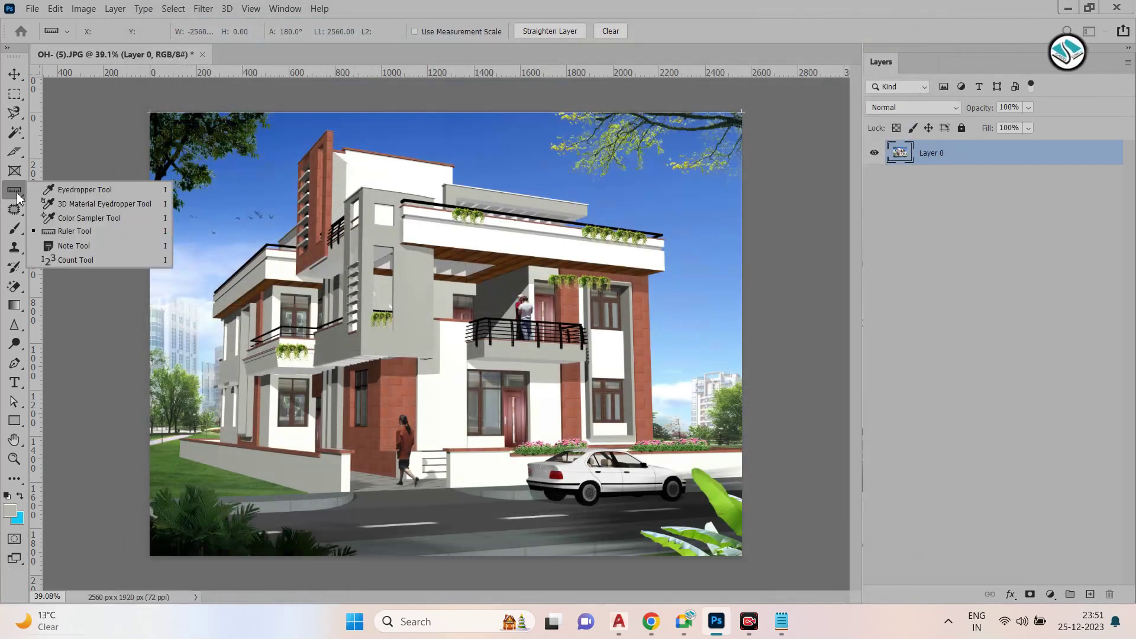
pyautogui.click(93, 264)
pyautogui.scroll(3, 471, 254)
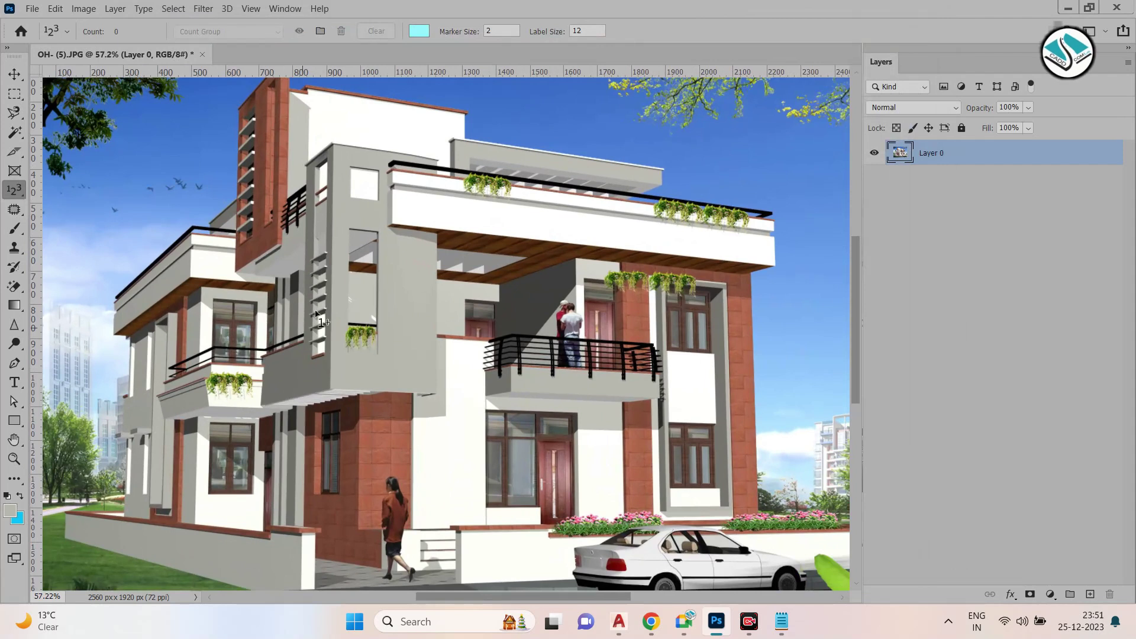
pyautogui.click(497, 202)
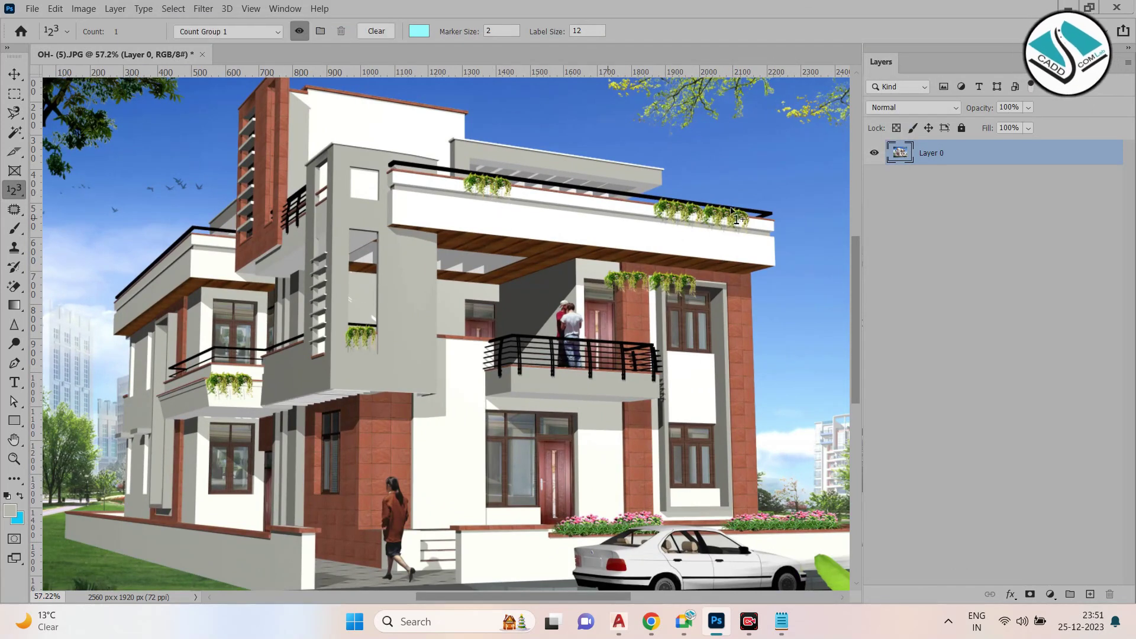
pyautogui.click(358, 343)
pyautogui.click(660, 274)
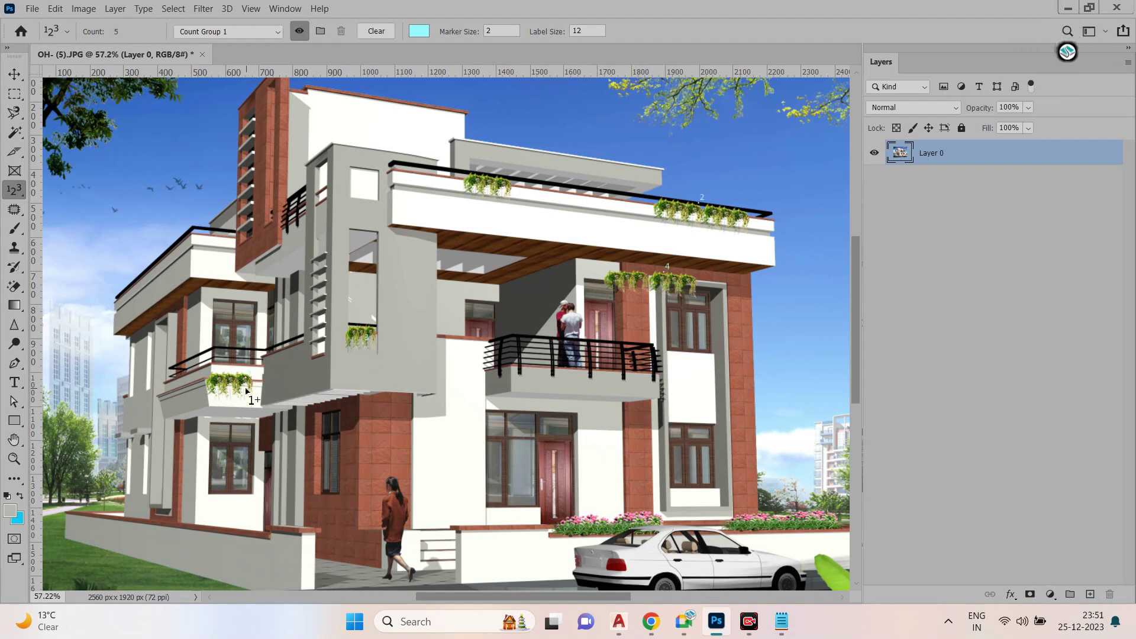
pyautogui.scroll(3, 246, 391)
pyautogui.scroll(-2, 246, 390)
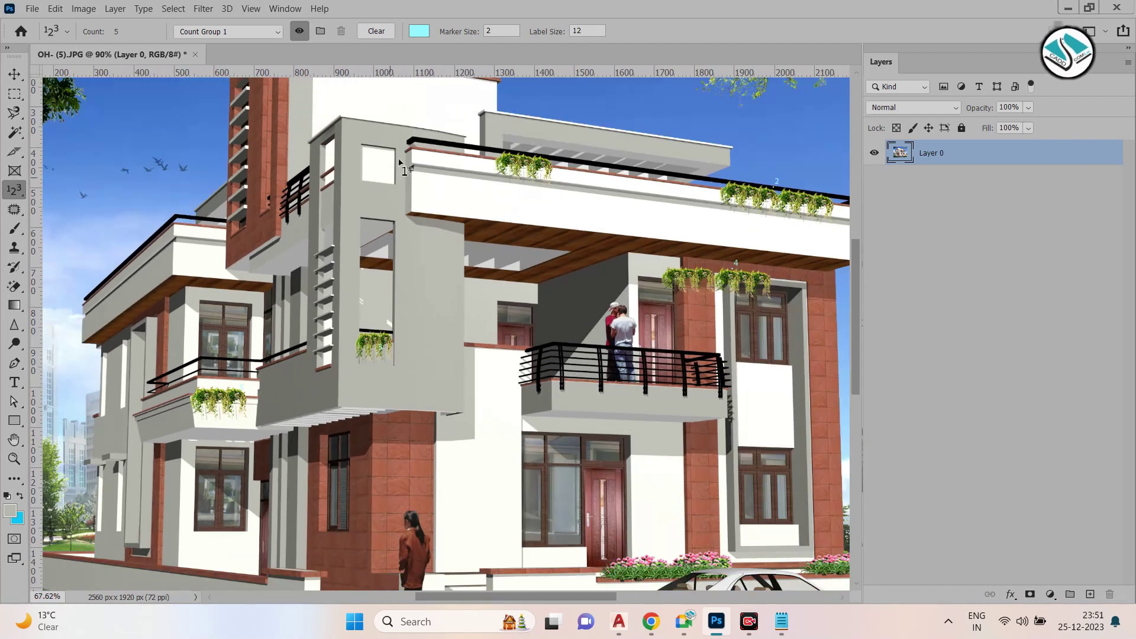
# Add more count markers across the grey tower wall and on the white walls beside it
pyautogui.scroll(4, 402, 163)
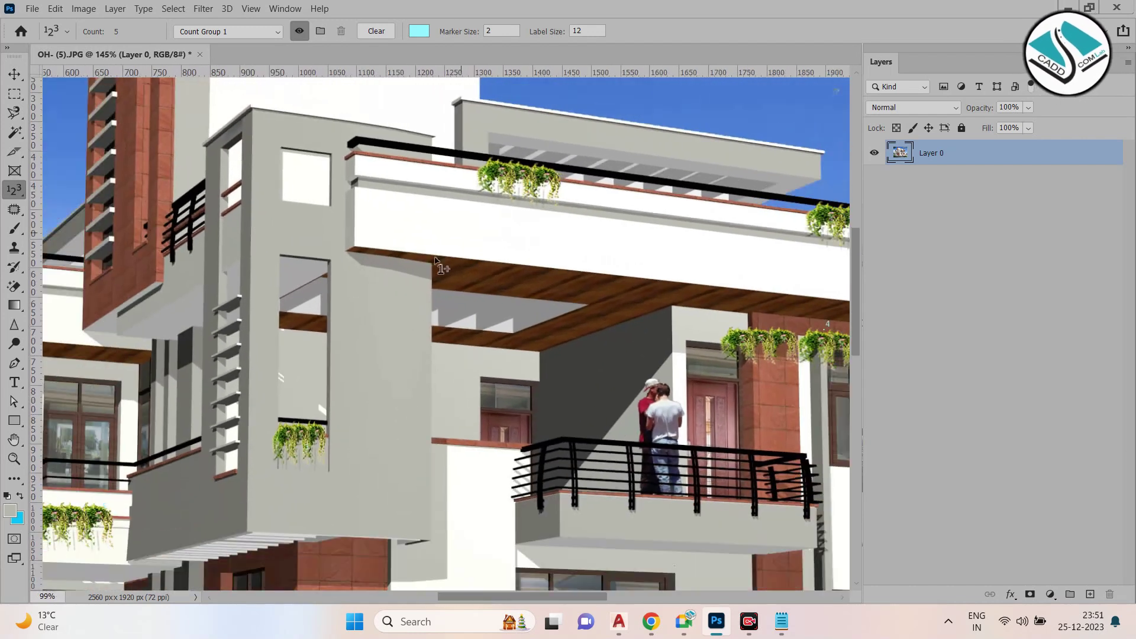
pyautogui.scroll(-1, 435, 260)
pyautogui.click(392, 287)
pyautogui.click(346, 297)
pyautogui.click(382, 329)
pyautogui.click(372, 372)
pyautogui.click(344, 400)
pyautogui.click(401, 424)
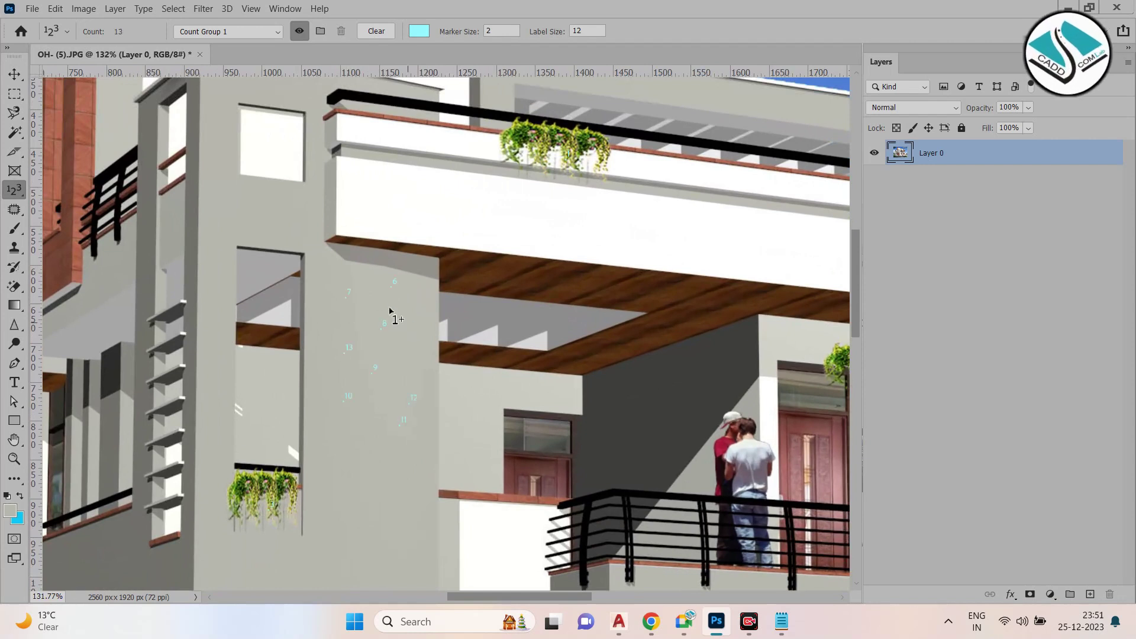
pyautogui.click(315, 185)
pyautogui.scroll(-5, 314, 186)
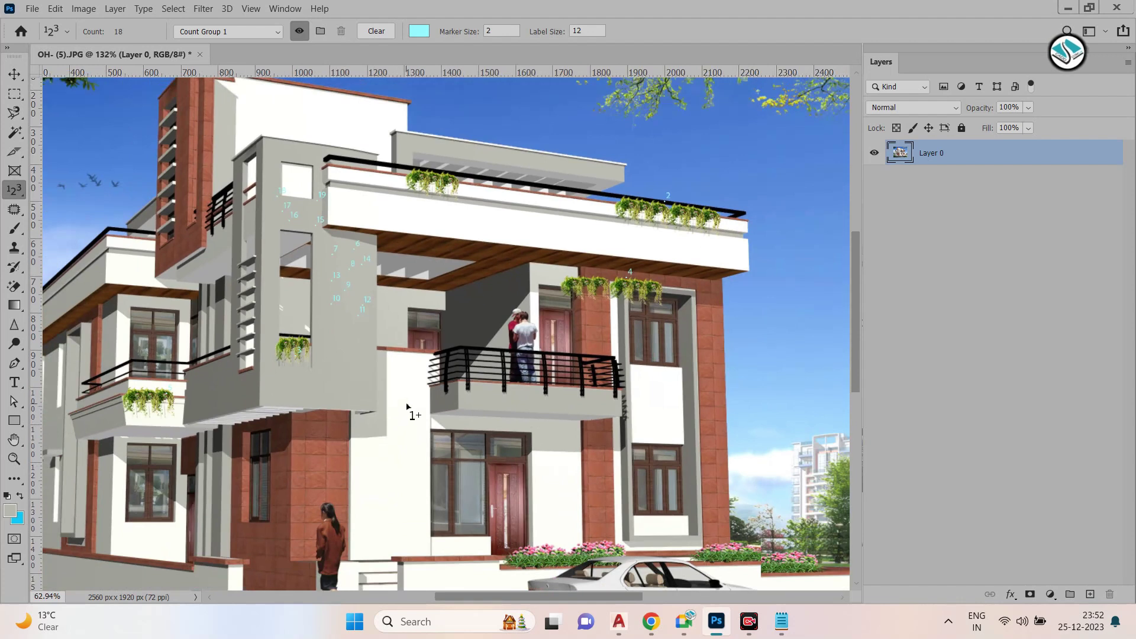
pyautogui.click(496, 276)
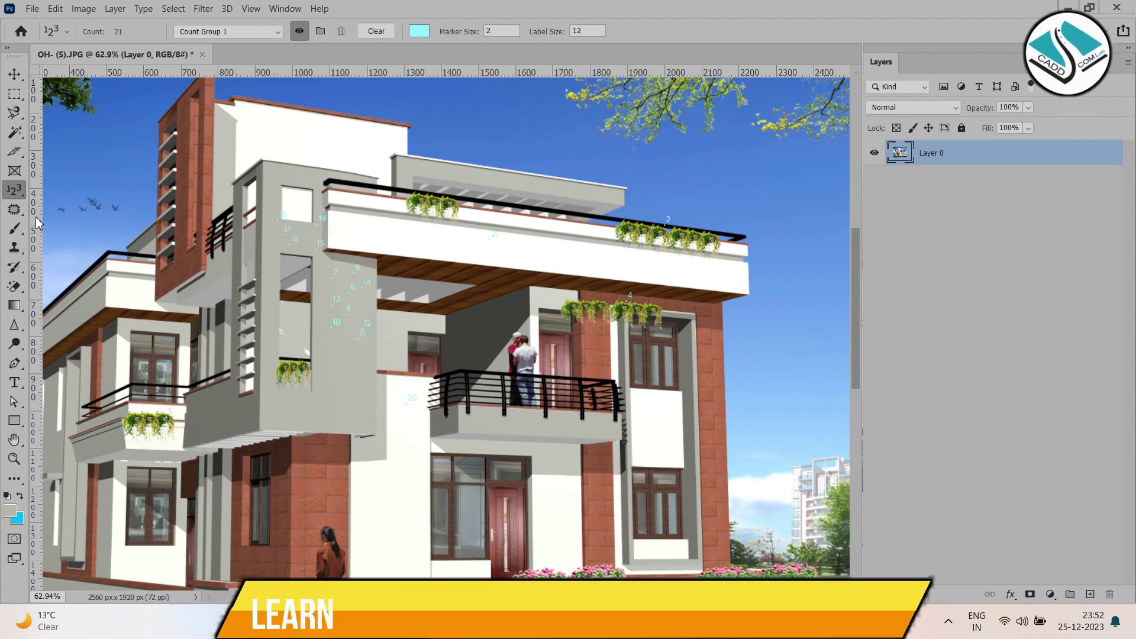
# Look over the healing and patch tool group, and close OH- (5).JPG without saving changes
pyautogui.click(18, 212)
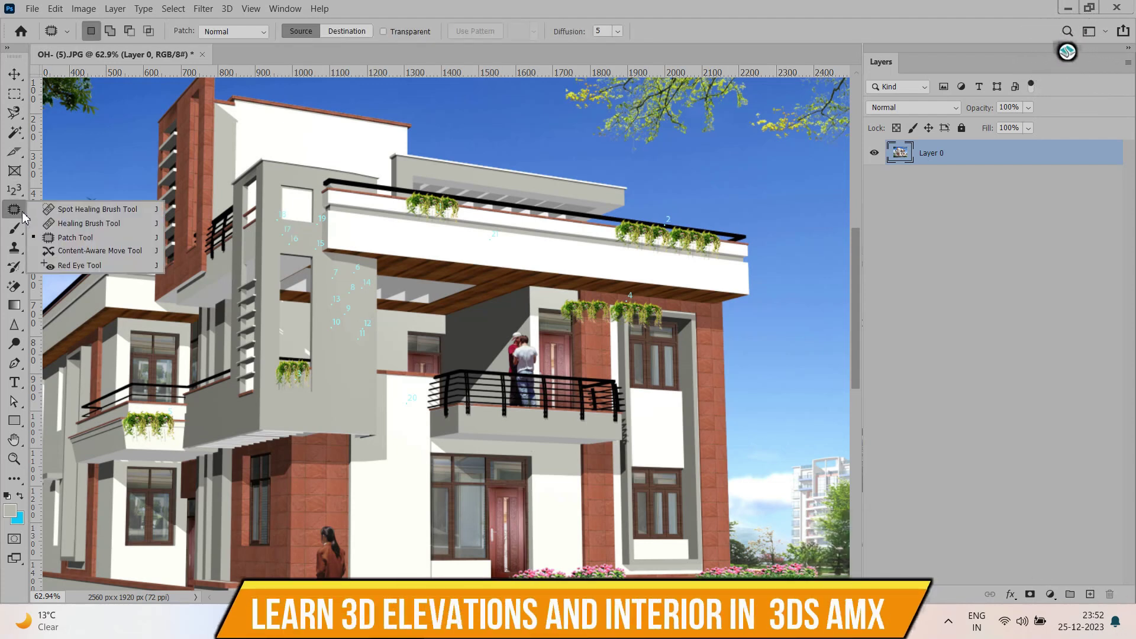
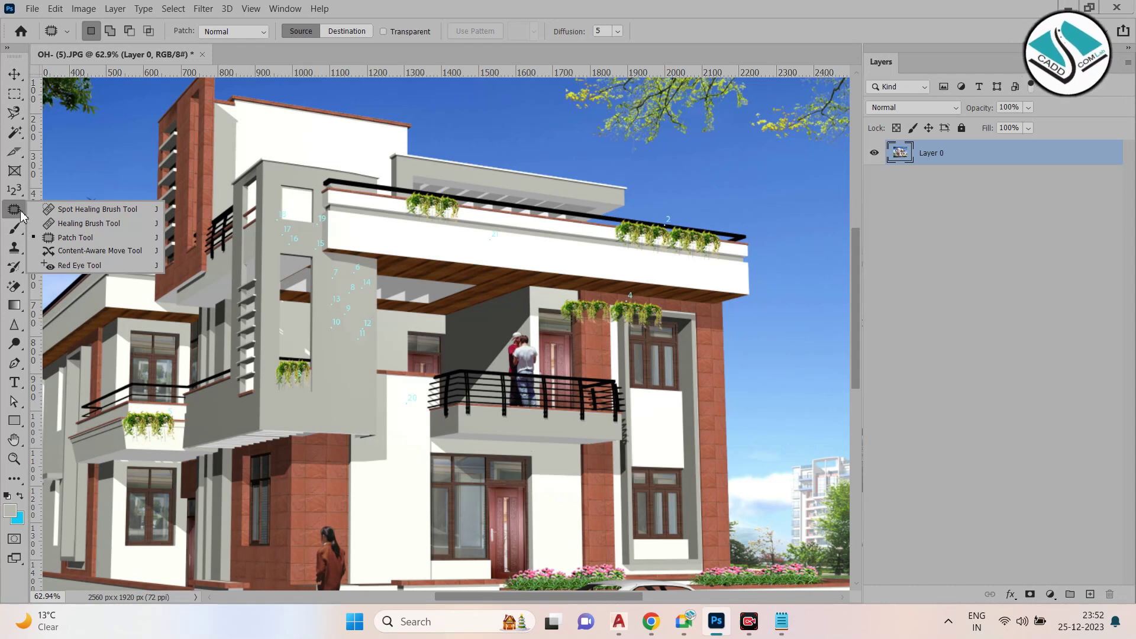
pyautogui.click(202, 54)
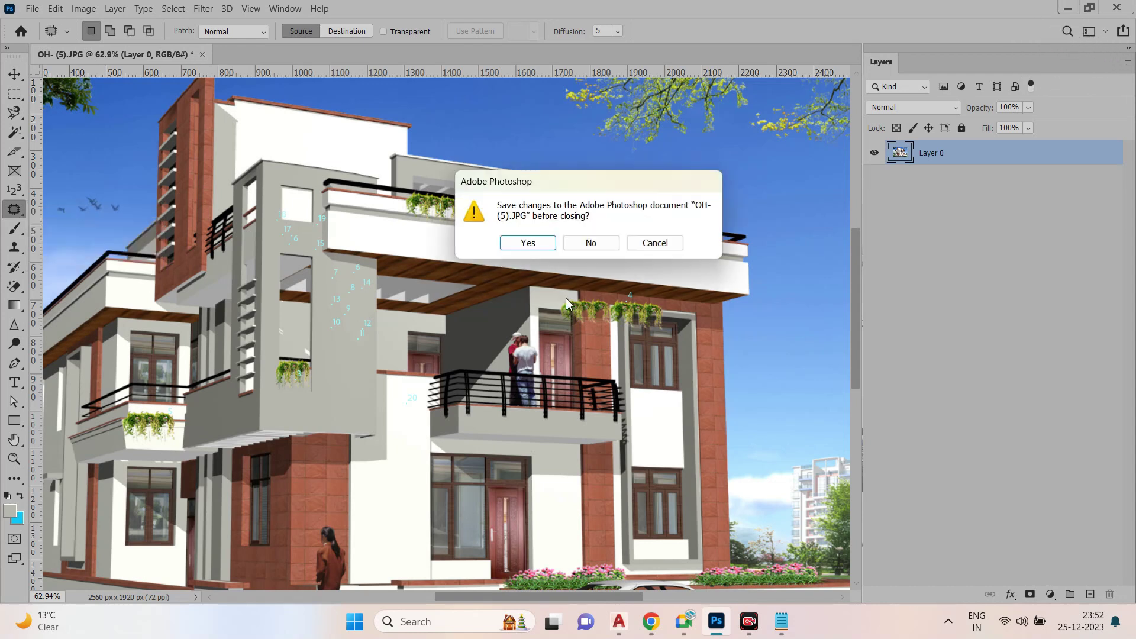
pyautogui.click(592, 243)
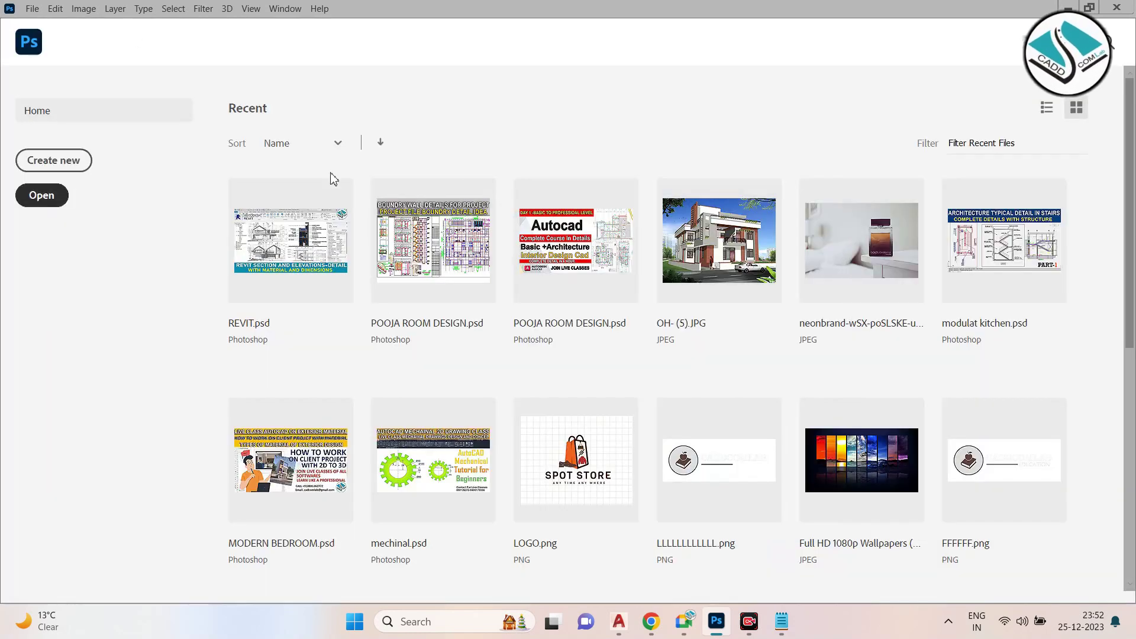
# Open the side-profile photo of blemished skin from the face folder and unlock its Background layer
pyautogui.hotkey('ctrl', 'o')
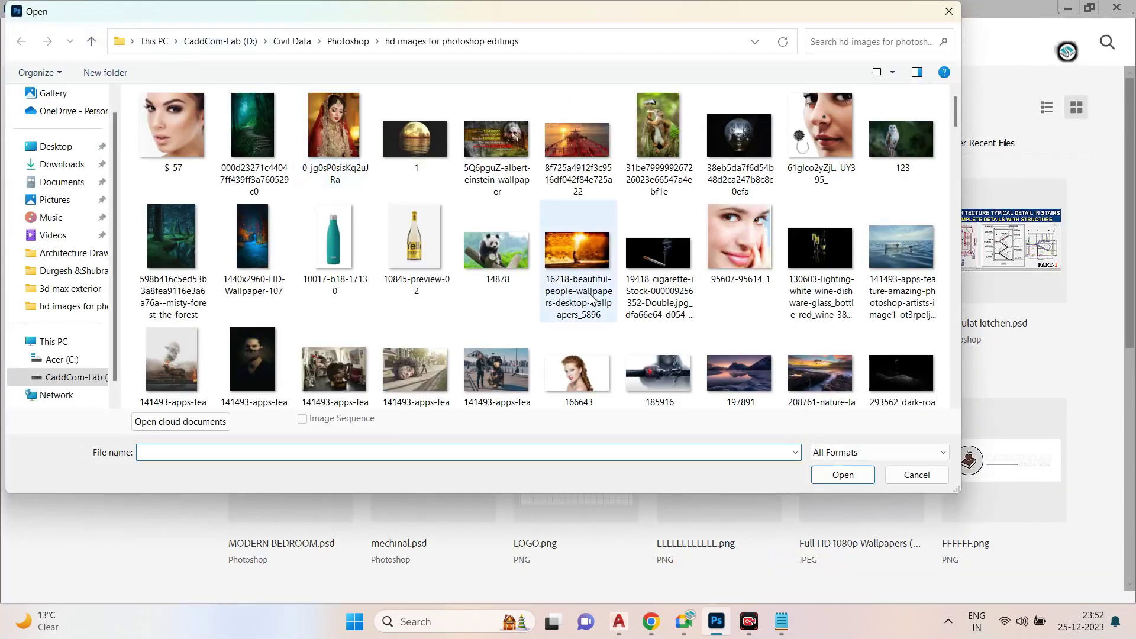
pyautogui.scroll(-1, 590, 298)
pyautogui.click(91, 41)
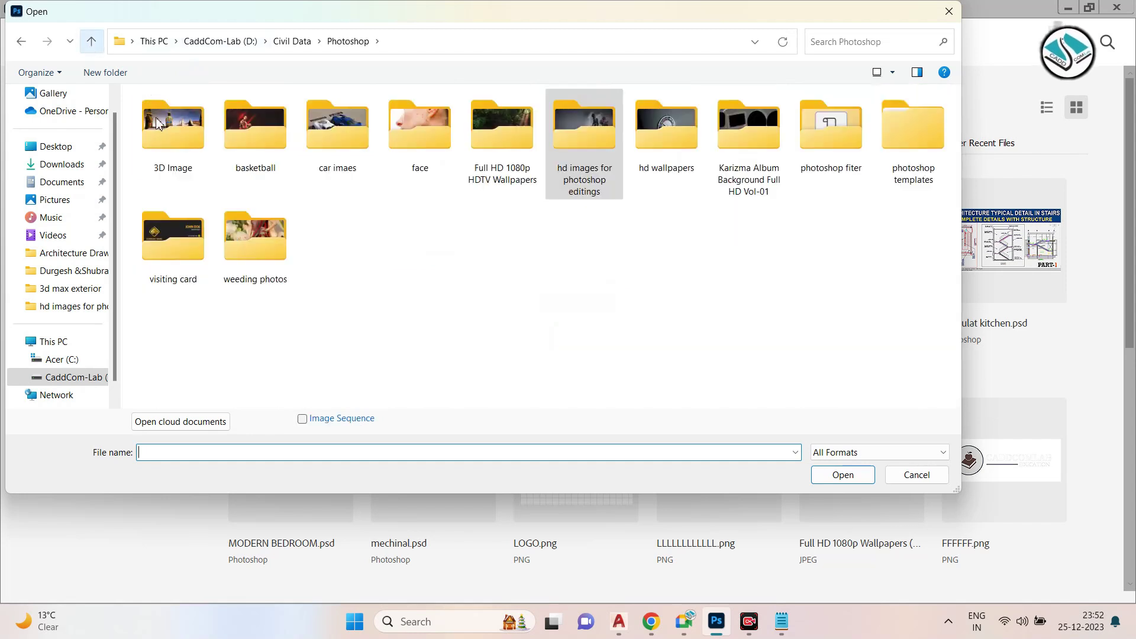
pyautogui.doubleClick(428, 120)
pyautogui.doubleClick(172, 119)
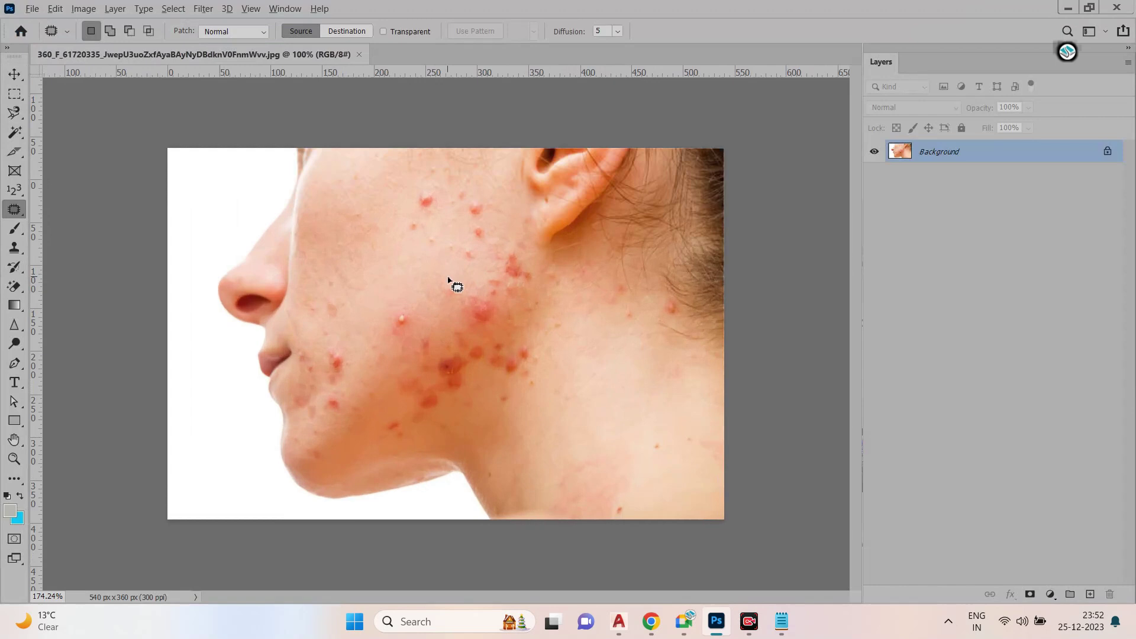
pyautogui.scroll(2, 448, 280)
pyautogui.click(1106, 152)
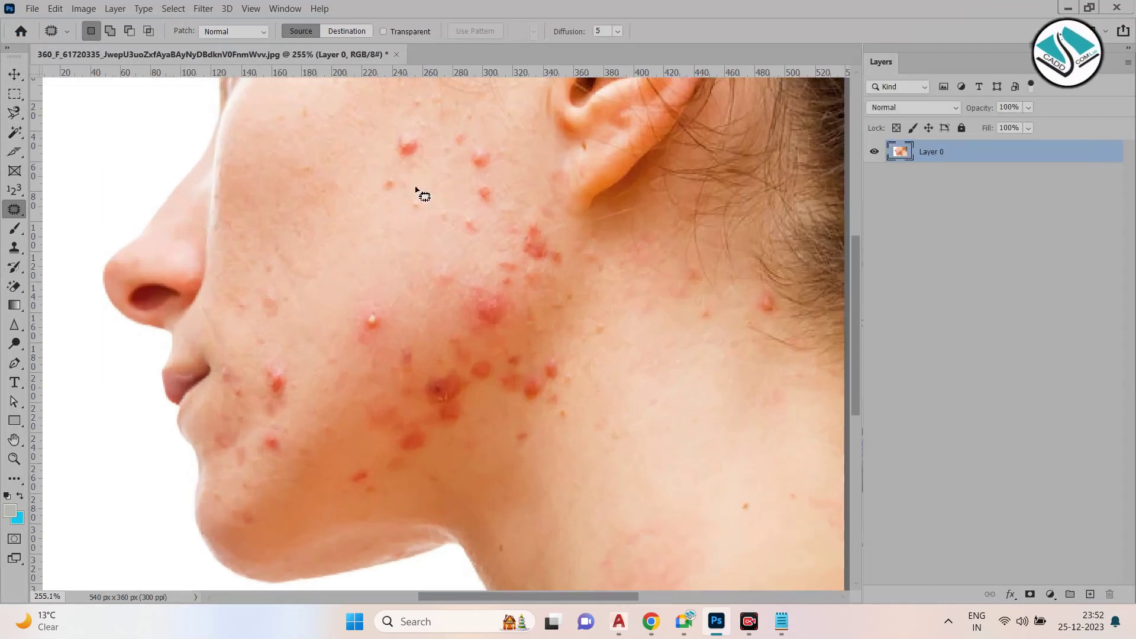
# Remove blemishes from the upper cheek in front of the ear with the Spot Healing Brush in Content-Aware mode
pyautogui.rightClick(24, 212)
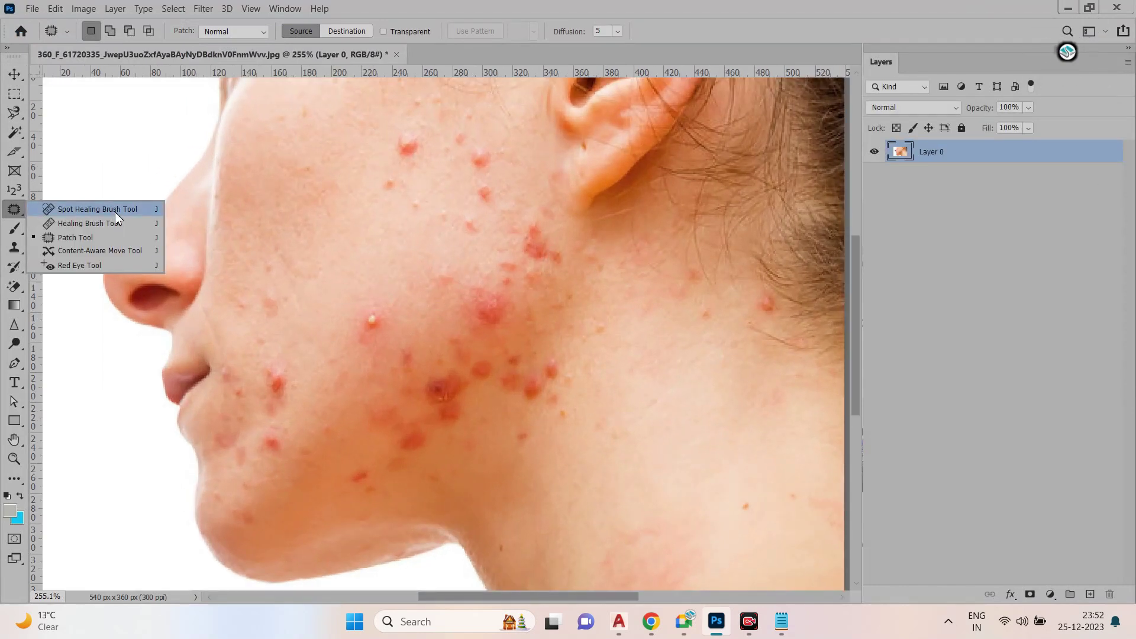
pyautogui.click(116, 212)
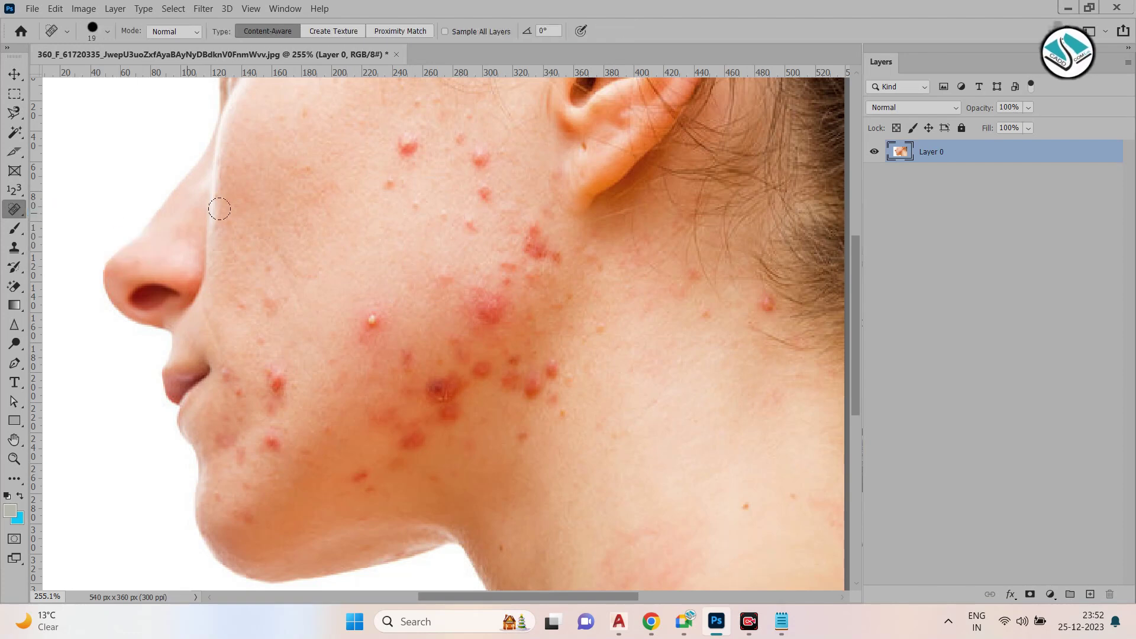
pyautogui.scroll(2, 464, 142)
pyautogui.click(402, 234)
pyautogui.click(396, 164)
pyautogui.scroll(-2, 363, 157)
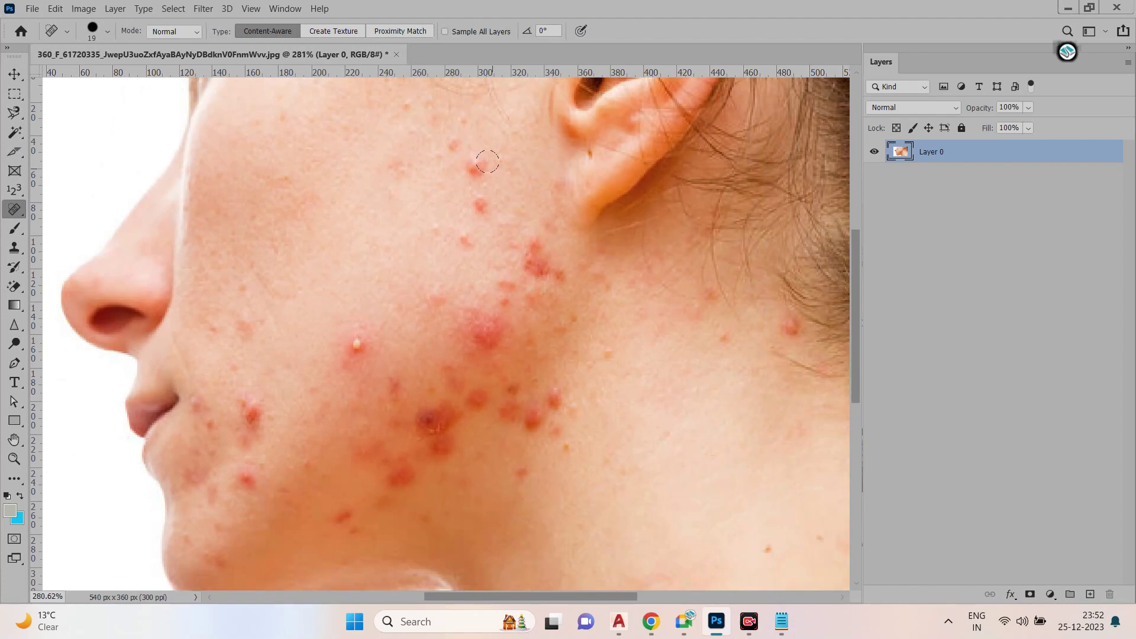
pyautogui.click(450, 146)
# Set the Spot Healing Brush size to 39 px and remove the blemishes on the lower cheek near the mouth
pyautogui.click(108, 32)
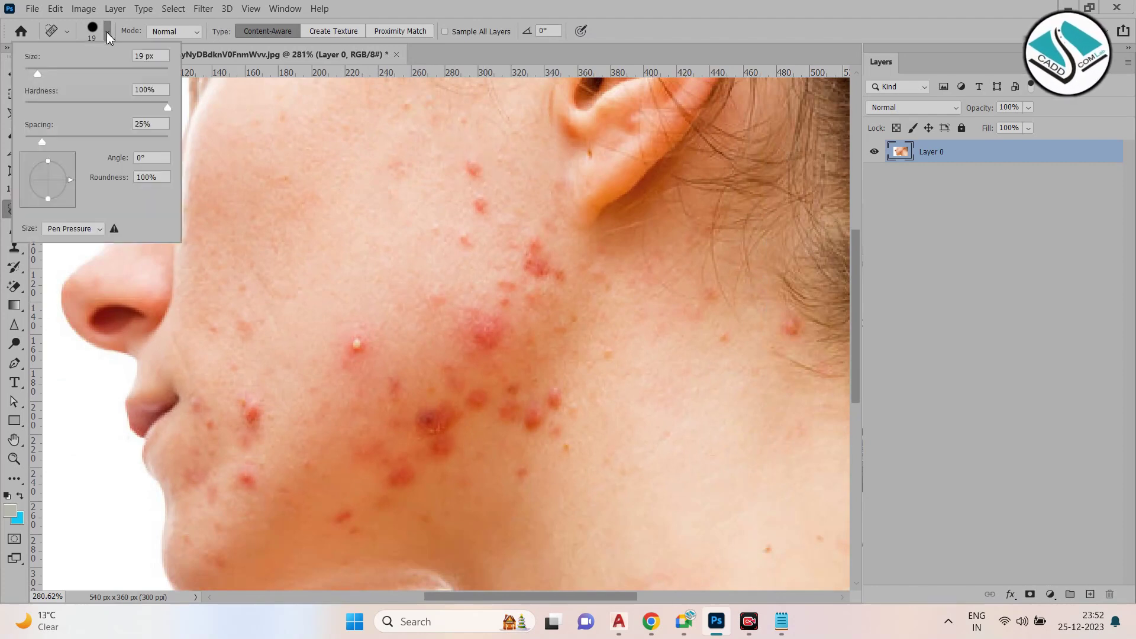
pyautogui.moveTo(41, 72); pyautogui.dragTo(54, 74)
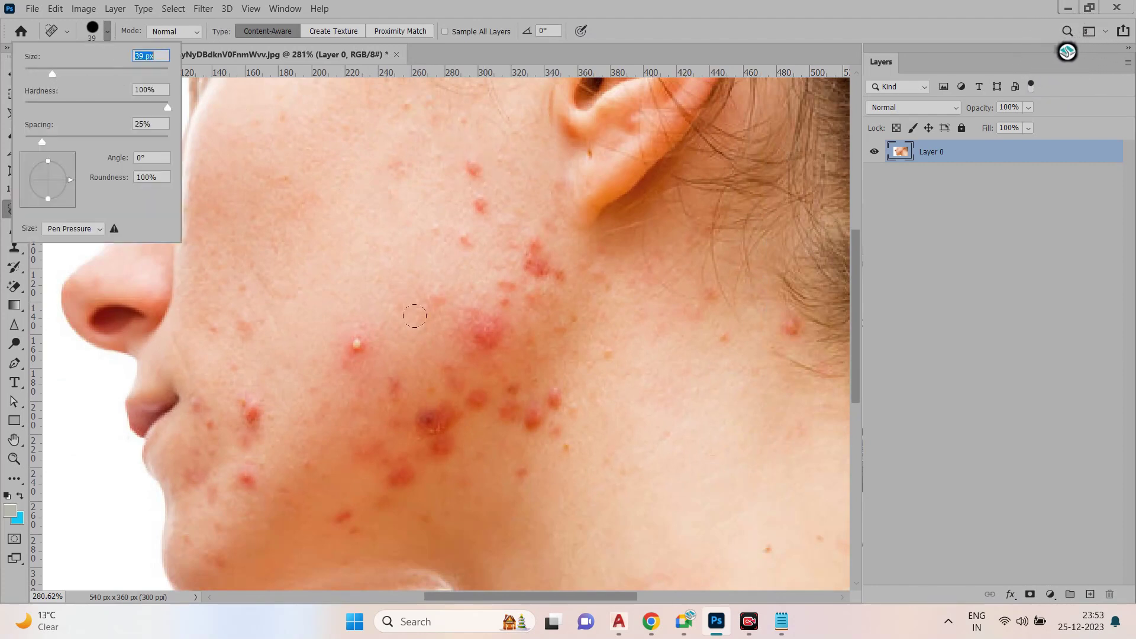
pyautogui.click(367, 343)
pyautogui.click(252, 412)
pyautogui.click(250, 457)
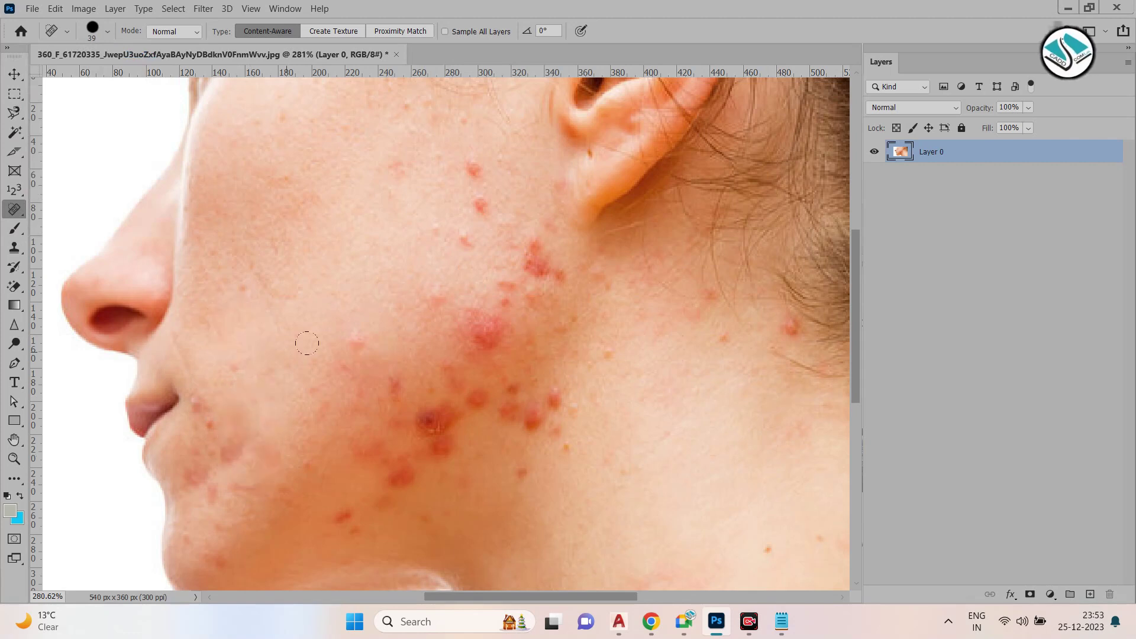
# Remove the dark cluster of blemishes along the jaw with the Spot Healing Brush
pyautogui.click(437, 424)
pyautogui.click(513, 395)
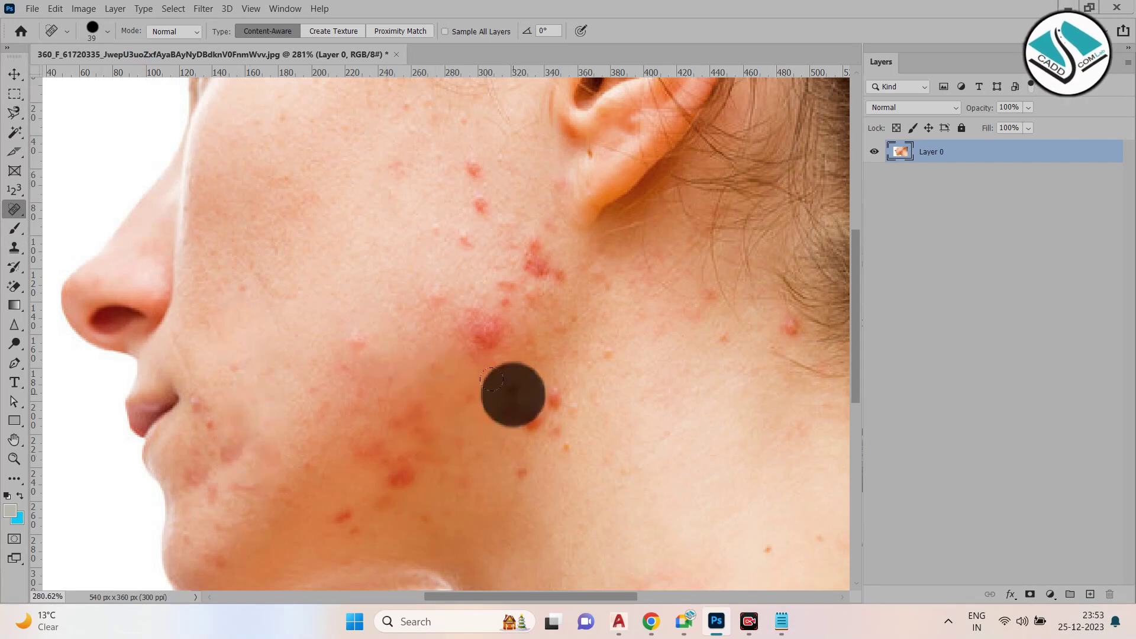
pyautogui.click(533, 417)
pyautogui.click(566, 448)
# Spot-heal the red blemishes on the cheek in front of the earlobe and across the middle of the cheek
pyautogui.click(513, 252)
pyautogui.click(481, 199)
pyautogui.click(427, 219)
pyautogui.click(406, 124)
pyautogui.click(373, 303)
pyautogui.click(353, 344)
pyautogui.click(429, 296)
pyautogui.click(489, 325)
pyautogui.click(549, 304)
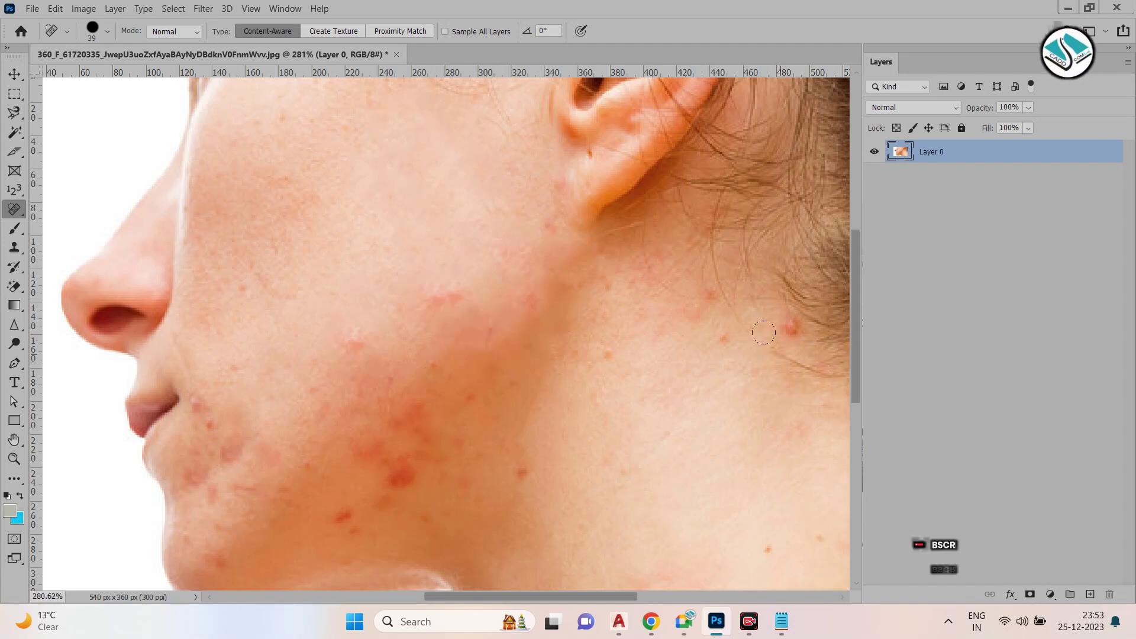
# Spot-heal the remaining marks under the jaw and beside the corner of the mouth
pyautogui.click(515, 470)
pyautogui.click(405, 475)
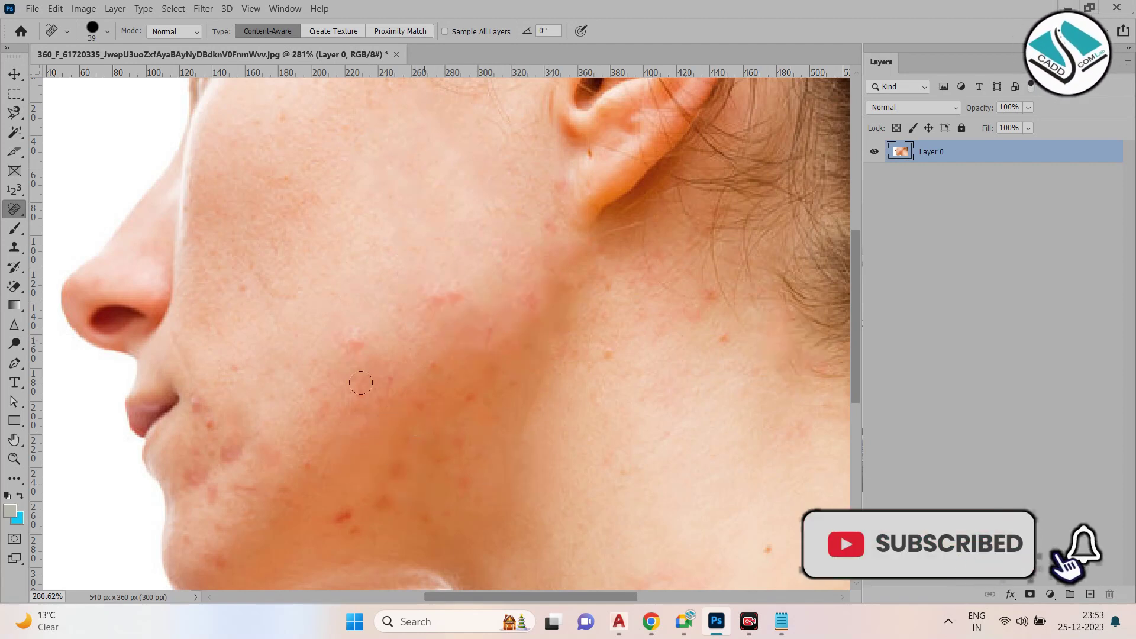
pyautogui.click(217, 418)
pyautogui.click(246, 380)
pyautogui.click(369, 531)
pyautogui.click(312, 449)
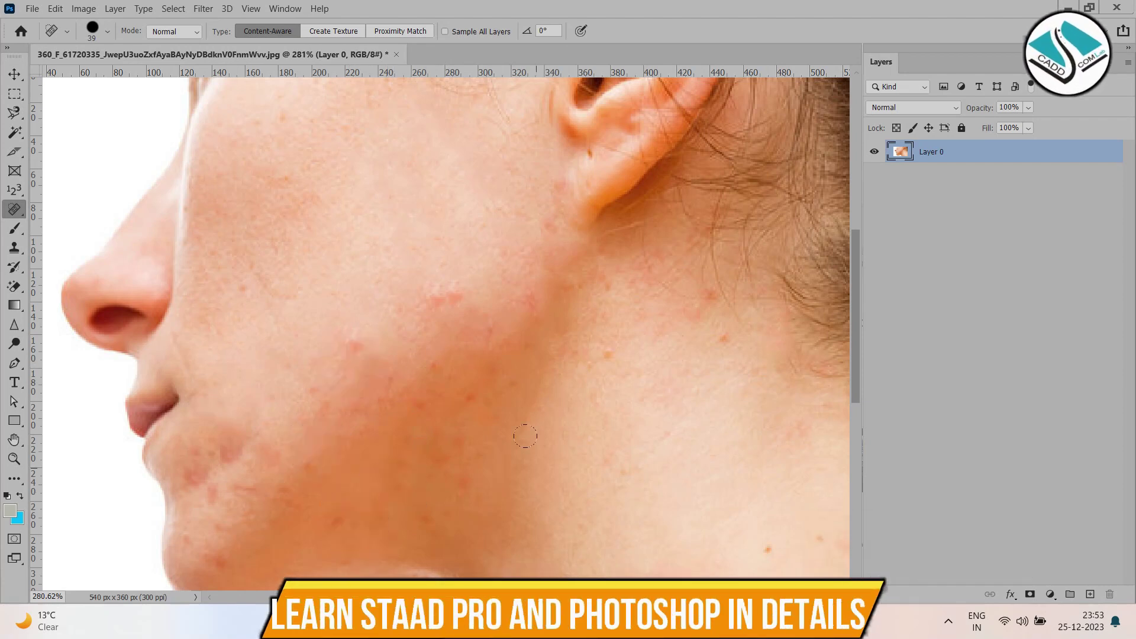
# Spot-heal the marks on the lower neck and on the neck skin behind the ear
pyautogui.moveTo(728, 535); pyautogui.dragTo(811, 540)
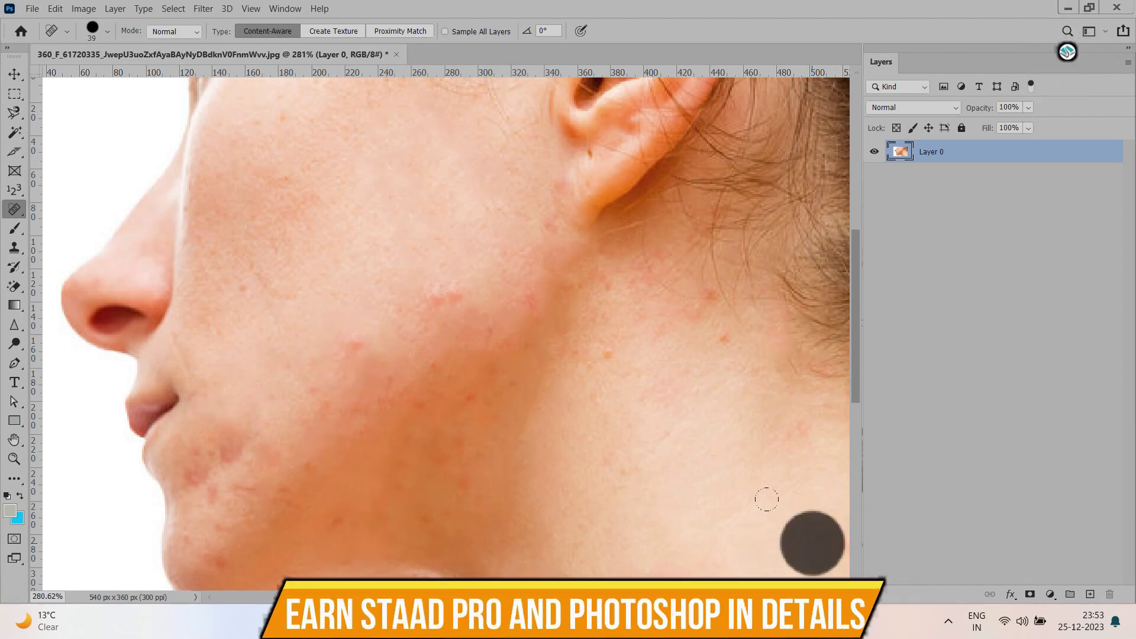
pyautogui.scroll(-2, 585, 393)
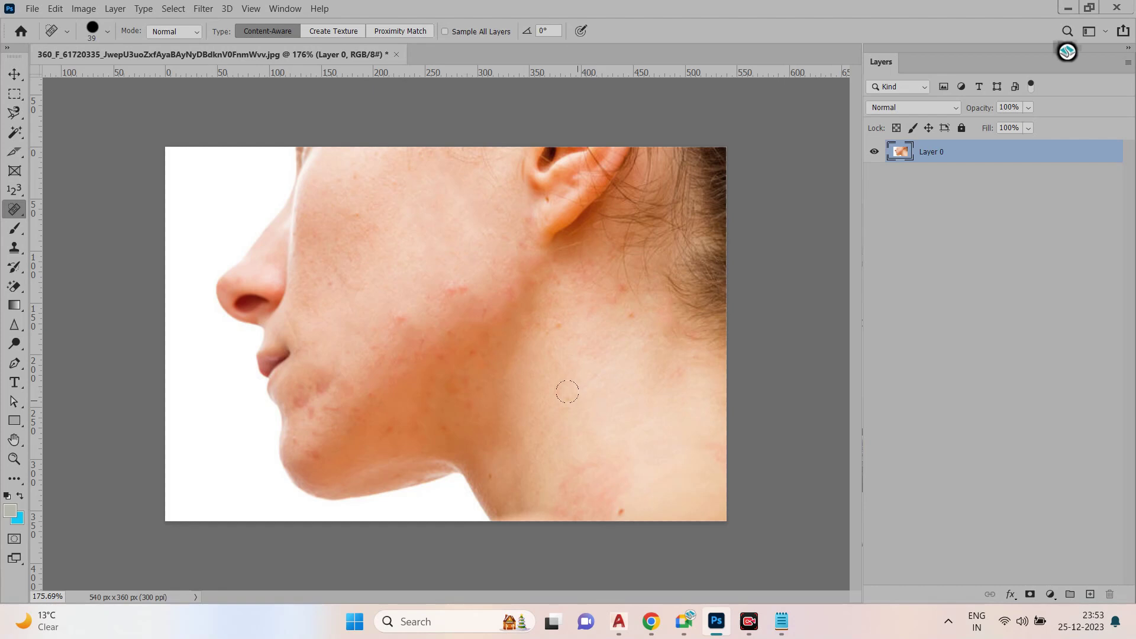
pyautogui.scroll(2, 475, 350)
pyautogui.moveTo(681, 292); pyautogui.dragTo(676, 314)
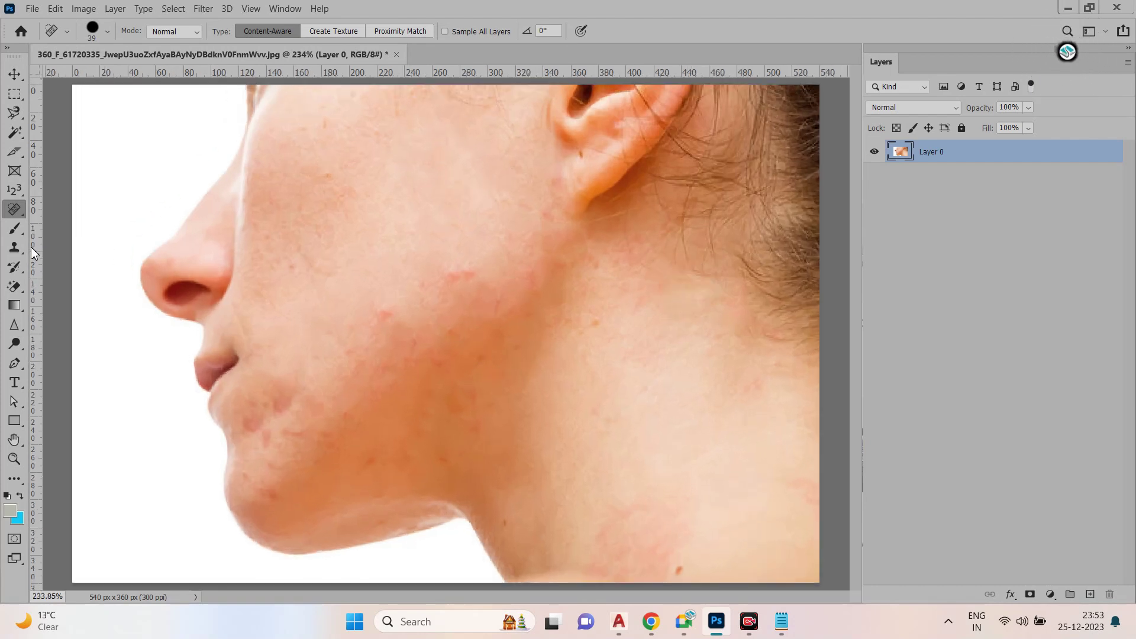
# Switch to the Healing Brush in Sampled mode and cover the red patch in the middle of the cheek with clean skin
pyautogui.rightClick(23, 211)
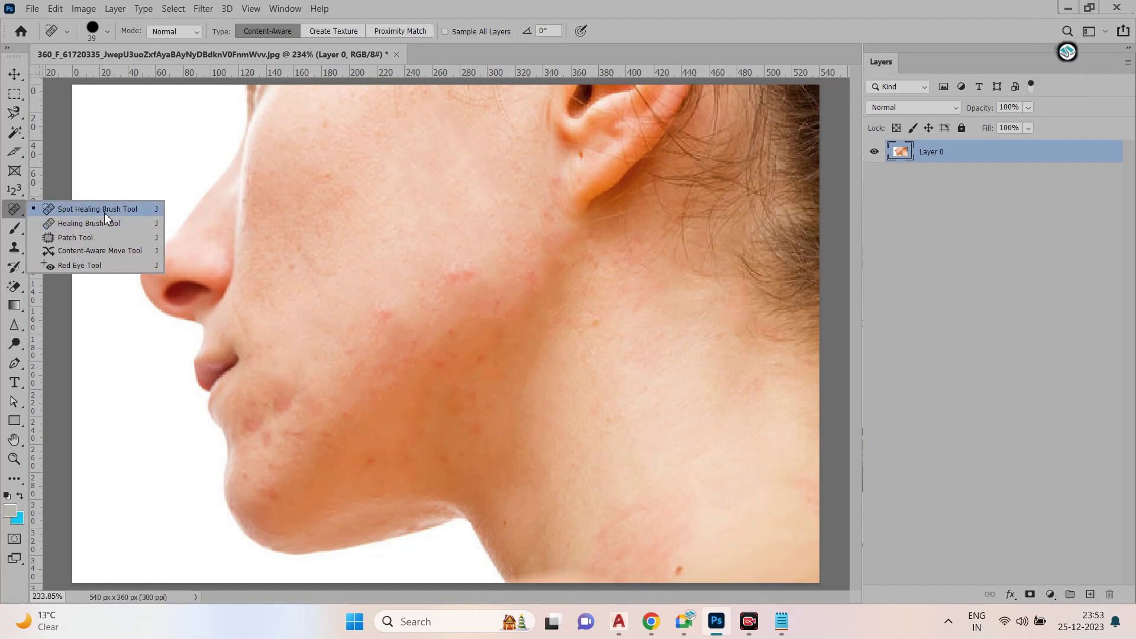
pyautogui.click(89, 223)
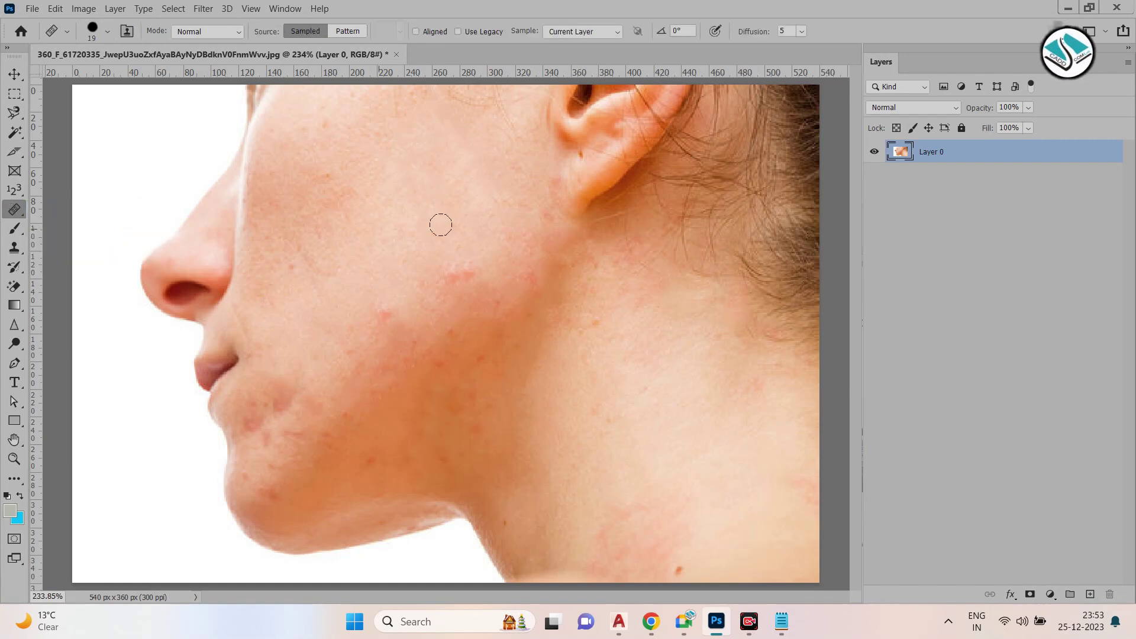
pyautogui.scroll(3, 440, 225)
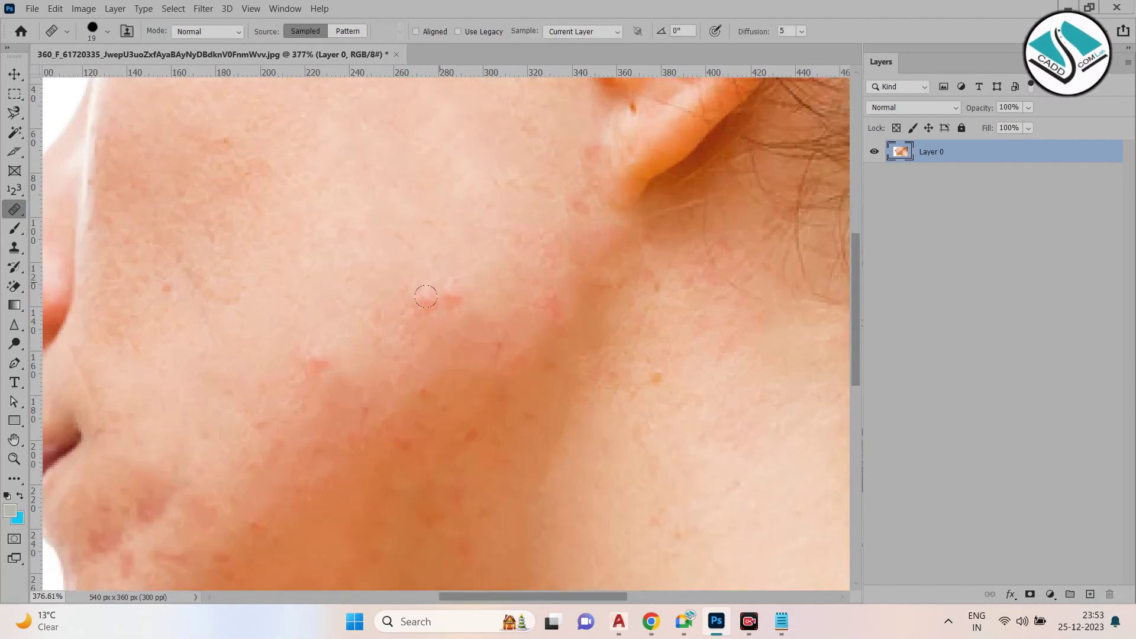
pyautogui.scroll(2, 423, 301)
pyautogui.scroll(-1, 444, 301)
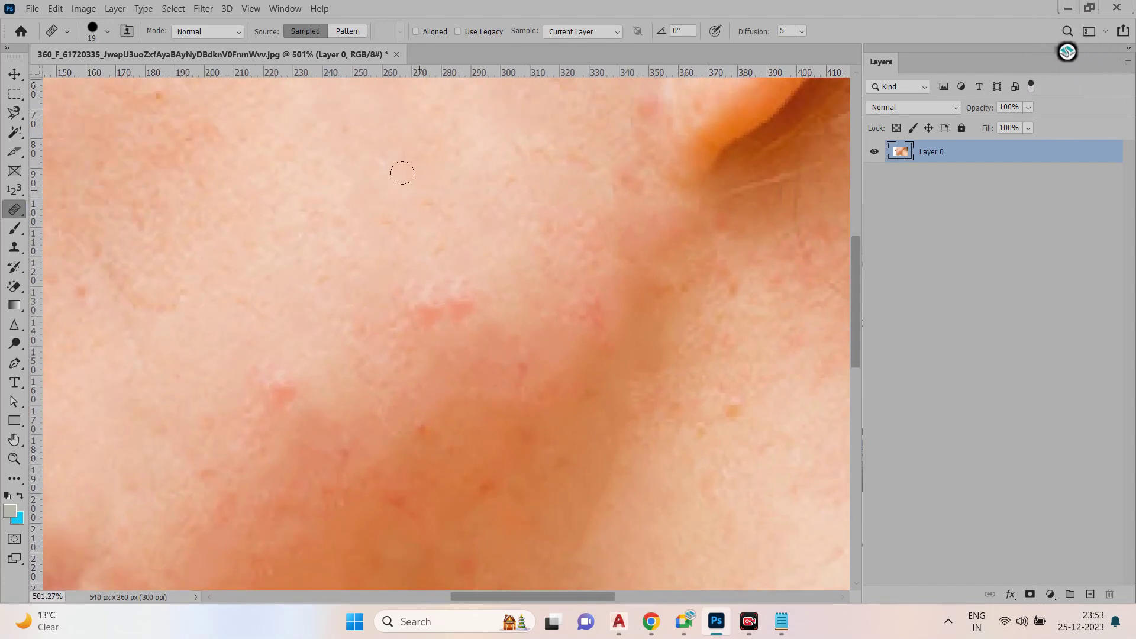
pyautogui.click(452, 300)
pyautogui.click(419, 313)
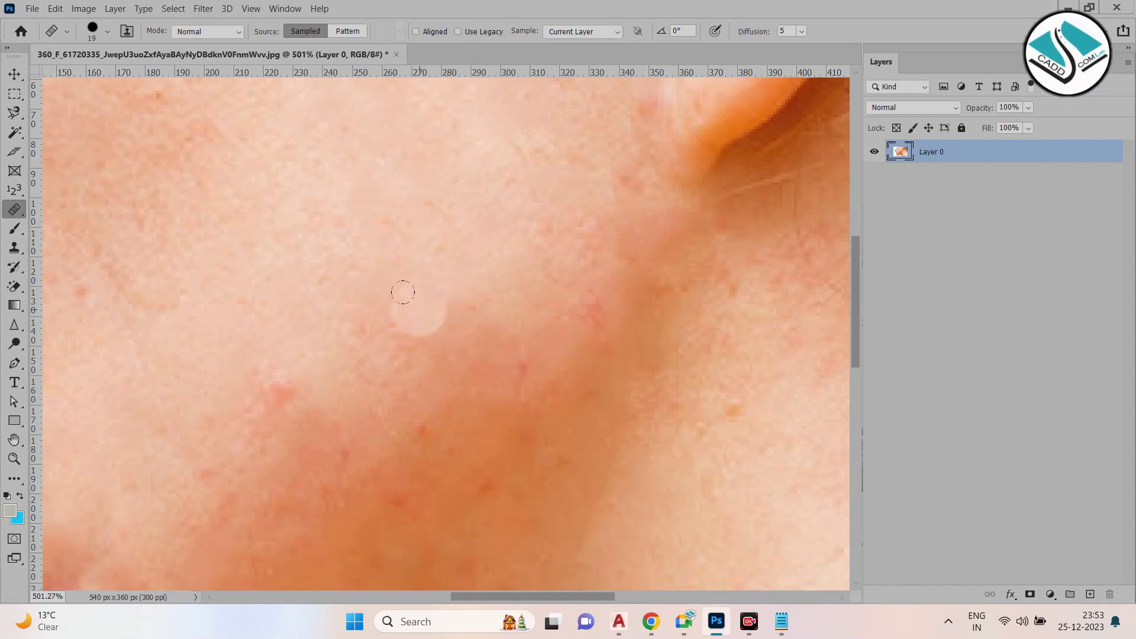
# Increase the Healing Brush size to 35 px and heal the remaining red spots on the cheek
pyautogui.scroll(-2, 470, 253)
pyautogui.click(441, 294)
pyautogui.scroll(1, 430, 292)
pyautogui.press(']')
pyautogui.click(332, 348)
pyautogui.scroll(-3, 349, 266)
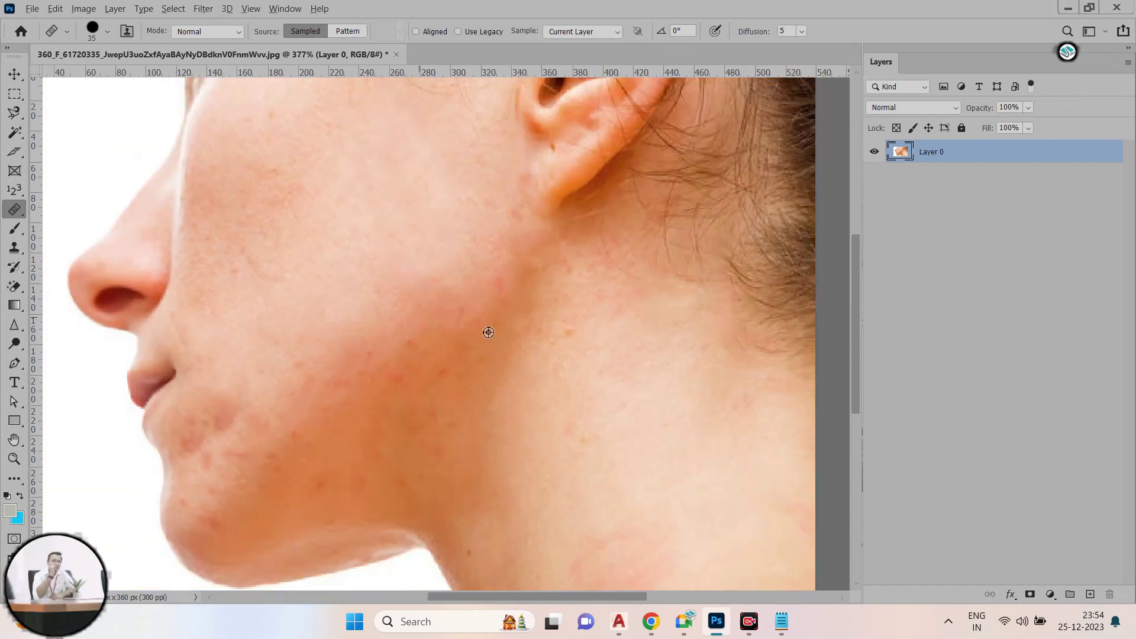
# Heal the mole at the bottom edge of the neck, the small mid-neck spots and the mole beside the throat
pyautogui.scroll(3, 488, 332)
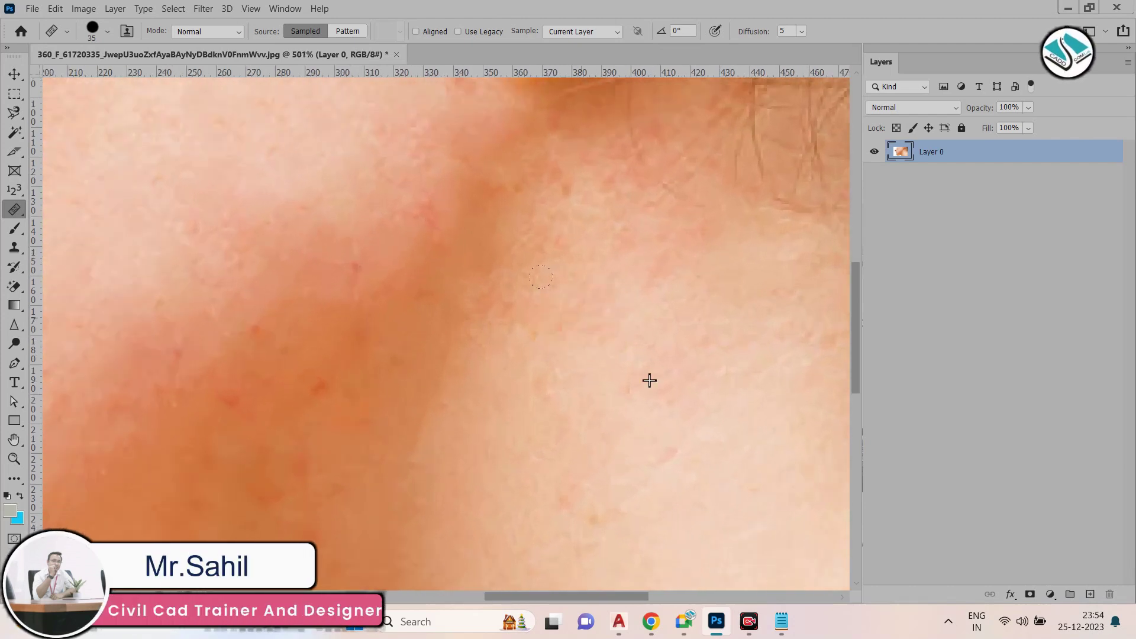
pyautogui.scroll(-3, 388, 266)
pyautogui.scroll(3, 550, 576)
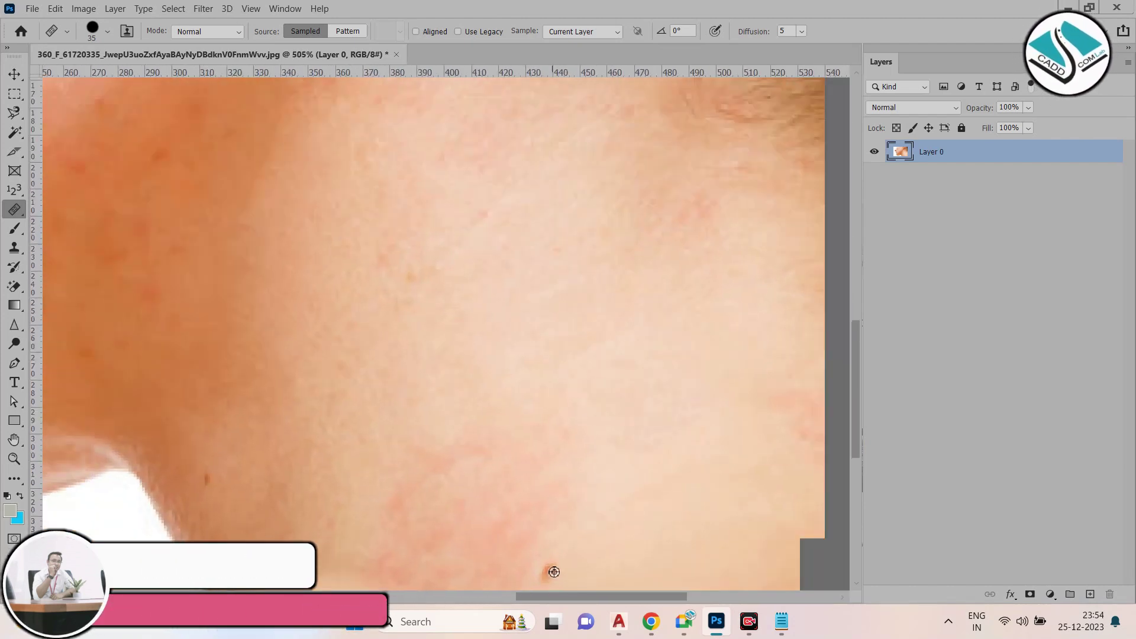
pyautogui.scroll(-3, 554, 562)
pyautogui.scroll(3, 555, 555)
pyautogui.scroll(-1, 555, 473)
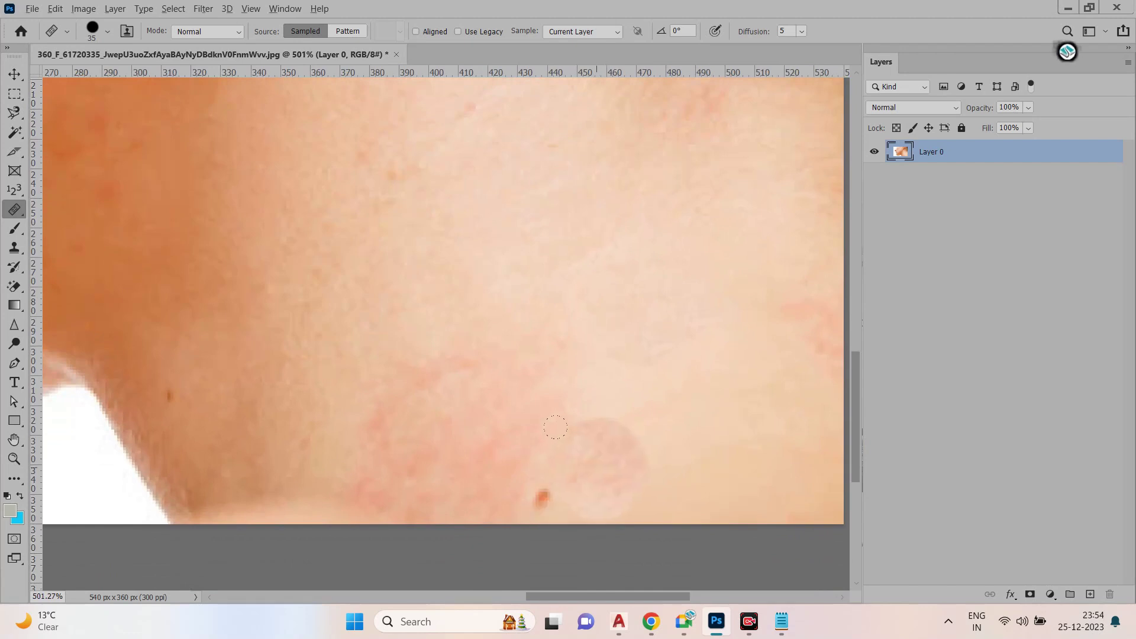
pyautogui.moveTo(498, 457); pyautogui.dragTo(550, 503)
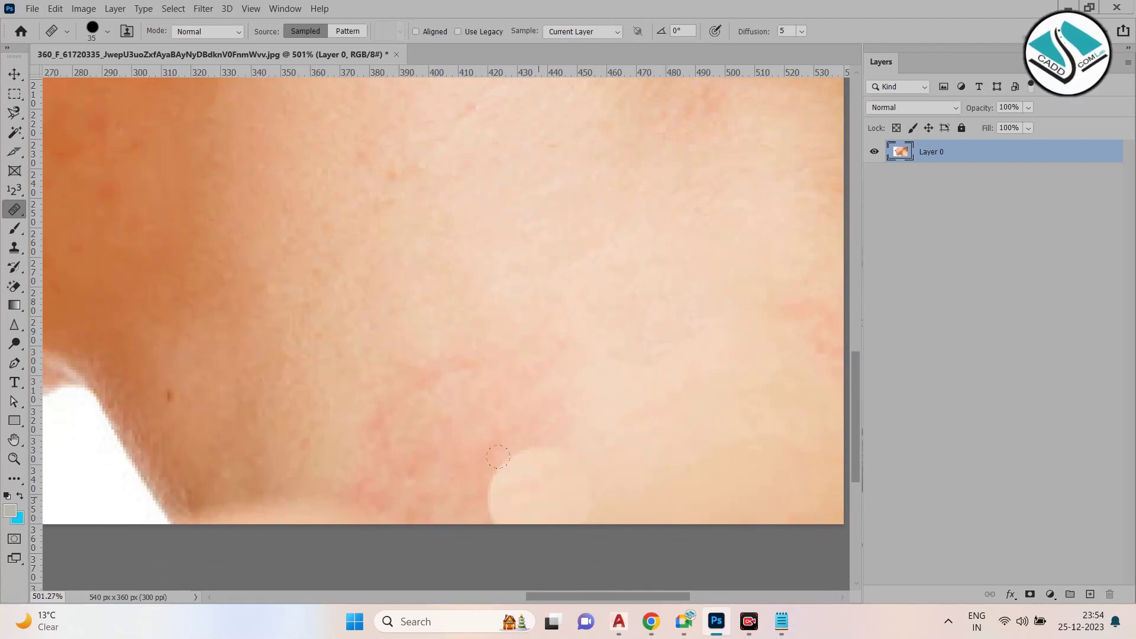
pyautogui.click(387, 173)
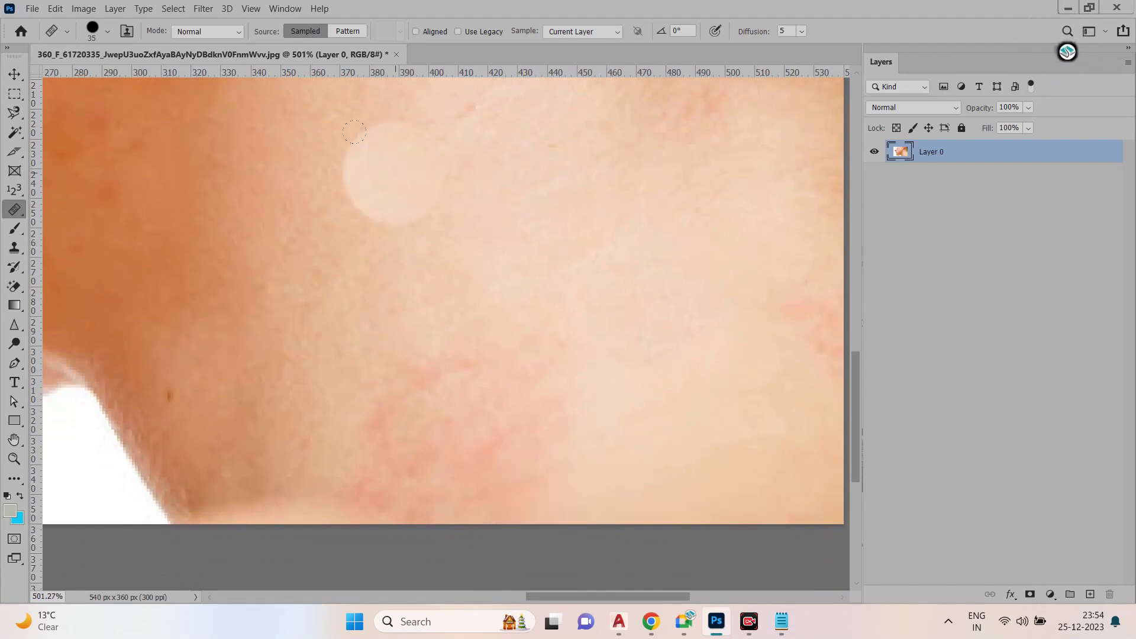
pyautogui.click(189, 389)
pyautogui.scroll(-5, 451, 487)
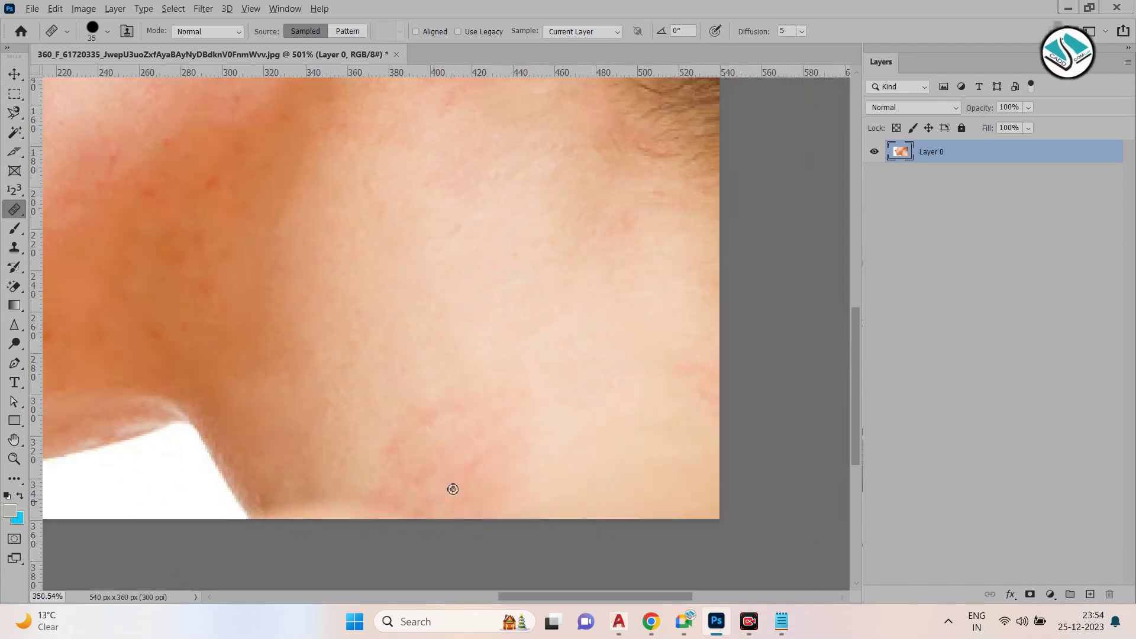
# Heal the reddish spots along the shaded jawline and the skin just below the earlobe with the Healing Brush
pyautogui.scroll(6, 533, 174)
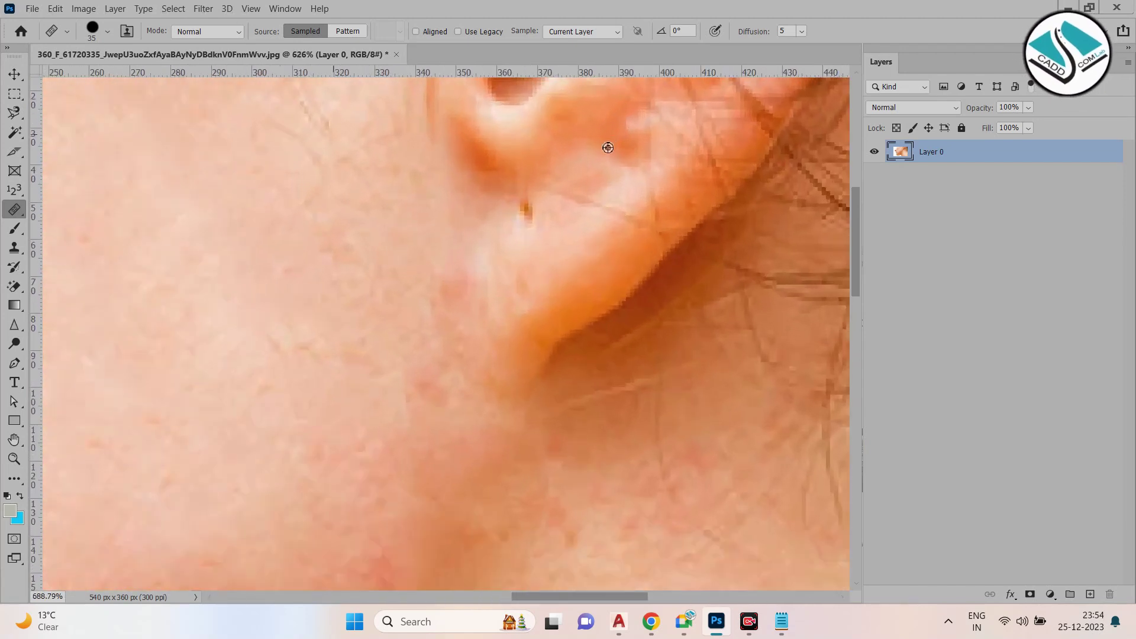
pyautogui.scroll(-5, 570, 209)
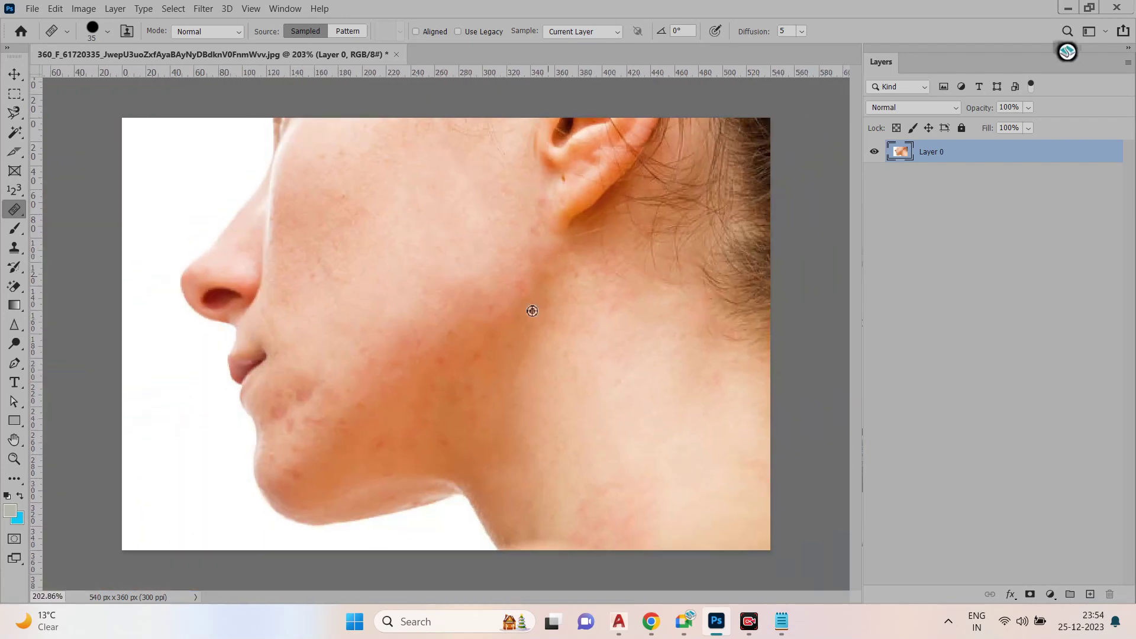
pyautogui.scroll(4, 530, 309)
pyautogui.click(522, 225)
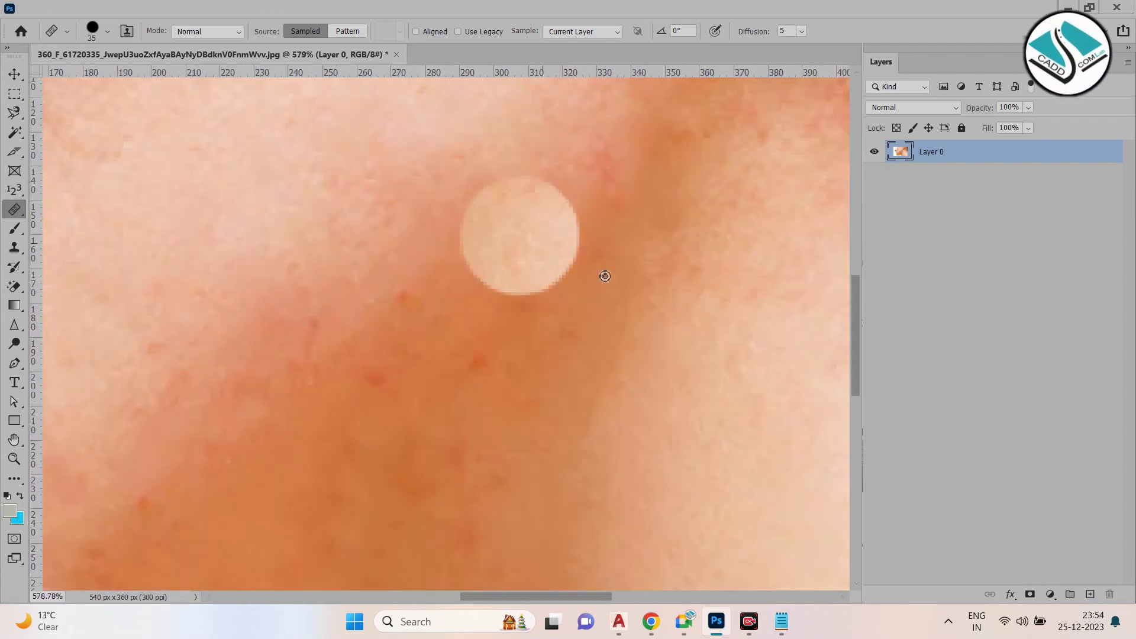
pyautogui.click(522, 224)
pyautogui.click(412, 298)
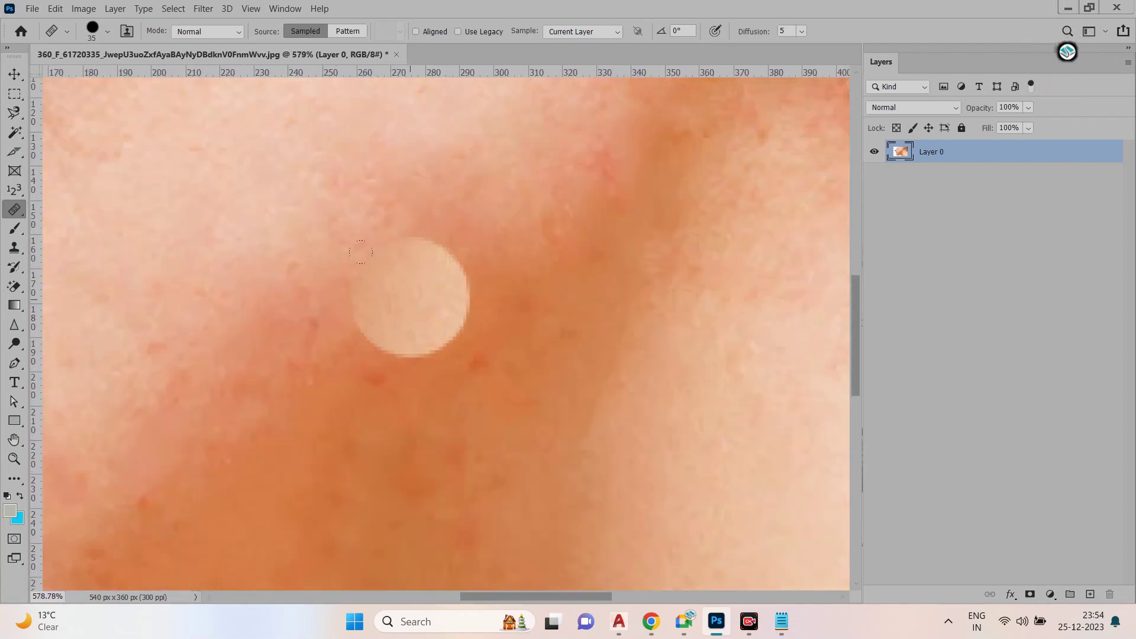
pyautogui.click(475, 364)
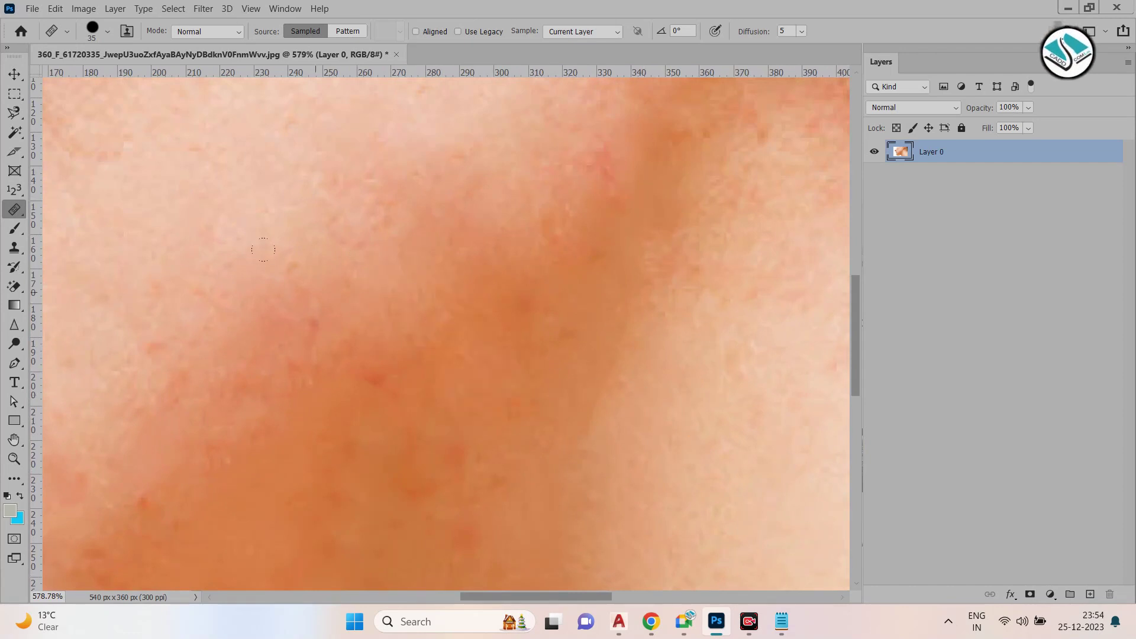
pyautogui.click(393, 389)
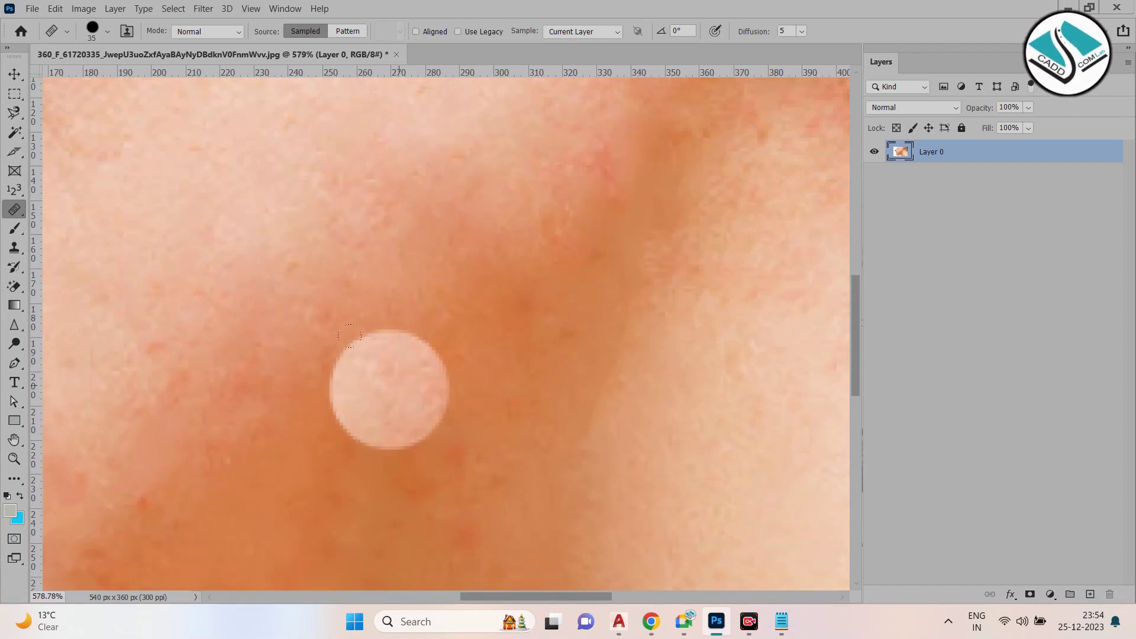
pyautogui.scroll(-5, 512, 299)
pyautogui.scroll(2, 617, 241)
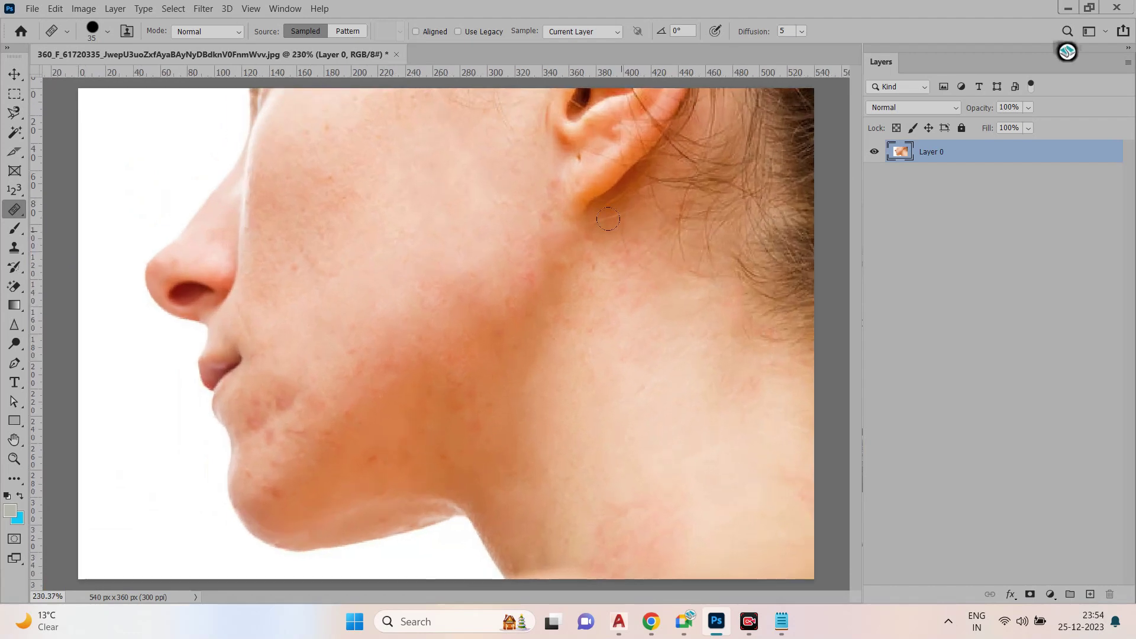
pyautogui.click(619, 230)
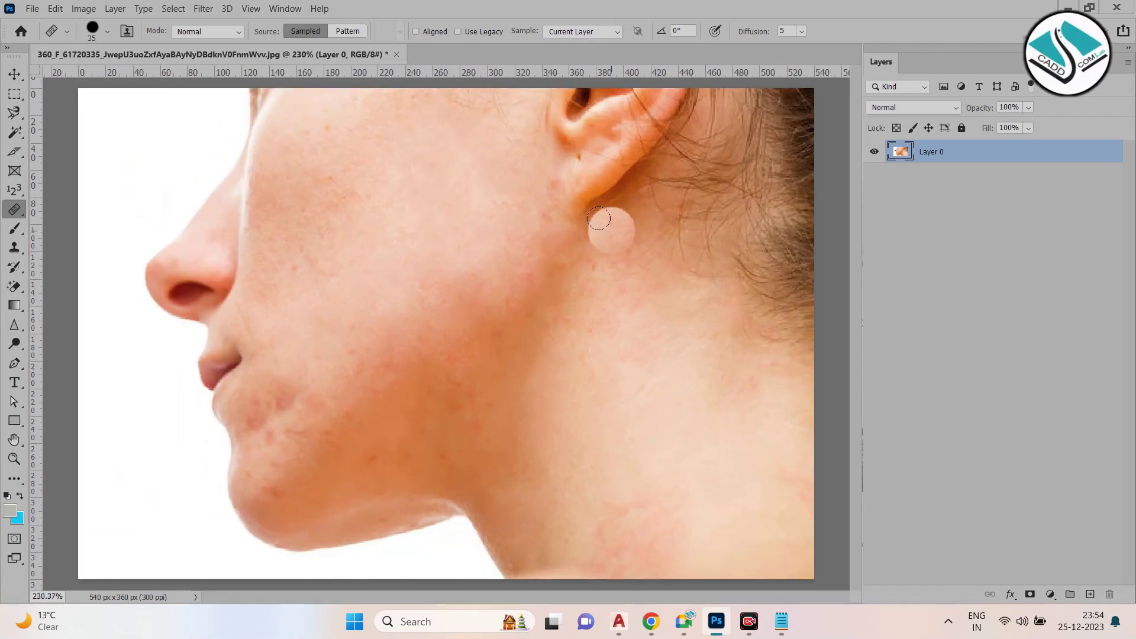
# Use the Patch Tool in Source mode to replace the dark spot on the earlobe with clean skin, and deselect
pyautogui.rightClick(14, 210)
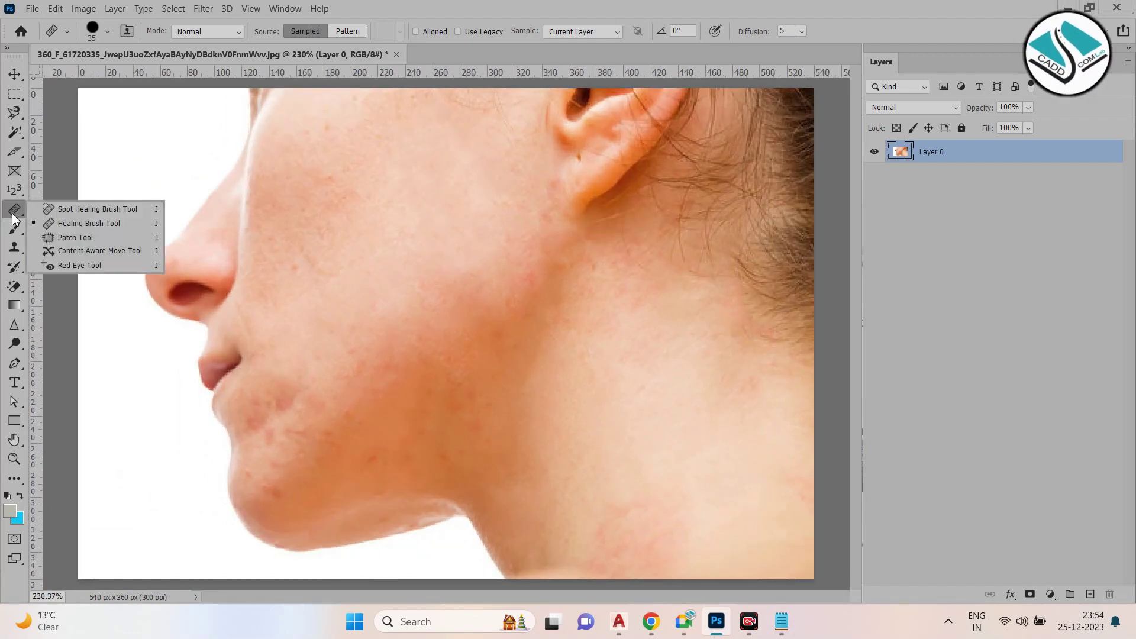
pyautogui.click(80, 239)
pyautogui.scroll(10, 558, 148)
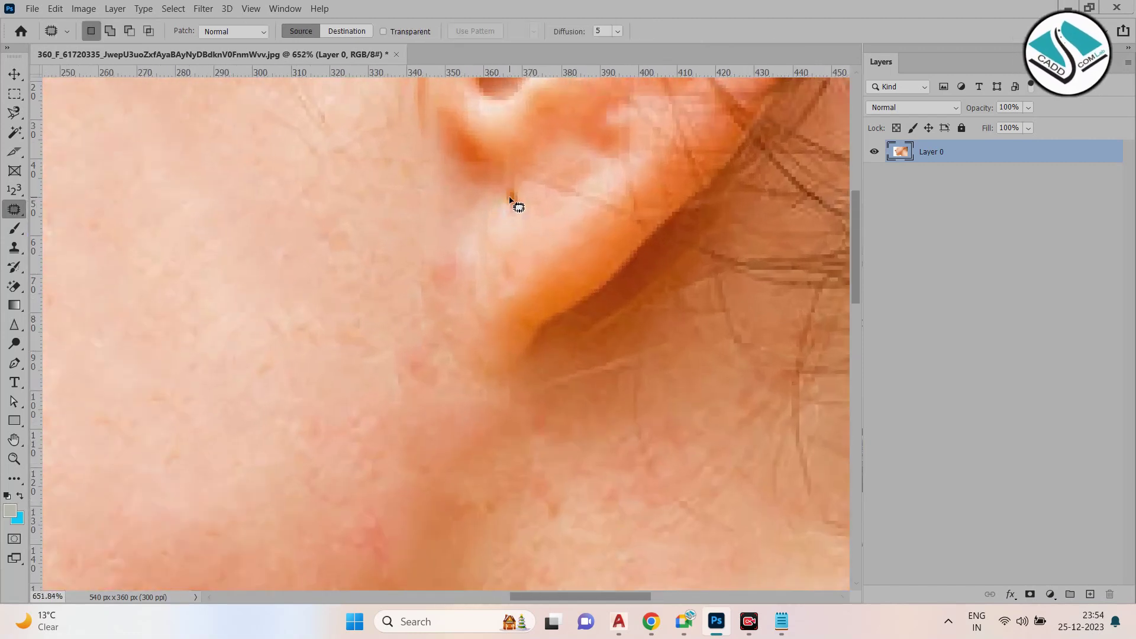
pyautogui.moveTo(486, 188)
pyautogui.mouseDown()
pyautogui.moveTo(519, 237)
pyautogui.moveTo(533, 209)
pyautogui.moveTo(522, 175)
pyautogui.mouseUp()
pyautogui.moveTo(499, 228); pyautogui.dragTo(451, 322)
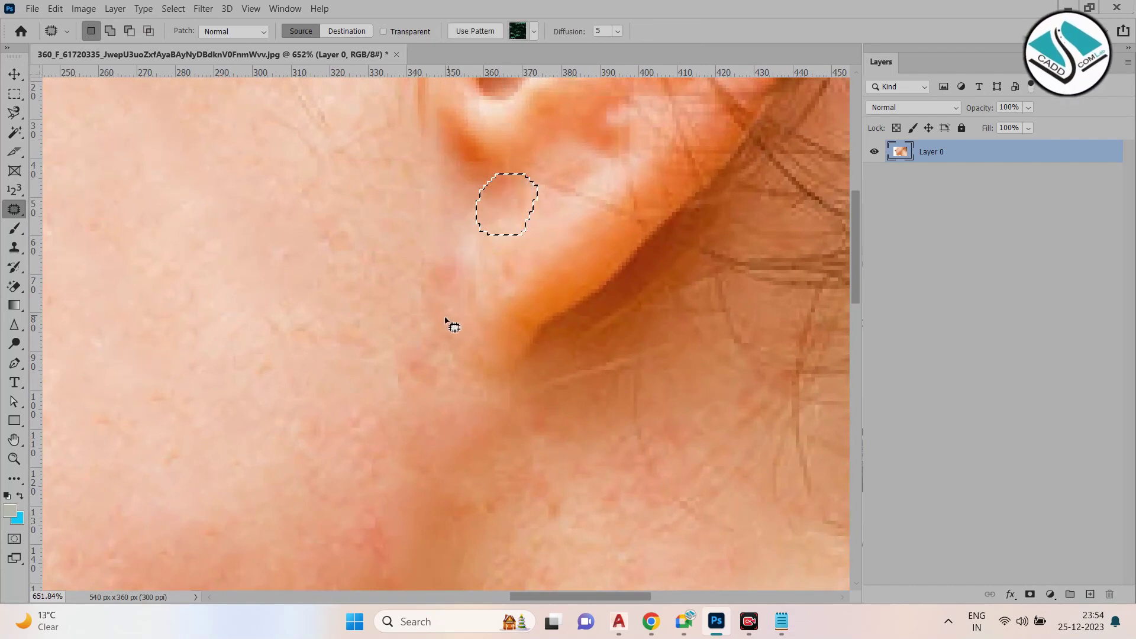
pyautogui.hotkey('ctrl', 'd')
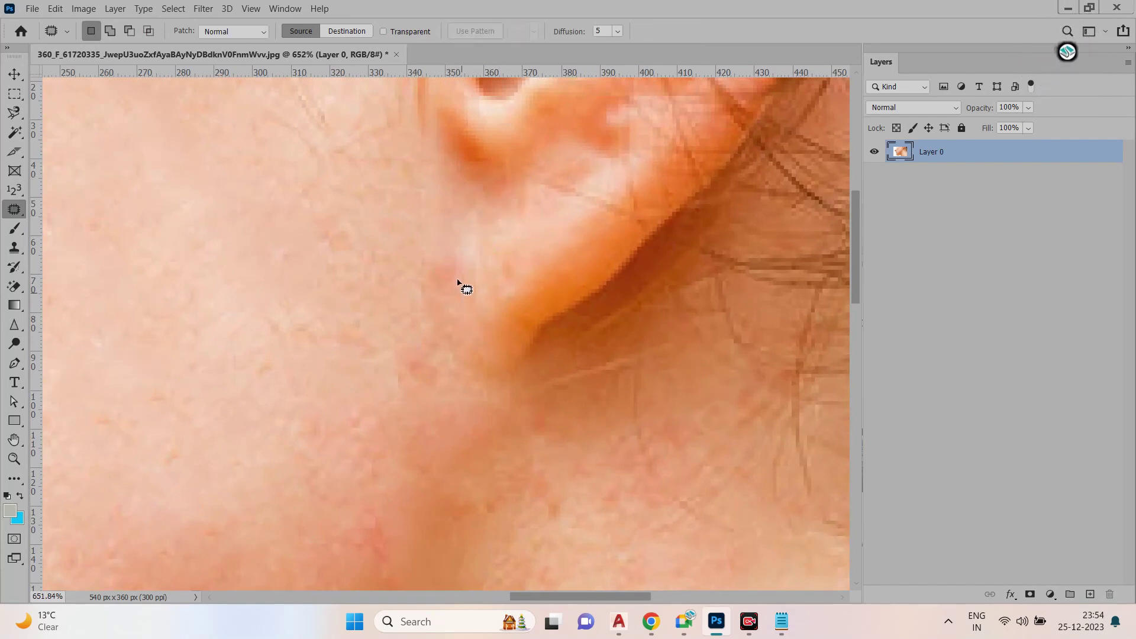
pyautogui.scroll(-5, 513, 221)
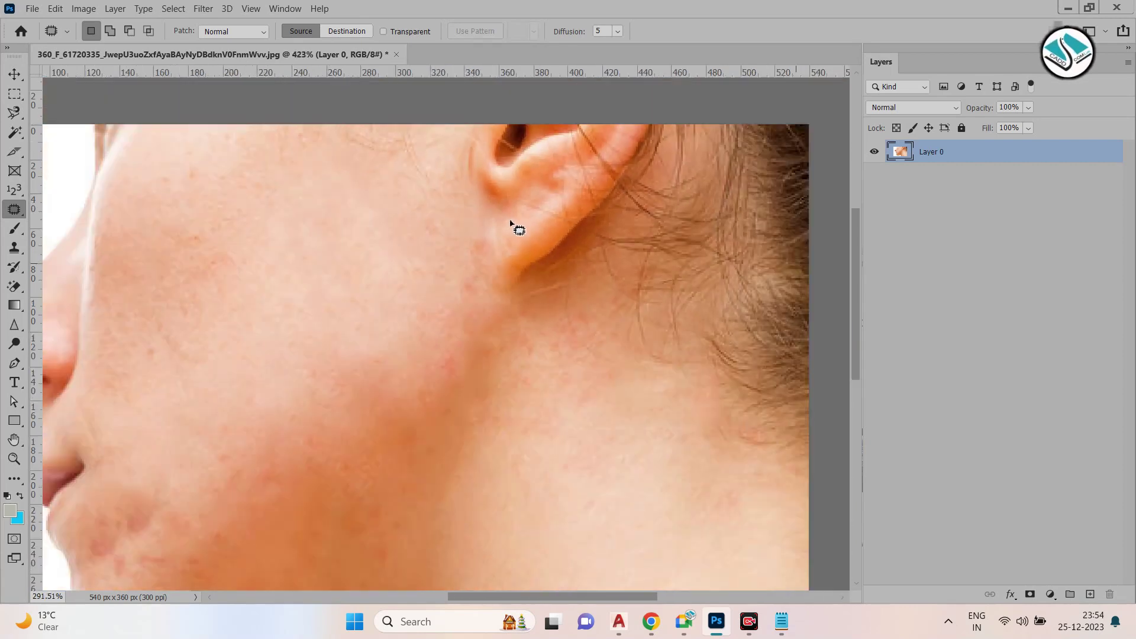
# Revert the face image to its last saved version
pyautogui.scroll(3, 315, 278)
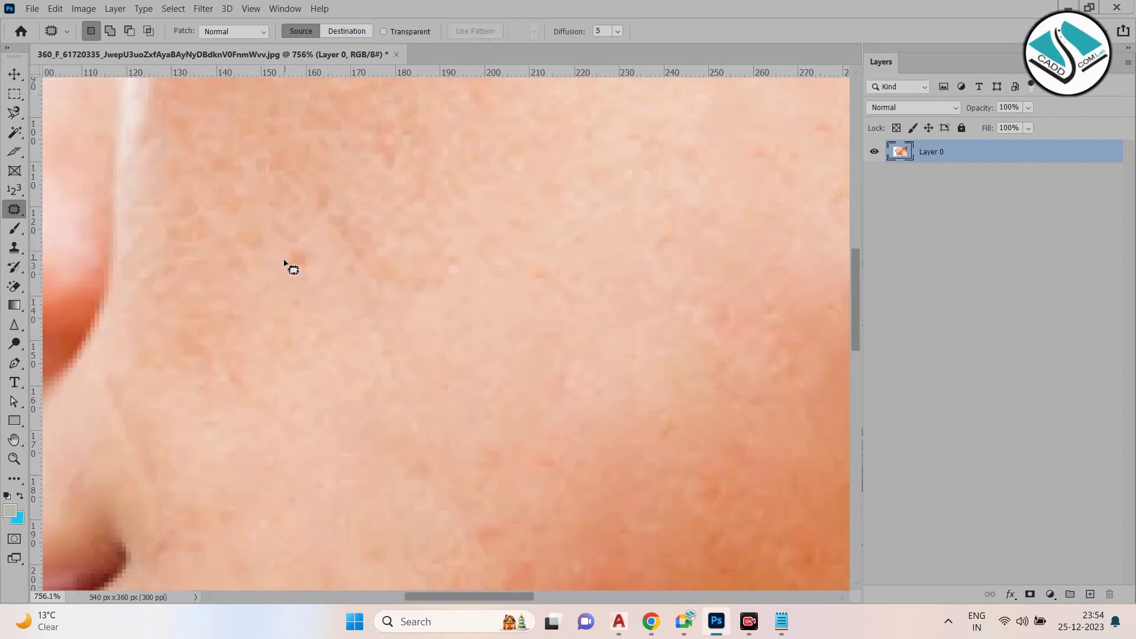
pyautogui.scroll(-2, 309, 271)
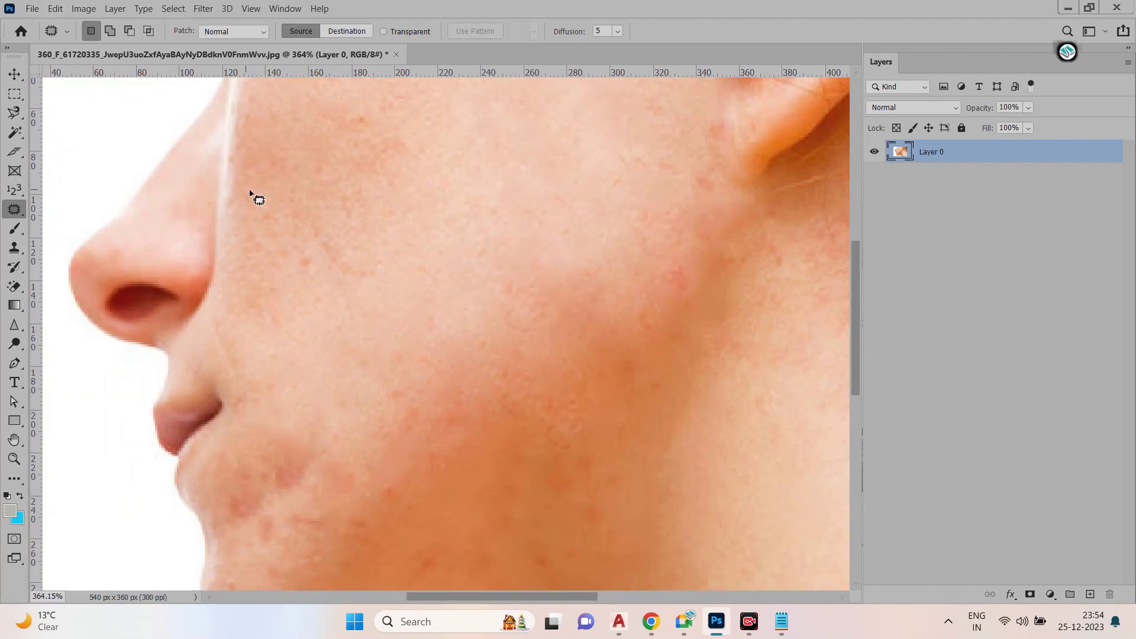
pyautogui.click(32, 8)
pyautogui.click(83, 199)
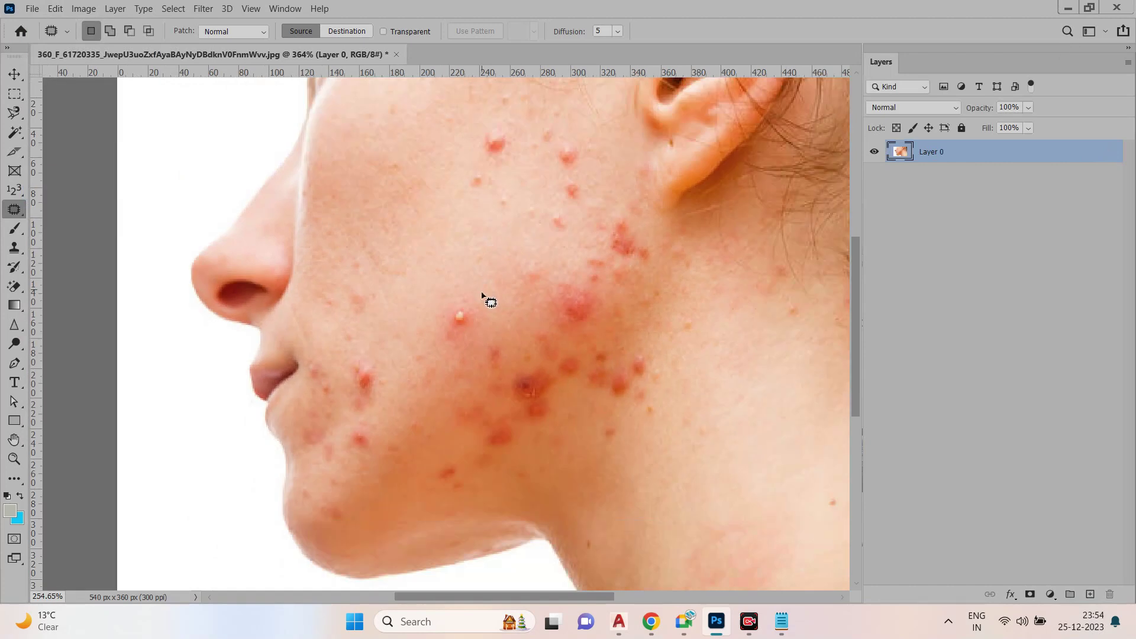
# Patch the whitehead in the middle of the cheek and the red spots near the mouth corner with clean skin
pyautogui.scroll(5, 483, 294)
pyautogui.moveTo(455, 291)
pyautogui.mouseDown()
pyautogui.moveTo(410, 319)
pyautogui.moveTo(415, 358)
pyautogui.moveTo(477, 362)
pyautogui.moveTo(499, 322)
pyautogui.moveTo(467, 292)
pyautogui.moveTo(448, 300)
pyautogui.moveTo(462, 203)
pyautogui.moveTo(523, 166)
pyautogui.mouseUp()
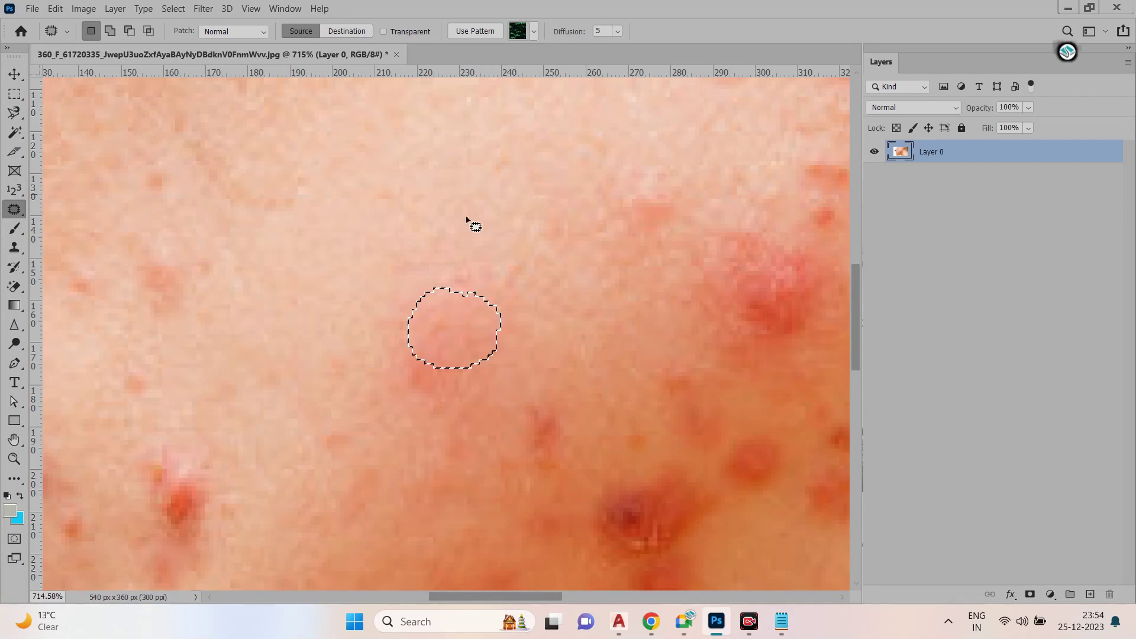
pyautogui.scroll(-1, 294, 413)
pyautogui.moveTo(299, 361)
pyautogui.mouseDown()
pyautogui.moveTo(233, 414)
pyautogui.moveTo(332, 393)
pyautogui.moveTo(314, 367)
pyautogui.mouseUp()
pyautogui.moveTo(284, 410); pyautogui.dragTo(364, 322)
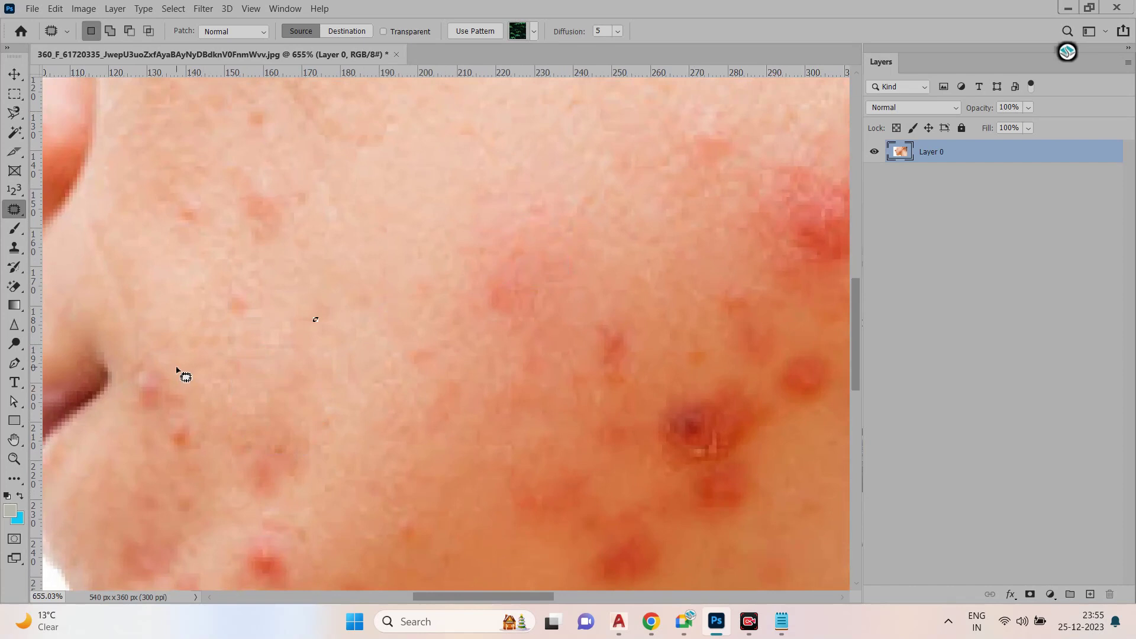
pyautogui.moveTo(198, 431)
pyautogui.mouseDown()
pyautogui.moveTo(215, 456)
pyautogui.moveTo(196, 414)
pyautogui.mouseUp()
pyautogui.scroll(-4, 284, 375)
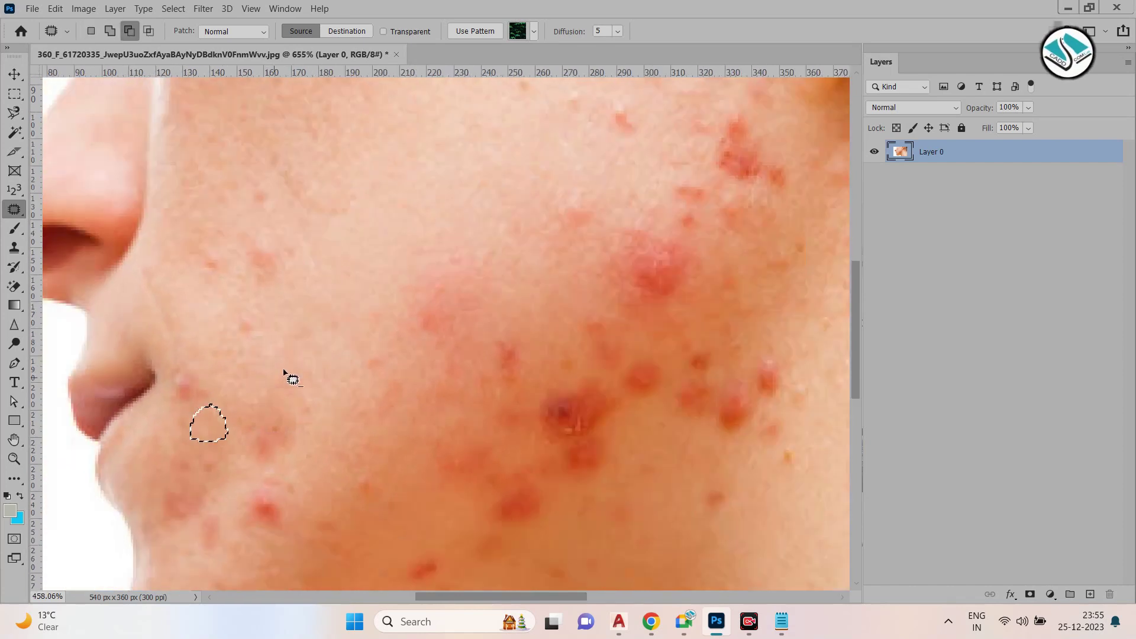
# Patch the red spot at the back edge of the jaw and the one beside the hairline with nearby clean skin
pyautogui.scroll(4, 600, 383)
pyautogui.moveTo(614, 342)
pyautogui.mouseDown()
pyautogui.moveTo(649, 320)
pyautogui.moveTo(626, 334)
pyautogui.mouseUp()
pyautogui.hscroll(10, 681, 274)
pyautogui.scroll(2, 728, 319)
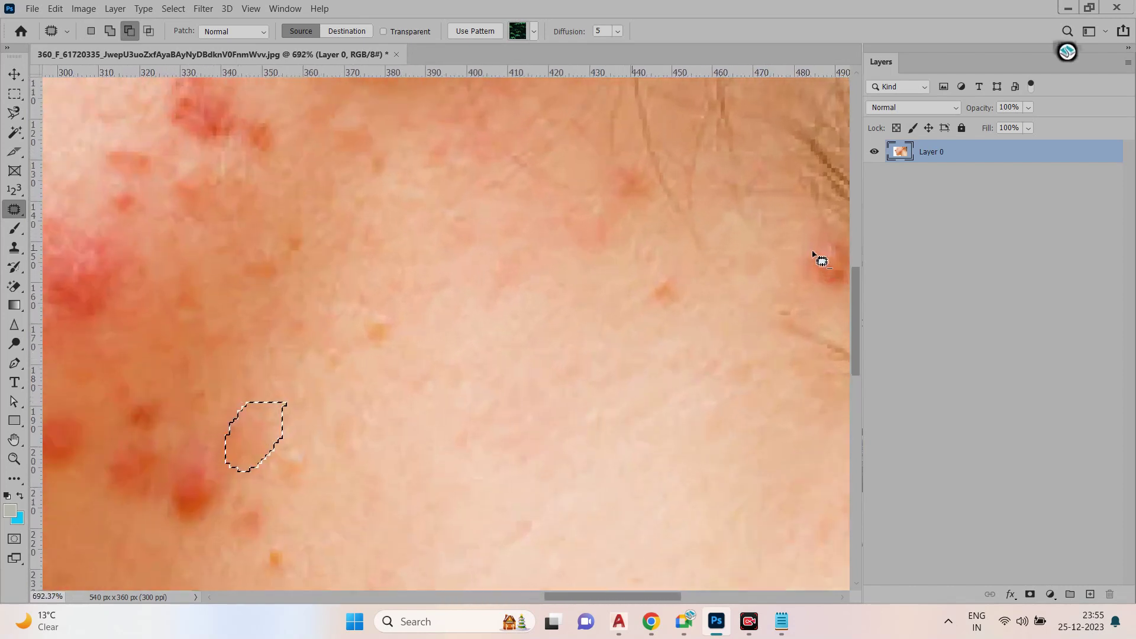
pyautogui.moveTo(669, 271)
pyautogui.mouseDown()
pyautogui.moveTo(647, 256)
pyautogui.moveTo(627, 290)
pyautogui.mouseUp()
# Patch the two small brown spots low on the neck with surrounding clean skin
pyautogui.scroll(-5, 474, 269)
pyautogui.scroll(2, 620, 260)
pyautogui.scroll(-1, 544, 290)
pyautogui.scroll(3, 591, 551)
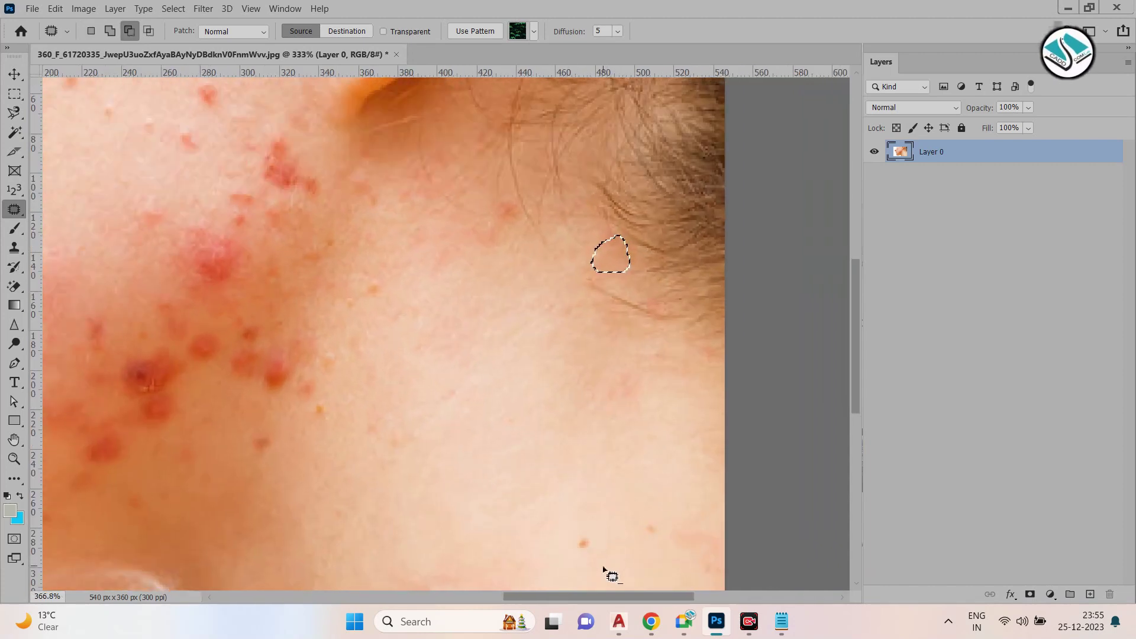
pyautogui.scroll(1, 585, 521)
pyautogui.moveTo(594, 447)
pyautogui.mouseDown()
pyautogui.moveTo(539, 495)
pyautogui.moveTo(623, 454)
pyautogui.moveTo(588, 404)
pyautogui.moveTo(490, 344)
pyautogui.mouseUp()
pyautogui.moveTo(551, 322)
pyautogui.mouseDown()
pyautogui.moveTo(591, 414)
pyautogui.moveTo(512, 311)
pyautogui.moveTo(450, 303)
pyautogui.moveTo(552, 326)
pyautogui.moveTo(590, 403)
pyautogui.mouseUp()
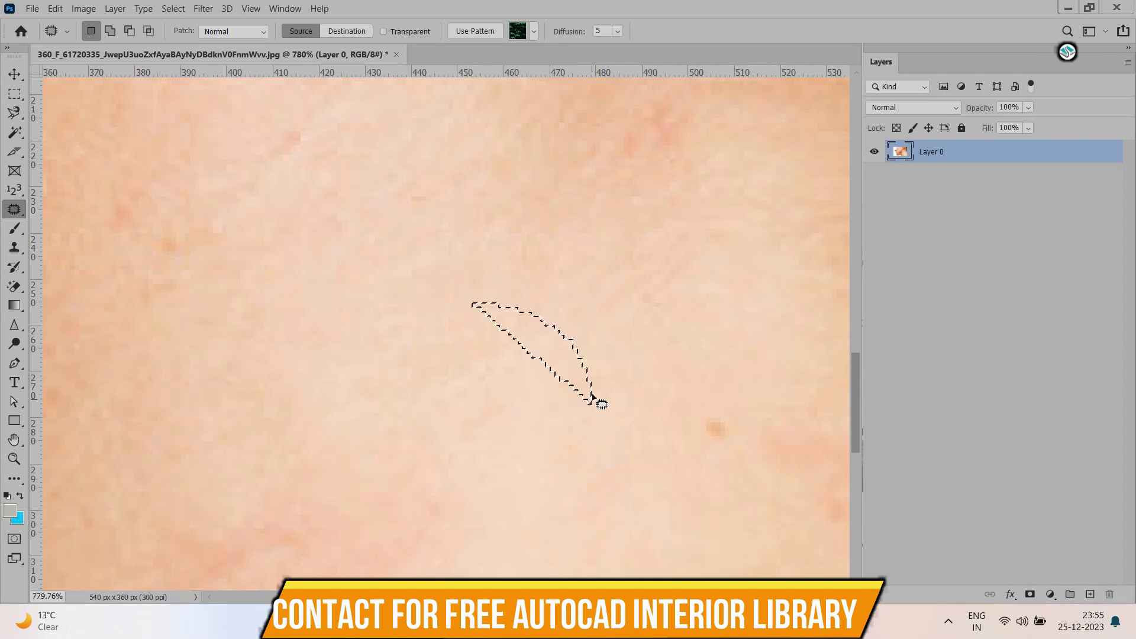
pyautogui.moveTo(756, 386)
pyautogui.mouseDown()
pyautogui.moveTo(720, 464)
pyautogui.moveTo(728, 439)
pyautogui.mouseUp()
# Patch the mole at the bottom edge of the neck with clean skin and deselect
pyautogui.scroll(-4, 480, 392)
pyautogui.scroll(-2, 413, 375)
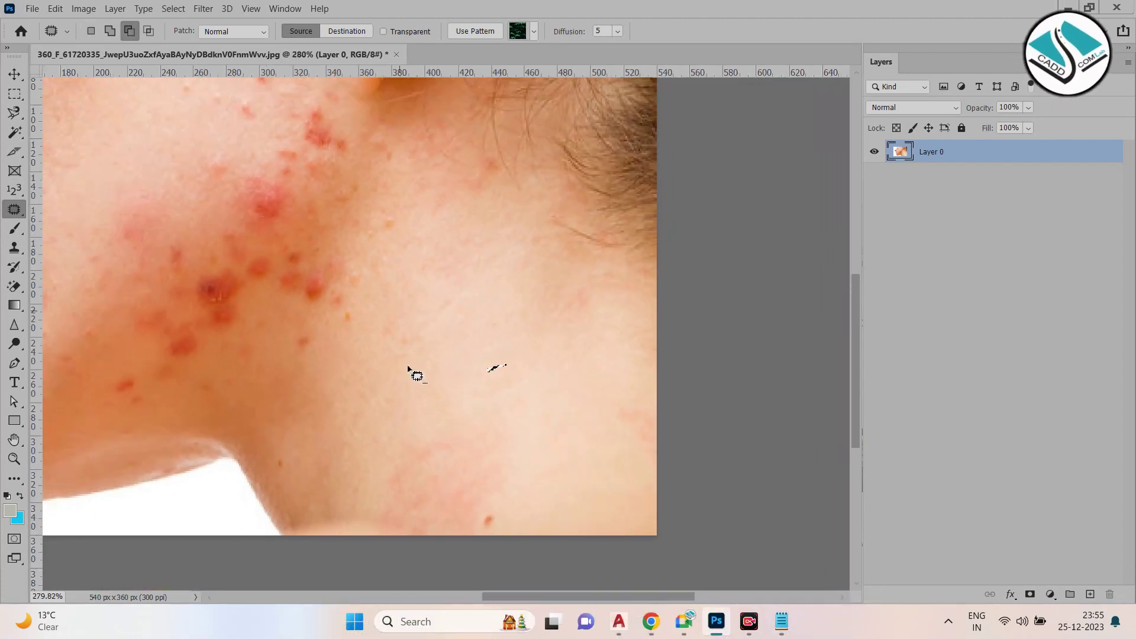
pyautogui.scroll(2, 441, 466)
pyautogui.moveTo(462, 454)
pyautogui.mouseDown()
pyautogui.moveTo(499, 520)
pyautogui.moveTo(457, 455)
pyautogui.mouseUp()
pyautogui.scroll(-3, 601, 494)
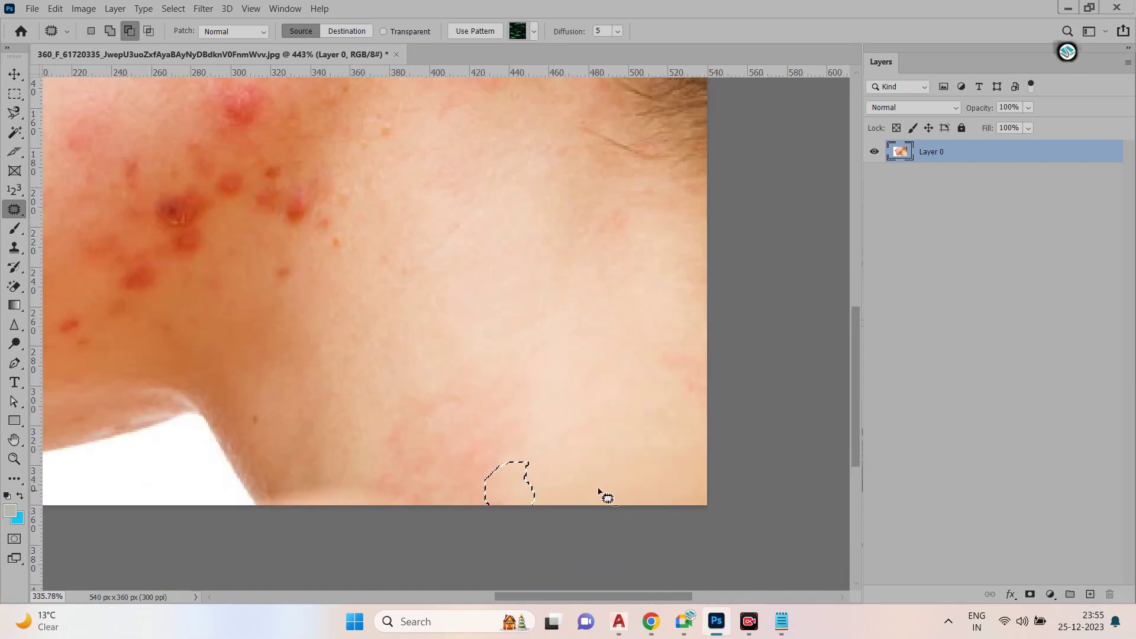
pyautogui.hotkey('ctrl', 'd')
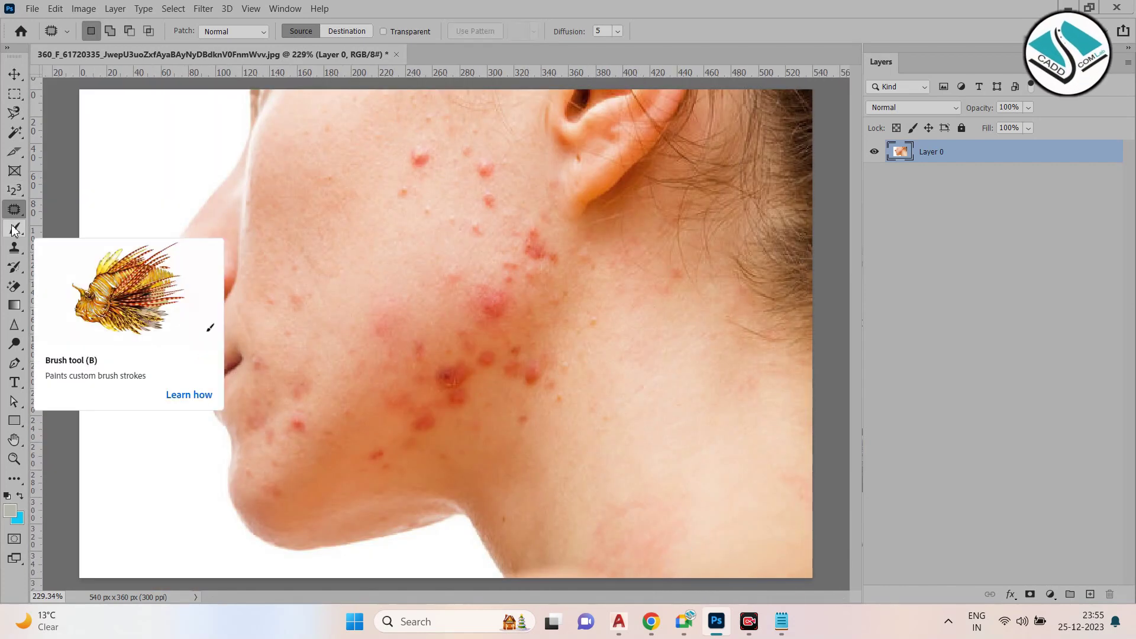
# Outline the dark spot on the earlobe with the Content-Aware Move Tool and fill it using Content-Aware contents
pyautogui.rightClick(14, 209)
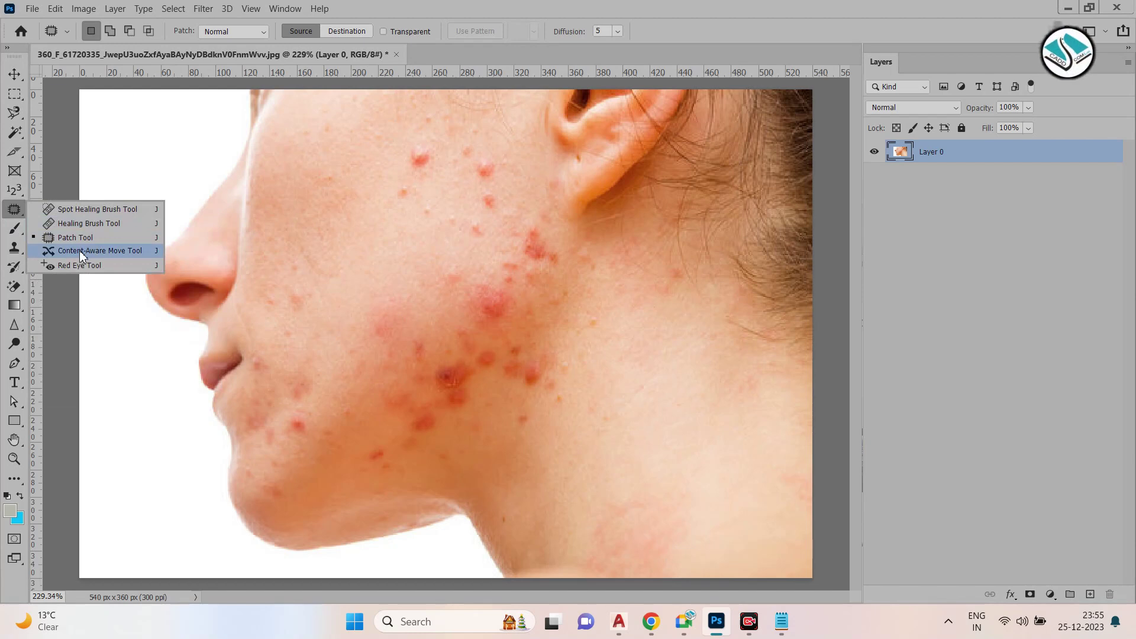
pyautogui.click(83, 251)
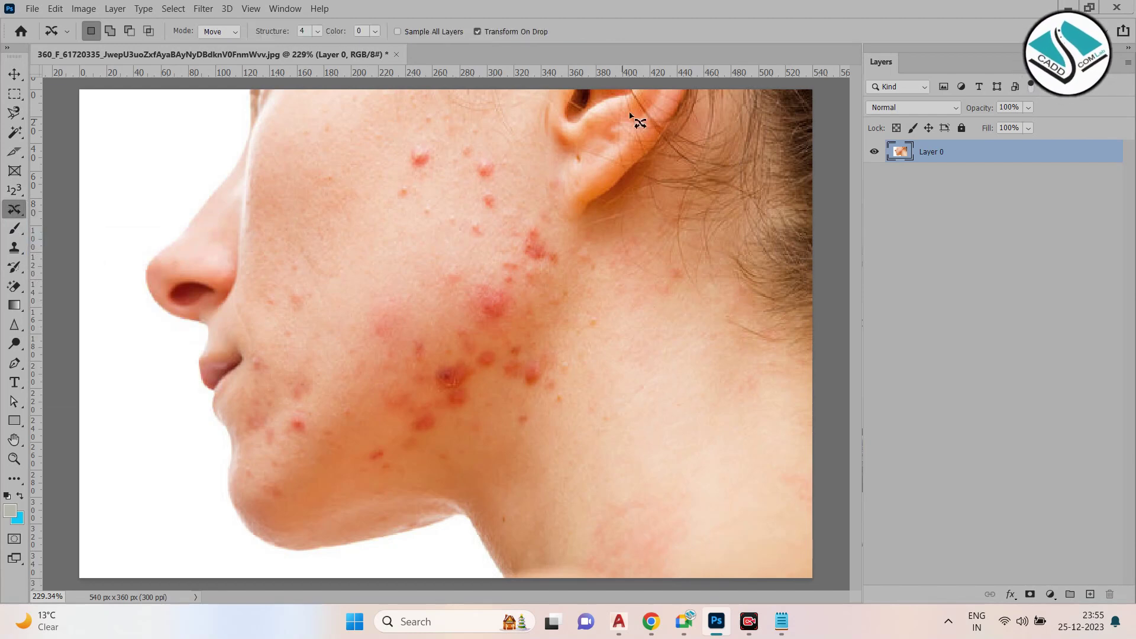
pyautogui.scroll(4, 559, 175)
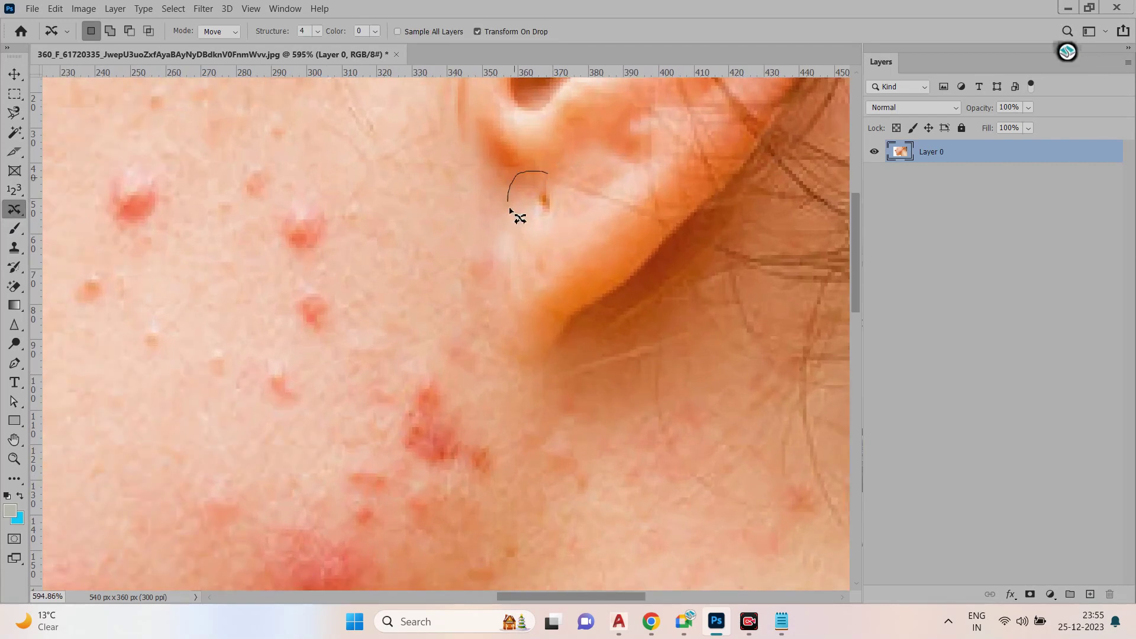
pyautogui.moveTo(561, 218); pyautogui.dragTo(560, 221)
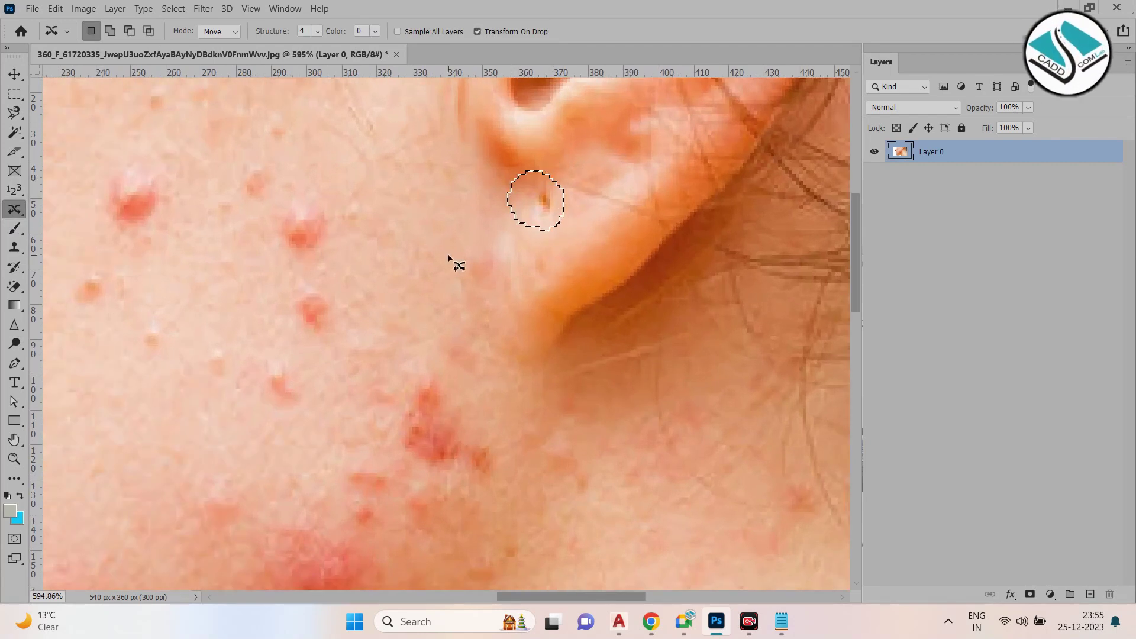
pyautogui.rightClick(493, 237)
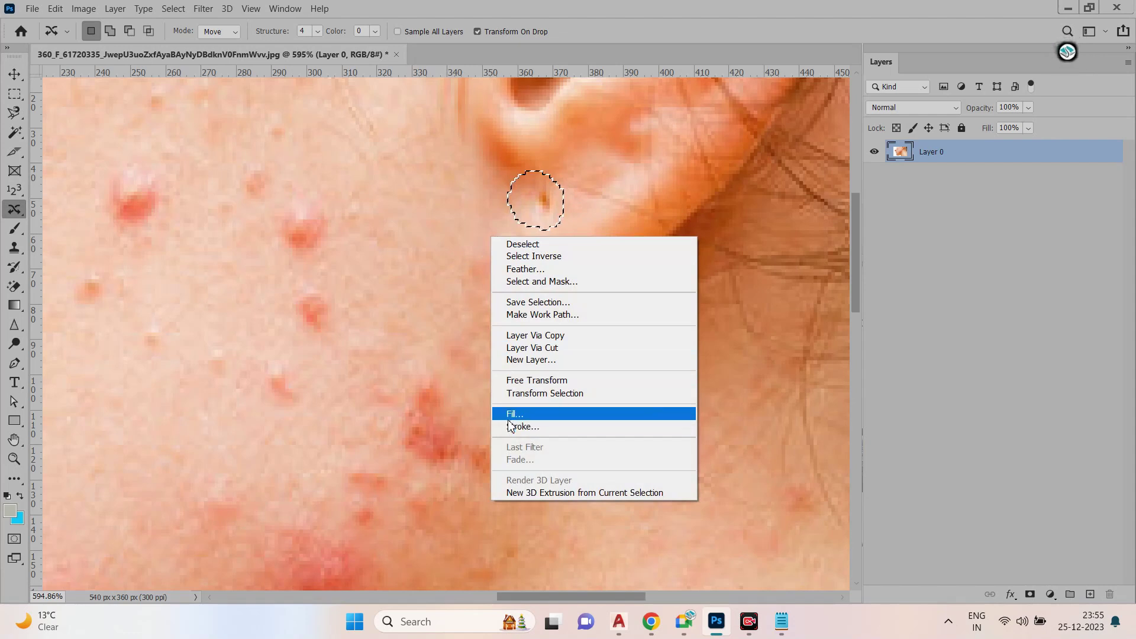
pyautogui.click(554, 412)
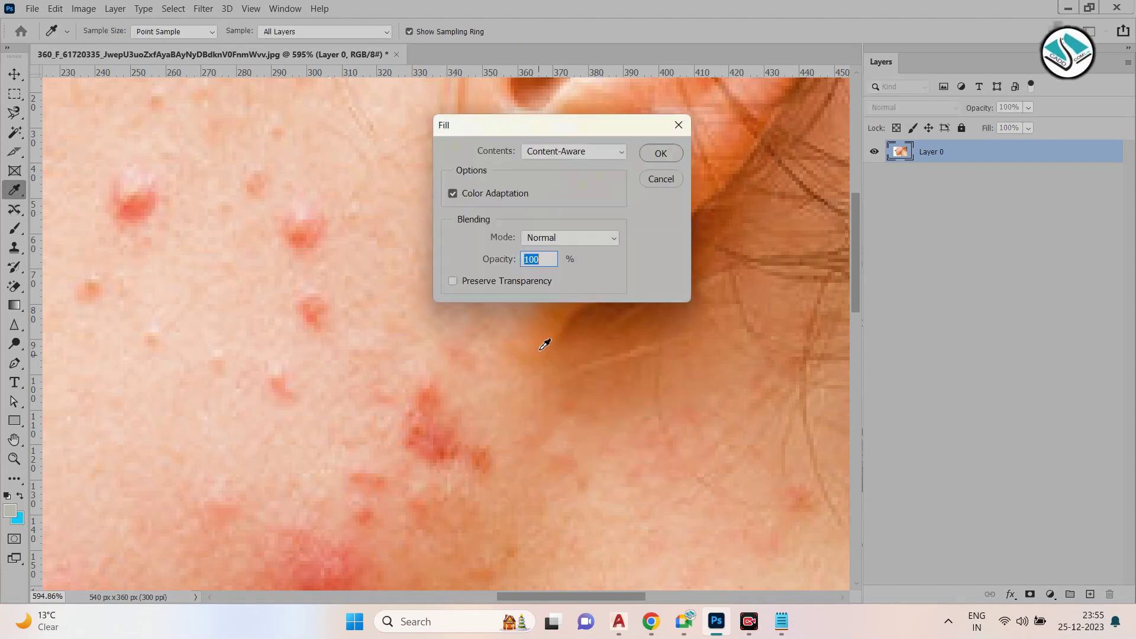
pyautogui.click(659, 154)
pyautogui.press('j')
pyautogui.scroll(-5, 606, 249)
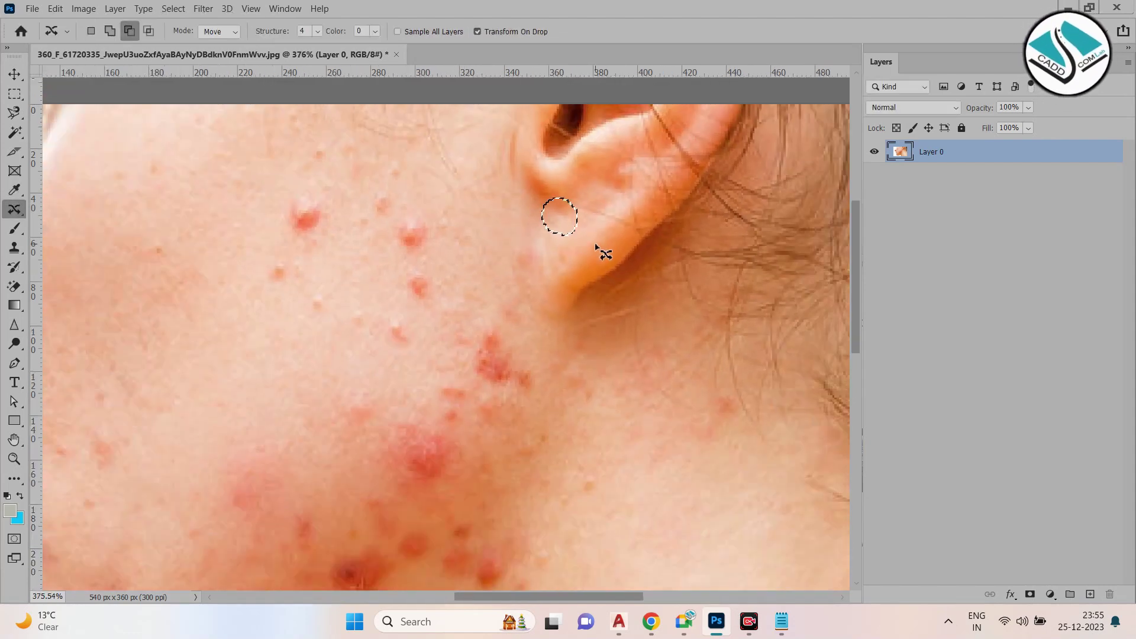
# Outline the two small orange spots on the upper cheek one at a time and remove each with a Content-Aware fill
pyautogui.scroll(2, 389, 263)
pyautogui.moveTo(354, 284); pyautogui.dragTo(366, 255)
pyautogui.rightClick(388, 265)
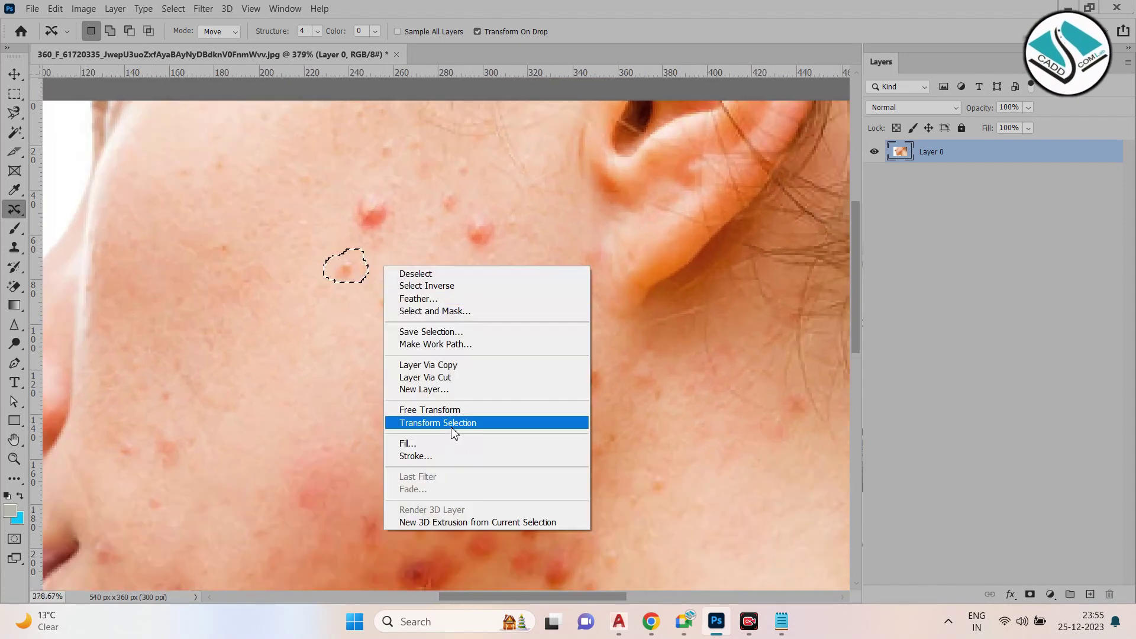
pyautogui.click(408, 438)
pyautogui.click(659, 156)
pyautogui.moveTo(399, 290)
pyautogui.mouseDown()
pyautogui.moveTo(386, 315)
pyautogui.moveTo(400, 295)
pyautogui.mouseUp()
pyautogui.rightClick(404, 251)
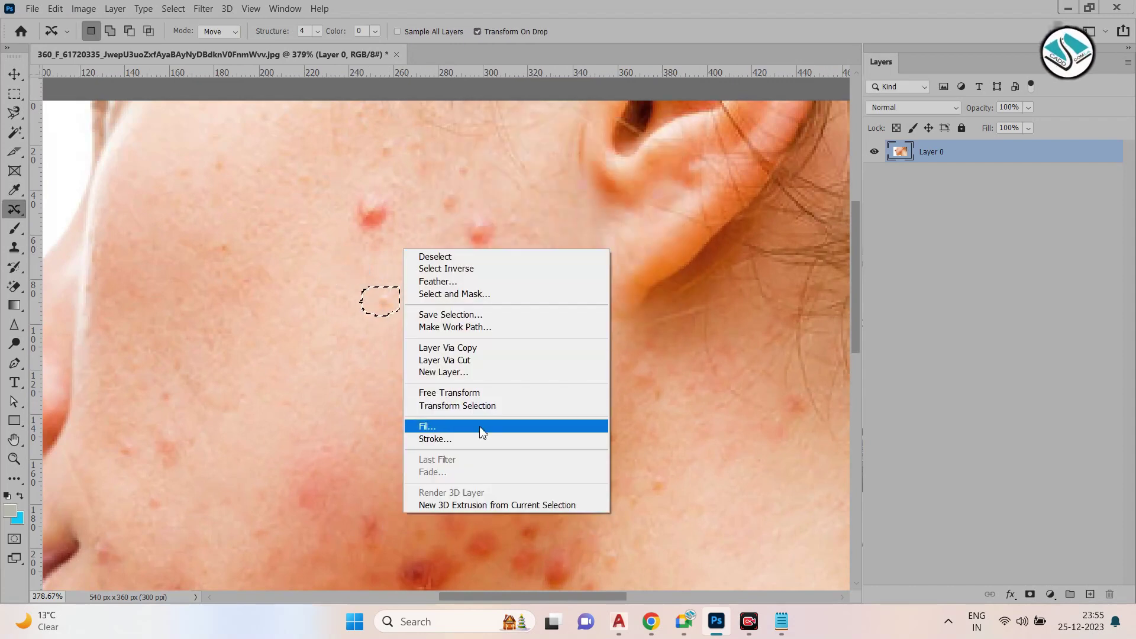
pyautogui.click(478, 428)
pyautogui.press('Return')
pyautogui.press('j')
# Outline the large red pimple on the upper cheek, remove it with a Content-Aware fill, and deselect
pyautogui.moveTo(359, 188)
pyautogui.mouseDown()
pyautogui.moveTo(392, 241)
pyautogui.moveTo(355, 174)
pyautogui.mouseUp()
pyautogui.rightClick(415, 304)
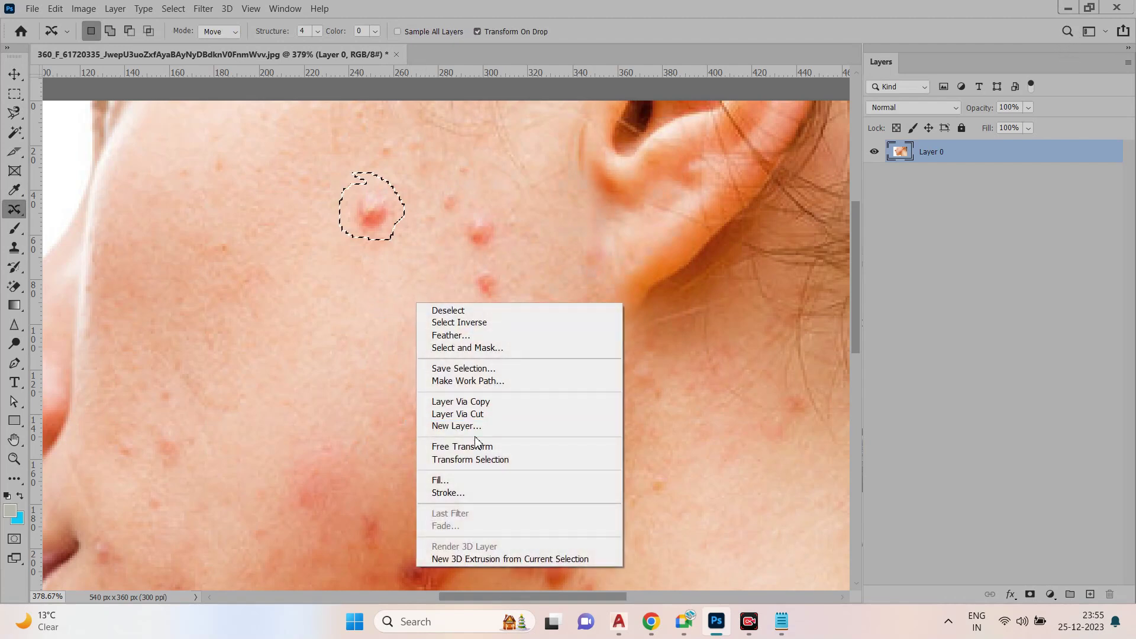
pyautogui.click(496, 487)
pyautogui.press('Return')
pyautogui.rightClick(425, 290)
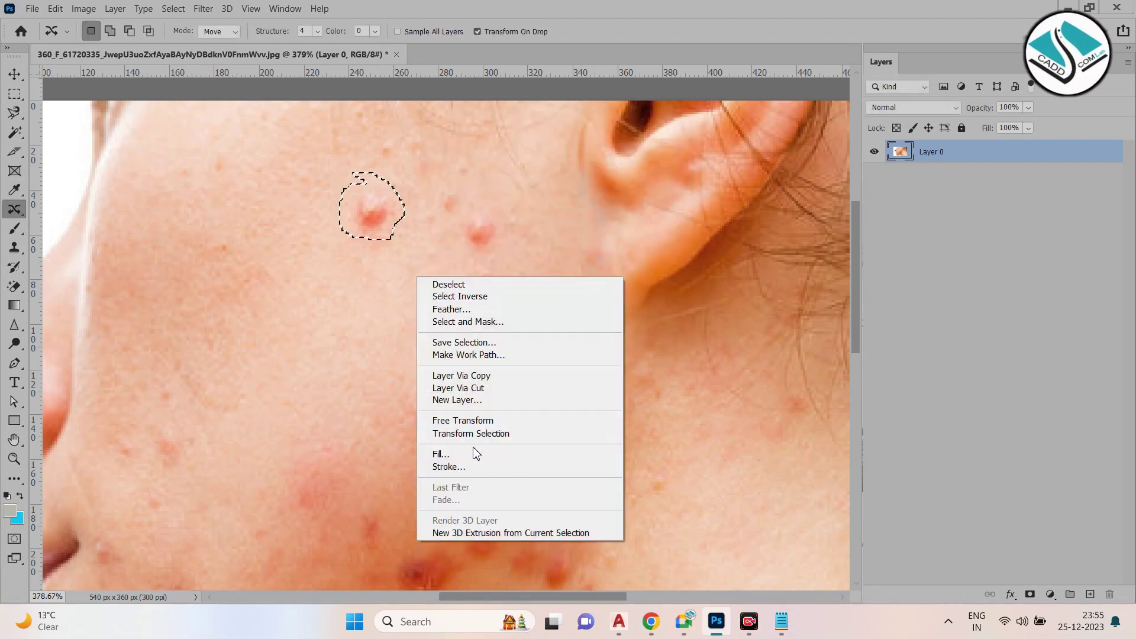
pyautogui.click(450, 456)
pyautogui.click(661, 154)
pyautogui.hotkey('ctrl', 'd')
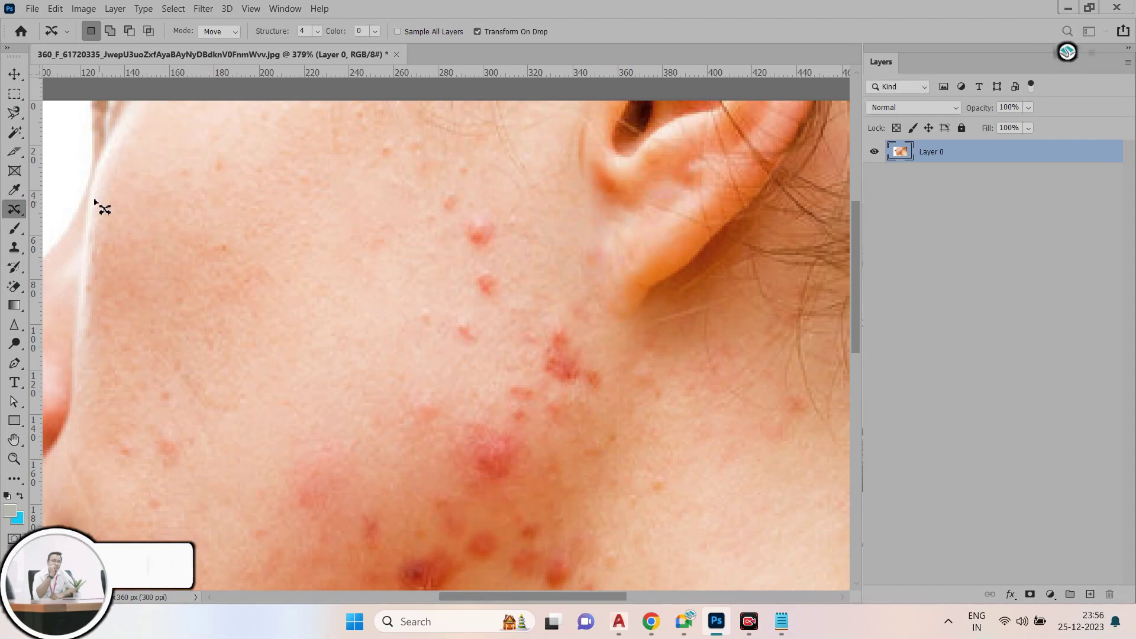
# Close the blemished face image without saving the changes
pyautogui.rightClick(25, 210)
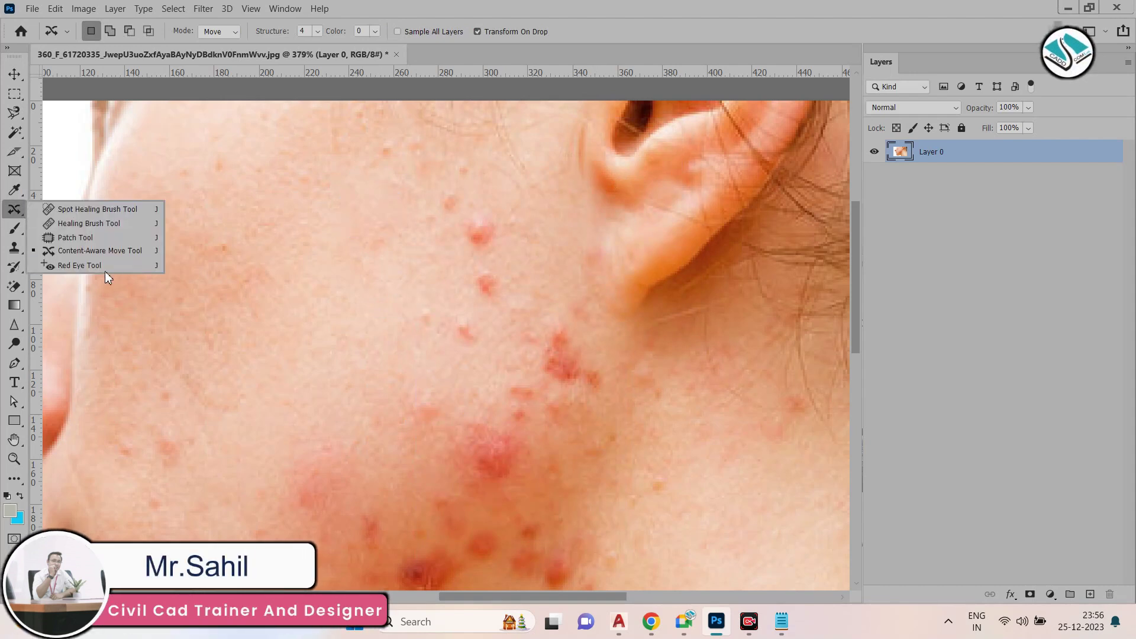
pyautogui.click(403, 53)
pyautogui.click(396, 54)
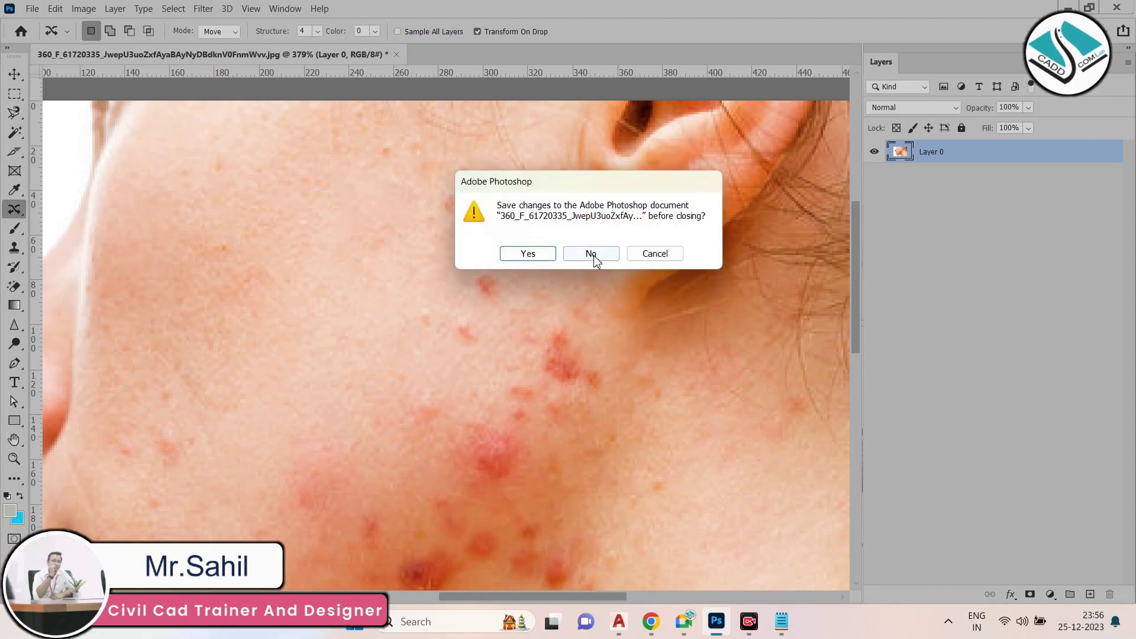
pyautogui.click(592, 254)
# Open the OcchiRossi1 image from the face folder and unlock its background layer
pyautogui.click(32, 8)
pyautogui.click(59, 36)
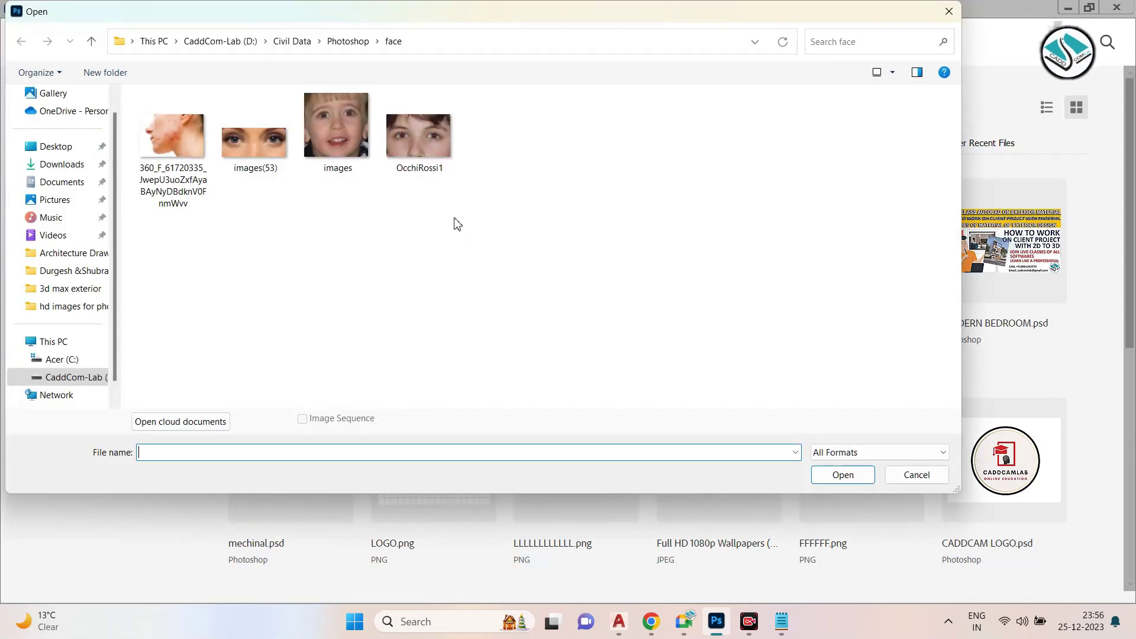
pyautogui.doubleClick(416, 137)
pyautogui.scroll(6, 473, 326)
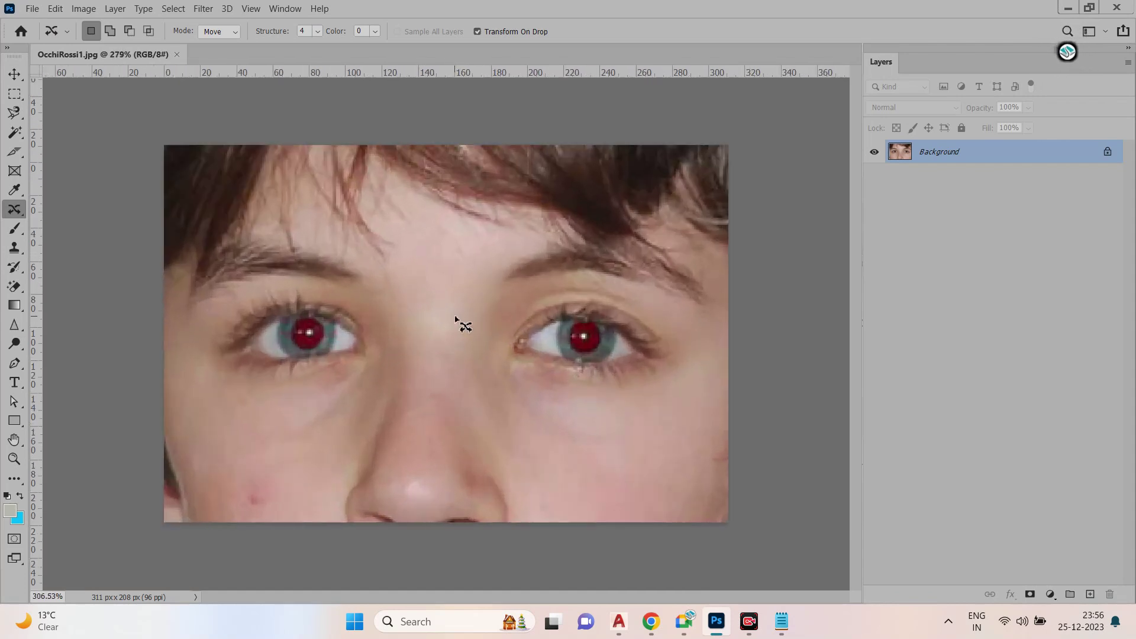
pyautogui.click(1106, 151)
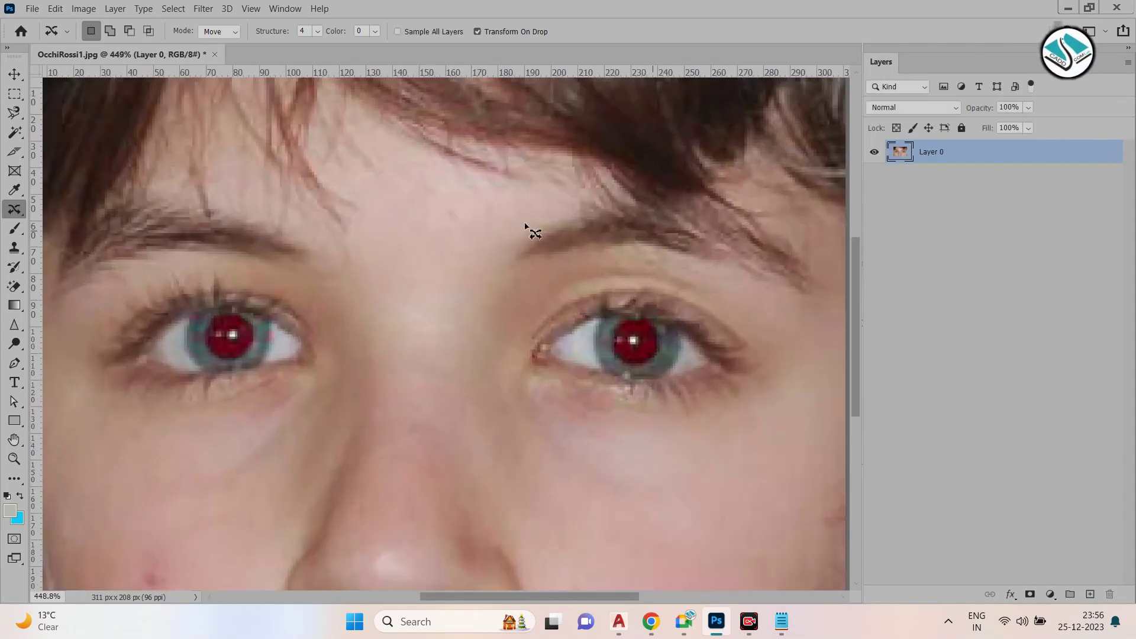
# Remove the red from both pupils with the Red Eye Tool at 50% pupil size and 50% darken amount
pyautogui.scroll(2, 531, 322)
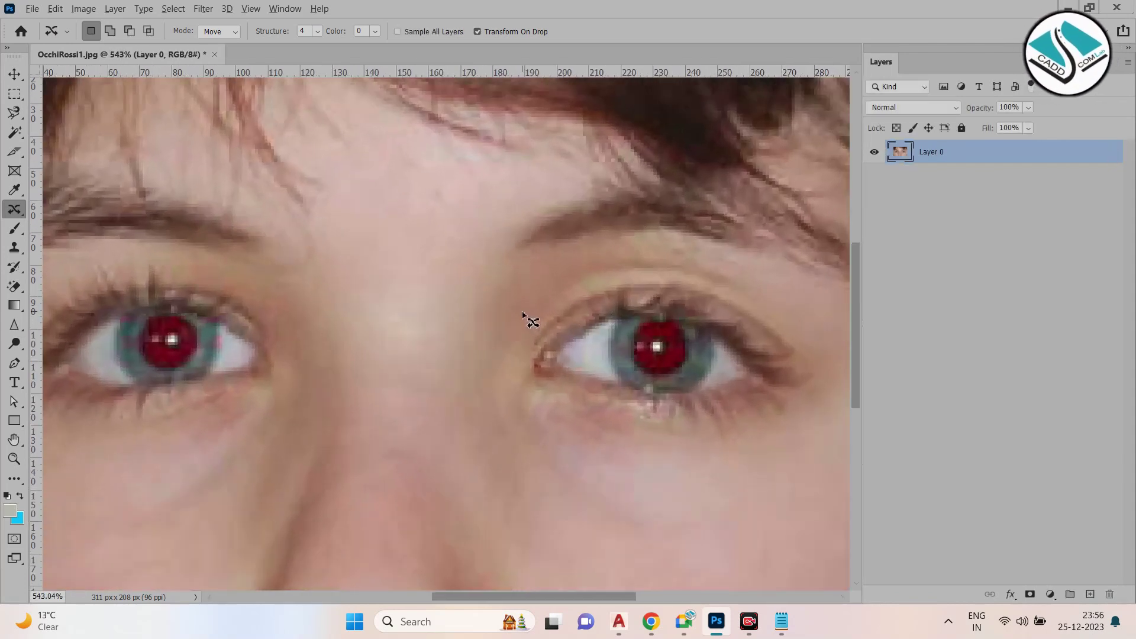
pyautogui.scroll(-1, 523, 315)
pyautogui.rightClick(17, 215)
pyautogui.click(67, 266)
pyautogui.moveTo(237, 358); pyautogui.dragTo(246, 355)
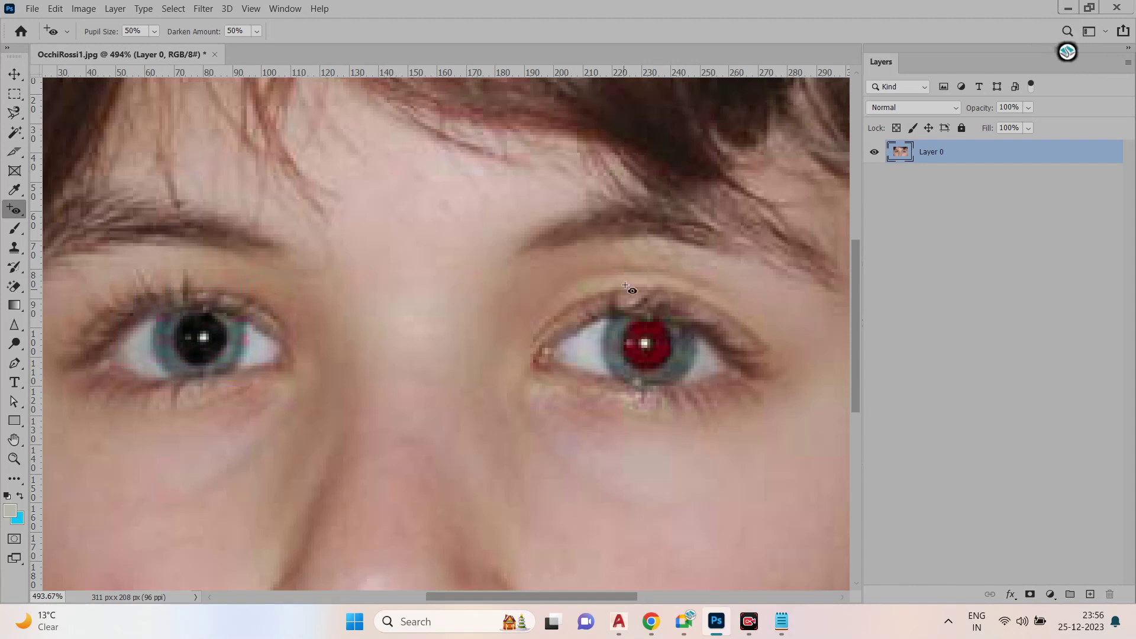
pyautogui.moveTo(678, 363); pyautogui.dragTo(678, 363)
pyautogui.scroll(-3, 447, 287)
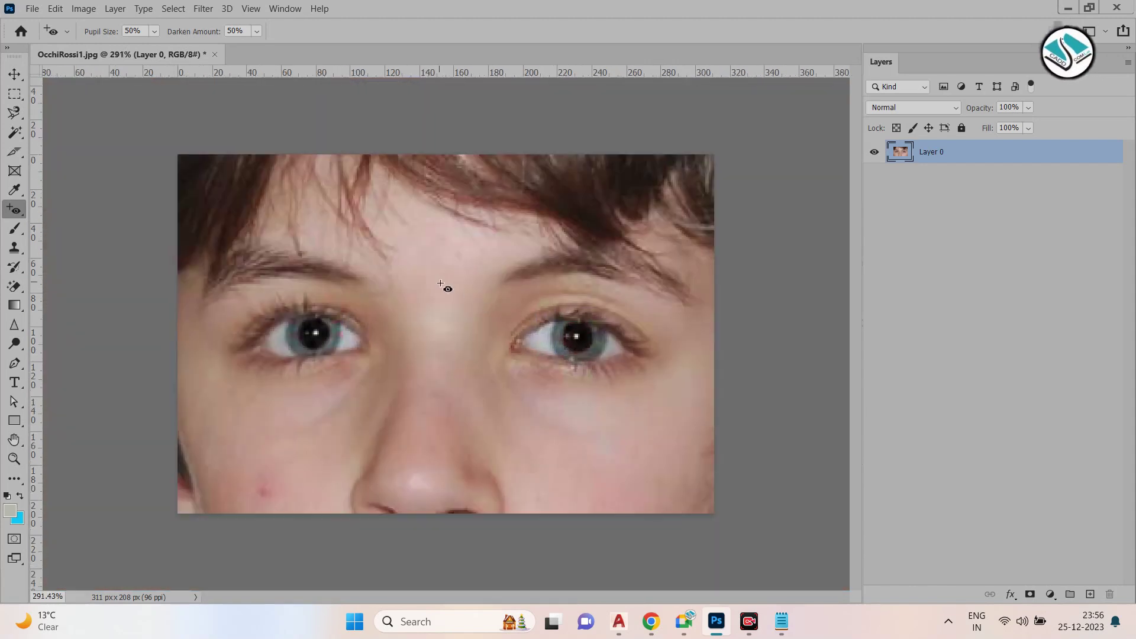
pyautogui.scroll(2, 457, 317)
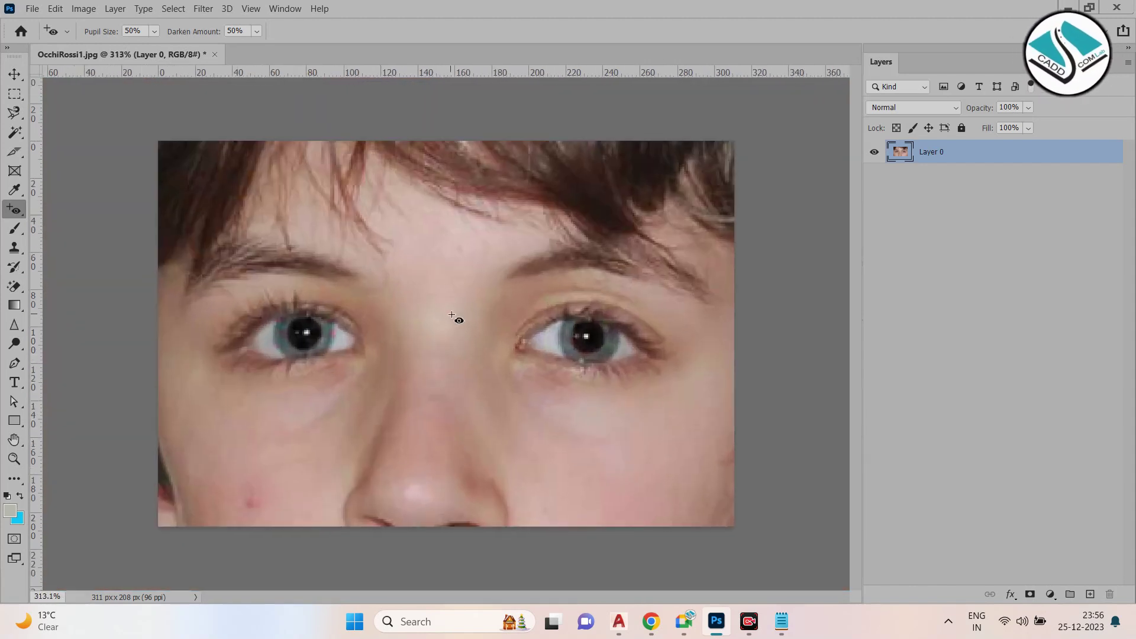
# Open the child portrait named images from the face folder
pyautogui.click(32, 8)
pyautogui.click(37, 36)
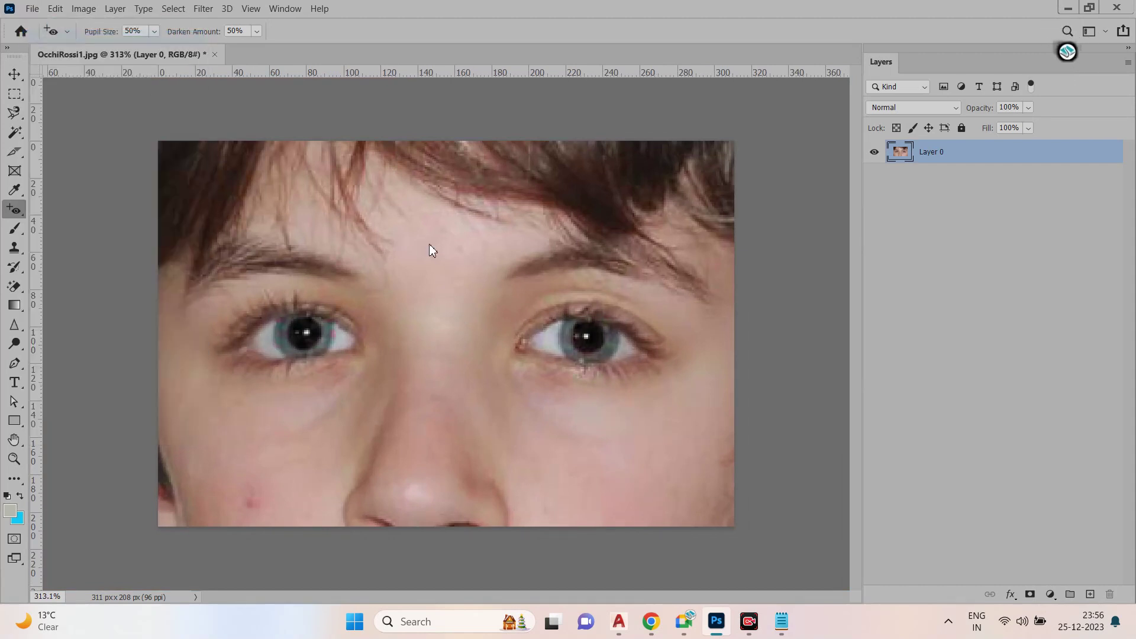
pyautogui.doubleClick(329, 134)
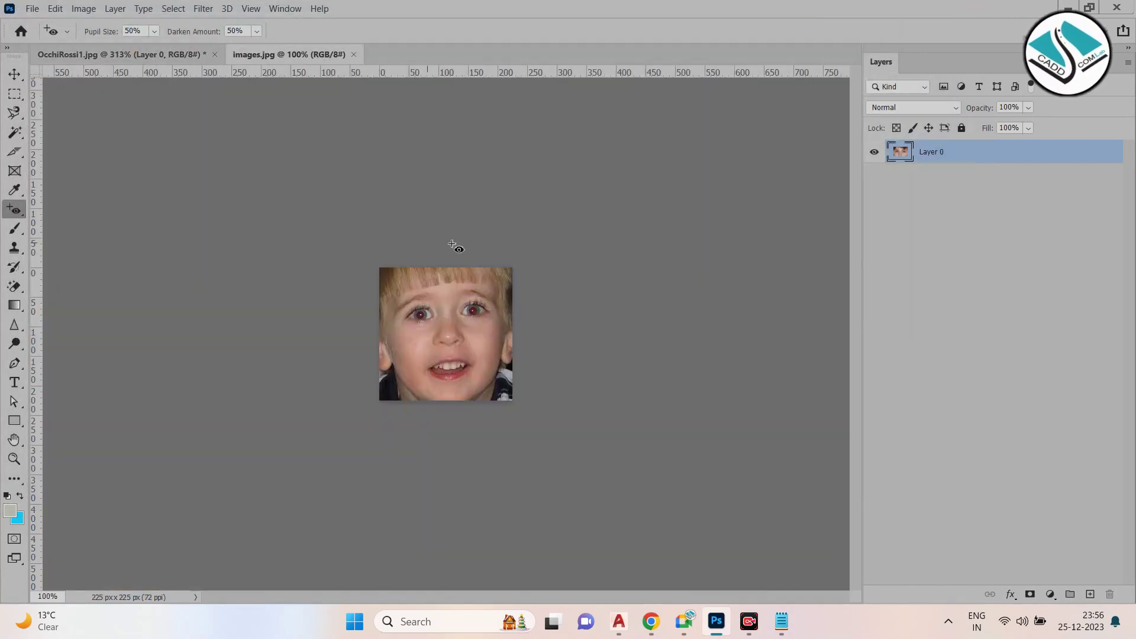
# Unlock the child portrait's background layer and remove the red from both pupils with the Red Eye Tool
pyautogui.scroll(5, 472, 295)
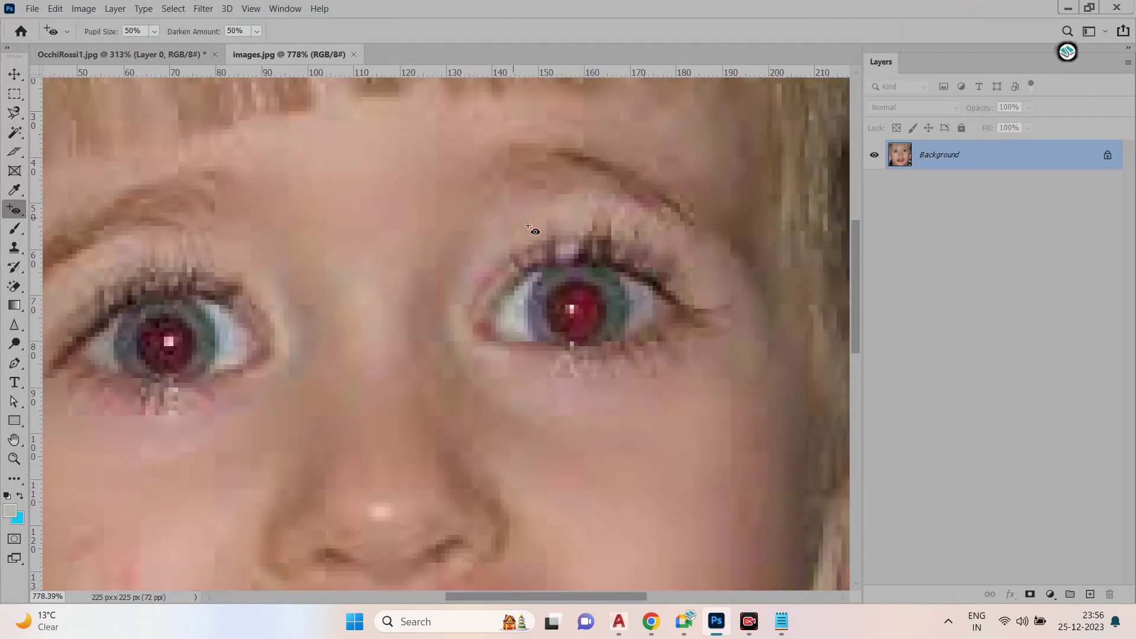
pyautogui.click(1115, 153)
pyautogui.rightClick(14, 209)
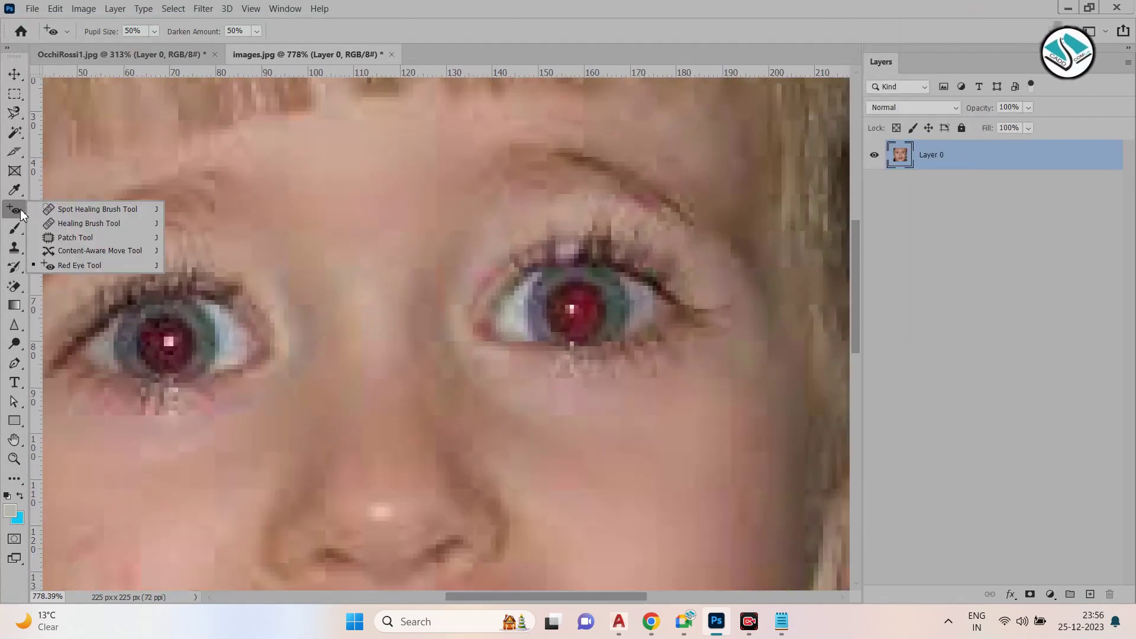
pyautogui.click(72, 265)
pyautogui.moveTo(168, 343); pyautogui.dragTo(168, 343)
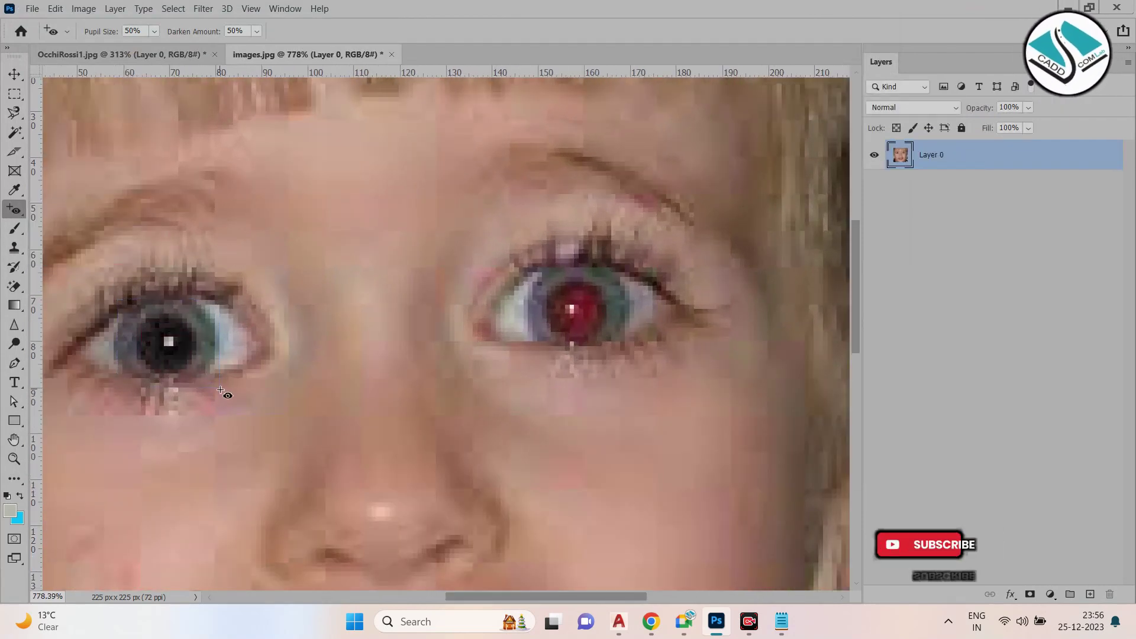
pyautogui.moveTo(523, 249); pyautogui.dragTo(601, 327)
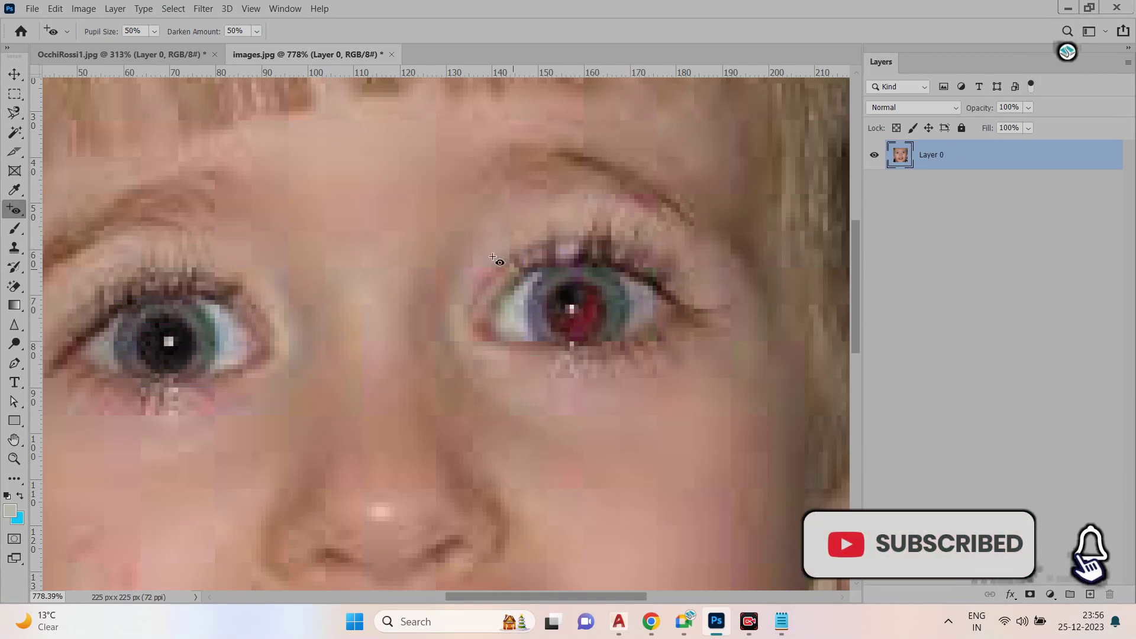
pyautogui.scroll(-1, 500, 234)
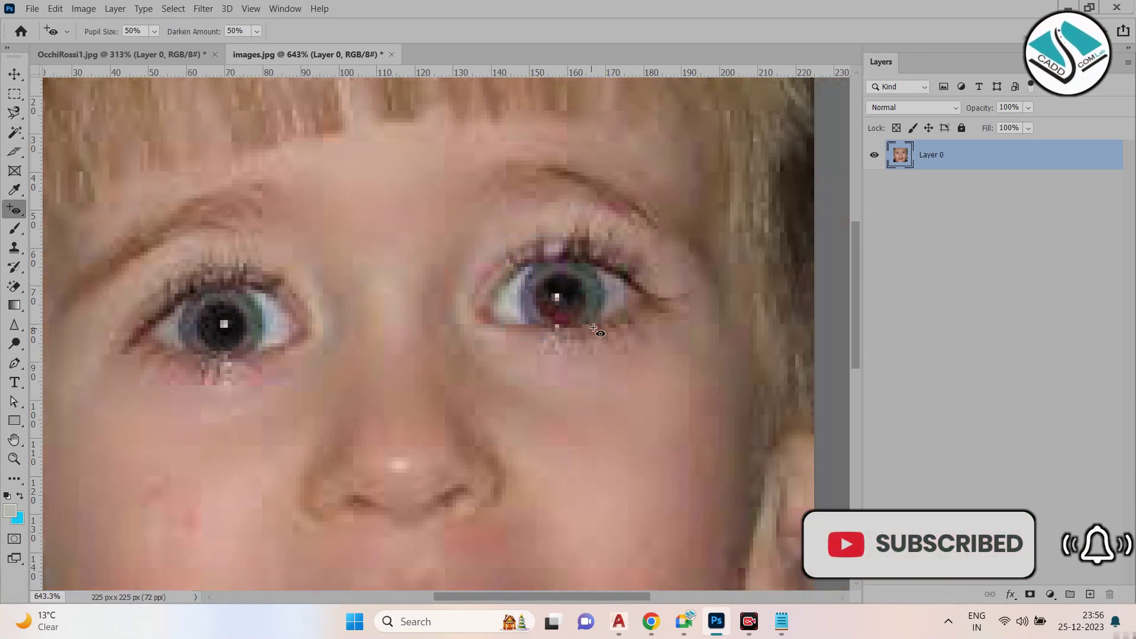
pyautogui.scroll(2, 578, 290)
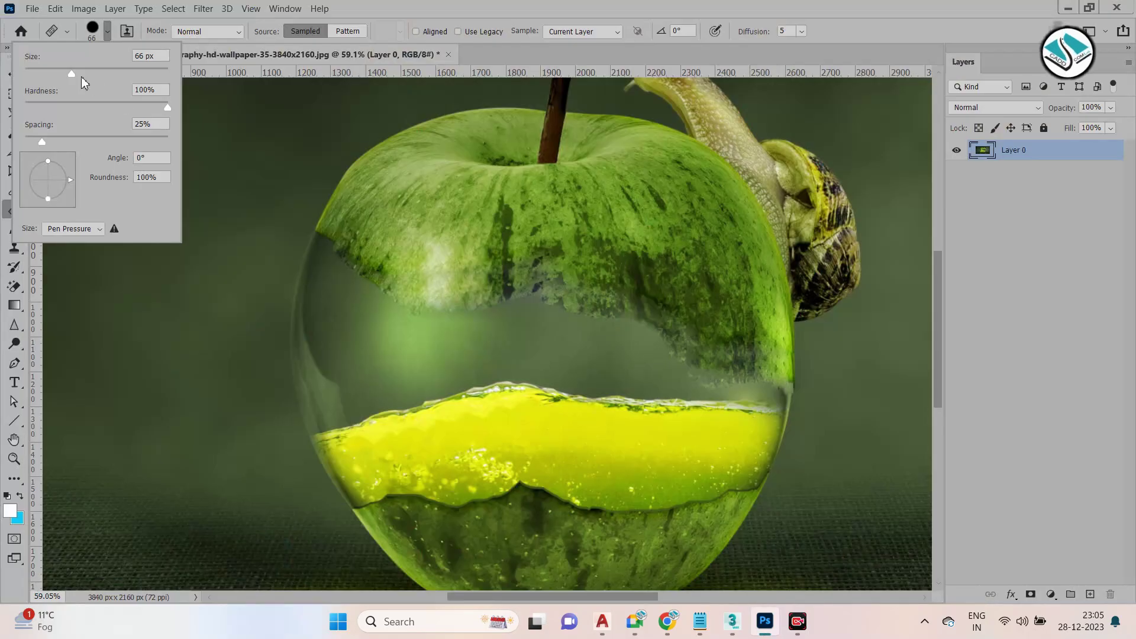
# Set the Healing Brush size to 95 px and paint over the upper edge of the yellow juice in the apple
pyautogui.moveTo(83, 76); pyautogui.dragTo(89, 76)
pyautogui.click(325, 426)
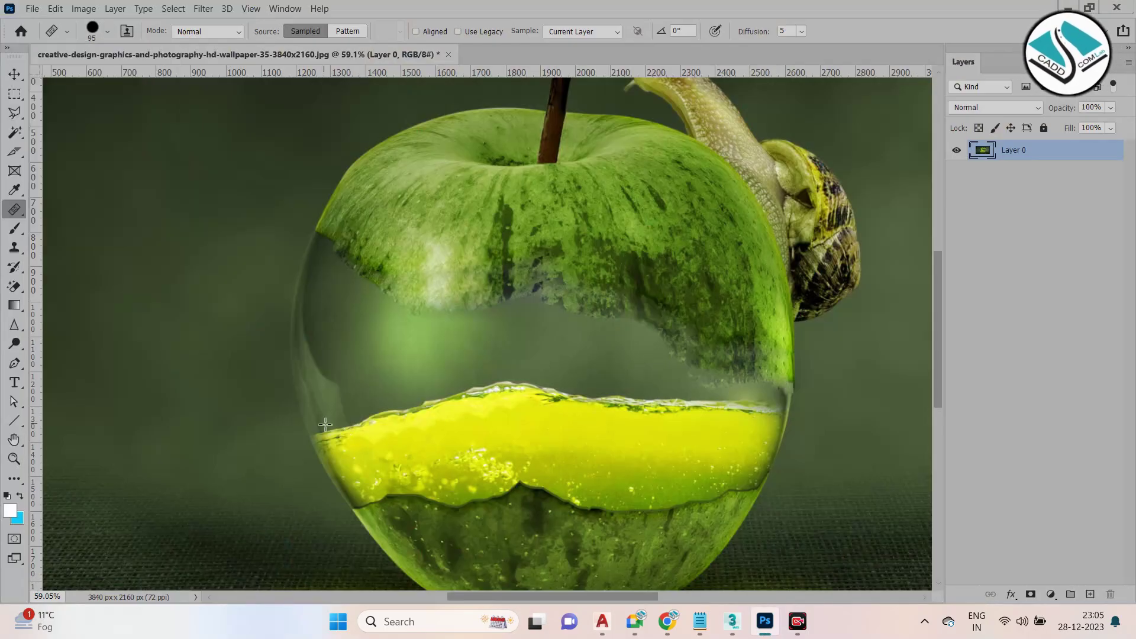
pyautogui.moveTo(324, 426)
pyautogui.mouseDown()
pyautogui.moveTo(492, 393)
pyautogui.moveTo(683, 415)
pyautogui.moveTo(759, 414)
pyautogui.moveTo(769, 400)
pyautogui.moveTo(719, 406)
pyautogui.moveTo(720, 392)
pyautogui.moveTo(706, 408)
pyautogui.moveTo(656, 407)
pyautogui.moveTo(524, 387)
pyautogui.moveTo(628, 400)
pyautogui.moveTo(582, 404)
pyautogui.moveTo(496, 385)
pyautogui.moveTo(330, 419)
pyautogui.mouseUp()
pyautogui.moveTo(461, 406)
pyautogui.mouseDown()
pyautogui.moveTo(480, 419)
pyautogui.moveTo(403, 413)
pyautogui.moveTo(454, 389)
pyautogui.moveTo(447, 425)
pyautogui.moveTo(429, 433)
pyautogui.moveTo(410, 427)
pyautogui.moveTo(466, 400)
pyautogui.mouseUp()
pyautogui.click(664, 391)
pyautogui.hotkey('ctrl', '0')
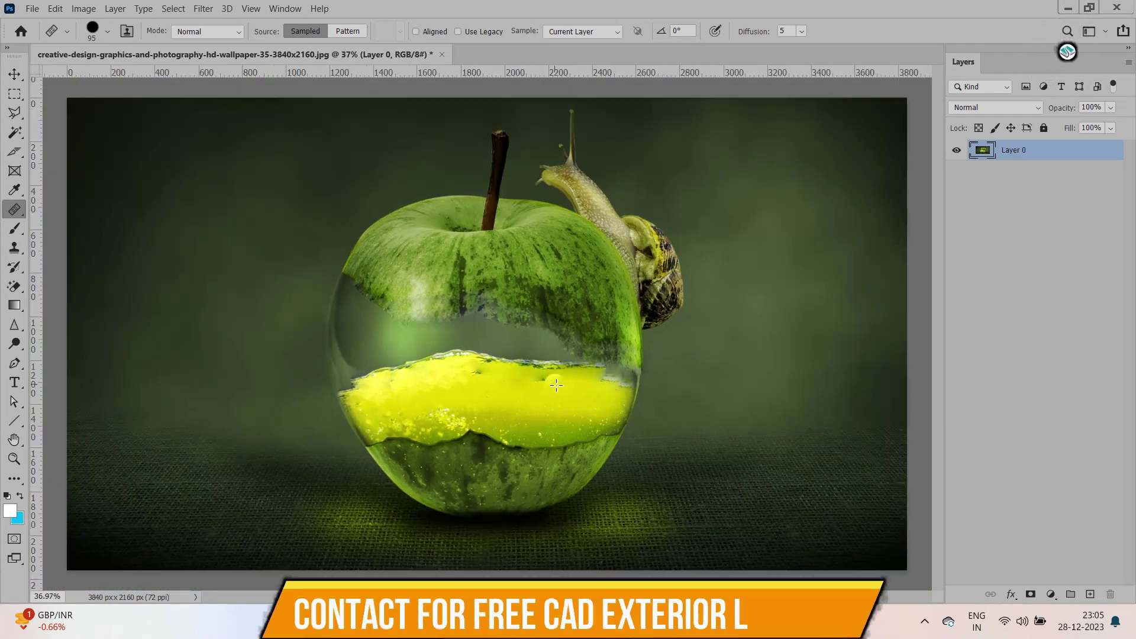
# Paint sampled green apple skin over the clear gap above the yellow juice with the Healing Brush
pyautogui.click(585, 350)
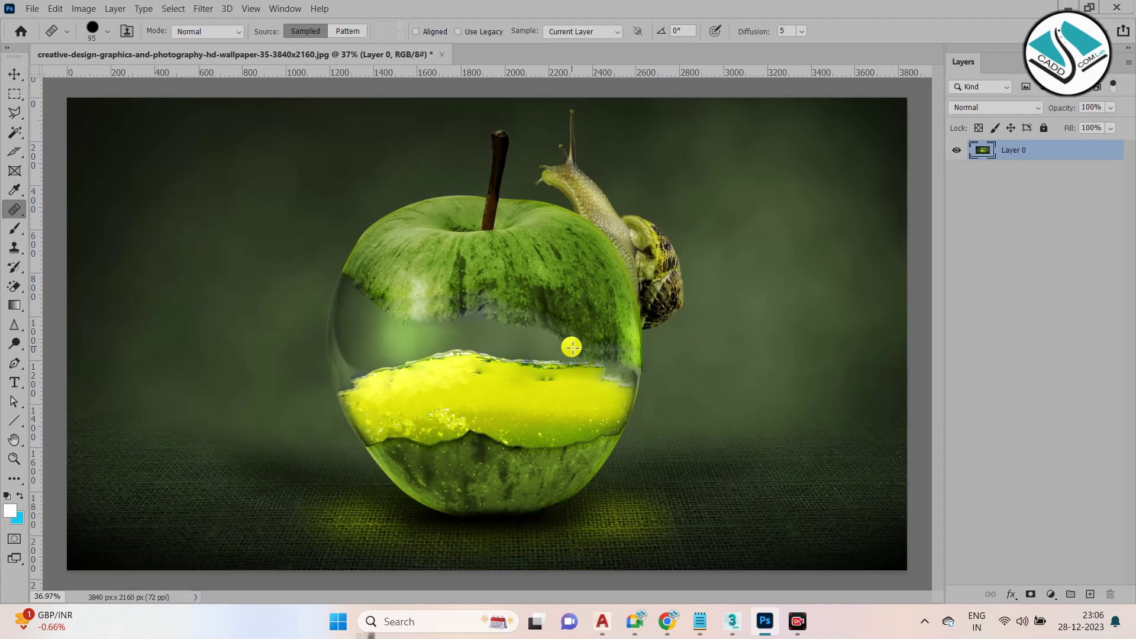
pyautogui.scroll(2, 502, 349)
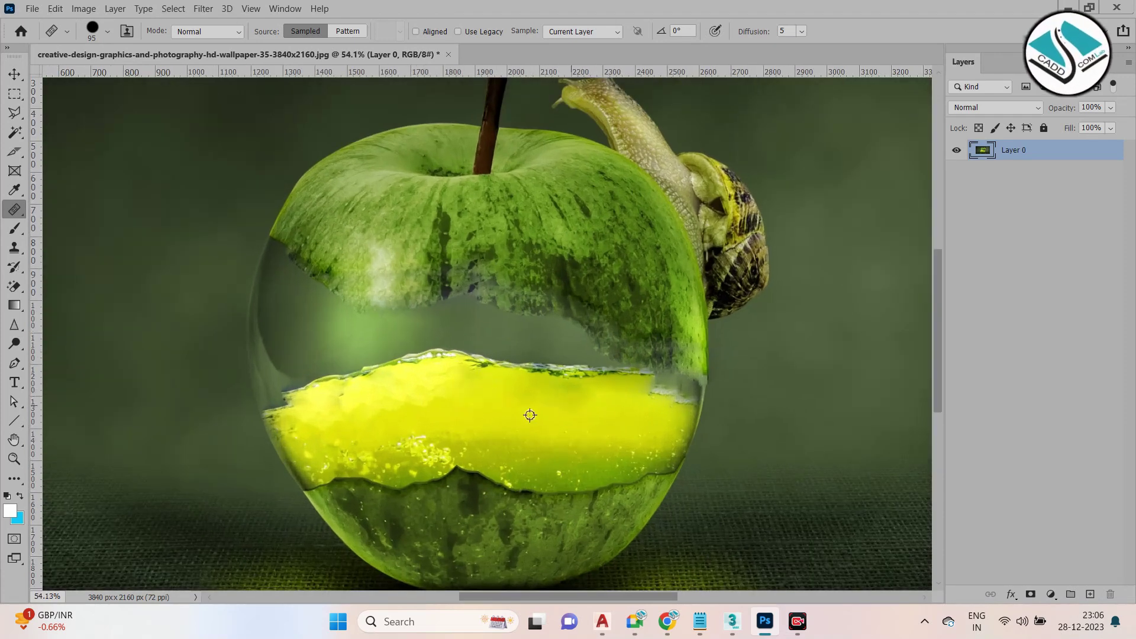
pyautogui.moveTo(445, 300)
pyautogui.mouseDown()
pyautogui.moveTo(393, 317)
pyautogui.moveTo(350, 306)
pyautogui.moveTo(280, 259)
pyautogui.moveTo(297, 242)
pyautogui.moveTo(280, 287)
pyautogui.moveTo(347, 314)
pyautogui.moveTo(396, 324)
pyautogui.moveTo(489, 308)
pyautogui.moveTo(445, 307)
pyautogui.moveTo(554, 321)
pyautogui.moveTo(634, 355)
pyautogui.moveTo(568, 355)
pyautogui.mouseUp()
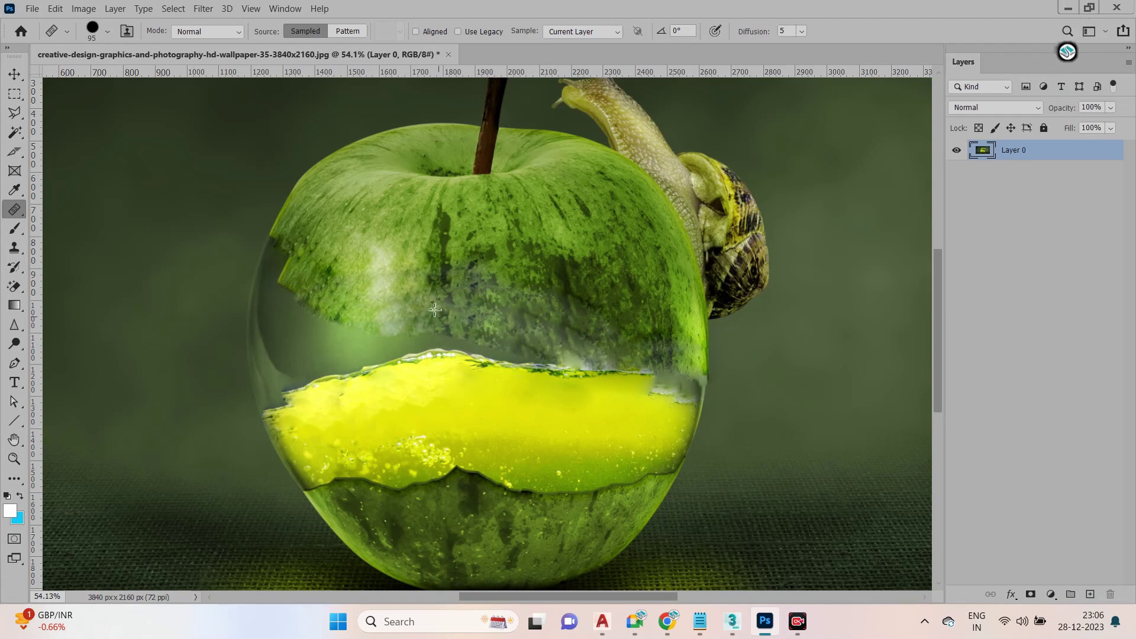
pyautogui.scroll(-3, 521, 379)
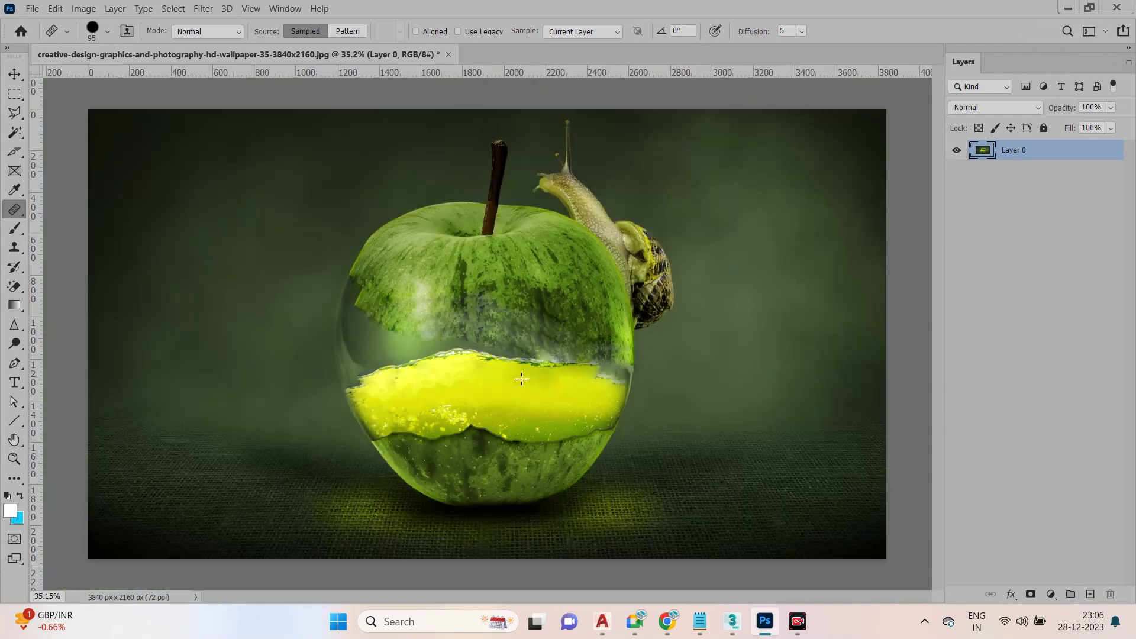
pyautogui.rightClick(20, 213)
pyautogui.rightClick(16, 230)
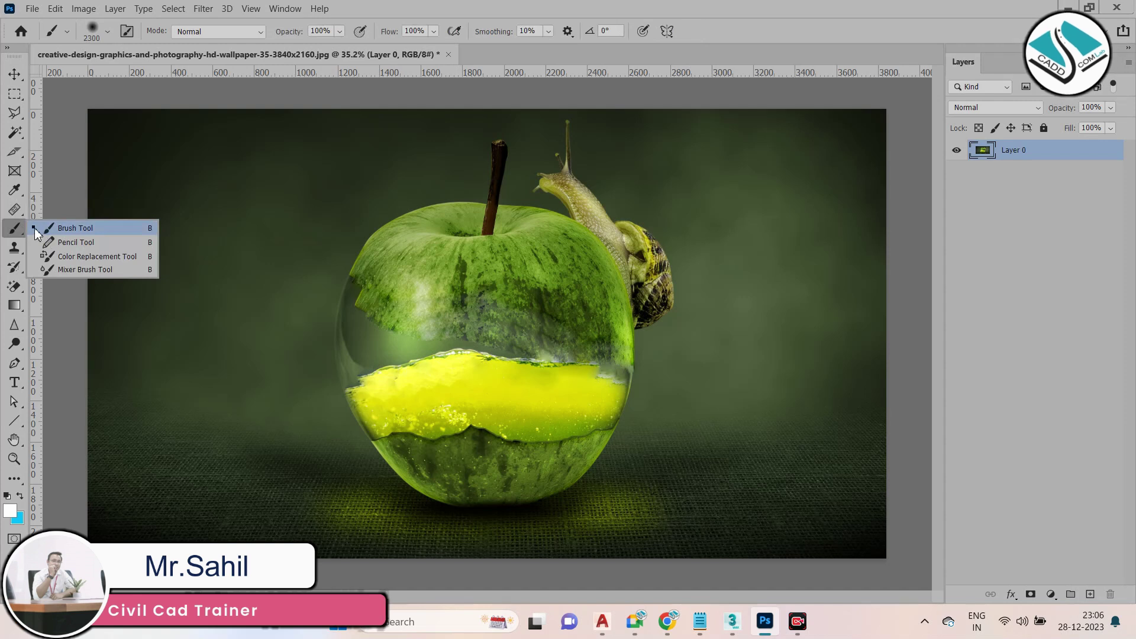
pyautogui.rightClick(21, 215)
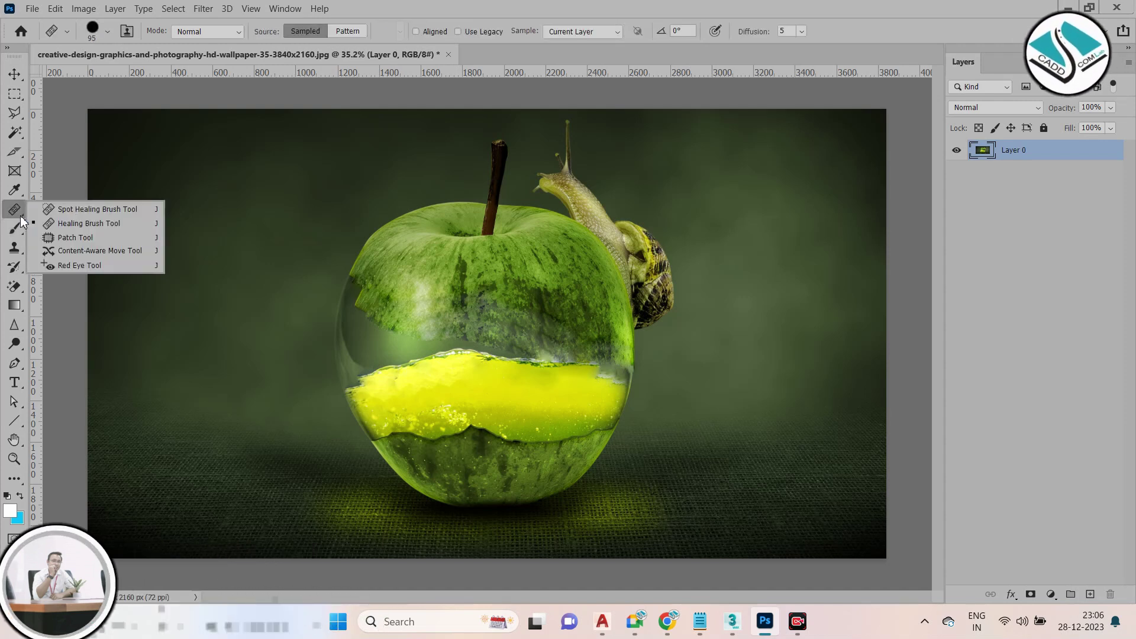
pyautogui.rightClick(16, 228)
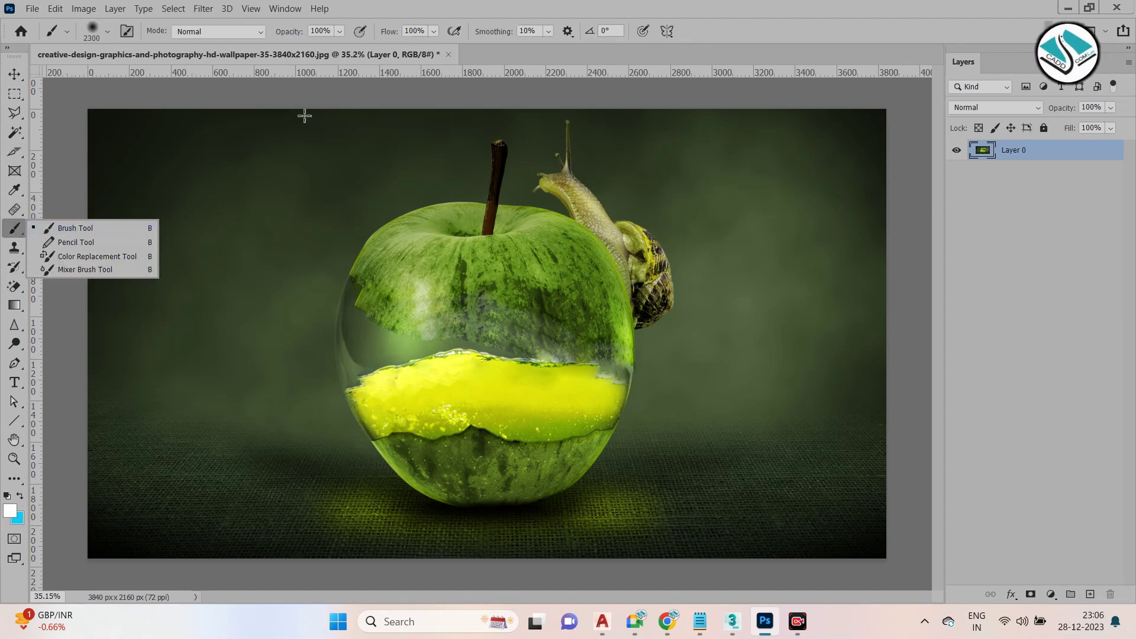
# Close the apple image without saving the changes and open the house image OH- (5).JPG
pyautogui.click(448, 54)
pyautogui.click(582, 243)
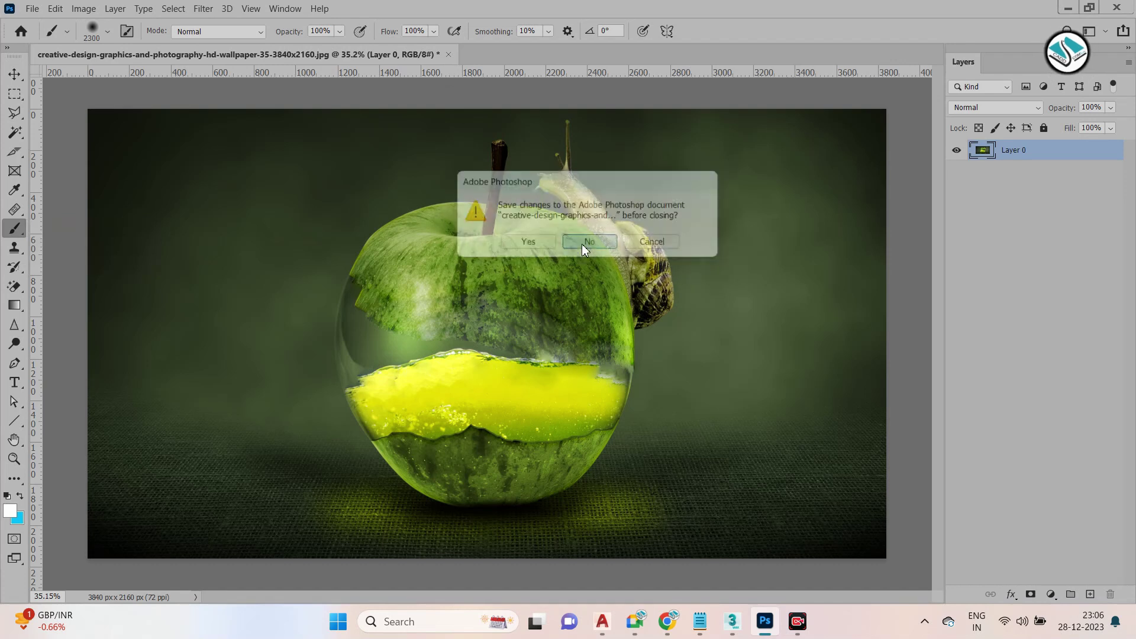
pyautogui.click(578, 239)
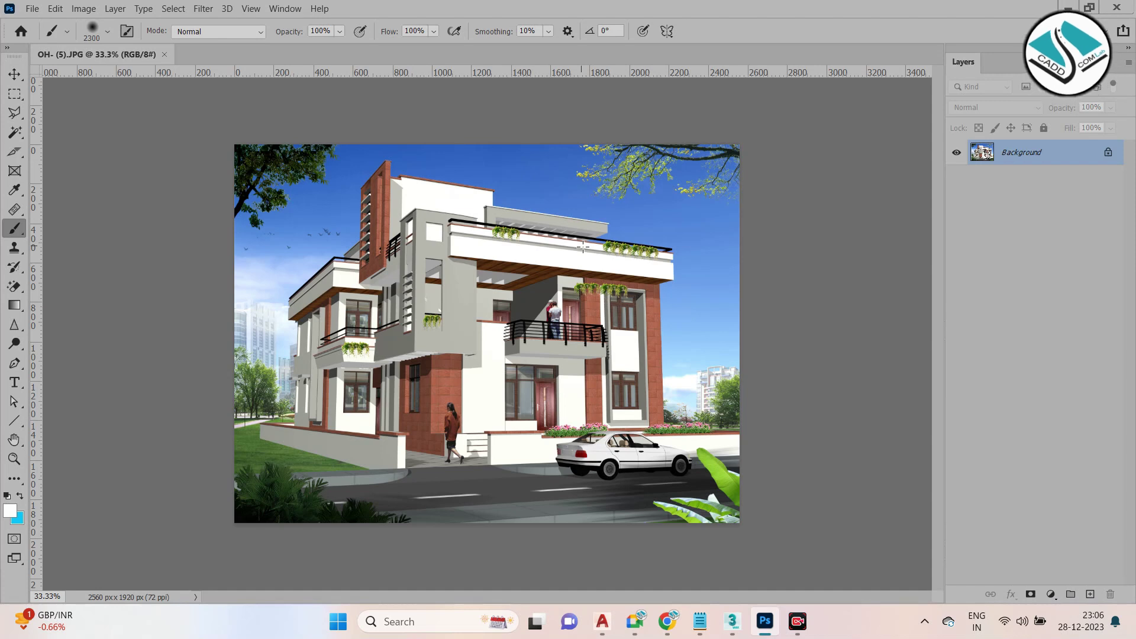
# Unlock the background layer of the house image
pyautogui.scroll(2, 526, 286)
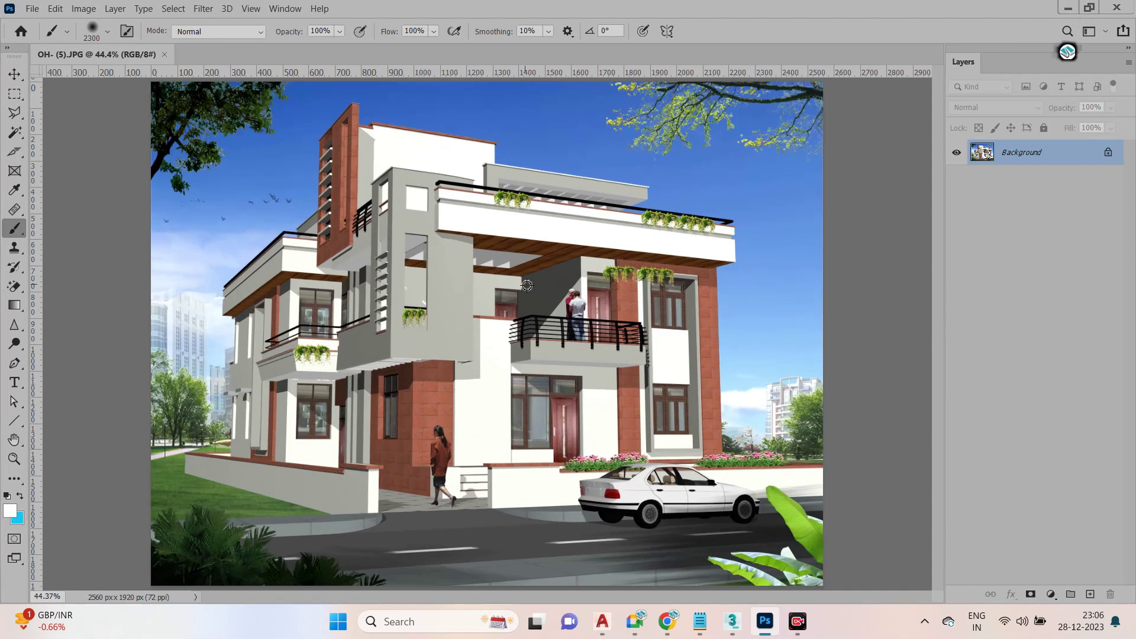
pyautogui.click(1112, 155)
pyautogui.scroll(4, 564, 237)
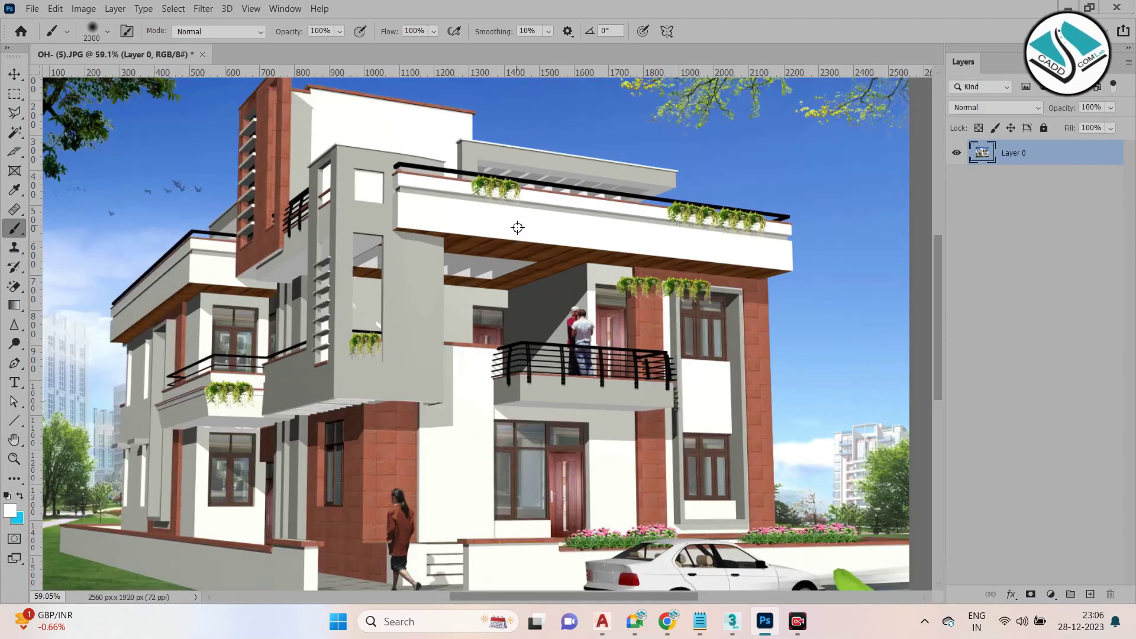
pyautogui.scroll(2, 649, 235)
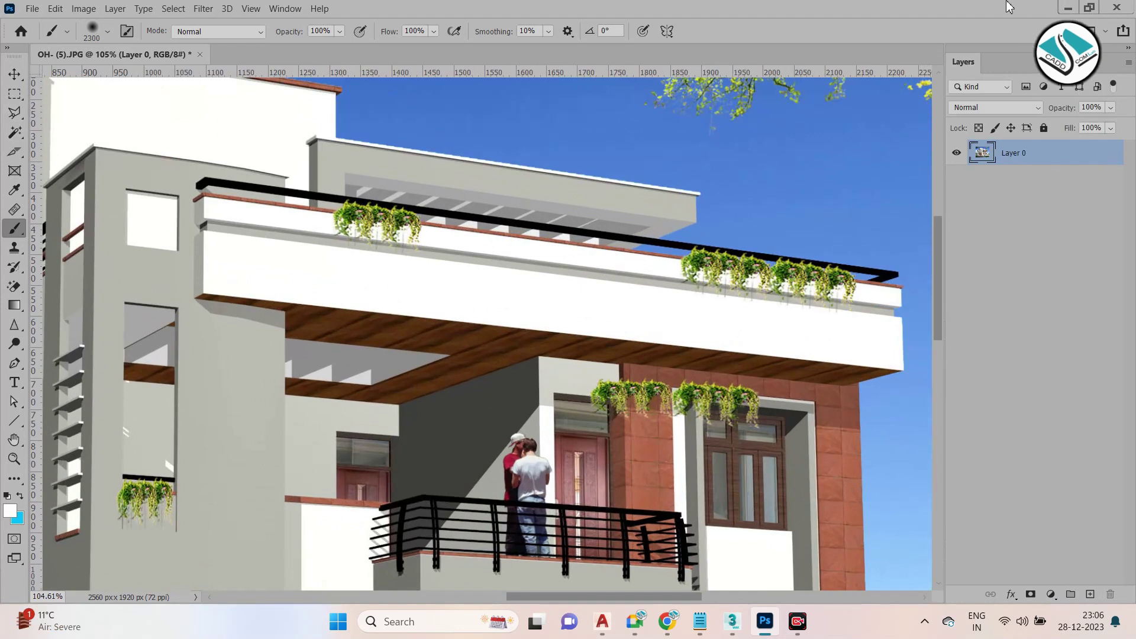
# Minimise Photoshop, open the time table workbook in Excel from the desktop, and examine the class schedule for Wednesday to Saturday
pyautogui.click(1070, 9)
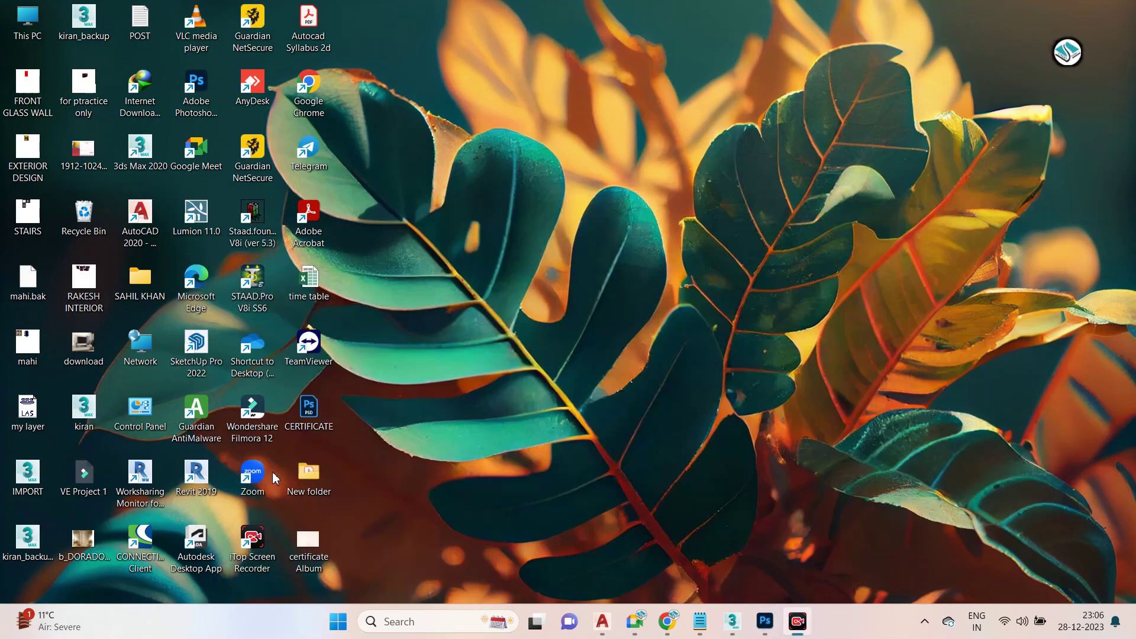
pyautogui.doubleClick(316, 293)
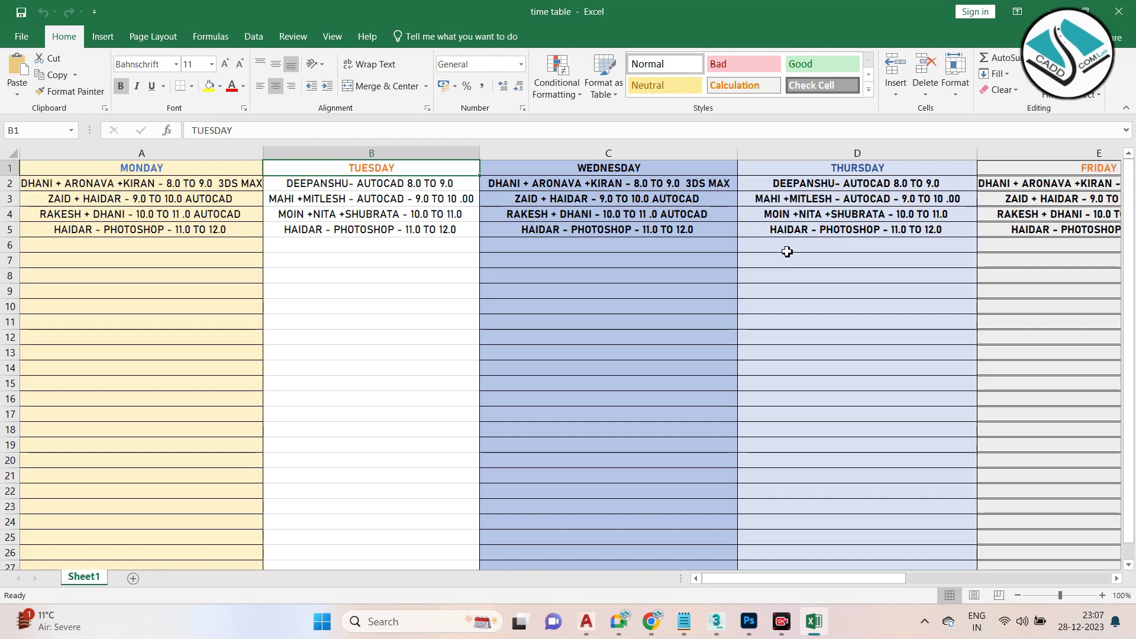
pyautogui.scroll(3, 830, 231)
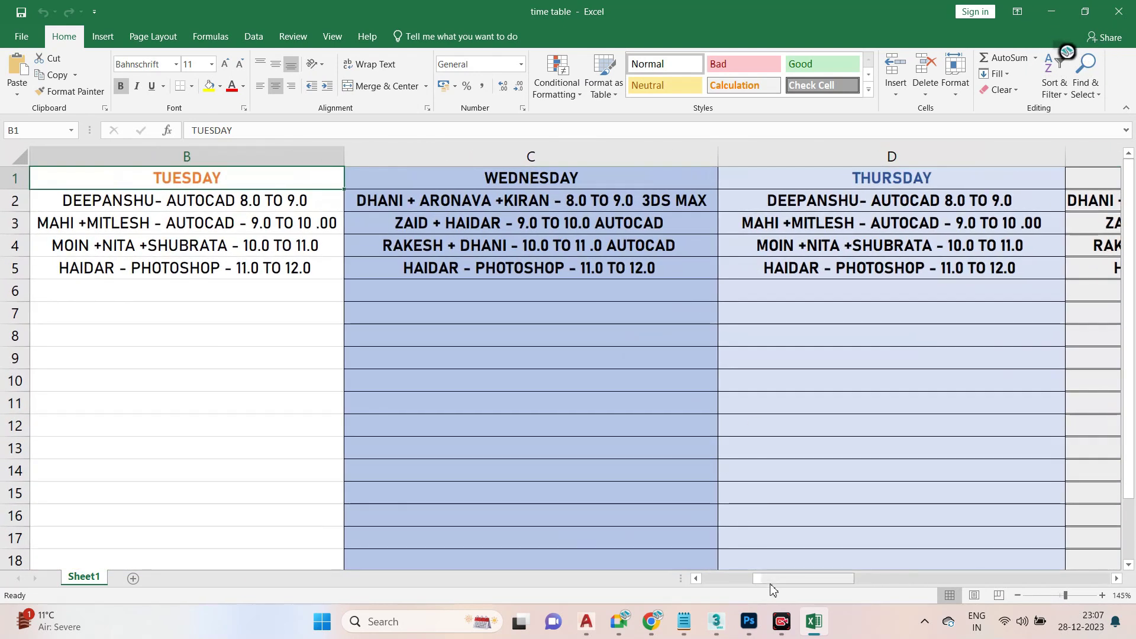
pyautogui.moveTo(769, 582); pyautogui.dragTo(830, 583)
pyautogui.hscroll(1, 804, 534)
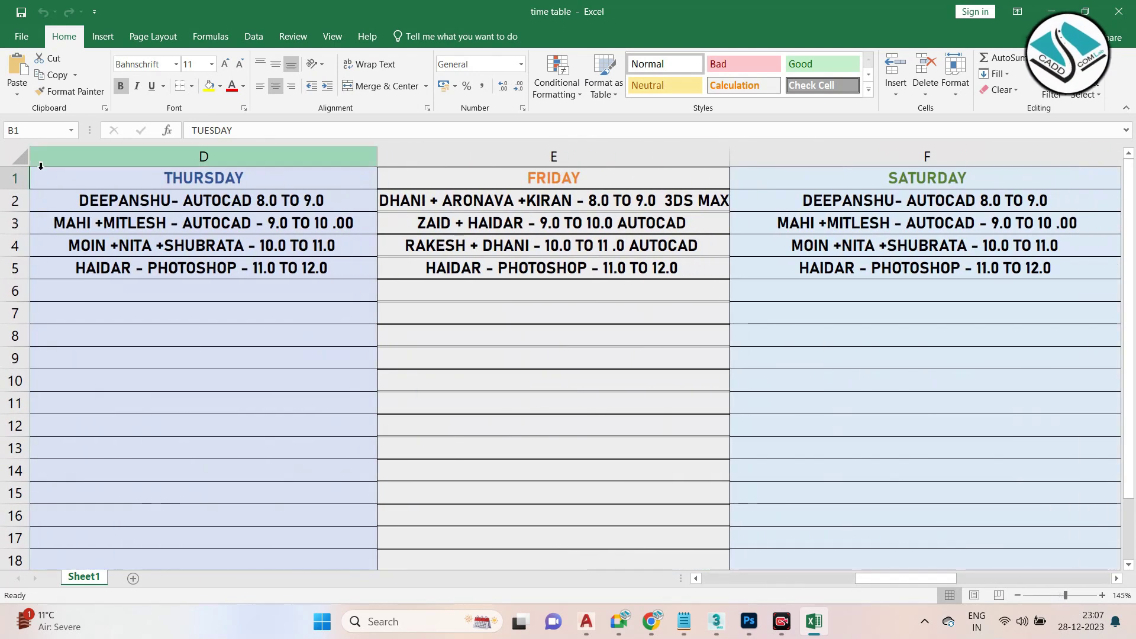
pyautogui.scroll(2, 31, 184)
pyautogui.scroll(1, 31, 185)
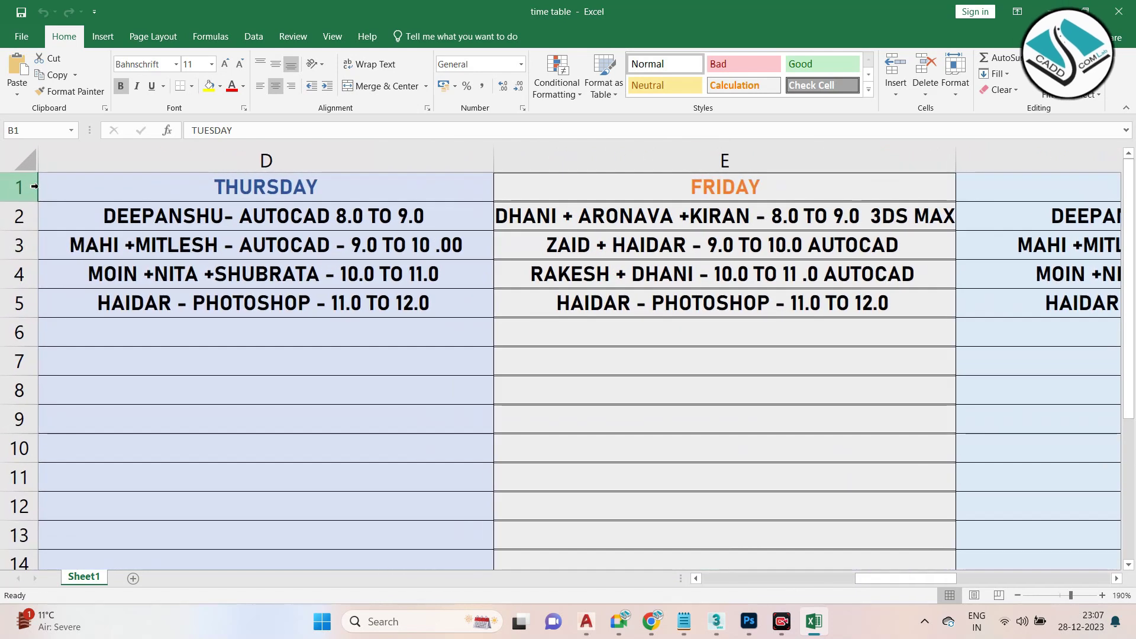
pyautogui.click(227, 216)
pyautogui.click(212, 250)
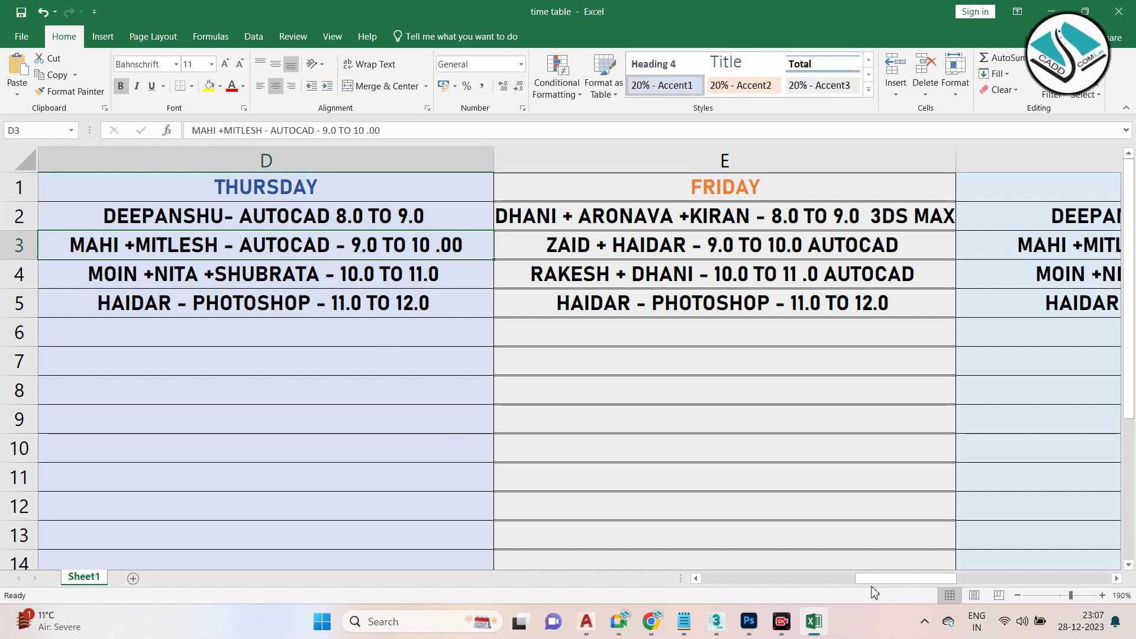
pyautogui.moveTo(858, 579); pyautogui.dragTo(831, 588)
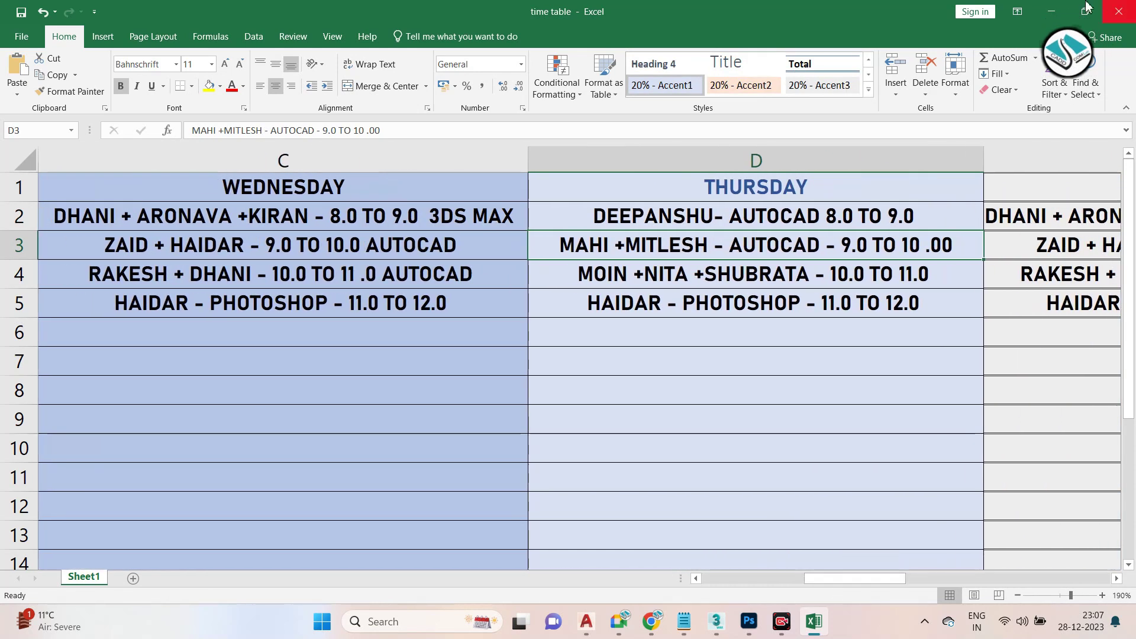
# Minimise the time table workbook and switch back to the house image in Photoshop
pyautogui.click(1050, 12)
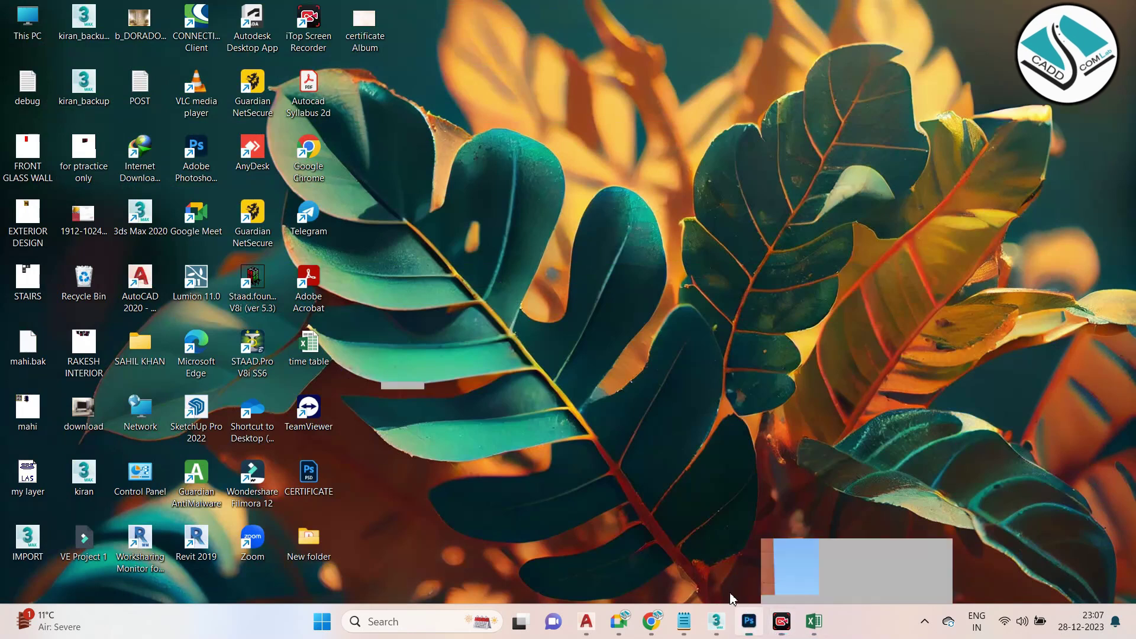
pyautogui.click(748, 621)
pyautogui.scroll(-3, 293, 287)
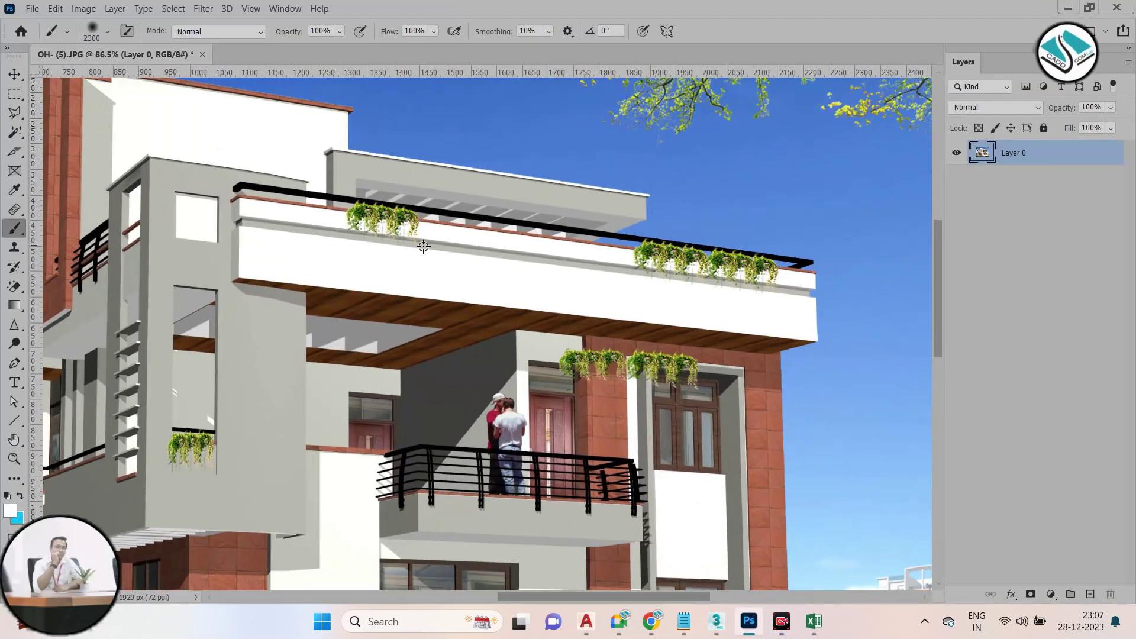
pyautogui.scroll(-2, 344, 254)
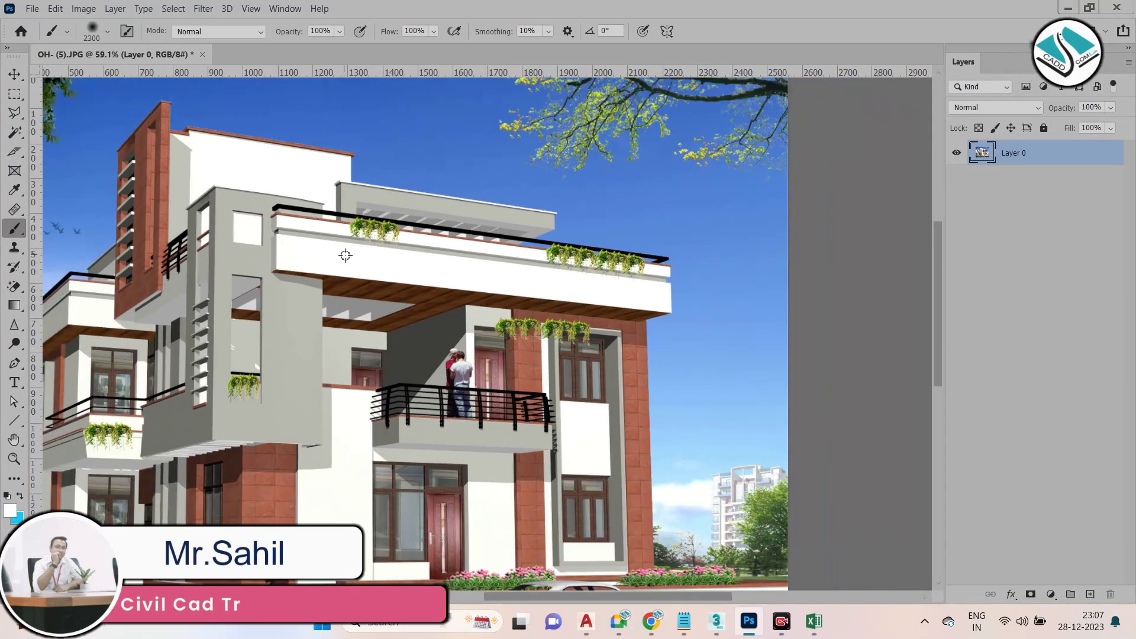
pyautogui.scroll(2, 344, 255)
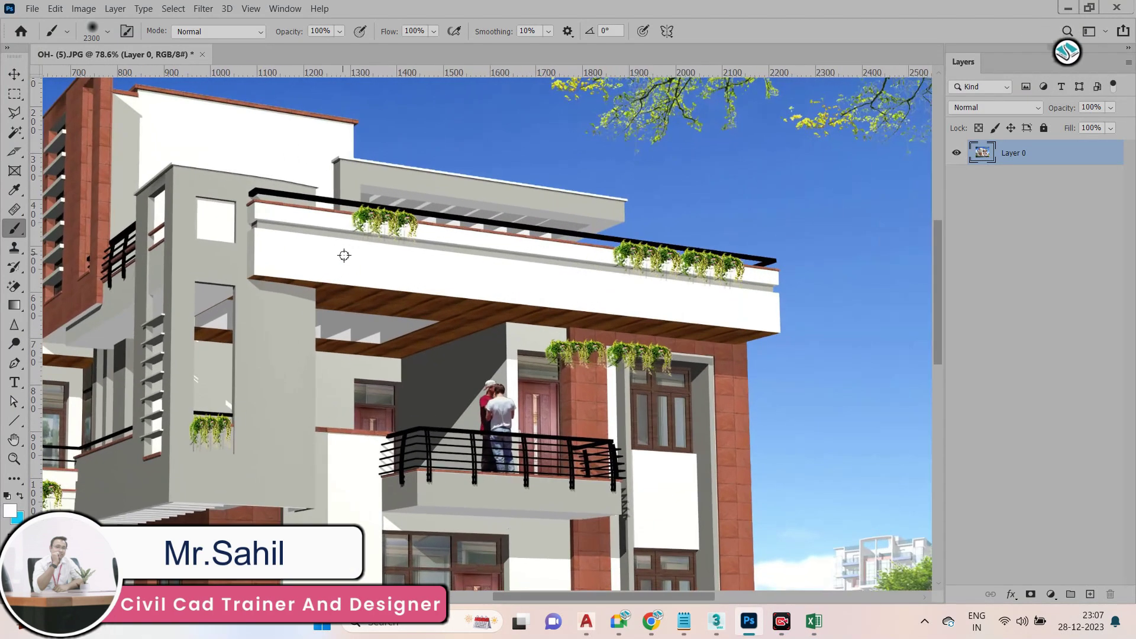
# With the Eyedropper Tool active, swap the foreground and background colours and sample the house's light grey as the foreground colour
pyautogui.rightClick(15, 228)
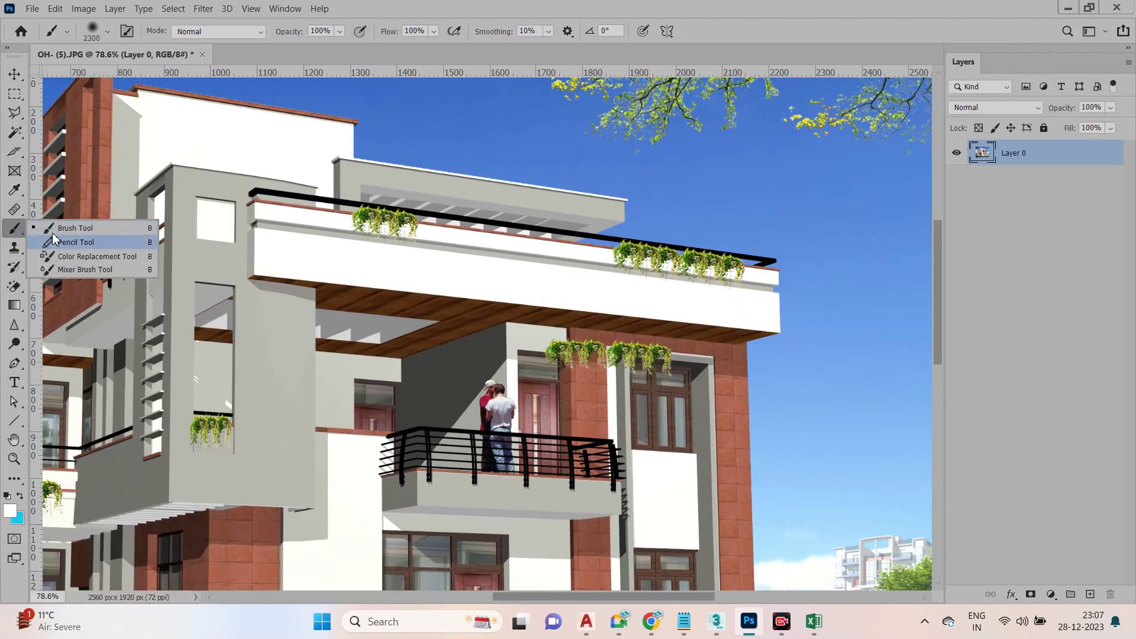
pyautogui.click(22, 192)
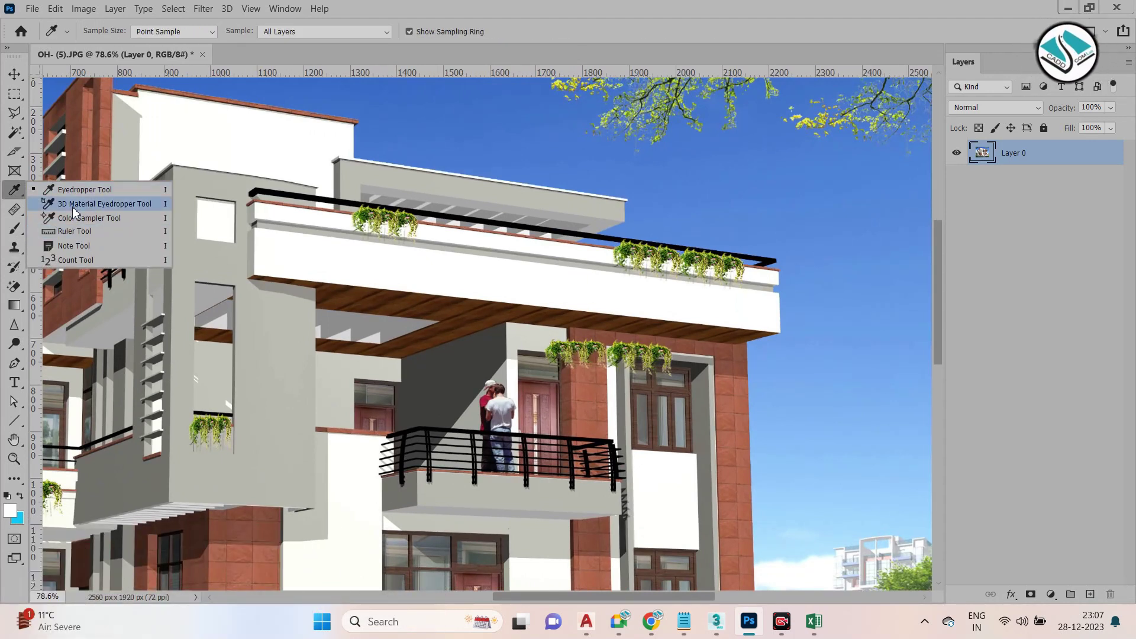
pyautogui.click(86, 189)
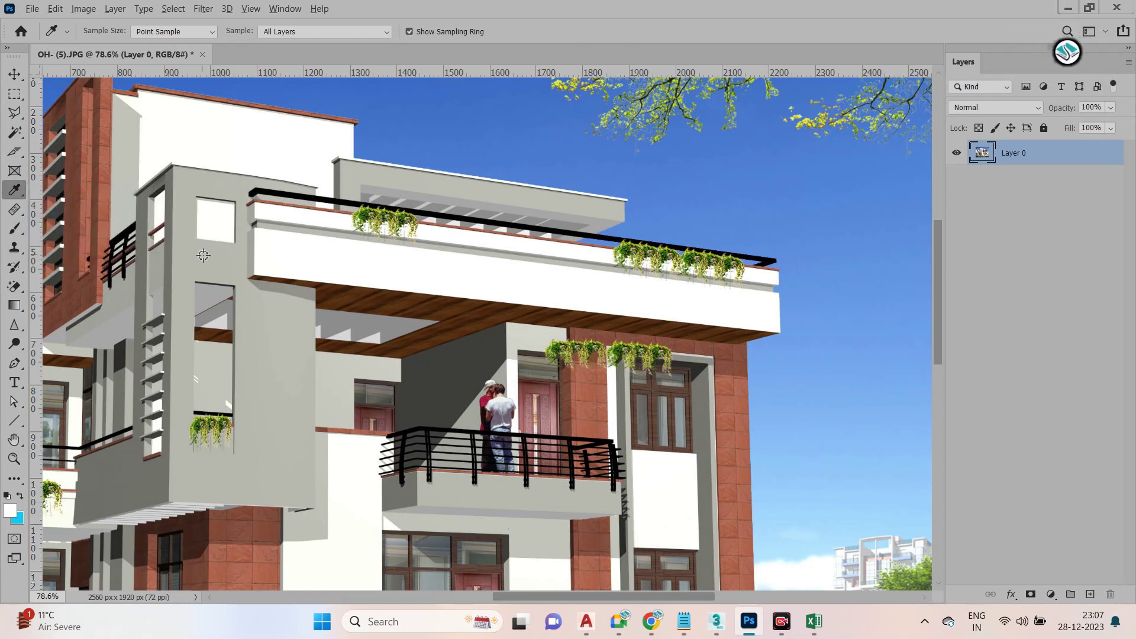
pyautogui.click(22, 501)
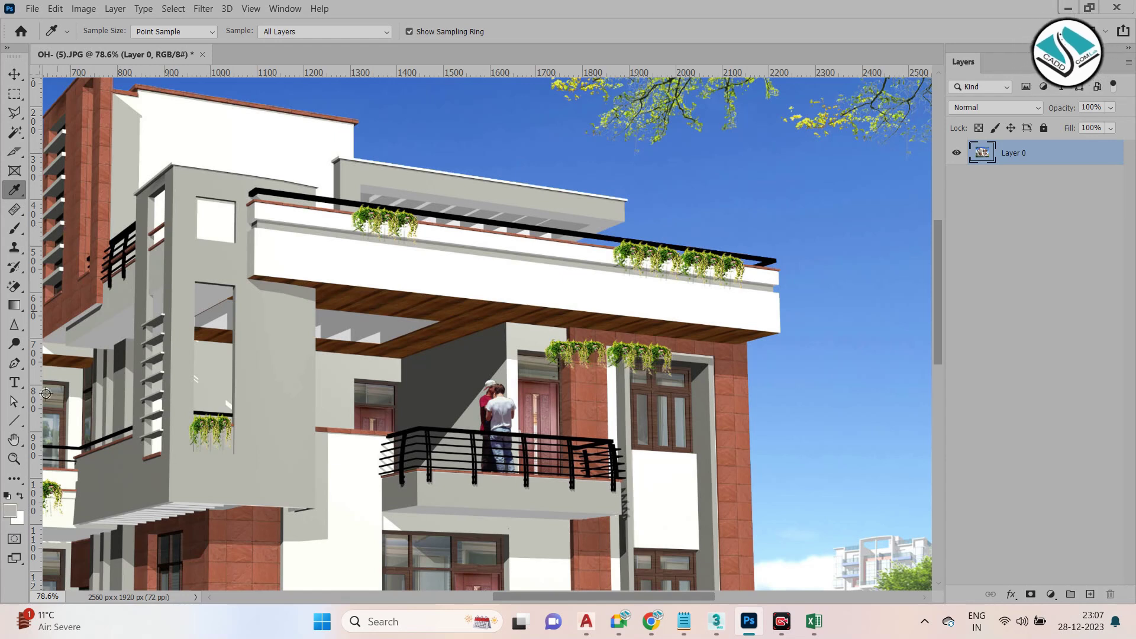
# Select the white band below the roof terrace parapet with the Polygonal Lasso Tool, following its four corners
pyautogui.click(14, 112)
pyautogui.click(69, 129)
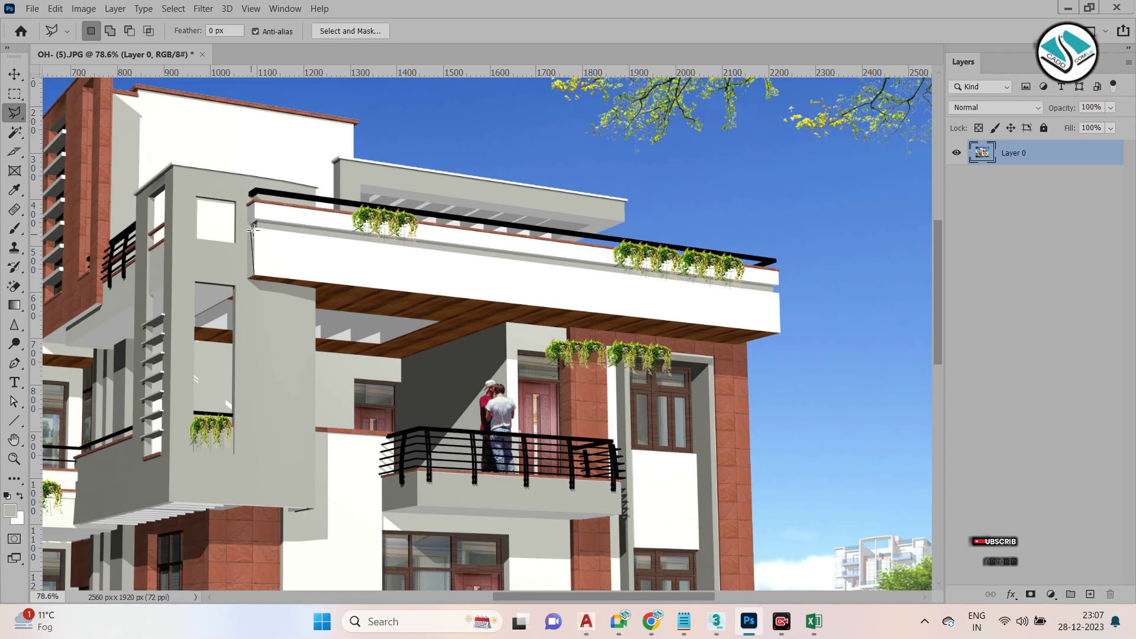
pyautogui.click(254, 229)
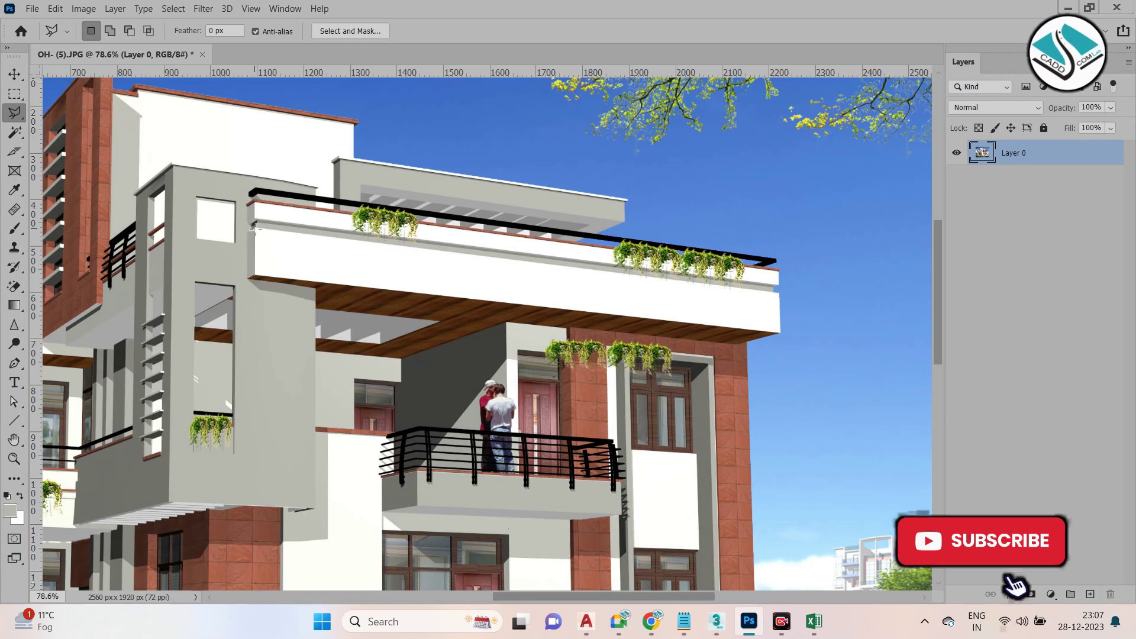
pyautogui.click(780, 292)
pyautogui.click(781, 331)
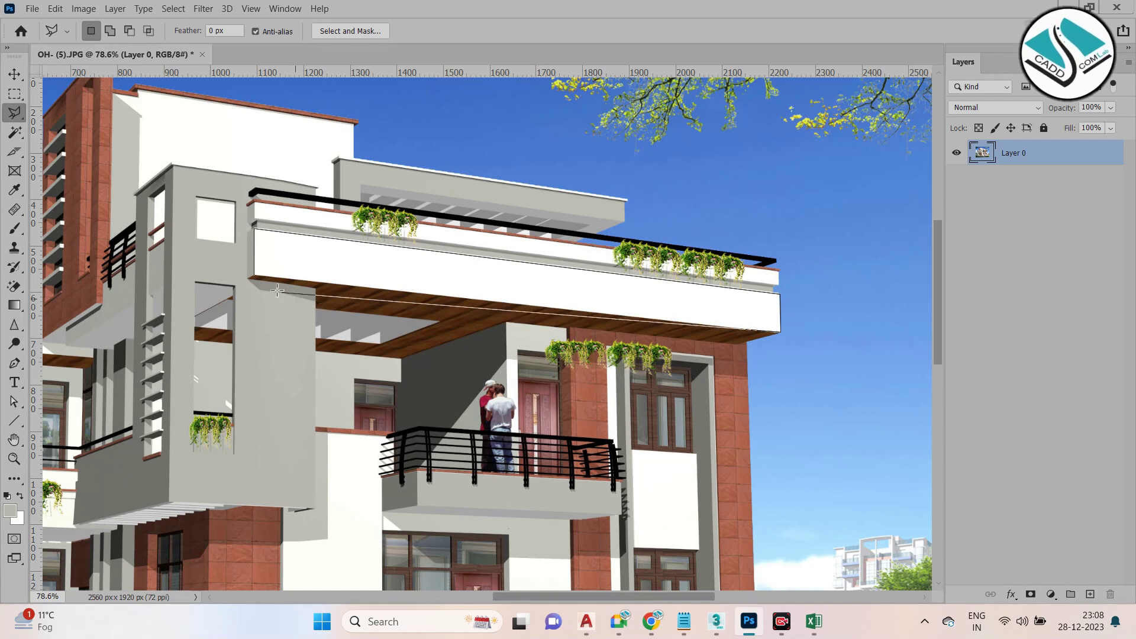
pyautogui.doubleClick(254, 276)
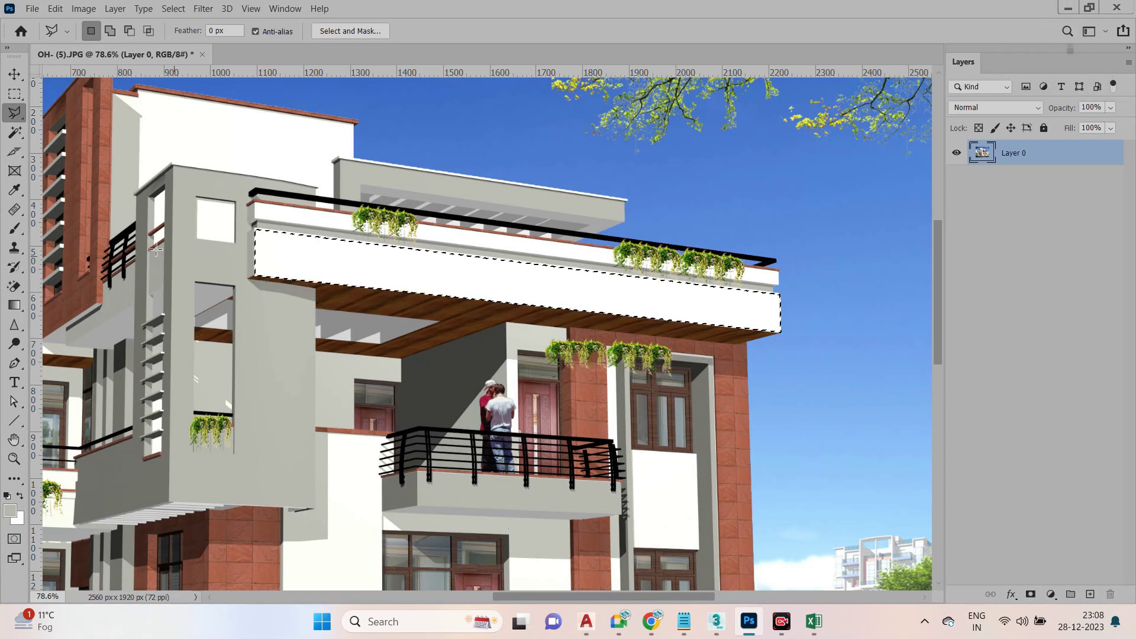
# Paint the selected white band with the sampled light grey using a soft round brush sized 114 px, and deselect
pyautogui.click(14, 229)
pyautogui.click(52, 230)
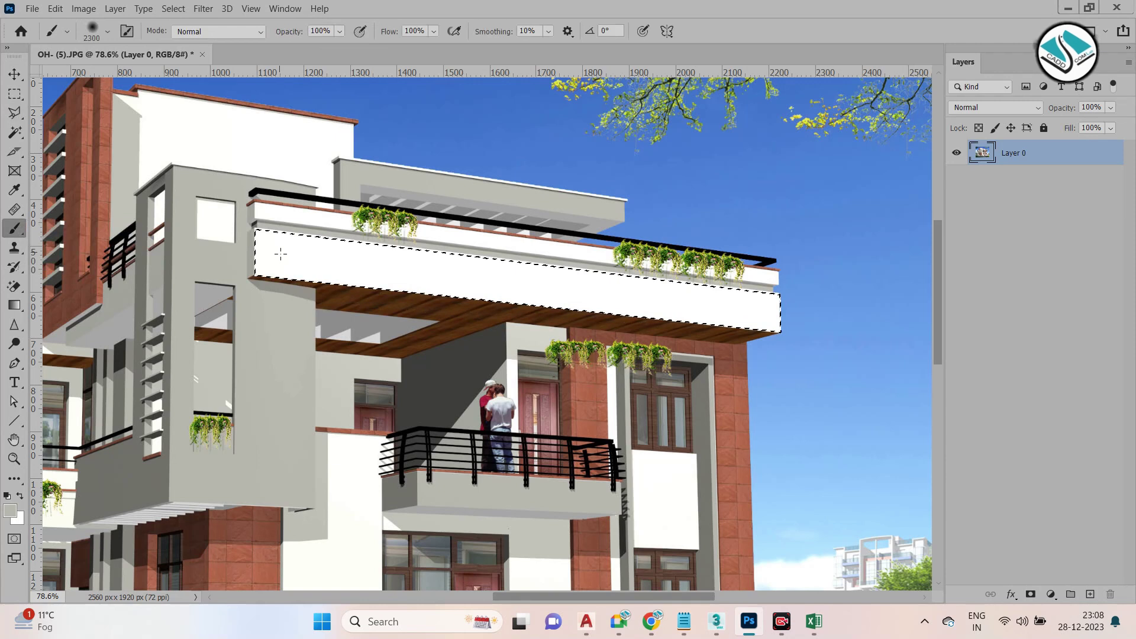
pyautogui.click(107, 31)
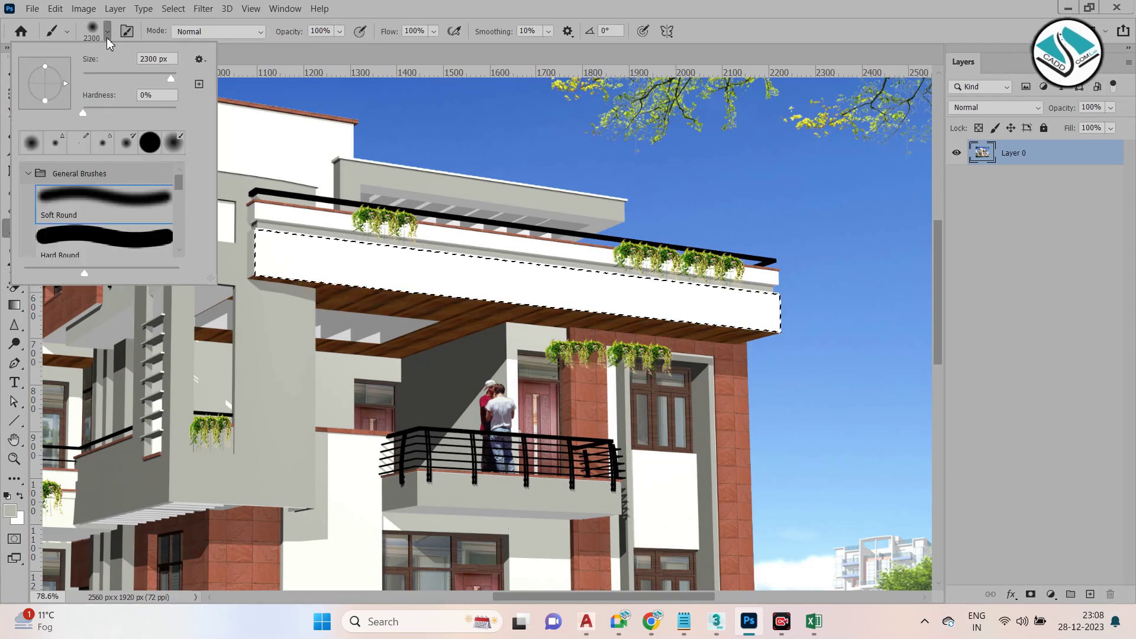
pyautogui.moveTo(172, 78); pyautogui.dragTo(133, 84)
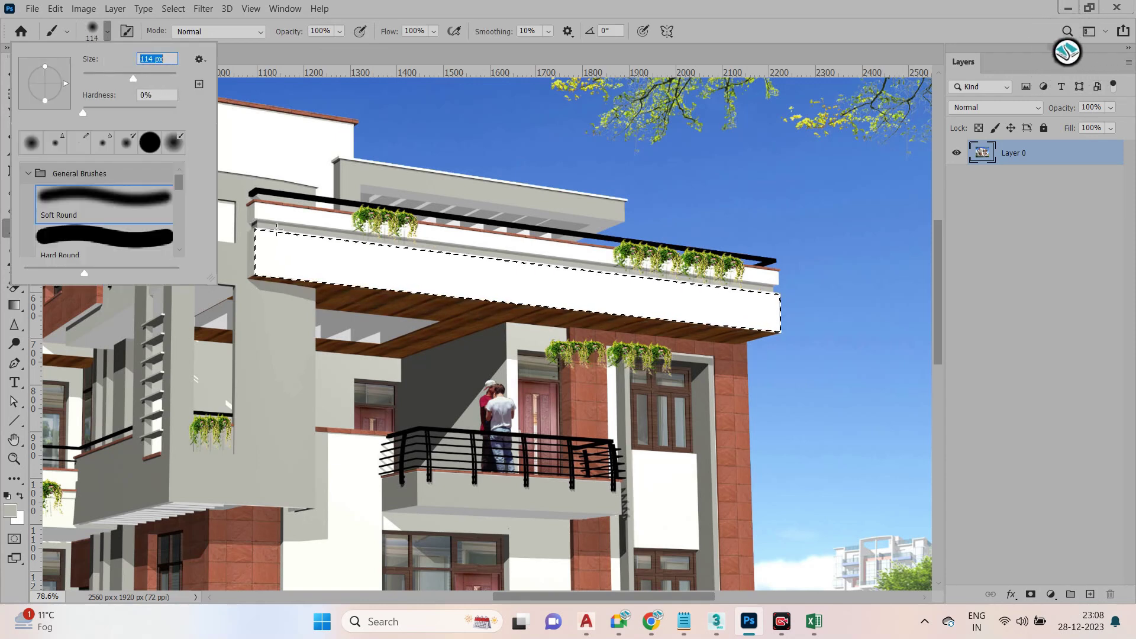
pyautogui.moveTo(339, 261)
pyautogui.mouseDown()
pyautogui.moveTo(261, 252)
pyautogui.moveTo(503, 279)
pyautogui.mouseUp()
pyautogui.moveTo(587, 295)
pyautogui.mouseDown()
pyautogui.moveTo(378, 266)
pyautogui.moveTo(539, 269)
pyautogui.moveTo(721, 294)
pyautogui.moveTo(580, 302)
pyautogui.moveTo(769, 313)
pyautogui.moveTo(650, 306)
pyautogui.mouseUp()
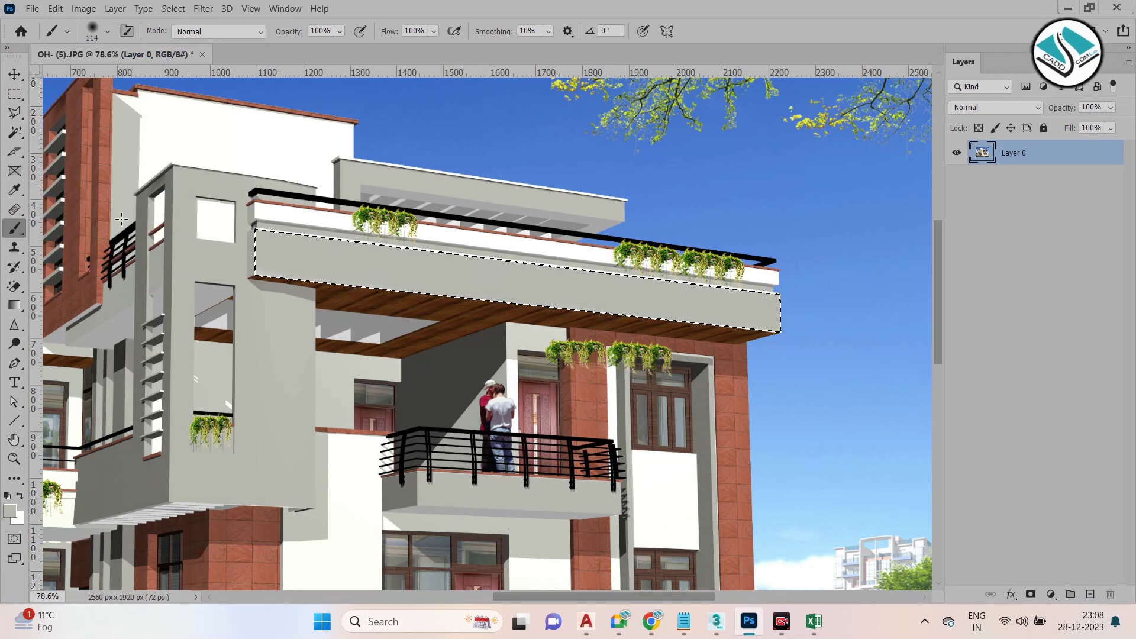
pyautogui.hotkey('ctrl', 'd')
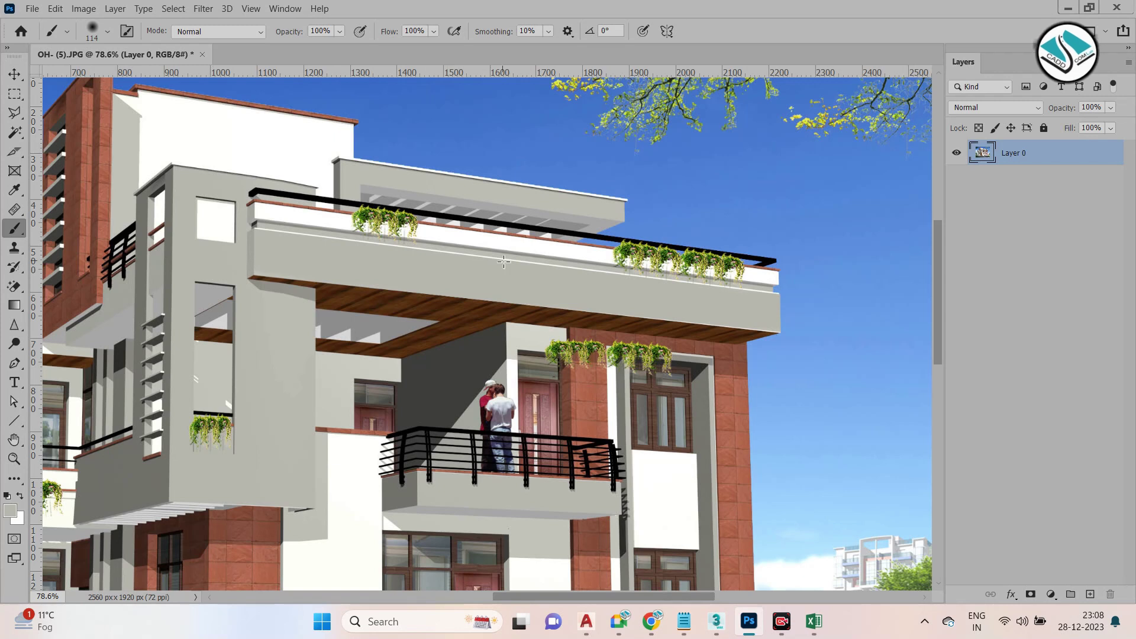
# Sample the grey of the tower wall just above the small square opening with the Eyedropper Tool
pyautogui.scroll(-1, 503, 261)
pyautogui.scroll(-3, 544, 216)
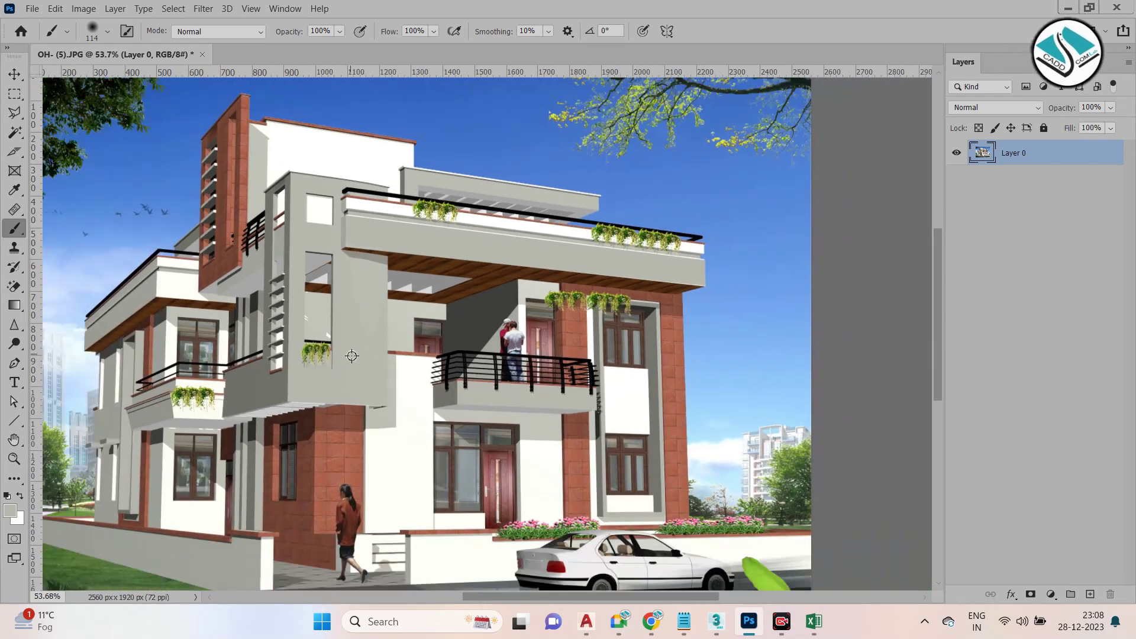
pyautogui.scroll(3, 343, 355)
pyautogui.scroll(1, 269, 328)
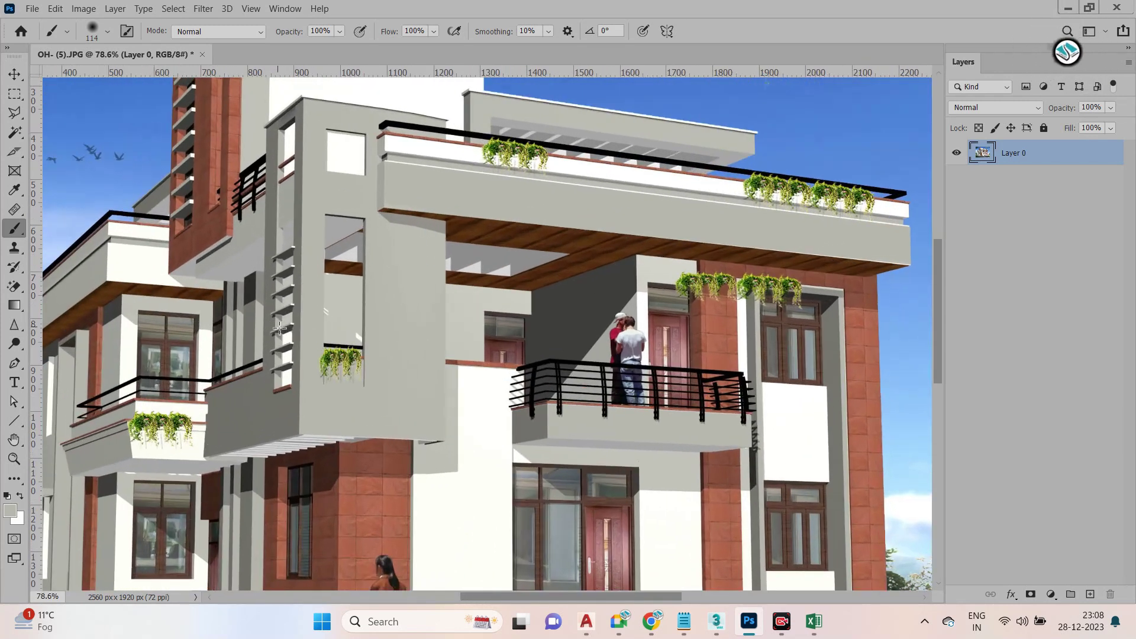
pyautogui.scroll(5, 337, 217)
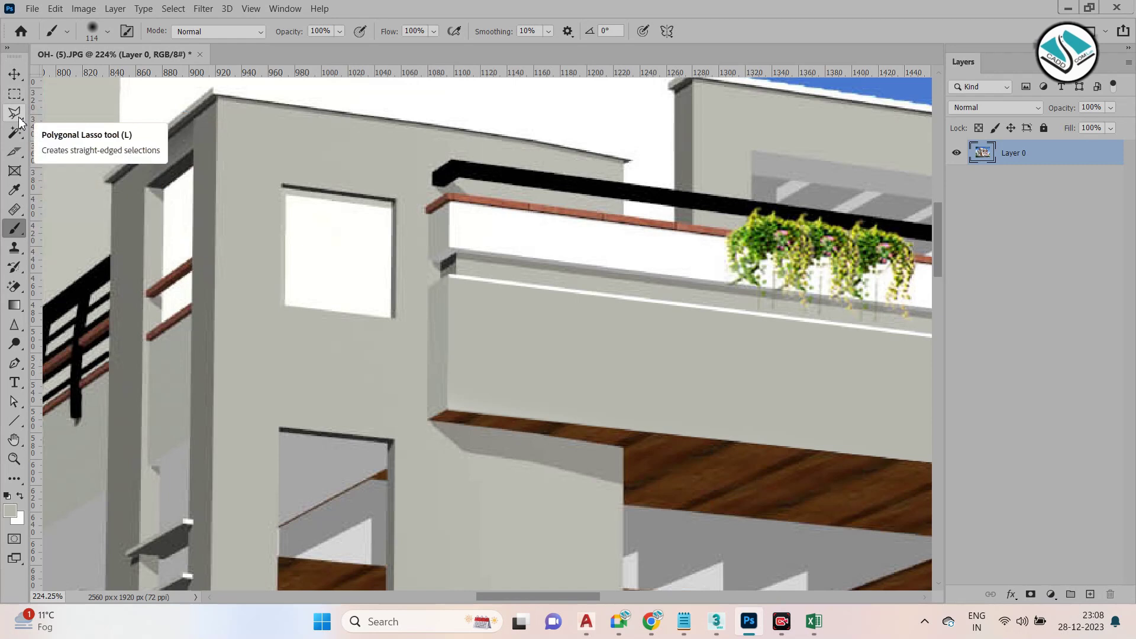
pyautogui.click(14, 190)
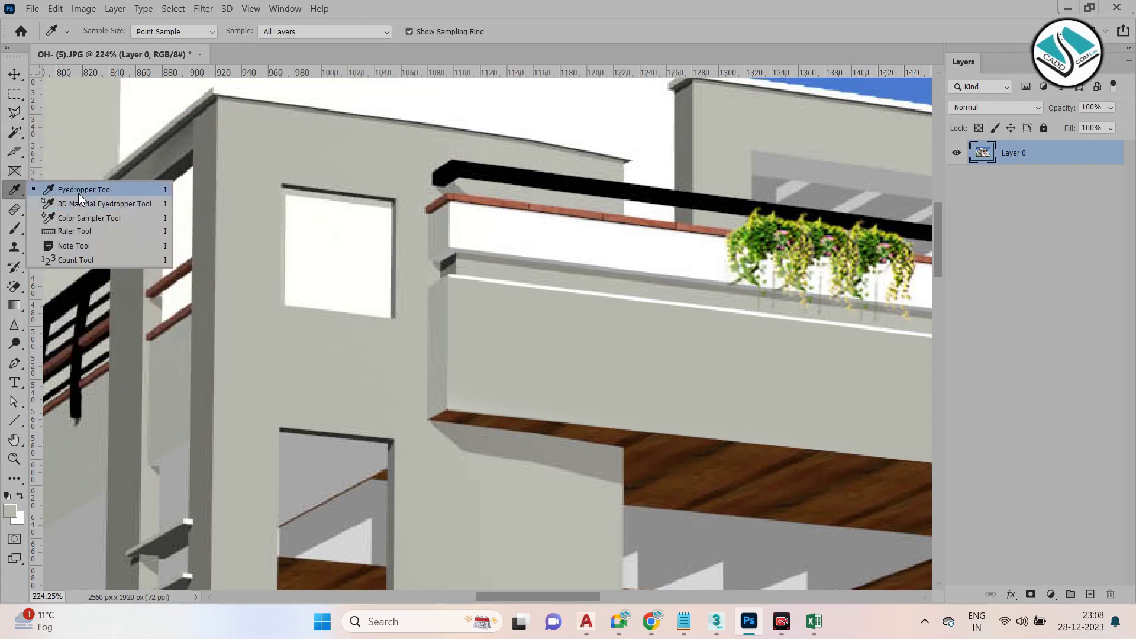
pyautogui.click(78, 189)
pyautogui.click(316, 176)
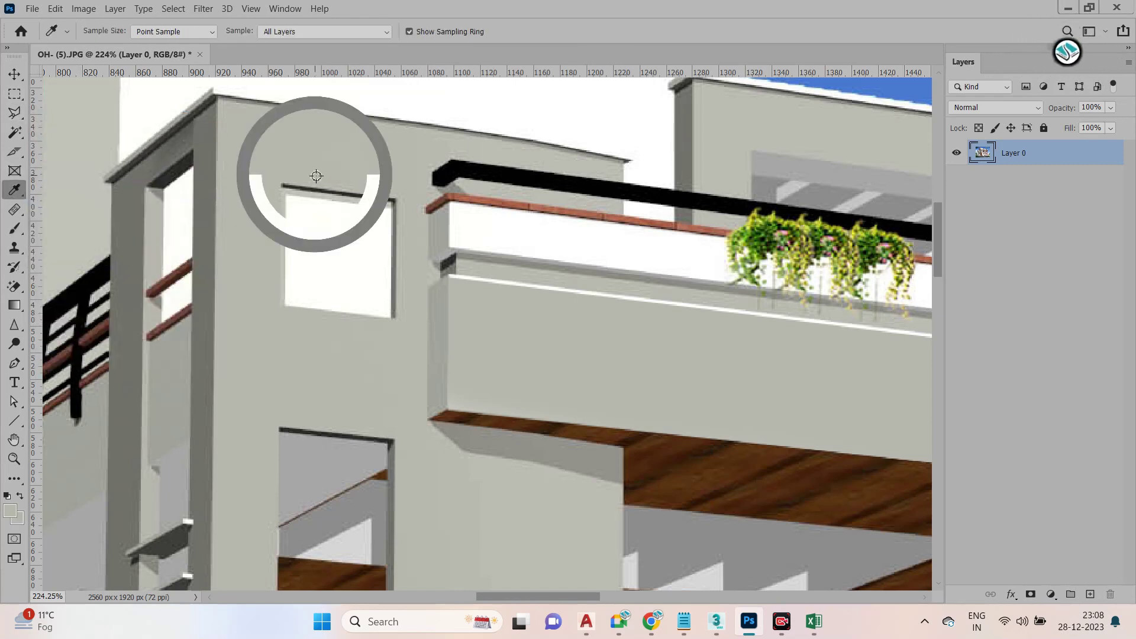
# Select the small white square opening in the tower wall with the Polygonal Lasso Tool
pyautogui.click(13, 135)
pyautogui.click(14, 112)
pyautogui.click(62, 128)
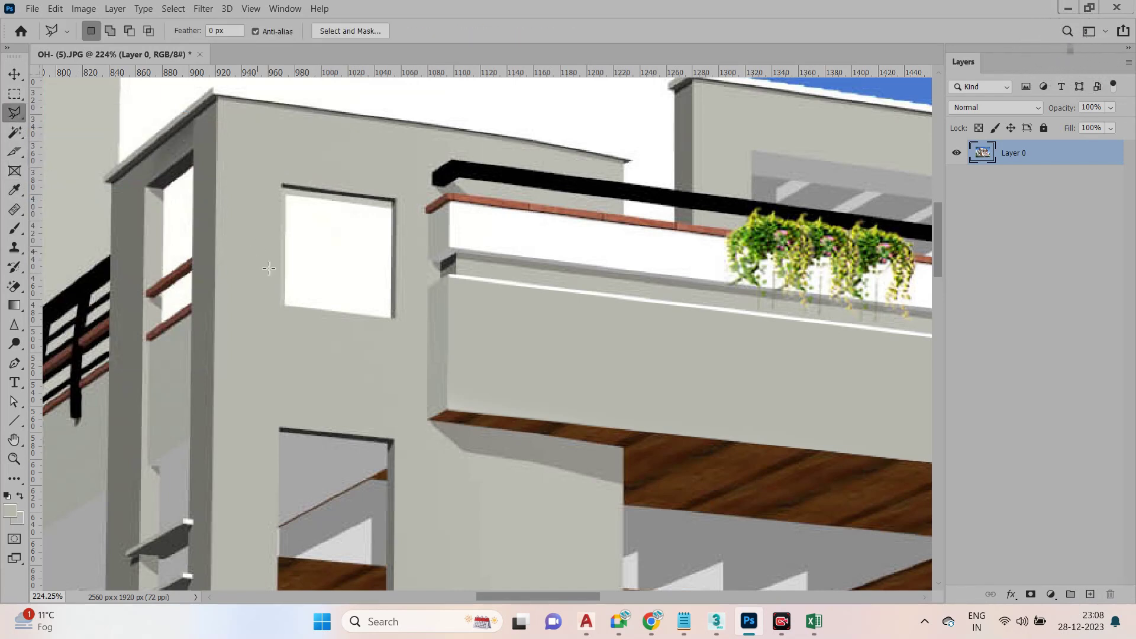
pyautogui.click(284, 185)
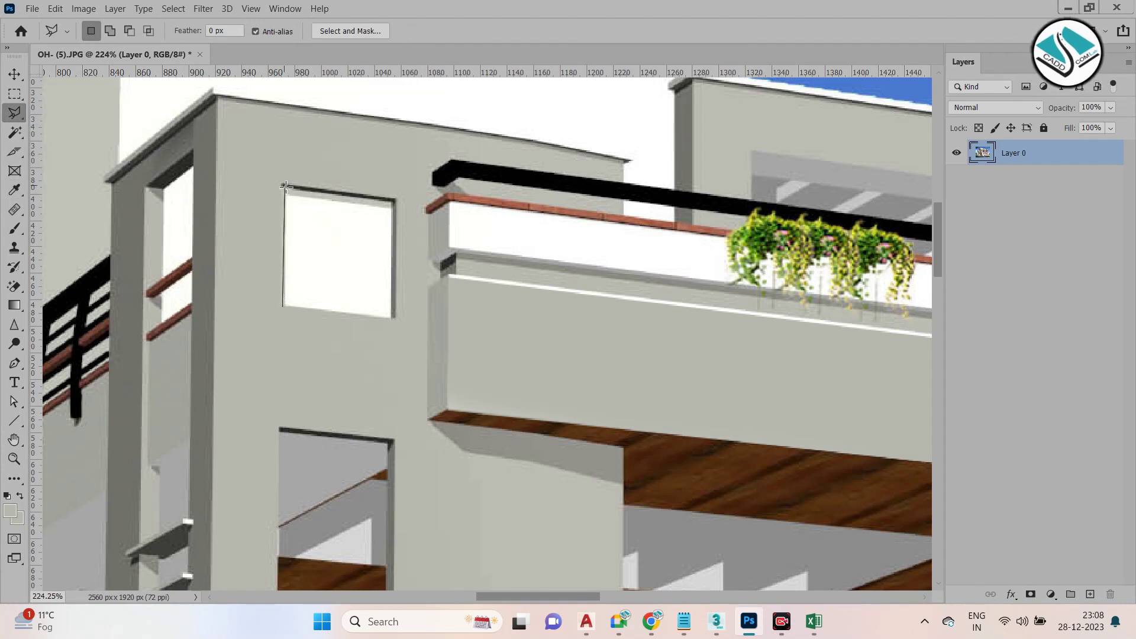
pyautogui.click(394, 200)
pyautogui.click(393, 317)
pyautogui.click(284, 308)
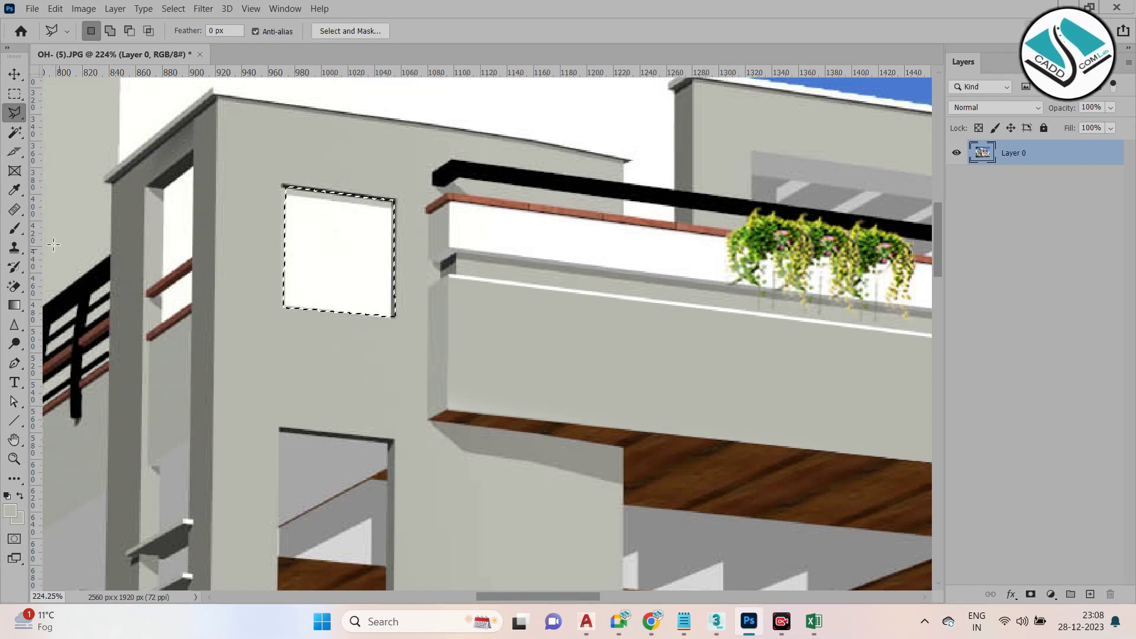
# Brush the sampled wall grey over the selected square opening and deselect
pyautogui.rightClick(14, 228)
pyautogui.click(74, 231)
pyautogui.moveTo(276, 234)
pyautogui.mouseDown()
pyautogui.moveTo(292, 199)
pyautogui.moveTo(220, 210)
pyautogui.moveTo(242, 284)
pyautogui.mouseUp()
pyautogui.hotkey('ctrl', 'd')
pyautogui.press('alt')
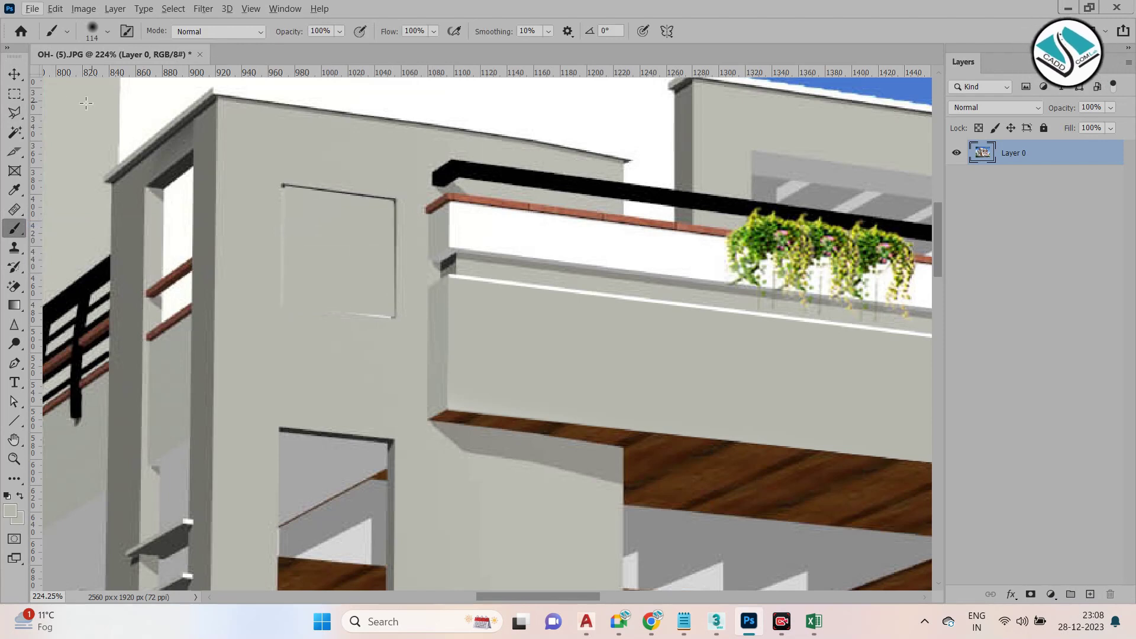
# Marquee a rectangle slightly larger than the painted opening, brush over its leftover outline in wall grey, and deselect
pyautogui.rightClick(16, 99)
pyautogui.click(59, 91)
pyautogui.moveTo(259, 171); pyautogui.dragTo(415, 344)
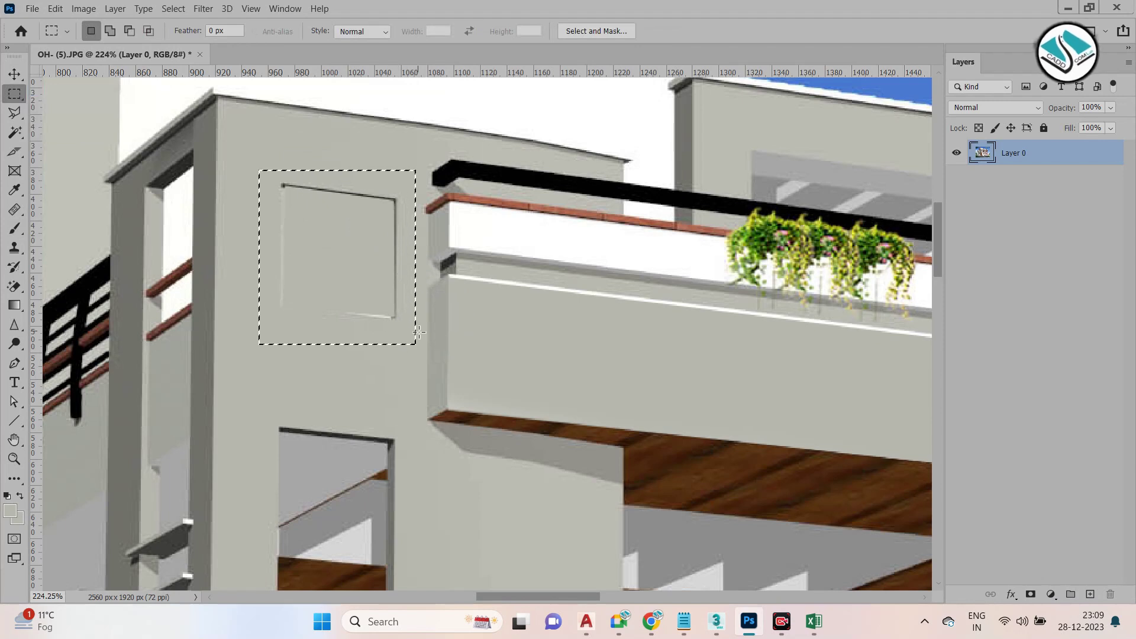
pyautogui.rightClick(16, 229)
pyautogui.click(60, 223)
pyautogui.moveTo(310, 243)
pyautogui.mouseDown()
pyautogui.moveTo(325, 159)
pyautogui.moveTo(391, 267)
pyautogui.moveTo(383, 206)
pyautogui.mouseUp()
pyautogui.hotkey('ctrl', 'd')
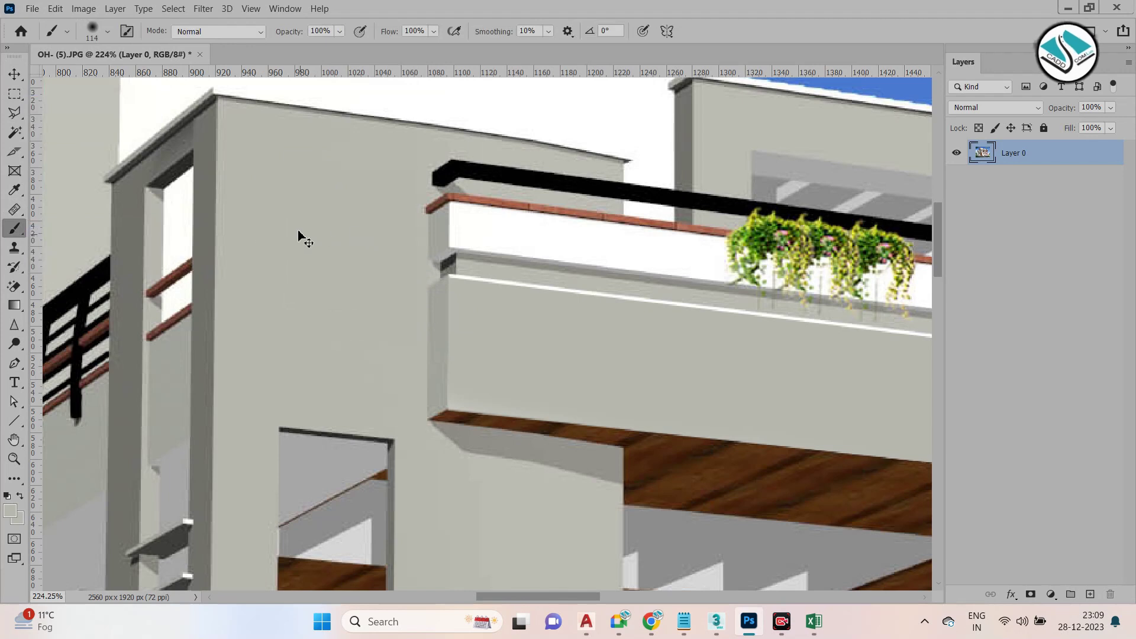
# Open the butterfly image animal-antenna-biology-2395264.jpg from the hd images for photoshop editings folder
pyautogui.scroll(-5, 352, 160)
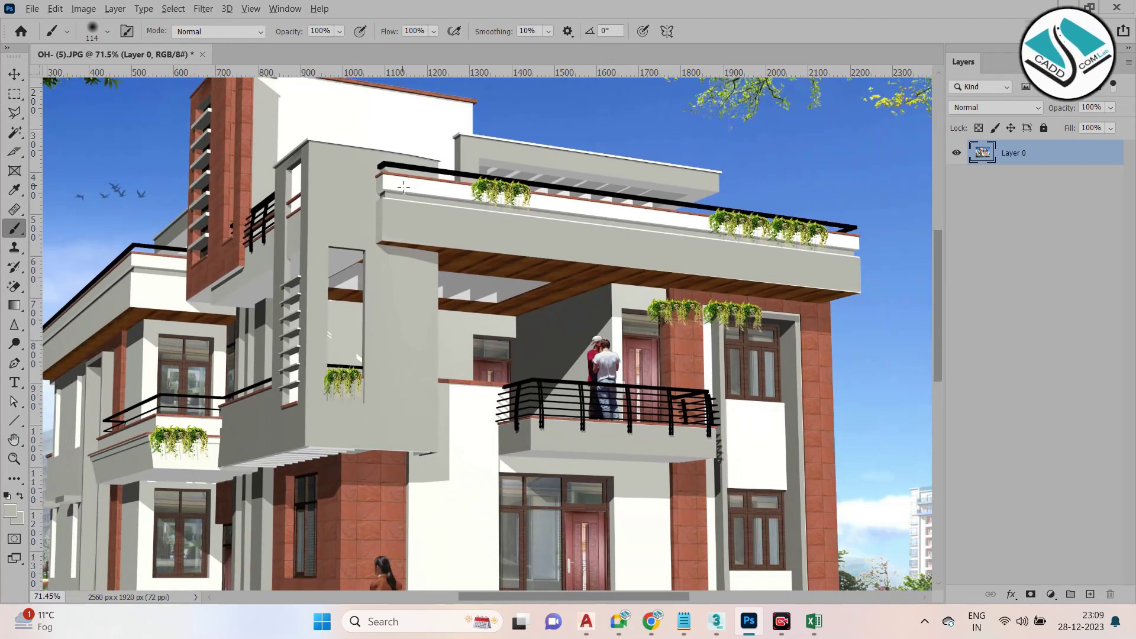
pyautogui.scroll(-1, 404, 187)
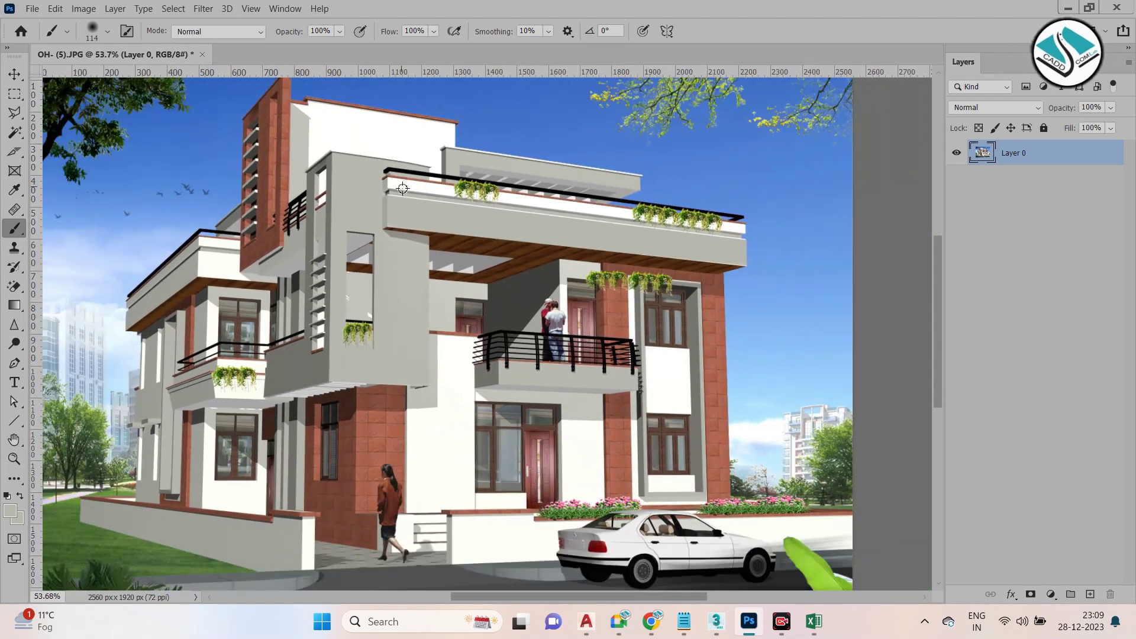
pyautogui.click(32, 8)
pyautogui.click(68, 40)
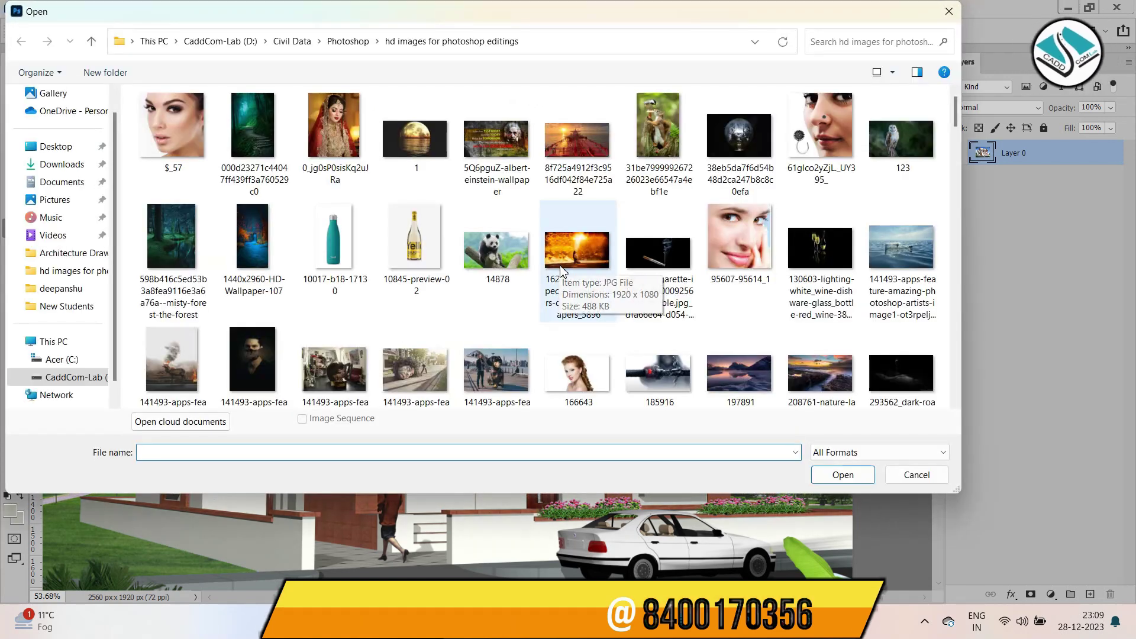
pyautogui.scroll(-2, 560, 270)
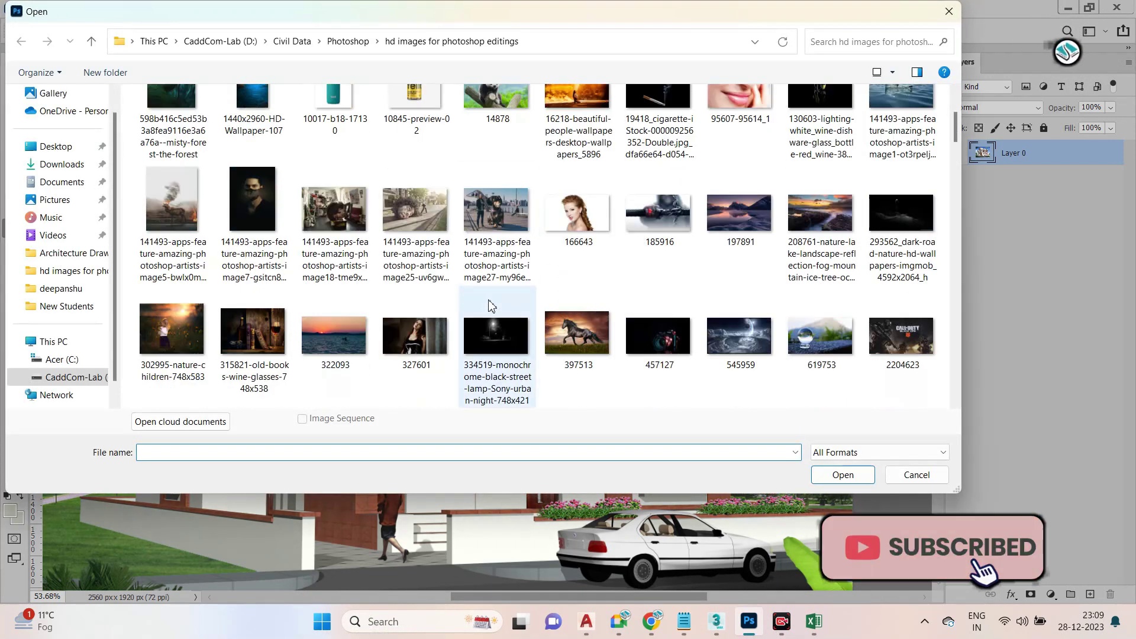
pyautogui.scroll(-1, 643, 304)
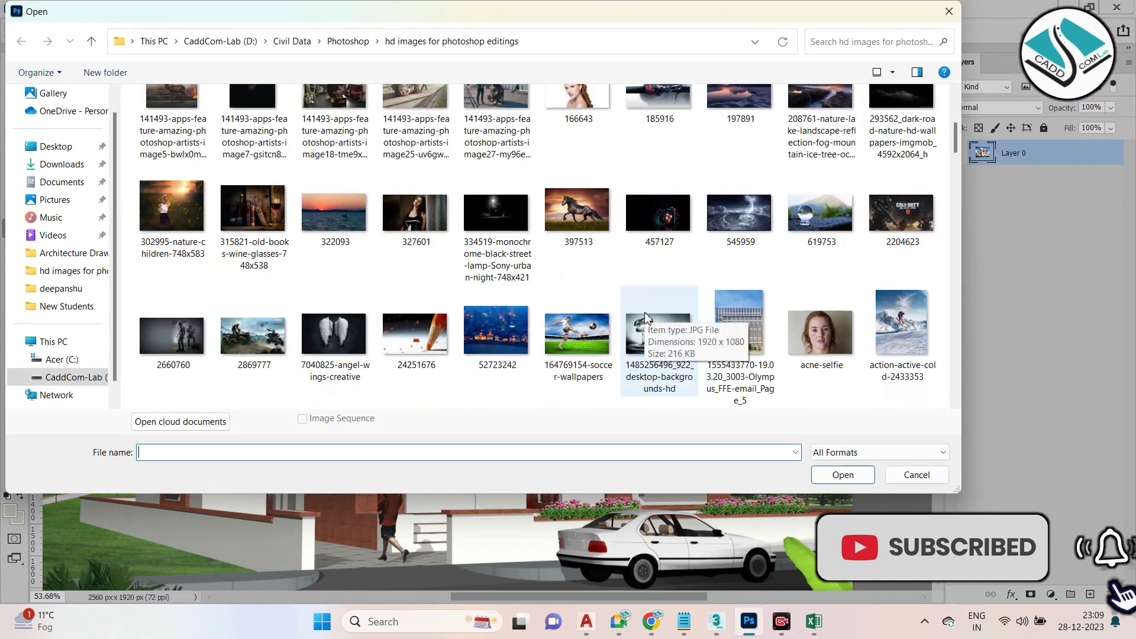
pyautogui.scroll(-2, 644, 314)
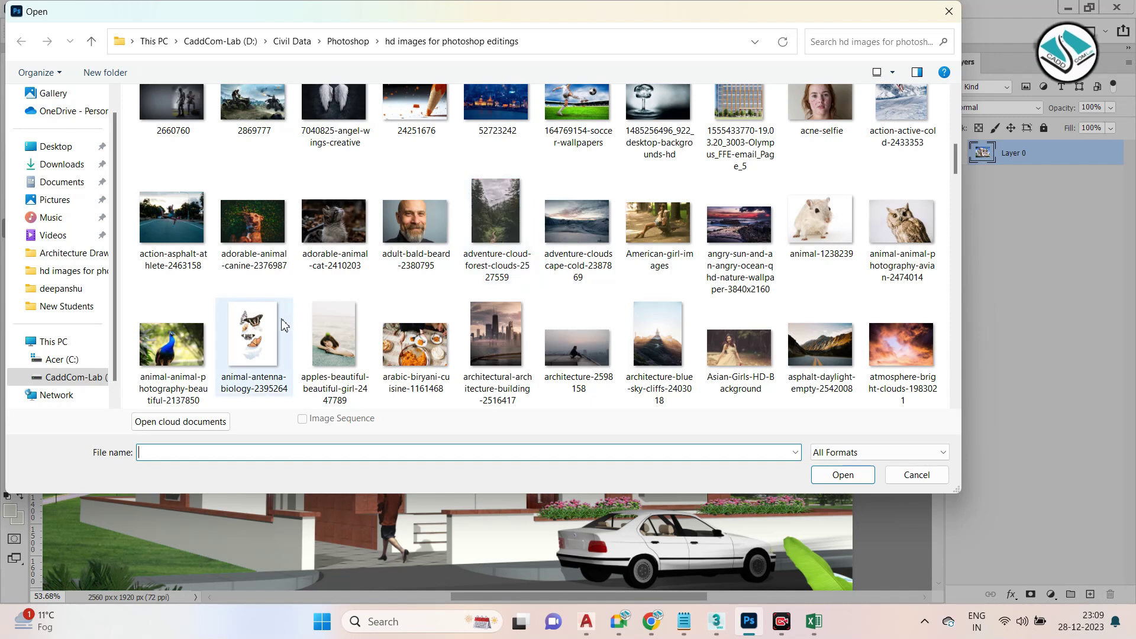
pyautogui.doubleClick(255, 319)
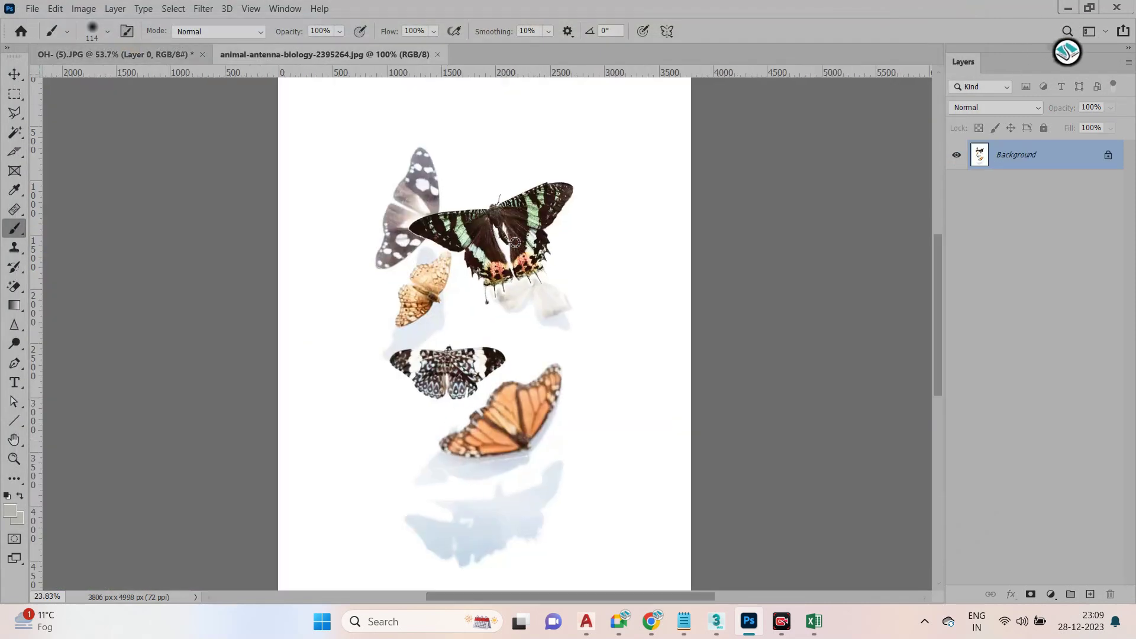
# Unlock the butterfly image's background layer and add a new blank layer above it in Normal mode at 100% opacity
pyautogui.scroll(2, 515, 242)
pyautogui.scroll(6, 492, 218)
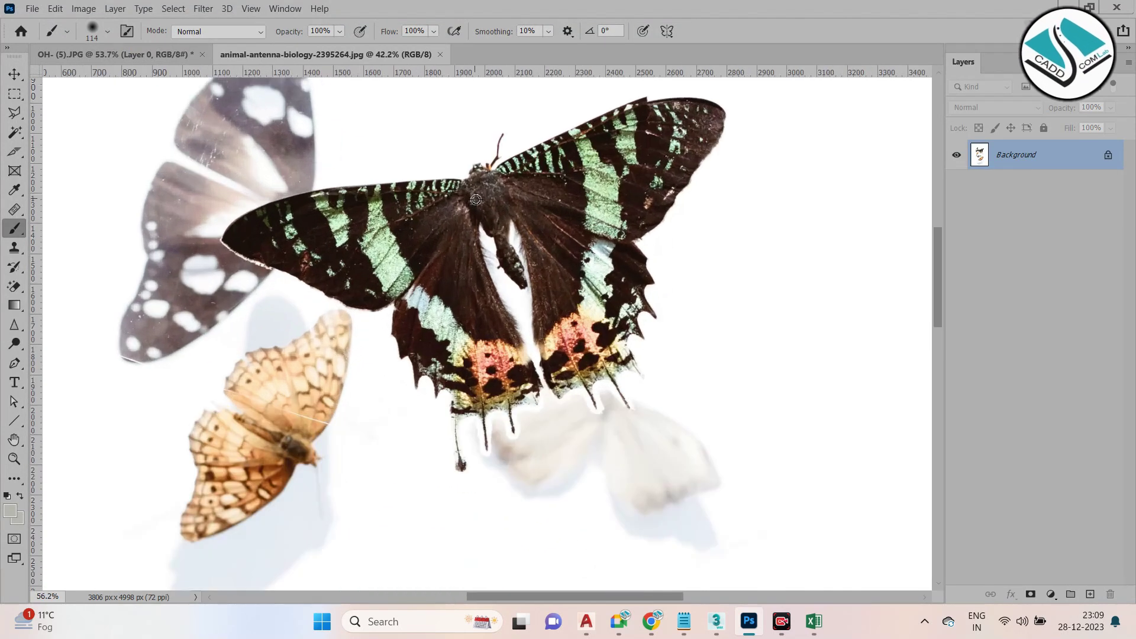
pyautogui.scroll(2, 621, 148)
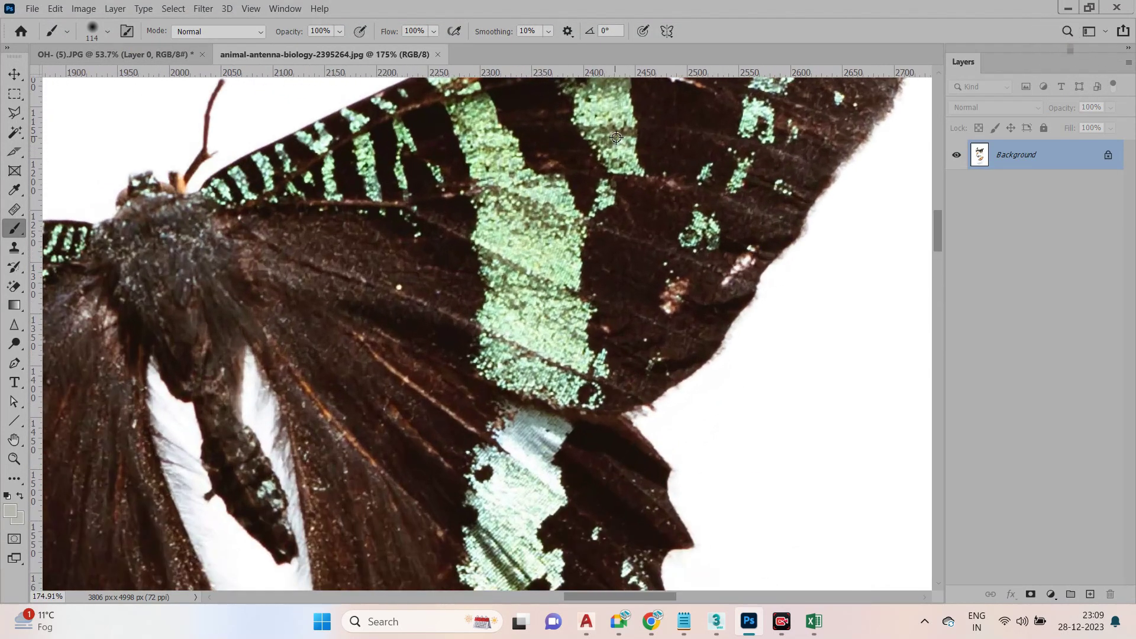
pyautogui.scroll(-4, 570, 173)
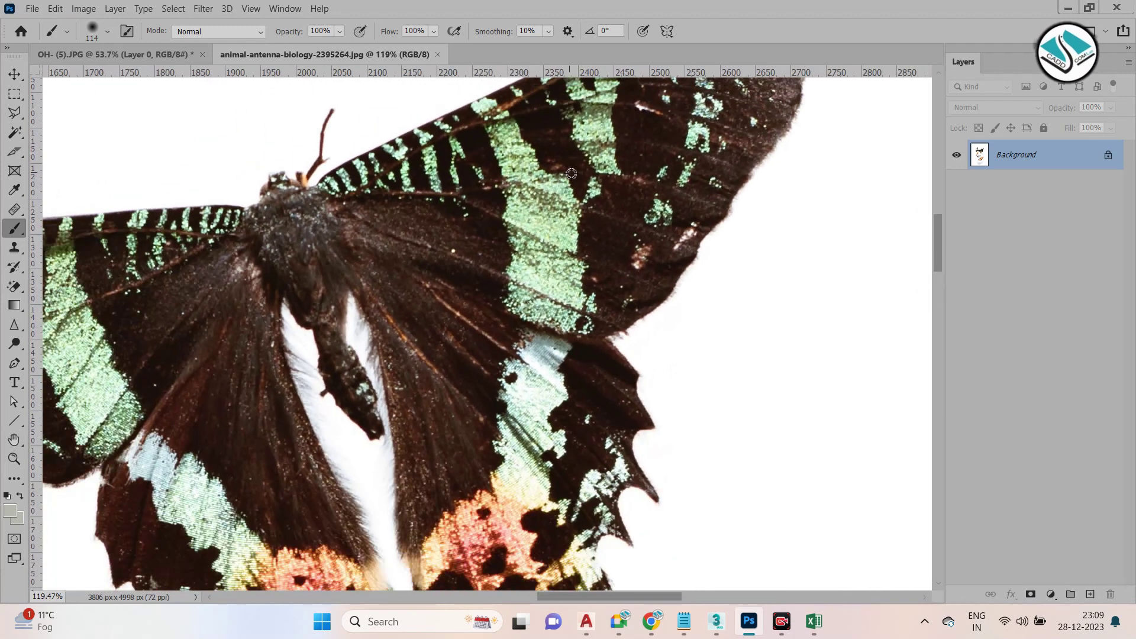
pyautogui.scroll(2, 572, 237)
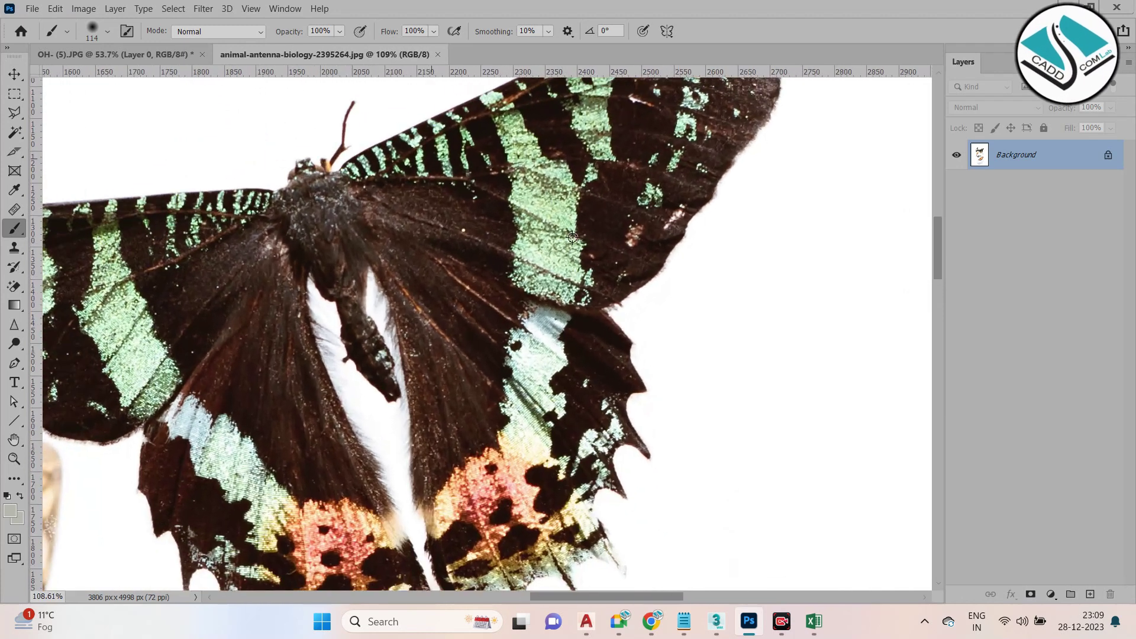
pyautogui.click(1109, 157)
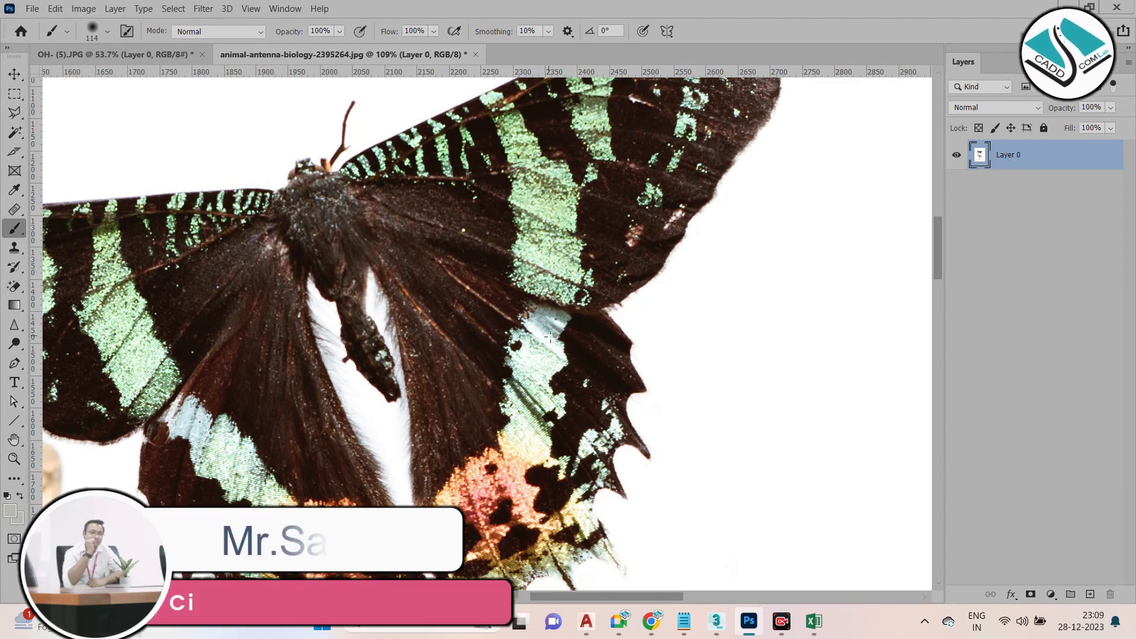
pyautogui.hotkey('ctrl', 'shift', 'n')
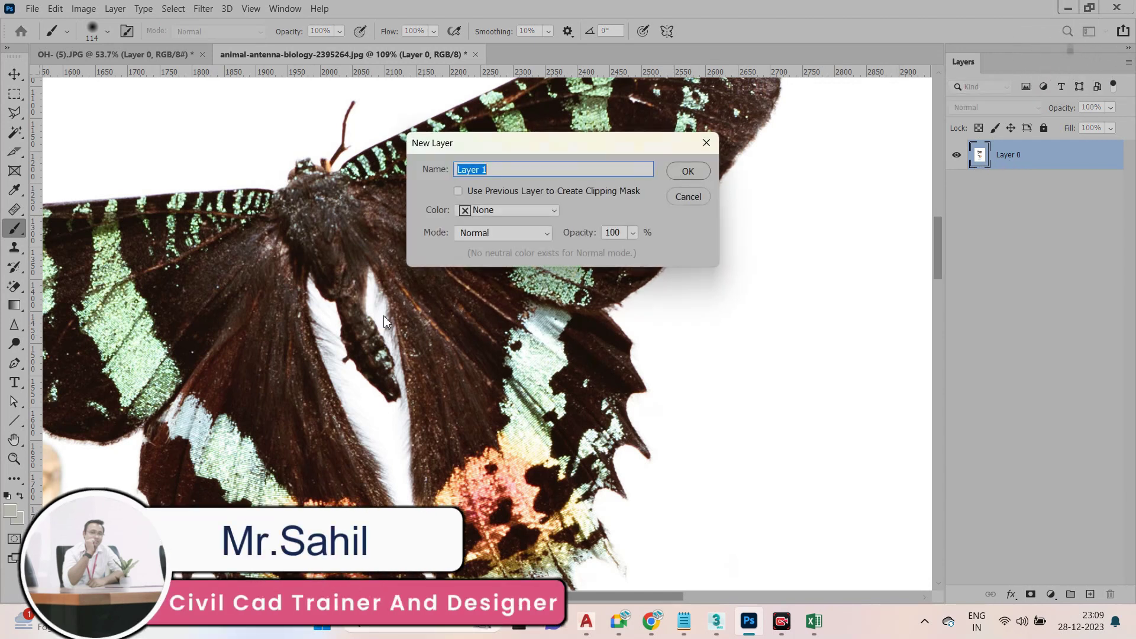
pyautogui.click(681, 174)
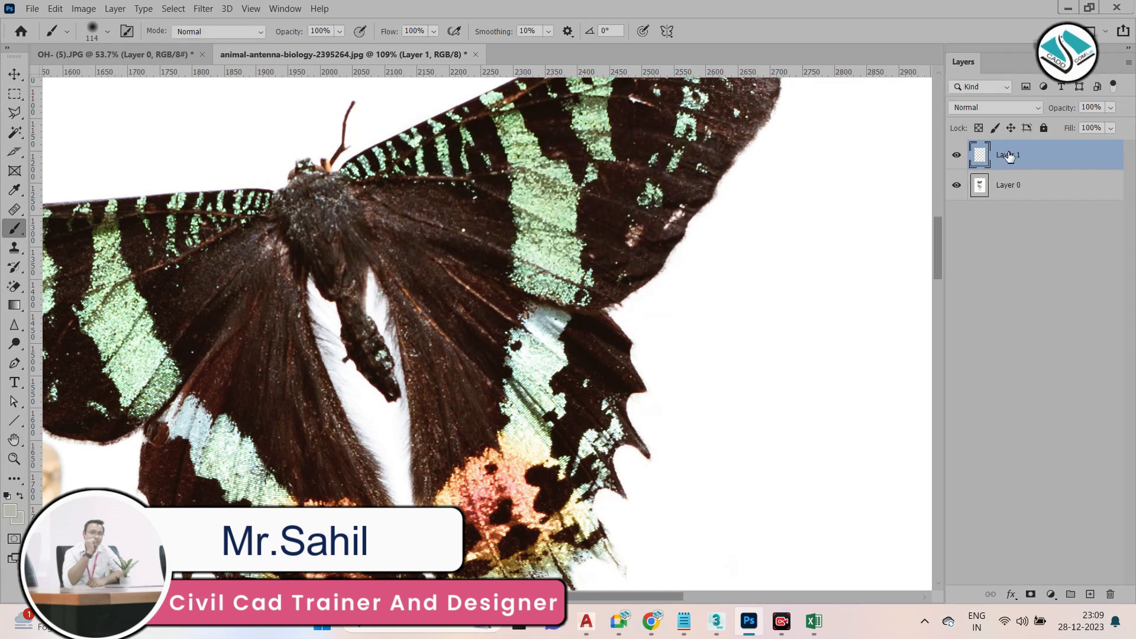
pyautogui.scroll(2, 569, 391)
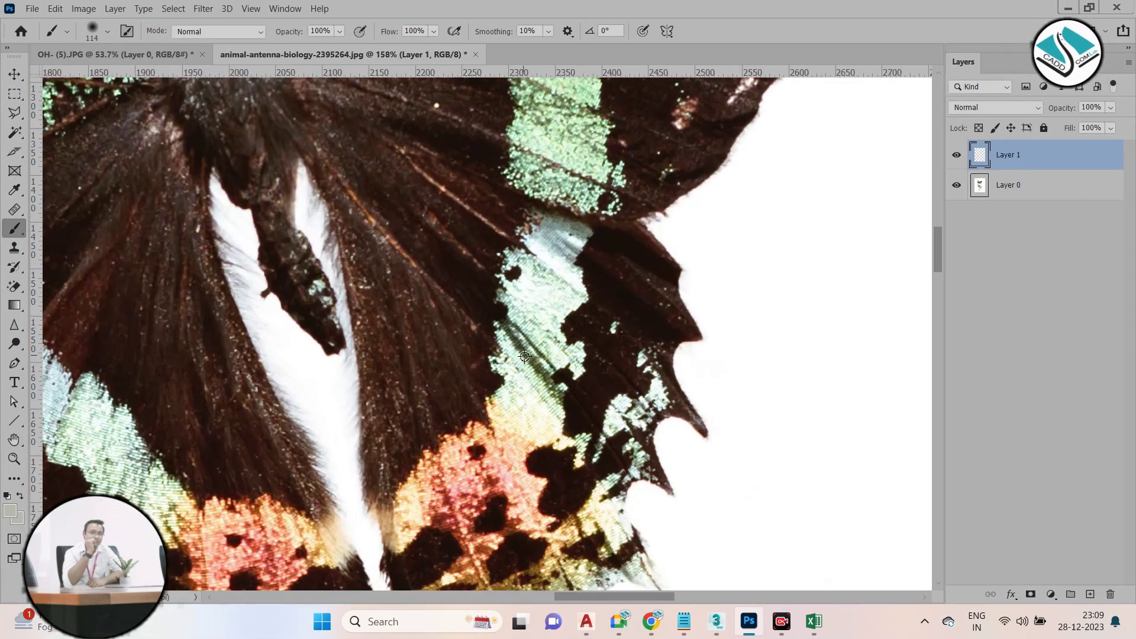
# Sample the light orange-yellow above the pink patch on the butterfly's right lower wing with the Eyedropper
pyautogui.scroll(-1, 569, 390)
pyautogui.click(14, 189)
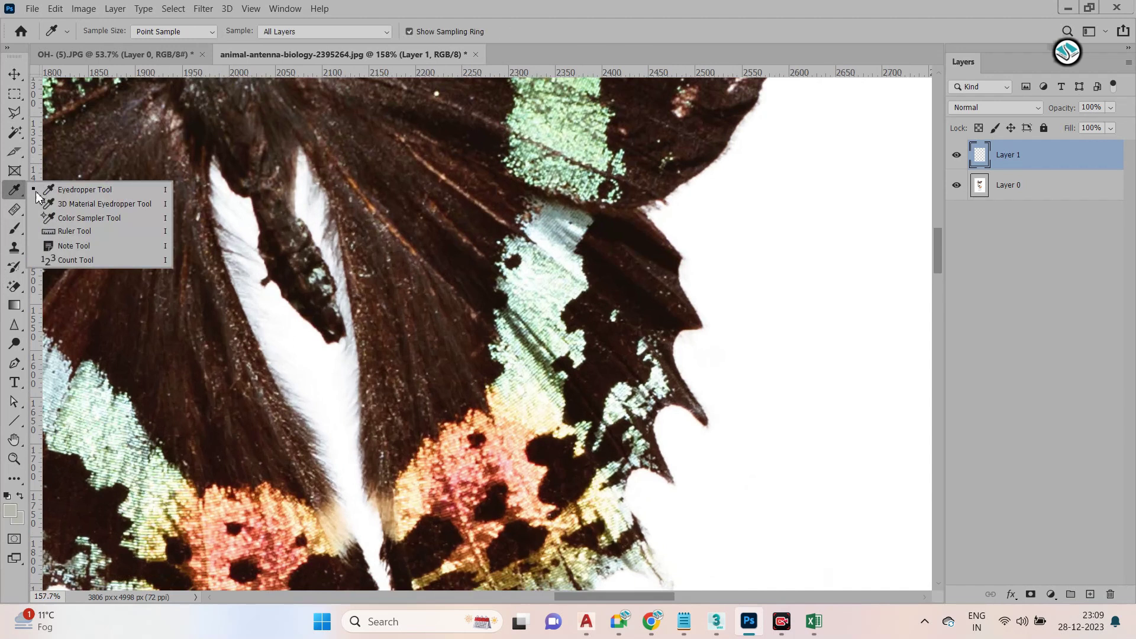
pyautogui.click(76, 190)
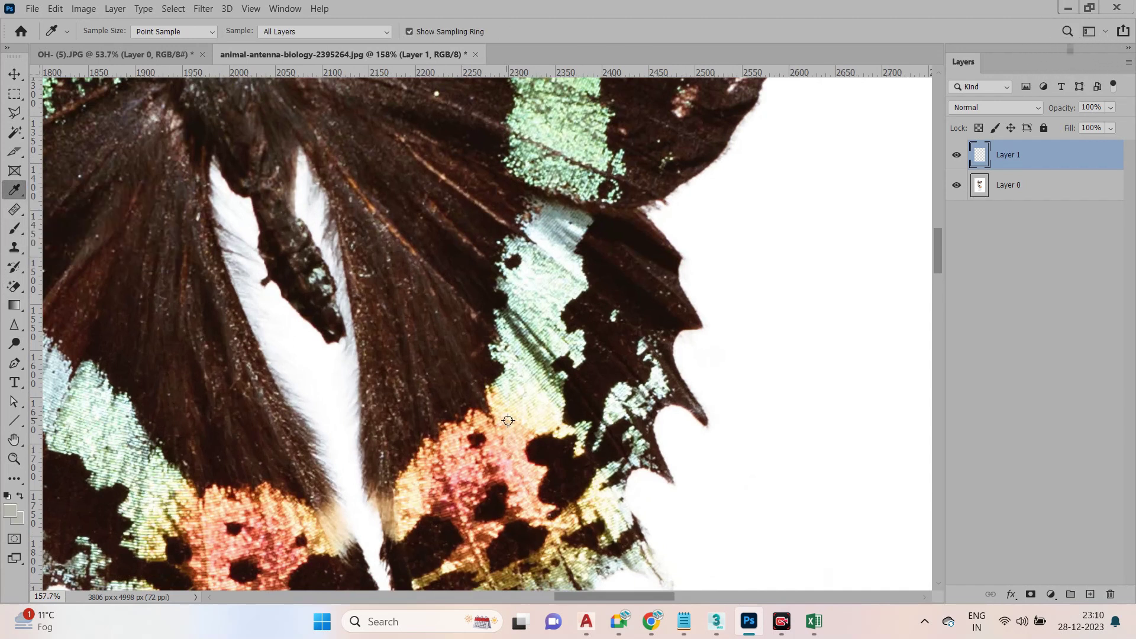
pyautogui.click(12, 209)
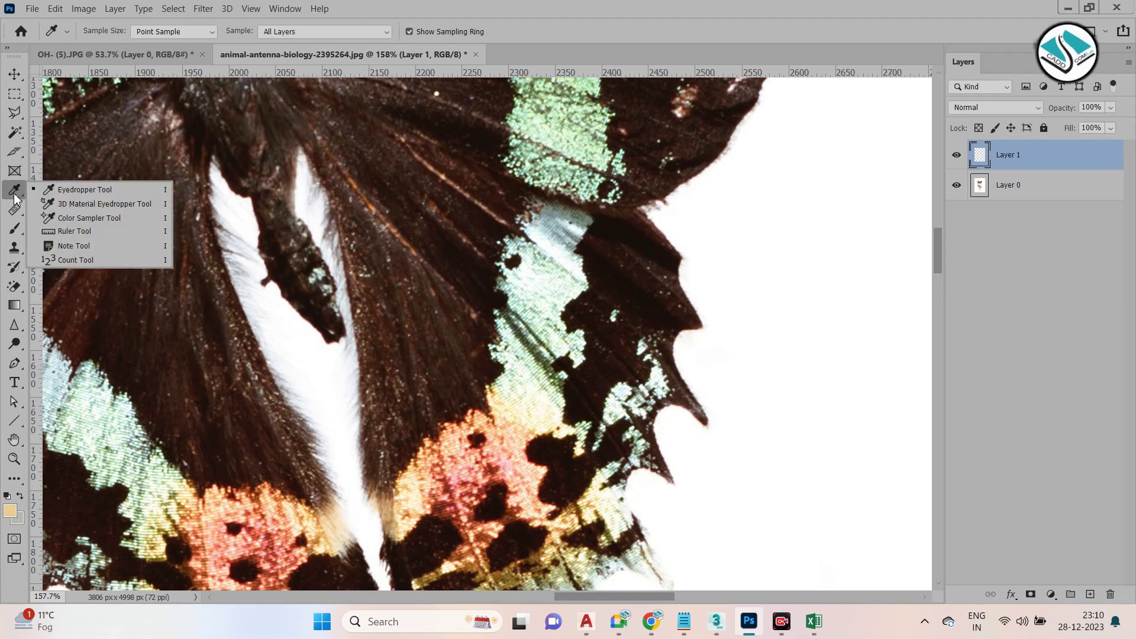
# Set the Brush opacity to 23% and paint the sampled colour over the right lower wing's pale green band on Layer 1
pyautogui.click(14, 228)
pyautogui.click(50, 233)
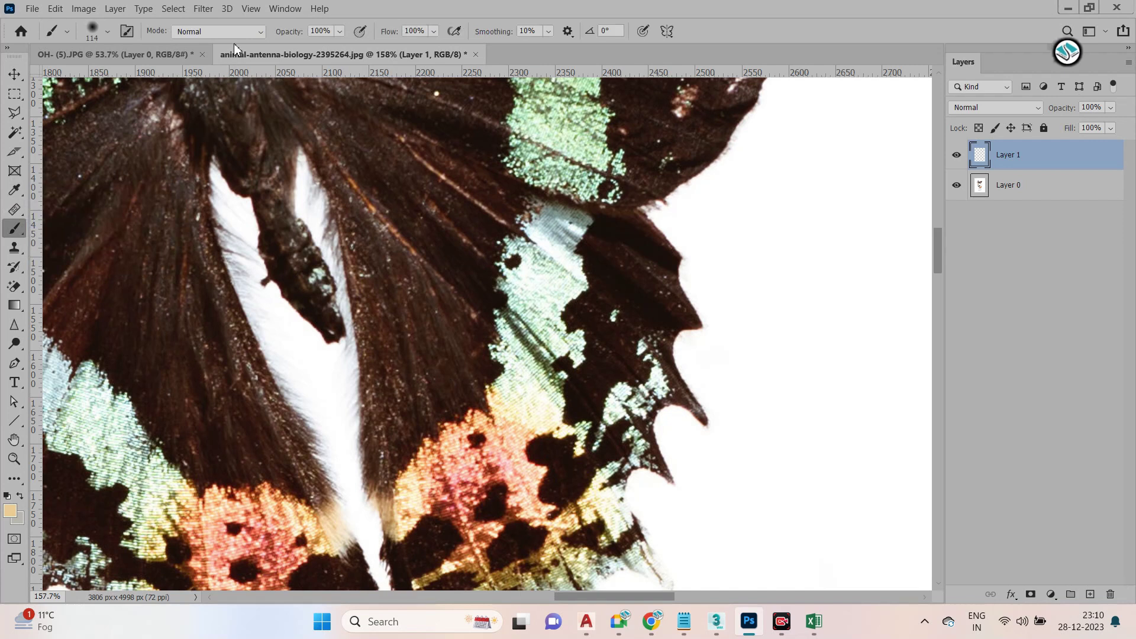
pyautogui.click(340, 31)
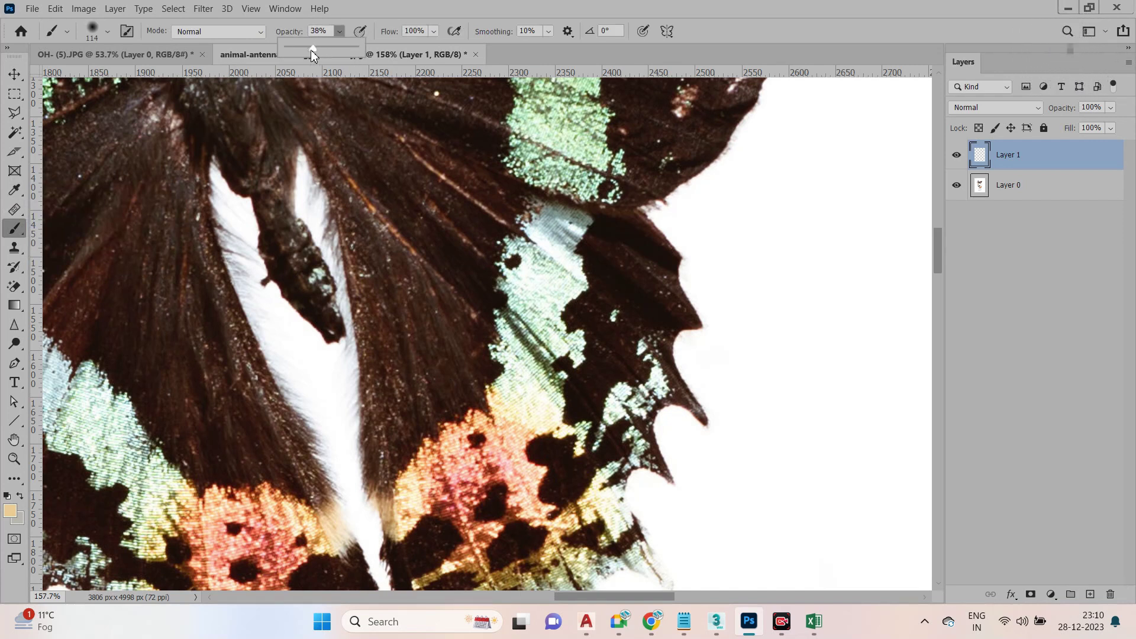
pyautogui.moveTo(313, 50); pyautogui.dragTo(301, 50)
pyautogui.moveTo(529, 327)
pyautogui.mouseDown()
pyautogui.moveTo(511, 389)
pyautogui.moveTo(545, 350)
pyautogui.moveTo(538, 440)
pyautogui.moveTo(541, 371)
pyautogui.moveTo(524, 371)
pyautogui.moveTo(510, 410)
pyautogui.moveTo(570, 110)
pyautogui.moveTo(521, 240)
pyautogui.moveTo(536, 277)
pyautogui.moveTo(517, 364)
pyautogui.moveTo(563, 239)
pyautogui.moveTo(537, 340)
pyautogui.mouseUp()
pyautogui.scroll(-4, 537, 340)
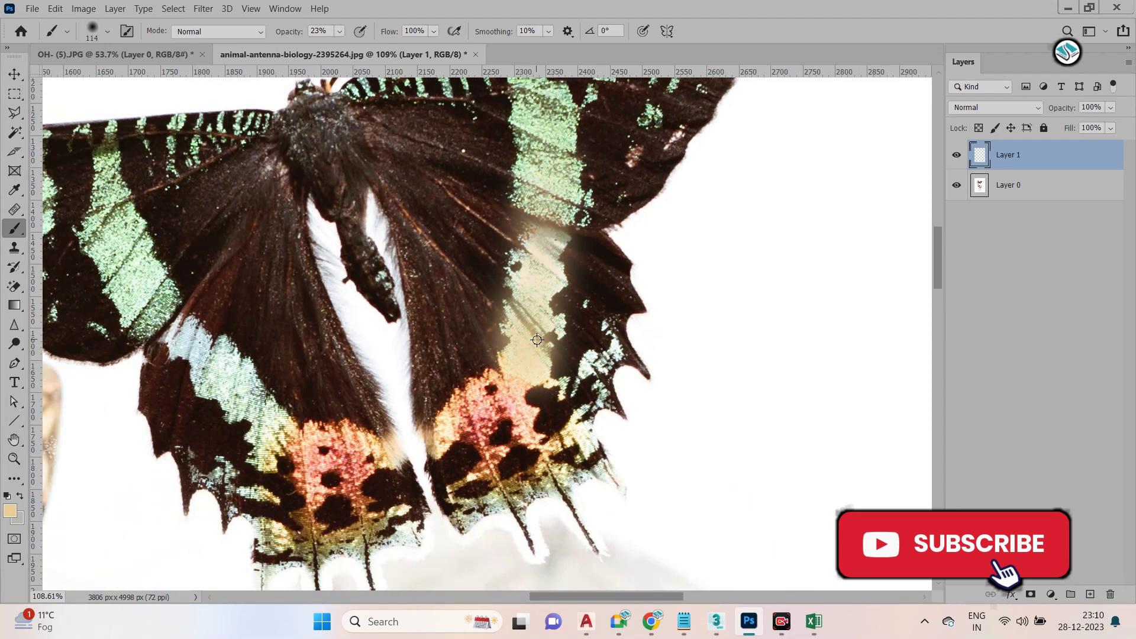
# Brush the same tint over the right upper wing's green band, both pink patches and the left lower wing's pale band
pyautogui.scroll(2, 536, 340)
pyautogui.moveTo(535, 173); pyautogui.dragTo(527, 290)
pyautogui.moveTo(561, 158)
pyautogui.mouseDown()
pyautogui.moveTo(535, 359)
pyautogui.moveTo(485, 467)
pyautogui.moveTo(503, 491)
pyautogui.moveTo(415, 510)
pyautogui.mouseUp()
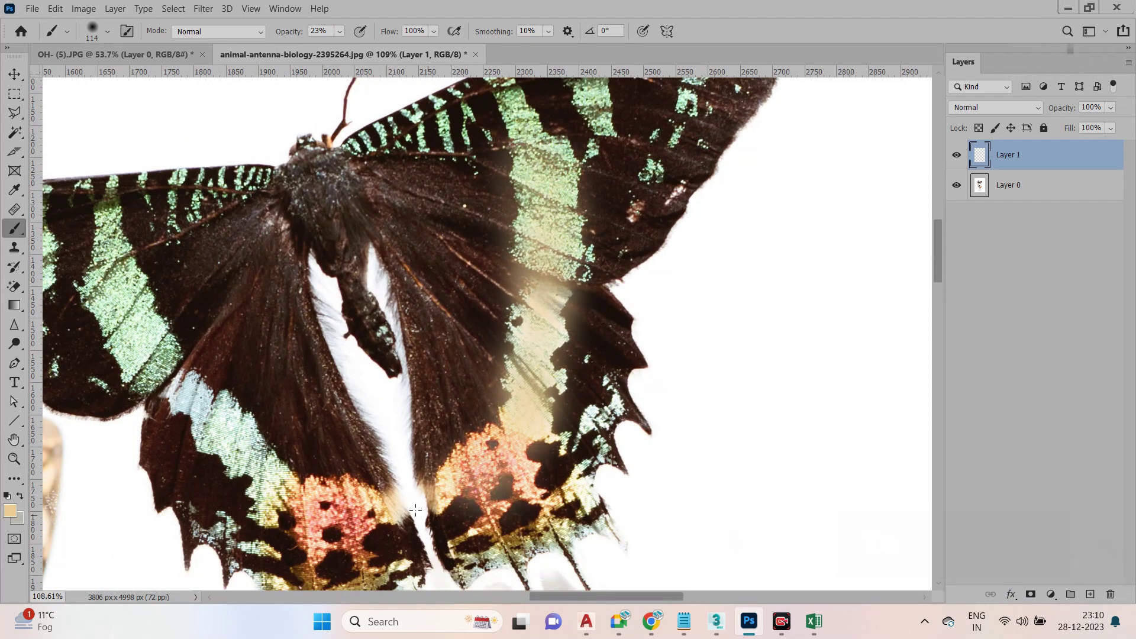
pyautogui.moveTo(282, 496)
pyautogui.mouseDown()
pyautogui.moveTo(367, 477)
pyautogui.moveTo(380, 547)
pyautogui.mouseUp()
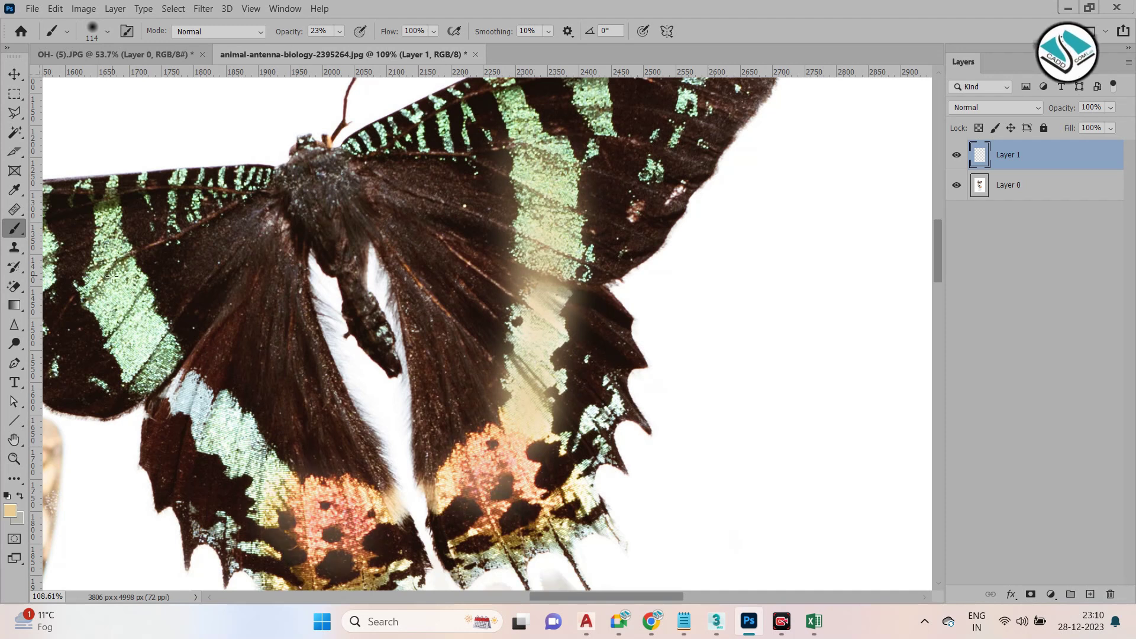
pyautogui.moveTo(192, 407)
pyautogui.mouseDown()
pyautogui.moveTo(186, 420)
pyautogui.moveTo(275, 452)
pyautogui.moveTo(240, 485)
pyautogui.mouseUp()
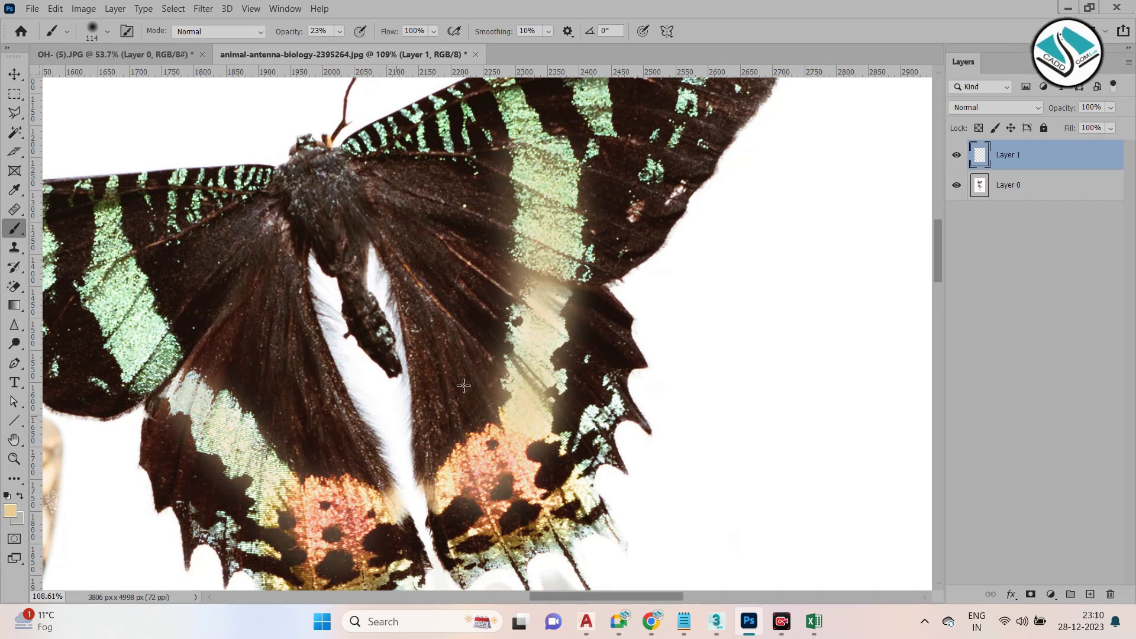
pyautogui.scroll(-2, 522, 318)
pyautogui.scroll(3, 160, 271)
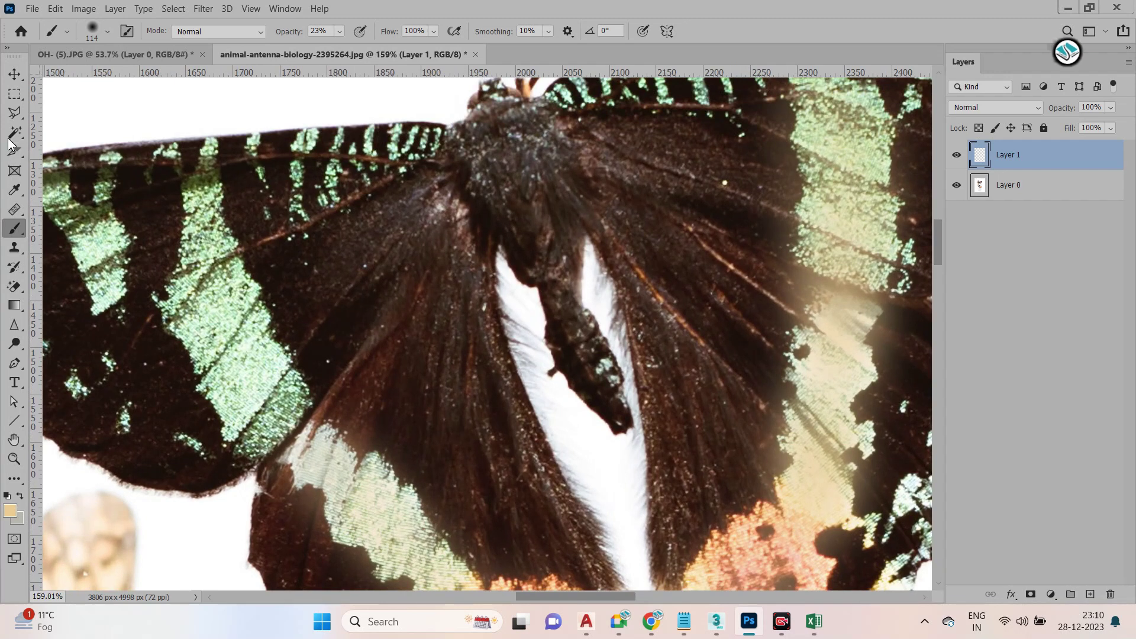
# Switch to Layer 0, clear the stray selection, and quick-select the wide green band on the left upper wing
pyautogui.click(14, 132)
pyautogui.click(60, 146)
pyautogui.moveTo(204, 192); pyautogui.dragTo(210, 361)
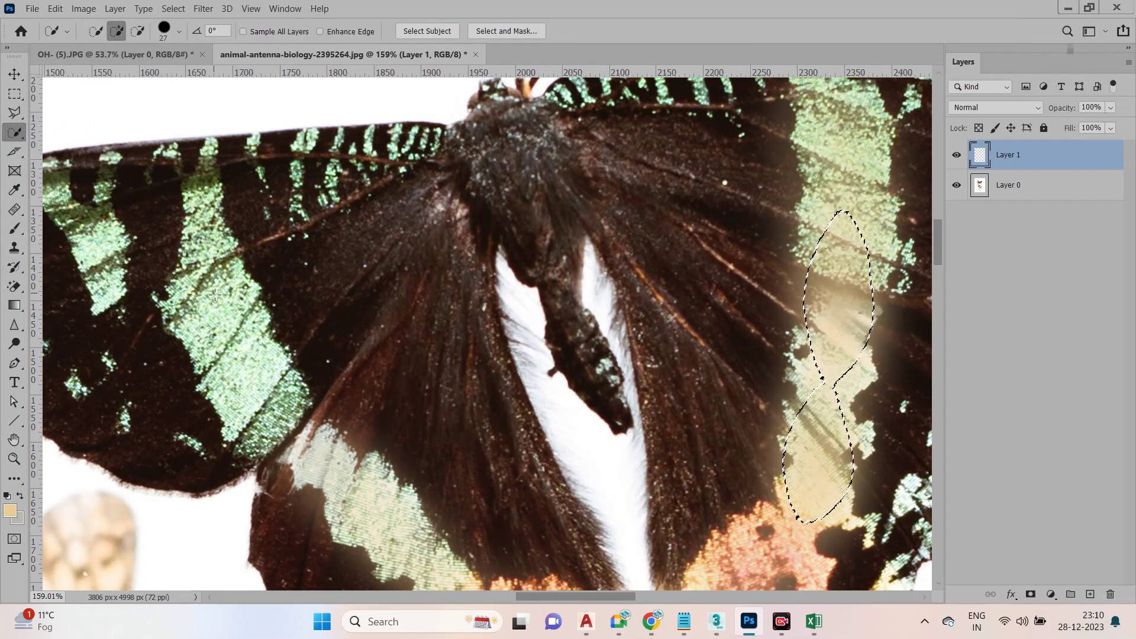
pyautogui.click(1039, 183)
pyautogui.hotkey('ctrl', 'd')
pyautogui.moveTo(187, 218)
pyautogui.mouseDown()
pyautogui.moveTo(219, 272)
pyautogui.moveTo(261, 414)
pyautogui.moveTo(281, 431)
pyautogui.moveTo(277, 409)
pyautogui.mouseUp()
# Brush the sampled orange-yellow over the selected left upper wing band and deselect it
pyautogui.moveTo(15, 228)
pyautogui.mouseDown()
pyautogui.moveTo(77, 233)
pyautogui.moveTo(65, 225)
pyautogui.mouseUp()
pyautogui.moveTo(220, 208)
pyautogui.mouseDown()
pyautogui.moveTo(205, 288)
pyautogui.moveTo(173, 345)
pyautogui.moveTo(179, 379)
pyautogui.moveTo(196, 389)
pyautogui.moveTo(270, 356)
pyautogui.moveTo(294, 362)
pyautogui.moveTo(289, 379)
pyautogui.moveTo(258, 345)
pyautogui.moveTo(191, 336)
pyautogui.moveTo(170, 269)
pyautogui.moveTo(159, 273)
pyautogui.moveTo(199, 245)
pyautogui.moveTo(225, 255)
pyautogui.moveTo(267, 389)
pyautogui.moveTo(302, 405)
pyautogui.mouseUp()
pyautogui.hotkey('ctrl', 'd')
pyautogui.scroll(-5, 351, 291)
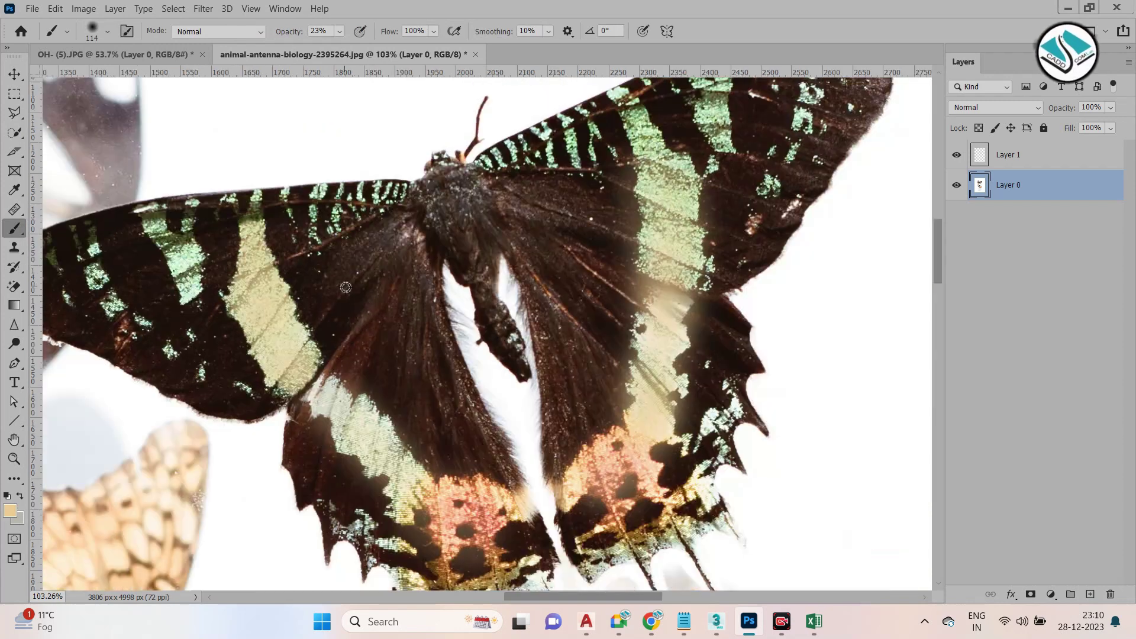
pyautogui.scroll(-2, 351, 291)
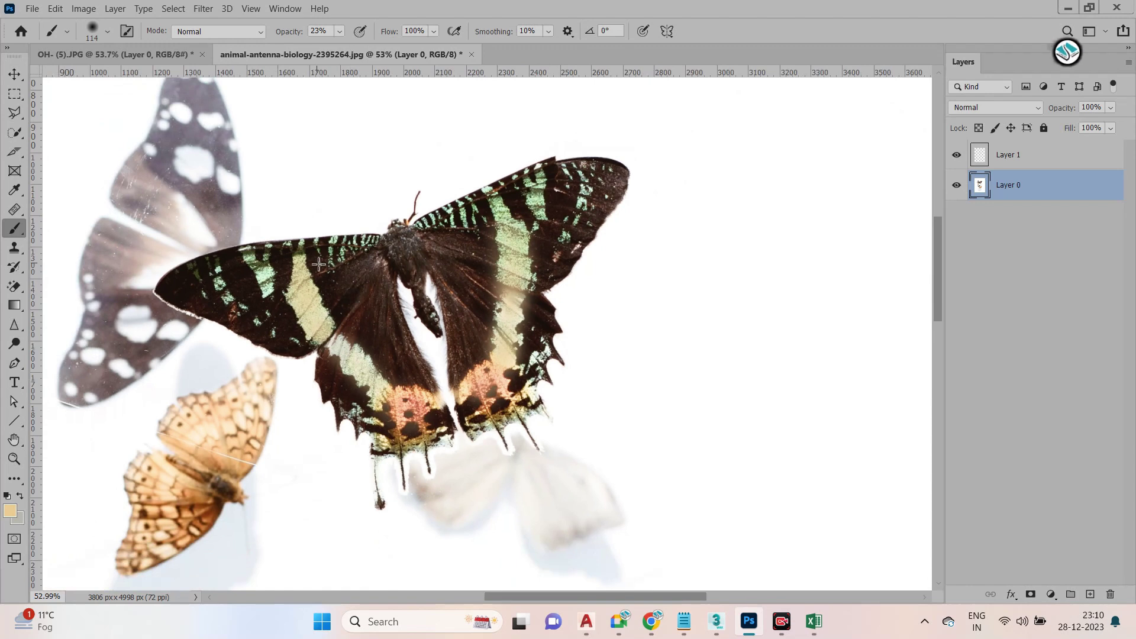
pyautogui.rightClick(16, 229)
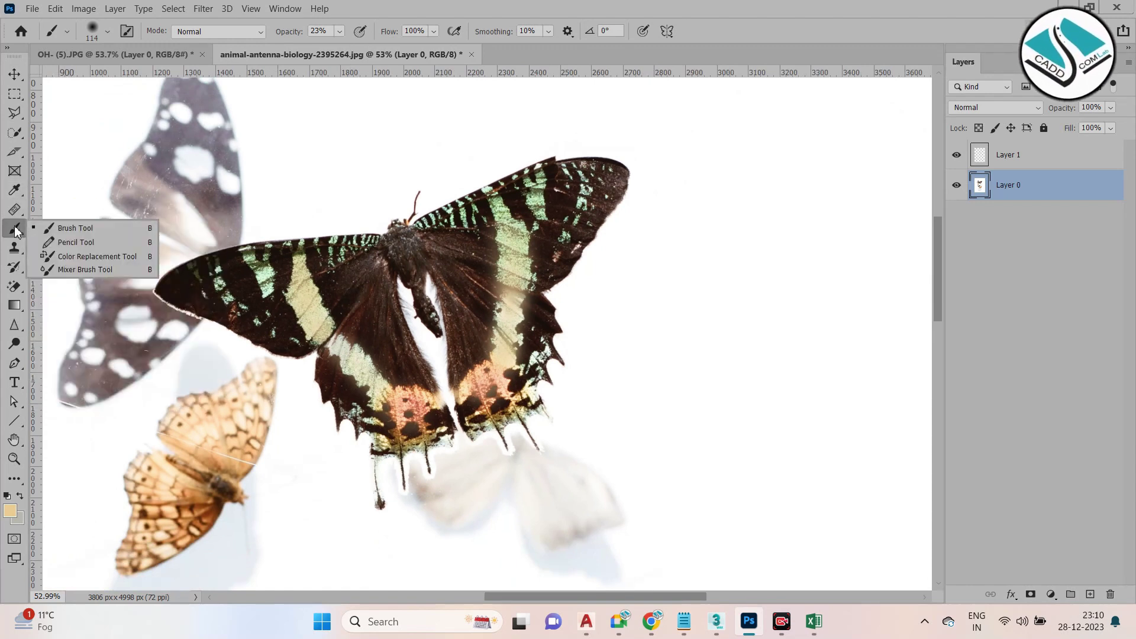
pyautogui.click(16, 230)
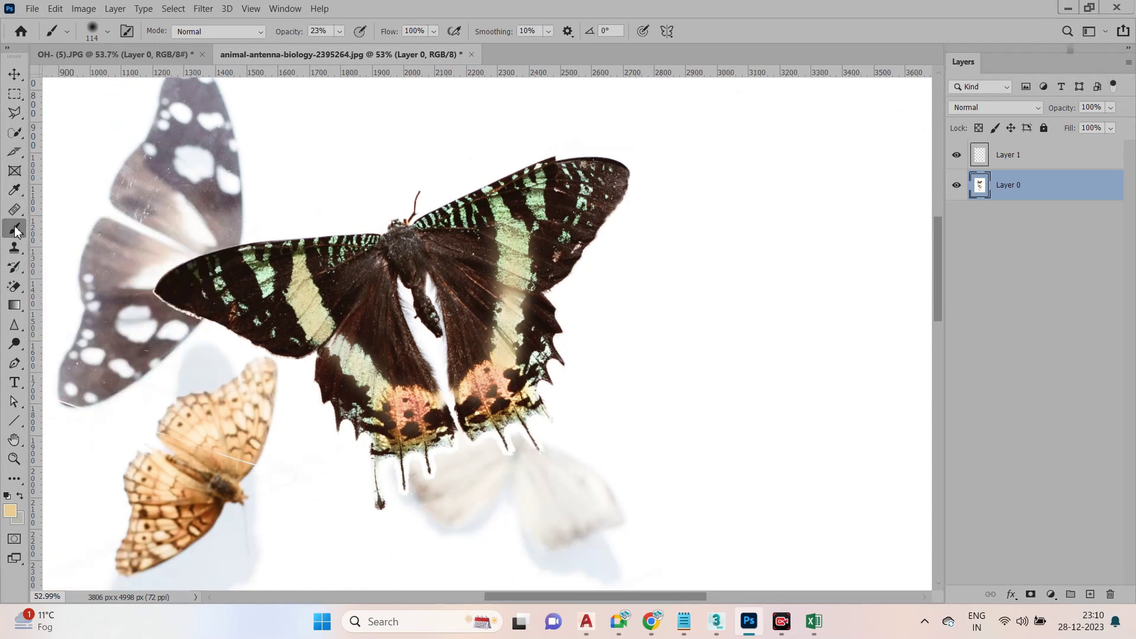
# Toggle Layer 1's visibility to compare the tinted butterfly wings with the original, leaving the layer shown
pyautogui.click(957, 156)
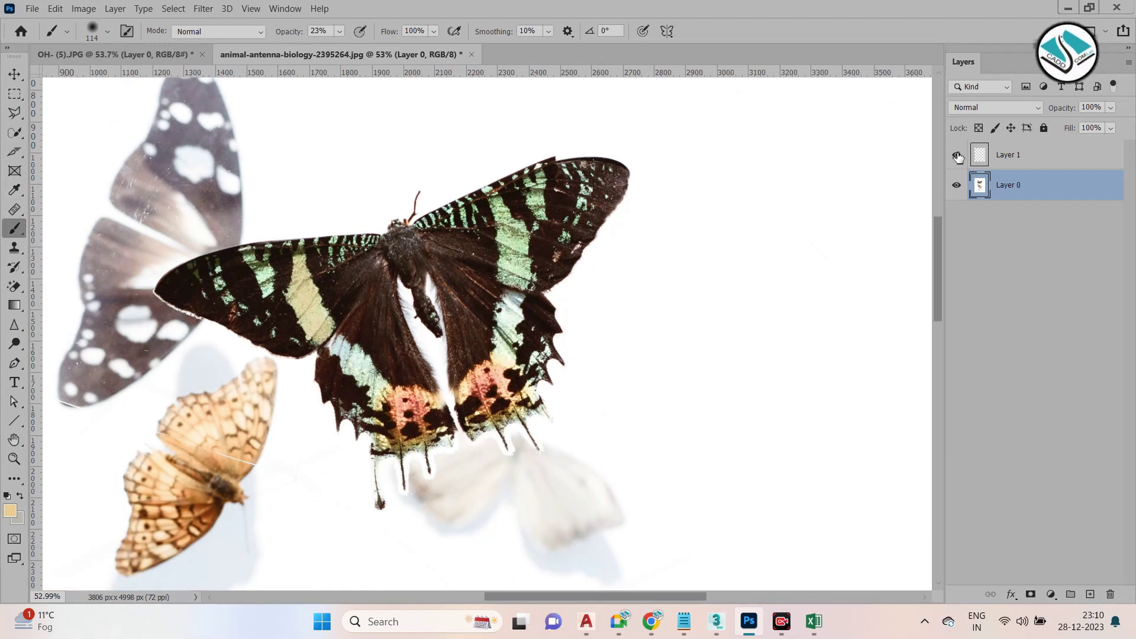
pyautogui.scroll(4, 546, 214)
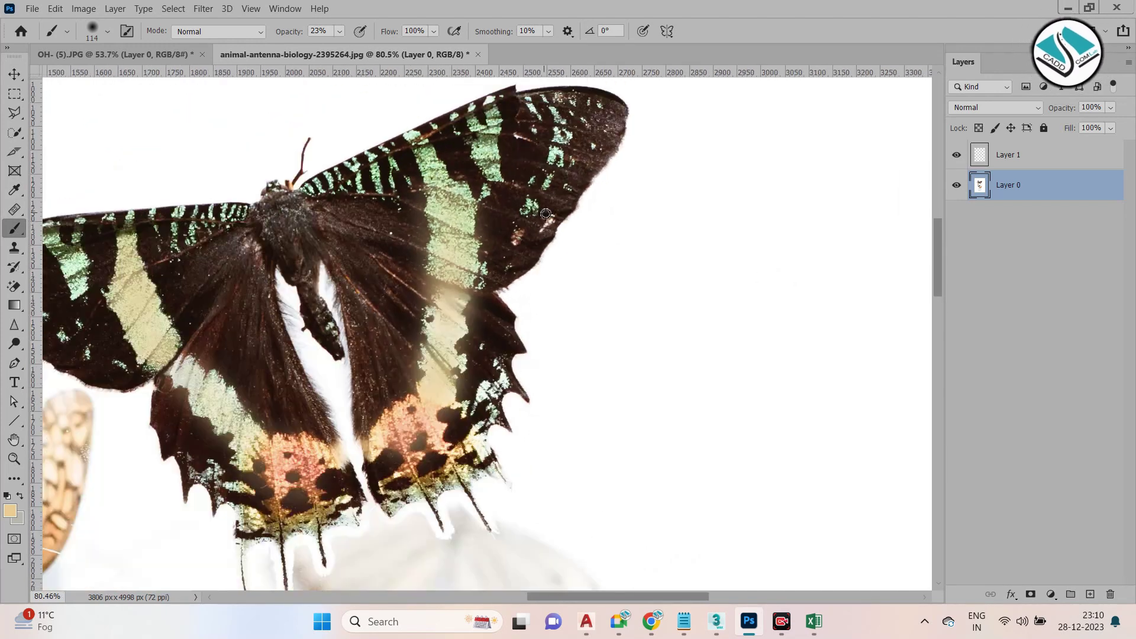
pyautogui.scroll(3, 545, 214)
pyautogui.click(958, 156)
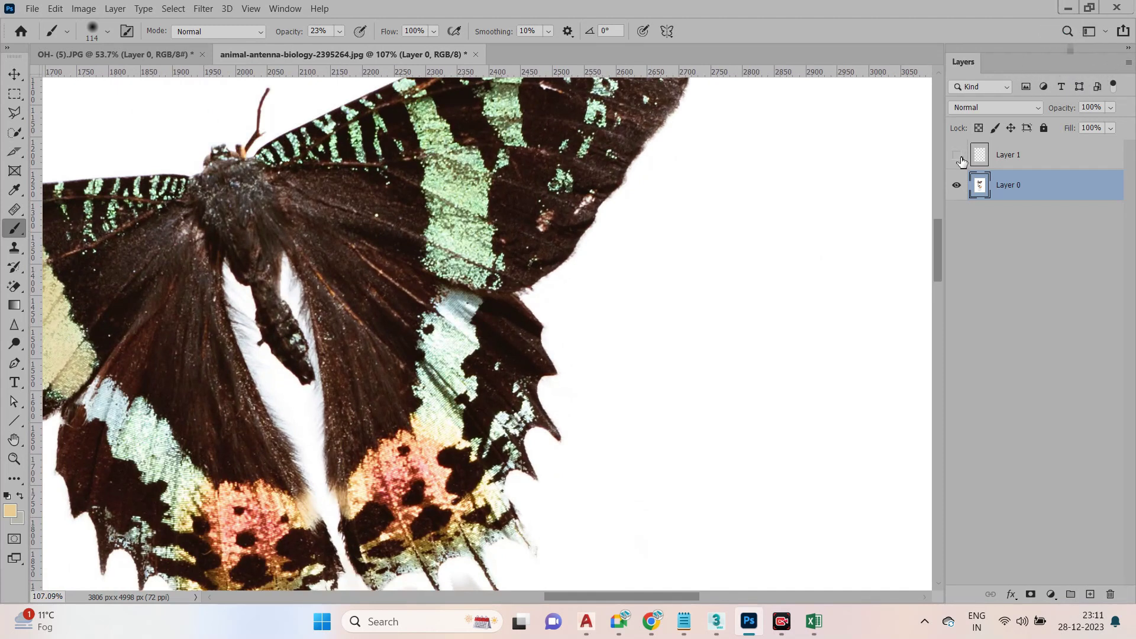
pyautogui.click(957, 156)
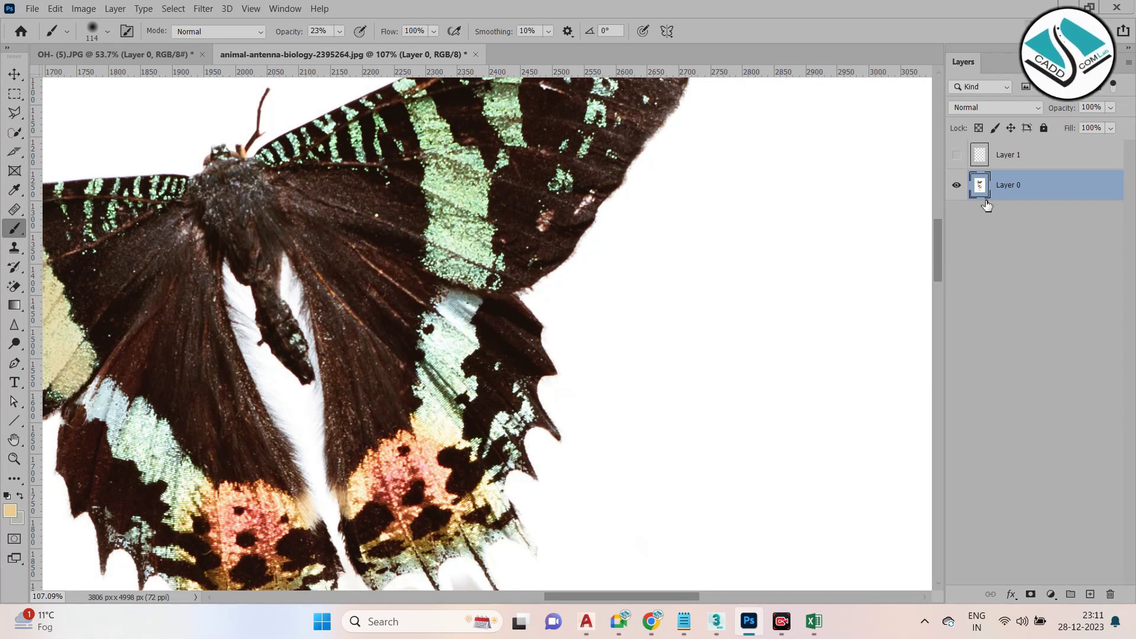
pyautogui.scroll(-5, 702, 269)
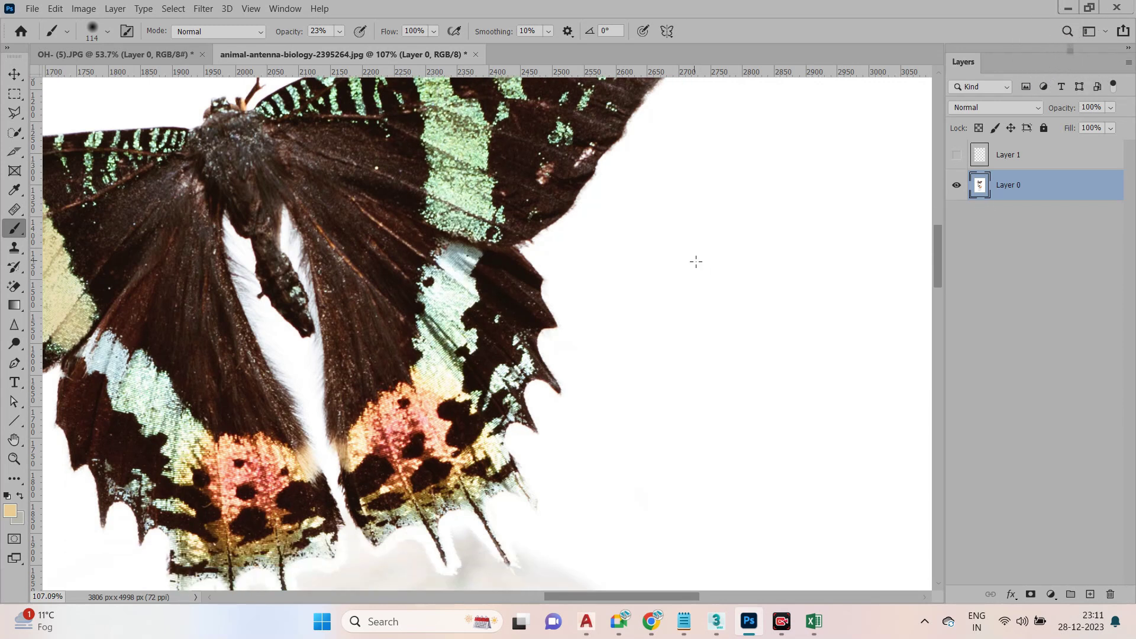
pyautogui.scroll(2, 410, 173)
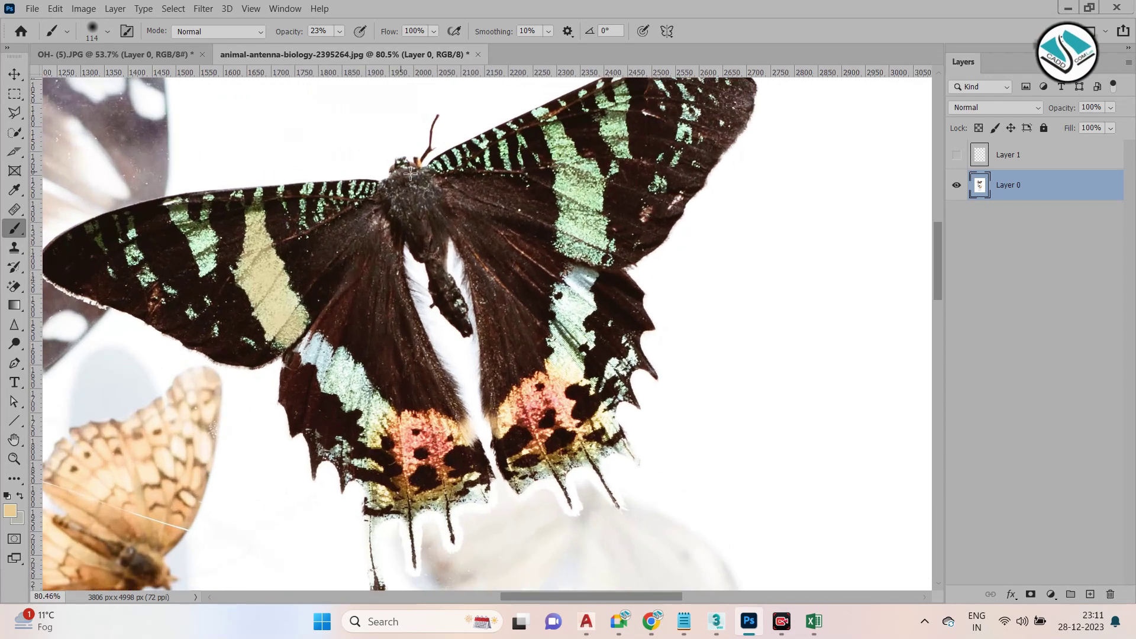
pyautogui.click(956, 154)
pyautogui.scroll(-2, 343, 119)
# Switch to the OH- (5).JPG house image and draw a curved 31 px Pencil stroke across the sky above the roof
pyautogui.click(161, 56)
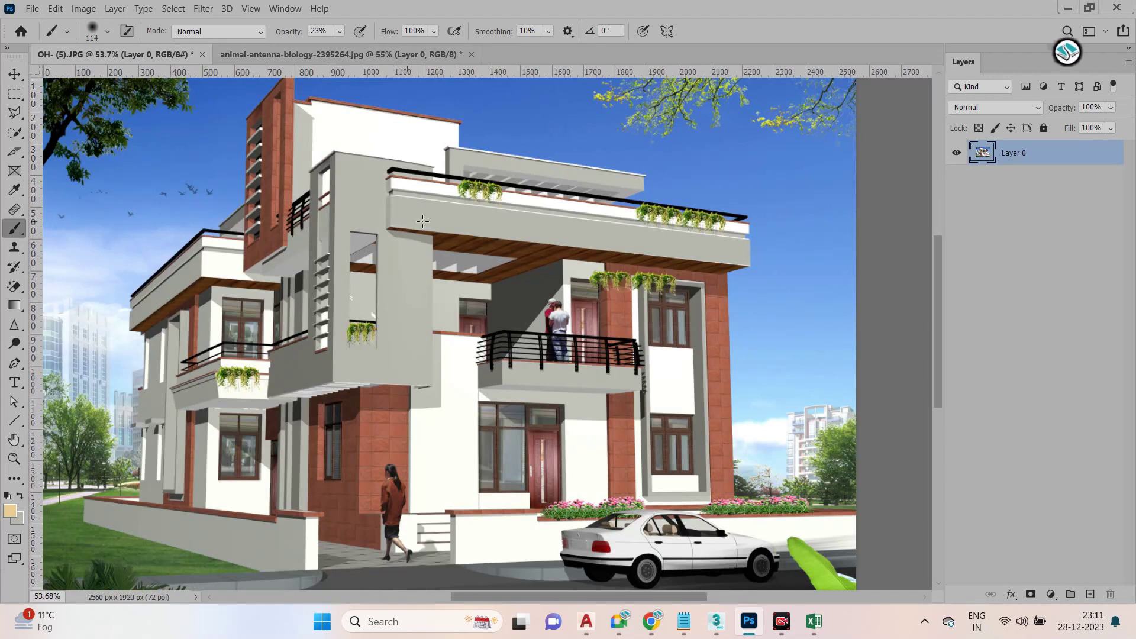
pyautogui.rightClick(8, 231)
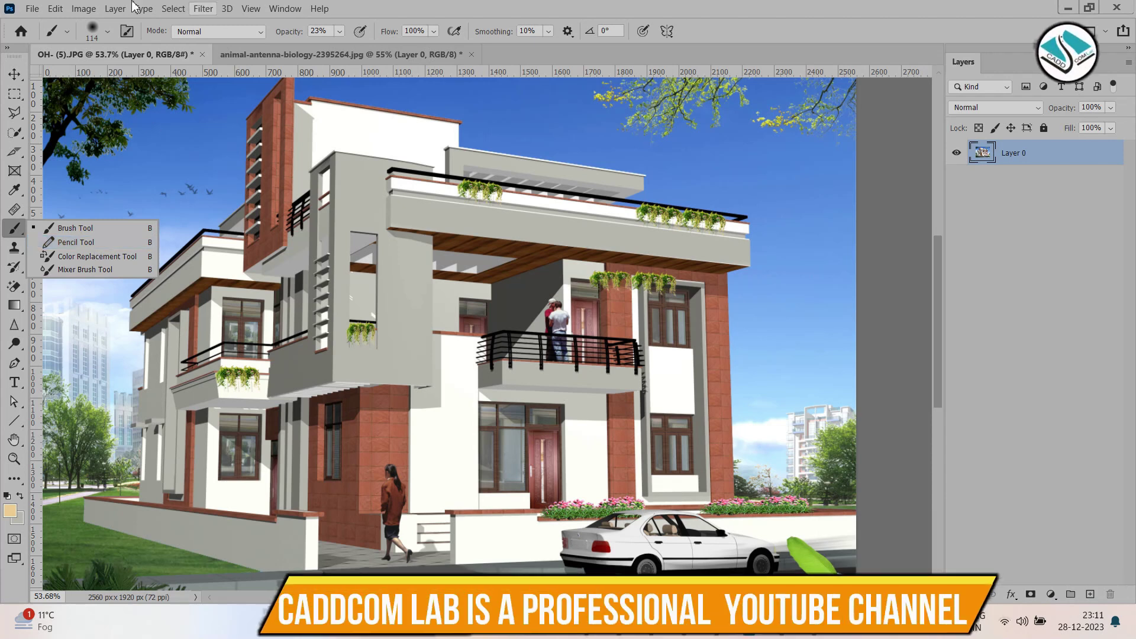
pyautogui.click(75, 242)
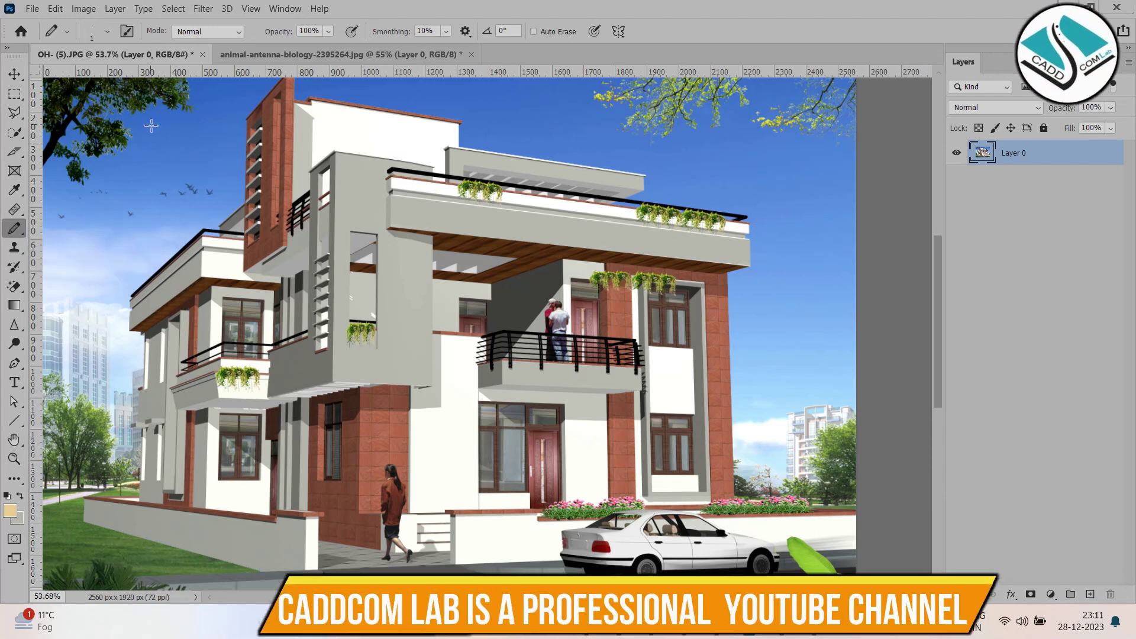
pyautogui.click(109, 33)
pyautogui.moveTo(85, 75); pyautogui.dragTo(98, 78)
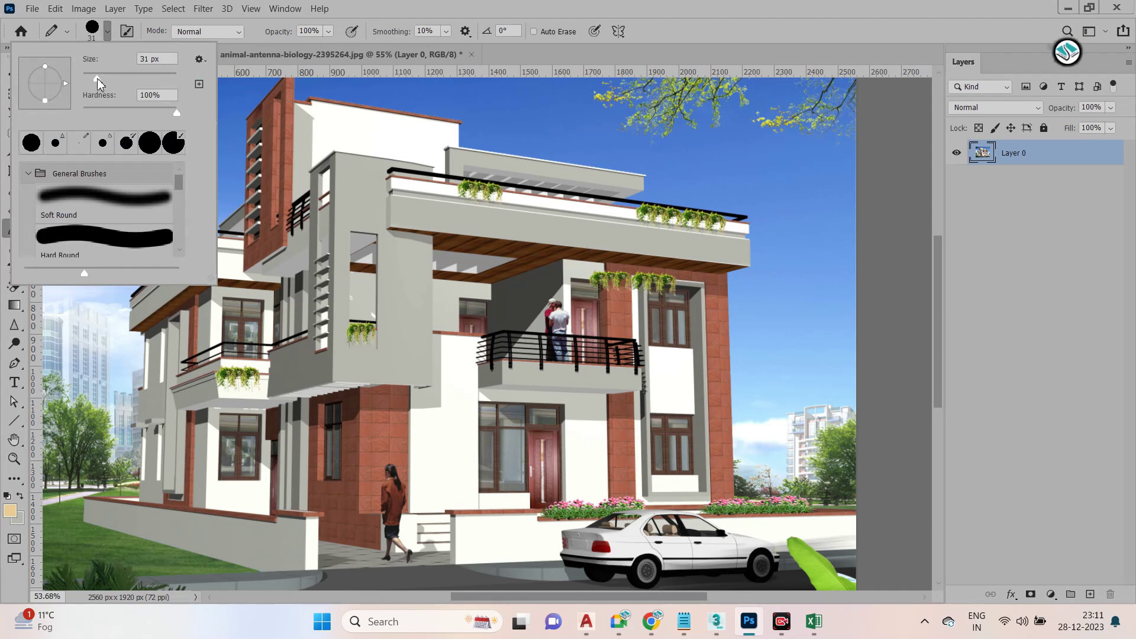
pyautogui.moveTo(510, 105)
pyautogui.mouseDown()
pyautogui.moveTo(593, 149)
pyautogui.moveTo(693, 152)
pyautogui.moveTo(783, 187)
pyautogui.moveTo(800, 242)
pyautogui.mouseUp()
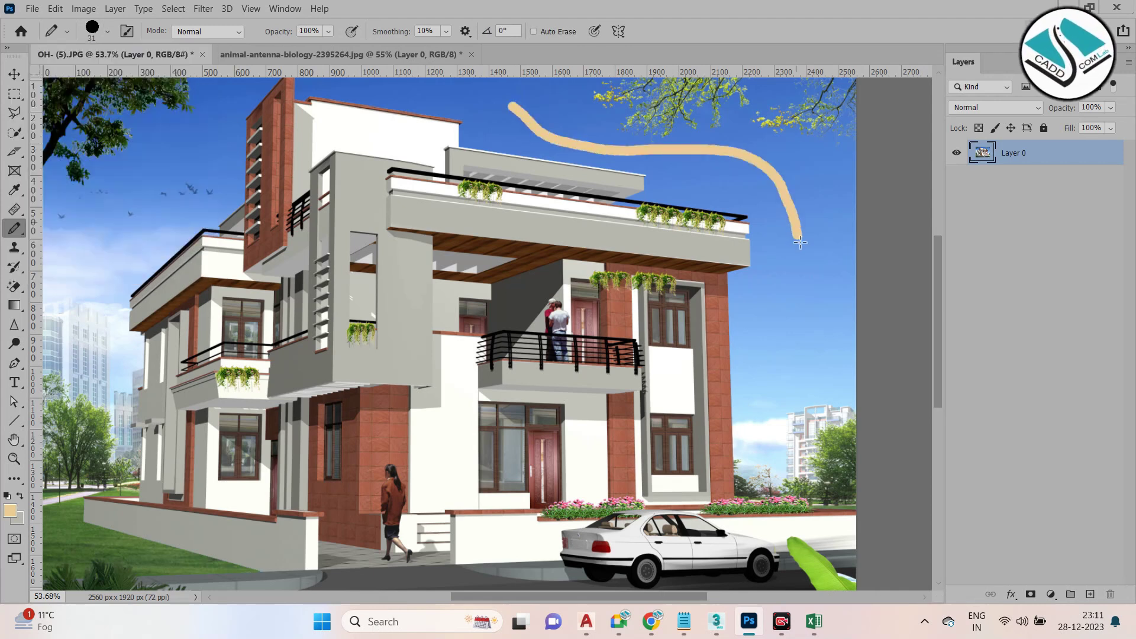
# Reduce the Pencil size to 21 px and draw a second curved stroke above the first one in the sky
pyautogui.click(108, 34)
pyautogui.moveTo(98, 83); pyautogui.dragTo(94, 83)
pyautogui.moveTo(539, 96); pyautogui.dragTo(764, 121)
pyautogui.moveTo(815, 154); pyautogui.dragTo(834, 220)
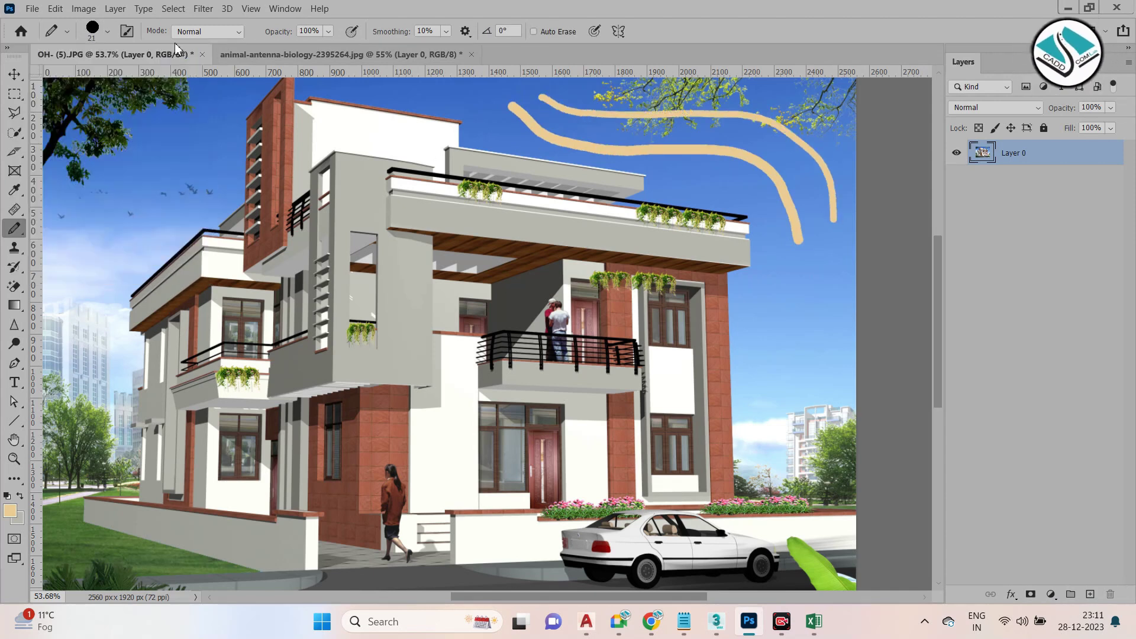
# Set the Pencil size to 18 px, draw a third curve between the two sky strokes, and undo and redo it
pyautogui.click(107, 33)
pyautogui.moveTo(94, 80); pyautogui.dragTo(92, 81)
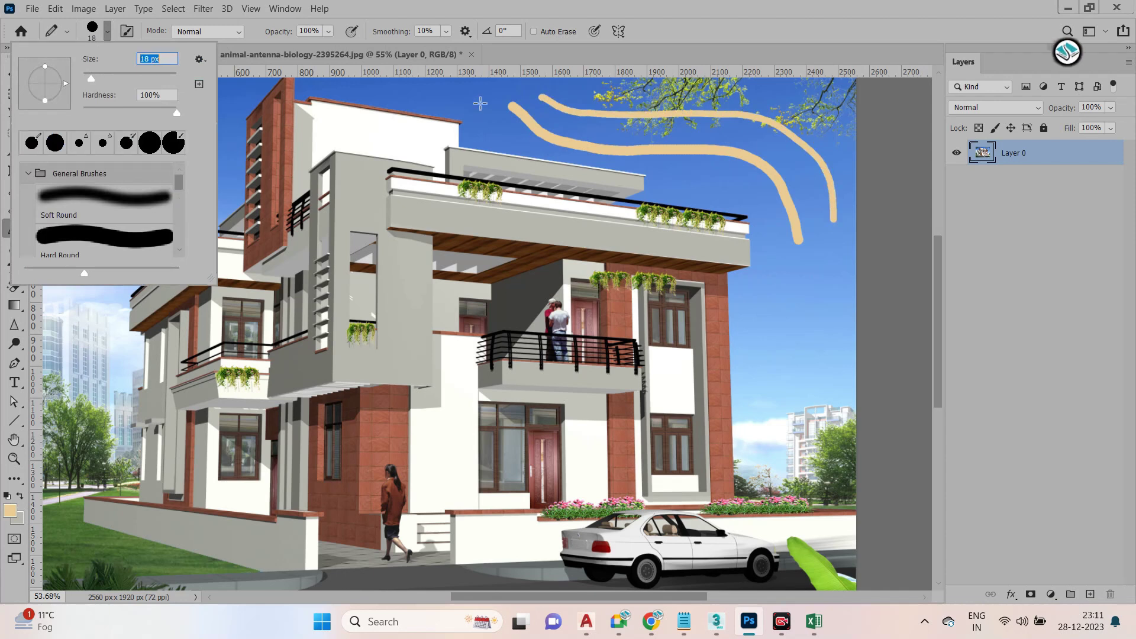
pyautogui.moveTo(522, 94)
pyautogui.mouseDown()
pyautogui.moveTo(554, 117)
pyautogui.moveTo(612, 129)
pyautogui.moveTo(784, 147)
pyautogui.moveTo(808, 171)
pyautogui.moveTo(816, 211)
pyautogui.mouseUp()
pyautogui.hotkey('ctrl', 'z')
pyautogui.hotkey('ctrl', 'shift', 'z')
pyautogui.hotkey('alt', 'z')
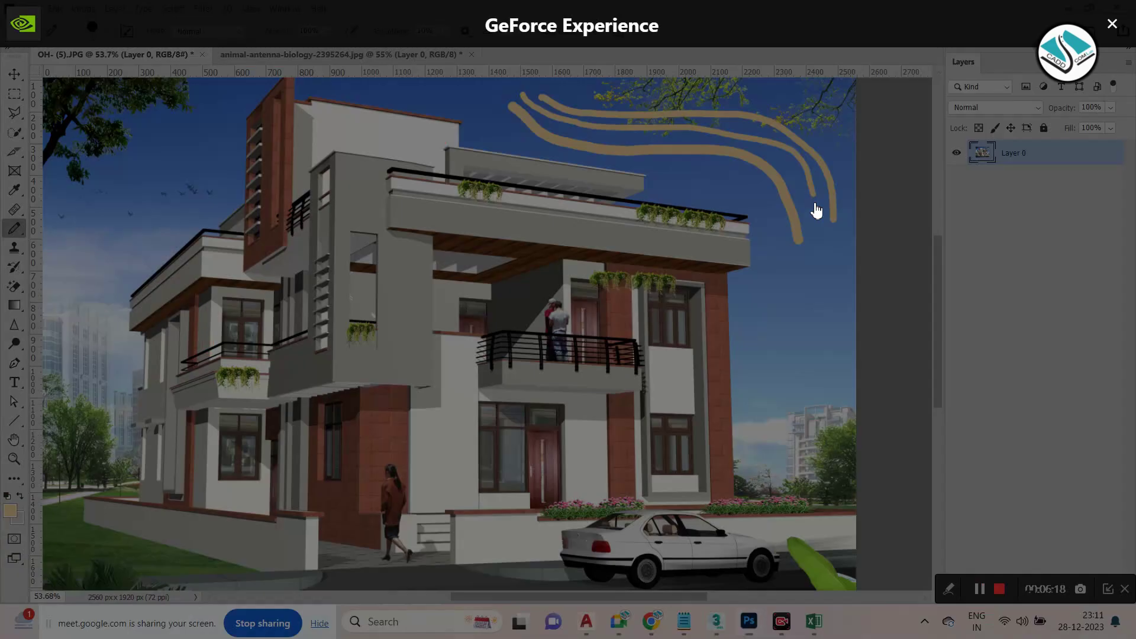
pyautogui.hotkey('alt', 'z')
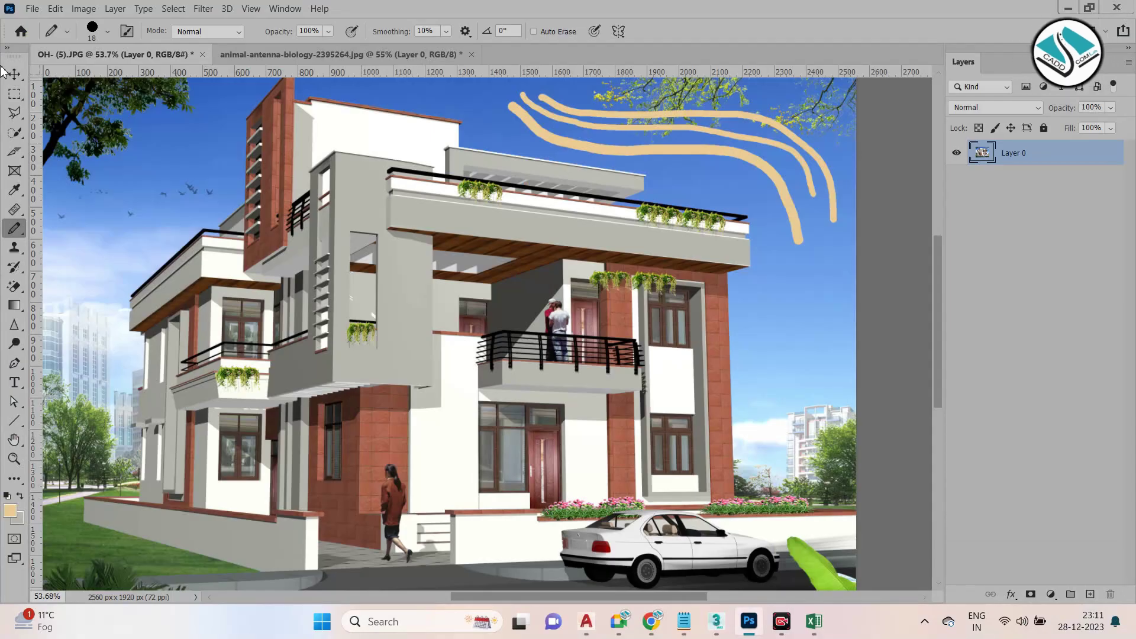
# Revert the house image to its last saved version
pyautogui.click(32, 9)
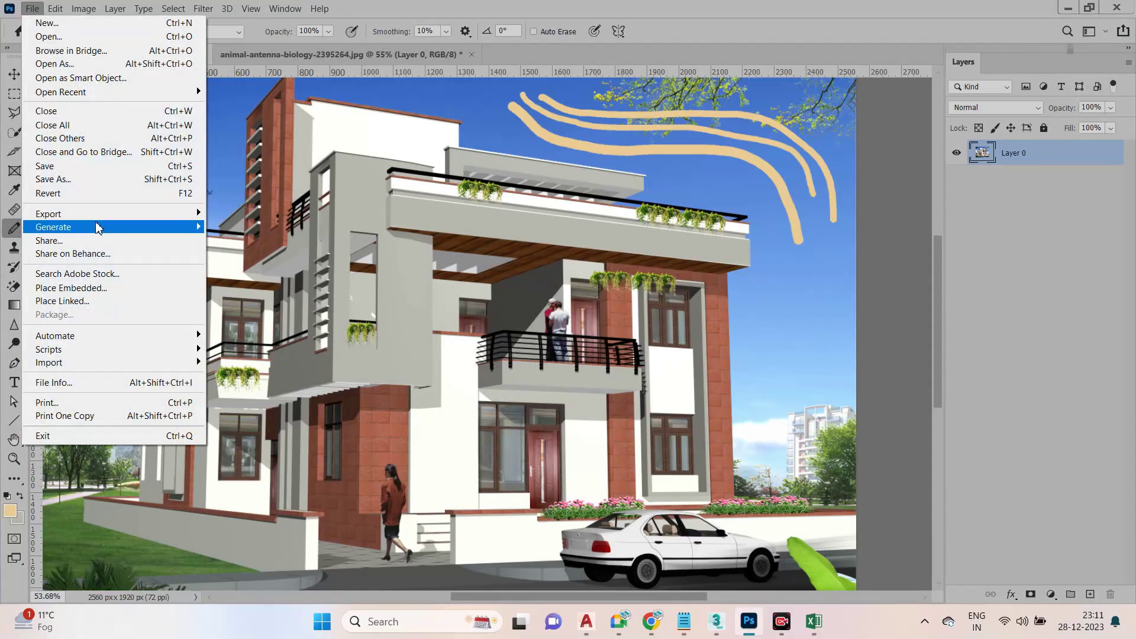
pyautogui.click(114, 193)
pyautogui.click(1109, 156)
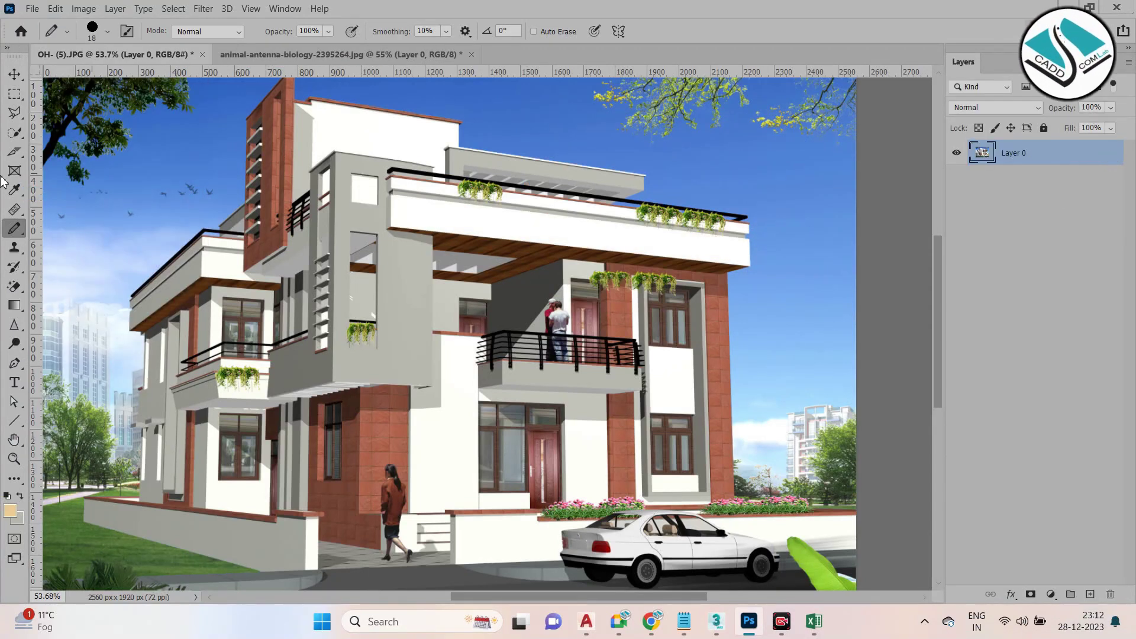
# Close the animal-antenna-biology-2395264.jpg butterfly image without saving its changes
pyautogui.rightClick(12, 237)
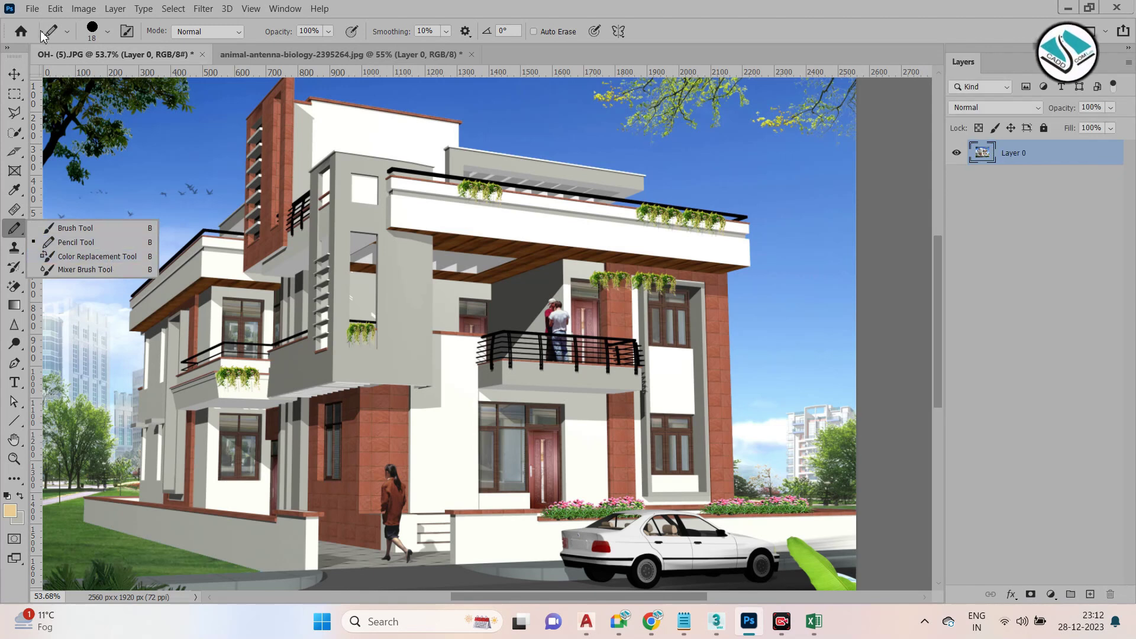
pyautogui.click(251, 59)
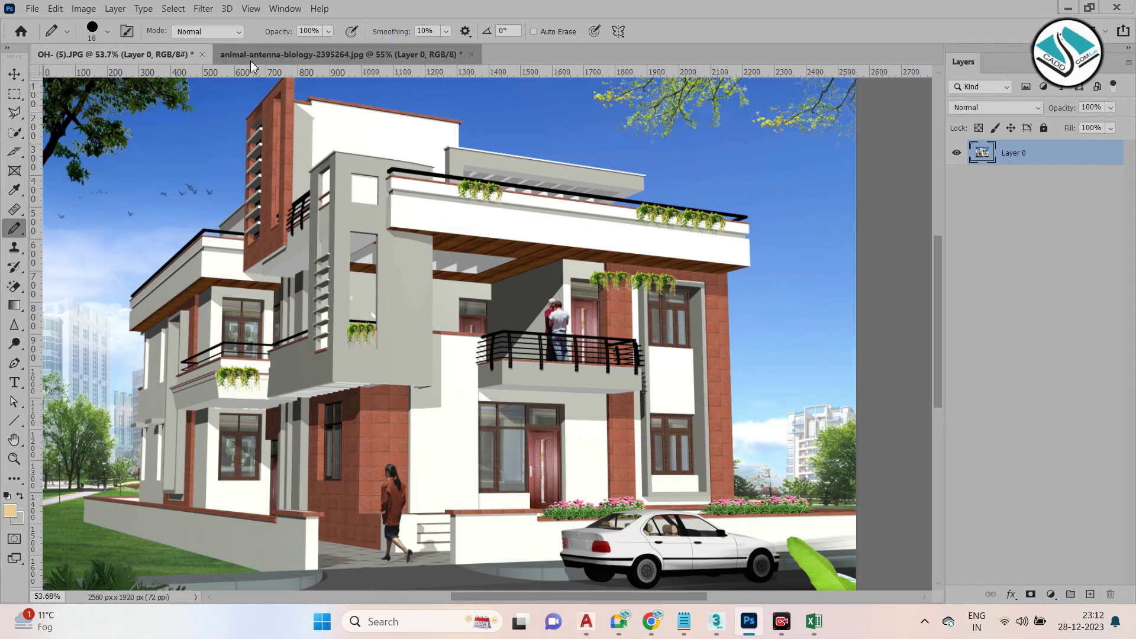
pyautogui.click(470, 55)
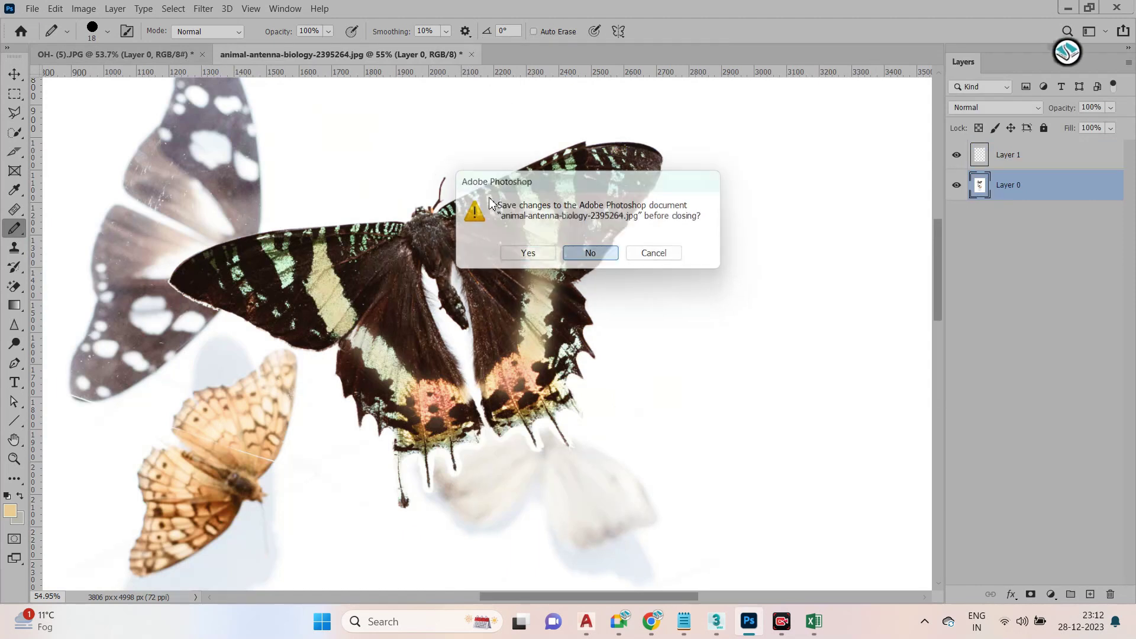
pyautogui.click(590, 254)
# Open the bridal portrait 0_jg0sP0sisKq2uJRa.jpg and unlock its Background layer
pyautogui.click(32, 9)
pyautogui.click(50, 37)
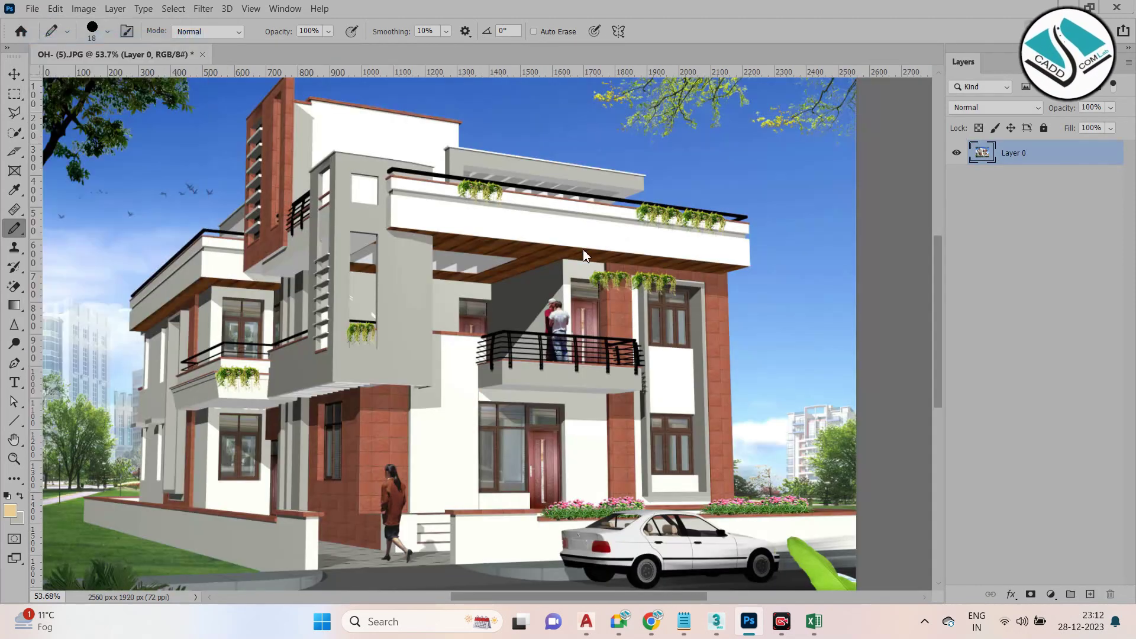
pyautogui.doubleClick(334, 127)
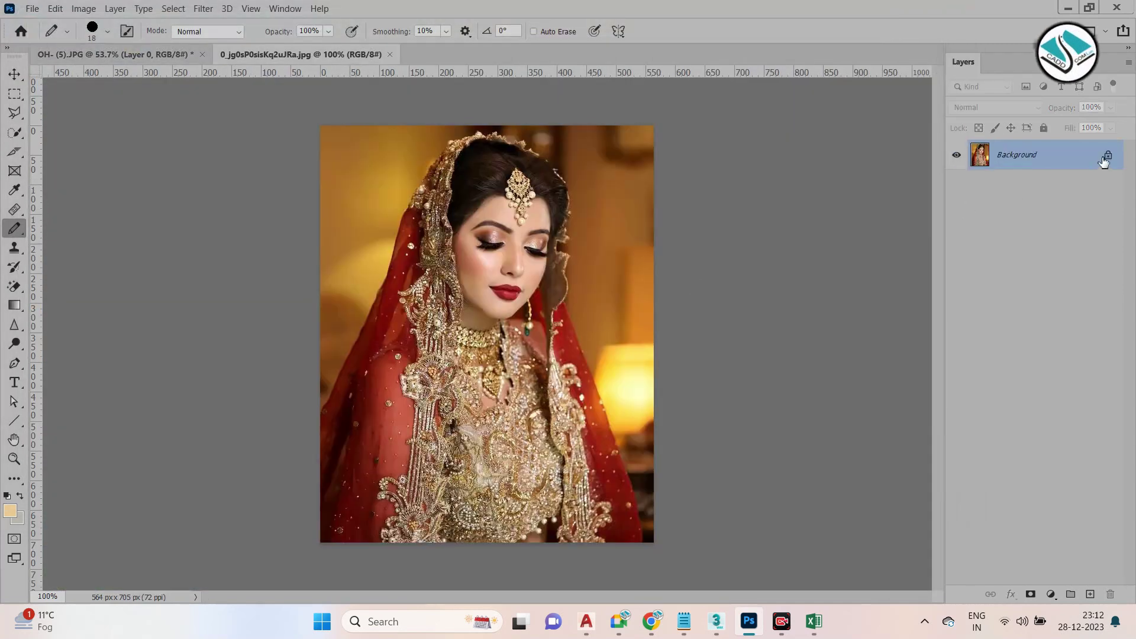
pyautogui.click(1106, 160)
pyautogui.scroll(2, 479, 264)
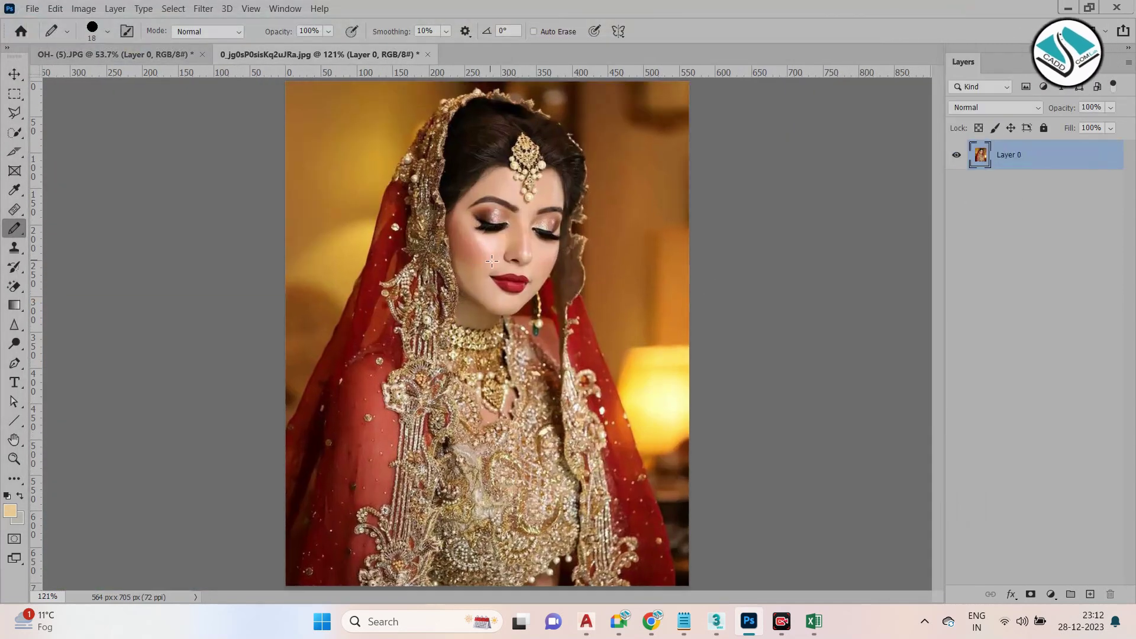
# Activate the Color Replacement Tool and sample the dark red of the bride's veil as the foreground color
pyautogui.click(15, 232)
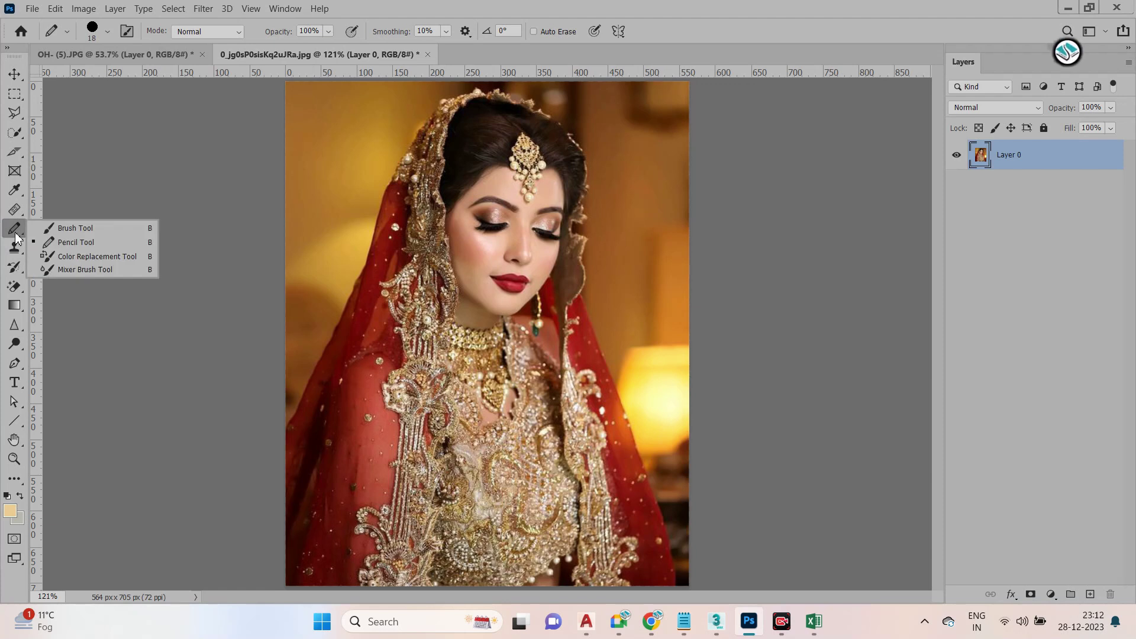
pyautogui.click(96, 258)
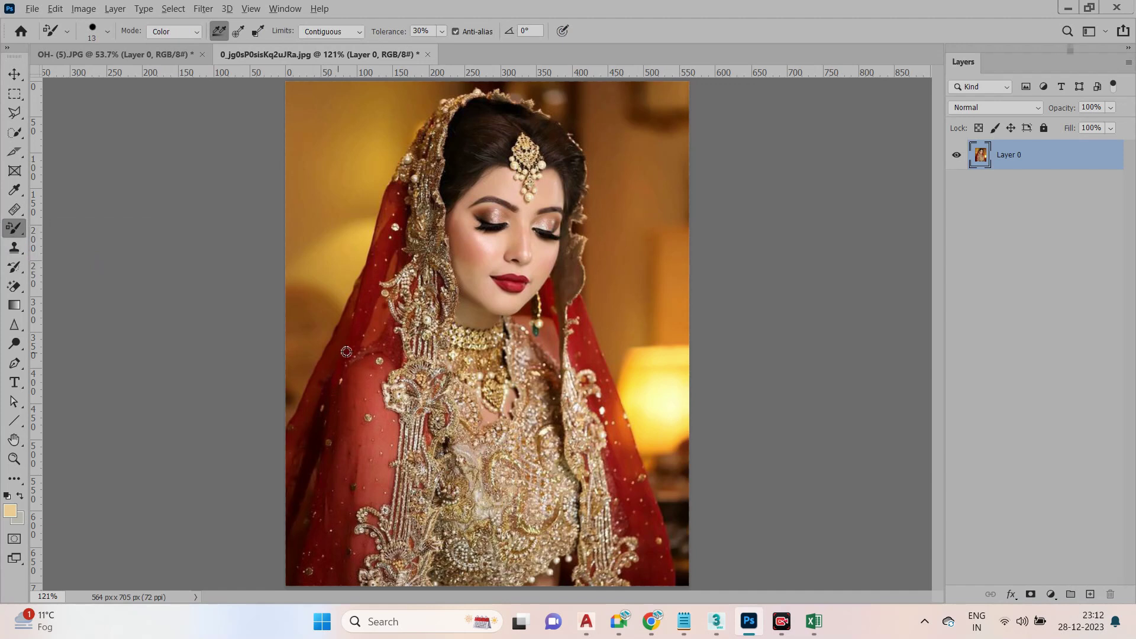
pyautogui.keyDown('alt'); pyautogui.click(371, 303); pyautogui.keyUp('alt')
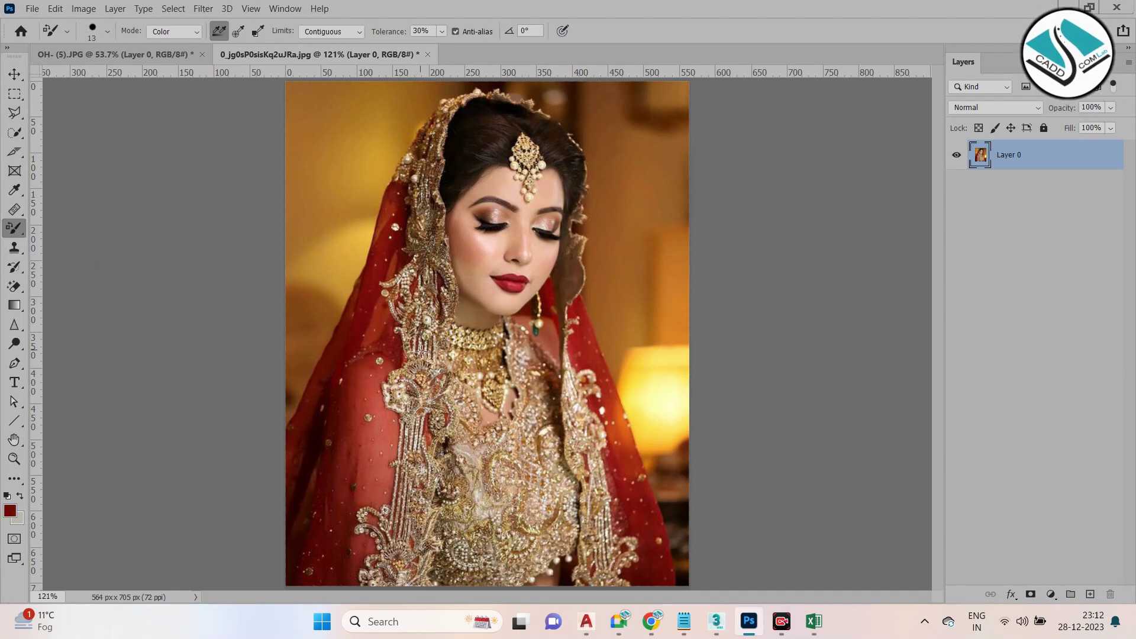
pyautogui.click(83, 8)
pyautogui.moveTo(177, 47)
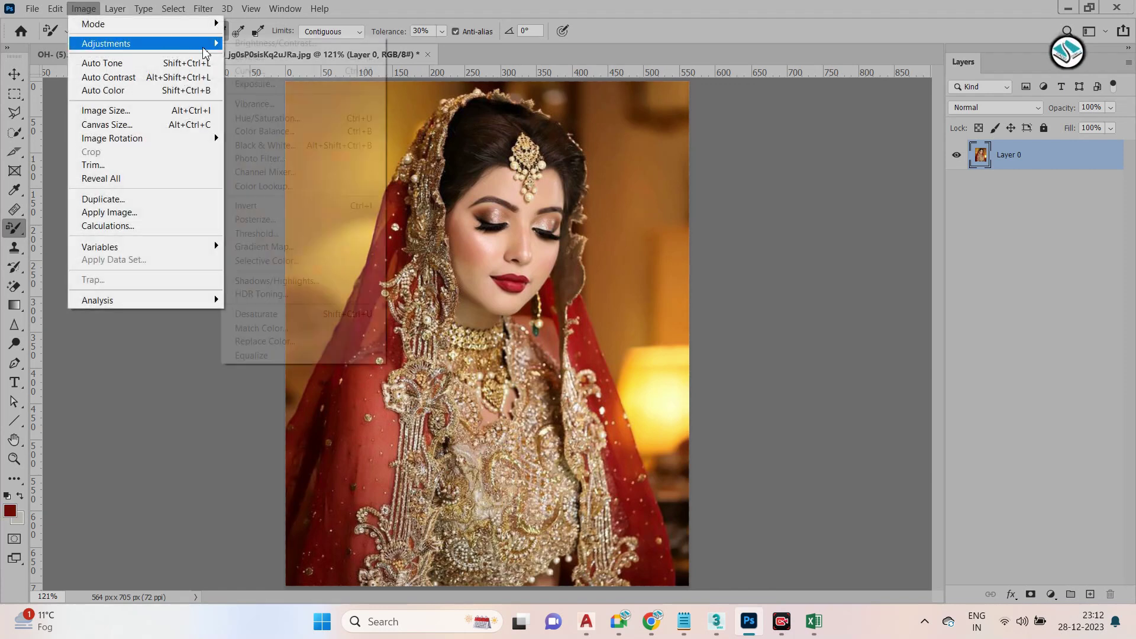
pyautogui.click(332, 345)
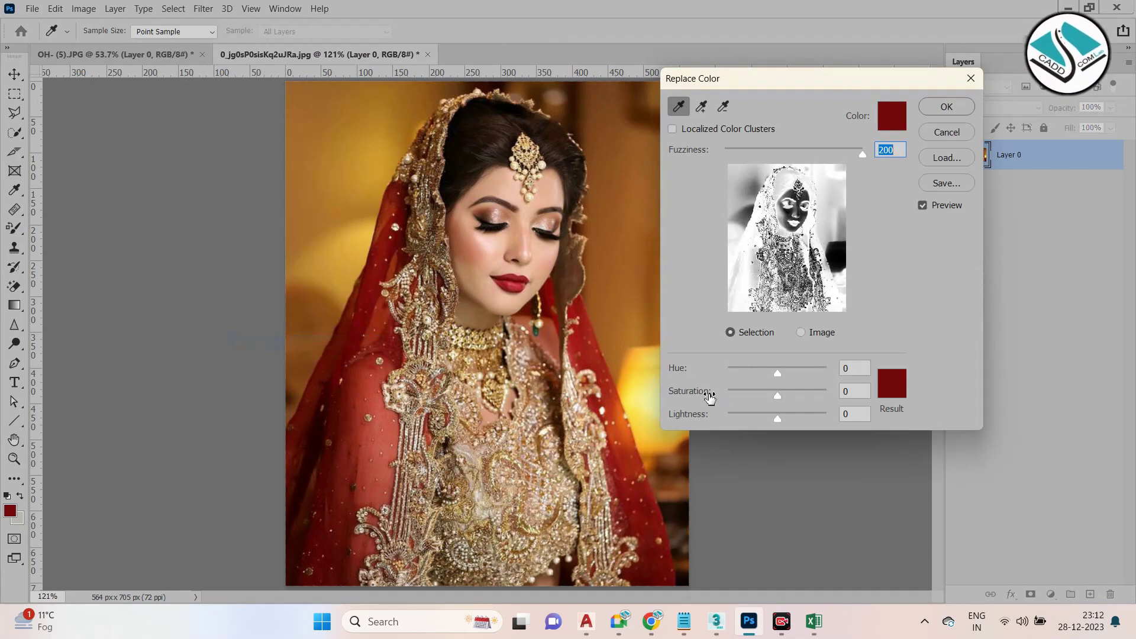
pyautogui.moveTo(776, 374); pyautogui.dragTo(760, 371)
pyautogui.click(970, 79)
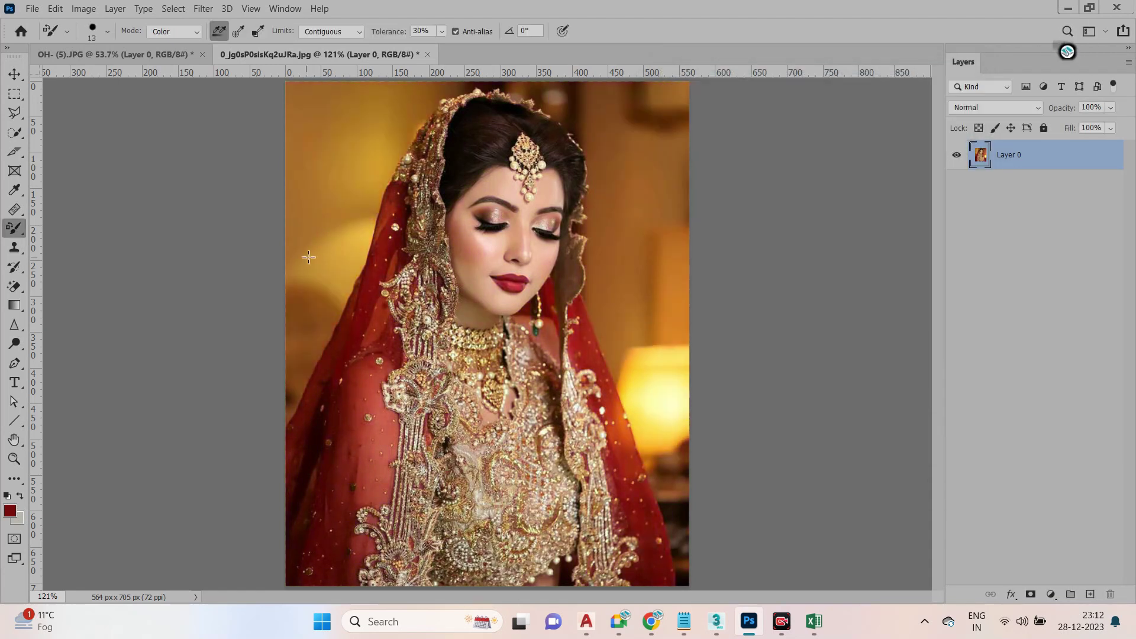
# Select the bride's red veil and embroidered dress with the Quick Selection Tool
pyautogui.click(19, 231)
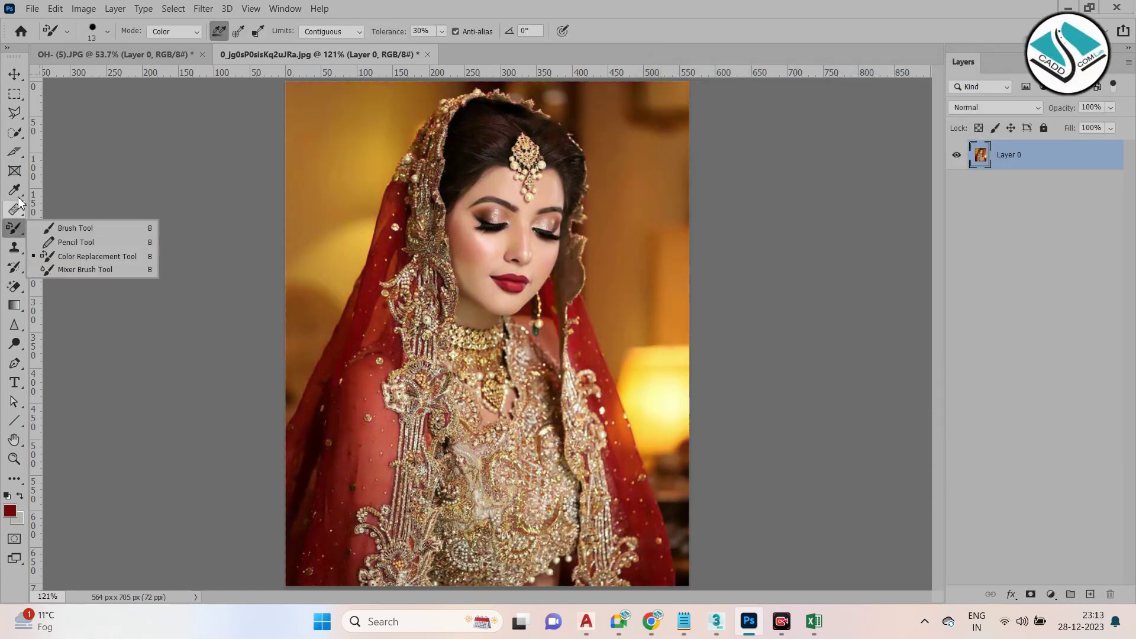
pyautogui.click(16, 139)
pyautogui.click(83, 147)
pyautogui.moveTo(399, 201)
pyautogui.mouseDown()
pyautogui.moveTo(352, 482)
pyautogui.moveTo(487, 500)
pyautogui.moveTo(467, 332)
pyautogui.moveTo(454, 309)
pyautogui.moveTo(436, 331)
pyautogui.moveTo(540, 305)
pyautogui.moveTo(573, 368)
pyautogui.moveTo(632, 590)
pyautogui.moveTo(603, 497)
pyautogui.moveTo(475, 506)
pyautogui.moveTo(407, 564)
pyautogui.moveTo(417, 576)
pyautogui.moveTo(574, 574)
pyautogui.mouseUp()
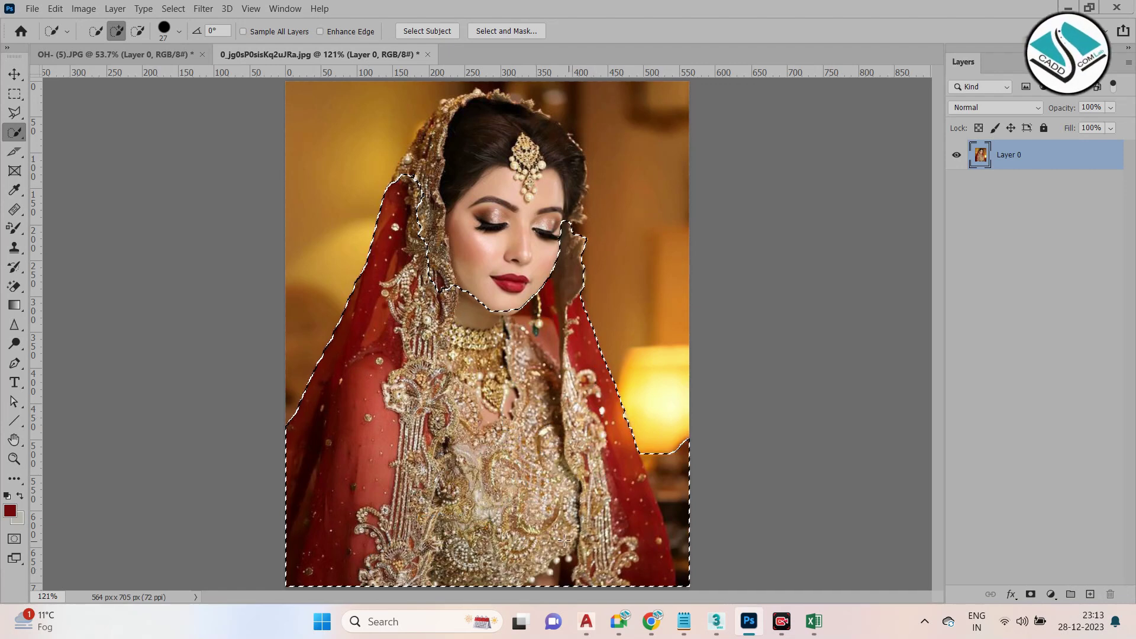
# Recolor the selected veil and dress from red to purple using Replace Color with a hue of -41
pyautogui.click(14, 229)
pyautogui.click(75, 259)
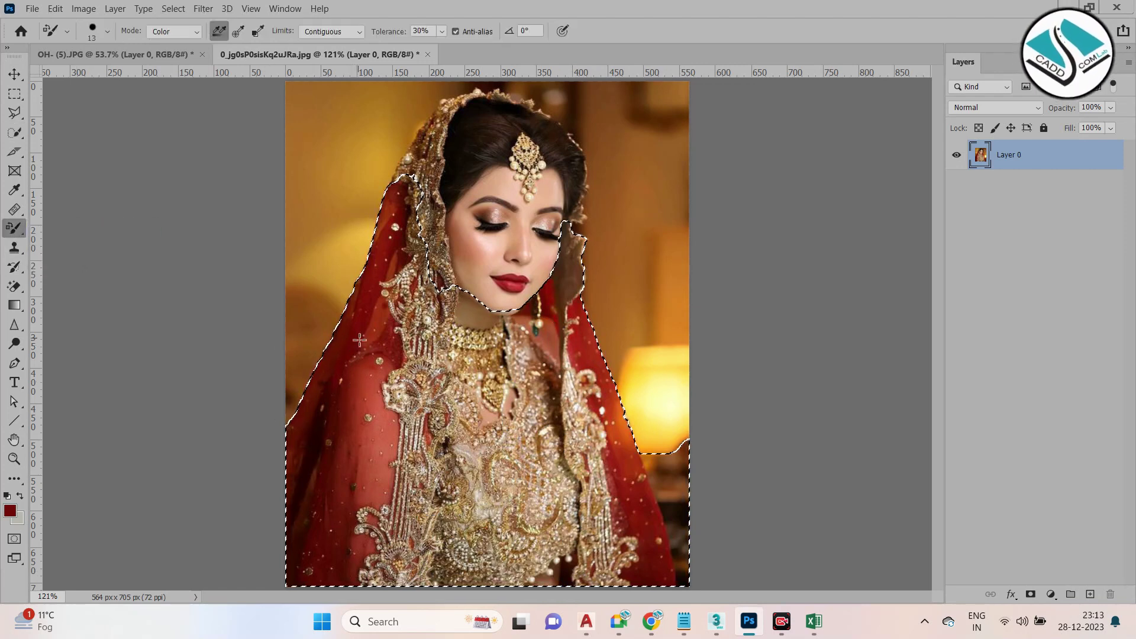
pyautogui.click(90, 12)
pyautogui.moveTo(130, 44)
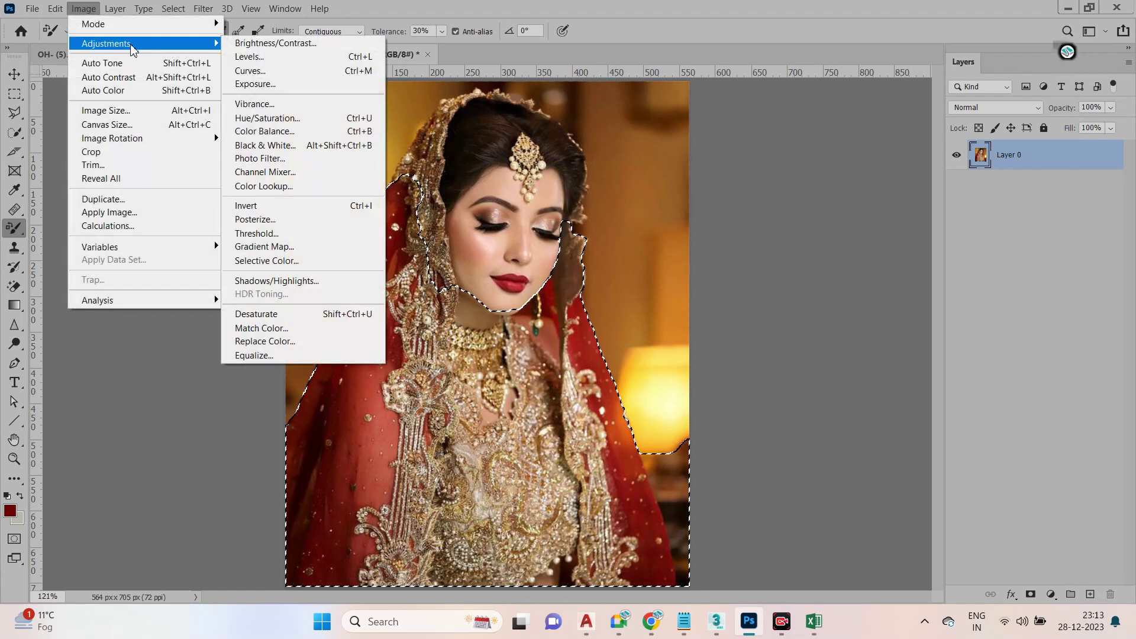
pyautogui.click(325, 342)
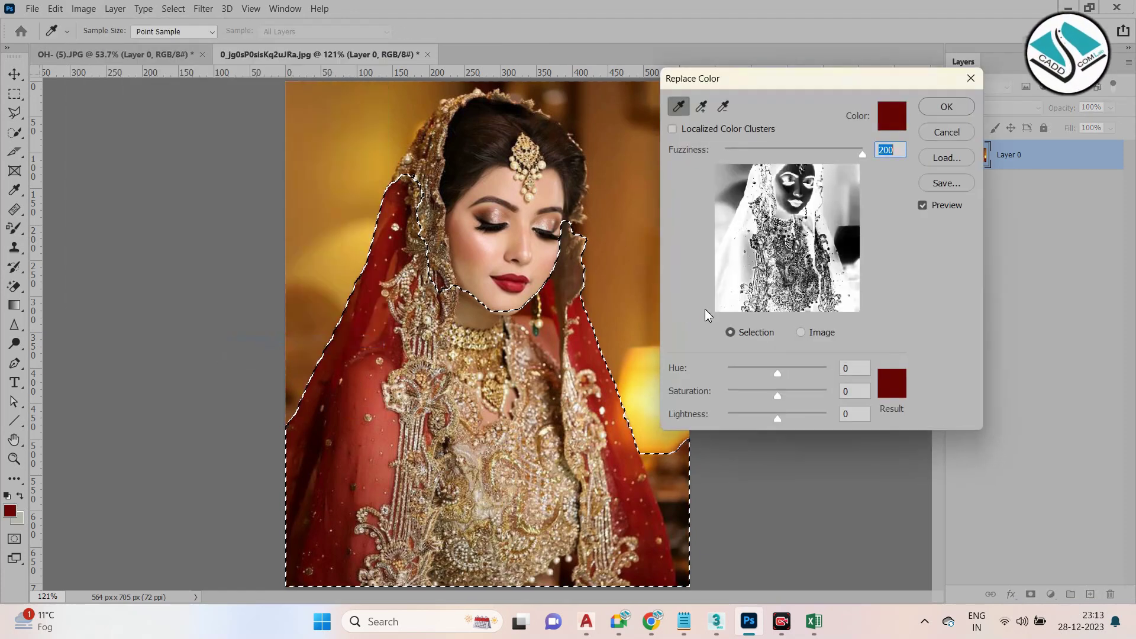
pyautogui.moveTo(778, 373)
pyautogui.mouseDown()
pyautogui.moveTo(792, 373)
pyautogui.moveTo(766, 374)
pyautogui.mouseUp()
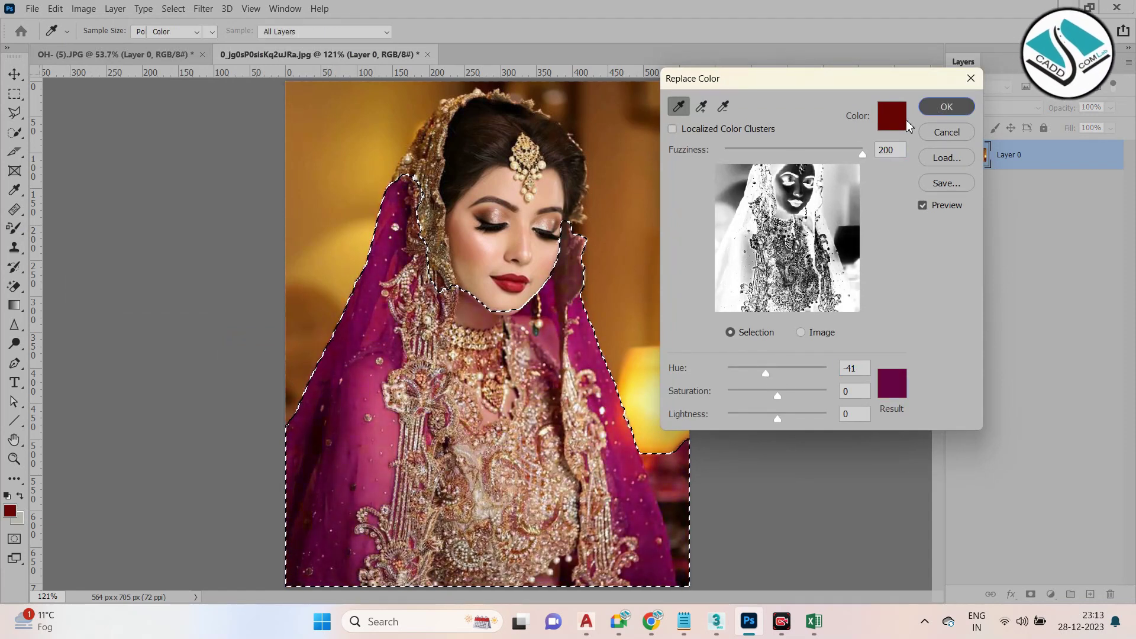
pyautogui.click(947, 107)
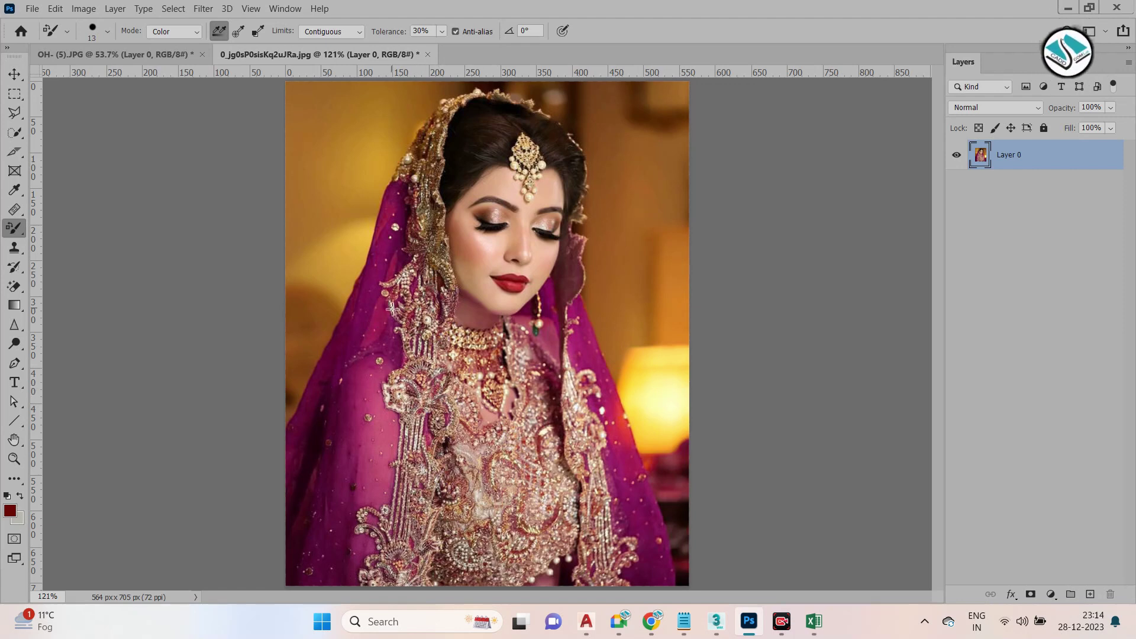
pyautogui.rightClick(16, 236)
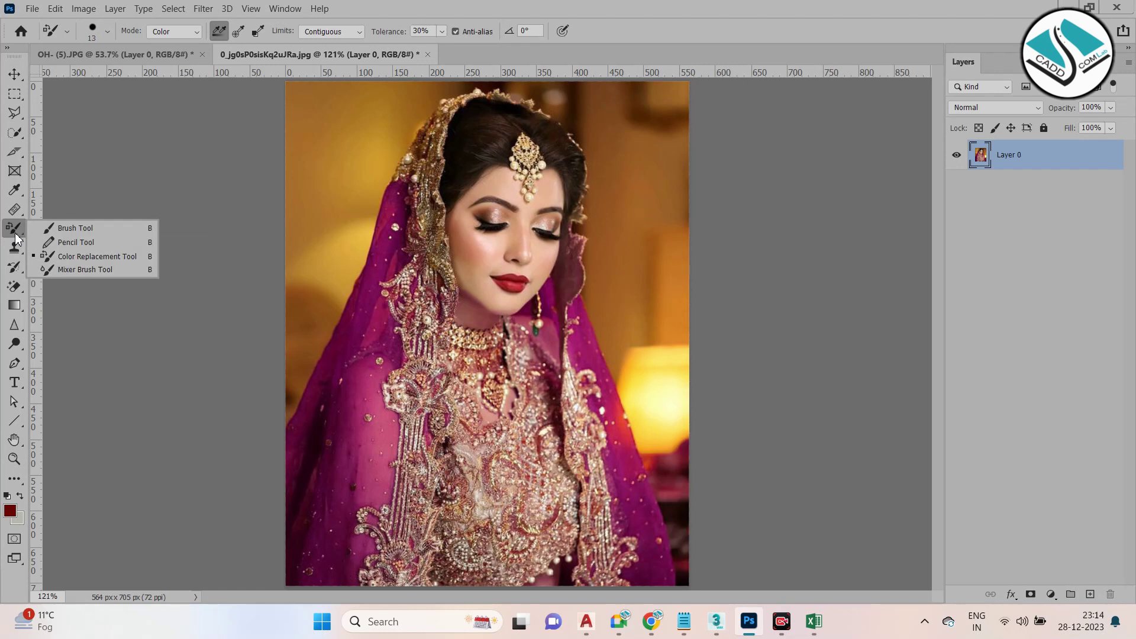
pyautogui.click(78, 258)
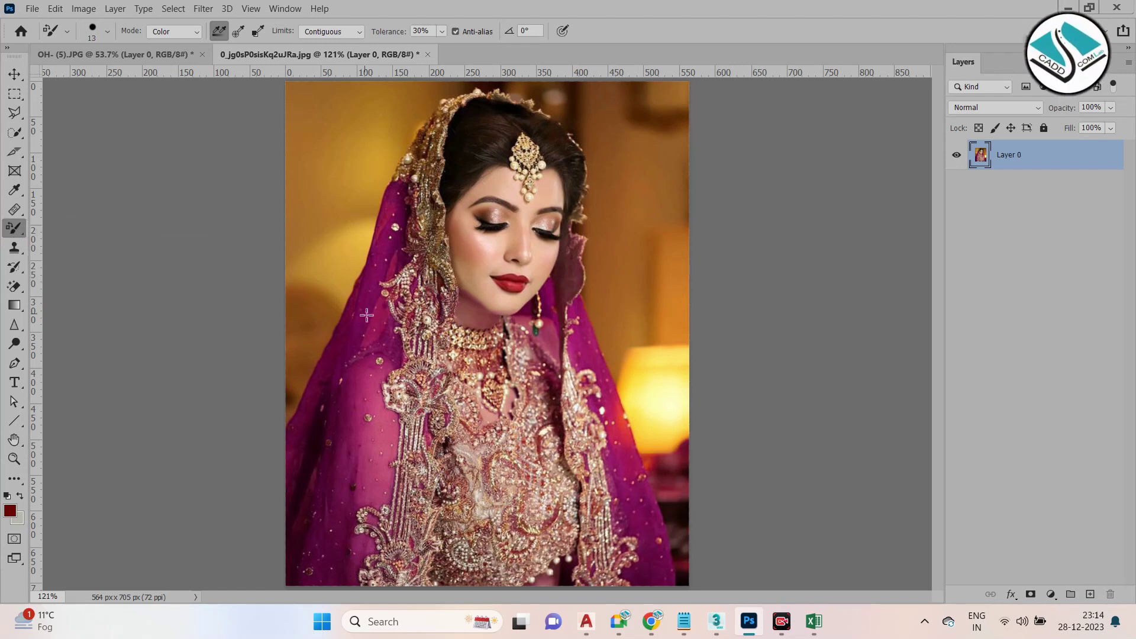
pyautogui.hotkey('ctrl', 'shift', 'd')
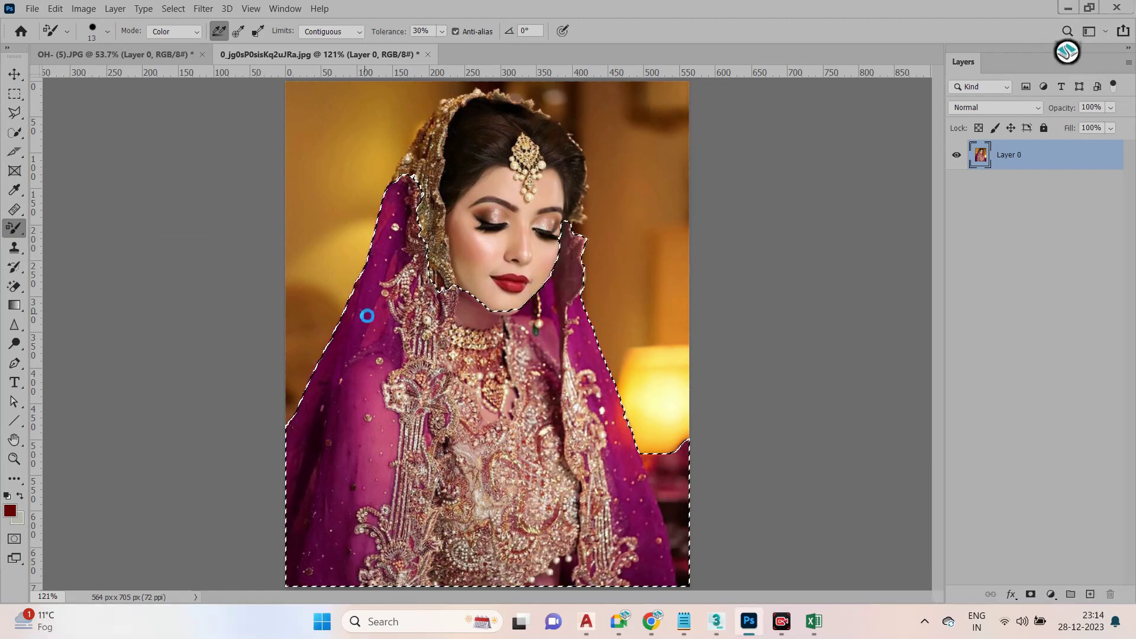
pyautogui.hotkey('alt', 'z')
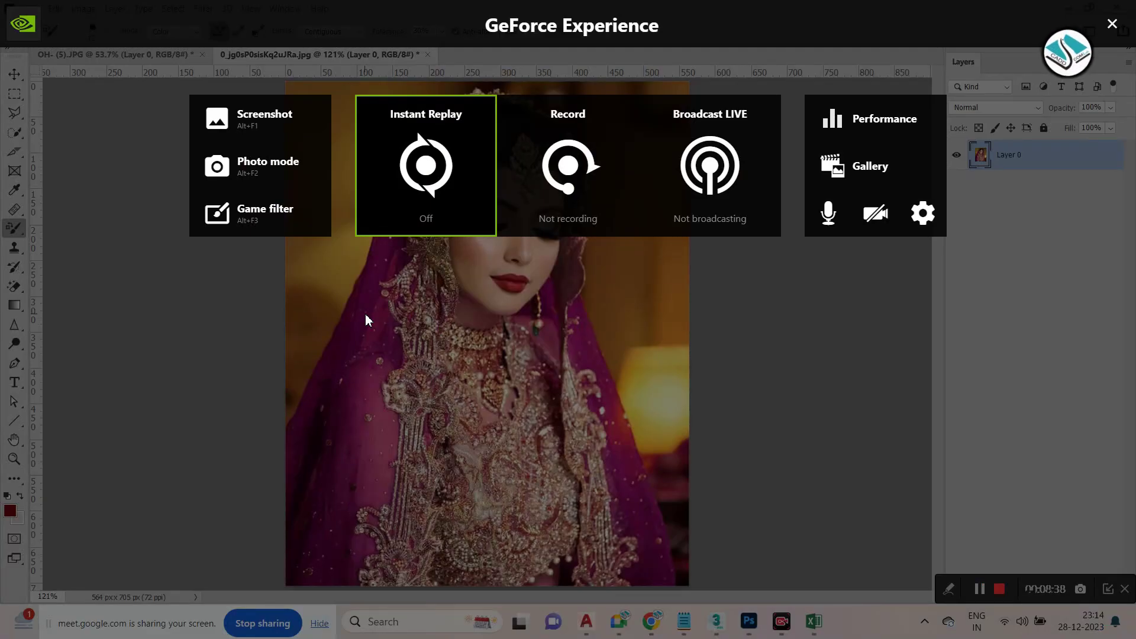
pyautogui.click(366, 320)
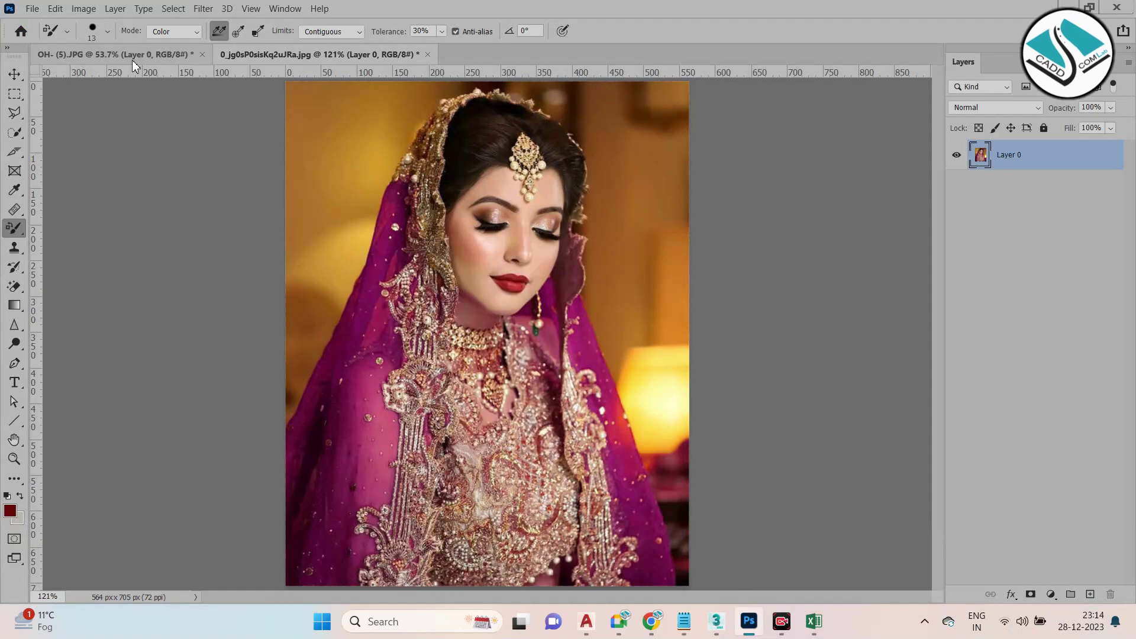
# Try Replace Color on the whole portrait with orange and dark grey result colors, and shift the hue
pyautogui.click(84, 9)
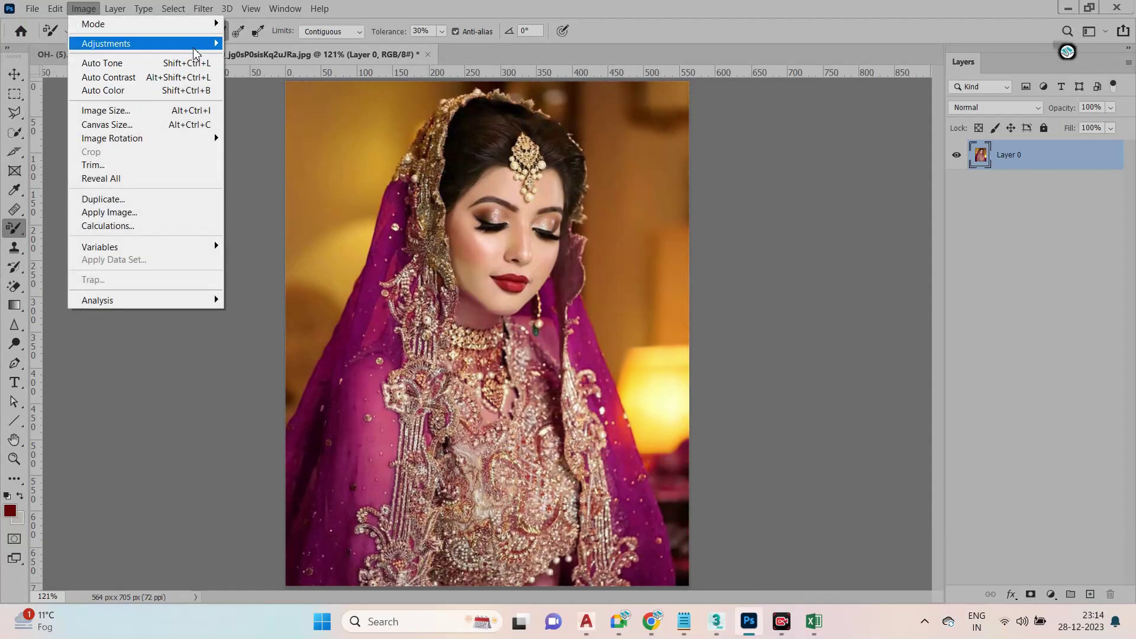
pyautogui.moveTo(198, 43)
pyautogui.click(314, 342)
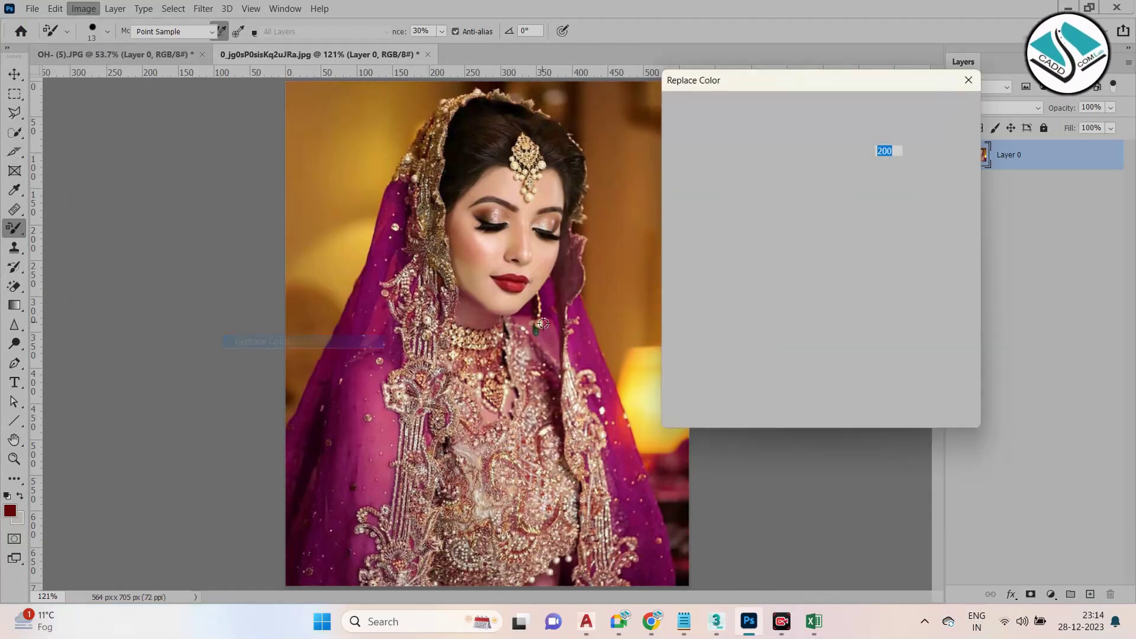
pyautogui.moveTo(777, 375)
pyautogui.mouseDown()
pyautogui.moveTo(831, 373)
pyautogui.moveTo(772, 367)
pyautogui.moveTo(783, 373)
pyautogui.mouseUp()
pyautogui.click(892, 383)
pyautogui.click(320, 215)
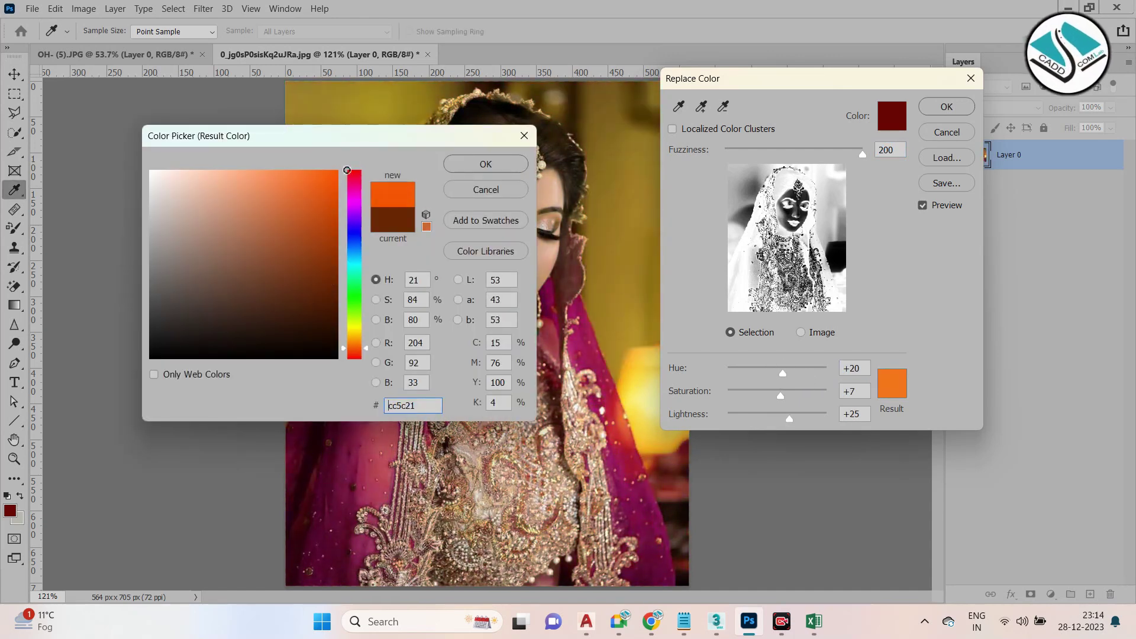
pyautogui.click(450, 165)
pyautogui.click(893, 386)
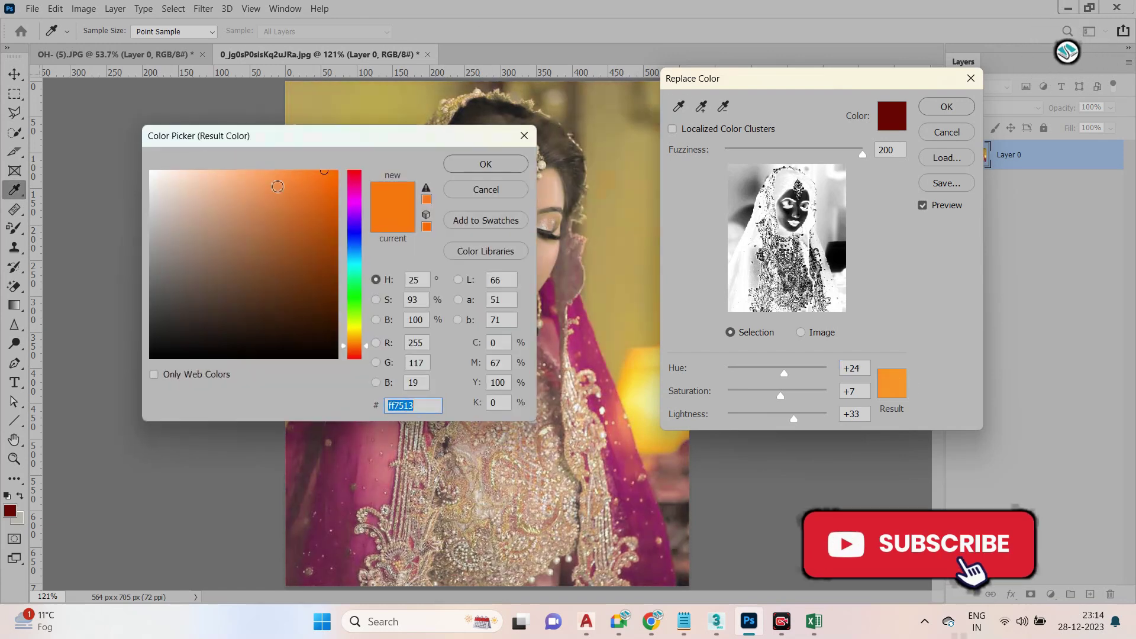
pyautogui.click(157, 316)
pyautogui.click(486, 166)
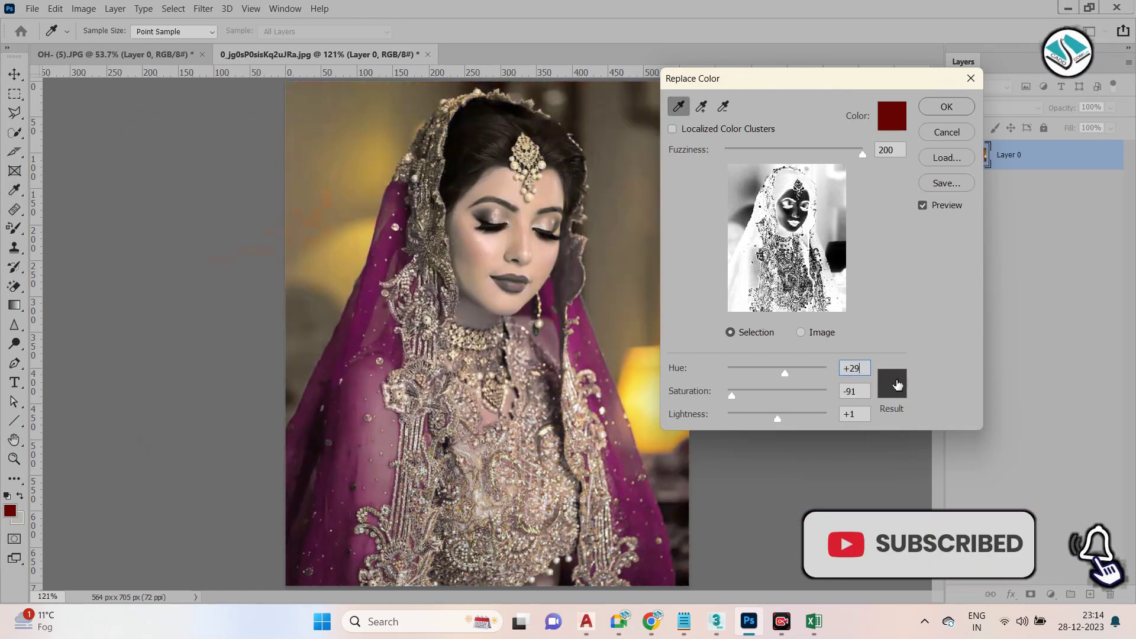
pyautogui.moveTo(786, 374); pyautogui.dragTo(770, 374)
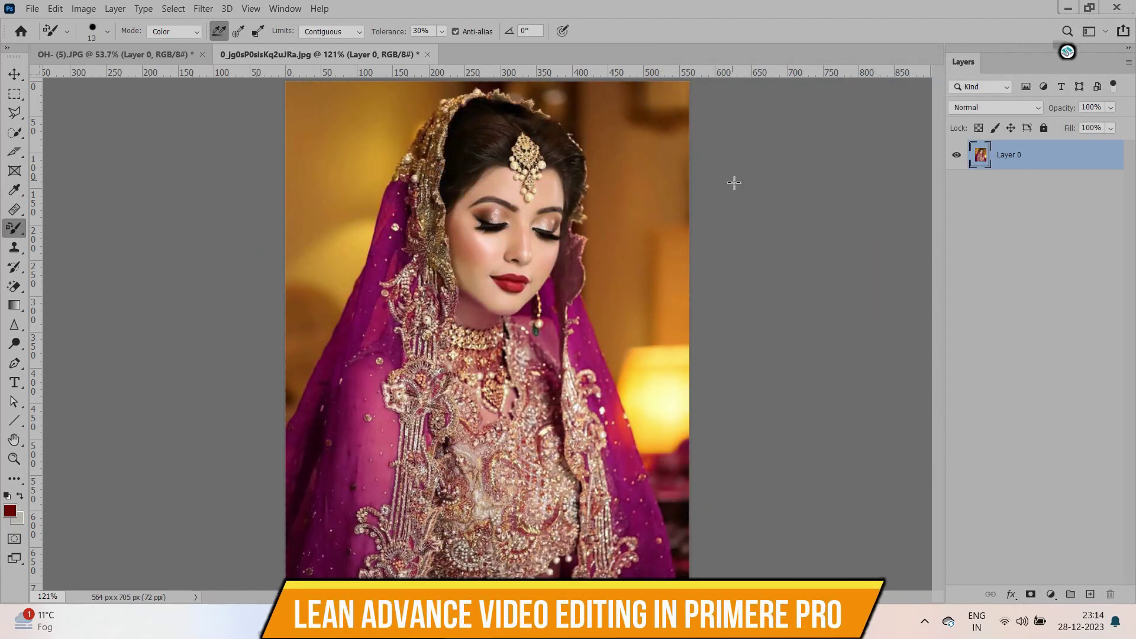
# Revert the bridal portrait to its last saved version and activate the Mixer Brush Tool
pyautogui.click(32, 8)
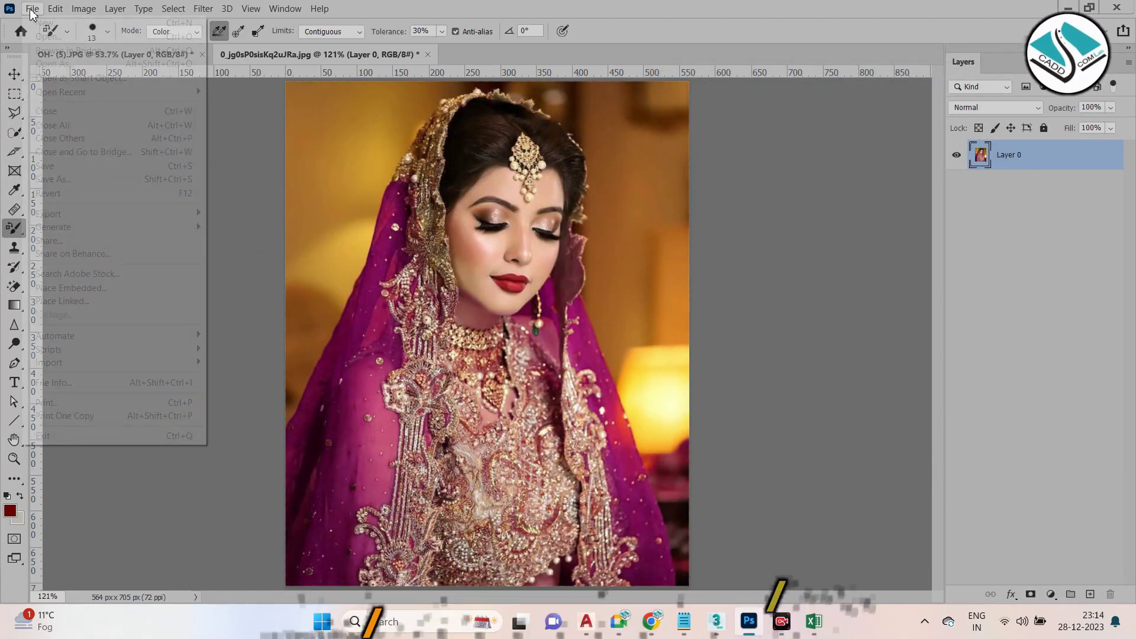
pyautogui.click(51, 193)
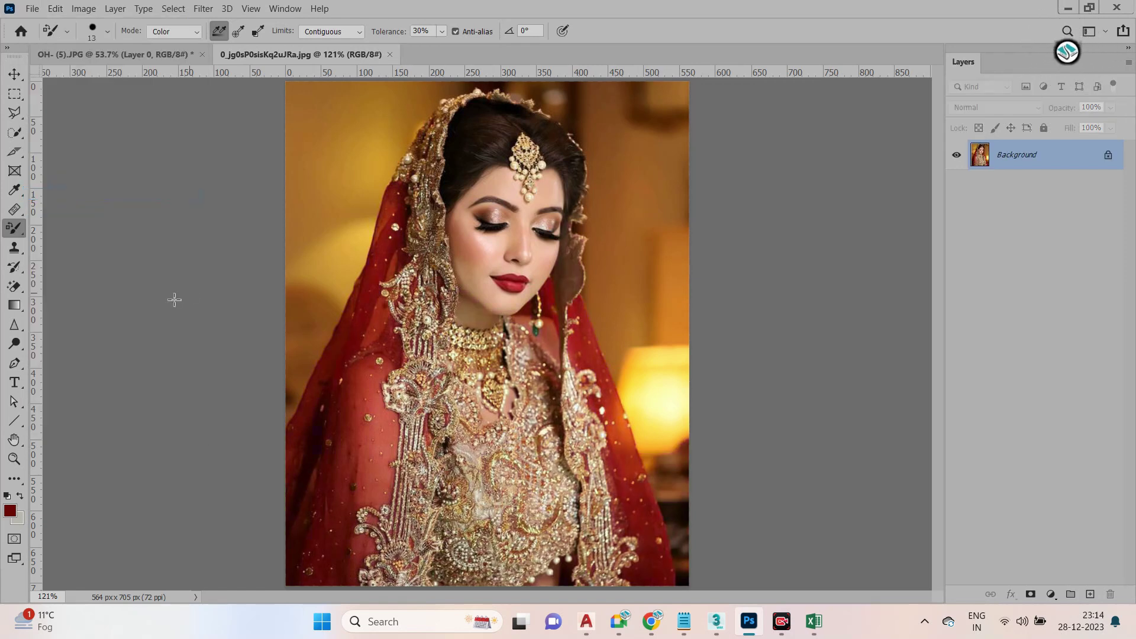
pyautogui.rightClick(13, 232)
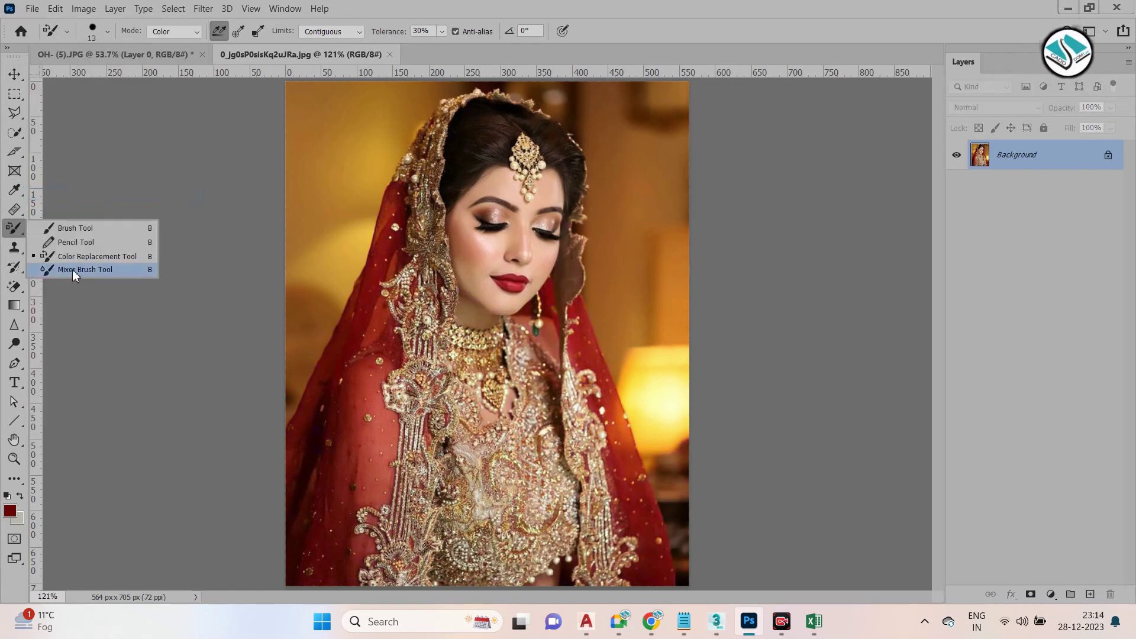
pyautogui.click(73, 269)
pyautogui.scroll(1, 380, 351)
pyautogui.click(81, 9)
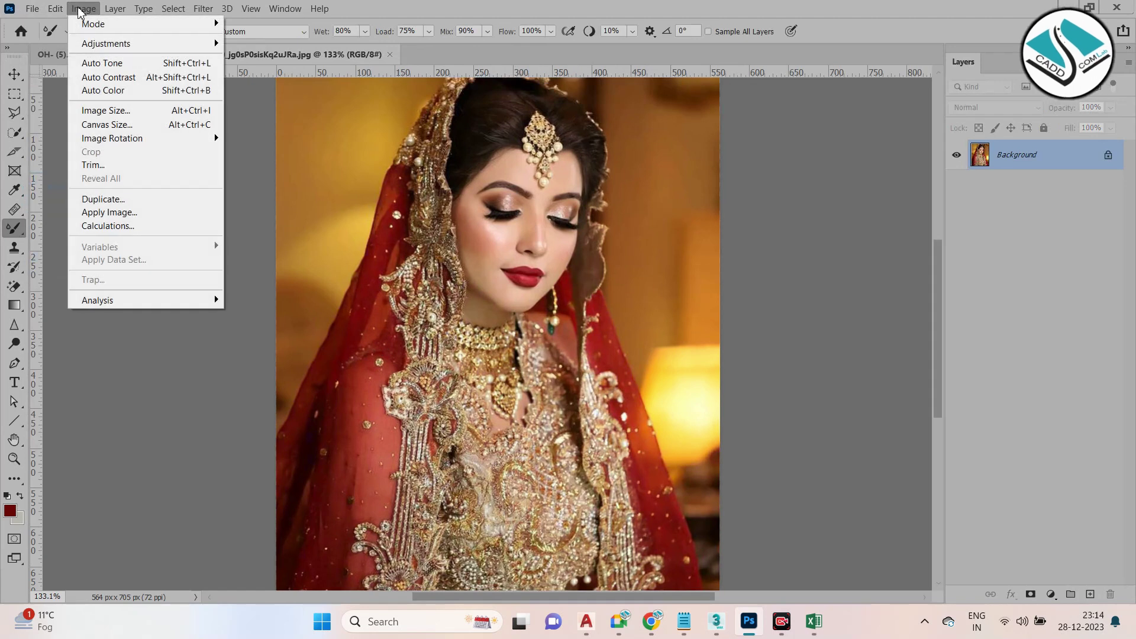
pyautogui.moveTo(55, 8)
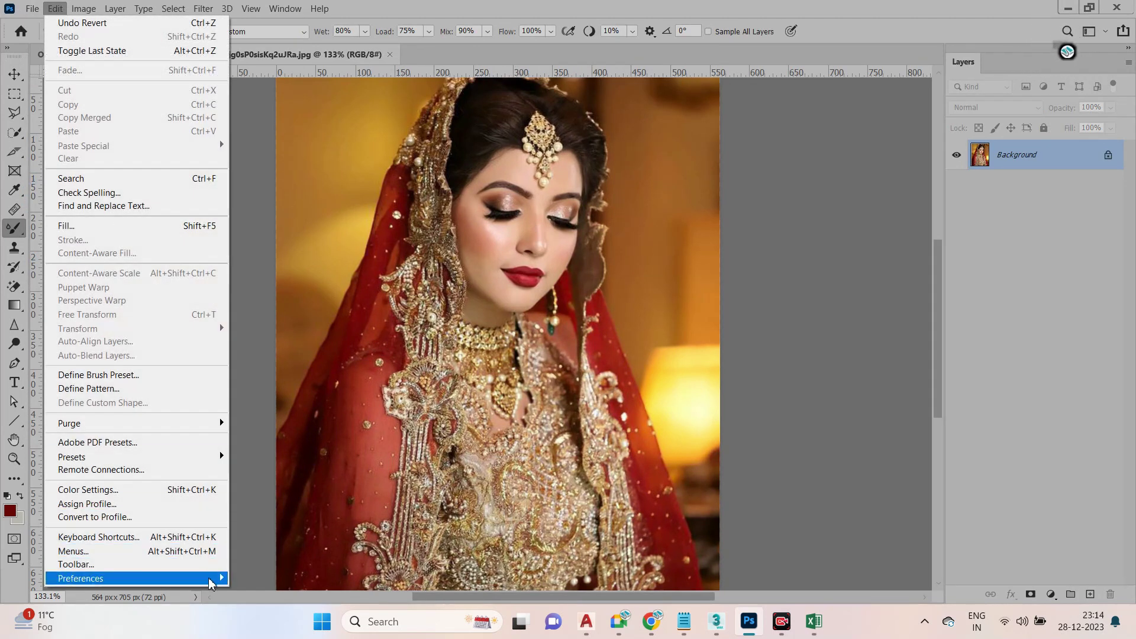
# Review the Cursors preferences with Full Size Brush Tip painting cursors, and unlock the portrait's Background layer for editing
pyautogui.moveTo(211, 579)
pyautogui.click(610, 270)
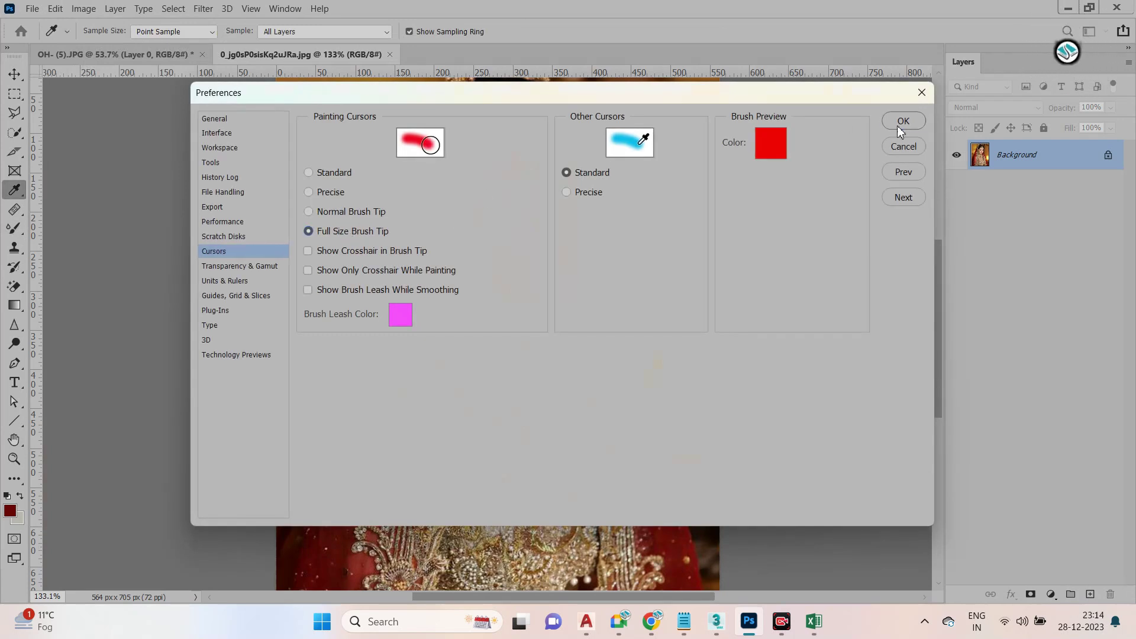
pyautogui.click(900, 123)
pyautogui.click(1107, 156)
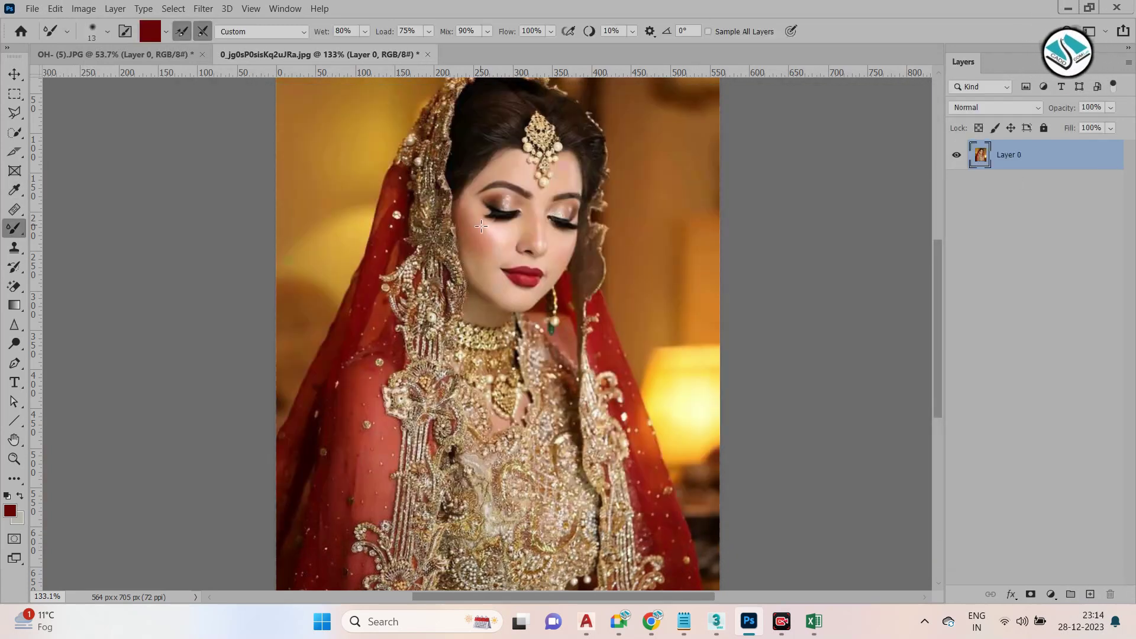
# Enlarge the Mixer Brush to 168 px and smear the colors across the bride's veil, dress and surrounding background
pyautogui.rightClick(12, 237)
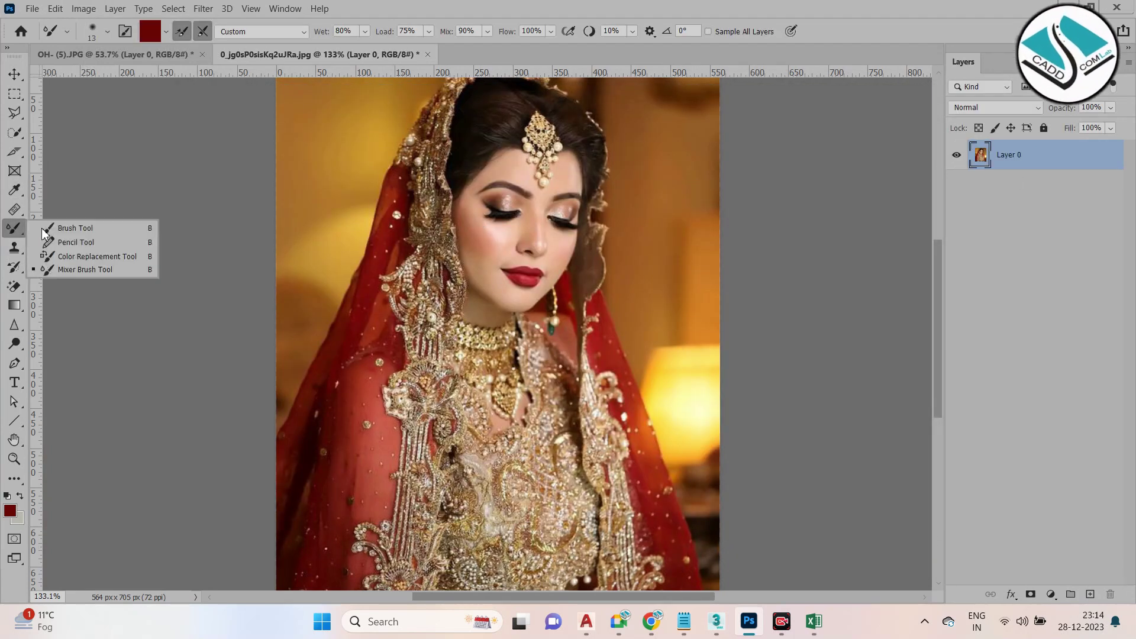
pyautogui.click(107, 266)
pyautogui.click(108, 31)
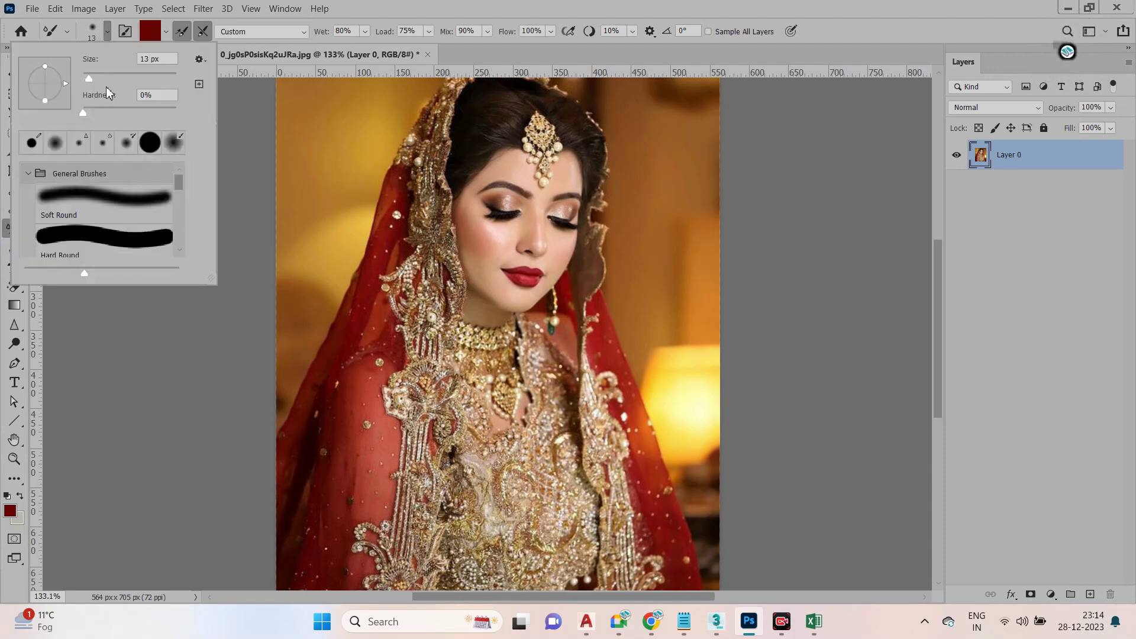
pyautogui.moveTo(91, 79); pyautogui.dragTo(145, 78)
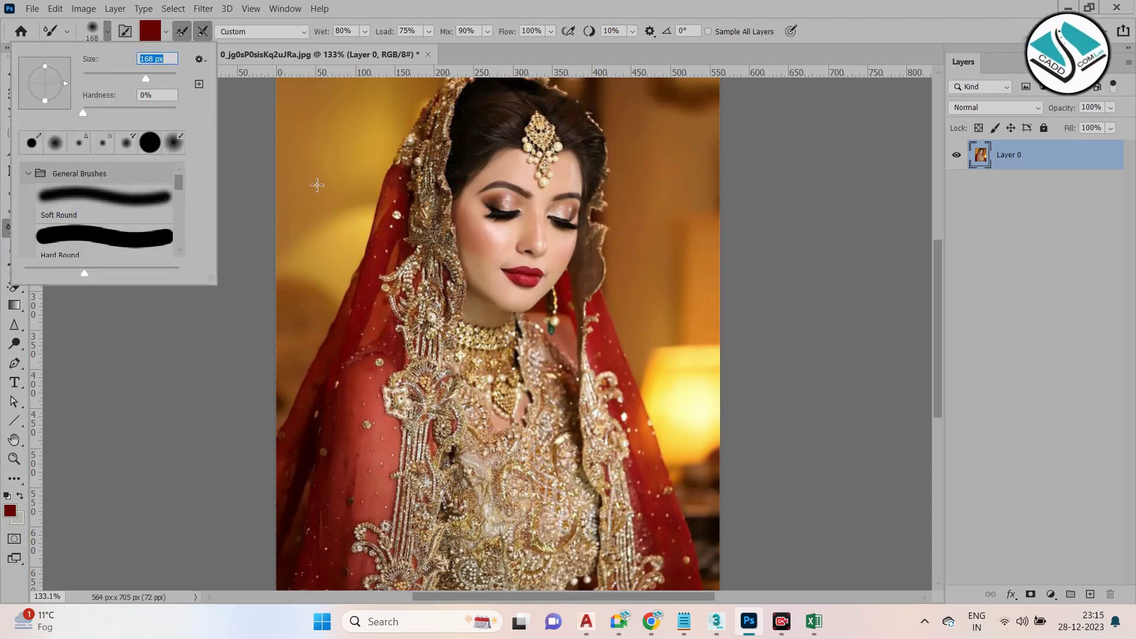
pyautogui.click(334, 139)
pyautogui.moveTo(331, 225)
pyautogui.mouseDown()
pyautogui.moveTo(355, 307)
pyautogui.moveTo(408, 355)
pyautogui.moveTo(362, 347)
pyautogui.moveTo(325, 481)
pyautogui.moveTo(319, 474)
pyautogui.moveTo(385, 539)
pyautogui.moveTo(338, 553)
pyautogui.moveTo(515, 568)
pyautogui.moveTo(544, 313)
pyautogui.moveTo(600, 349)
pyautogui.mouseUp()
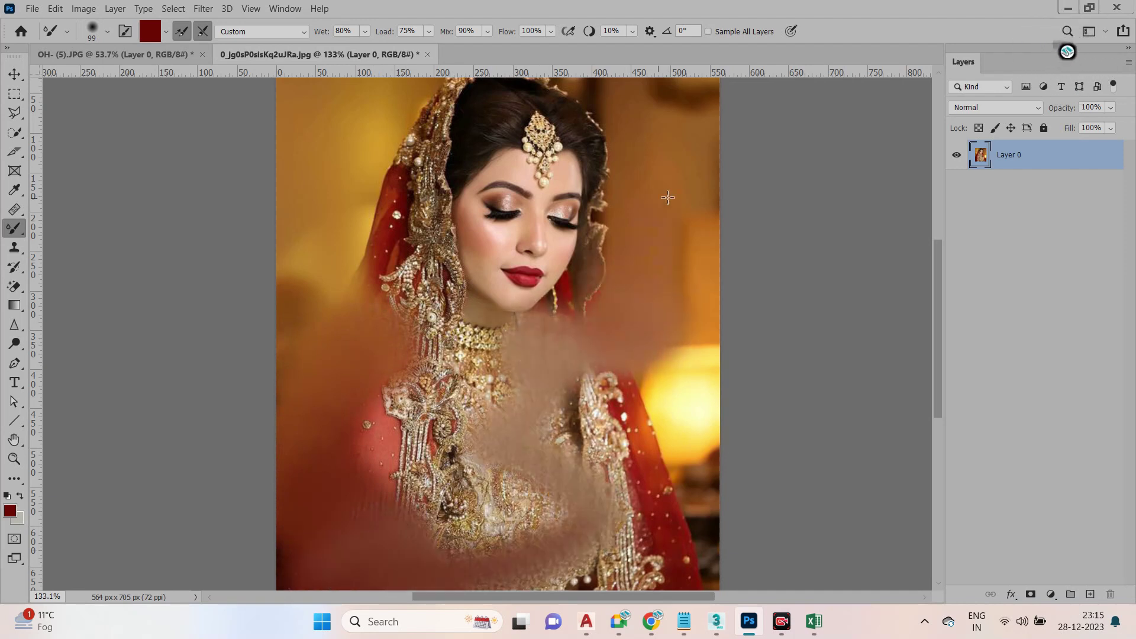
# Switch to the house image OH- (5).JPG, try a Mixer Brush stroke on the grey tower wall, and undo it
pyautogui.click(108, 51)
pyautogui.scroll(3, 339, 182)
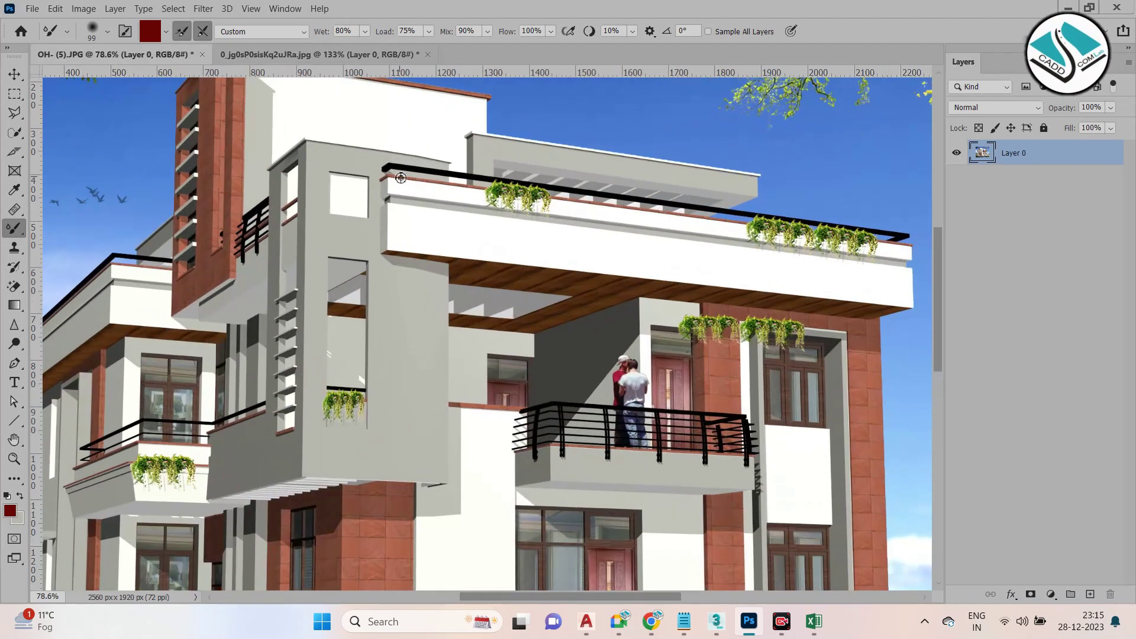
pyautogui.moveTo(339, 182)
pyautogui.mouseDown()
pyautogui.moveTo(330, 205)
pyautogui.moveTo(355, 173)
pyautogui.moveTo(365, 187)
pyautogui.moveTo(358, 206)
pyautogui.moveTo(365, 194)
pyautogui.moveTo(340, 174)
pyautogui.moveTo(361, 182)
pyautogui.moveTo(342, 208)
pyautogui.moveTo(356, 228)
pyautogui.moveTo(349, 215)
pyautogui.moveTo(319, 230)
pyautogui.moveTo(329, 203)
pyautogui.mouseUp()
pyautogui.hotkey('ctrl', 'z')
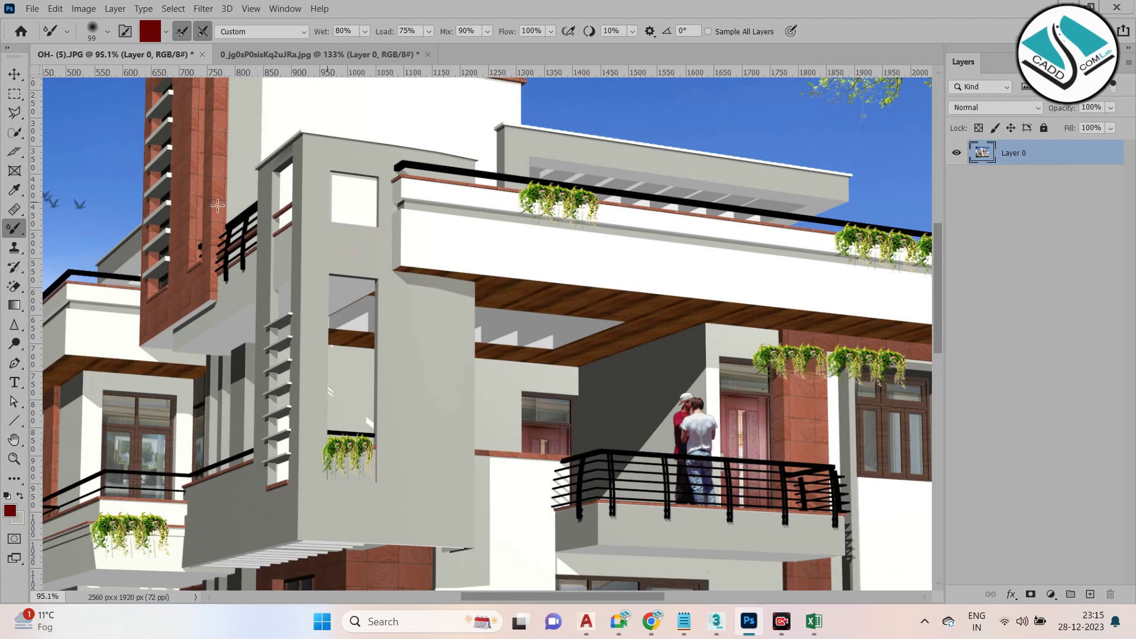
# Clone the hanging plant on the upper parapet with the Clone Stamp tool to a bare stretch further along the railing
pyautogui.rightClick(15, 229)
pyautogui.moveTo(14, 248); pyautogui.dragTo(76, 249)
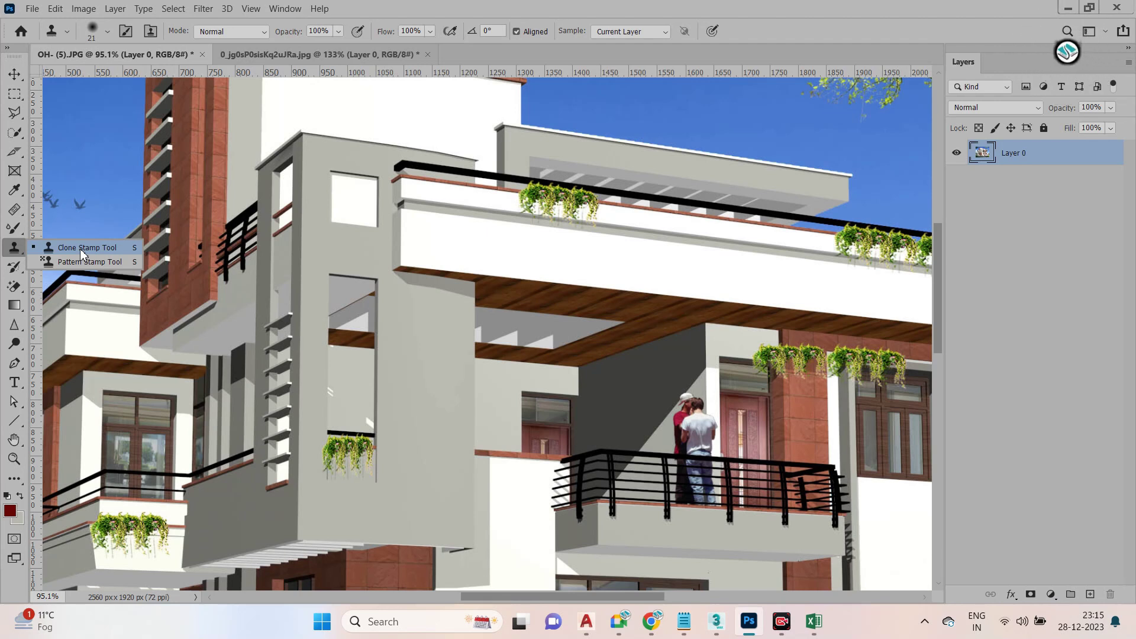
pyautogui.click(80, 248)
pyautogui.scroll(3, 333, 239)
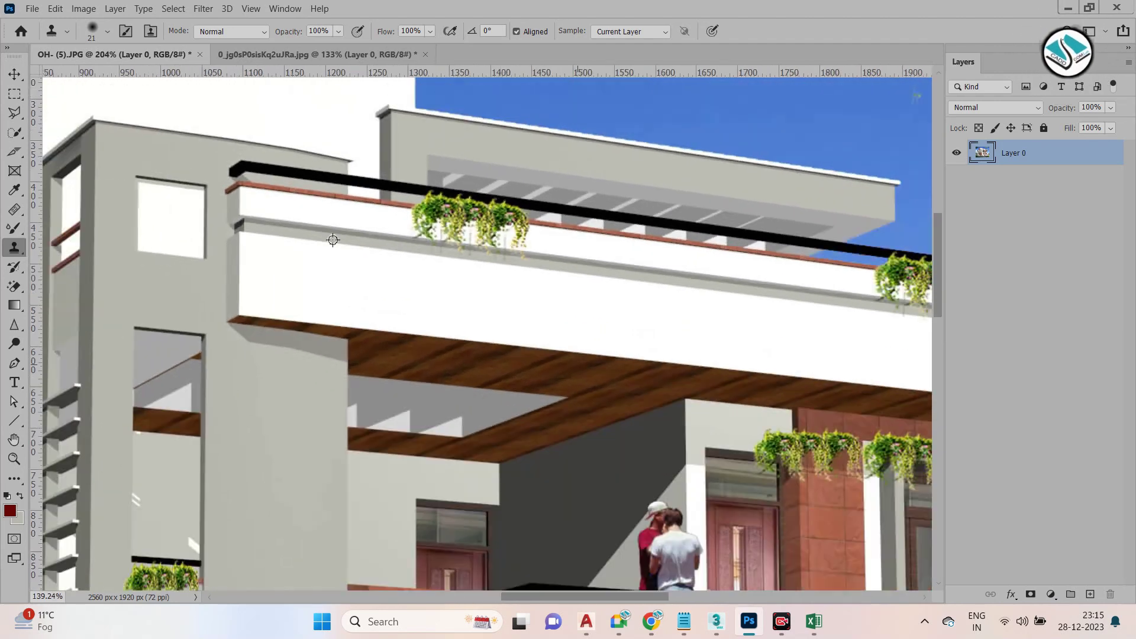
pyautogui.scroll(3, 333, 240)
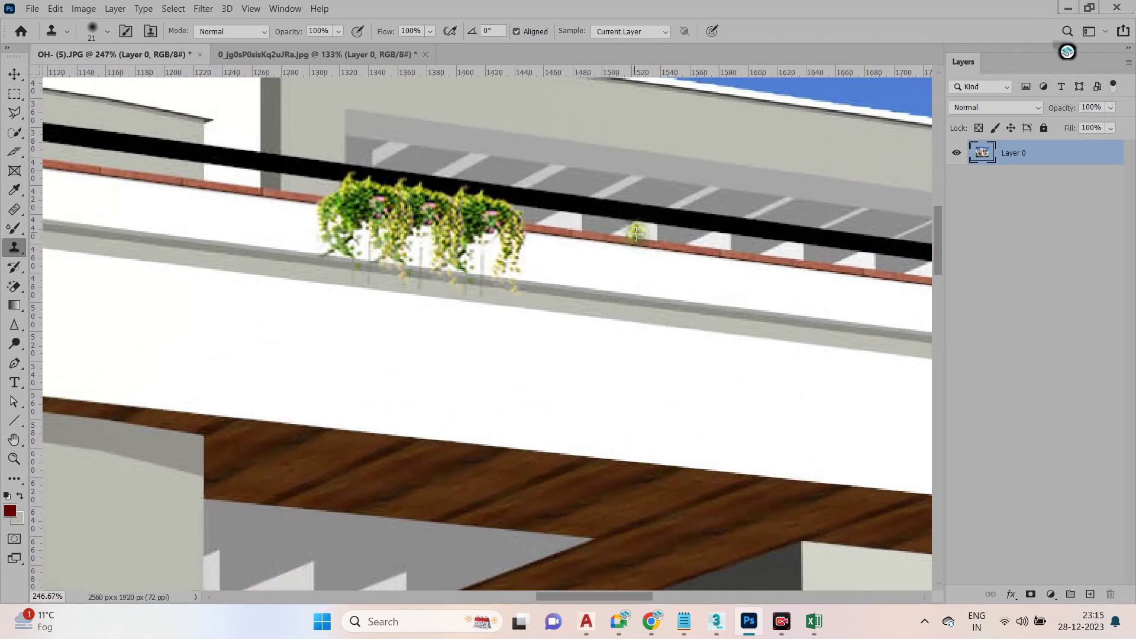
pyautogui.moveTo(636, 232)
pyautogui.mouseDown()
pyautogui.moveTo(596, 240)
pyautogui.moveTo(649, 260)
pyautogui.moveTo(635, 239)
pyautogui.moveTo(630, 253)
pyautogui.moveTo(635, 238)
pyautogui.moveTo(666, 233)
pyautogui.moveTo(772, 248)
pyautogui.moveTo(795, 264)
pyautogui.moveTo(655, 260)
pyautogui.moveTo(742, 274)
pyautogui.moveTo(800, 269)
pyautogui.moveTo(787, 249)
pyautogui.moveTo(810, 261)
pyautogui.moveTo(800, 285)
pyautogui.moveTo(631, 274)
pyautogui.moveTo(683, 282)
pyautogui.mouseUp()
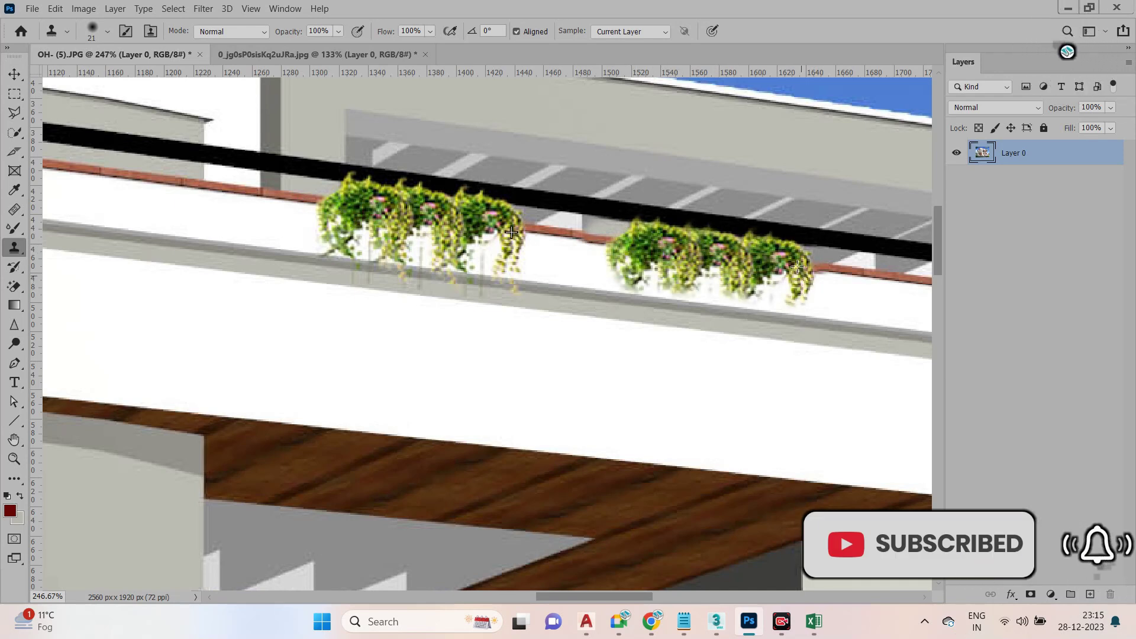
pyautogui.scroll(-3, 320, 239)
pyautogui.scroll(-2, 319, 239)
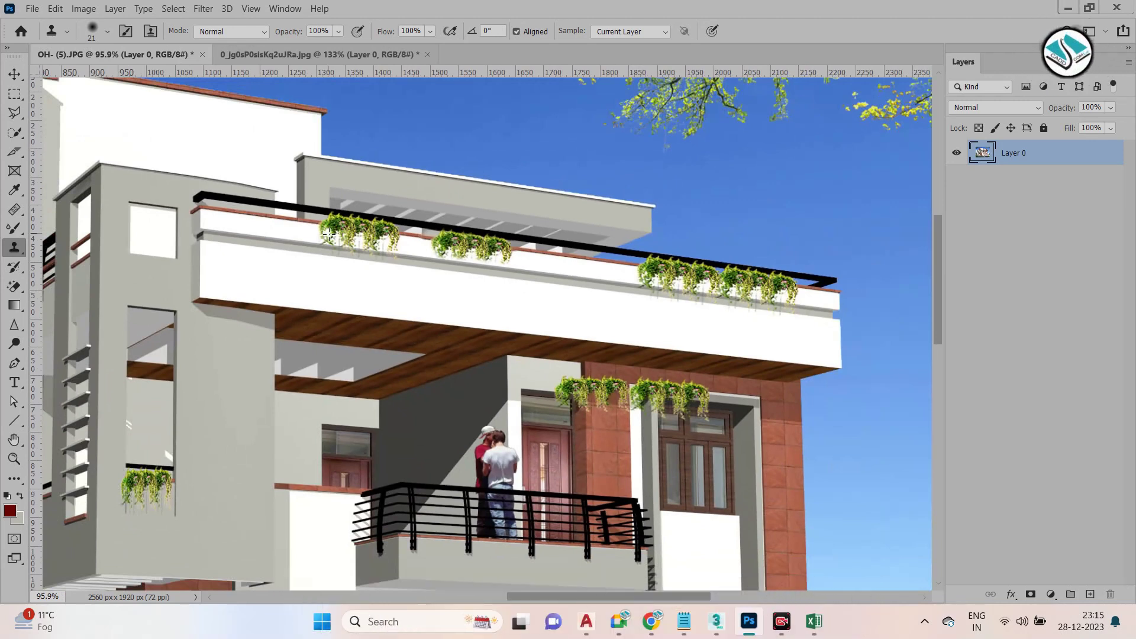
# Set the Clone Stamp brush size to 45 px and extend the hanging plants above the upper-floor window with another cloned clump
pyautogui.scroll(5, 667, 436)
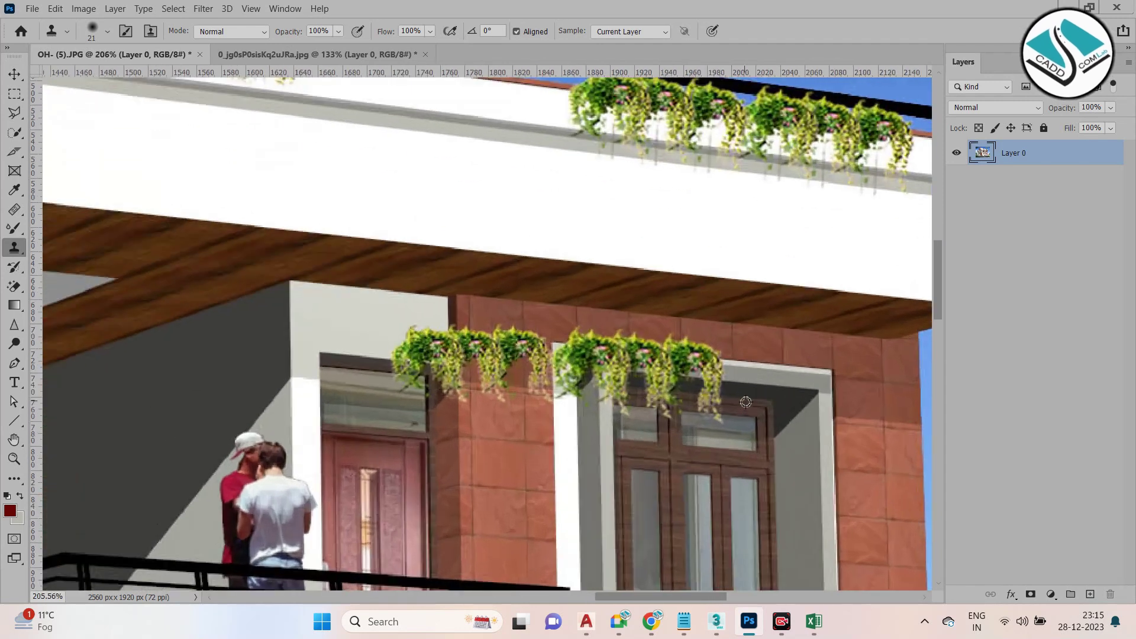
pyautogui.scroll(-3, 651, 334)
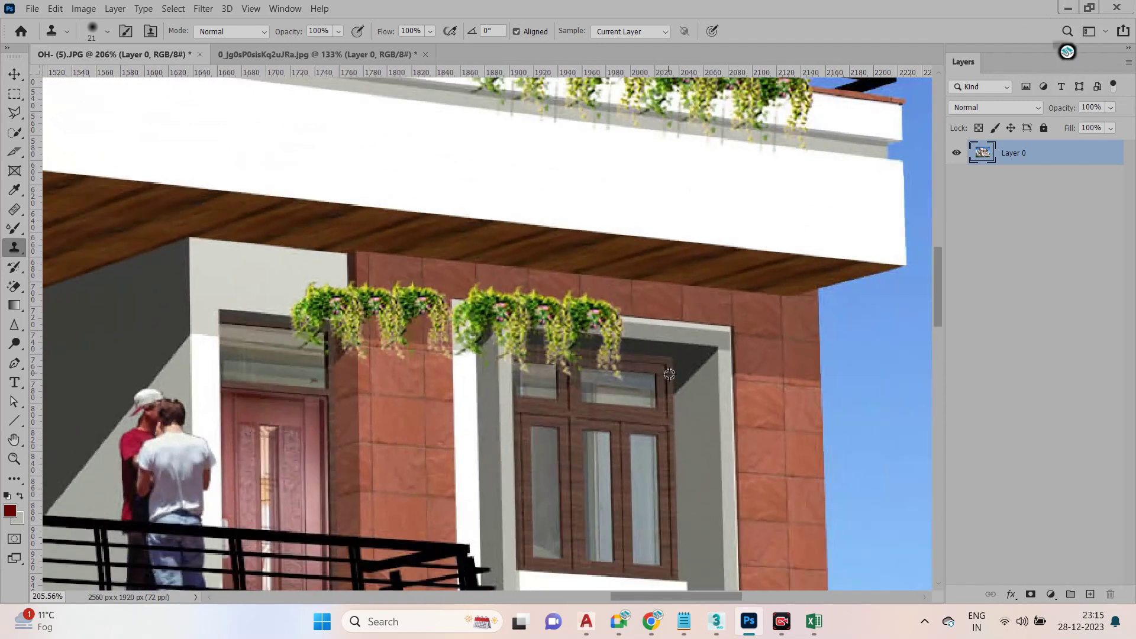
pyautogui.scroll(4, 628, 353)
pyautogui.click(108, 34)
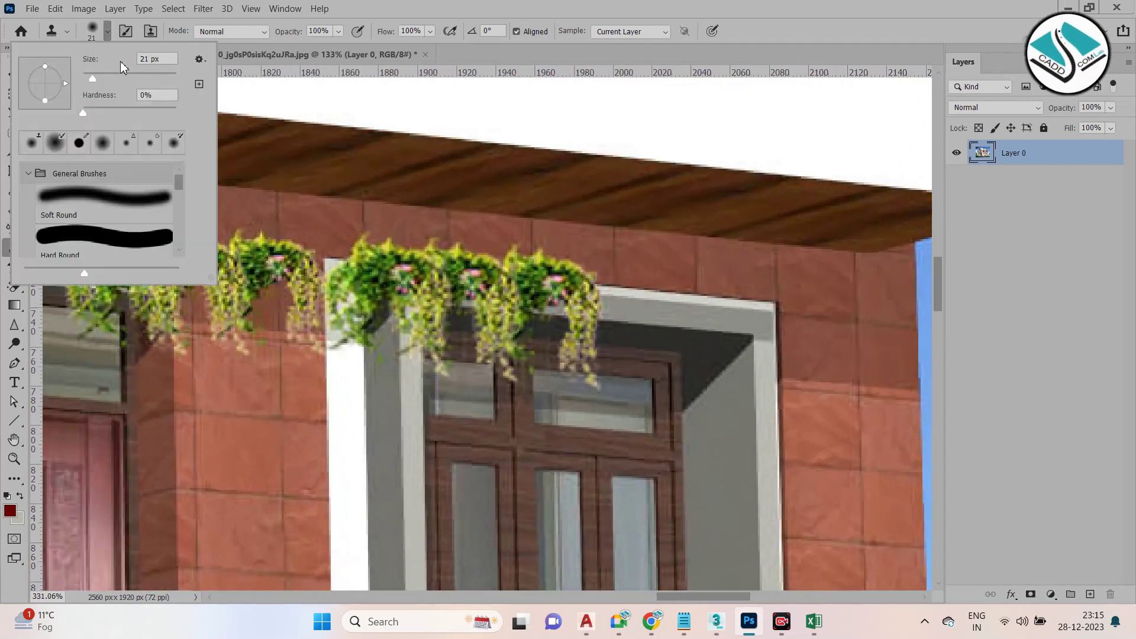
pyautogui.click(104, 80)
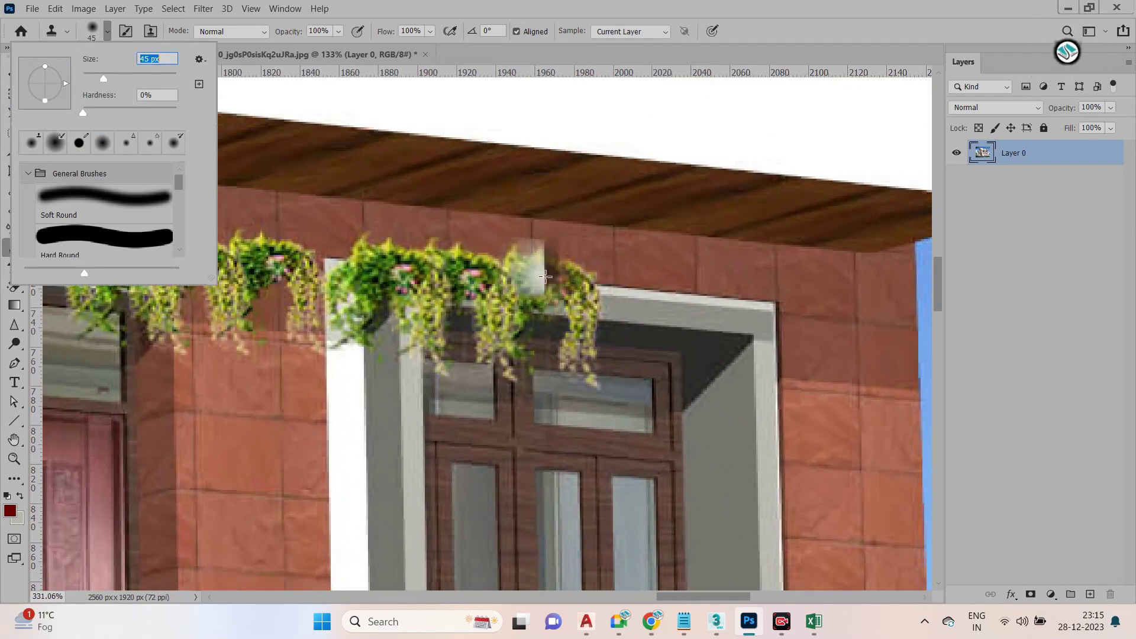
pyautogui.click(534, 259)
pyautogui.moveTo(618, 273)
pyautogui.mouseDown()
pyautogui.moveTo(670, 306)
pyautogui.moveTo(669, 338)
pyautogui.moveTo(642, 327)
pyautogui.moveTo(636, 346)
pyautogui.moveTo(684, 355)
pyautogui.mouseUp()
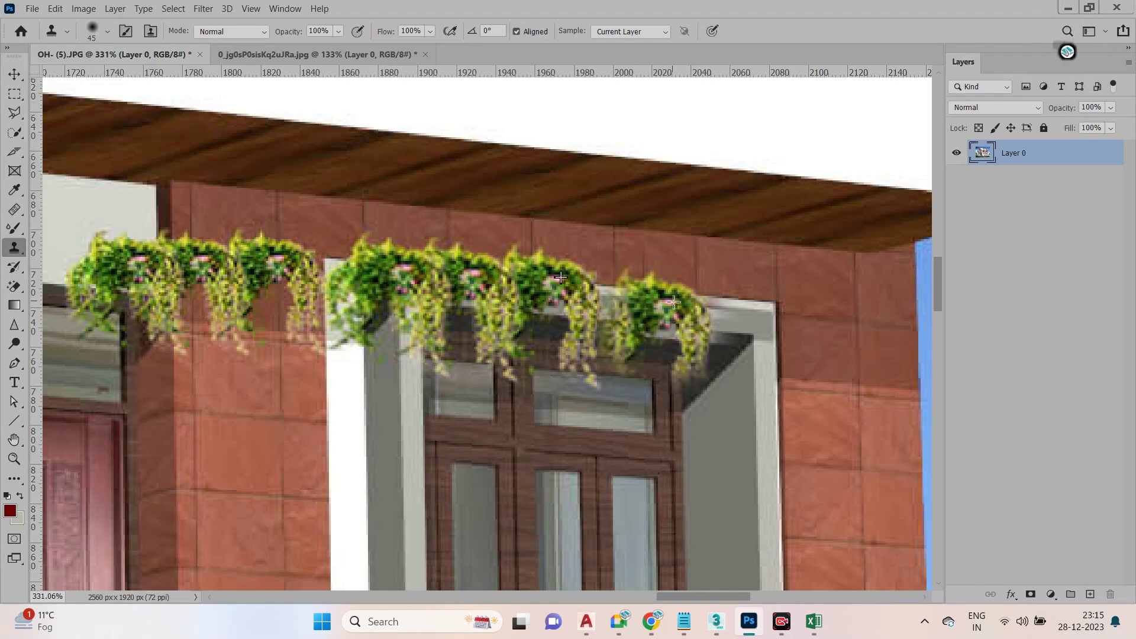
pyautogui.scroll(-5, 692, 243)
pyautogui.scroll(-1, 690, 245)
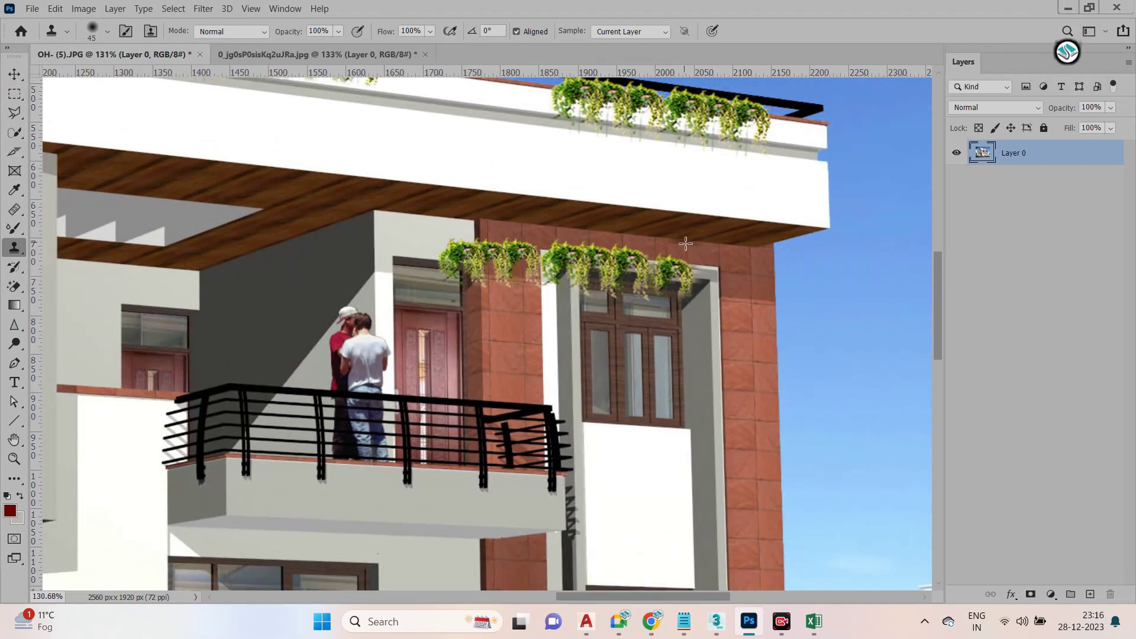
pyautogui.scroll(-5, 684, 243)
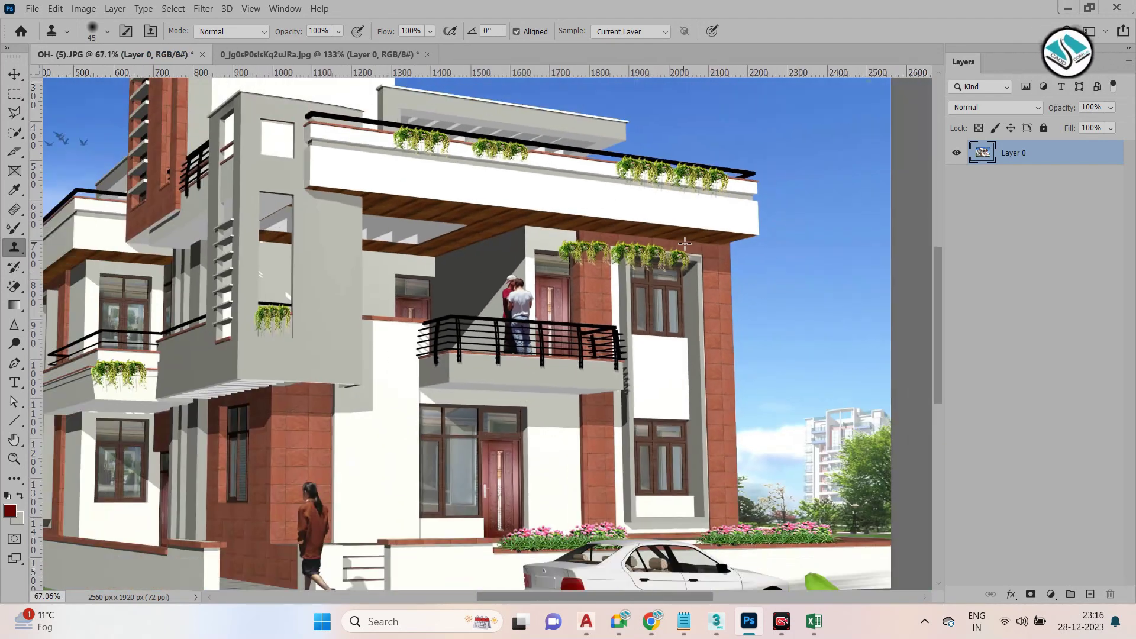
# Try to clone the walking woman beside the original in front of the red stone wall, and undo the strokes
pyautogui.scroll(5, 459, 303)
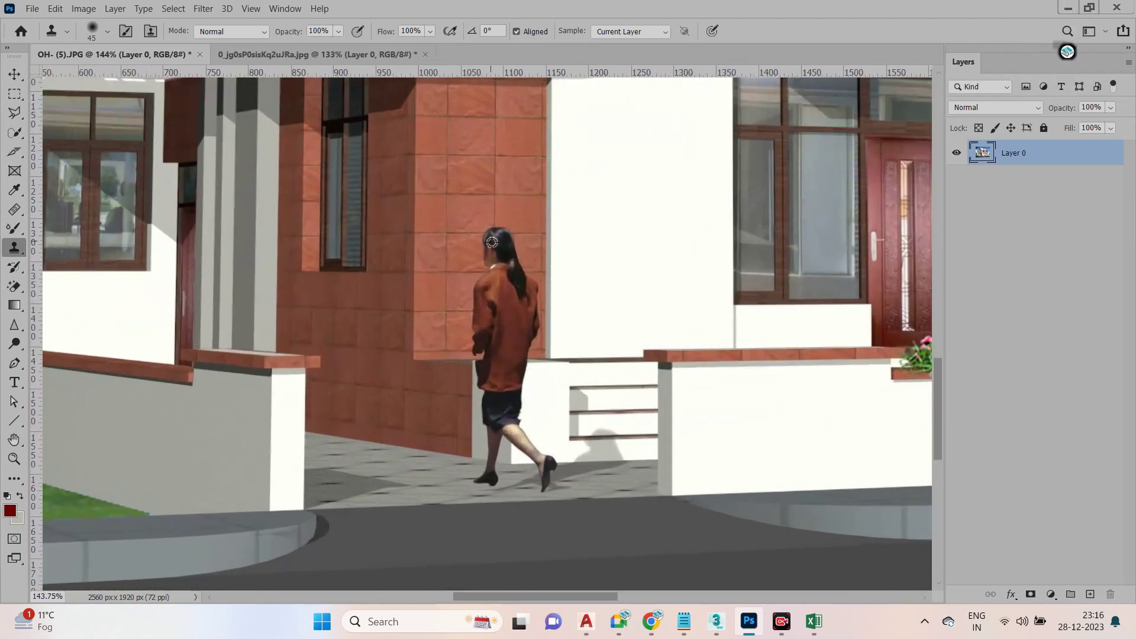
pyautogui.moveTo(400, 264)
pyautogui.mouseDown()
pyautogui.moveTo(399, 380)
pyautogui.moveTo(390, 320)
pyautogui.moveTo(419, 302)
pyautogui.moveTo(419, 347)
pyautogui.moveTo(413, 295)
pyautogui.mouseUp()
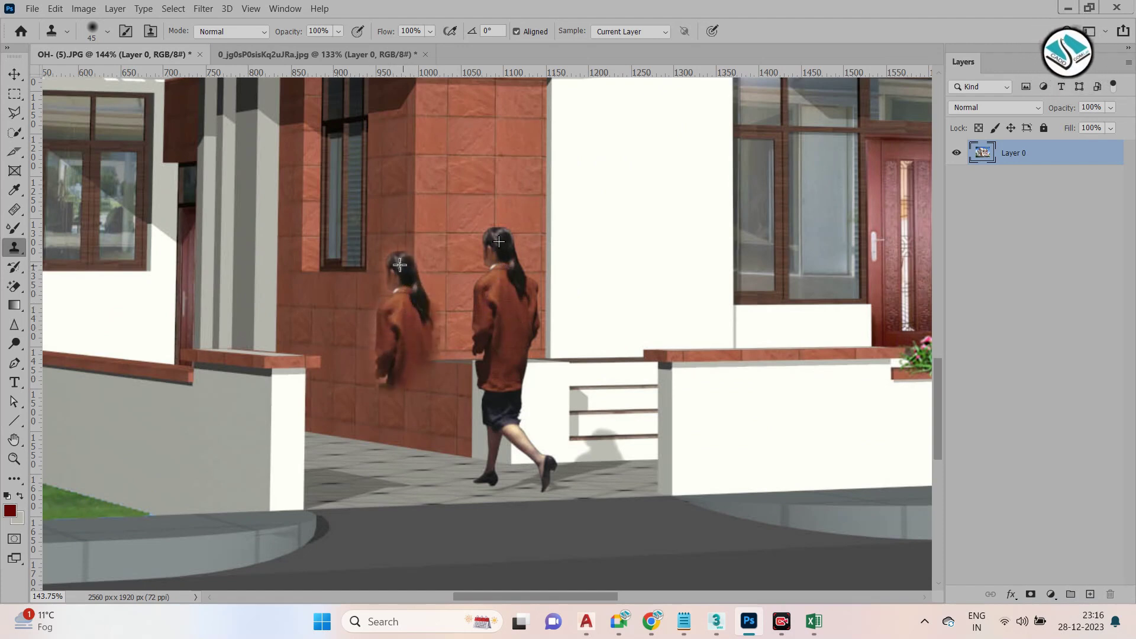
pyautogui.moveTo(415, 342)
pyautogui.mouseDown()
pyautogui.moveTo(414, 441)
pyautogui.moveTo(398, 469)
pyautogui.moveTo(396, 377)
pyautogui.moveTo(415, 470)
pyautogui.moveTo(438, 497)
pyautogui.moveTo(408, 491)
pyautogui.moveTo(384, 514)
pyautogui.mouseUp()
pyautogui.scroll(-5, 539, 398)
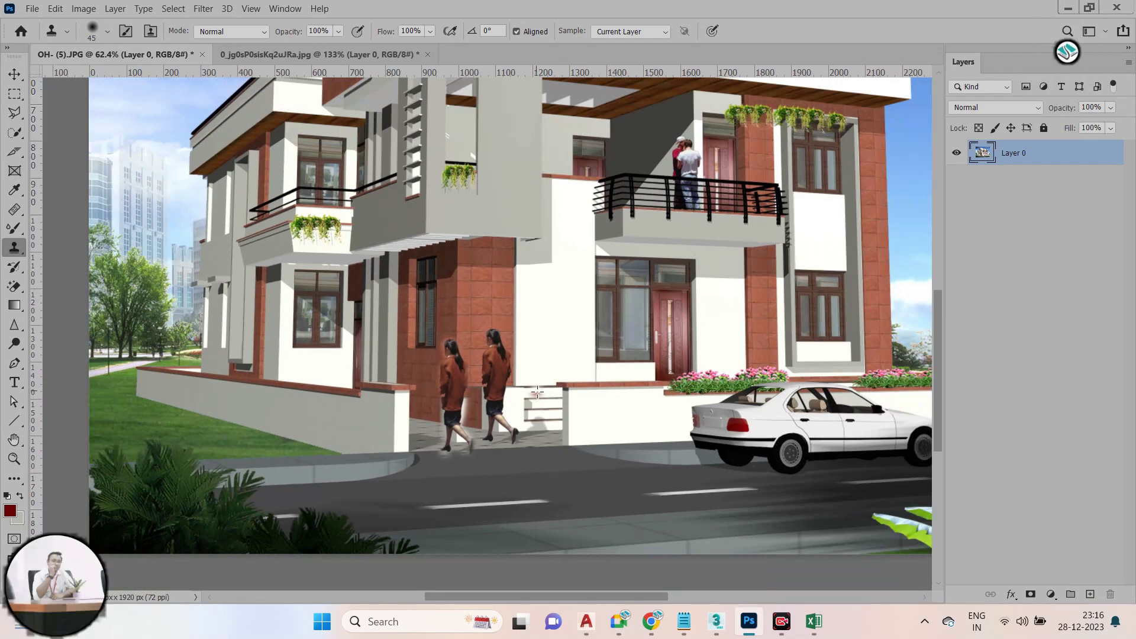
pyautogui.hotkey('ctrl', 'z')
pyautogui.hotkey('alt', 'z')
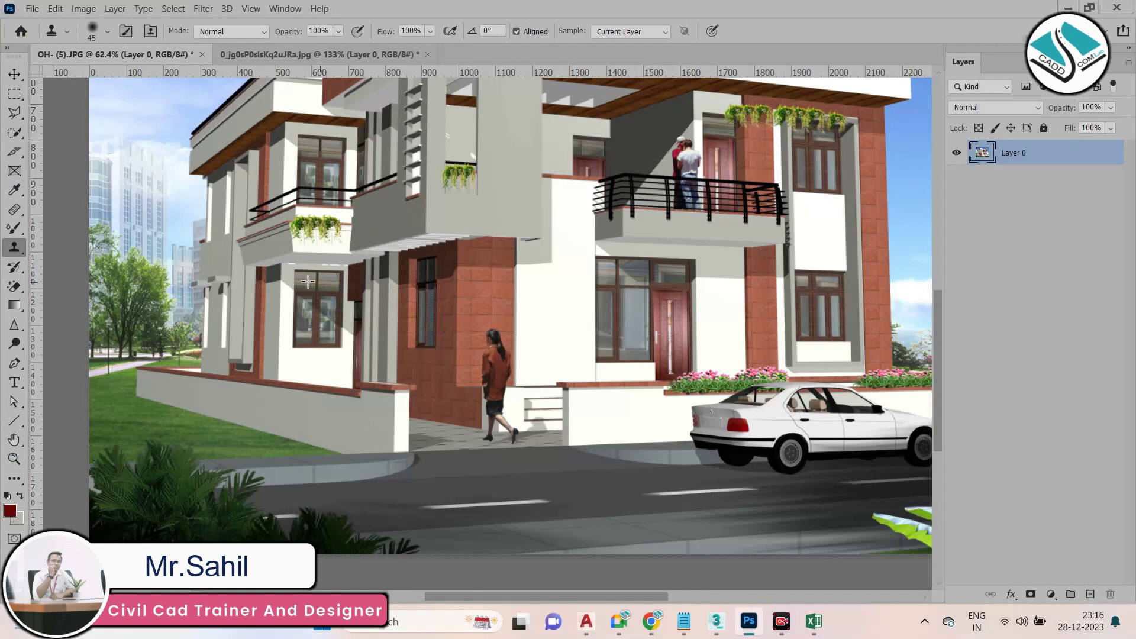
pyautogui.hotkey('alt', 'z')
pyautogui.rightClick(13, 252)
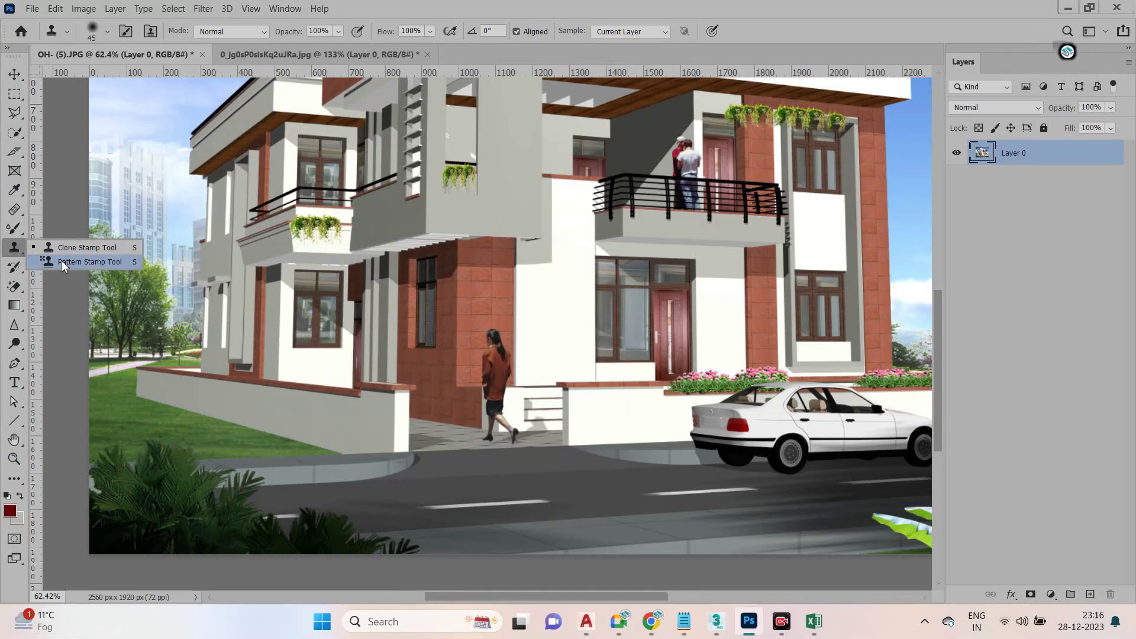
pyautogui.scroll(-2, 382, 208)
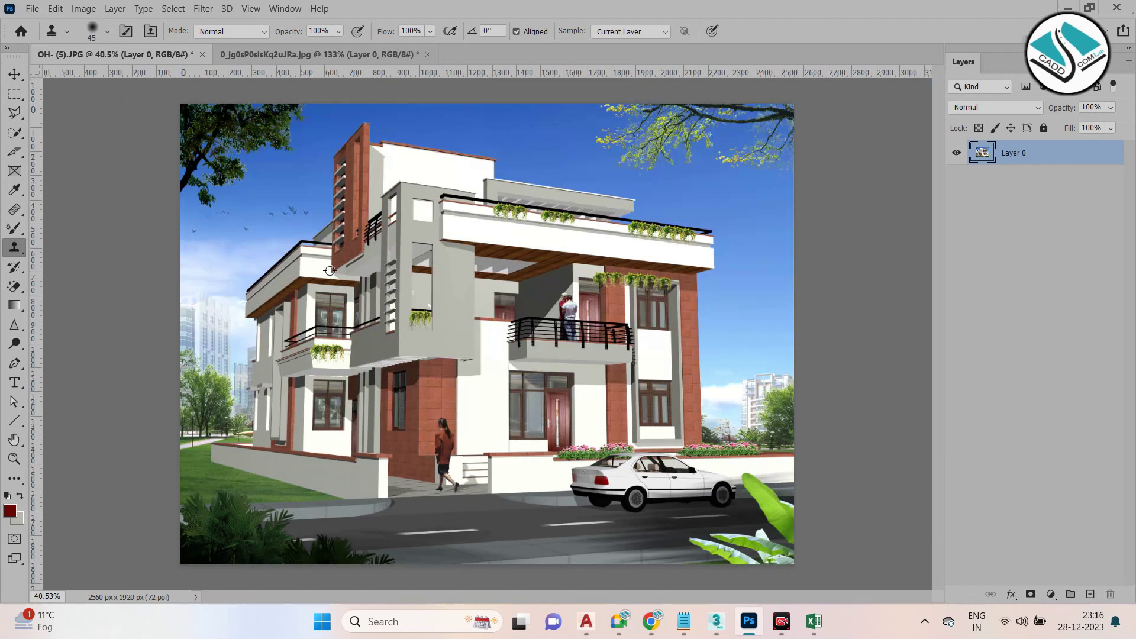
# Create a blank white 16 x 12 cm document from the Default Photoshop Size preset and unlock its background layer
pyautogui.click(33, 9)
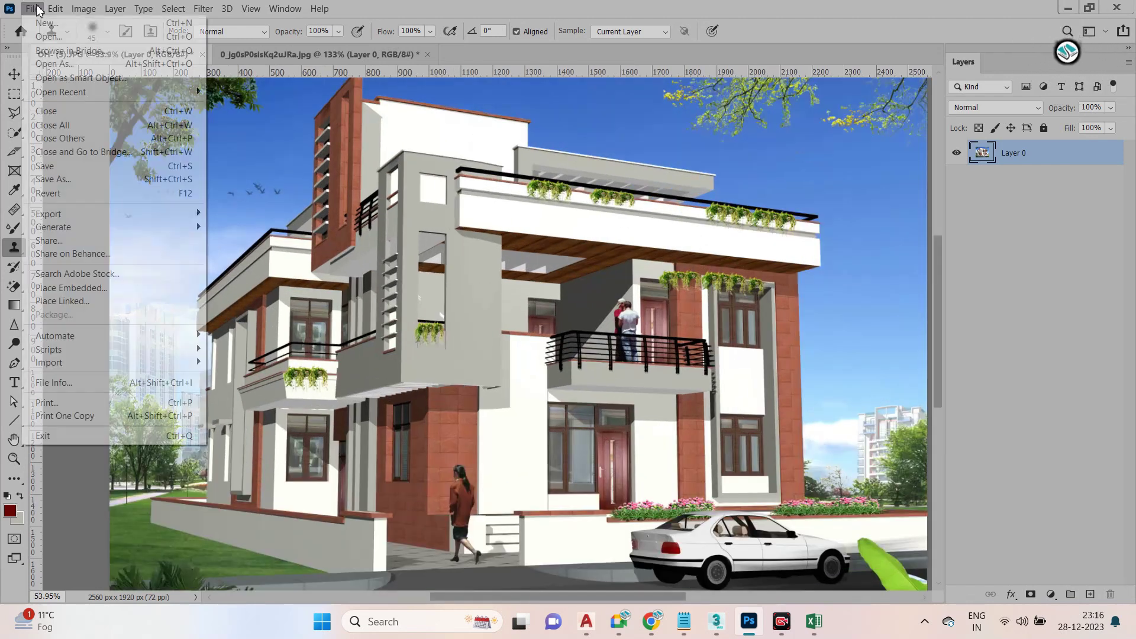
pyautogui.click(62, 24)
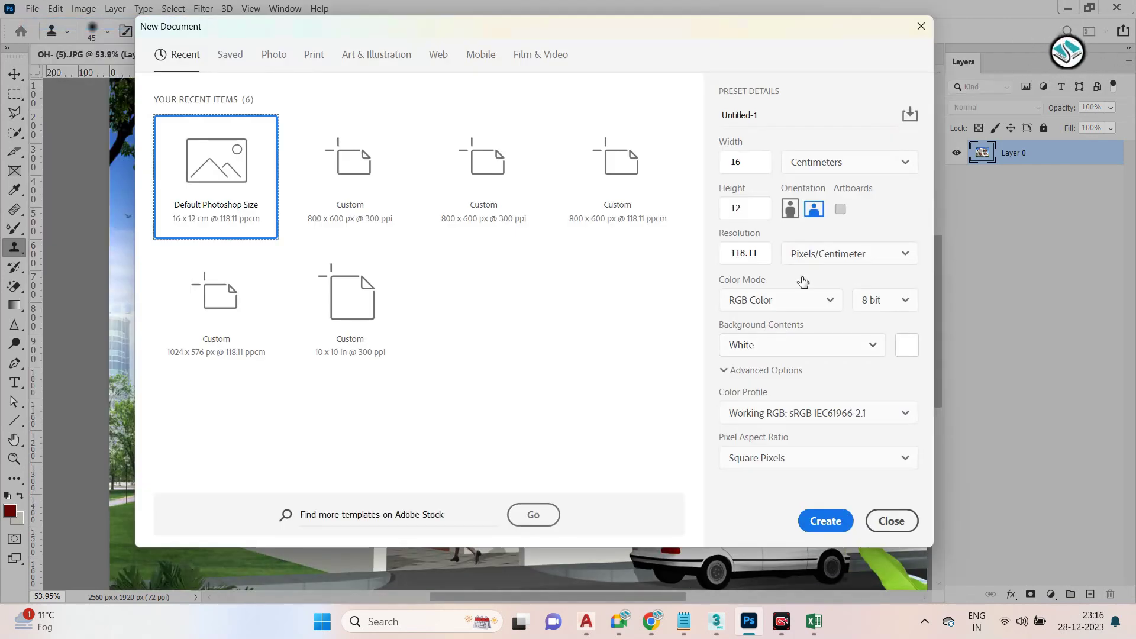
pyautogui.click(825, 521)
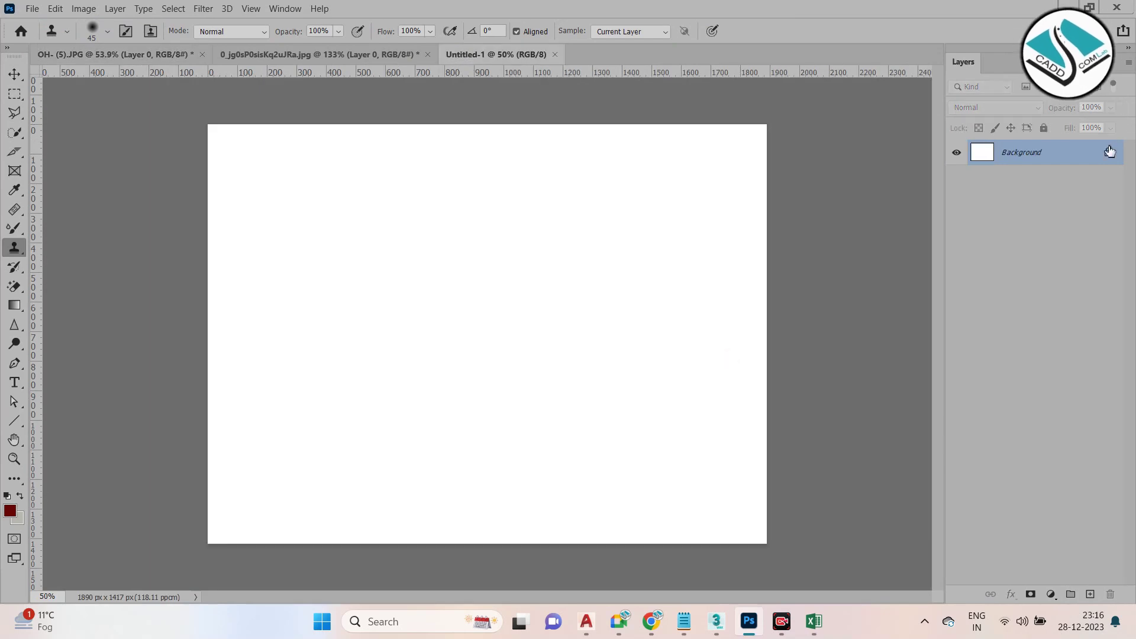
pyautogui.click(1110, 151)
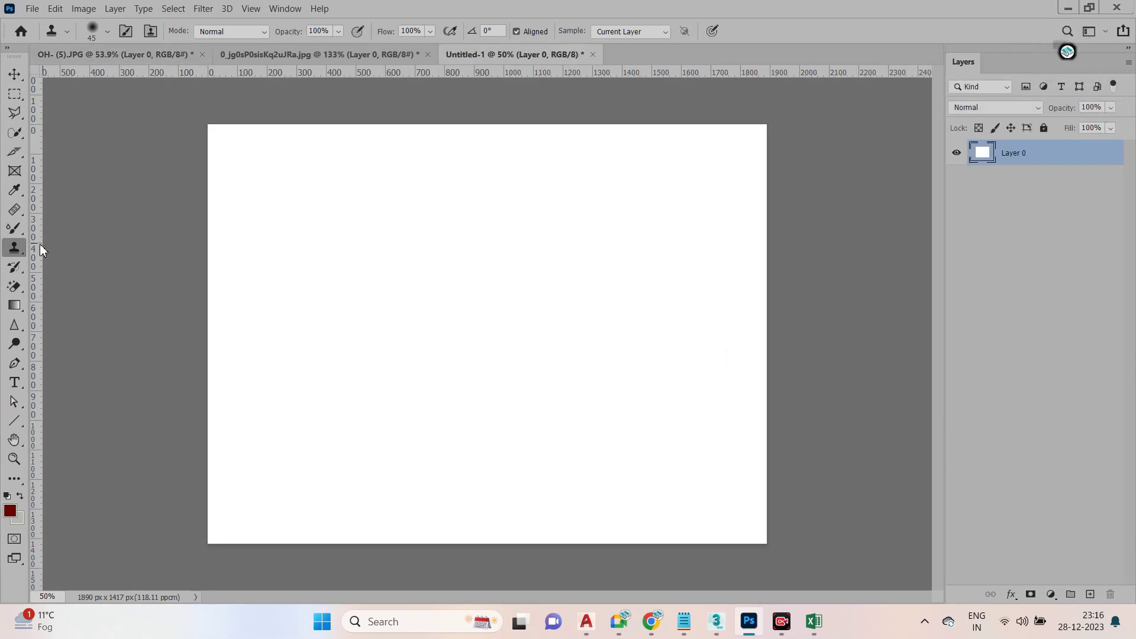
# Cover the canvas with the white square tile pattern using the Pattern Stamp tool and a 136 px brush
pyautogui.rightClick(24, 249)
pyautogui.click(75, 262)
pyautogui.click(523, 33)
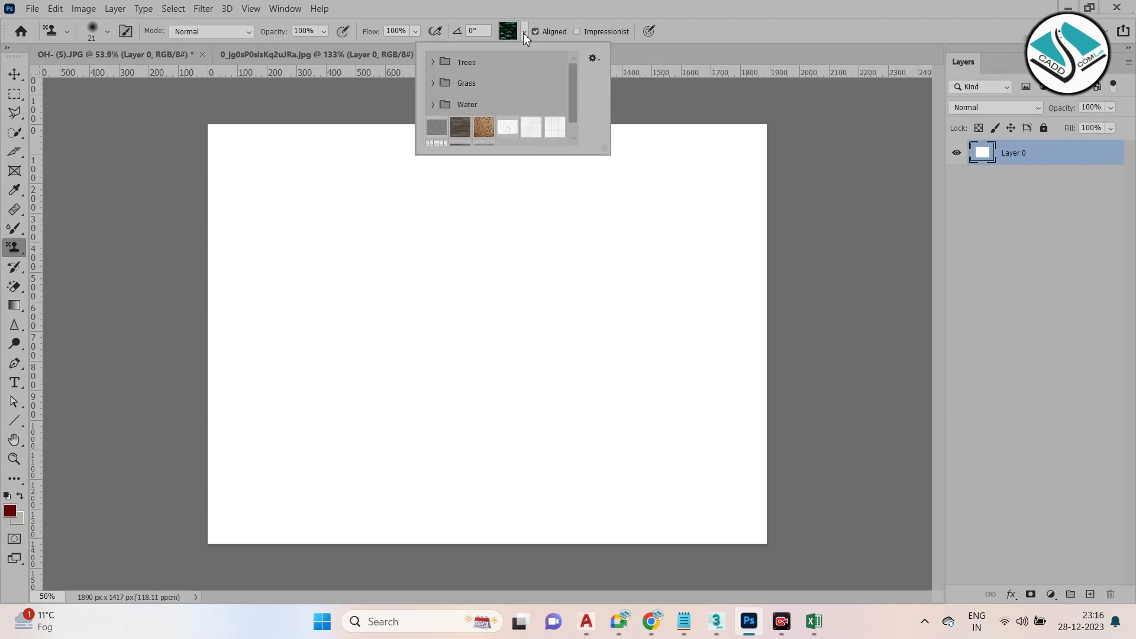
pyautogui.scroll(-1, 460, 97)
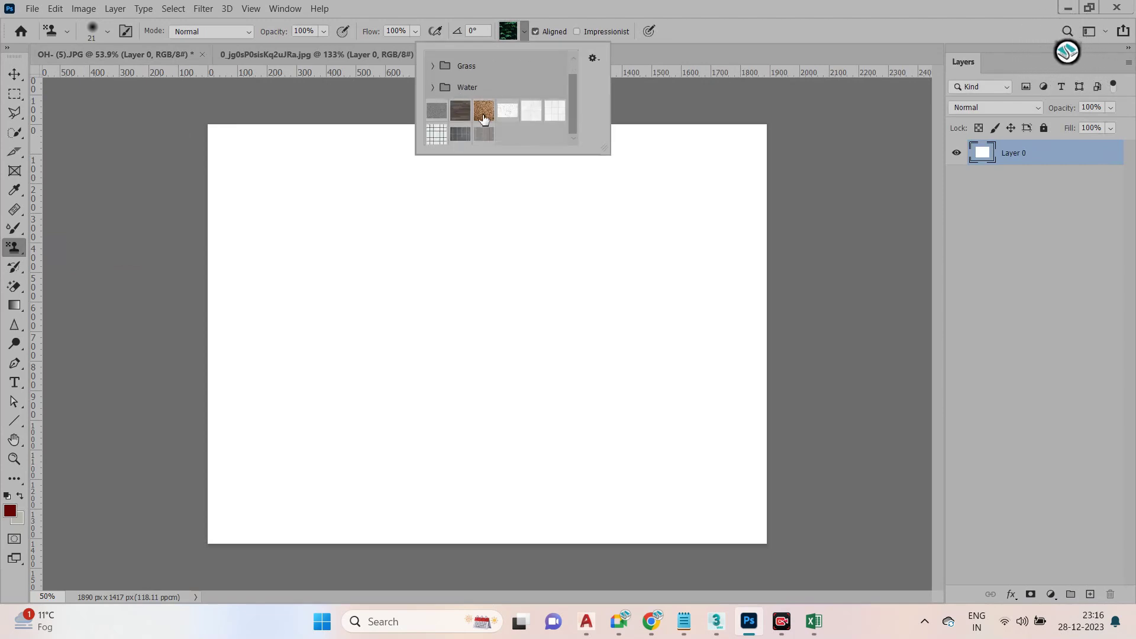
pyautogui.doubleClick(560, 115)
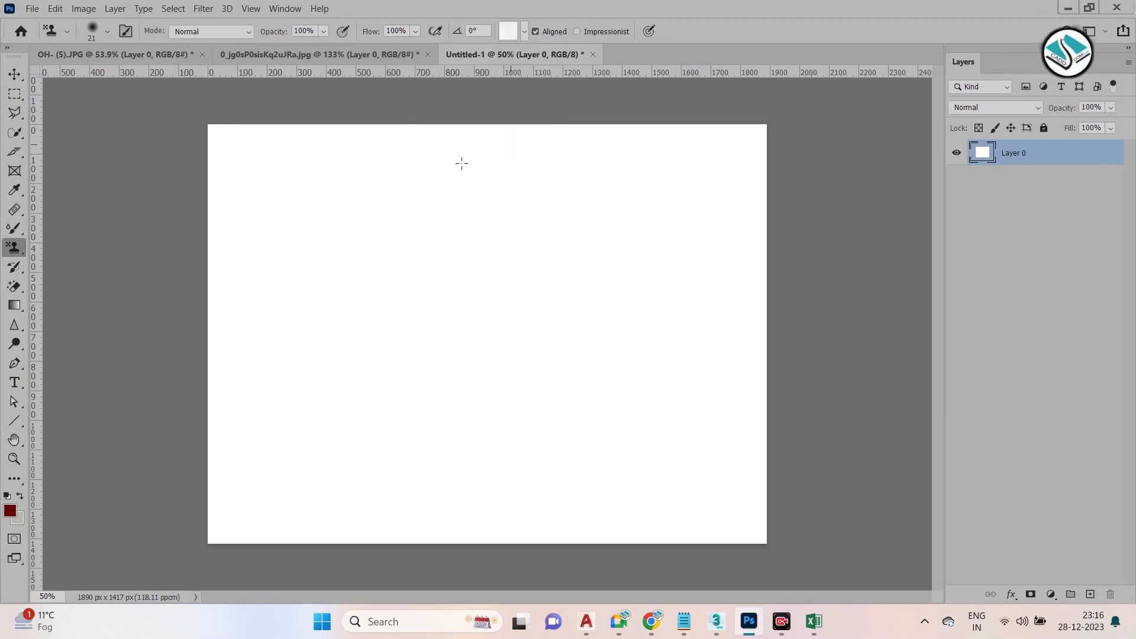
pyautogui.click(108, 32)
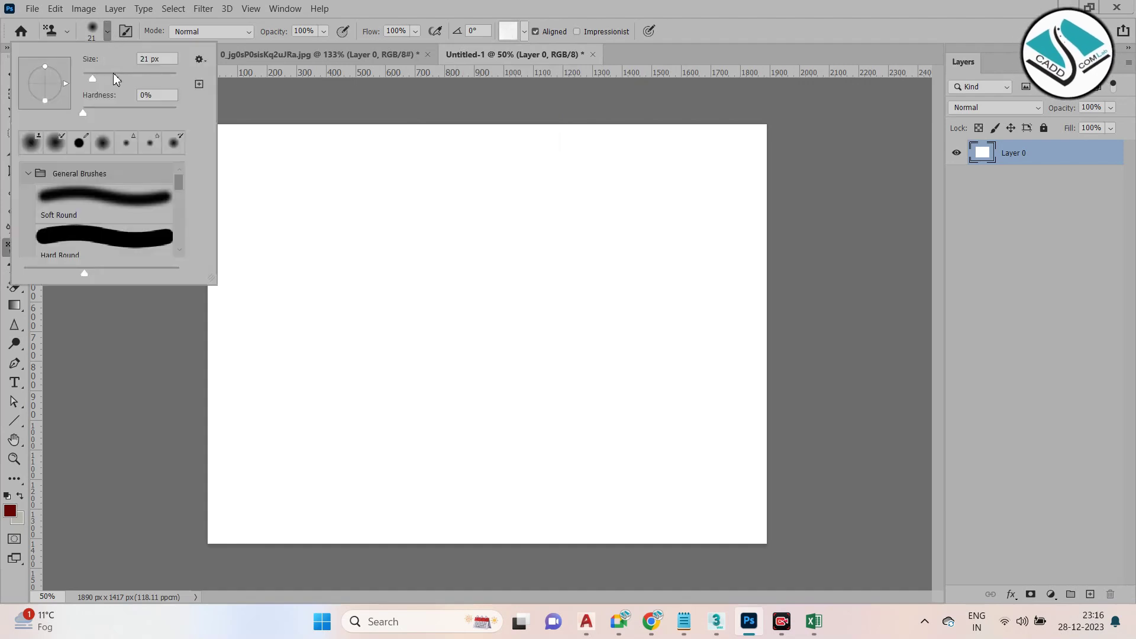
pyautogui.moveTo(95, 80); pyautogui.dragTo(142, 80)
pyautogui.moveTo(472, 178)
pyautogui.mouseDown()
pyautogui.moveTo(223, 175)
pyautogui.moveTo(675, 172)
pyautogui.moveTo(92, 221)
pyautogui.moveTo(157, 166)
pyautogui.moveTo(573, 233)
pyautogui.moveTo(828, 254)
pyautogui.moveTo(740, 332)
pyautogui.moveTo(715, 434)
pyautogui.moveTo(615, 299)
pyautogui.moveTo(440, 445)
pyautogui.moveTo(740, 566)
pyautogui.moveTo(680, 472)
pyautogui.moveTo(720, 499)
pyautogui.moveTo(690, 397)
pyautogui.mouseUp()
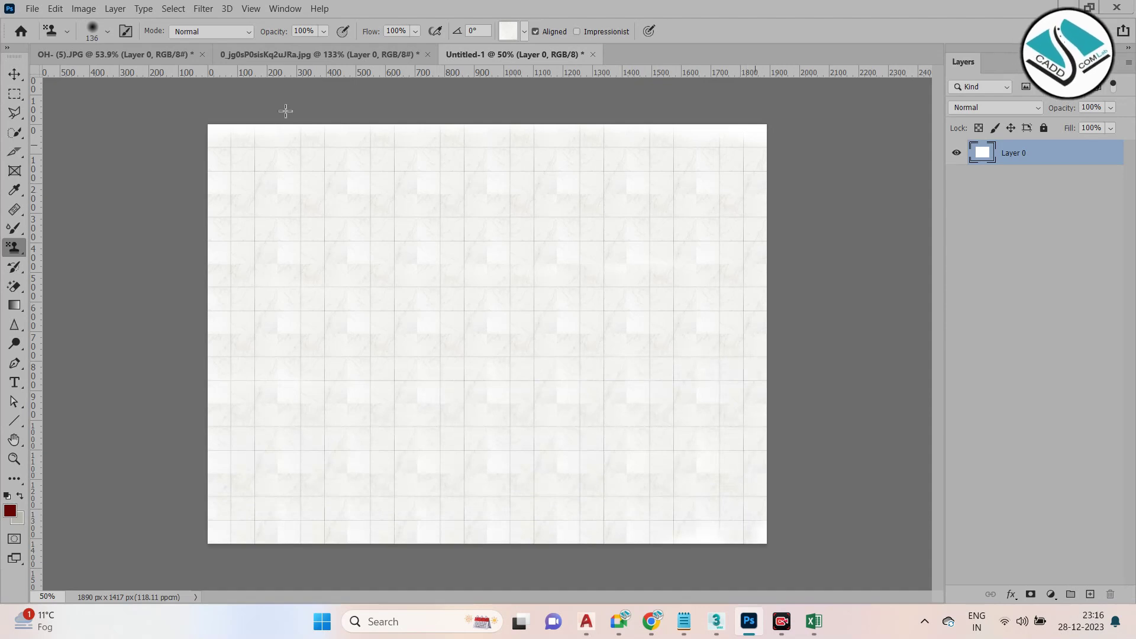
# Paint the brown granite pattern over the whole canvas, raising the Pattern Stamp brush size to 199 px for the lower half
pyautogui.click(524, 33)
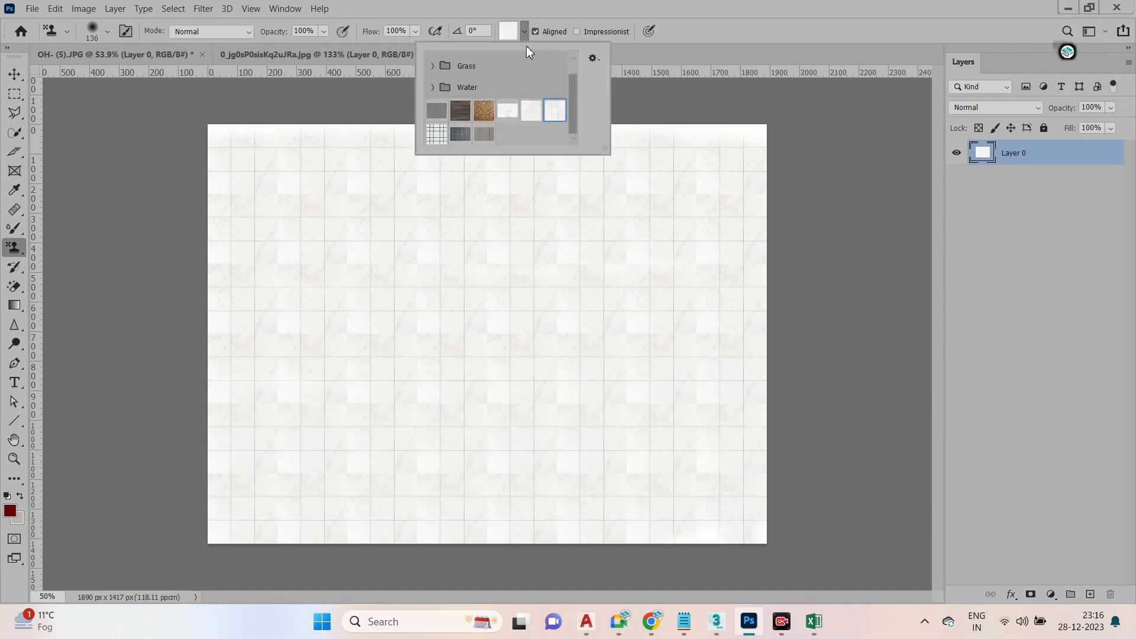
pyautogui.click(484, 113)
pyautogui.moveTo(681, 145)
pyautogui.mouseDown()
pyautogui.moveTo(177, 172)
pyautogui.moveTo(300, 136)
pyautogui.moveTo(829, 188)
pyautogui.moveTo(83, 193)
pyautogui.moveTo(824, 248)
pyautogui.moveTo(157, 259)
pyautogui.moveTo(826, 243)
pyautogui.moveTo(680, 321)
pyautogui.moveTo(775, 310)
pyautogui.moveTo(55, 330)
pyautogui.moveTo(763, 310)
pyautogui.moveTo(735, 476)
pyautogui.mouseUp()
pyautogui.click(108, 32)
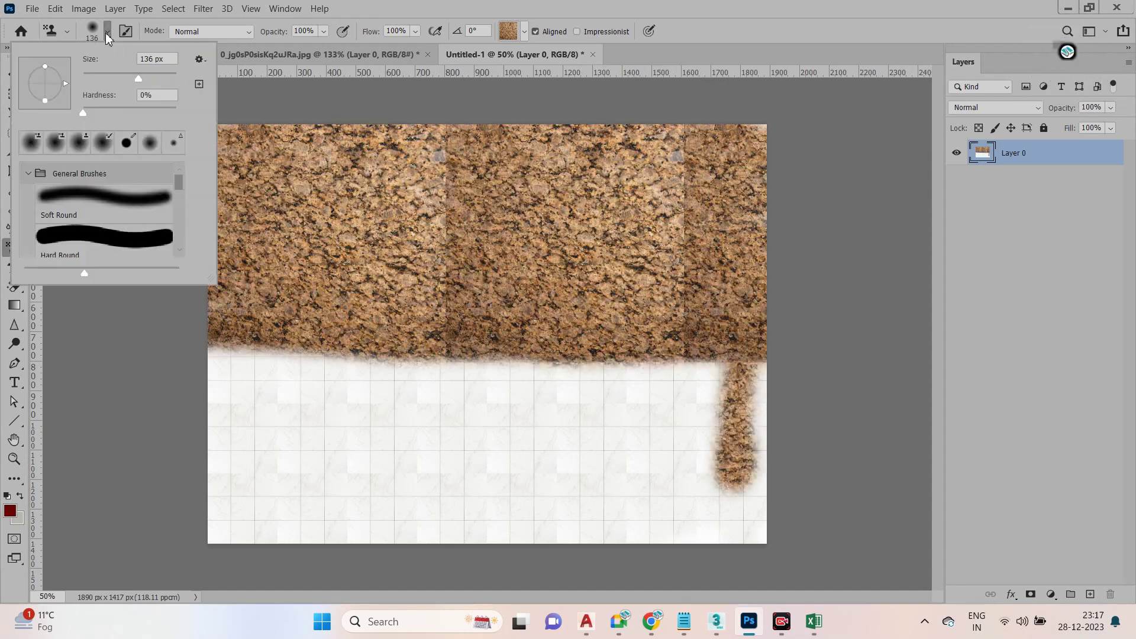
pyautogui.moveTo(146, 83); pyautogui.dragTo(153, 79)
pyautogui.moveTo(308, 355)
pyautogui.mouseDown()
pyautogui.moveTo(493, 400)
pyautogui.moveTo(255, 350)
pyautogui.moveTo(617, 379)
pyautogui.moveTo(909, 351)
pyautogui.moveTo(815, 411)
pyautogui.moveTo(331, 446)
pyautogui.moveTo(480, 476)
pyautogui.moveTo(282, 502)
pyautogui.moveTo(606, 549)
pyautogui.moveTo(460, 511)
pyautogui.moveTo(510, 445)
pyautogui.moveTo(743, 450)
pyautogui.moveTo(668, 515)
pyautogui.moveTo(761, 487)
pyautogui.mouseUp()
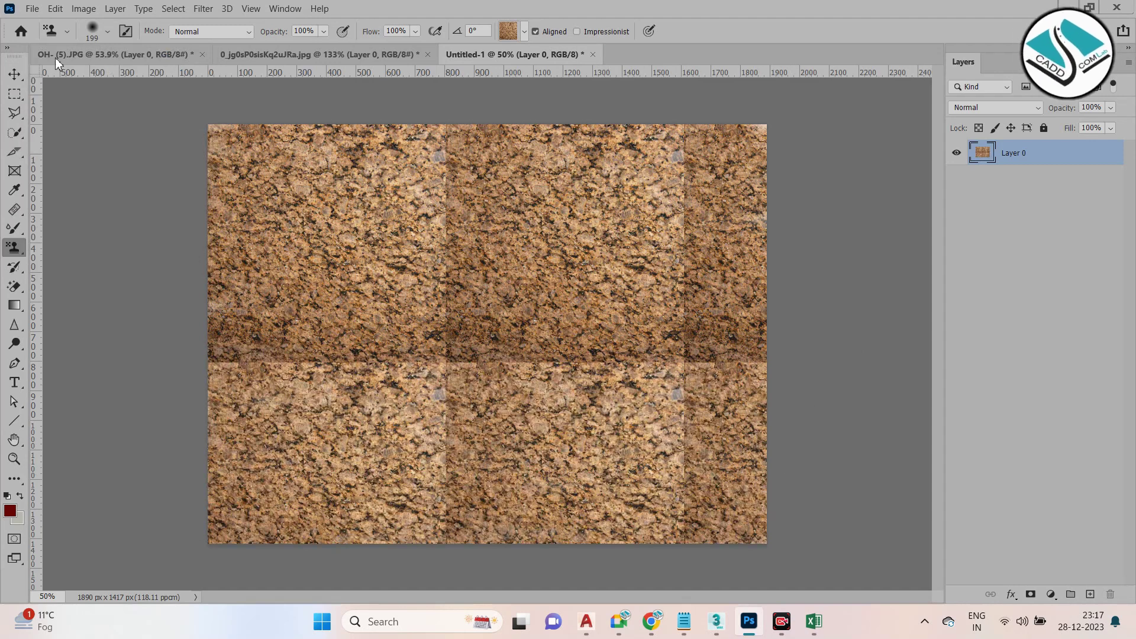
pyautogui.click(55, 8)
pyautogui.click(55, 8)
pyautogui.click(32, 8)
pyautogui.click(609, 262)
pyautogui.hotkey('ctrl', 'o')
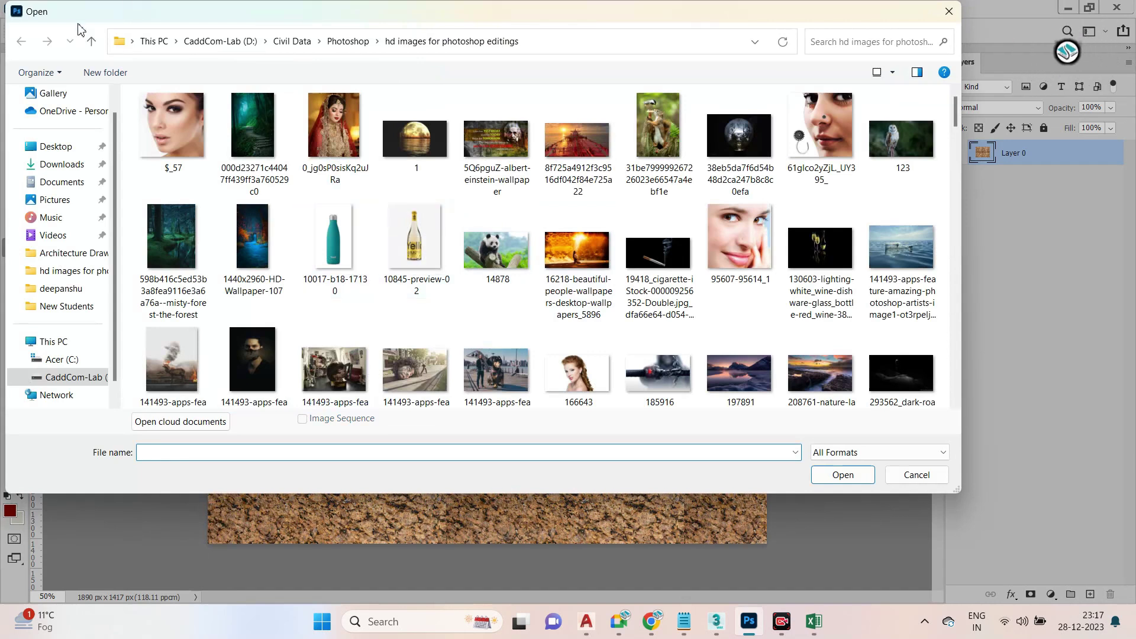
pyautogui.click(91, 42)
pyautogui.click(91, 43)
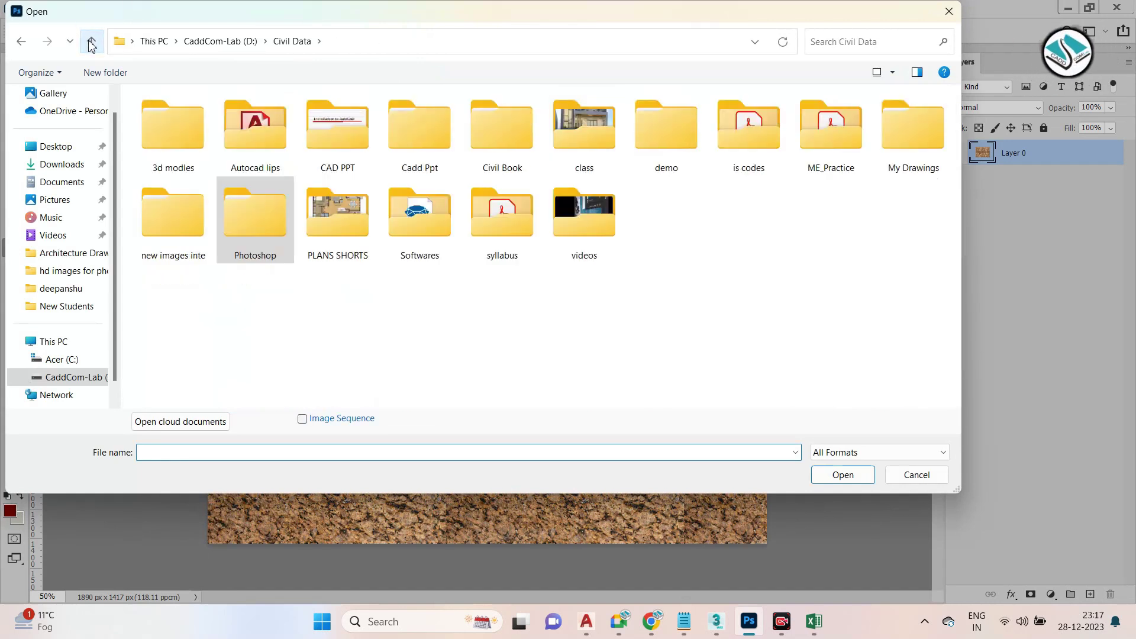
pyautogui.click(91, 42)
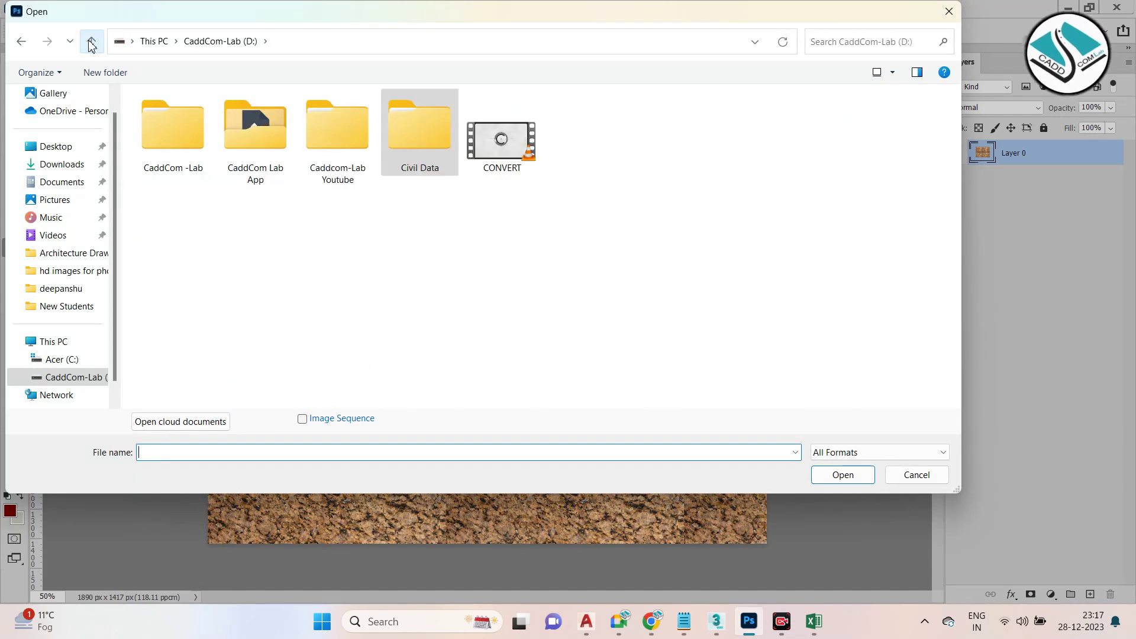
pyautogui.doubleClick(442, 123)
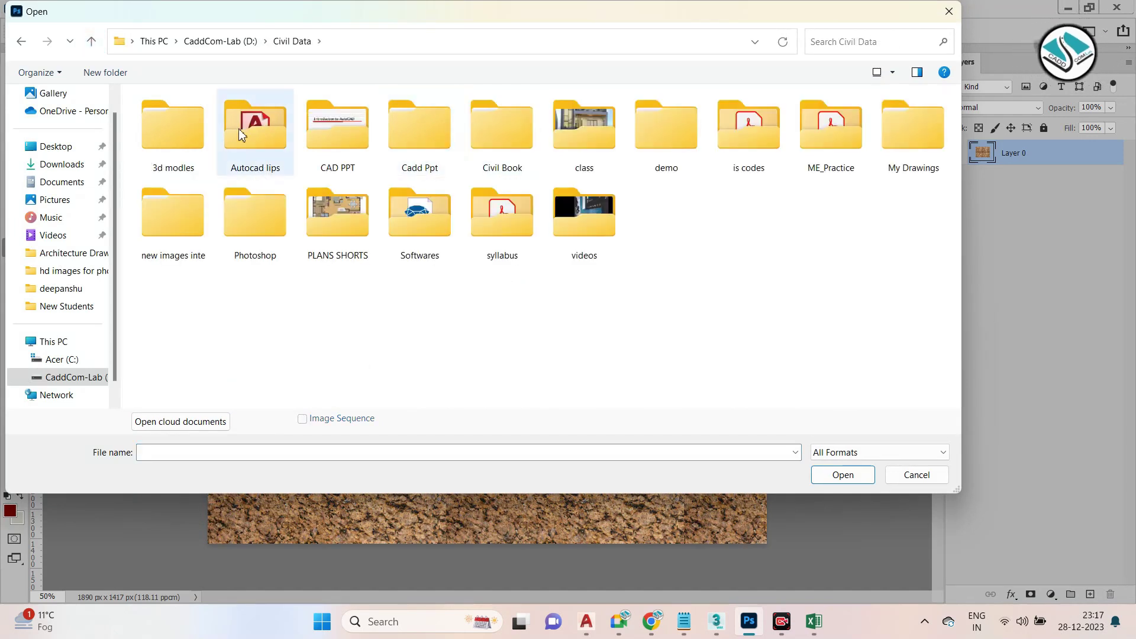
pyautogui.doubleClick(173, 129)
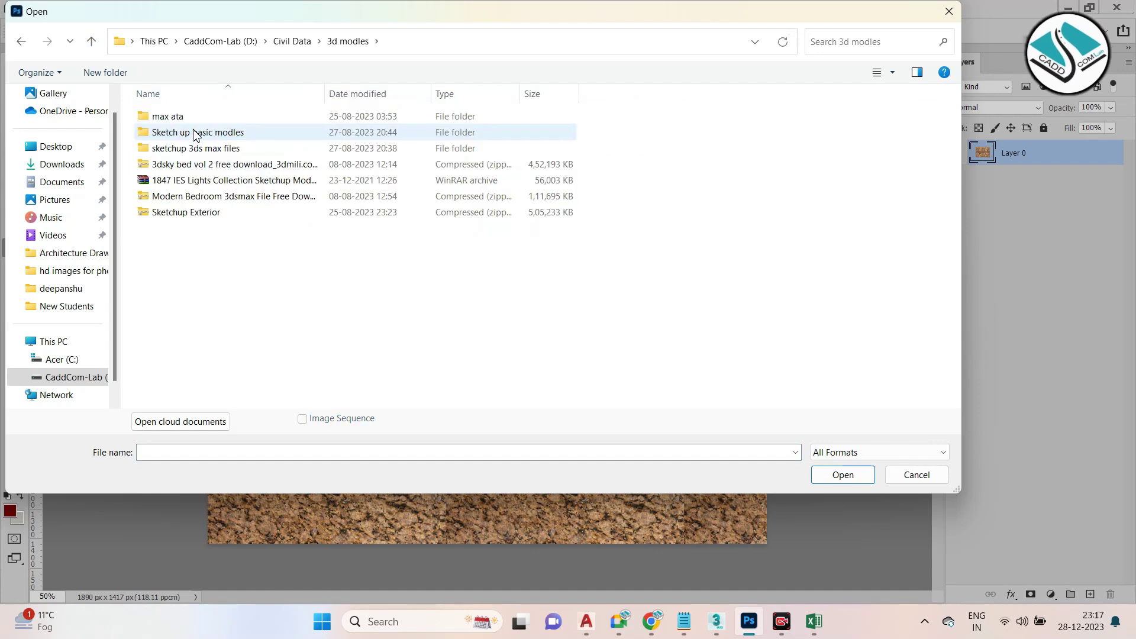
pyautogui.doubleClick(206, 117)
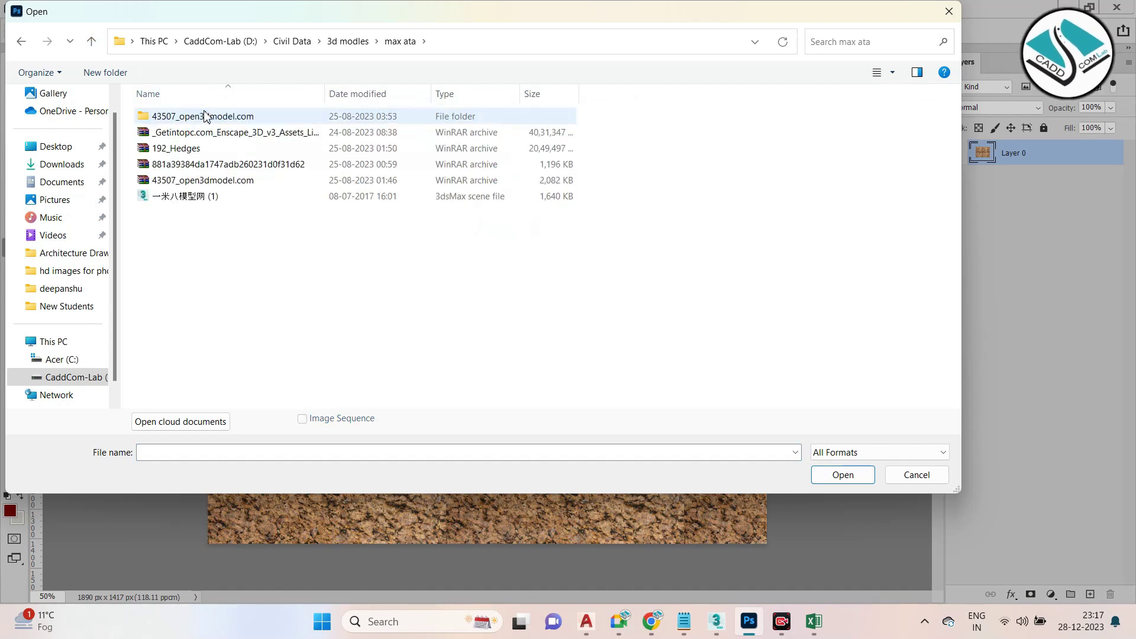
pyautogui.click(93, 40)
pyautogui.doubleClick(183, 211)
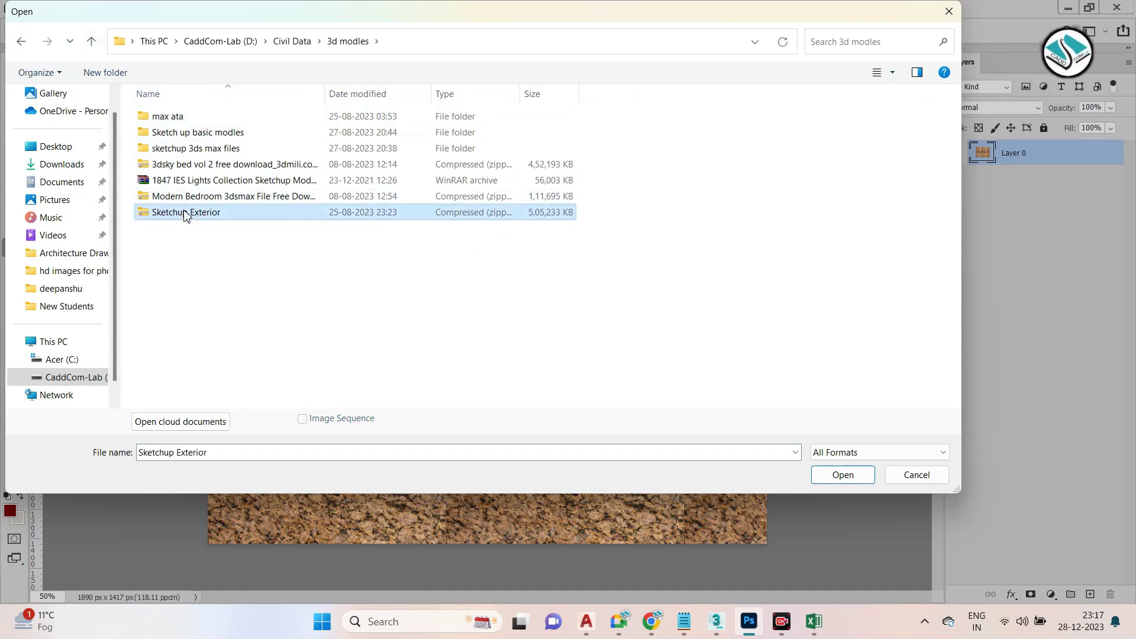
pyautogui.click(594, 244)
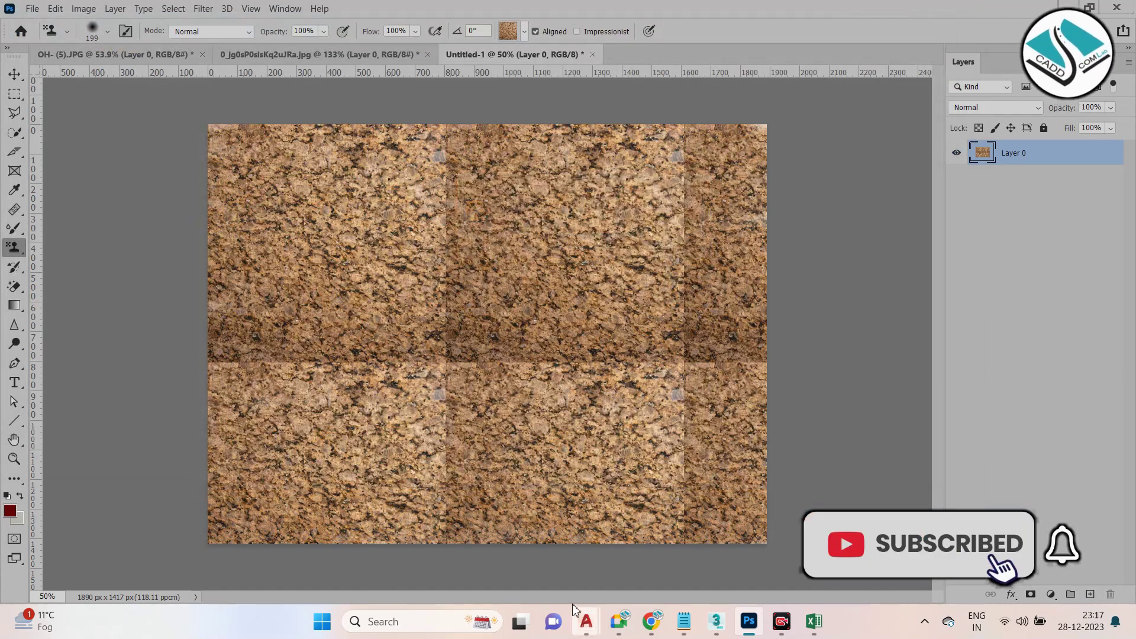
# Switch to Chrome and search Google Images for "FLOOR TEXTURE" in a new browser tab
pyautogui.click(665, 585)
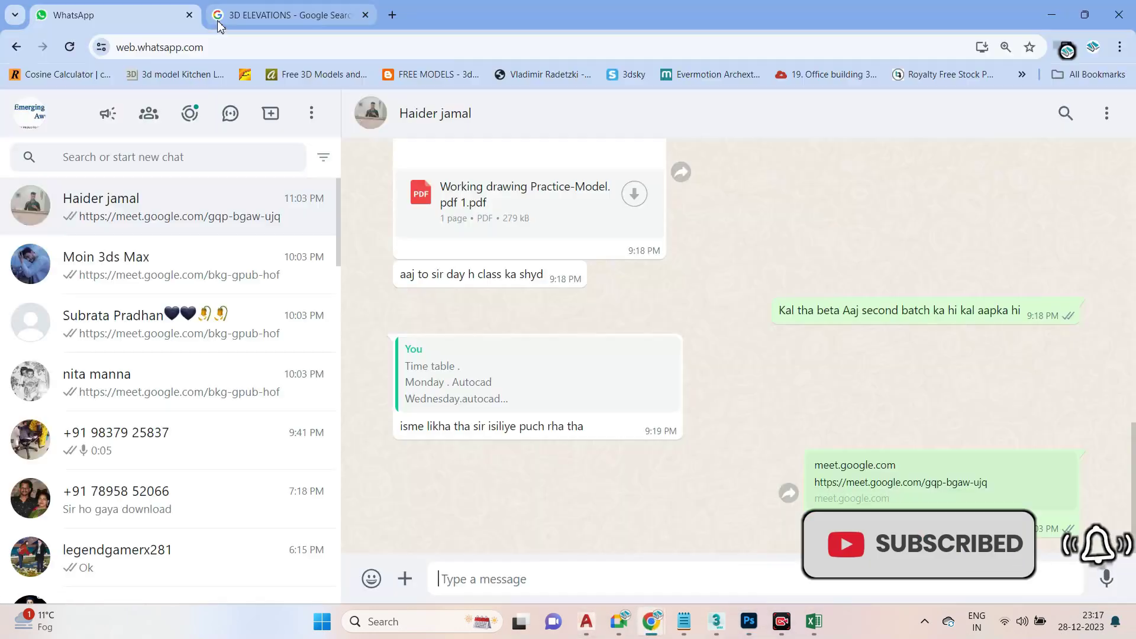
pyautogui.click(220, 17)
pyautogui.click(388, 15)
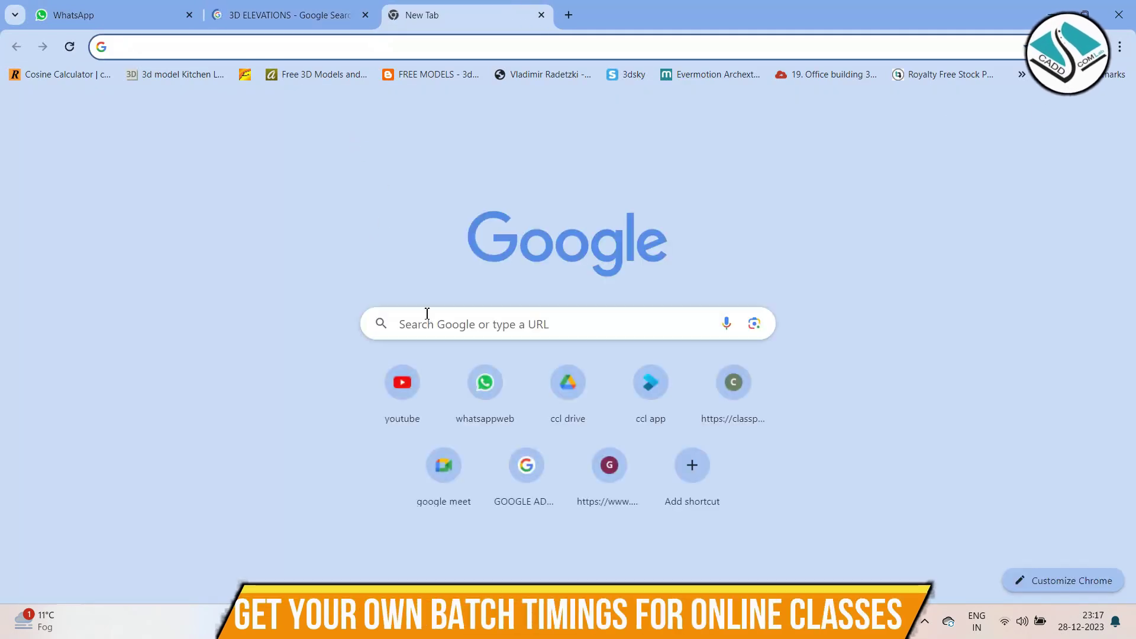
pyautogui.click(432, 316)
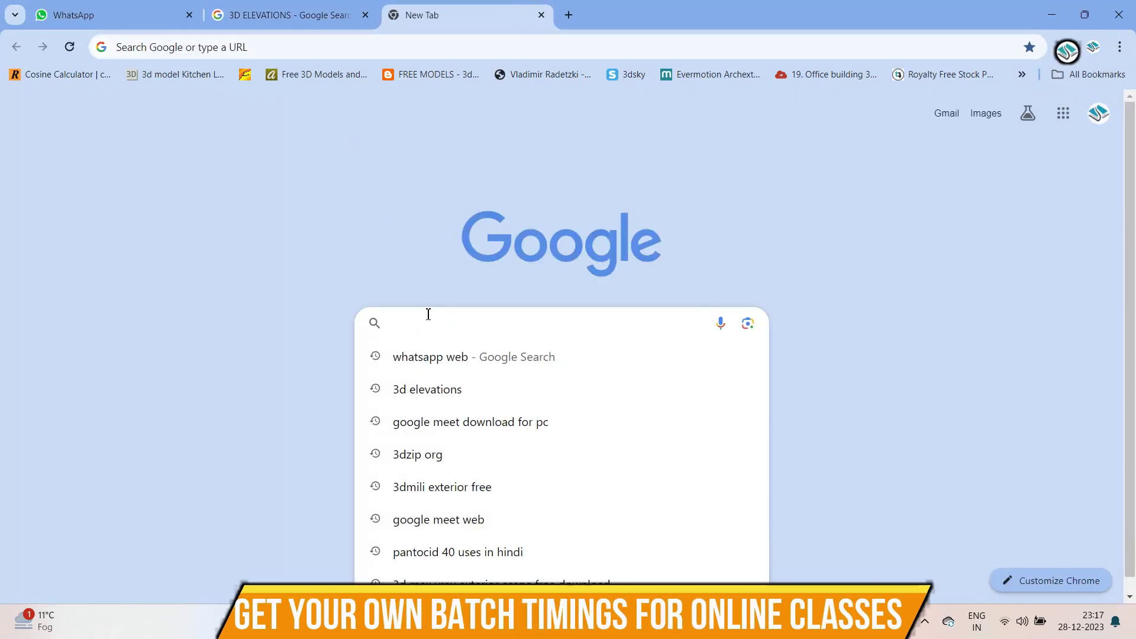
pyautogui.write('FLOOR')
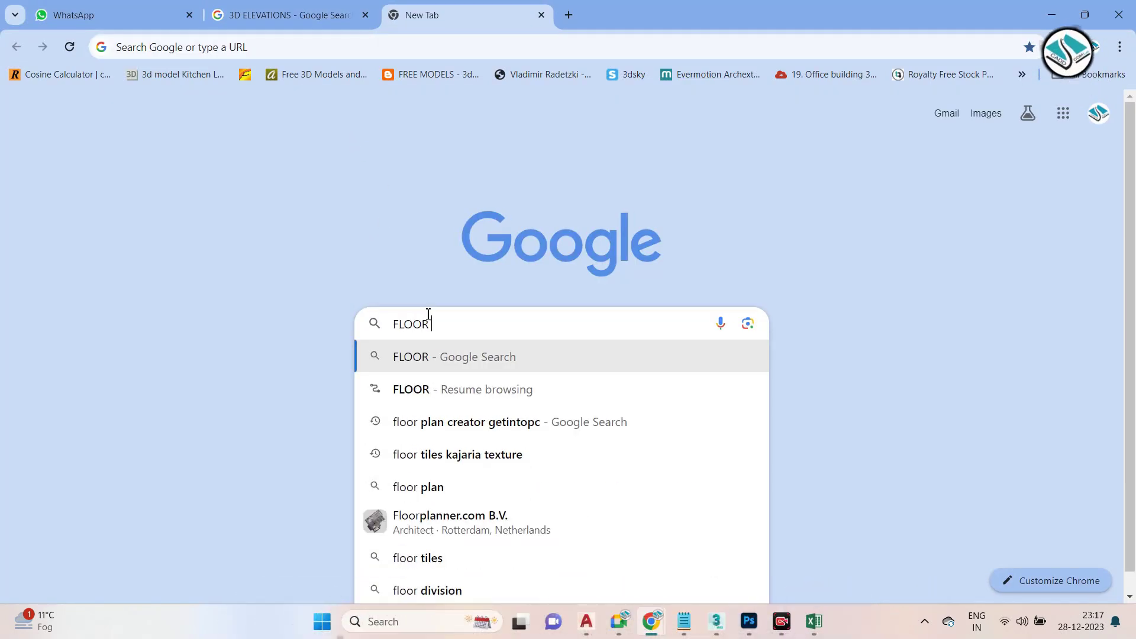
pyautogui.write(' TEXTURE')
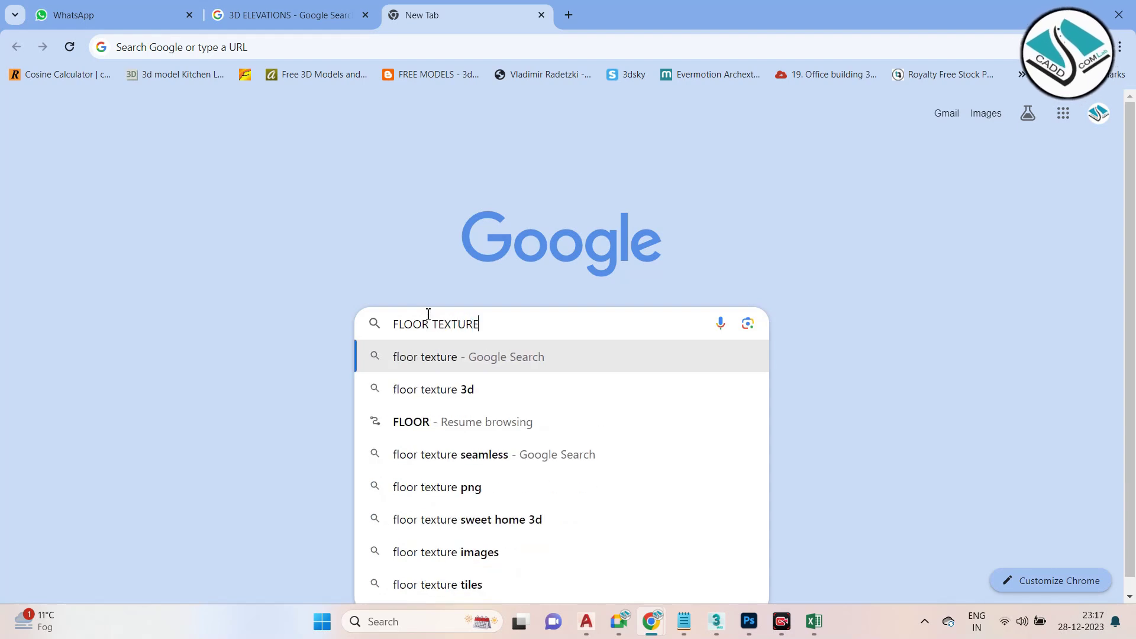
pyautogui.press('Return')
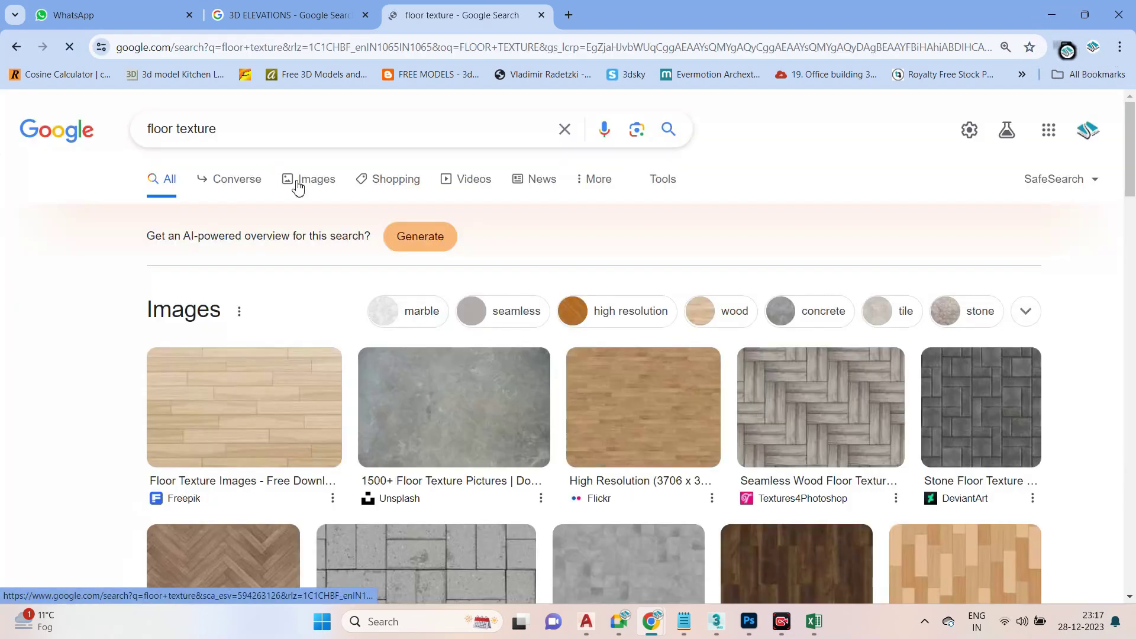
pyautogui.click(316, 178)
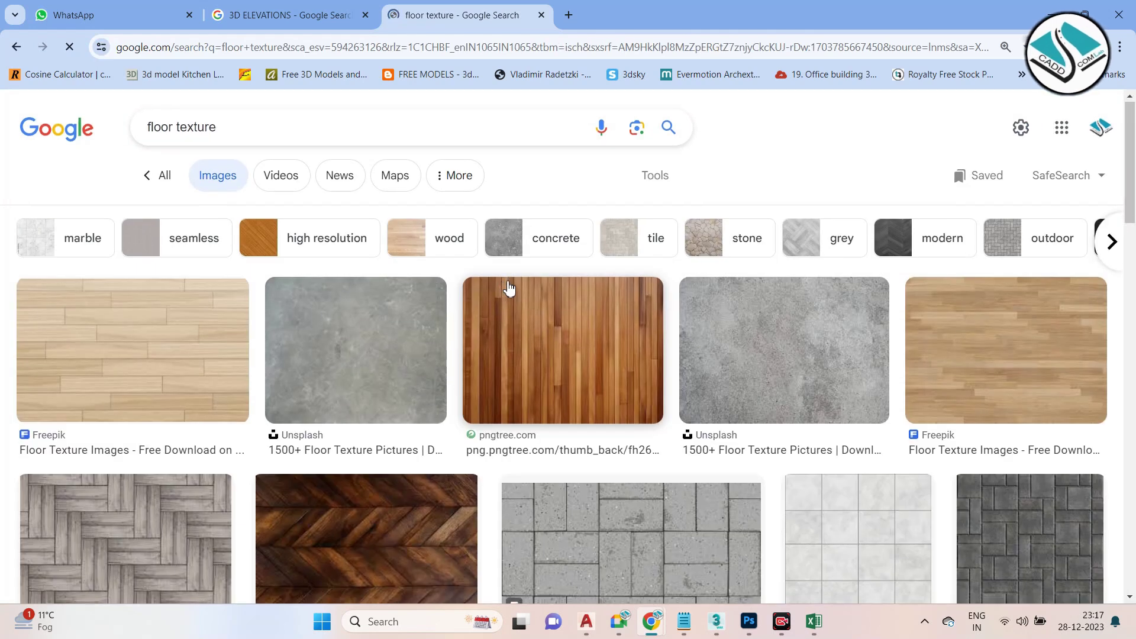
# Open the Textures4Photoshop seamless wood floor texture from the results as a full image in its own browser tab
pyautogui.scroll(-3, 510, 293)
pyautogui.click(650, 316)
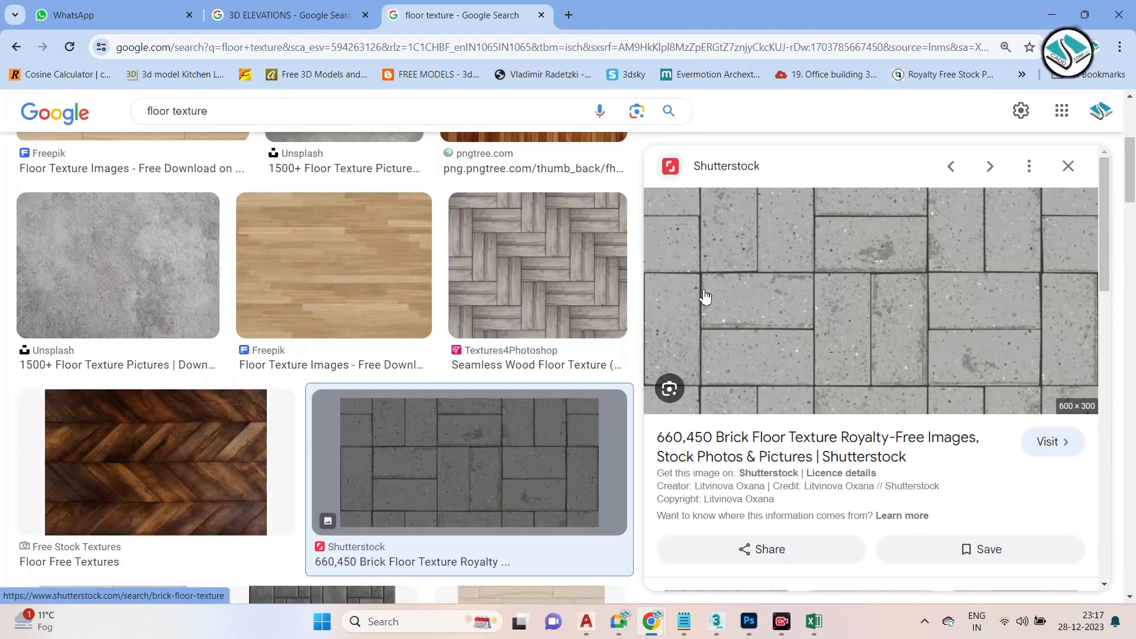
pyautogui.click(572, 247)
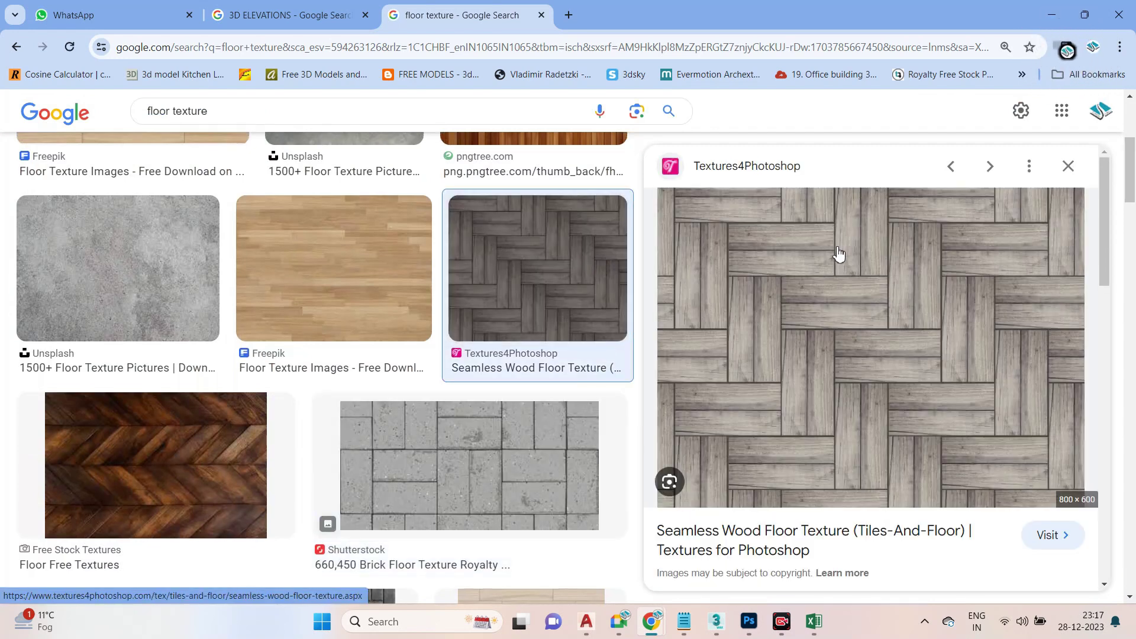
pyautogui.rightClick(835, 248)
pyautogui.click(903, 413)
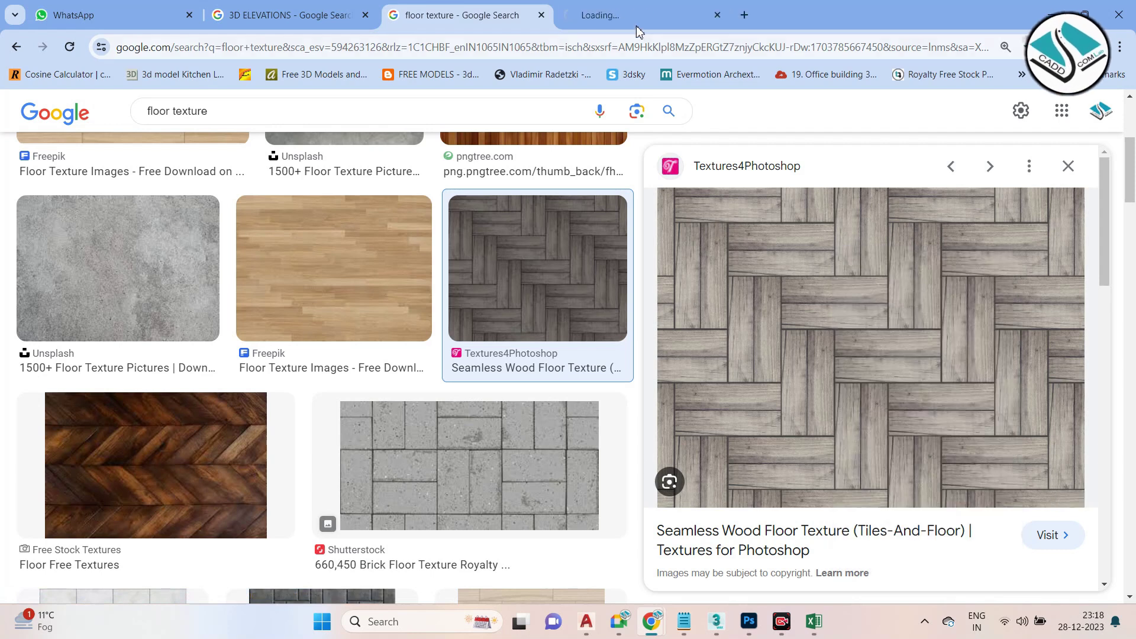
pyautogui.hotkey('ctrl', 'Tab')
# Save the wood floor image to the Desktop as the JPEG seamless-wood-floor-texture-thumb27
pyautogui.rightClick(583, 154)
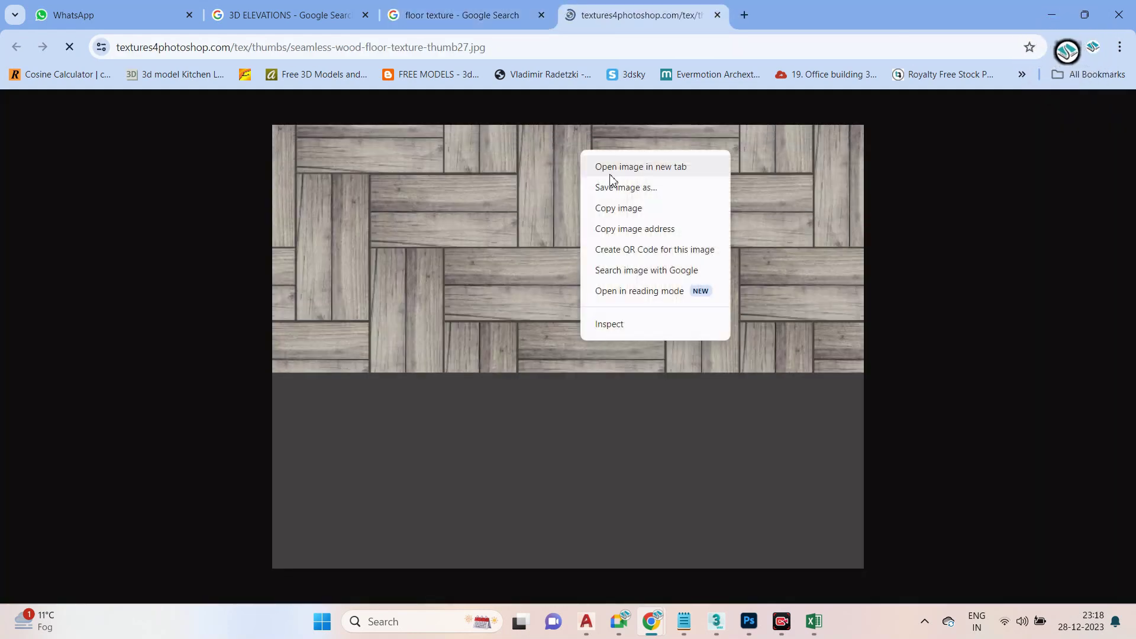
pyautogui.click(617, 187)
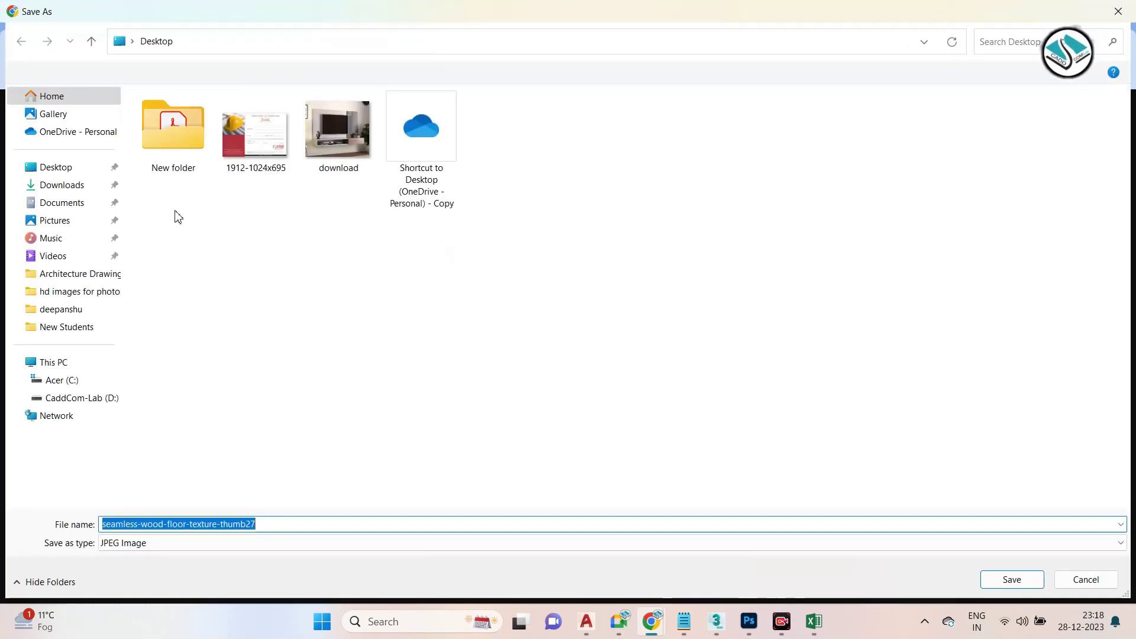
pyautogui.click(79, 166)
pyautogui.click(1009, 581)
# Switch back to Photoshop and close the granite-covered Untitled-1 document without saving it
pyautogui.click(749, 622)
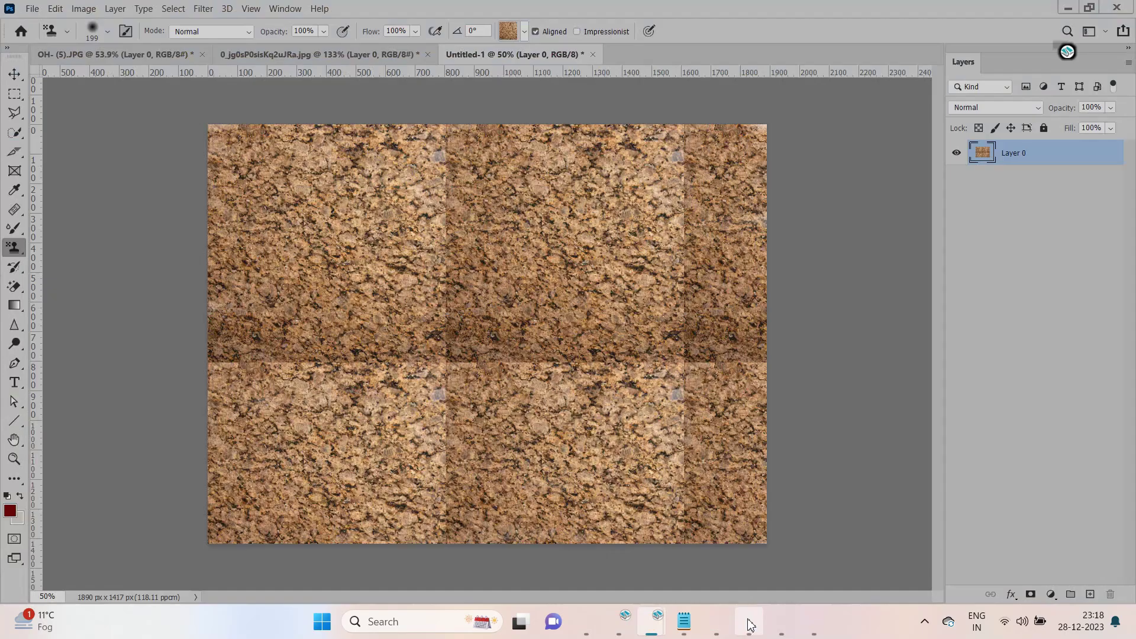
pyautogui.click(32, 9)
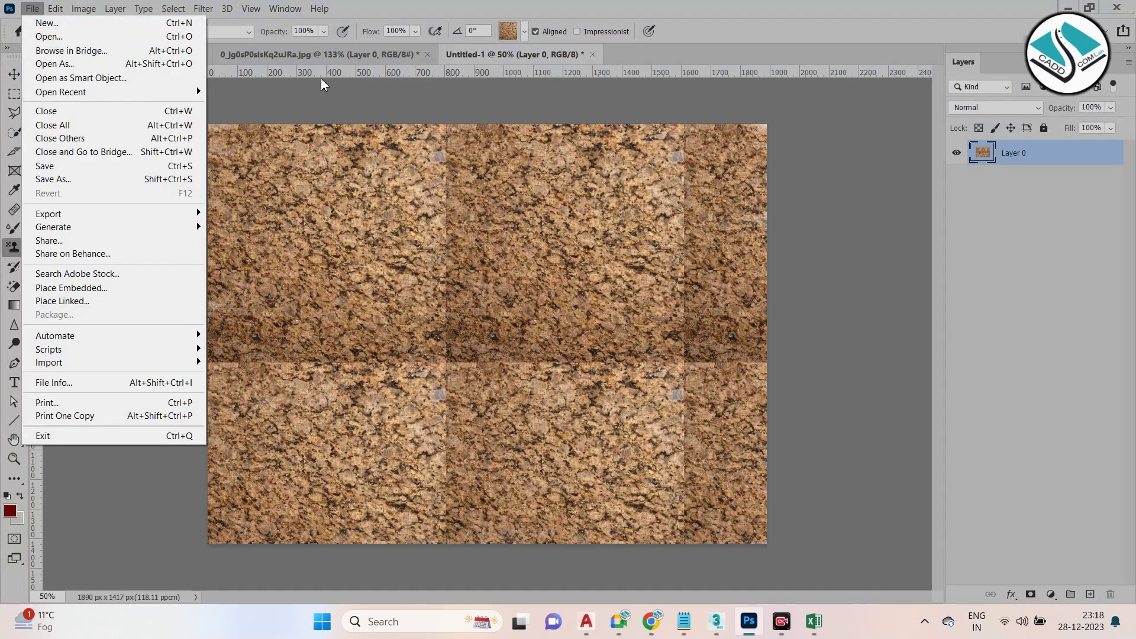
pyautogui.click(592, 55)
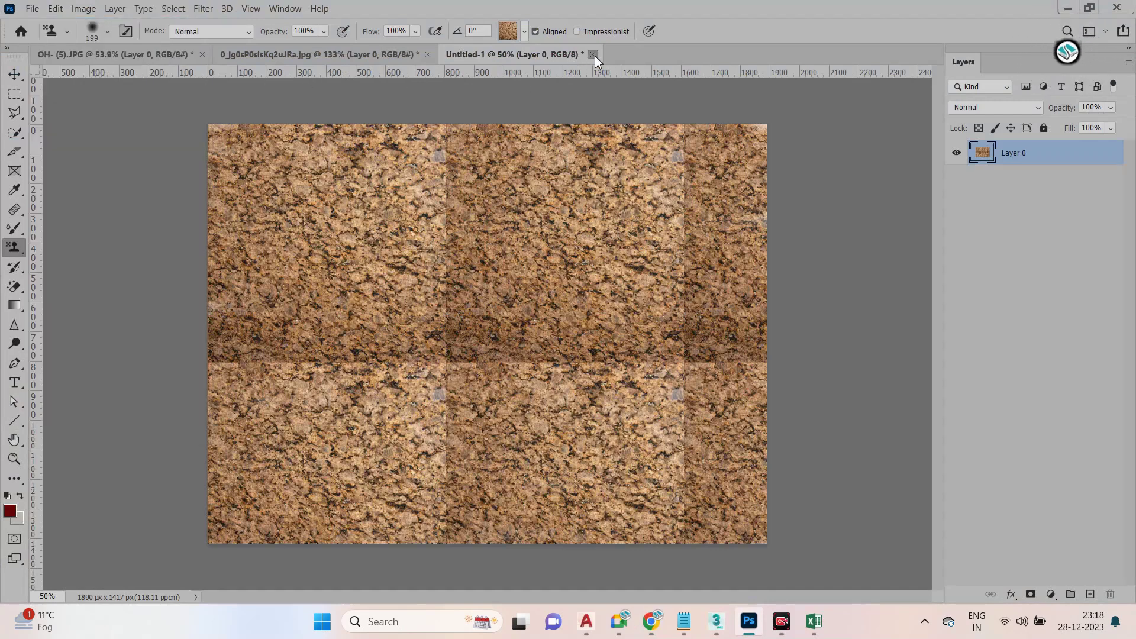
pyautogui.click(593, 54)
pyautogui.click(585, 243)
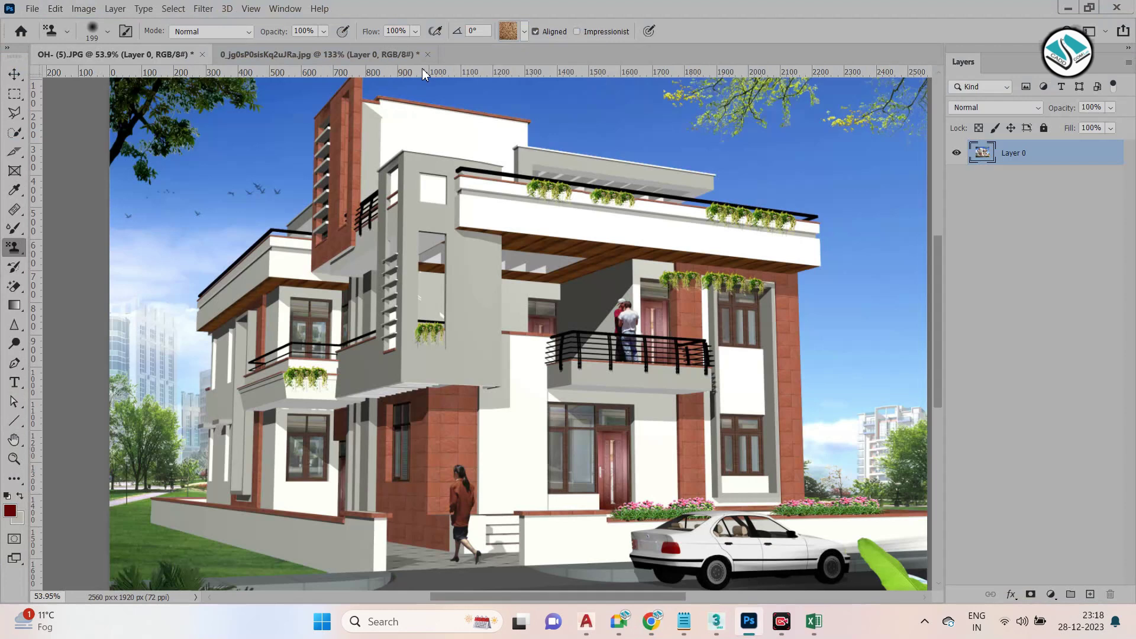
# Open the seamless-wood-floor-texture-thumb27 image from the Desktop
pyautogui.click(32, 8)
pyautogui.click(48, 34)
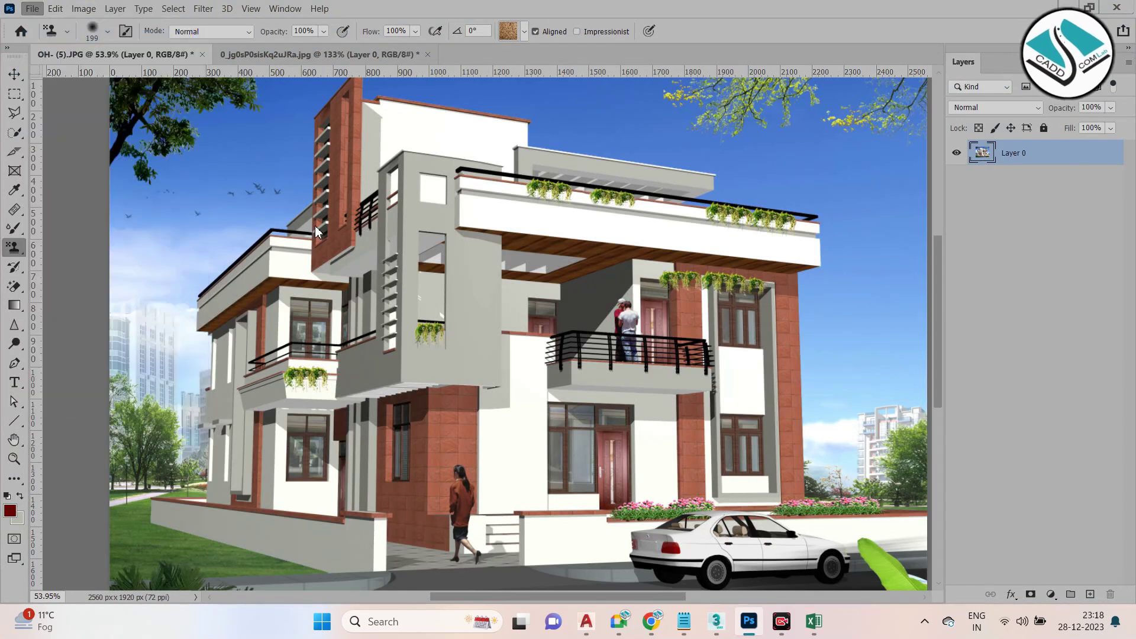
pyautogui.click(56, 148)
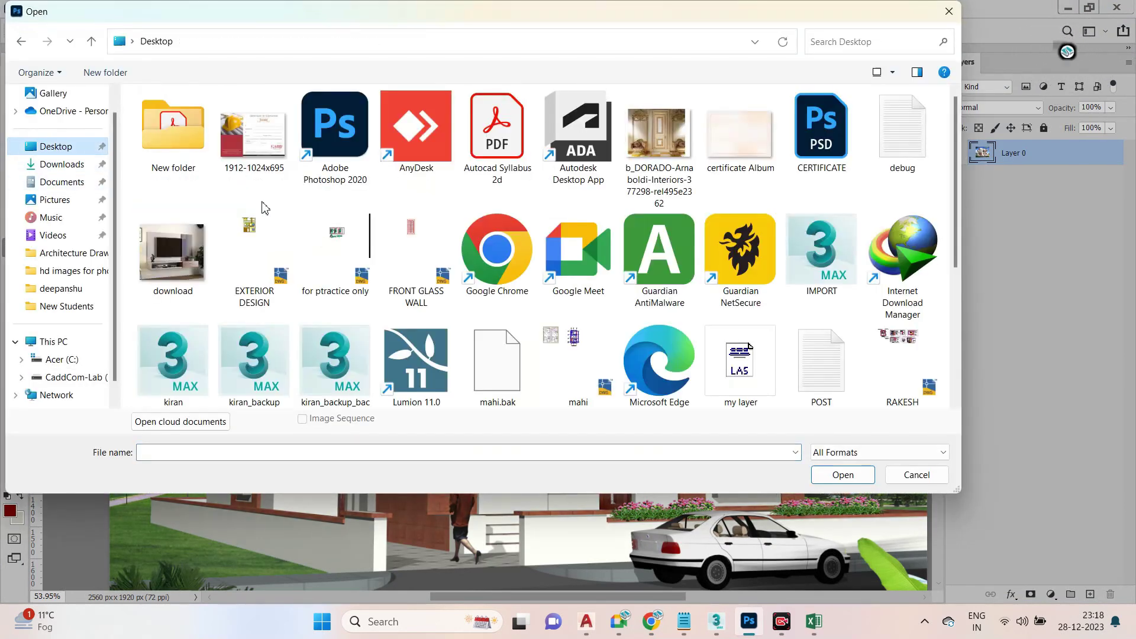
pyautogui.scroll(-5, 639, 328)
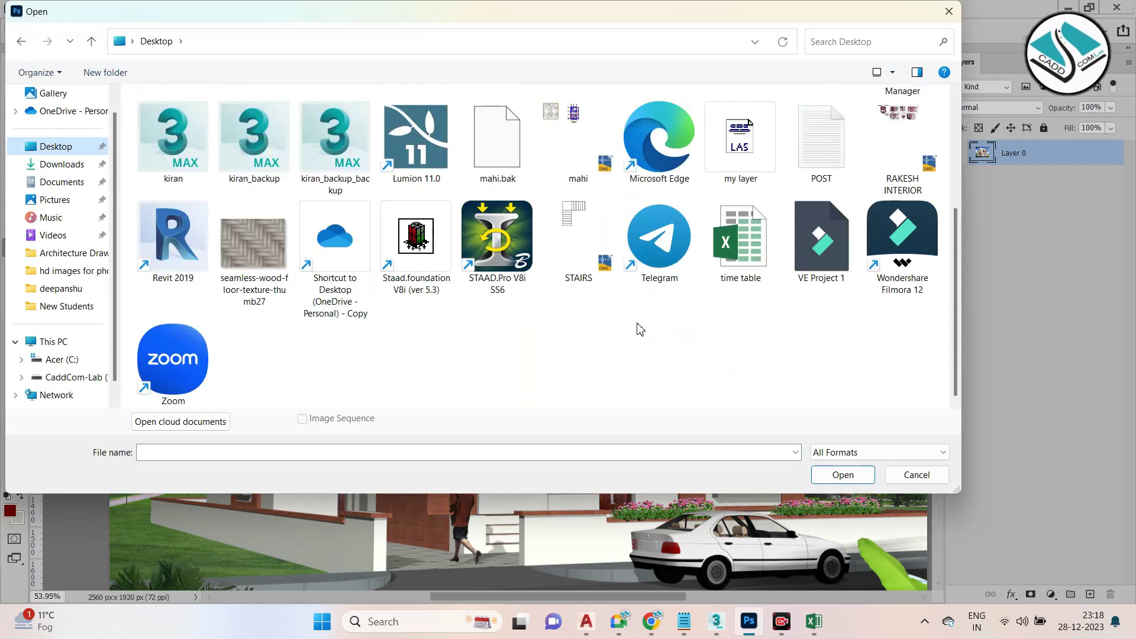
pyautogui.click(252, 246)
pyautogui.doubleClick(252, 246)
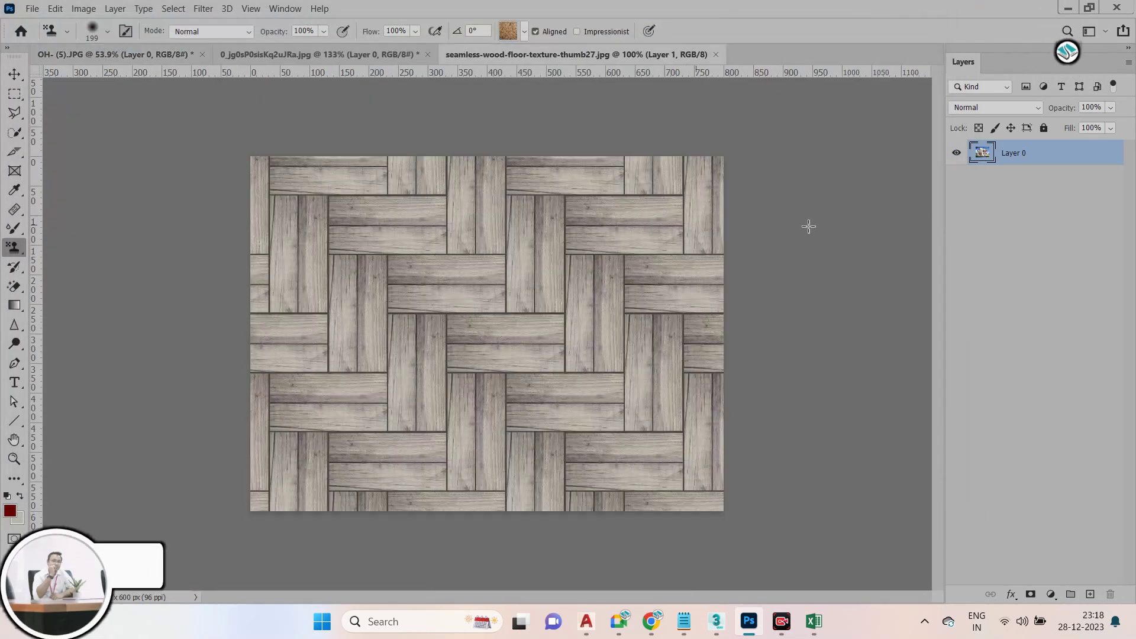
# Define the wood floor image as a pattern named seamless-wood-floor-texture-thumb27.jpg
pyautogui.click(55, 8)
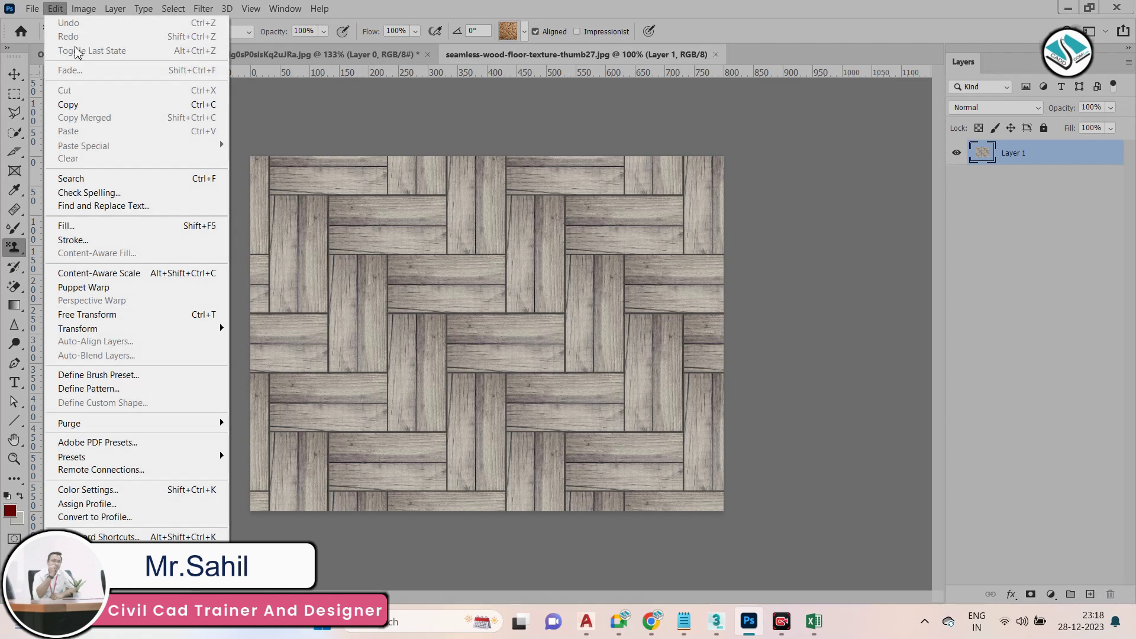
pyautogui.click(194, 391)
pyautogui.click(729, 197)
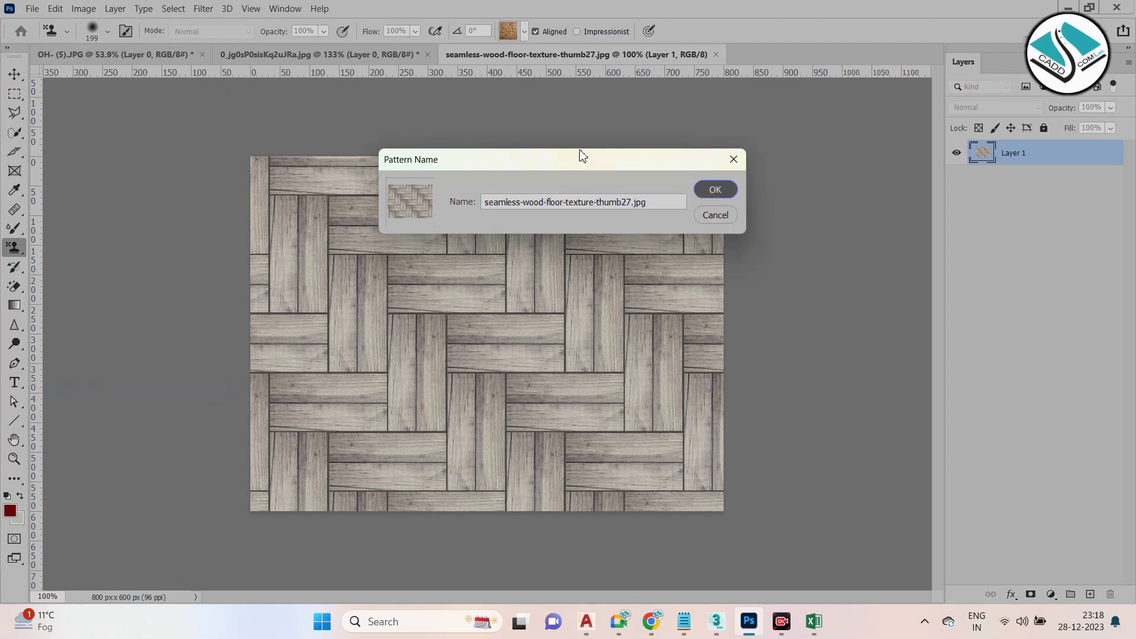
# Close the wood floor texture document and bring the OH- (5).JPG house rendering to the front
pyautogui.click(248, 54)
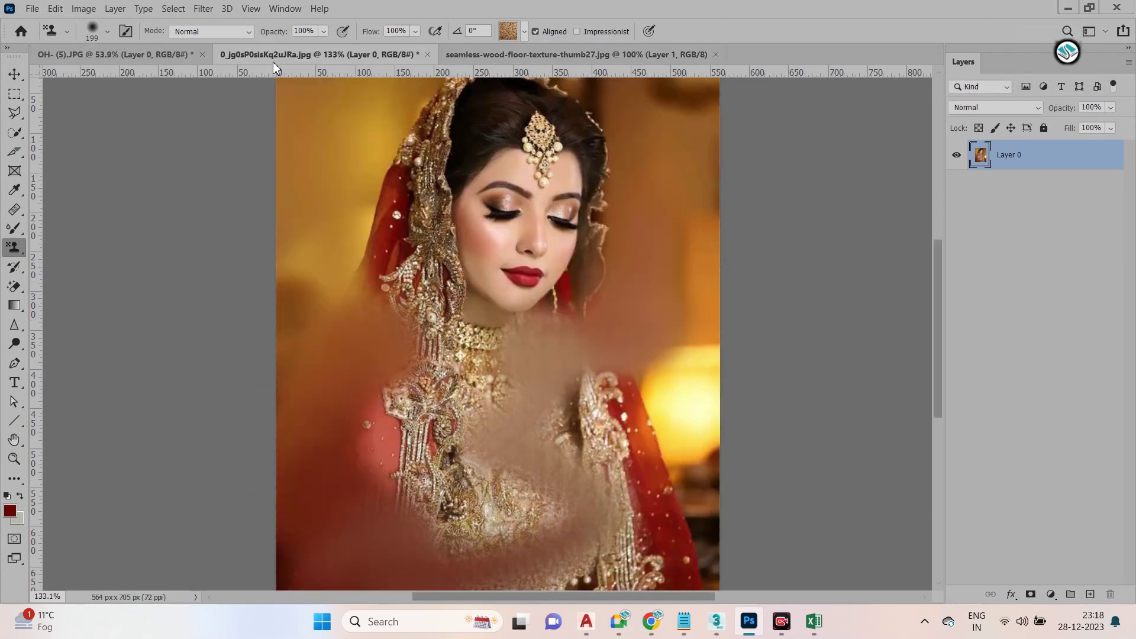
pyautogui.click(715, 54)
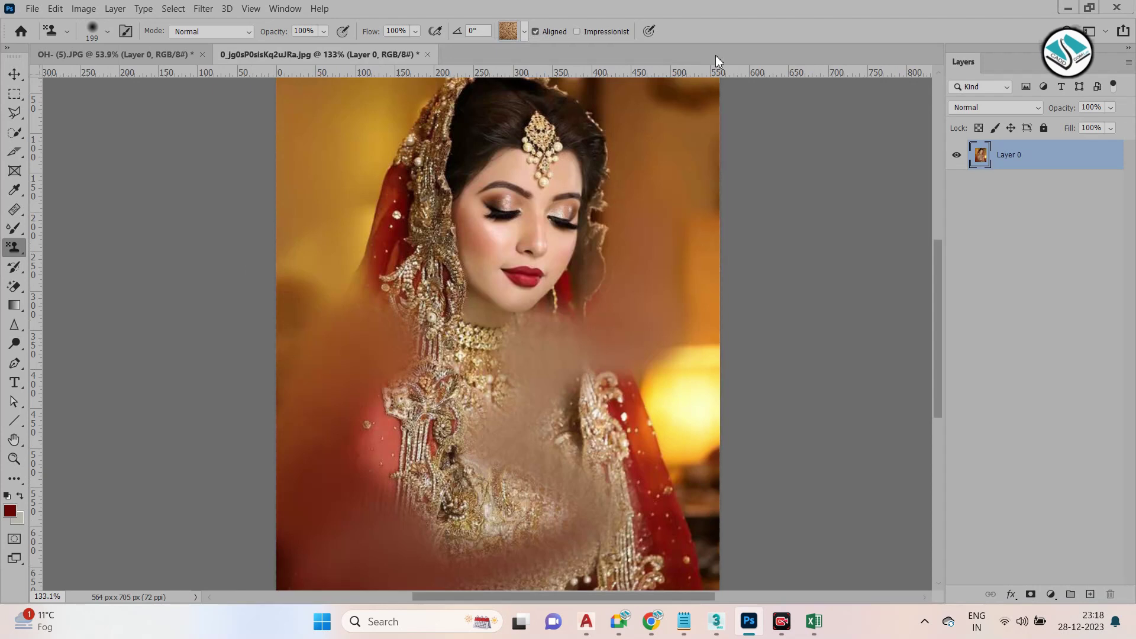
pyautogui.click(123, 56)
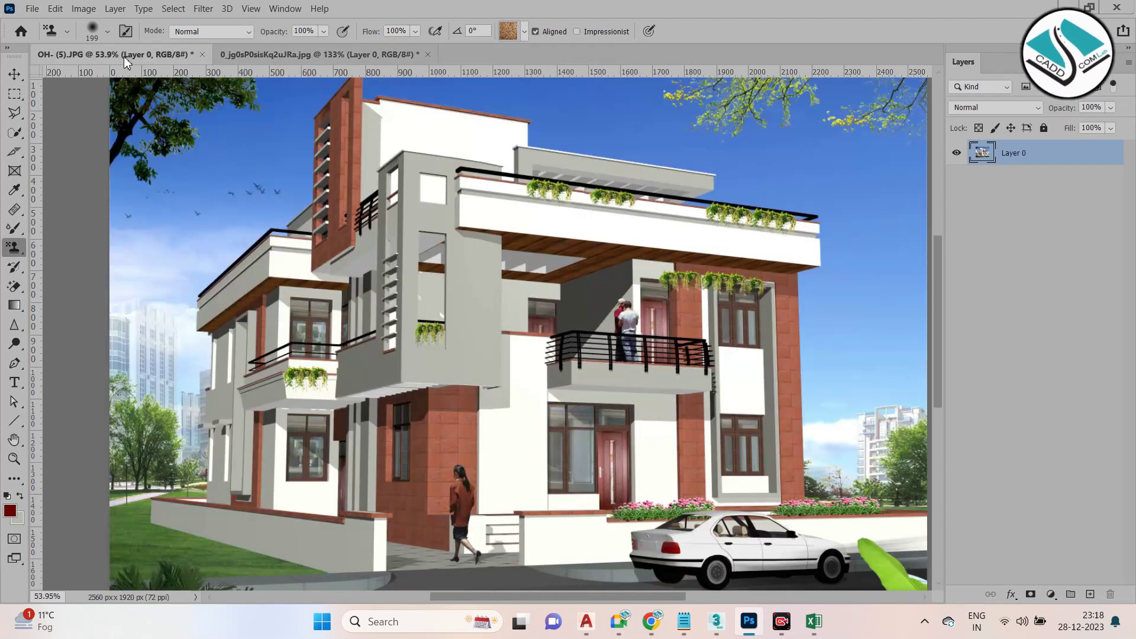
# Paint the brown granite pattern across the sky and roof top of the house rendering with the 199 px Pattern Stamp
pyautogui.rightClick(14, 247)
pyautogui.click(77, 263)
pyautogui.moveTo(411, 125); pyautogui.dragTo(5, 84)
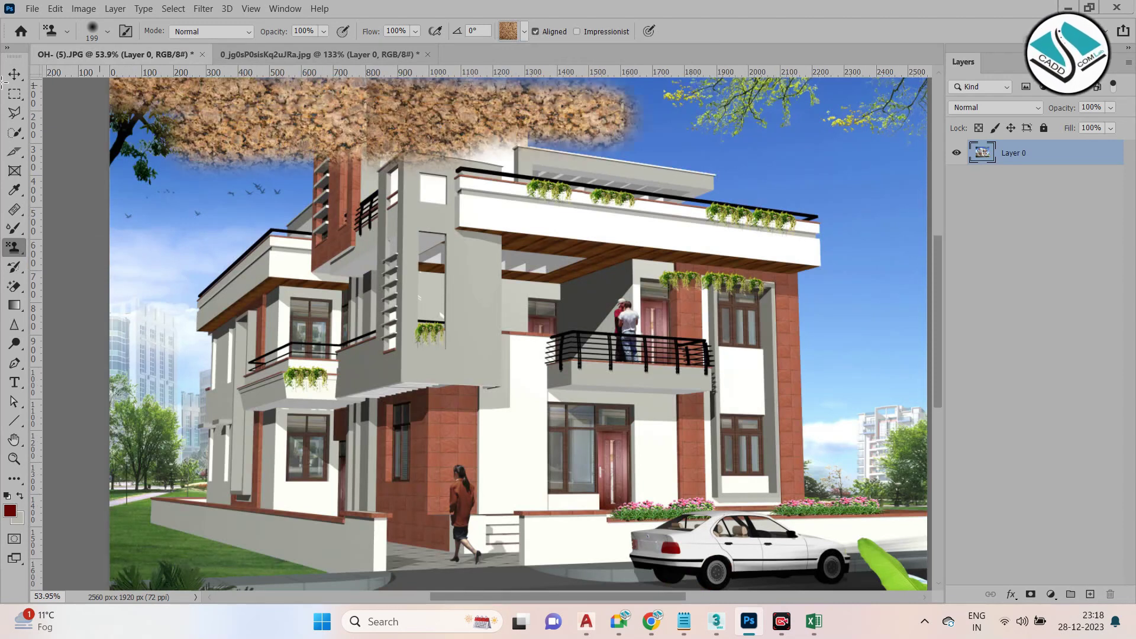
# Choose the grey square tile pattern and paint it over the granite band across the sky and roof
pyautogui.click(524, 35)
pyautogui.click(511, 141)
pyautogui.moveTo(616, 124)
pyautogui.mouseDown()
pyautogui.moveTo(118, 142)
pyautogui.moveTo(373, 63)
pyautogui.mouseUp()
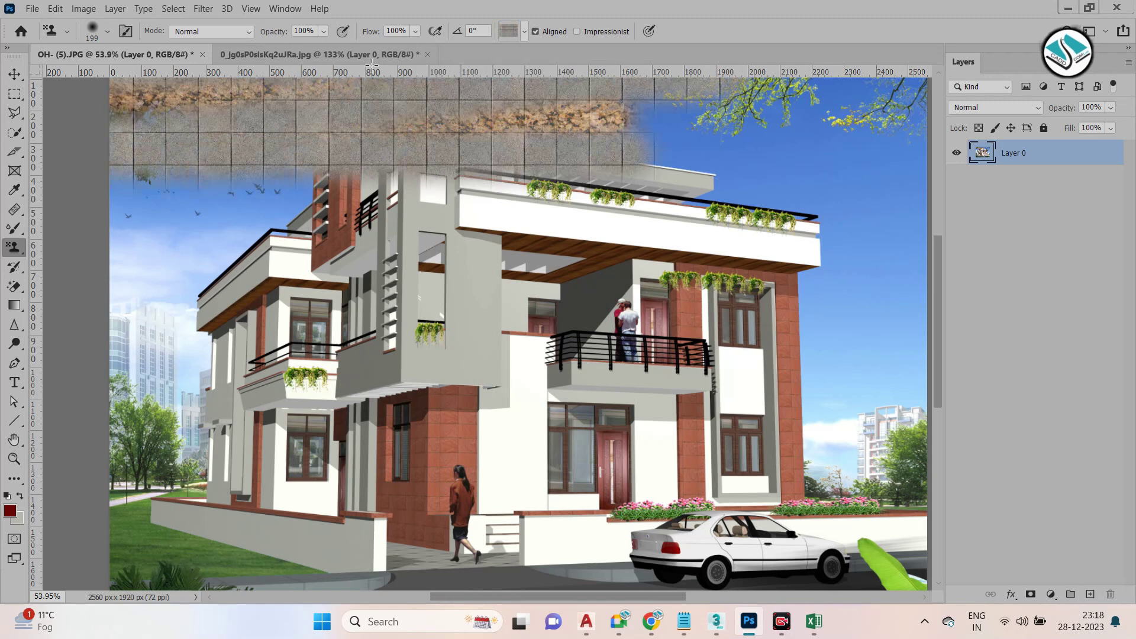
# Paint the grey square tile pattern over the sky and upper floors of the house rendering with the 199 px Pattern Stamp
pyautogui.moveTo(246, 137); pyautogui.dragTo(899, 119)
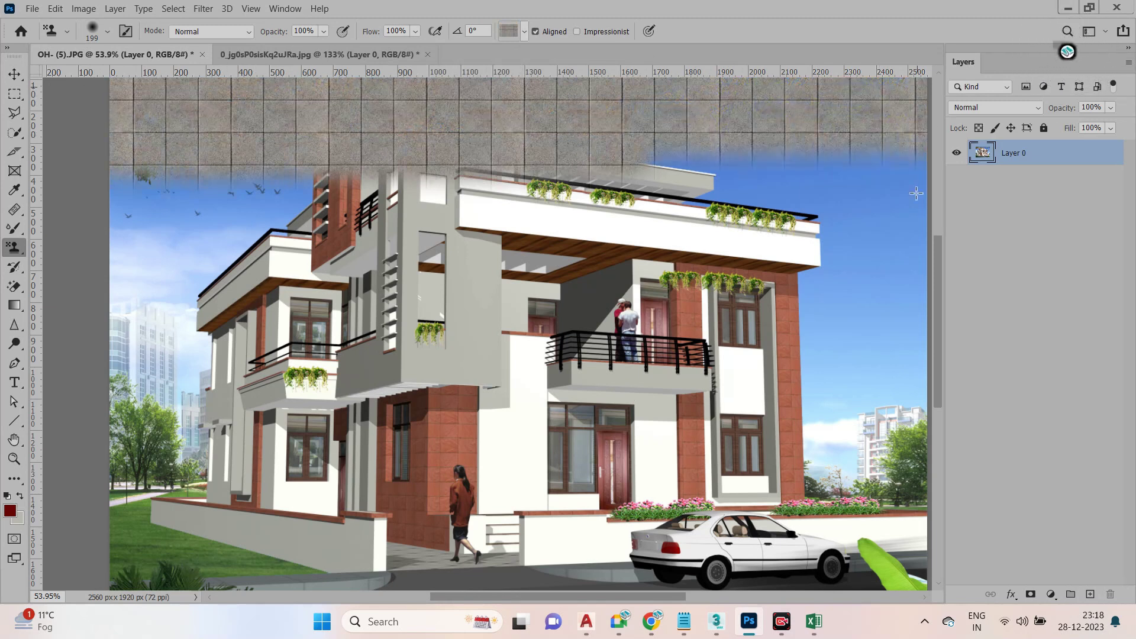
pyautogui.moveTo(915, 193); pyautogui.dragTo(278, 188)
pyautogui.moveTo(823, 231)
pyautogui.mouseDown()
pyautogui.moveTo(72, 194)
pyautogui.moveTo(332, 254)
pyautogui.moveTo(444, 266)
pyautogui.moveTo(118, 278)
pyautogui.moveTo(550, 301)
pyautogui.moveTo(825, 284)
pyautogui.mouseUp()
# Enlarge the Pattern Stamp brush to 385 px and cover the rest of the house rendering with the grey tile pattern
pyautogui.click(108, 32)
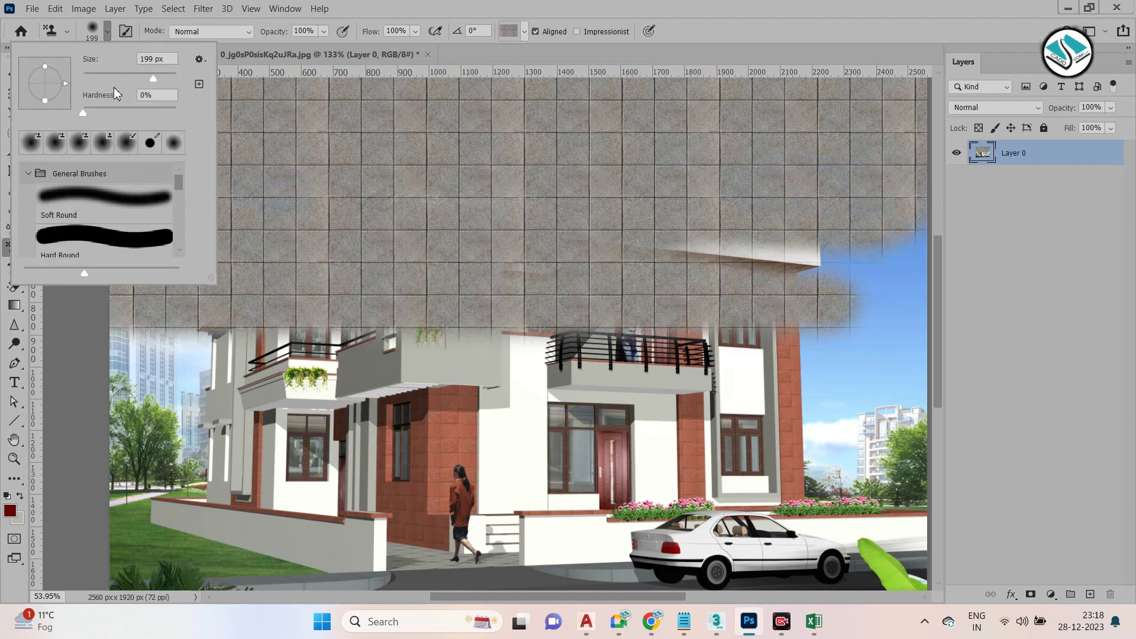
pyautogui.moveTo(745, 282)
pyautogui.mouseDown()
pyautogui.moveTo(846, 278)
pyautogui.moveTo(875, 378)
pyautogui.moveTo(681, 449)
pyautogui.moveTo(830, 317)
pyautogui.moveTo(148, 384)
pyautogui.moveTo(533, 456)
pyautogui.moveTo(148, 521)
pyautogui.moveTo(437, 555)
pyautogui.moveTo(852, 468)
pyautogui.moveTo(710, 486)
pyautogui.mouseUp()
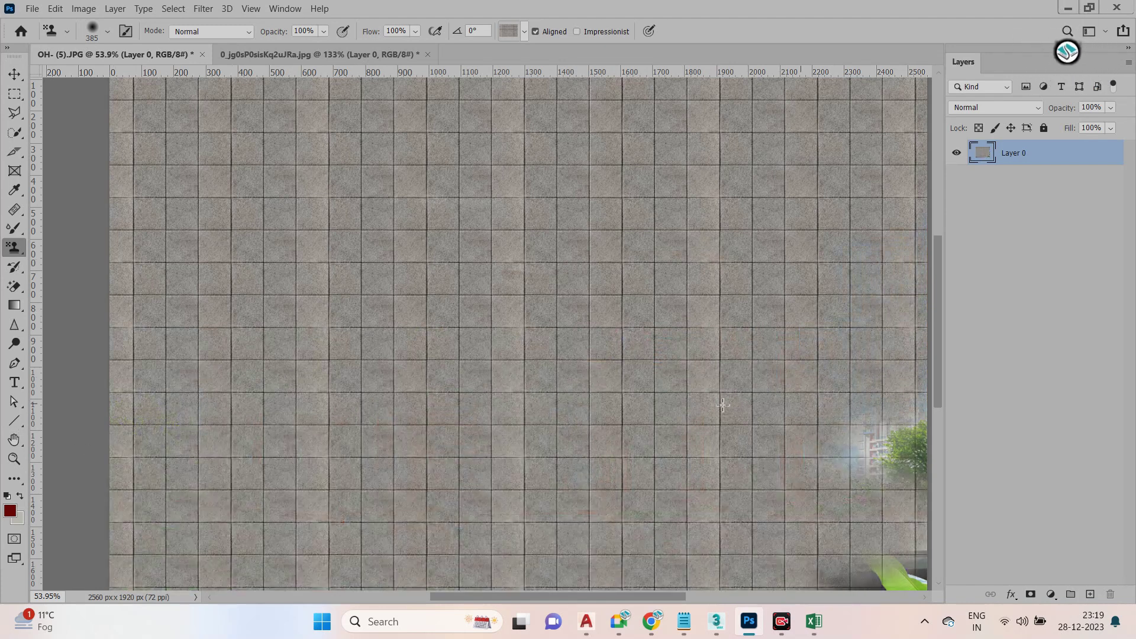
pyautogui.moveTo(871, 474)
pyautogui.mouseDown()
pyautogui.moveTo(869, 587)
pyautogui.moveTo(818, 593)
pyautogui.mouseUp()
pyautogui.scroll(3, 510, 232)
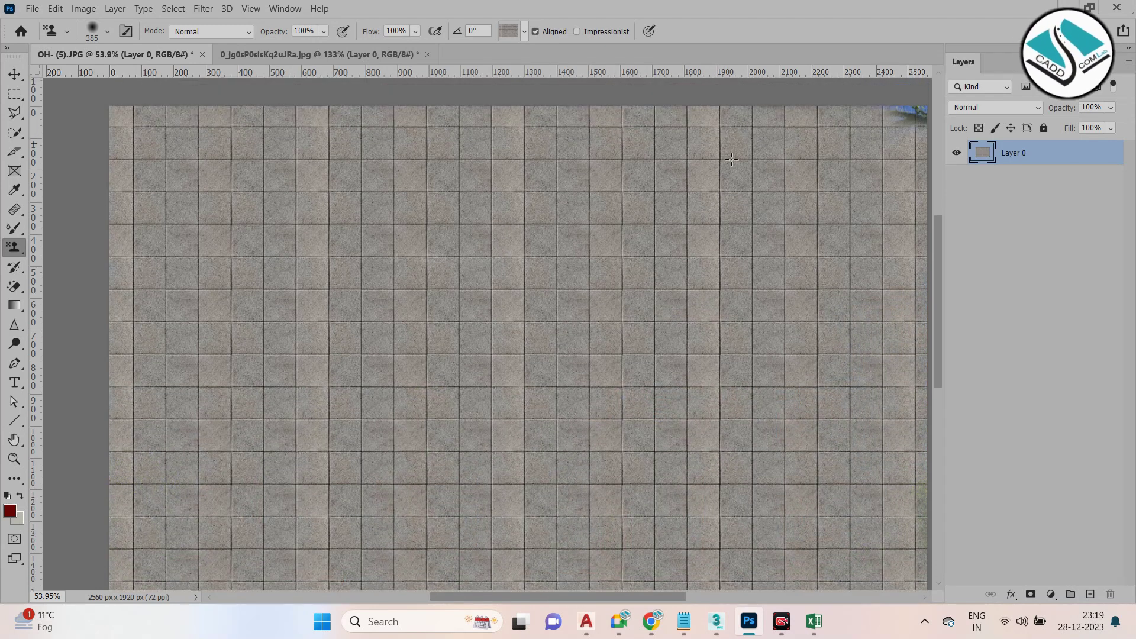
pyautogui.moveTo(844, 98)
pyautogui.mouseDown()
pyautogui.moveTo(872, 123)
pyautogui.moveTo(907, 106)
pyautogui.mouseUp()
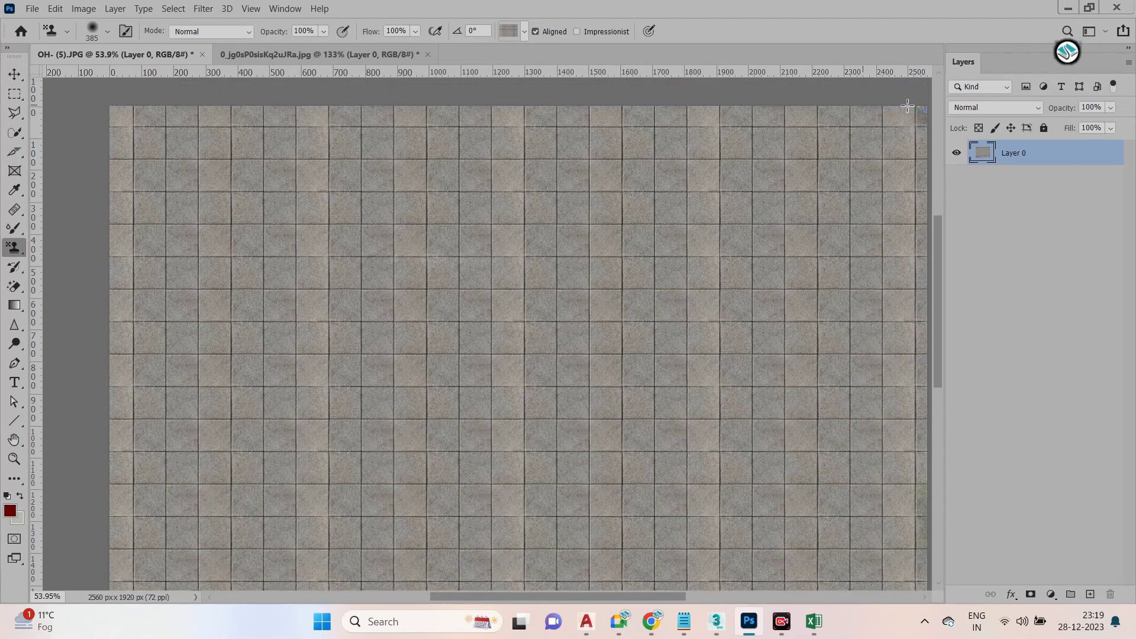
# Revert the OH- (5).JPG house rendering to its saved state and unlock its Background layer
pyautogui.click(33, 8)
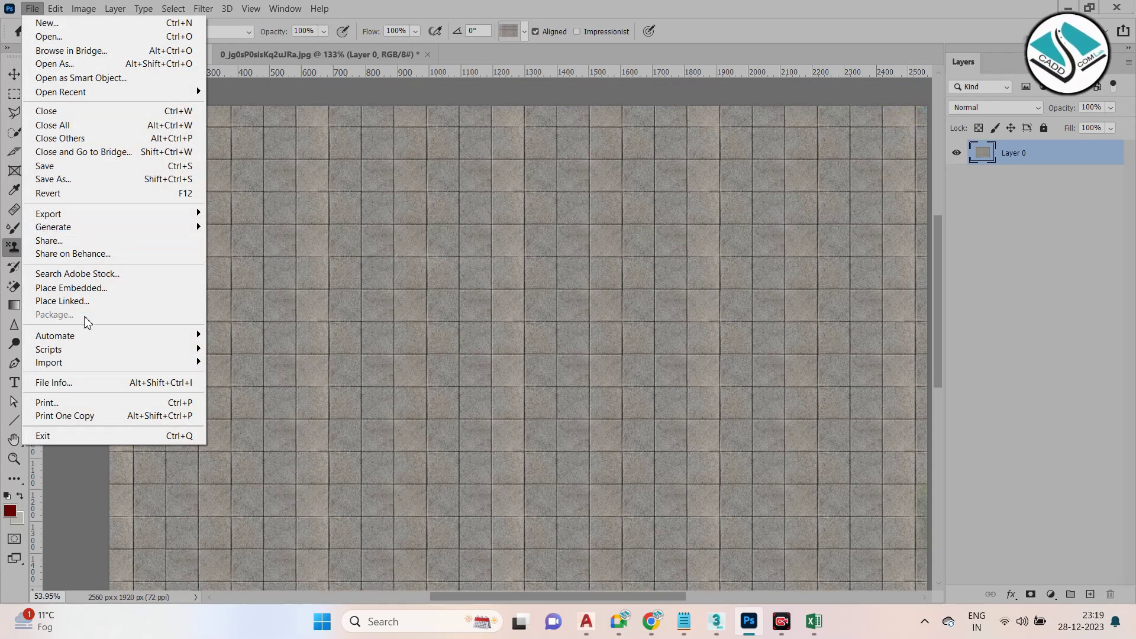
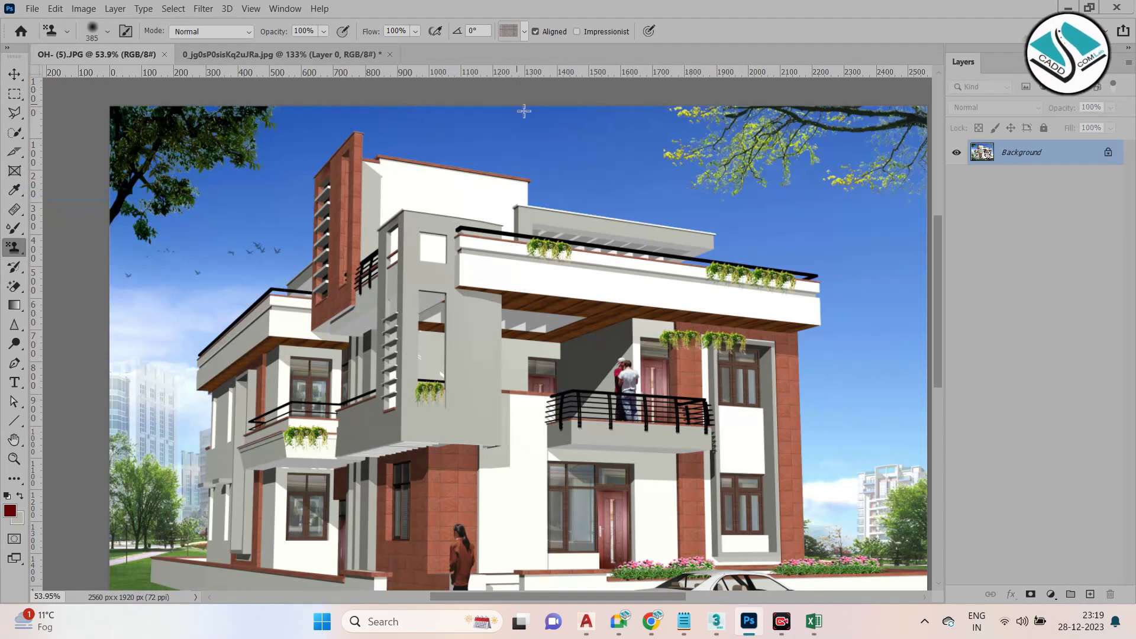
pyautogui.click(1107, 153)
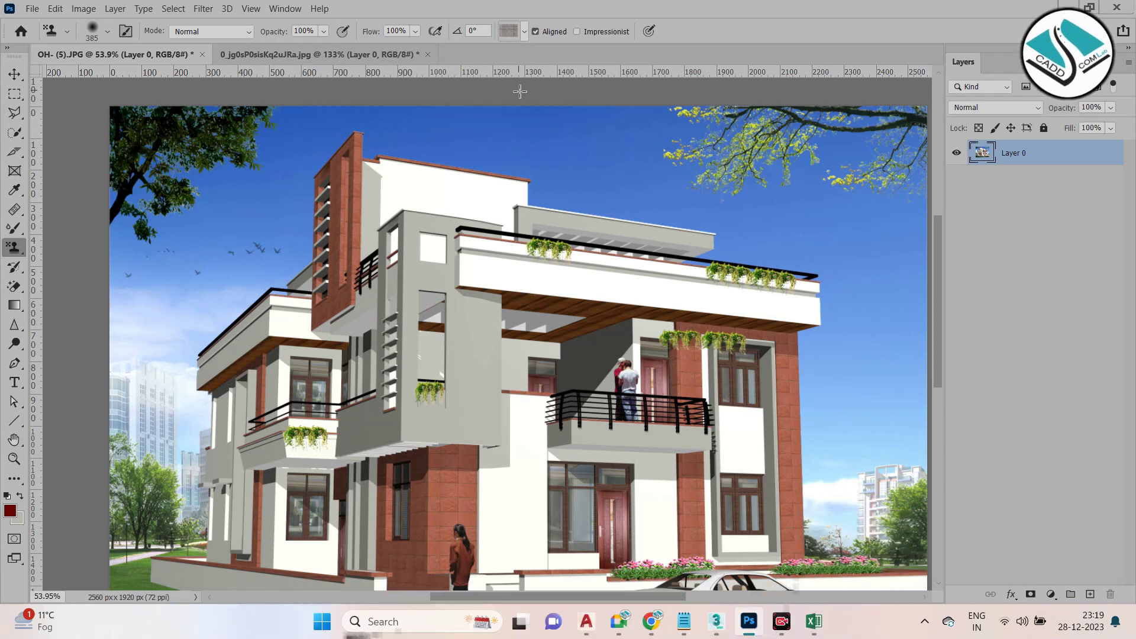
# Paint a loose dark red stroke over the sky and upper facade with the 114 px Brush at 23% opacity
pyautogui.click(10, 264)
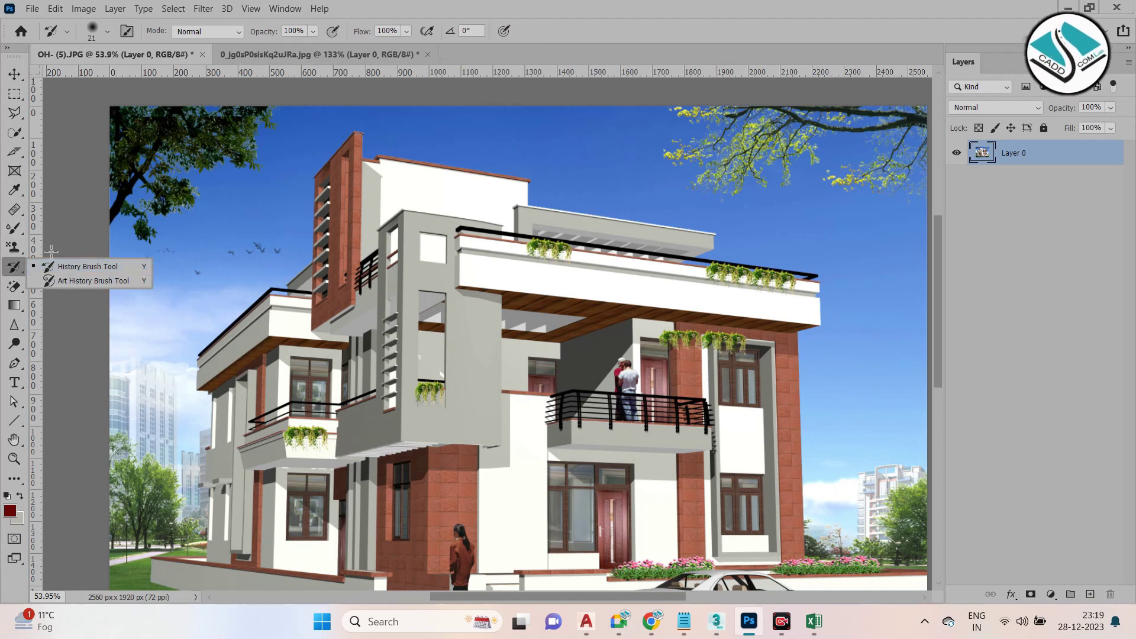
pyautogui.click(14, 229)
pyautogui.click(71, 229)
pyautogui.moveTo(532, 278)
pyautogui.mouseDown()
pyautogui.moveTo(136, 236)
pyautogui.moveTo(461, 349)
pyautogui.mouseUp()
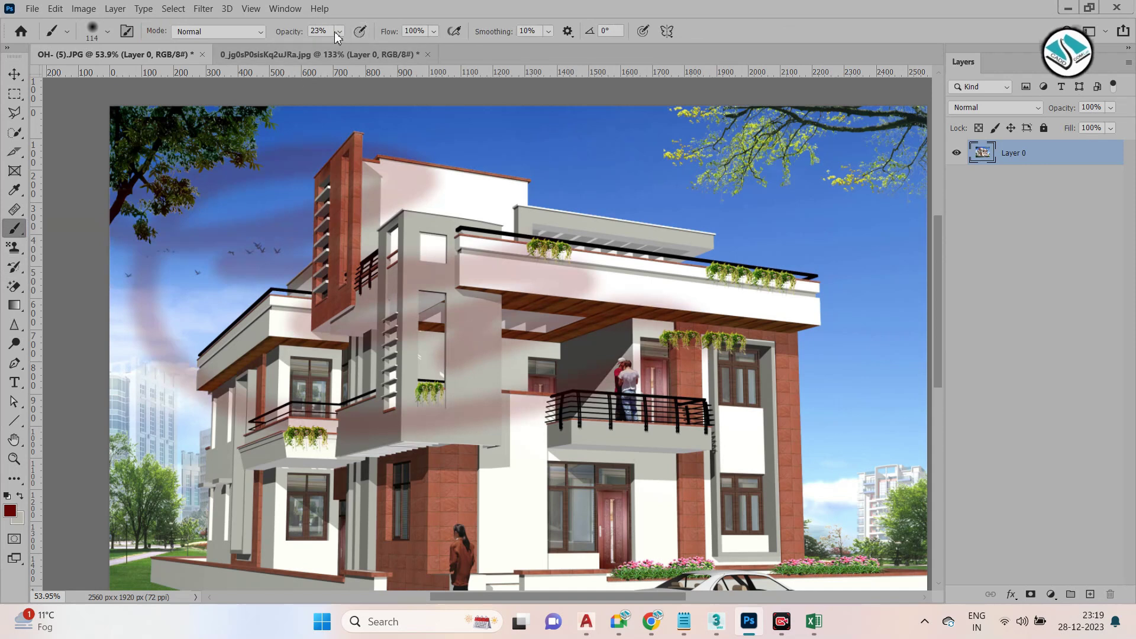
# Set the Brush opacity to 100% and scribble dark red strokes across the whole house rendering
pyautogui.moveTo(362, 48); pyautogui.dragTo(405, 47)
pyautogui.moveTo(554, 204)
pyautogui.mouseDown()
pyautogui.moveTo(331, 195)
pyautogui.moveTo(739, 248)
pyautogui.moveTo(260, 136)
pyautogui.mouseUp()
pyautogui.moveTo(257, 512)
pyautogui.mouseDown()
pyautogui.moveTo(651, 266)
pyautogui.moveTo(858, 426)
pyautogui.moveTo(177, 462)
pyautogui.moveTo(592, 148)
pyautogui.mouseUp()
pyautogui.moveTo(414, 142)
pyautogui.mouseDown()
pyautogui.moveTo(502, 237)
pyautogui.moveTo(857, 148)
pyautogui.moveTo(562, 450)
pyautogui.moveTo(622, 562)
pyautogui.mouseUp()
pyautogui.moveTo(876, 195)
pyautogui.mouseDown()
pyautogui.moveTo(695, 449)
pyautogui.moveTo(136, 443)
pyautogui.mouseUp()
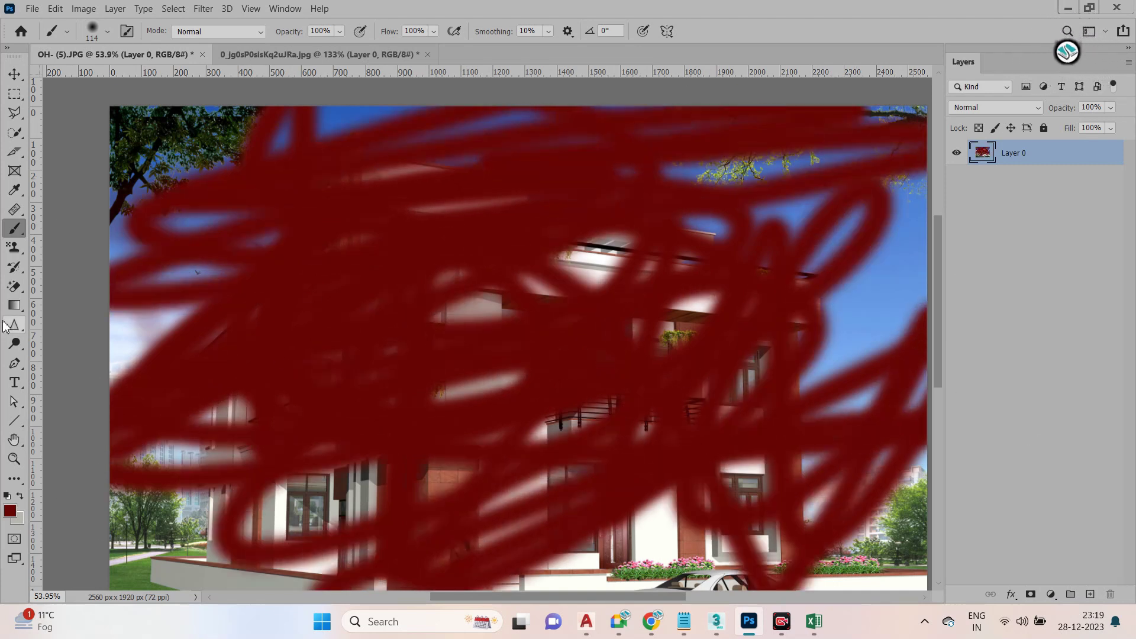
# Restore thin strips of the house beneath the red paint, around the upper floor, with the 21 px History Brush
pyautogui.rightClick(19, 233)
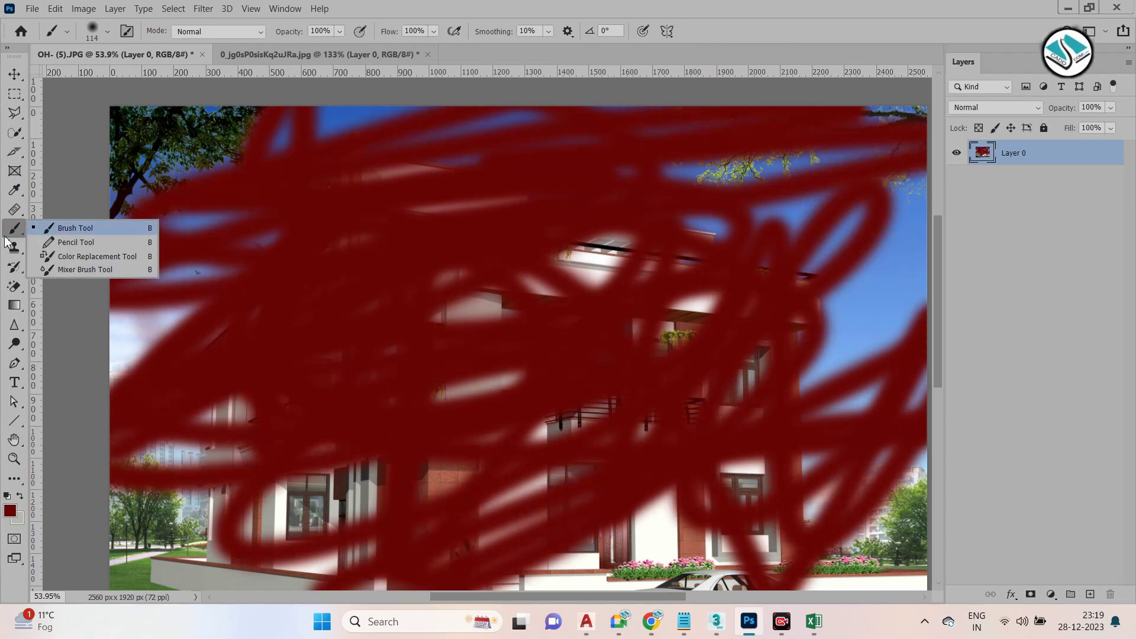
pyautogui.click(14, 266)
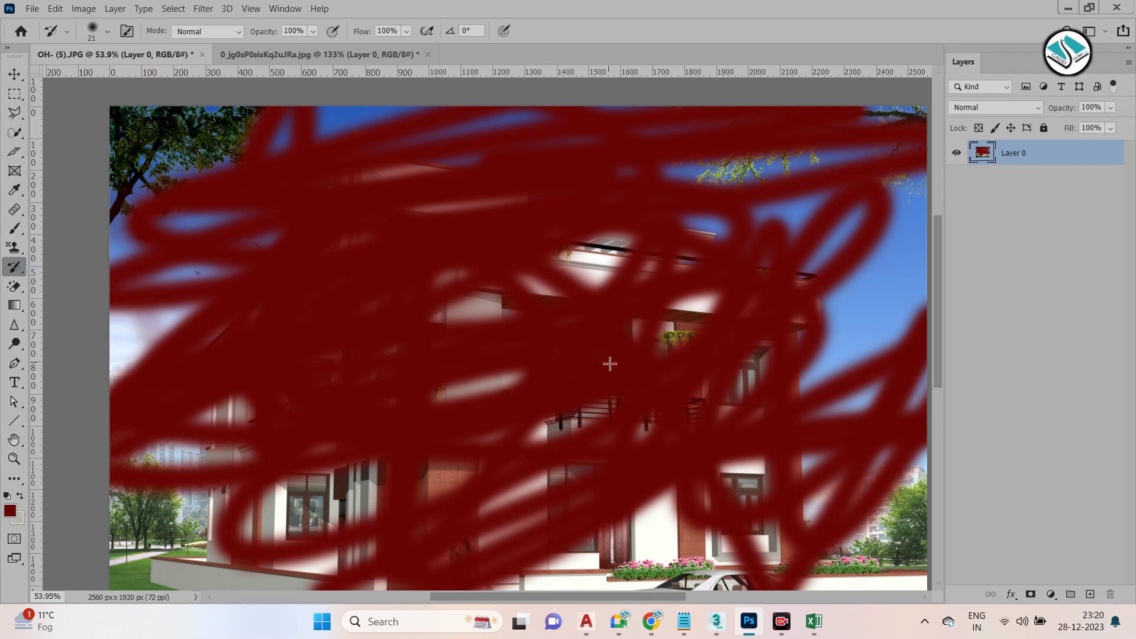
pyautogui.moveTo(383, 364); pyautogui.dragTo(527, 397)
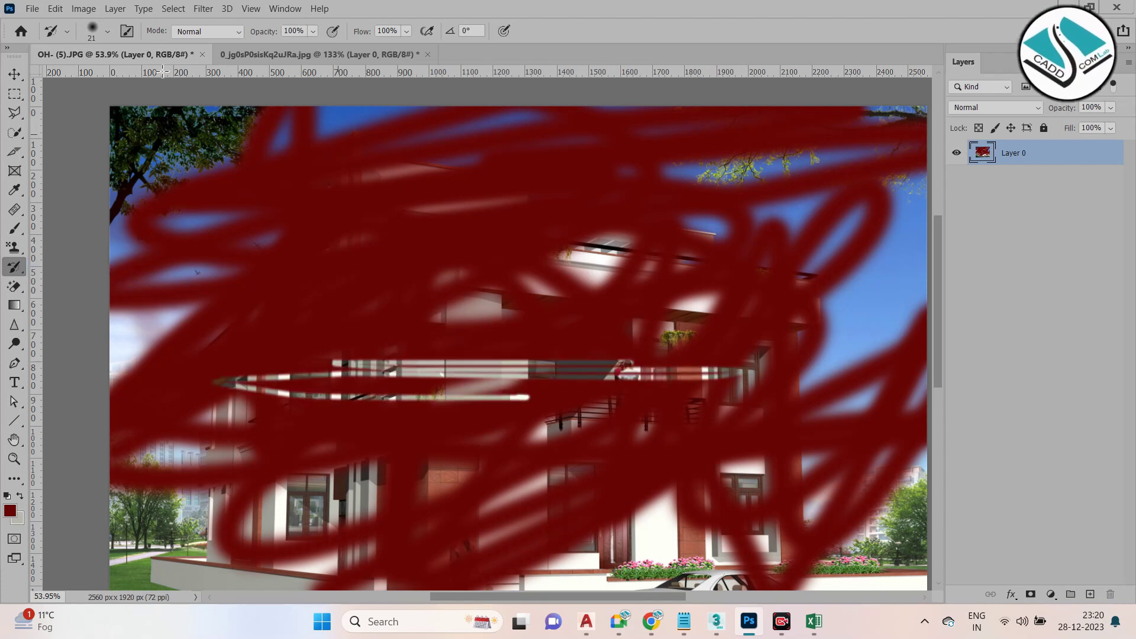
# Enlarge the History Brush to 174 px and paint over all the red strokes to bring back the original rendering
pyautogui.click(108, 31)
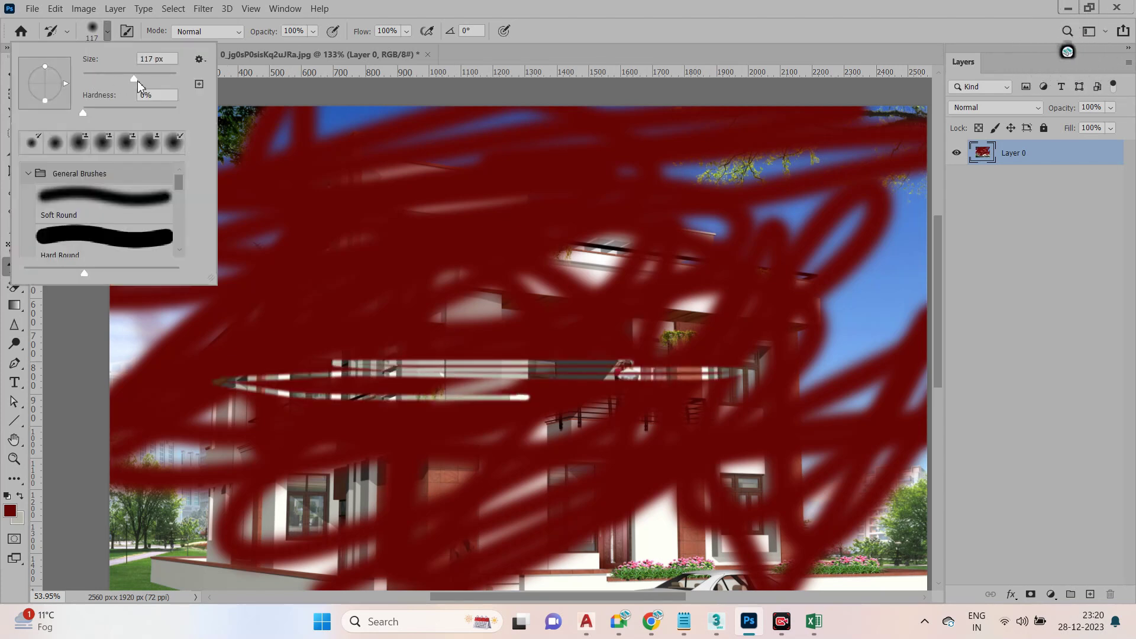
pyautogui.moveTo(623, 229)
pyautogui.mouseDown()
pyautogui.moveTo(735, 216)
pyautogui.moveTo(249, 142)
pyautogui.moveTo(530, 109)
pyautogui.moveTo(345, 131)
pyautogui.moveTo(899, 166)
pyautogui.moveTo(639, 272)
pyautogui.moveTo(666, 210)
pyautogui.moveTo(189, 318)
pyautogui.moveTo(116, 265)
pyautogui.moveTo(384, 260)
pyautogui.moveTo(107, 312)
pyautogui.moveTo(60, 398)
pyautogui.moveTo(858, 378)
pyautogui.moveTo(592, 337)
pyautogui.moveTo(681, 304)
pyautogui.mouseUp()
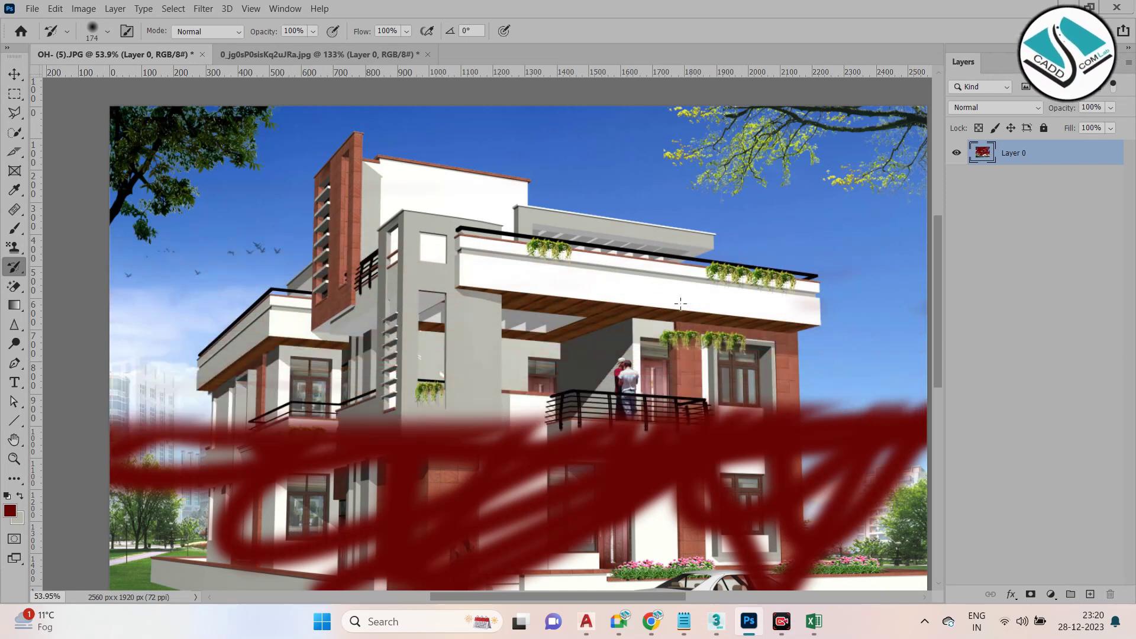
pyautogui.click(954, 457)
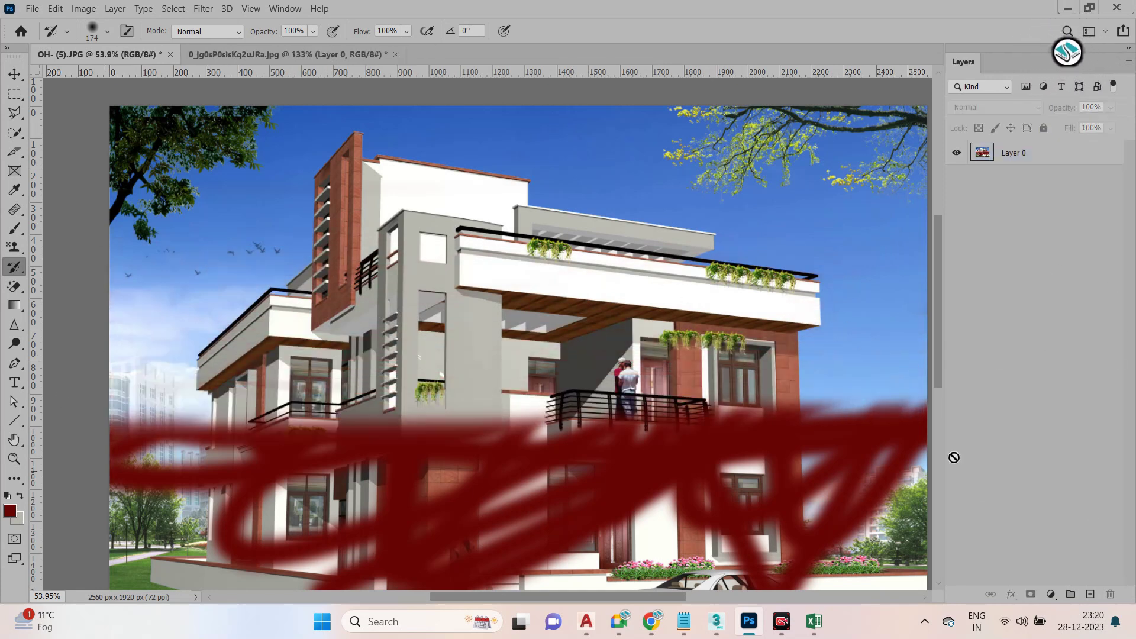
pyautogui.click(619, 442)
pyautogui.click(592, 242)
pyautogui.click(1028, 168)
pyautogui.moveTo(698, 478)
pyautogui.mouseDown()
pyautogui.moveTo(812, 380)
pyautogui.moveTo(739, 503)
pyautogui.moveTo(912, 411)
pyautogui.moveTo(833, 545)
pyautogui.mouseUp()
pyautogui.moveTo(702, 500)
pyautogui.mouseDown()
pyautogui.moveTo(385, 462)
pyautogui.moveTo(698, 444)
pyautogui.moveTo(331, 438)
pyautogui.moveTo(498, 492)
pyautogui.moveTo(178, 421)
pyautogui.moveTo(98, 354)
pyautogui.moveTo(213, 532)
pyautogui.moveTo(449, 509)
pyautogui.moveTo(266, 568)
pyautogui.moveTo(655, 533)
pyautogui.moveTo(365, 558)
pyautogui.moveTo(423, 586)
pyautogui.mouseUp()
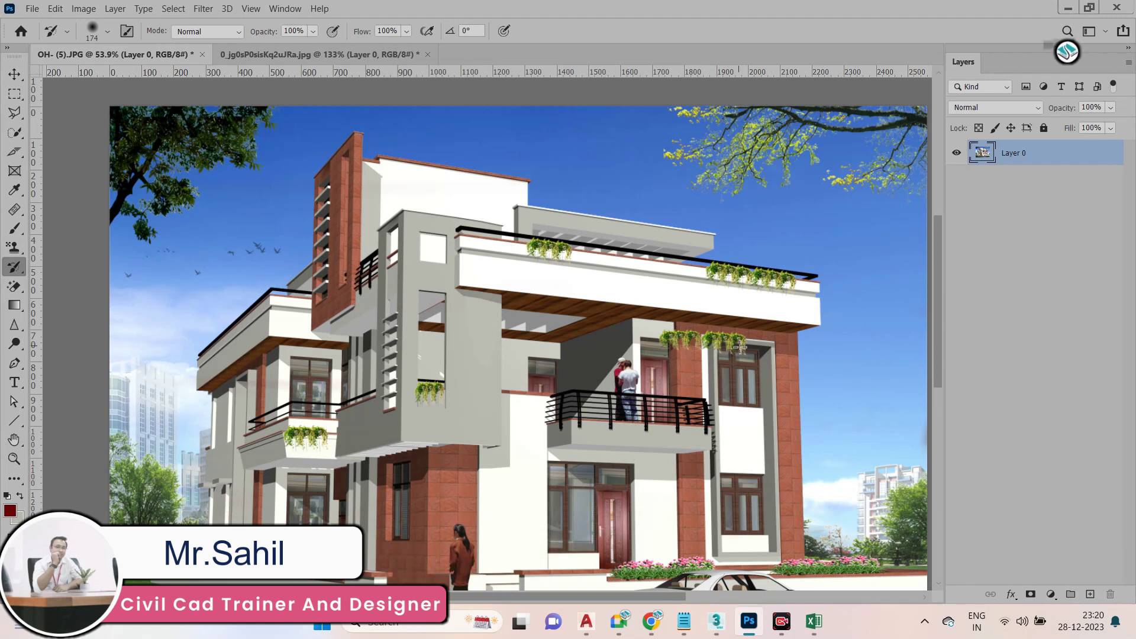
# Smear the red tower and adjoining upper facade with the 21 px Art History Brush in Tight Short style
pyautogui.rightClick(13, 267)
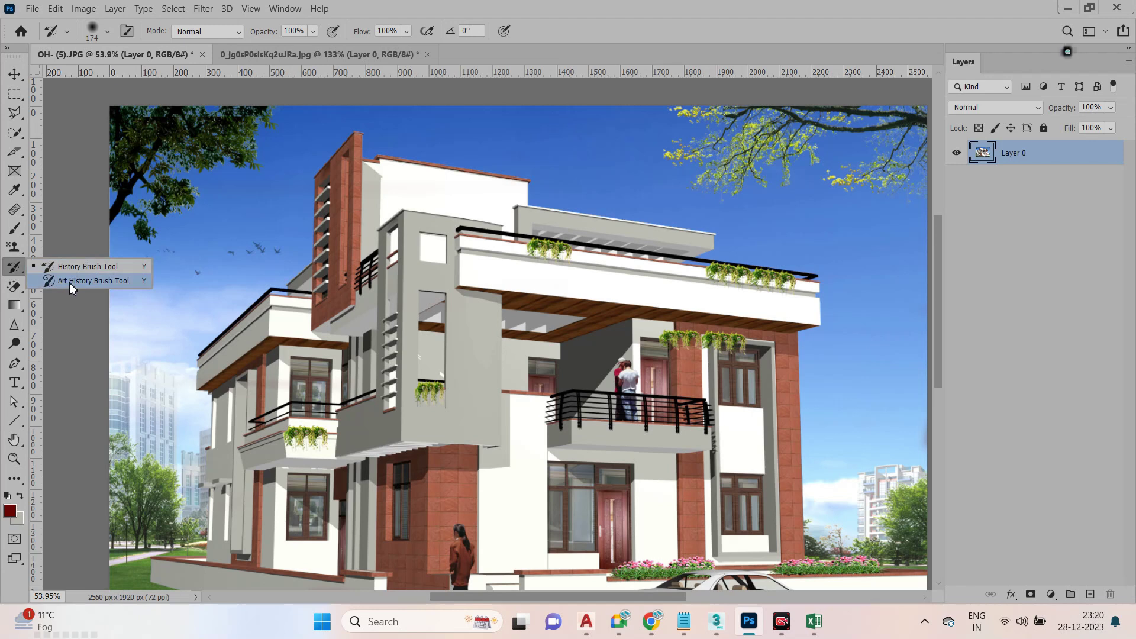
pyautogui.click(69, 281)
pyautogui.moveTo(319, 231)
pyautogui.mouseDown()
pyautogui.moveTo(331, 237)
pyautogui.moveTo(266, 290)
pyautogui.moveTo(479, 321)
pyautogui.moveTo(592, 305)
pyautogui.moveTo(450, 171)
pyautogui.moveTo(367, 278)
pyautogui.moveTo(343, 390)
pyautogui.mouseUp()
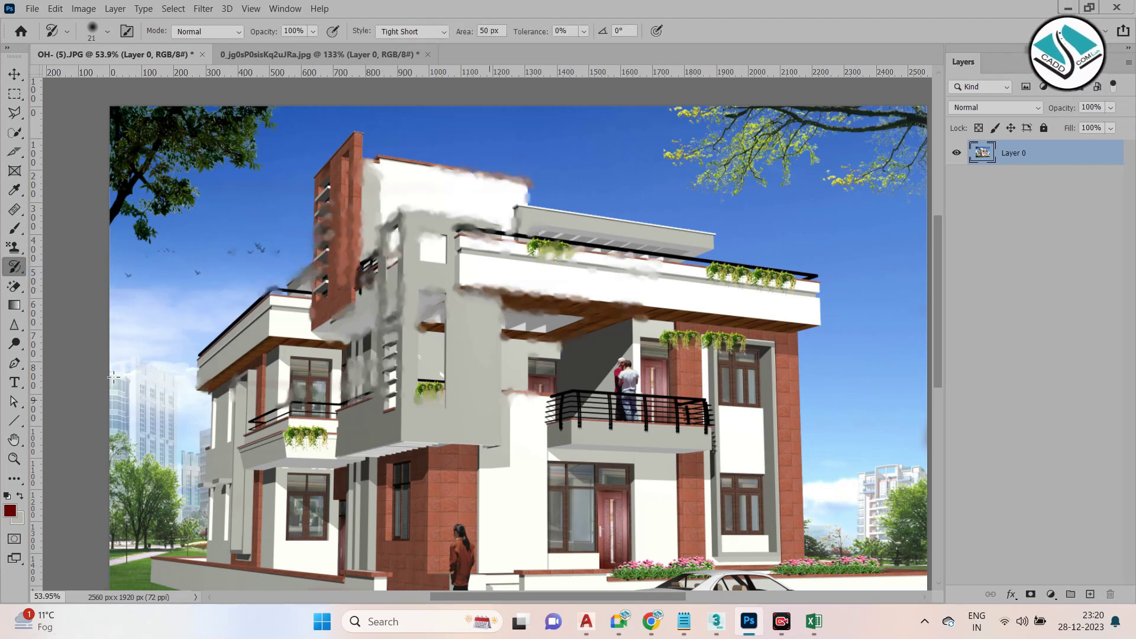
# Revert the smeared house rendering to its saved version and unlock the Background layer again
pyautogui.click(14, 288)
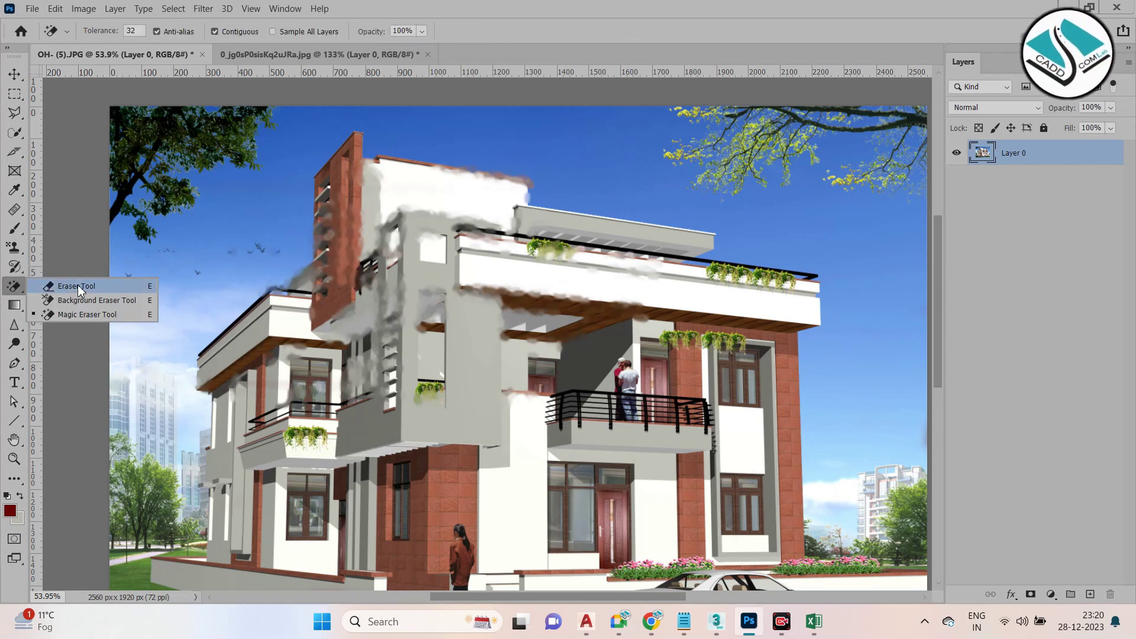
pyautogui.click(33, 9)
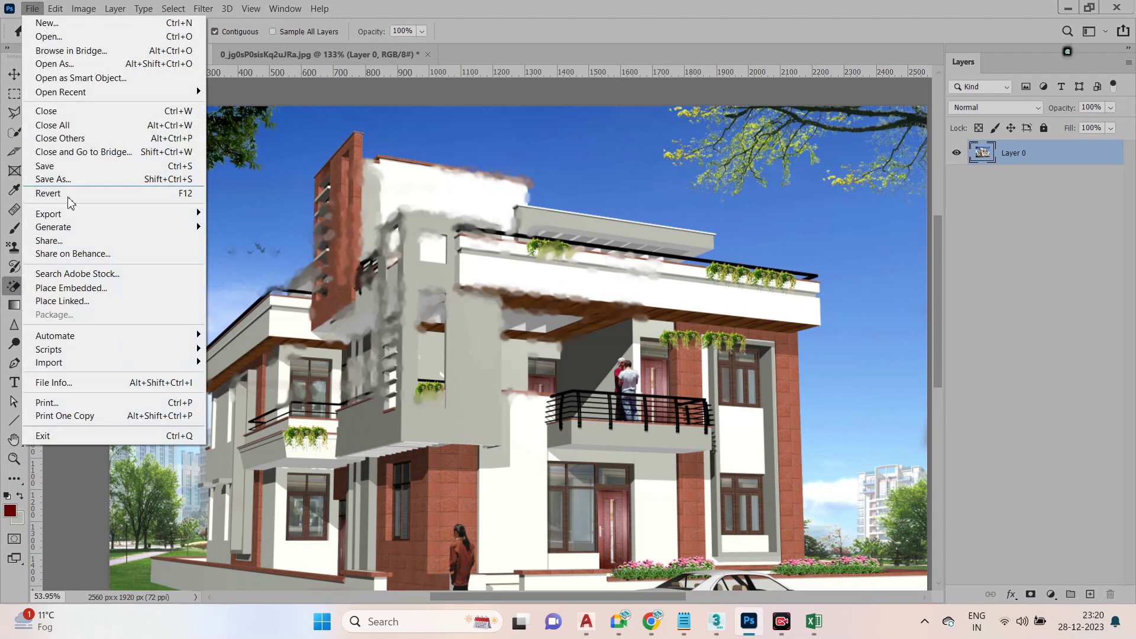
pyautogui.click(118, 193)
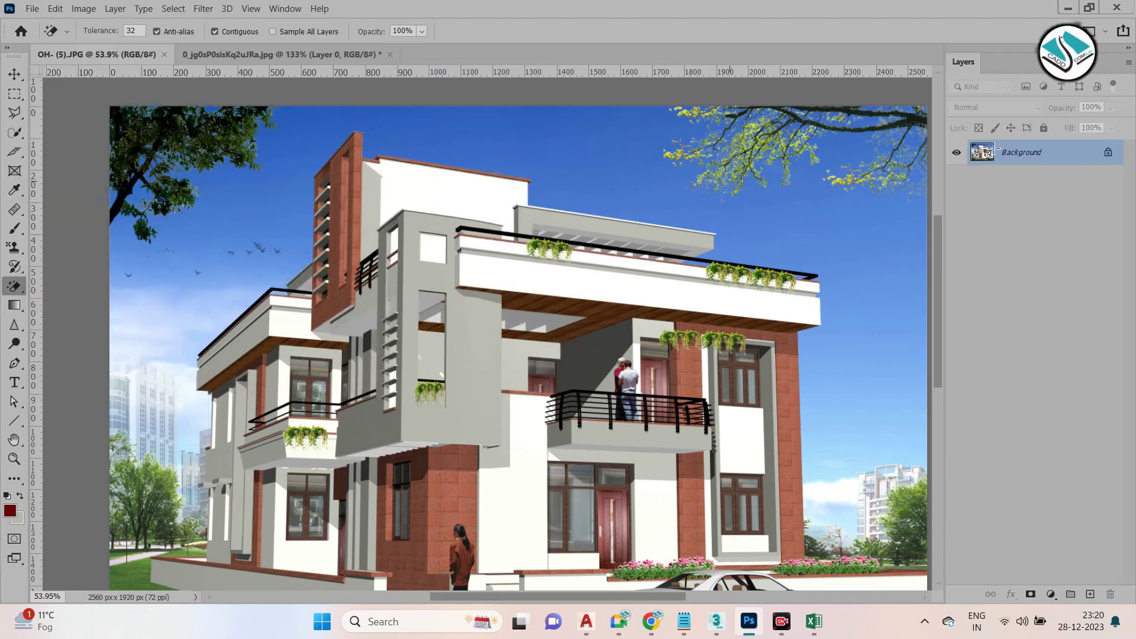
pyautogui.click(1110, 153)
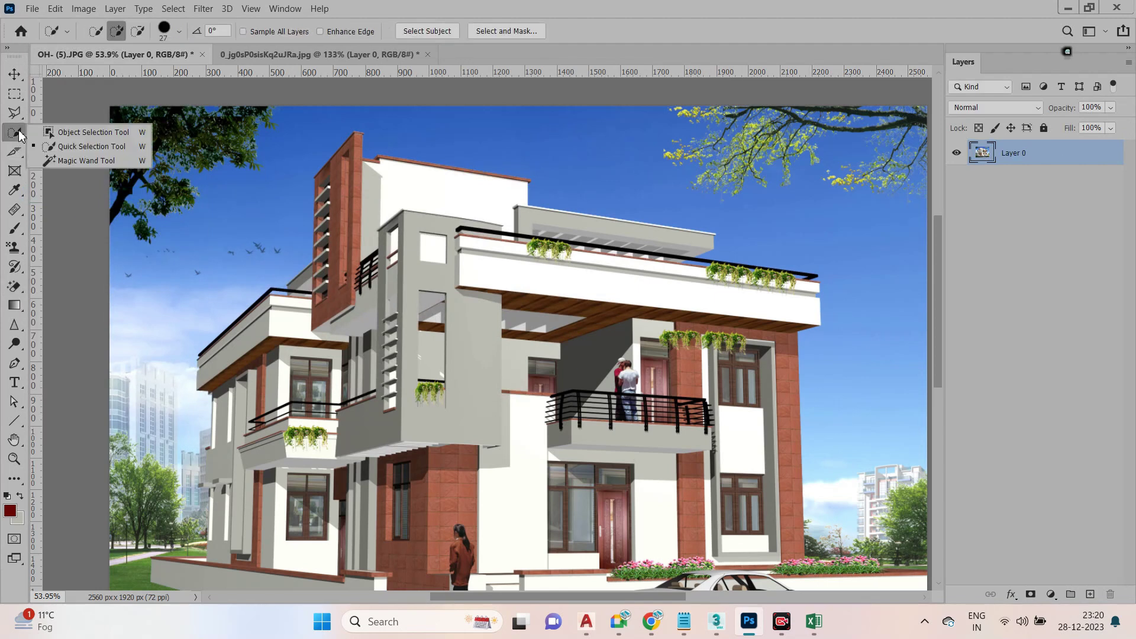
# Select the blue sky above the roof and along the house's right side with the Quick Selection tool
pyautogui.click(92, 146)
pyautogui.moveTo(329, 122)
pyautogui.mouseDown()
pyautogui.moveTo(501, 125)
pyautogui.moveTo(875, 216)
pyautogui.moveTo(828, 260)
pyautogui.mouseUp()
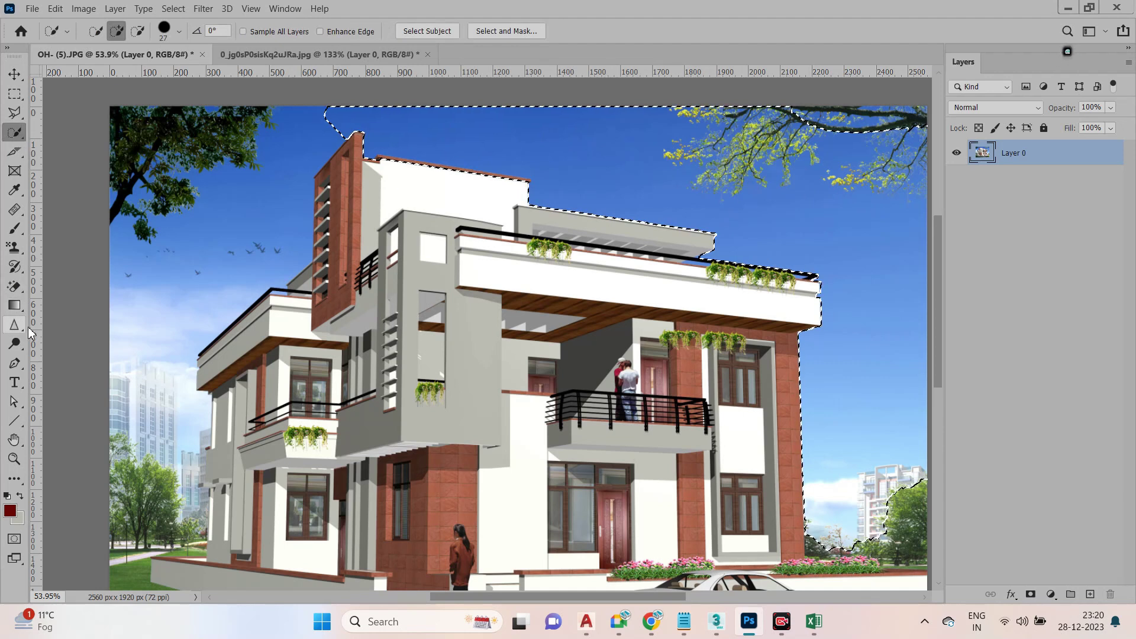
# Erase the selected sky to transparency with the Eraser at 120 px, and clear the selection
pyautogui.click(15, 287)
pyautogui.click(77, 288)
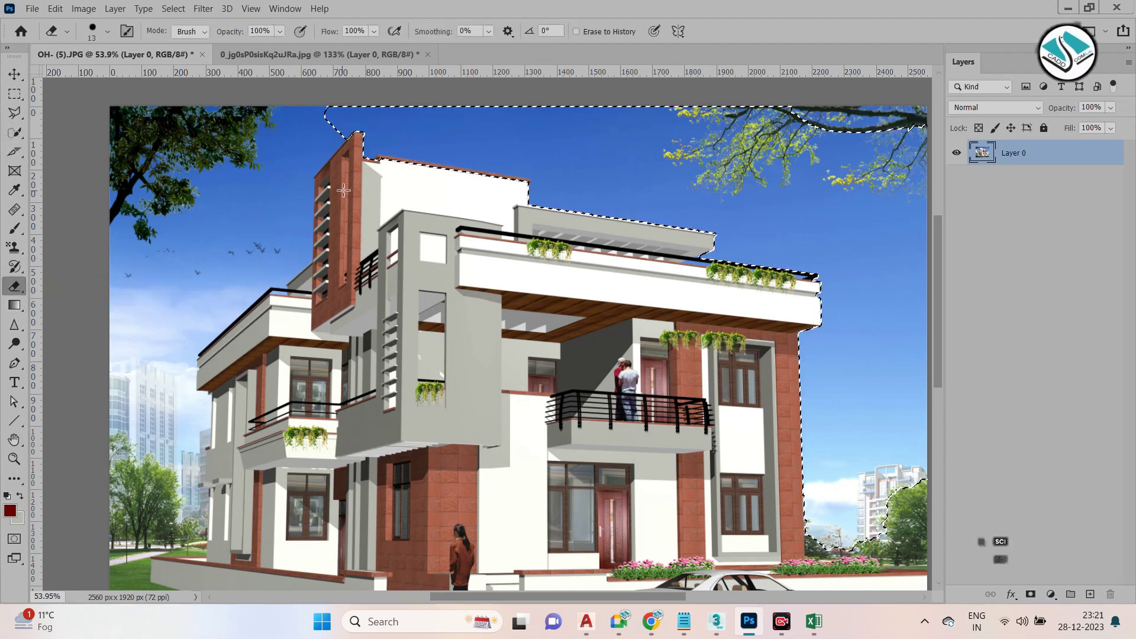
pyautogui.click(107, 32)
pyautogui.moveTo(88, 78); pyautogui.dragTo(108, 79)
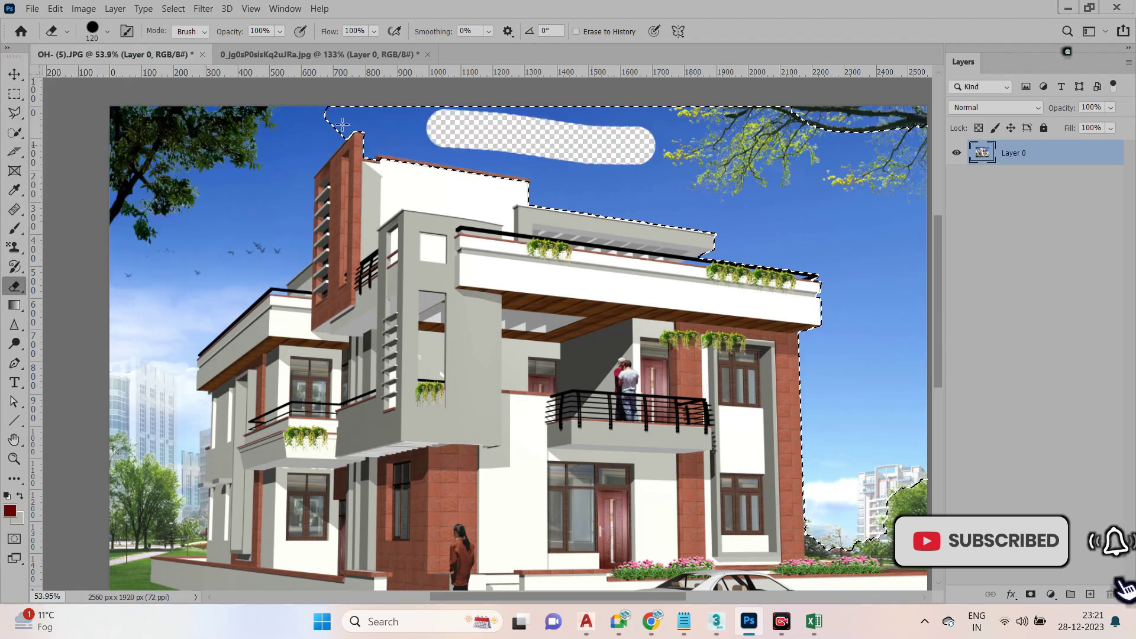
pyautogui.moveTo(342, 125)
pyautogui.mouseDown()
pyautogui.moveTo(408, 138)
pyautogui.moveTo(671, 121)
pyautogui.moveTo(590, 141)
pyautogui.moveTo(598, 79)
pyautogui.moveTo(673, 99)
pyautogui.moveTo(760, 170)
pyautogui.moveTo(417, 155)
pyautogui.moveTo(578, 190)
pyautogui.moveTo(554, 190)
pyautogui.moveTo(527, 222)
pyautogui.moveTo(549, 191)
pyautogui.moveTo(748, 135)
pyautogui.moveTo(673, 145)
pyautogui.moveTo(908, 173)
pyautogui.moveTo(946, 197)
pyautogui.moveTo(851, 193)
pyautogui.moveTo(639, 138)
pyautogui.moveTo(807, 171)
pyautogui.moveTo(831, 249)
pyautogui.moveTo(823, 235)
pyautogui.moveTo(650, 235)
pyautogui.moveTo(852, 311)
pyautogui.moveTo(777, 291)
pyautogui.moveTo(870, 382)
pyautogui.mouseUp()
pyautogui.moveTo(597, 335)
pyautogui.mouseDown()
pyautogui.moveTo(832, 359)
pyautogui.moveTo(976, 425)
pyautogui.moveTo(892, 372)
pyautogui.moveTo(633, 463)
pyautogui.moveTo(857, 503)
pyautogui.moveTo(840, 541)
pyautogui.mouseUp()
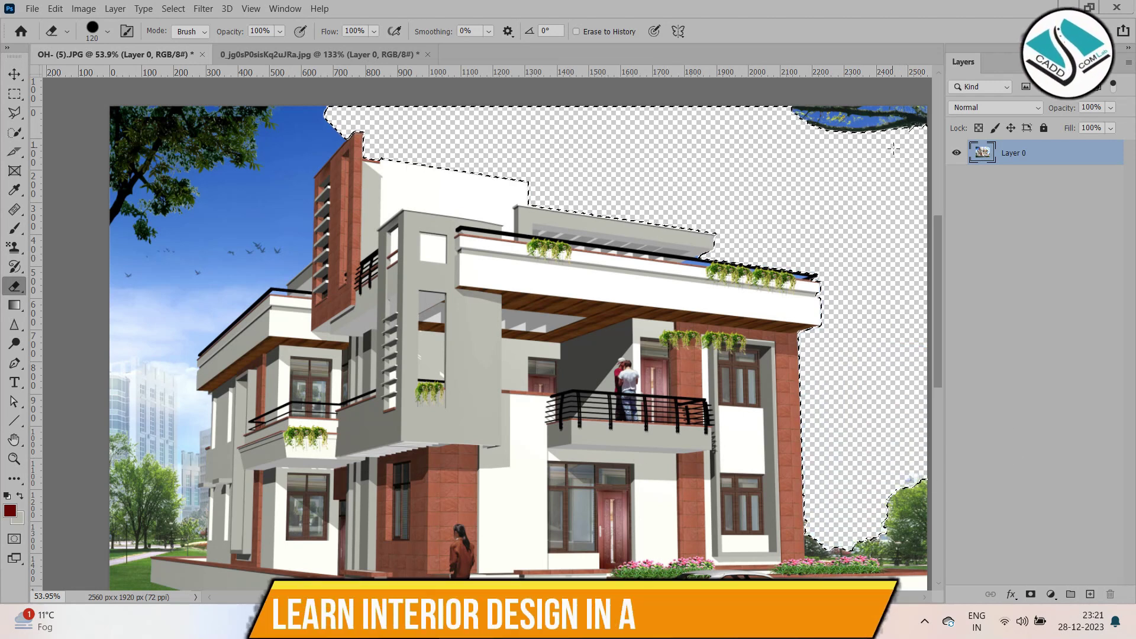
pyautogui.hotkey('ctrl', 'd')
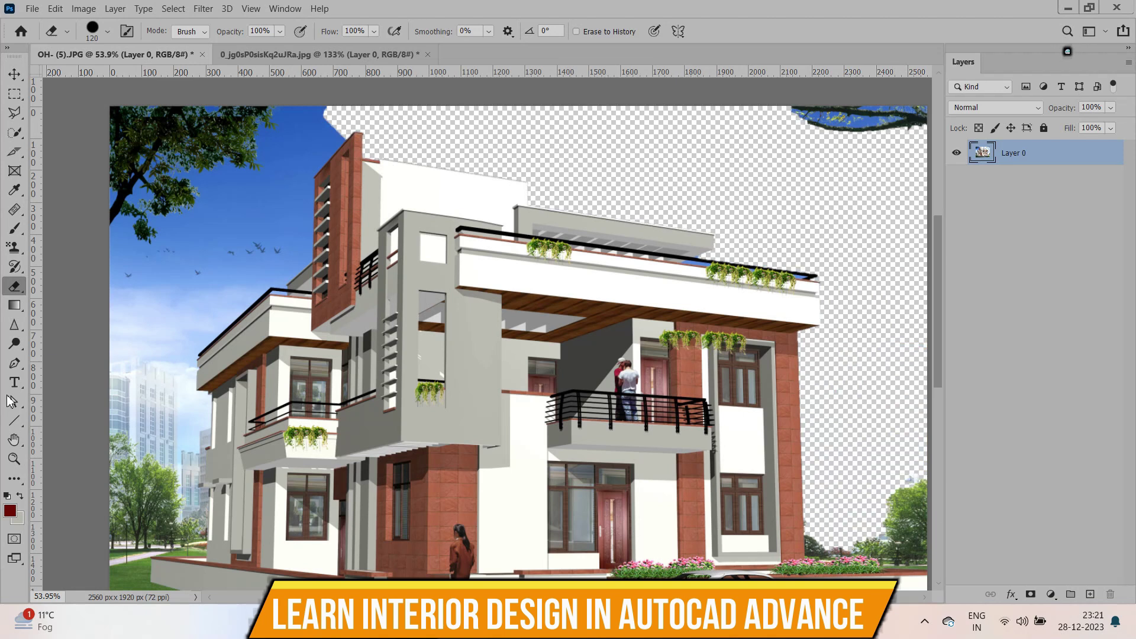
# Revert the house rendering to bring back the erased sky, and unlock its Background layer
pyautogui.rightClick(14, 286)
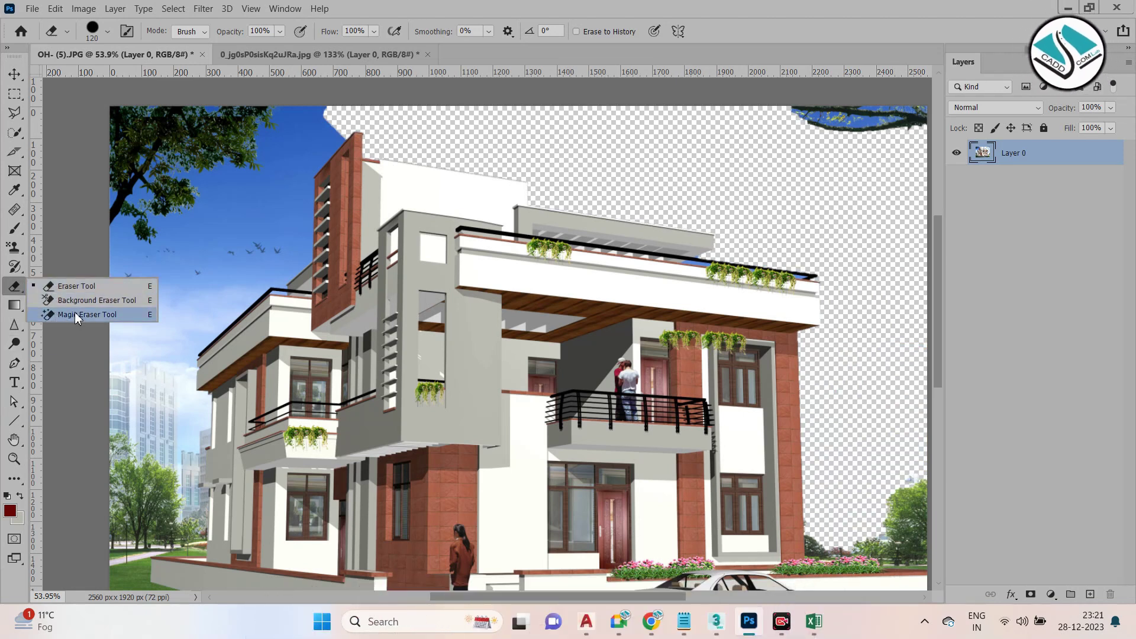
pyautogui.click(546, 168)
pyautogui.click(32, 8)
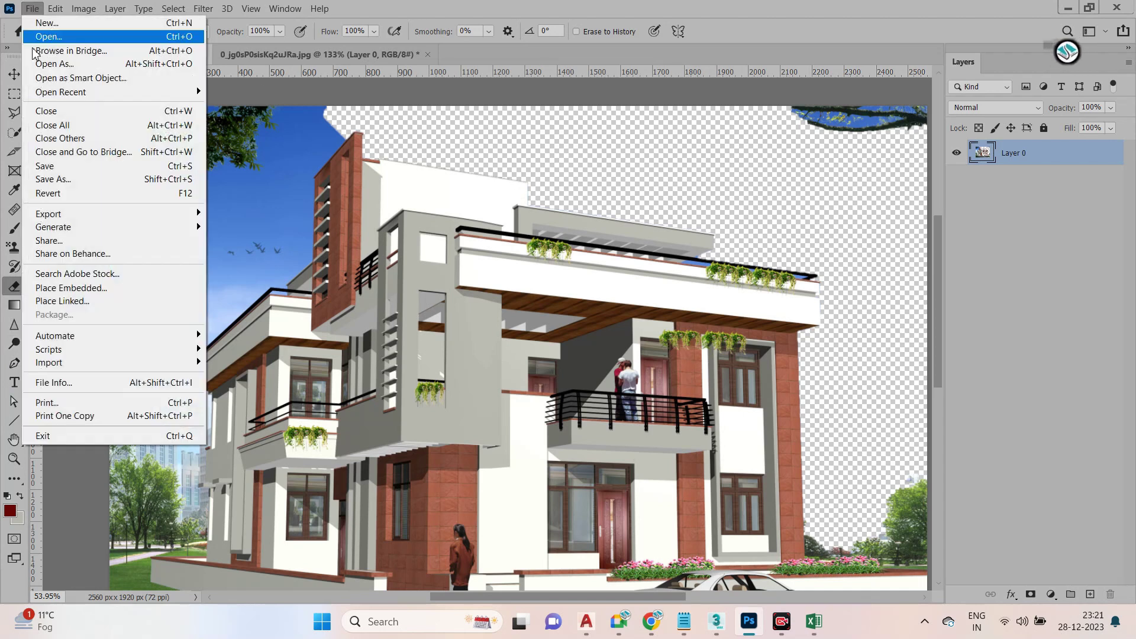
pyautogui.click(59, 193)
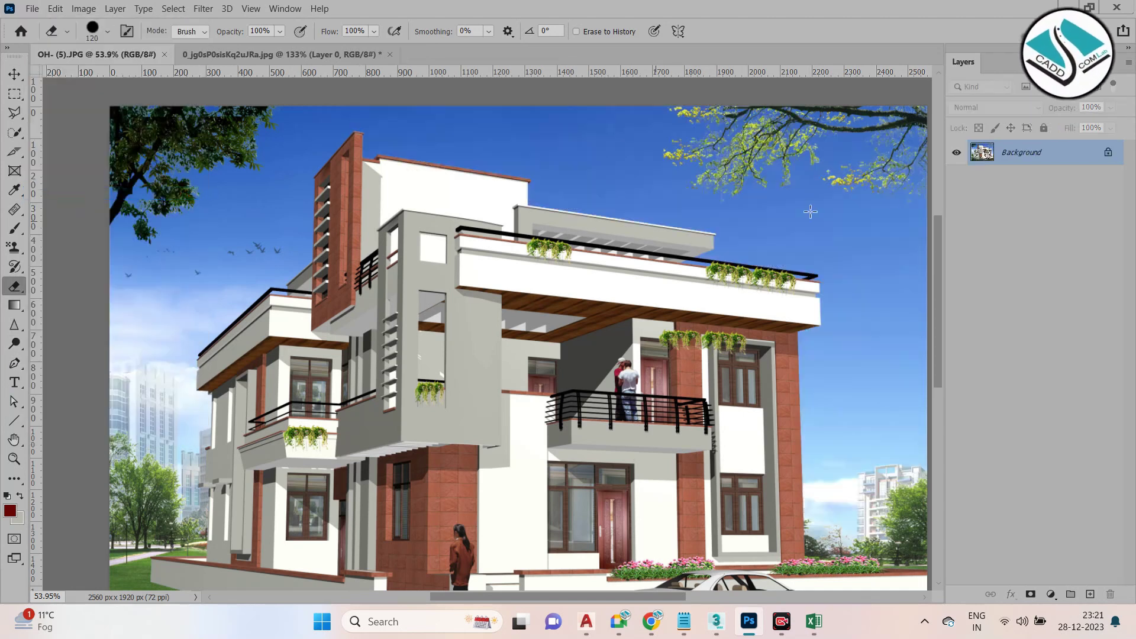
pyautogui.click(1107, 152)
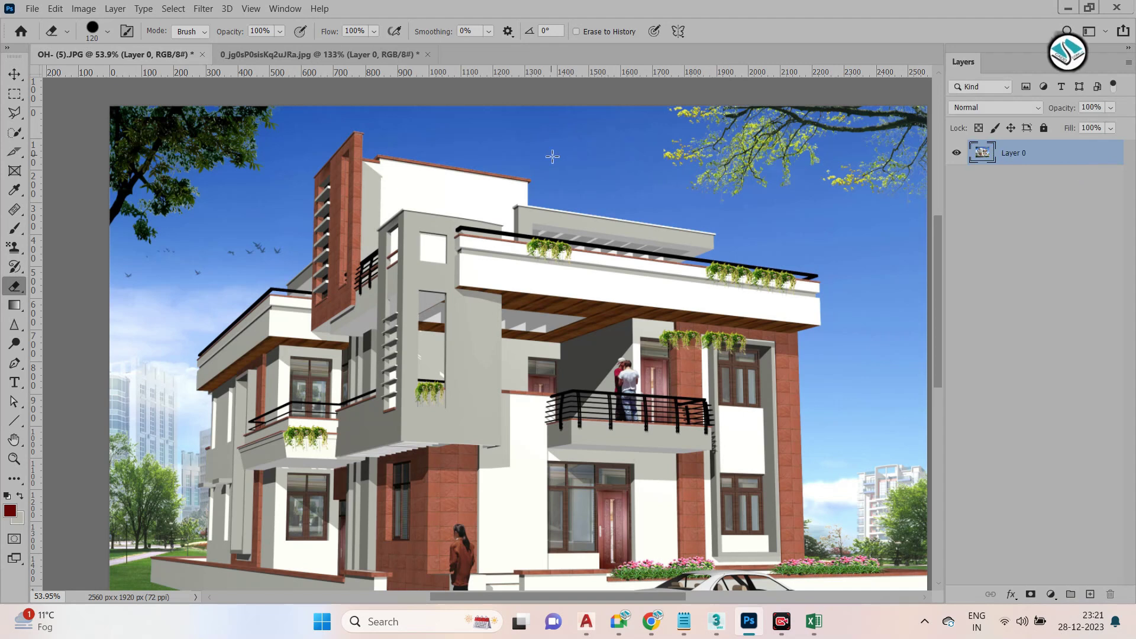
# Remove the dark blue upper sky around the tower using the Magic Eraser with tolerance 32 and Contiguous enabled
pyautogui.rightClick(15, 287)
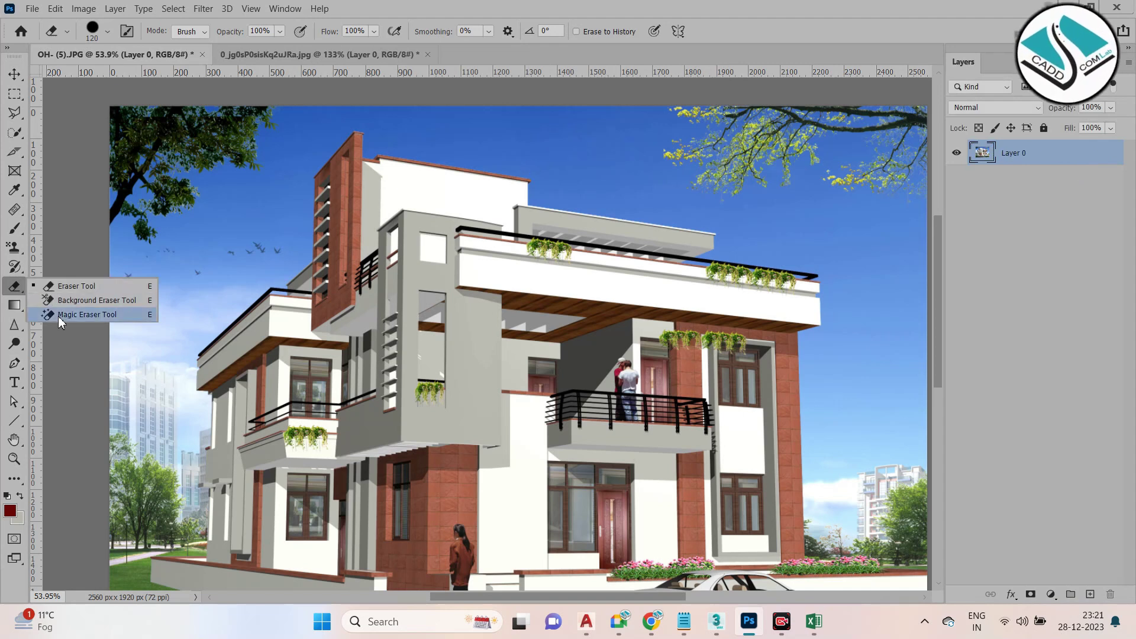
pyautogui.click(65, 315)
pyautogui.click(309, 123)
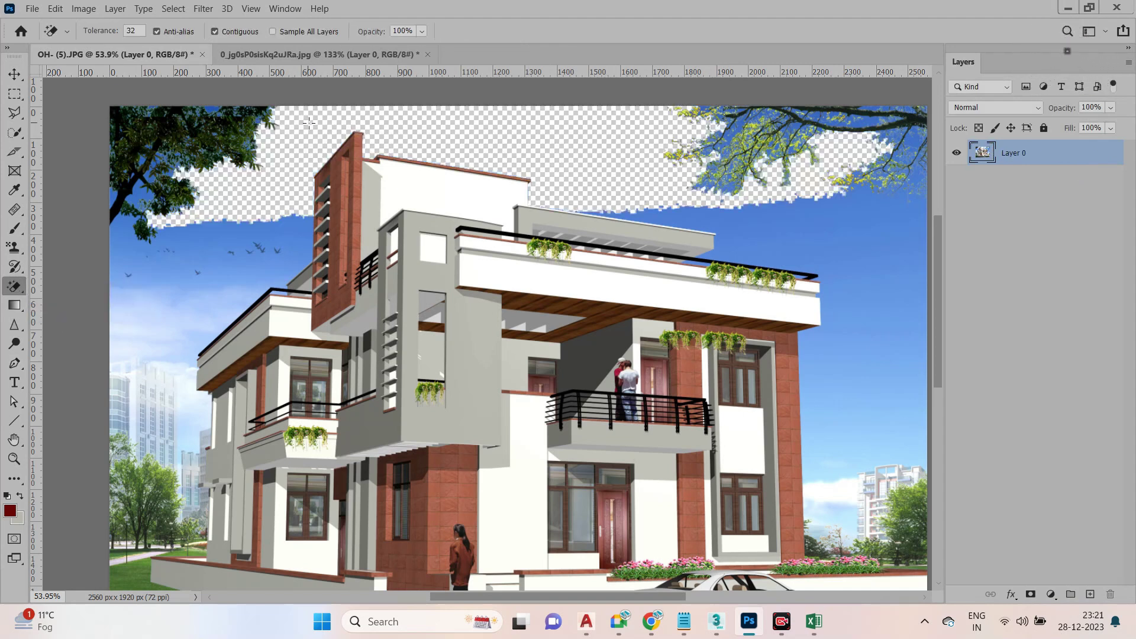
# Remove the remaining blue sky along the house's right side and the upper square opening in the grey facade with the Magic Eraser
pyautogui.click(895, 223)
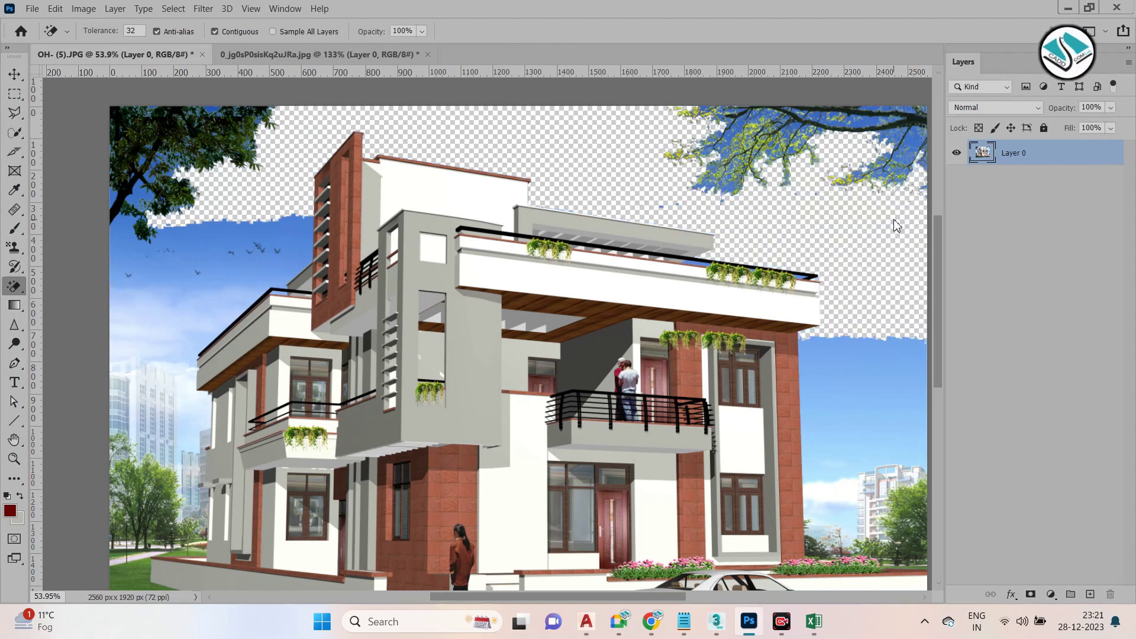
pyautogui.click(915, 351)
pyautogui.click(920, 434)
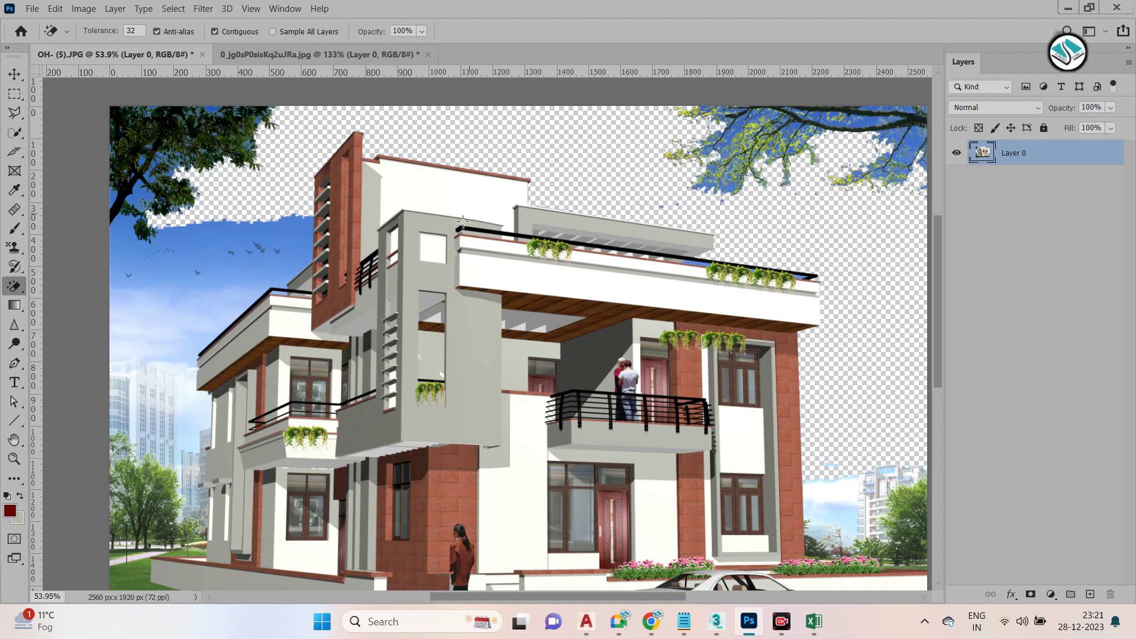
pyautogui.click(432, 248)
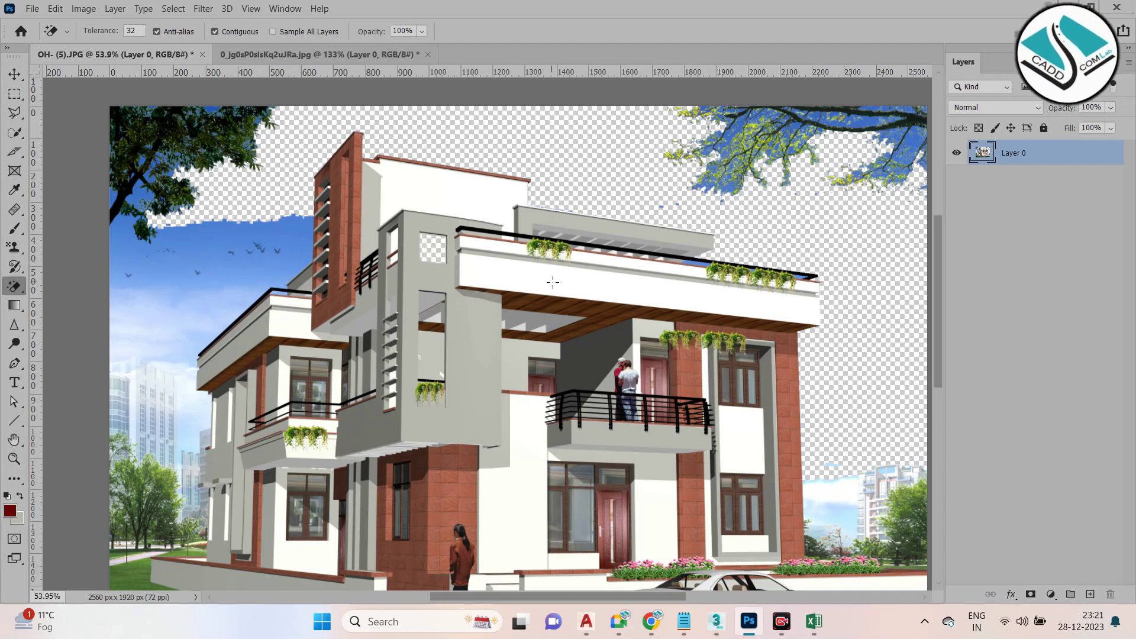
# Remove the blue sky showing beneath the black roof railing beside the hanging plants with the Magic Eraser
pyautogui.scroll(6, 551, 287)
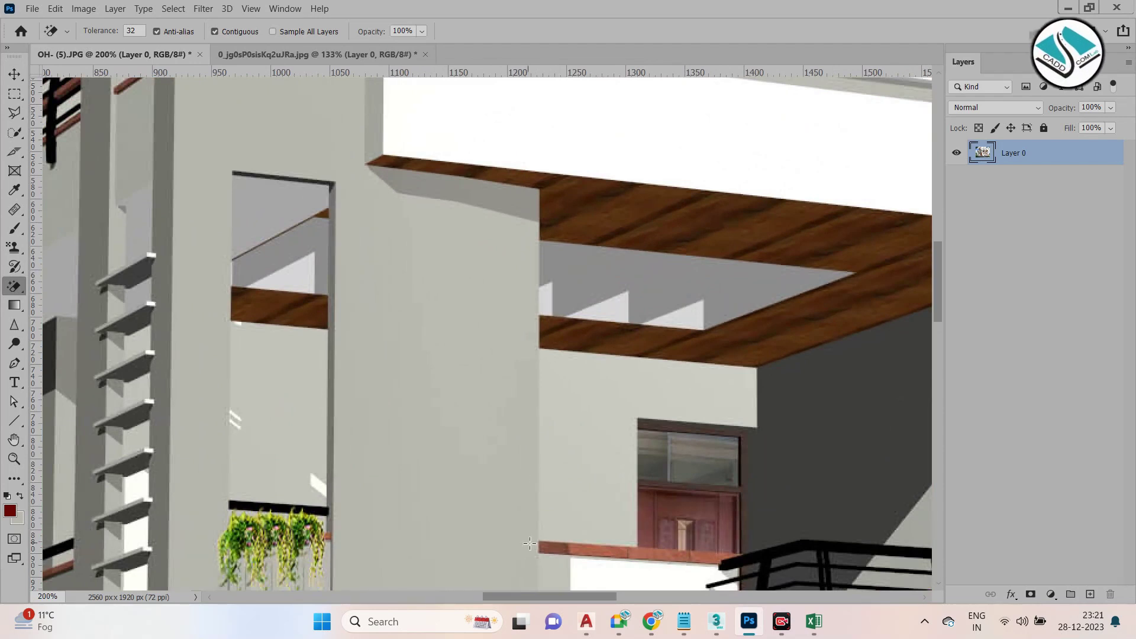
pyautogui.moveTo(547, 598); pyautogui.dragTo(684, 597)
pyautogui.scroll(4, 716, 238)
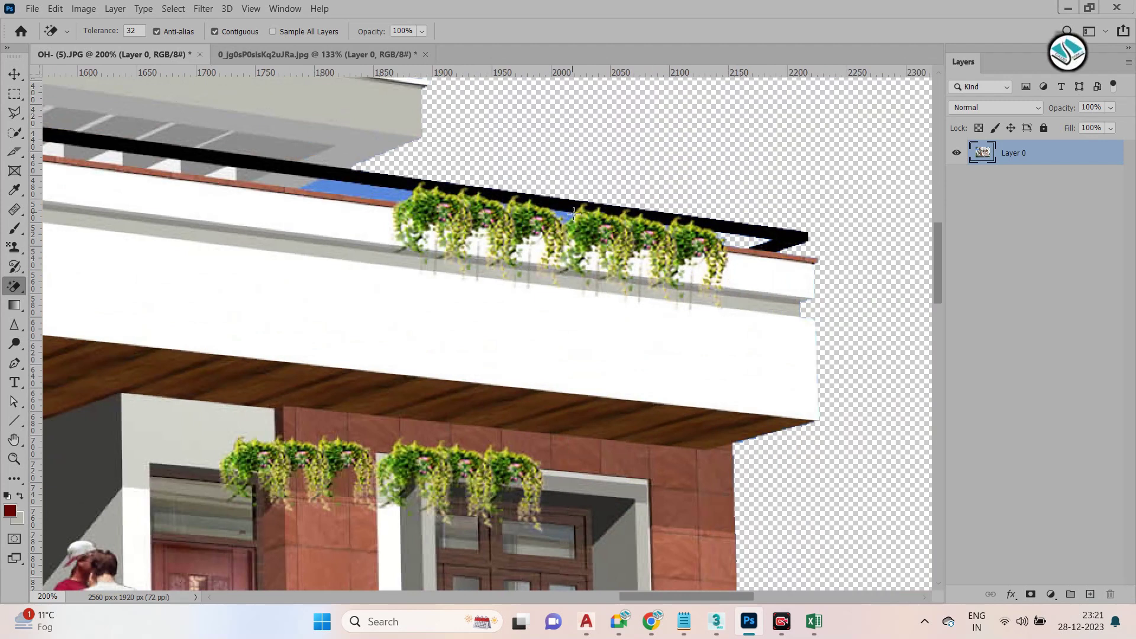
pyautogui.click(379, 195)
pyautogui.scroll(-1, 739, 185)
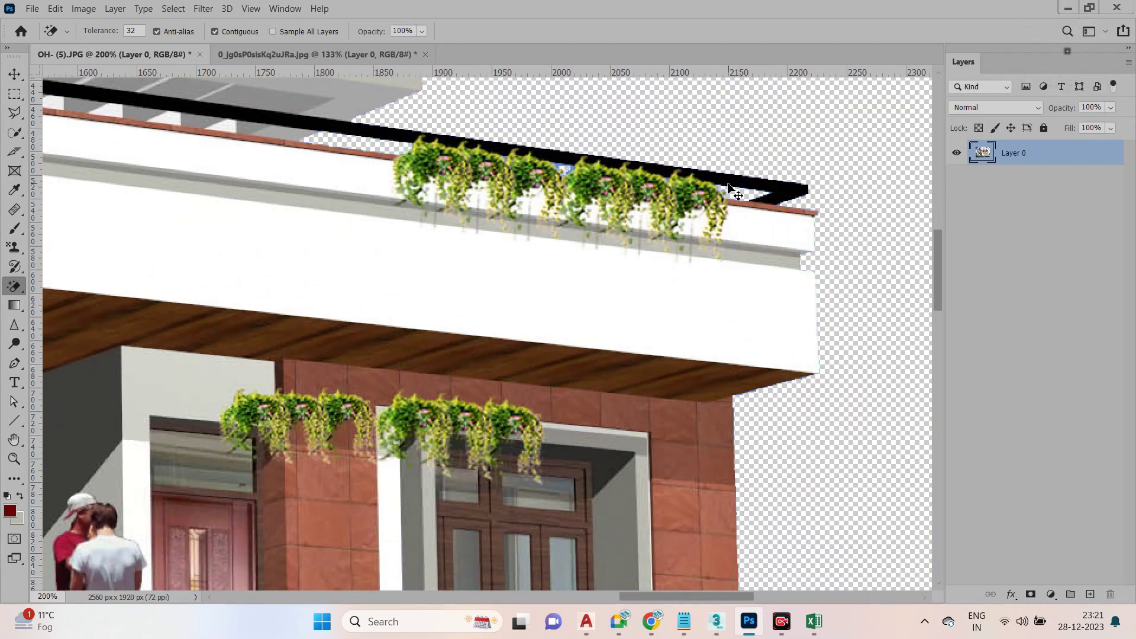
pyautogui.hotkey('ctrl', '0')
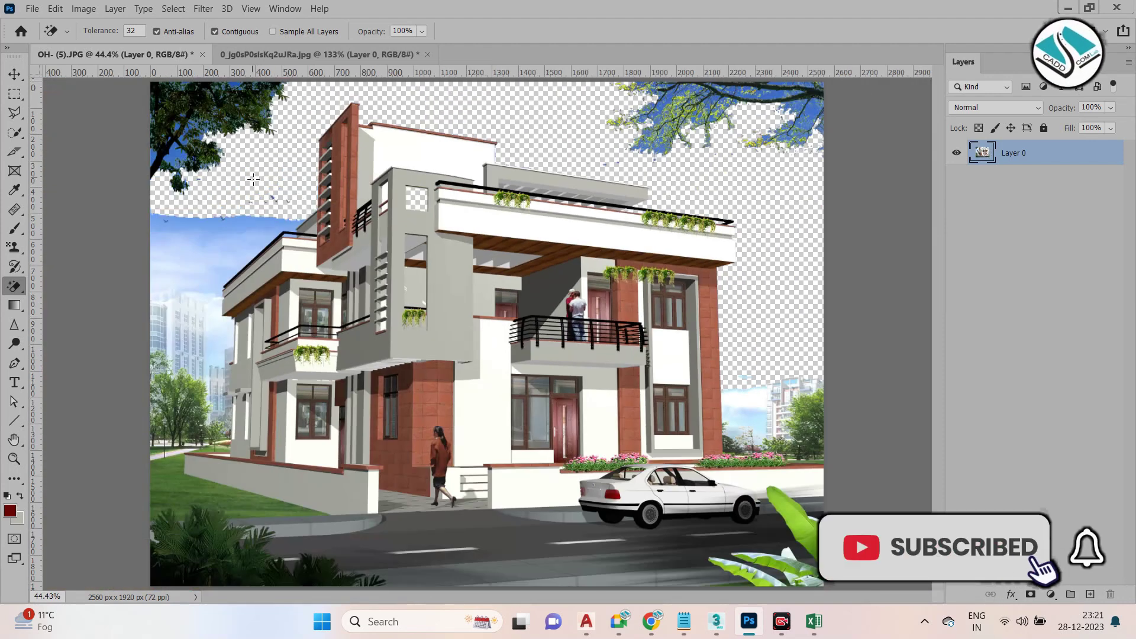
# Remove the rest of the sky to the left of the house, down to the distant buildings, with the Magic Eraser
pyautogui.click(194, 247)
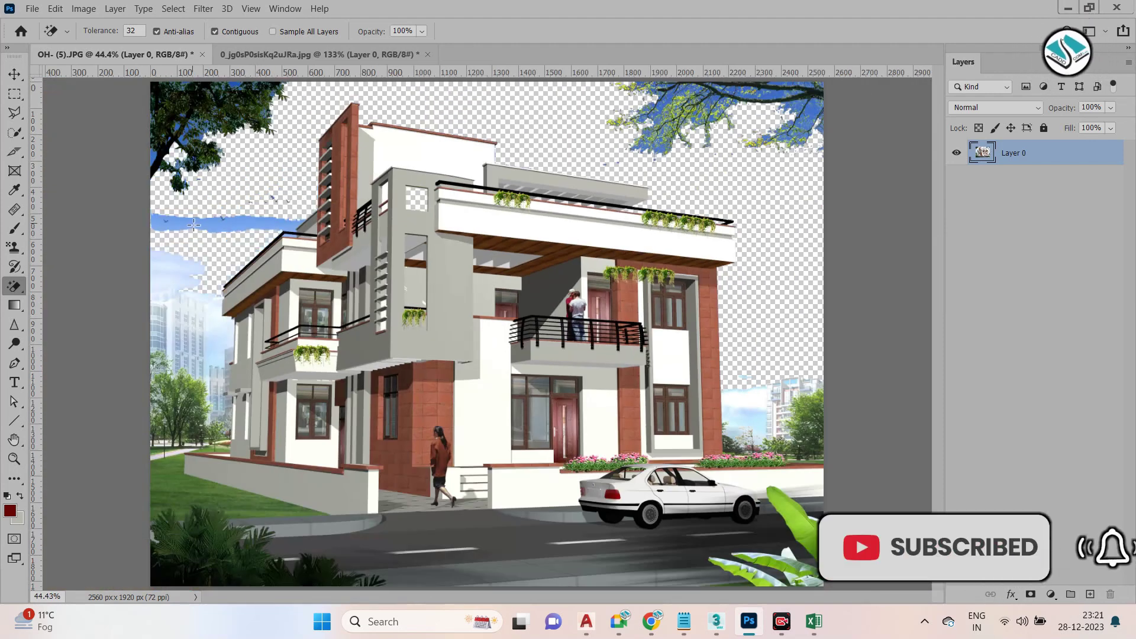
pyautogui.click(194, 224)
pyautogui.click(170, 346)
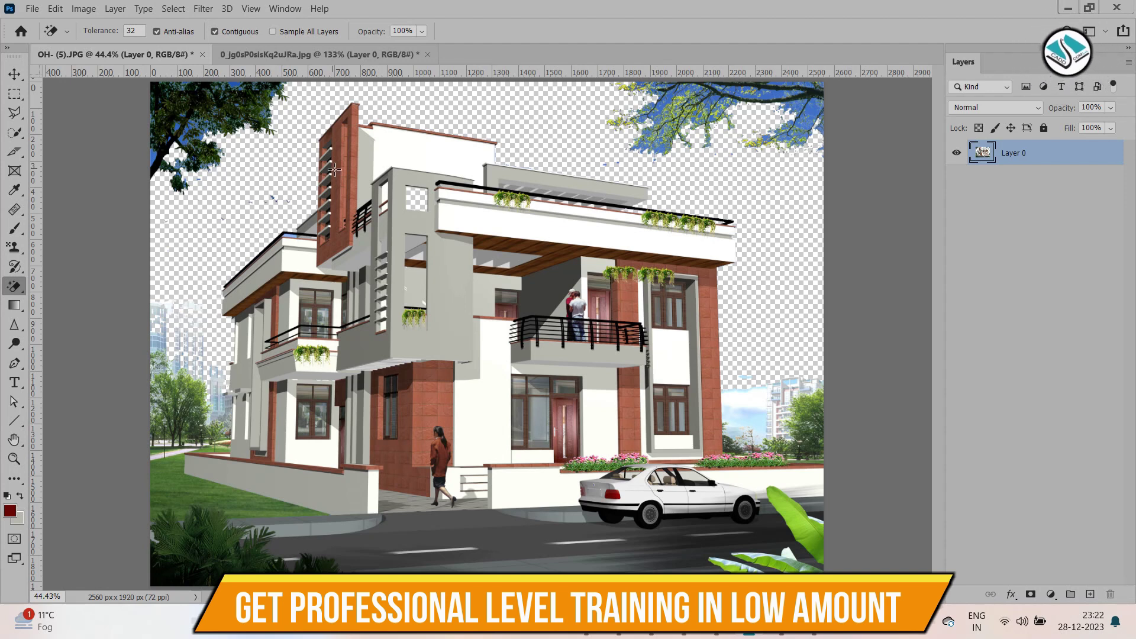
# Erase the white upper wall, the grey facade, the ground-floor brick wall and the far-right brick column with the Magic Eraser
pyautogui.click(414, 155)
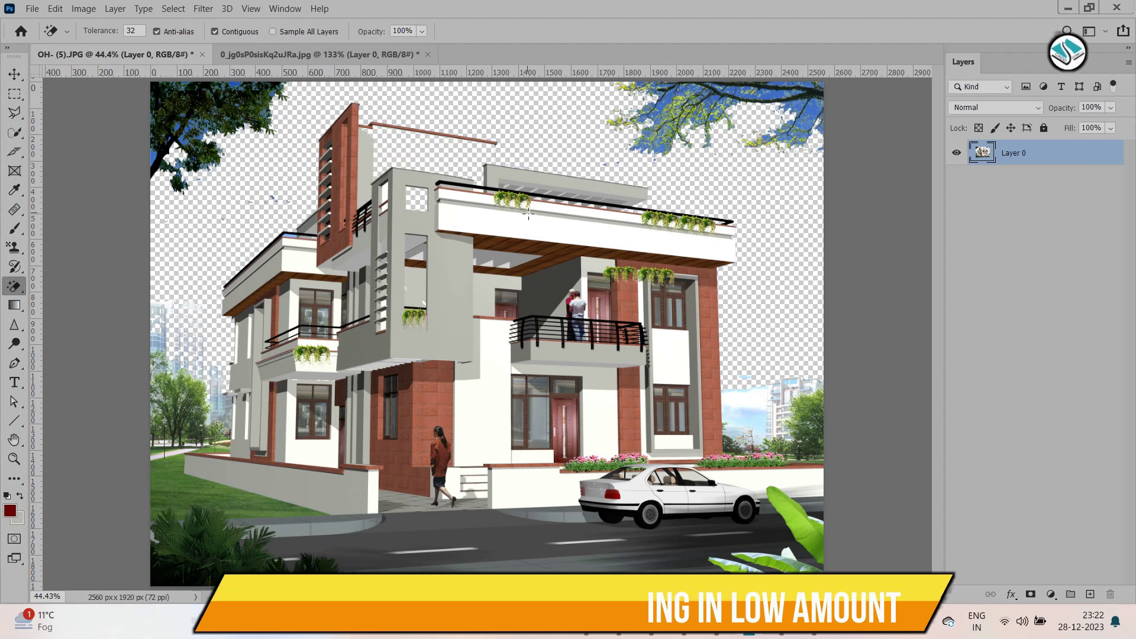
pyautogui.click(441, 355)
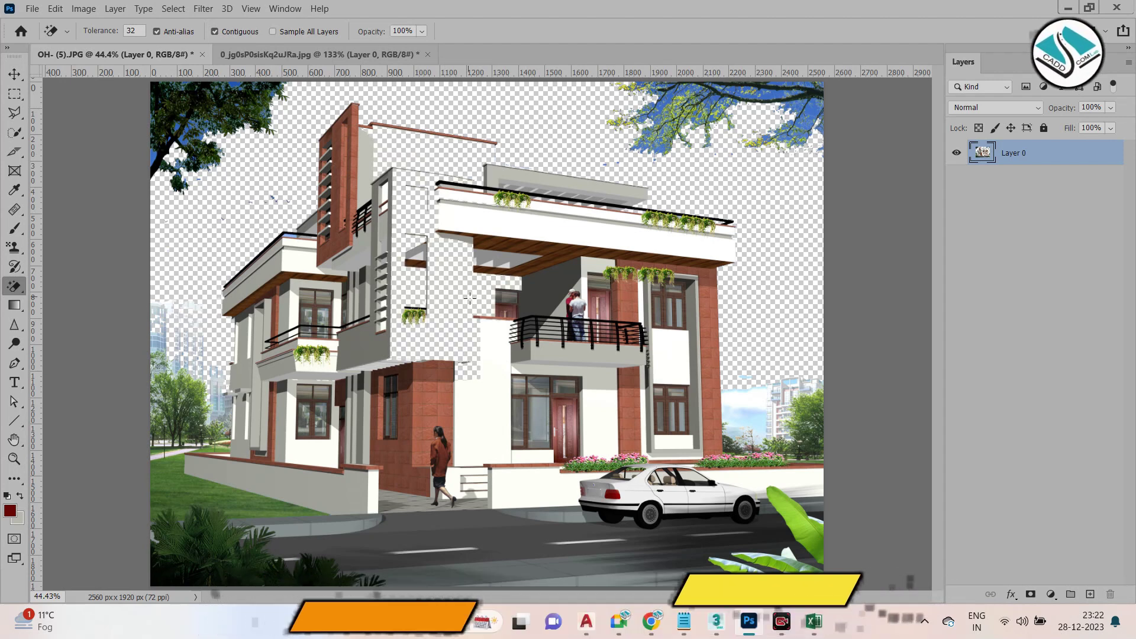
pyautogui.click(437, 377)
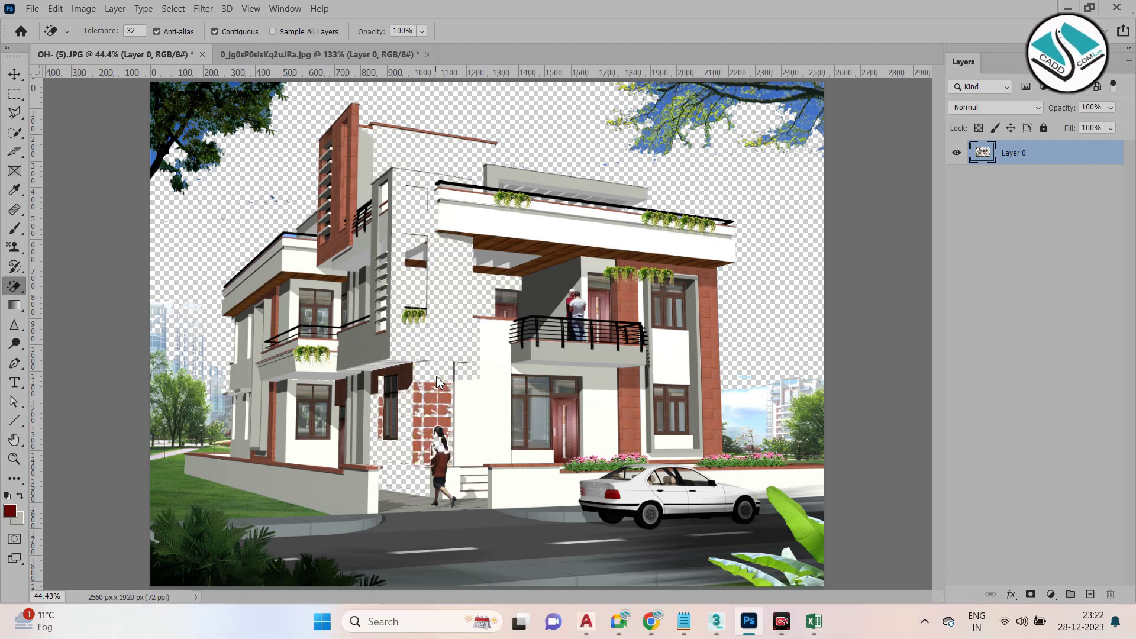
pyautogui.click(719, 300)
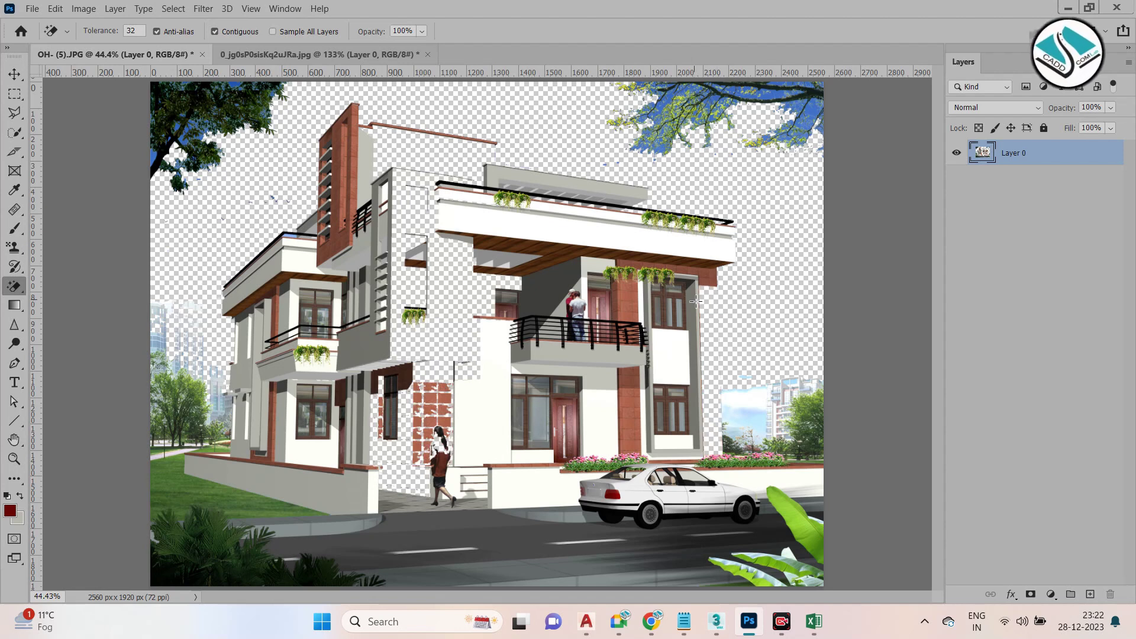
# Revert the house rendering to restore the erased sky and walls, and unlock its Background layer
pyautogui.rightClick(15, 286)
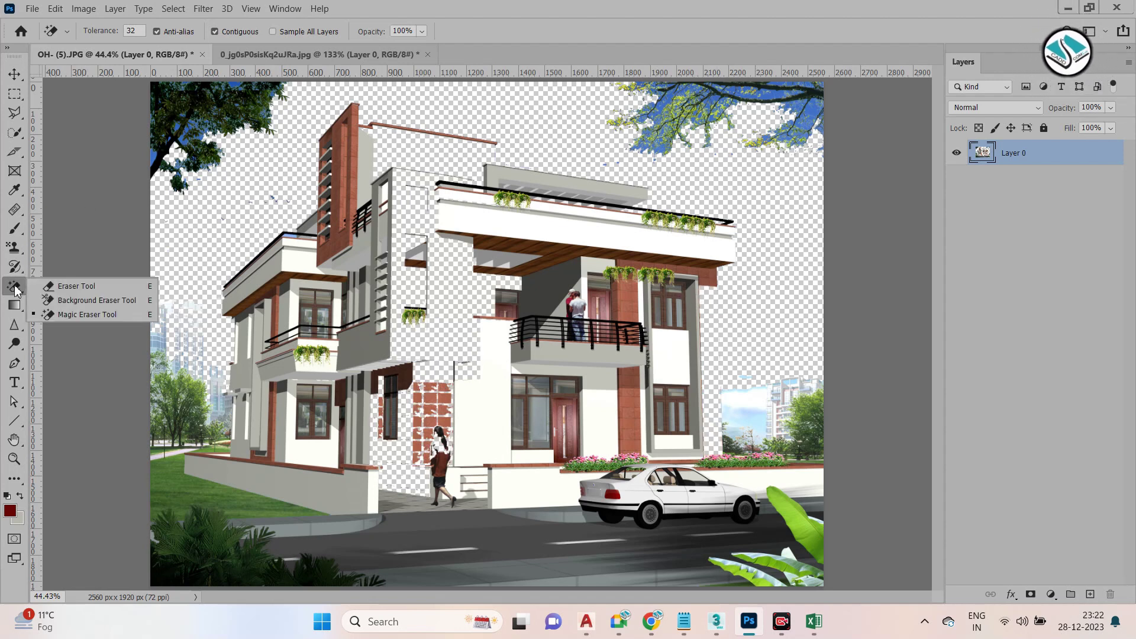
pyautogui.click(8, 309)
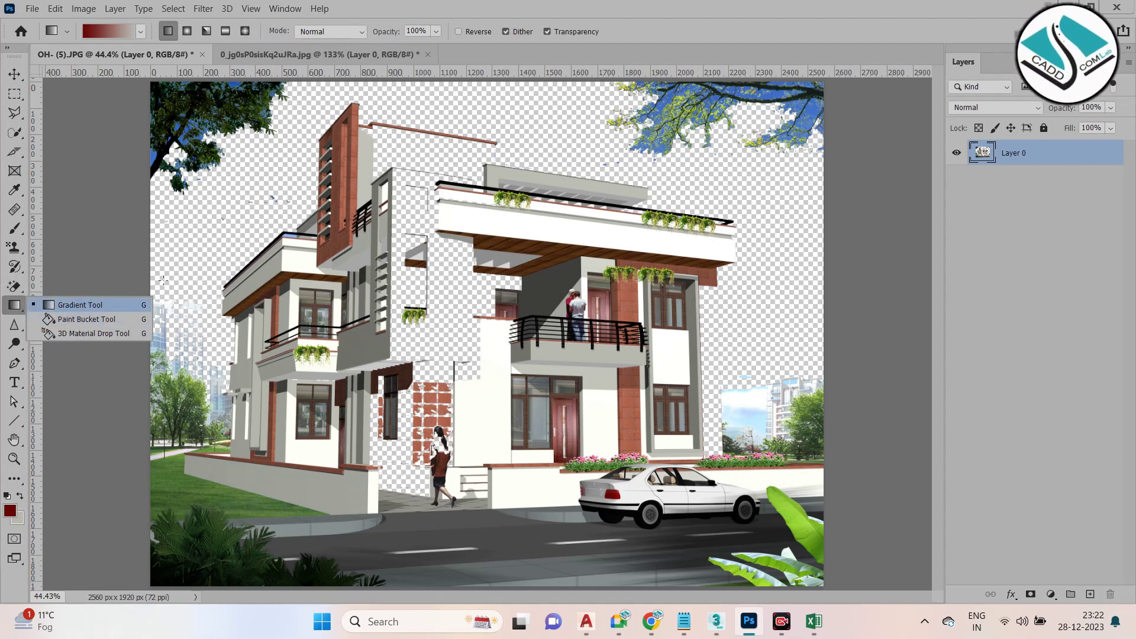
pyautogui.click(32, 9)
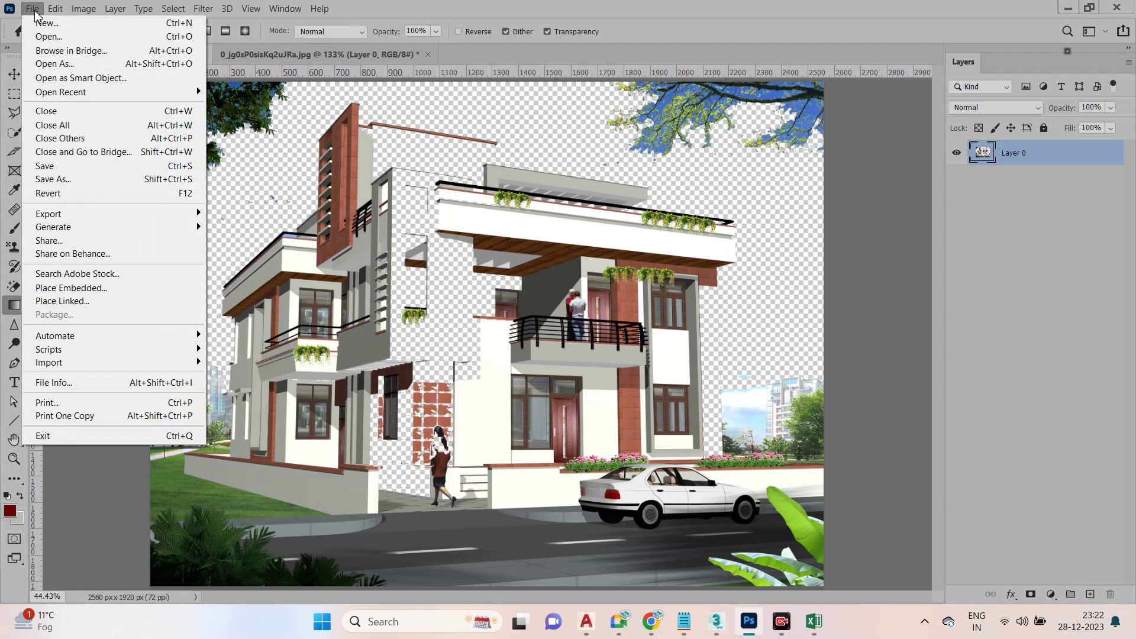
pyautogui.click(93, 195)
pyautogui.click(1109, 153)
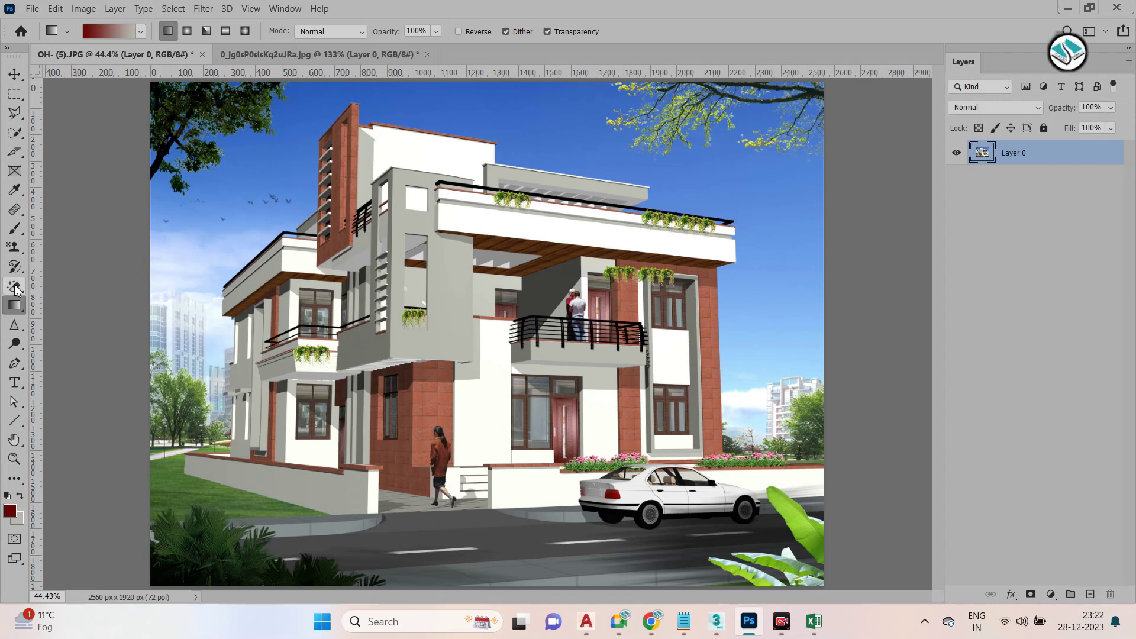
# Select the sky around the house with the Quick Selection tool, delete it to transparency, and clear the selection
pyautogui.click(15, 228)
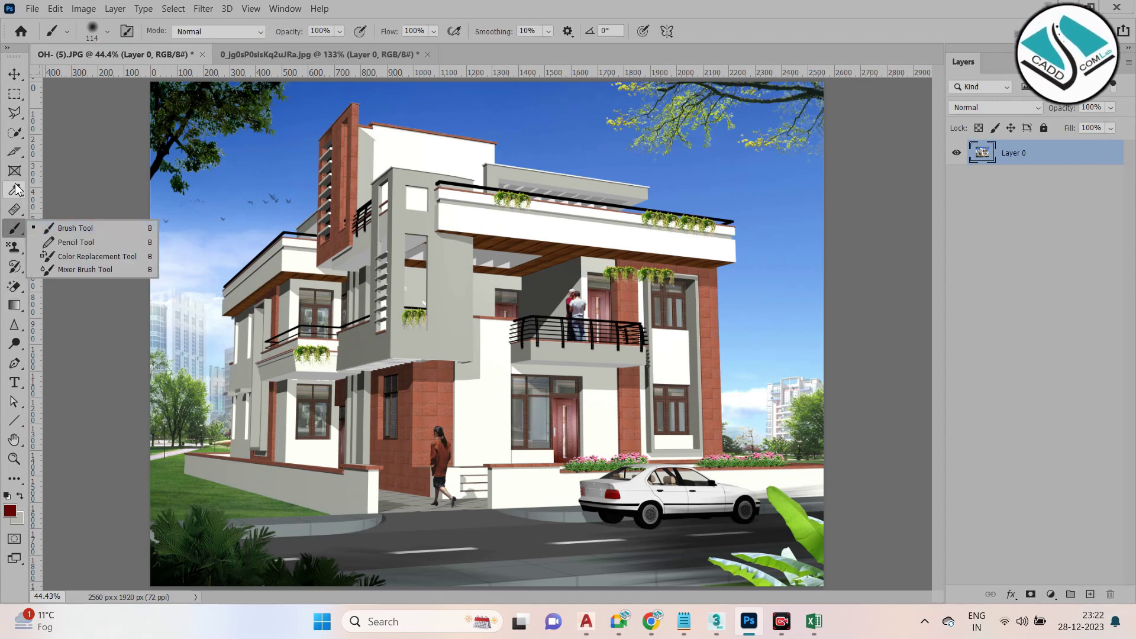
pyautogui.click(15, 133)
pyautogui.click(74, 145)
pyautogui.moveTo(176, 100)
pyautogui.mouseDown()
pyautogui.moveTo(156, 188)
pyautogui.moveTo(234, 160)
pyautogui.moveTo(253, 107)
pyautogui.moveTo(386, 82)
pyautogui.moveTo(750, 121)
pyautogui.moveTo(868, 213)
pyautogui.mouseUp()
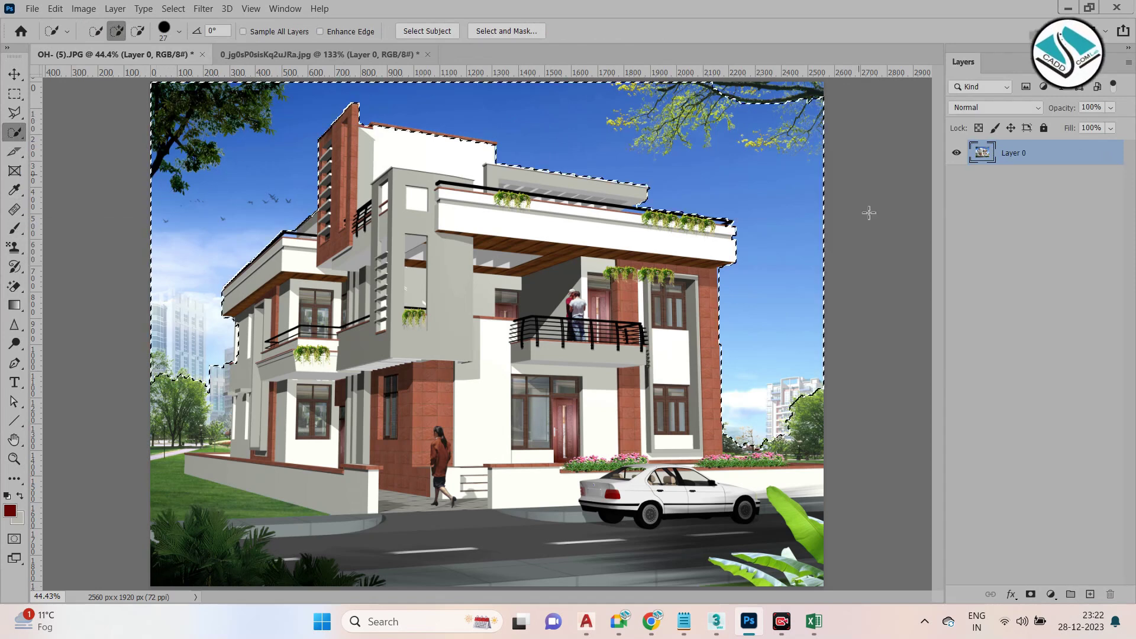
pyautogui.press('Delete')
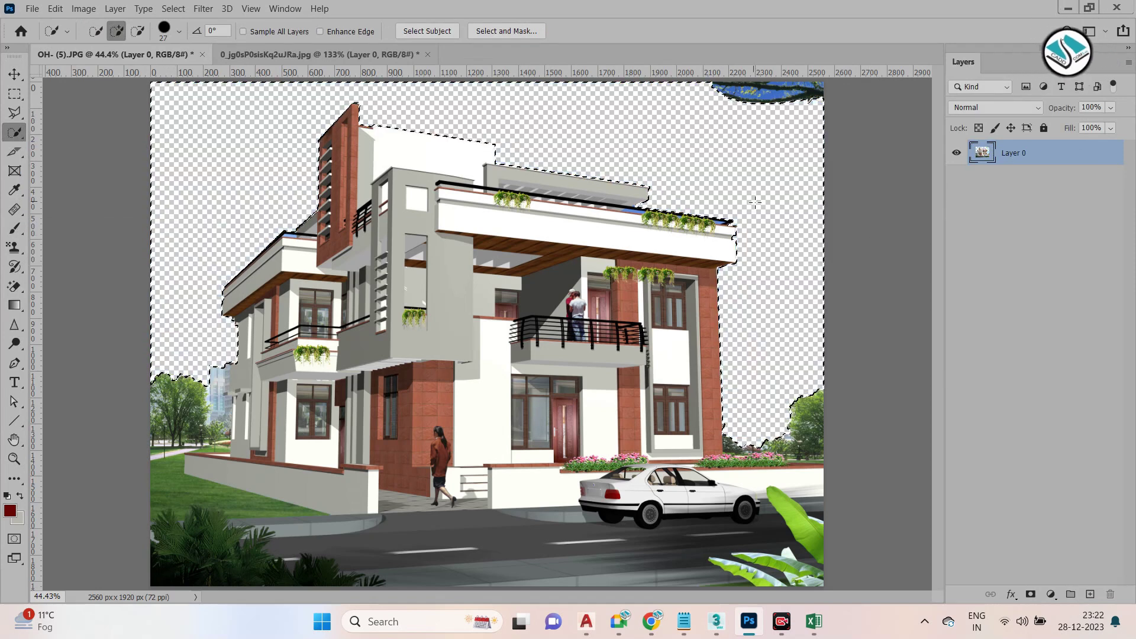
pyautogui.hotkey('ctrl', 'd')
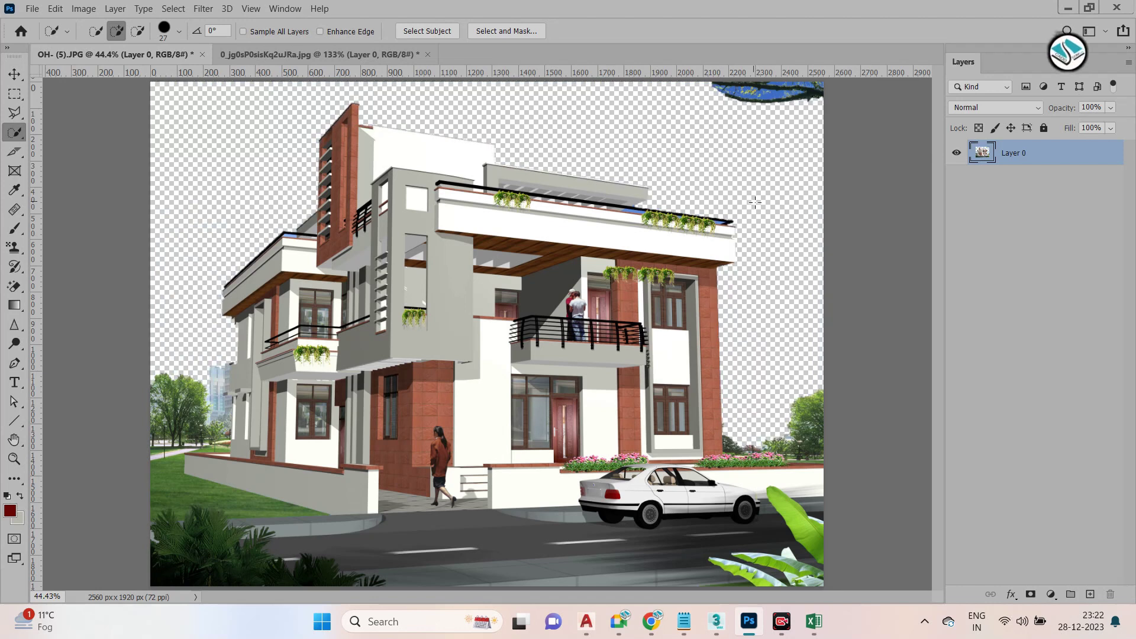
# Select and delete the leftover patch of sky and branches at the image's upper-right edge, and clear the selection
pyautogui.moveTo(767, 95); pyautogui.dragTo(758, 73)
pyautogui.press('Delete')
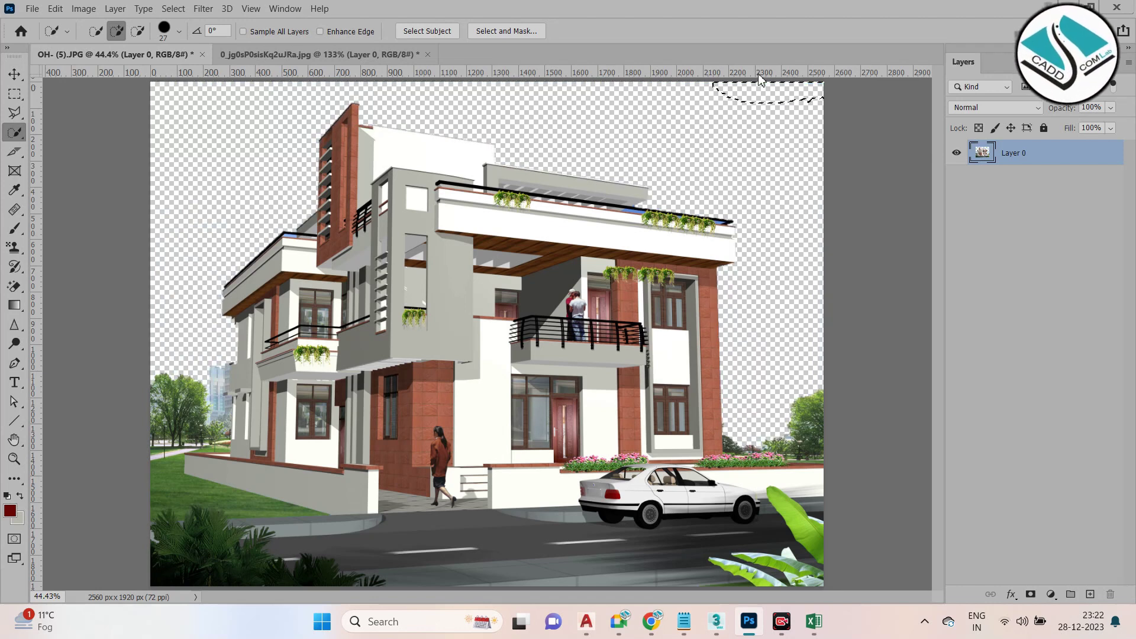
pyautogui.hotkey('ctrl', 'd')
# Add a new layer named Layer 1 with Normal mode and 100% opacity, and activate the Gradient tool
pyautogui.hotkey('ctrl', 'shift', 'n')
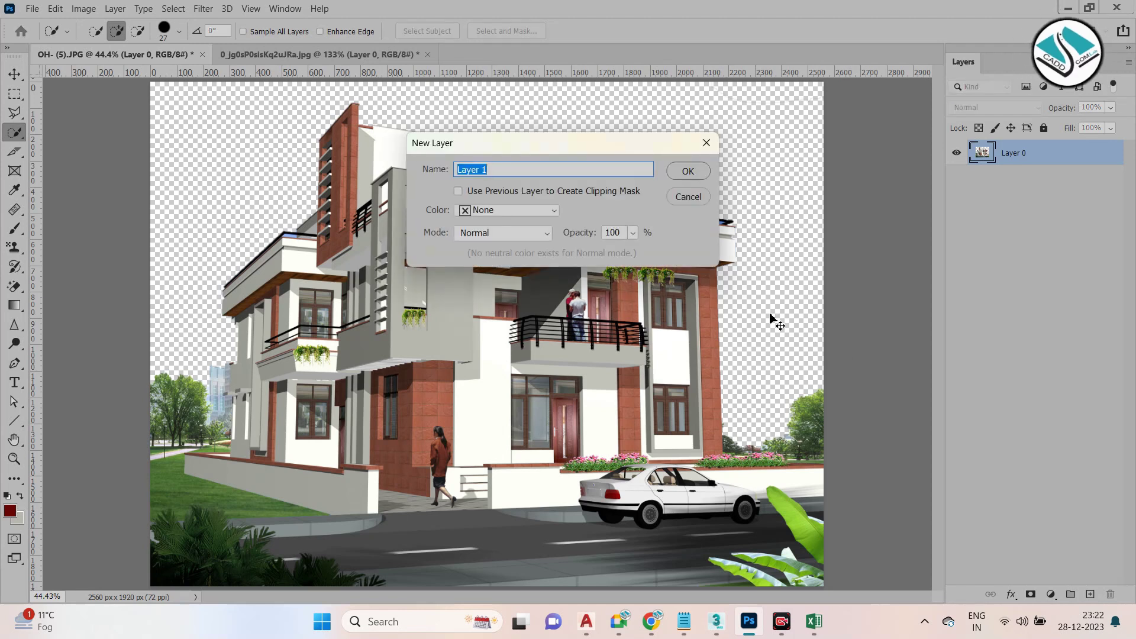
pyautogui.click(698, 177)
pyautogui.click(14, 286)
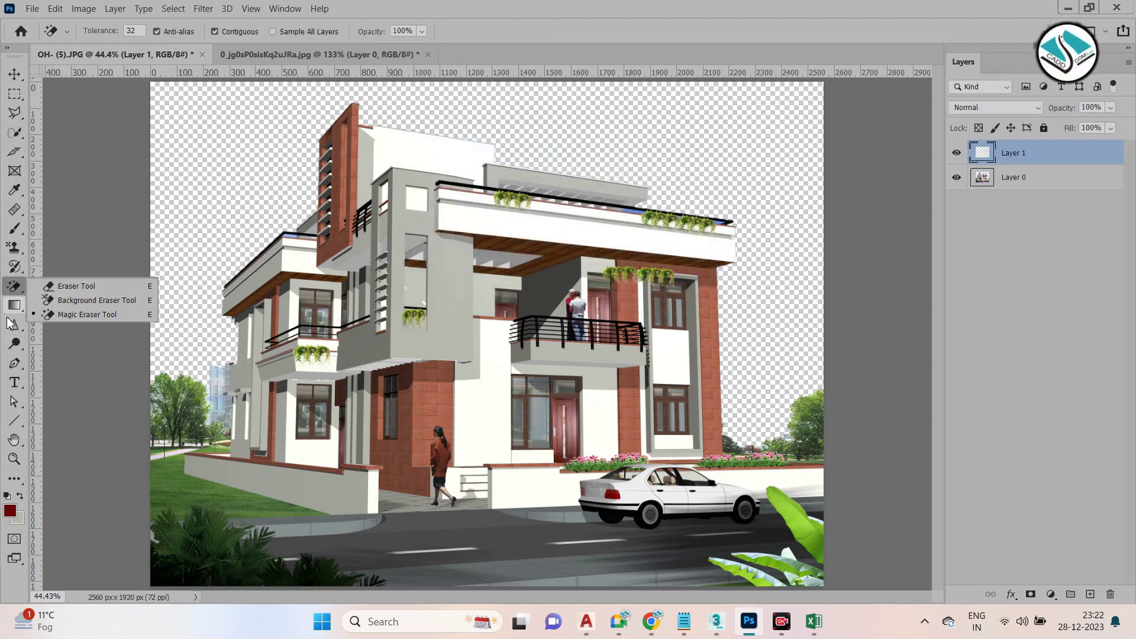
pyautogui.click(16, 309)
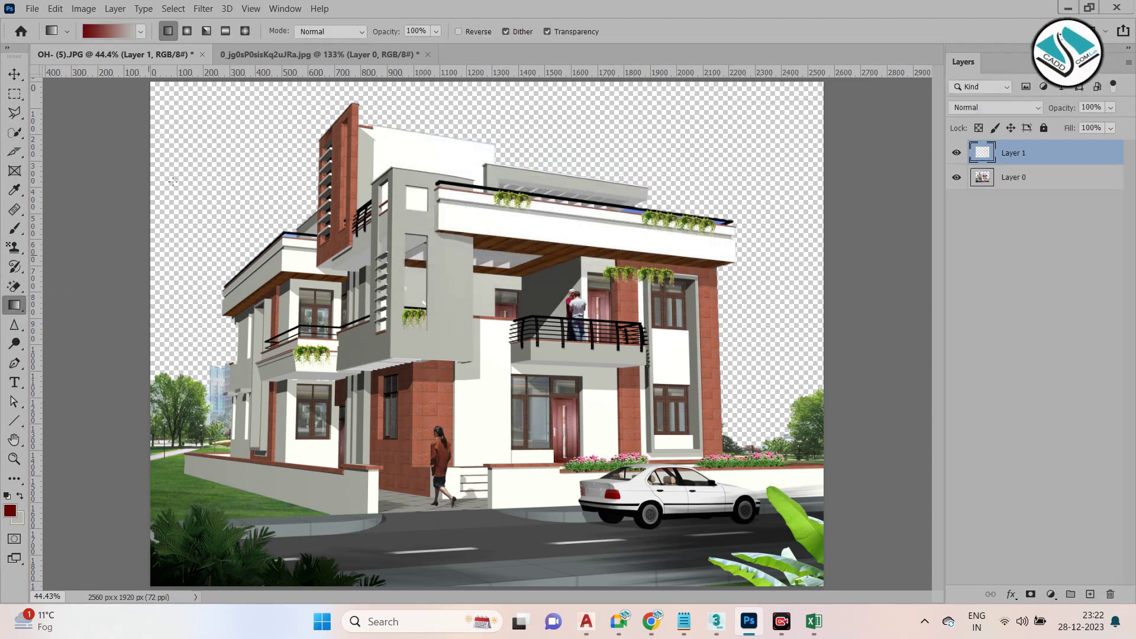
# Fill Layer 1 with a light cyan-to-blue preset from the Blues gradients, running diagonally downward to the right, and place it beneath Layer 0
pyautogui.click(142, 33)
pyautogui.click(142, 34)
pyautogui.click(142, 34)
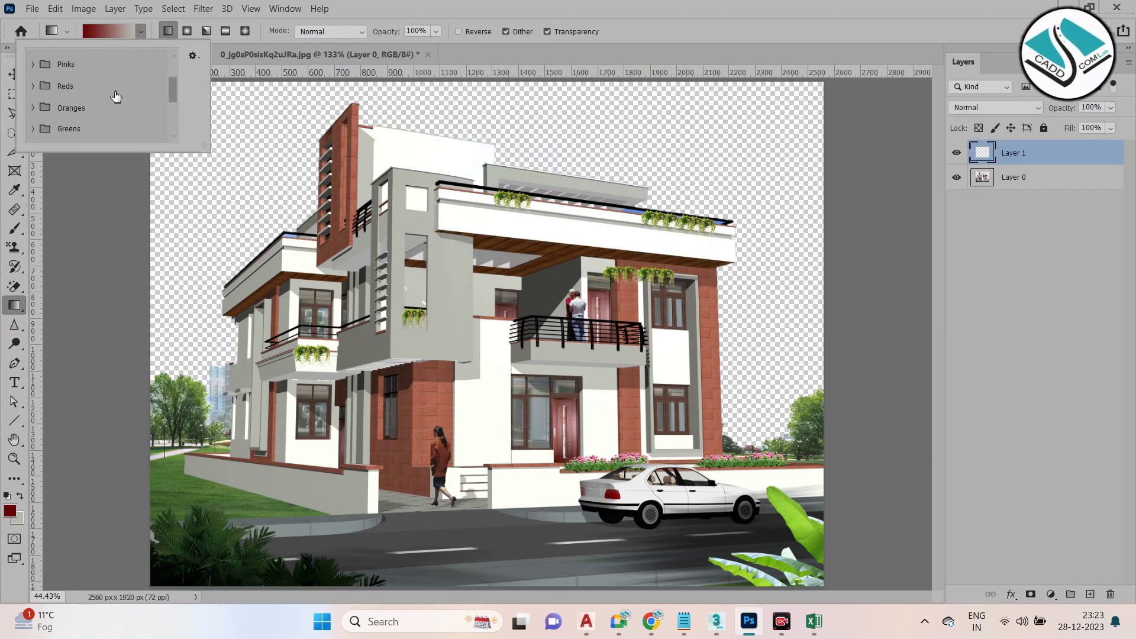
pyautogui.click(34, 60)
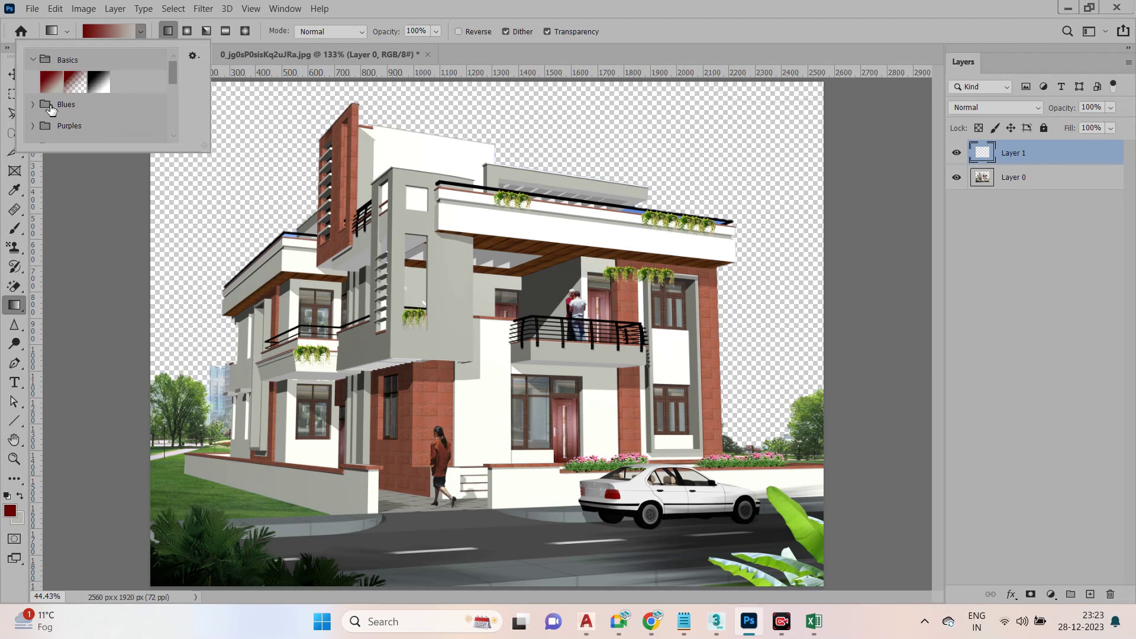
pyautogui.click(31, 106)
pyautogui.scroll(-3, 116, 112)
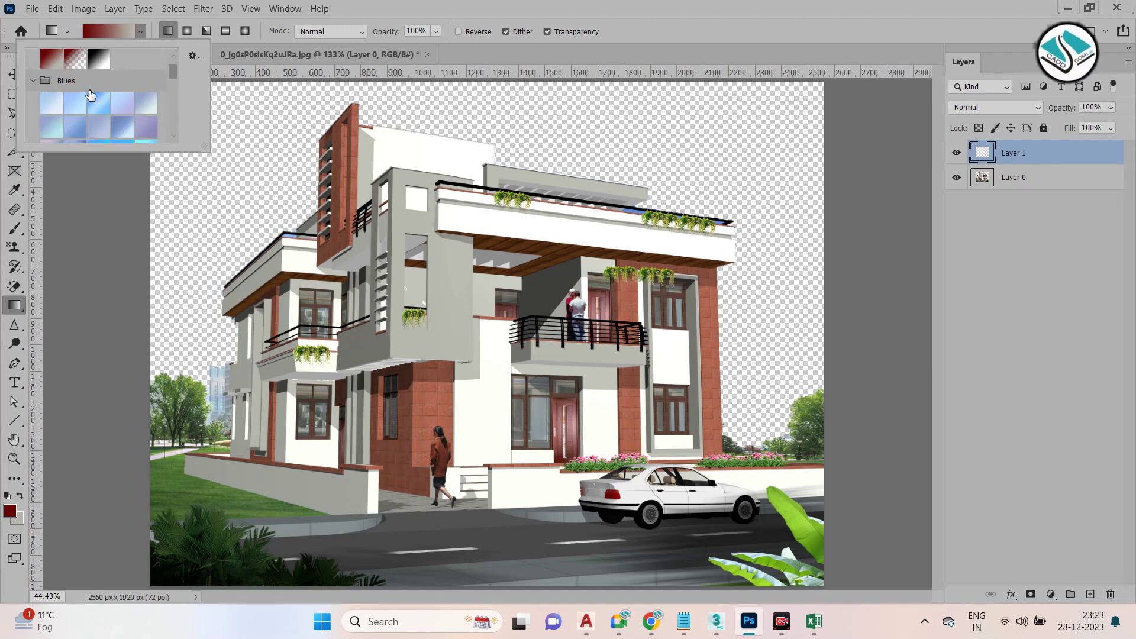
pyautogui.scroll(-3, 149, 116)
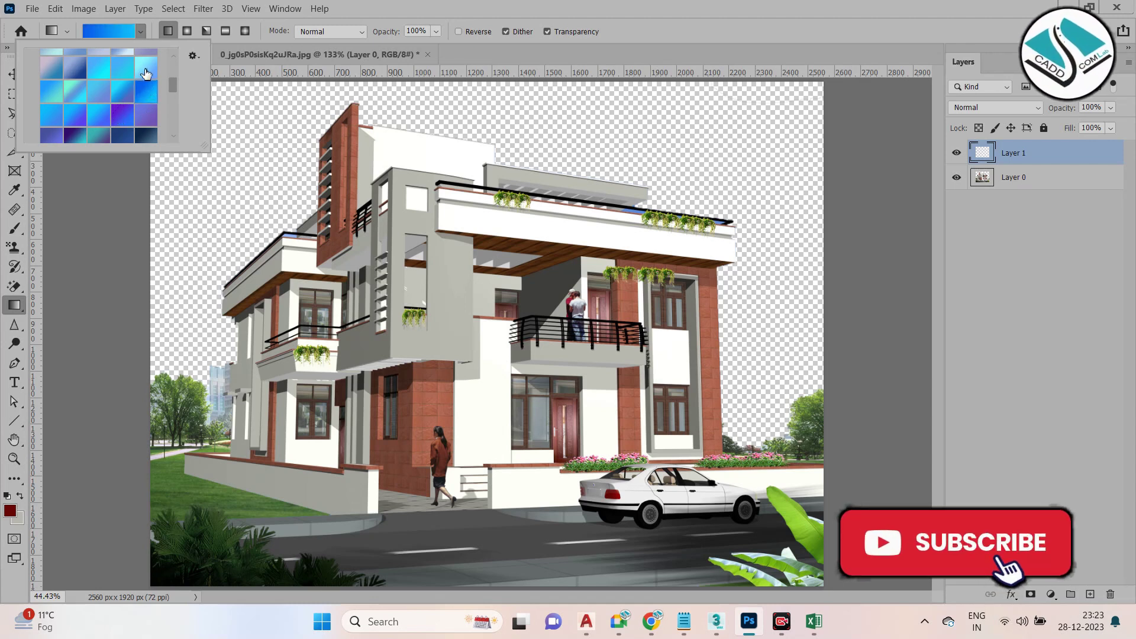
pyautogui.click(144, 66)
pyautogui.moveTo(222, 100); pyautogui.dragTo(702, 414)
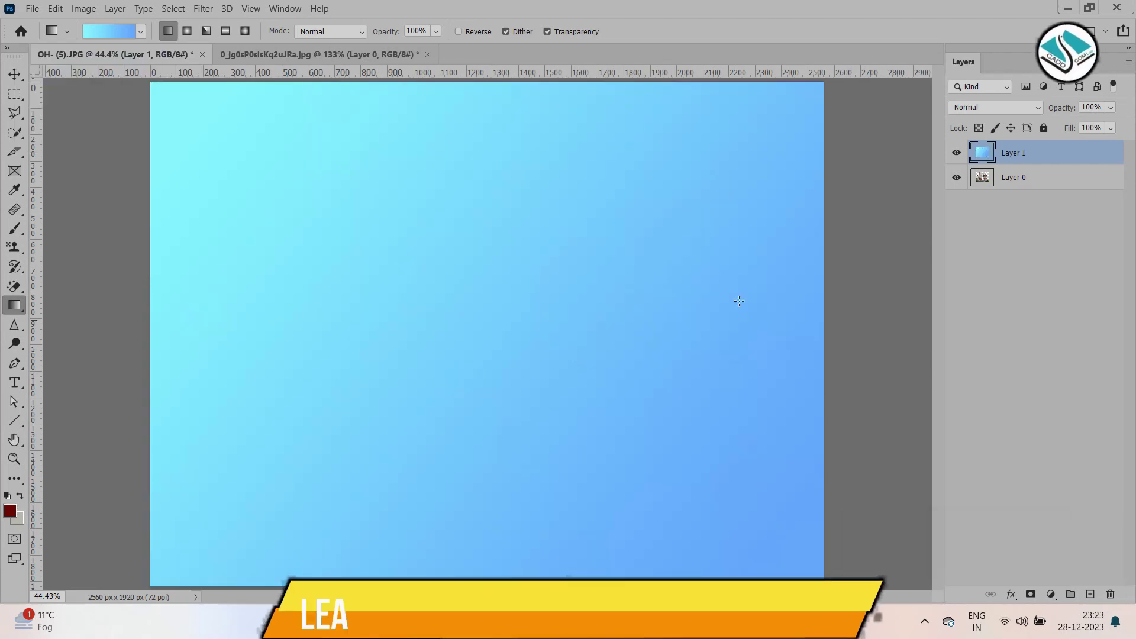
pyautogui.moveTo(1022, 157); pyautogui.dragTo(1018, 306)
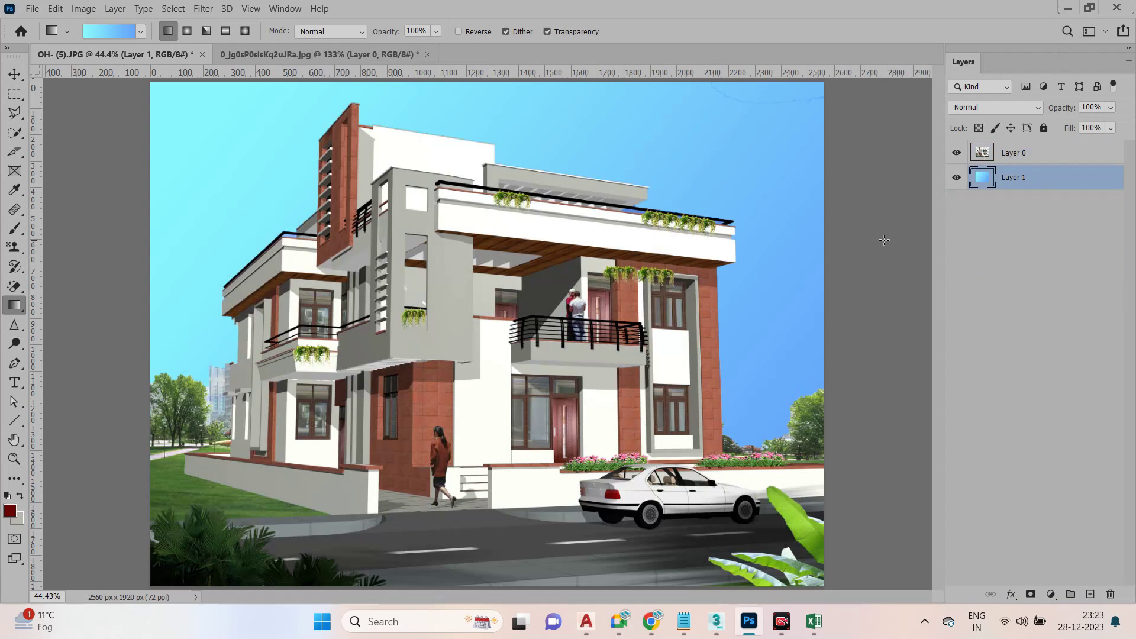
# Fill Layer 1 with a dark navy preset from the Blues gradients, running diagonally downward to the right
pyautogui.click(142, 33)
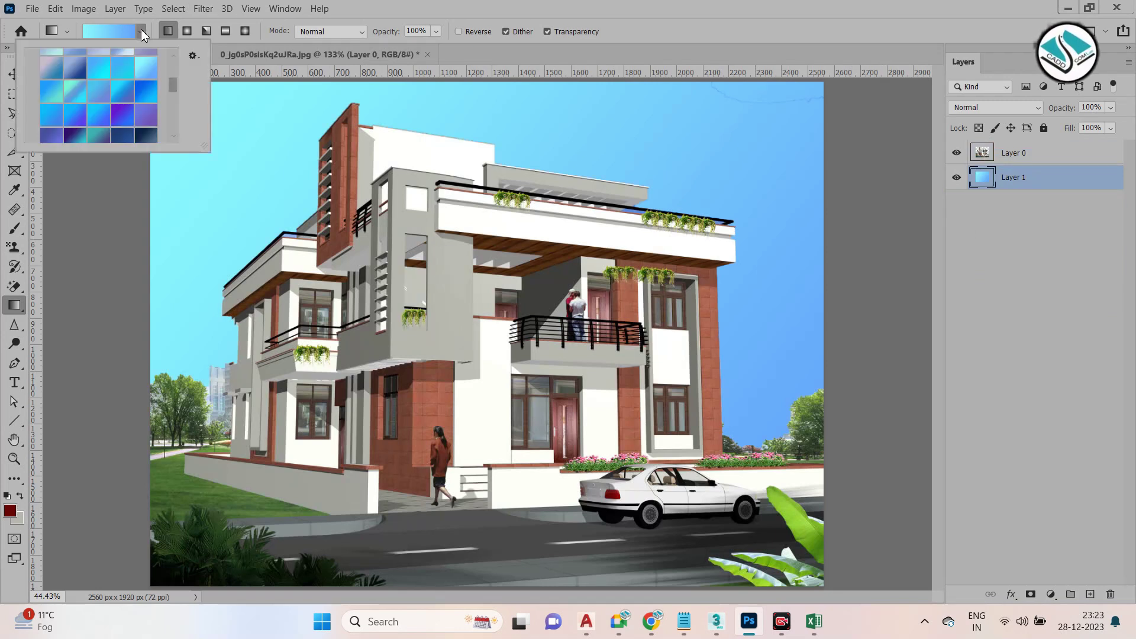
pyautogui.scroll(-1, 97, 109)
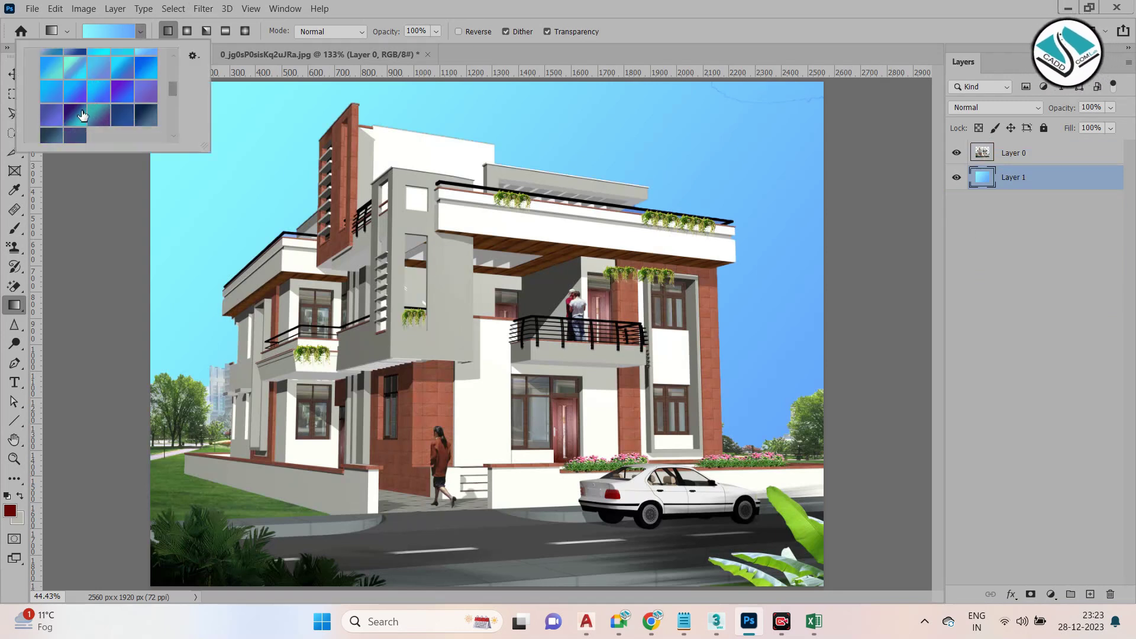
pyautogui.click(1020, 181)
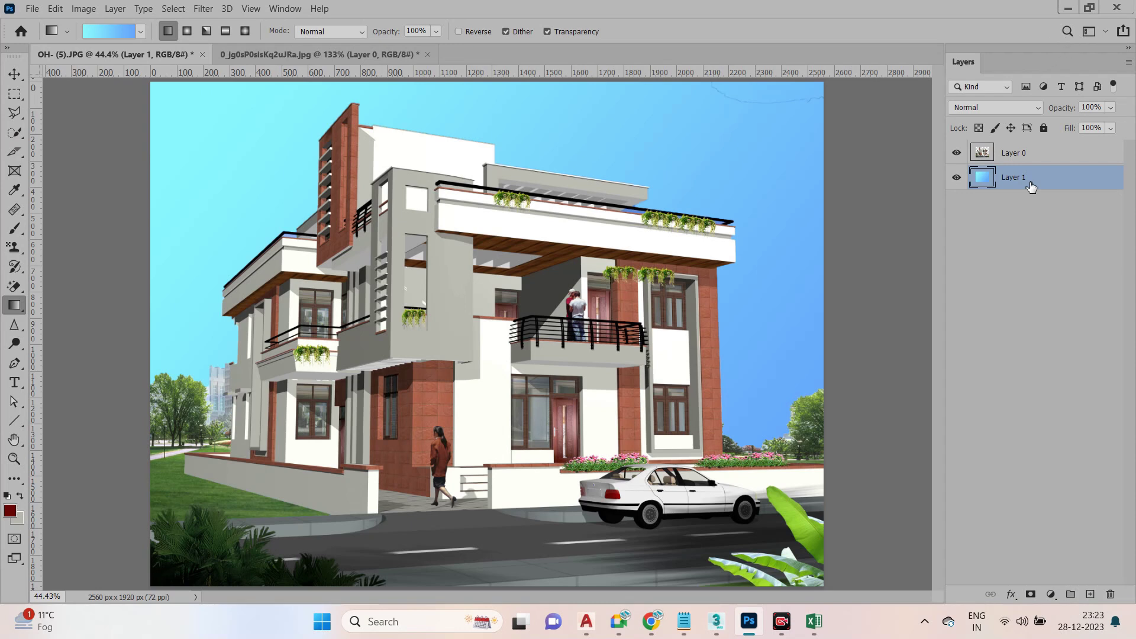
pyautogui.click(140, 32)
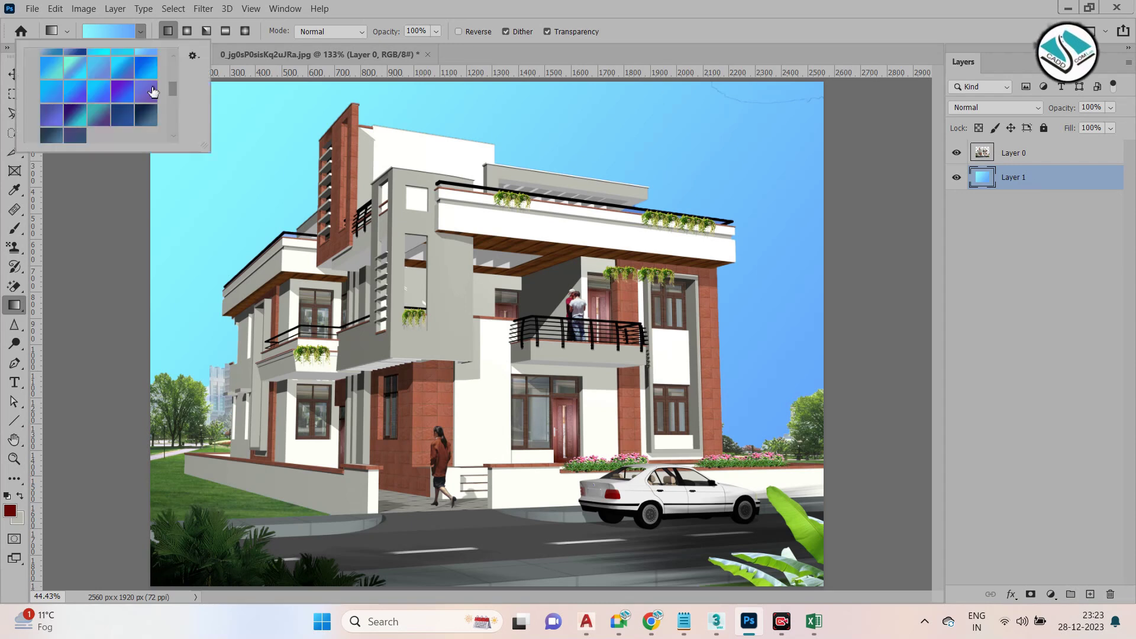
pyautogui.click(153, 117)
pyautogui.moveTo(222, 94); pyautogui.dragTo(455, 236)
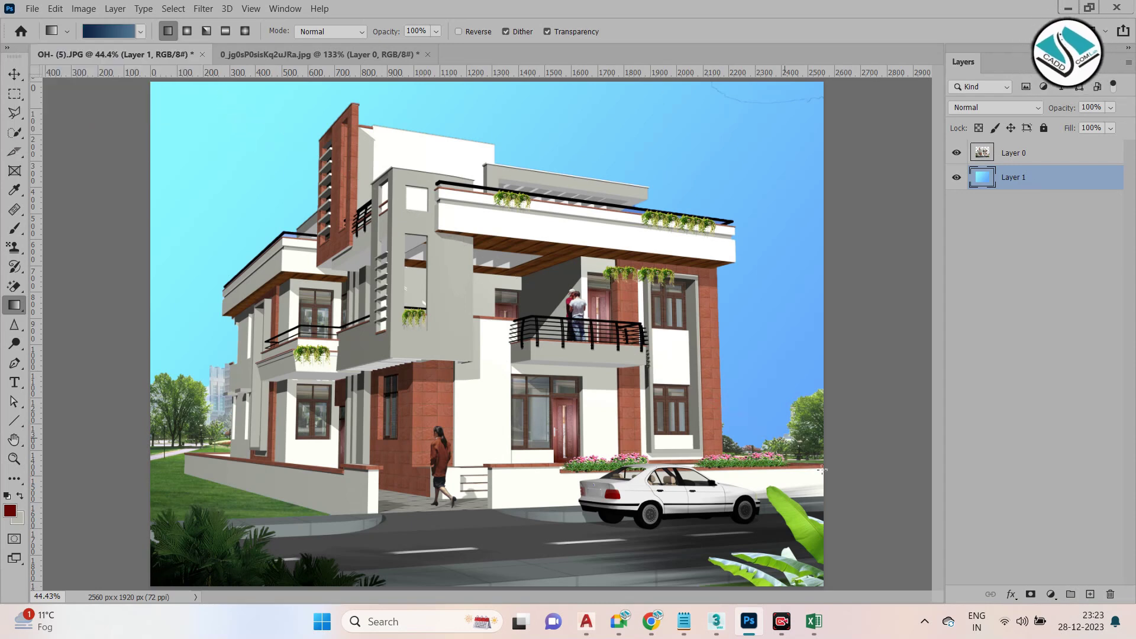
# Refill Layer 1 with a bright cyan-to-blue Blues preset, running from the upper right toward the lower left
pyautogui.click(136, 36)
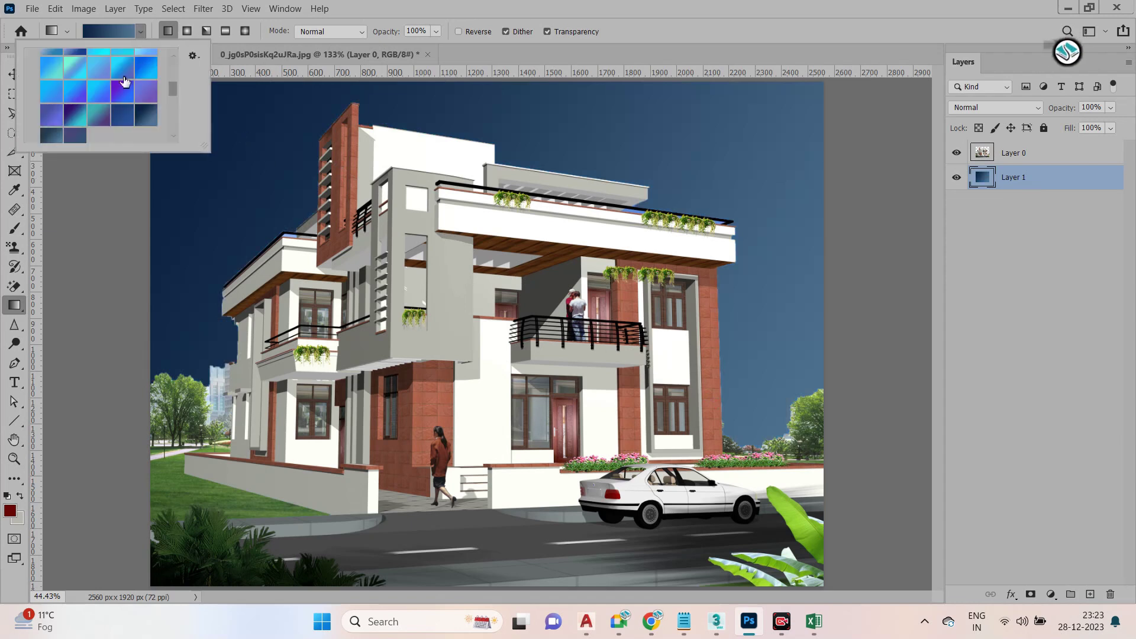
pyautogui.click(98, 92)
pyautogui.moveTo(786, 112); pyautogui.dragTo(550, 249)
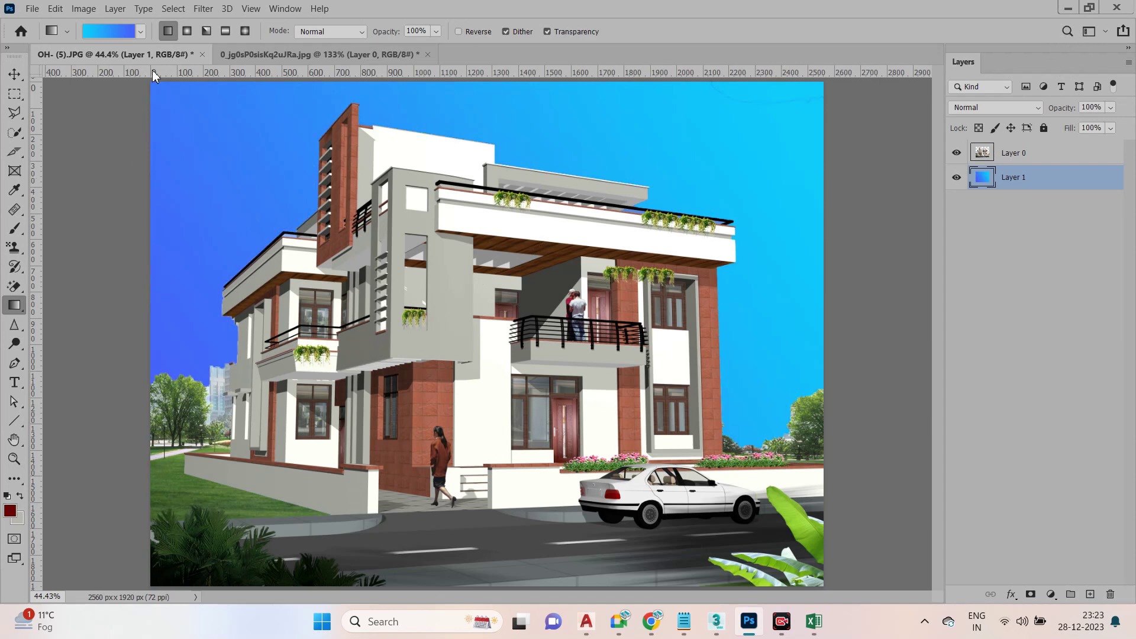
# Refill Layer 1 with the light cyan-to-blue Blues preset, running from the image's upper right to beyond its lower-left side
pyautogui.click(140, 31)
pyautogui.click(146, 80)
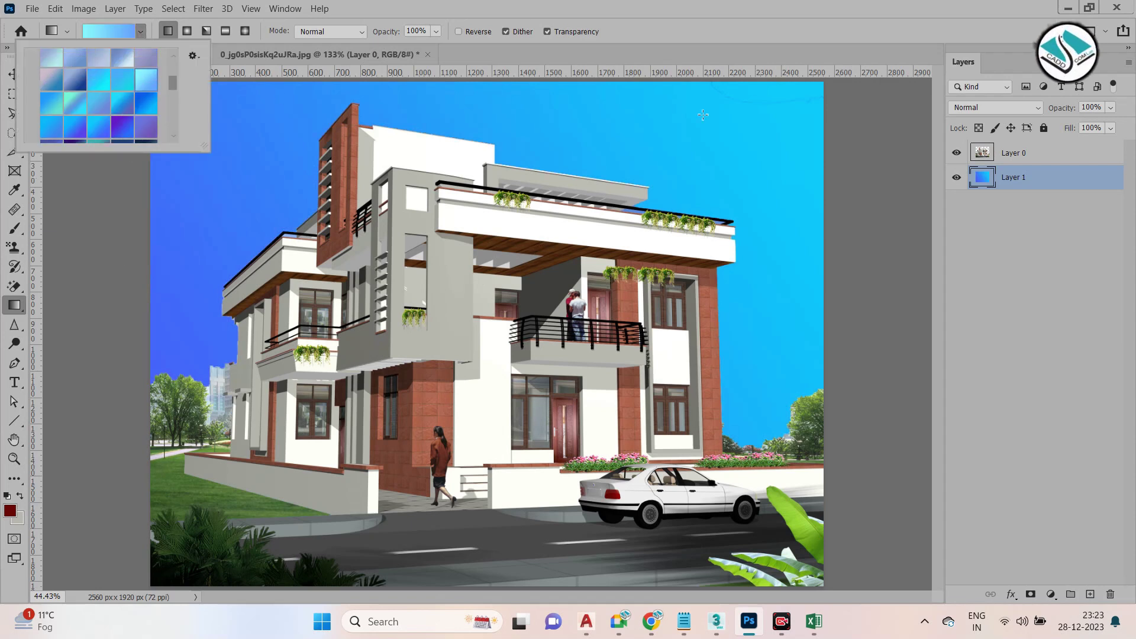
pyautogui.click(702, 115)
pyautogui.moveTo(715, 107); pyautogui.dragTo(70, 532)
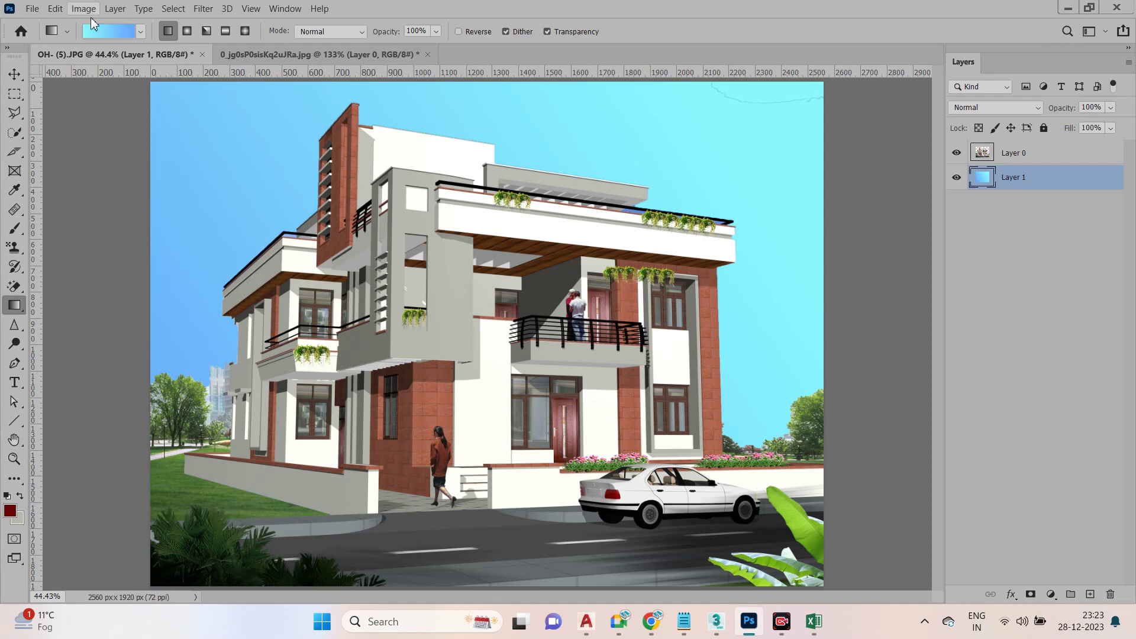
# Browse the gradient preset groups and expand the Cloud group
pyautogui.click(142, 37)
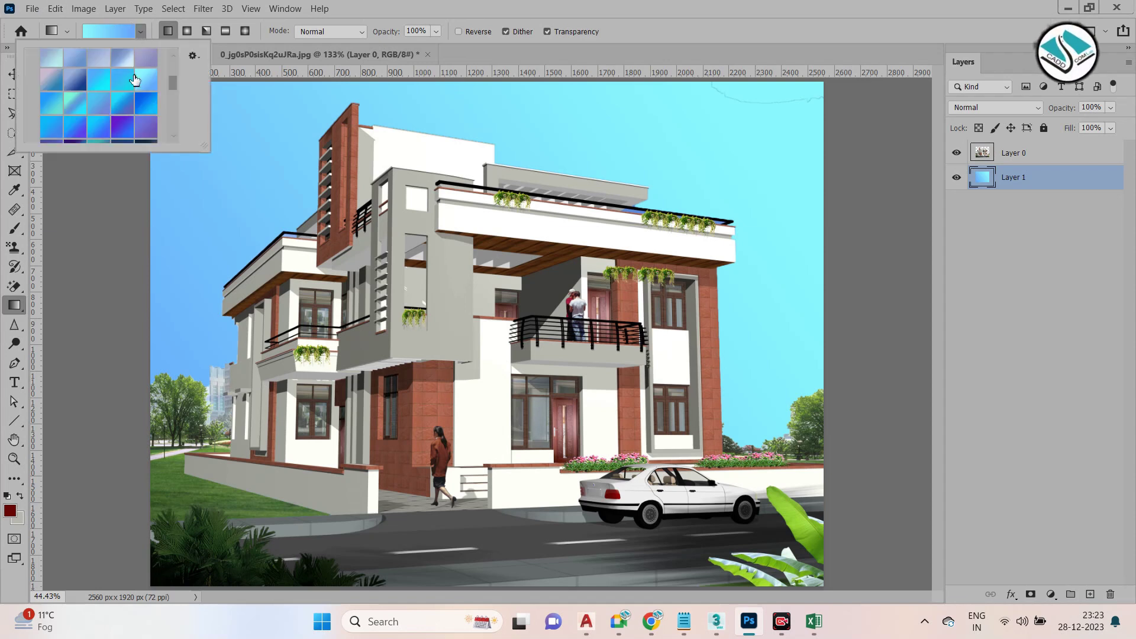
pyautogui.scroll(-3, 118, 89)
pyautogui.click(33, 55)
pyautogui.scroll(-1, 36, 95)
pyautogui.click(33, 99)
pyautogui.scroll(-2, 37, 104)
pyautogui.click(34, 108)
pyautogui.scroll(-2, 47, 110)
pyautogui.scroll(1, 47, 111)
pyautogui.click(47, 103)
pyautogui.scroll(-2, 46, 101)
pyautogui.click(44, 95)
pyautogui.scroll(-2, 41, 97)
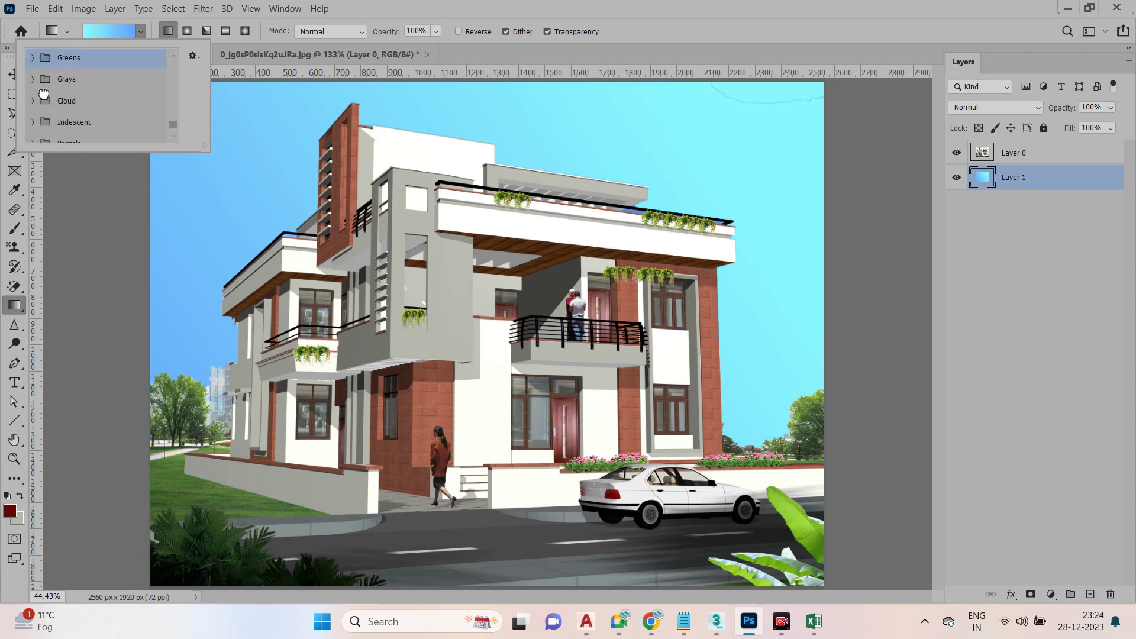
pyautogui.click(34, 90)
pyautogui.scroll(-1, 89, 119)
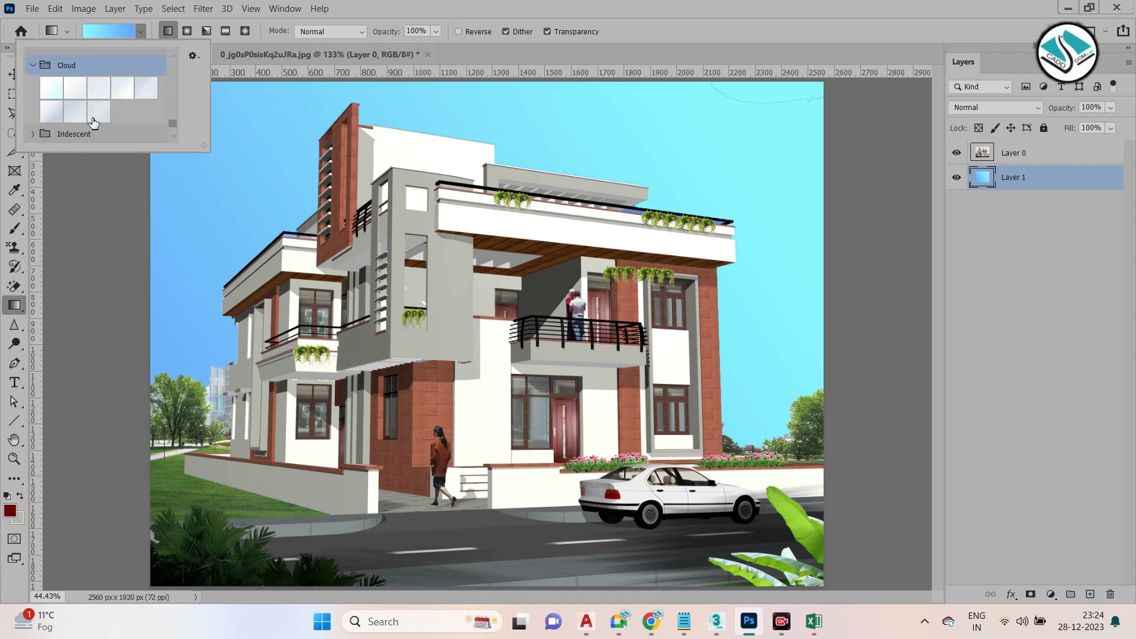
# Fill Layer 1 with two pale blue Cloud presets in turn, each running diagonally from upper right to lower left
pyautogui.click(147, 89)
pyautogui.moveTo(789, 89); pyautogui.dragTo(237, 495)
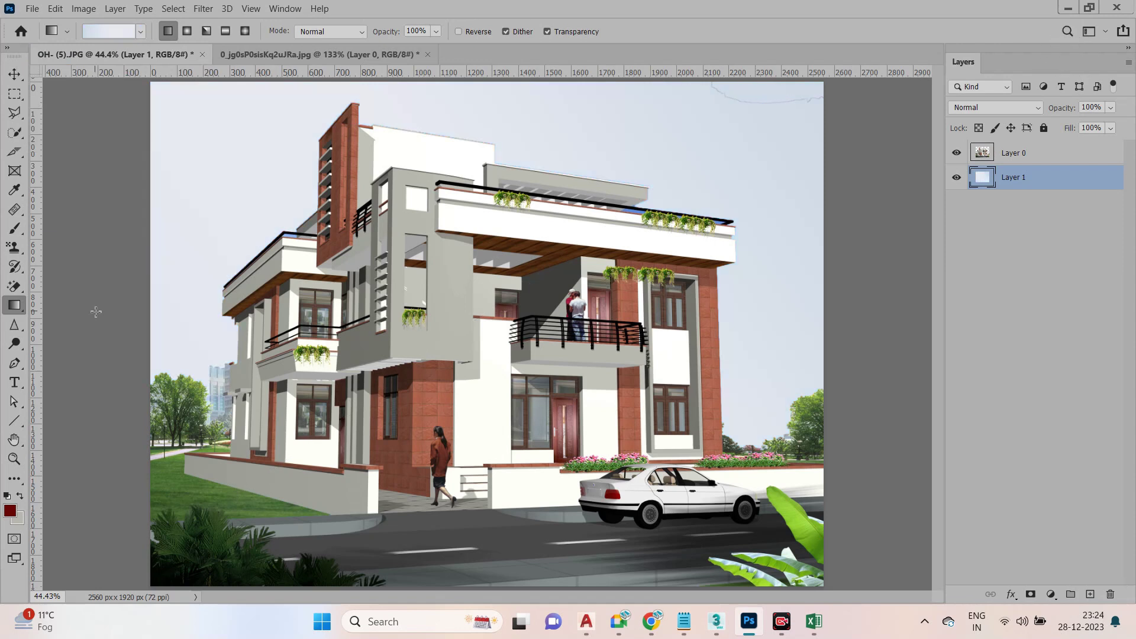
pyautogui.click(141, 32)
pyautogui.click(56, 114)
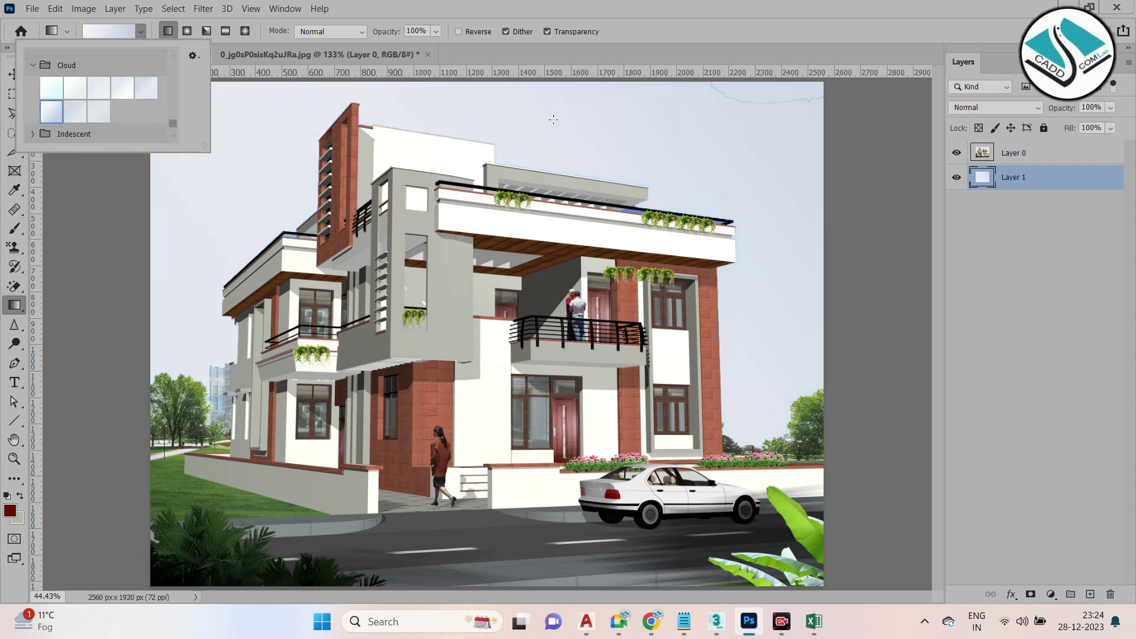
pyautogui.moveTo(779, 97); pyautogui.dragTo(303, 359)
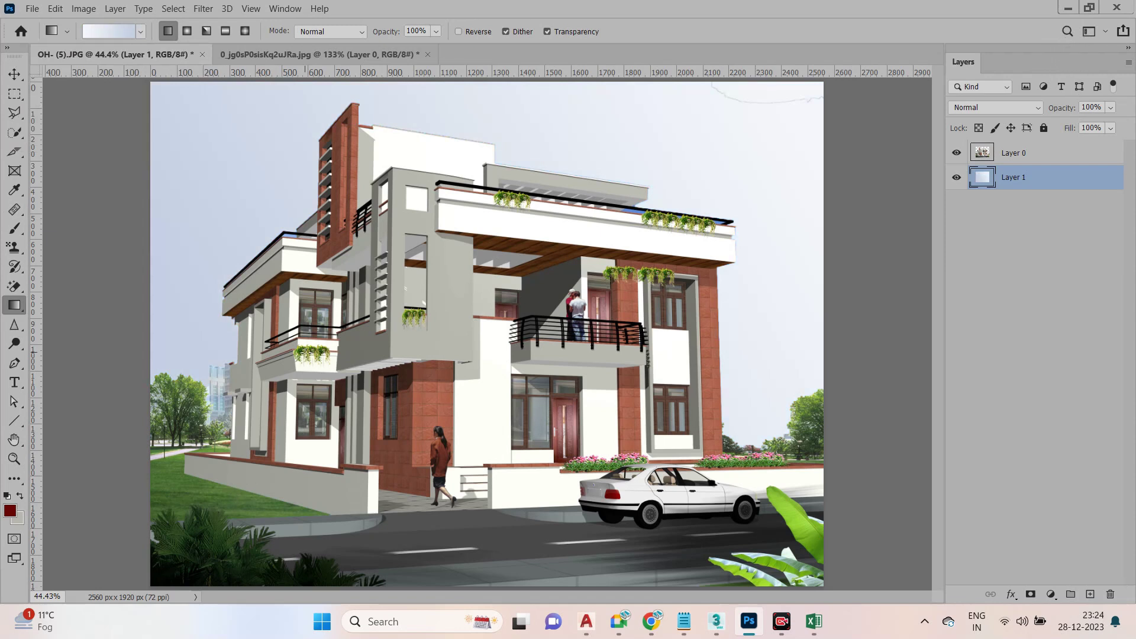
# Fill Layer 1 with a light blue Iridescent preset running diagonally from upper right to lower left, and check it by hiding and reshowing the layer
pyautogui.scroll(-2, 97, 115)
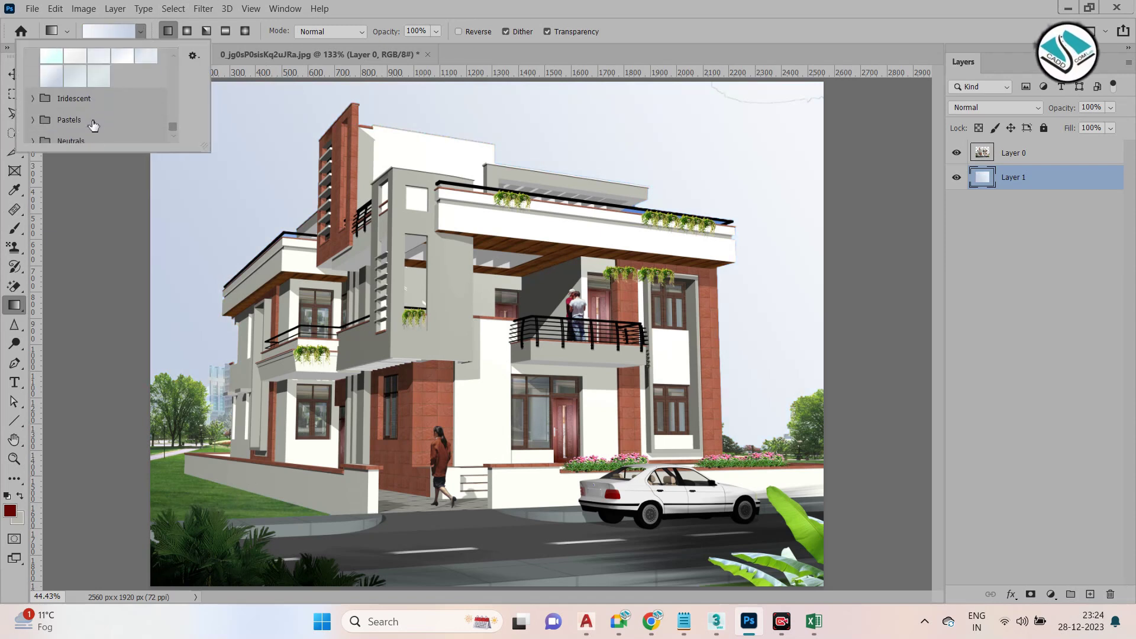
pyautogui.click(34, 132)
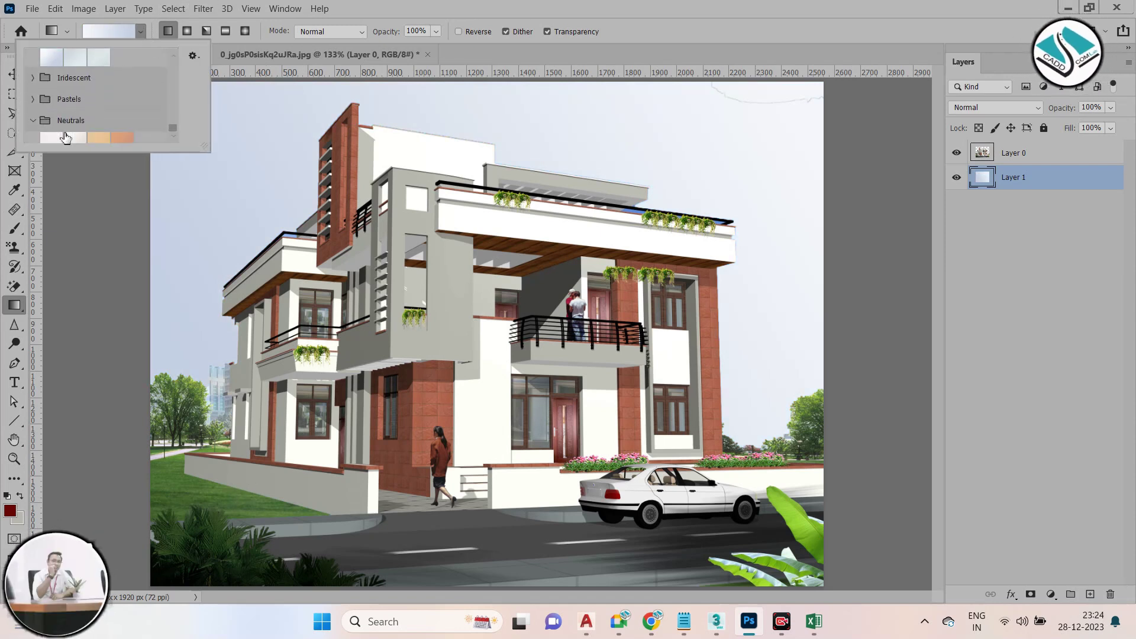
pyautogui.click(33, 66)
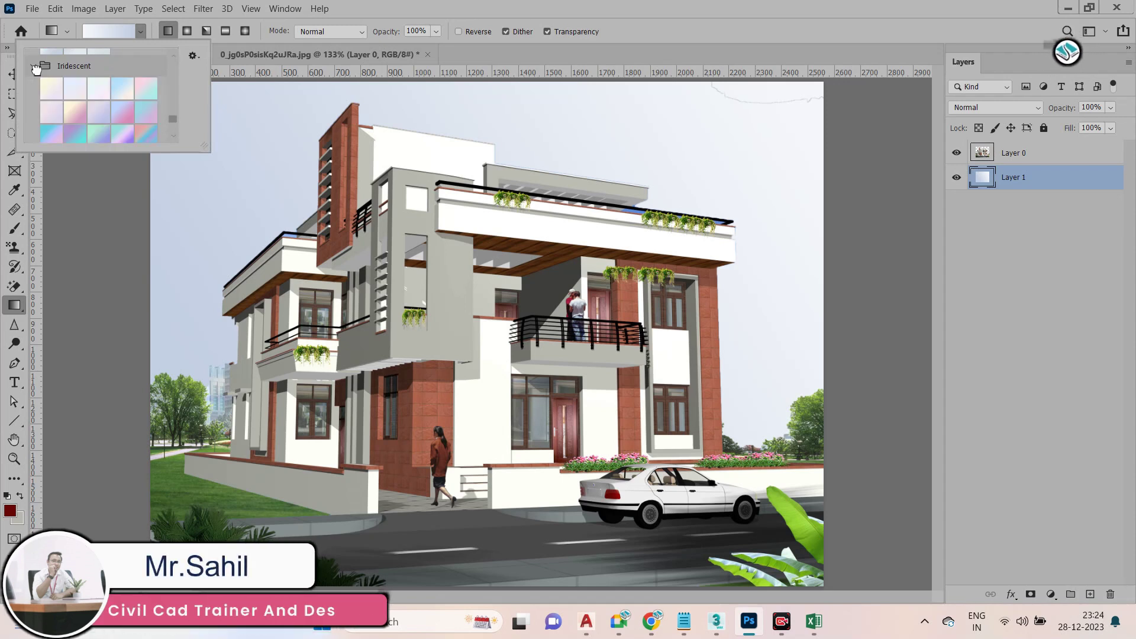
pyautogui.click(120, 95)
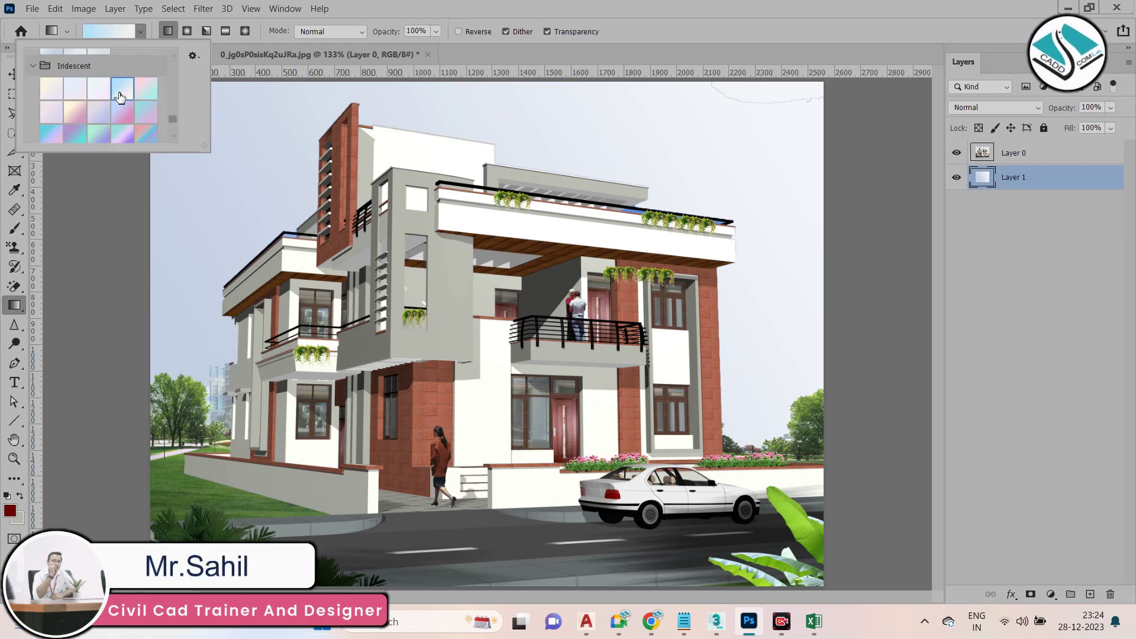
pyautogui.click(729, 109)
pyautogui.moveTo(793, 89); pyautogui.dragTo(391, 349)
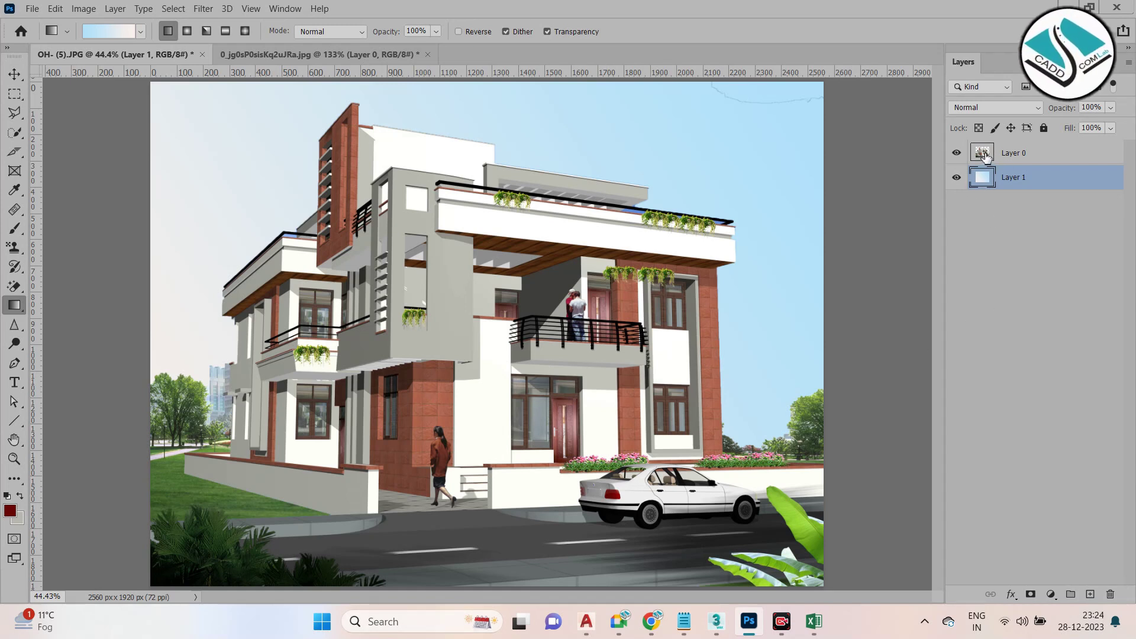
pyautogui.click(956, 177)
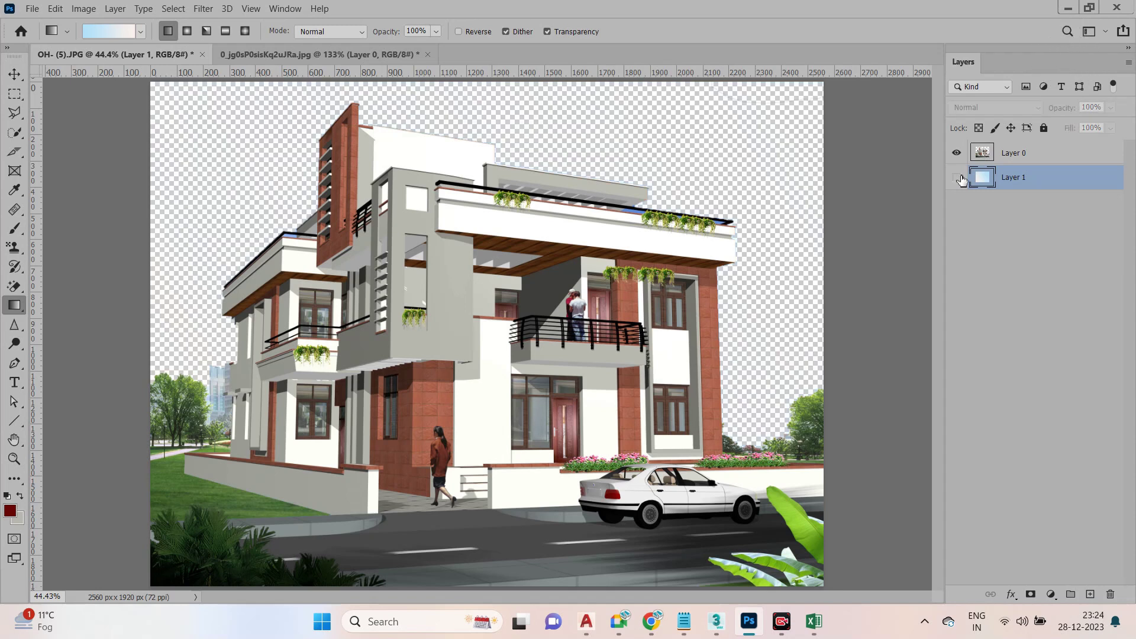
pyautogui.click(957, 177)
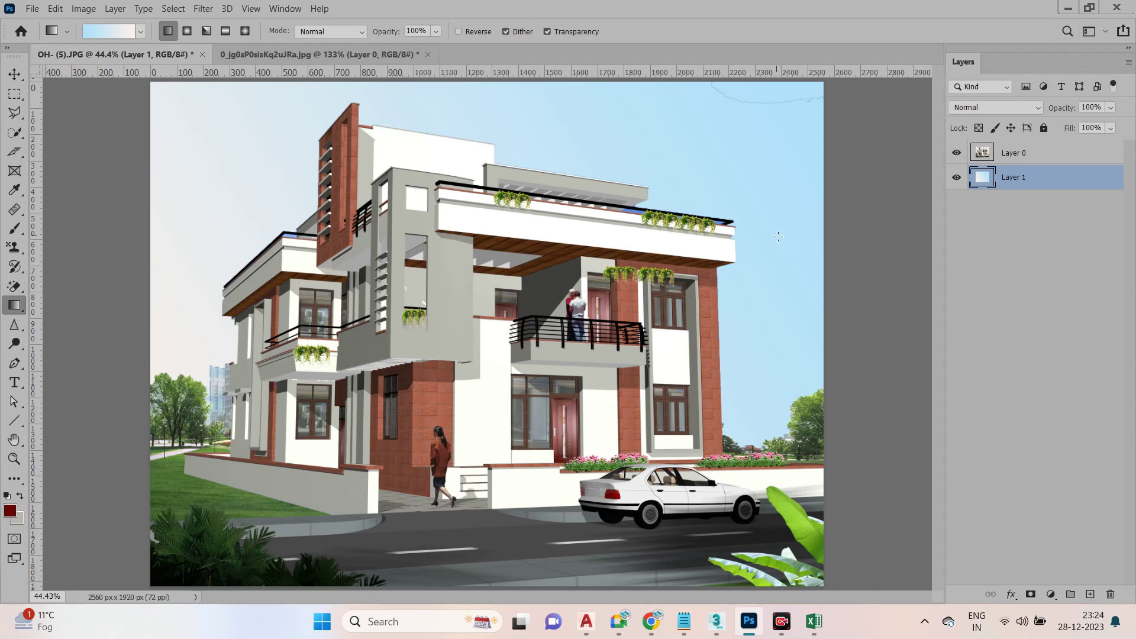
# Fill part of Layer 1's gradient with the dark red foreground color using the Paint Bucket tool
pyautogui.rightClick(15, 305)
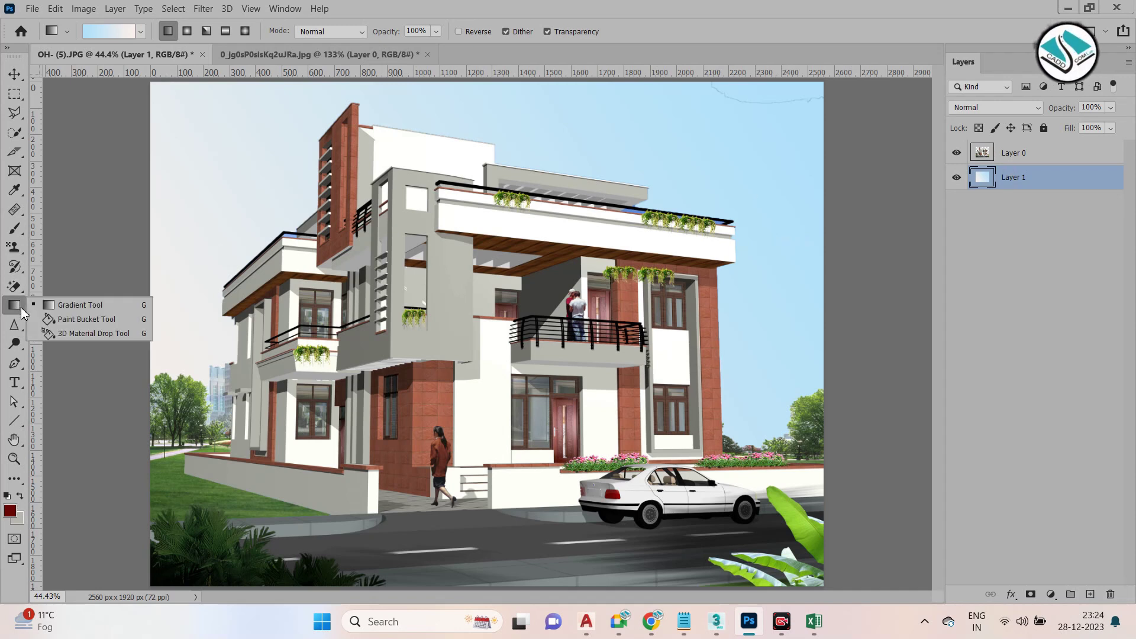
pyautogui.click(81, 322)
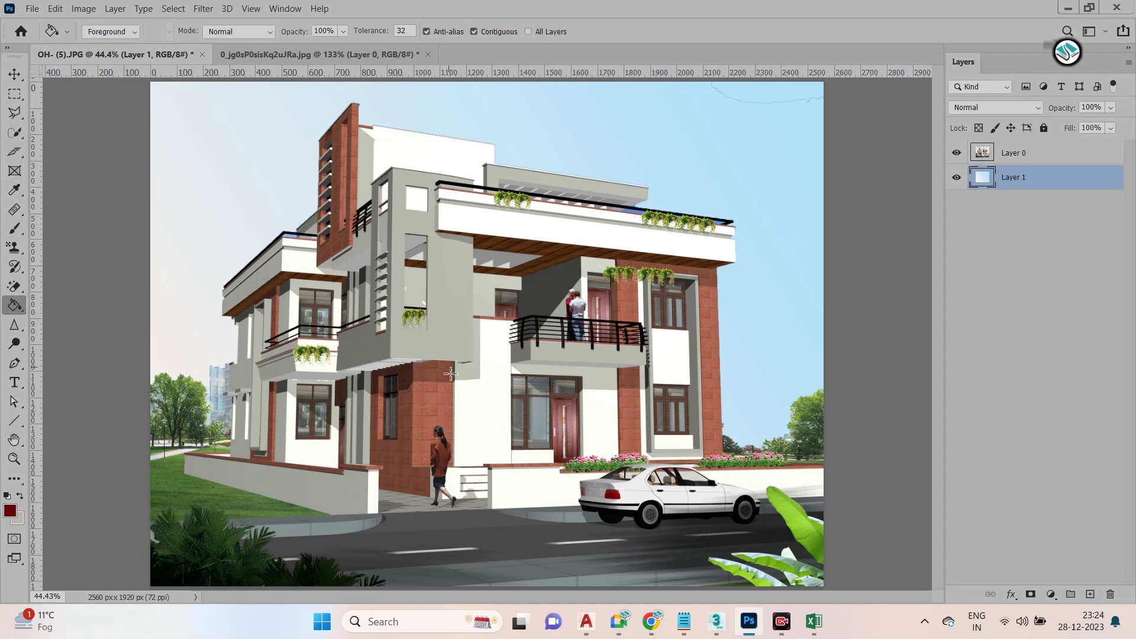
pyautogui.click(482, 392)
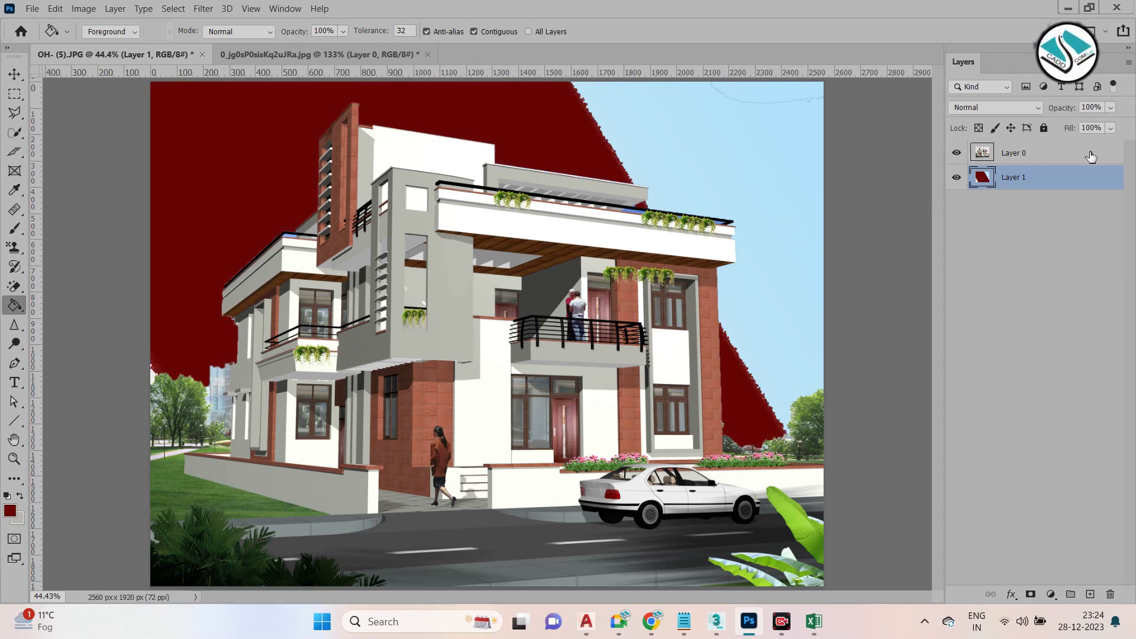
# Hide Layer 1 and fill the wide front roof band of the house on Layer 0 with dark red
pyautogui.click(1017, 154)
pyautogui.click(957, 177)
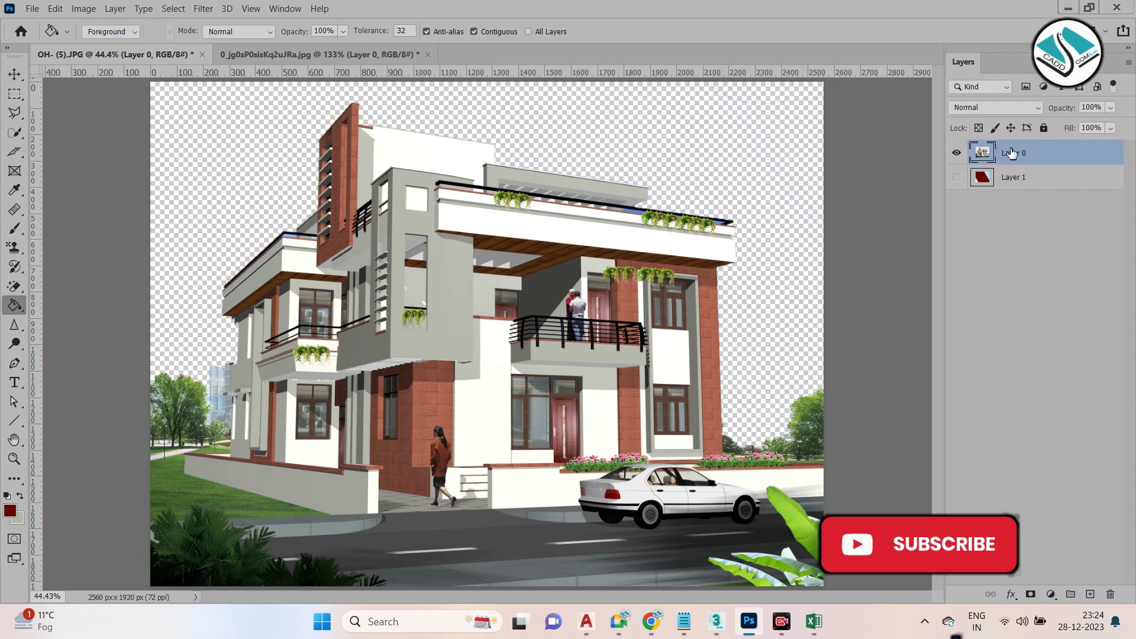
pyautogui.click(481, 221)
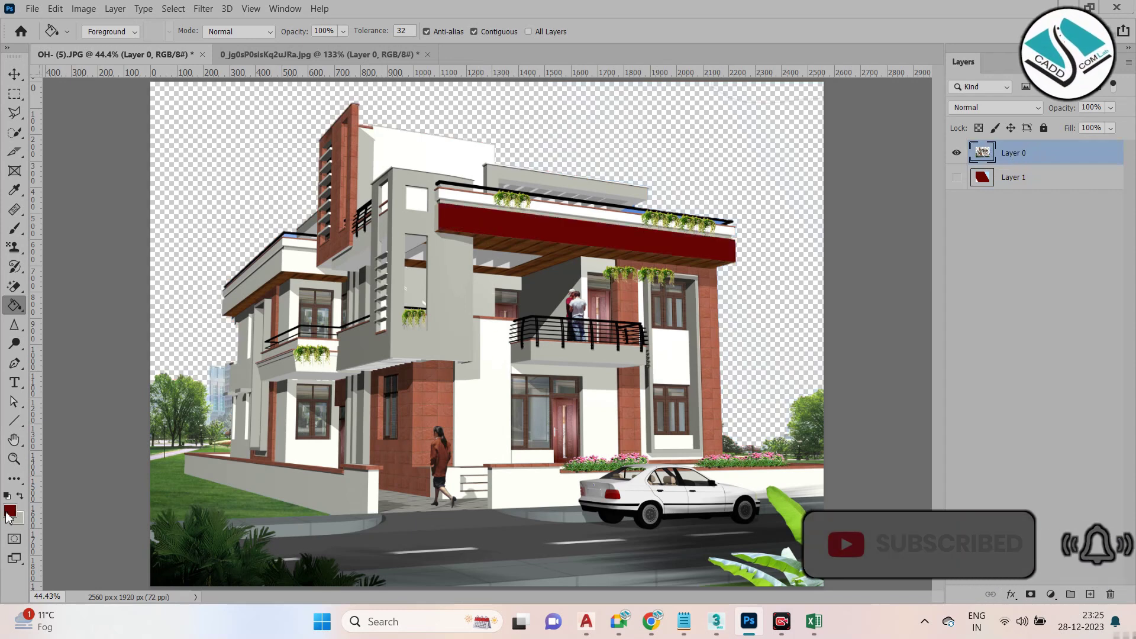
# Set the foreground color to yellow eaff00, and fill the rooftop wall and the small square panel in the gray frame
pyautogui.click(10, 511)
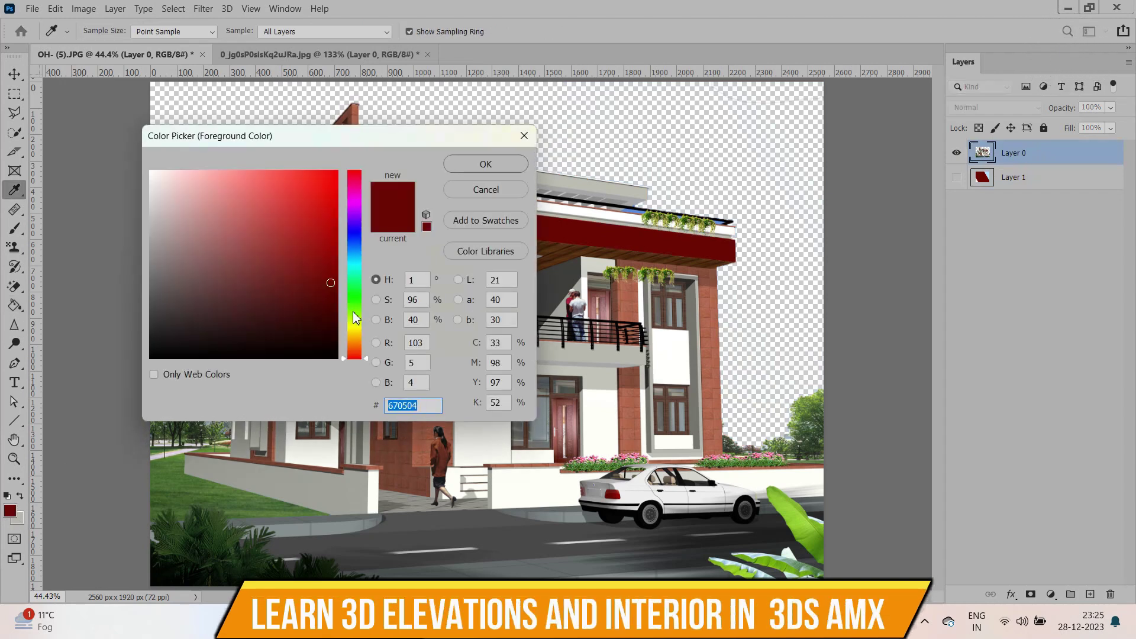
pyautogui.click(354, 326)
pyautogui.moveTo(321, 238); pyautogui.dragTo(414, 177)
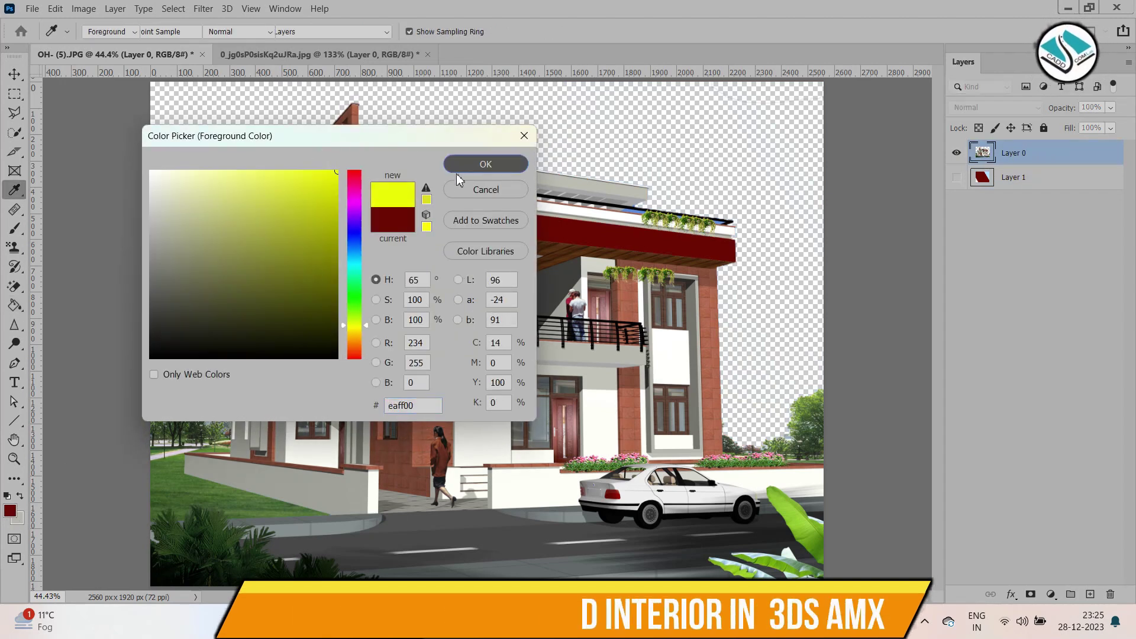
pyautogui.click(459, 171)
pyautogui.click(435, 163)
pyautogui.click(420, 203)
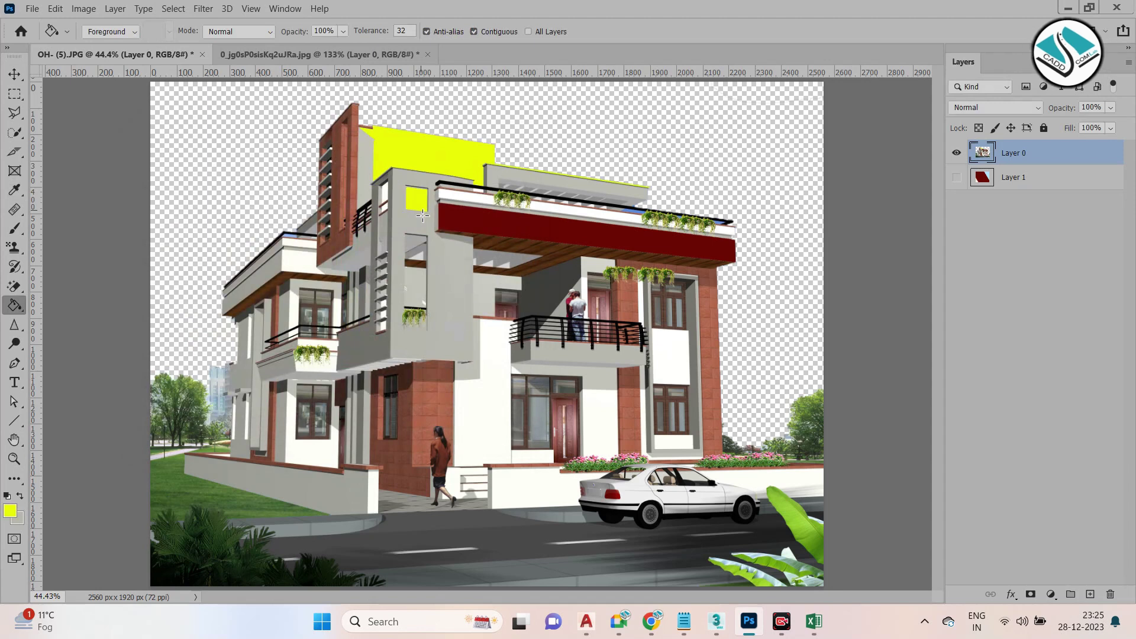
# Fill the white wall areas beside the ground-floor entrance and around the right-hand windows with yellow
pyautogui.click(502, 367)
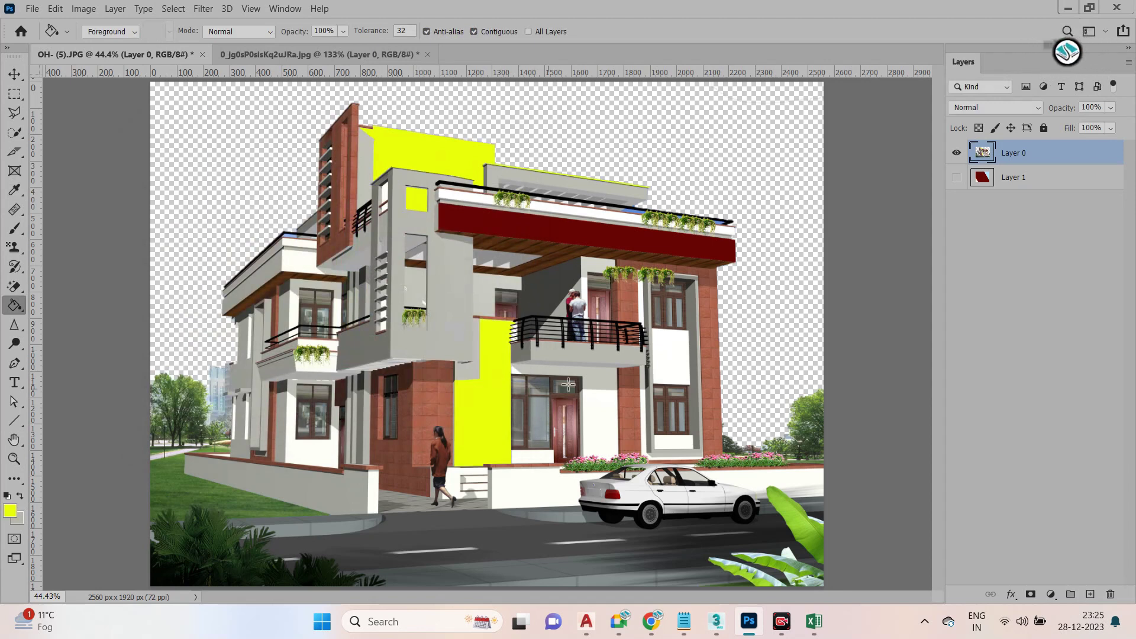
pyautogui.click(665, 350)
pyautogui.click(598, 407)
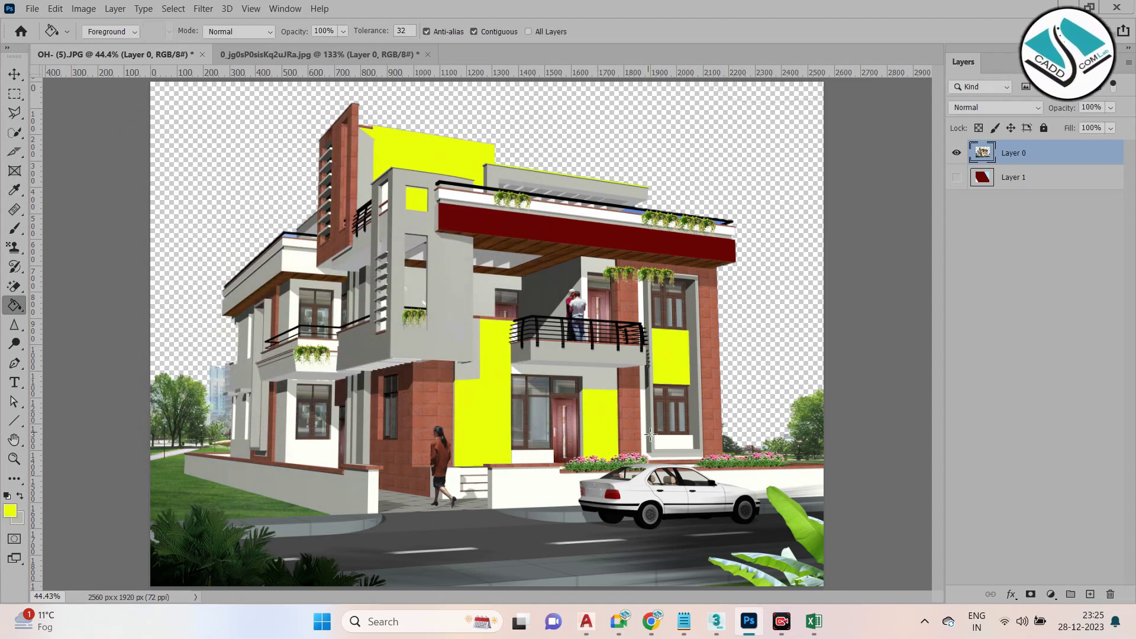
pyautogui.click(675, 443)
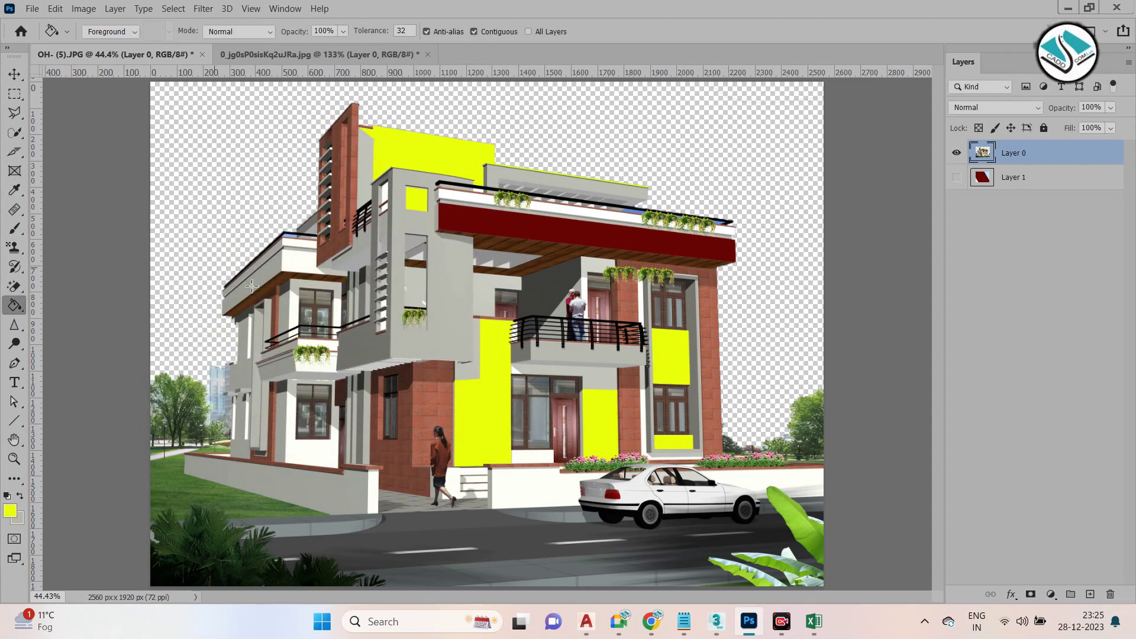
# Fill the left wing's roof band, the parapet strip above it and the wall around the upper window with yellow
pyautogui.click(303, 266)
pyautogui.click(306, 244)
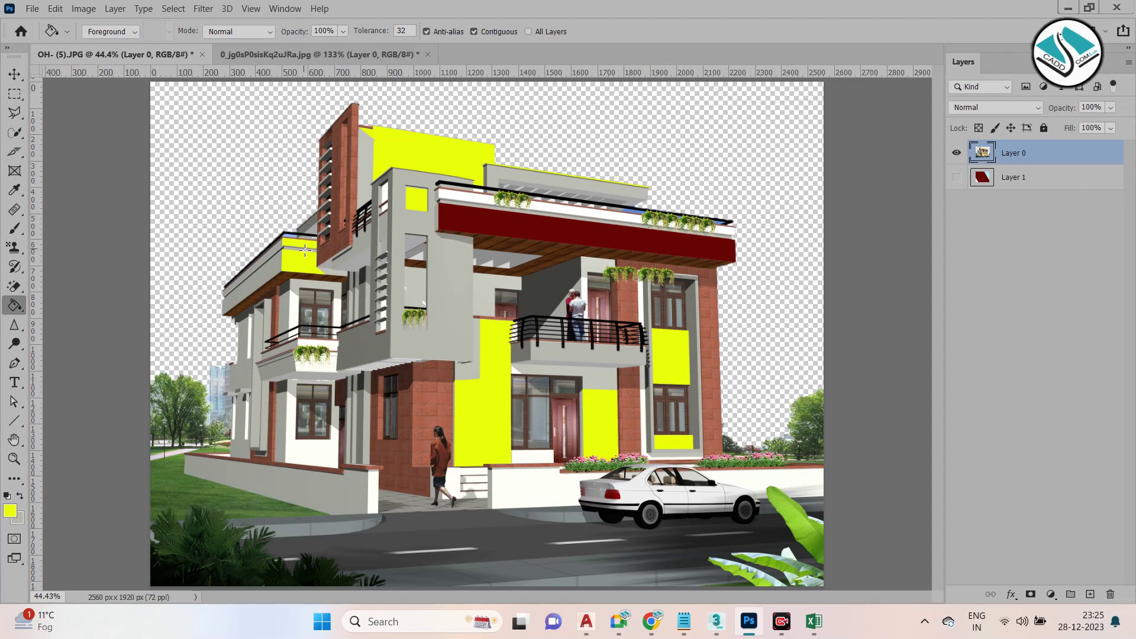
pyautogui.click(300, 284)
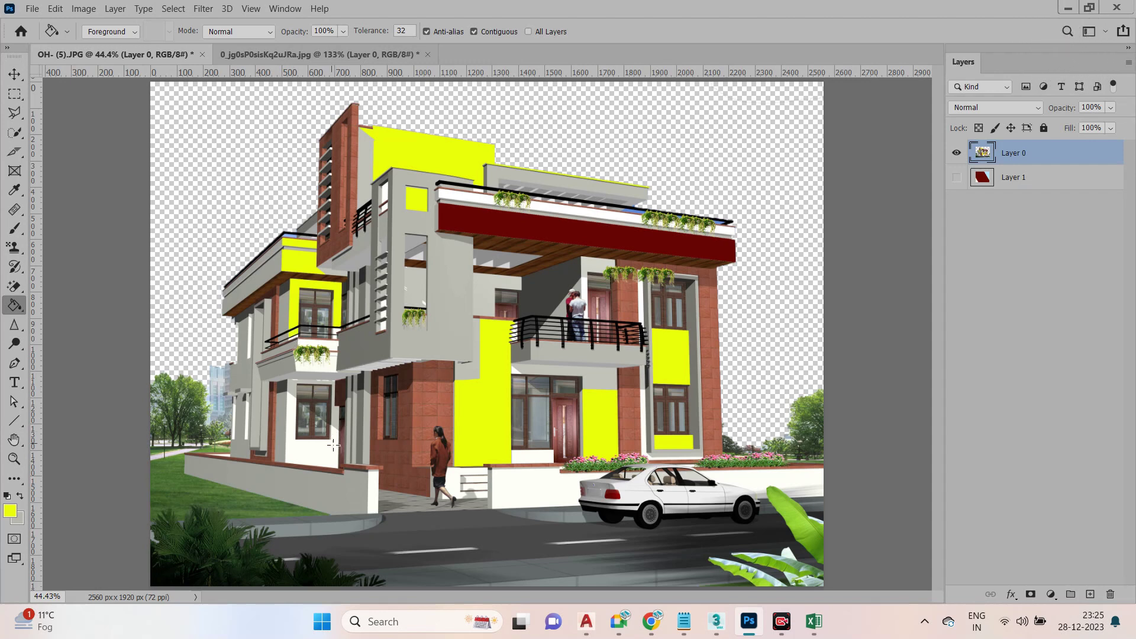
# Fill the white ground-floor wall of the left wing and the strip above its window with yellow
pyautogui.click(331, 446)
pyautogui.click(294, 386)
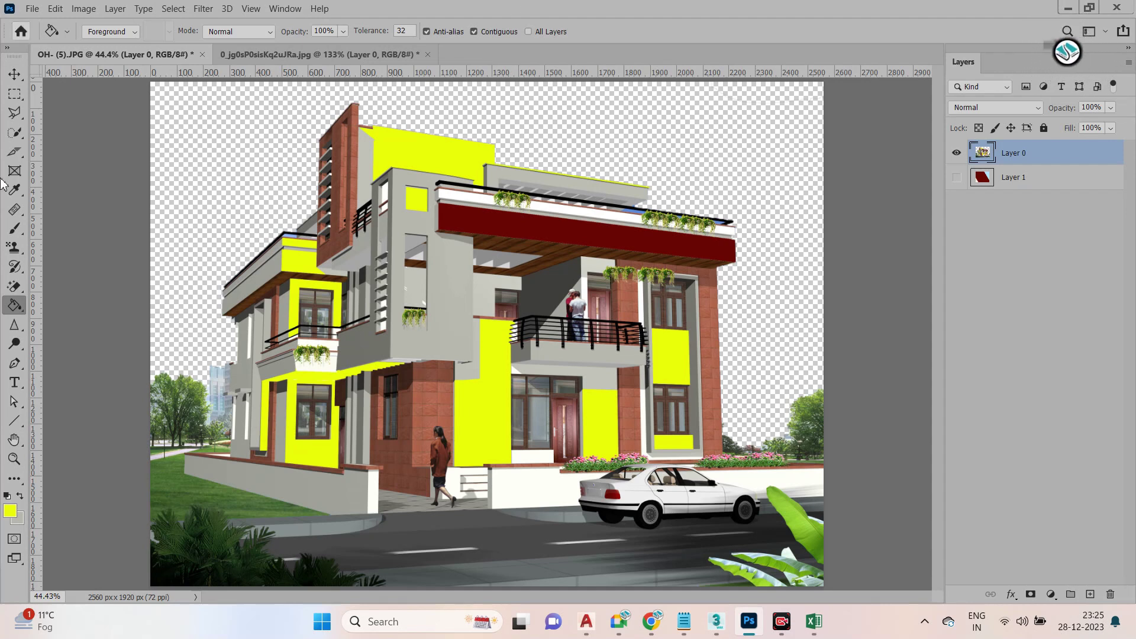
# Close the house rendering OH- (5).JPG and the other open image without saving changes
pyautogui.click(15, 323)
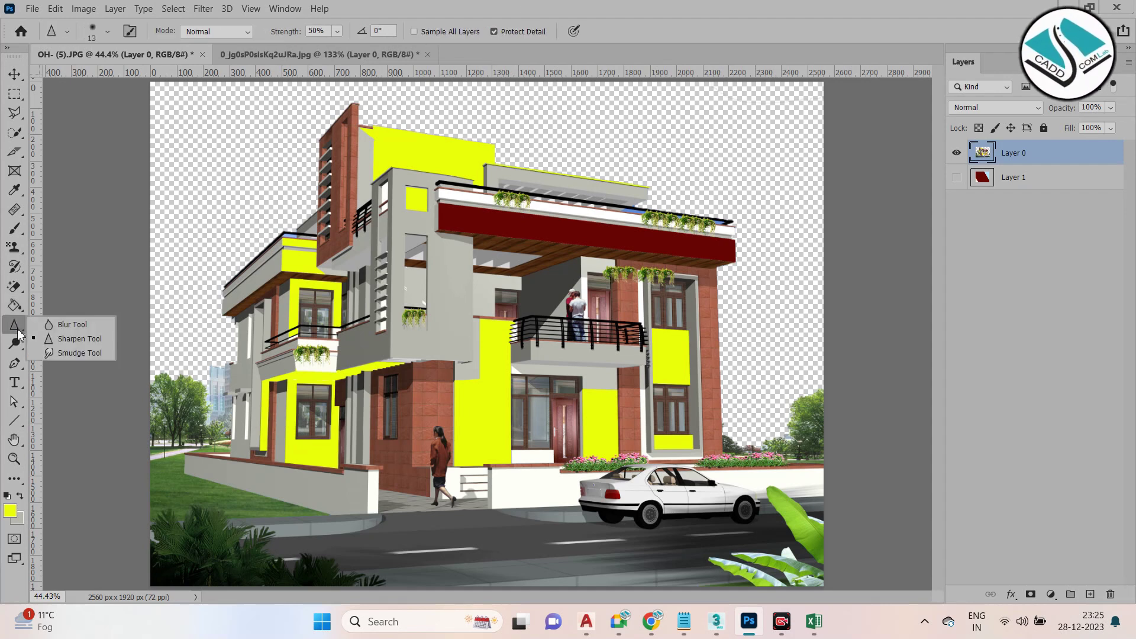
pyautogui.click(202, 54)
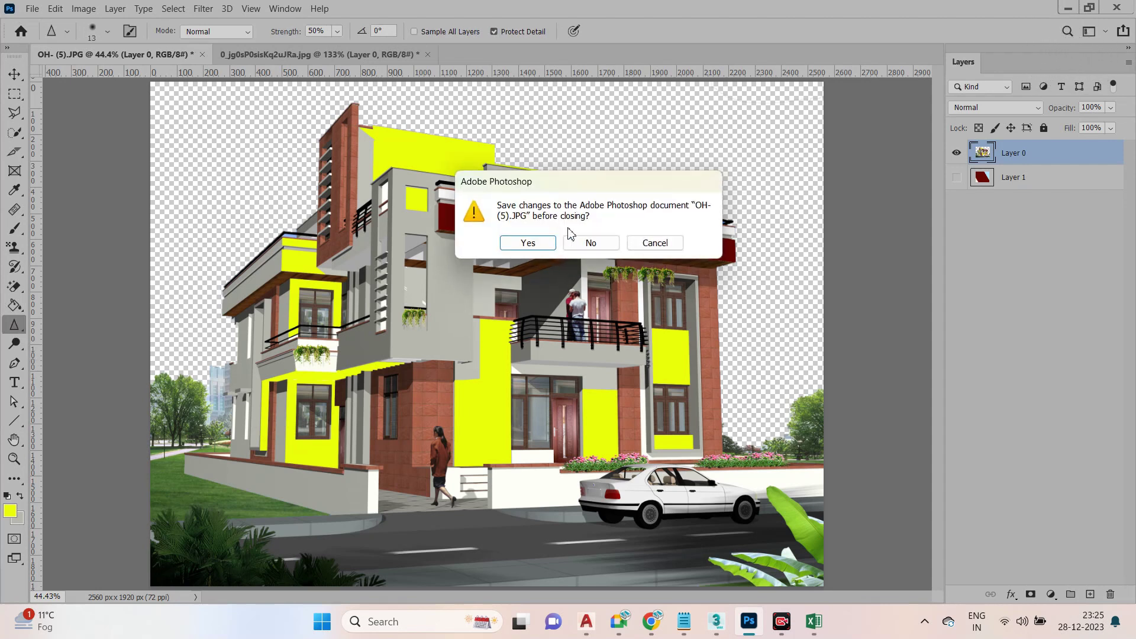
pyautogui.click(586, 241)
pyautogui.click(244, 55)
pyautogui.click(590, 244)
# Open the city-view image ABD4C0~1.JPG from Civil Data > Photoshop > Full HD 1080p HDTV Wallpapers on the D: drive
pyautogui.click(32, 11)
pyautogui.click(44, 37)
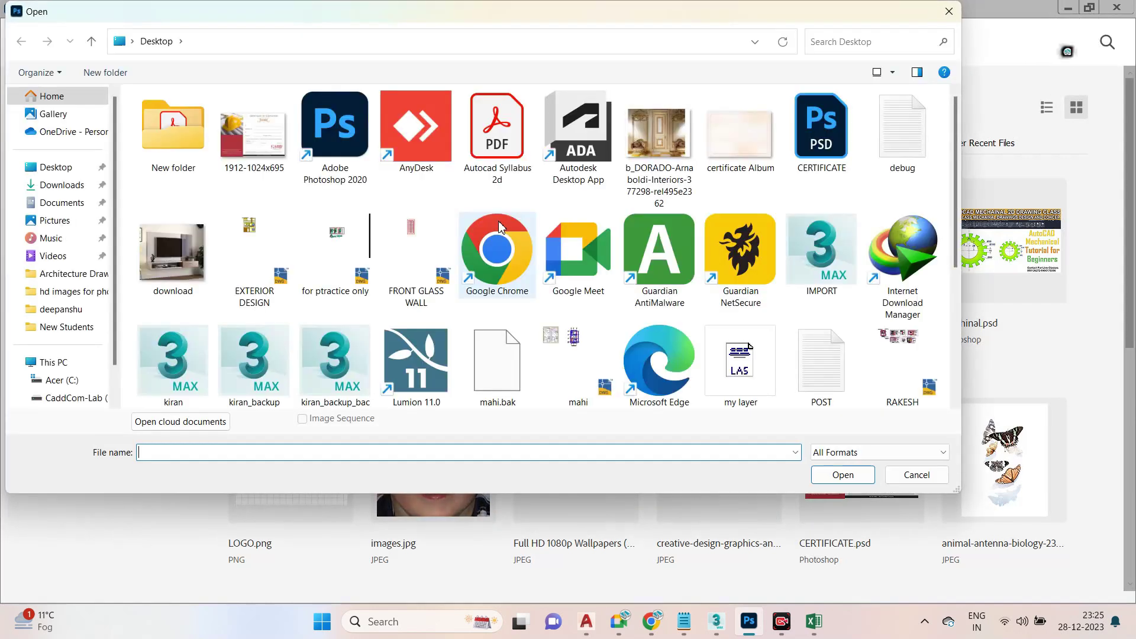
pyautogui.scroll(-1, 53, 361)
pyautogui.click(74, 377)
pyautogui.click(502, 136)
pyautogui.doubleClick(432, 129)
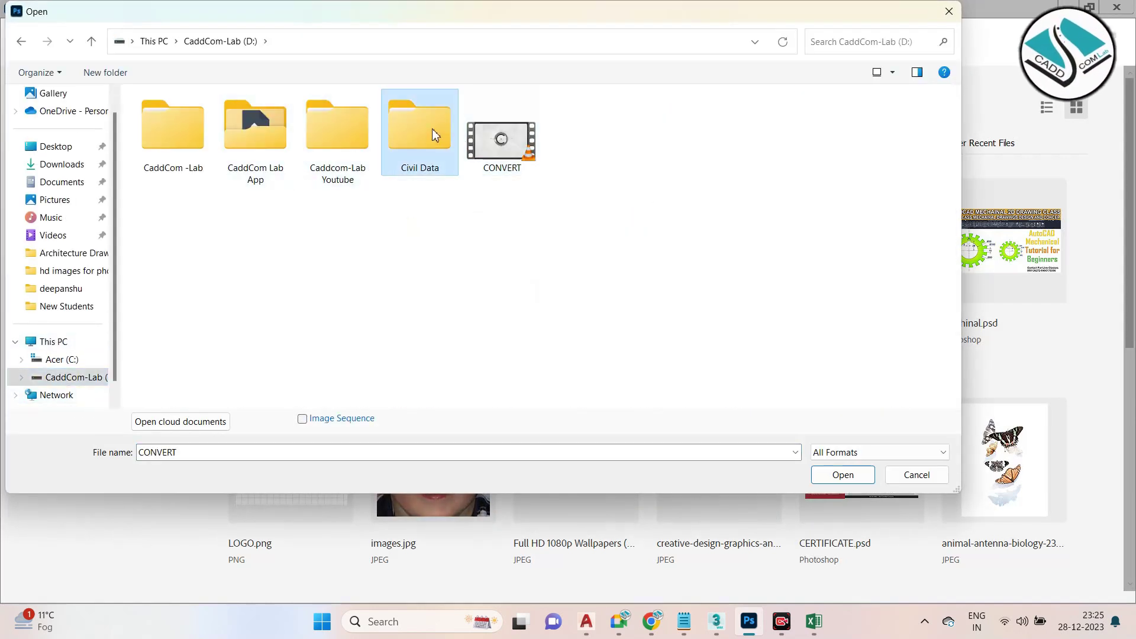
pyautogui.doubleClick(431, 128)
pyautogui.click(91, 42)
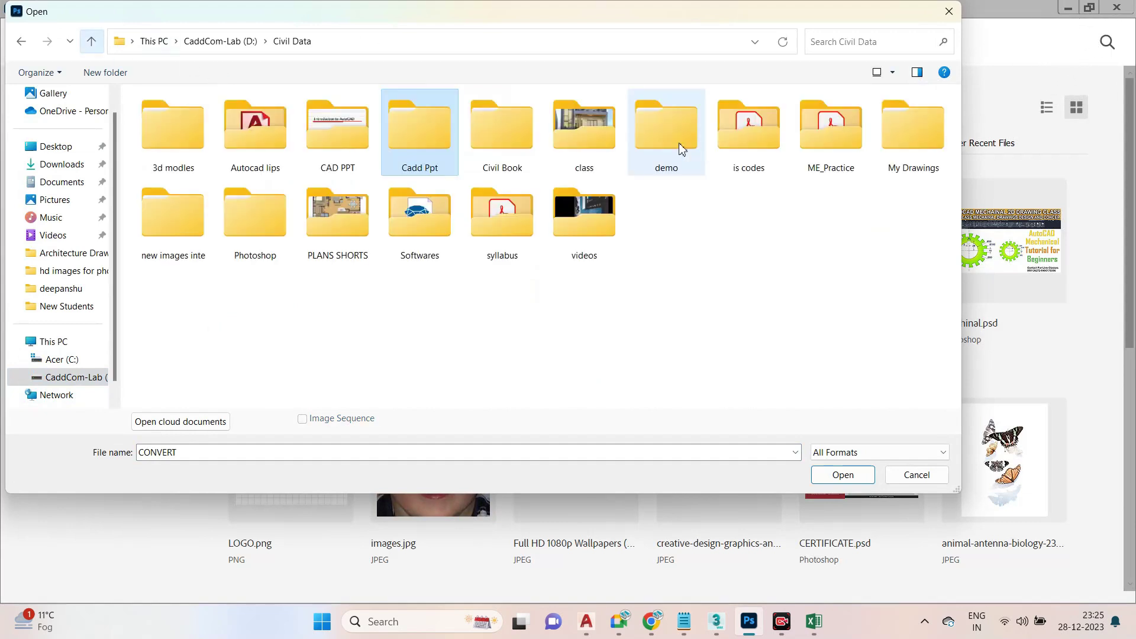
pyautogui.doubleClick(249, 224)
pyautogui.doubleClick(512, 146)
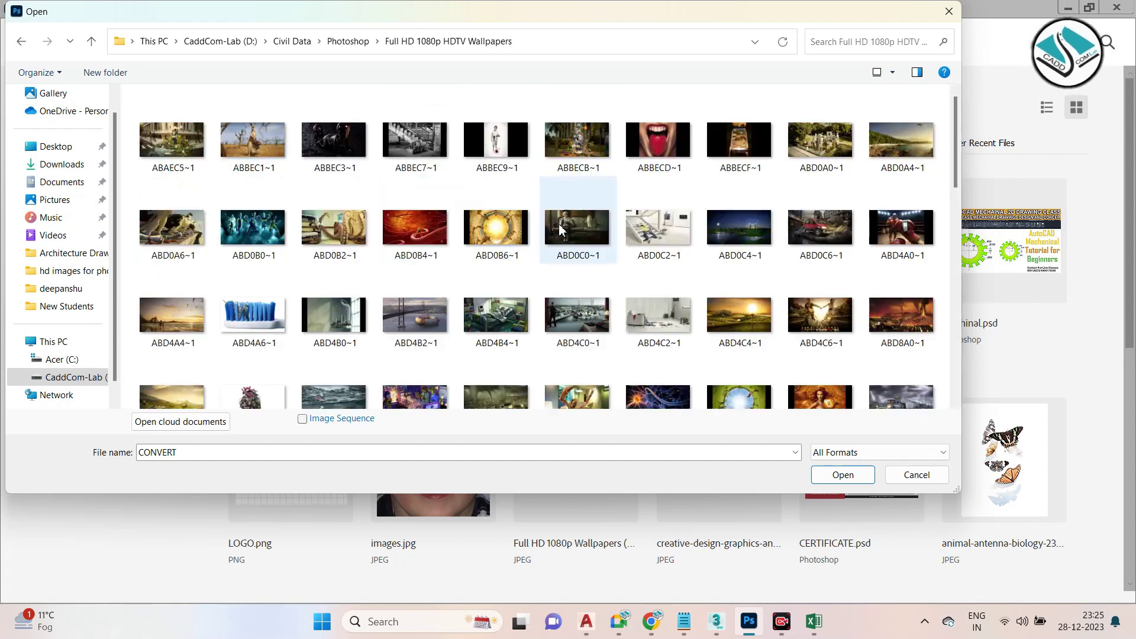
pyautogui.scroll(-1, 547, 264)
pyautogui.doubleClick(548, 265)
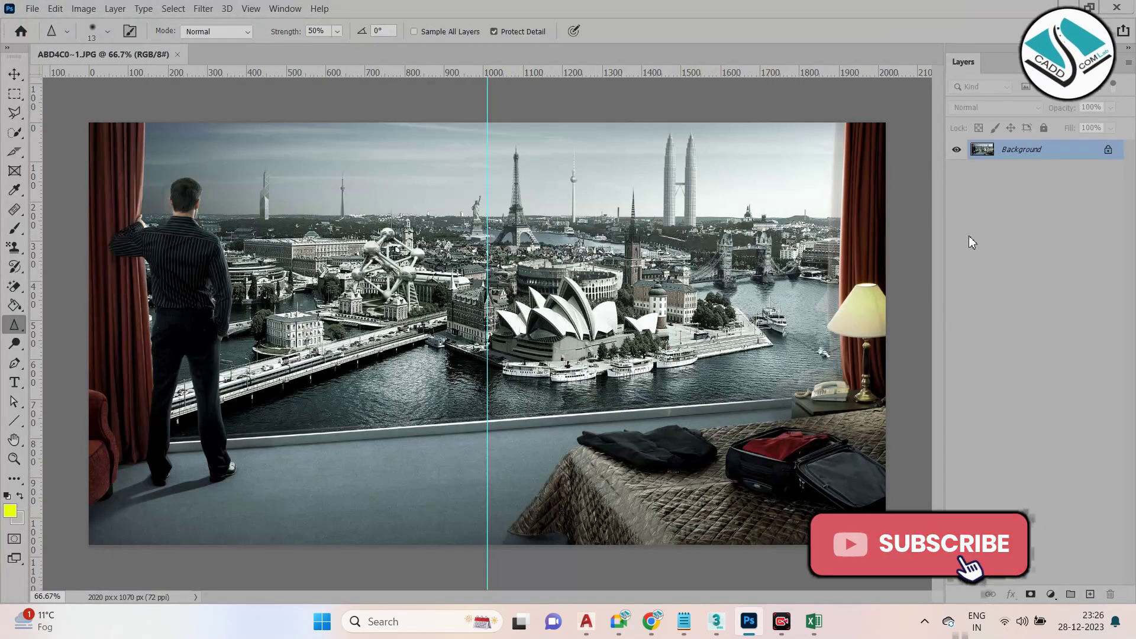
# Unlock the Background layer and activate the Blur tool
pyautogui.click(1107, 150)
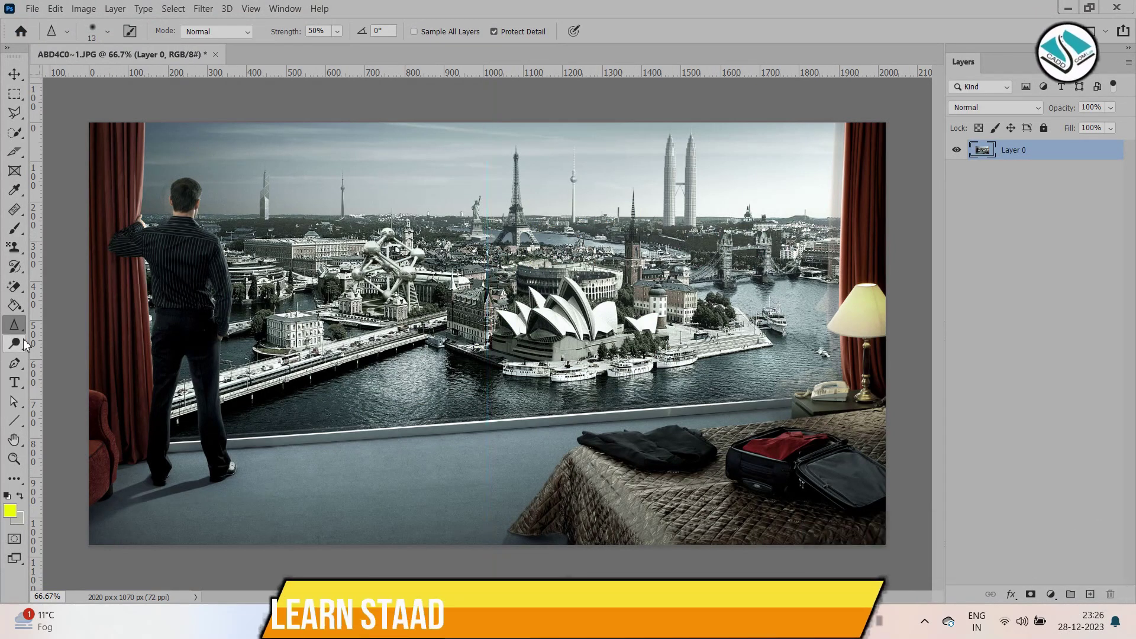
pyautogui.rightClick(15, 324)
pyautogui.click(71, 326)
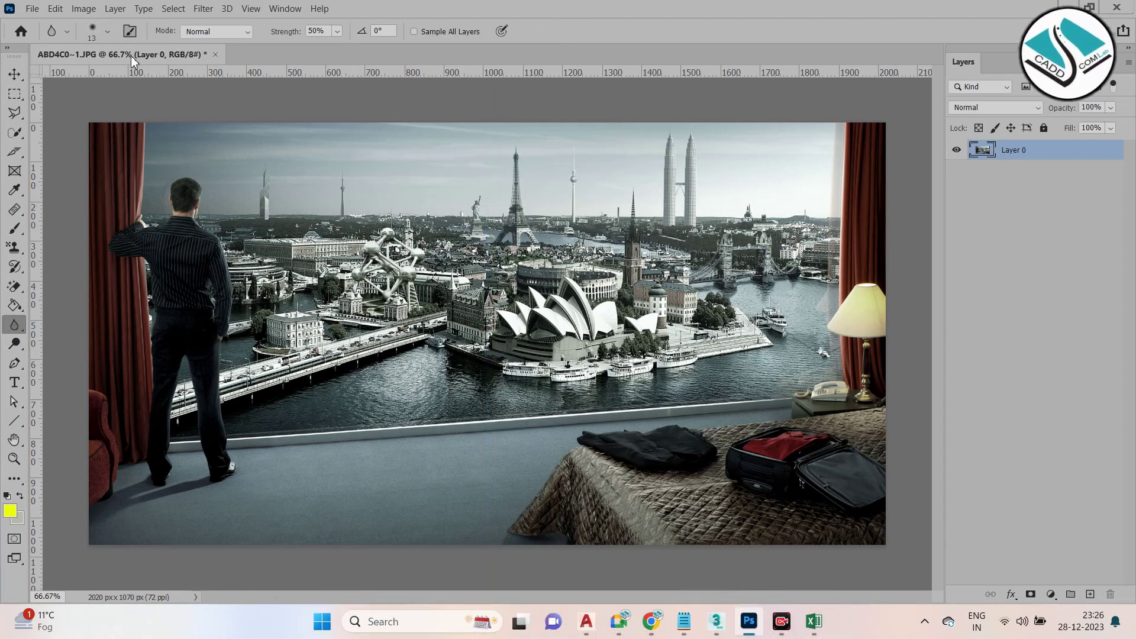
# Blur the man at the window using a 149 px brush and 100% strength
pyautogui.click(107, 32)
pyautogui.moveTo(89, 78); pyautogui.dragTo(142, 78)
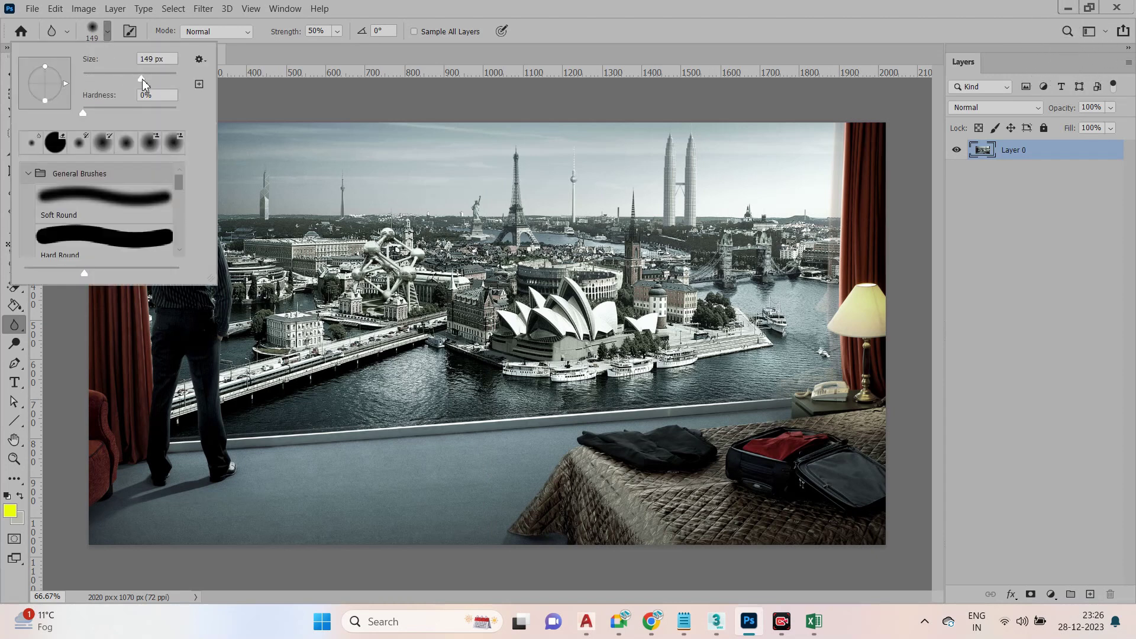
pyautogui.click(176, 222)
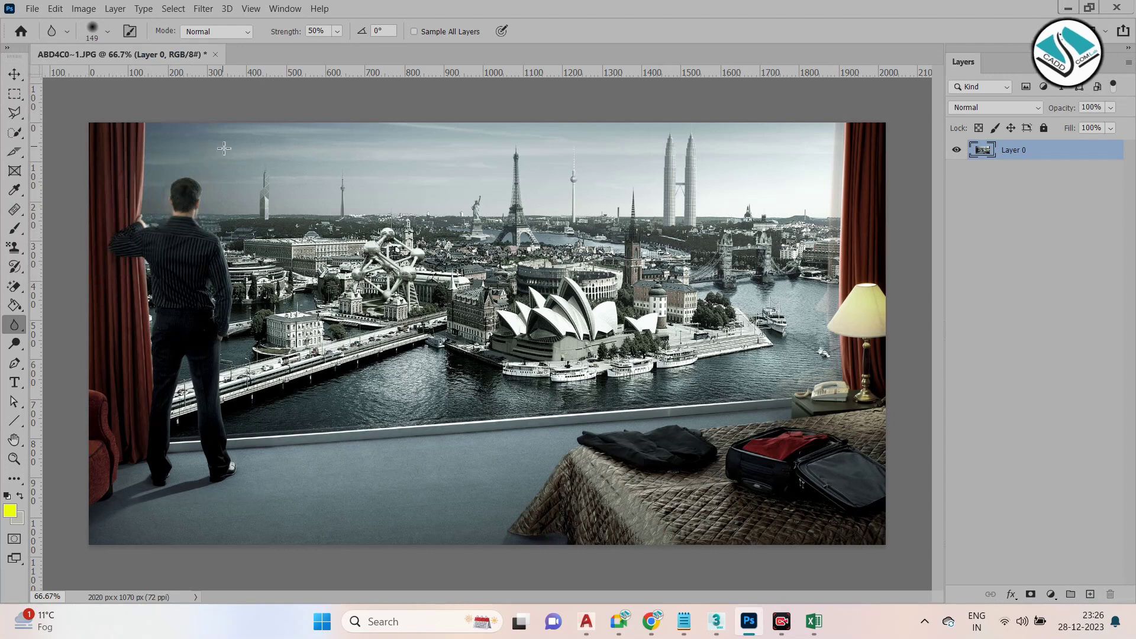
pyautogui.click(338, 31)
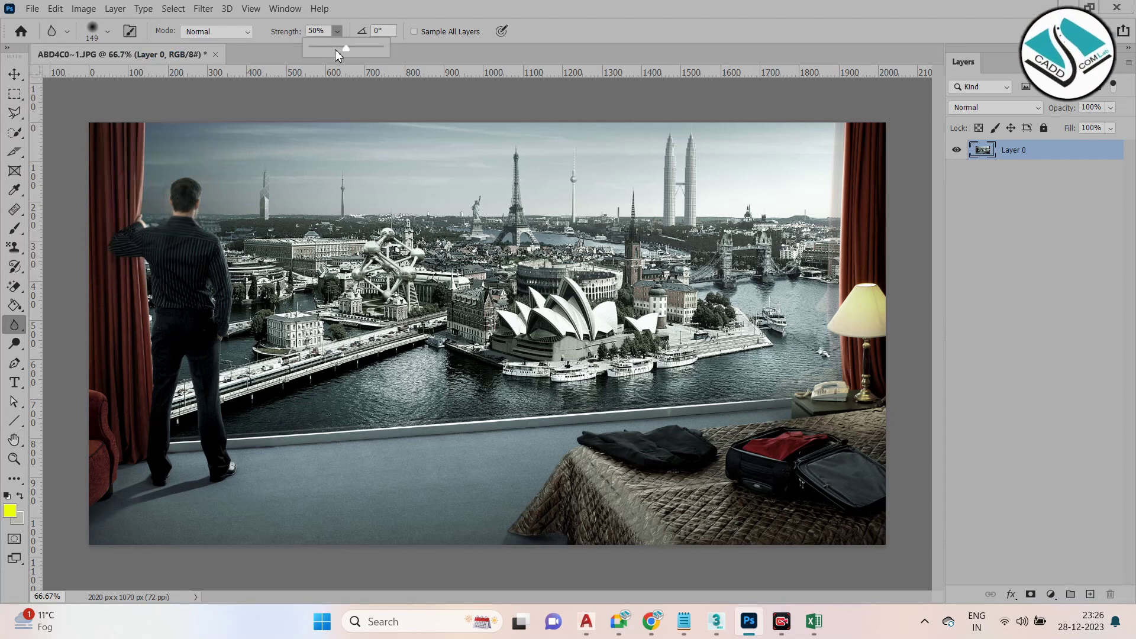
pyautogui.click(384, 48)
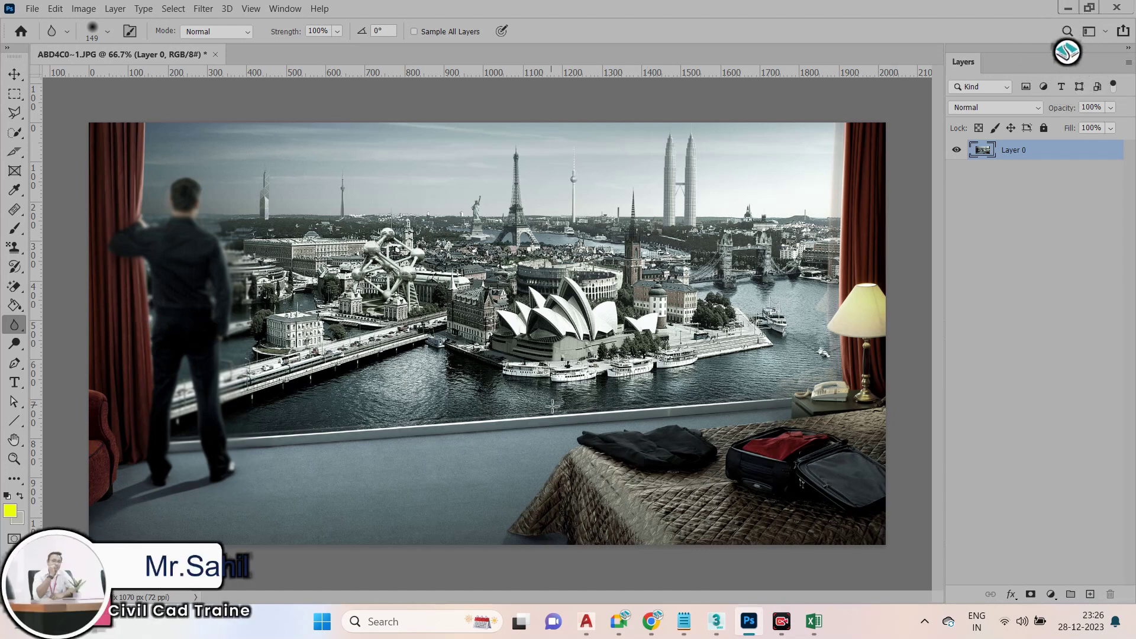
# Revert the image to its saved state and unlock its Background layer
pyautogui.click(32, 9)
pyautogui.click(60, 193)
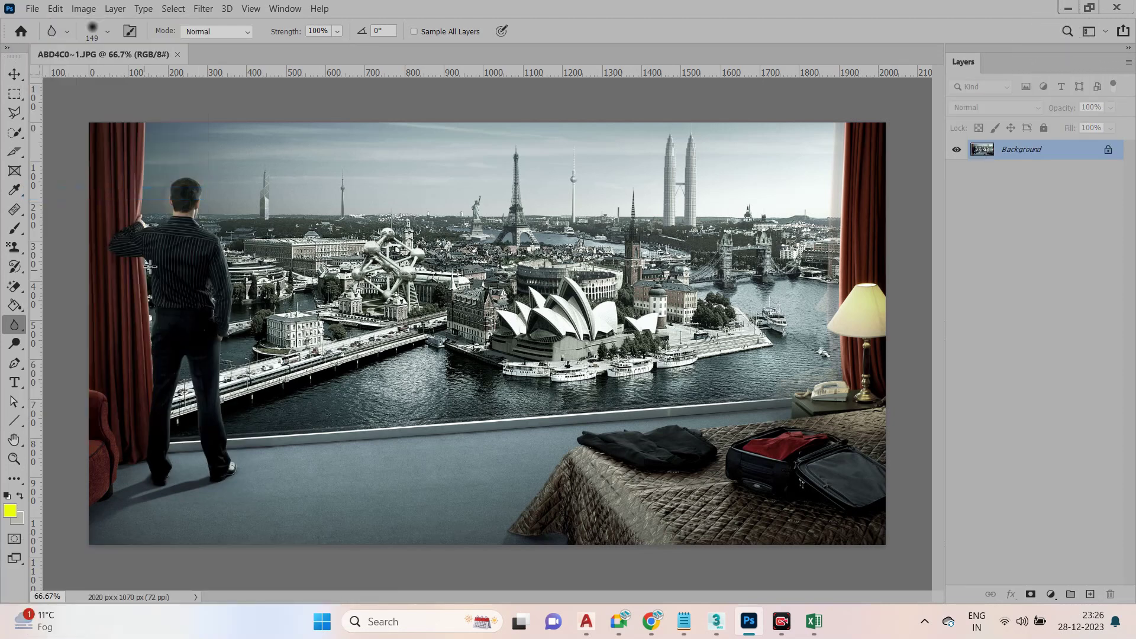
pyautogui.click(1107, 150)
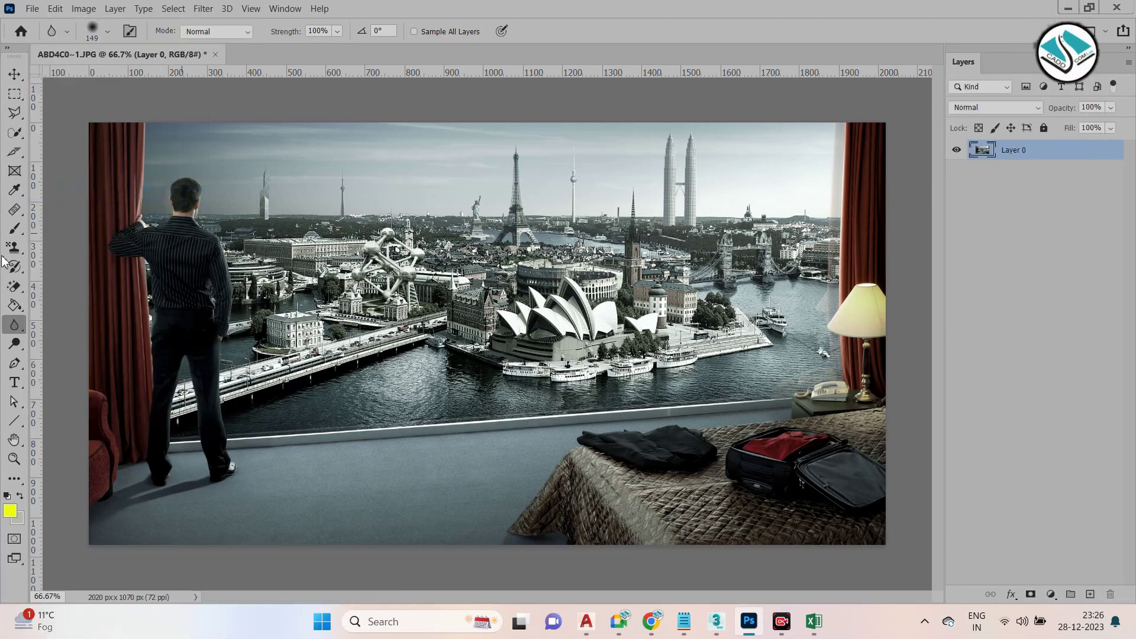
# Sharpen the city buildings beside the man using the Sharpen tool with a 136 px brush at 50% strength
pyautogui.rightClick(15, 329)
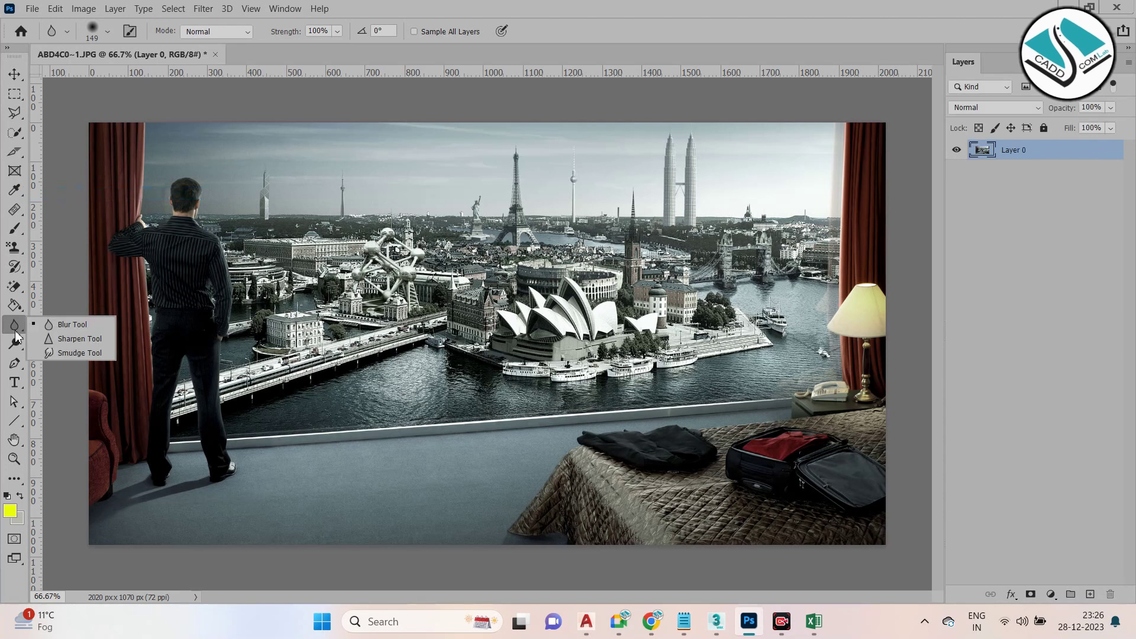
pyautogui.click(71, 340)
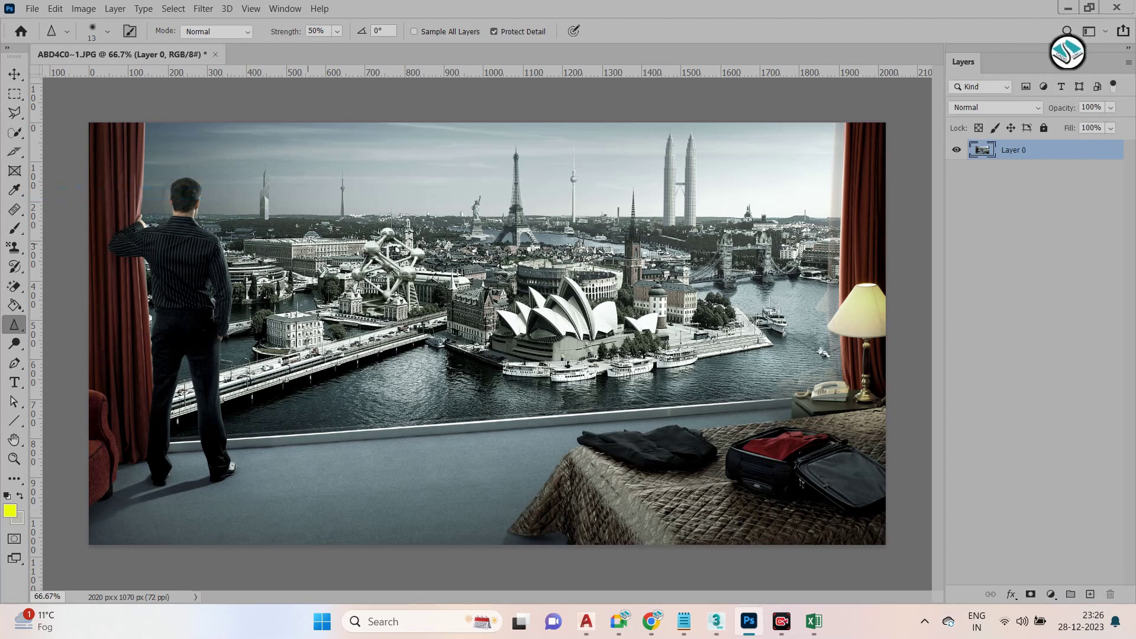
pyautogui.click(108, 32)
pyautogui.moveTo(86, 80); pyautogui.dragTo(142, 85)
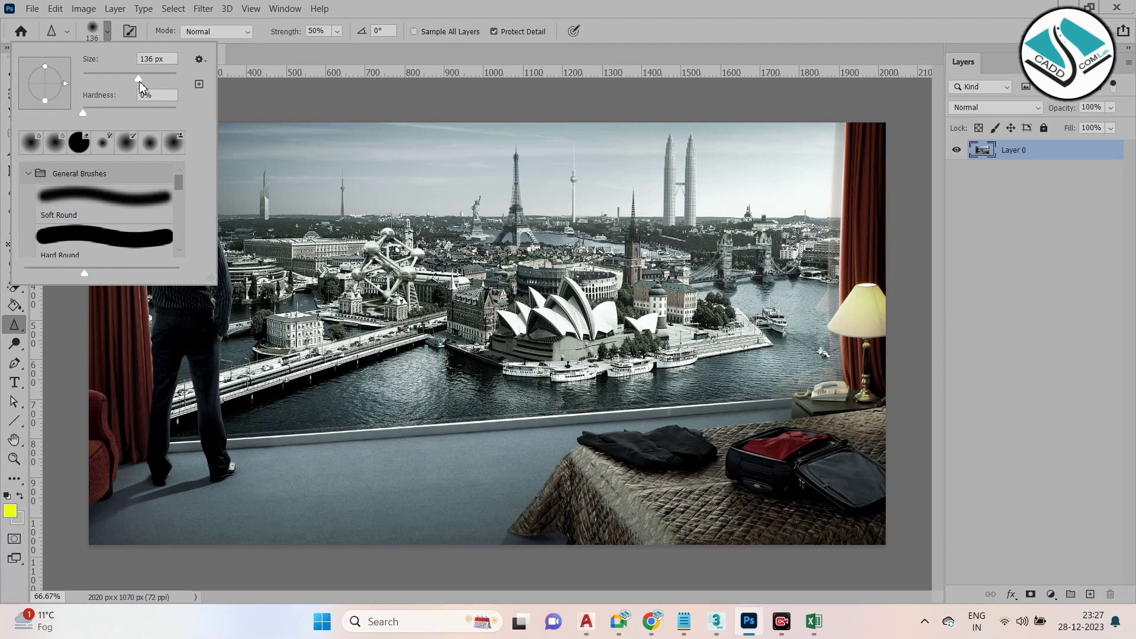
pyautogui.click(521, 255)
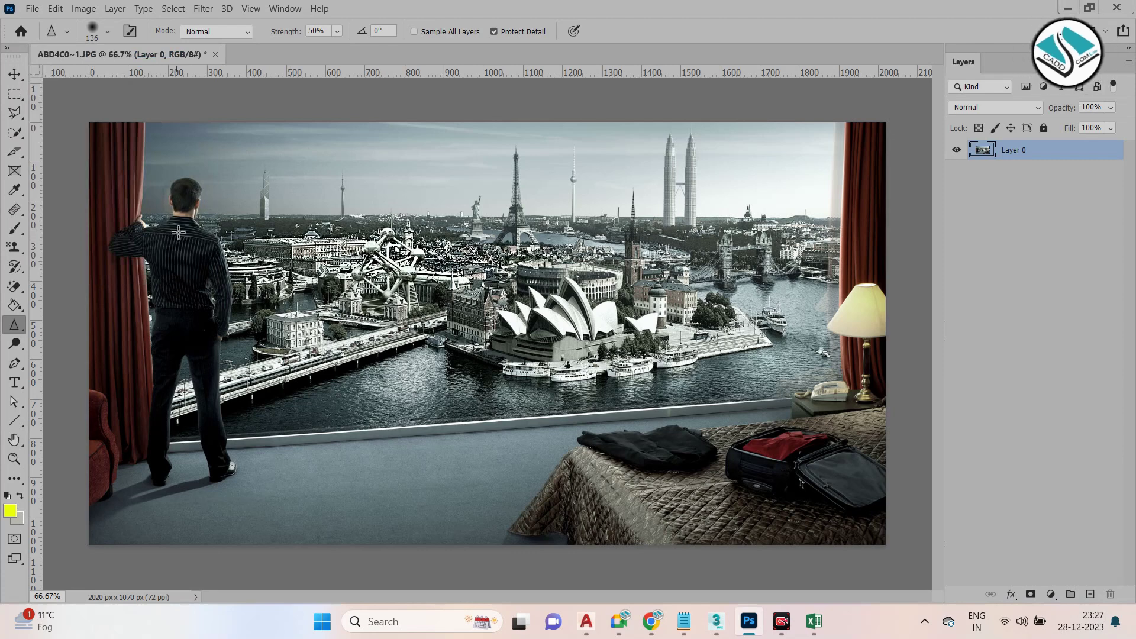
# Sharpen the man's head and striped shirt with repeated strokes
pyautogui.hotkey('ctrl', '+')
pyautogui.hotkey('ctrl', '+')
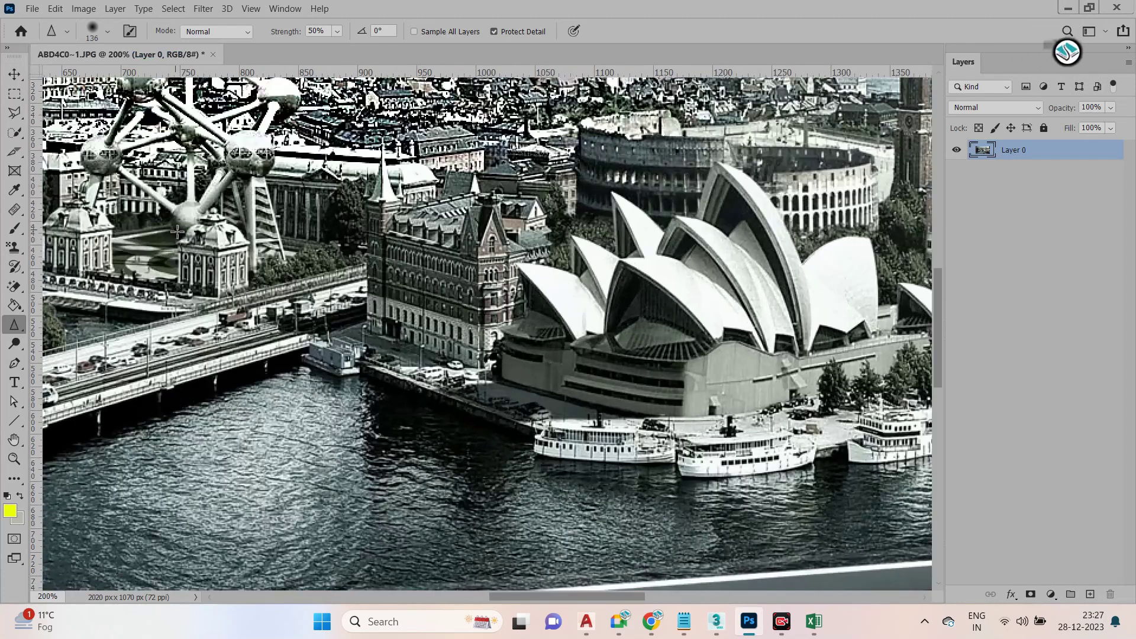
pyautogui.moveTo(550, 599); pyautogui.dragTo(409, 601)
pyautogui.scroll(3, 371, 332)
pyautogui.scroll(5, 370, 332)
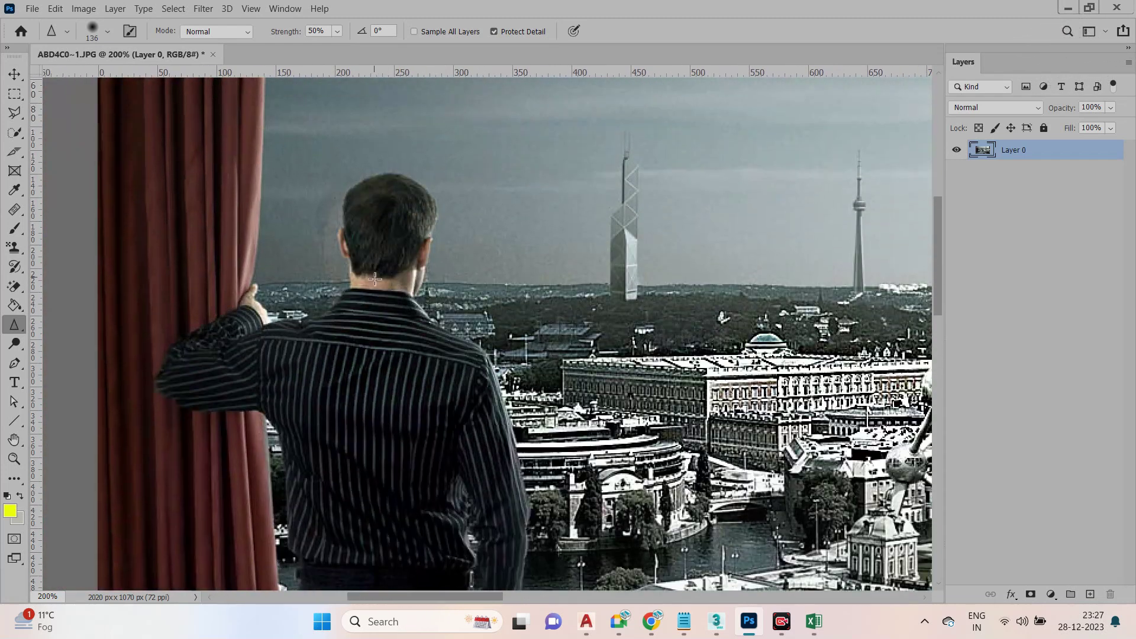
pyautogui.moveTo(389, 188)
pyautogui.mouseDown()
pyautogui.moveTo(364, 198)
pyautogui.moveTo(390, 188)
pyautogui.moveTo(371, 183)
pyautogui.moveTo(398, 192)
pyautogui.mouseUp()
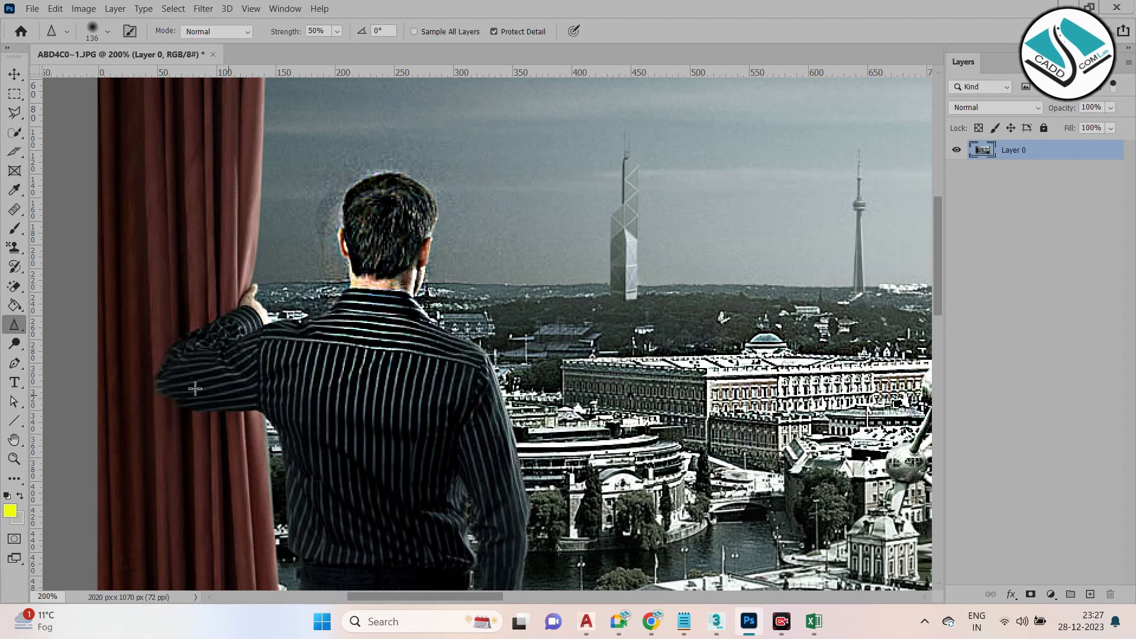
pyautogui.moveTo(311, 367); pyautogui.dragTo(426, 384)
pyautogui.moveTo(418, 210)
pyautogui.mouseDown()
pyautogui.moveTo(432, 370)
pyautogui.moveTo(387, 228)
pyautogui.mouseUp()
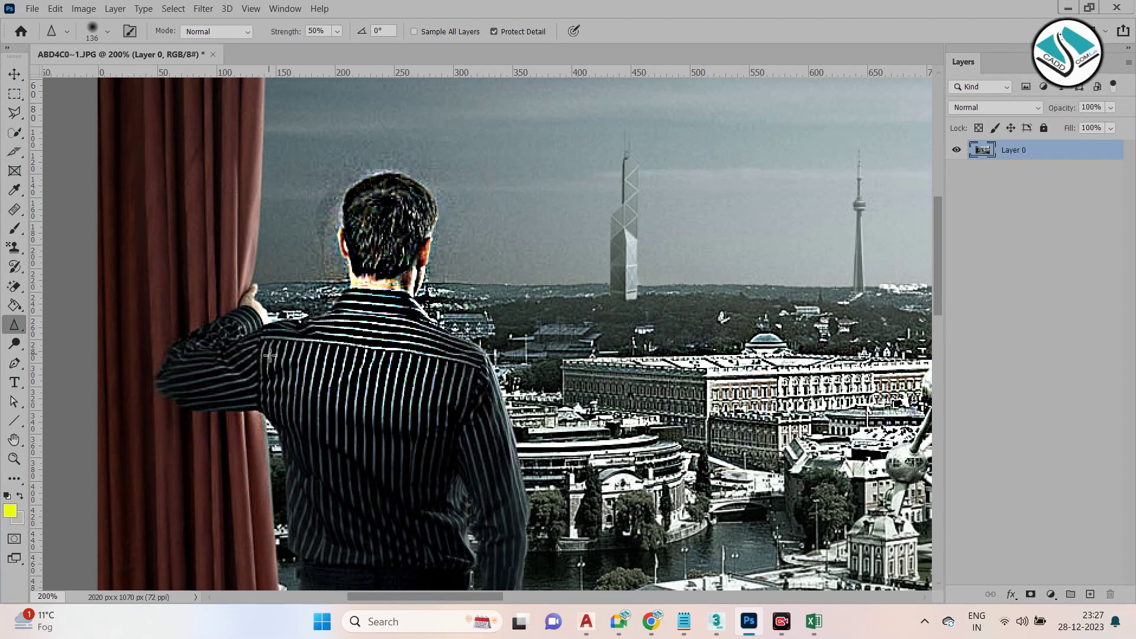
pyautogui.click(32, 8)
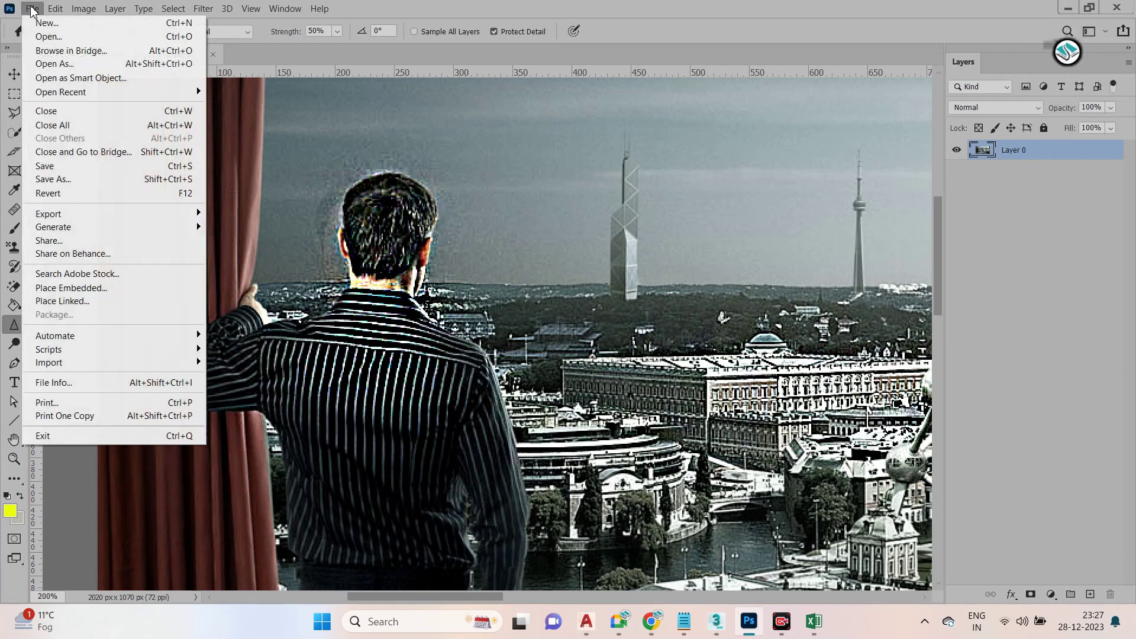
# Smear the man's head and collar and the nearby tower with the Smudge tool at 50% strength
pyautogui.rightClick(14, 333)
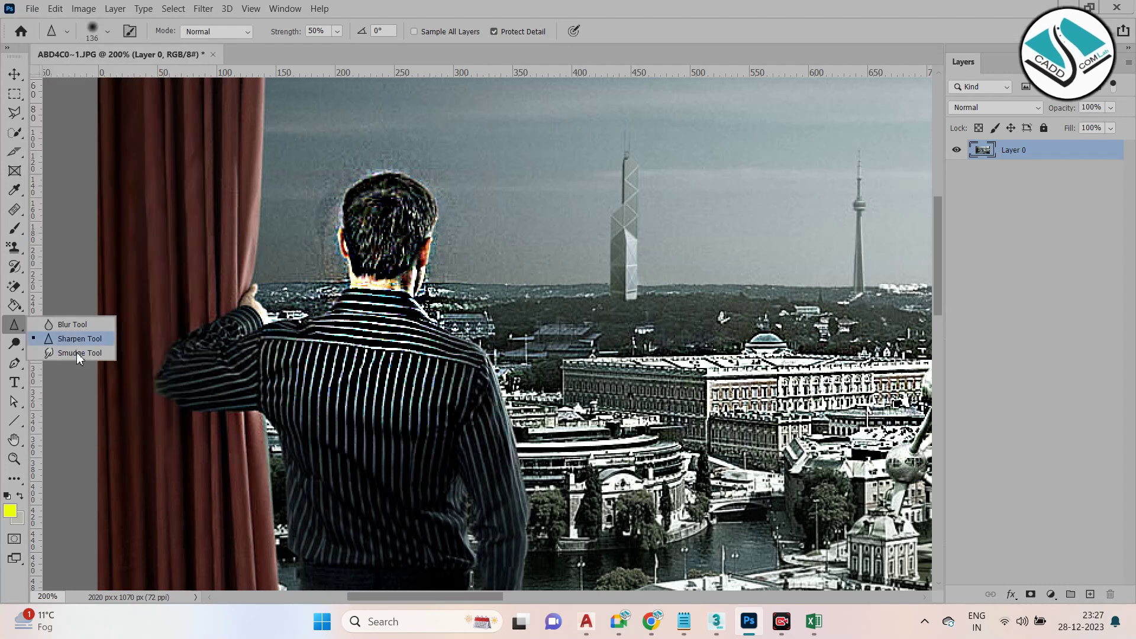
pyautogui.click(86, 354)
pyautogui.moveTo(404, 214)
pyautogui.mouseDown()
pyautogui.moveTo(331, 355)
pyautogui.moveTo(372, 331)
pyautogui.mouseUp()
pyautogui.moveTo(432, 207)
pyautogui.mouseDown()
pyautogui.moveTo(414, 270)
pyautogui.moveTo(337, 272)
pyautogui.moveTo(440, 253)
pyautogui.mouseUp()
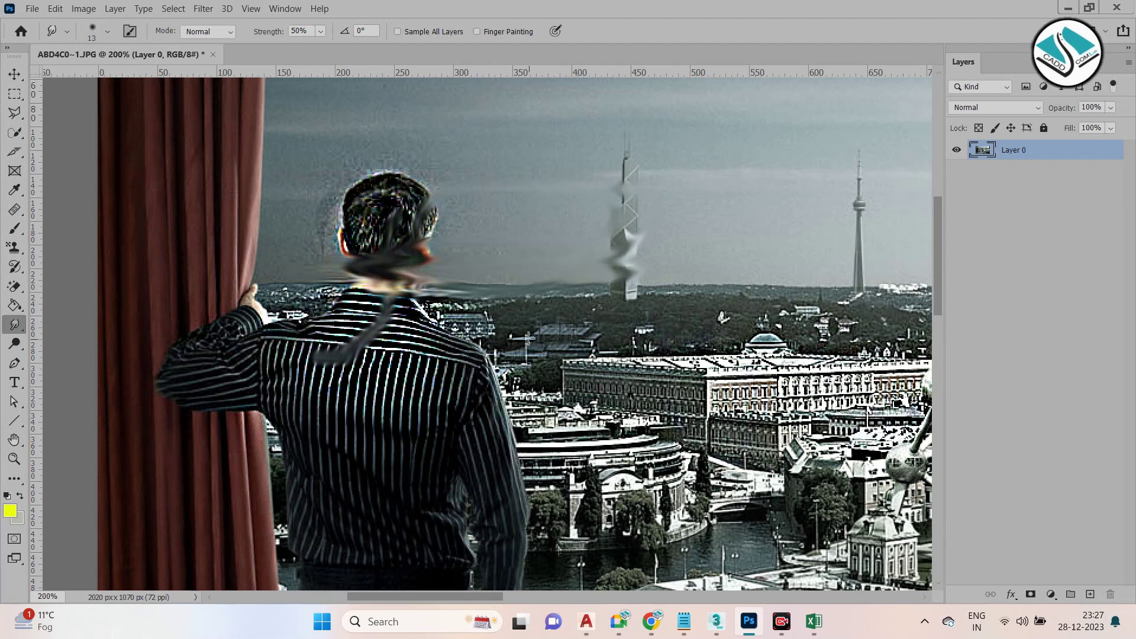
# Enlarge the Smudge brush to 86 px and smear the man's head, the nearby tower and the lampshade
pyautogui.click(108, 33)
pyautogui.moveTo(89, 79); pyautogui.dragTo(123, 78)
pyautogui.press('Return')
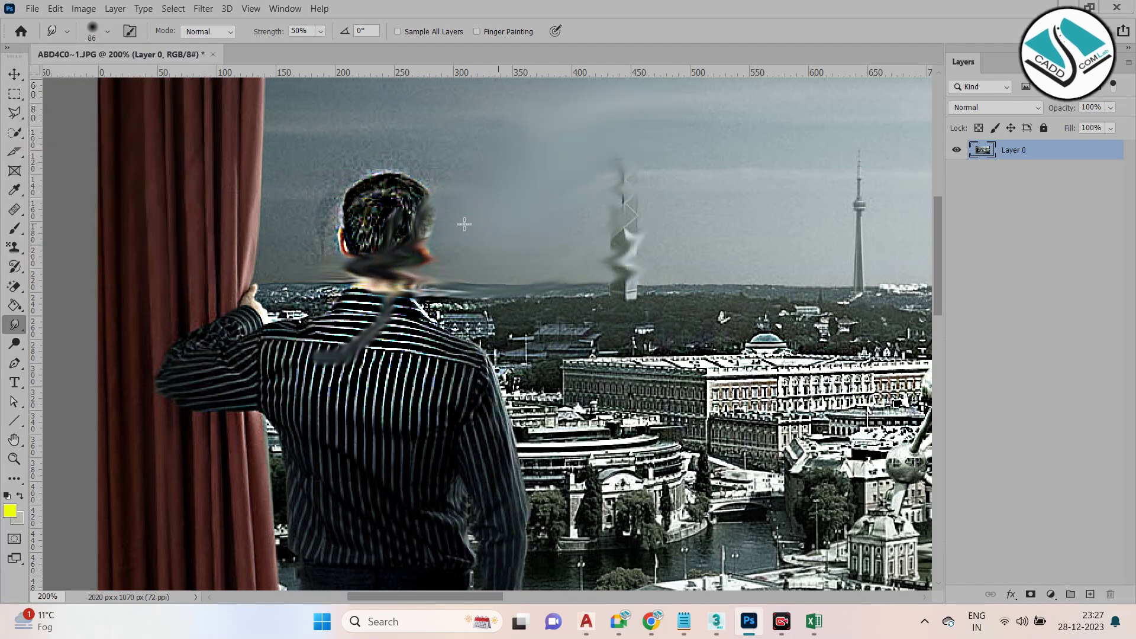
pyautogui.moveTo(413, 214); pyautogui.dragTo(344, 206)
pyautogui.moveTo(620, 225)
pyautogui.mouseDown()
pyautogui.moveTo(762, 213)
pyautogui.moveTo(726, 175)
pyautogui.mouseUp()
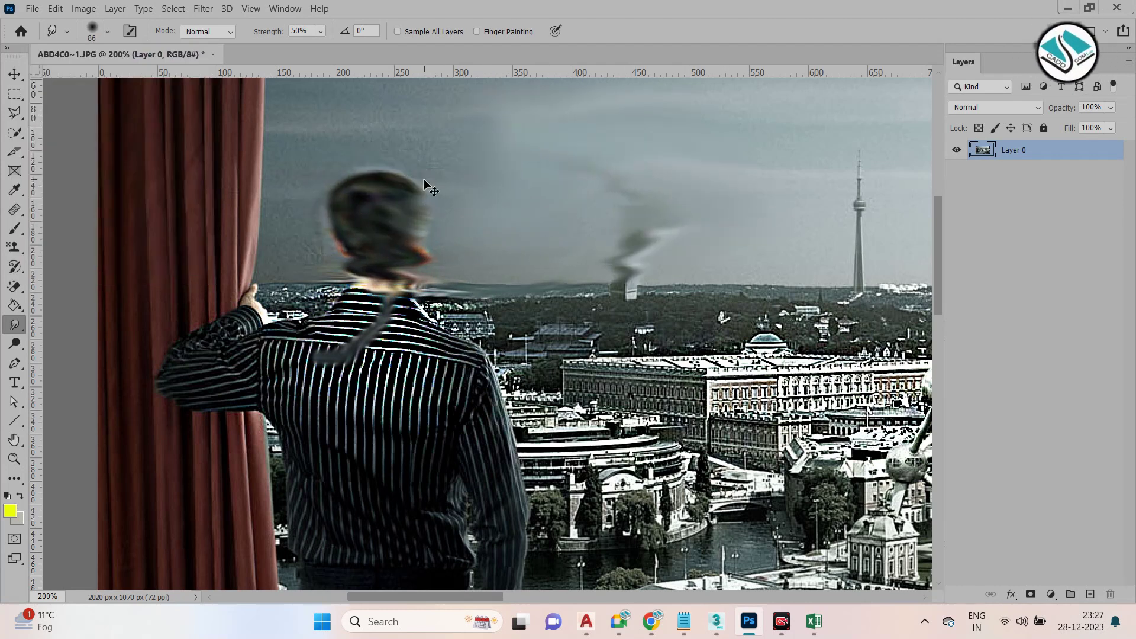
pyautogui.hotkey('ctrl', '0')
pyautogui.moveTo(911, 287); pyautogui.dragTo(911, 290)
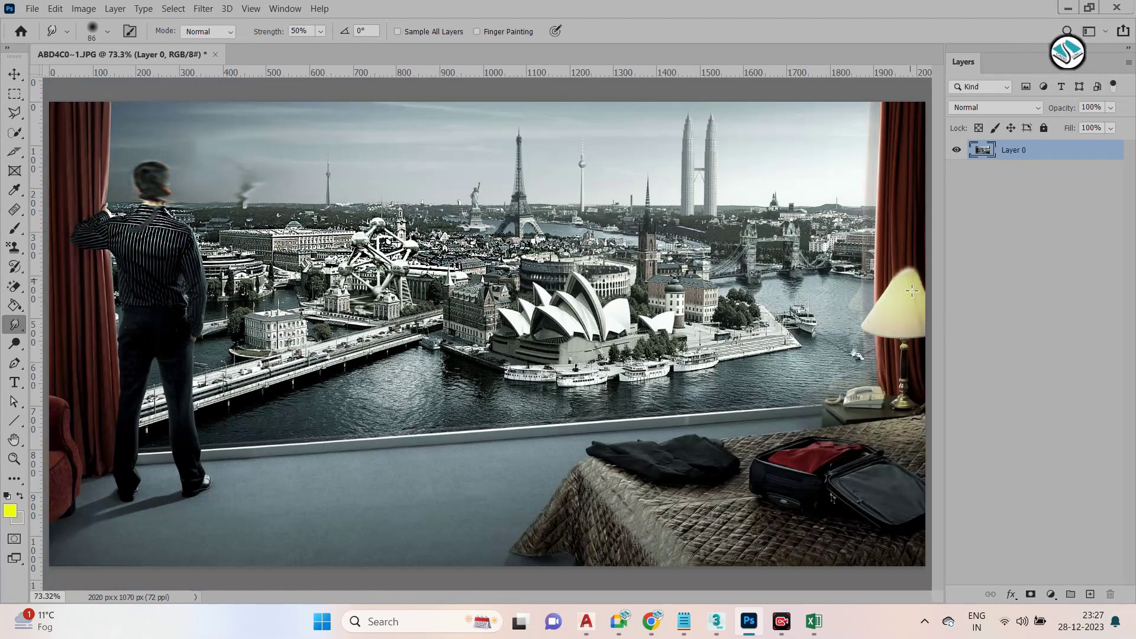
# Activate the Dodge tool and close the city-view image without saving changes
pyautogui.click(14, 343)
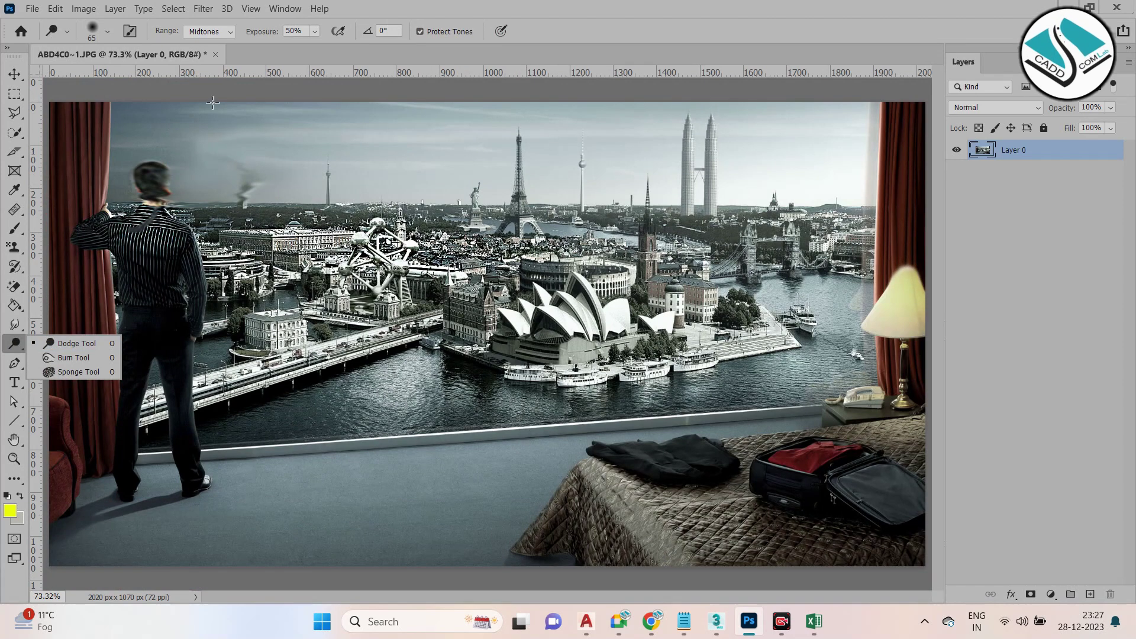
pyautogui.click(216, 54)
pyautogui.click(585, 244)
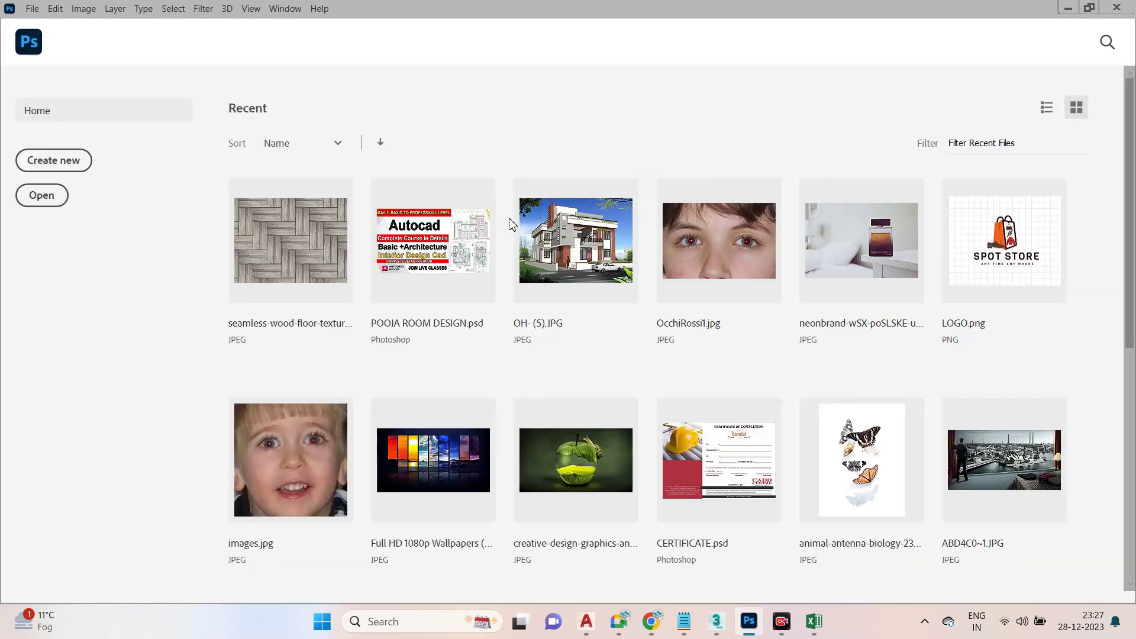
# Open ABD0C4~1 from the Full HD 1080p HDTV Wallpapers folder and unlock its Background layer
pyautogui.hotkey('ctrl', 'o')
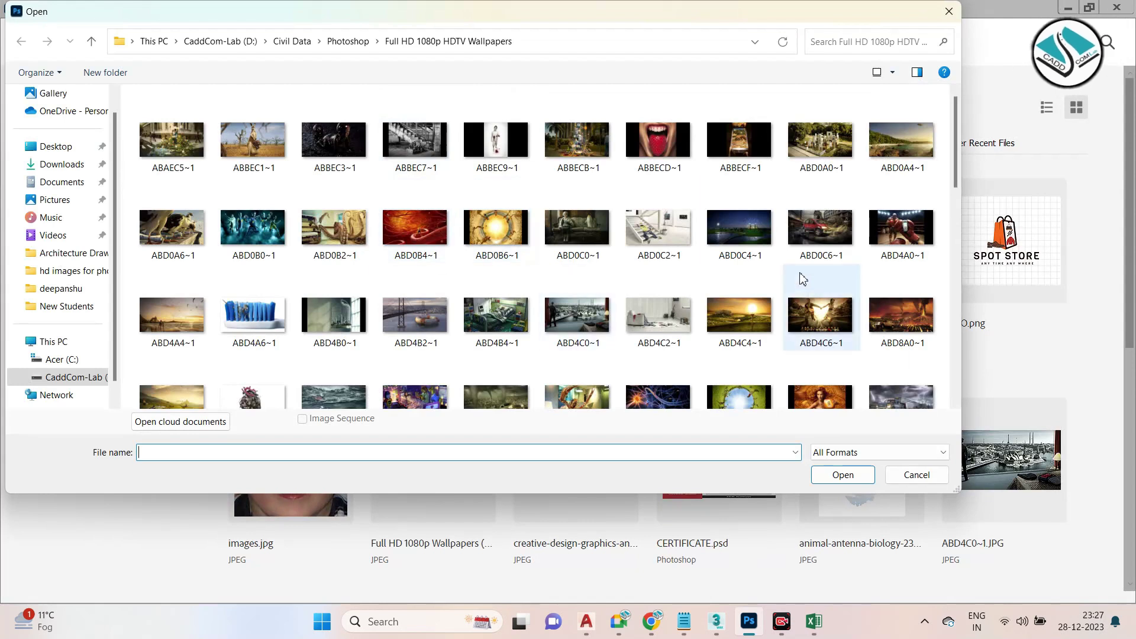
pyautogui.scroll(-4, 740, 237)
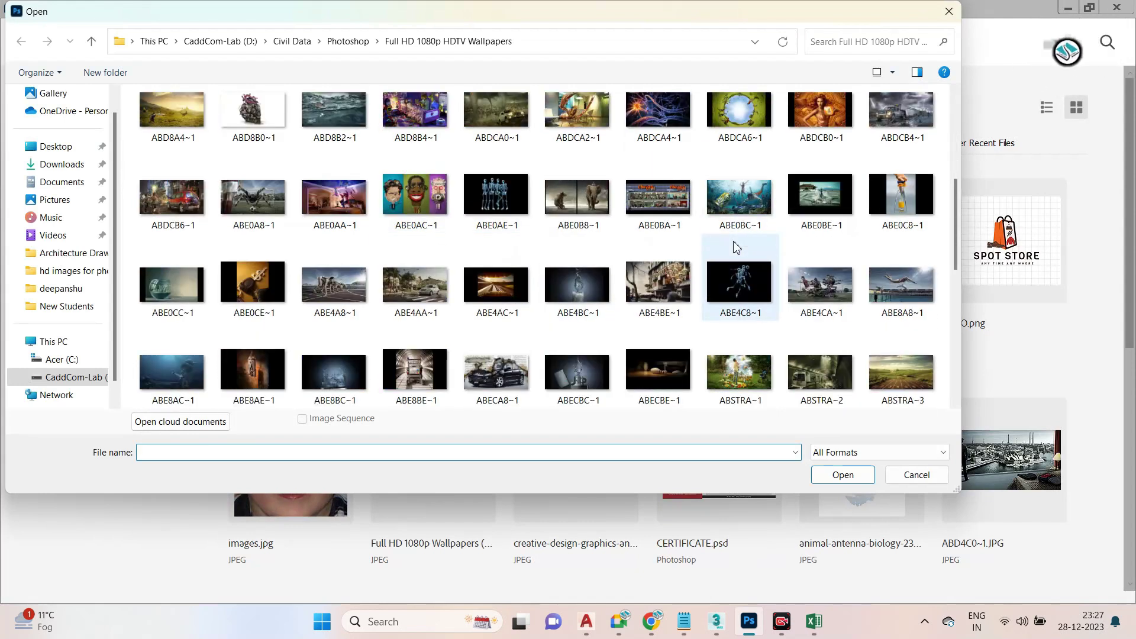
pyautogui.scroll(-3, 736, 248)
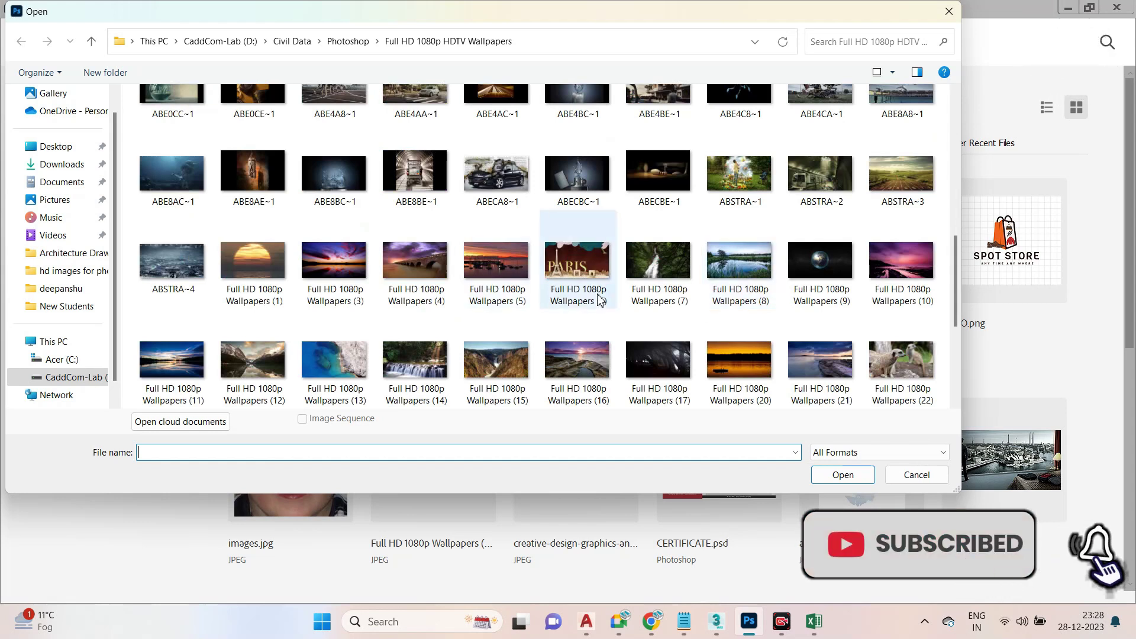
pyautogui.scroll(-3, 599, 298)
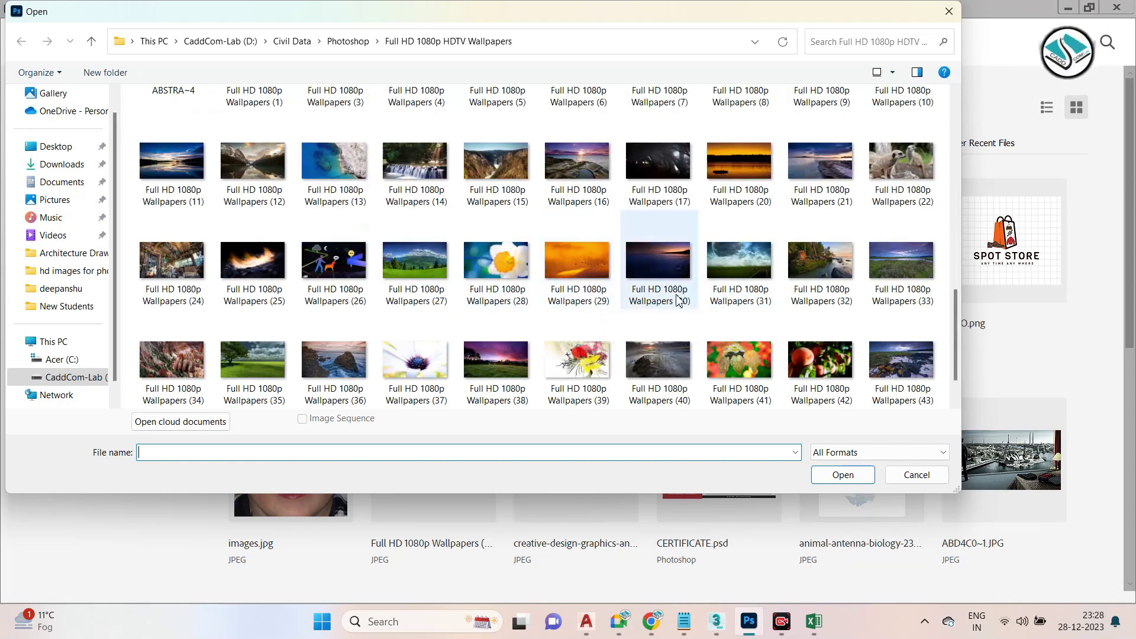
pyautogui.scroll(-2, 679, 300)
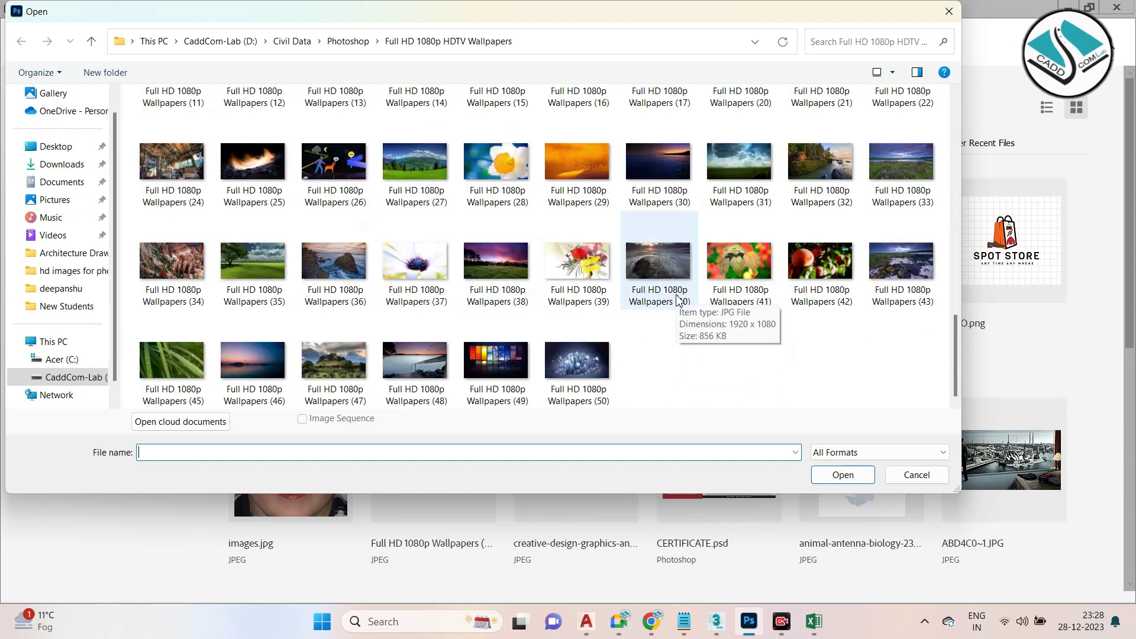
pyautogui.scroll(10, 674, 296)
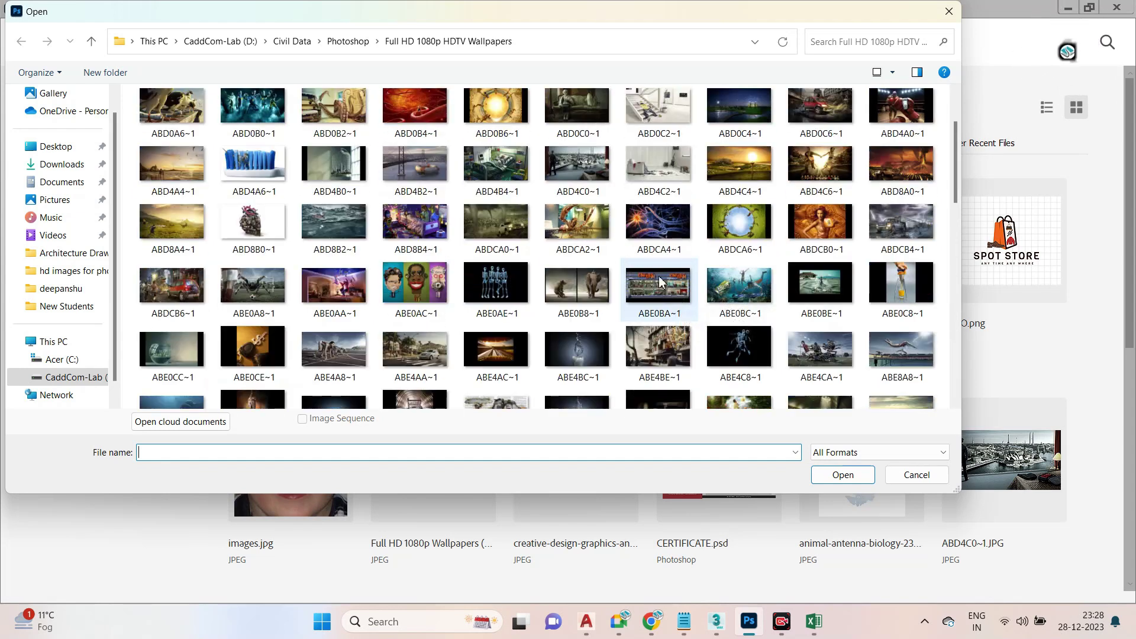
pyautogui.scroll(1, 647, 269)
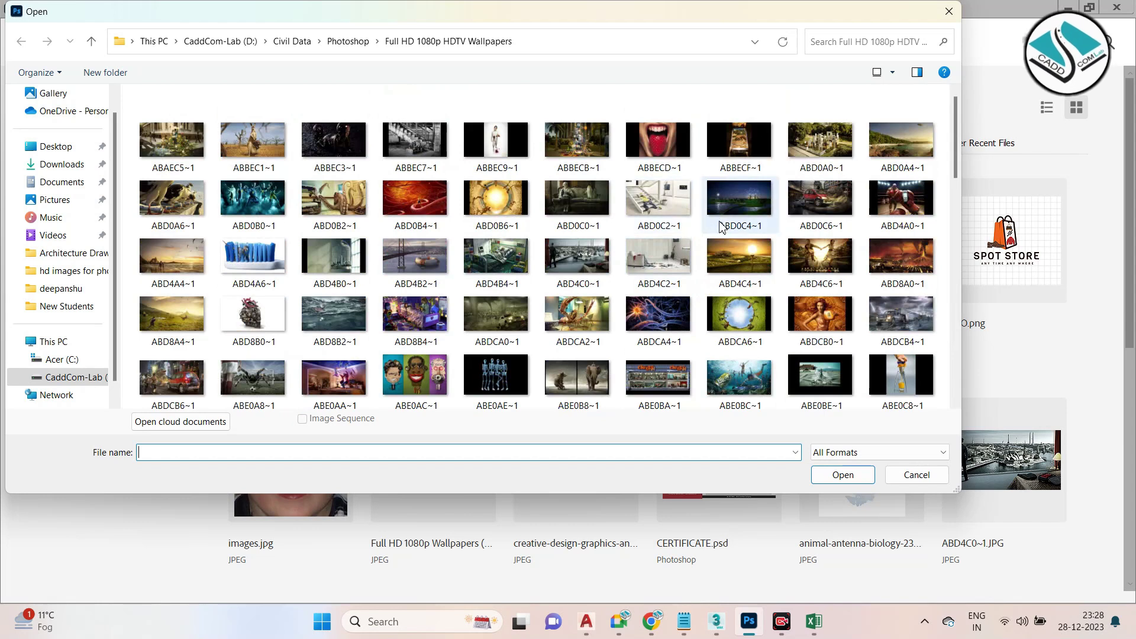
pyautogui.doubleClick(748, 197)
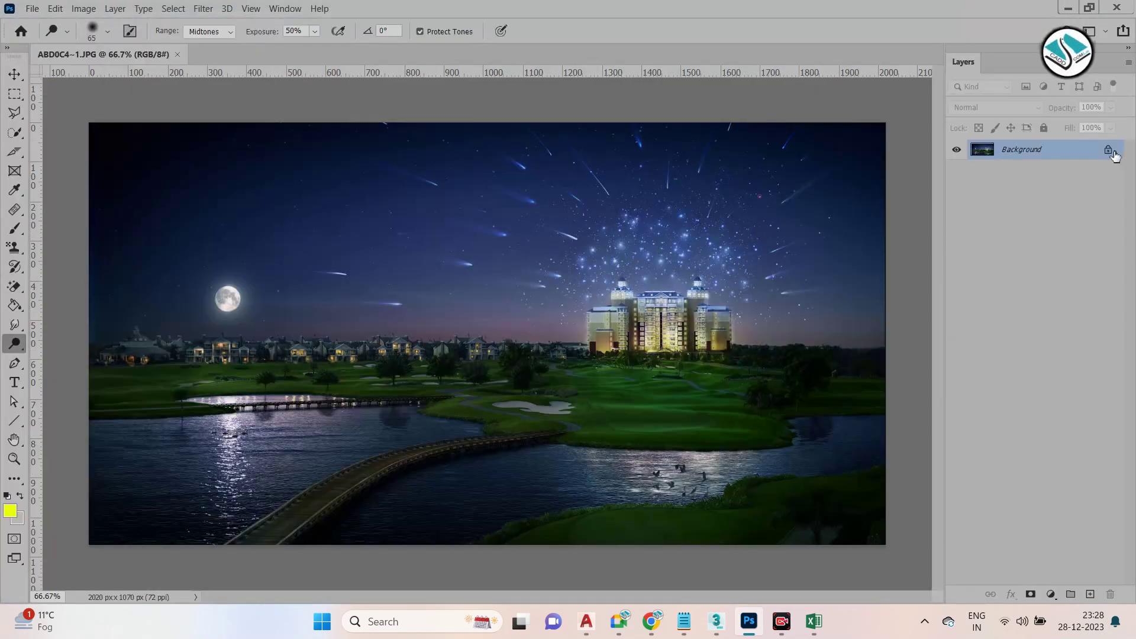
pyautogui.click(1108, 152)
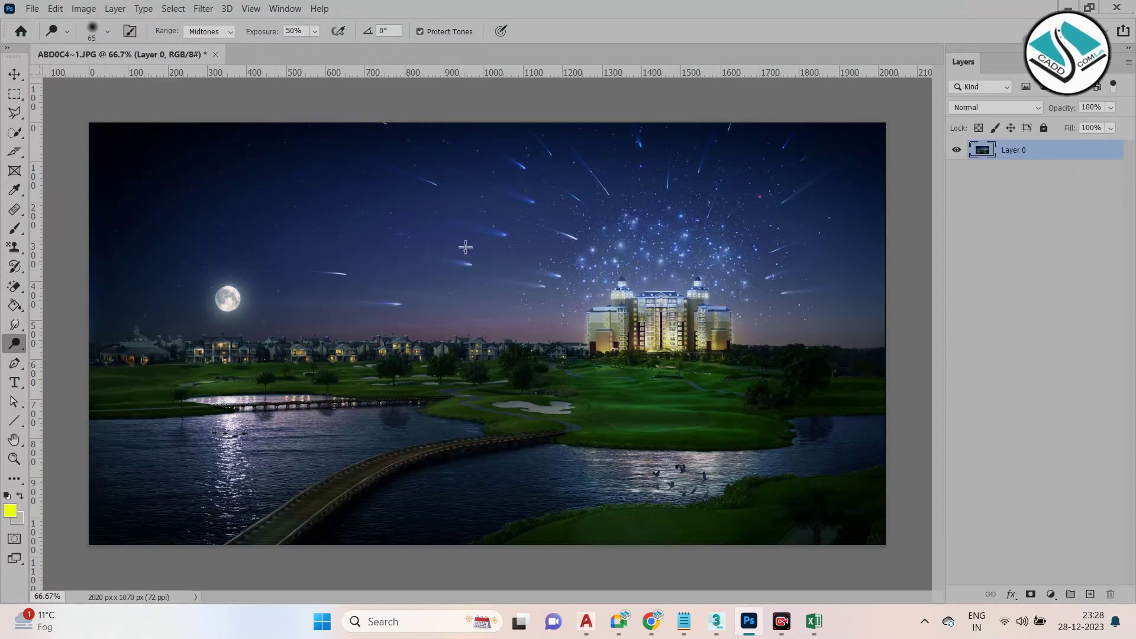
# Set the Dodge tool to a 117 px brush at 100% exposure and lighten the dark sky above the moon
pyautogui.rightClick(15, 344)
pyautogui.click(87, 345)
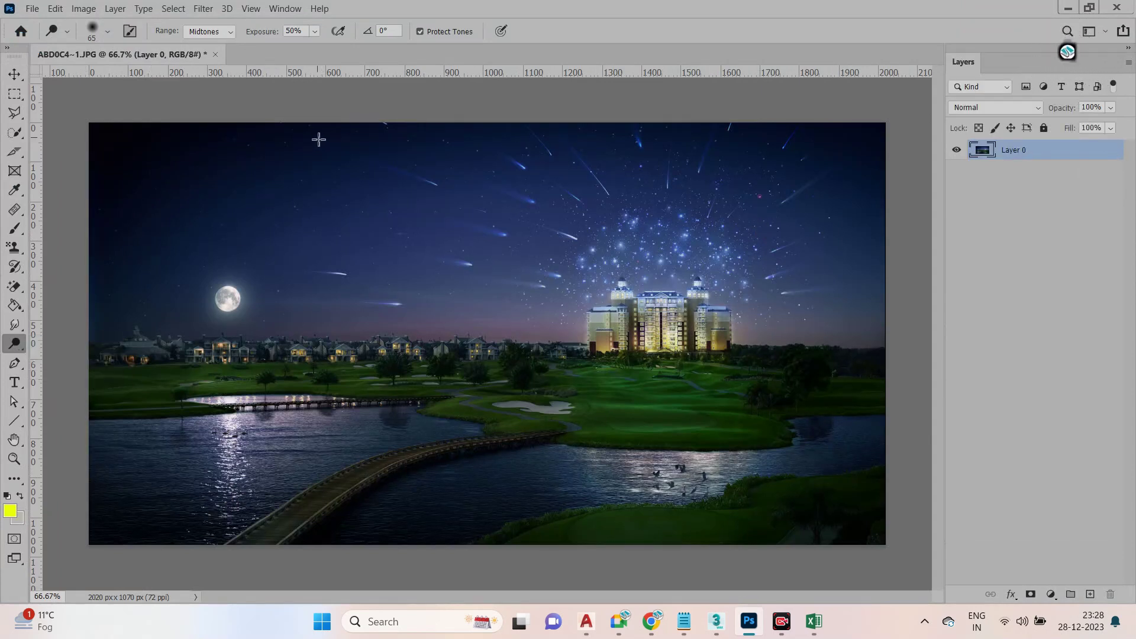
pyautogui.click(107, 33)
pyautogui.moveTo(114, 79); pyautogui.dragTo(133, 79)
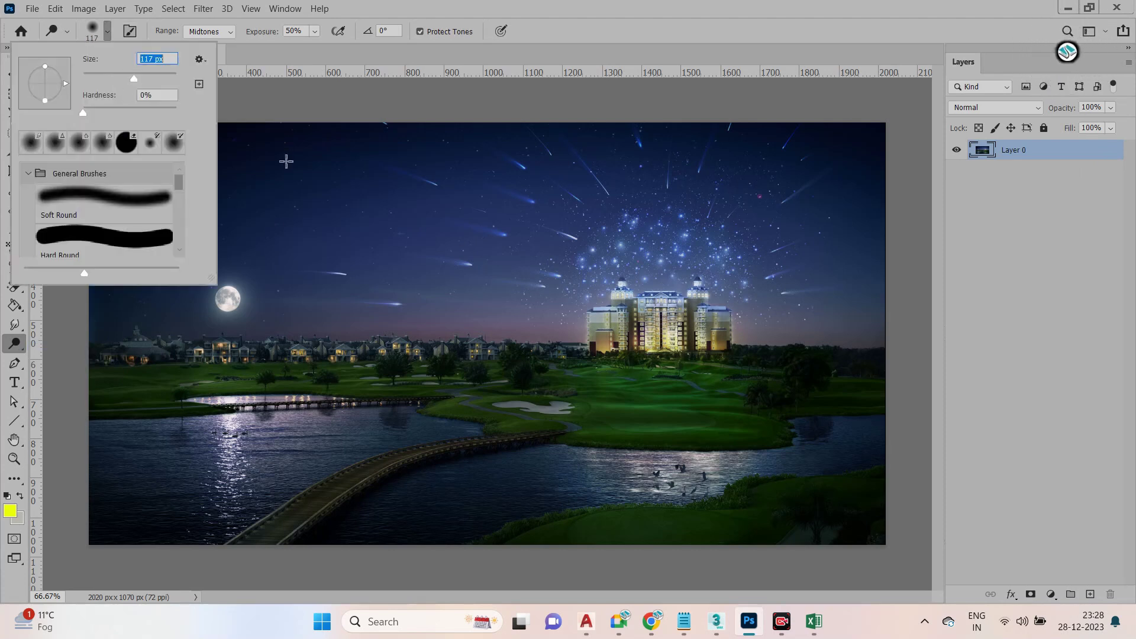
pyautogui.click(314, 32)
pyautogui.moveTo(323, 51); pyautogui.dragTo(357, 50)
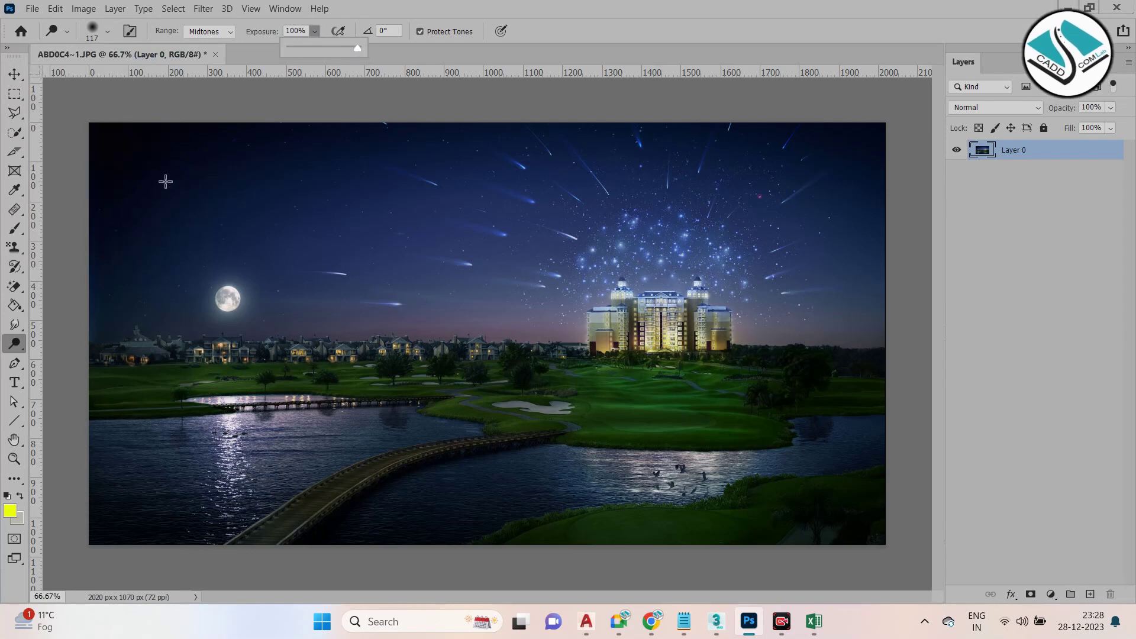
pyautogui.click(134, 244)
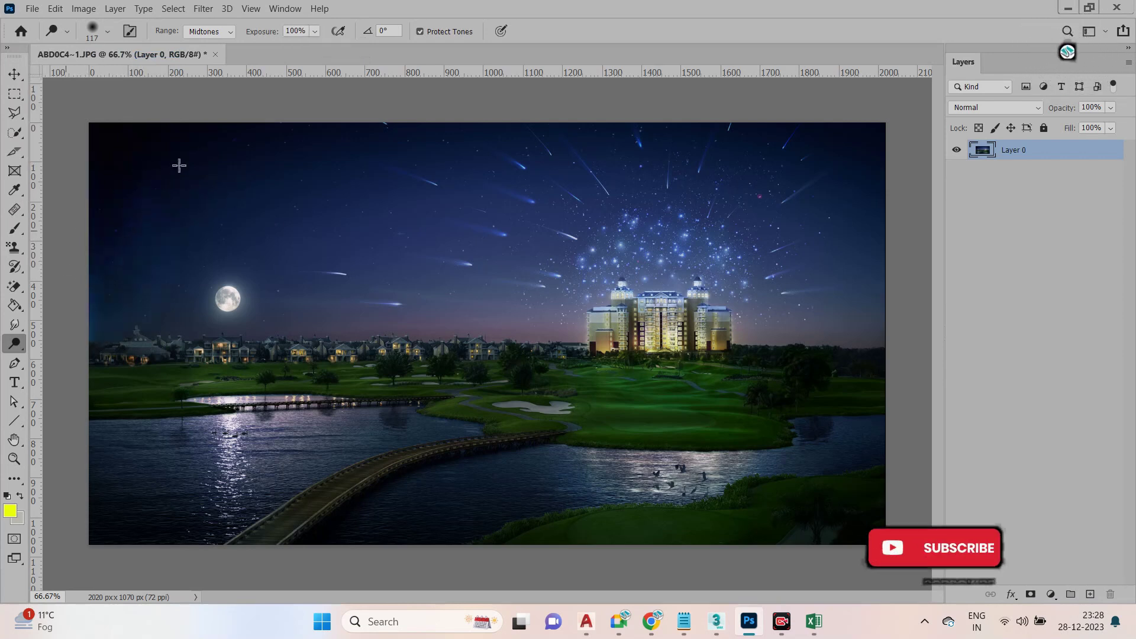
# Enlarge the Dodge brush to 190 px and finally 448 px, and brighten the night sky with broad strokes
pyautogui.click(107, 31)
pyautogui.moveTo(134, 78); pyautogui.dragTo(151, 78)
pyautogui.click(358, 346)
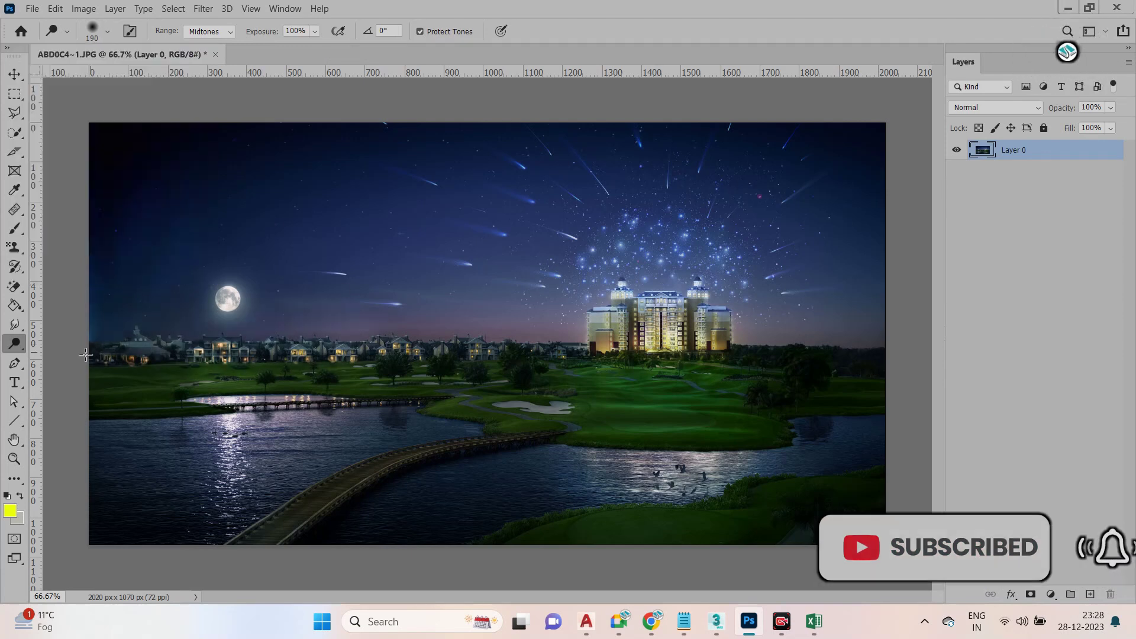
pyautogui.click(107, 32)
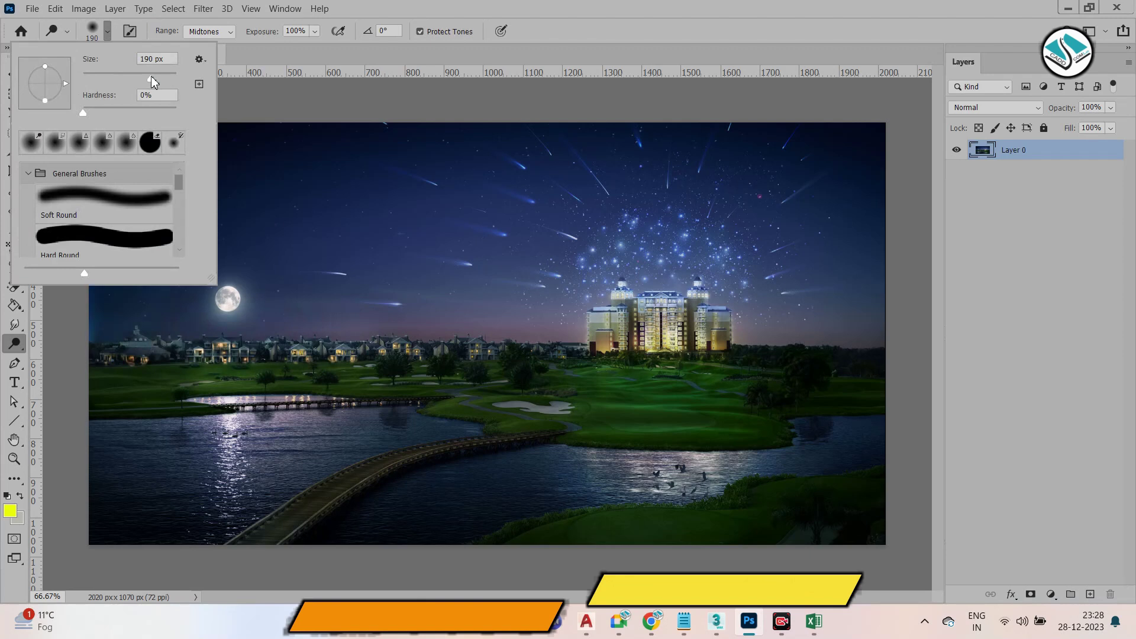
pyautogui.moveTo(151, 78); pyautogui.dragTo(166, 78)
pyautogui.click(232, 225)
pyautogui.moveTo(232, 225)
pyautogui.mouseDown()
pyautogui.moveTo(271, 160)
pyautogui.moveTo(406, 183)
pyautogui.moveTo(747, 148)
pyautogui.moveTo(241, 147)
pyautogui.mouseUp()
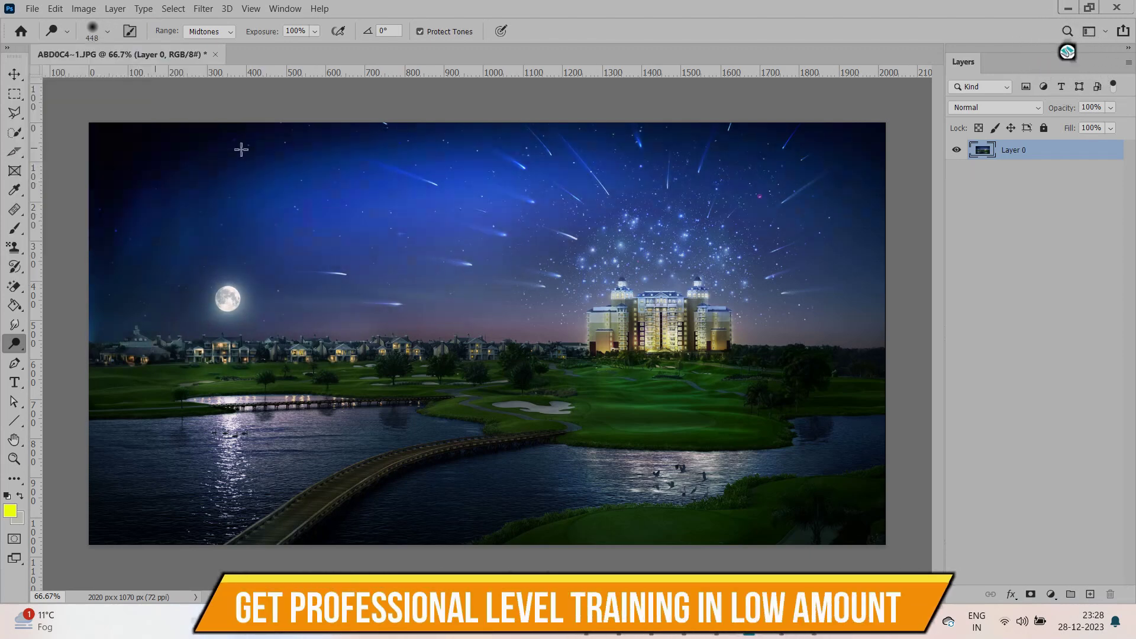
pyautogui.moveTo(118, 267)
pyautogui.mouseDown()
pyautogui.moveTo(267, 296)
pyautogui.moveTo(844, 266)
pyautogui.moveTo(363, 172)
pyautogui.moveTo(802, 191)
pyautogui.mouseUp()
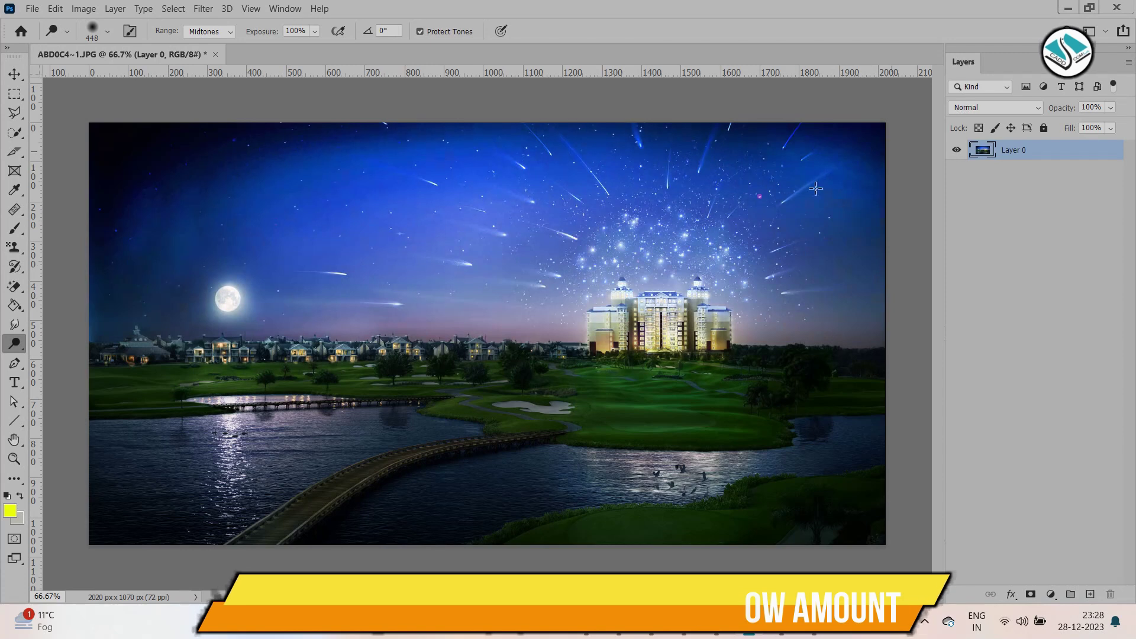
# Brighten the golf course, hotel, bridge, lake and foreground lawn with broad Dodge strokes
pyautogui.moveTo(527, 464)
pyautogui.mouseDown()
pyautogui.moveTo(710, 462)
pyautogui.moveTo(425, 419)
pyautogui.moveTo(680, 379)
pyautogui.moveTo(540, 366)
pyautogui.moveTo(641, 289)
pyautogui.moveTo(590, 364)
pyautogui.moveTo(672, 321)
pyautogui.moveTo(544, 405)
pyautogui.mouseUp()
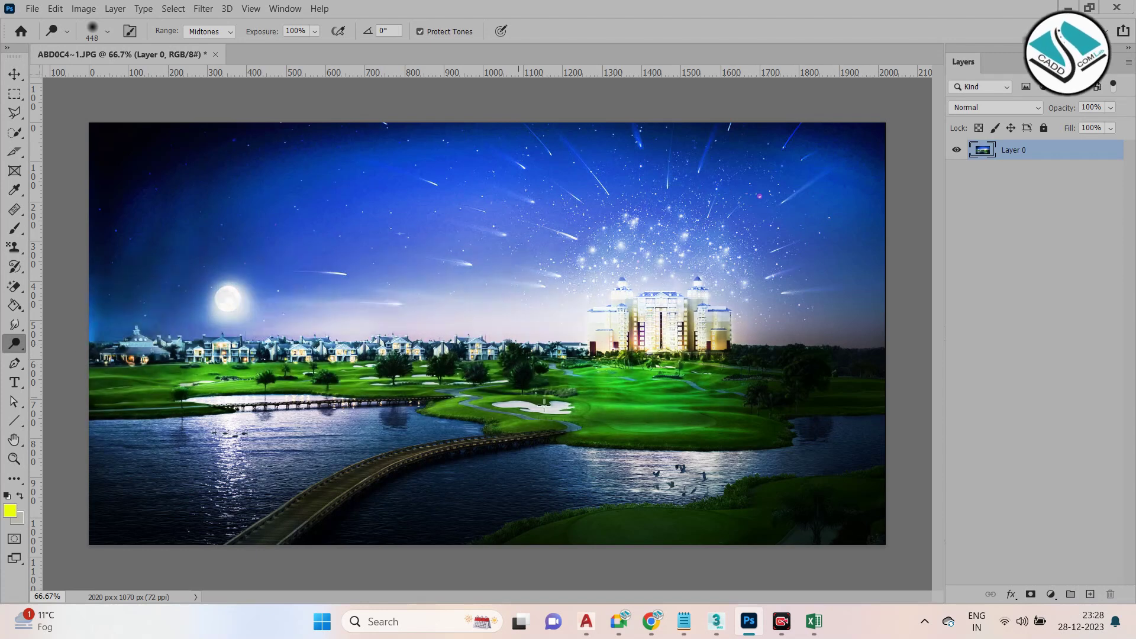
pyautogui.moveTo(582, 361); pyautogui.dragTo(963, 421)
pyautogui.moveTo(353, 507)
pyautogui.mouseDown()
pyautogui.moveTo(474, 507)
pyautogui.moveTo(368, 522)
pyautogui.moveTo(335, 553)
pyautogui.moveTo(332, 537)
pyautogui.moveTo(272, 540)
pyautogui.moveTo(375, 515)
pyautogui.moveTo(177, 536)
pyautogui.mouseUp()
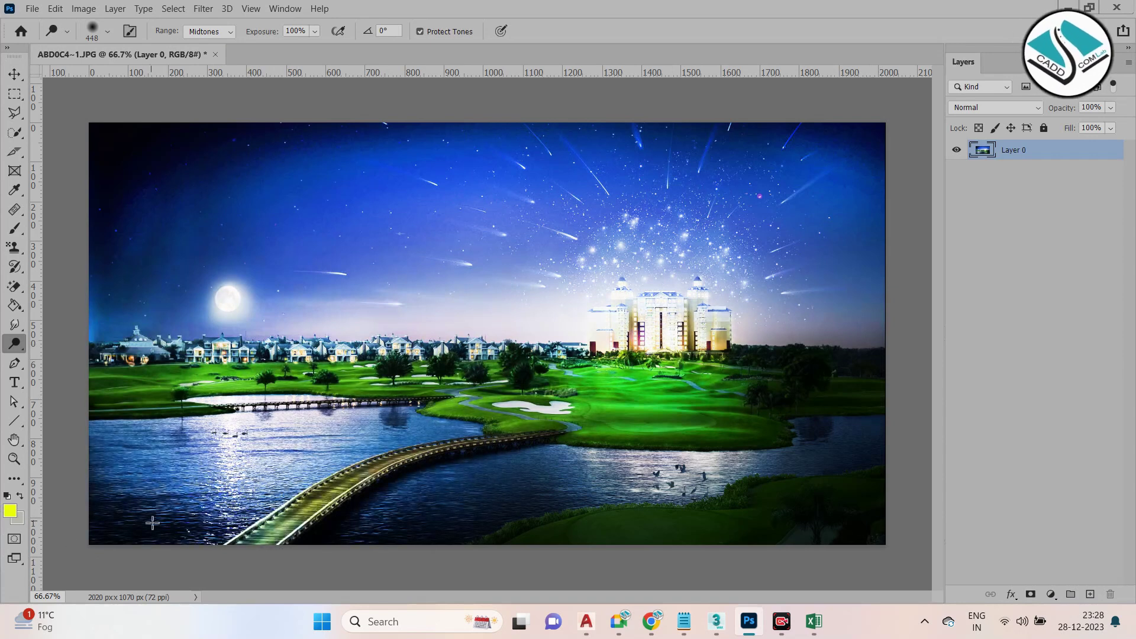
pyautogui.moveTo(767, 509)
pyautogui.mouseDown()
pyautogui.moveTo(932, 519)
pyautogui.moveTo(389, 501)
pyautogui.moveTo(361, 457)
pyautogui.moveTo(786, 467)
pyautogui.moveTo(911, 406)
pyautogui.moveTo(858, 400)
pyautogui.mouseUp()
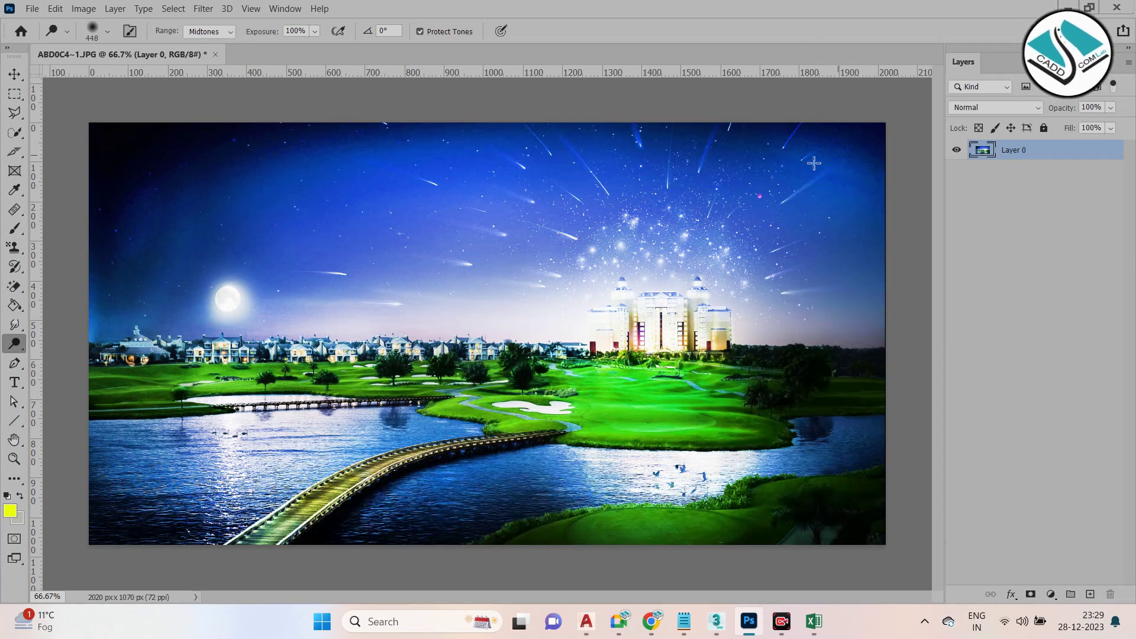
# Darken the sky around the moon with the Burn tool at 50% exposure, enlarging its brush to 322 px
pyautogui.rightClick(18, 345)
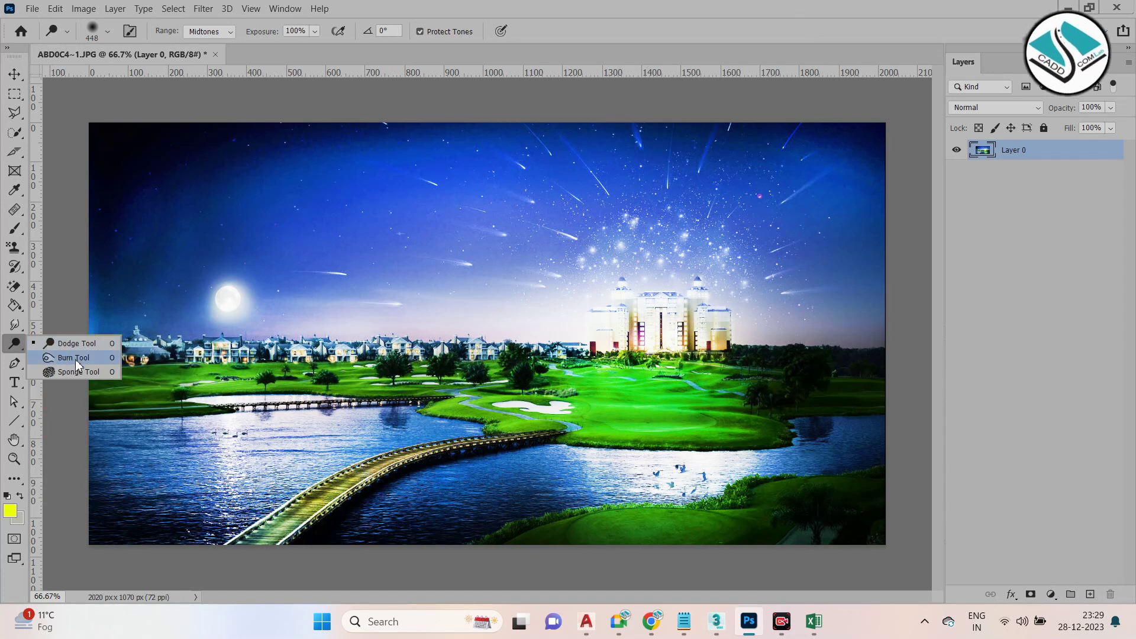
pyautogui.click(73, 358)
pyautogui.moveTo(177, 287)
pyautogui.mouseDown()
pyautogui.moveTo(497, 284)
pyautogui.moveTo(408, 238)
pyautogui.mouseUp()
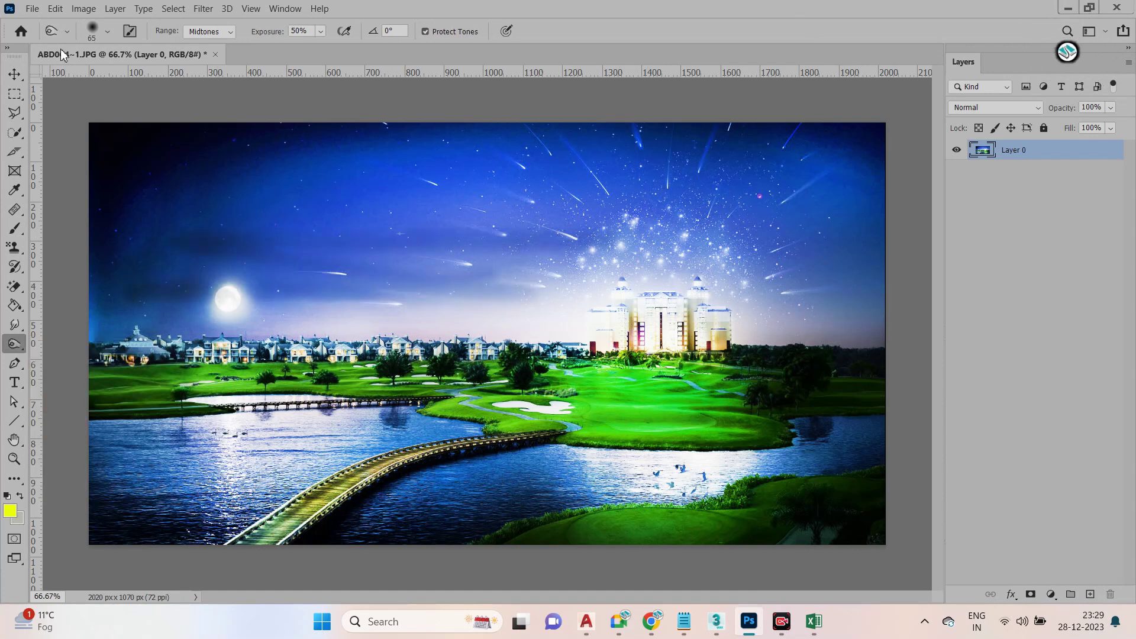
pyautogui.click(108, 34)
pyautogui.moveTo(114, 79); pyautogui.dragTo(131, 79)
pyautogui.click(485, 207)
pyautogui.moveTo(191, 197)
pyautogui.mouseDown()
pyautogui.moveTo(621, 231)
pyautogui.moveTo(150, 216)
pyautogui.mouseUp()
pyautogui.moveTo(183, 284); pyautogui.dragTo(726, 368)
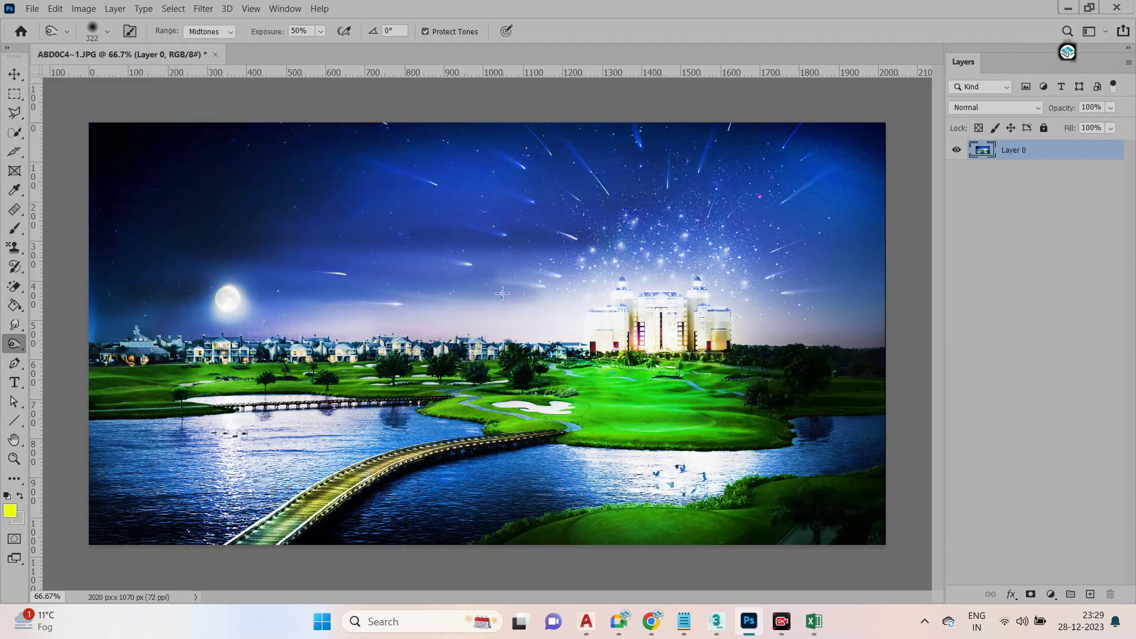
# Darken the golf-course lawn and the row of houses with broad Burn strokes
pyautogui.moveTo(644, 385)
pyautogui.mouseDown()
pyautogui.moveTo(745, 391)
pyautogui.moveTo(148, 361)
pyautogui.moveTo(532, 378)
pyautogui.moveTo(155, 353)
pyautogui.moveTo(363, 359)
pyautogui.moveTo(711, 389)
pyautogui.moveTo(2, 327)
pyautogui.mouseUp()
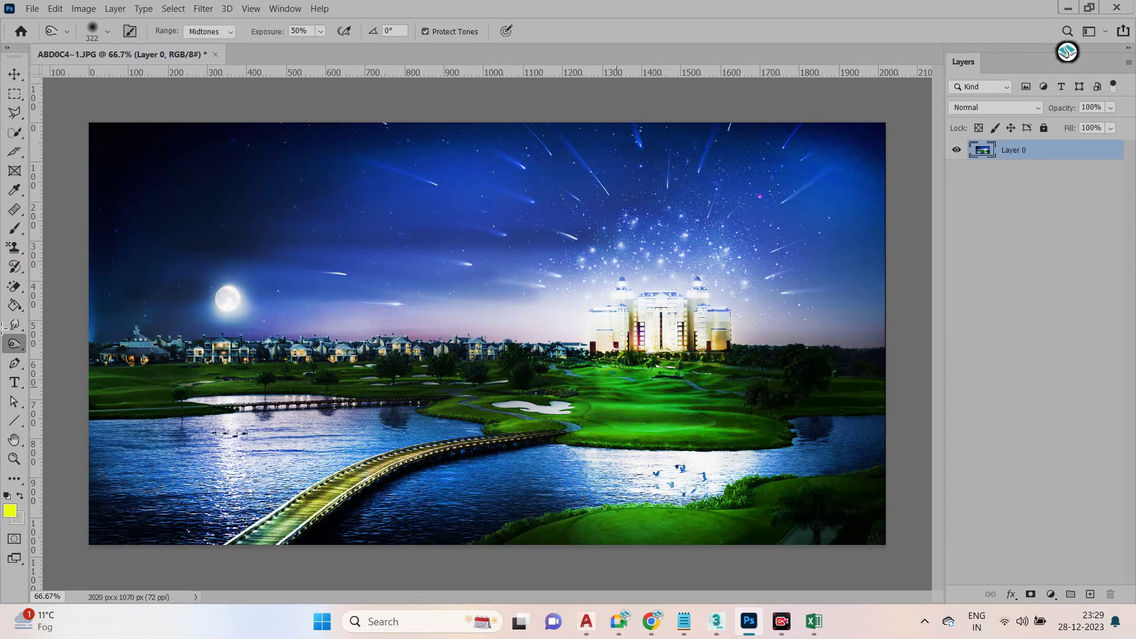
pyautogui.moveTo(789, 410); pyautogui.dragTo(3, 360)
pyautogui.moveTo(513, 493)
pyautogui.mouseDown()
pyautogui.moveTo(758, 360)
pyautogui.moveTo(3, 355)
pyautogui.mouseUp()
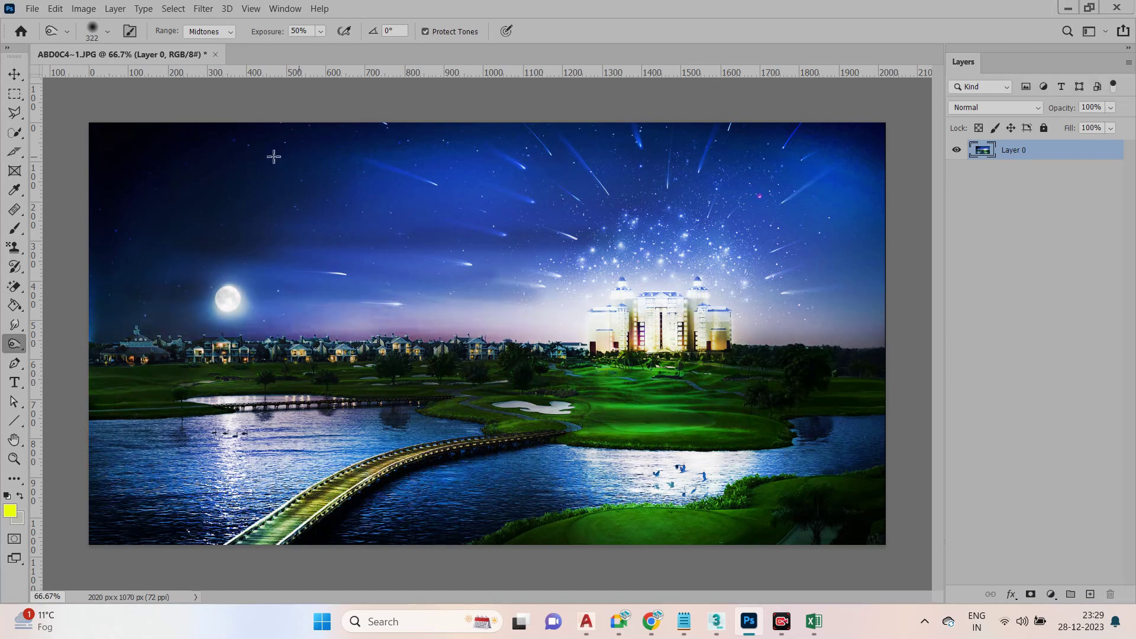
# Desaturate the night scene with the Sponge tool at 50% flow, using a 2874 px brush
pyautogui.rightClick(18, 344)
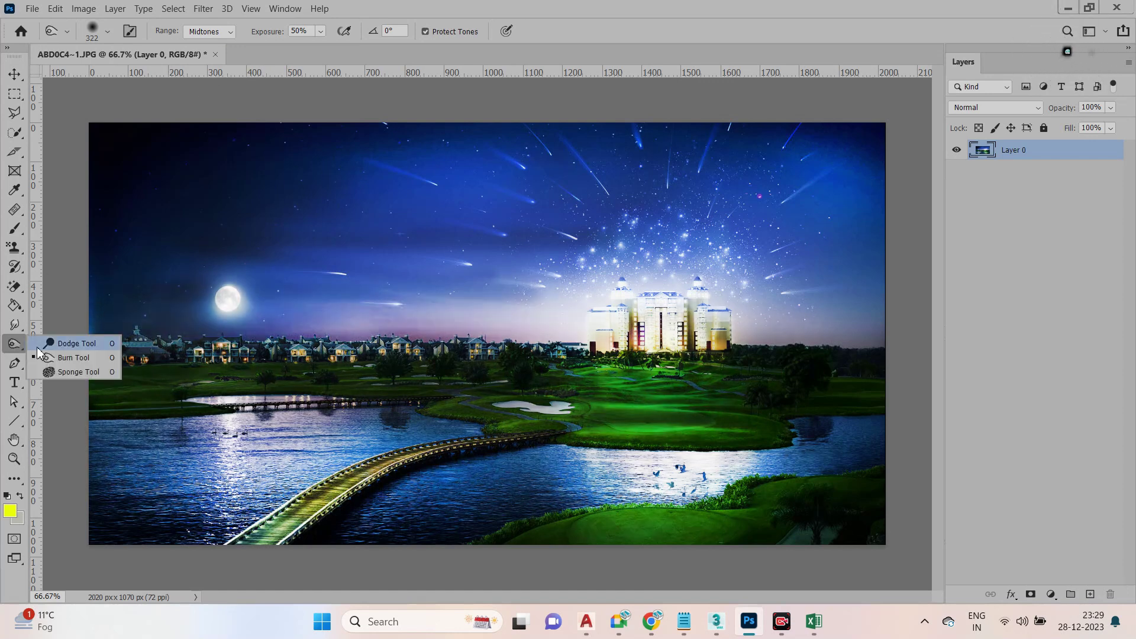
pyautogui.click(90, 373)
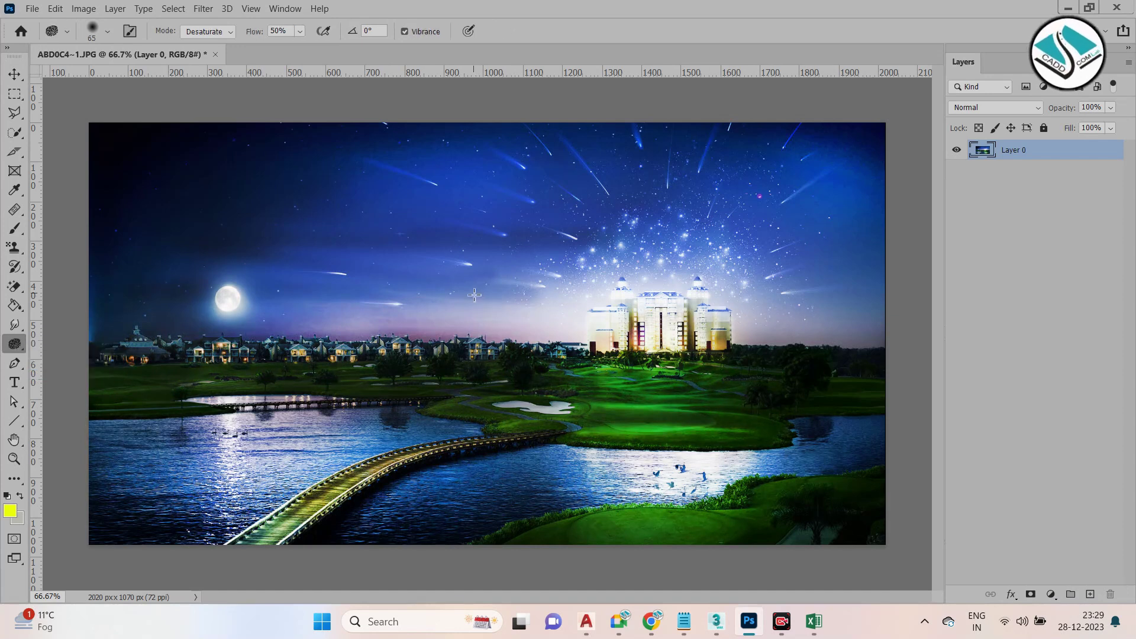
pyautogui.click(107, 32)
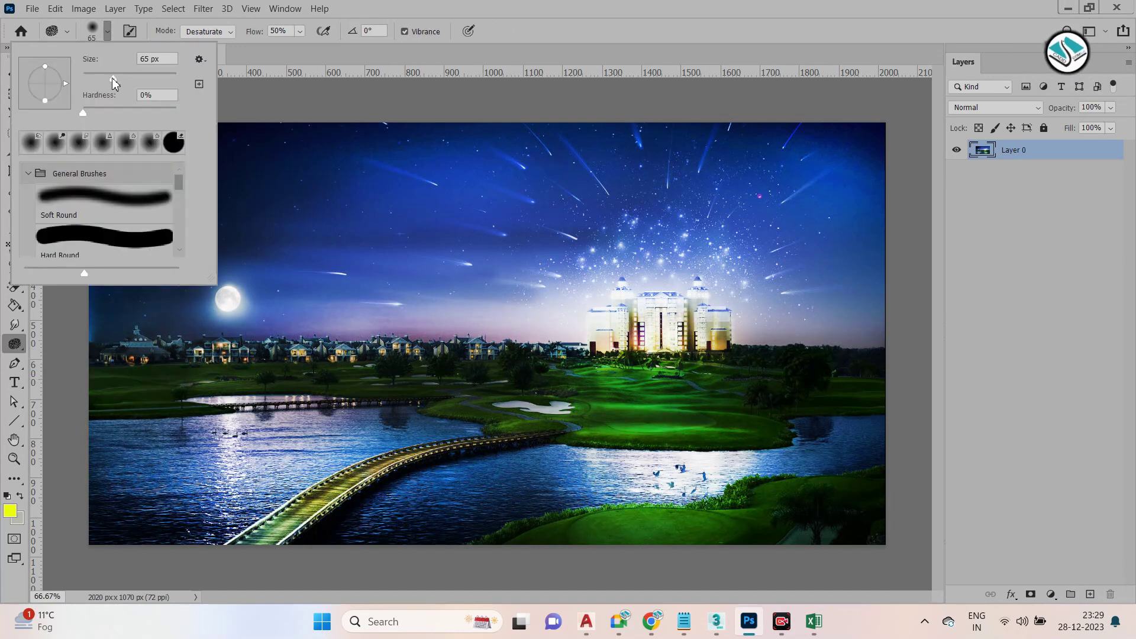
pyautogui.moveTo(175, 89); pyautogui.dragTo(179, 89)
pyautogui.click(491, 223)
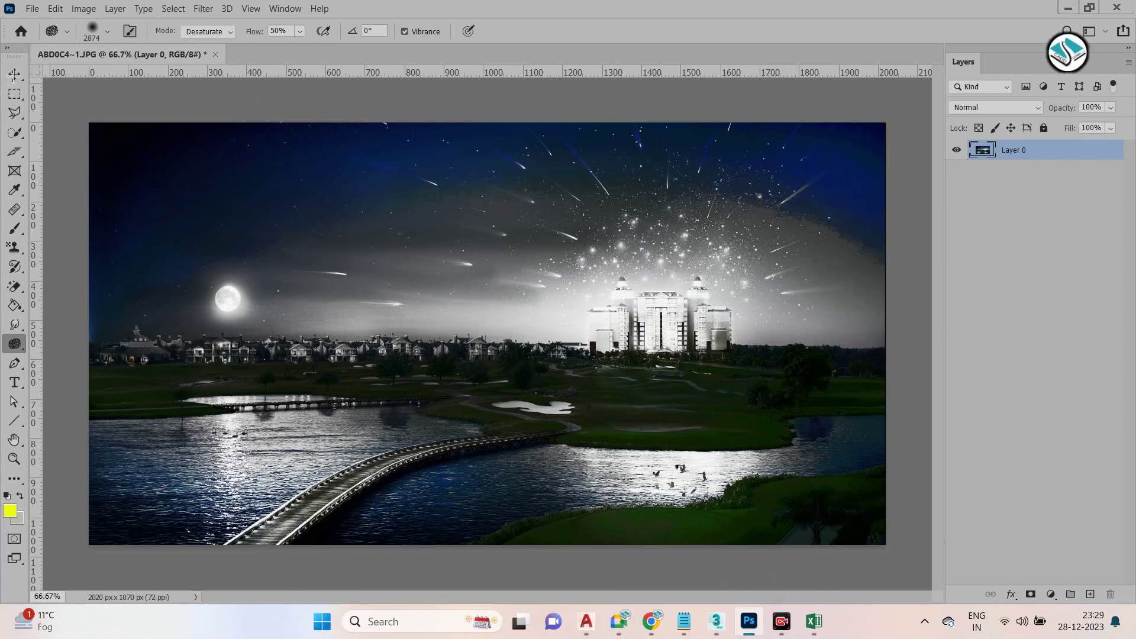
# Activate the Move tool and close the night-scene image without saving changes
pyautogui.click(14, 74)
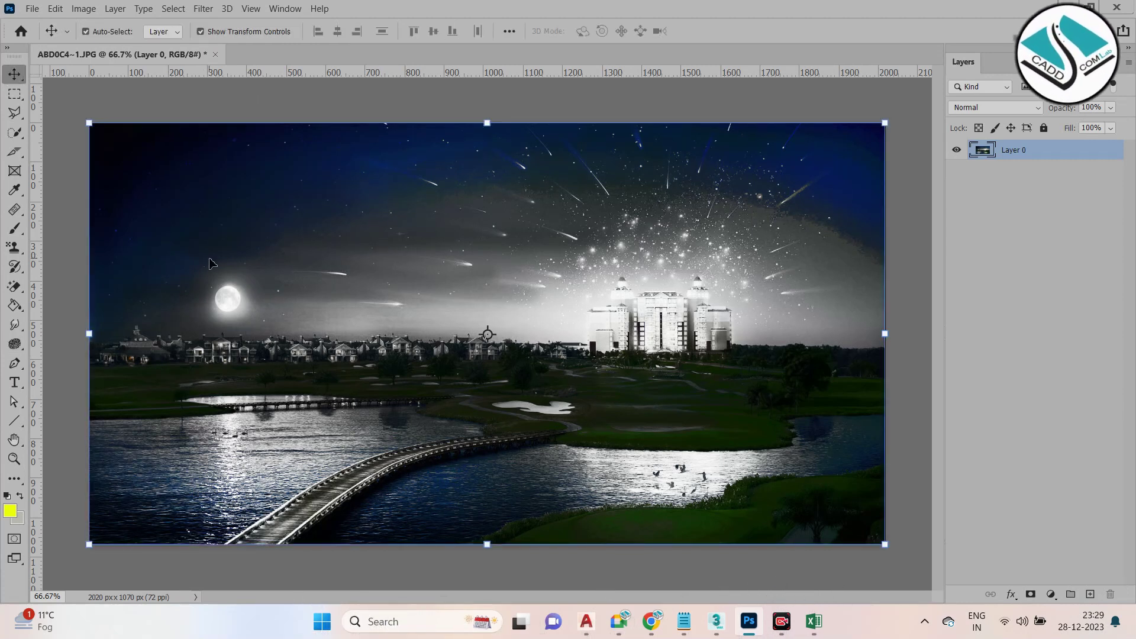
pyautogui.click(216, 55)
pyautogui.click(590, 241)
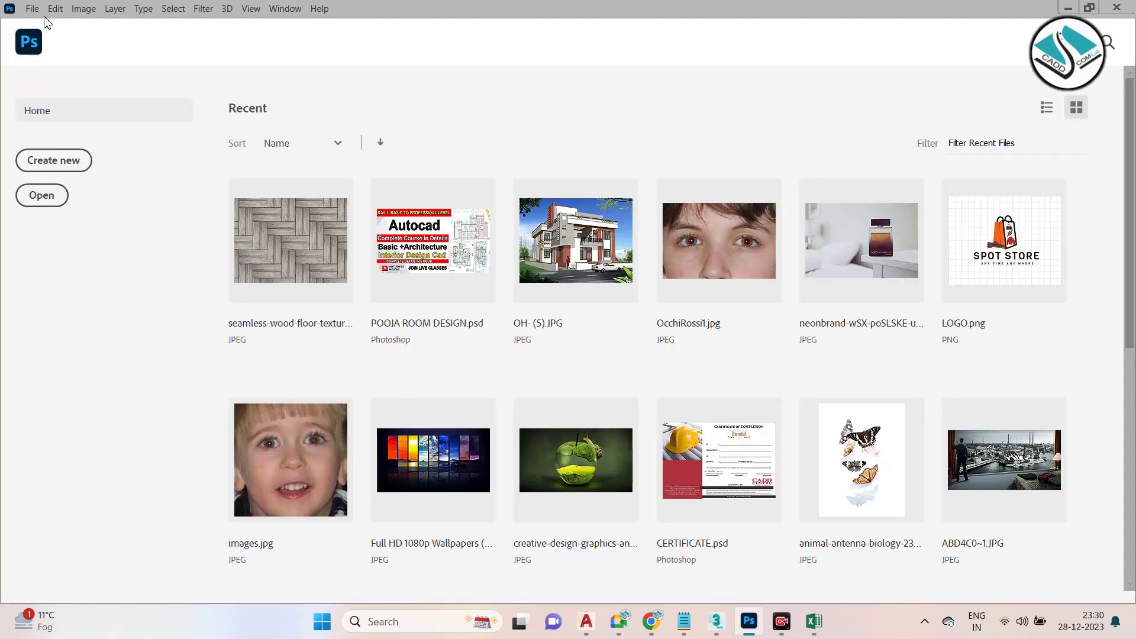
# Open the recent house rendering OH- (5).JPG and unlock its Background layer
pyautogui.click(602, 243)
pyautogui.click(1105, 155)
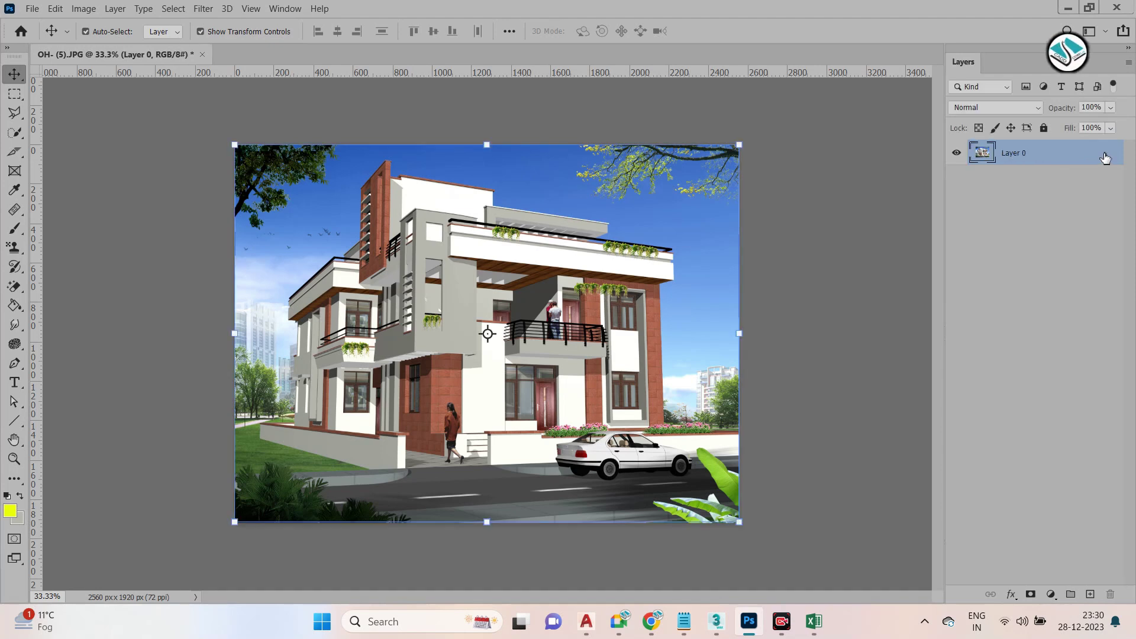
# Activate the Pen tool in Path mode for the house rendering and show its related path tools
pyautogui.hotkey('ctrl', '+')
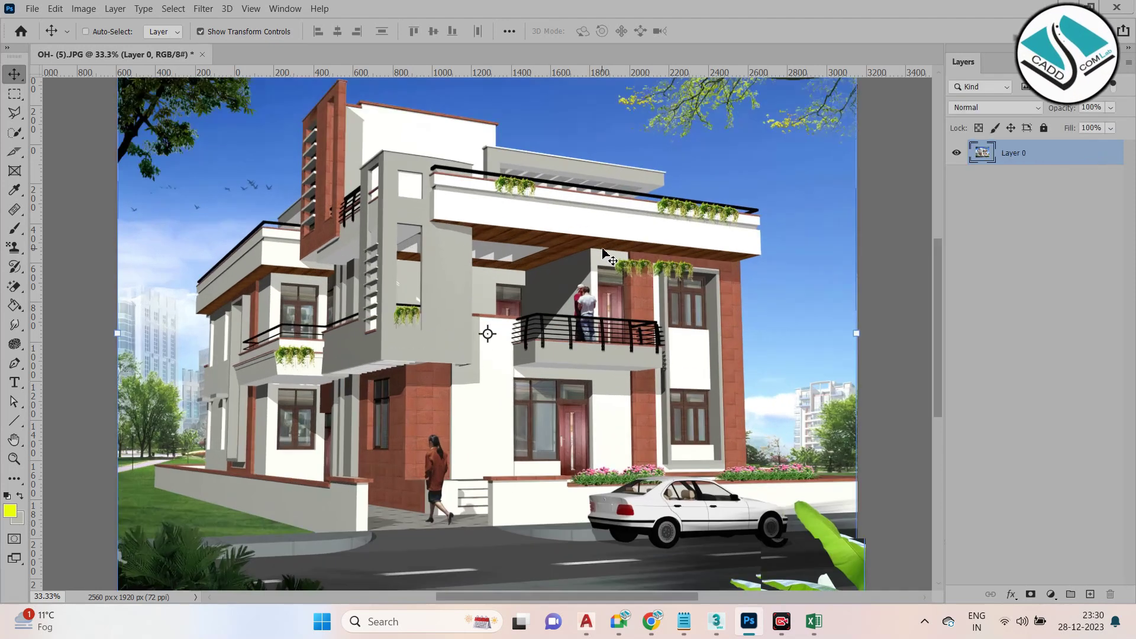
pyautogui.click(16, 350)
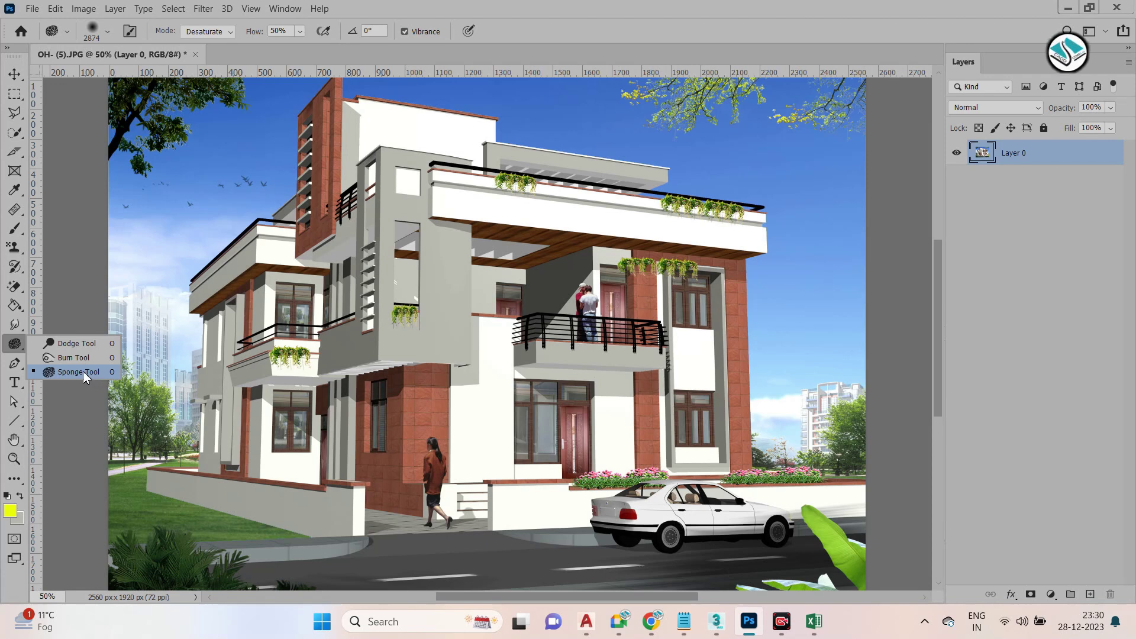
pyautogui.click(18, 366)
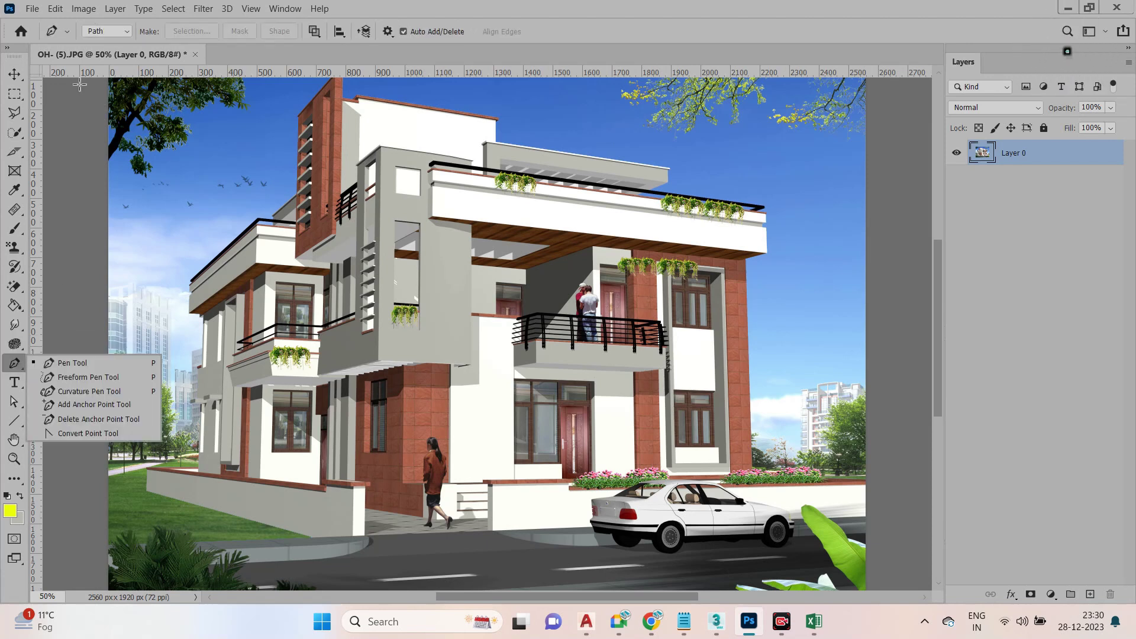
# Create a new blank white document of 1890 × 1417 px and unlock its Background layer
pyautogui.click(32, 9)
pyautogui.click(48, 23)
pyautogui.click(826, 520)
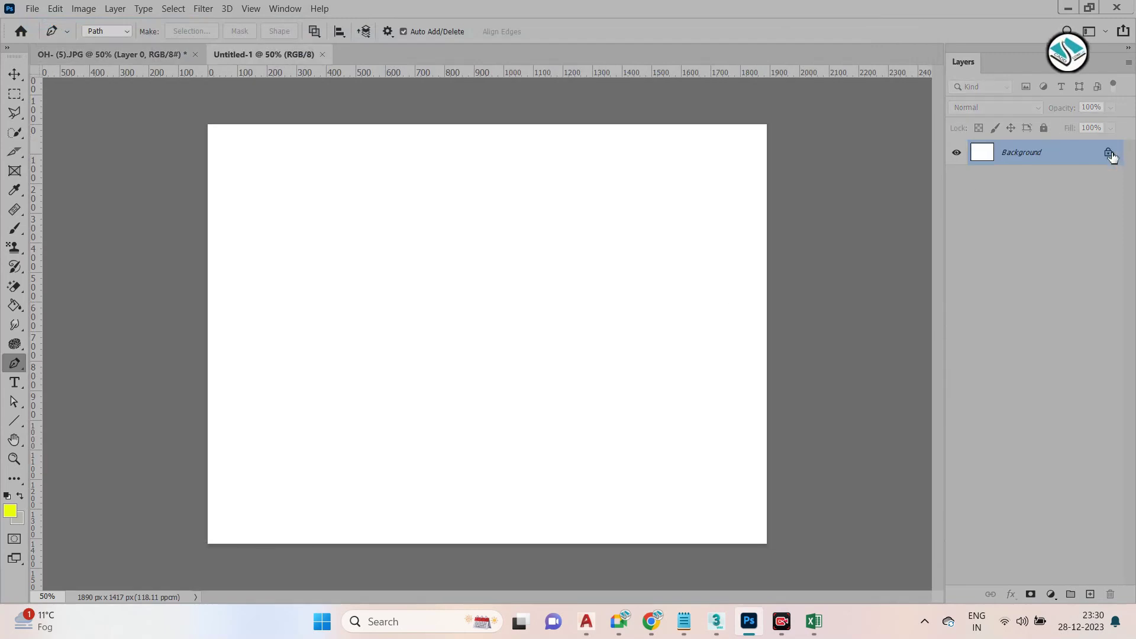
pyautogui.click(1111, 155)
# Set the Pen tool to Shape mode with the orange fill from the recently used colors
pyautogui.rightClick(23, 364)
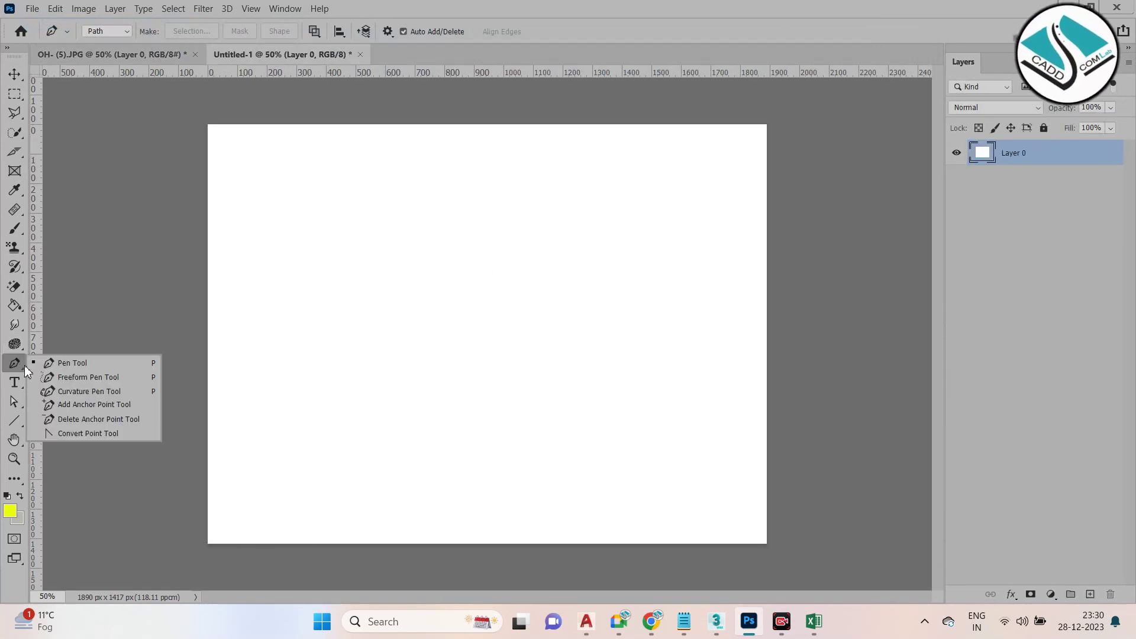
pyautogui.click(79, 362)
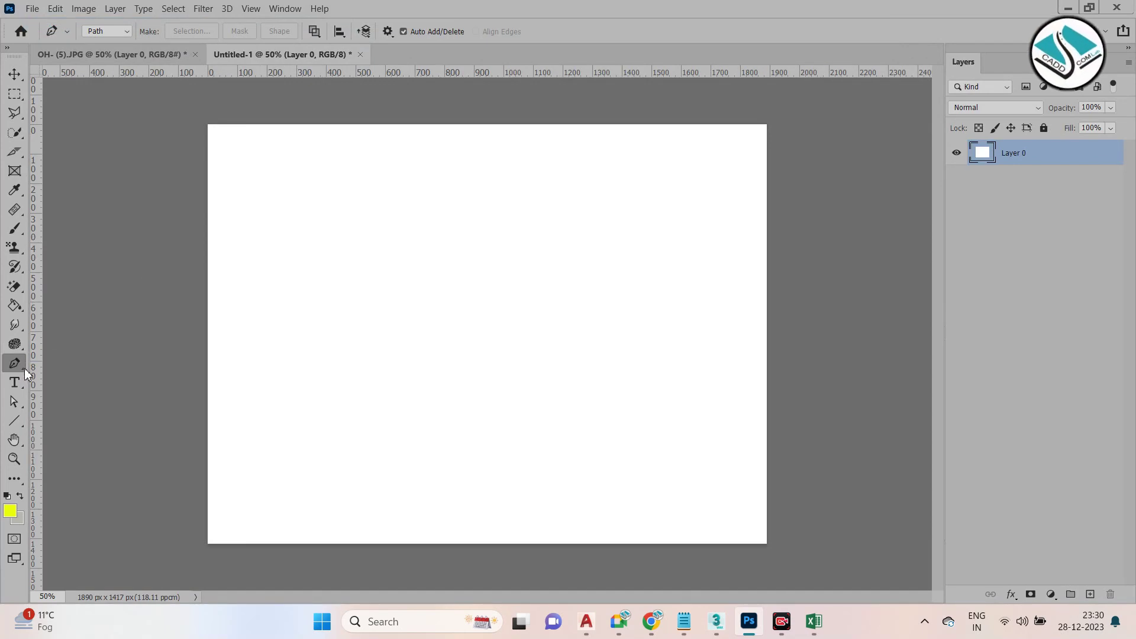
pyautogui.click(112, 33)
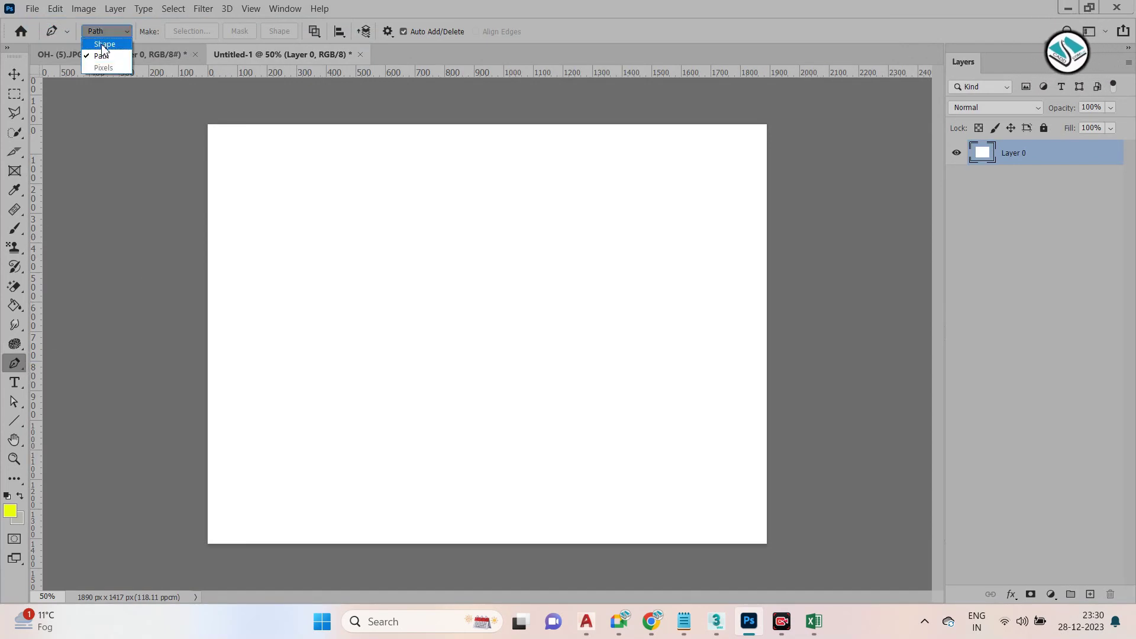
pyautogui.click(104, 45)
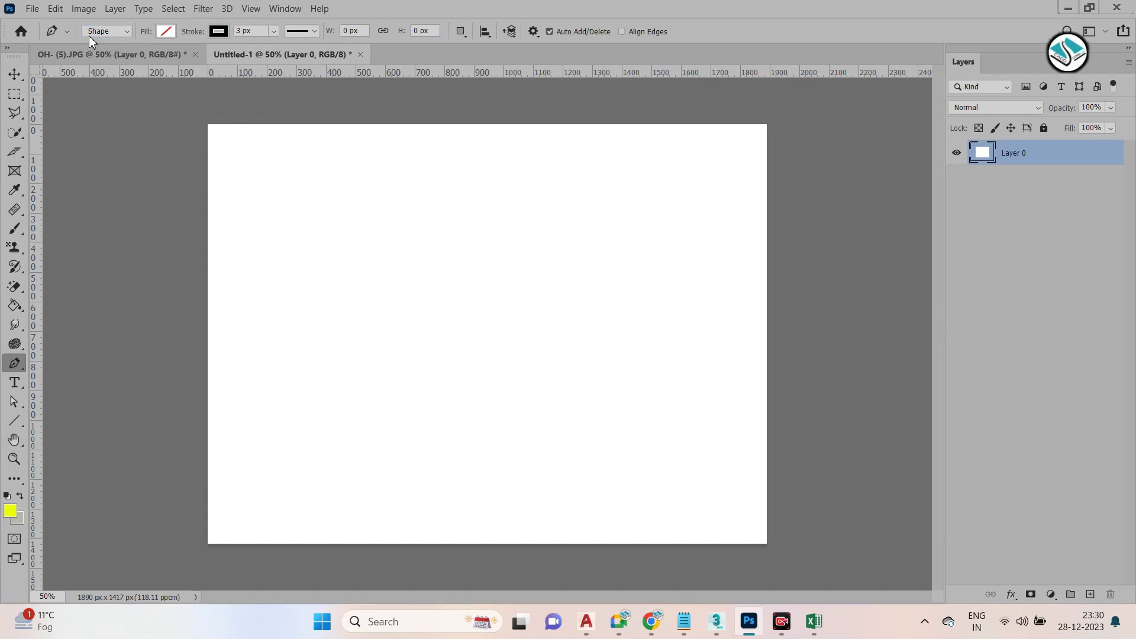
pyautogui.click(165, 36)
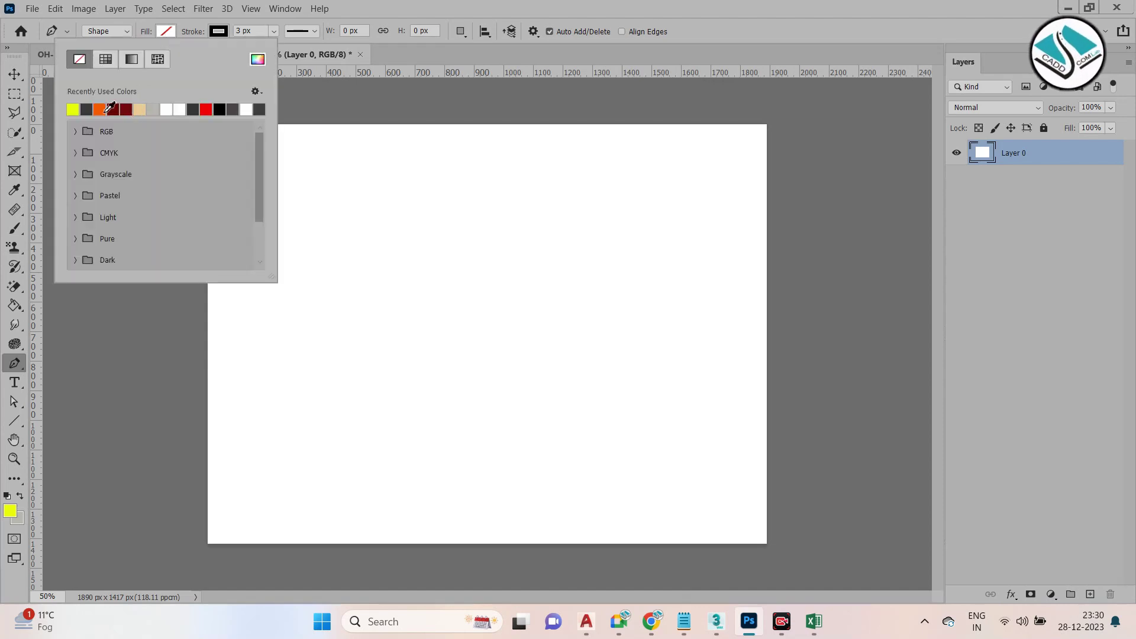
pyautogui.click(101, 109)
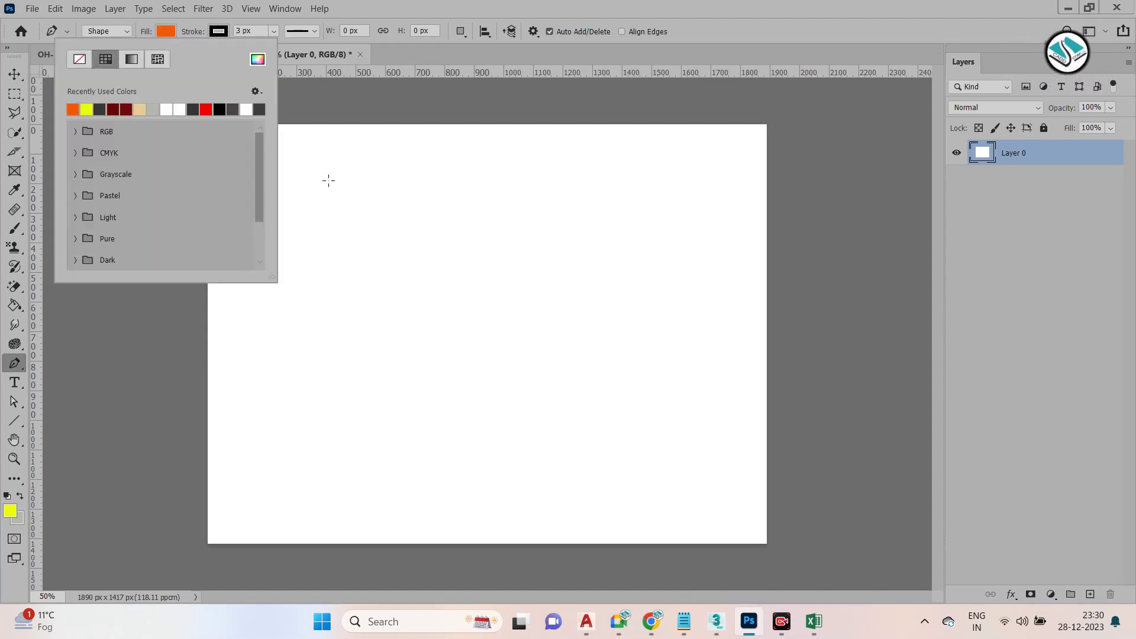
# Draw a closed irregular polygon about 1072 px wide and 667 px high in the upper middle of the canvas with the Pen tool
pyautogui.click(392, 210)
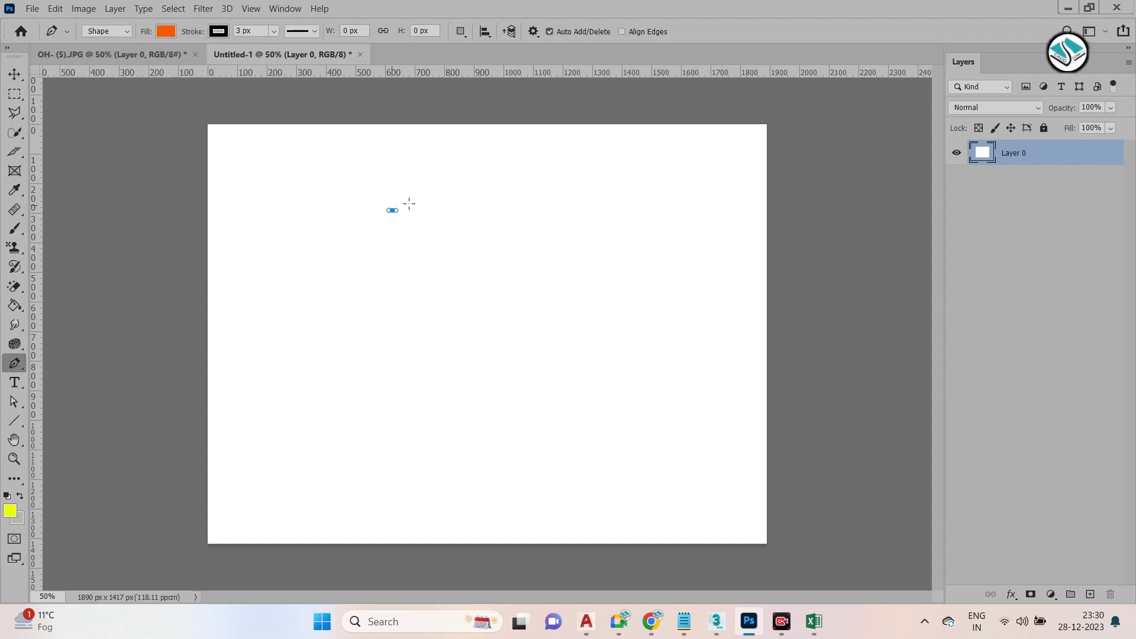
pyautogui.click(480, 165)
pyautogui.click(625, 218)
pyautogui.click(597, 322)
pyautogui.click(526, 248)
pyautogui.click(525, 357)
pyautogui.click(413, 359)
pyautogui.click(438, 295)
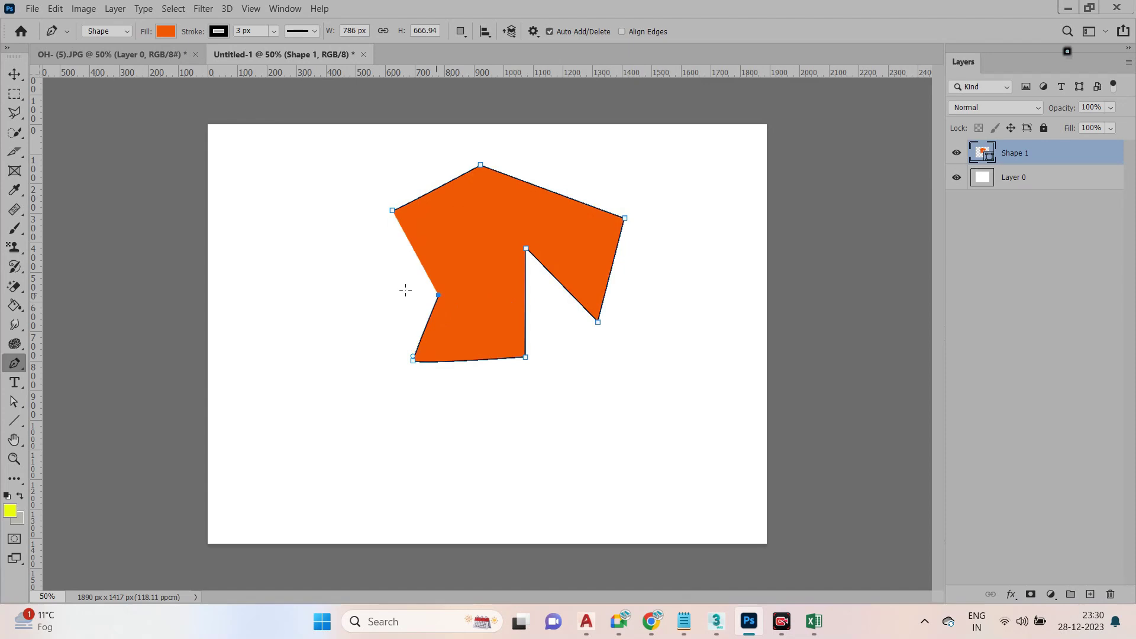
pyautogui.click(308, 203)
pyautogui.click(371, 232)
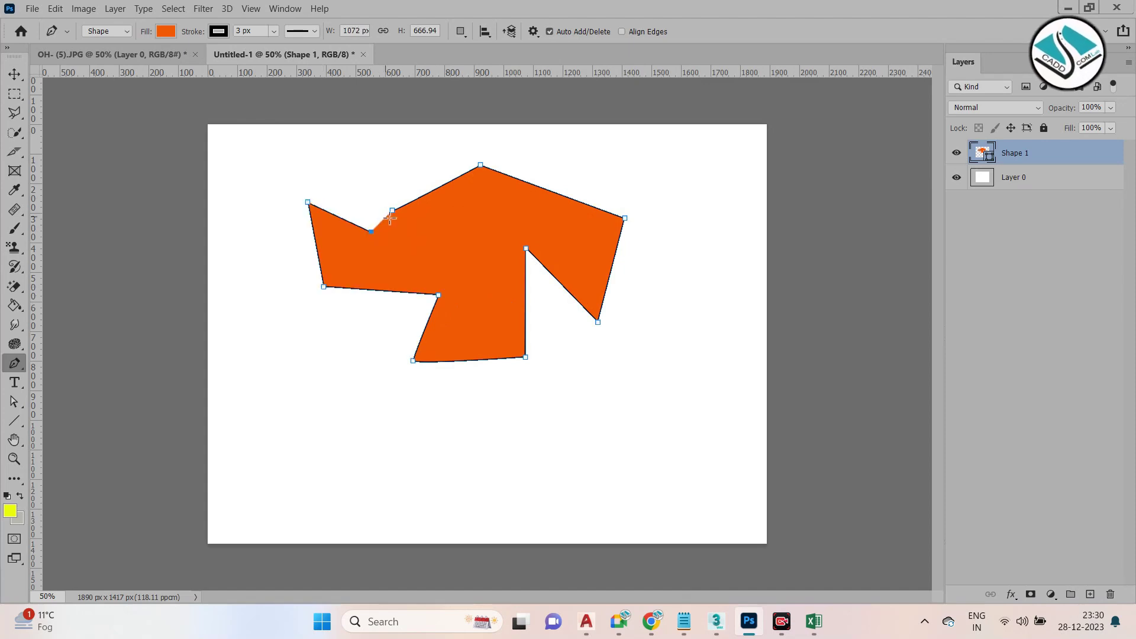
pyautogui.click(392, 212)
# Move the orange polygon to the upper-right part of the canvas
pyautogui.press('v')
pyautogui.moveTo(486, 200); pyautogui.dragTo(602, 167)
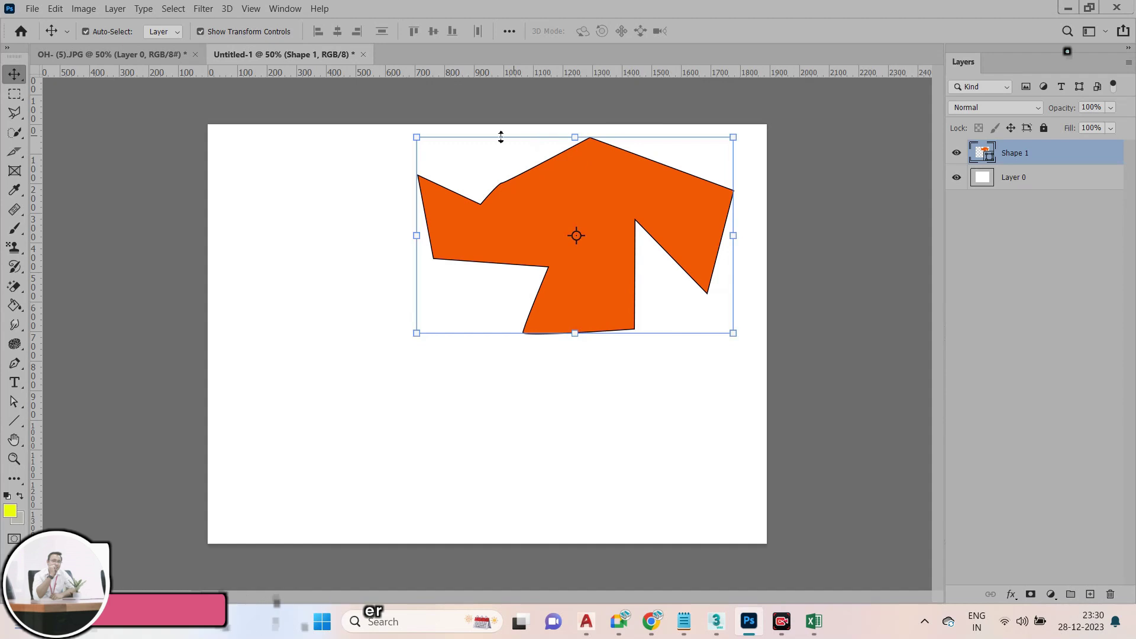
pyautogui.moveTo(585, 211); pyautogui.dragTo(599, 211)
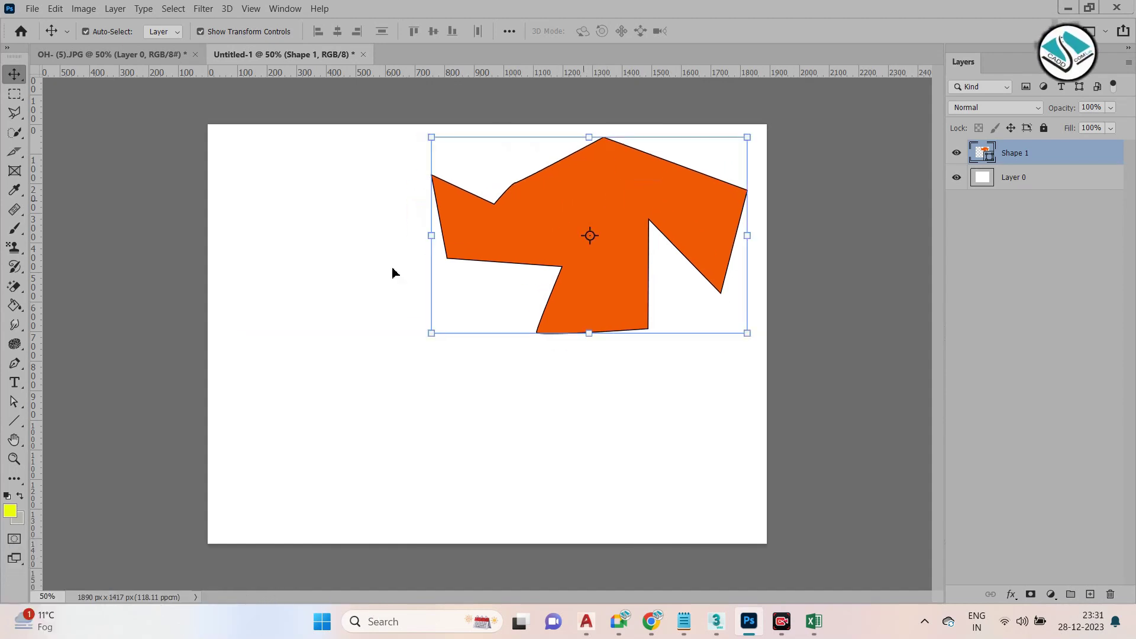
# Draw a curly, branching shape about 1368 × 876 px across the lower-left canvas with the Freeform Pen tool
pyautogui.click(15, 364)
pyautogui.click(86, 377)
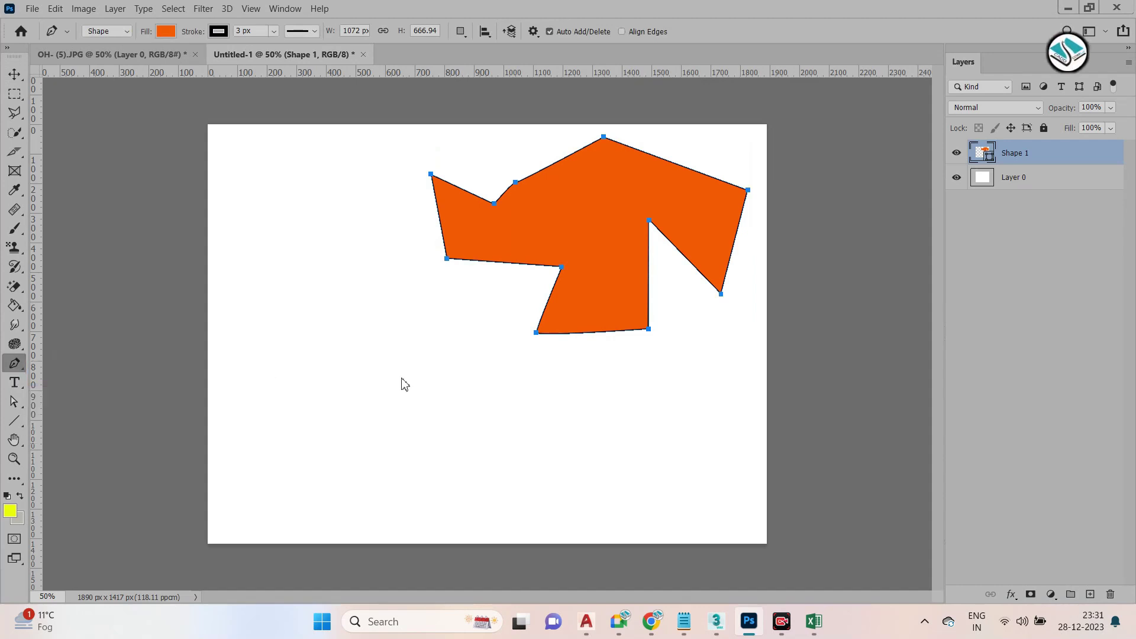
pyautogui.moveTo(280, 419)
pyautogui.mouseDown()
pyautogui.moveTo(282, 370)
pyautogui.moveTo(320, 319)
pyautogui.moveTo(285, 286)
pyautogui.moveTo(329, 287)
pyautogui.mouseUp()
pyautogui.moveTo(352, 356)
pyautogui.mouseDown()
pyautogui.moveTo(450, 356)
pyautogui.moveTo(476, 330)
pyautogui.moveTo(379, 404)
pyautogui.moveTo(474, 414)
pyautogui.moveTo(574, 381)
pyautogui.moveTo(532, 391)
pyautogui.moveTo(542, 454)
pyautogui.mouseUp()
pyautogui.moveTo(481, 490)
pyautogui.mouseDown()
pyautogui.moveTo(541, 534)
pyautogui.moveTo(401, 507)
pyautogui.moveTo(439, 466)
pyautogui.moveTo(281, 513)
pyautogui.moveTo(342, 562)
pyautogui.moveTo(174, 529)
pyautogui.moveTo(275, 460)
pyautogui.moveTo(266, 418)
pyautogui.mouseUp()
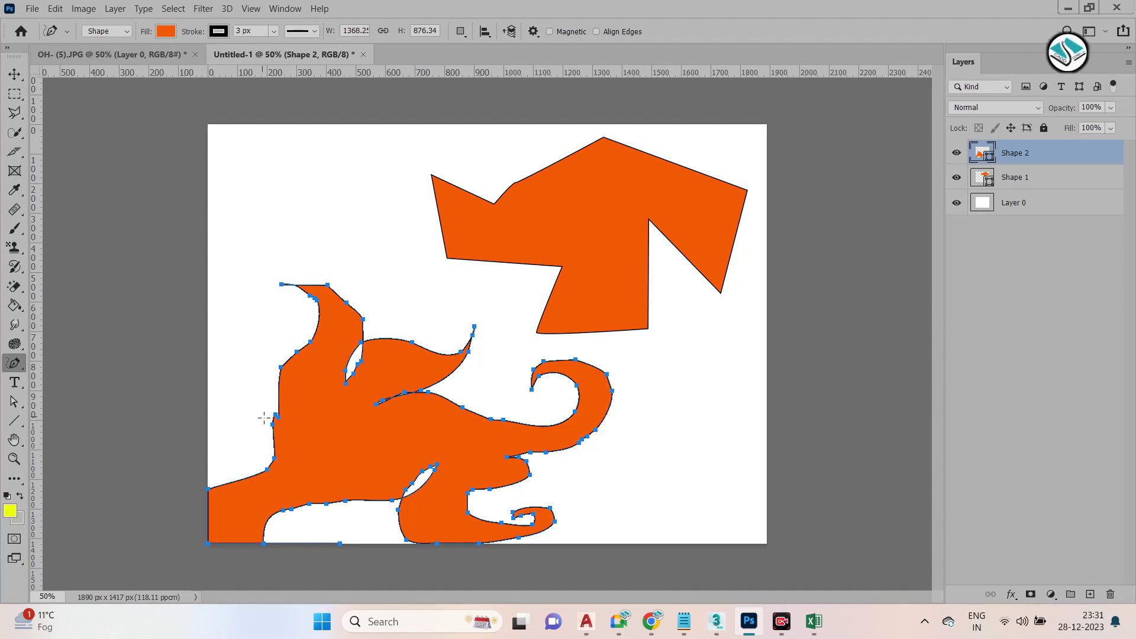
# Move the freeform shape further into the canvas's lower-left corner and shift the polygon slightly down and left
pyautogui.click(13, 77)
pyautogui.moveTo(317, 397); pyautogui.dragTo(239, 447)
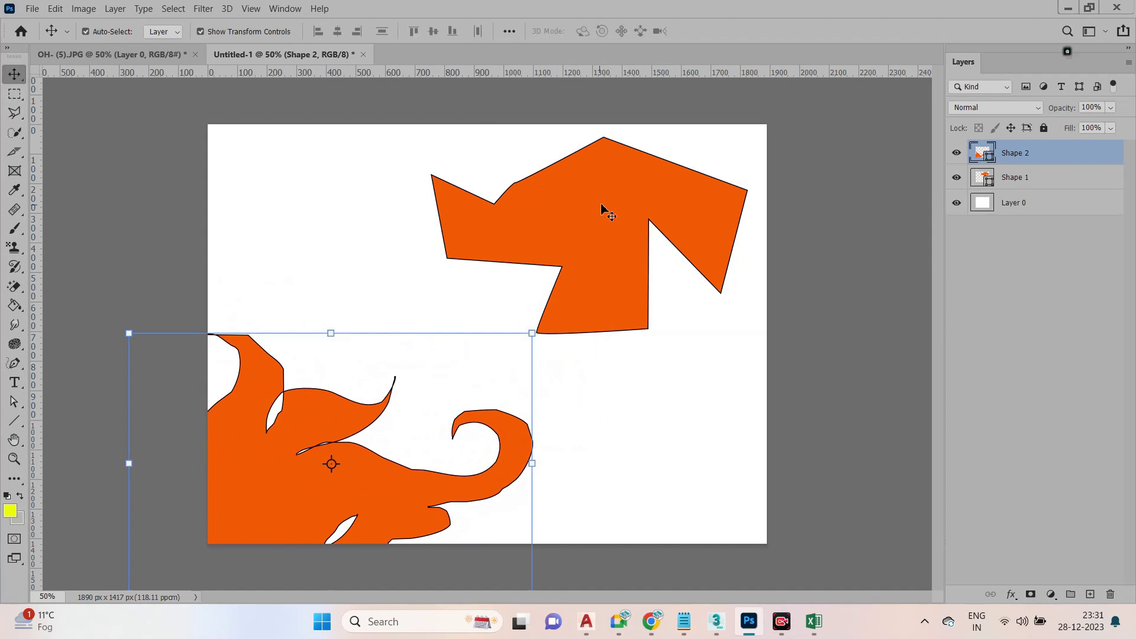
pyautogui.moveTo(604, 210); pyautogui.dragTo(594, 223)
# Draw a closed rounded shape about 833 × 454 px with the Curvature Pen tool and move it left of the polygon, above the freeform shape
pyautogui.click(14, 364)
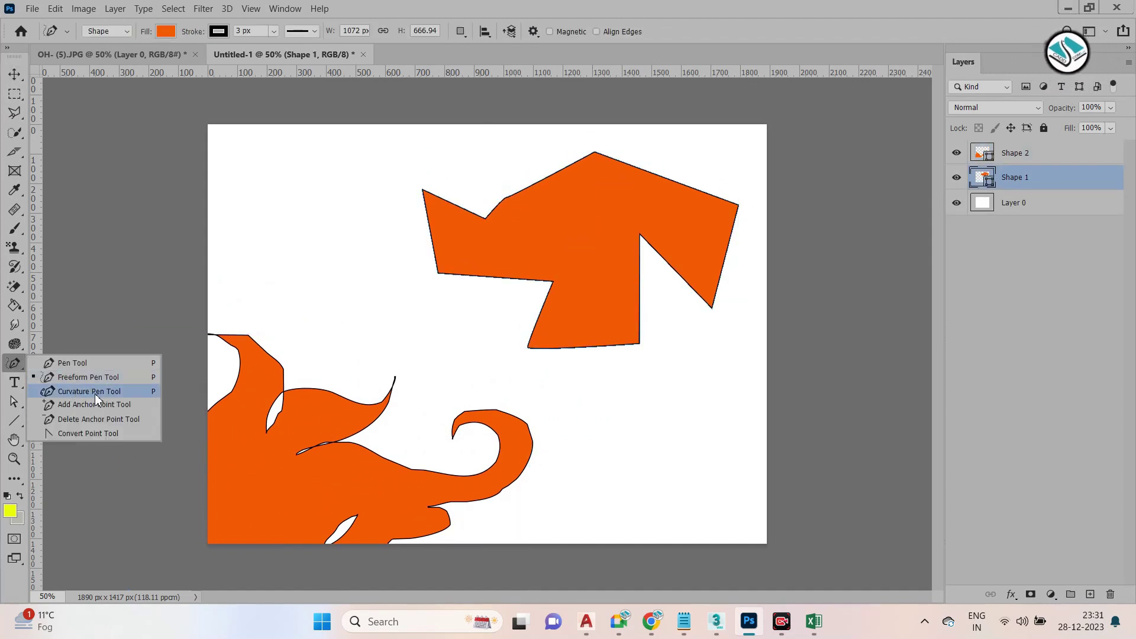
pyautogui.click(90, 392)
pyautogui.click(486, 347)
pyautogui.click(533, 348)
pyautogui.click(536, 383)
pyautogui.click(576, 396)
pyautogui.click(624, 372)
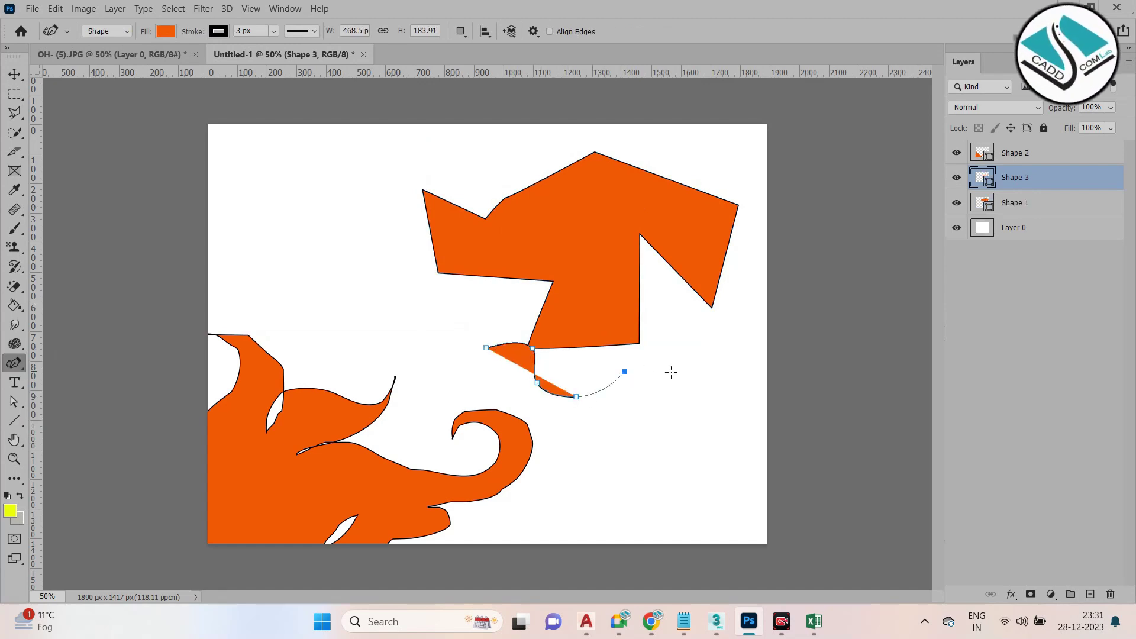
pyautogui.click(712, 383)
pyautogui.click(699, 452)
pyautogui.click(605, 467)
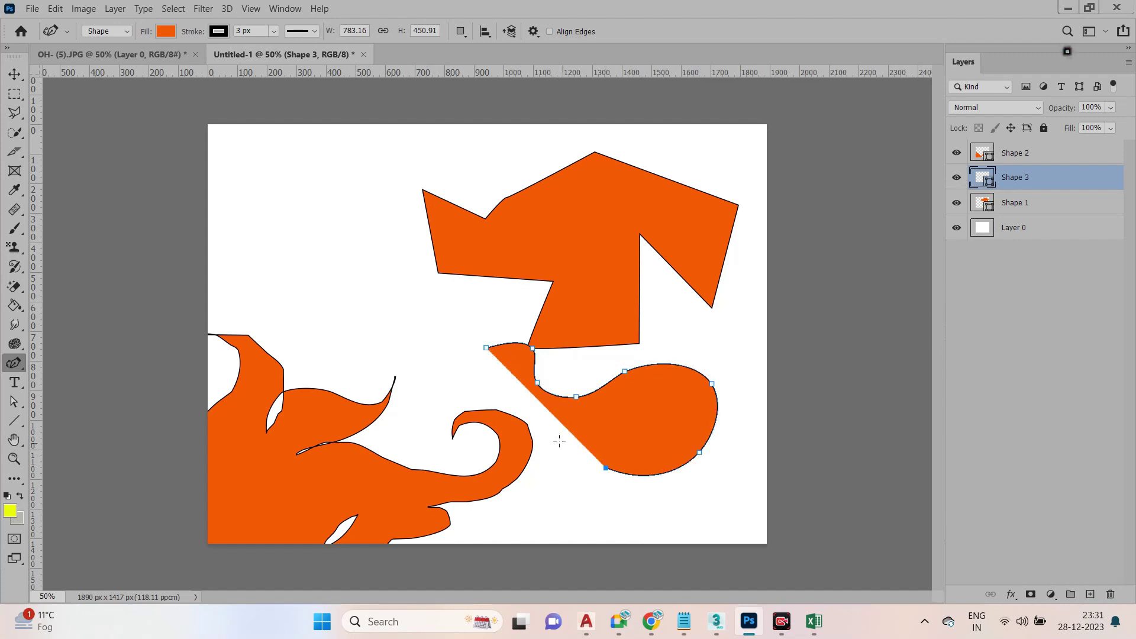
pyautogui.click(552, 433)
pyautogui.click(476, 399)
pyautogui.click(485, 347)
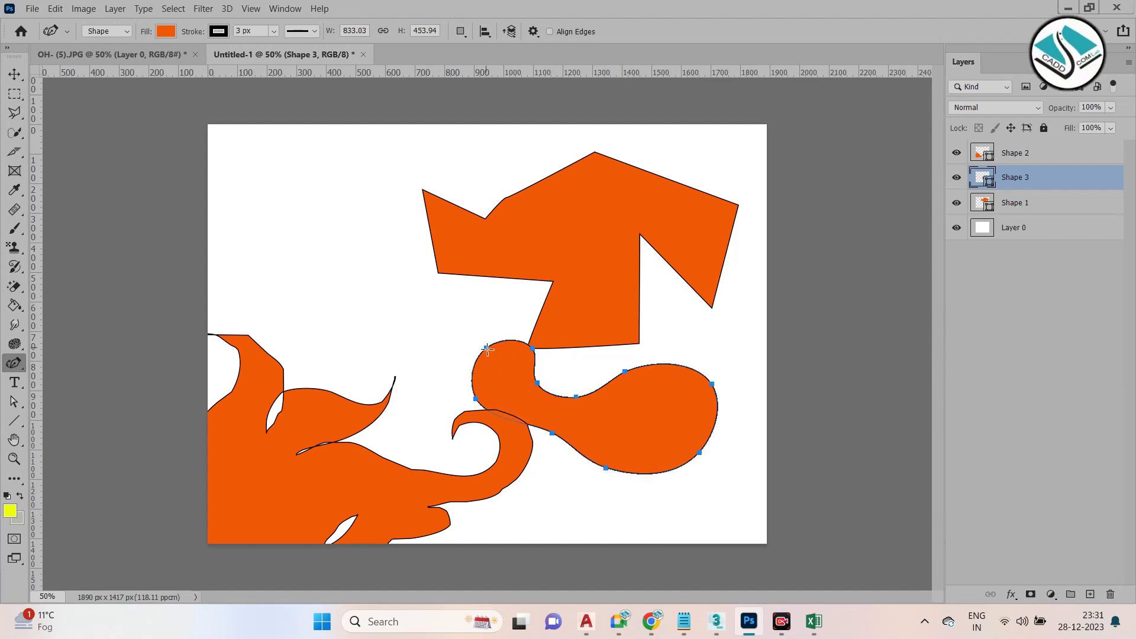
pyautogui.click(14, 74)
pyautogui.moveTo(667, 411); pyautogui.dragTo(454, 338)
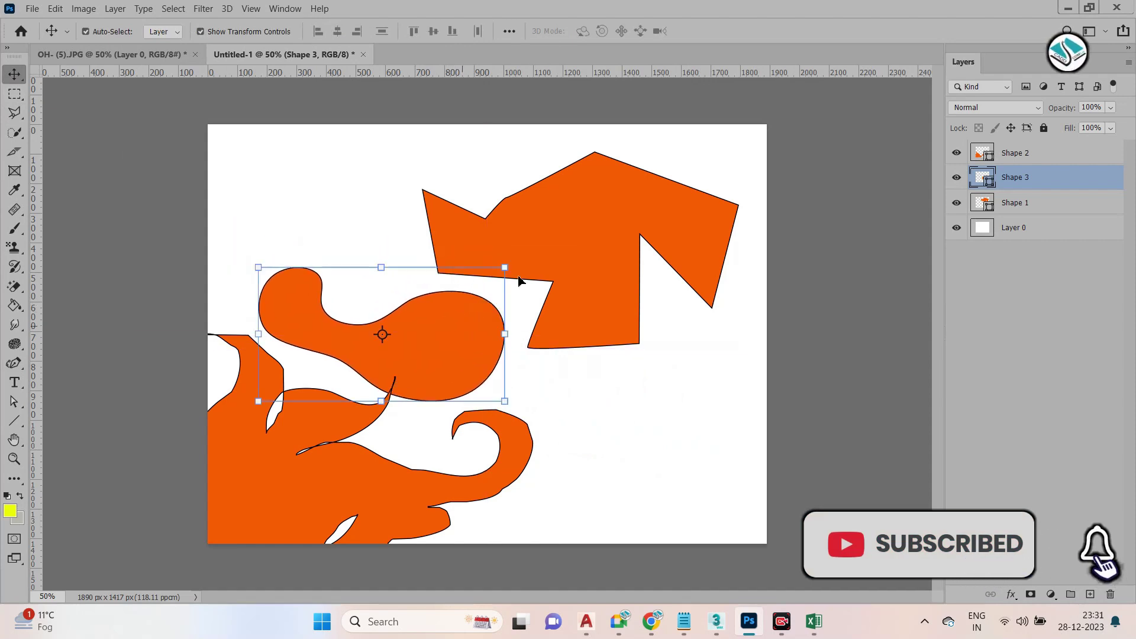
# Add anchor points along the polygon's left and lower straight edges with the Add Anchor Point tool
pyautogui.click(549, 247)
pyautogui.click(15, 363)
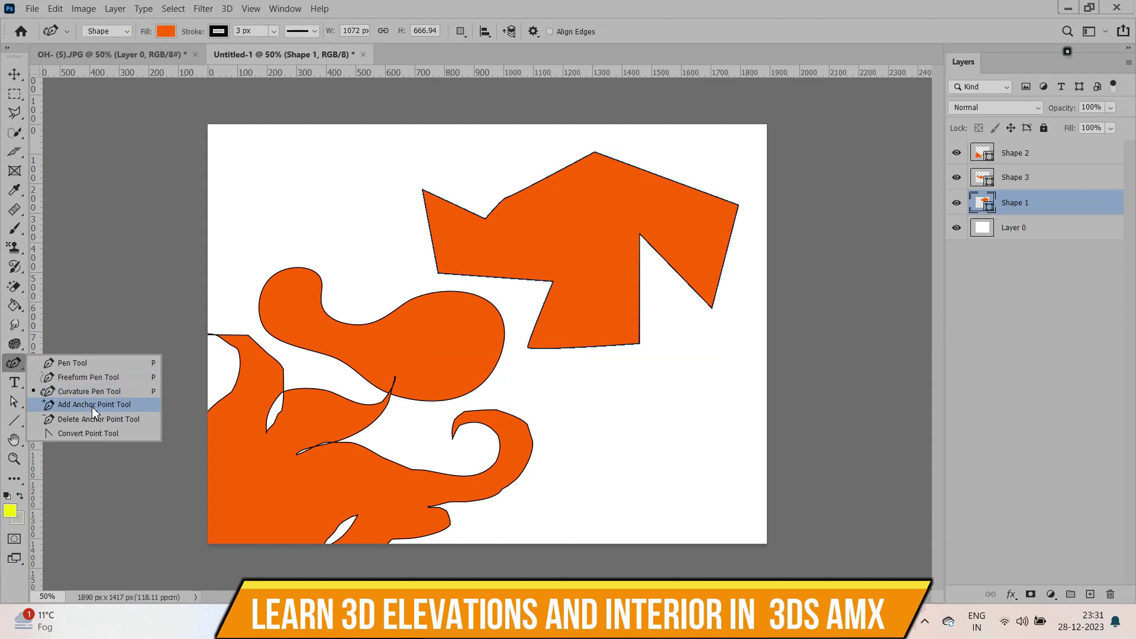
pyautogui.click(93, 405)
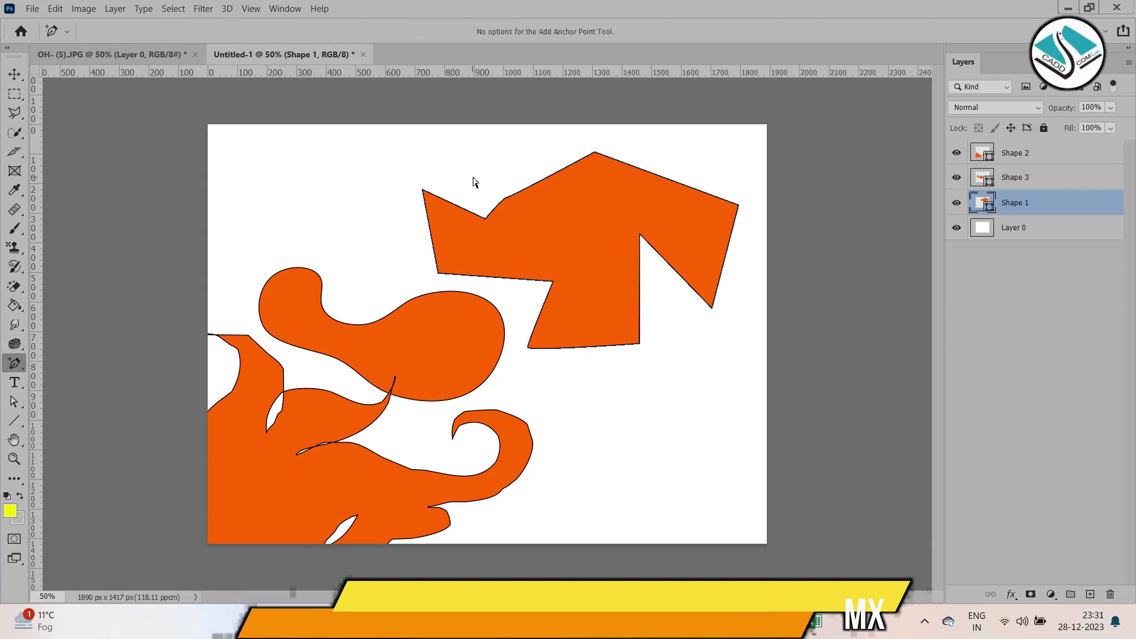
pyautogui.hotkey('ctrl', '+')
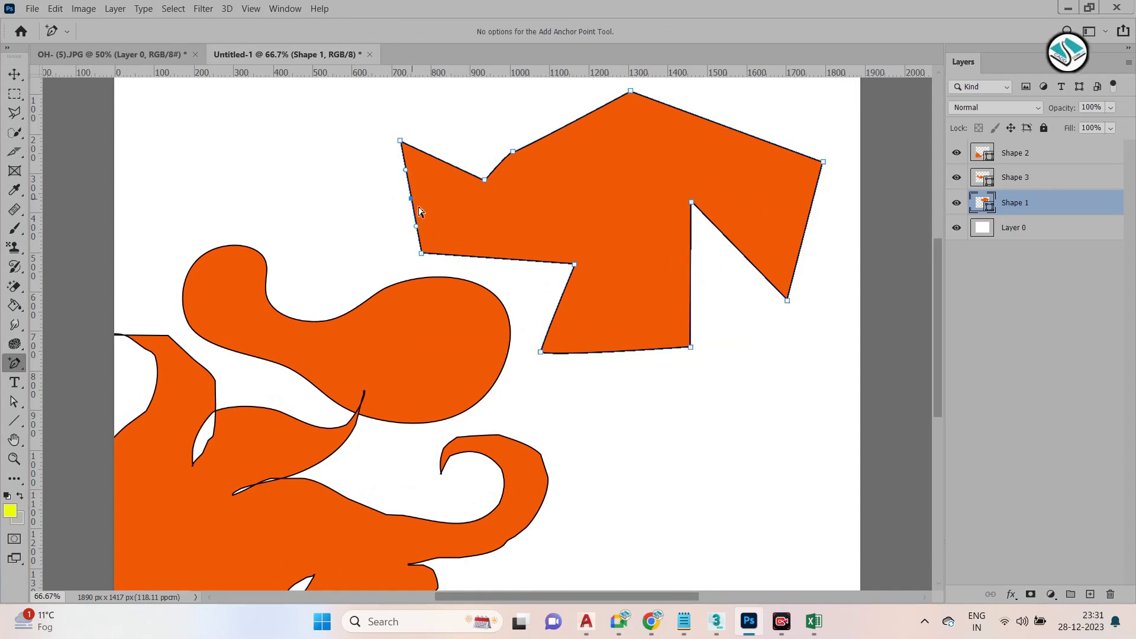
pyautogui.click(557, 306)
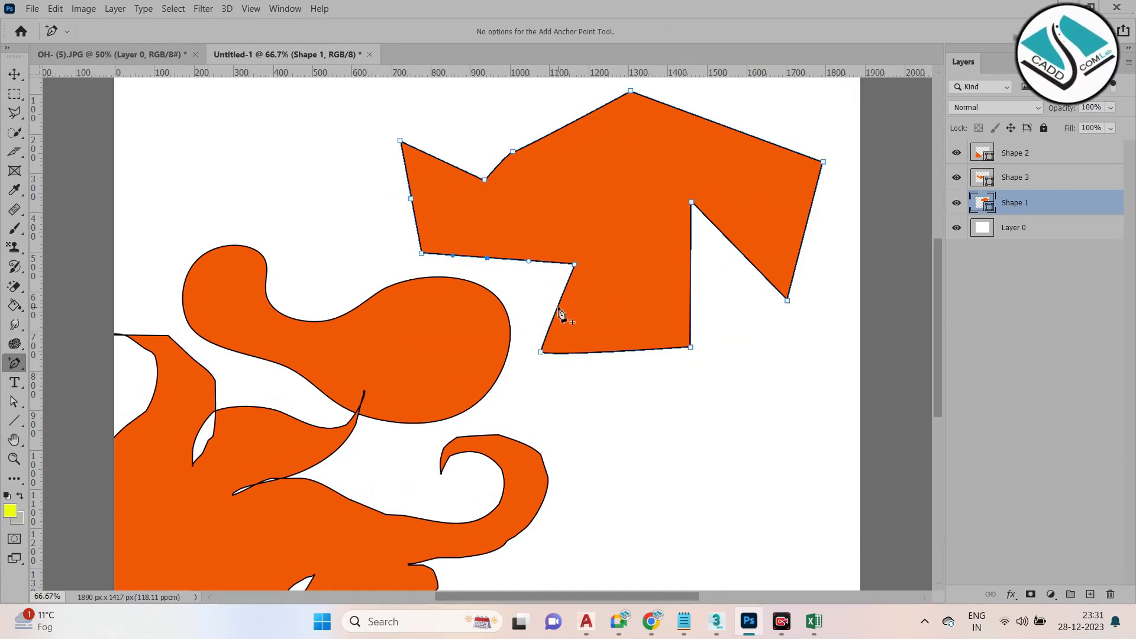
pyautogui.click(691, 287)
# Add anchor points to the polygon's notch, right and upper edges, bending the notch's slanted edge and both top edges into curves
pyautogui.moveTo(739, 255); pyautogui.dragTo(768, 256)
pyautogui.click(806, 229)
pyautogui.click(738, 130)
pyautogui.moveTo(739, 131)
pyautogui.mouseDown()
pyautogui.moveTo(748, 114)
pyautogui.moveTo(726, 147)
pyautogui.mouseUp()
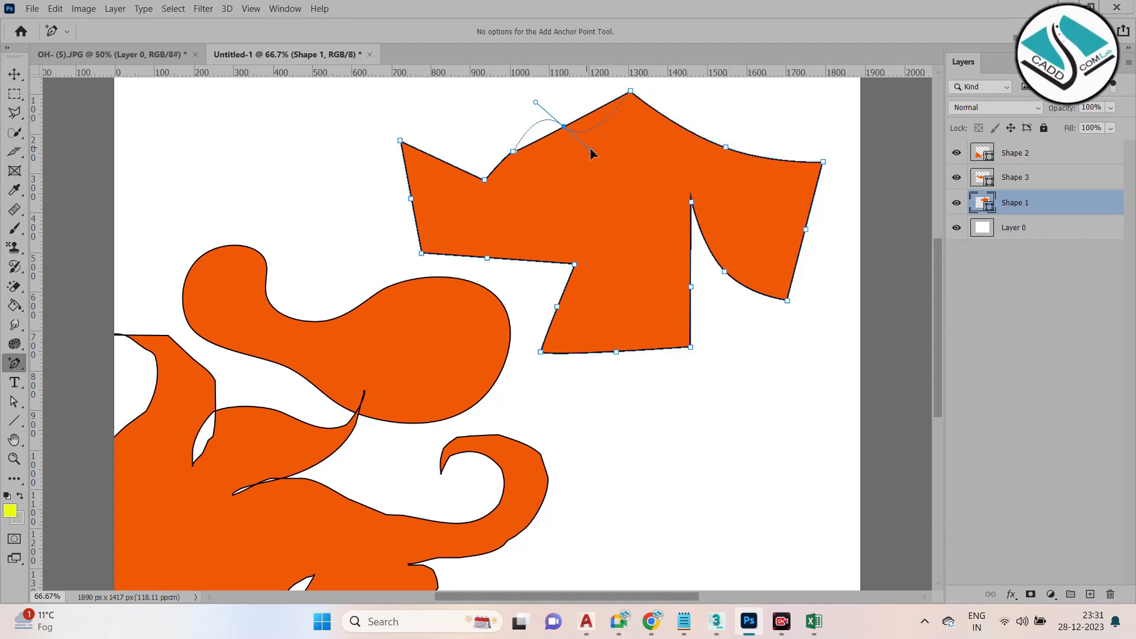
pyautogui.moveTo(592, 153); pyautogui.dragTo(592, 154)
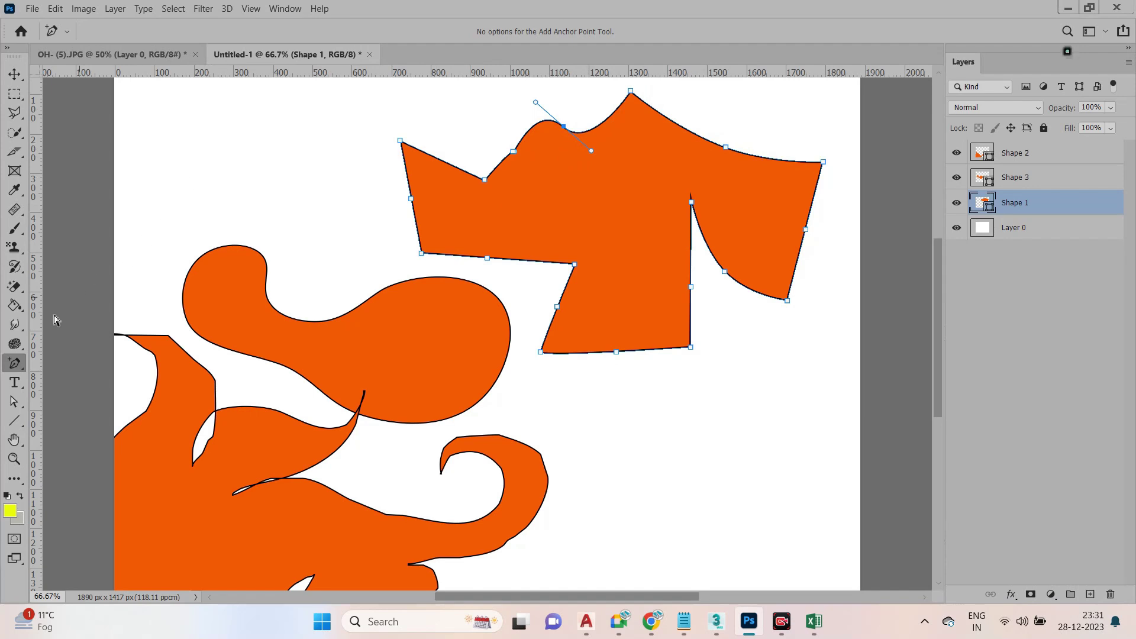
# Remove five anchor points from the polygon's left side with the Delete Anchor Point tool
pyautogui.rightClick(16, 362)
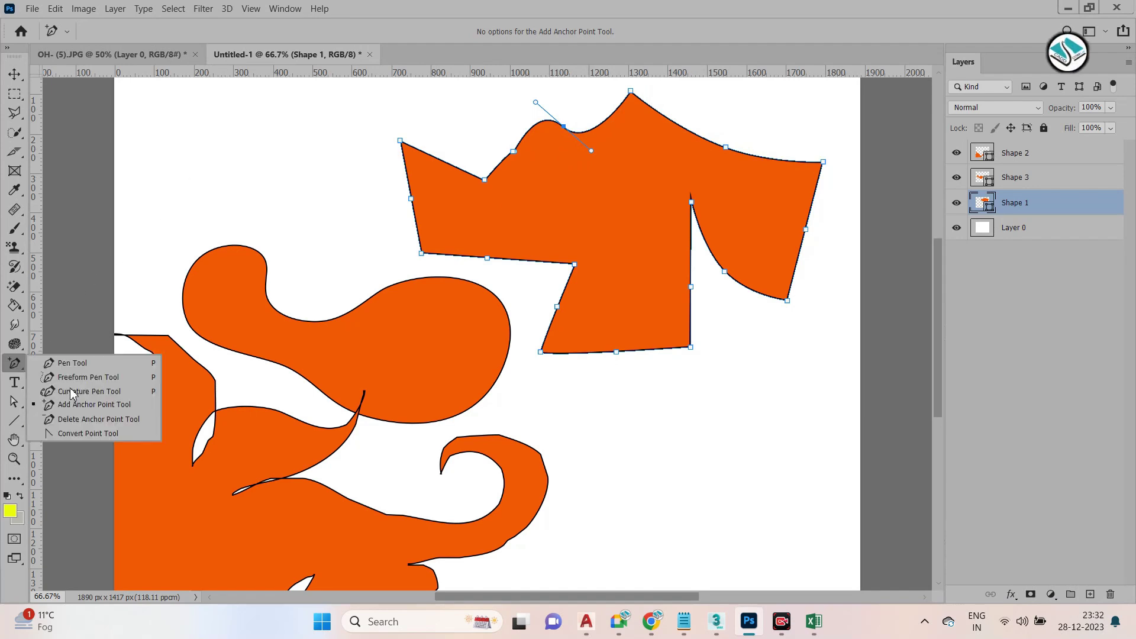
pyautogui.click(87, 420)
pyautogui.click(412, 201)
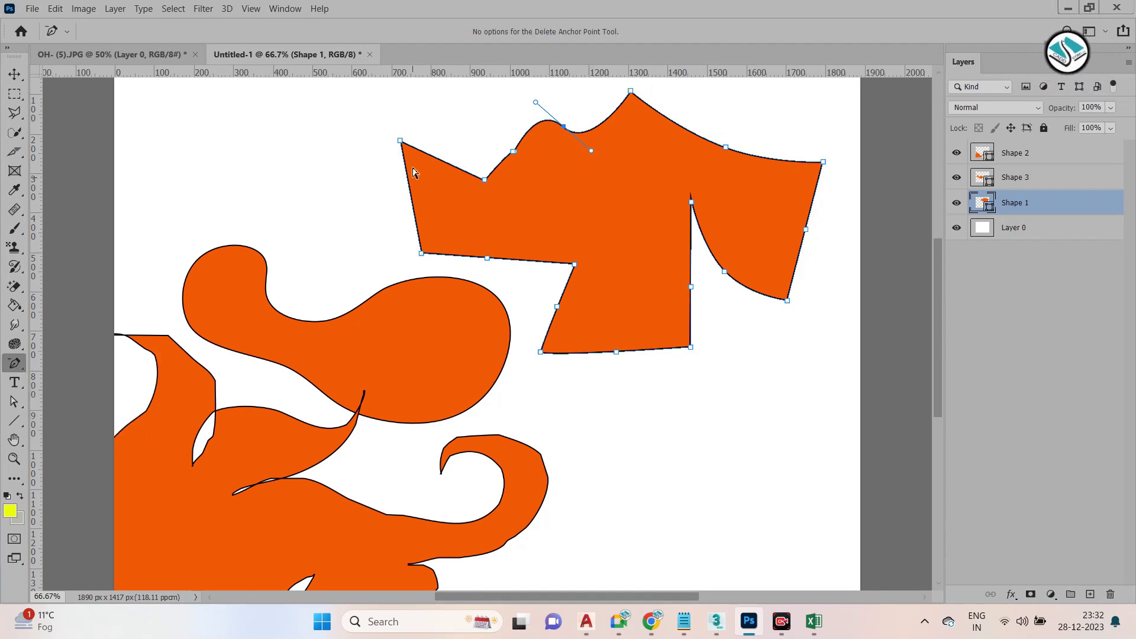
pyautogui.click(401, 143)
pyautogui.click(421, 253)
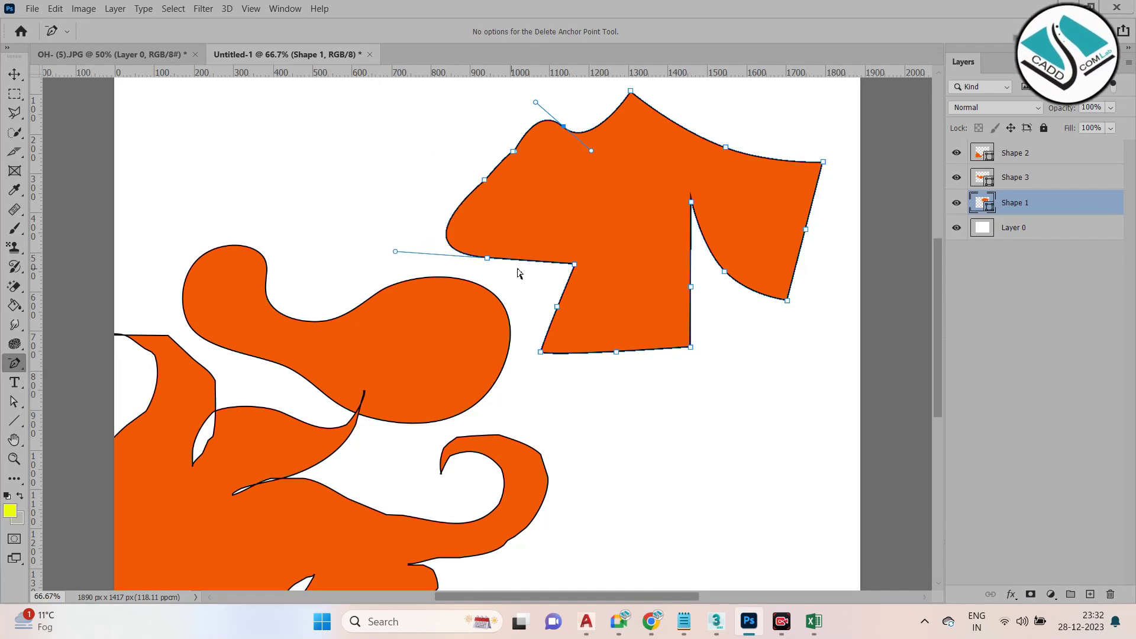
pyautogui.click(575, 264)
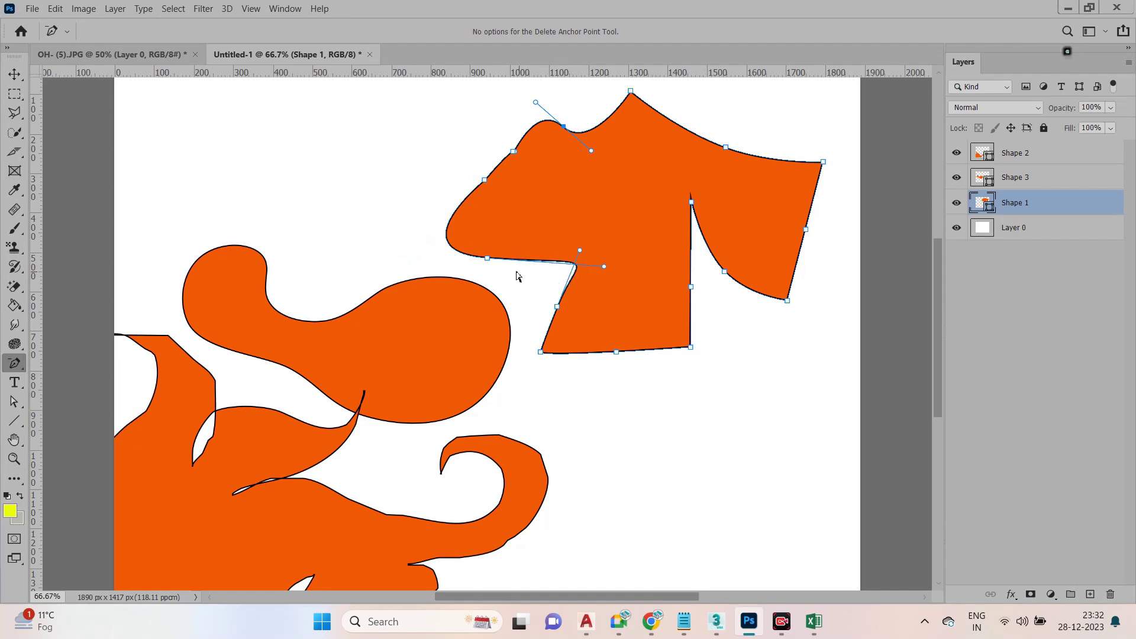
pyautogui.click(491, 261)
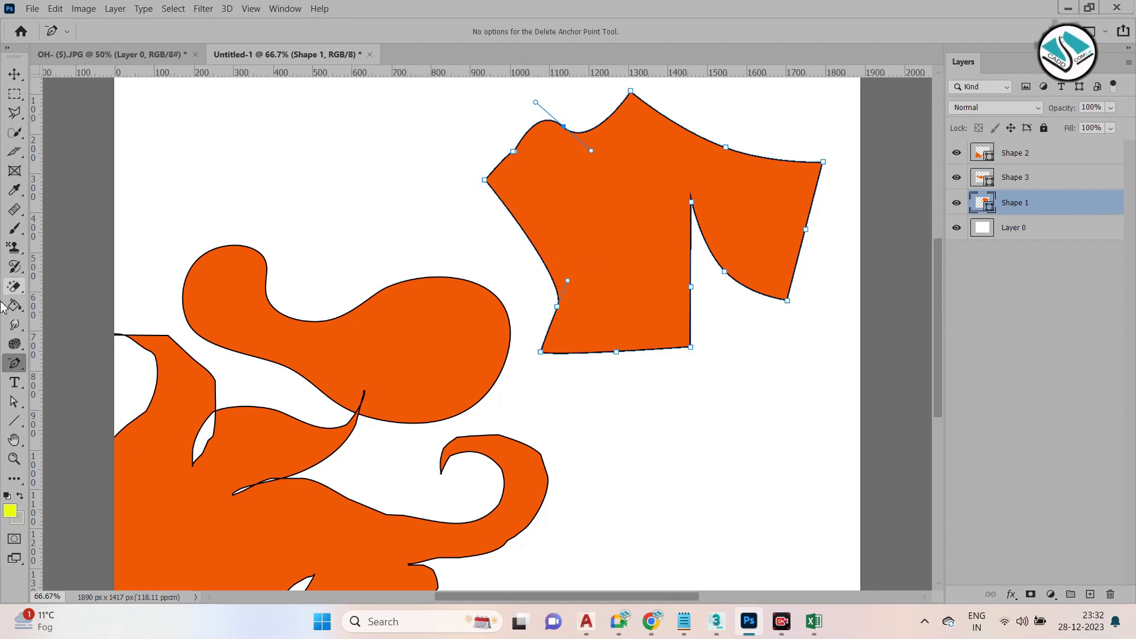
# Turn the polygon's upper-right corner into a smooth curve with the Convert Point tool
pyautogui.rightClick(25, 368)
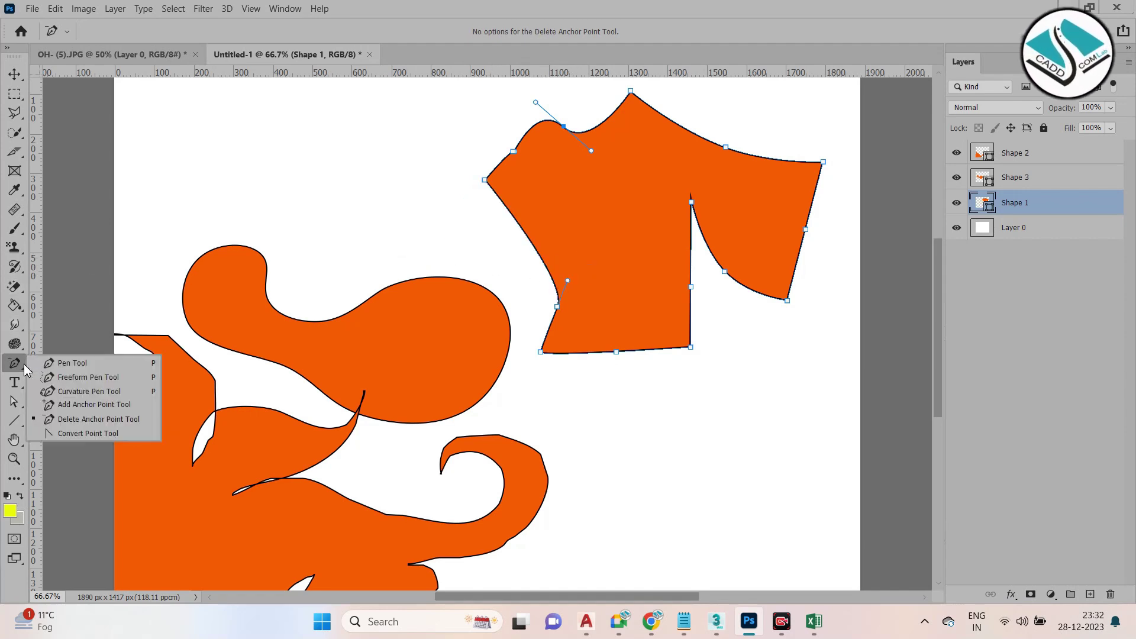
pyautogui.click(89, 434)
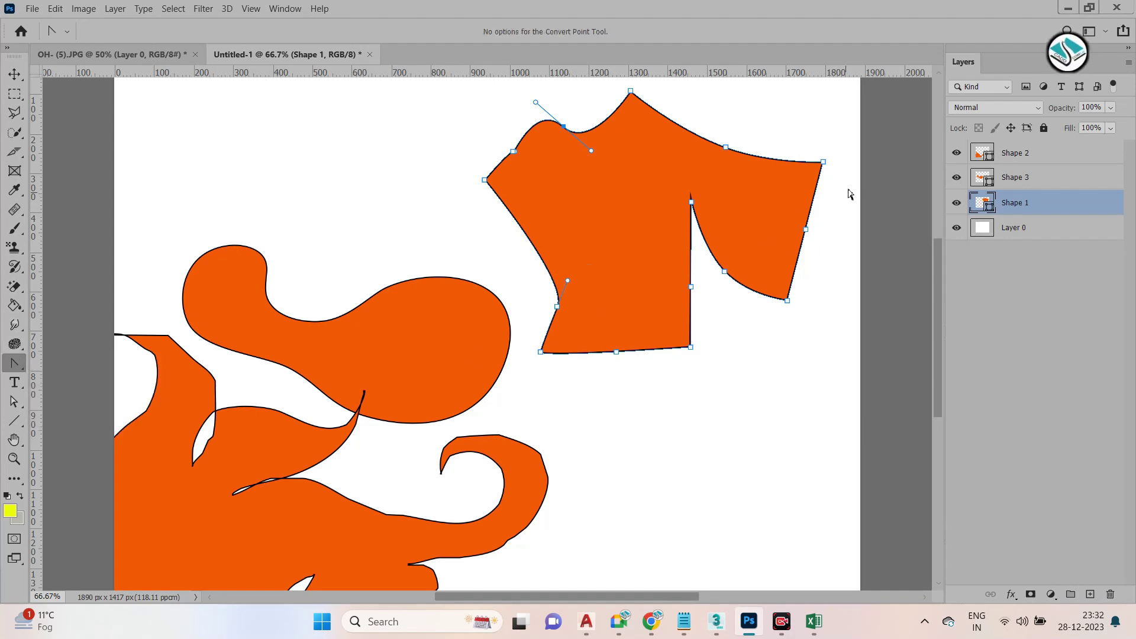
pyautogui.moveTo(824, 162); pyautogui.dragTo(832, 219)
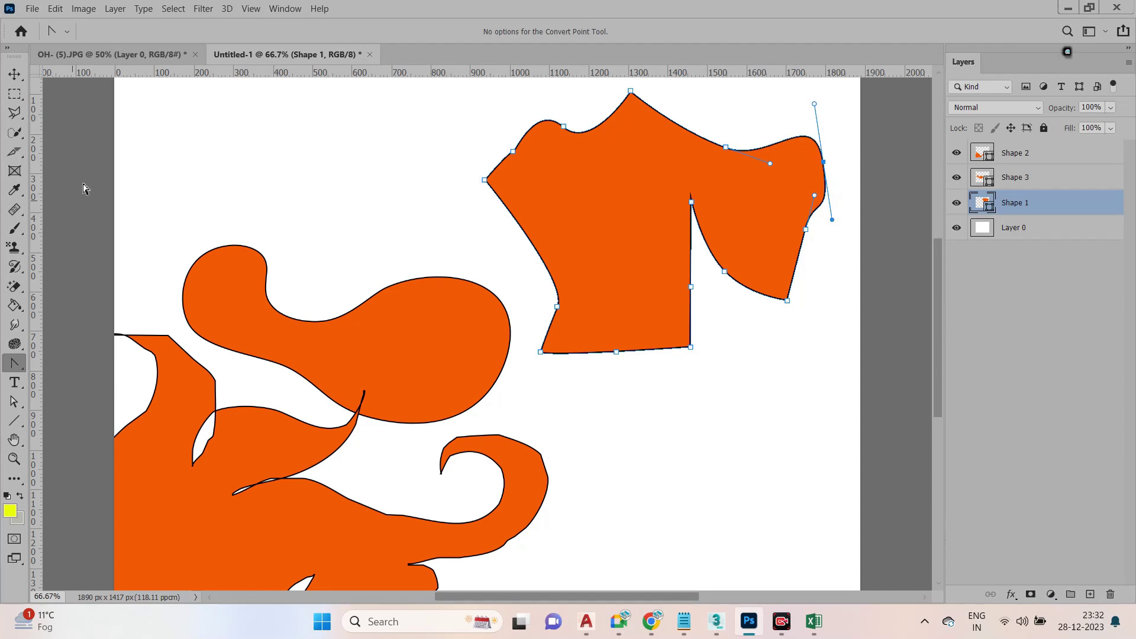
# Delete the edited polygon shape from the document
pyautogui.click(15, 74)
pyautogui.press('Delete')
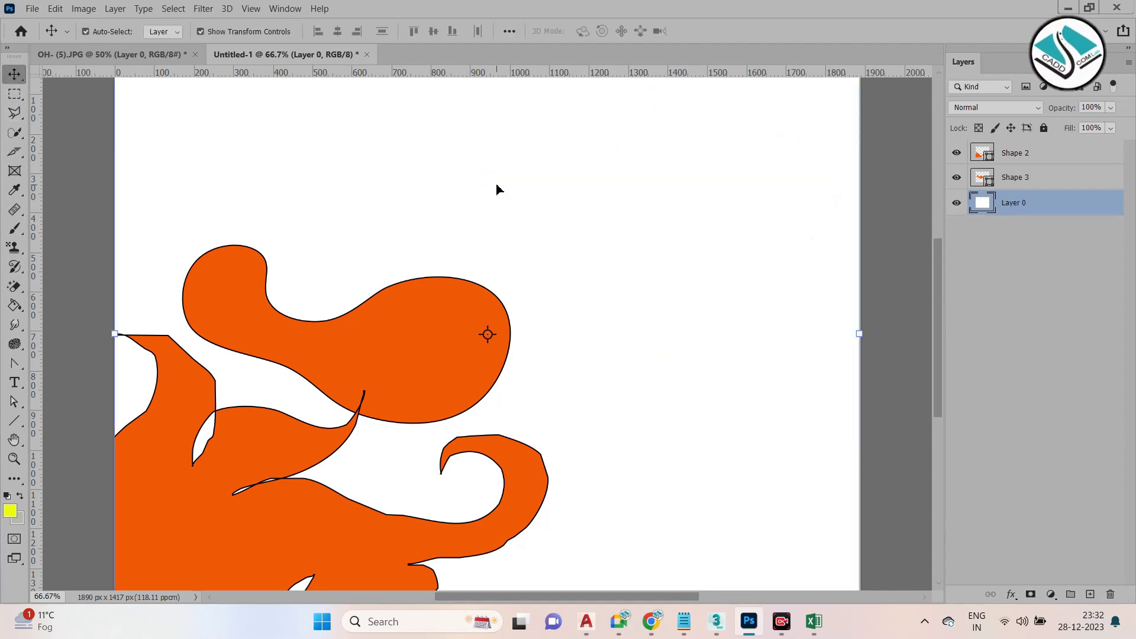
# Delete the two remaining orange shapes from the blank canvas document
pyautogui.click(411, 305)
pyautogui.press('Delete')
pyautogui.click(274, 494)
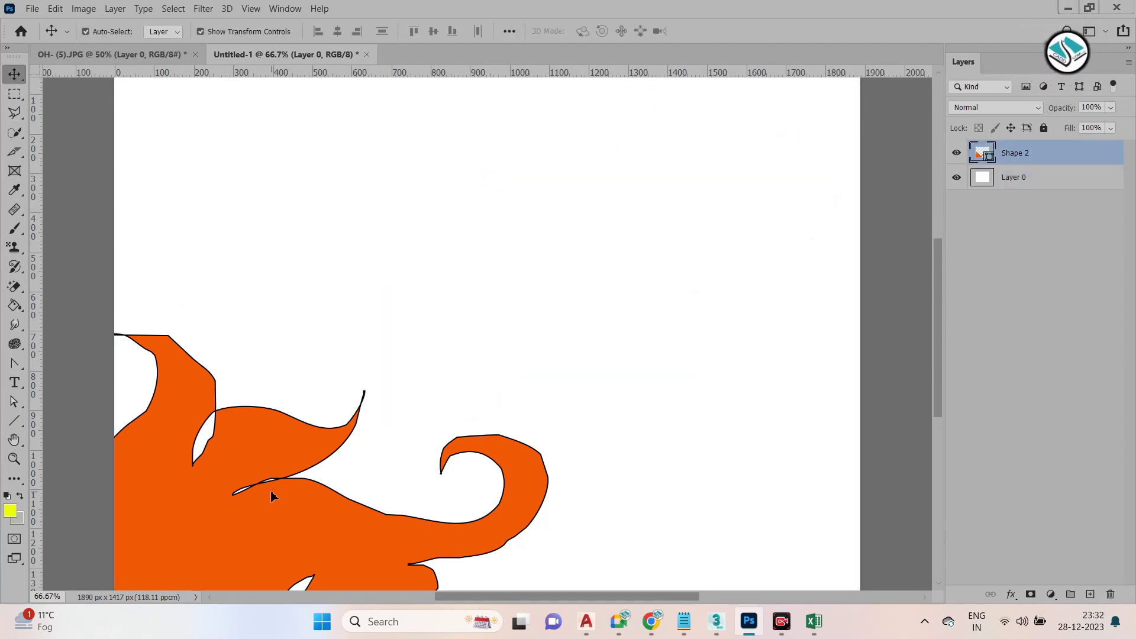
pyautogui.press('Delete')
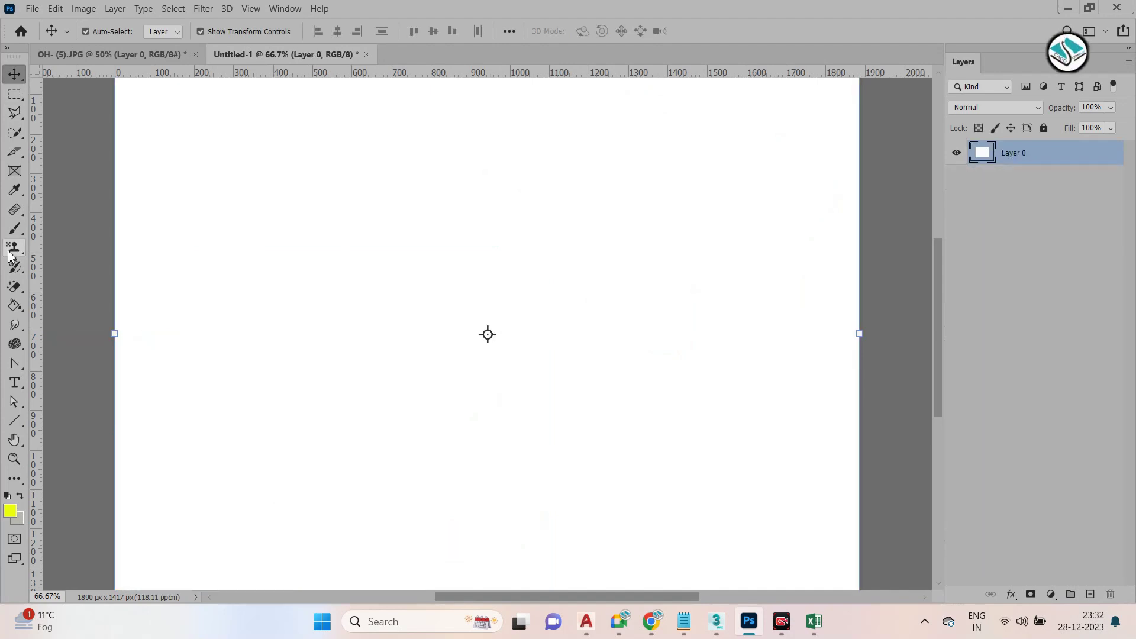
# Draw a closed six-point polygon with a notch in its left side in the middle of the canvas with the Pen tool
pyautogui.moveTo(15, 363); pyautogui.dragTo(71, 365)
pyautogui.click(498, 243)
pyautogui.click(344, 142)
pyautogui.click(630, 208)
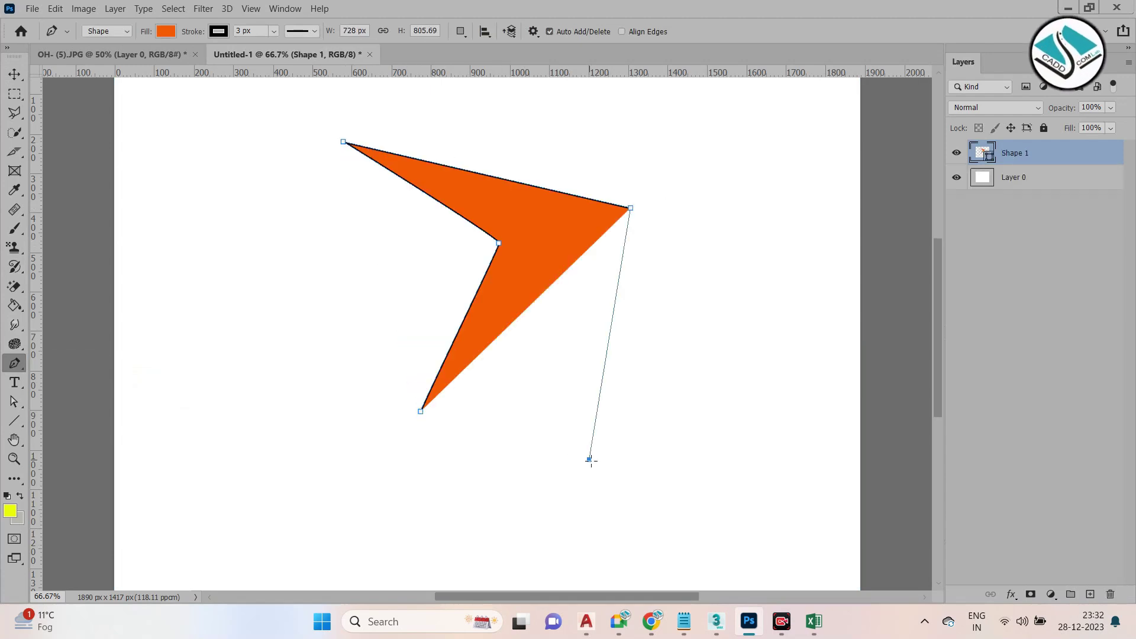
pyautogui.click(589, 459)
pyautogui.click(451, 514)
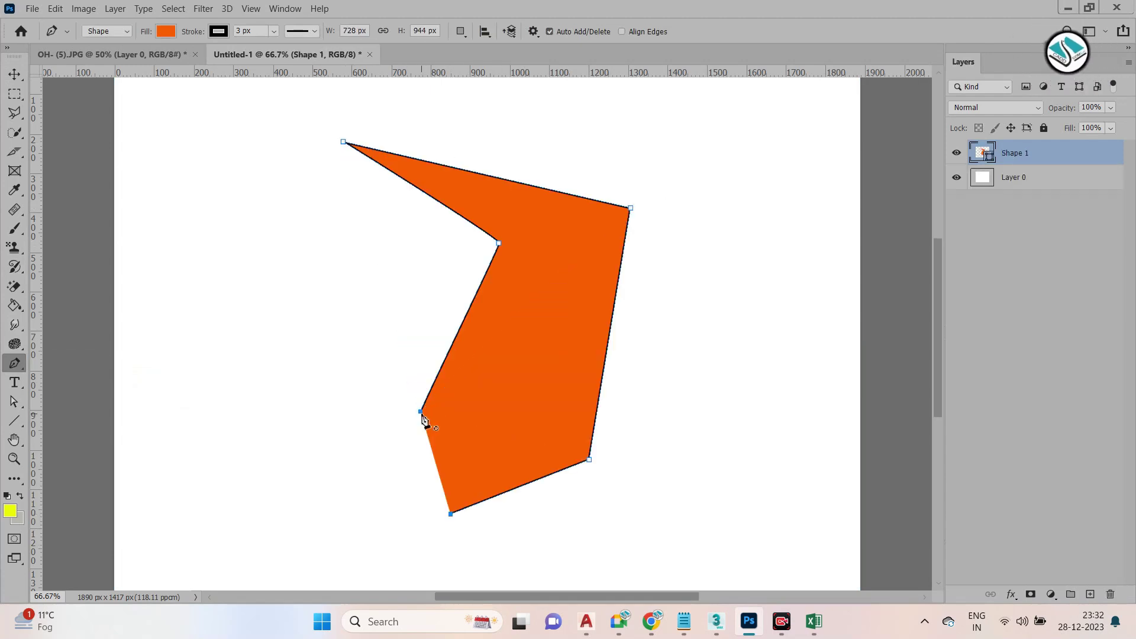
pyautogui.click(421, 413)
# Turn the polygon's lowest, notch and upper-right corners into smooth curves with the Convert Point tool
pyautogui.rightClick(18, 359)
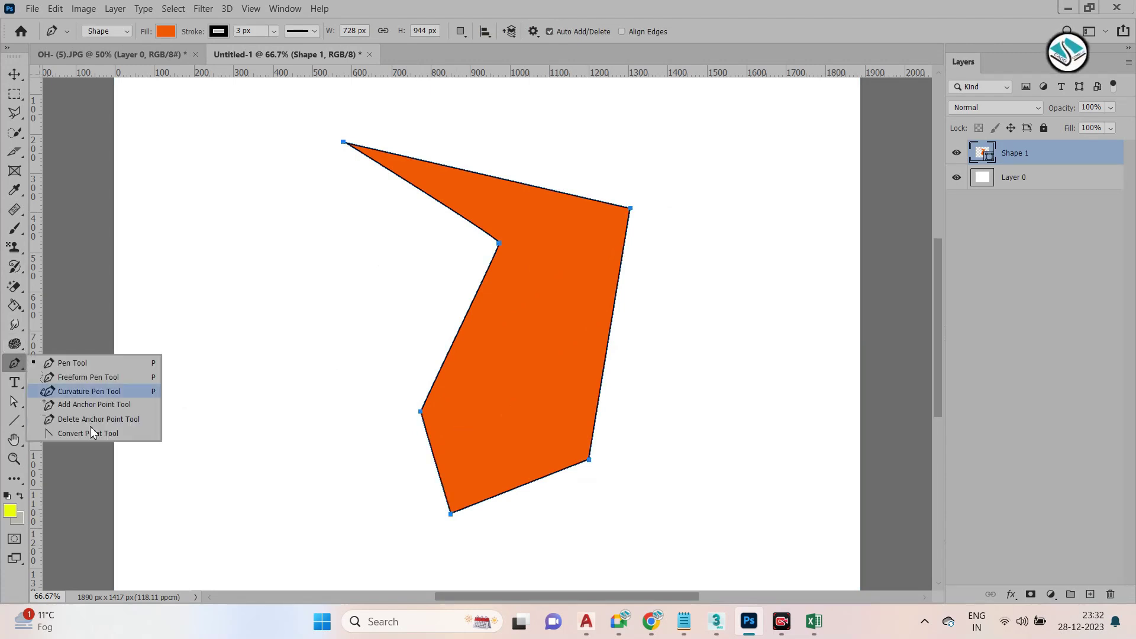
pyautogui.click(88, 439)
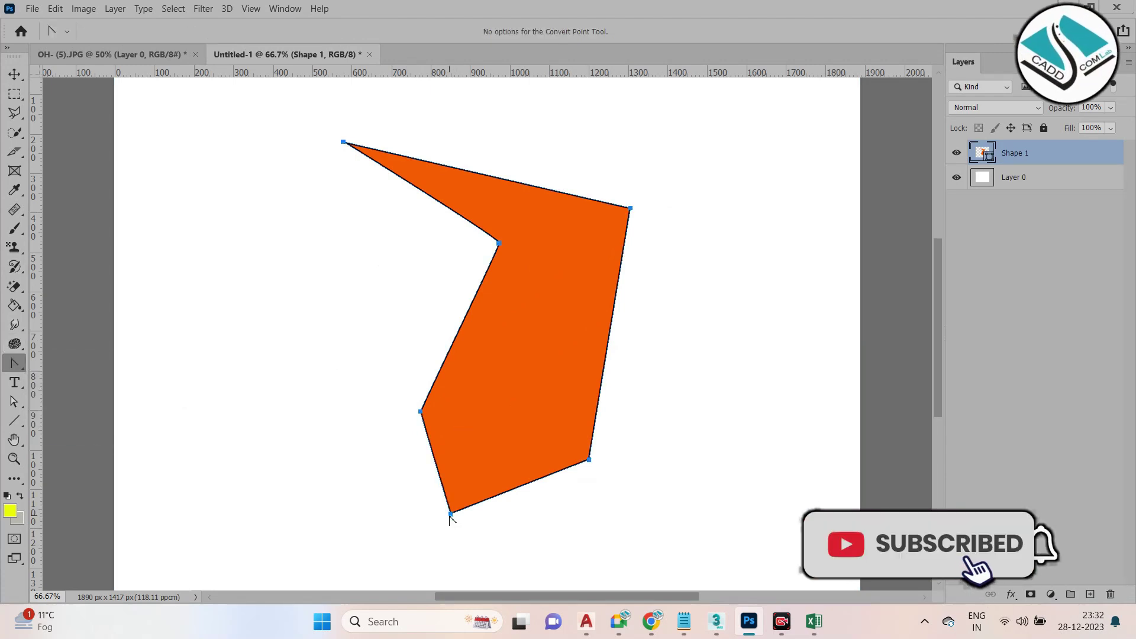
pyautogui.moveTo(451, 526); pyautogui.dragTo(390, 462)
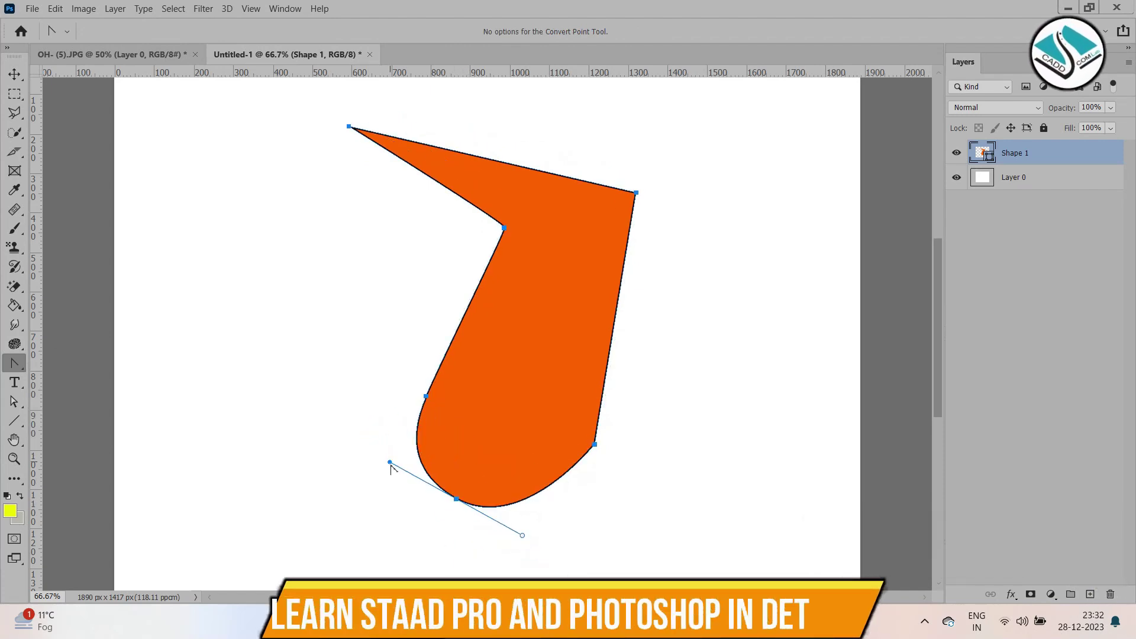
pyautogui.moveTo(504, 228); pyautogui.dragTo(496, 152)
pyautogui.moveTo(636, 192); pyautogui.dragTo(694, 274)
# Shrink the curved shape with a free transform and move it to the canvas's upper middle
pyautogui.click(14, 74)
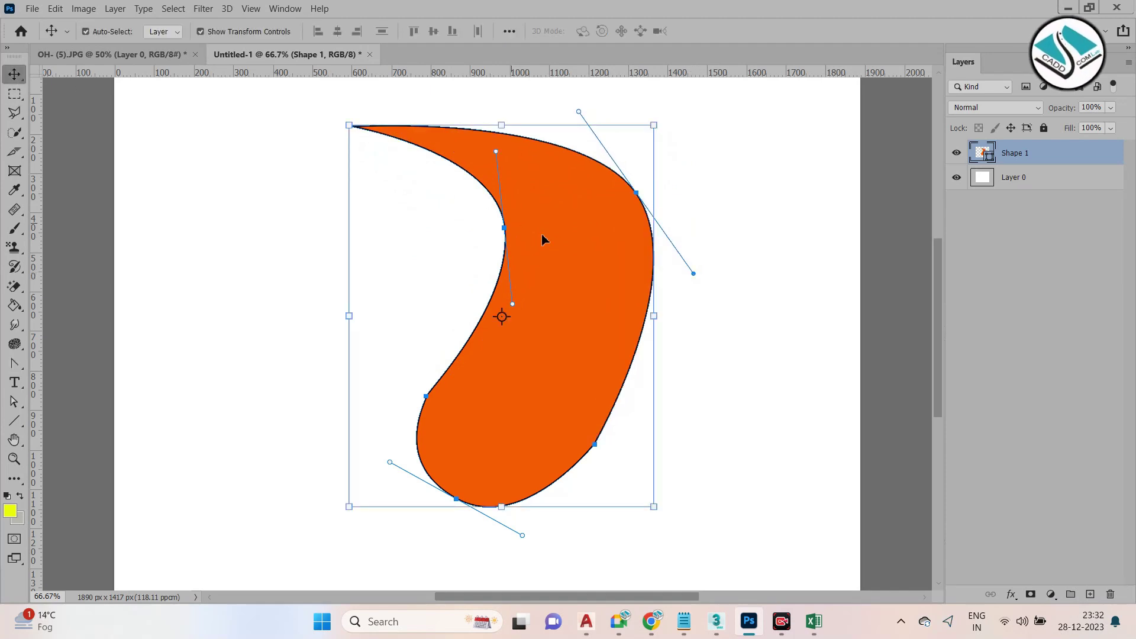
pyautogui.moveTo(368, 491); pyautogui.dragTo(533, 294)
pyautogui.click(733, 31)
pyautogui.moveTo(621, 182); pyautogui.dragTo(500, 161)
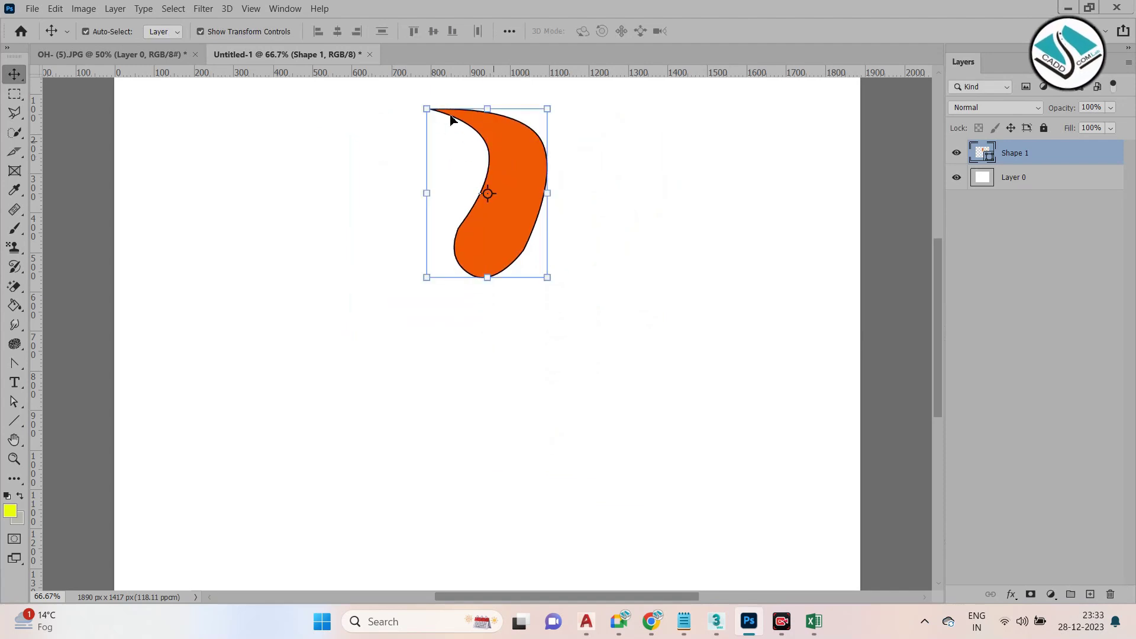
# Delete the shrunken curved shape and switch to the house image OH- (5).JPG
pyautogui.press('Delete')
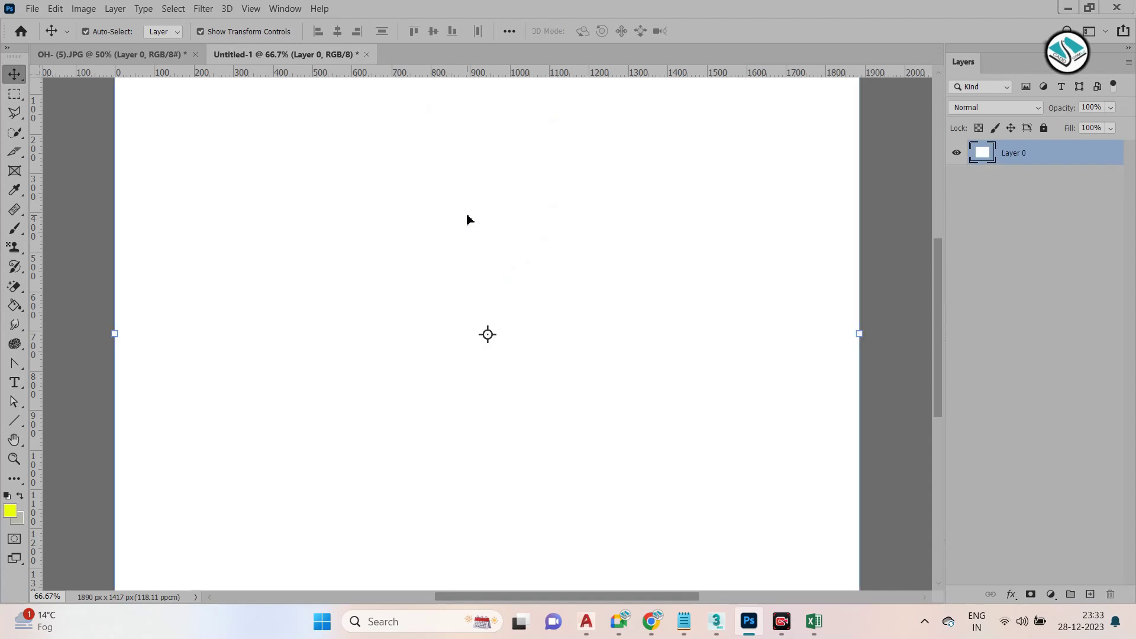
pyautogui.click(144, 56)
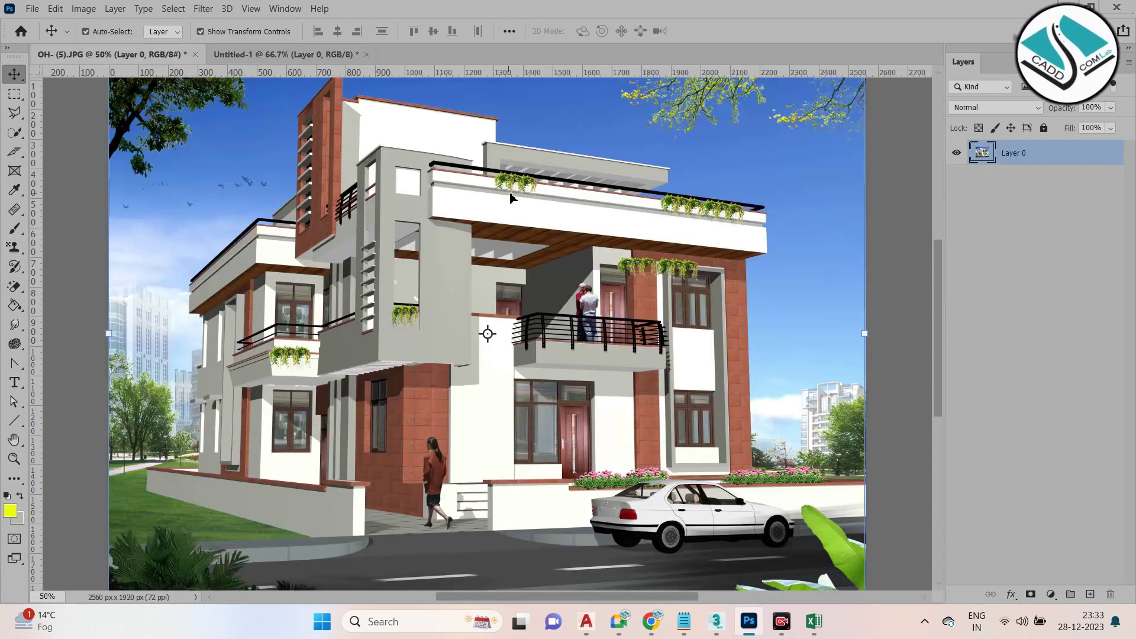
pyautogui.scroll(3, 510, 197)
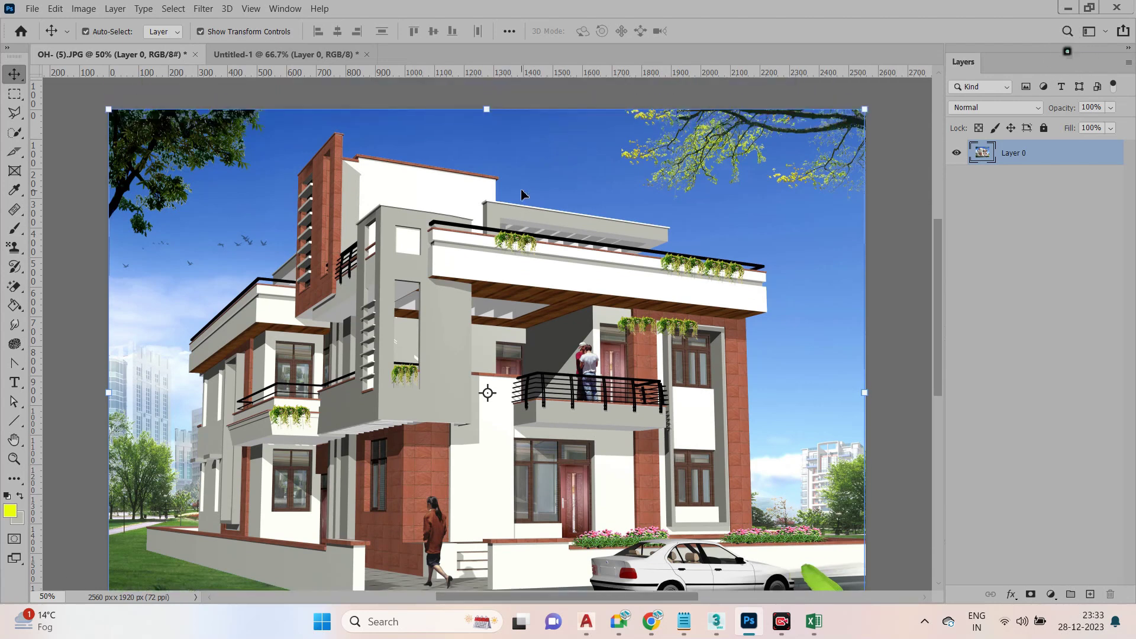
# Start a horizontal text in the sky above the house, try a 20 pt font size, and settle on 50 pt
pyautogui.click(14, 382)
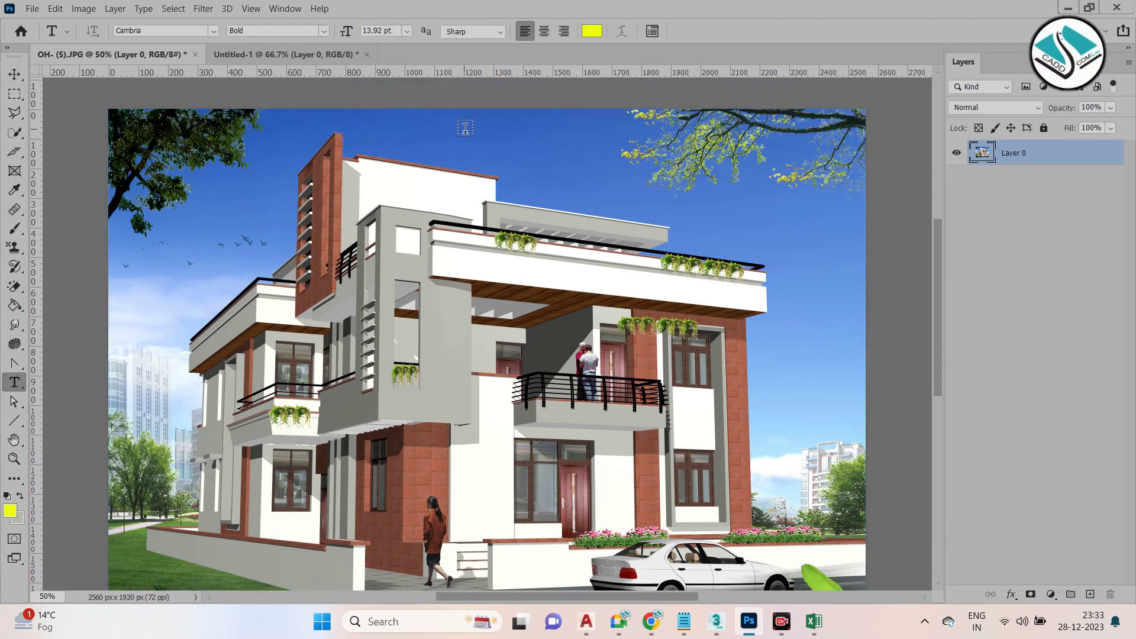
pyautogui.click(385, 130)
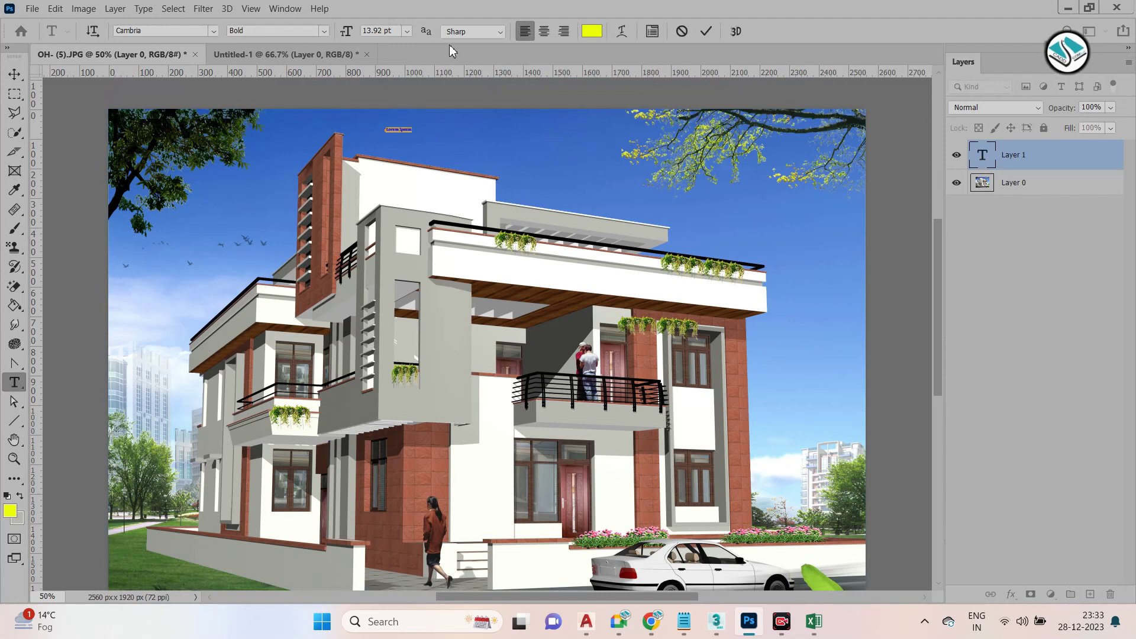
pyautogui.click(398, 31)
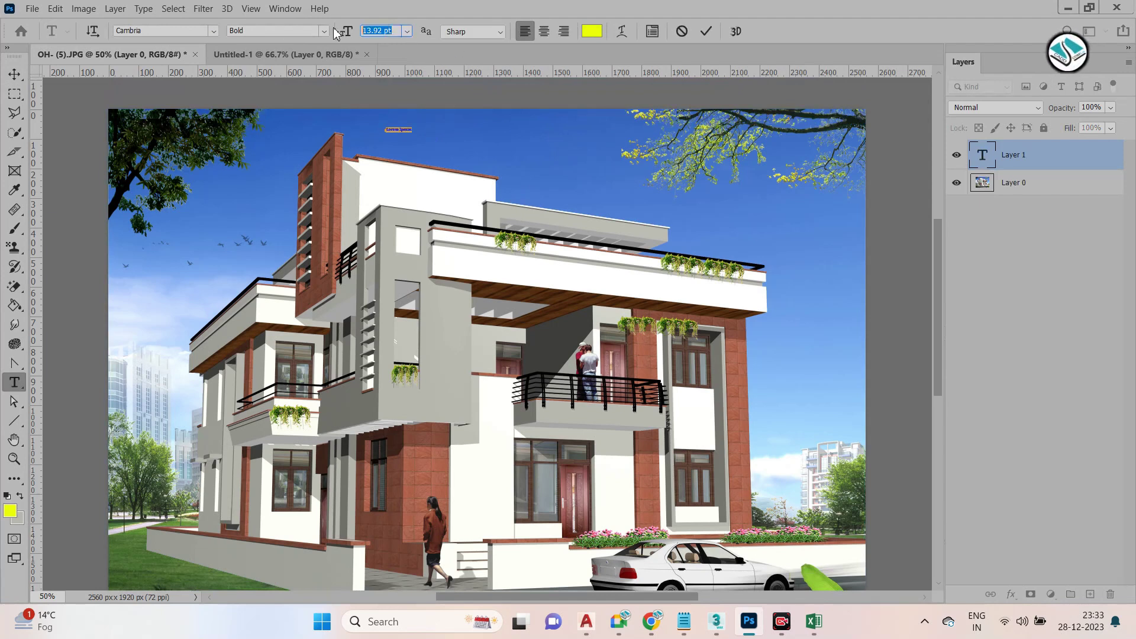
pyautogui.write('20')
pyautogui.press('Return')
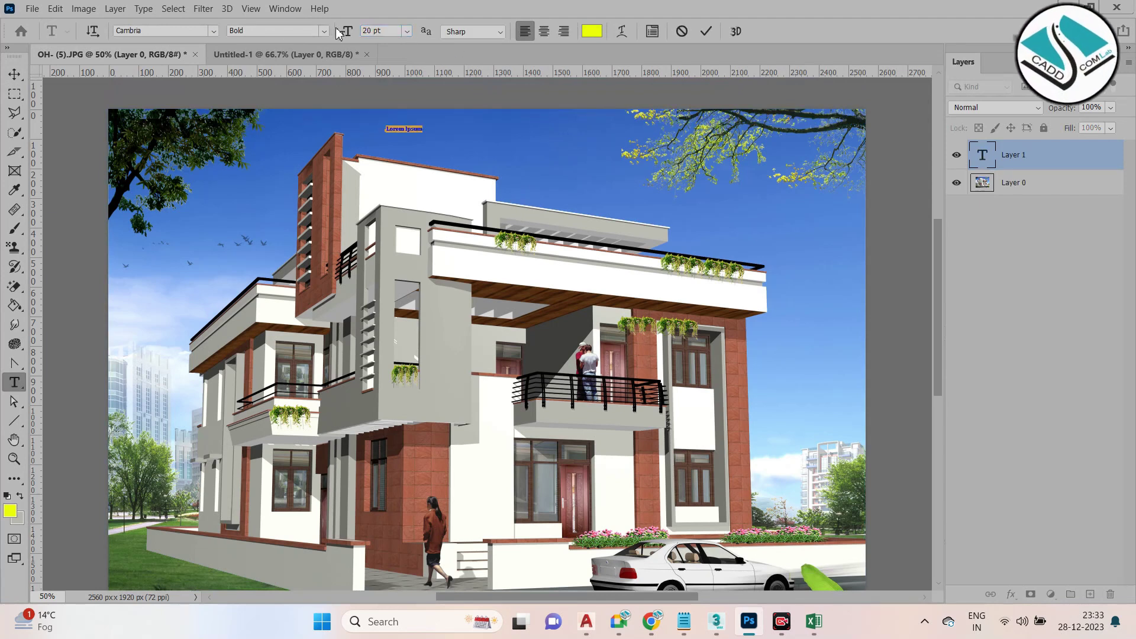
pyautogui.click(343, 33)
pyautogui.write('50')
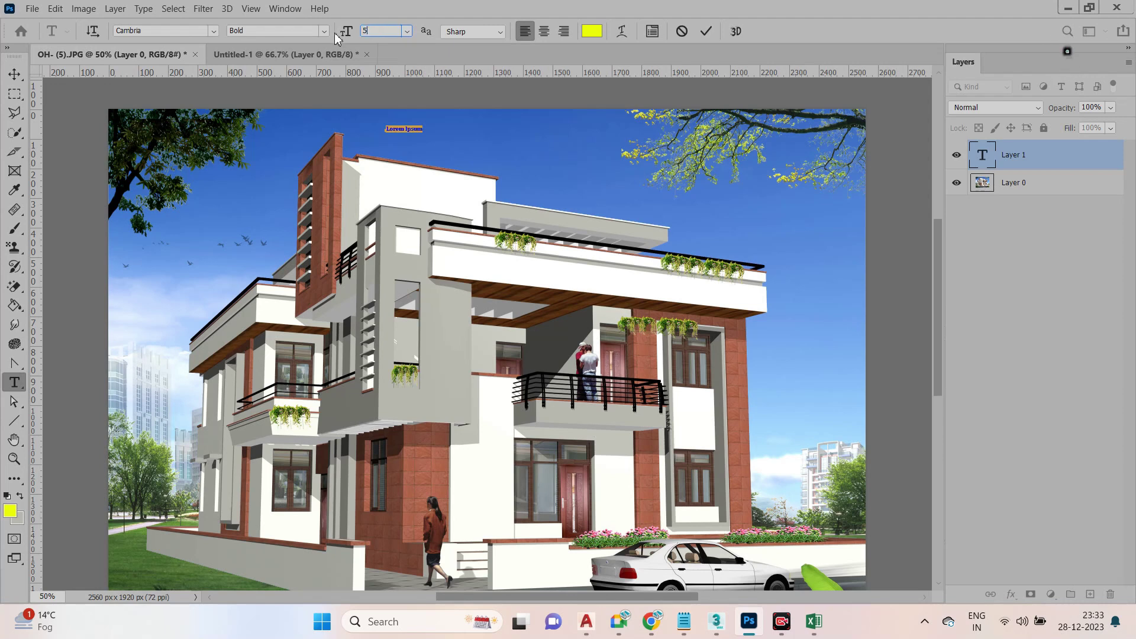
pyautogui.press('Return')
# Replace the placeholder text with "3D ELEVATION" and a second line "CLIENT - KJHJKHKJHKJH"
pyautogui.click(439, 129)
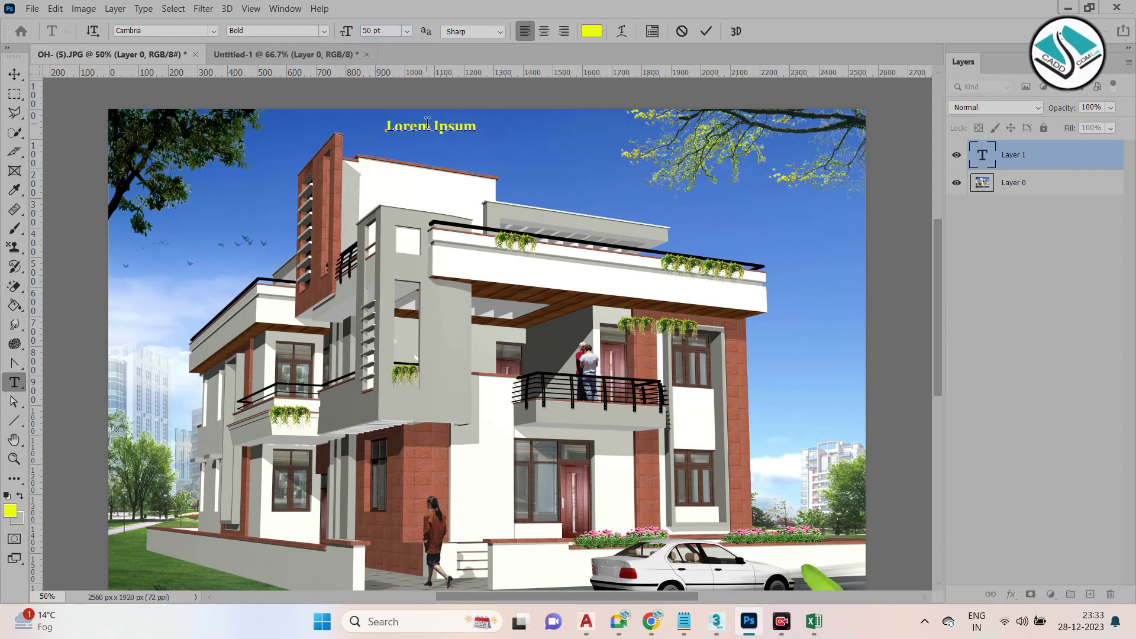
pyautogui.hotkey('ctrl', 'a')
pyautogui.write('3D El')
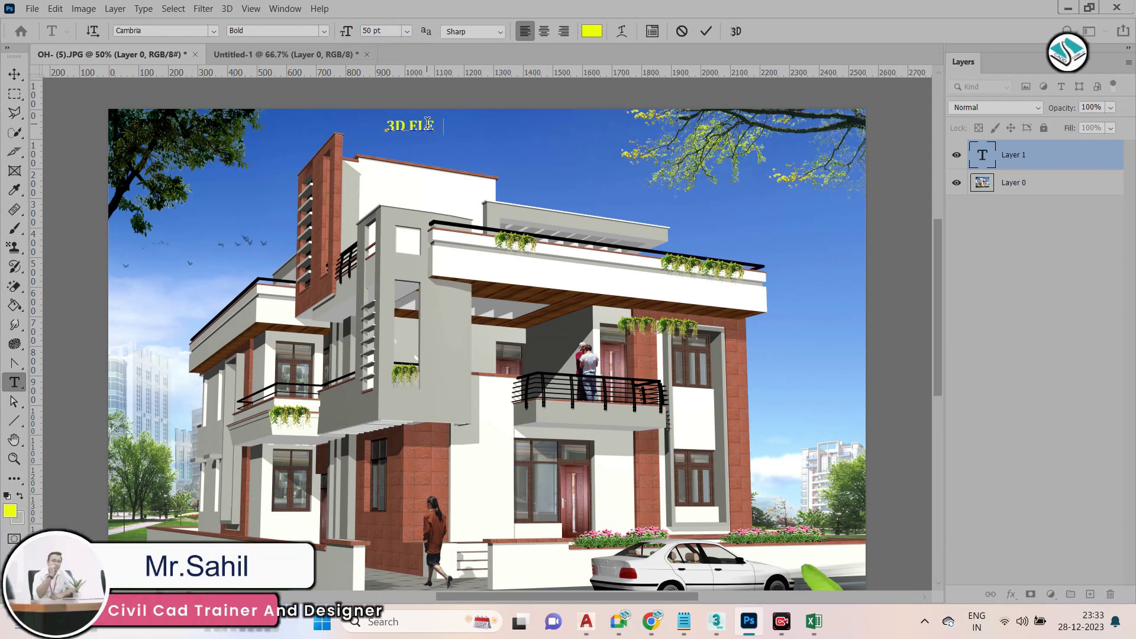
pyautogui.write('EVATION')
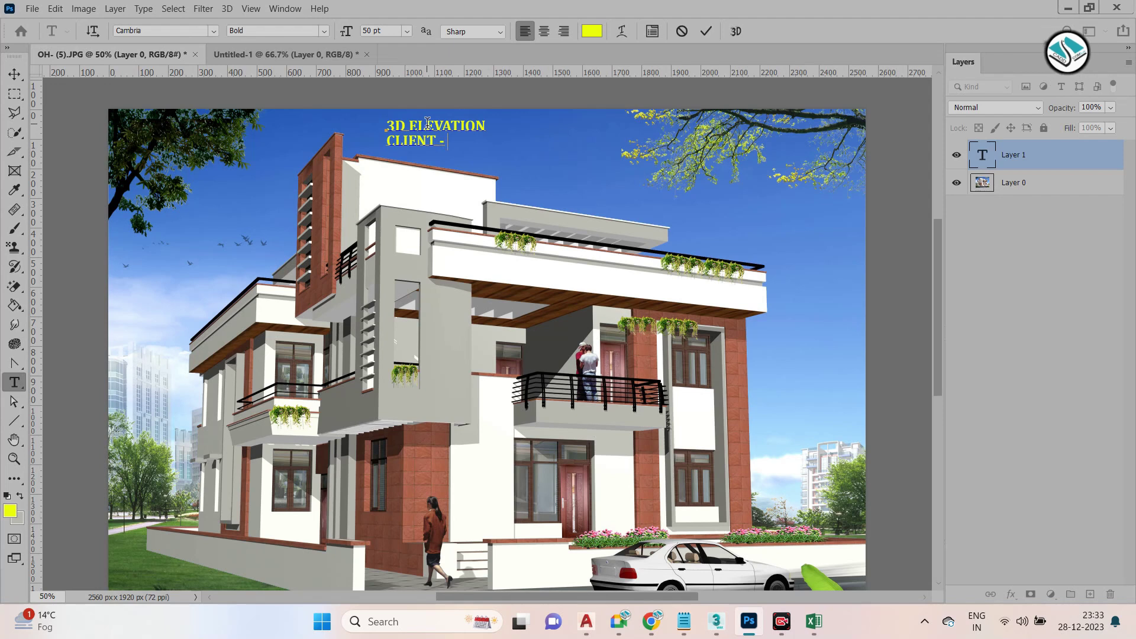
pyautogui.write('JKHKJHKJH')
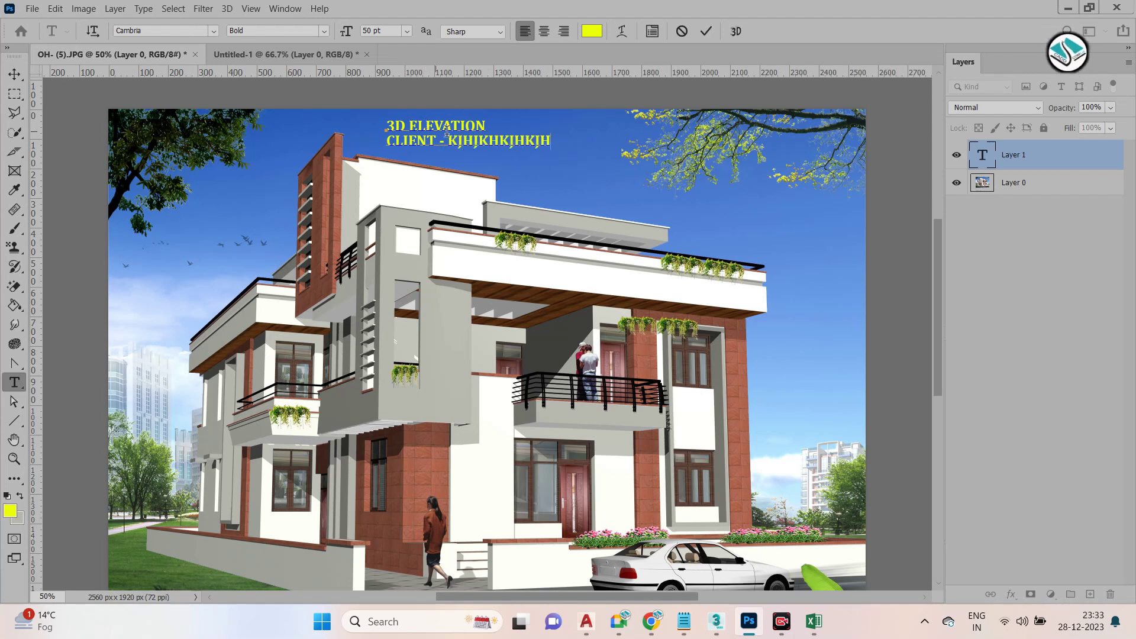
# Set the color of both text lines to white (ffffff)
pyautogui.moveTo(390, 124); pyautogui.dragTo(576, 124)
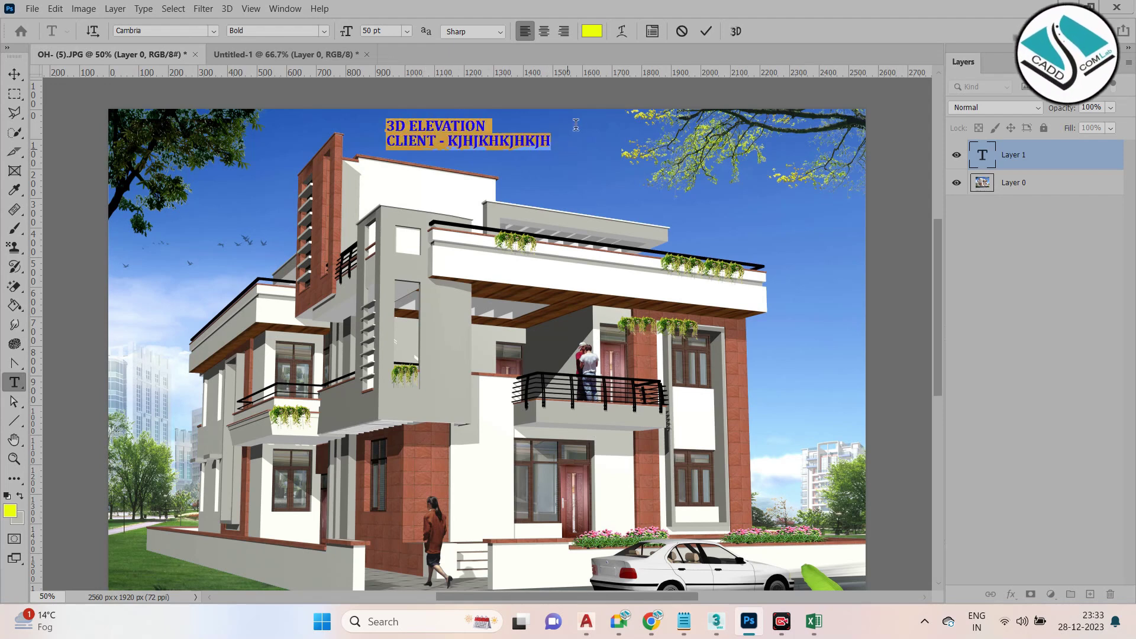
pyautogui.click(592, 32)
pyautogui.write('ffffff')
pyautogui.click(486, 164)
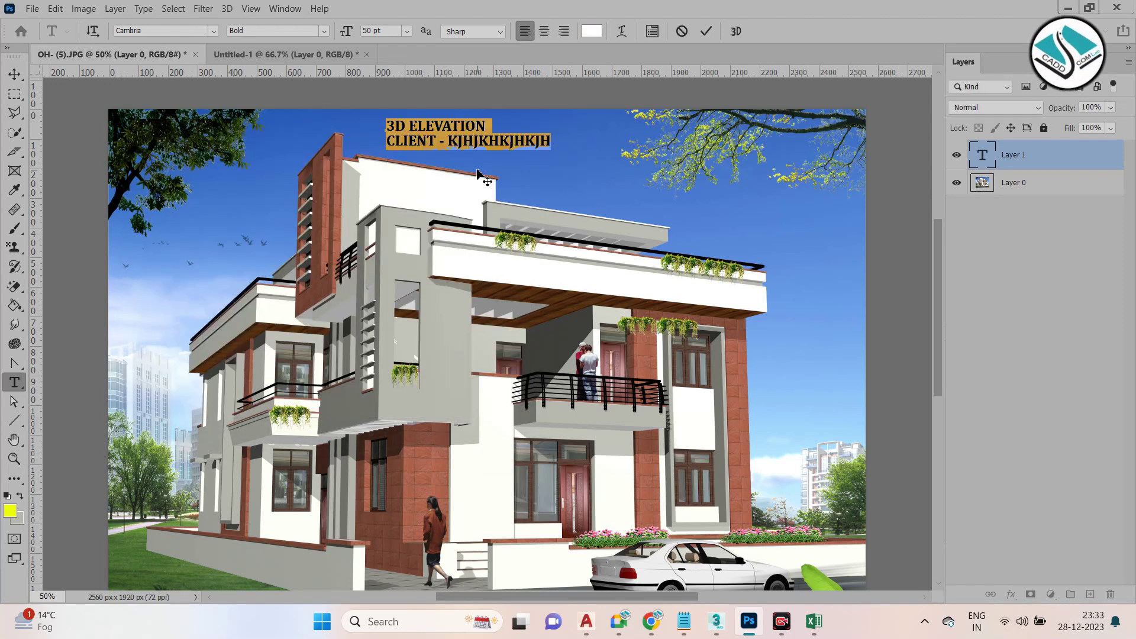
# Set the text's font to Copperplate Gothic Bold and commit the text edit
pyautogui.click(215, 33)
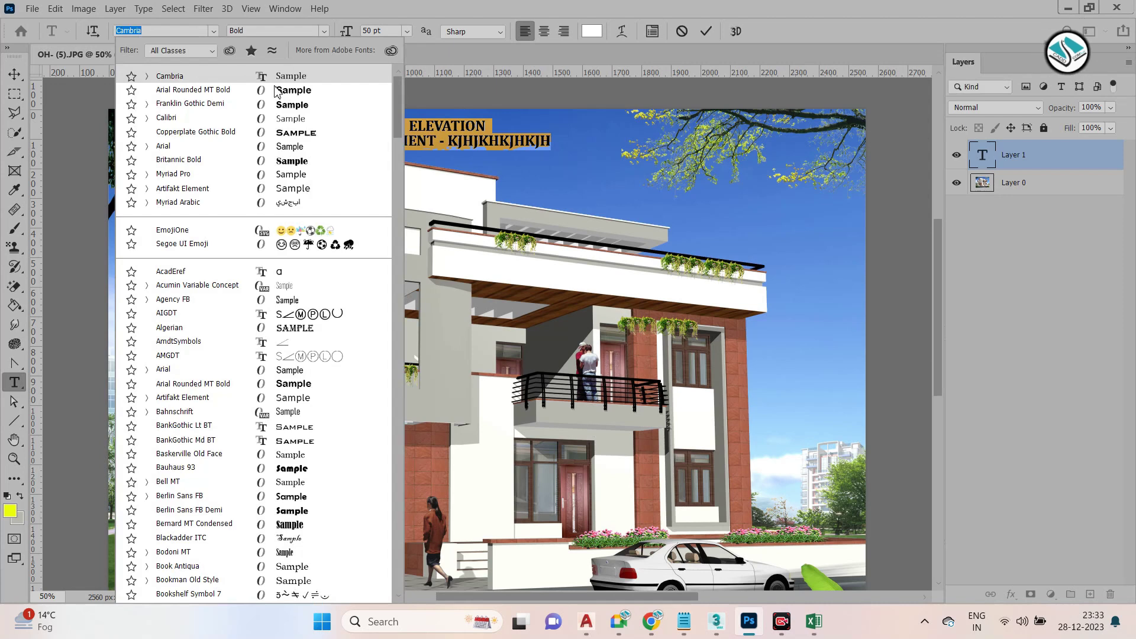
pyautogui.click(224, 132)
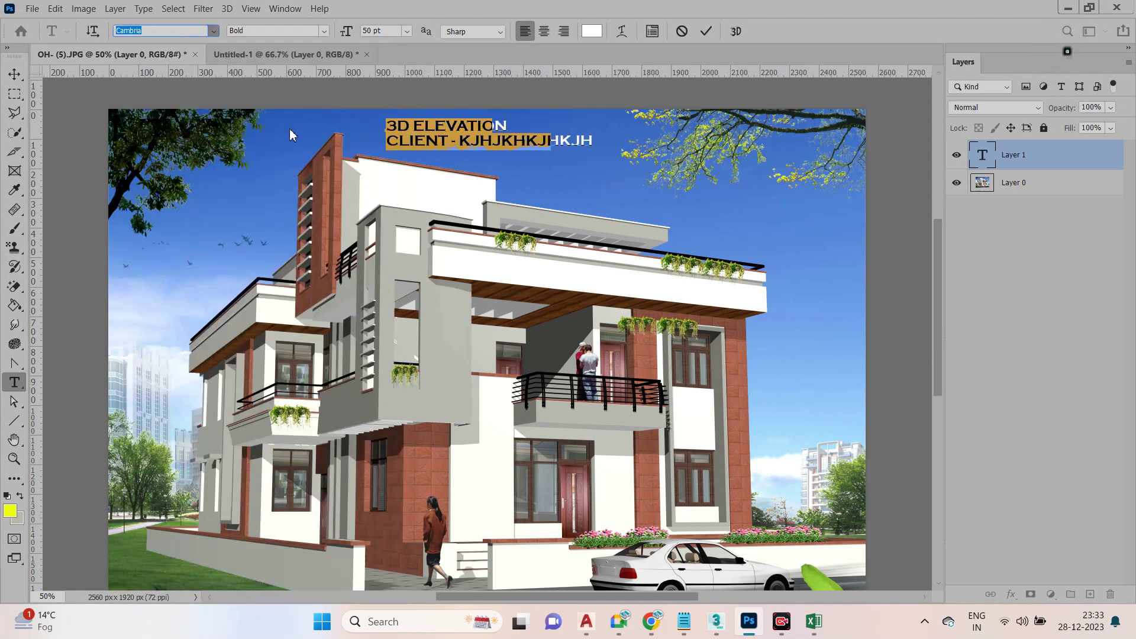
pyautogui.click(705, 31)
# Enlarge the title text to 141.84% width and 134.56% height, and move it up and left against the image's upper edge
pyautogui.click(14, 74)
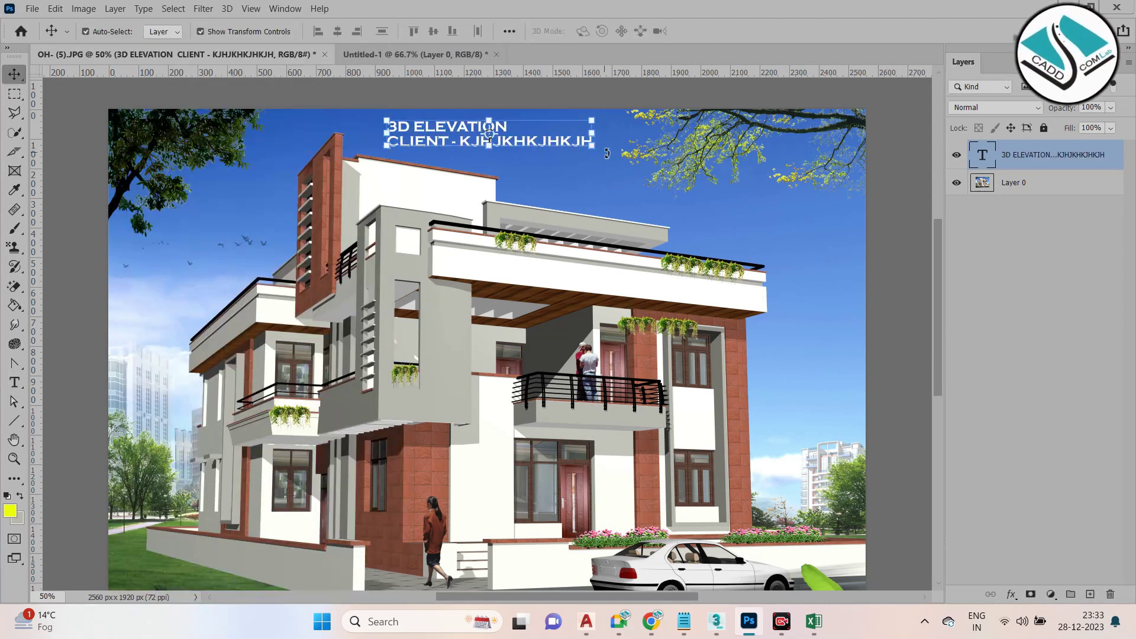
pyautogui.moveTo(592, 144); pyautogui.dragTo(679, 159)
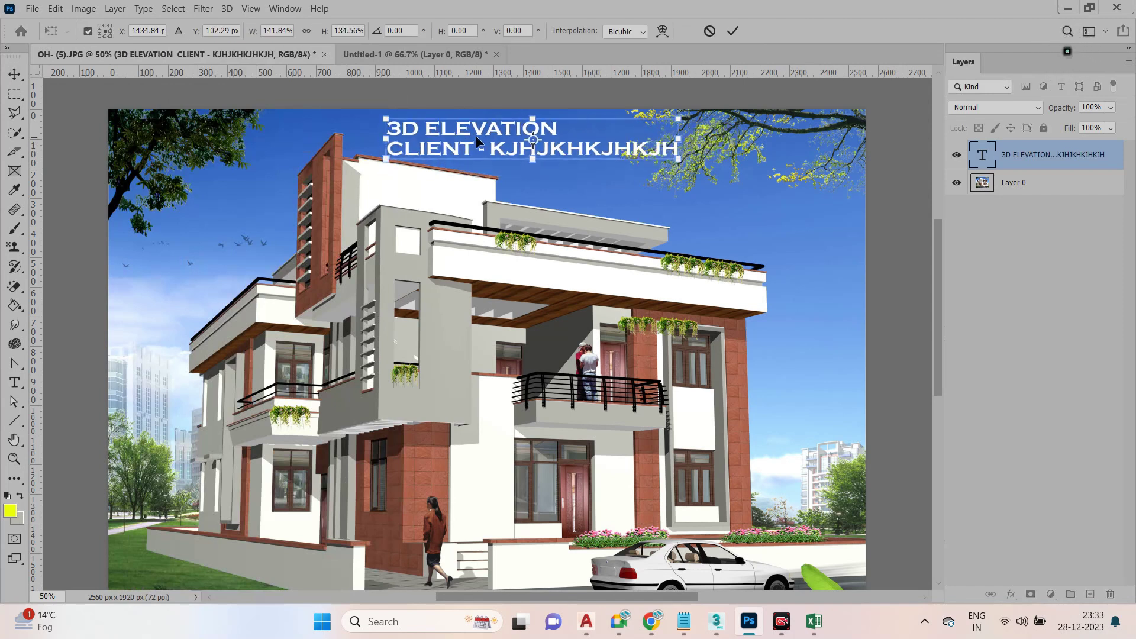
pyautogui.moveTo(420, 127); pyautogui.dragTo(345, 126)
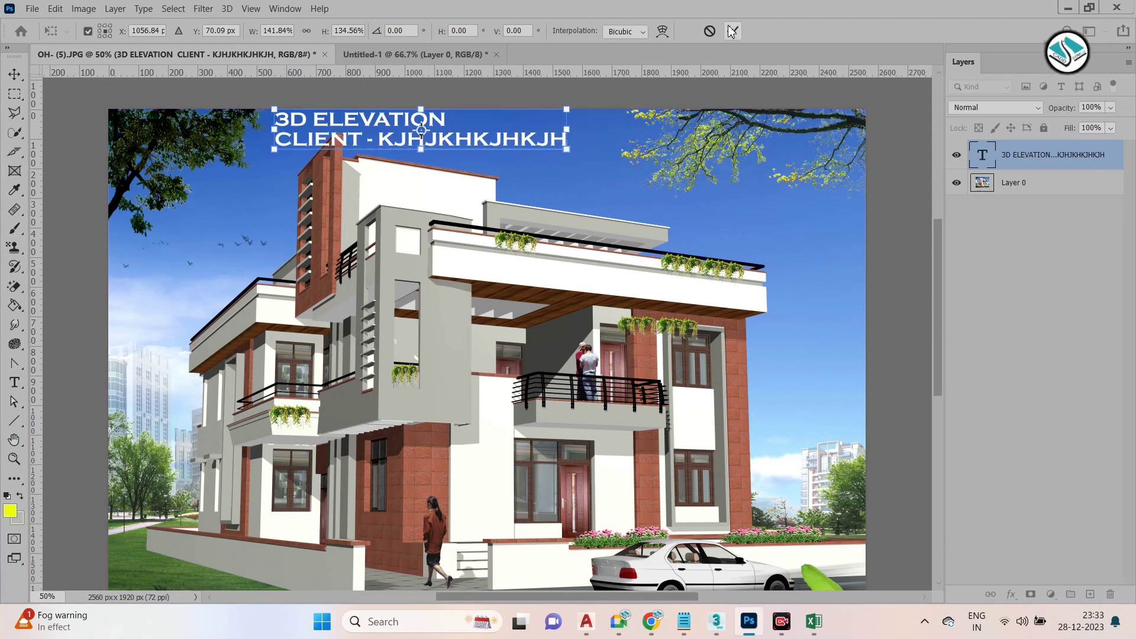
pyautogui.press('Return')
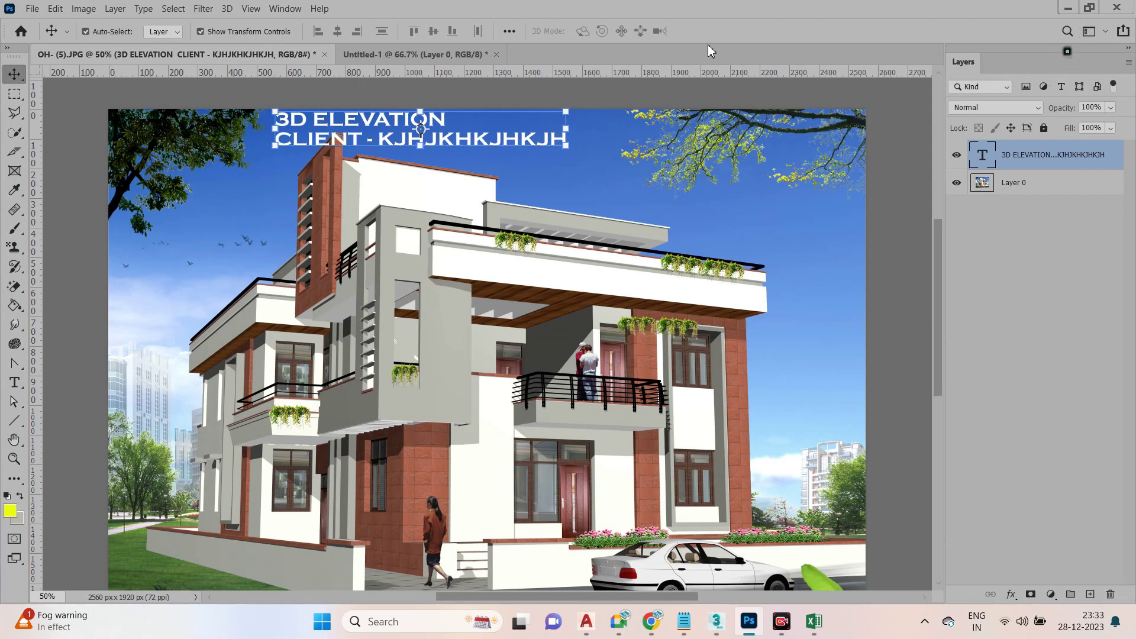
# Move the title text down and right onto the house's upper white parapet
pyautogui.click(16, 421)
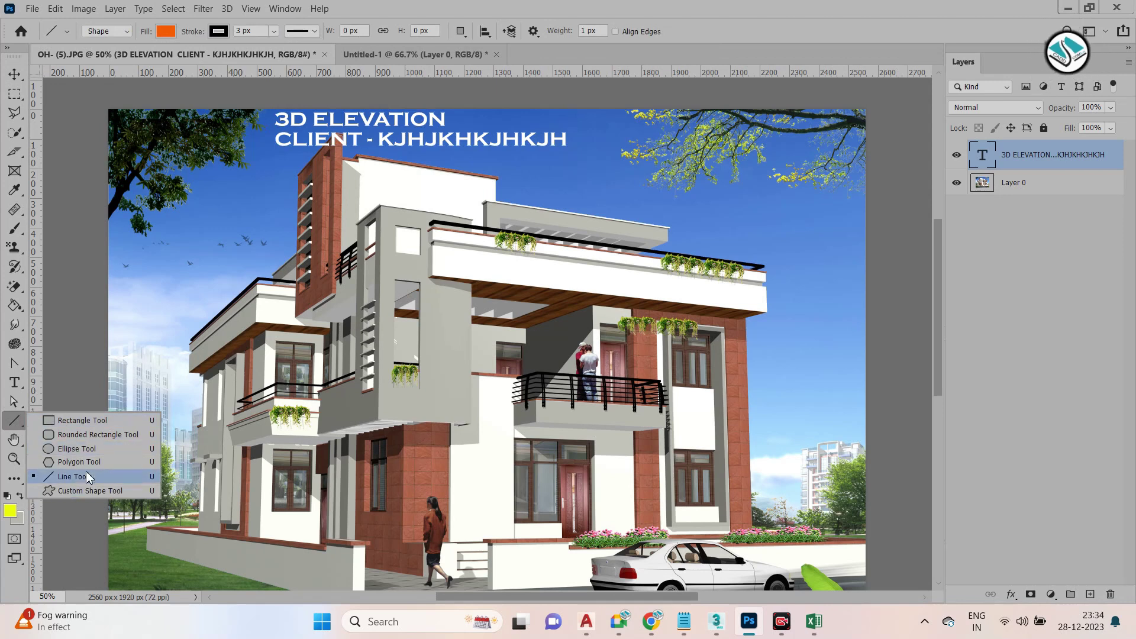
pyautogui.click(15, 74)
pyautogui.scroll(-2, 230, 206)
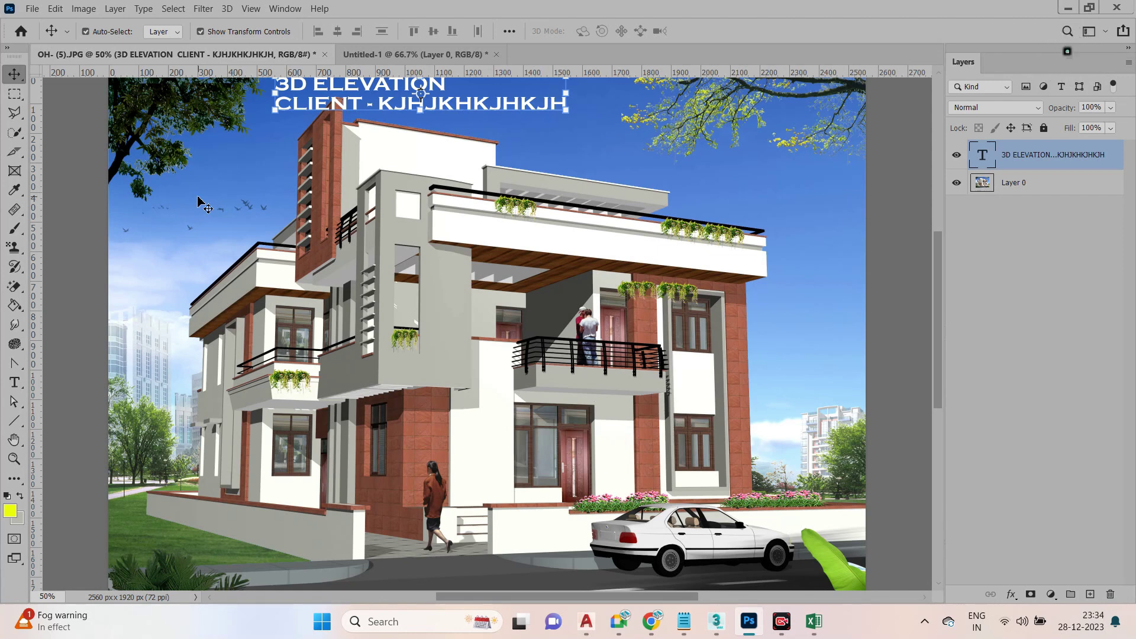
pyautogui.moveTo(280, 90); pyautogui.dragTo(397, 225)
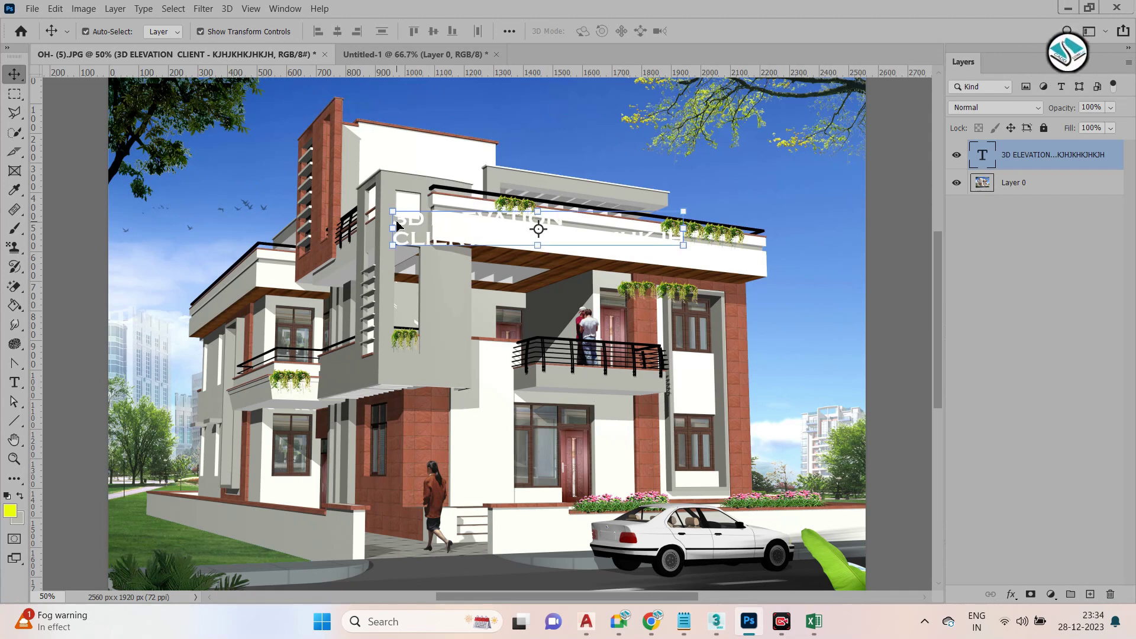
# Draw a rectangle shape about 1161 px wide and 213 px high over the image's upper-left corner
pyautogui.scroll(-3, 231, 355)
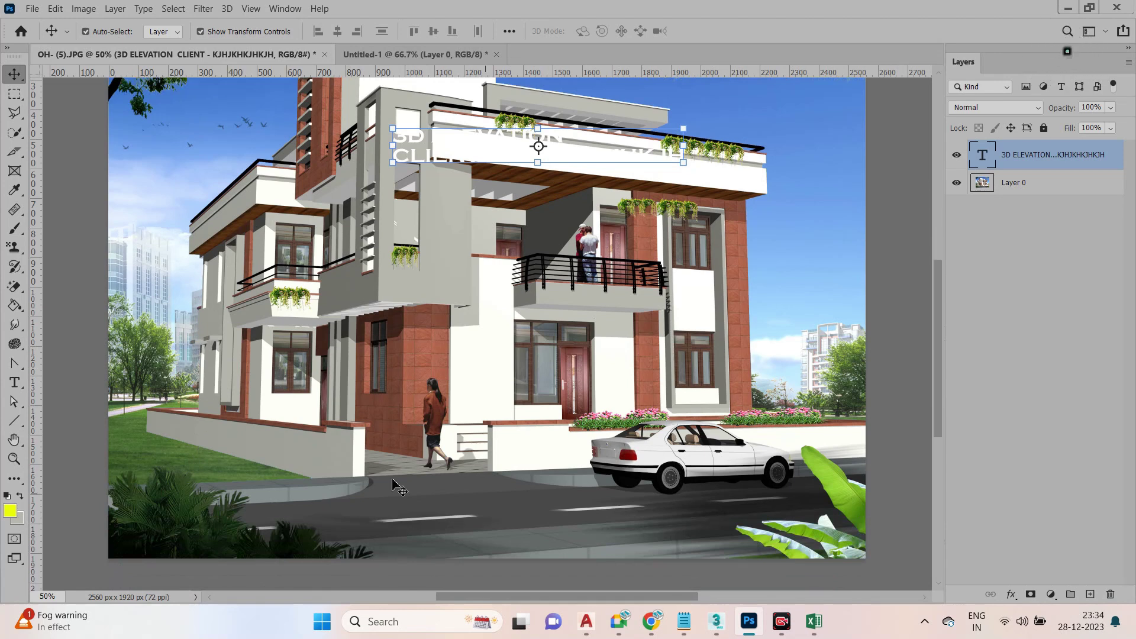
pyautogui.scroll(5, 397, 485)
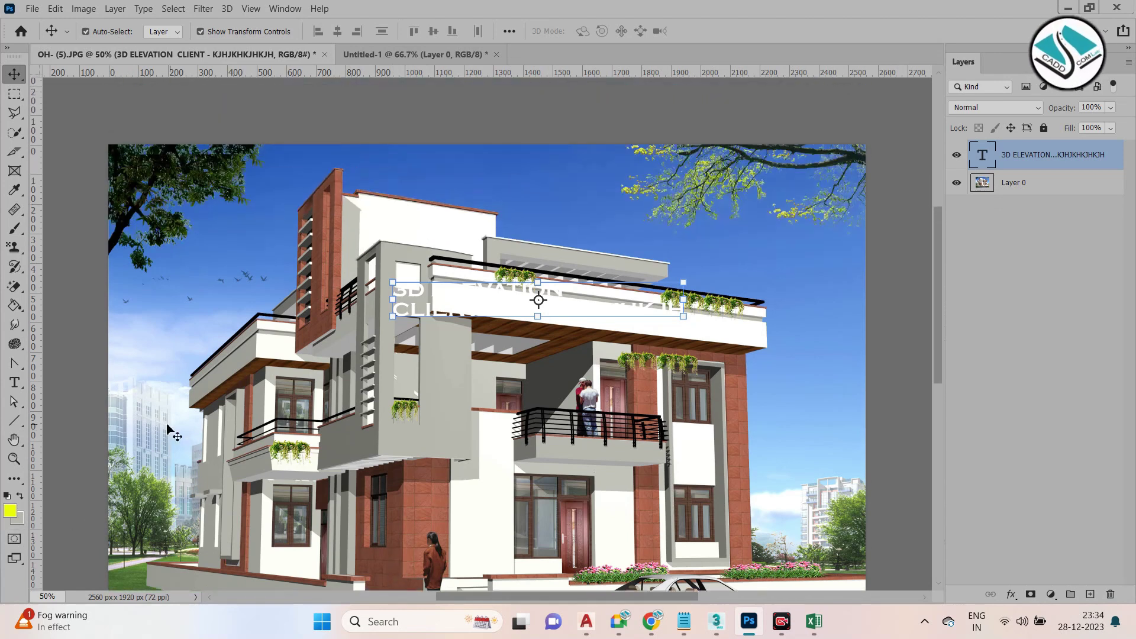
pyautogui.moveTo(14, 421); pyautogui.dragTo(82, 420)
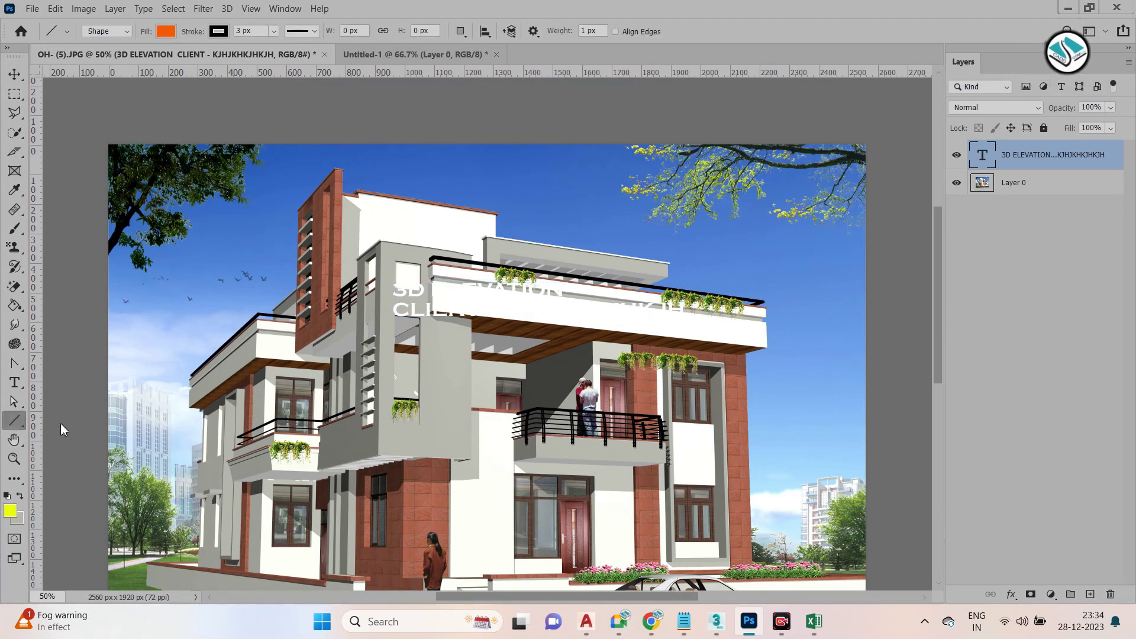
pyautogui.rightClick(27, 426)
pyautogui.click(83, 421)
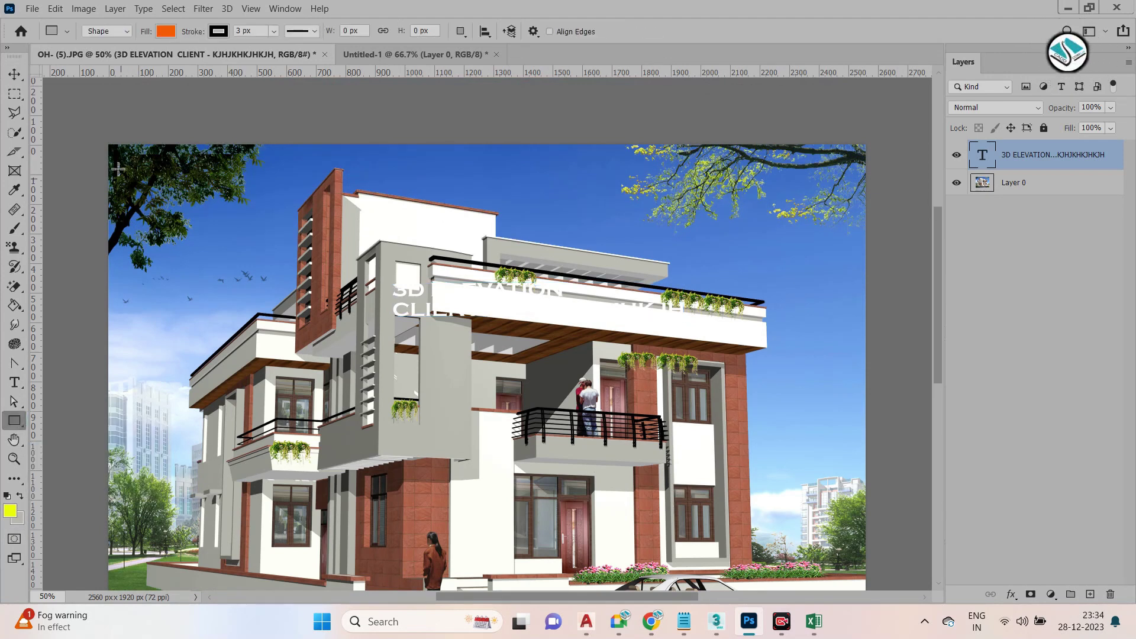
pyautogui.moveTo(93, 131); pyautogui.dragTo(436, 193)
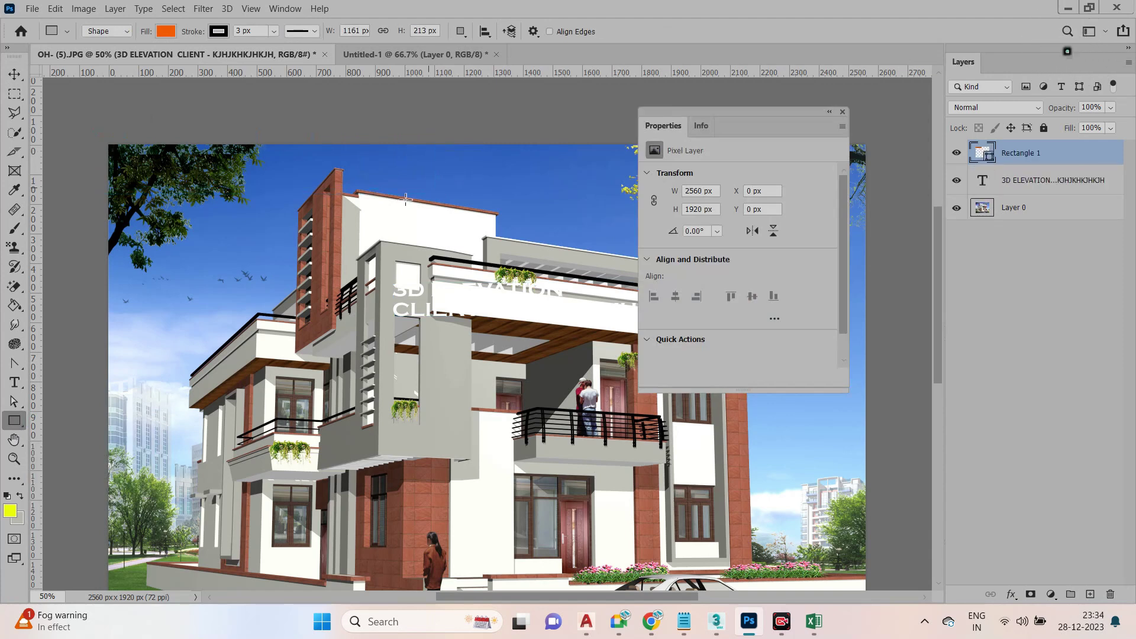
# Change the rectangle's fill to the recently used dark gray and close the Properties panel
pyautogui.click(654, 220)
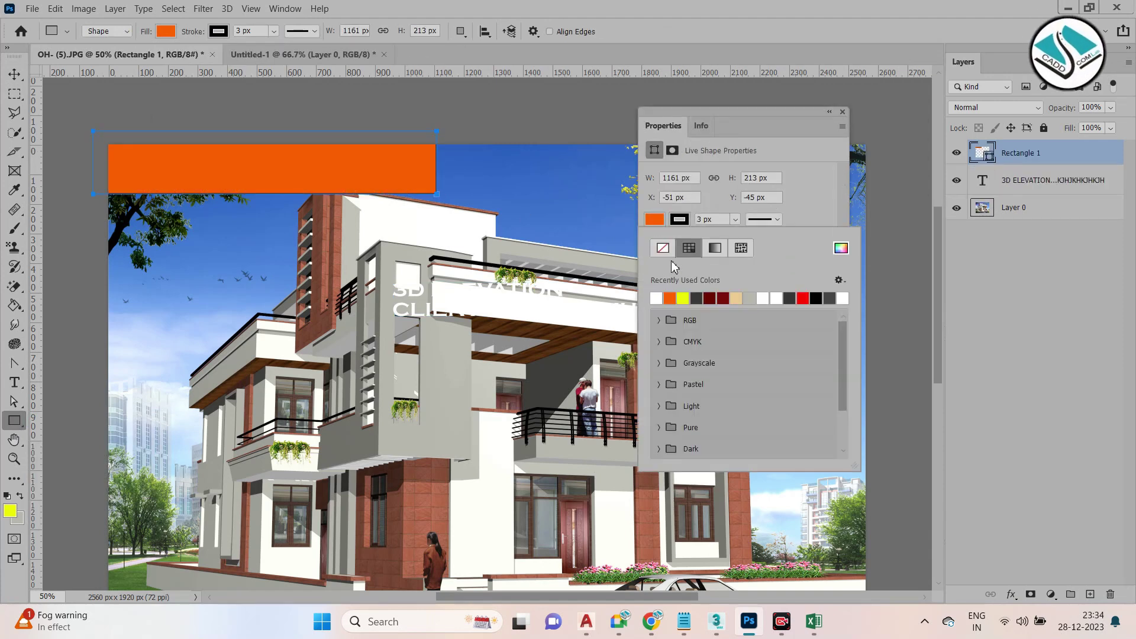
pyautogui.click(700, 298)
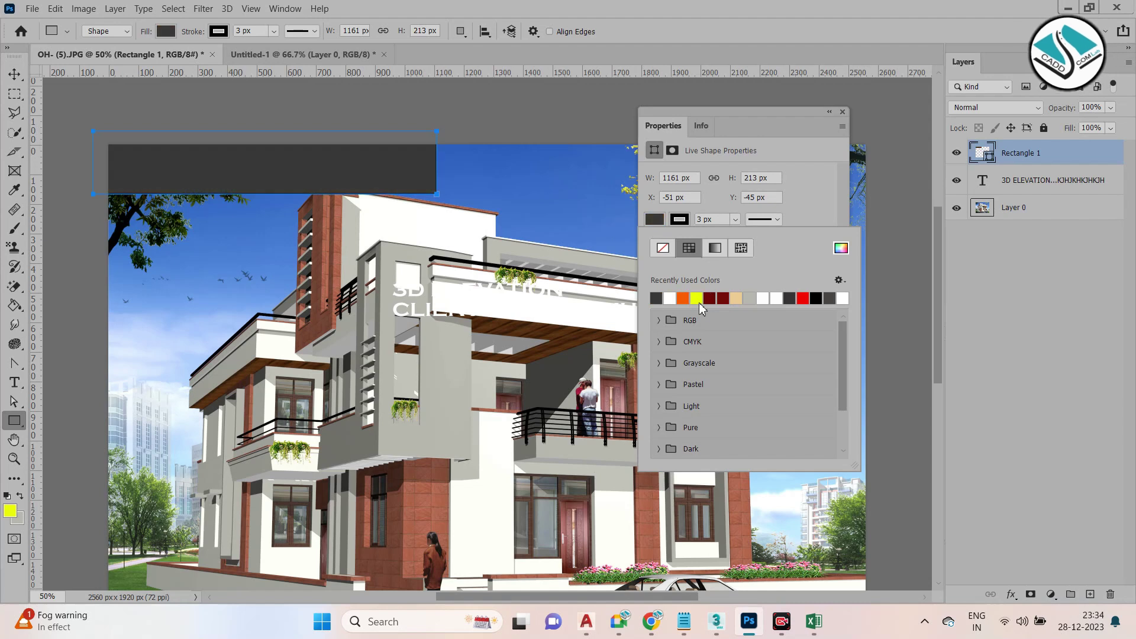
pyautogui.click(715, 114)
pyautogui.rightClick(715, 113)
pyautogui.click(734, 121)
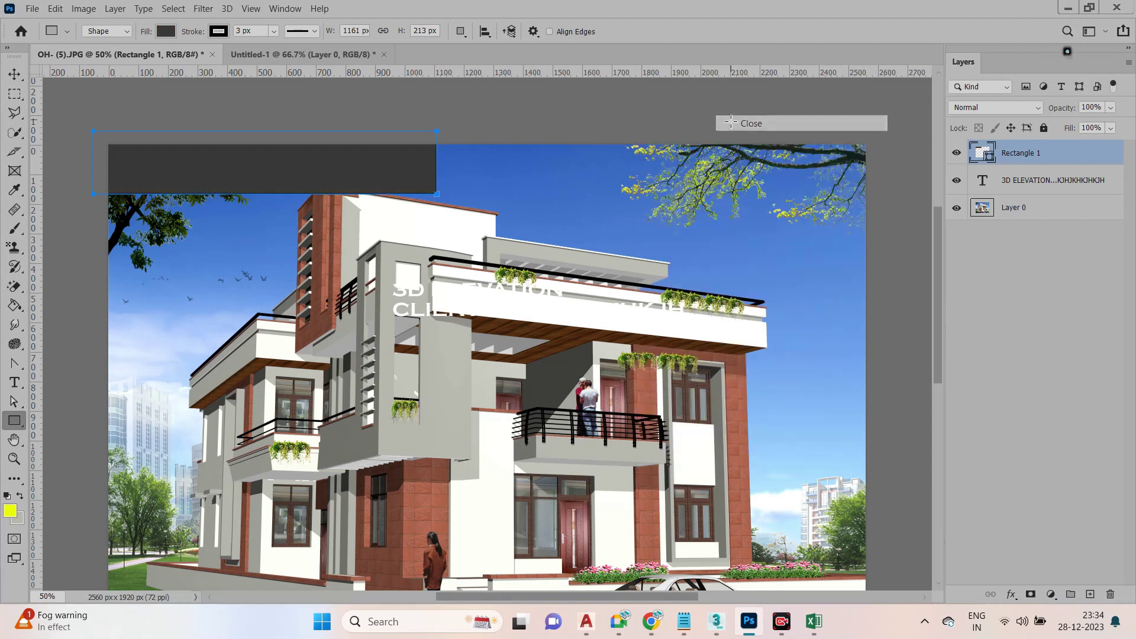
# Move the title text onto the dark rectangle and place the Rectangle 1 layer beneath the text layer
pyautogui.click(13, 72)
pyautogui.click(495, 290)
pyautogui.moveTo(494, 290); pyautogui.dragTo(272, 184)
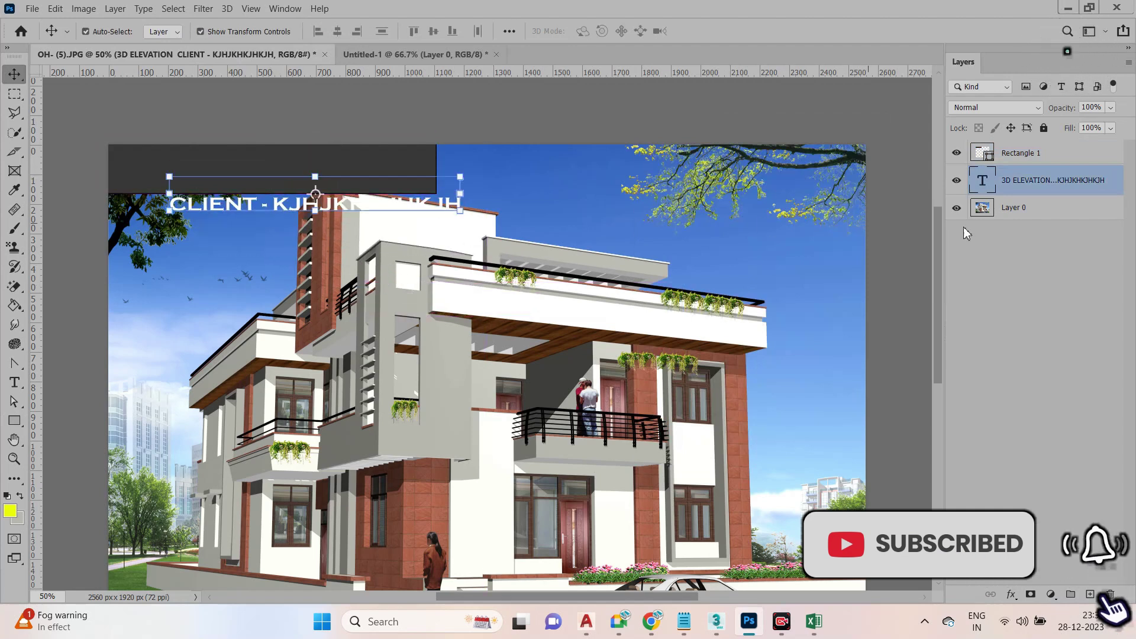
pyautogui.click(1009, 155)
pyautogui.moveTo(1008, 155); pyautogui.dragTo(1013, 197)
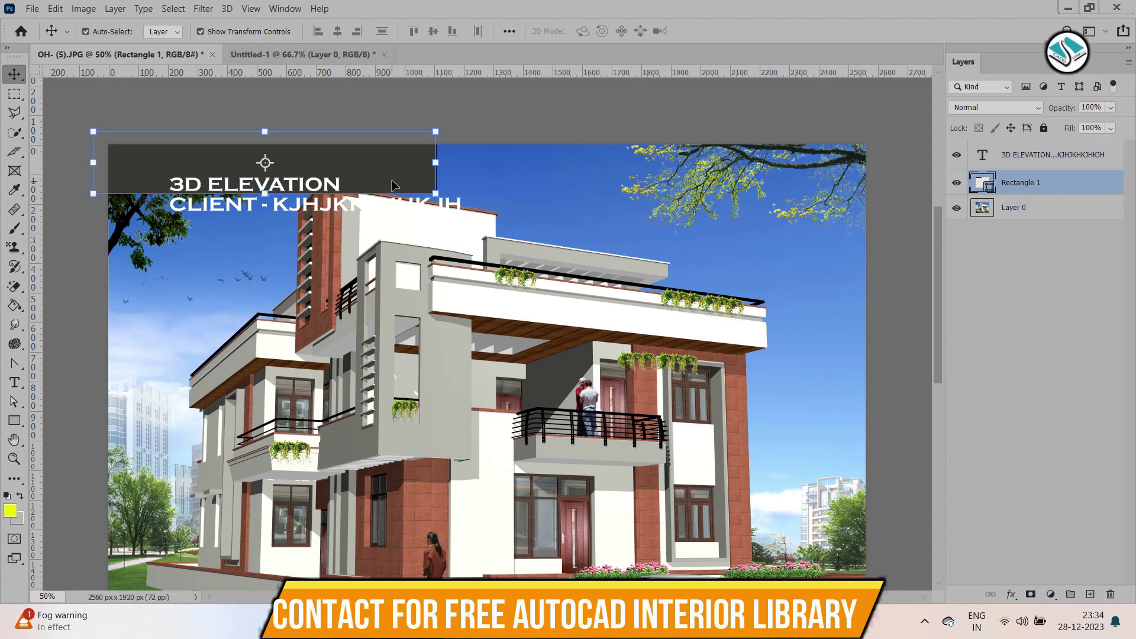
pyautogui.moveTo(292, 193); pyautogui.dragTo(242, 164)
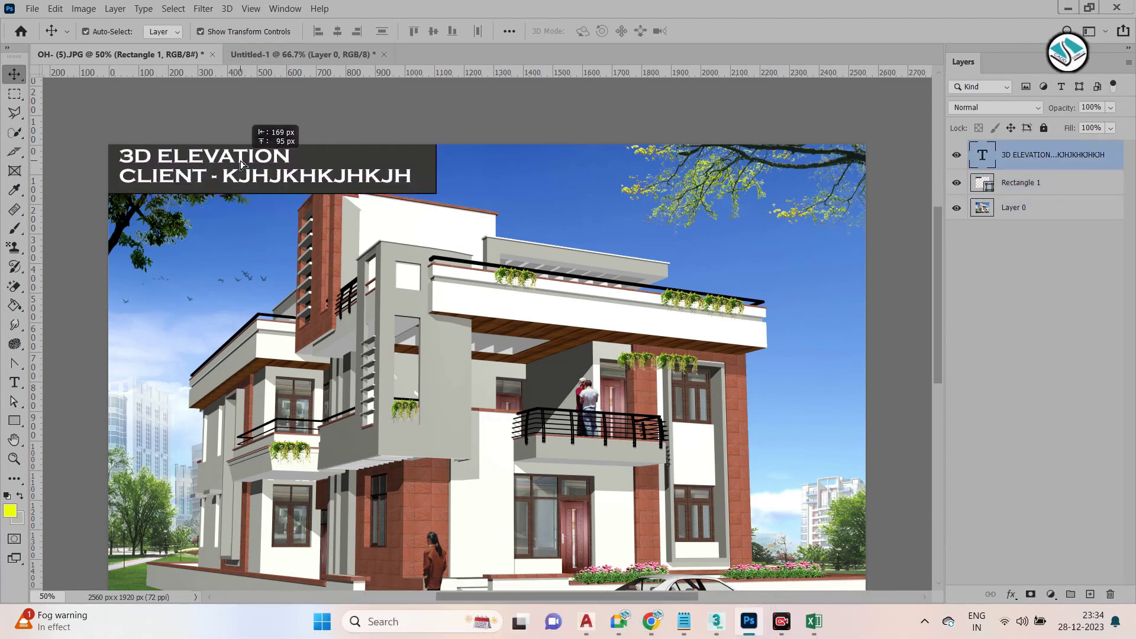
# Stretch the dark rectangle horizontally past the image's right edge so it spans the full width, and commit the transform
pyautogui.click(393, 109)
pyautogui.scroll(-1, 290, 171)
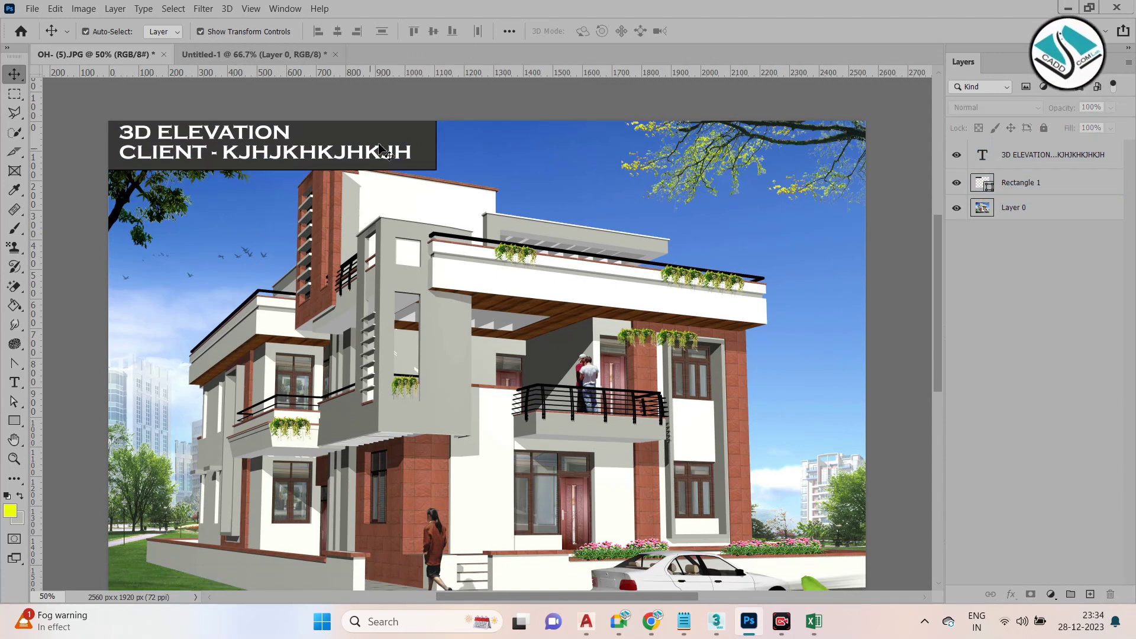
pyautogui.click(441, 142)
pyautogui.click(430, 145)
pyautogui.moveTo(436, 138); pyautogui.dragTo(890, 138)
pyautogui.click(733, 31)
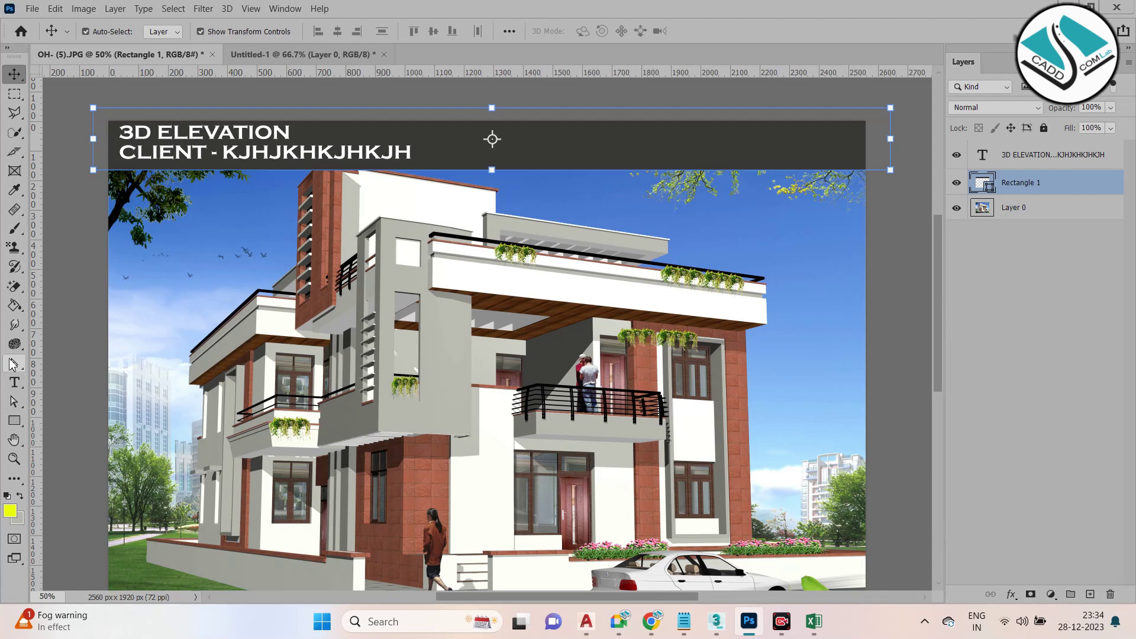
# Append "JGHJKGJKGKGKJGKKJGKJGKJGKG" after a space to the title's CLIENT line and commit the text edit
pyautogui.click(15, 381)
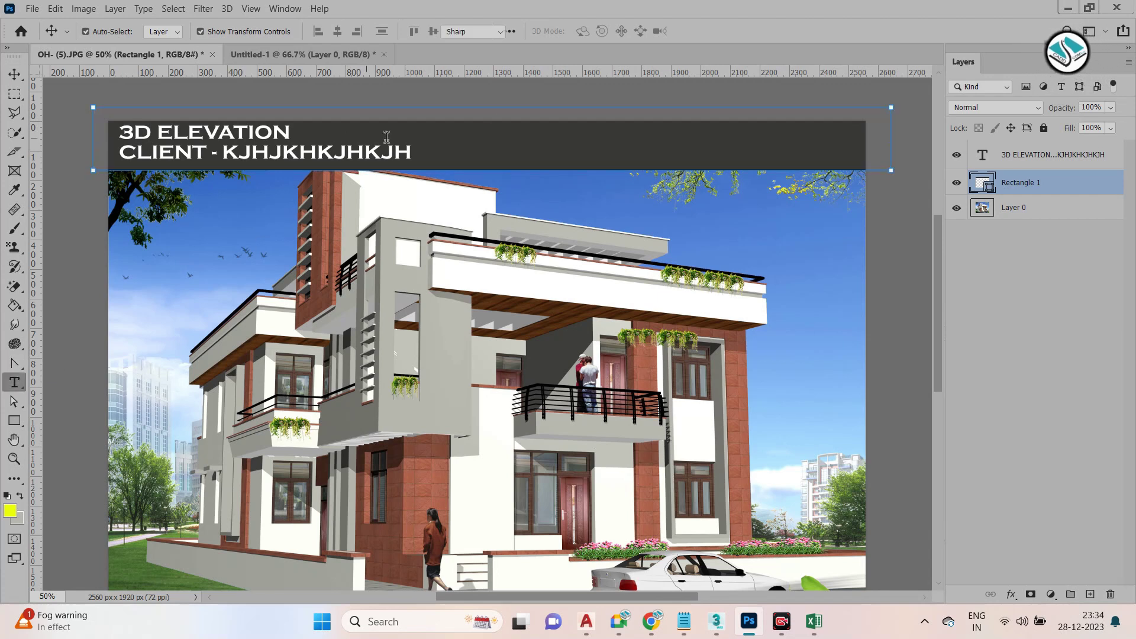
pyautogui.click(415, 152)
pyautogui.write('JGHJKGJKGKGKJGKKJGKJG')
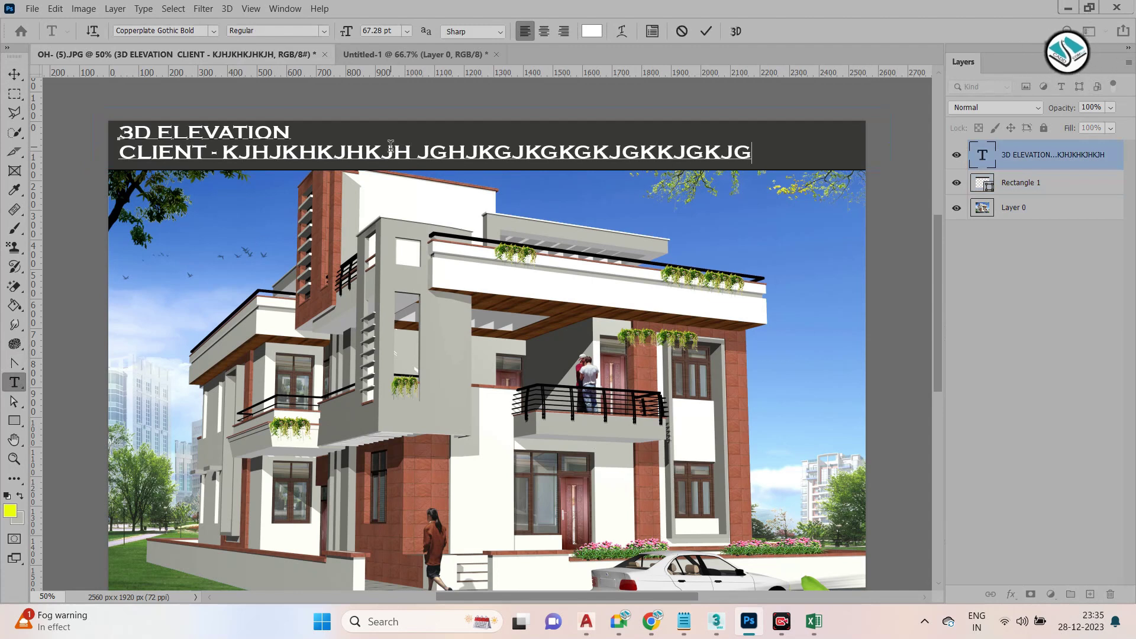
pyautogui.write('KJGKG')
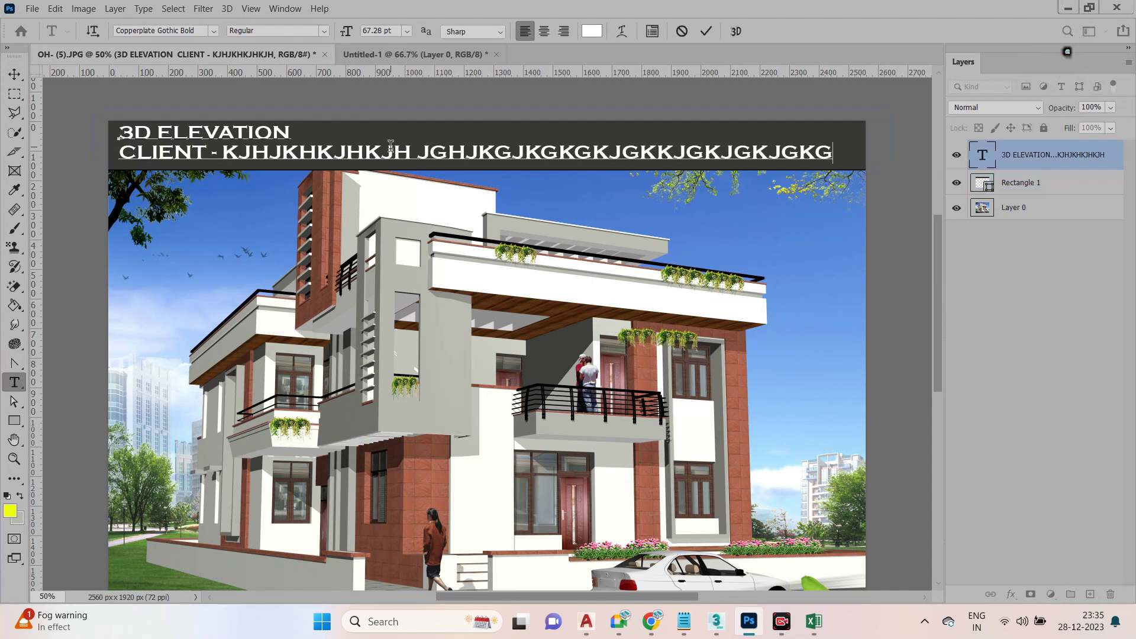
pyautogui.click(706, 32)
pyautogui.click(14, 74)
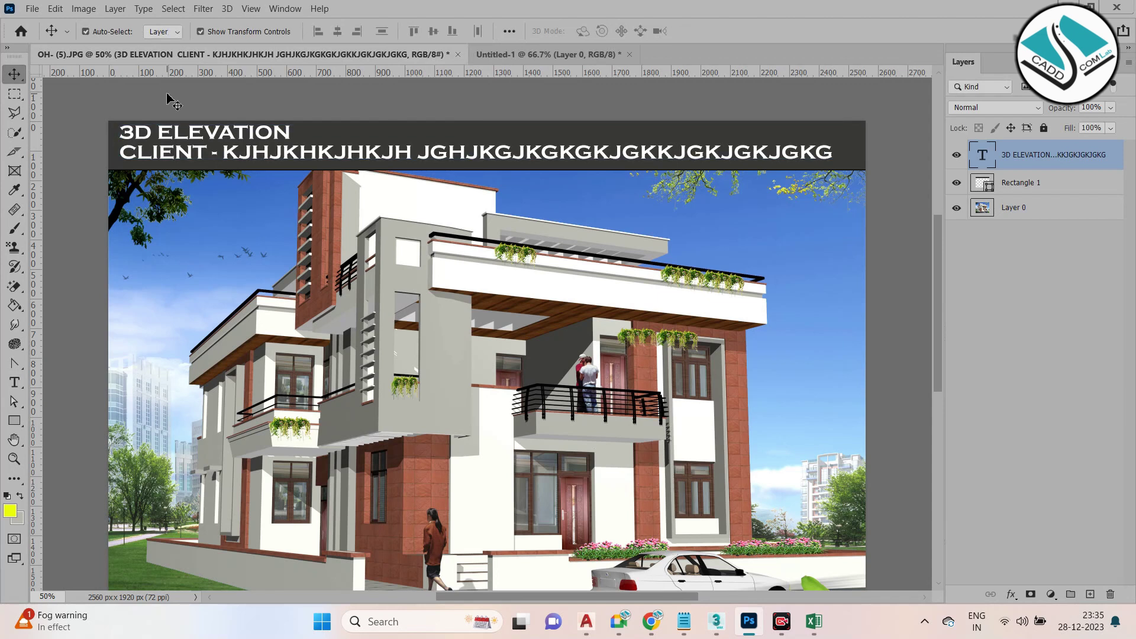
pyautogui.click(146, 94)
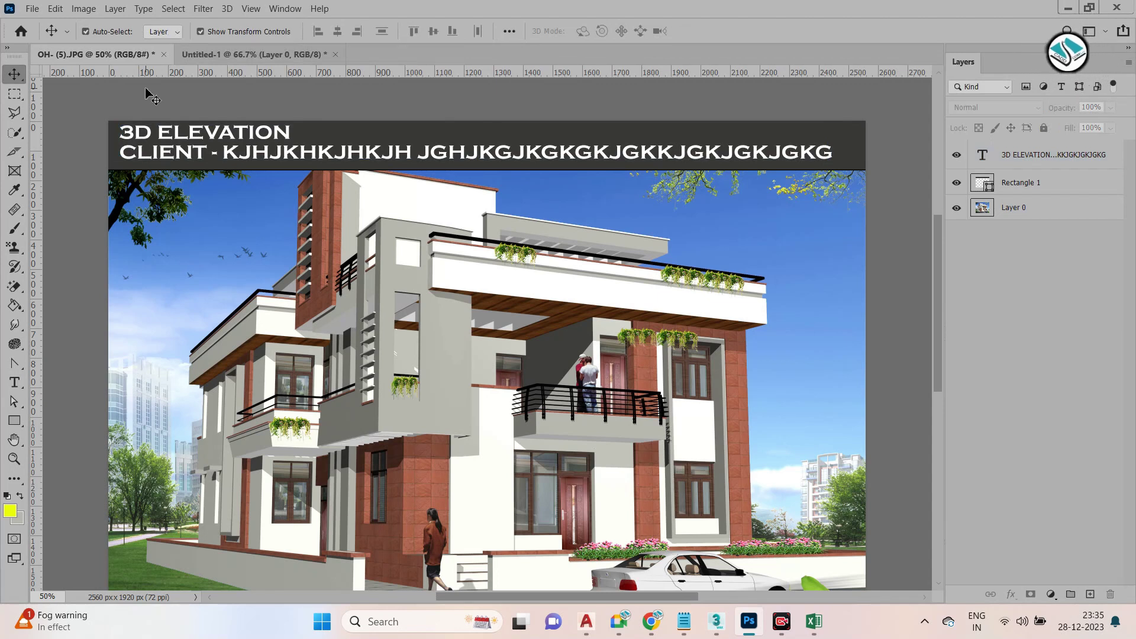
# Draw an ellipse shape about 374 px wide and 555 px high over the house's left wing
pyautogui.scroll(-1, 221, 439)
pyautogui.rightClick(15, 421)
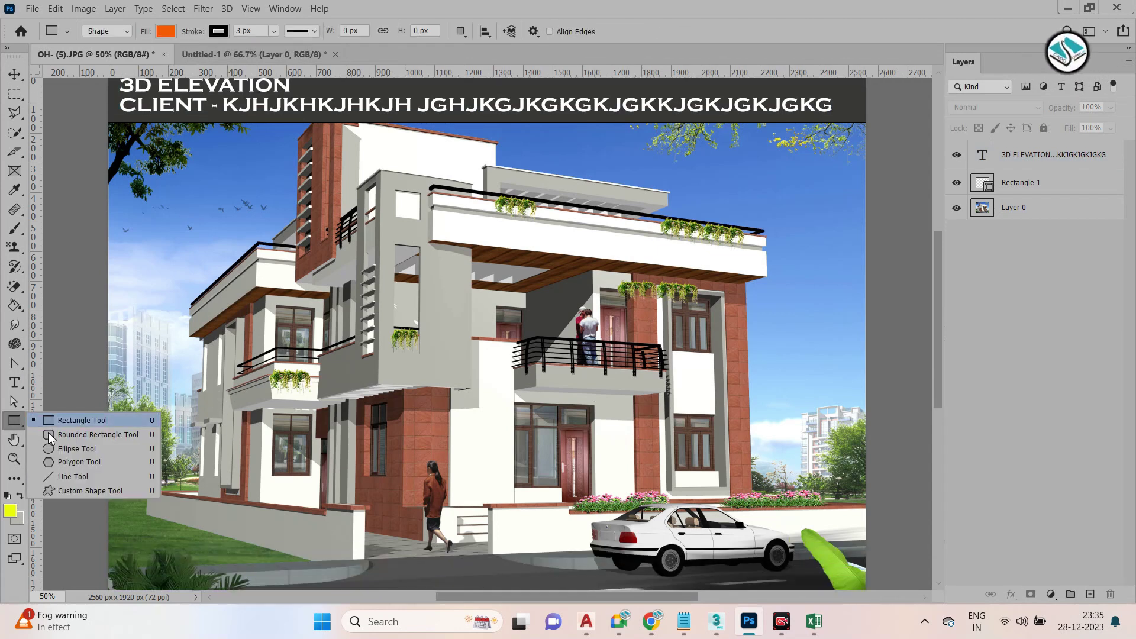
pyautogui.click(59, 447)
pyautogui.moveTo(262, 284); pyautogui.dragTo(171, 419)
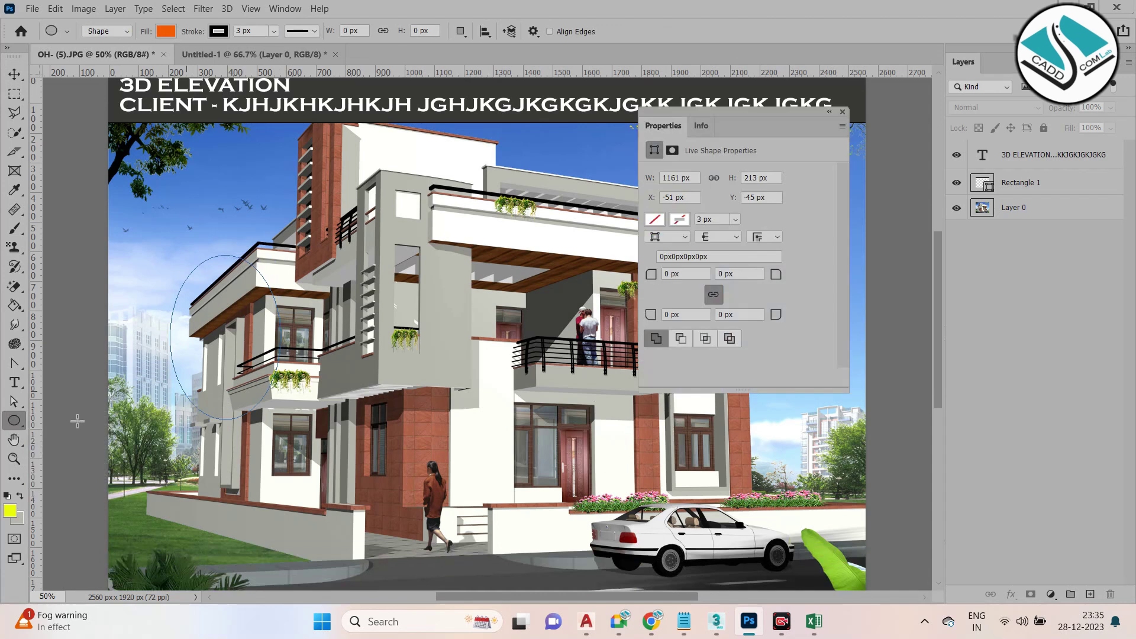
# Draw a five-sided polygon about 1014 by 1062 px over the house's center and move the Properties panel off the image
pyautogui.rightClick(14, 421)
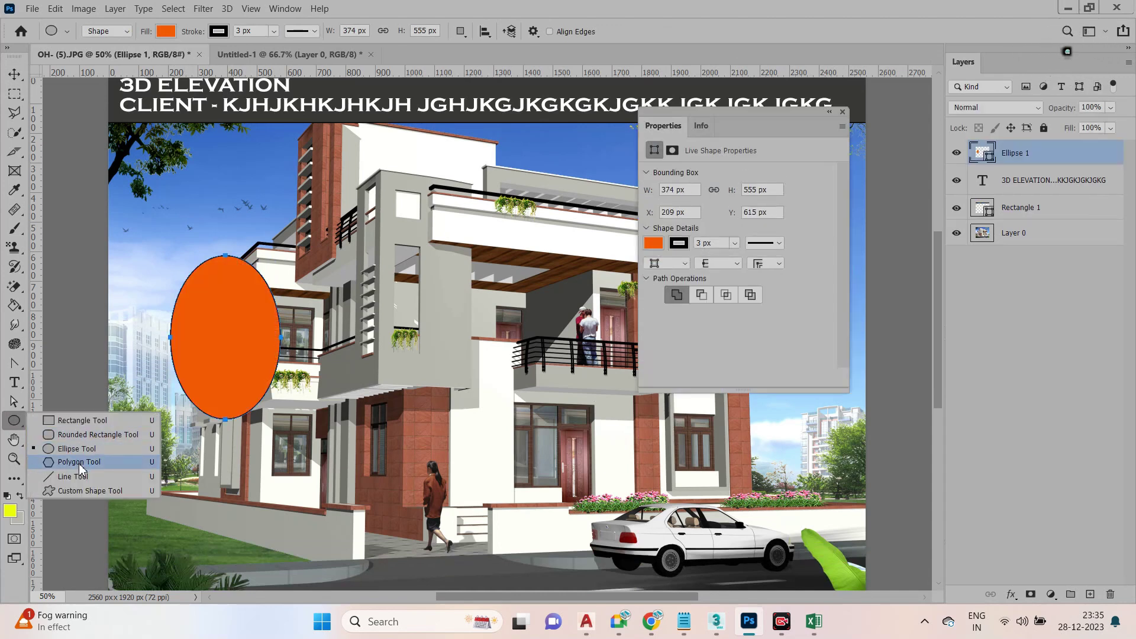
pyautogui.click(79, 462)
pyautogui.moveTo(509, 245); pyautogui.dragTo(614, 231)
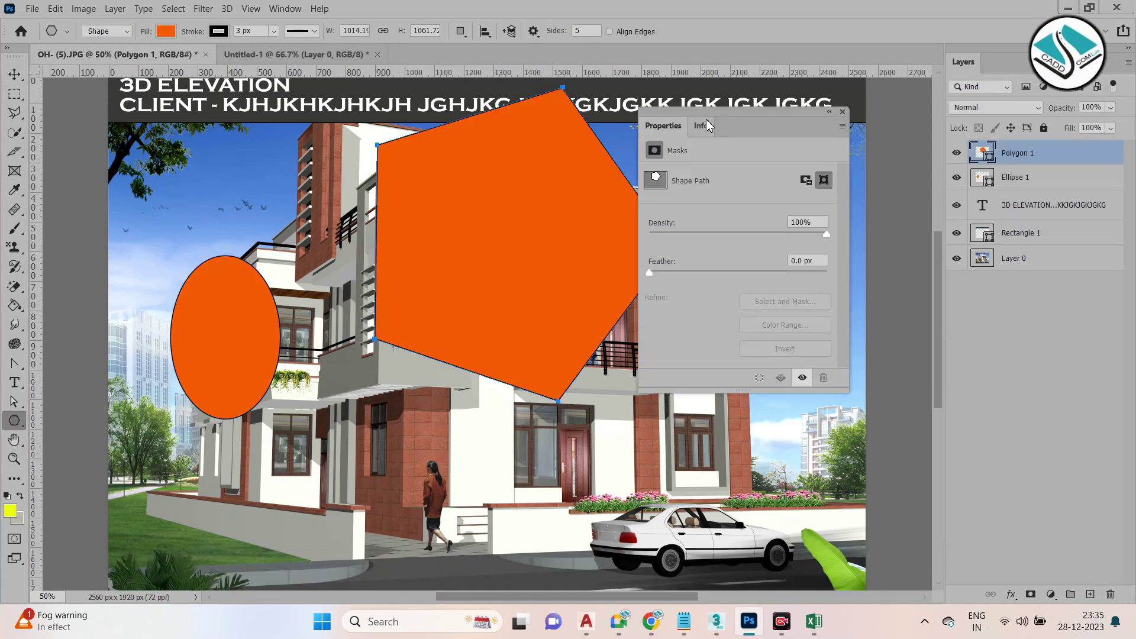
pyautogui.moveTo(703, 116); pyautogui.dragTo(947, 305)
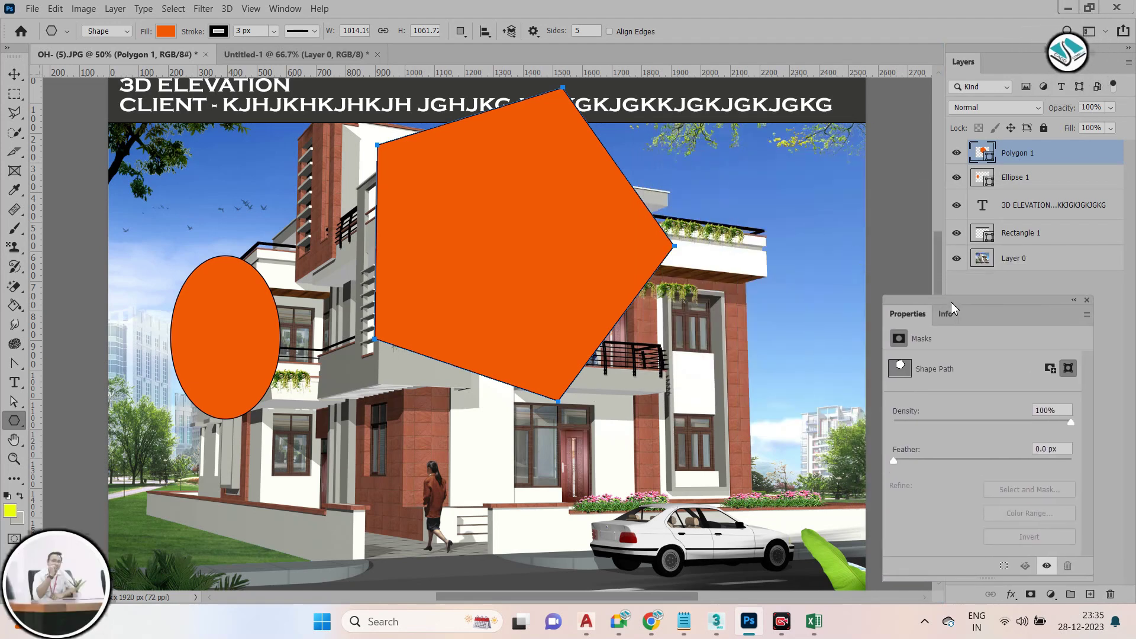
# Scale the pentagon to 44.76% width and 46.91% height, move it near the ellipse's upper right, and commit the transform
pyautogui.click(14, 74)
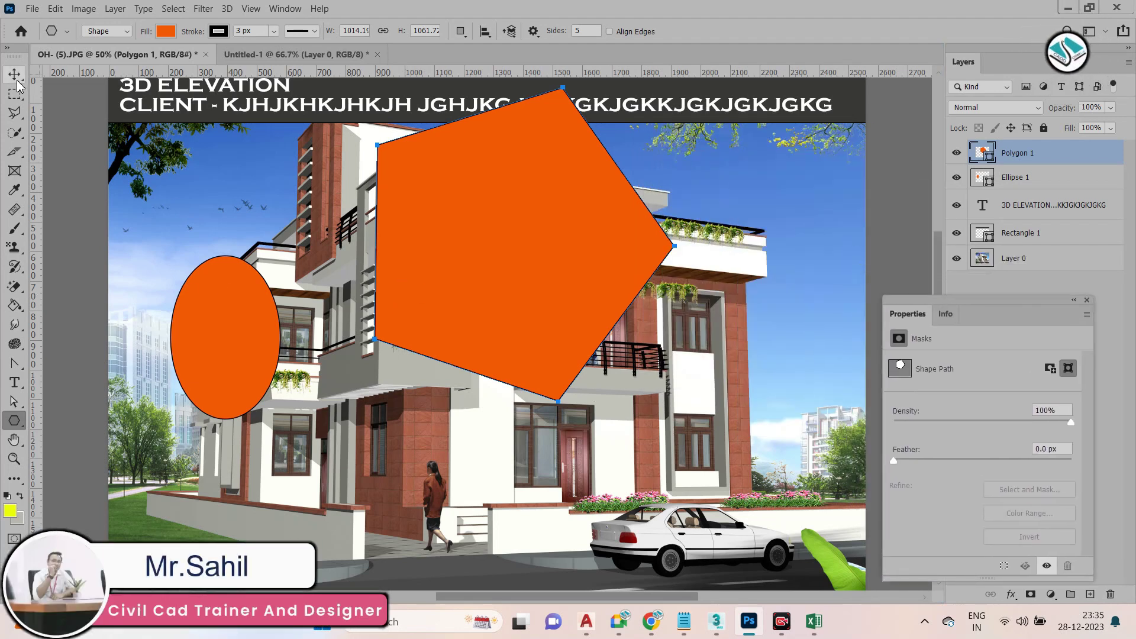
pyautogui.moveTo(469, 193); pyautogui.dragTo(469, 217)
pyautogui.moveTo(675, 113); pyautogui.dragTo(520, 254)
pyautogui.moveTo(436, 310); pyautogui.dragTo(365, 206)
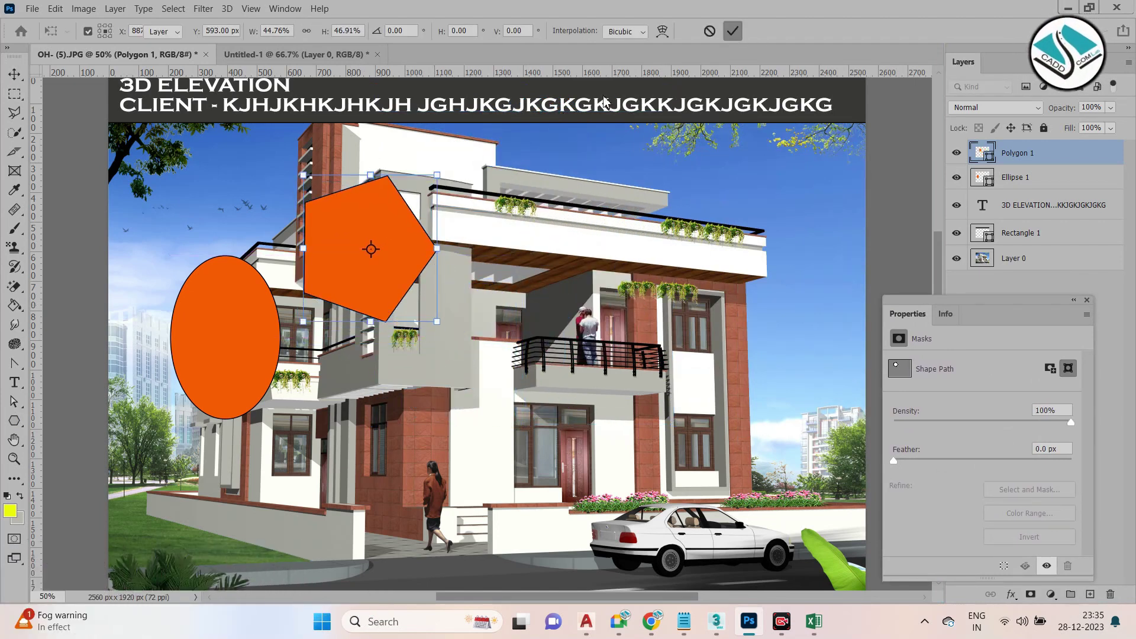
pyautogui.press('Return')
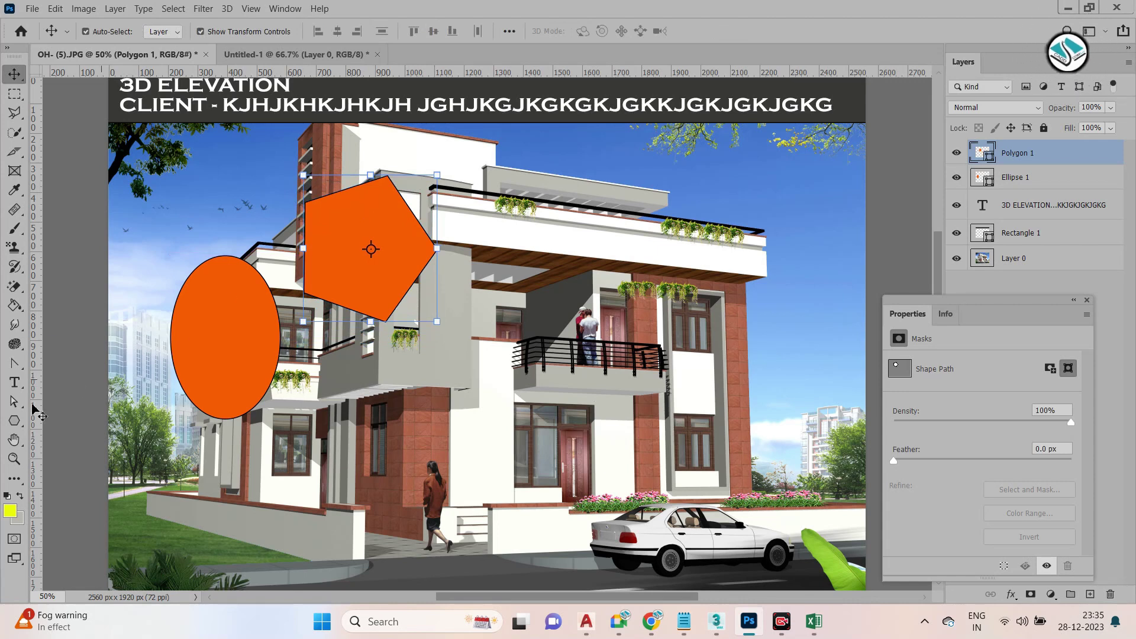
# Draw the olive tree custom shape from the Leaf Trees group, about 757 by 983 px, in front of the house
pyautogui.click(14, 420)
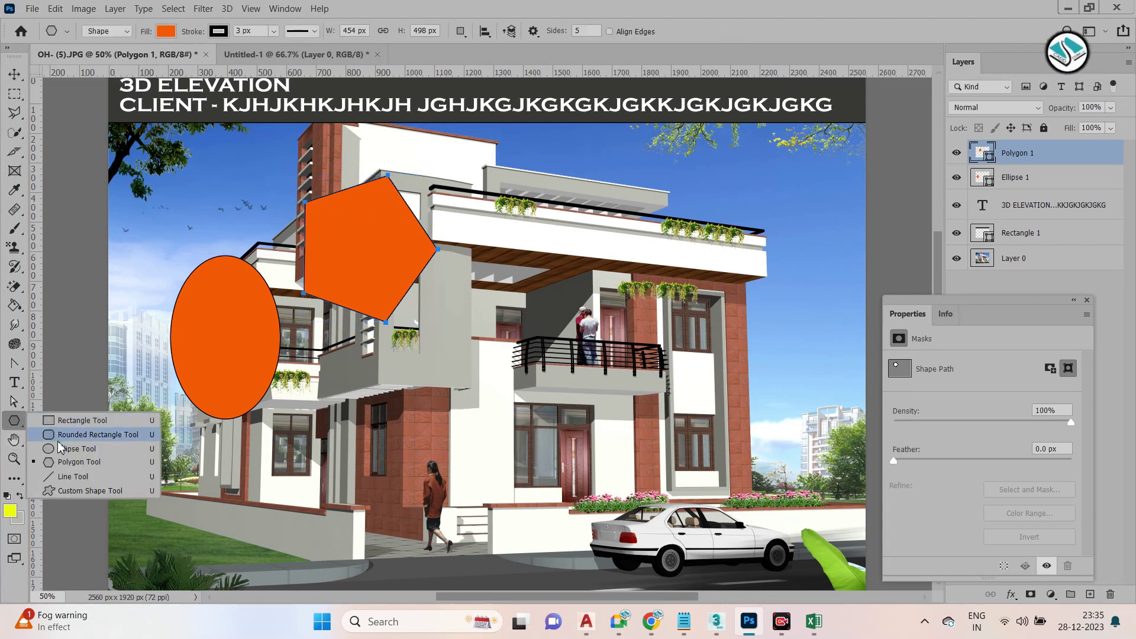
pyautogui.click(78, 491)
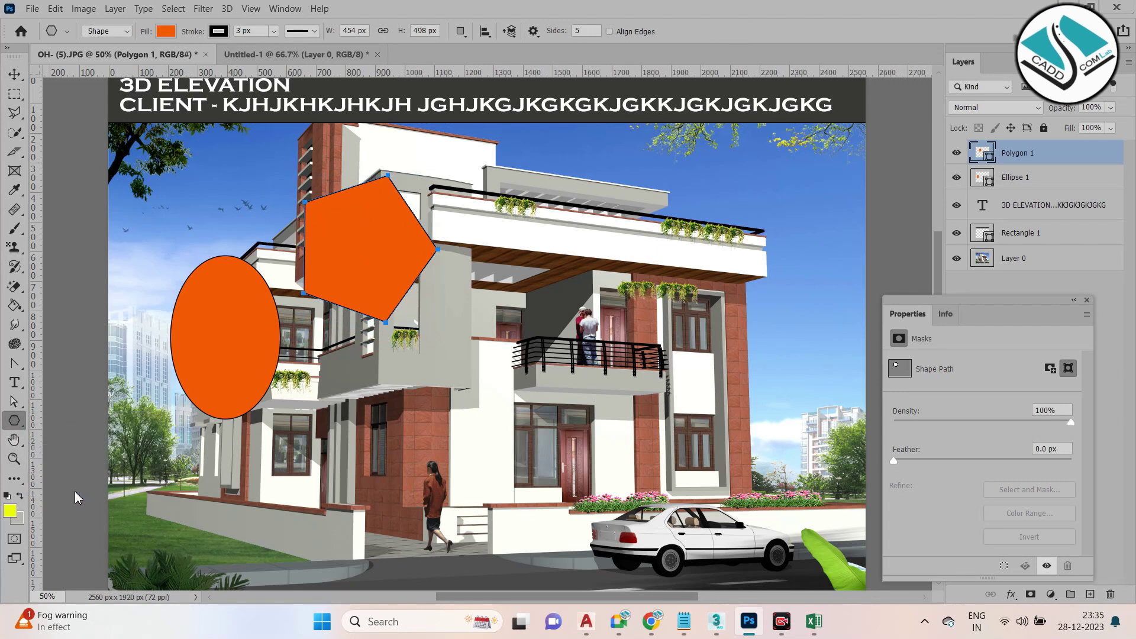
pyautogui.click(600, 32)
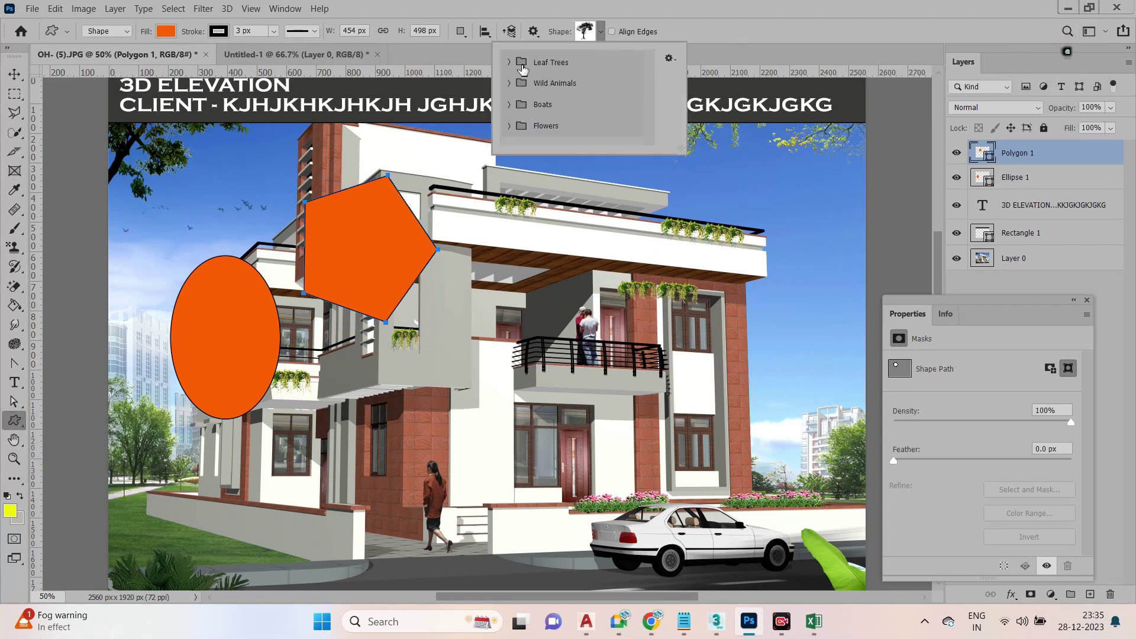
pyautogui.click(509, 62)
pyautogui.click(598, 87)
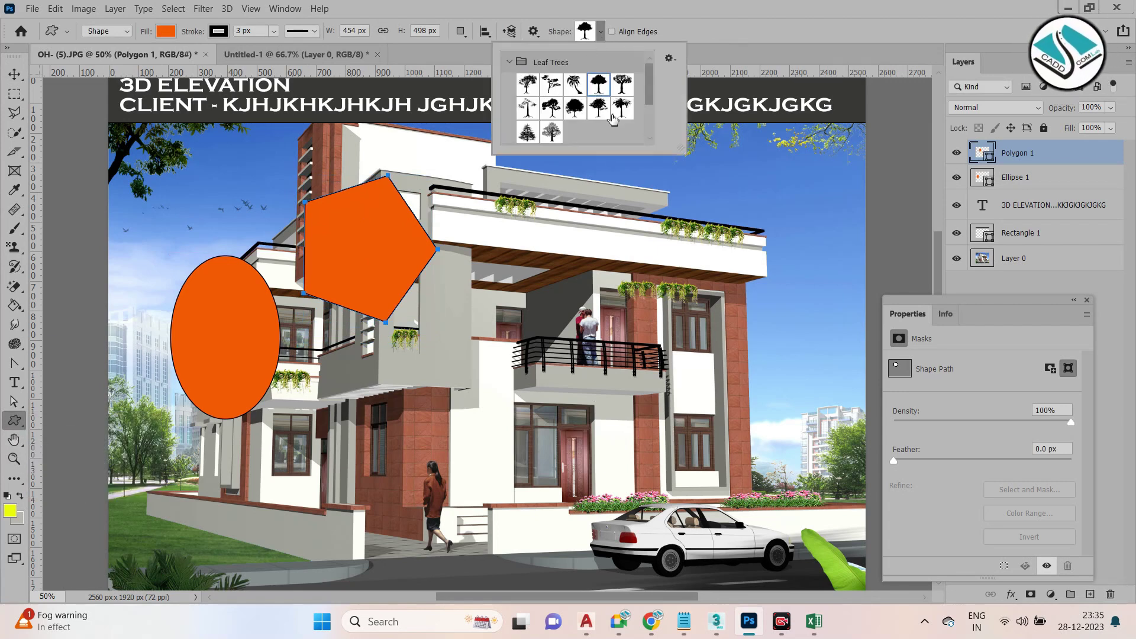
pyautogui.click(573, 233)
pyautogui.moveTo(353, 522); pyautogui.dragTo(578, 232)
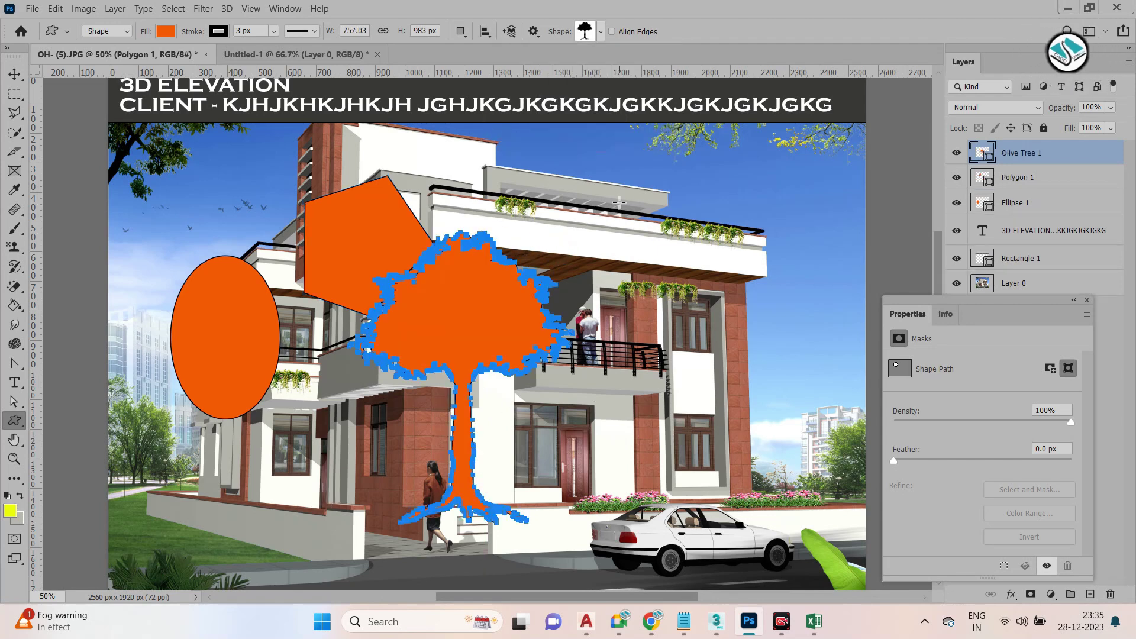
# Create the layered, pointed-petal flower custom shape from the Flowers group, 757.03 by 983 px, over the house's right side
pyautogui.click(600, 32)
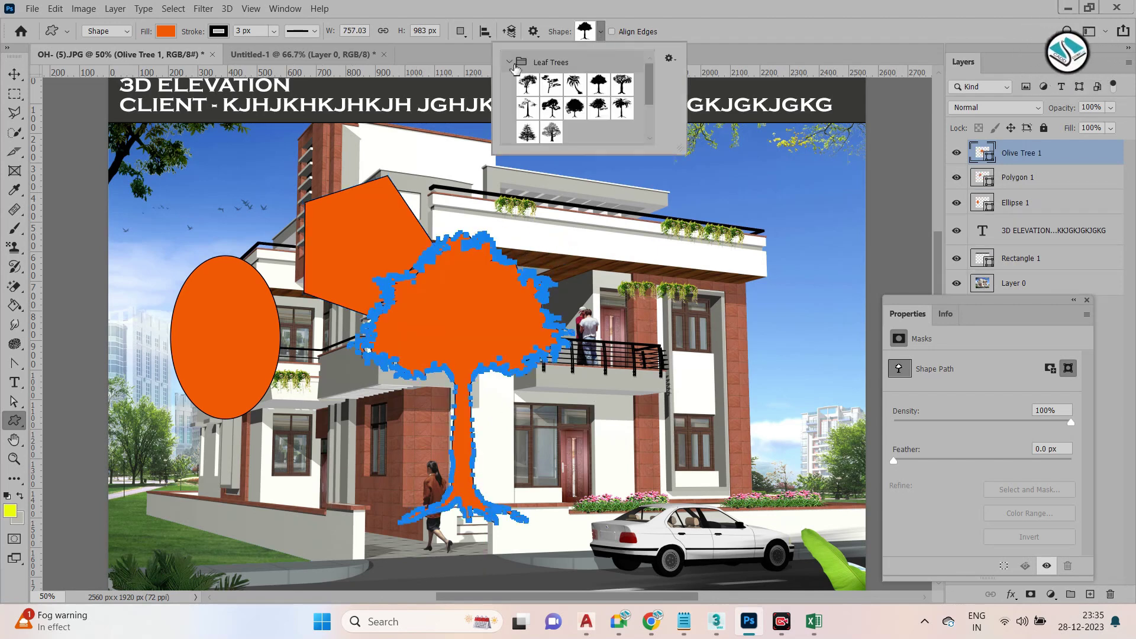
pyautogui.click(509, 62)
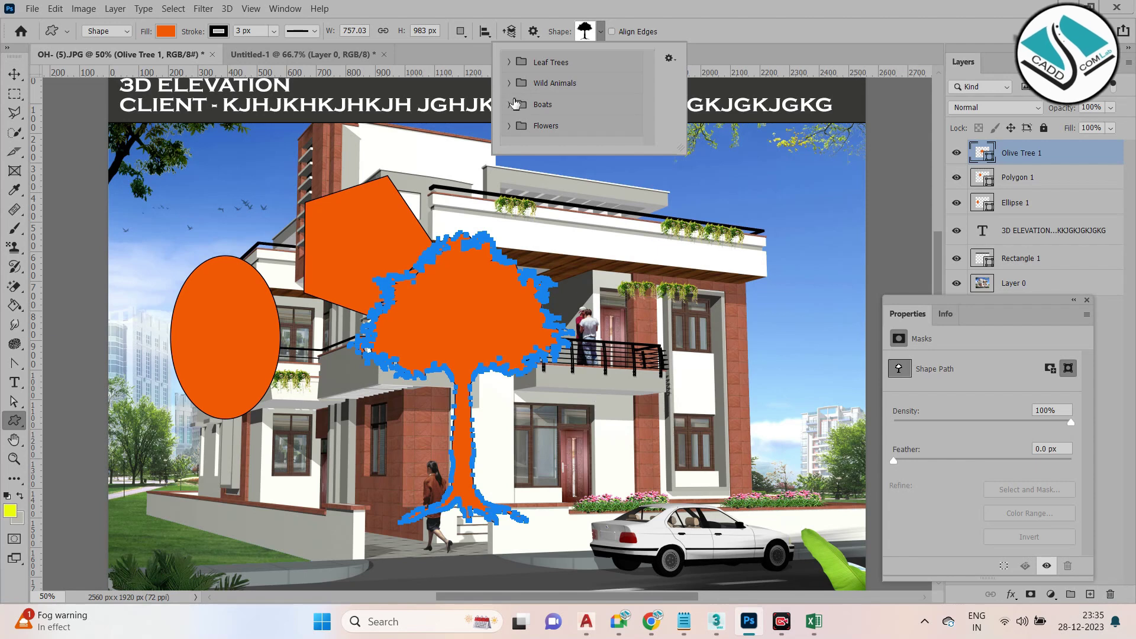
pyautogui.scroll(-1, 515, 104)
pyautogui.click(509, 126)
pyautogui.scroll(-2, 568, 107)
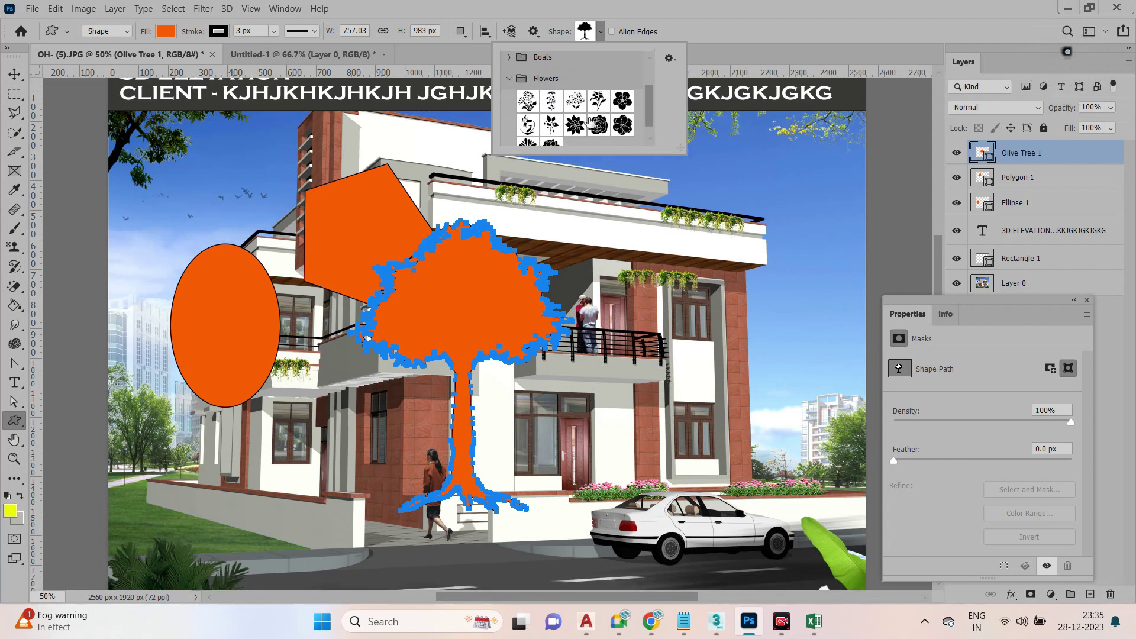
pyautogui.moveTo(622, 113); pyautogui.dragTo(719, 187)
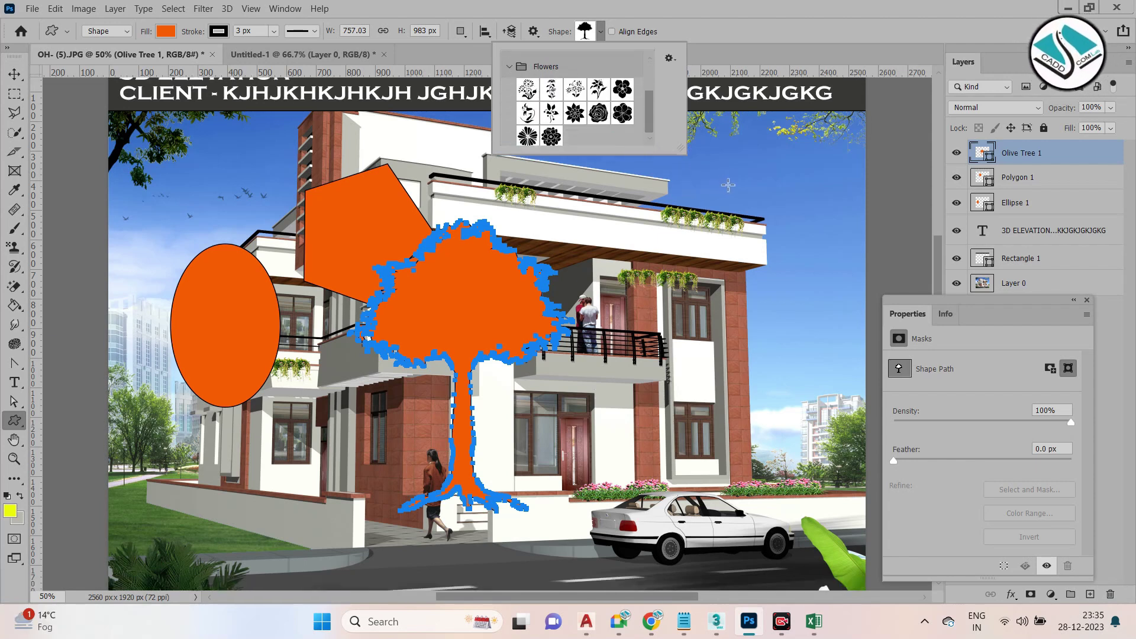
pyautogui.scroll(-1, 626, 128)
pyautogui.click(571, 113)
pyautogui.click(570, 206)
pyautogui.click(569, 206)
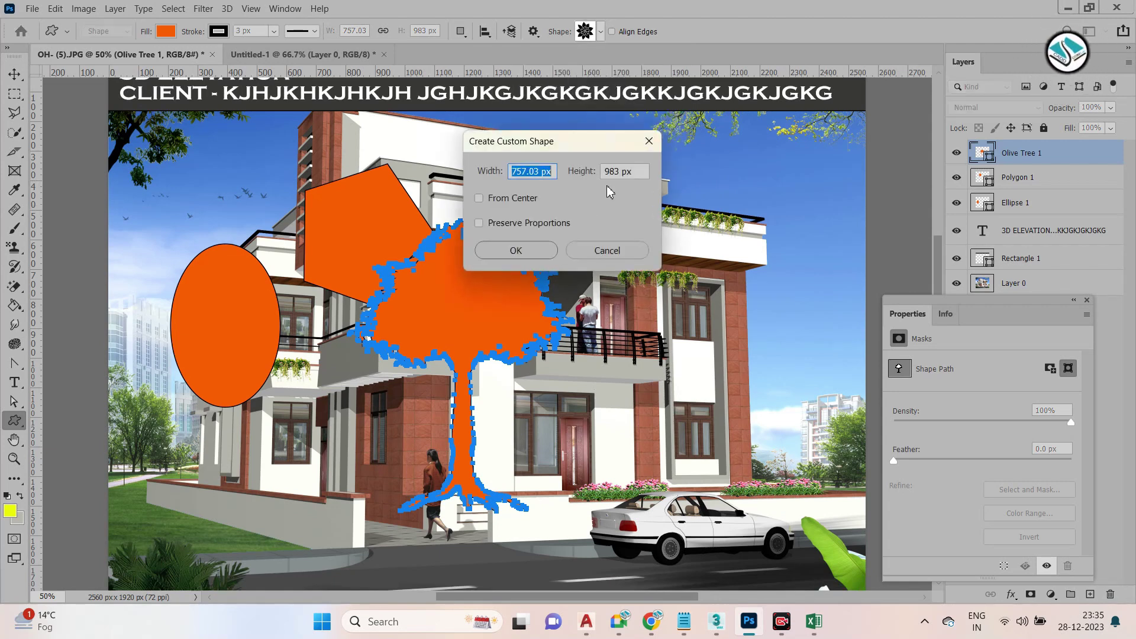
pyautogui.click(518, 250)
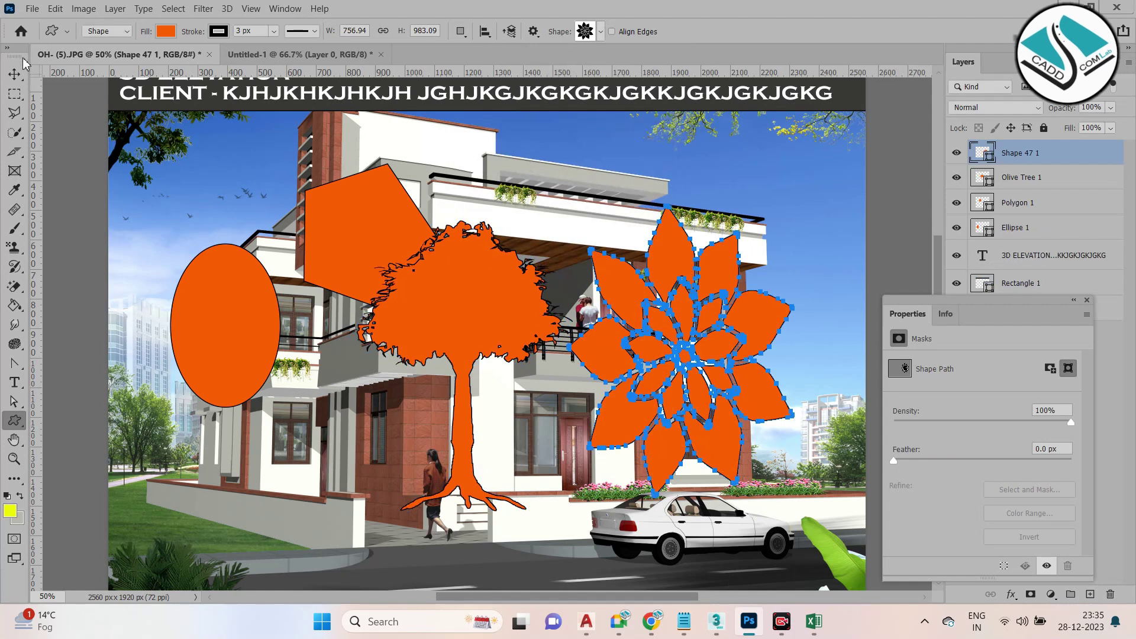
# Move the flower shape slightly up and right, and shift the olive tree down and left with the Move tool
pyautogui.click(14, 73)
pyautogui.moveTo(686, 349); pyautogui.dragTo(701, 295)
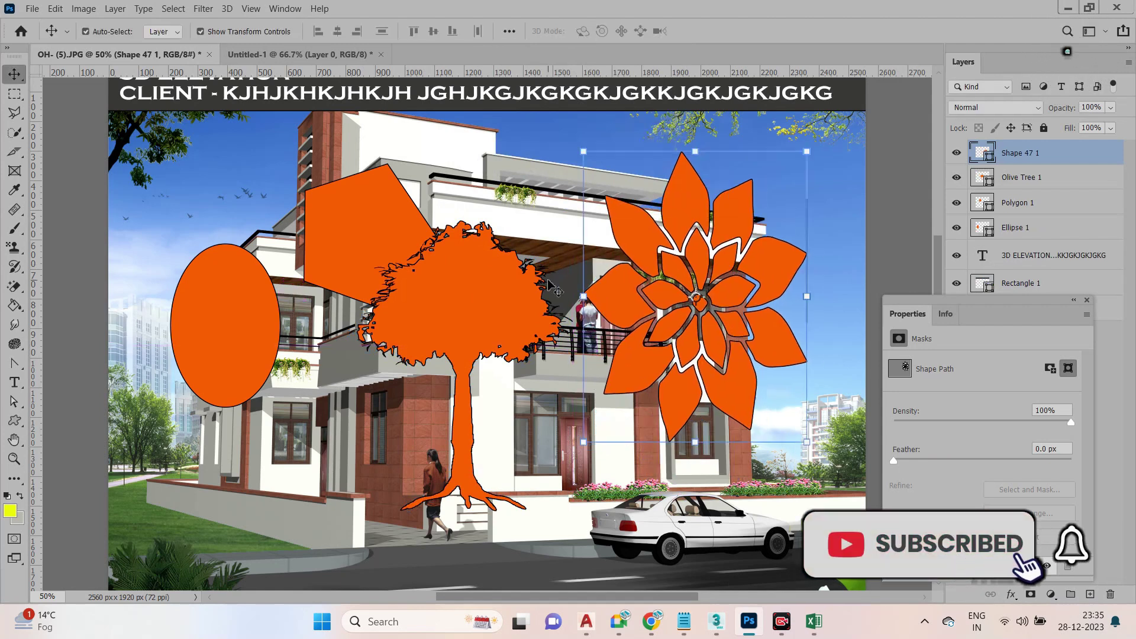
pyautogui.moveTo(551, 281); pyautogui.dragTo(524, 322)
# Delete the olive tree, pentagon and ellipse shapes from the house image
pyautogui.click(416, 339)
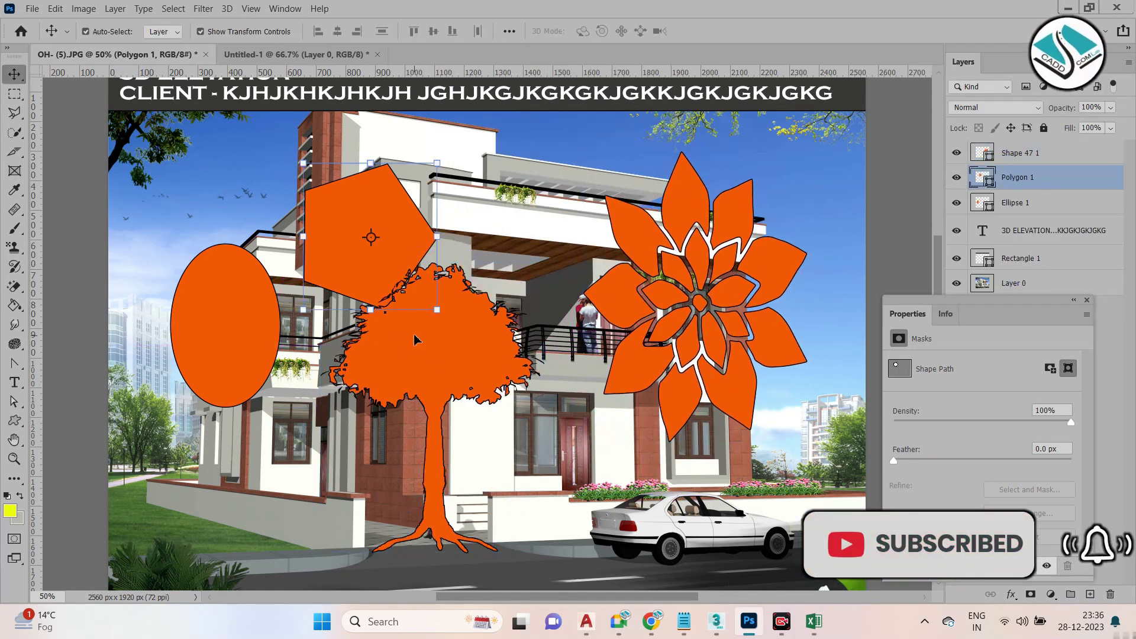
pyautogui.press('Delete')
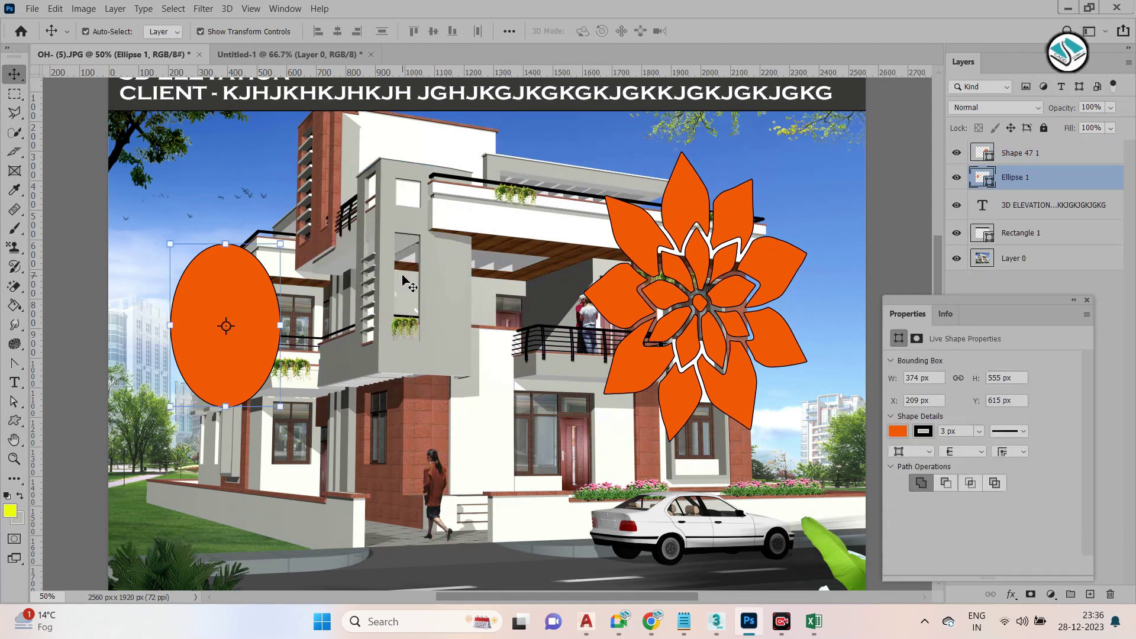
pyautogui.press('Delete')
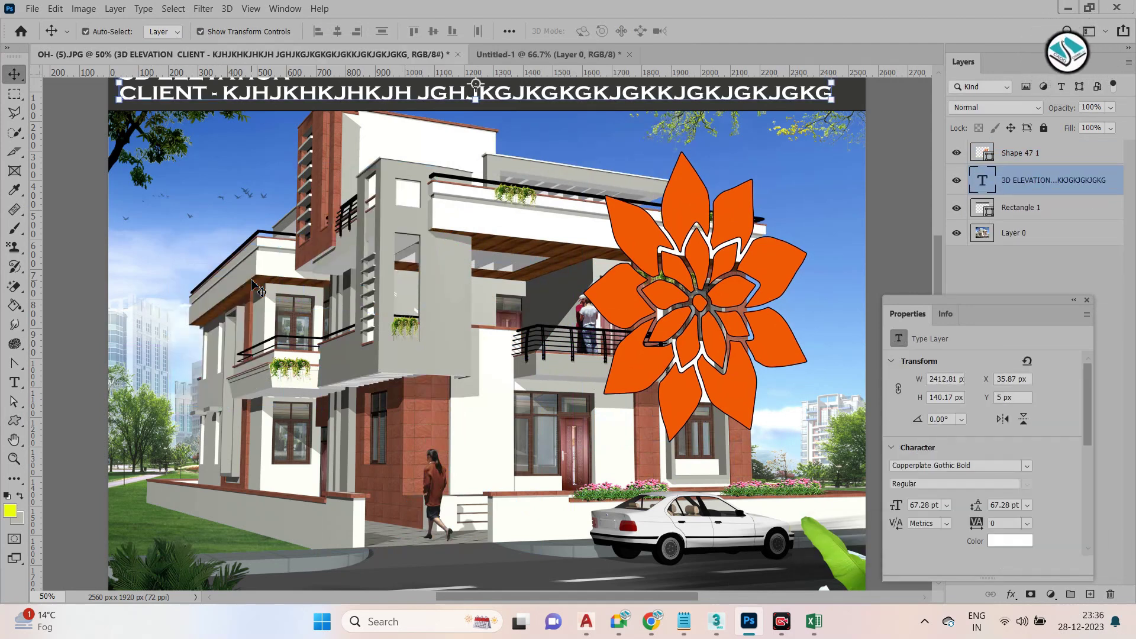
# Scale the flower to 62.49% width and 52.39% height in the image's upper-left sky area just below the title banner
pyautogui.moveTo(700, 204); pyautogui.dragTo(401, 204)
pyautogui.hotkey('ctrl', 't')
pyautogui.moveTo(531, 142); pyautogui.dragTo(201, 145)
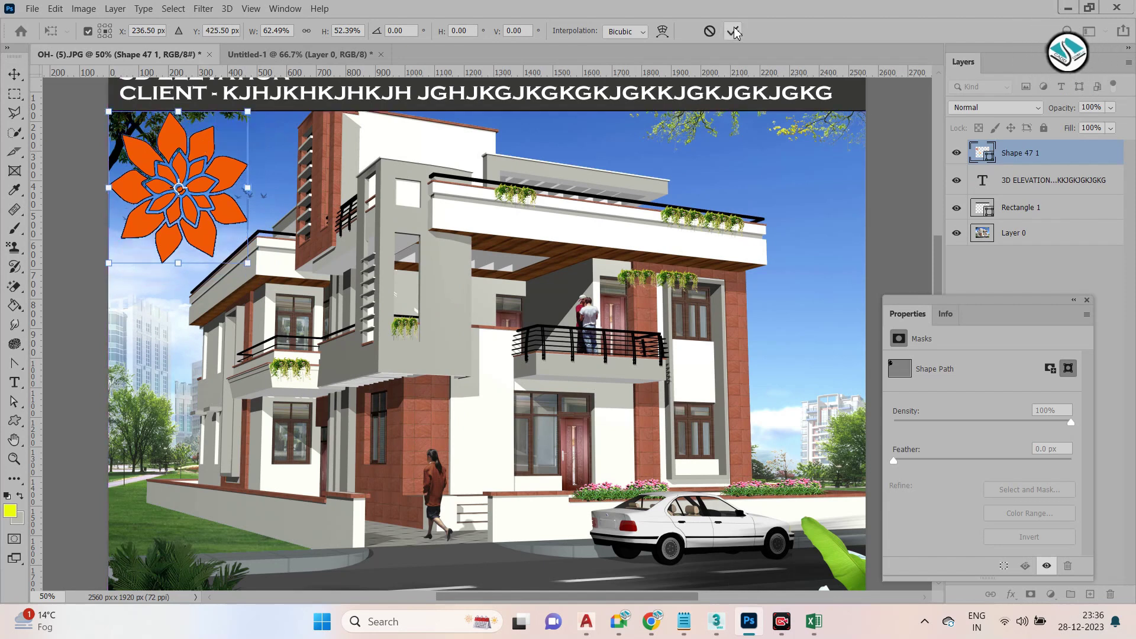
pyautogui.press('Return')
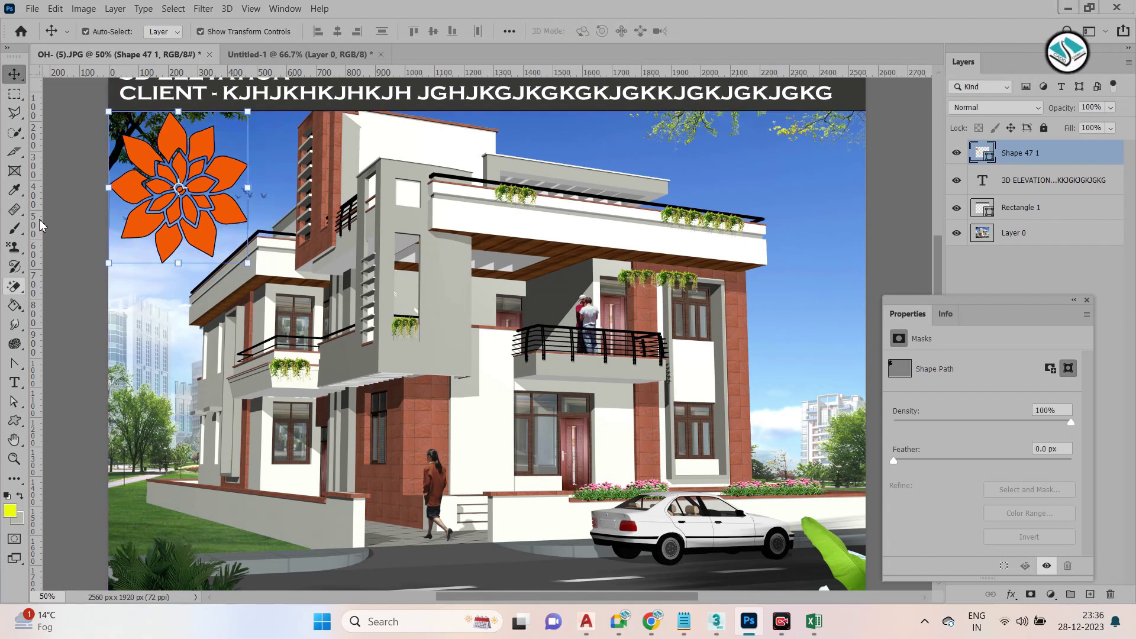
# Move the flower down and right so it overlaps the left wing's roof, and close the Properties panel
pyautogui.moveTo(185, 163); pyautogui.dragTo(218, 208)
pyautogui.rightClick(920, 299)
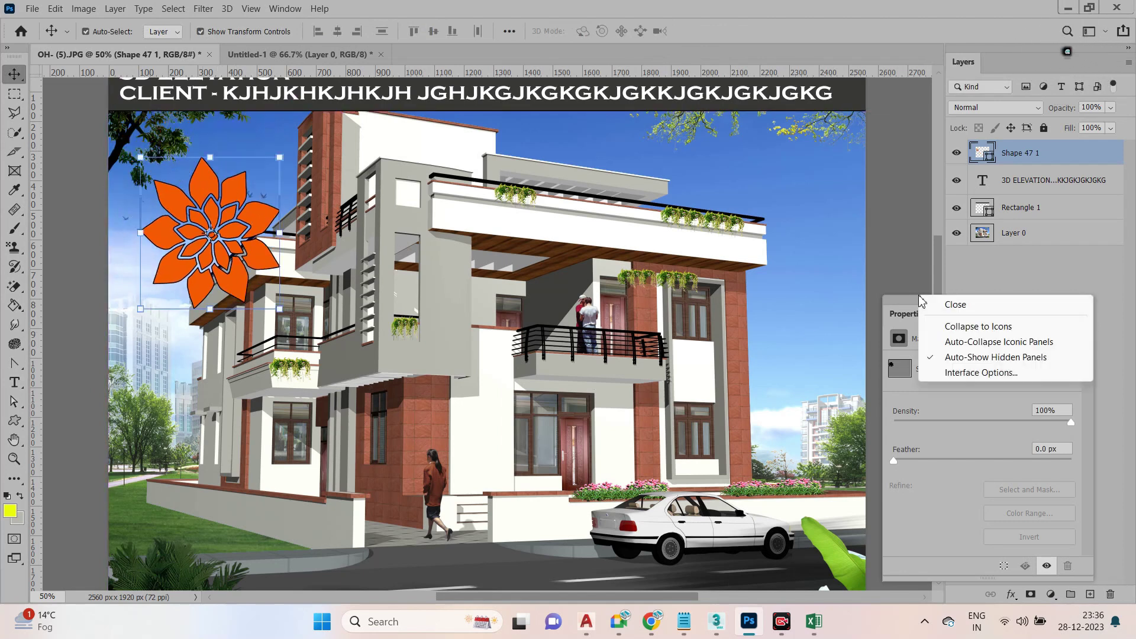
pyautogui.click(955, 303)
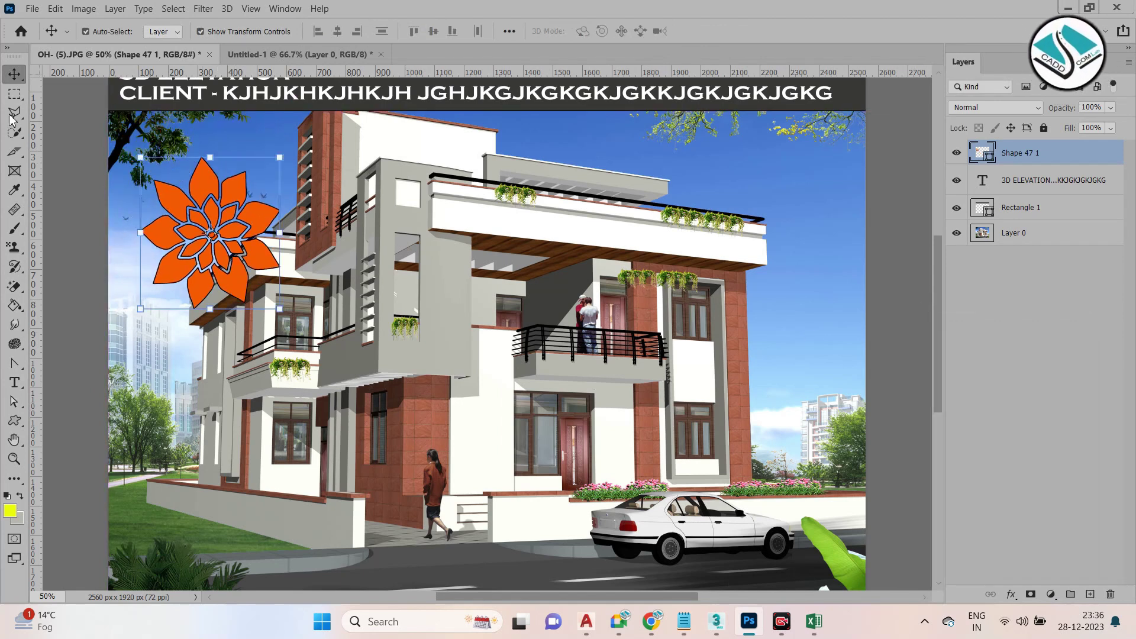